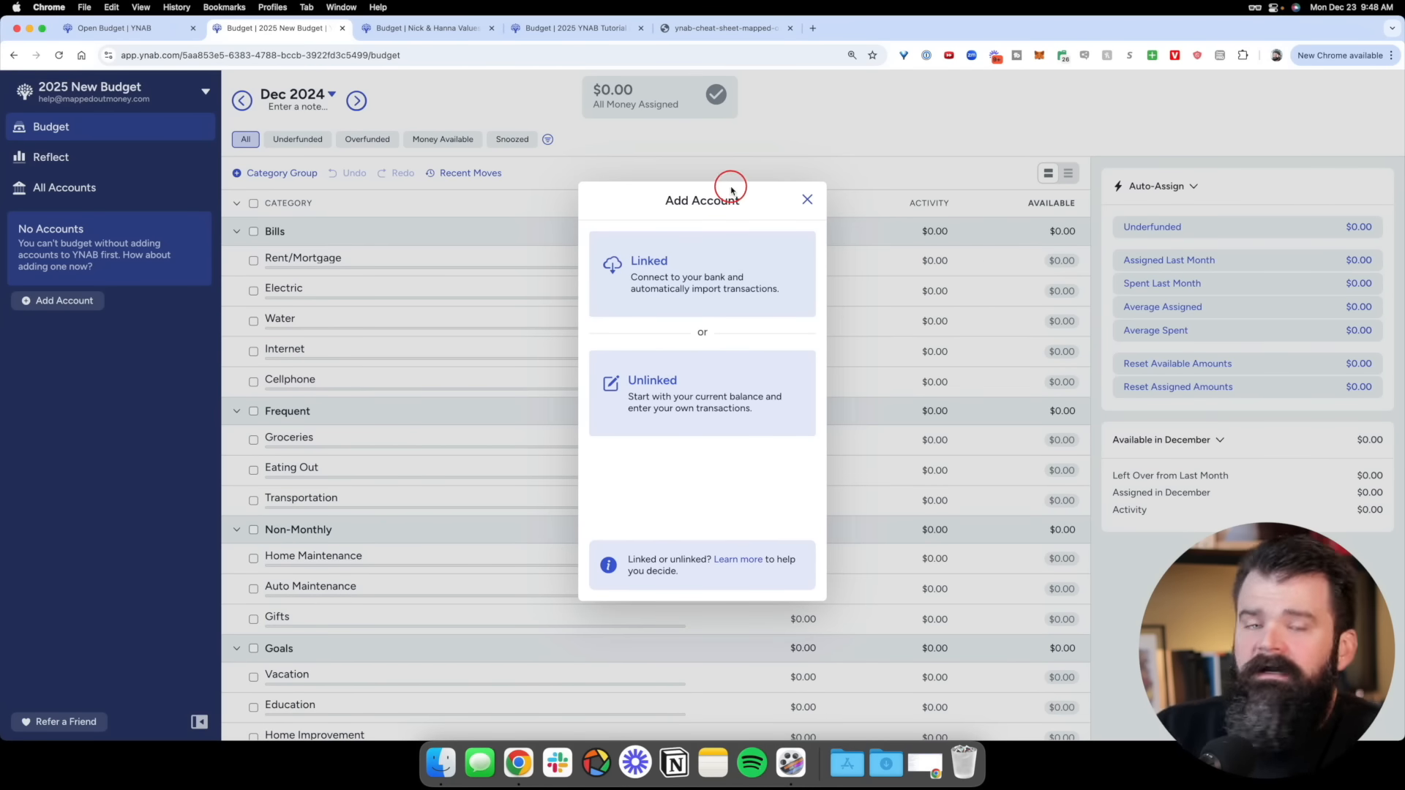
Review the setup checklist in the YNAB cheat sheet PDF and highlight "Setup your checking accounts"
click(744, 38)
scroll(1001, 265, down, 2)
scroll(1002, 264, down, 15)
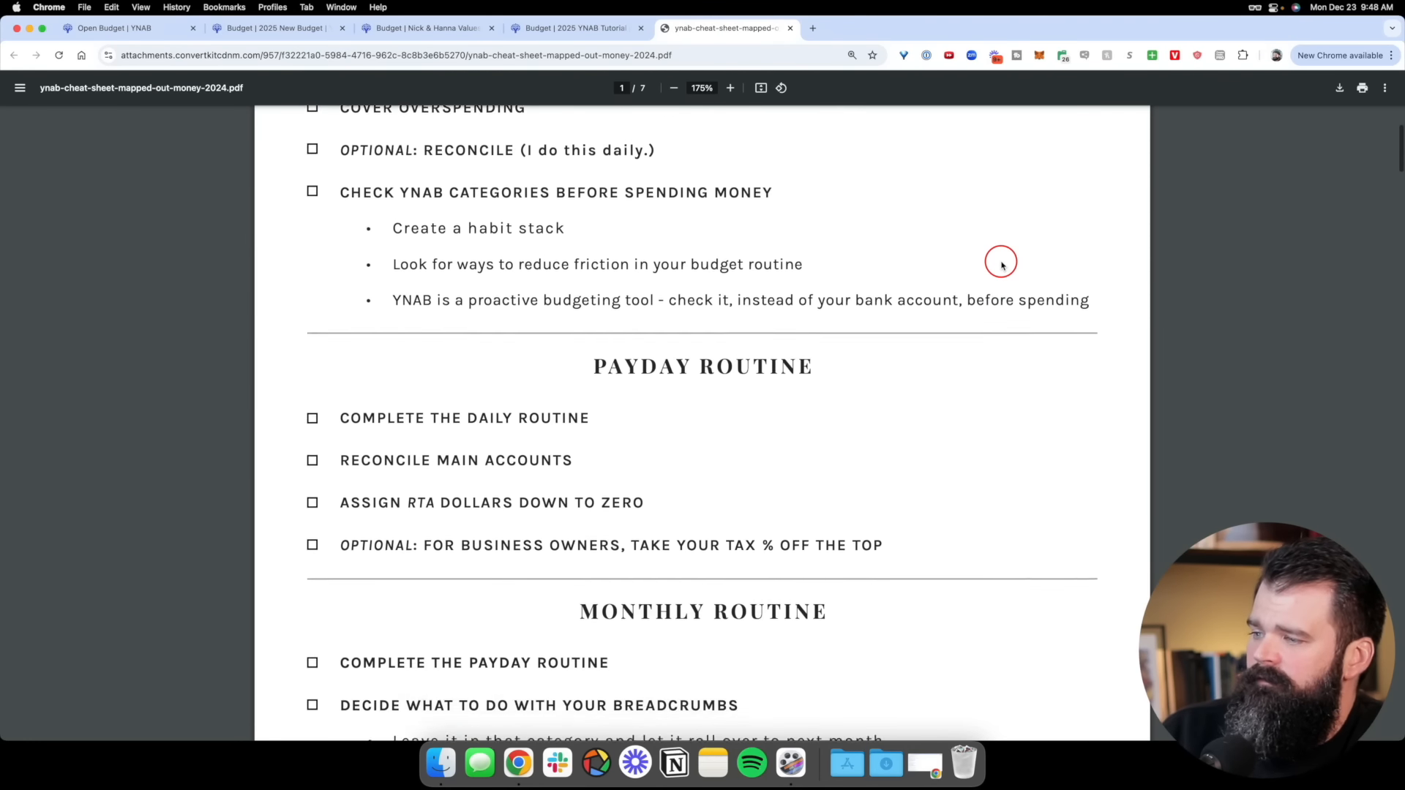
scroll(1001, 265, down, 2)
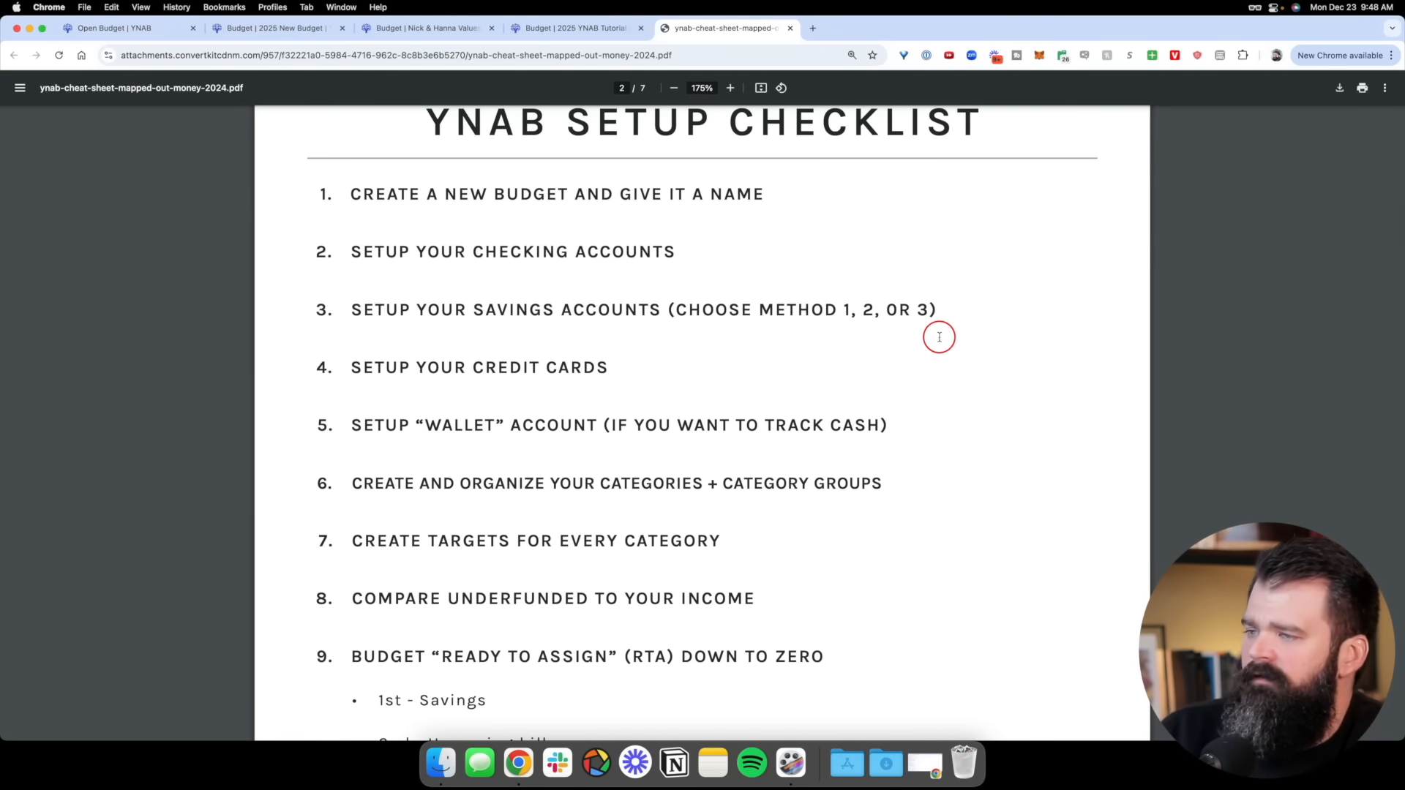
scroll(1034, 311, up, 2)
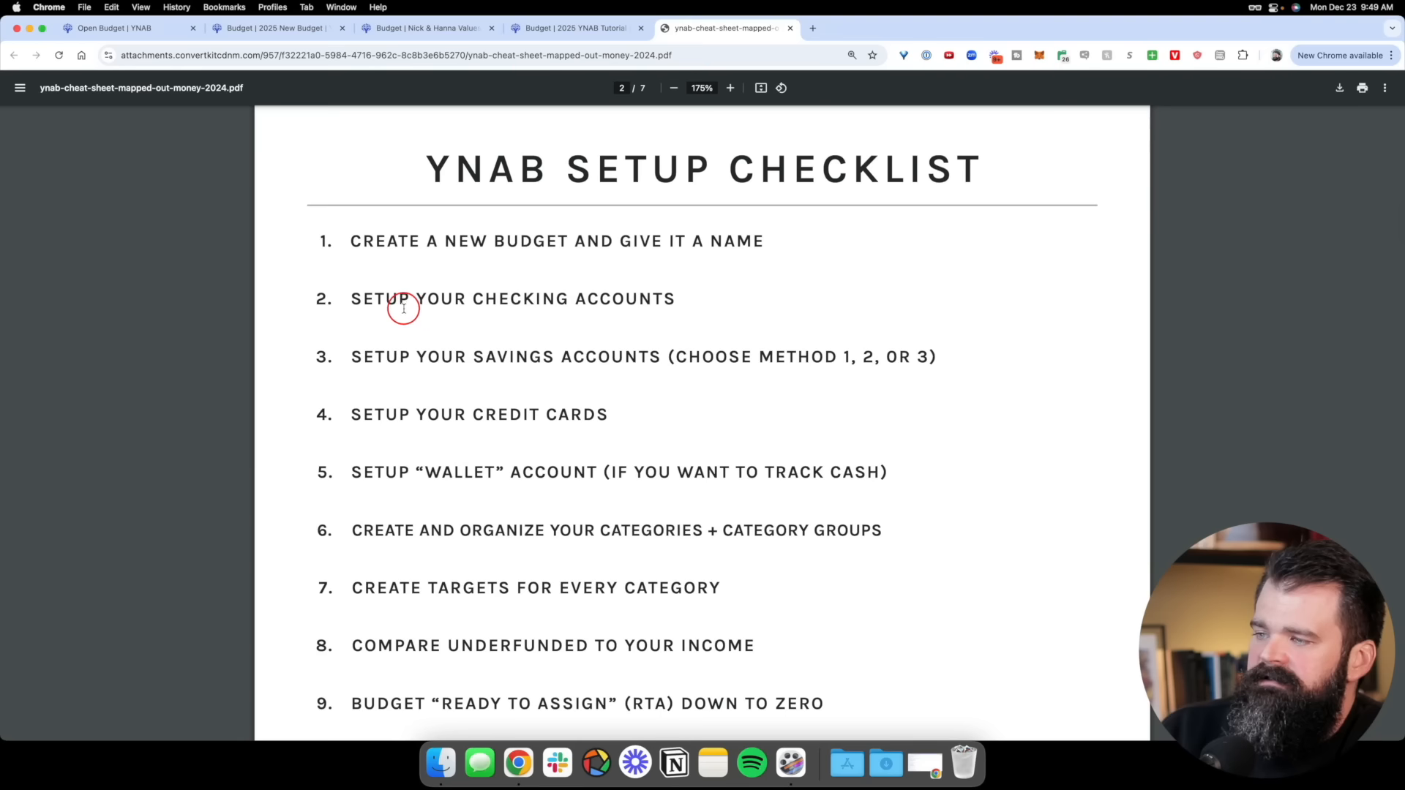
drag(354, 299, 743, 294)
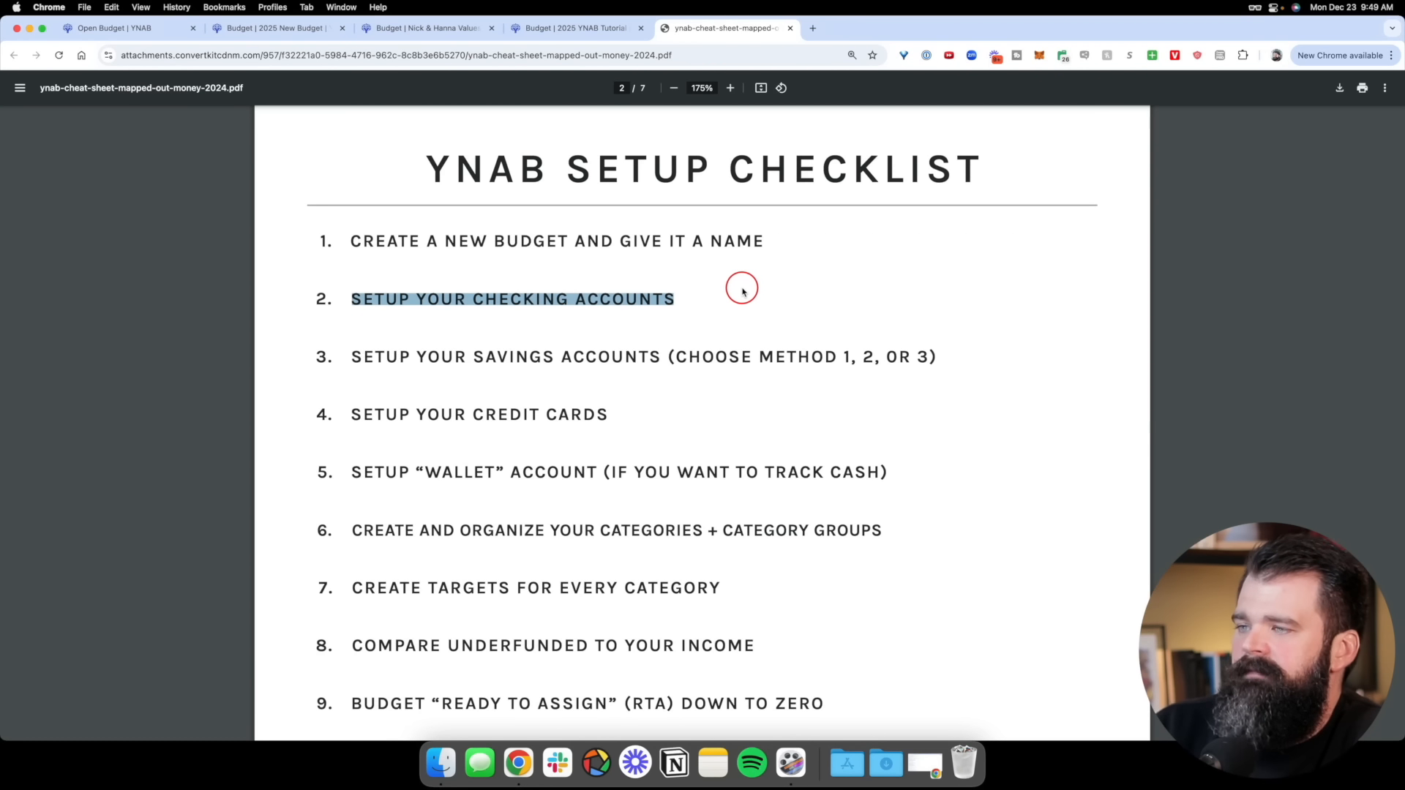
Return to the 2025 New Budget and start a new linked-account connection to Capital One, found by searching "capitalone"
click(306, 26)
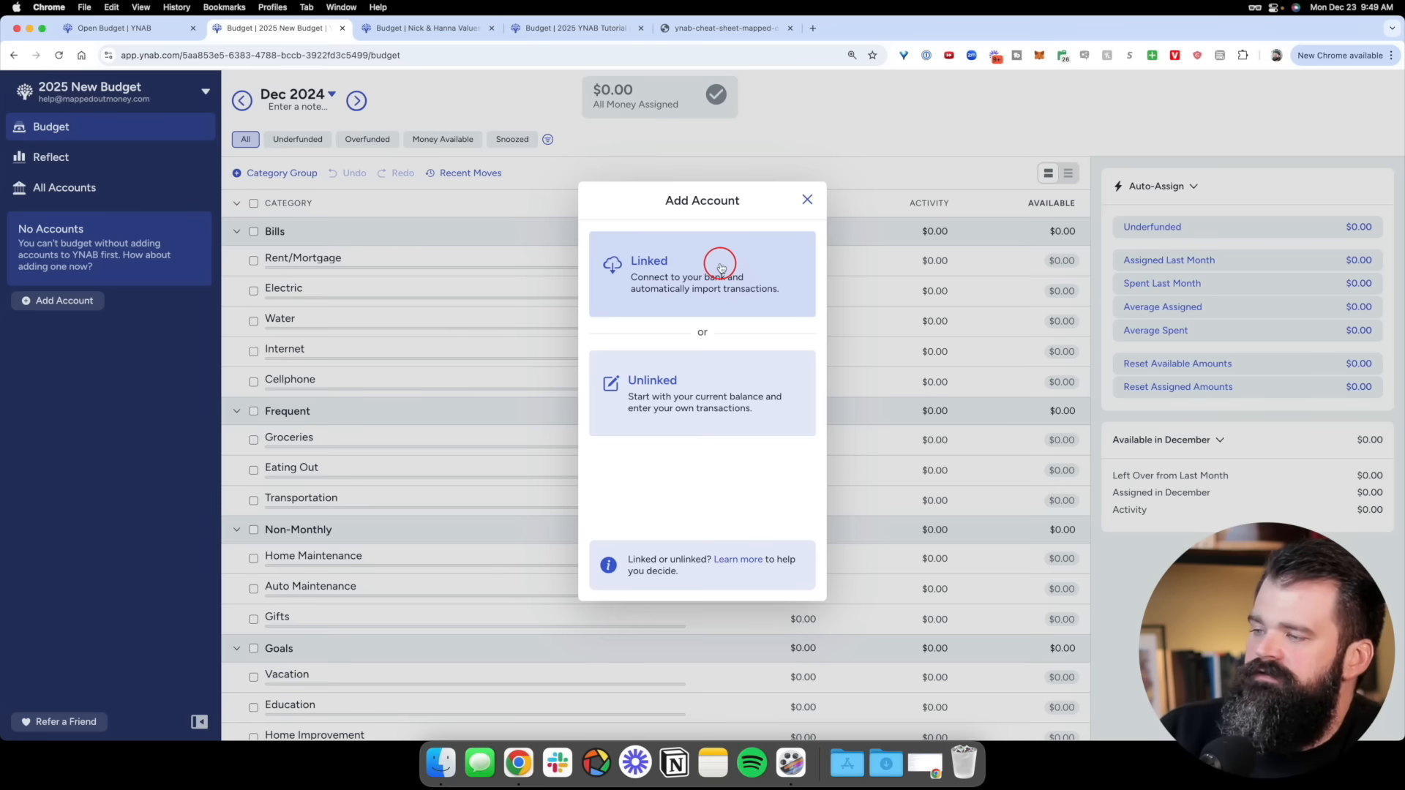
click(721, 267)
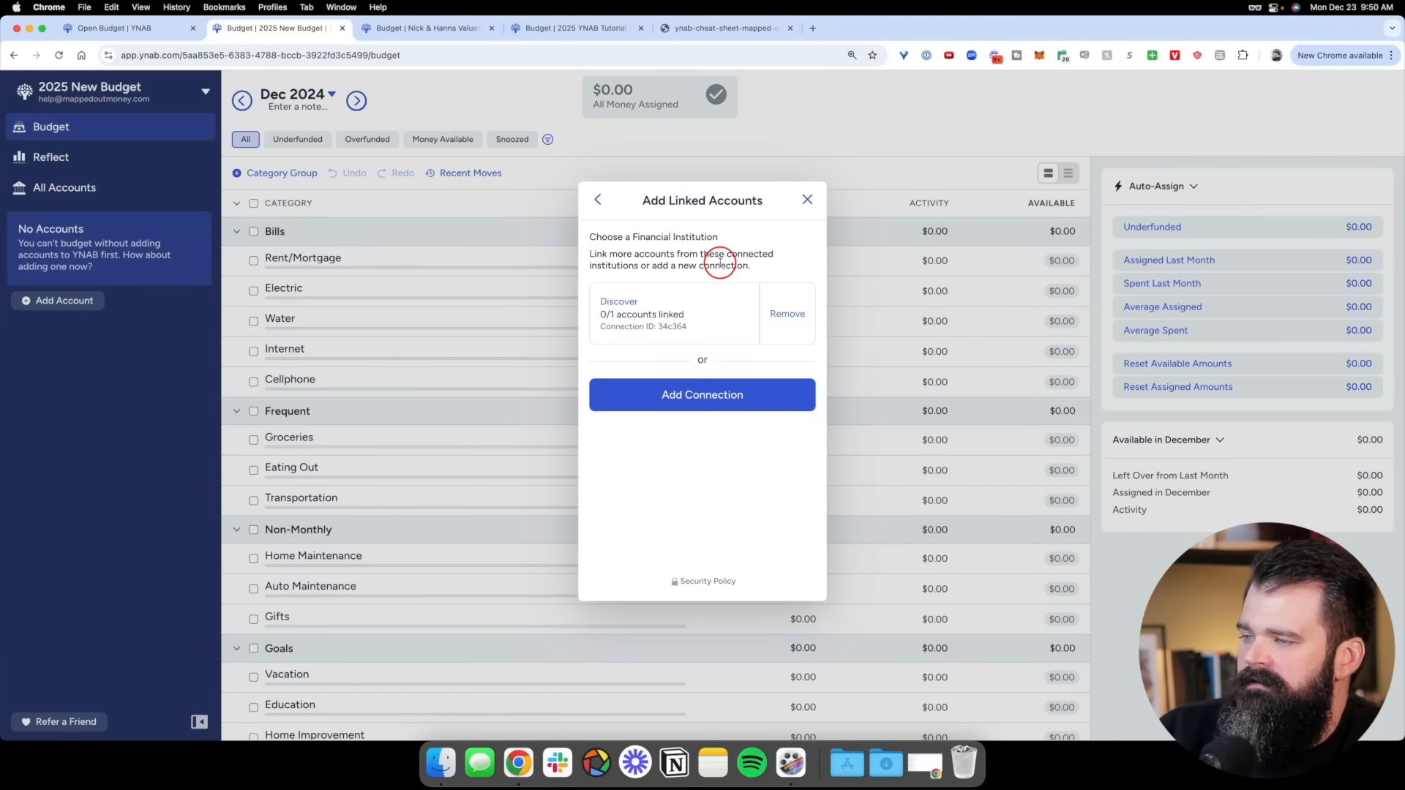
click(702, 395)
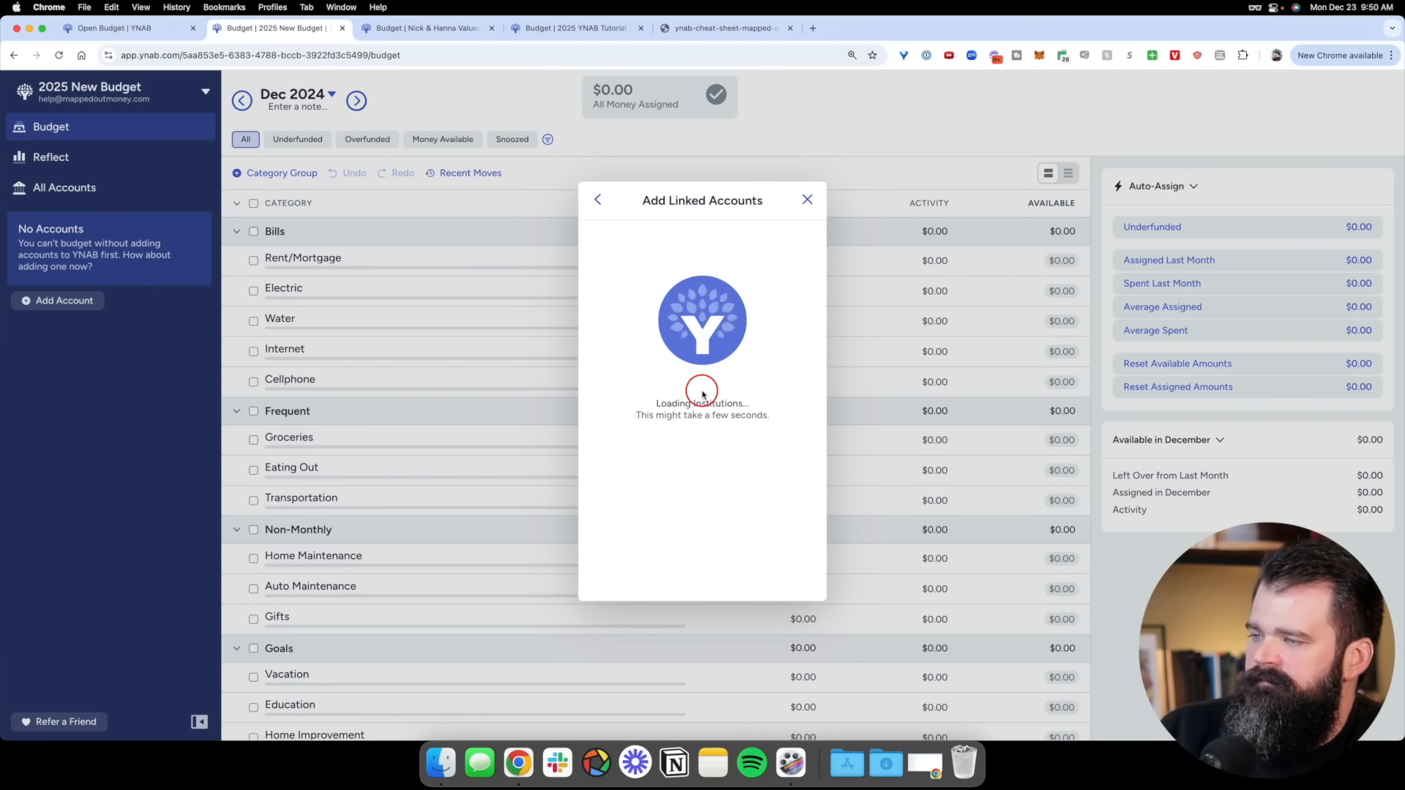
click(665, 269)
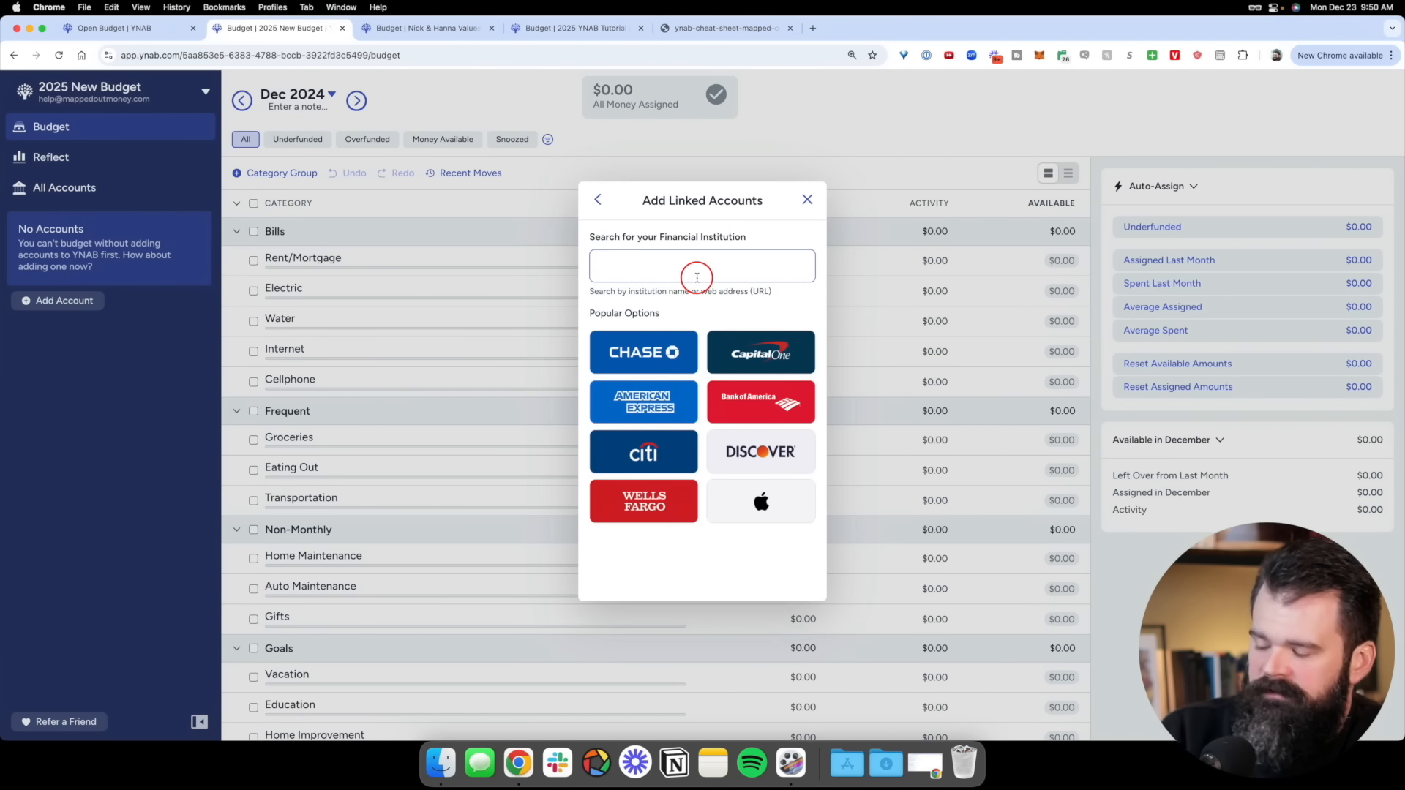
text(capitalone)
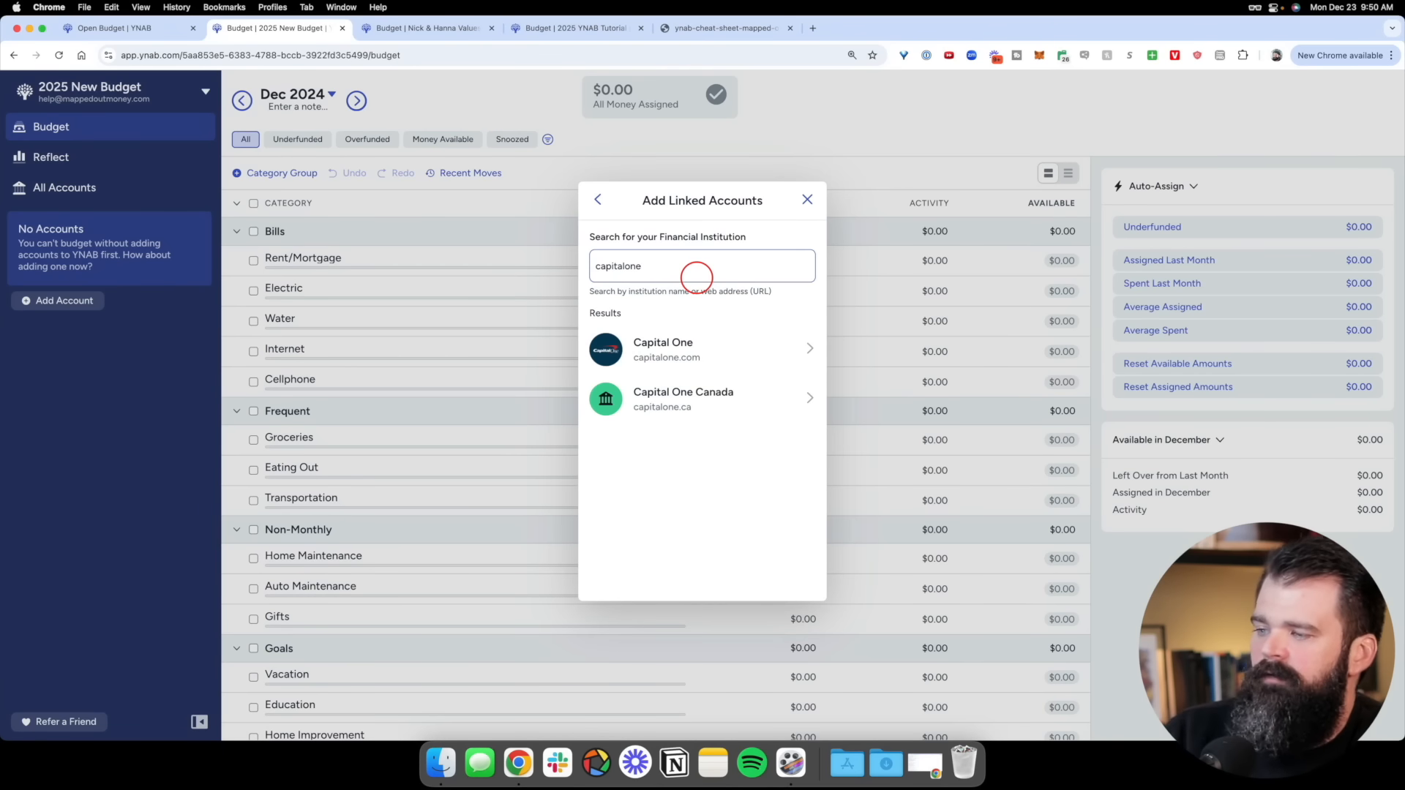
click(705, 357)
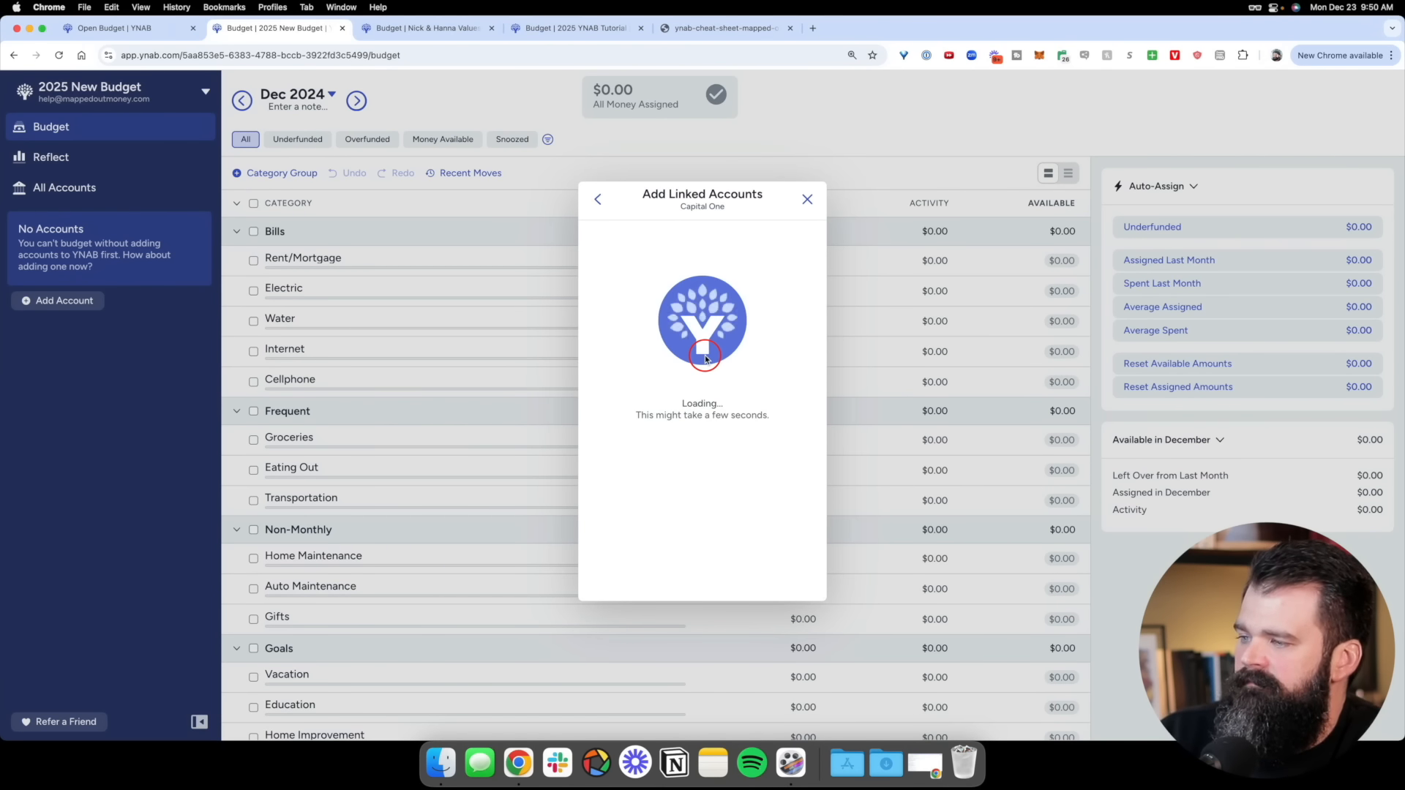
click(728, 483)
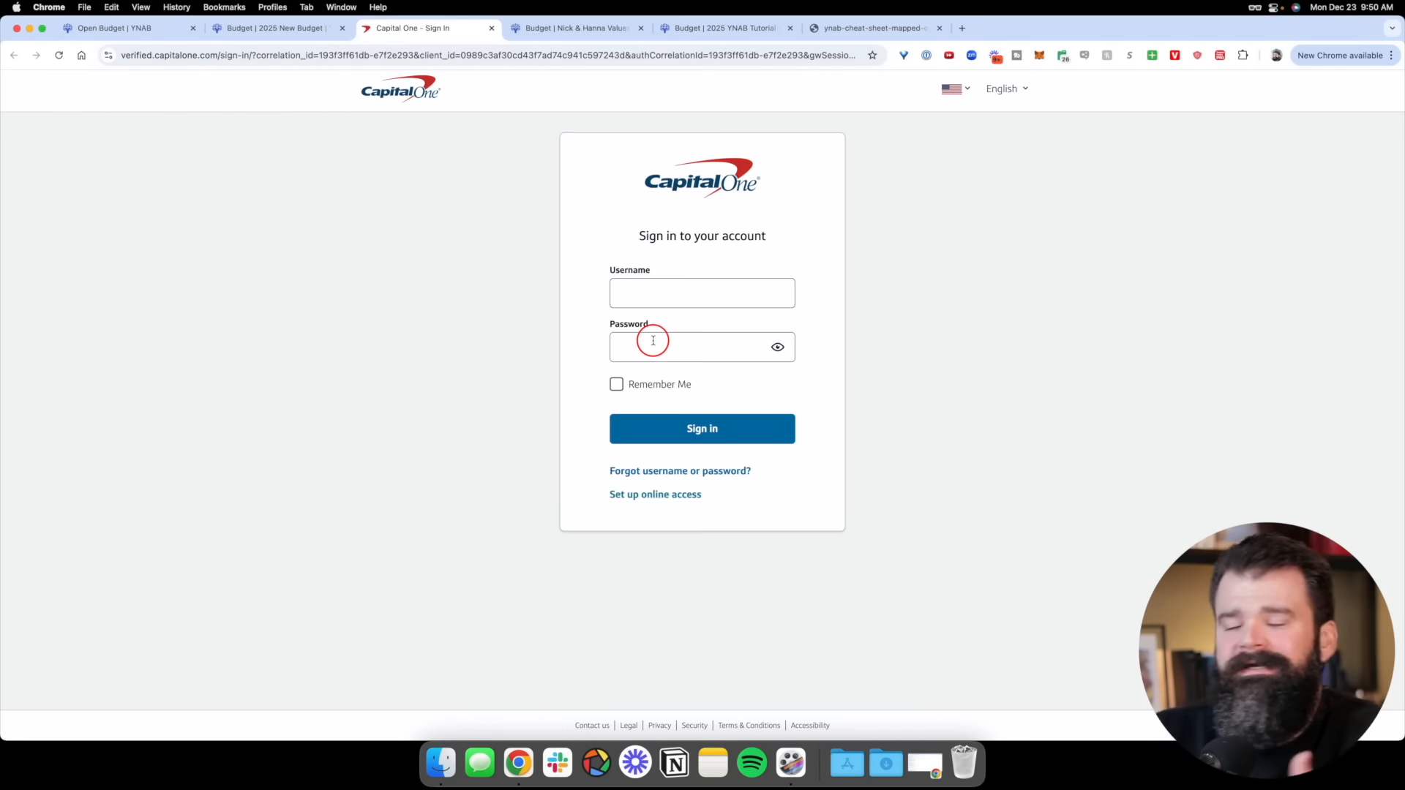
Sign in to Capital One with the saved capitalone.com username and password
click(654, 287)
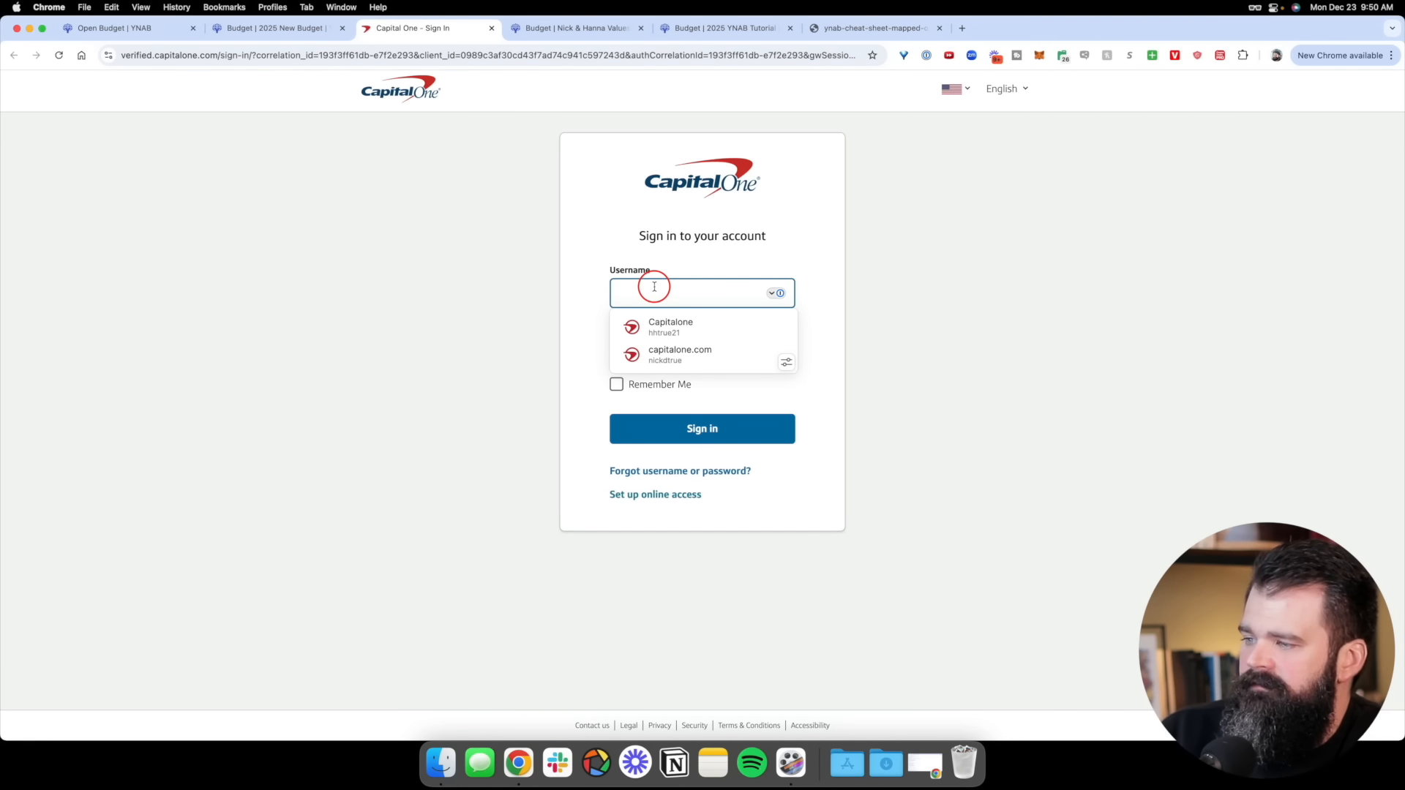
click(668, 351)
key(Return)
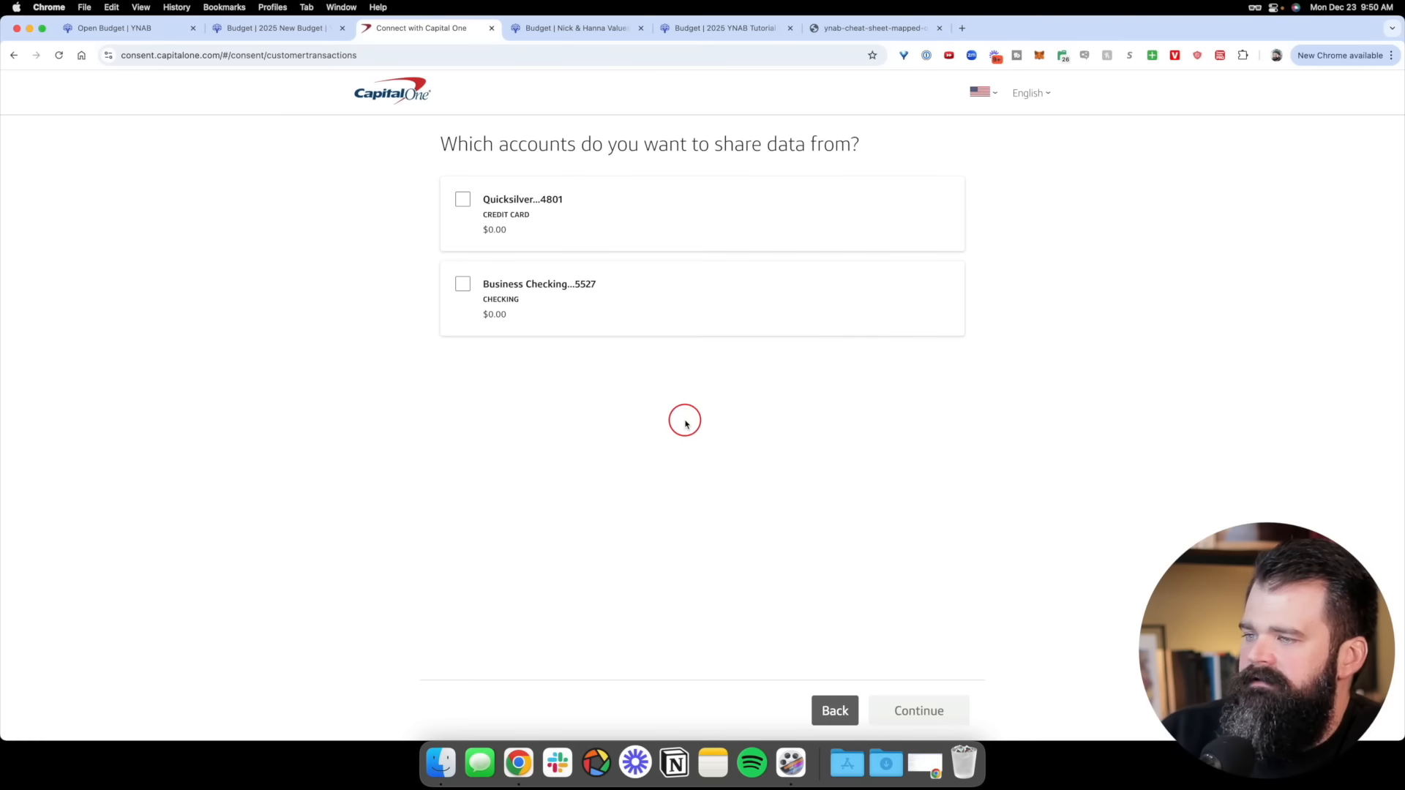
Share data from both the Quicksilver credit card and Business Checking accounts, and finish the Capital One connection
click(462, 199)
click(463, 284)
click(918, 711)
click(916, 710)
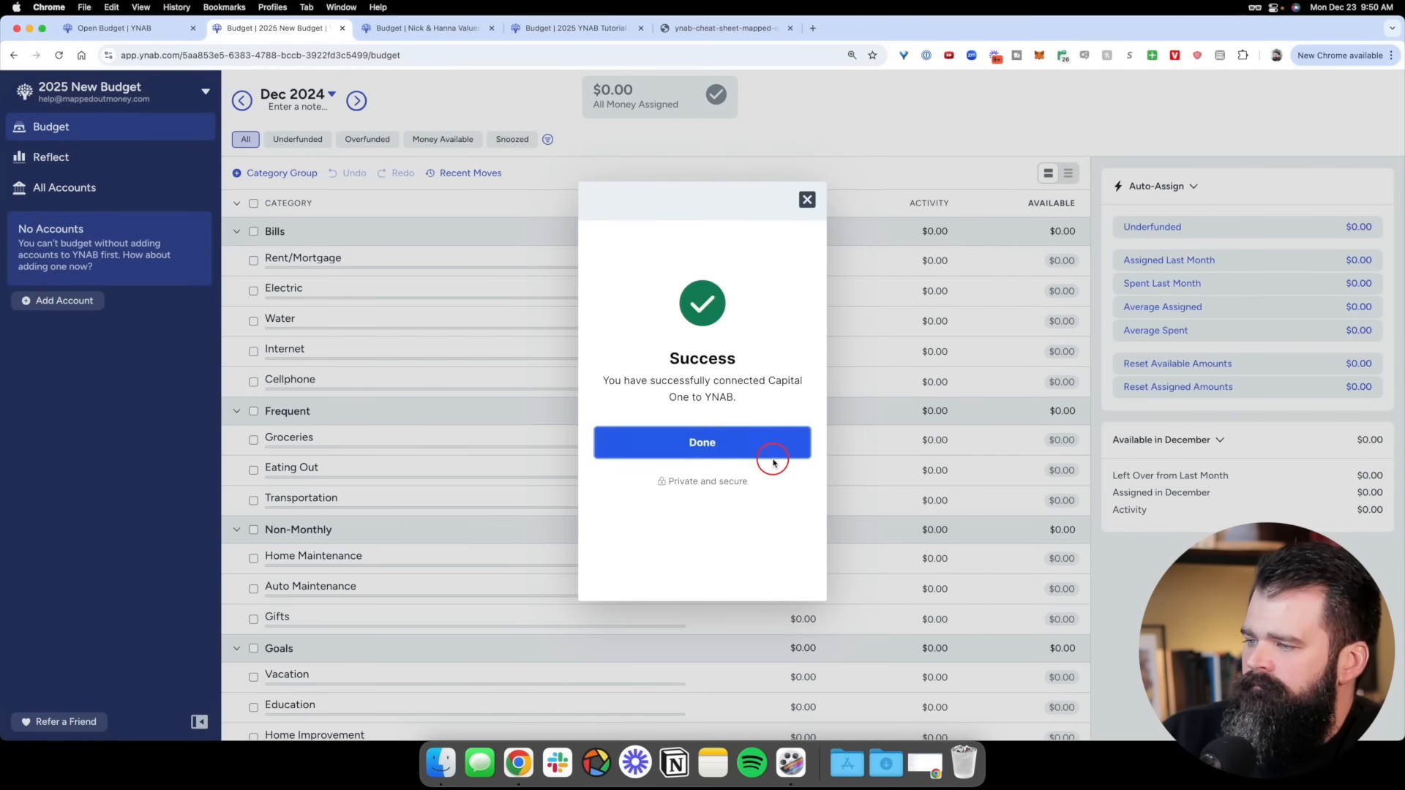
click(746, 448)
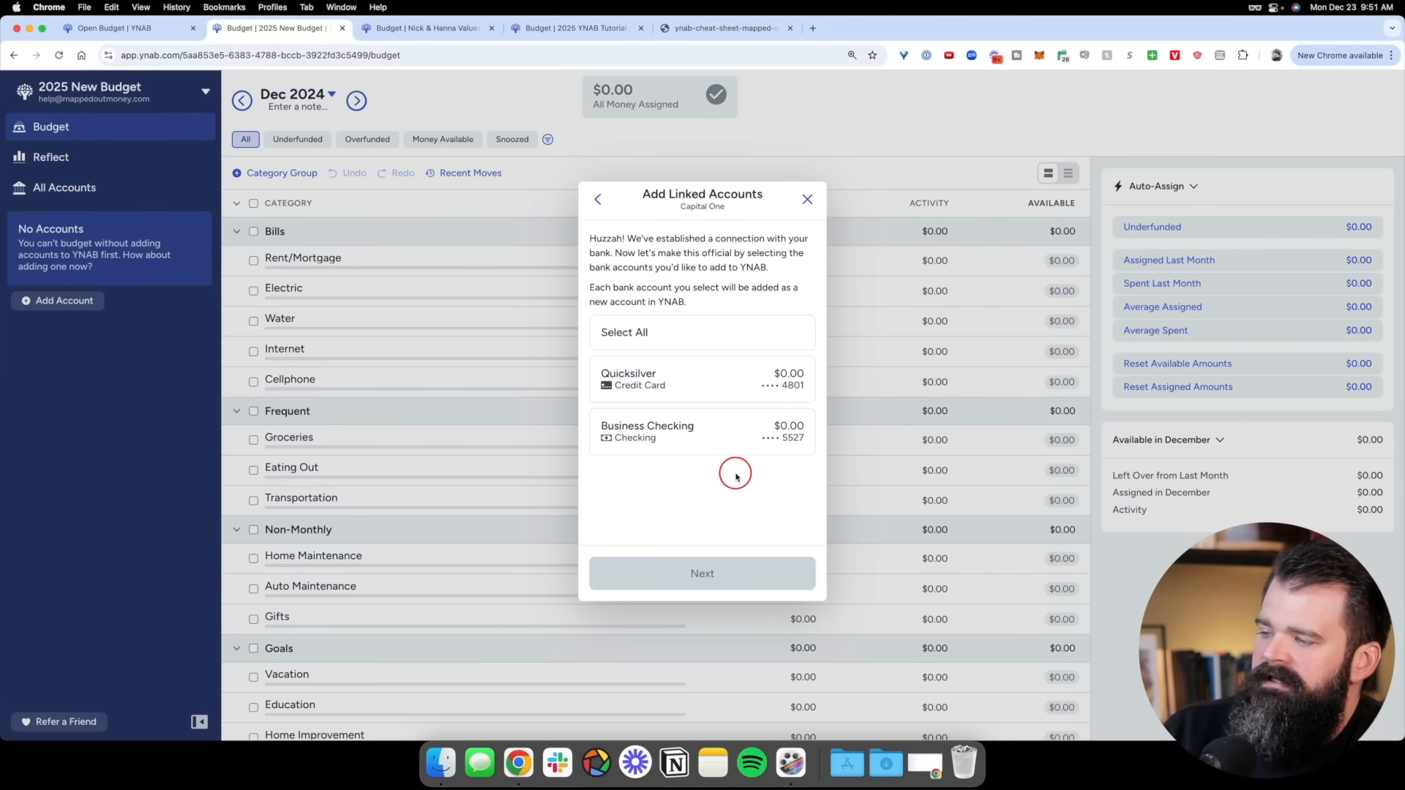
Add only the Business Checking account to the budget, nicknamed "Checking" with its last four digits in parentheses
click(683, 421)
click(711, 573)
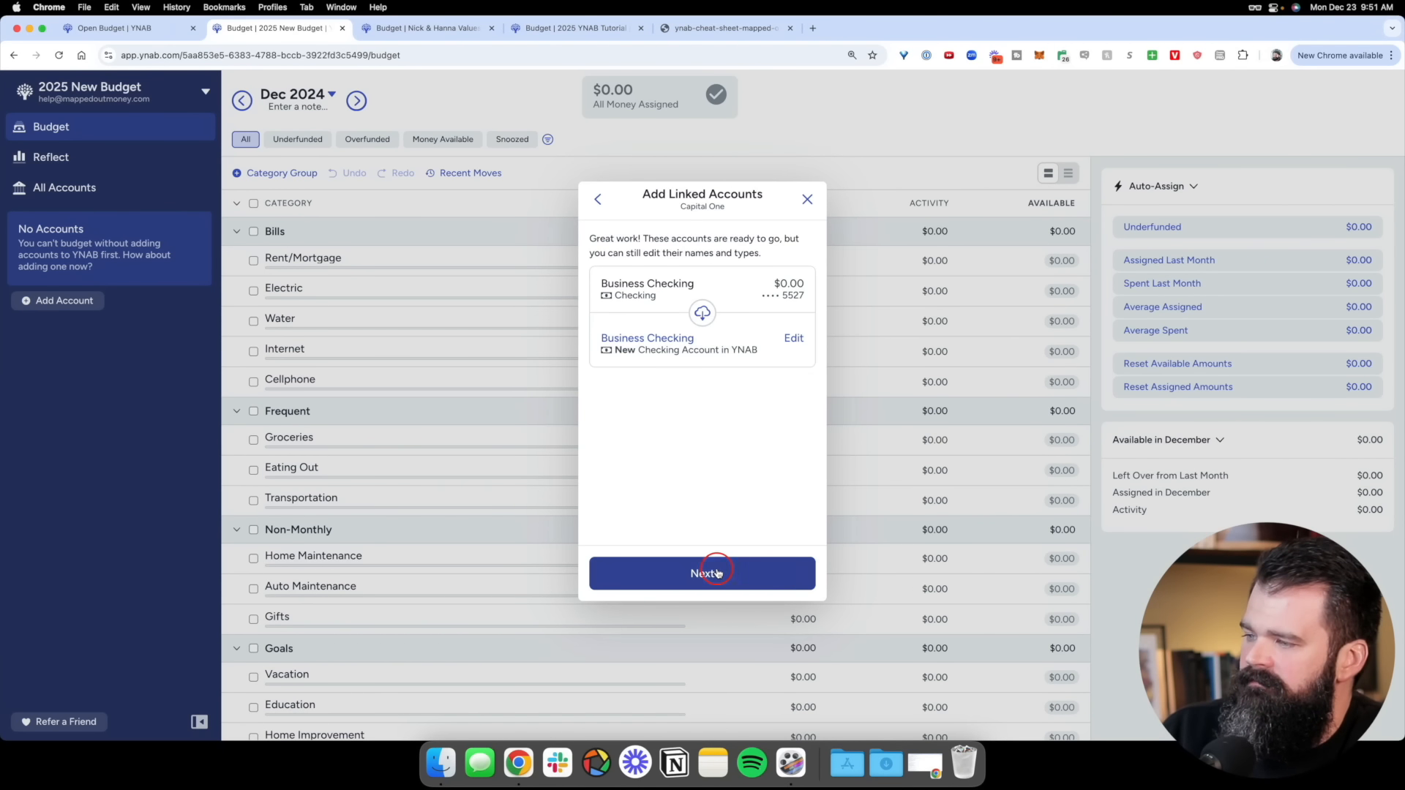
click(779, 341)
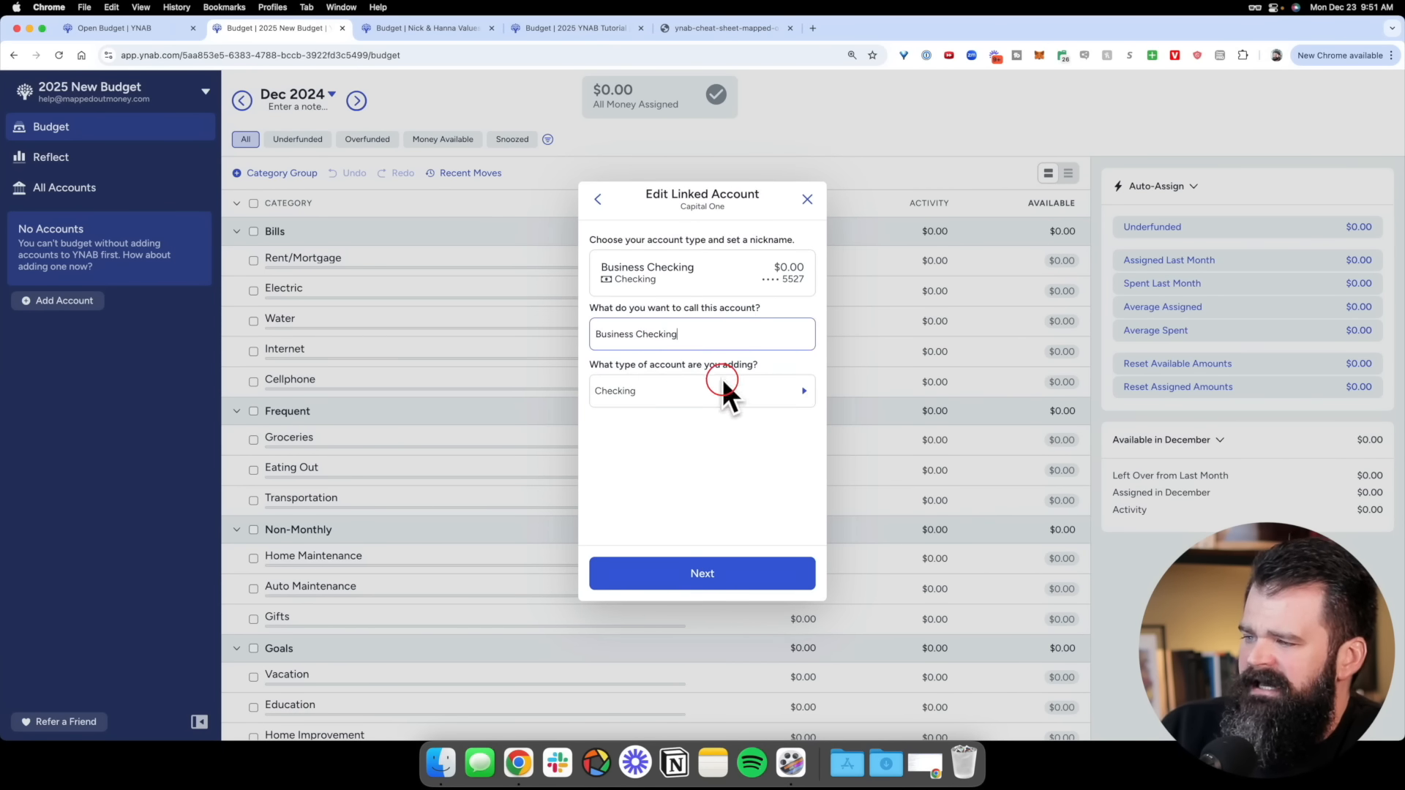
drag(720, 334, 549, 333)
text(Checking ()
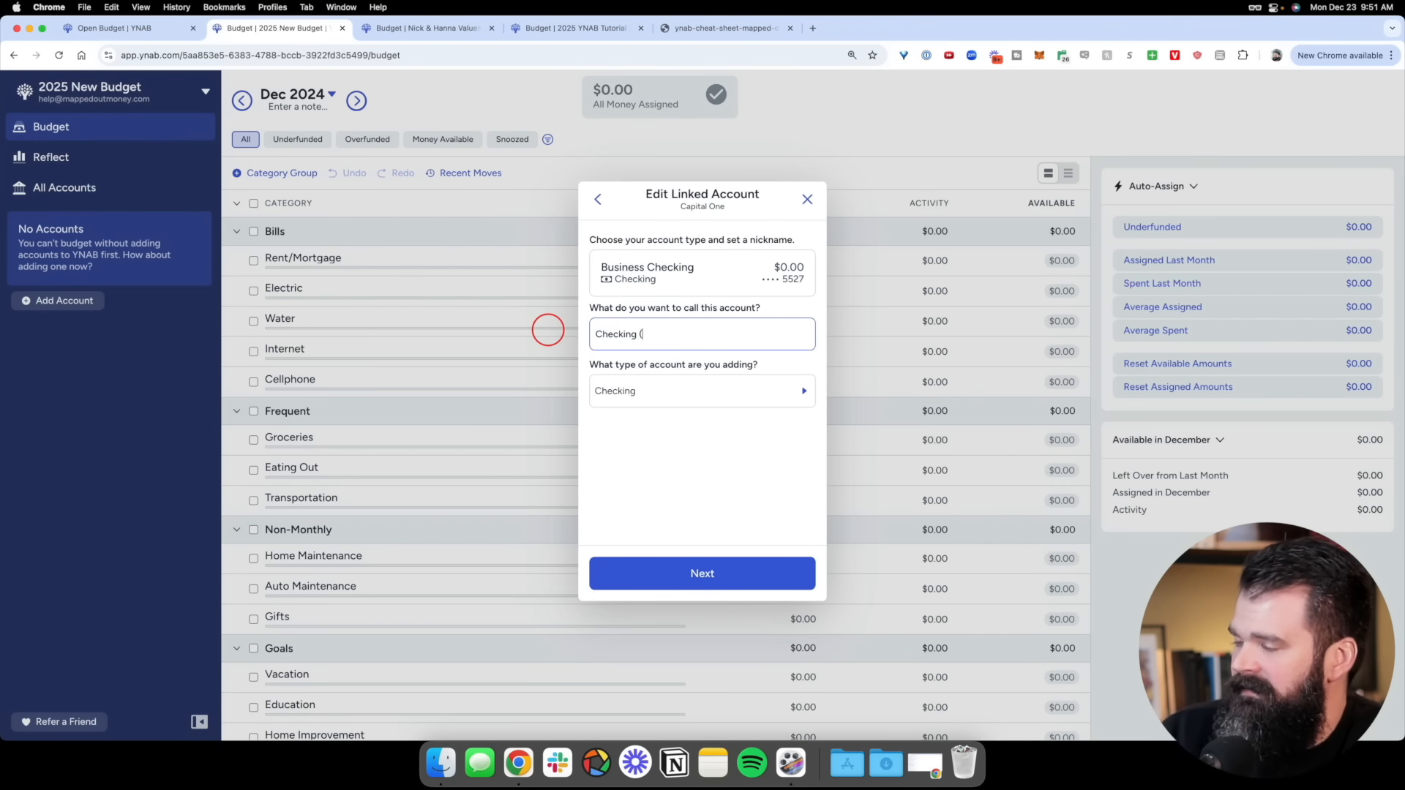
text())
click(703, 573)
click(702, 574)
text(cking (5527)
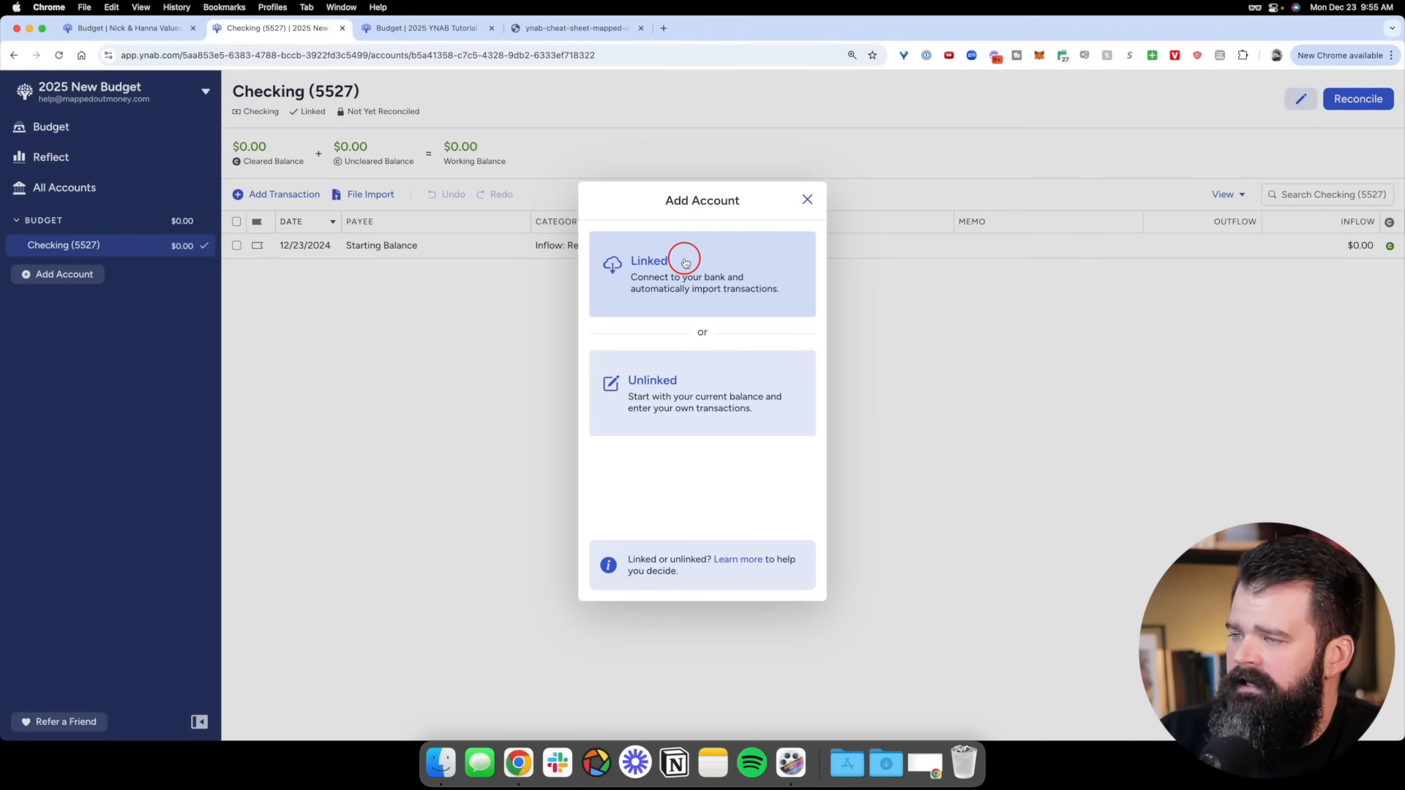
Start another linked account from the existing Mercury connection and select the Mercury checking account with the $1,576.47 balance
click(684, 256)
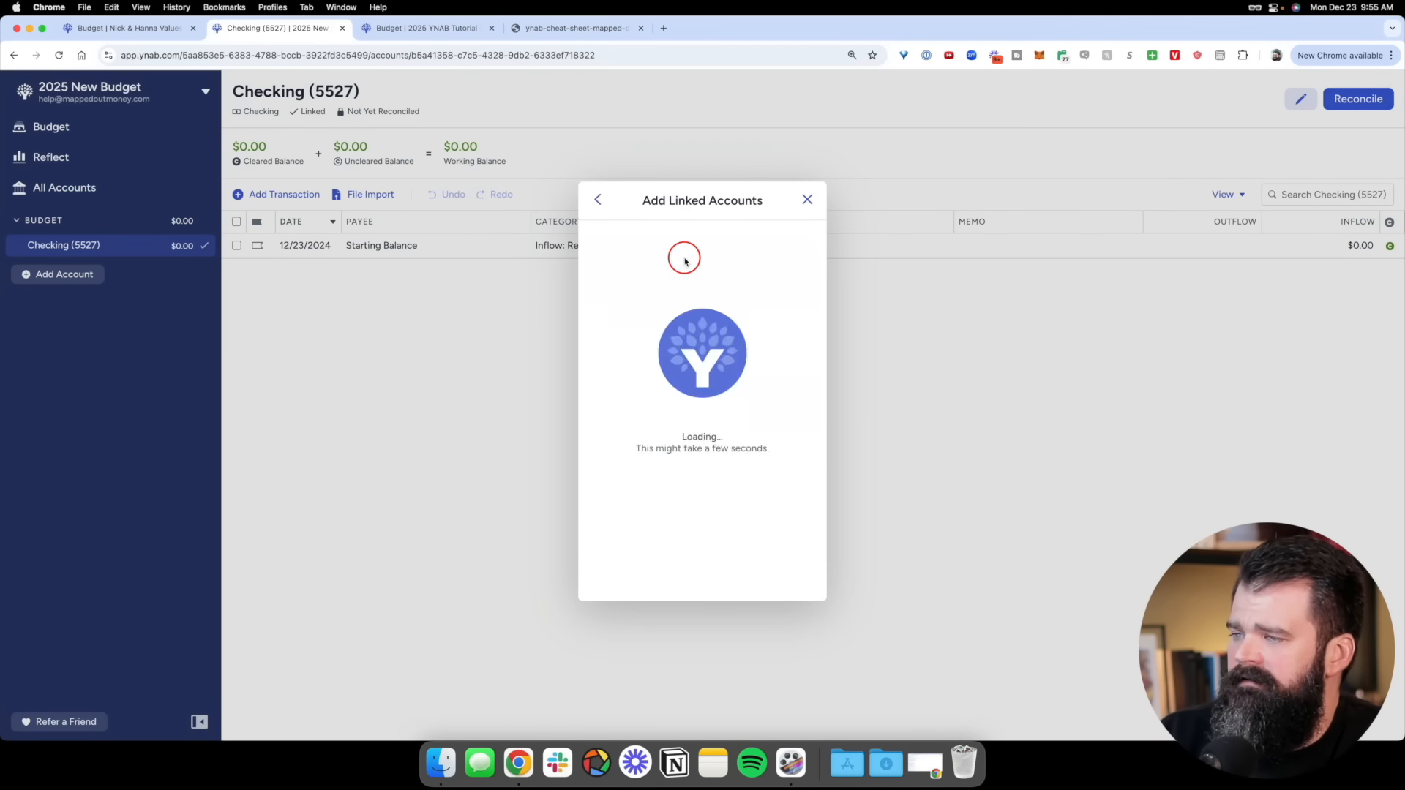
scroll(684, 455, up, 5)
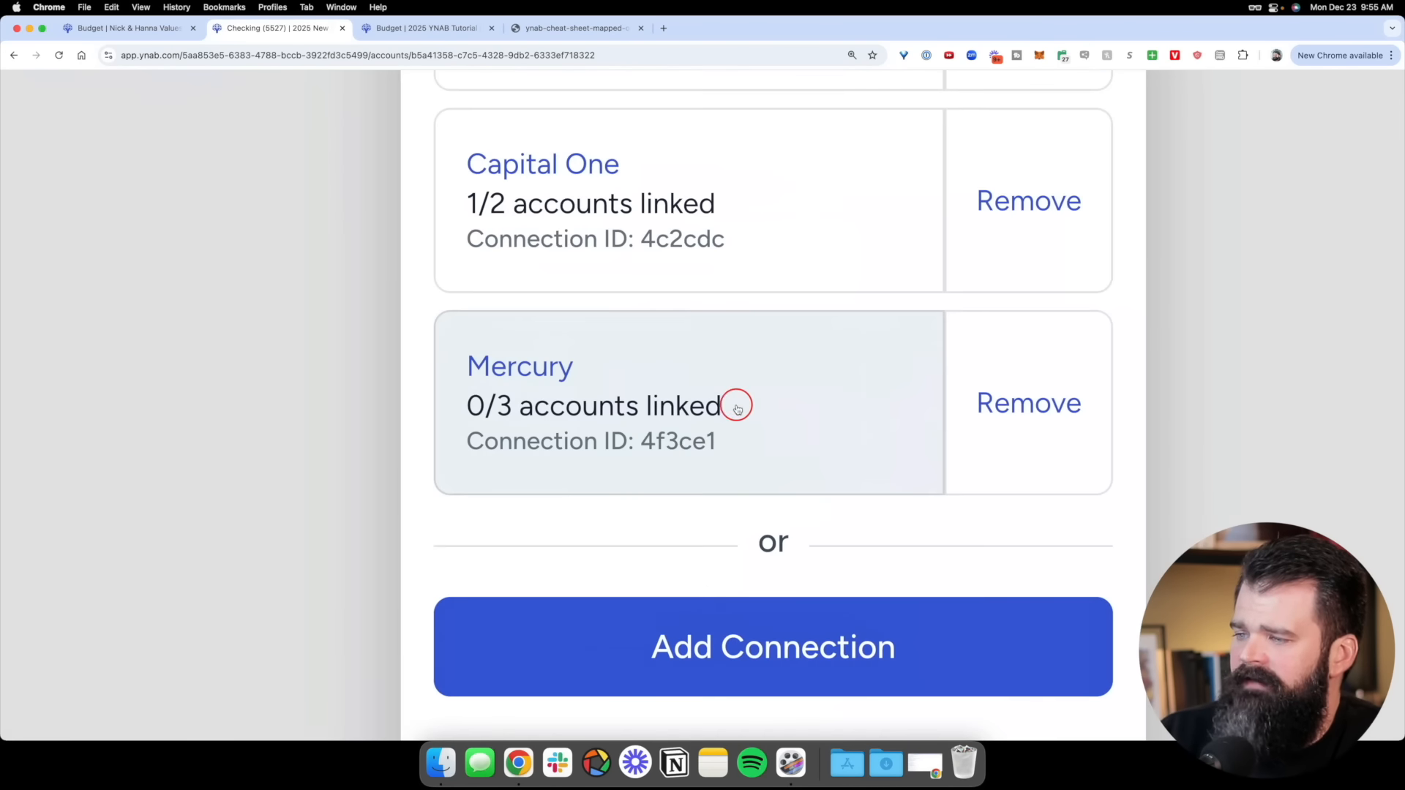
scroll(651, 401, down, 5)
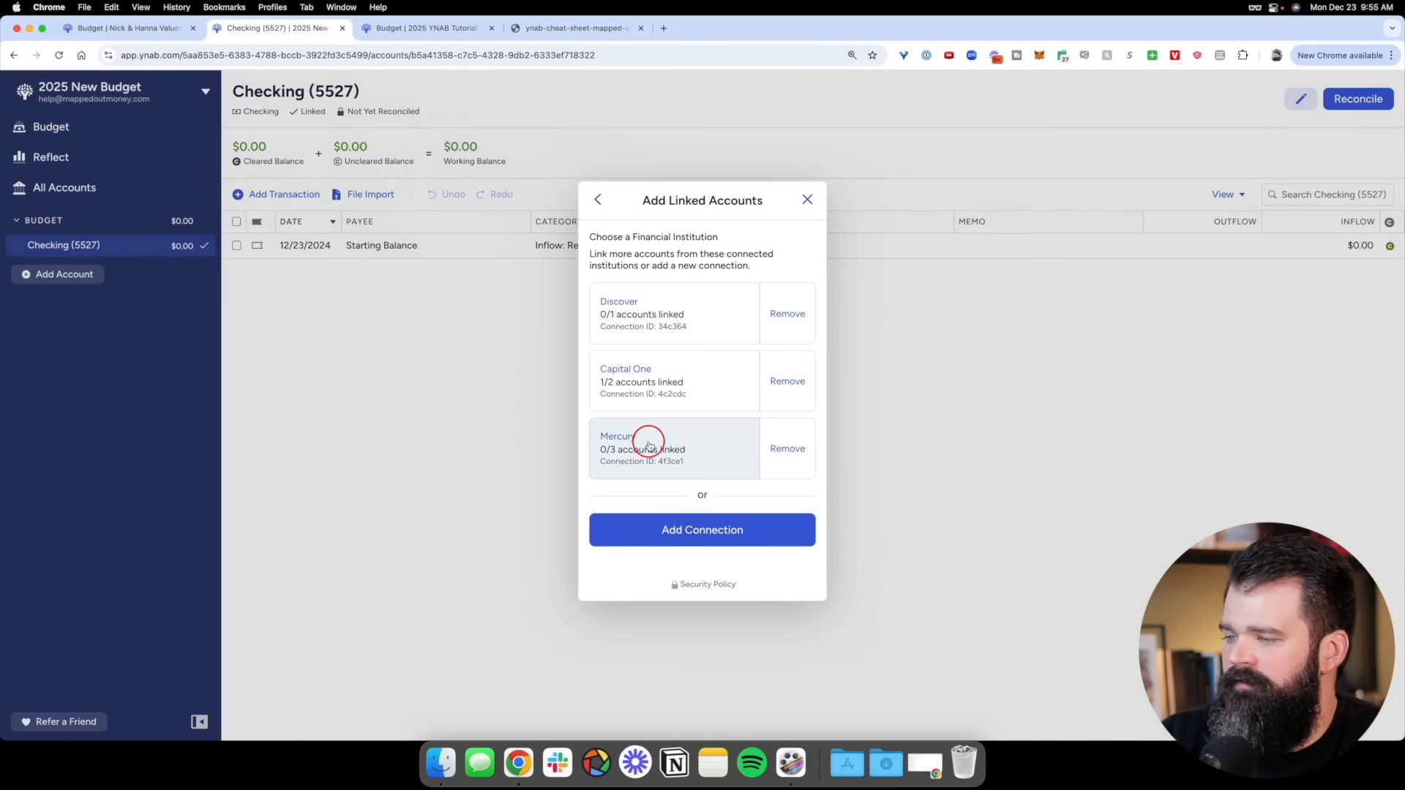
click(648, 444)
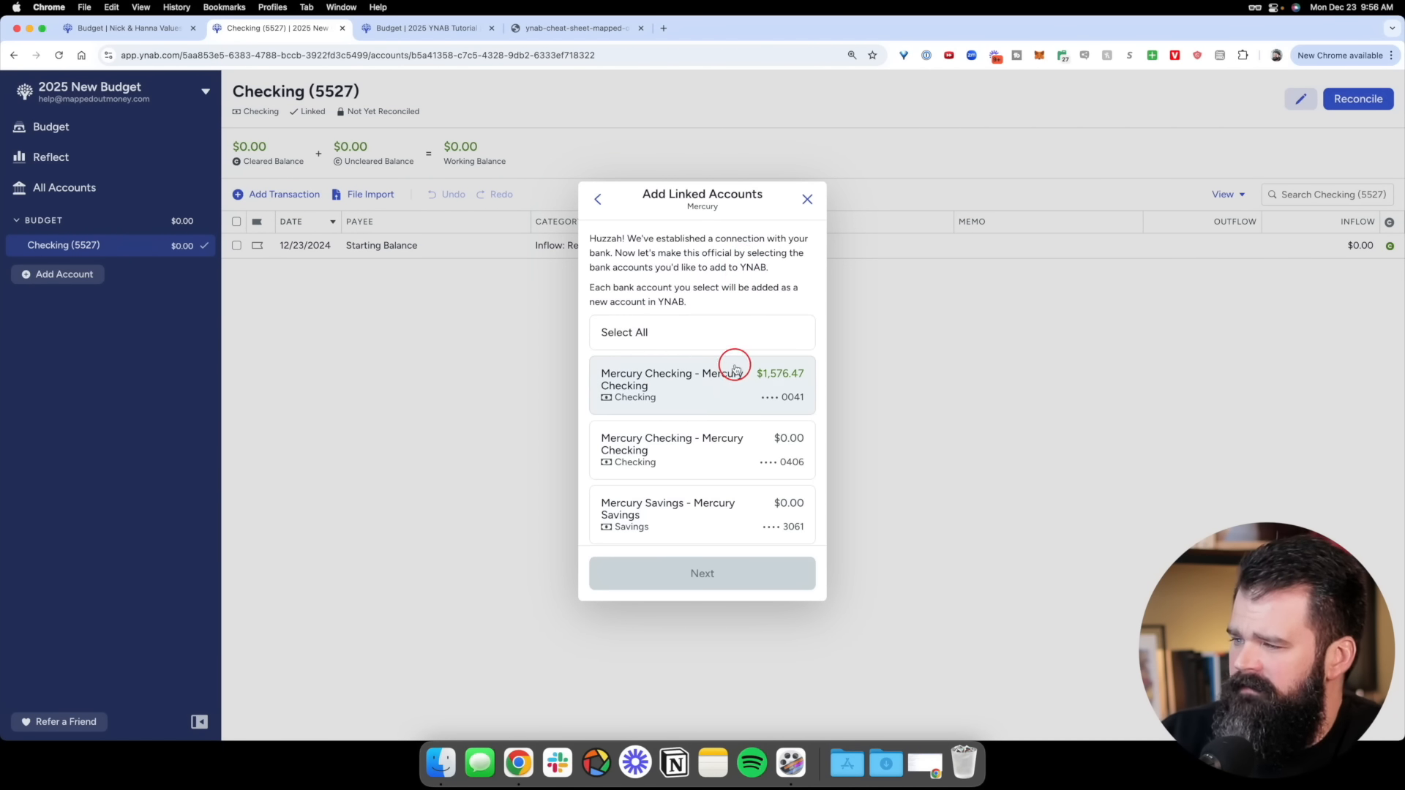
click(712, 388)
click(724, 579)
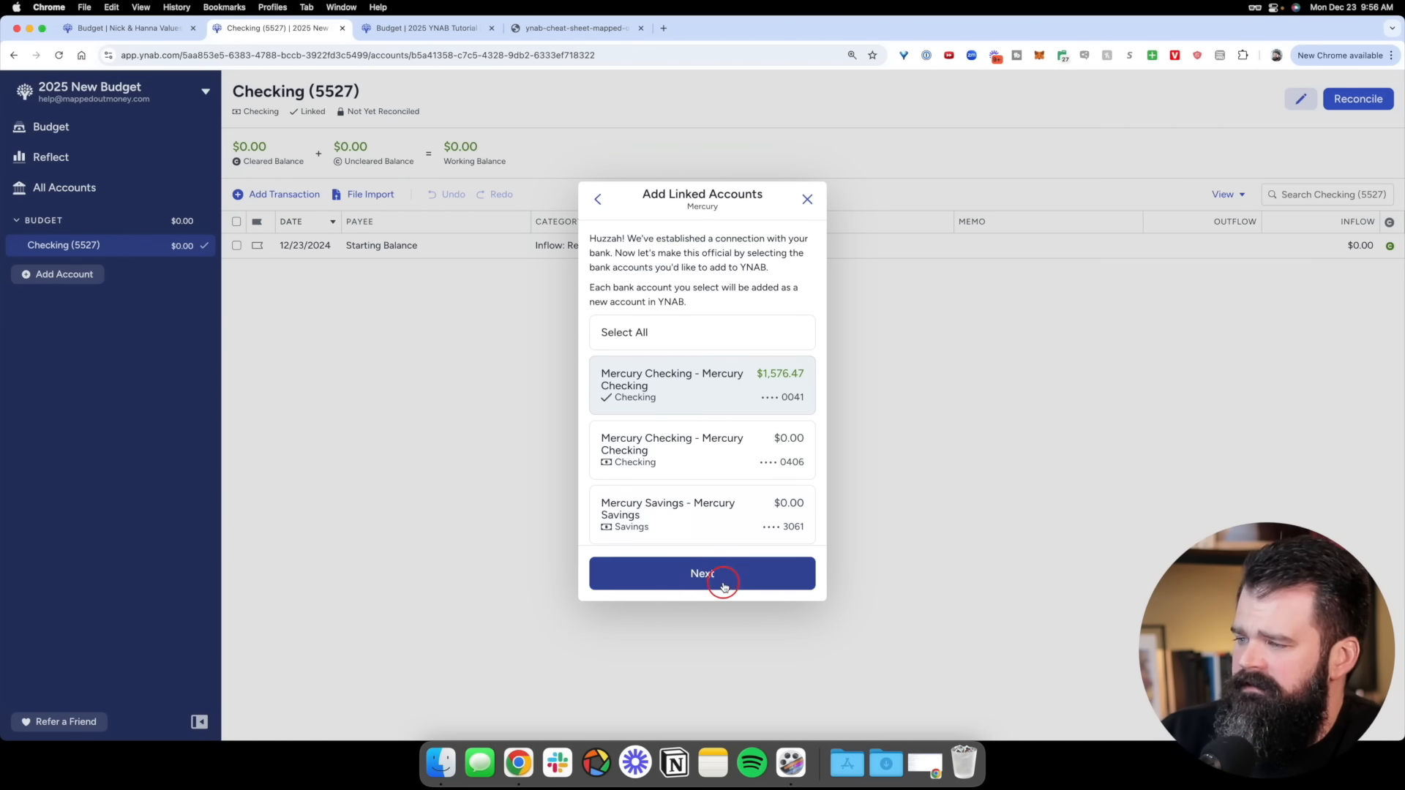
Nickname the account "Mercury" with its last four digits in parentheses and add it to the budget
click(794, 351)
click(750, 341)
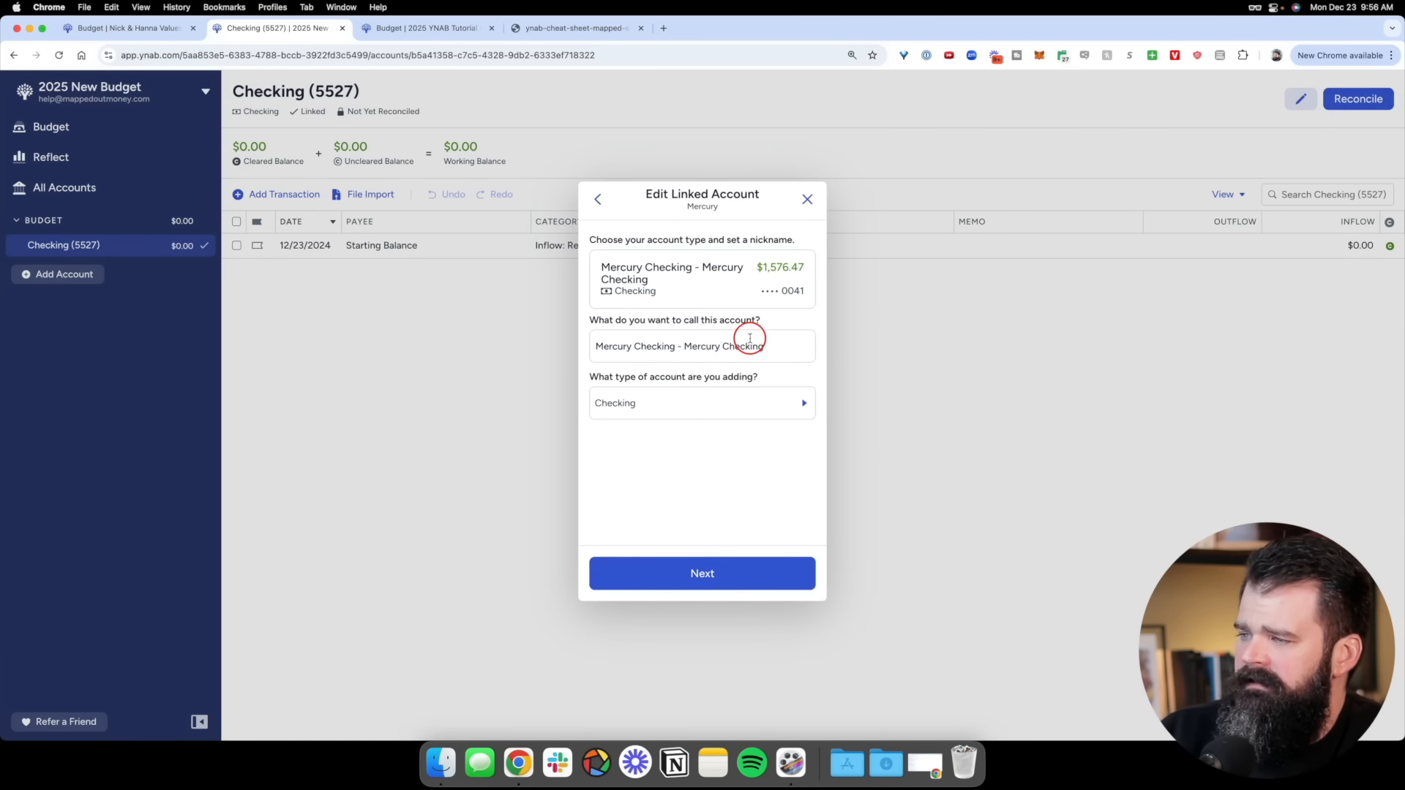
key(super+a)
text(Mer)
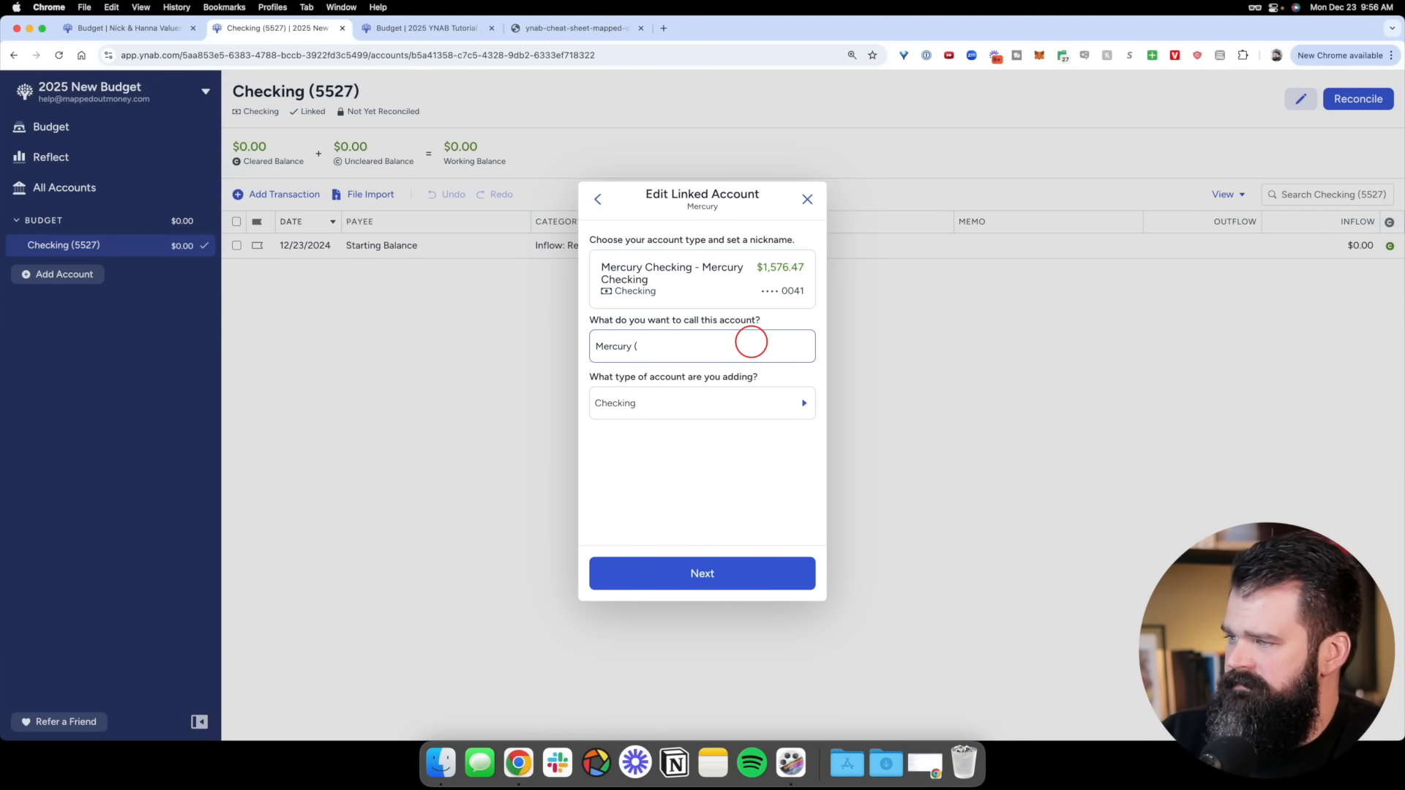
text(cury (0041))
key(Return)
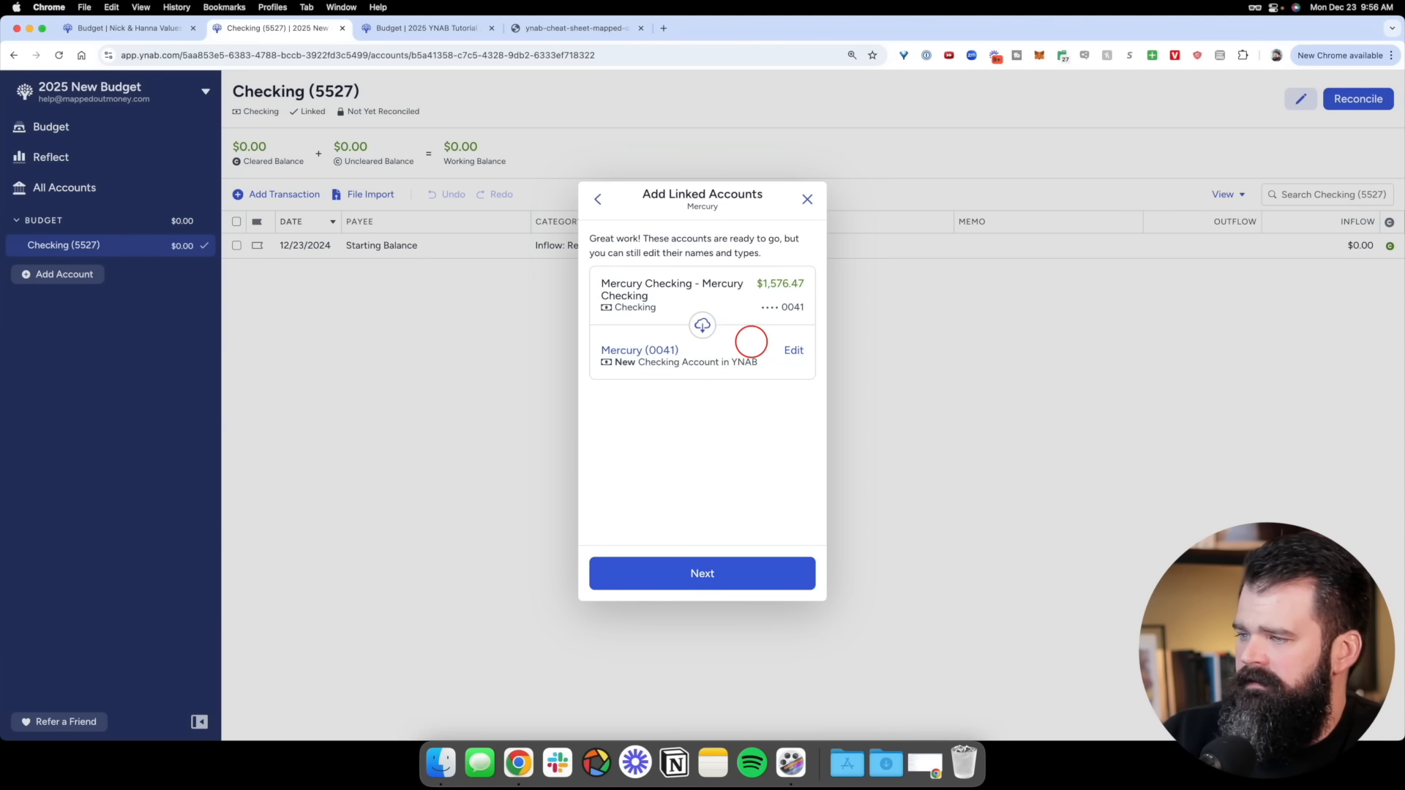
click(693, 576)
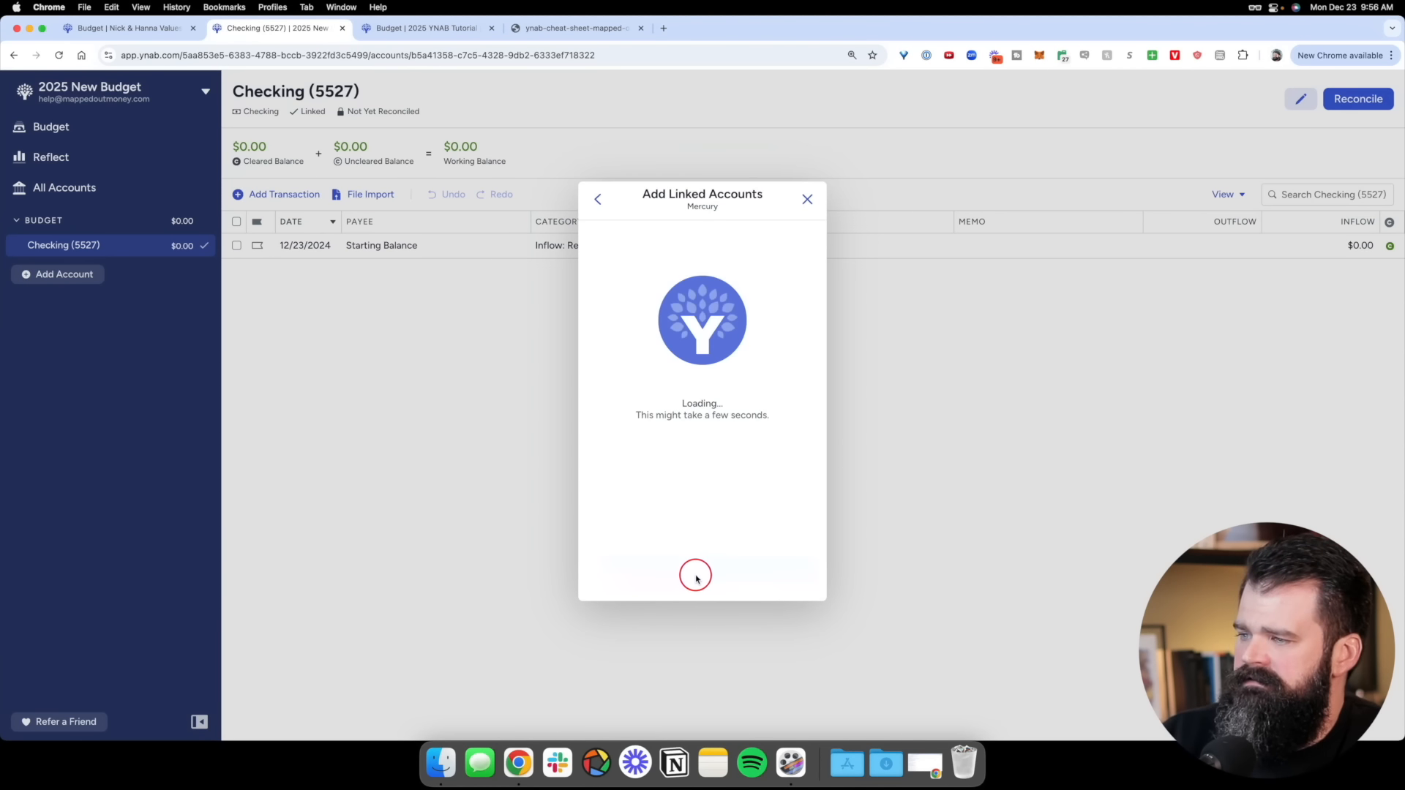
click(781, 581)
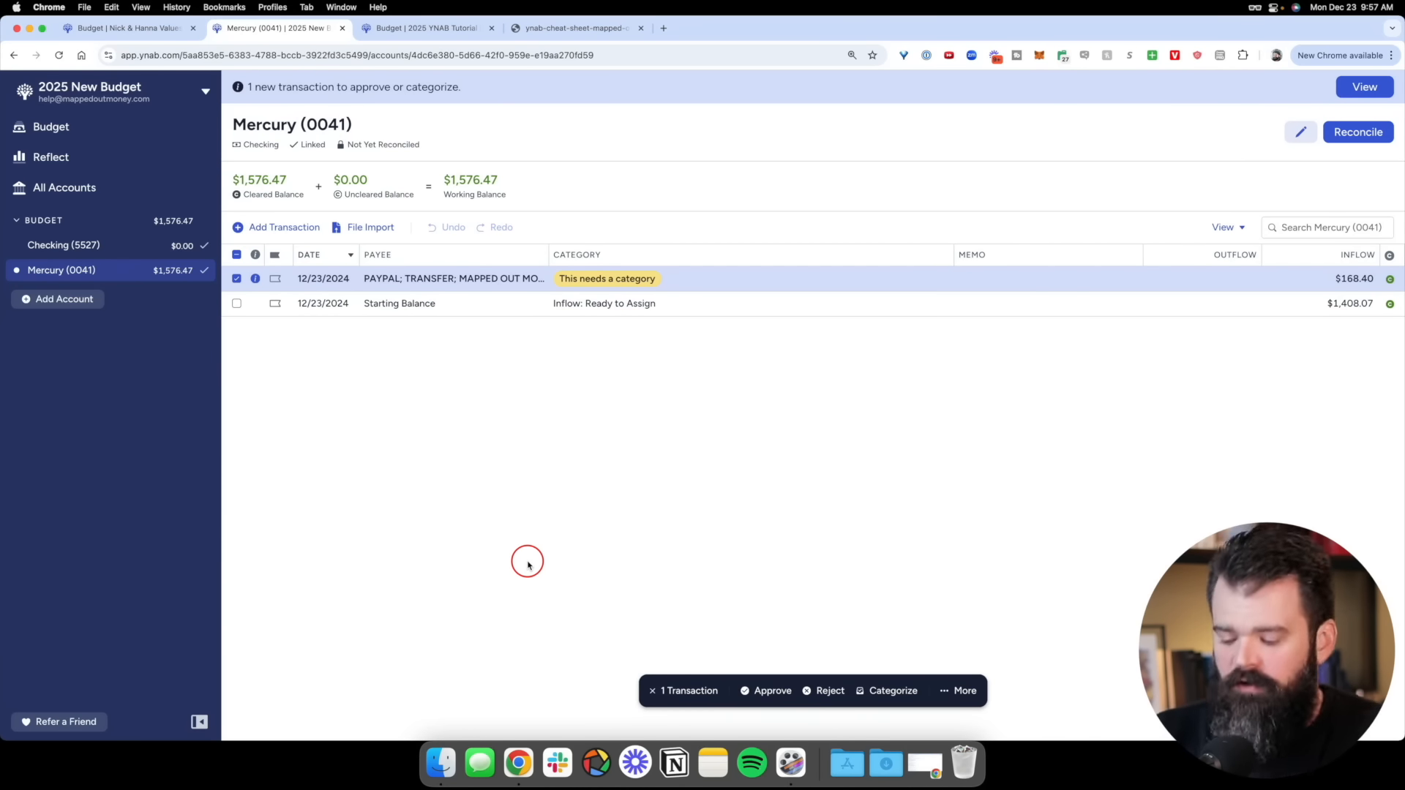
Start adding an unlinked account and open the choice of account types
click(58, 299)
click(702, 439)
click(706, 351)
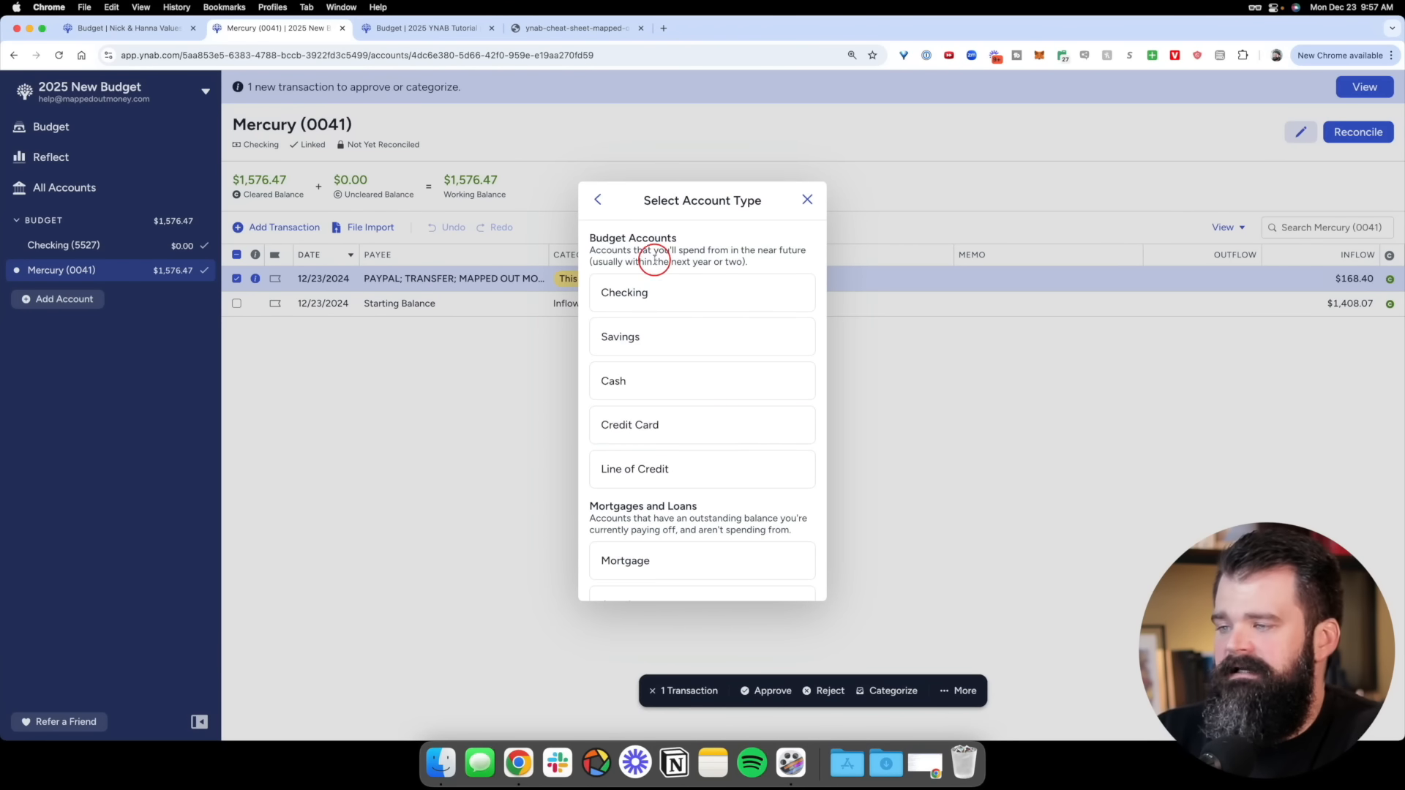
Examine the available account types under Budget Accounts, Mortgages and Loans, and Tracking Accounts
drag(591, 237, 699, 239)
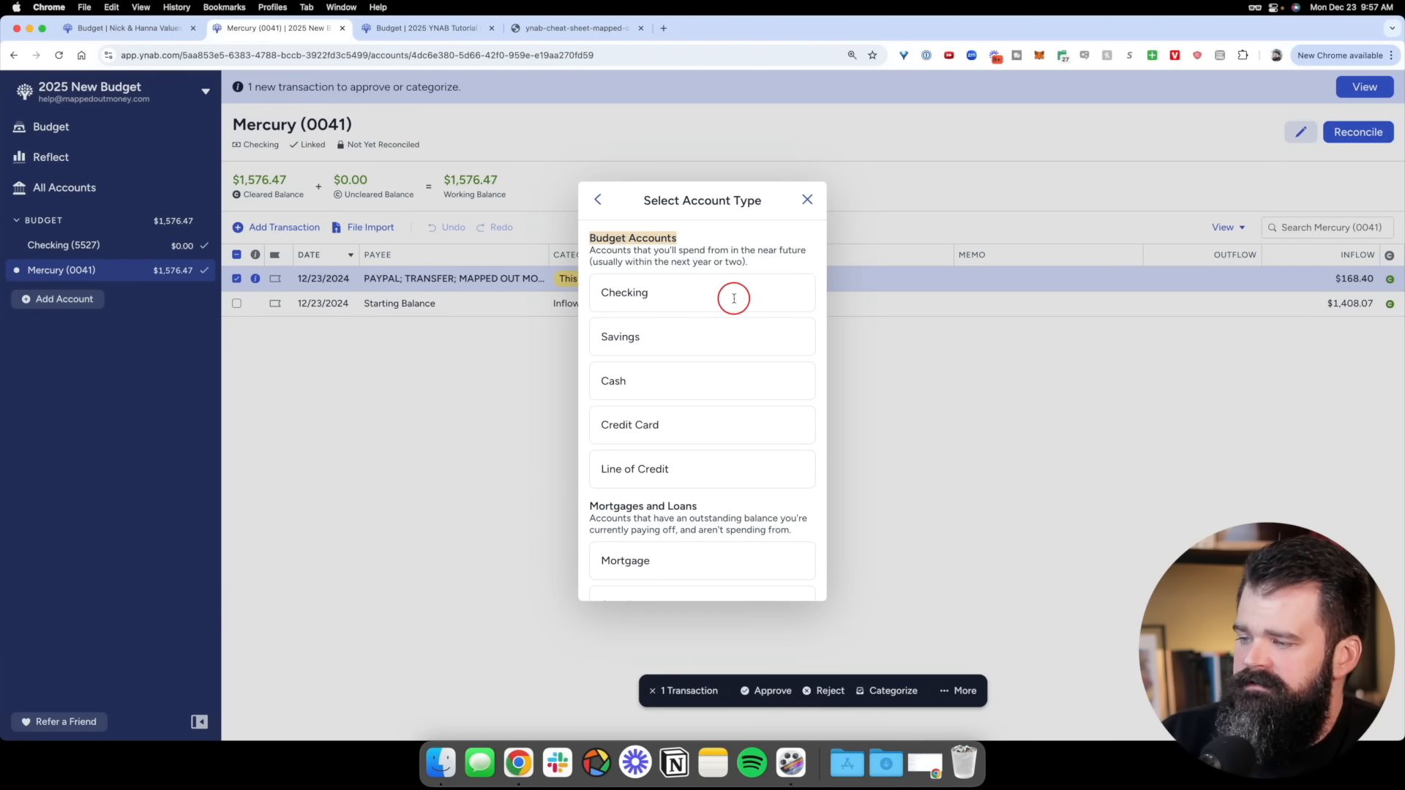
scroll(757, 410, down, 2)
scroll(748, 391, up, 1)
drag(705, 379, 611, 379)
scroll(658, 394, down, 1)
scroll(660, 398, down, 3)
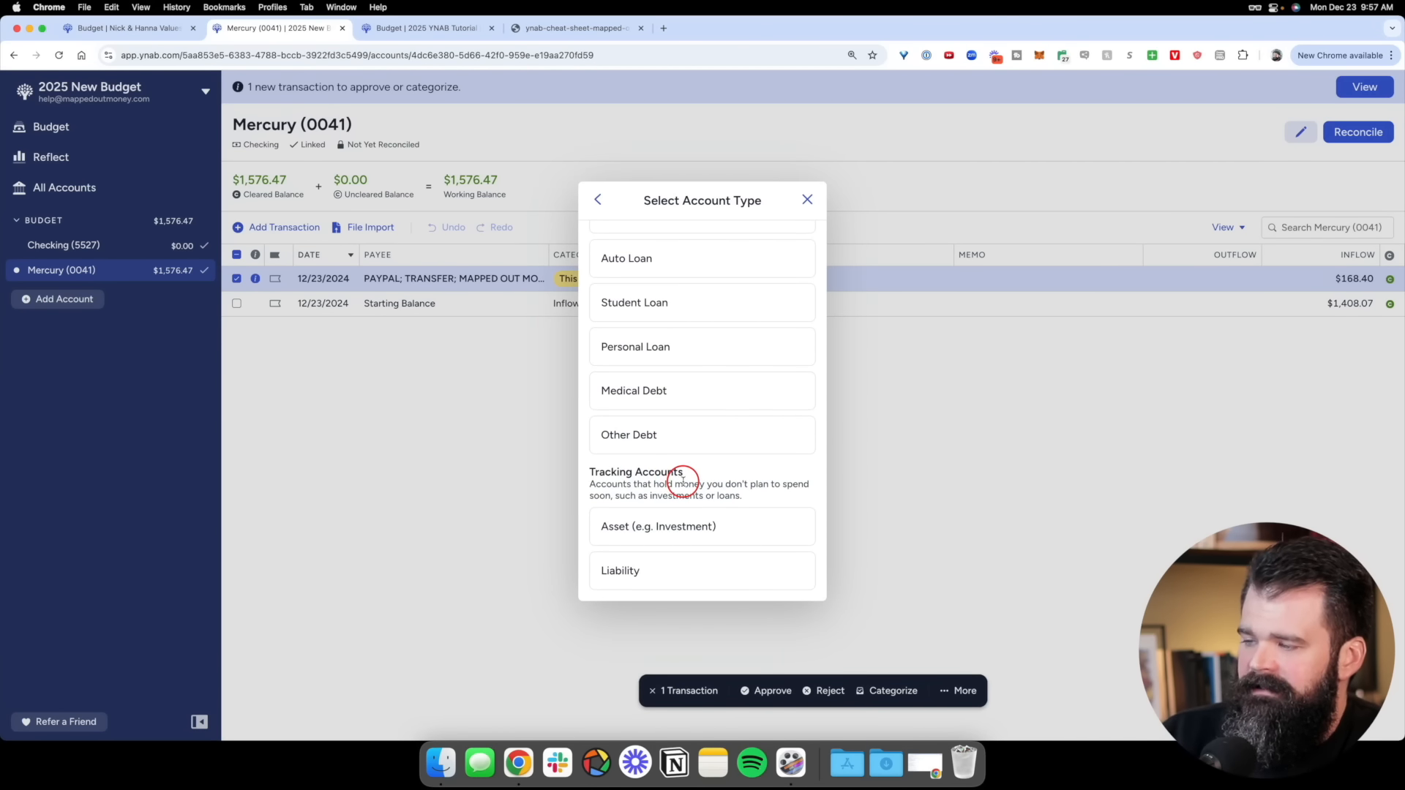
scroll(758, 242, up, 6)
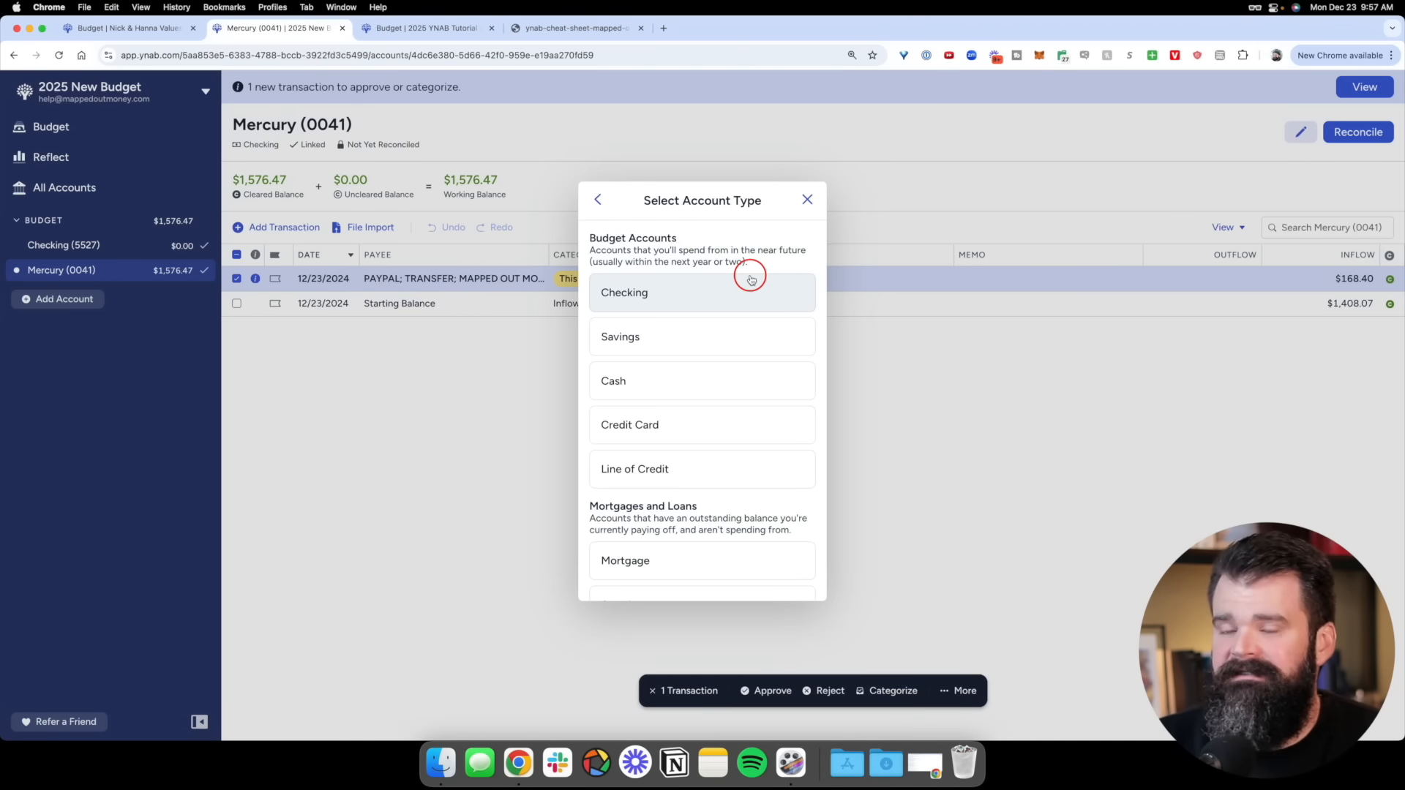
scroll(750, 279, down, 2)
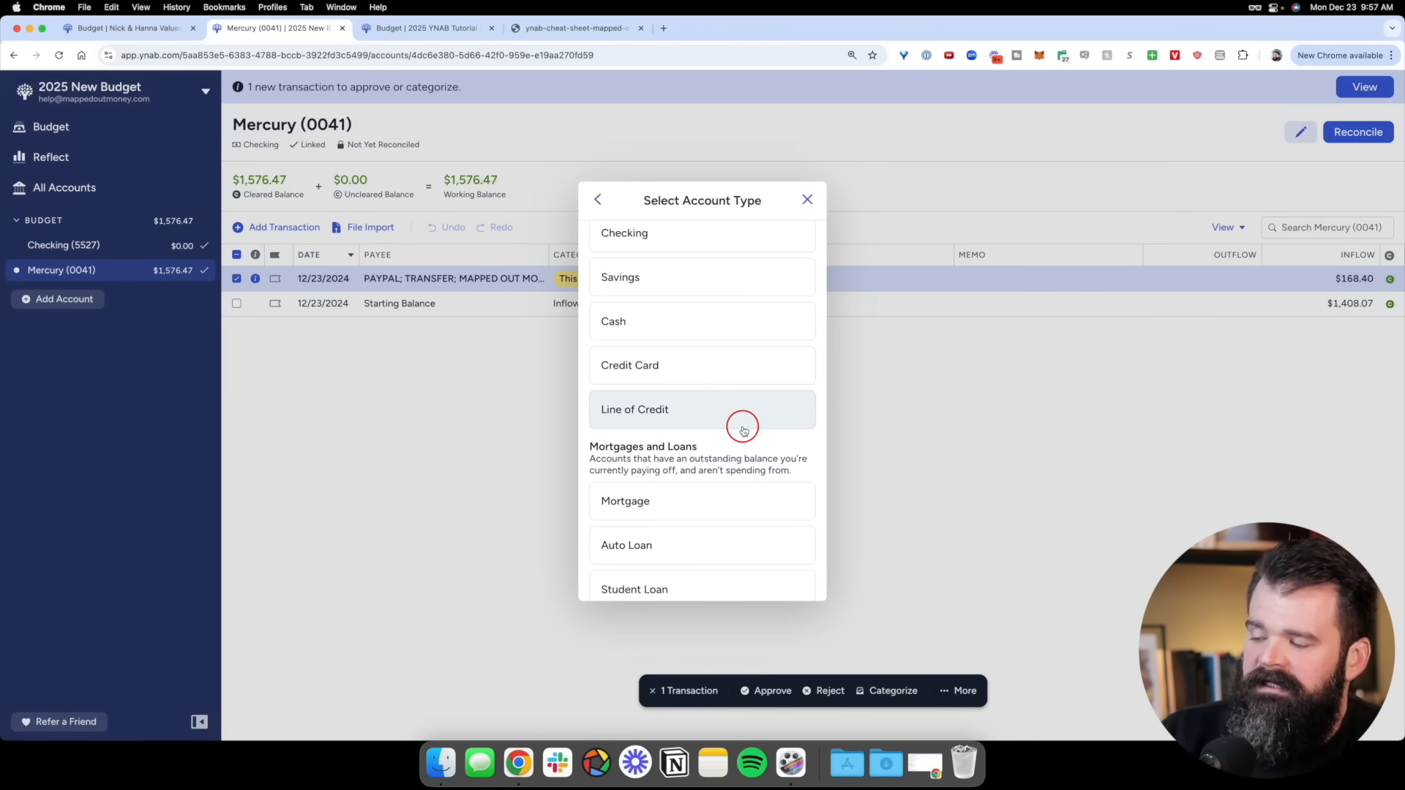
scroll(740, 420, up, 2)
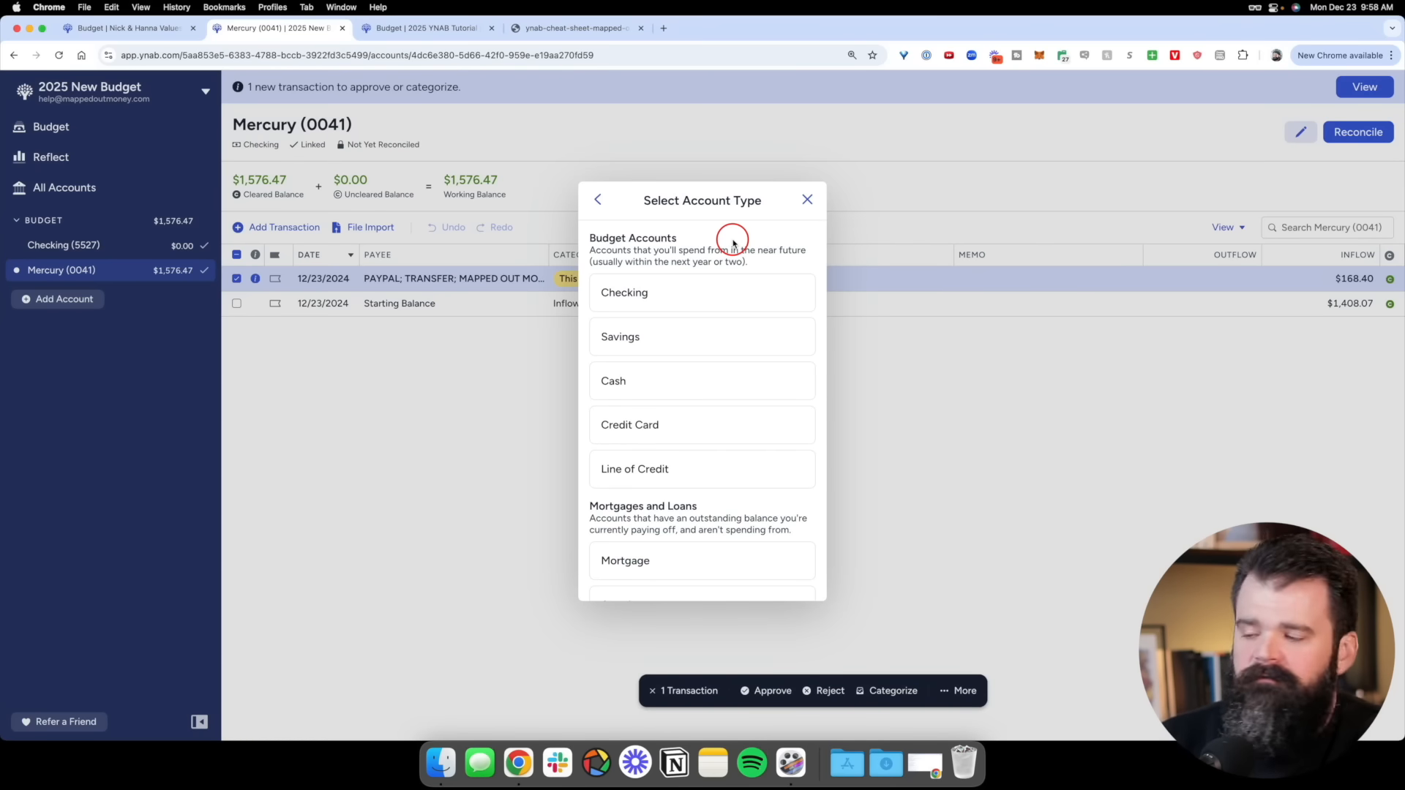
Review the rest of the account type list, from credit options through mortgages and loans to tracking accounts
scroll(793, 502, down, 3)
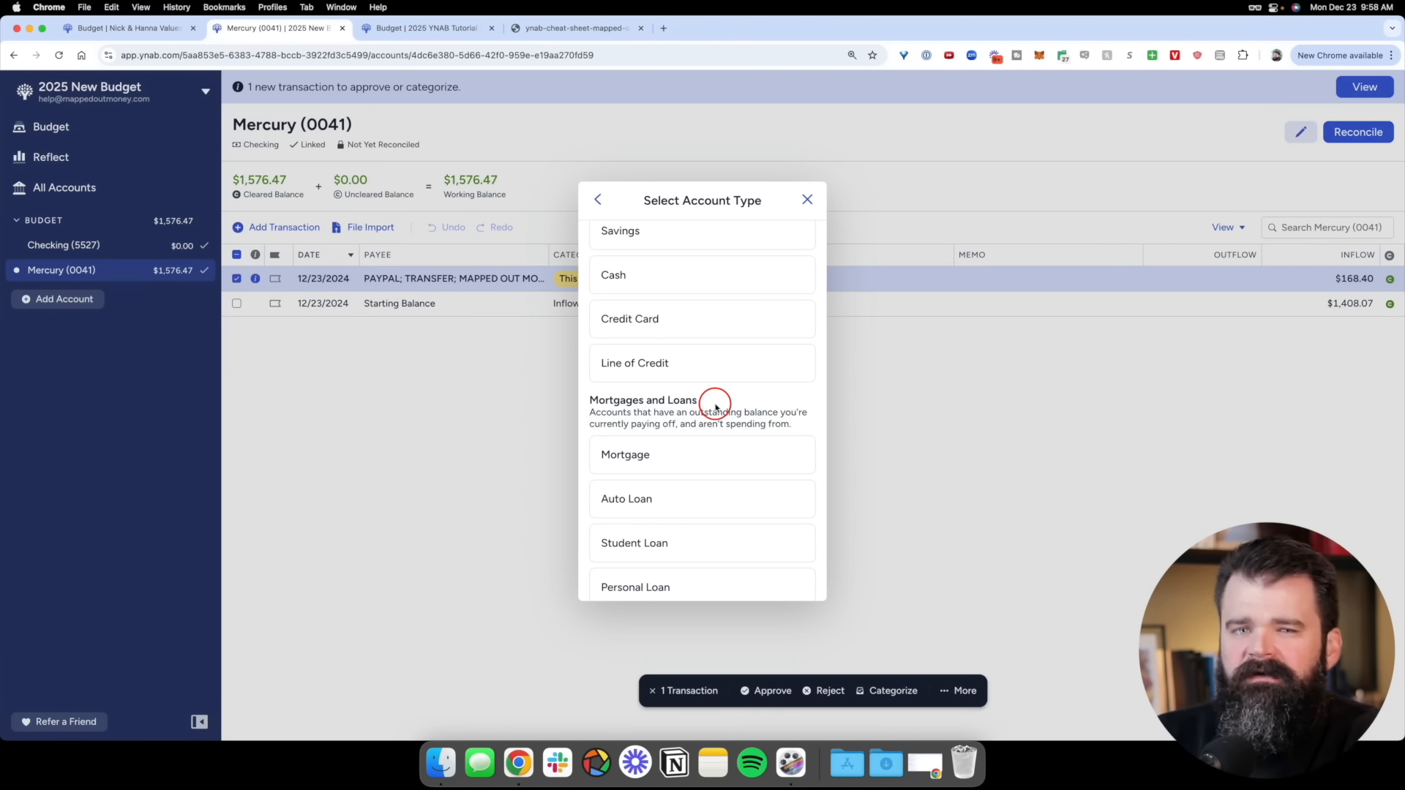
scroll(714, 403, down, 5)
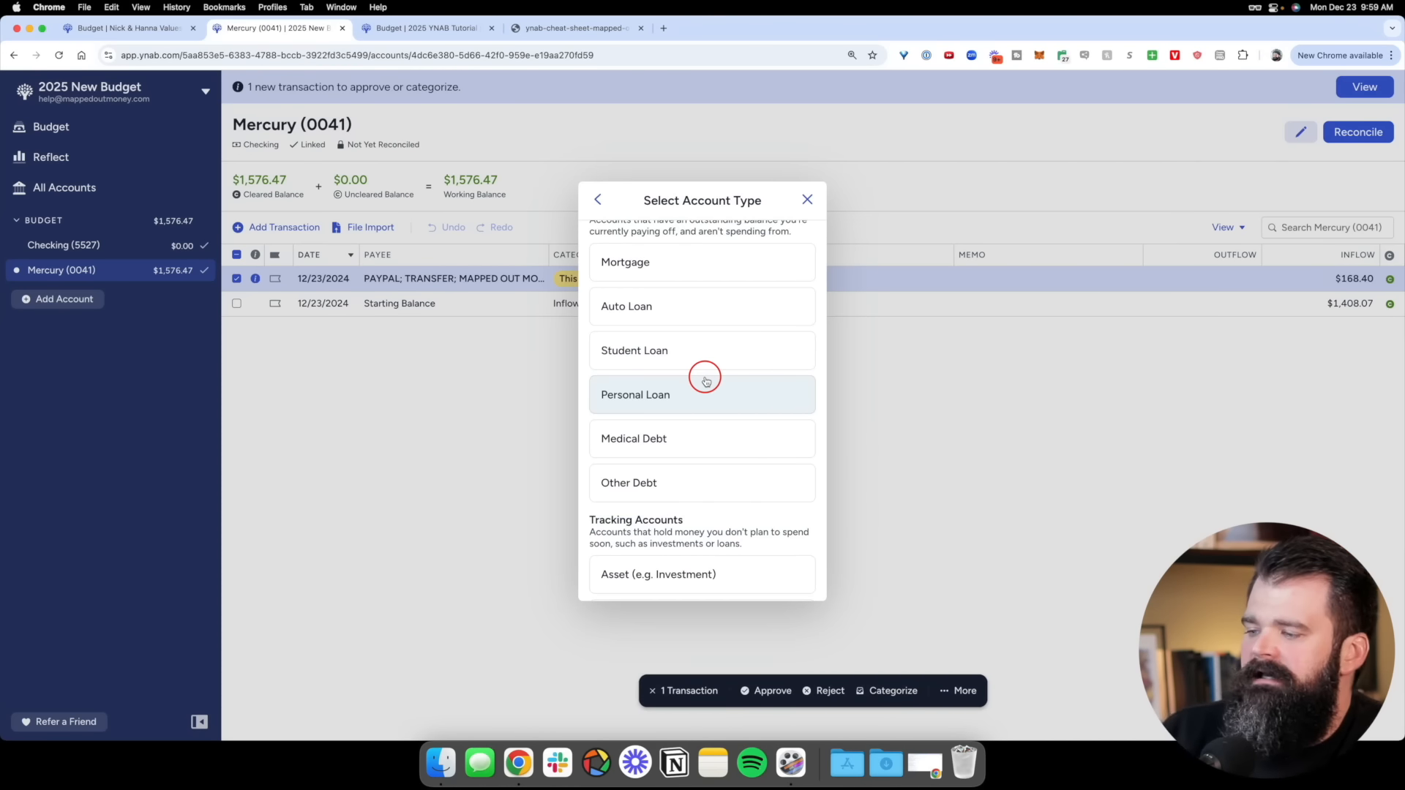
scroll(704, 379, down, 2)
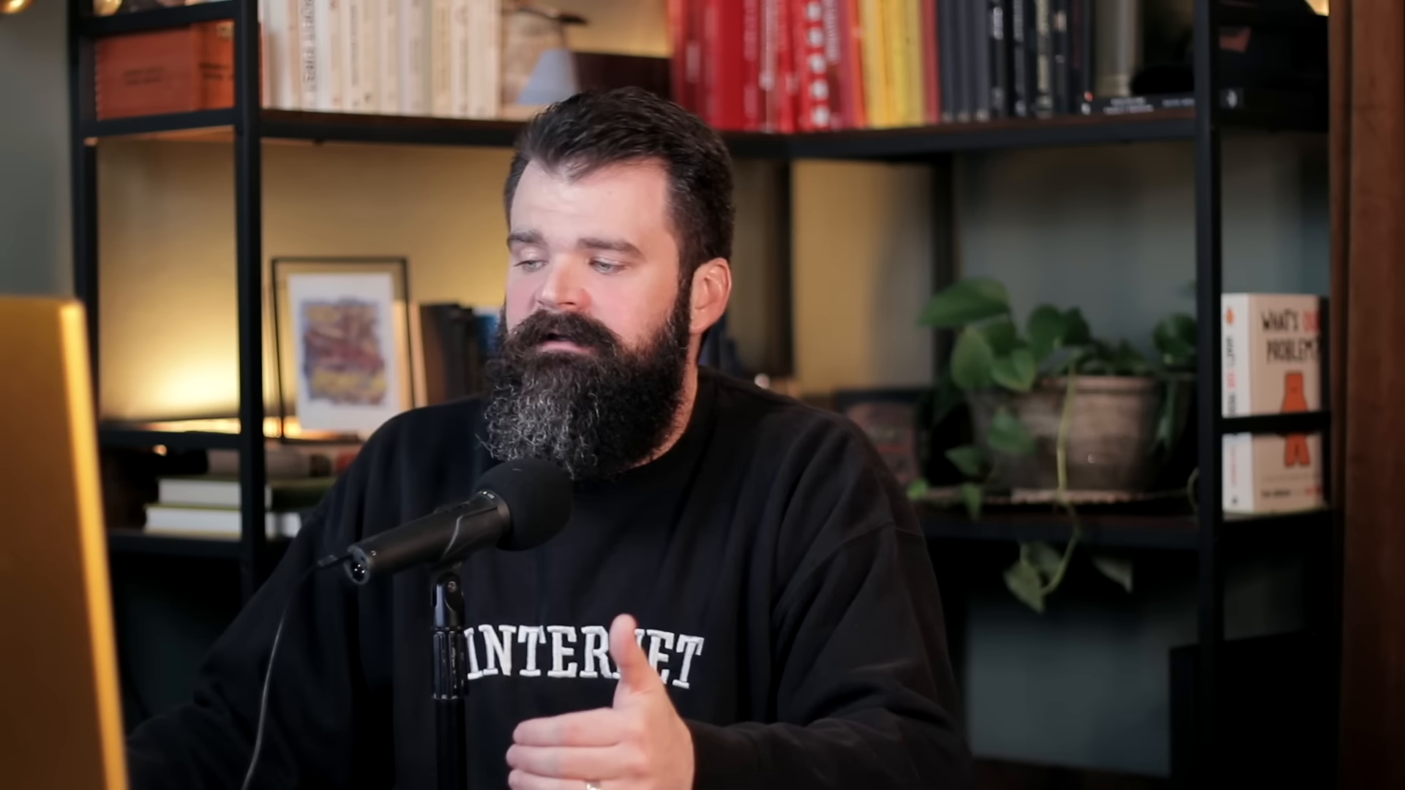
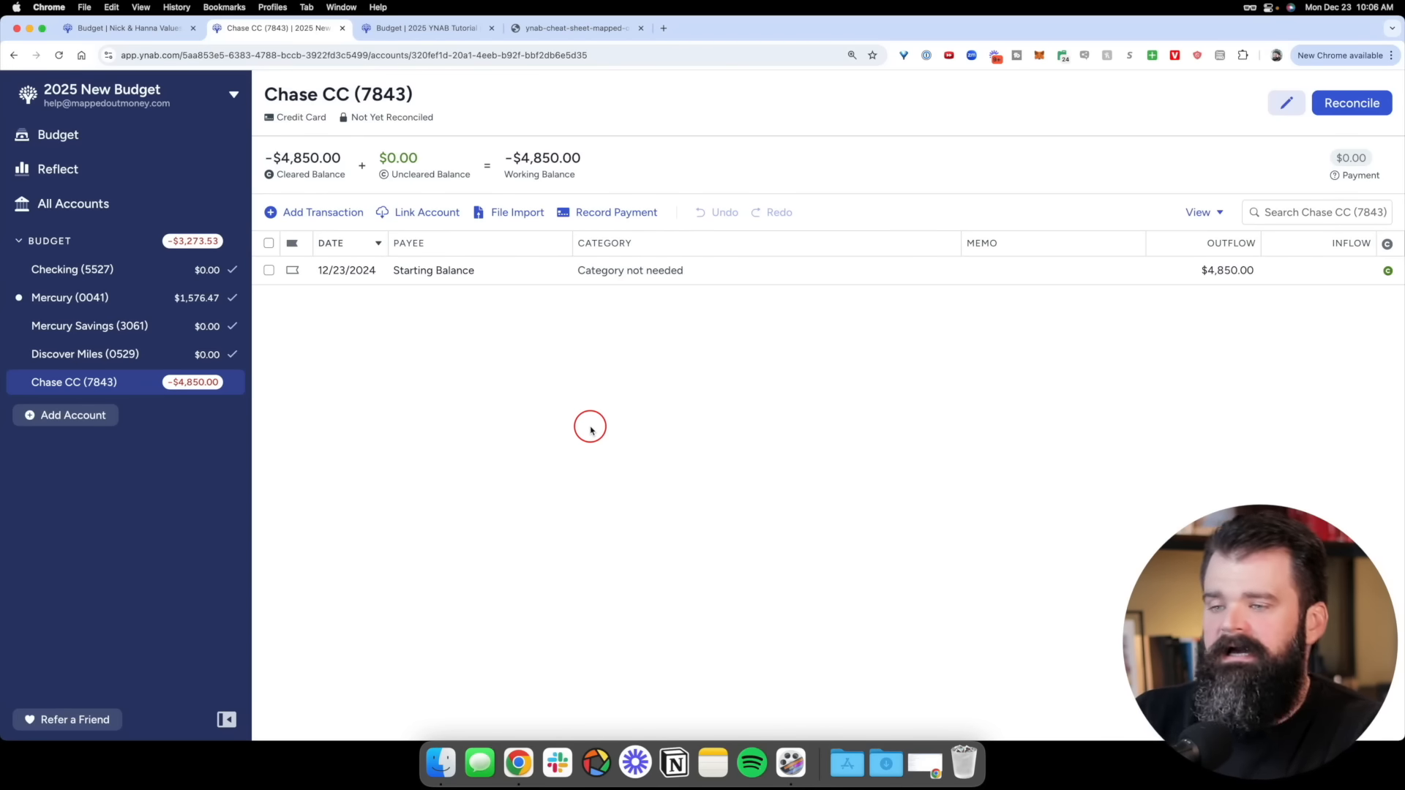
click(90, 415)
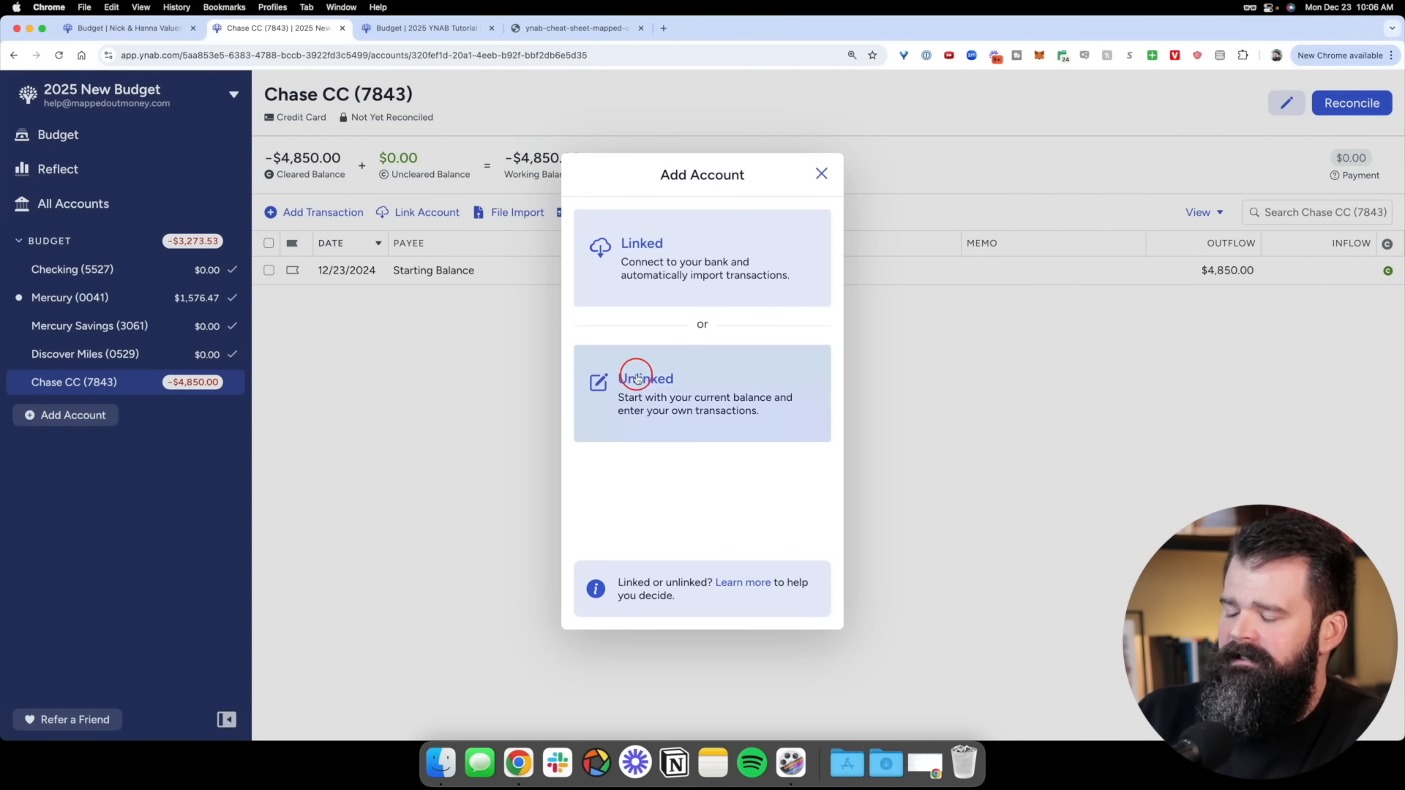
click(670, 397)
text(Wallet)
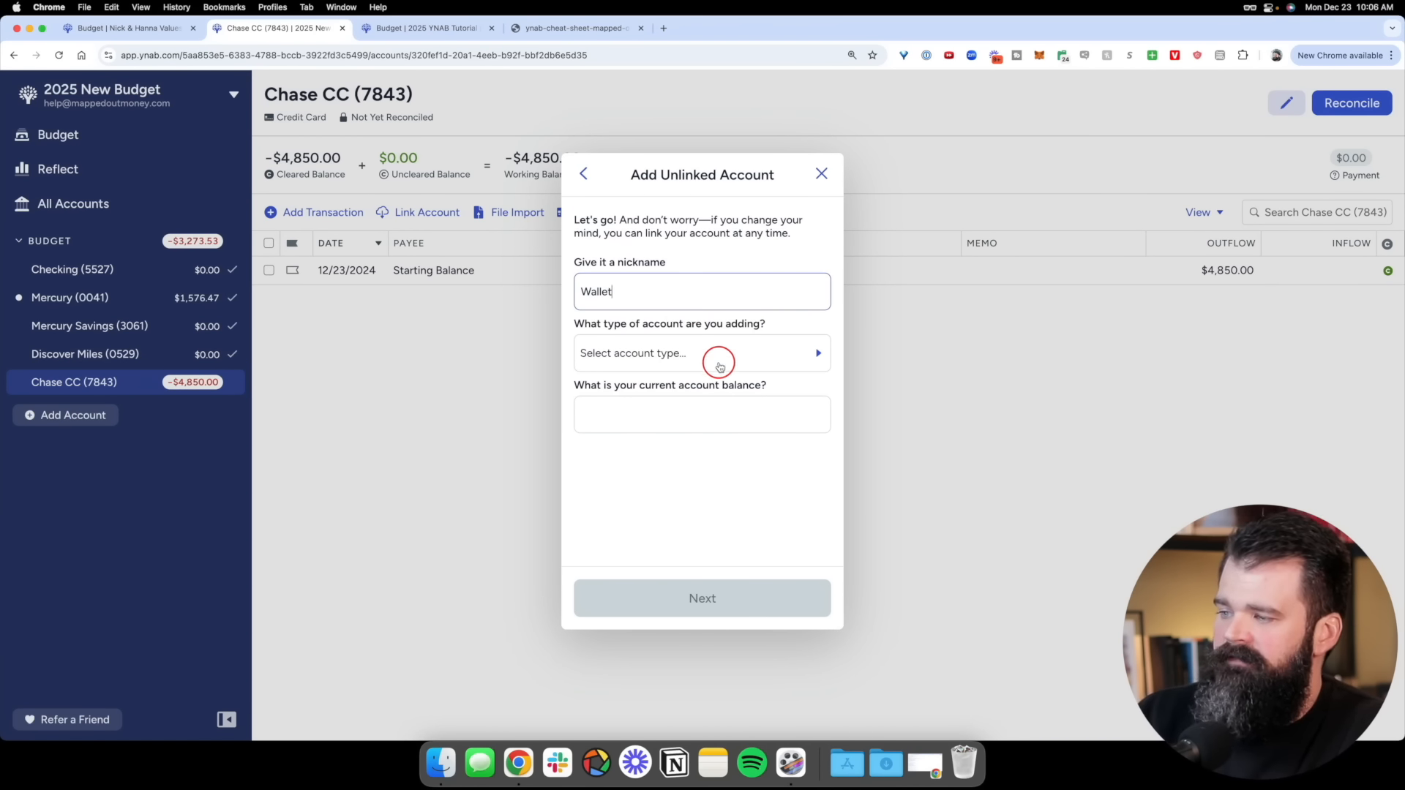
click(717, 357)
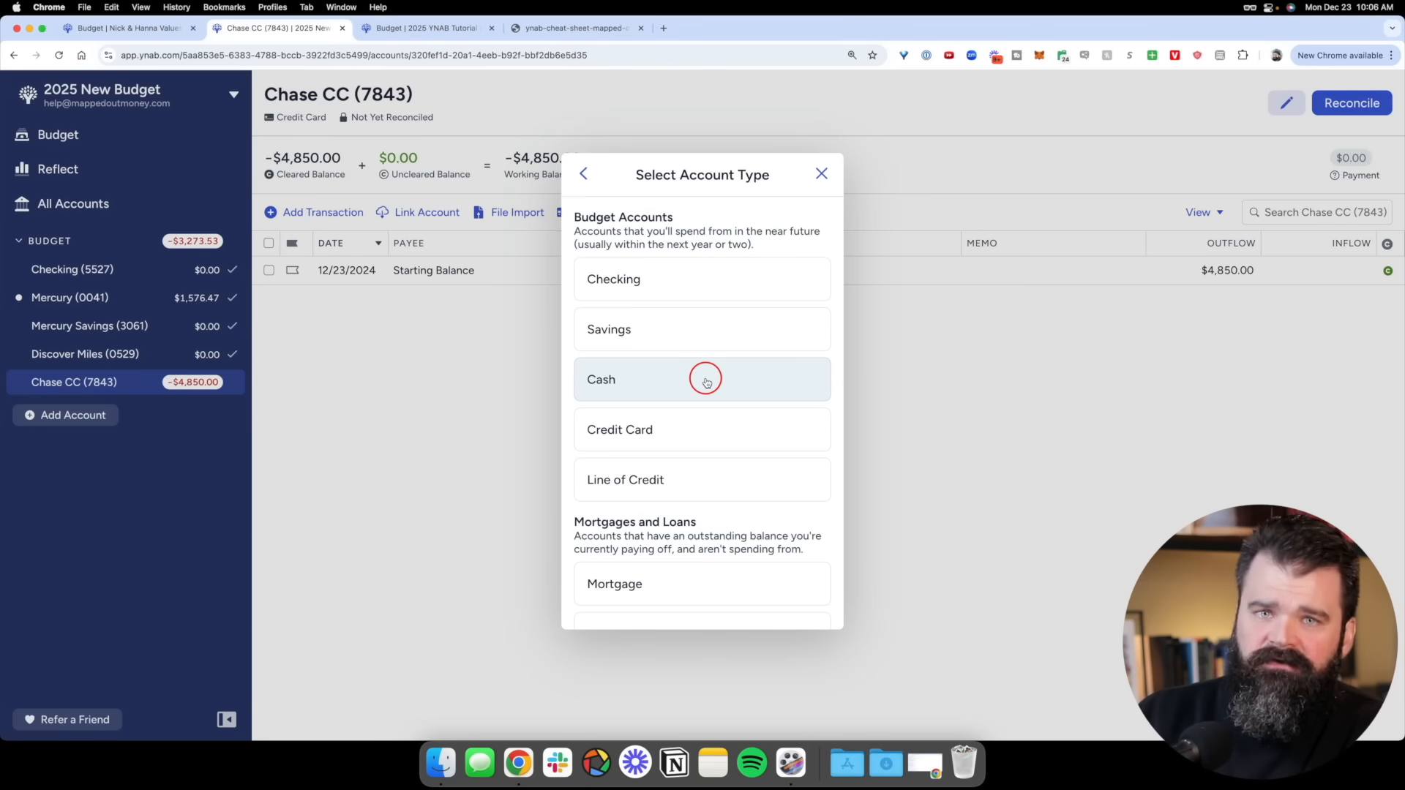
click(706, 381)
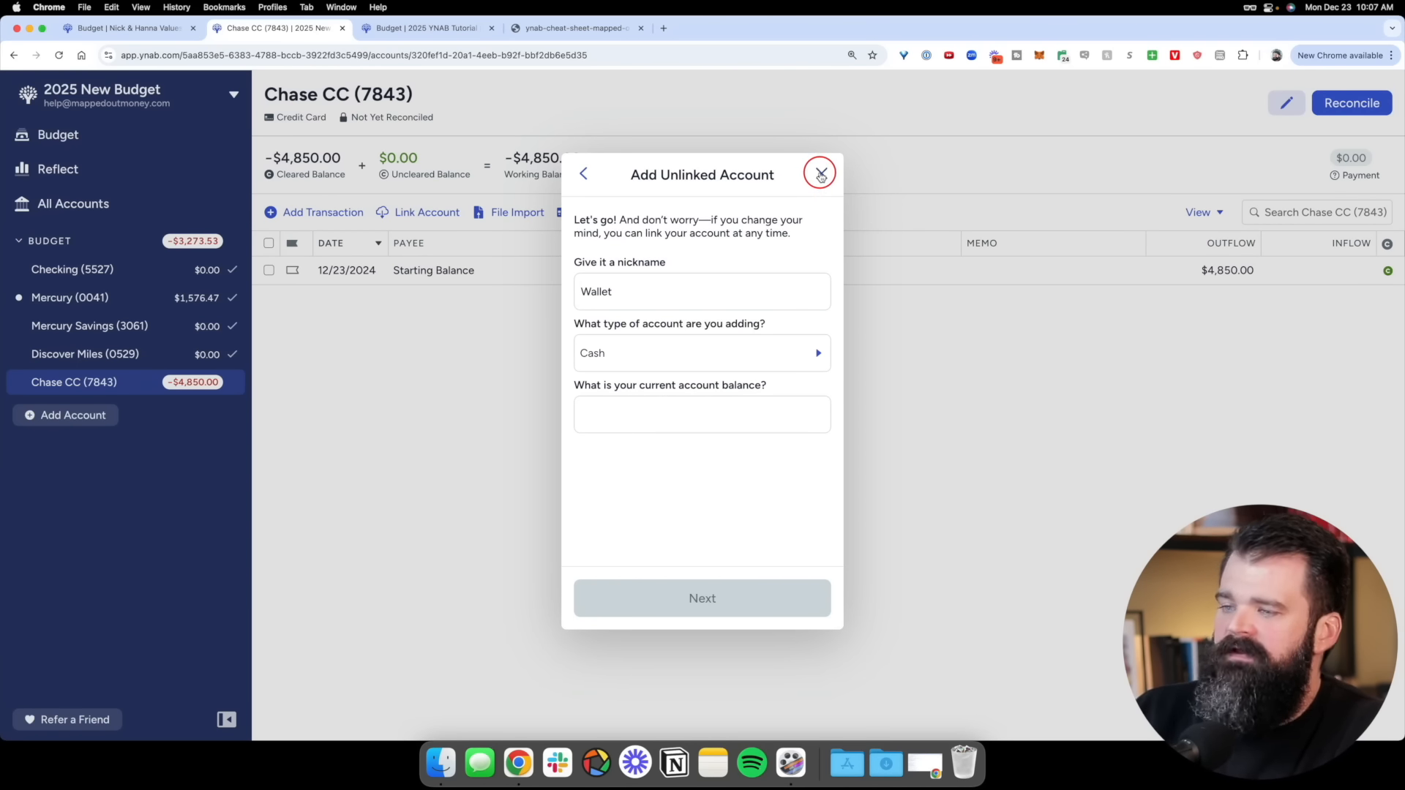
click(820, 173)
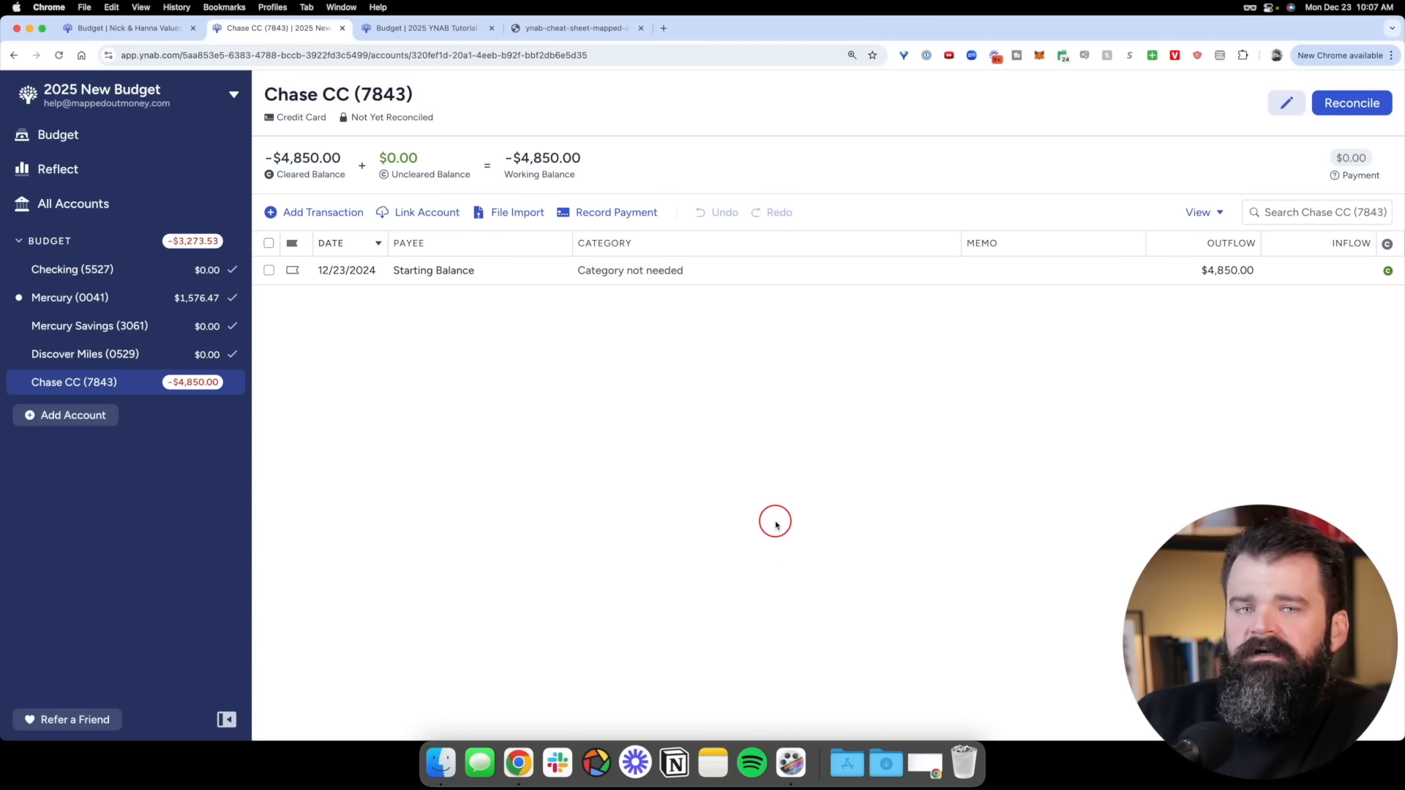
Consult the "Wallet" account item on the YNAB setup checklist and return to the budget's accounts
click(585, 28)
click(540, 427)
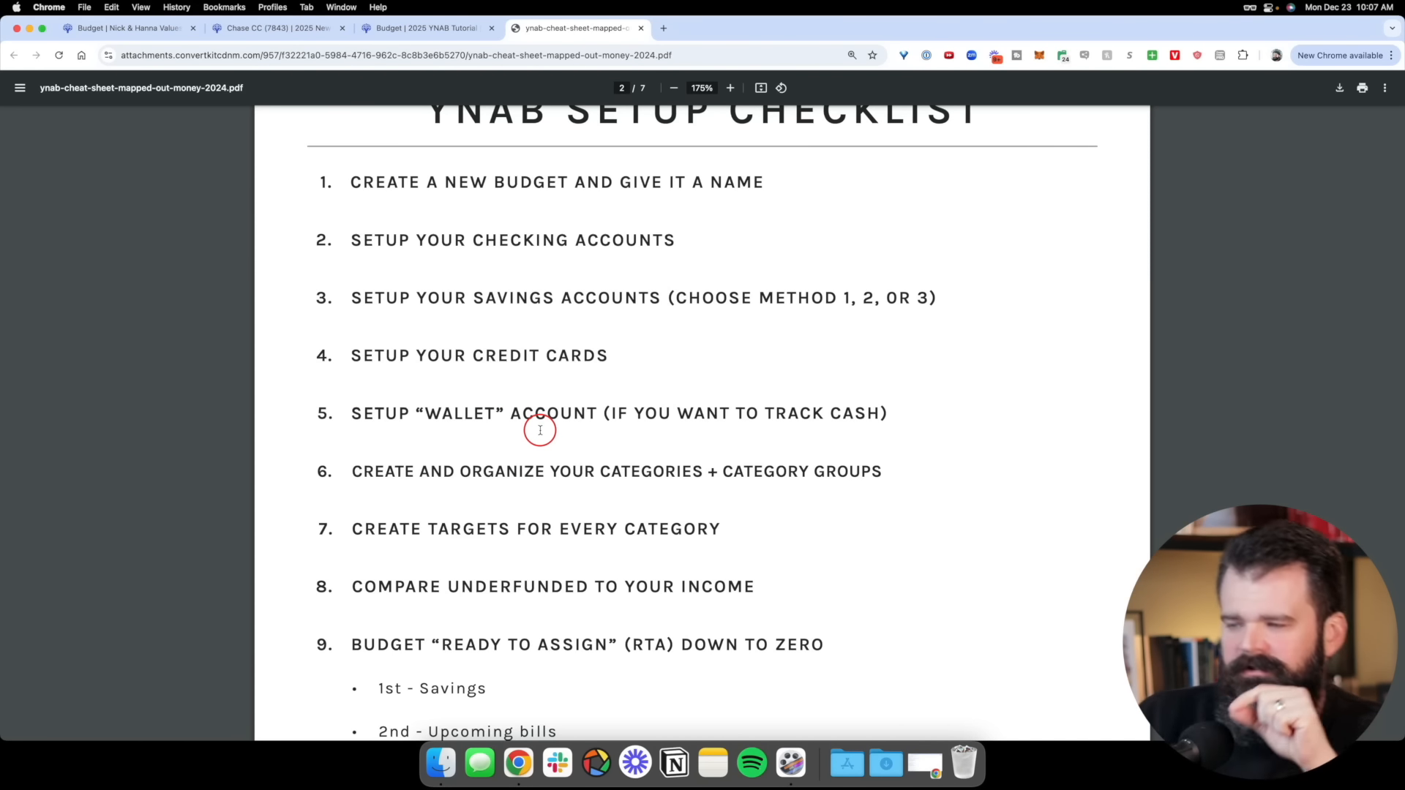
click(296, 28)
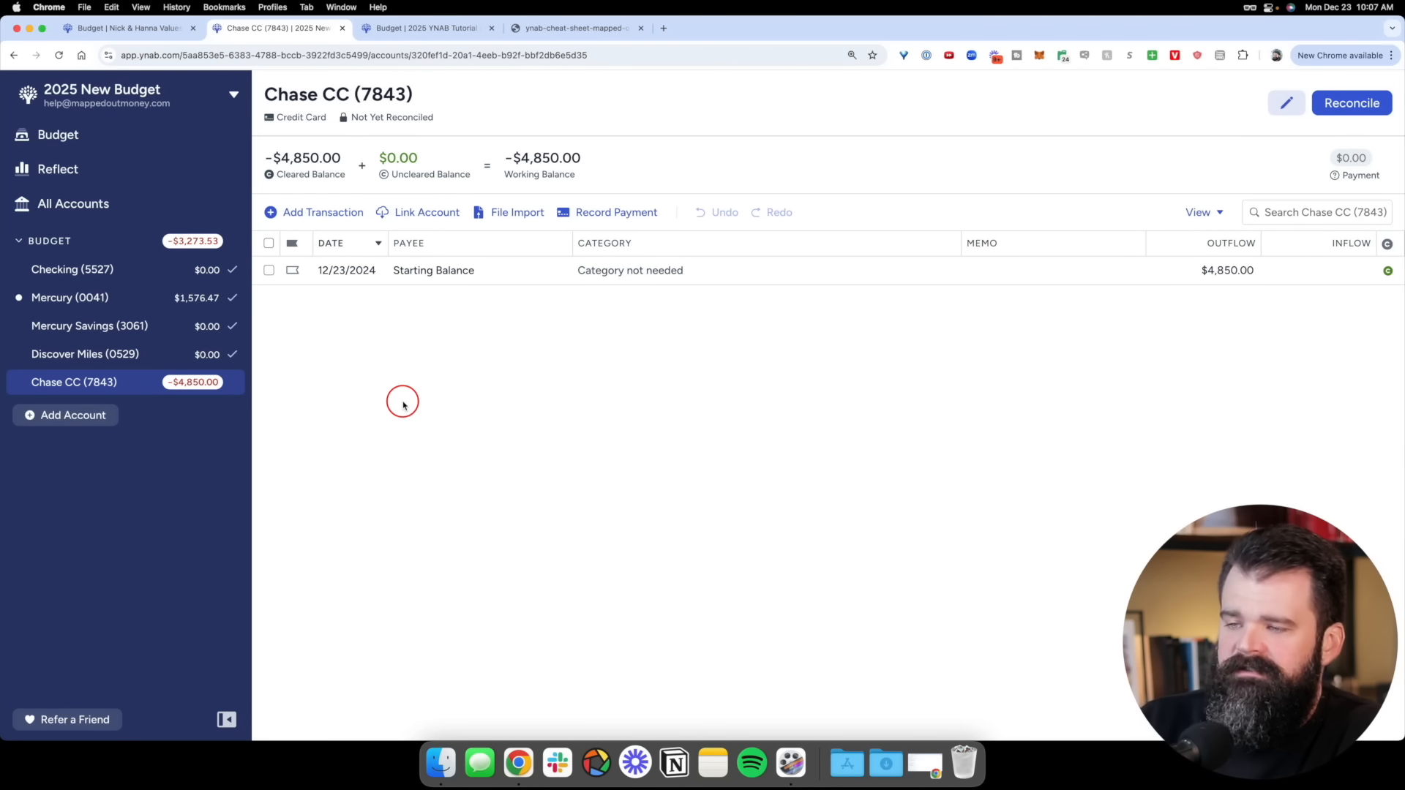
Compare the Mercury checking account's starting and cleared balances in YNAB with the current balance on the Mercury bank site
click(191, 298)
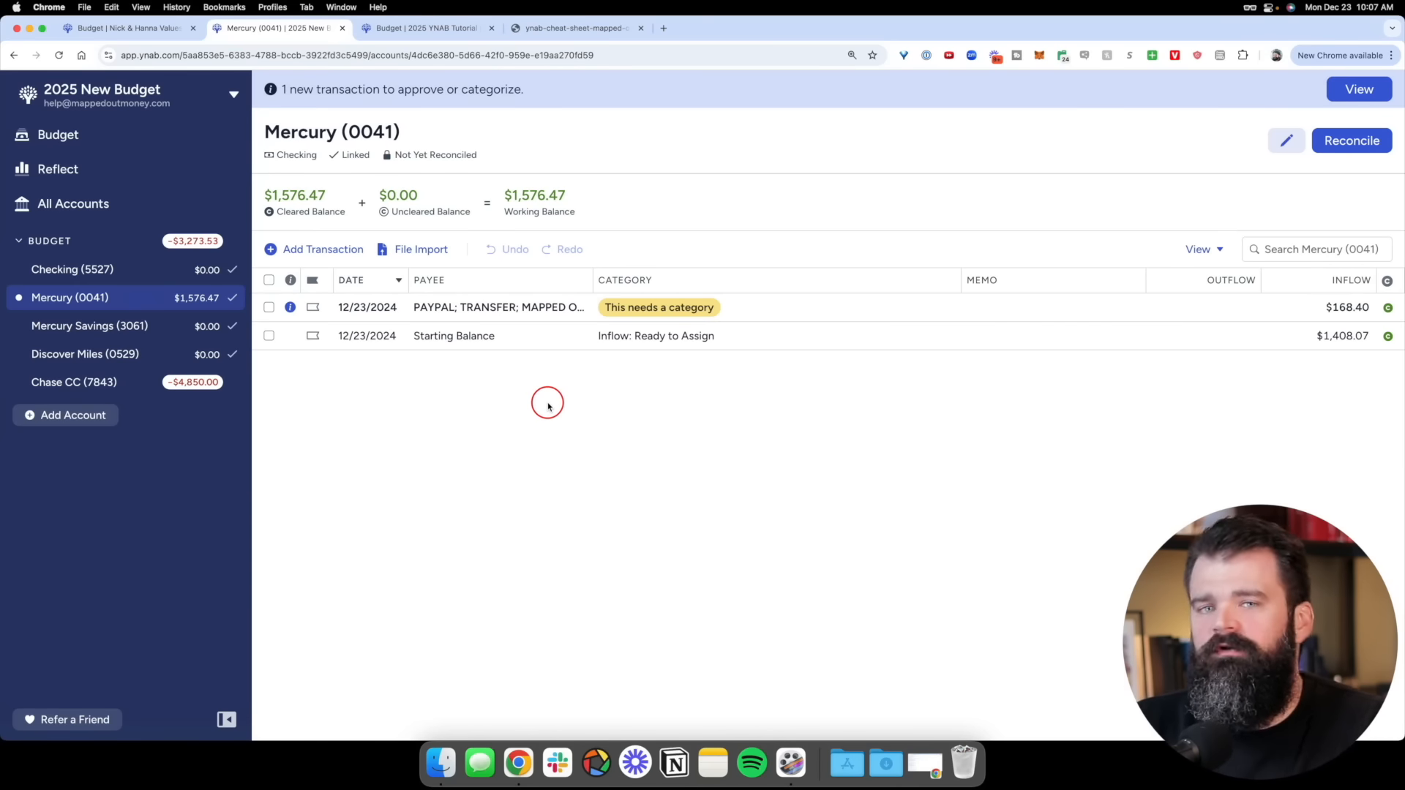
click(486, 339)
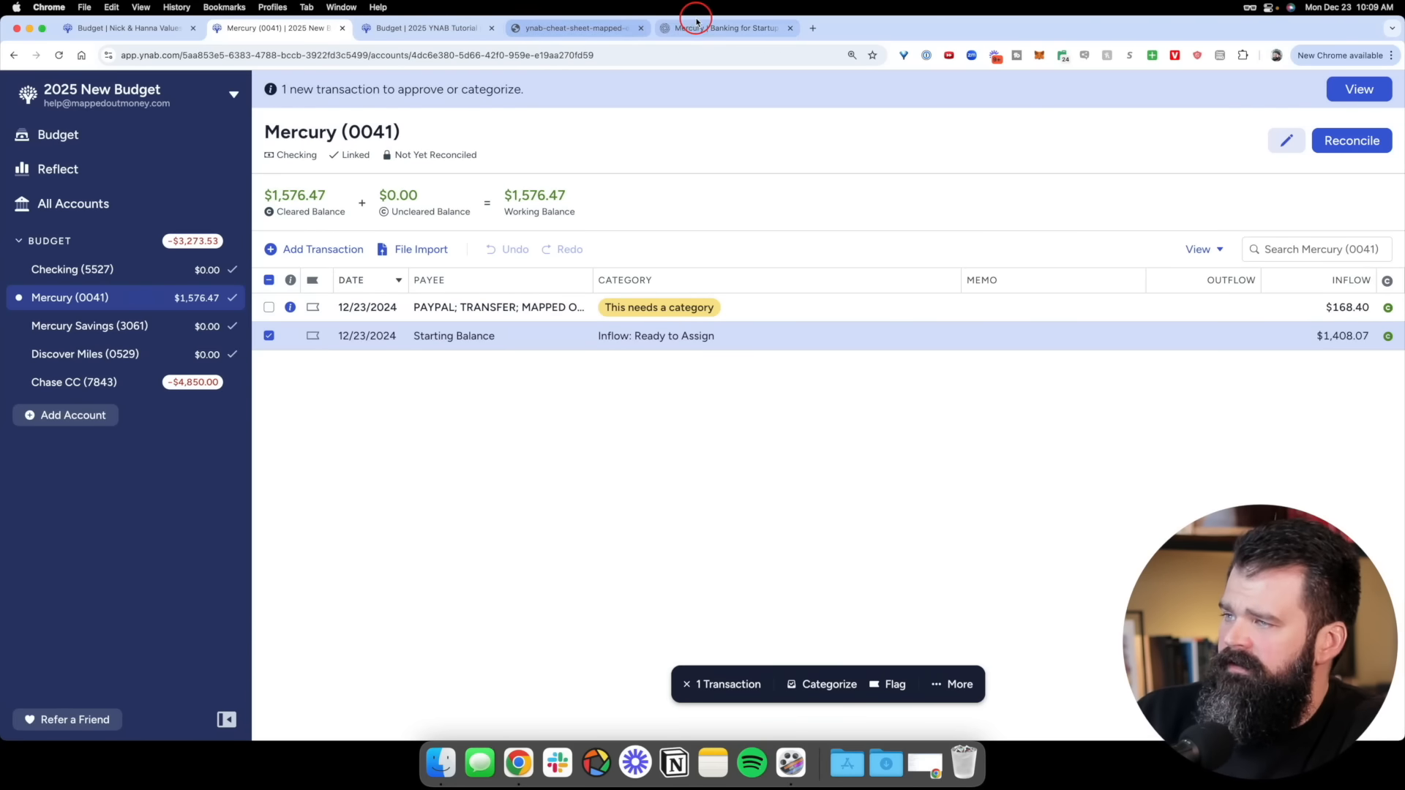
click(718, 29)
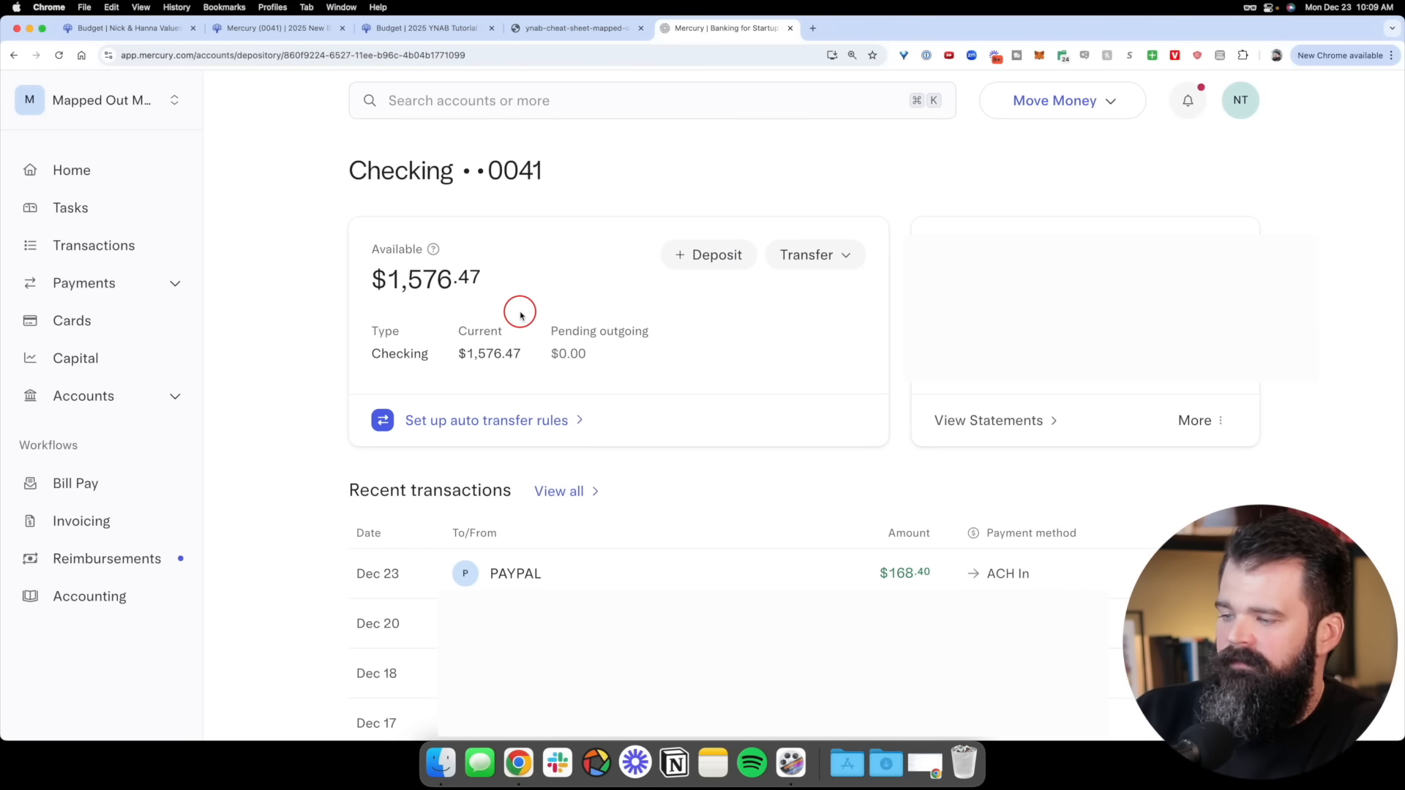
click(458, 28)
click(256, 28)
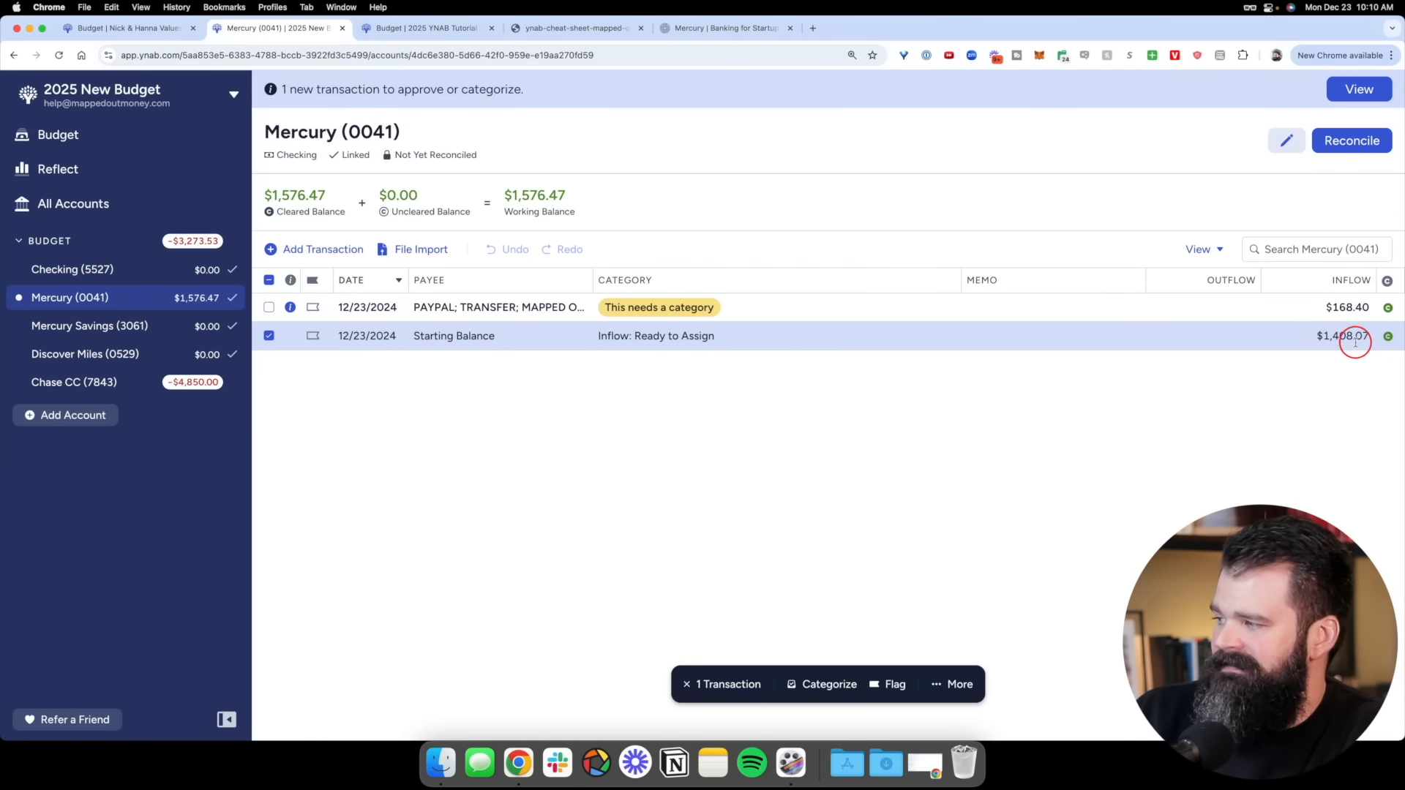
scroll(1355, 341, up, 5)
click(724, 28)
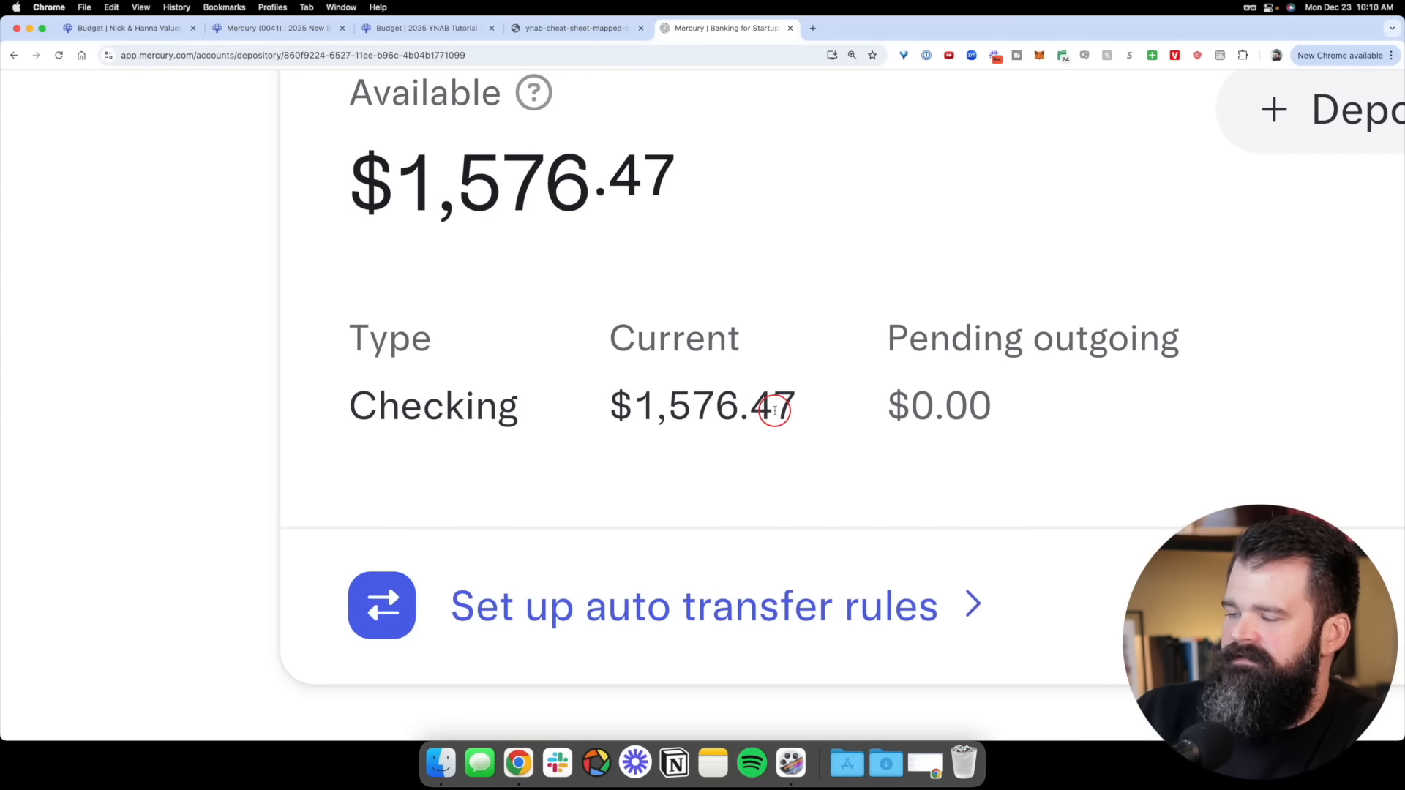
Reconcile the Mercury checking account in YNAB against its recent bank balance and show all its transactions
click(228, 31)
click(1351, 141)
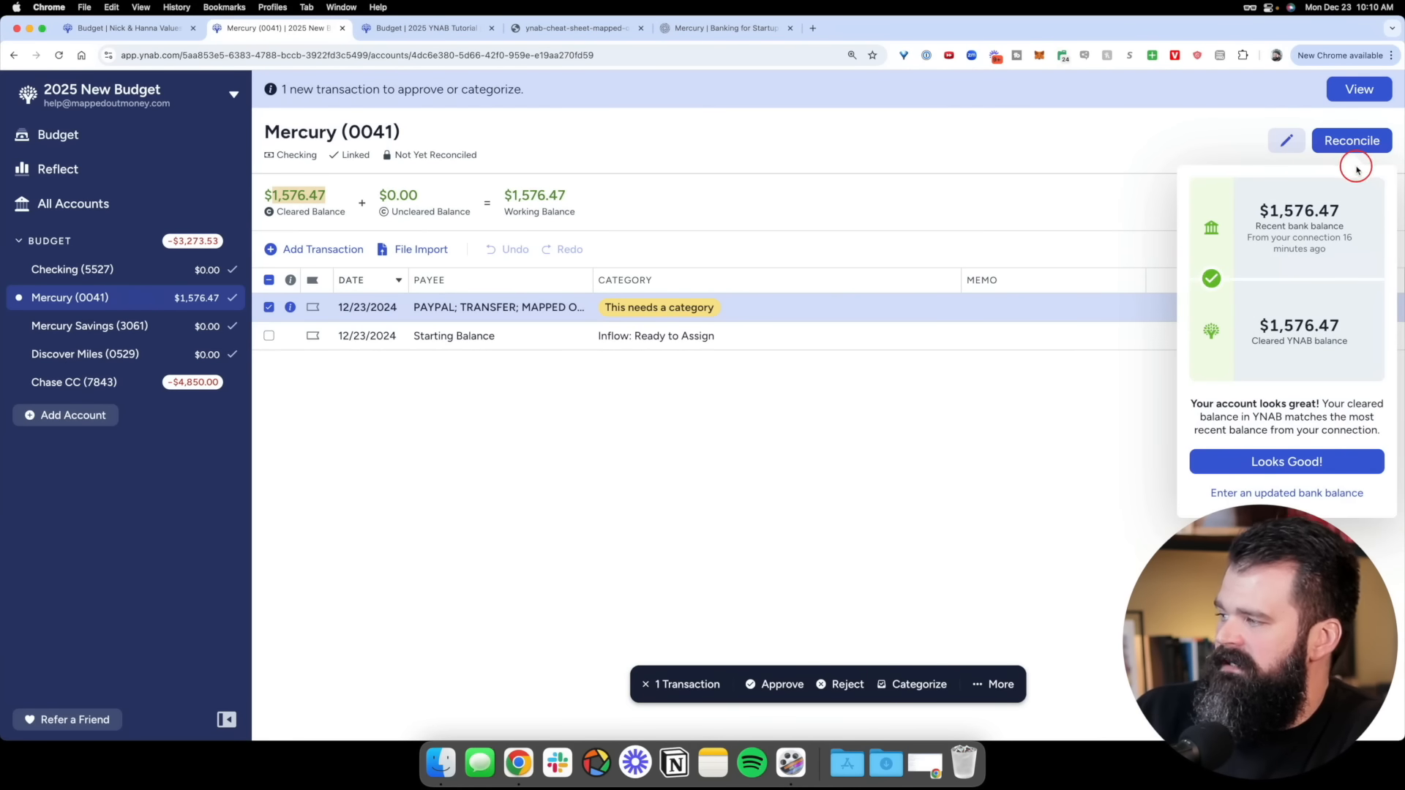
click(1286, 462)
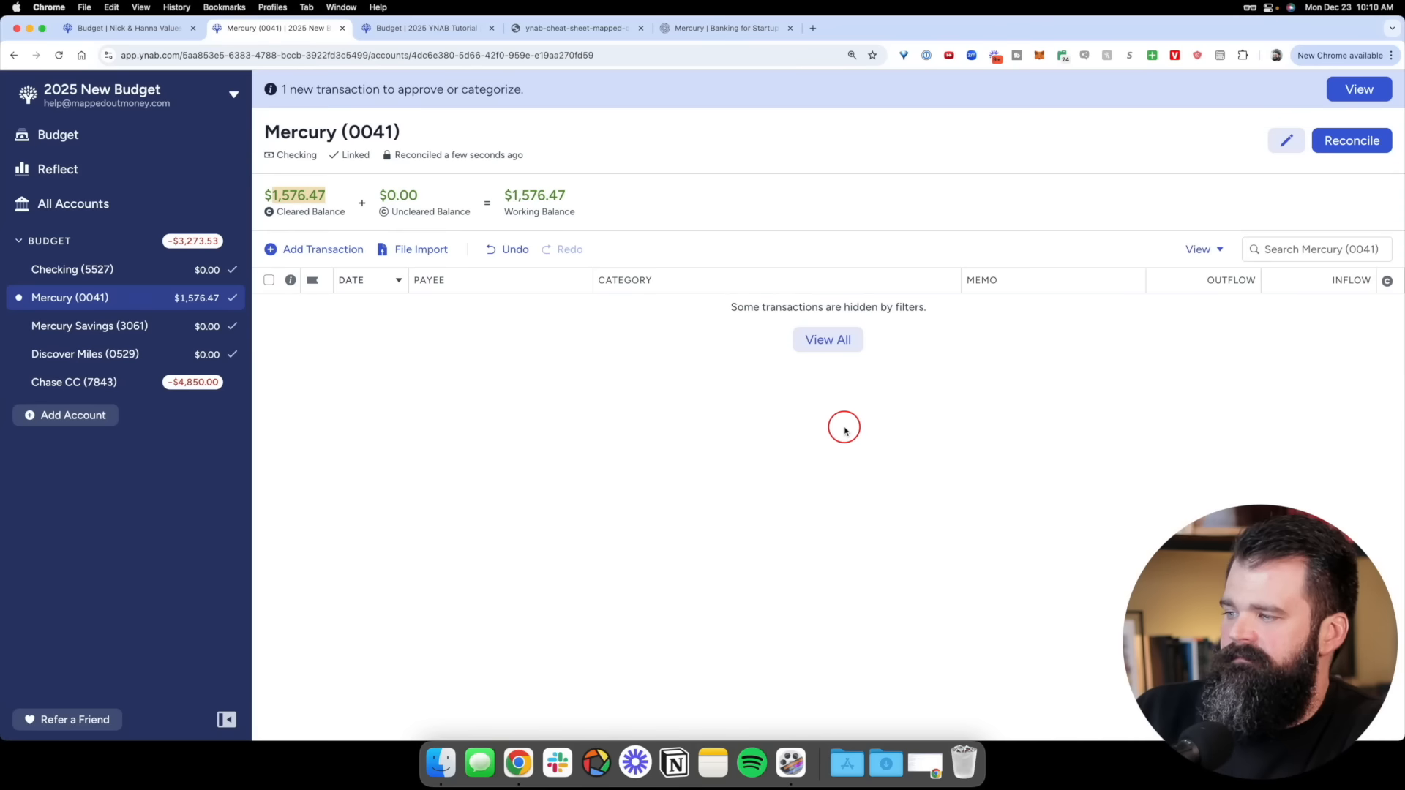
click(838, 350)
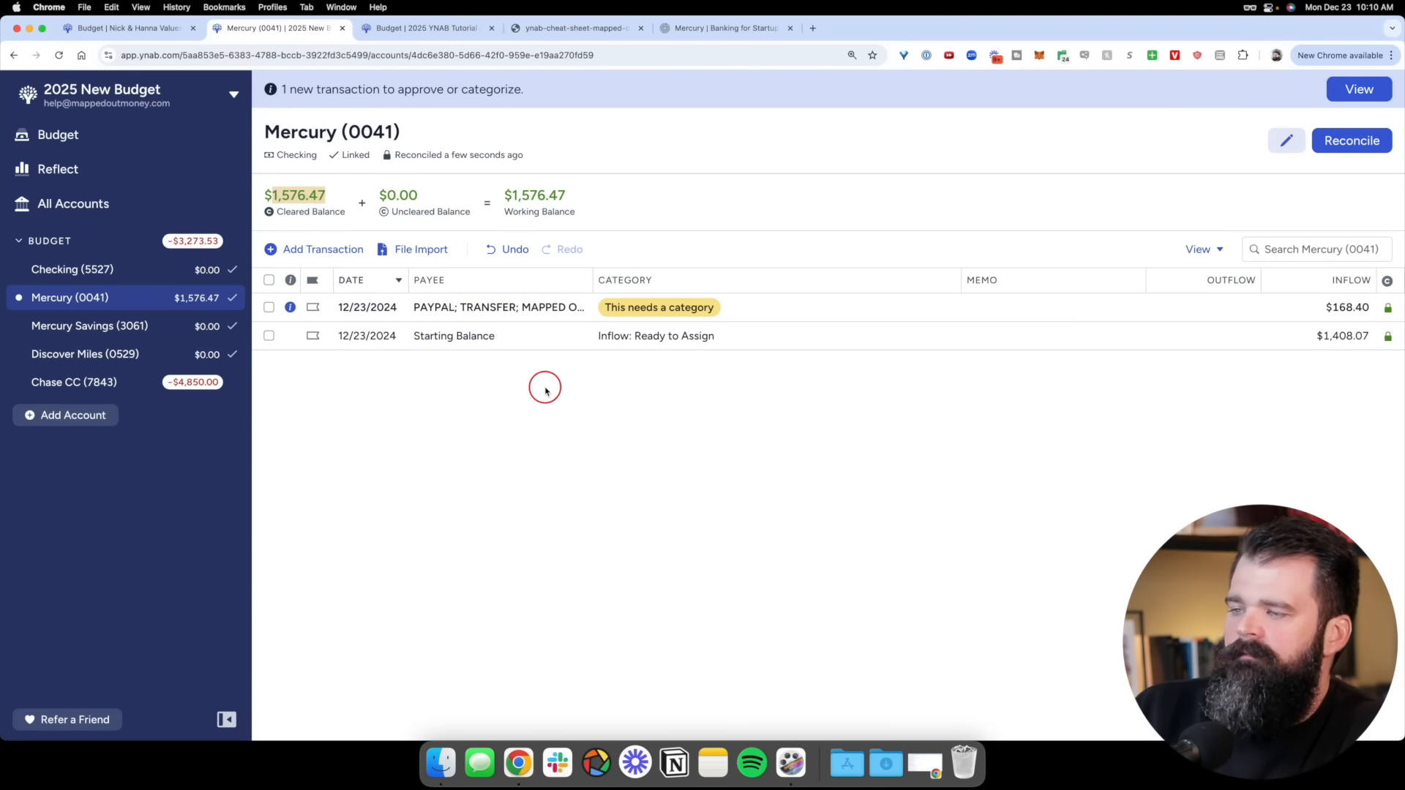
Set the starting balance inflow of the non-Mercury Checking account to $5,000
click(73, 270)
click(1341, 270)
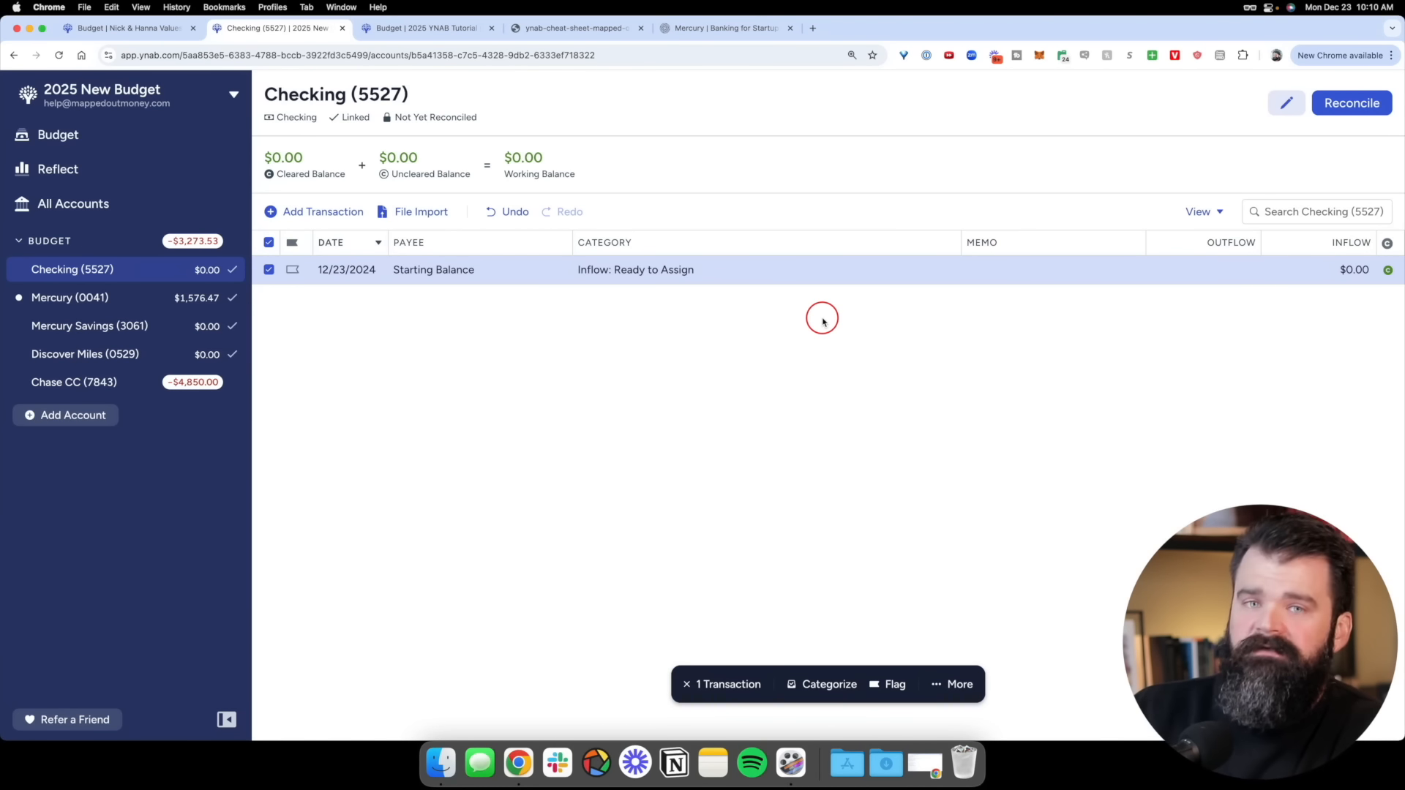
click(1359, 275)
text(5000)
key(Return)
Set the starting balance inflow of the Mercury Savings account to $2,000
click(89, 326)
double_click(1351, 268)
text(2000)
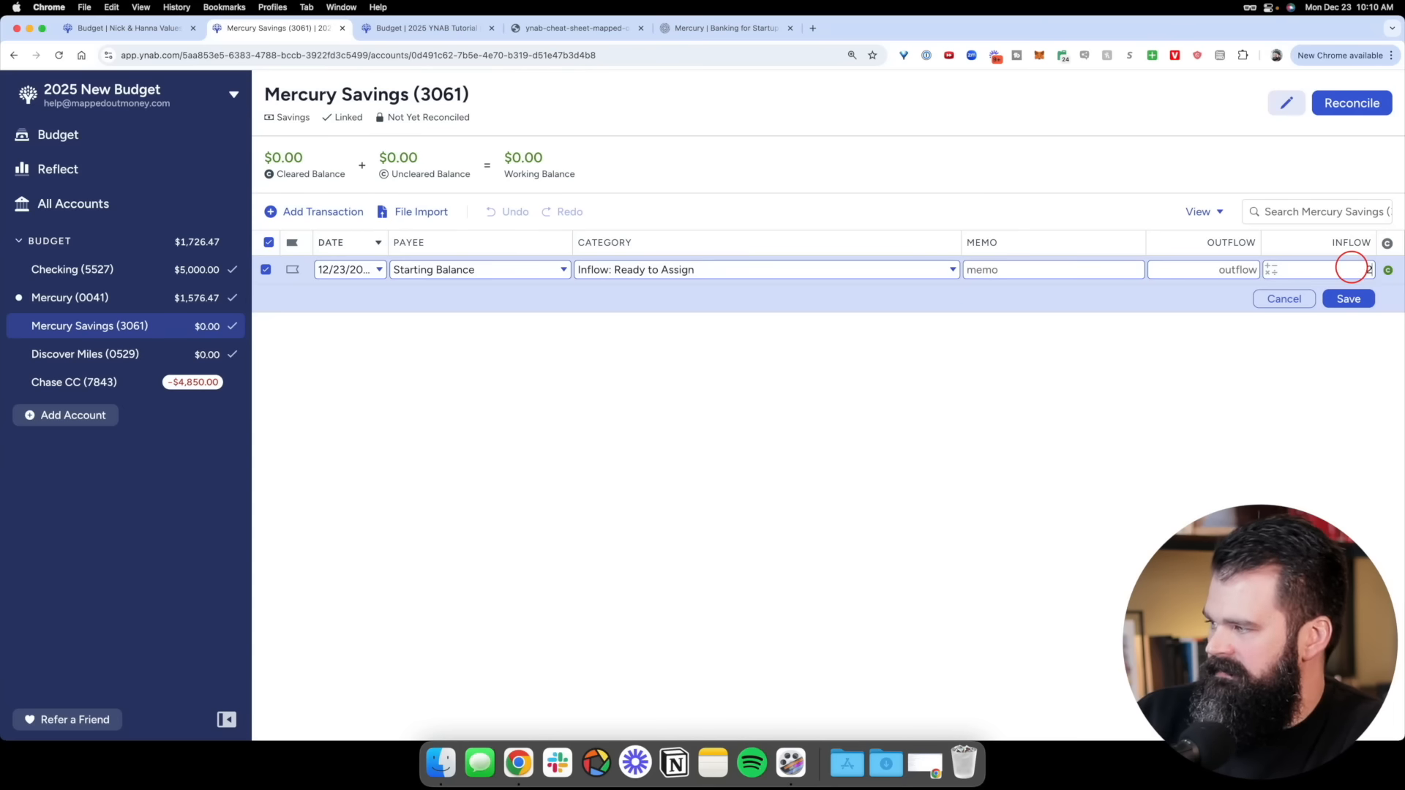
key(Return)
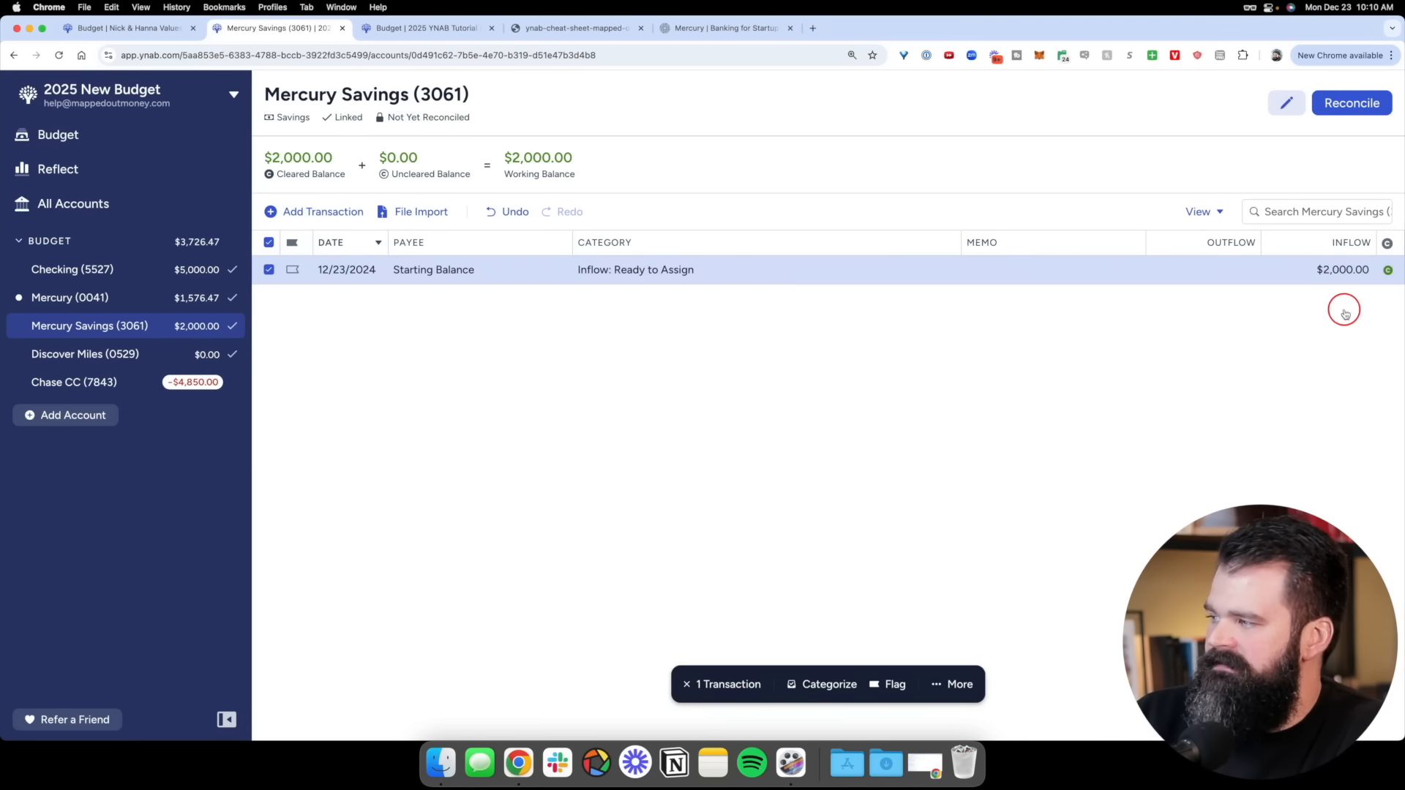
Examine the Discover Miles and Chase CC starting balances and compare the credit card debt with the checking balances
click(174, 358)
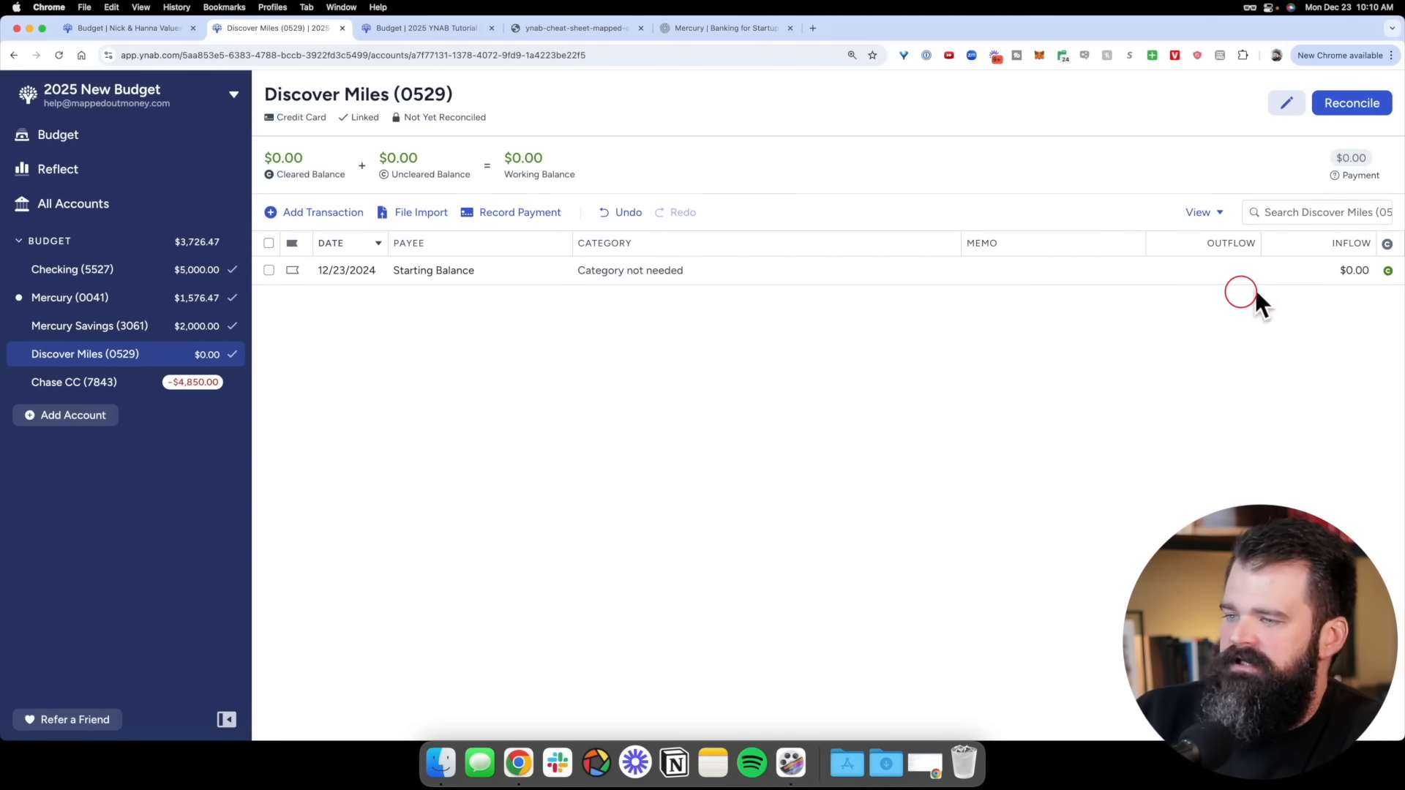
click(164, 392)
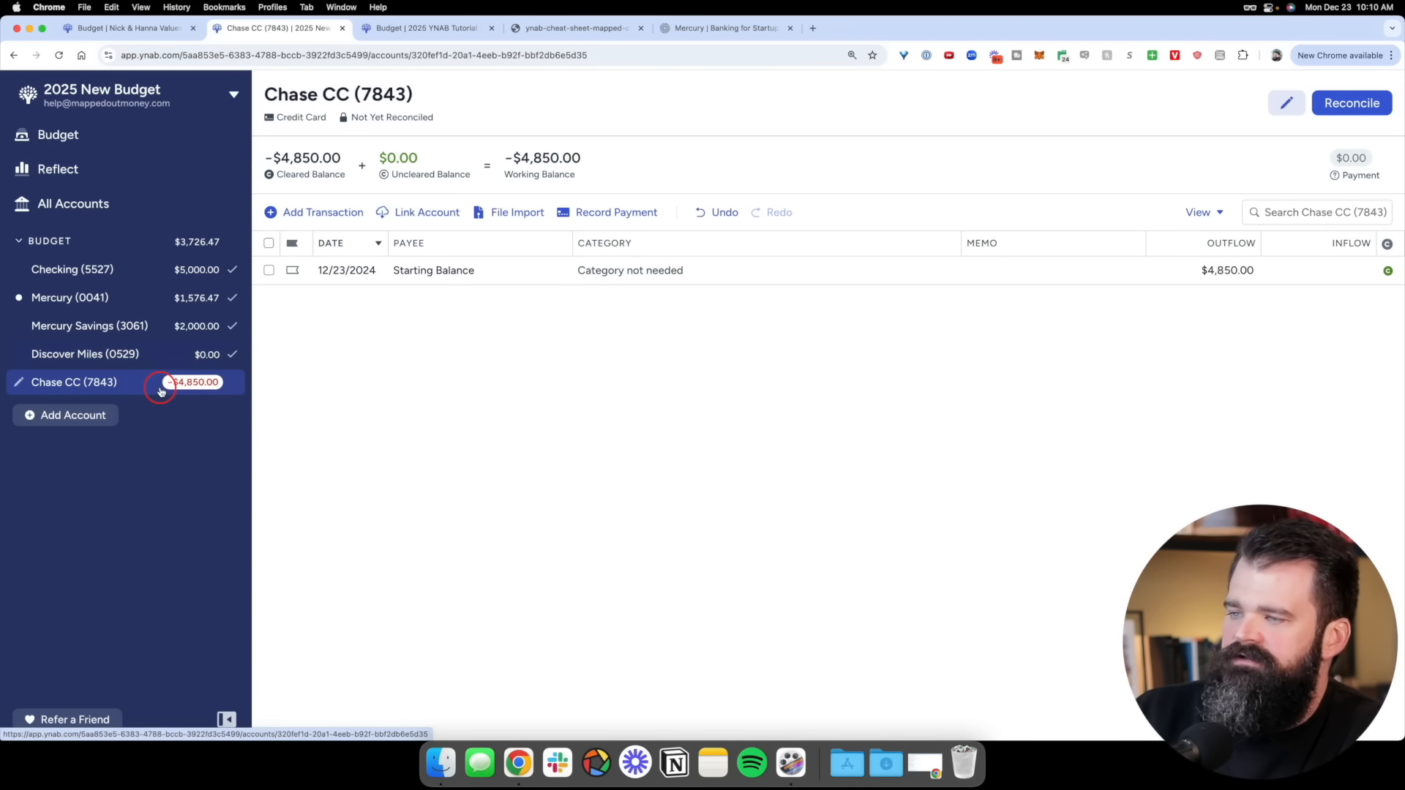
scroll(1216, 283, up, 5)
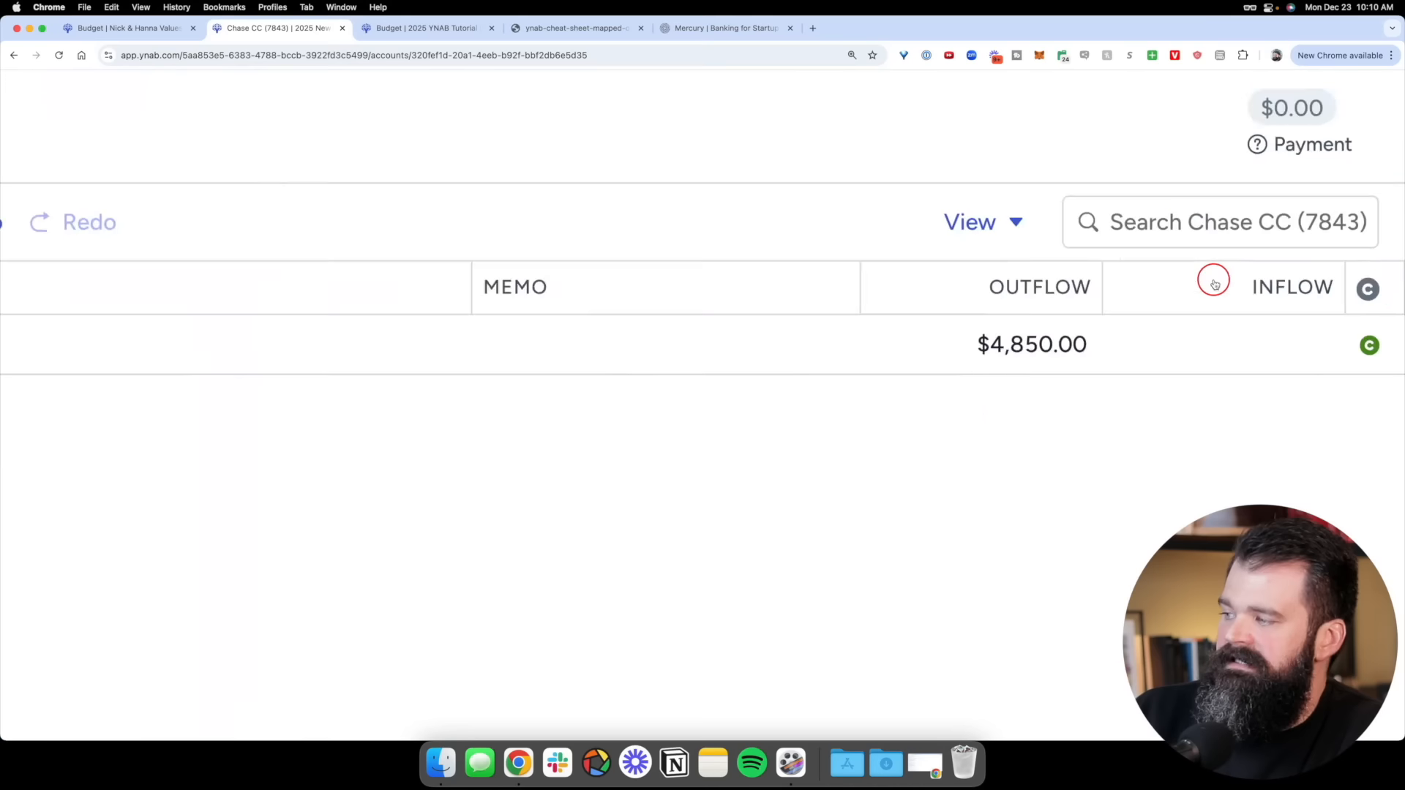
scroll(933, 404, down, 5)
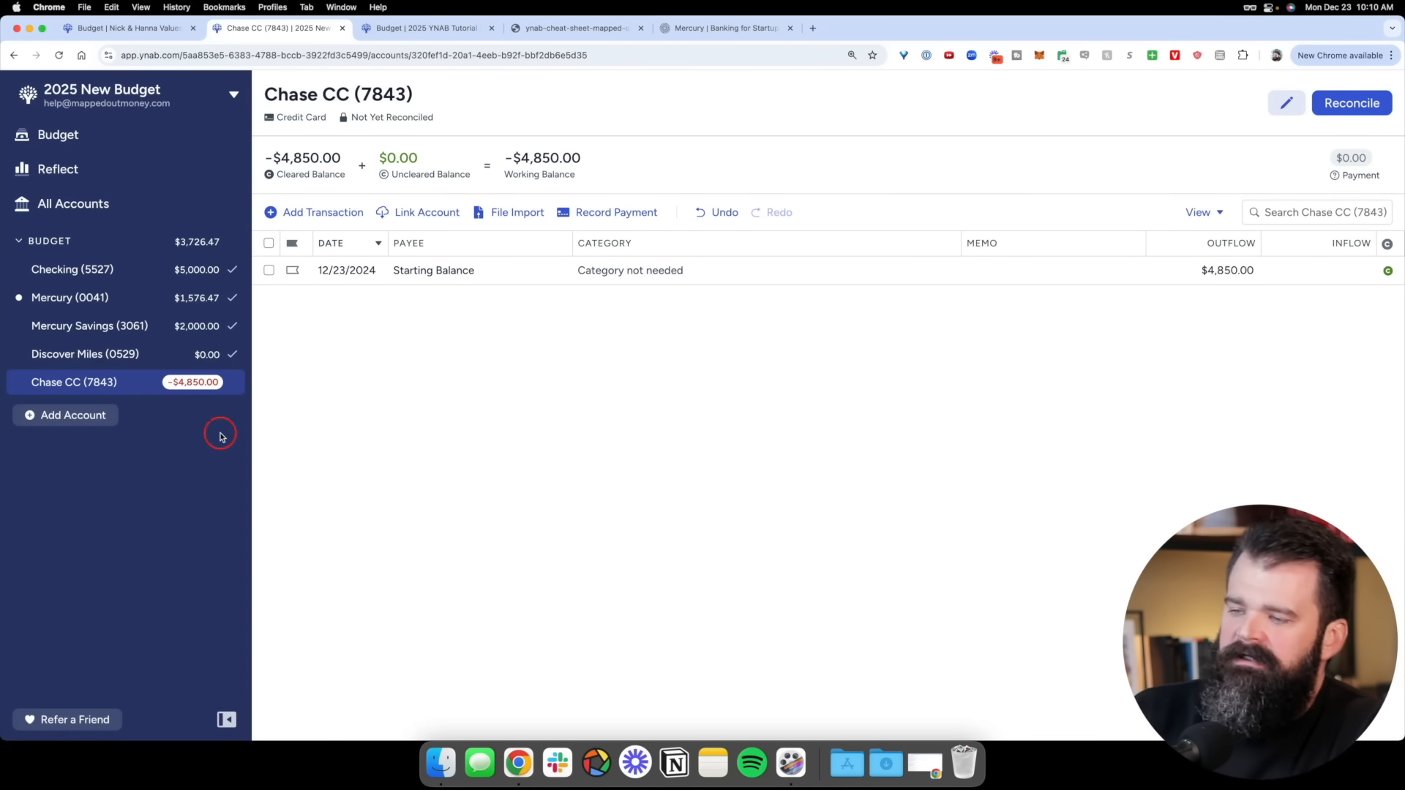
scroll(199, 384, up, 5)
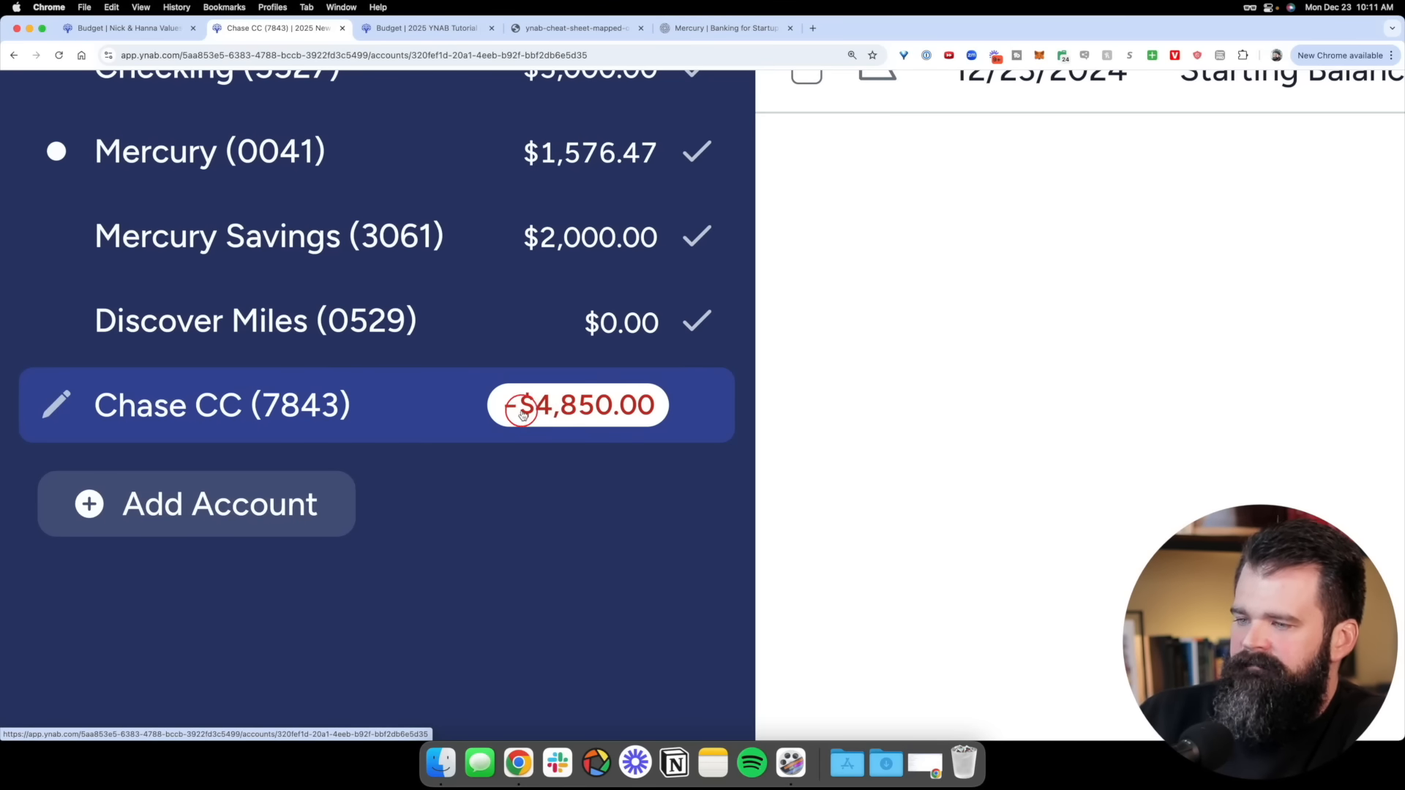
scroll(498, 415, up, 1)
scroll(496, 413, down, 5)
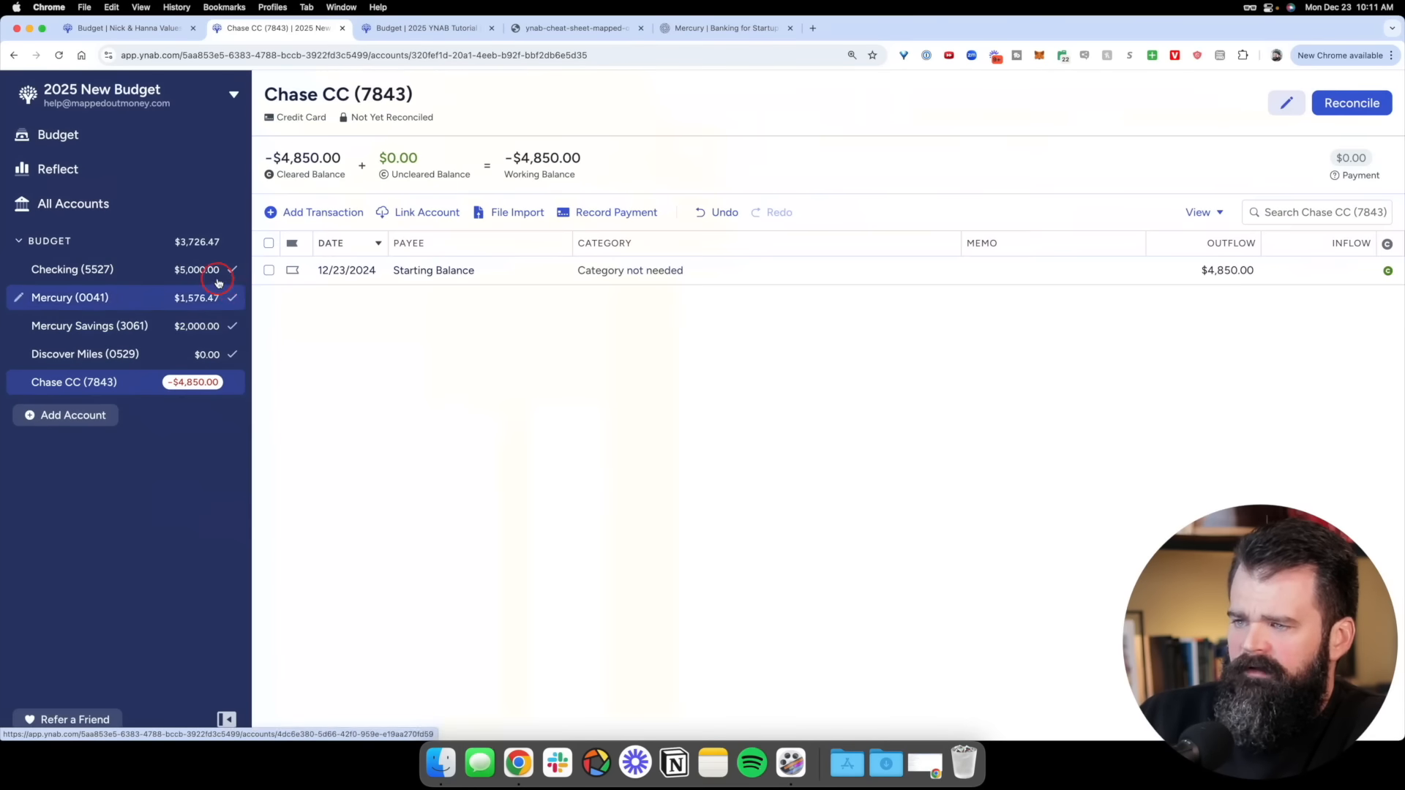
scroll(208, 280, up, 4)
scroll(209, 280, up, 3)
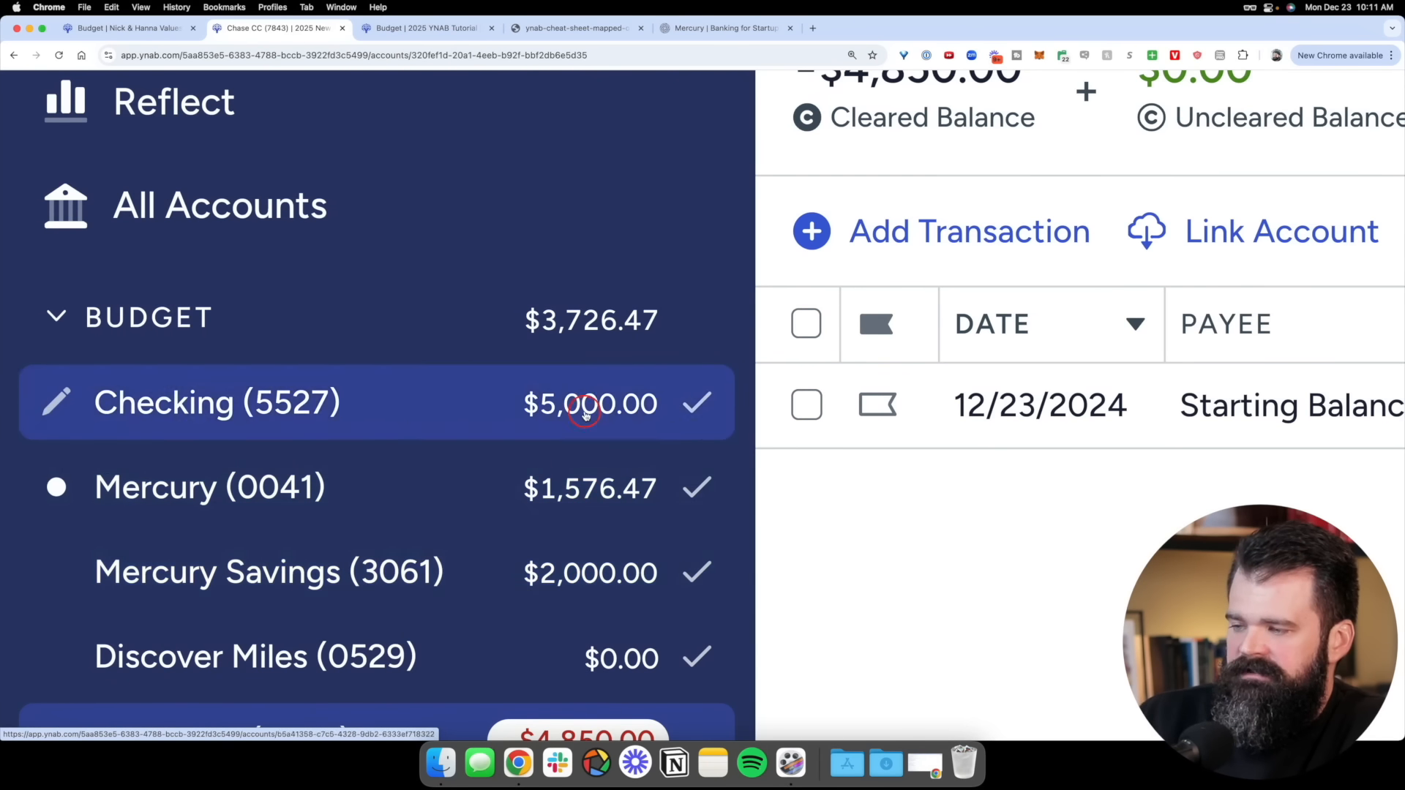
scroll(577, 486, down, 7)
Consult the setup checklist's category items and look through the default category groups in the Dec 2024 budget
click(575, 29)
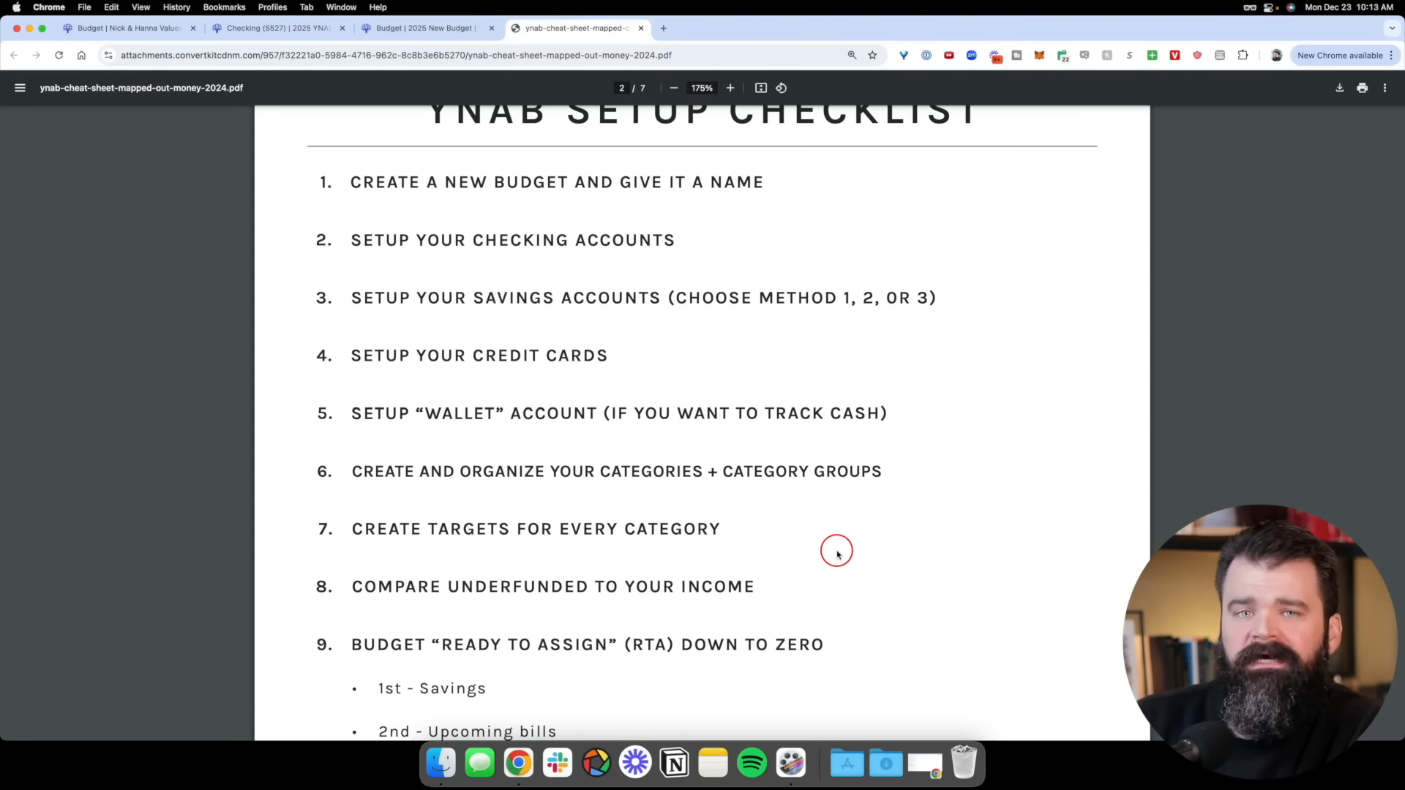
click(444, 29)
scroll(427, 559, down, 2)
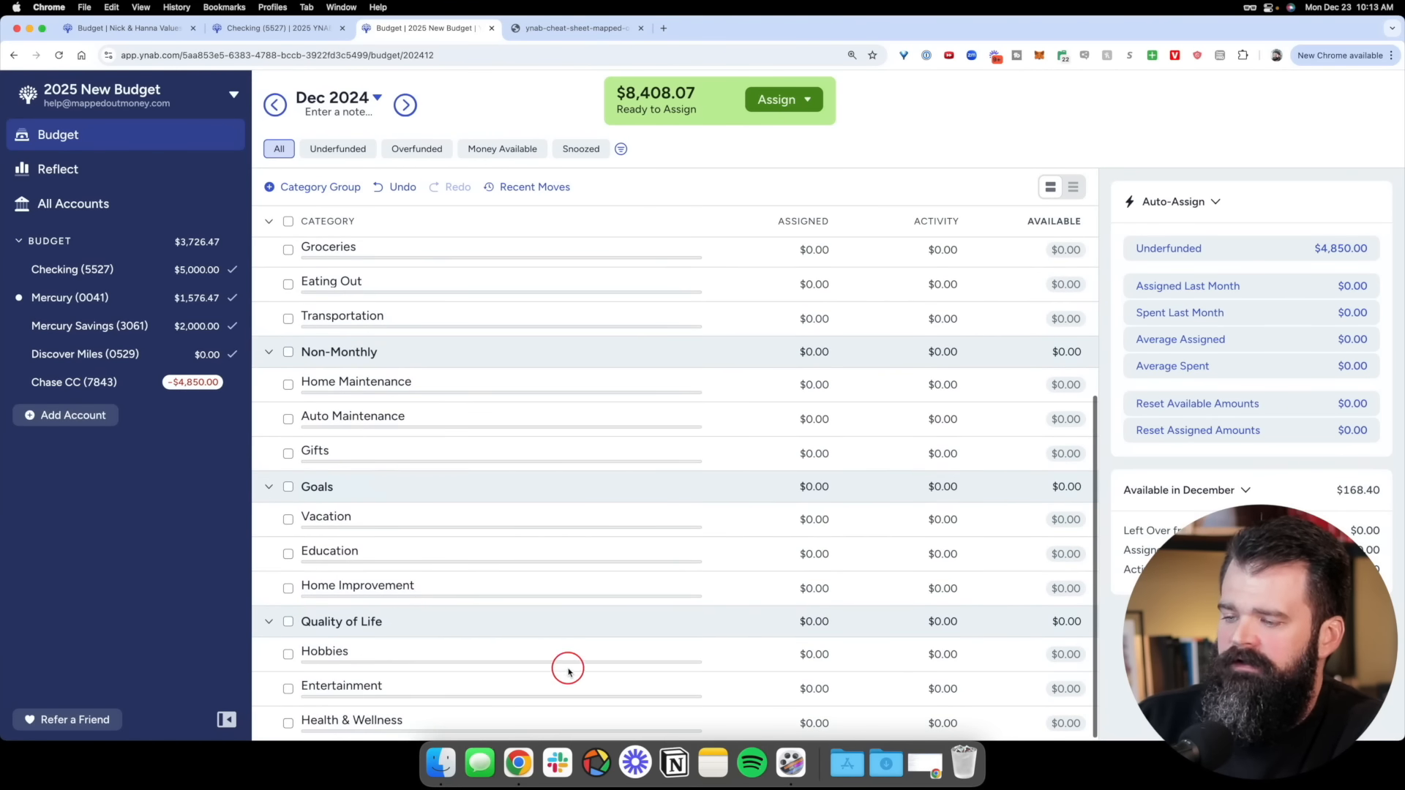
scroll(562, 663, up, 6)
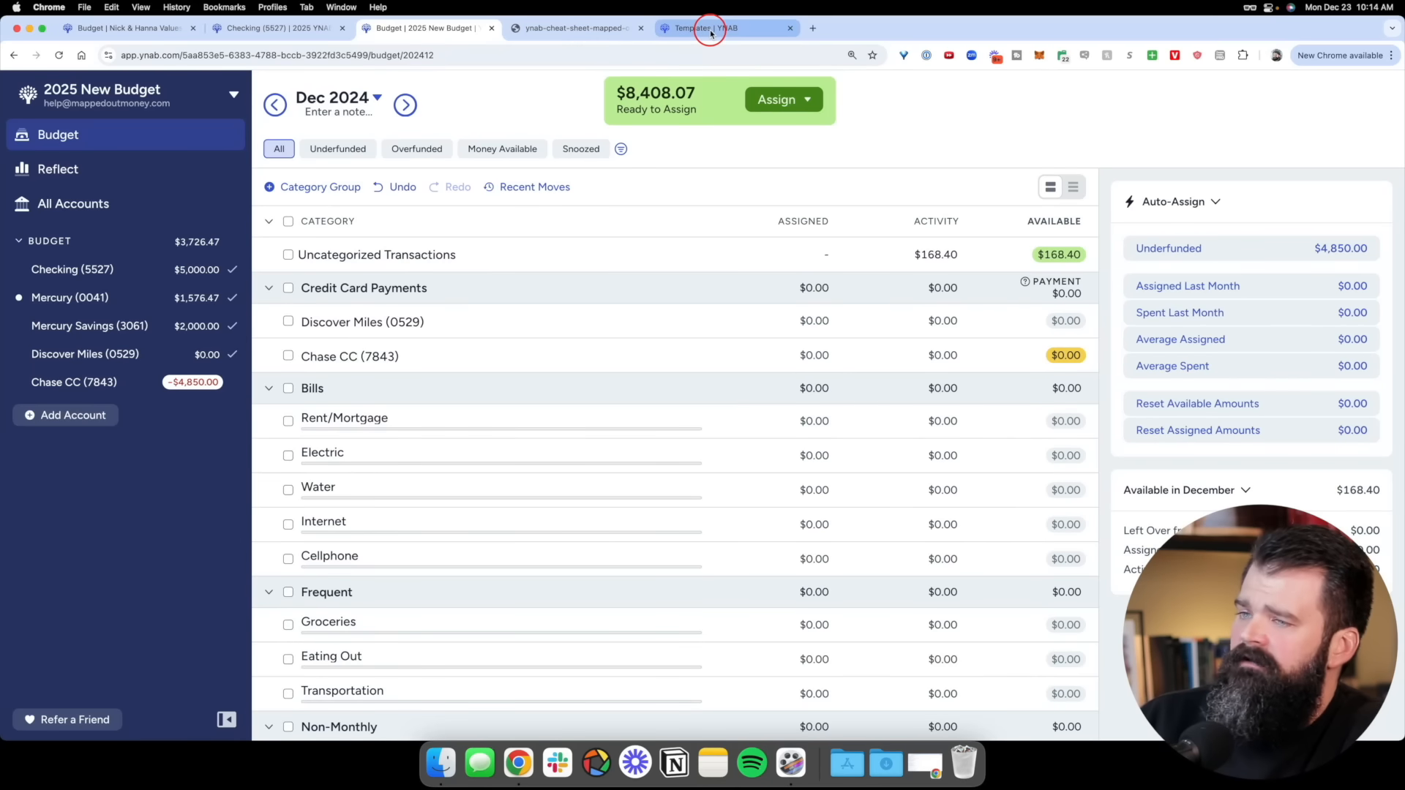
Browse the YNAB Templates web page for ready-made category setups, down to the Home section
click(710, 29)
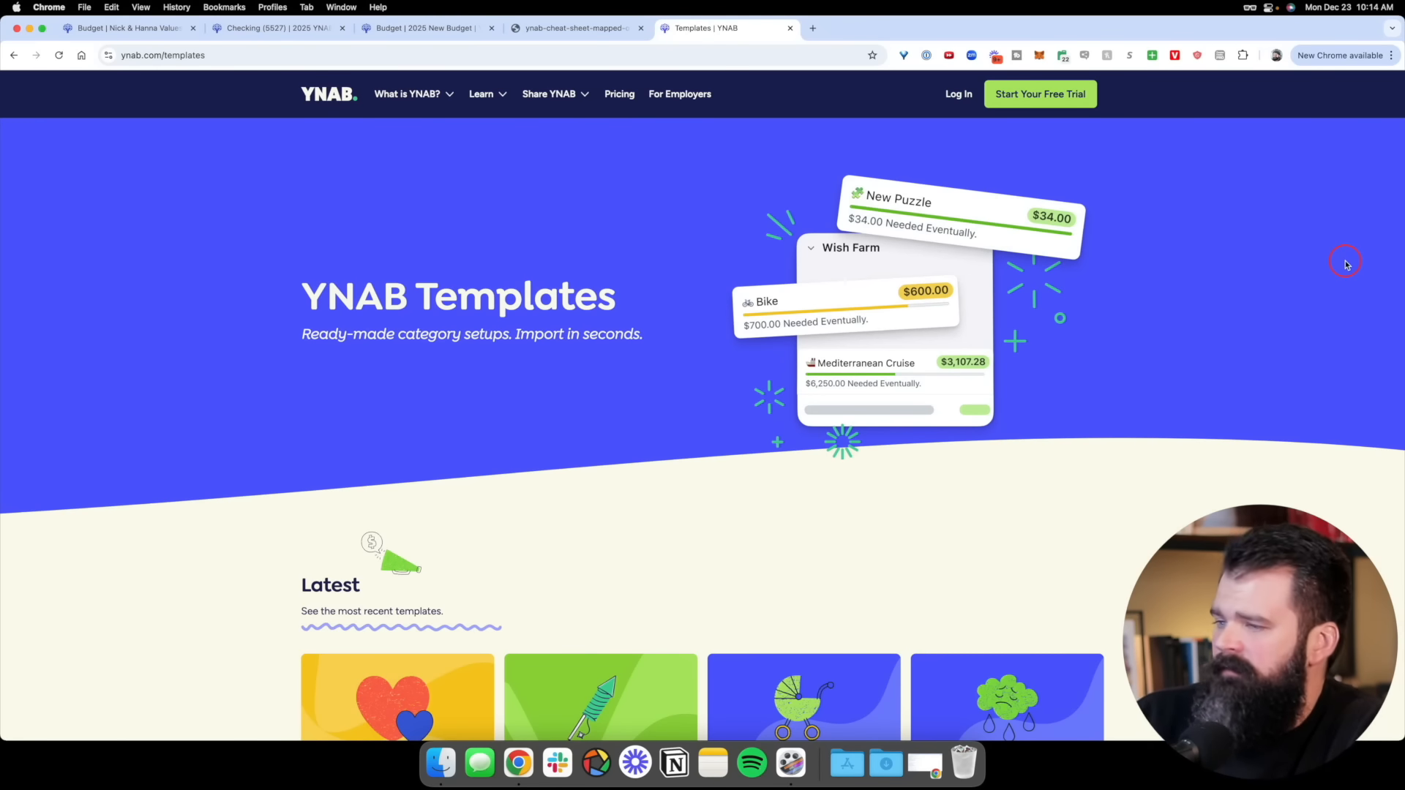
scroll(1329, 256, down, 15)
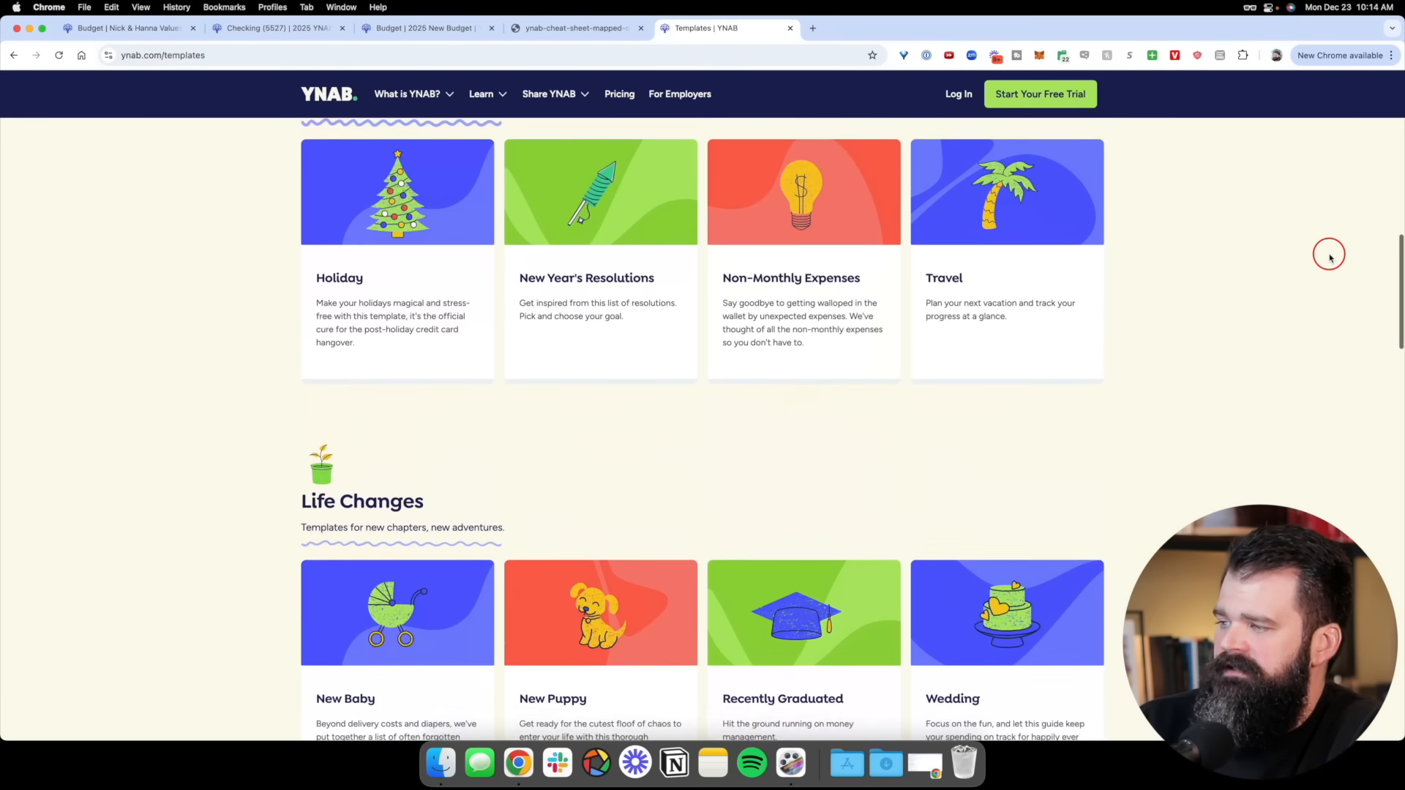
scroll(468, 539, down, 6)
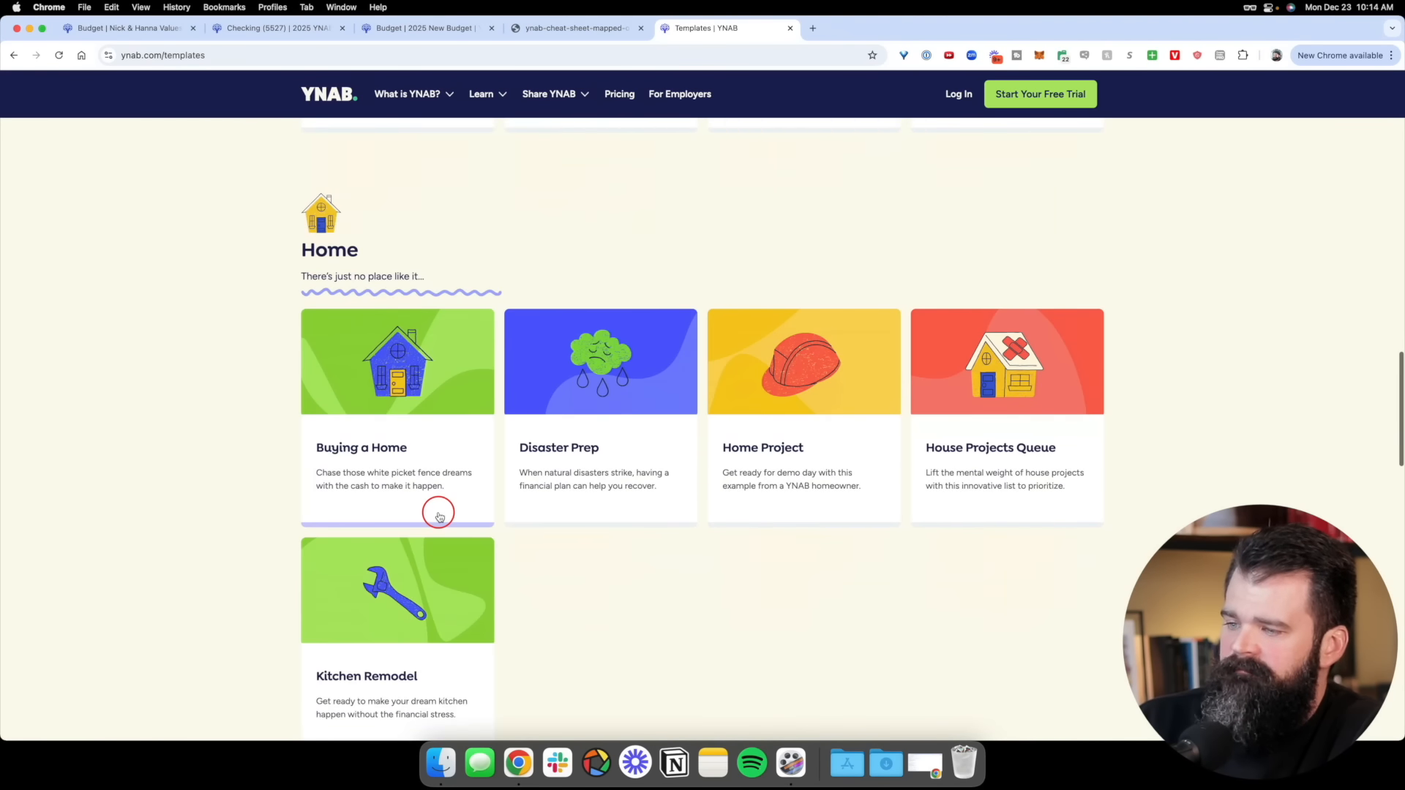
Open the Family template among the latest YNAB templates and examine its categories and amounts
scroll(479, 533, up, 20)
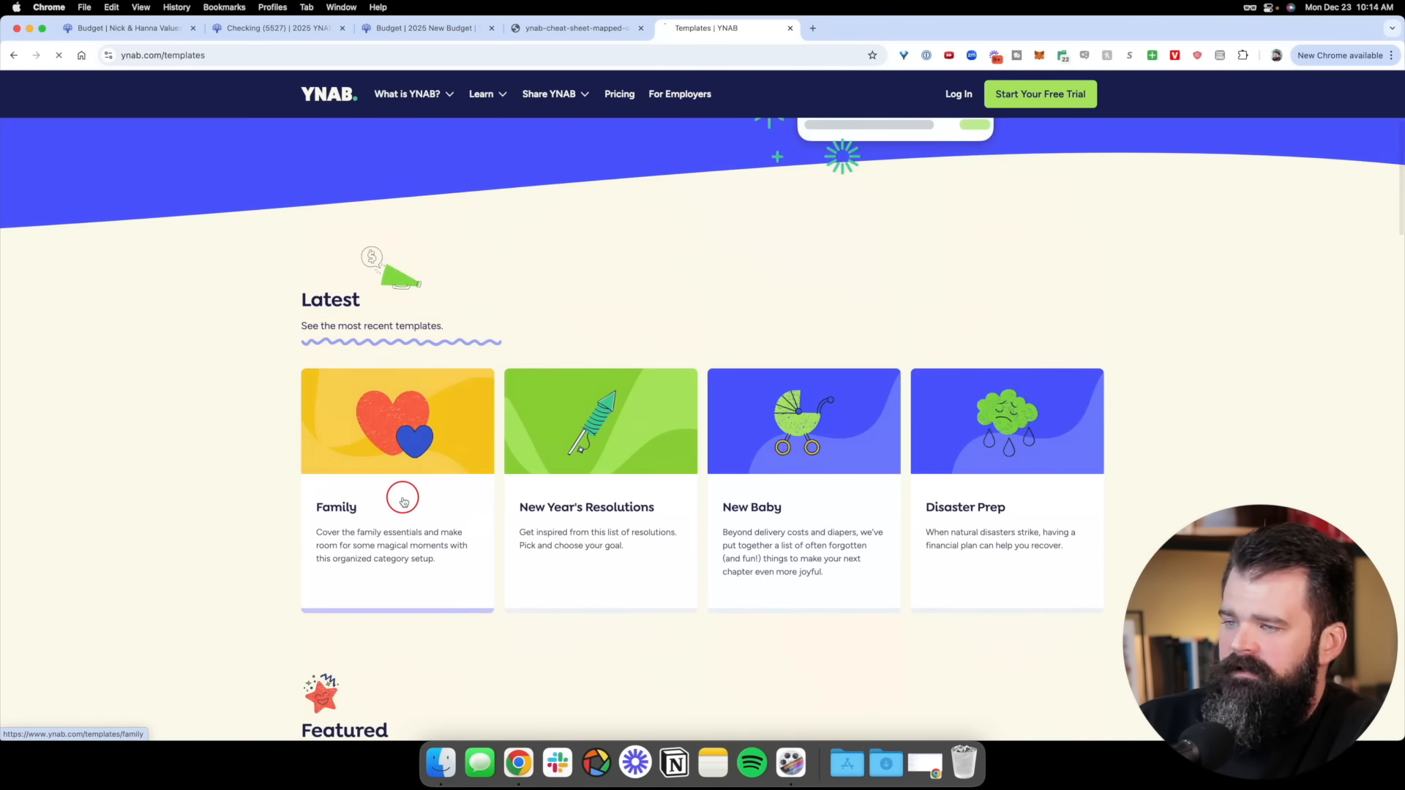
click(402, 496)
scroll(771, 448, down, 4)
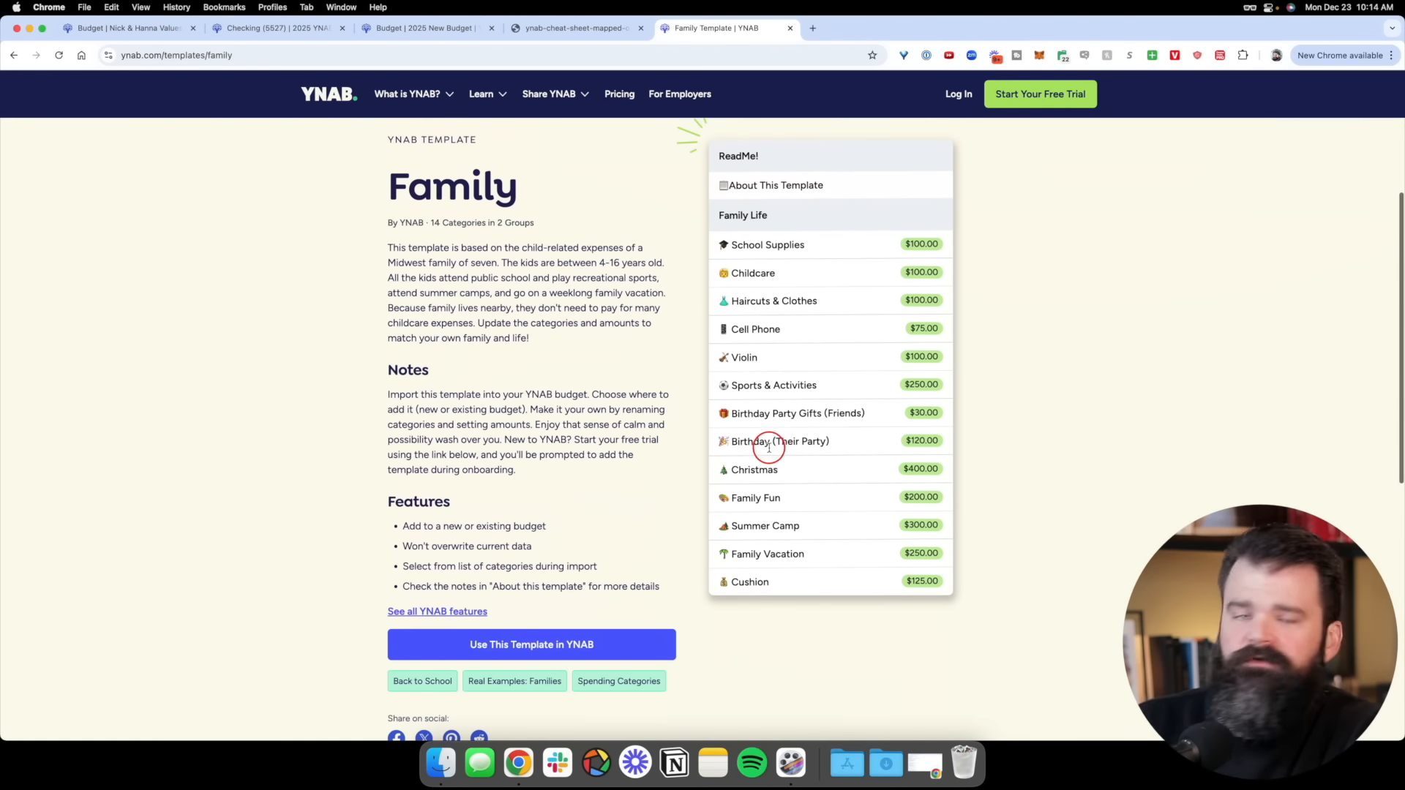
Delete the default Bills, Frequent, Non-Monthly, Goals and Quality of Life category groups from the 2025 New Budget
click(440, 29)
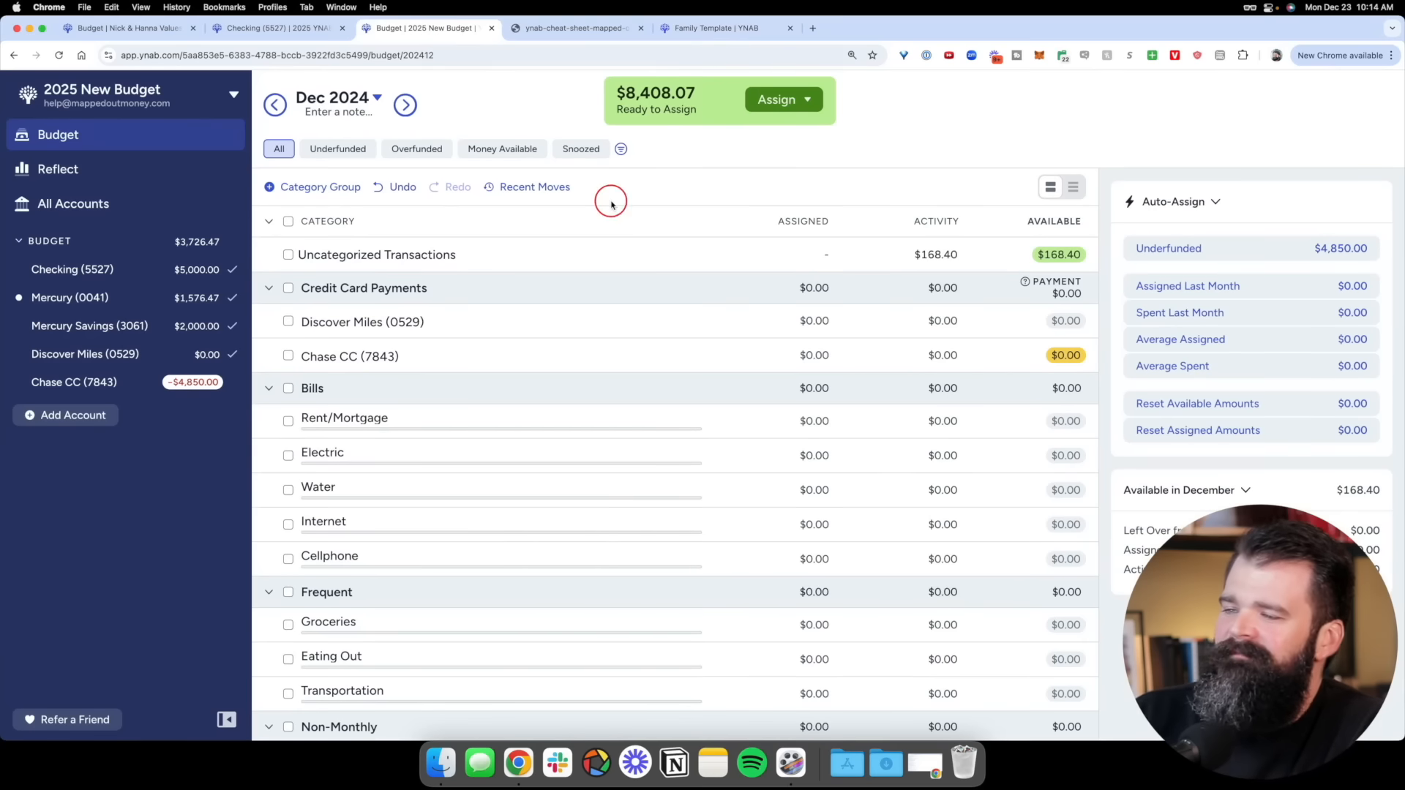
click(415, 389)
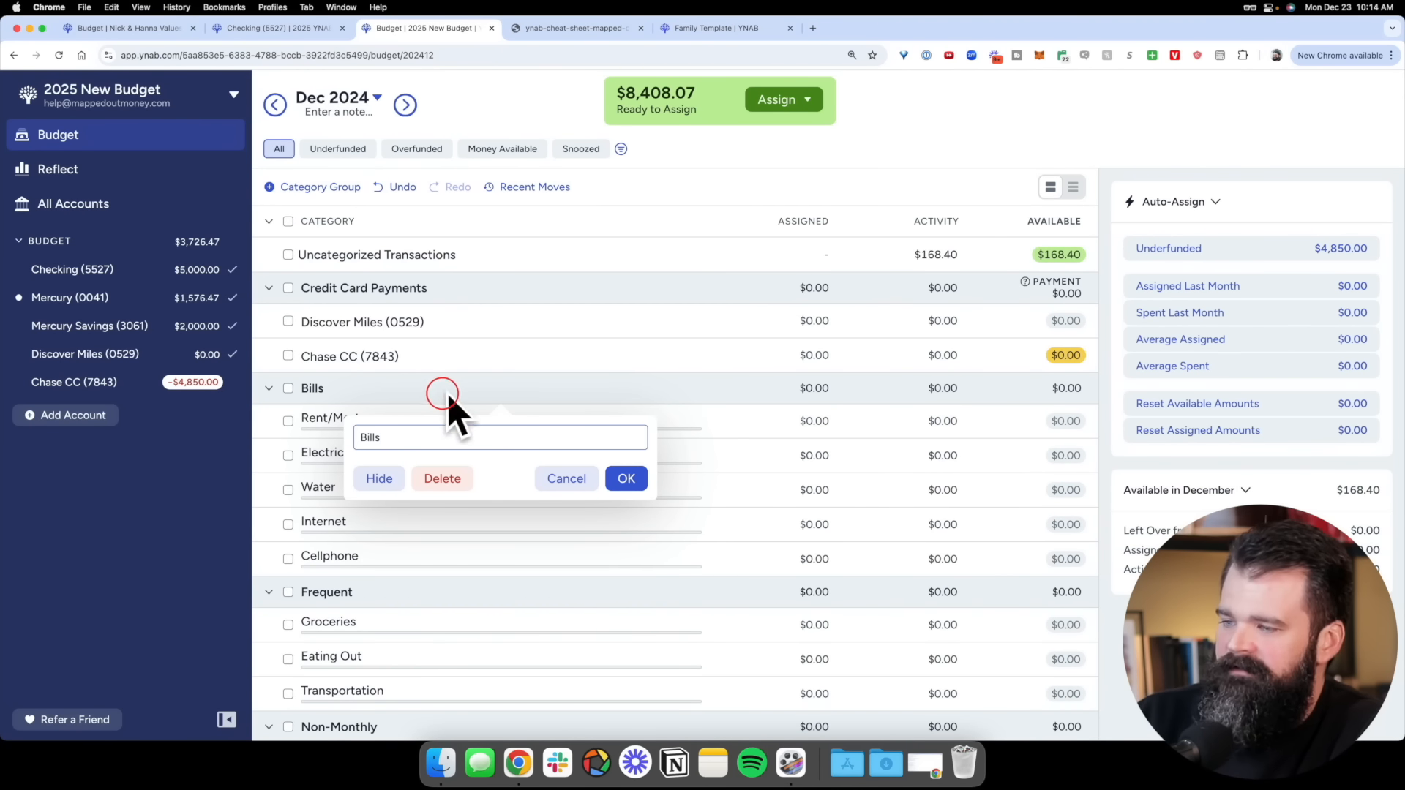
click(437, 479)
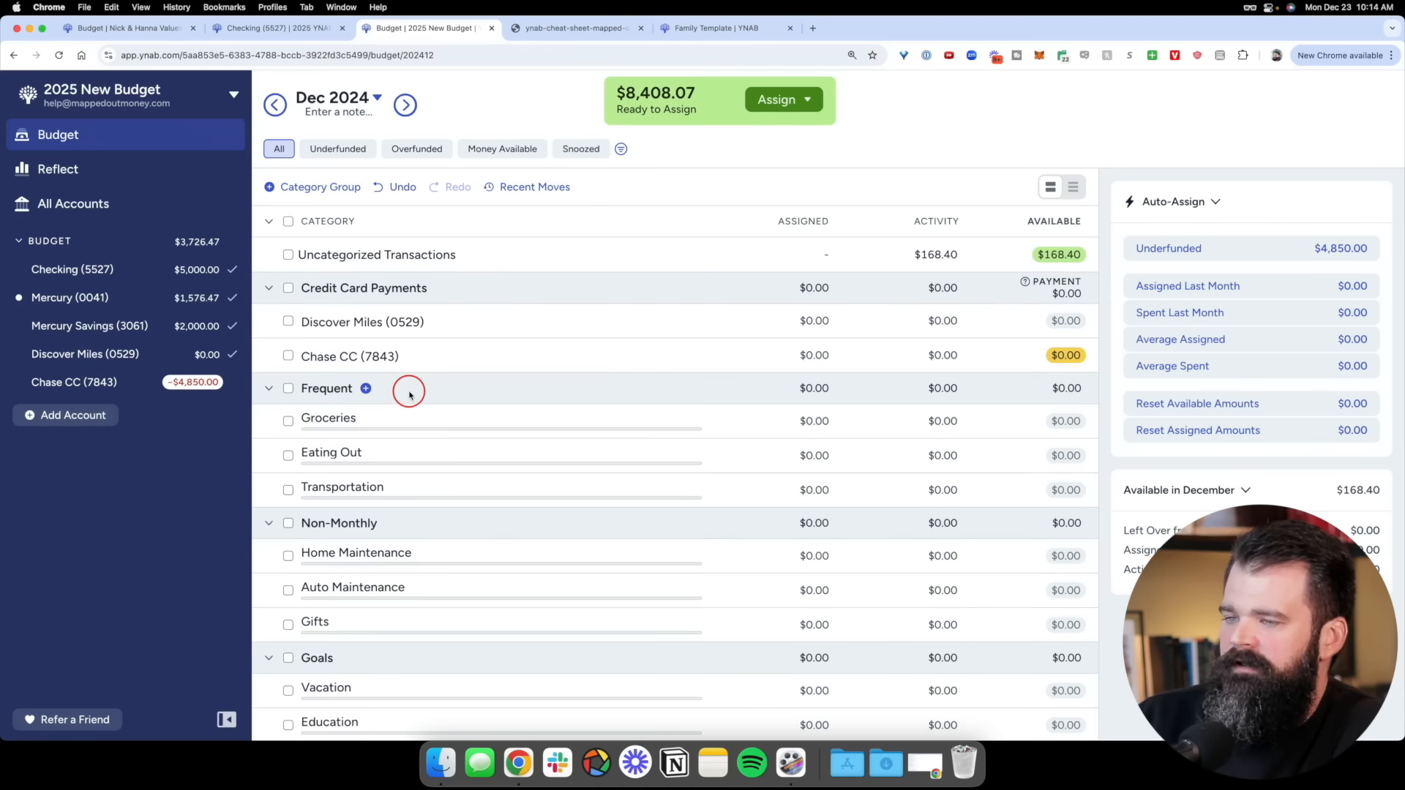
click(410, 389)
click(444, 479)
click(408, 391)
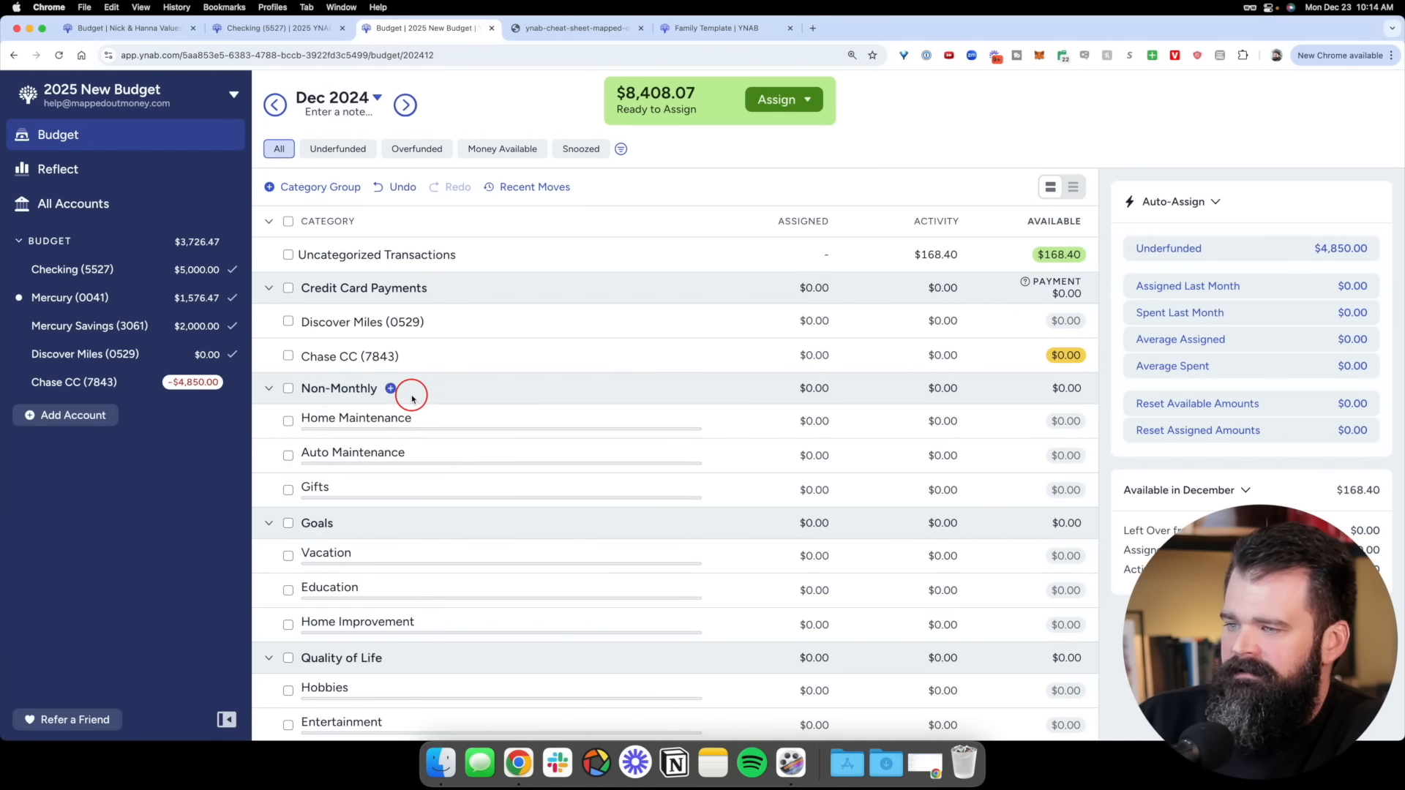
click(452, 477)
click(436, 388)
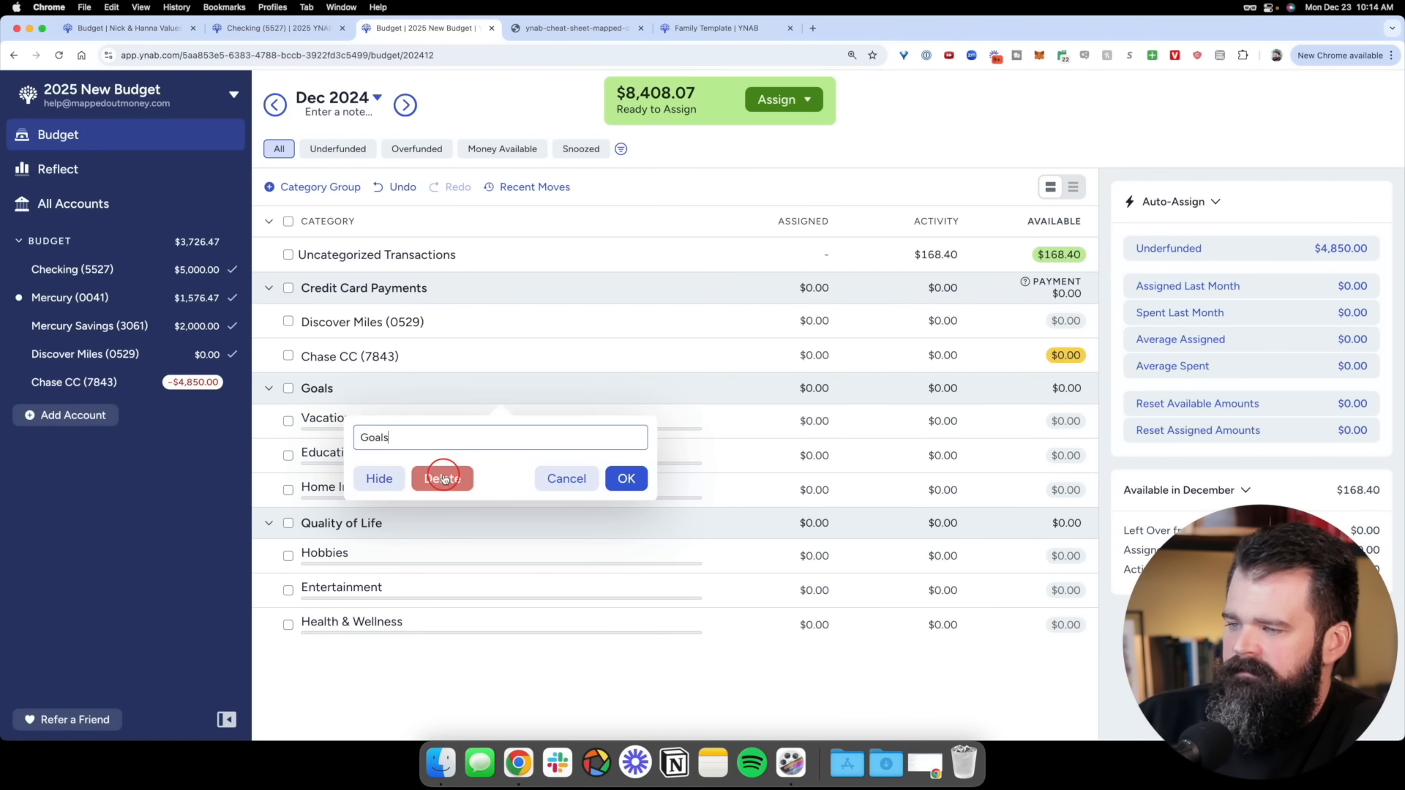
click(441, 477)
click(429, 389)
click(441, 477)
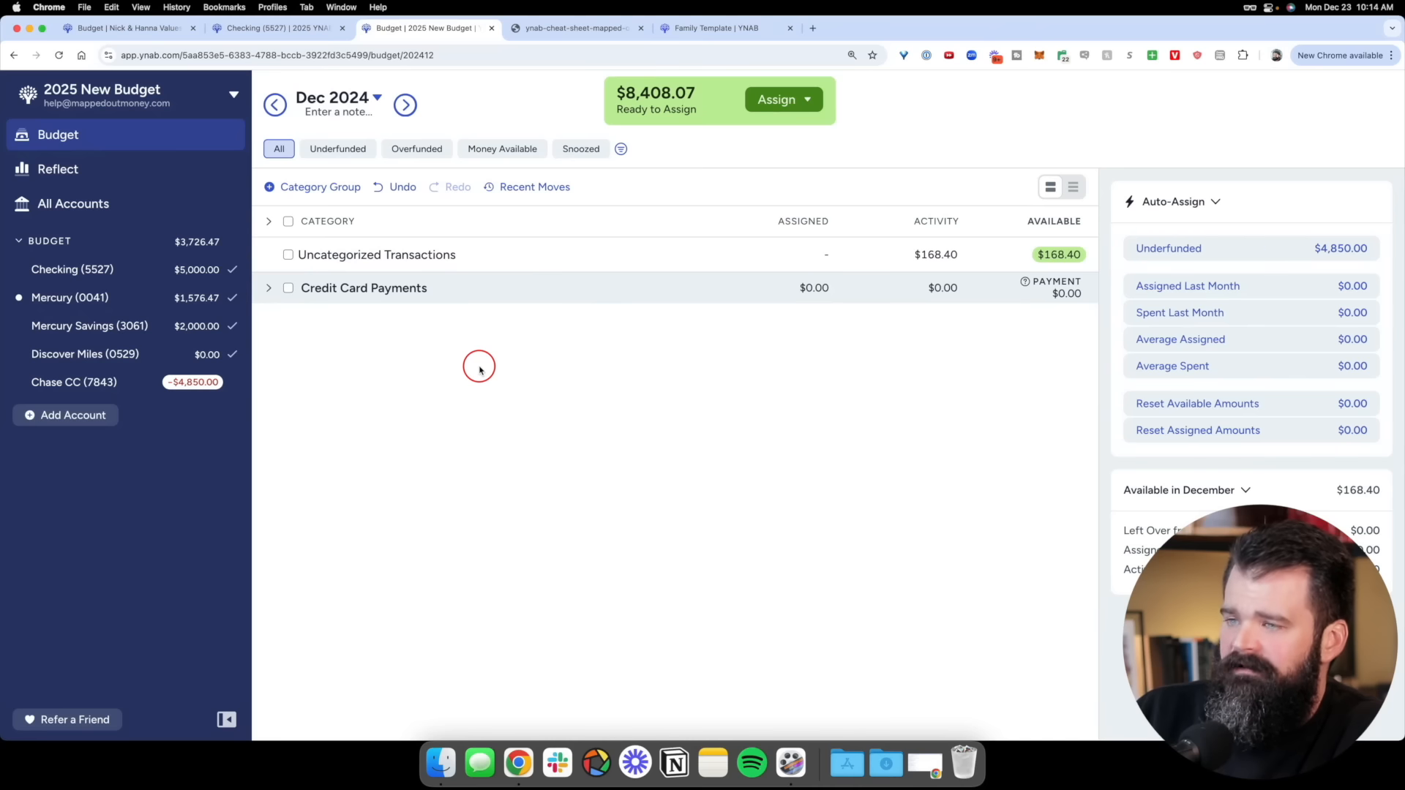
Add two category groups to the budget, named Reimbursements and Savings (Wealth Building)
click(298, 187)
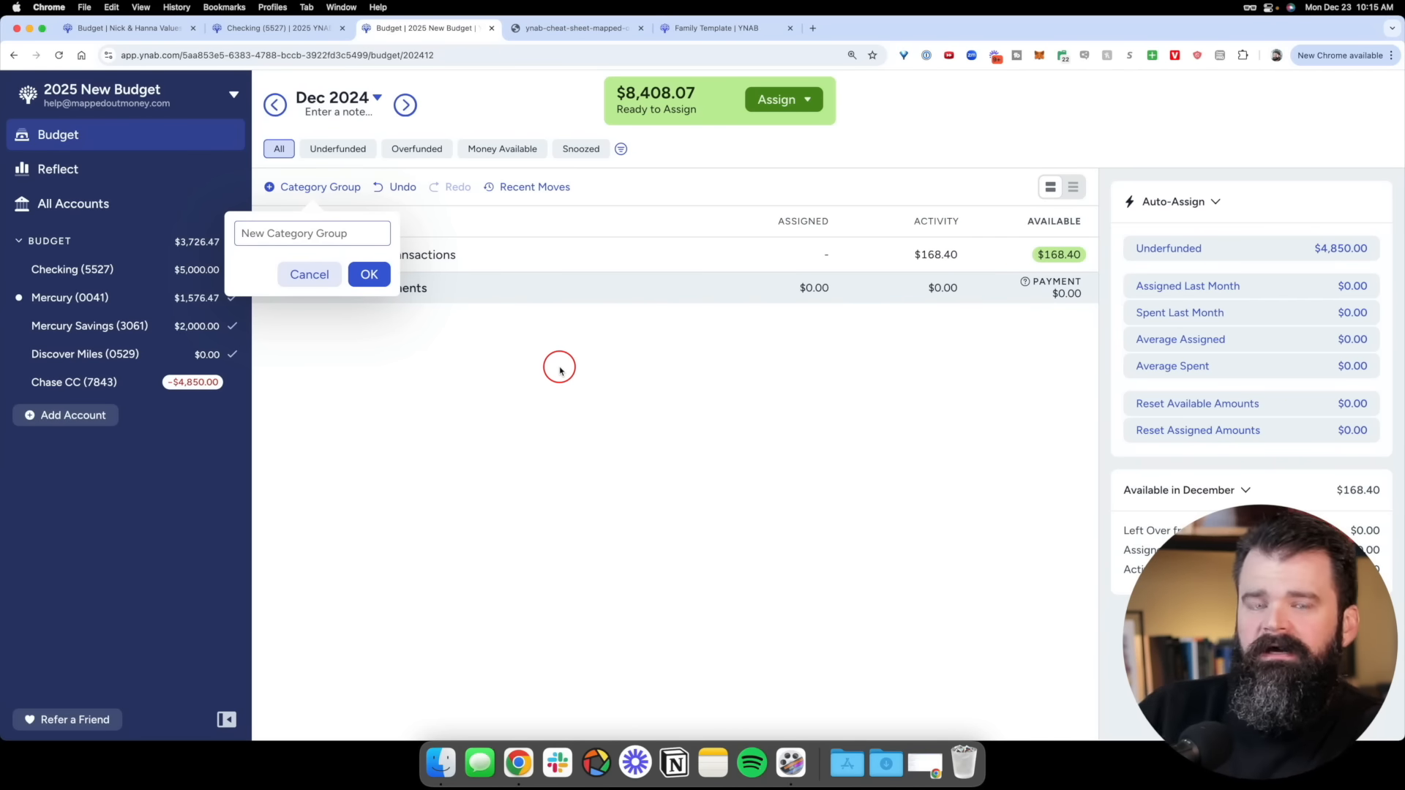
text(Reimbursements)
key(Return)
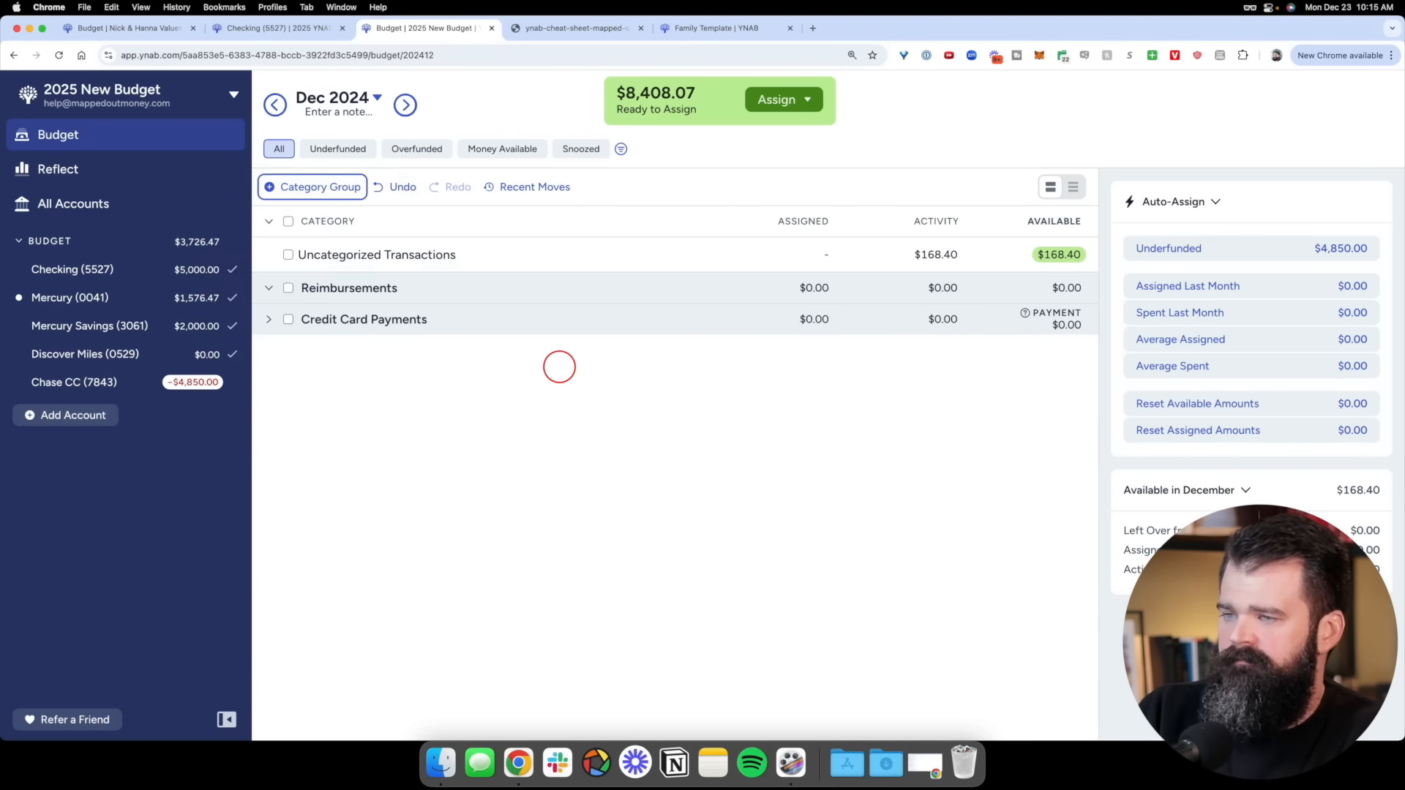
click(315, 186)
text(Savings (Wealth Building)
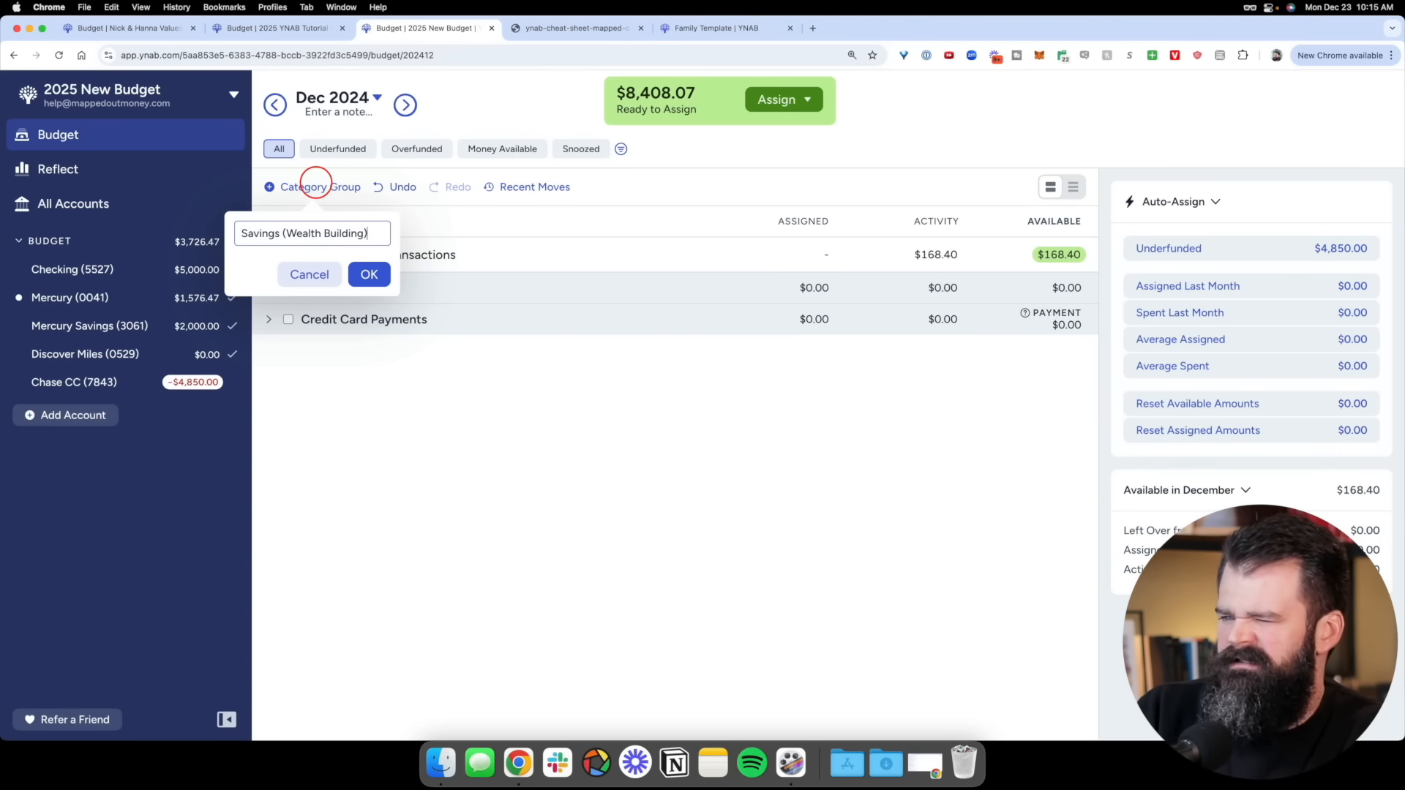
text())
key(Return)
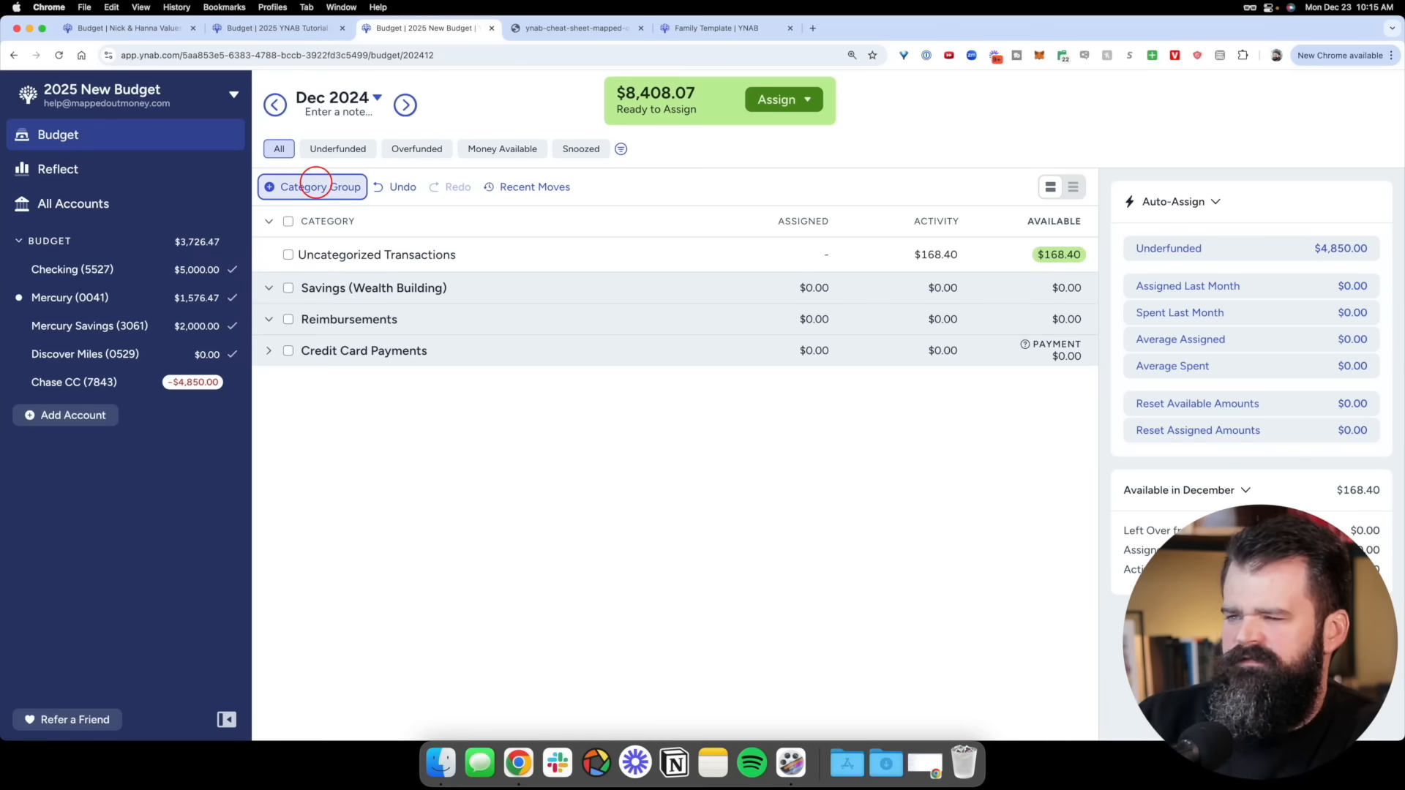
Add a category group named Short Term Savings and rename it Short Term Savings (On Budget)
click(313, 184)
text(Short Term Savings)
key(Return)
click(471, 293)
text((On Budget)
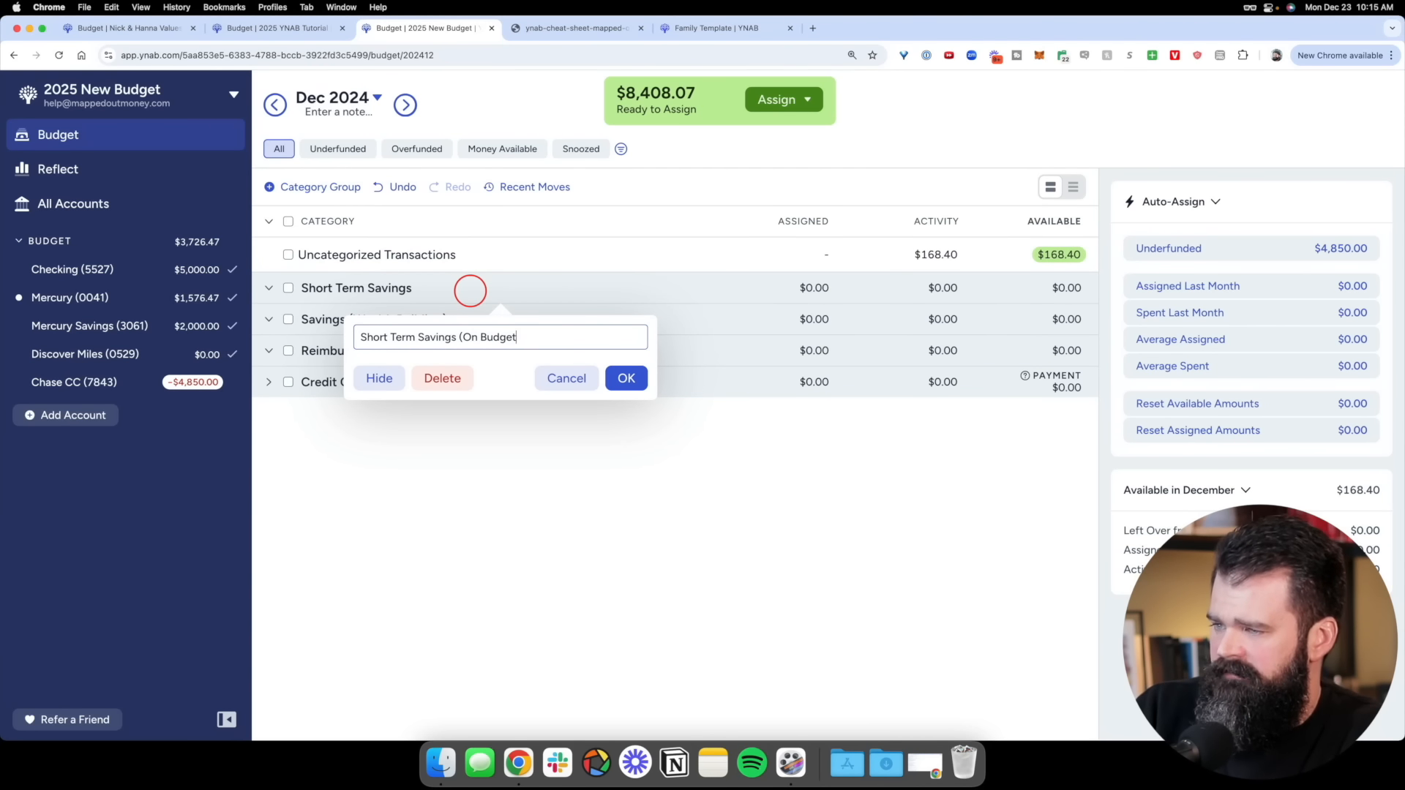
text())
key(Return)
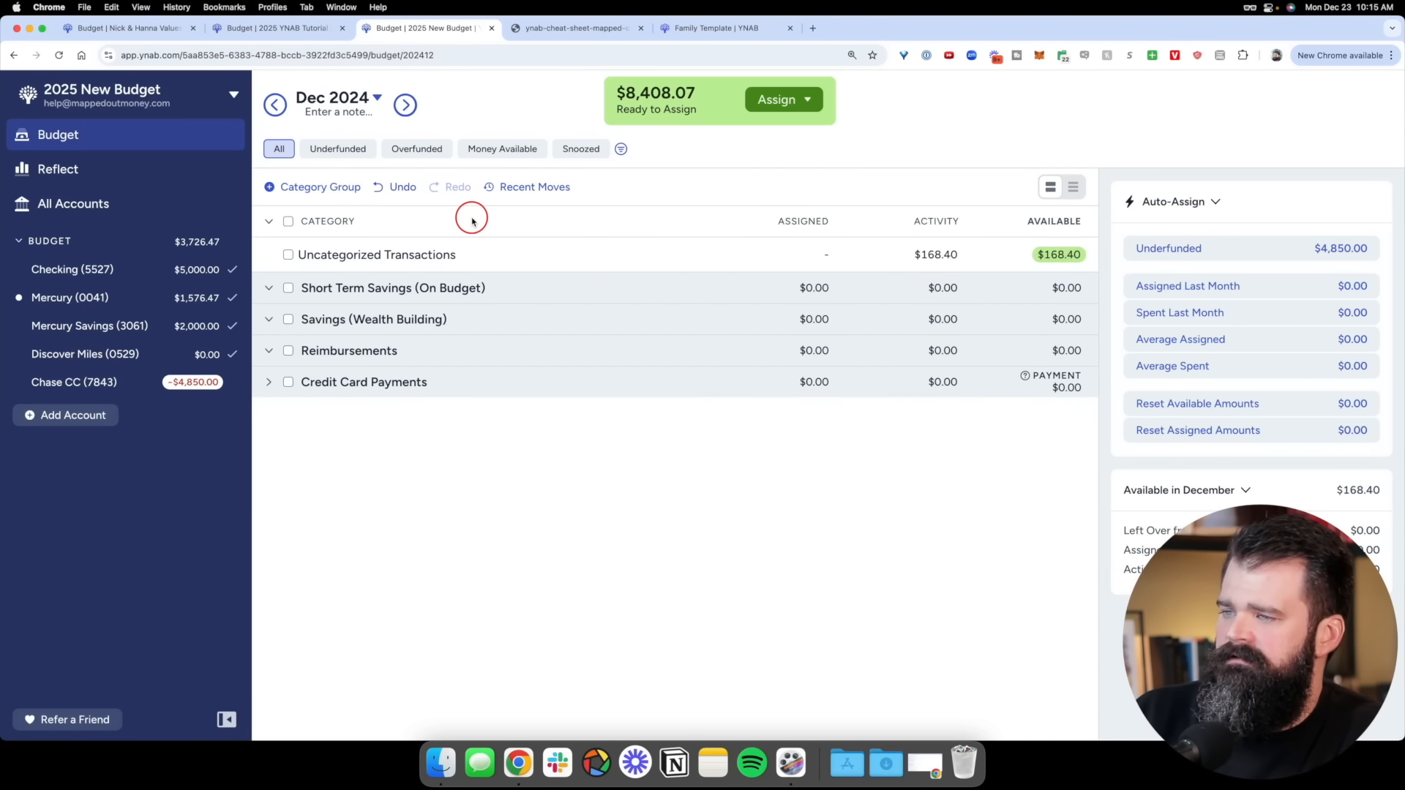
Add category groups named Irregular & Annual and Kids
click(320, 188)
text(Irregular & Annual)
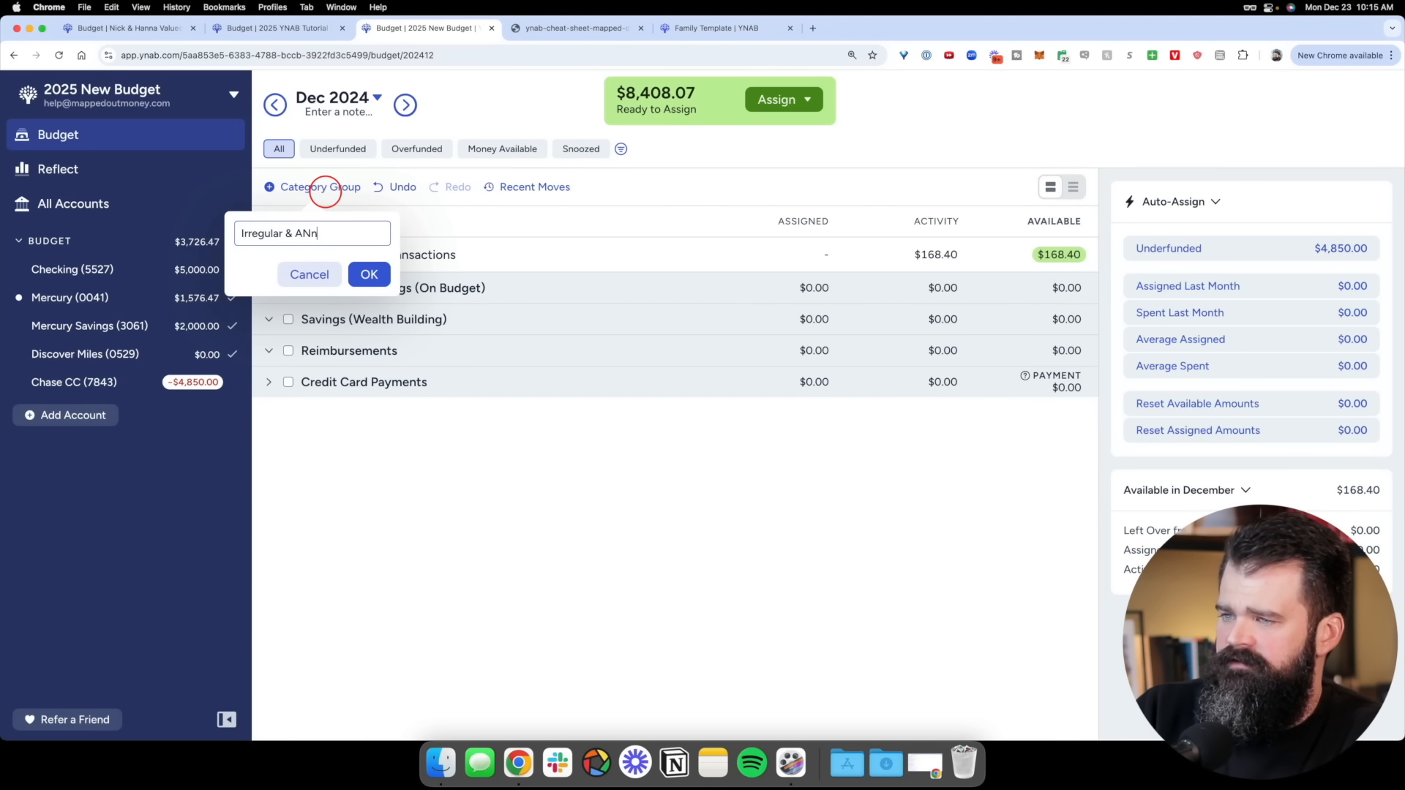
key(Return)
click(325, 189)
text(Kids)
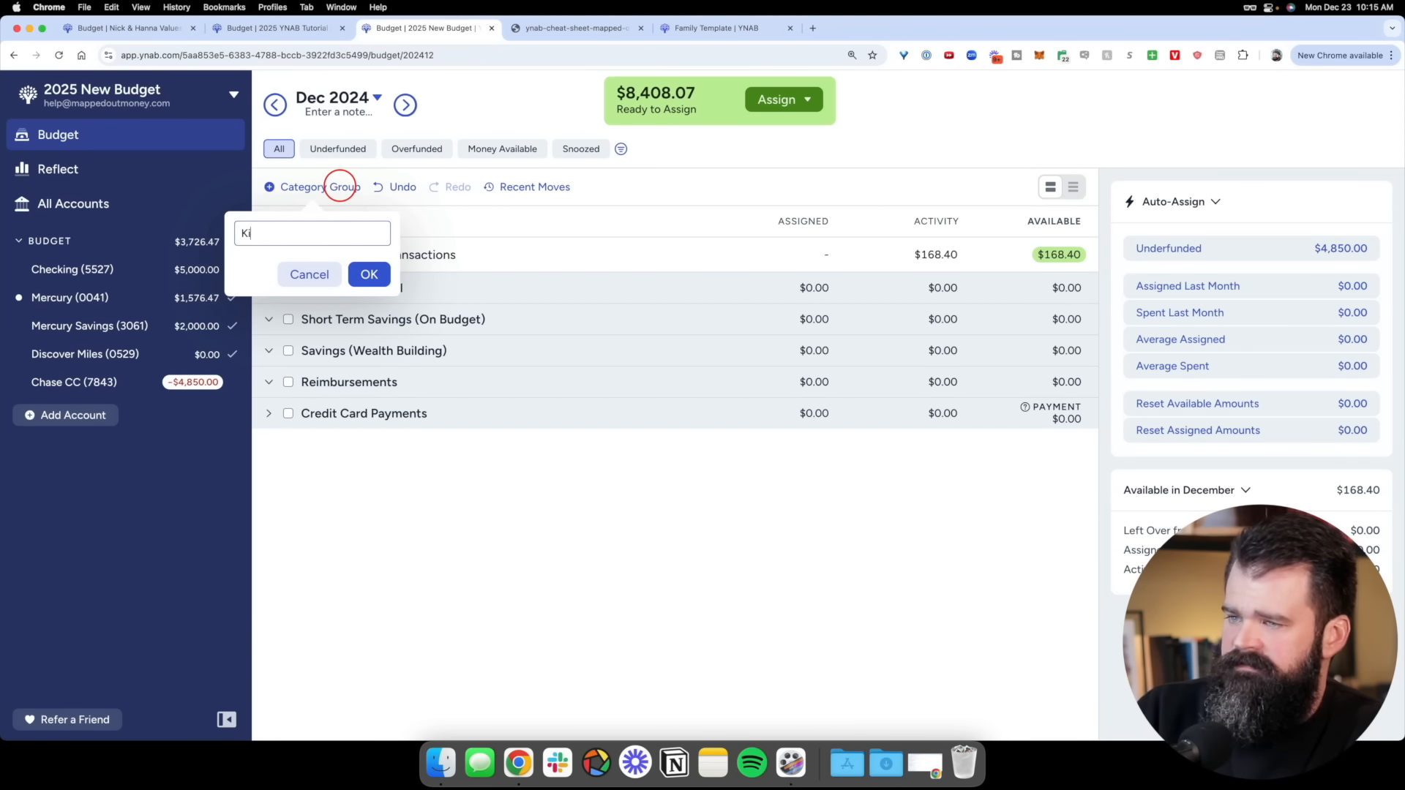
key(Return)
Add category groups named Monthly Living and Fun Spending
click(340, 189)
text(M)
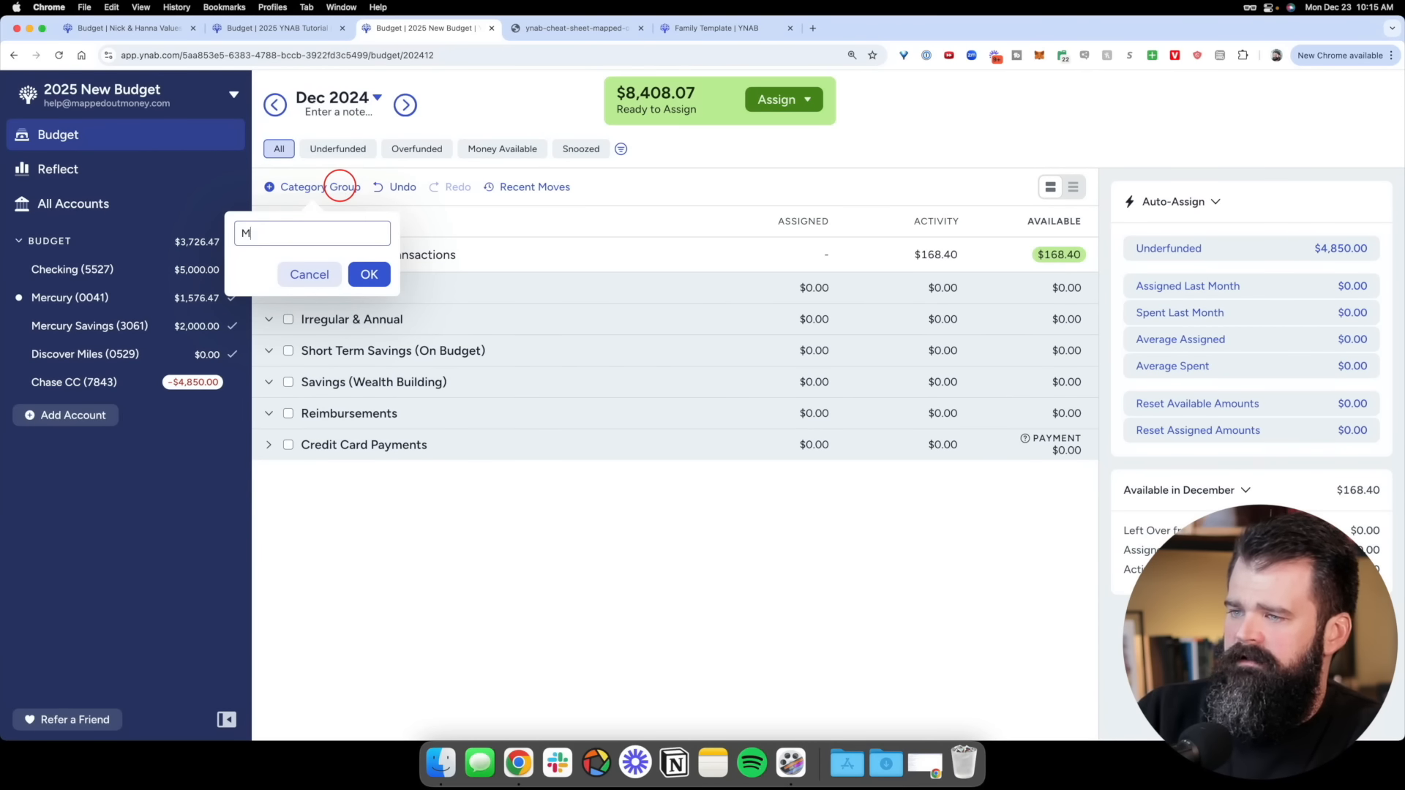
text(onthly Living)
key(Return)
click(337, 192)
text(Fun Spending)
key(Return)
Add category groups named Debt Snowball and Bills
click(322, 187)
text(Debt Snowball)
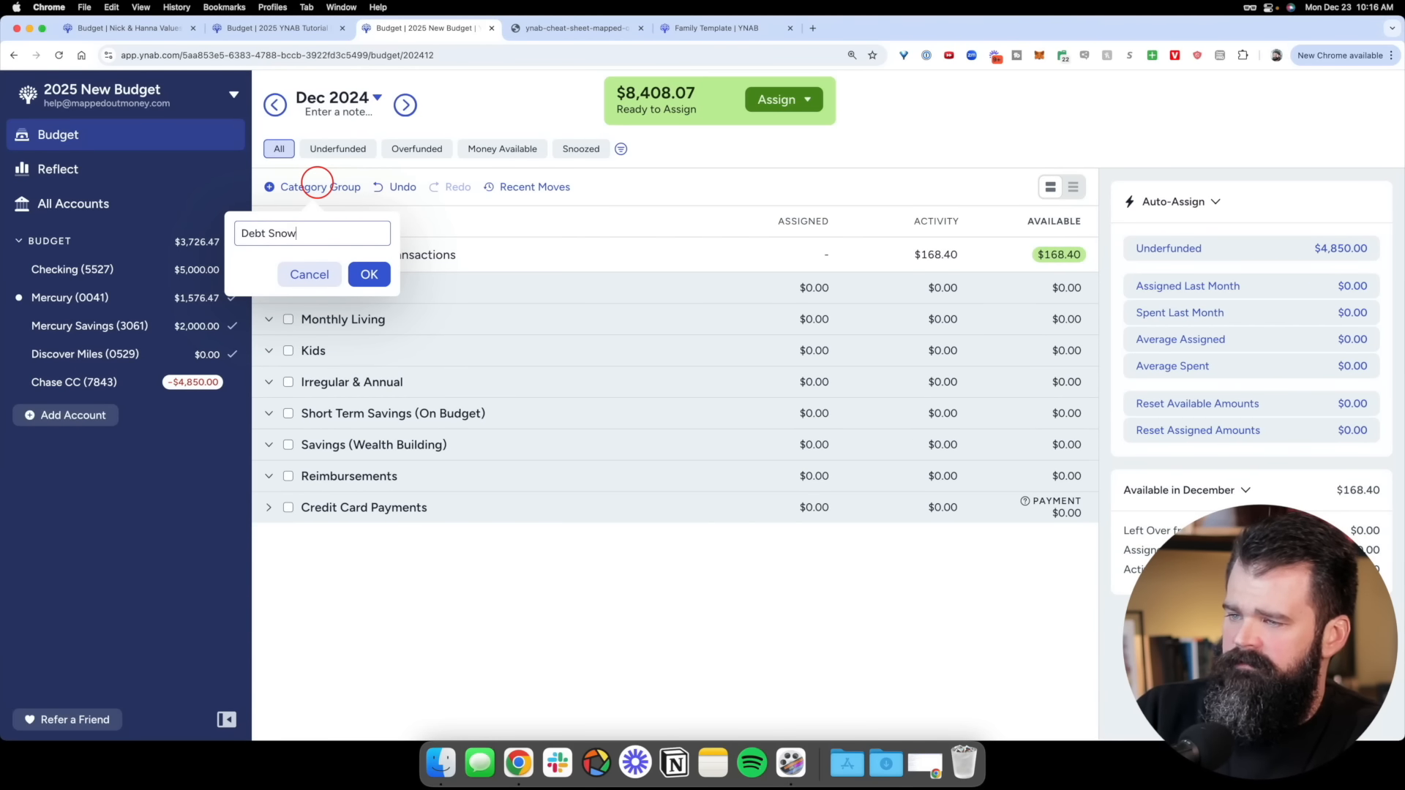
key(Return)
click(318, 186)
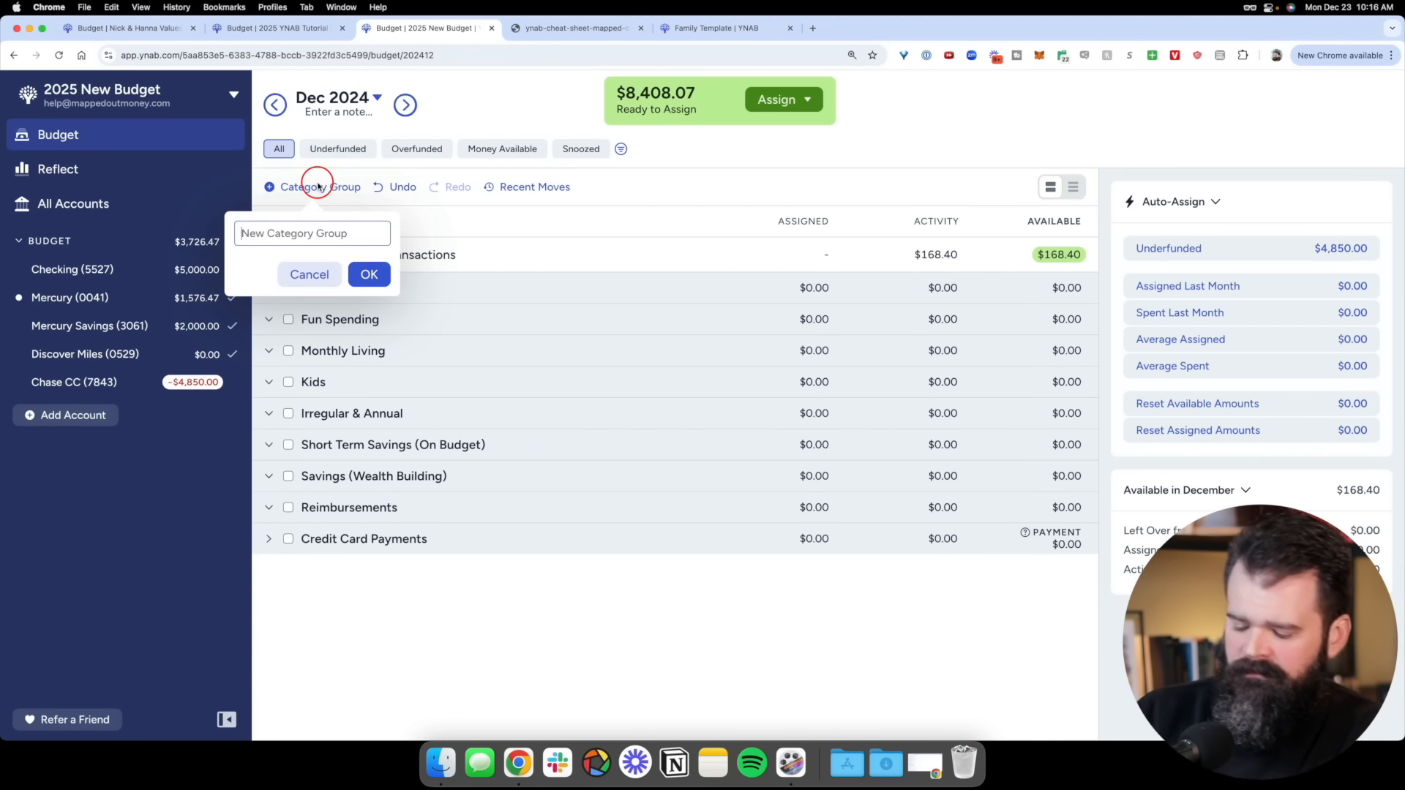
text(De)
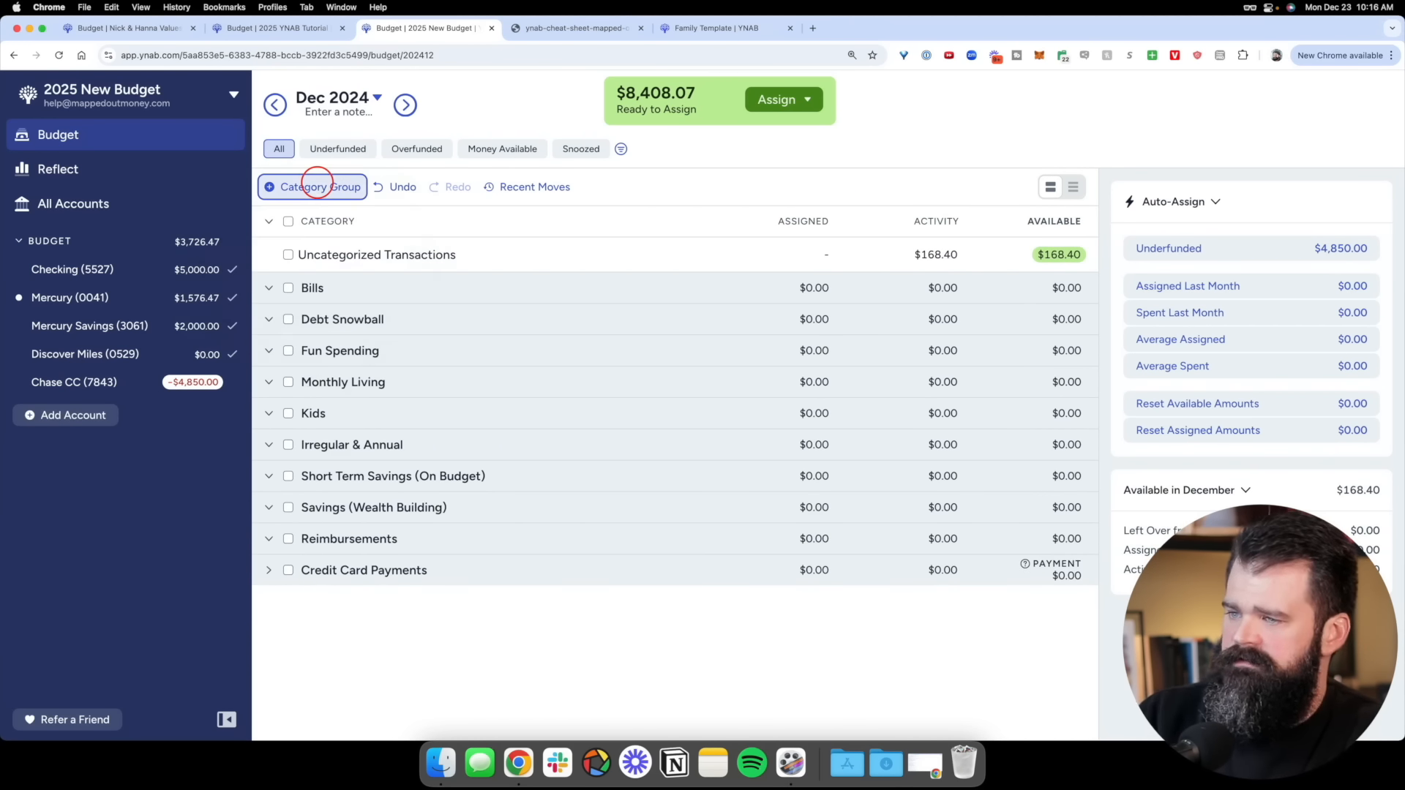
Add a category group named One Month Ahead and check the Ready to Assign amount
click(318, 187)
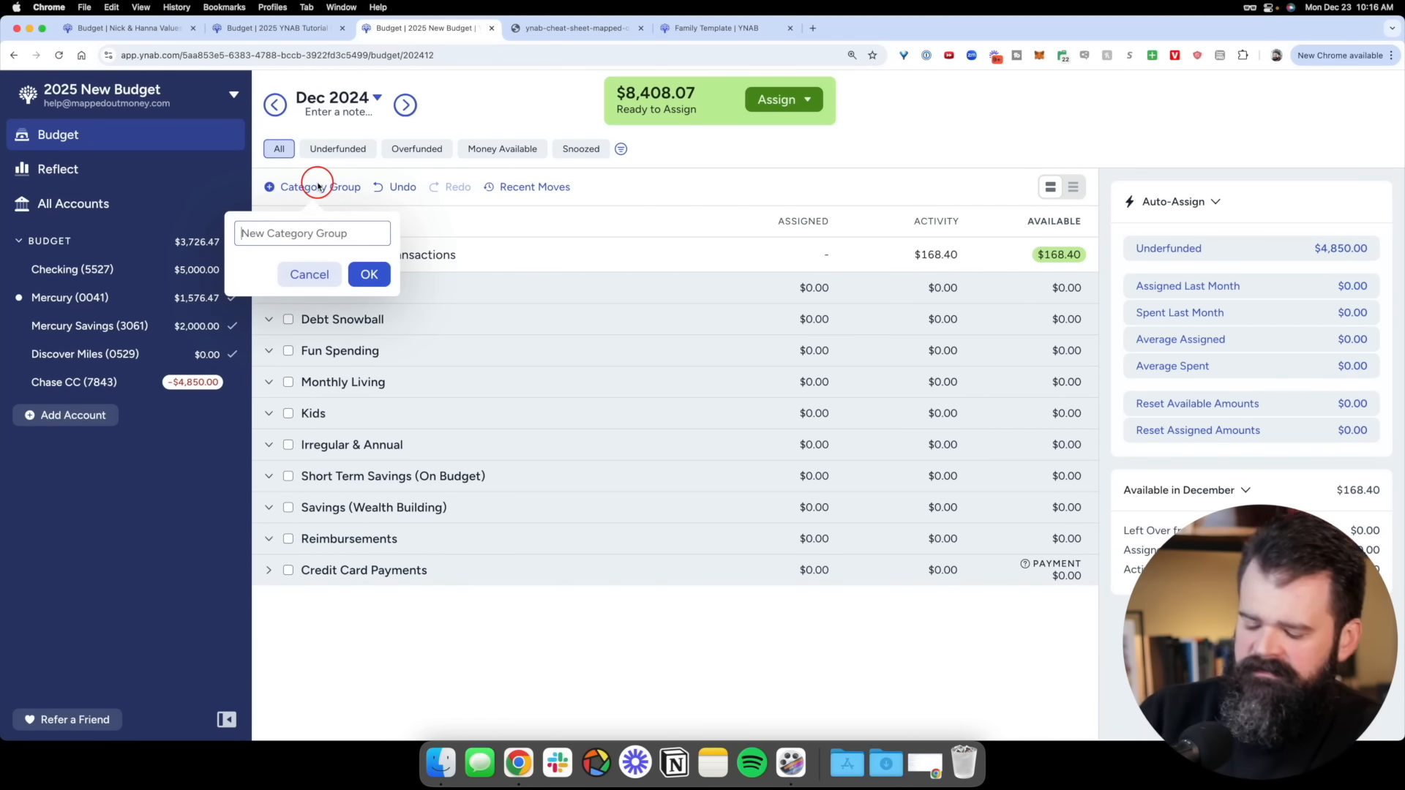
text(One Mont)
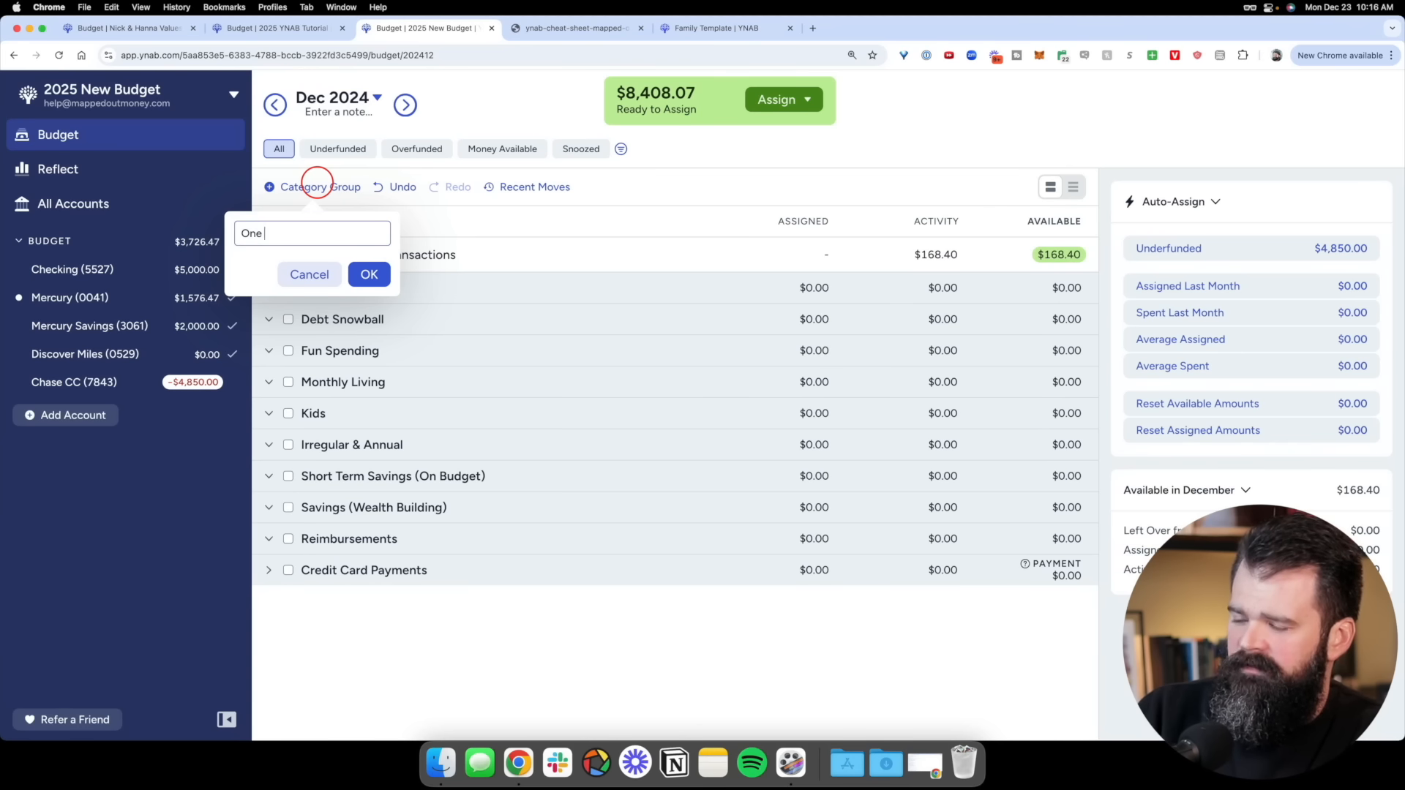
text(h Ahead)
key(Return)
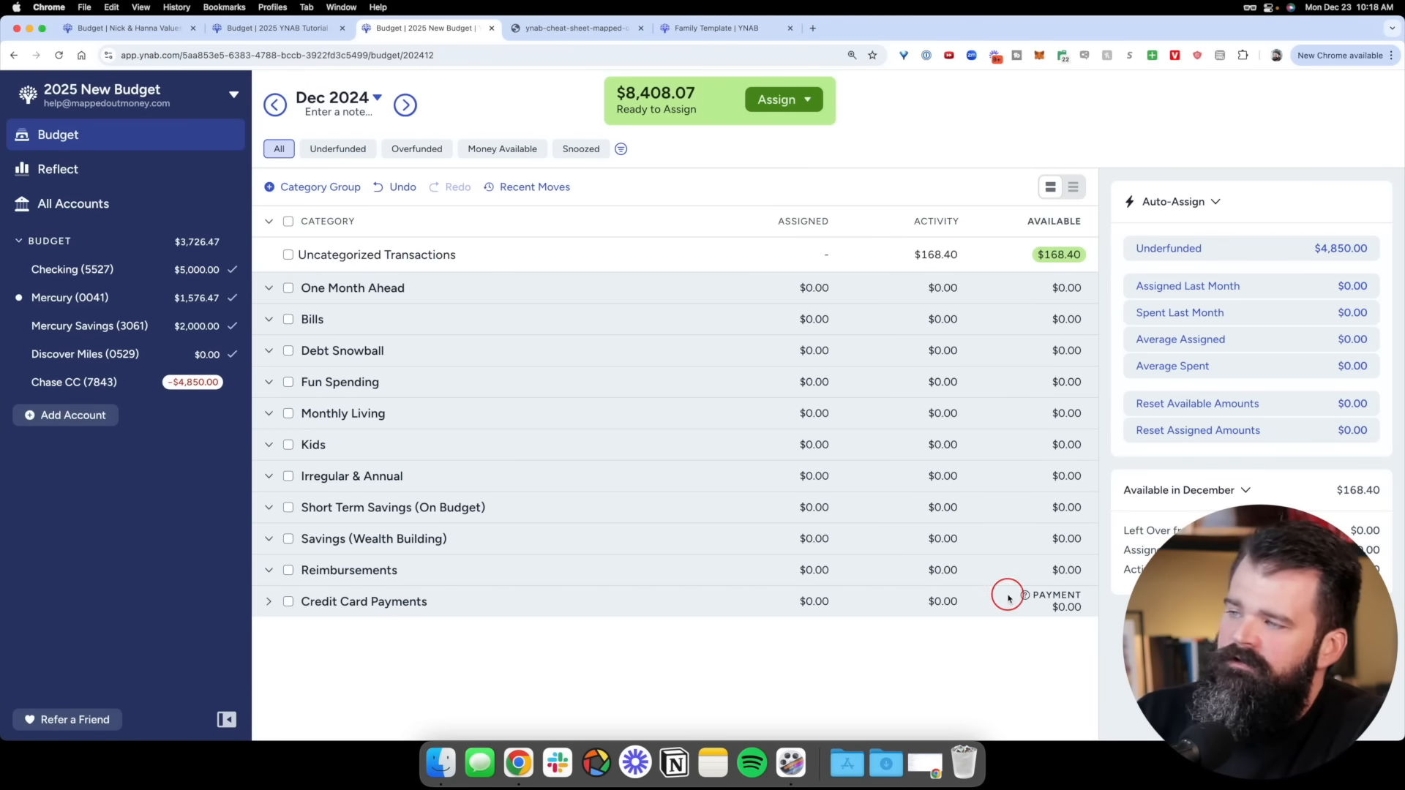
scroll(681, 97, up, 5)
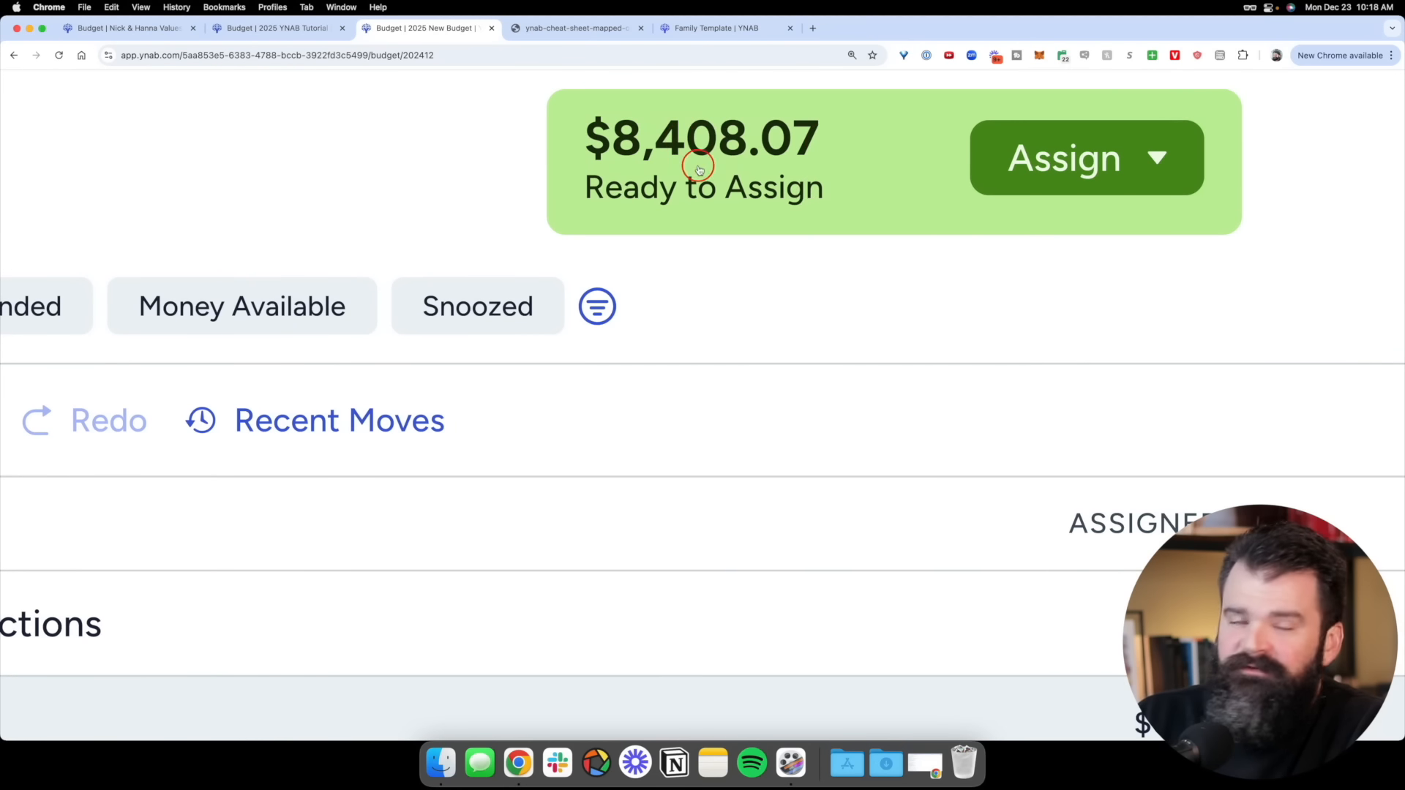
scroll(729, 182, down, 5)
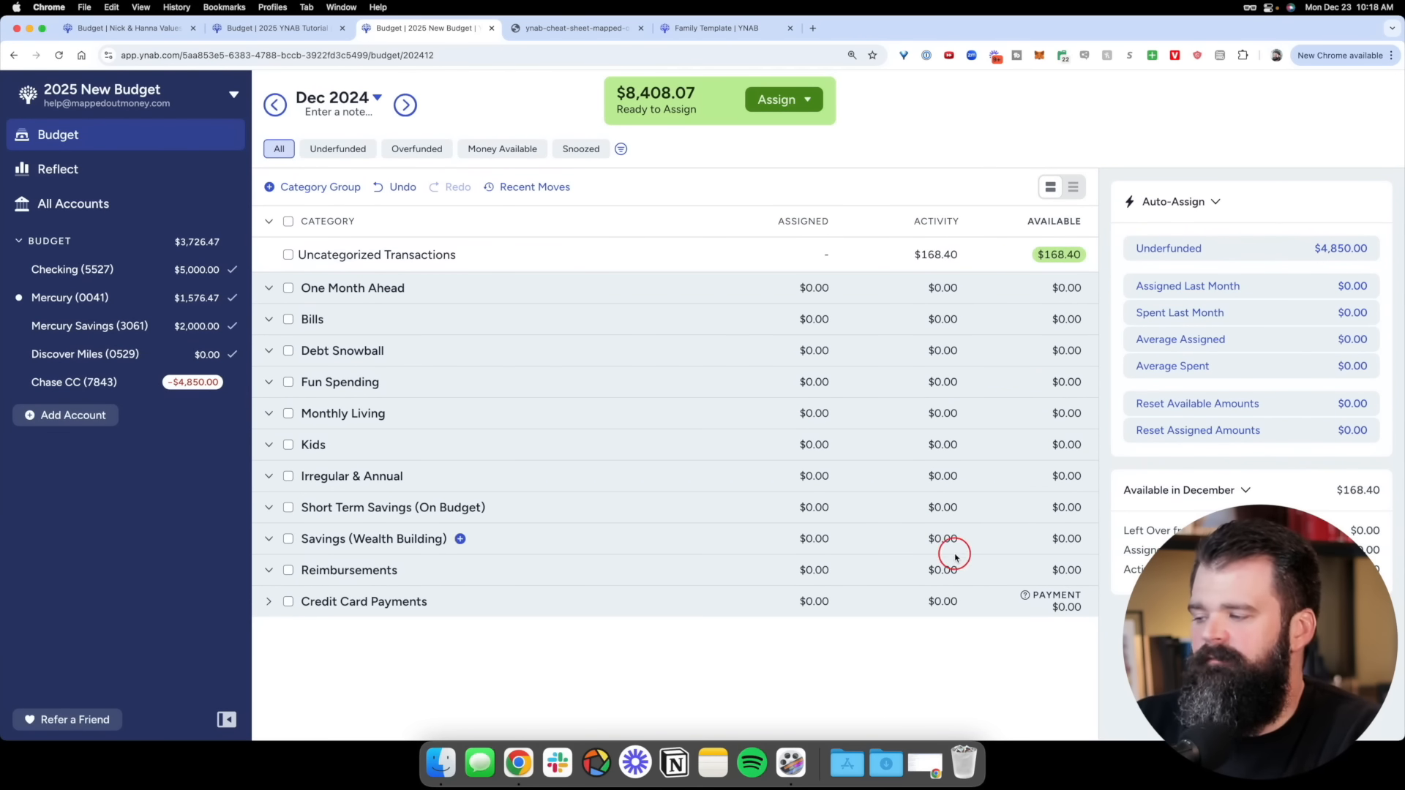
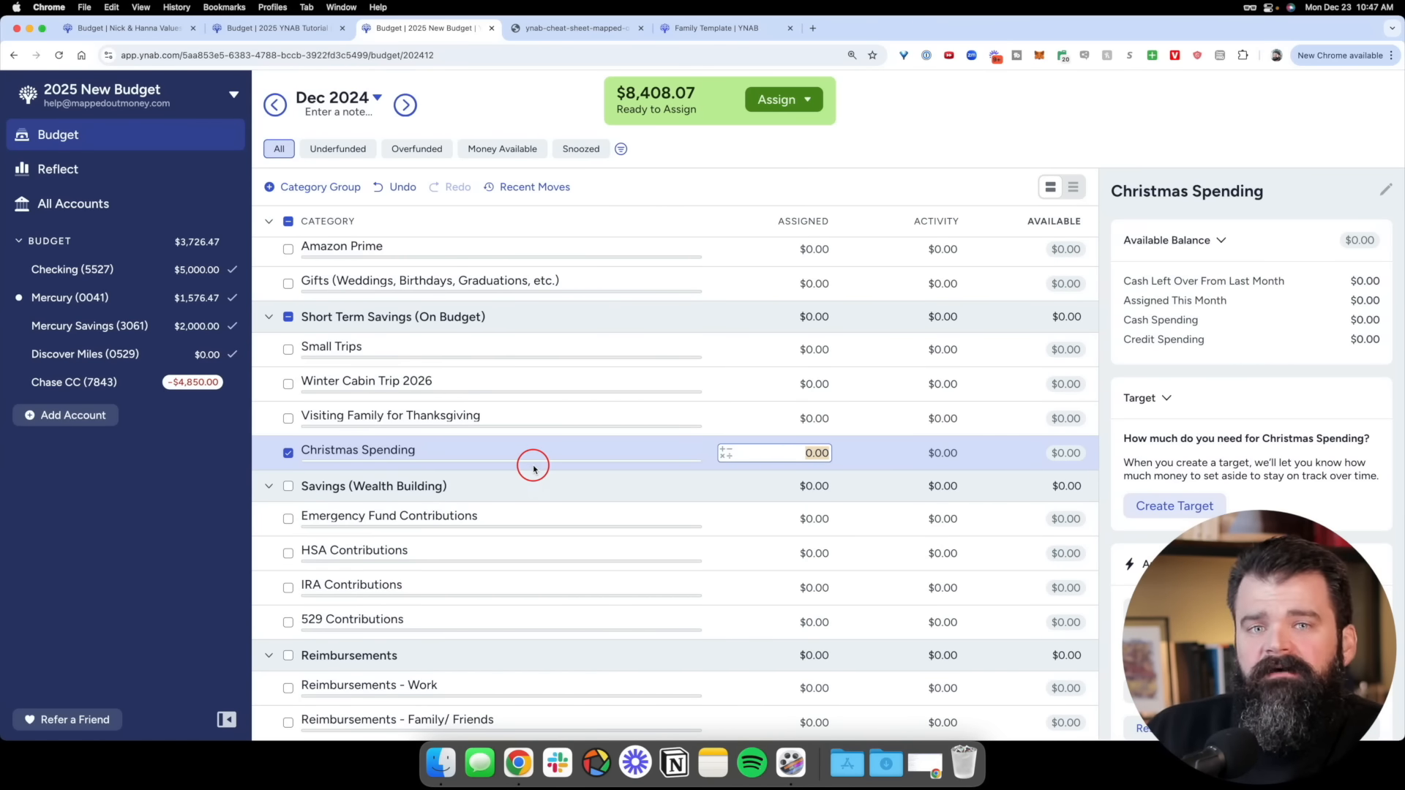
Look at the Emergency Fund Contributions category in the Savings (Wealth Building) group and clear the selection
click(533, 469)
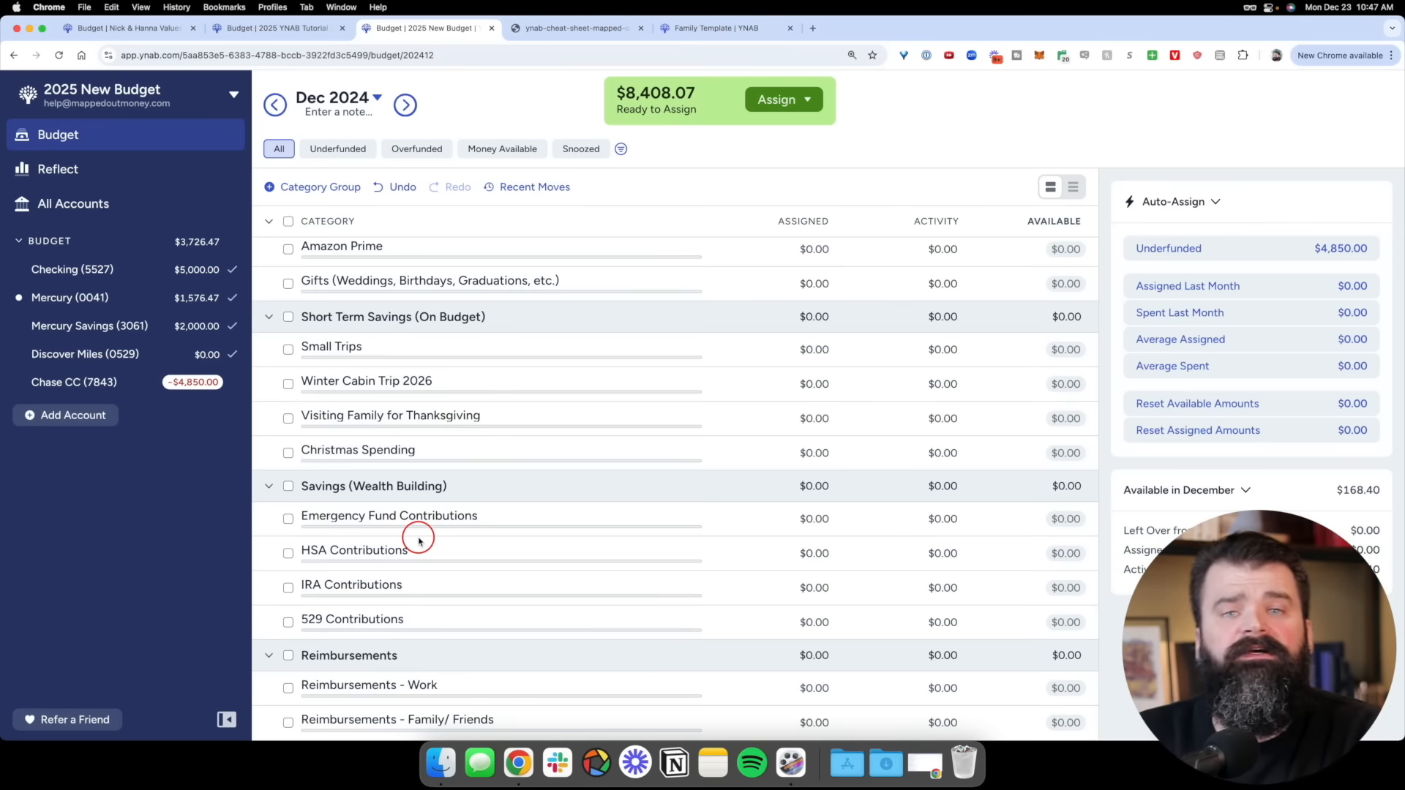
click(492, 523)
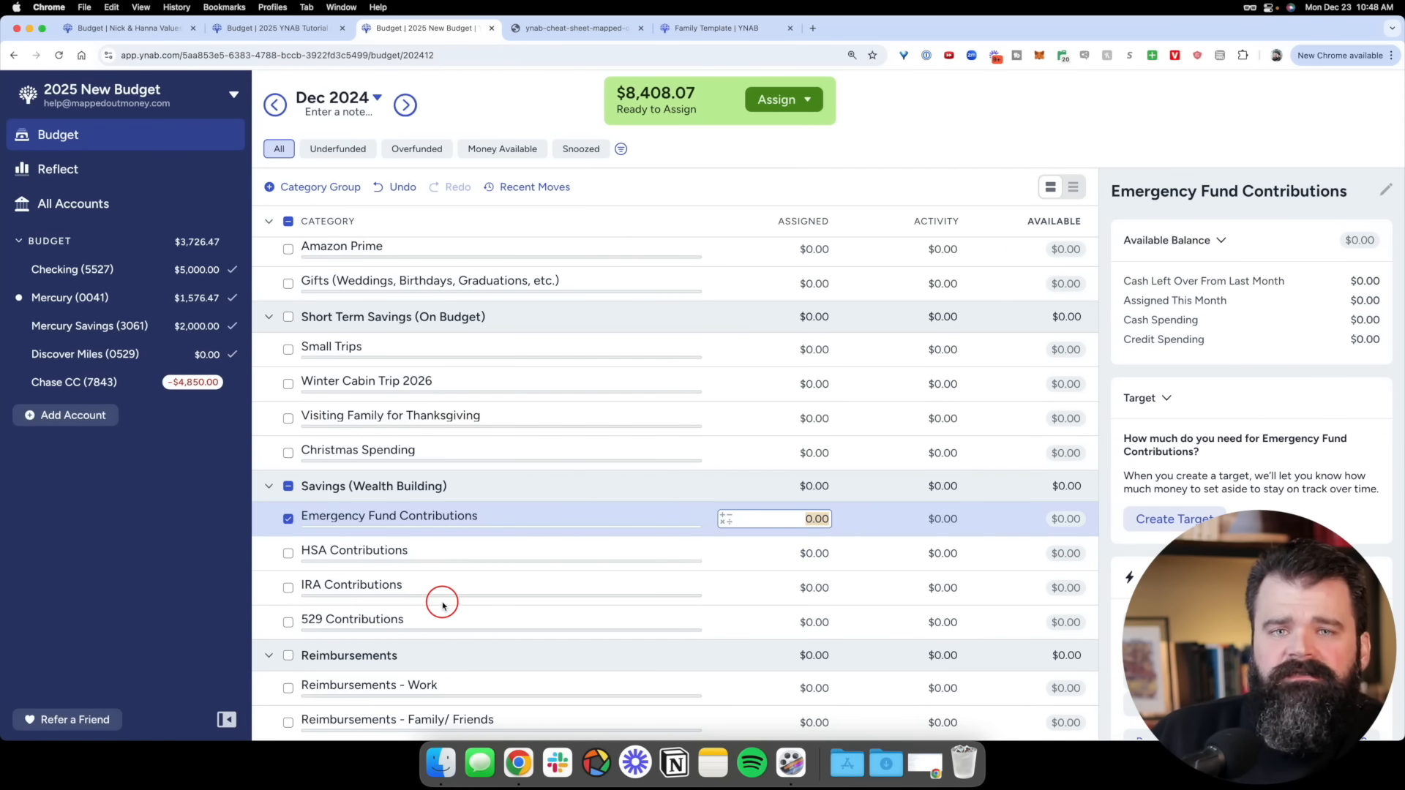
key(Escape)
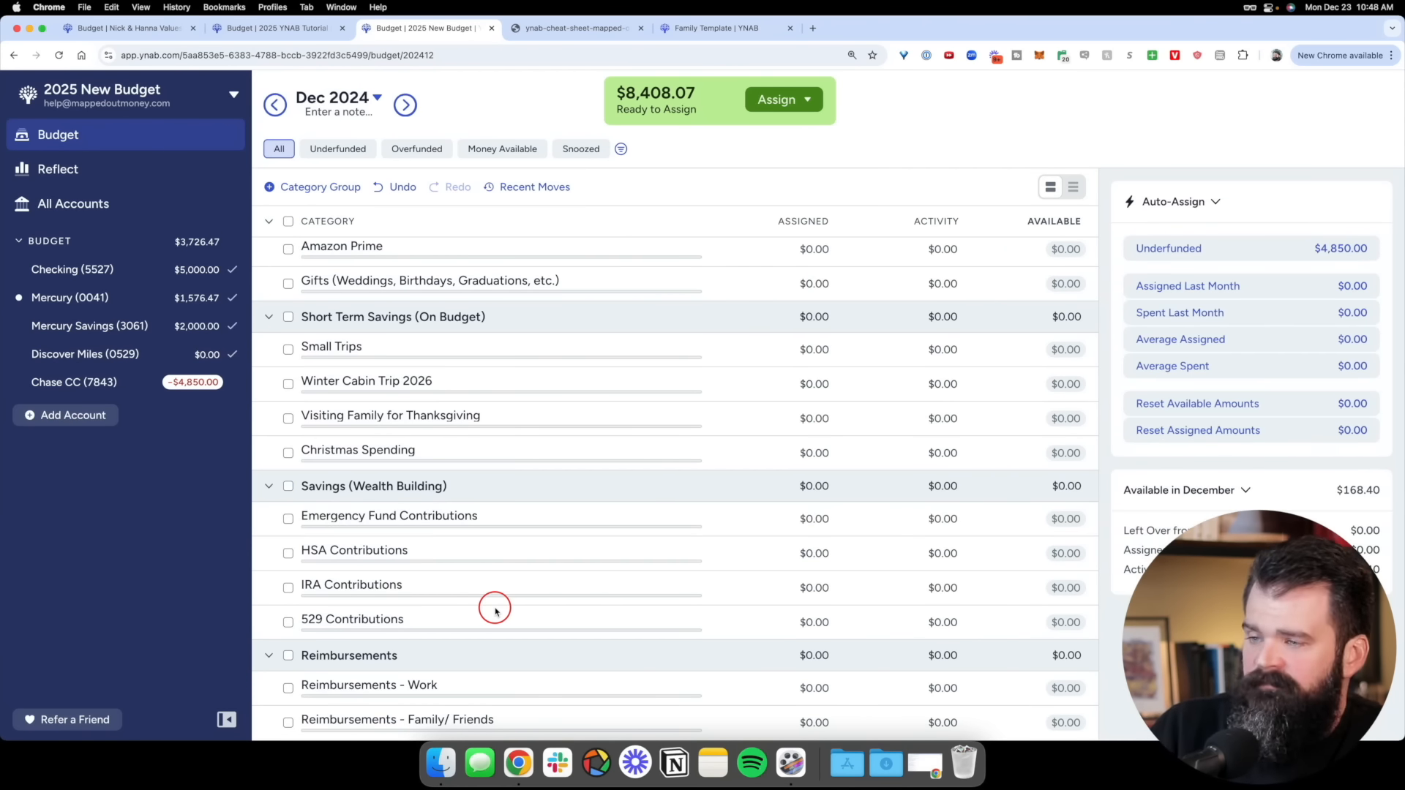
Collapse all category groups, expand only Reimbursements and examine its work and family/friends categories
key(c)
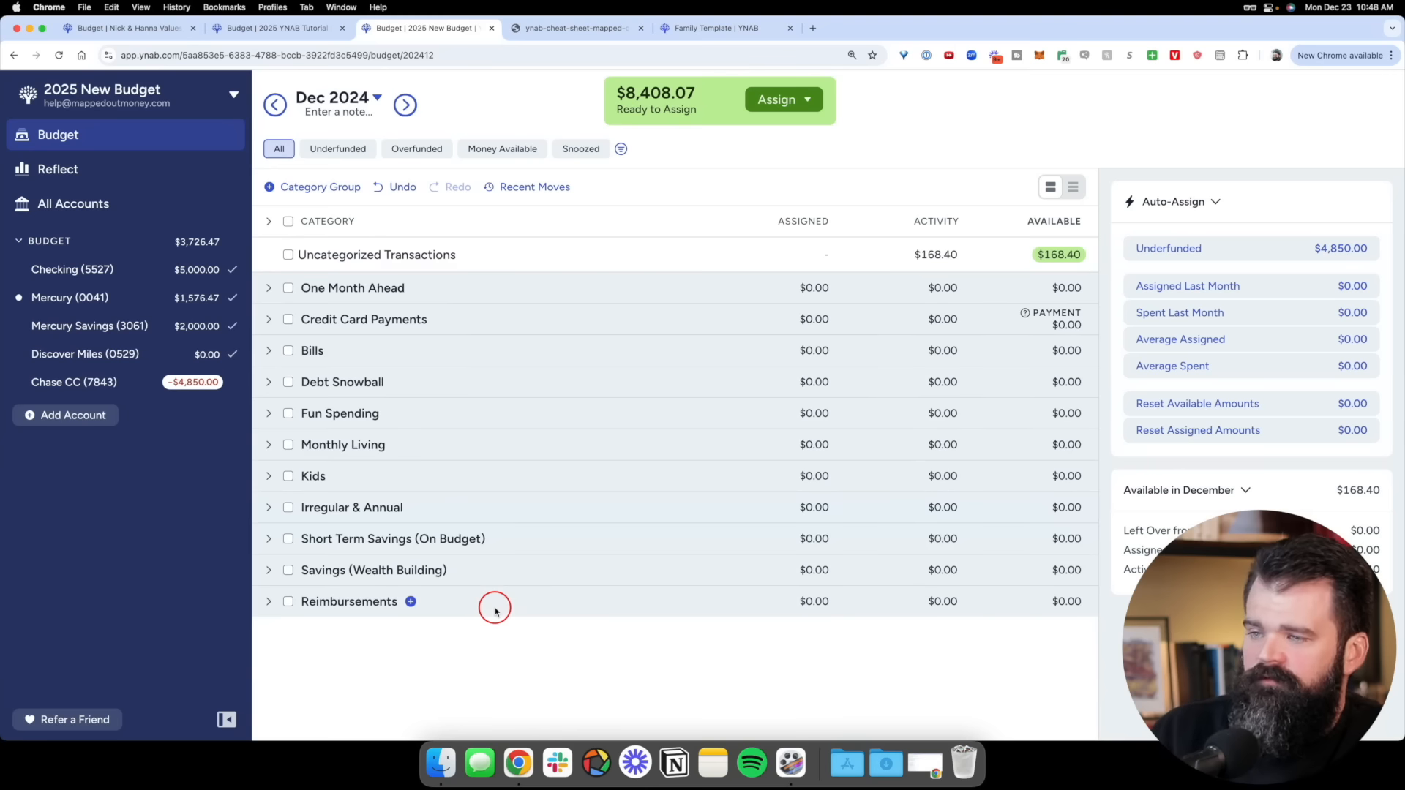
click(267, 606)
scroll(366, 649, up, 5)
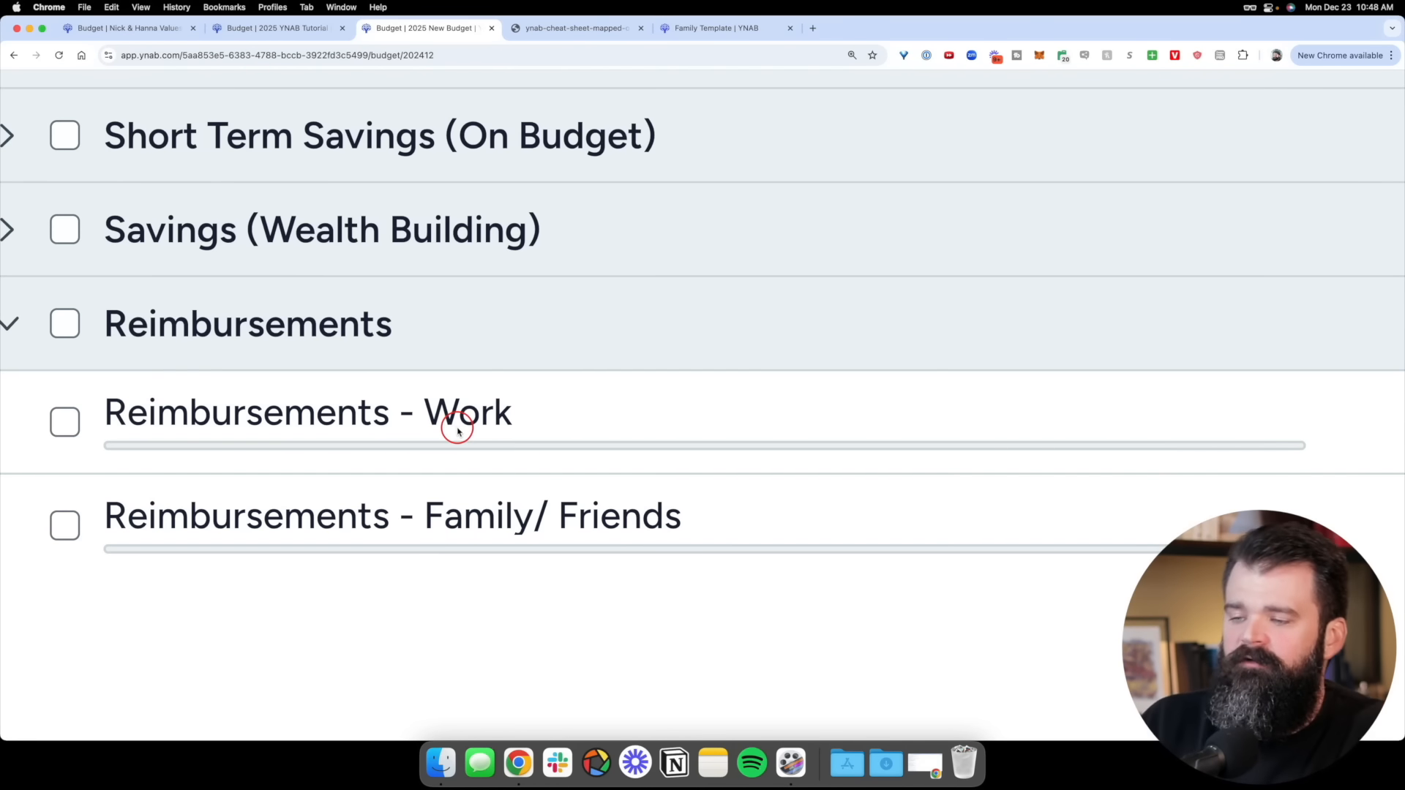
scroll(480, 507, left, 3)
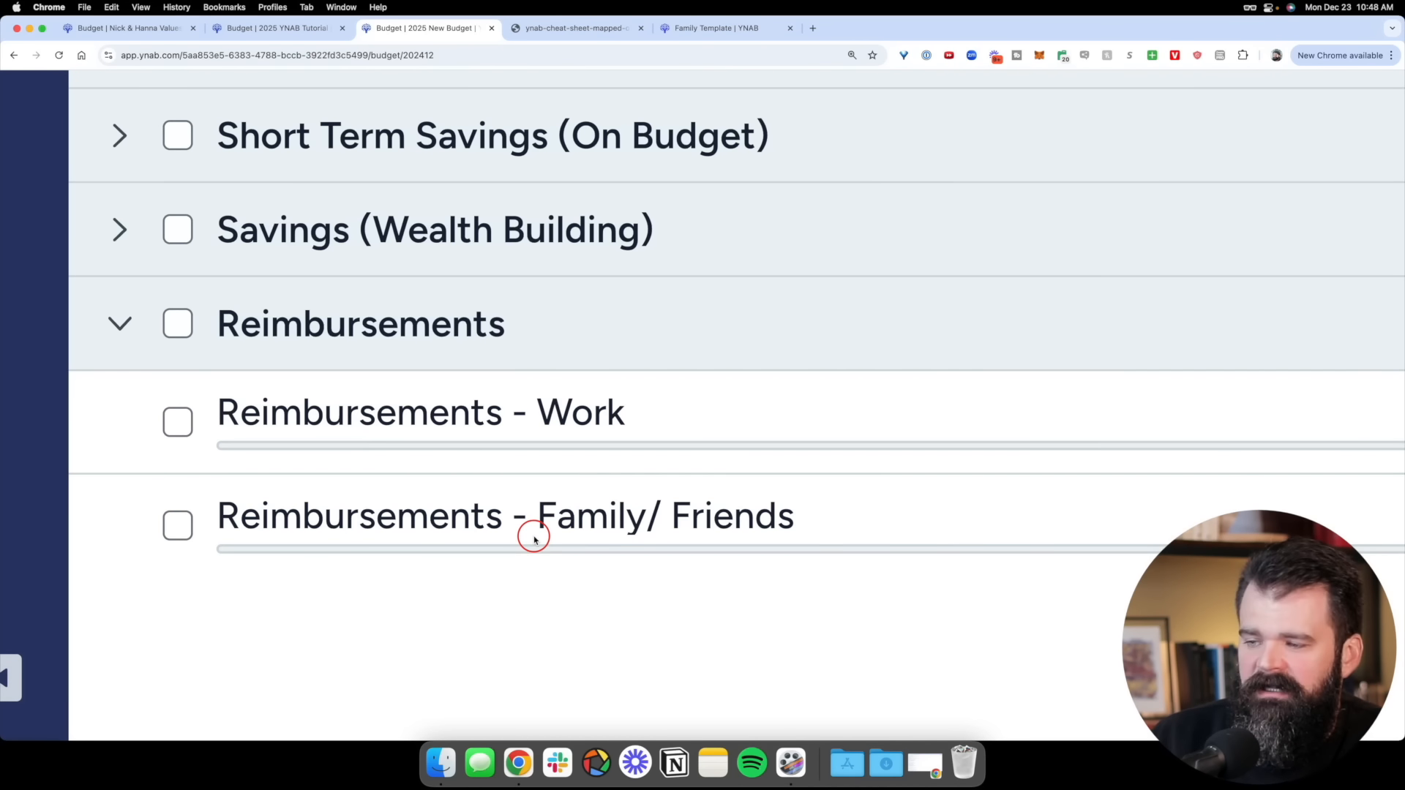
key(super+0)
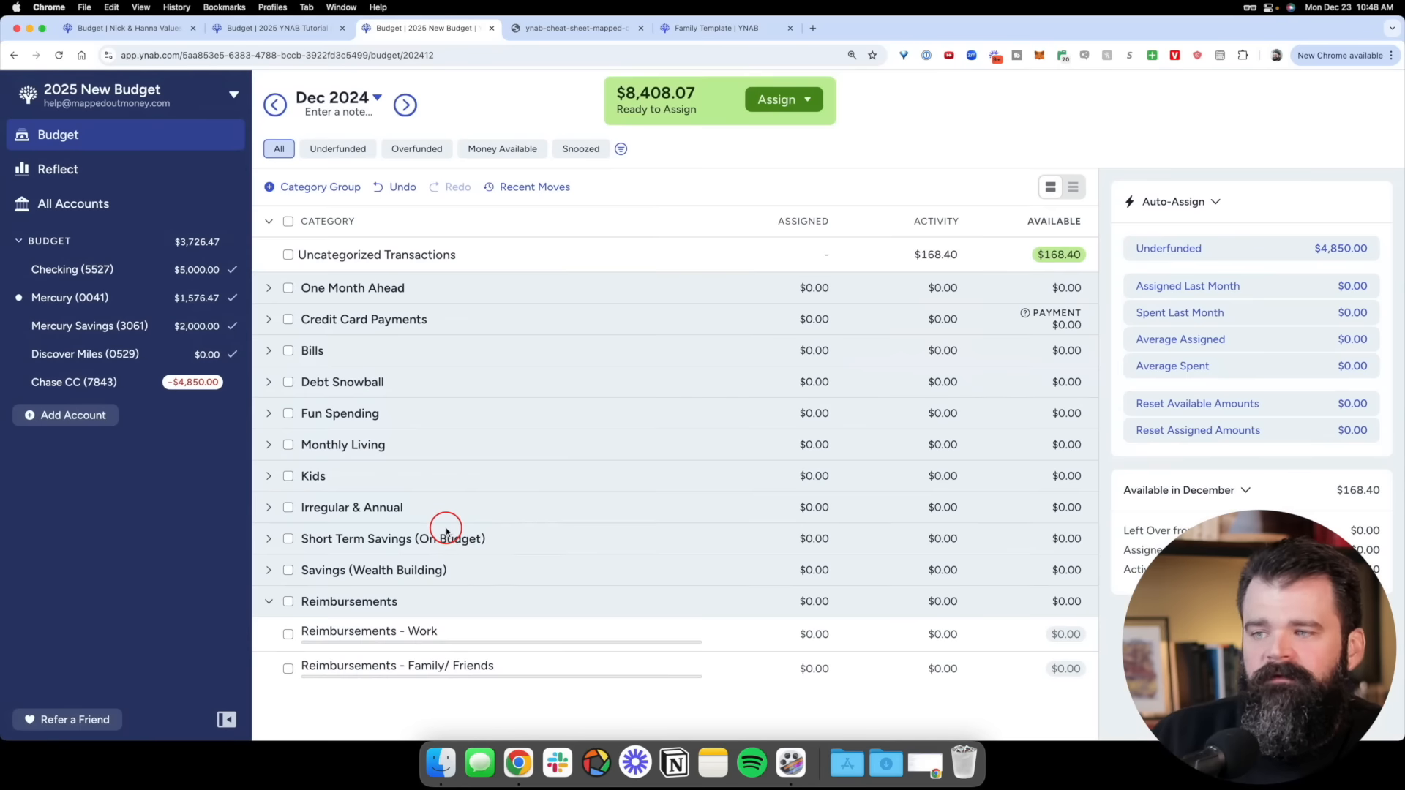
Expand the One Month Ahead group to view its category and return to the YNAB setup checklist PDF
click(268, 285)
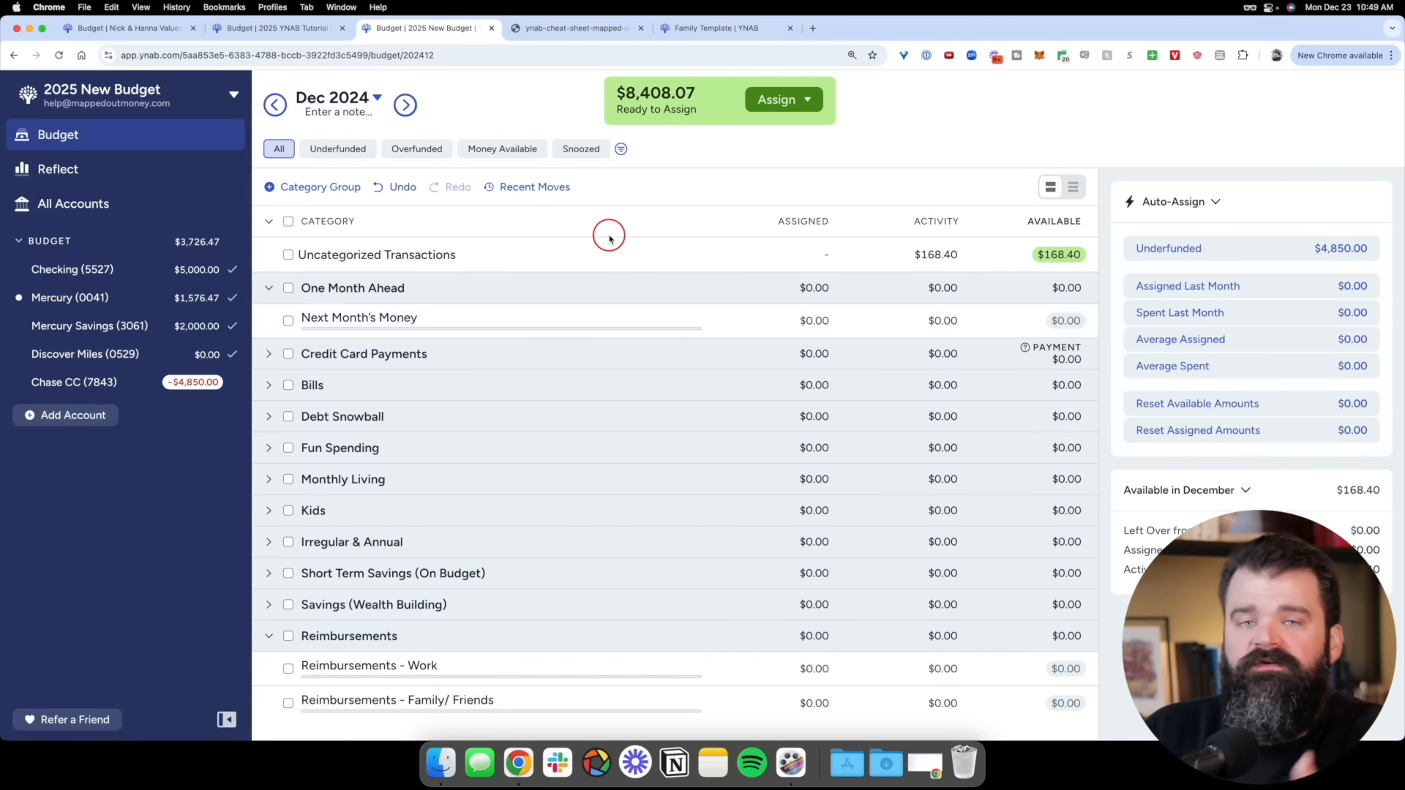
click(595, 28)
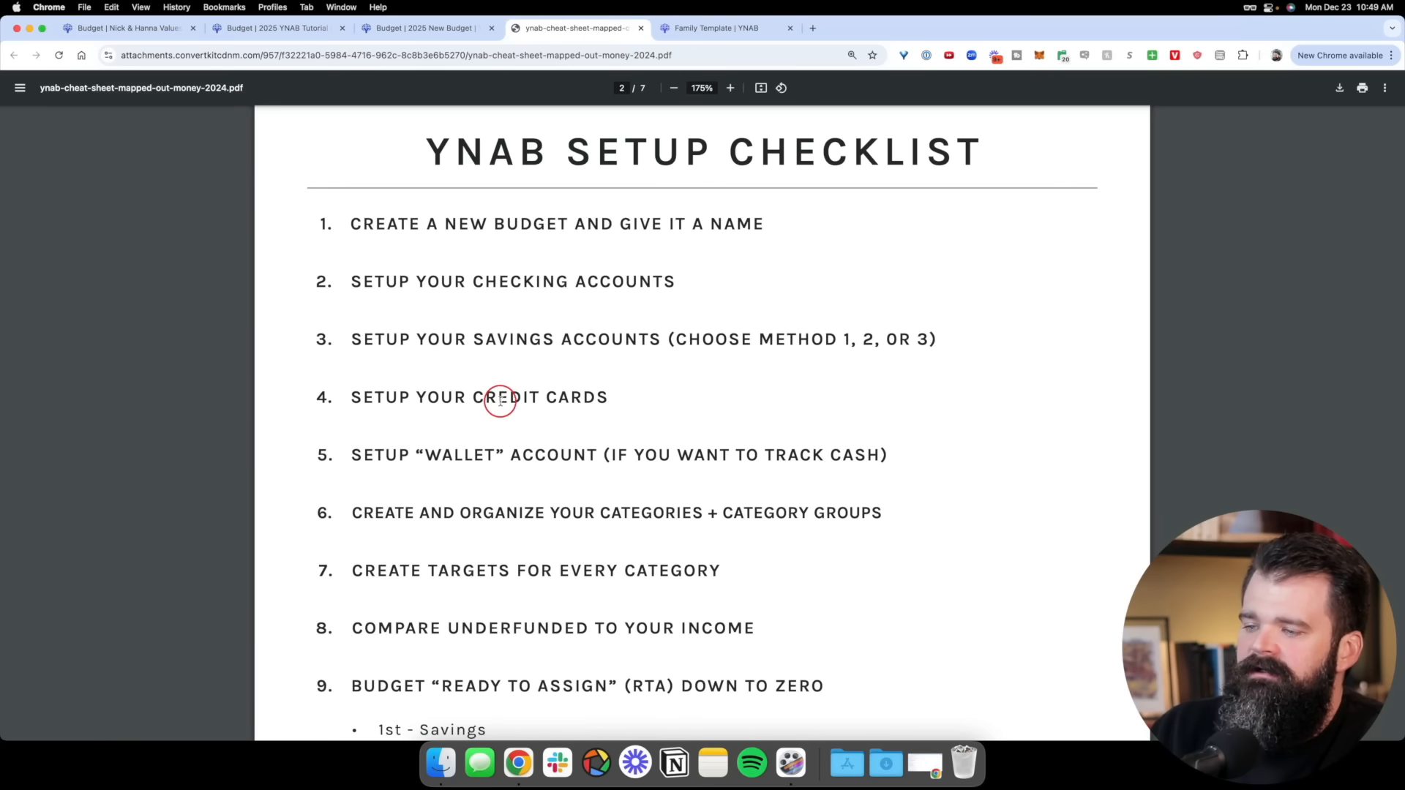
Read the remaining items of the setup checklist down to the daily routine and return to the 2025 New Budget
scroll(495, 412, down, 2)
scroll(495, 412, down, 1)
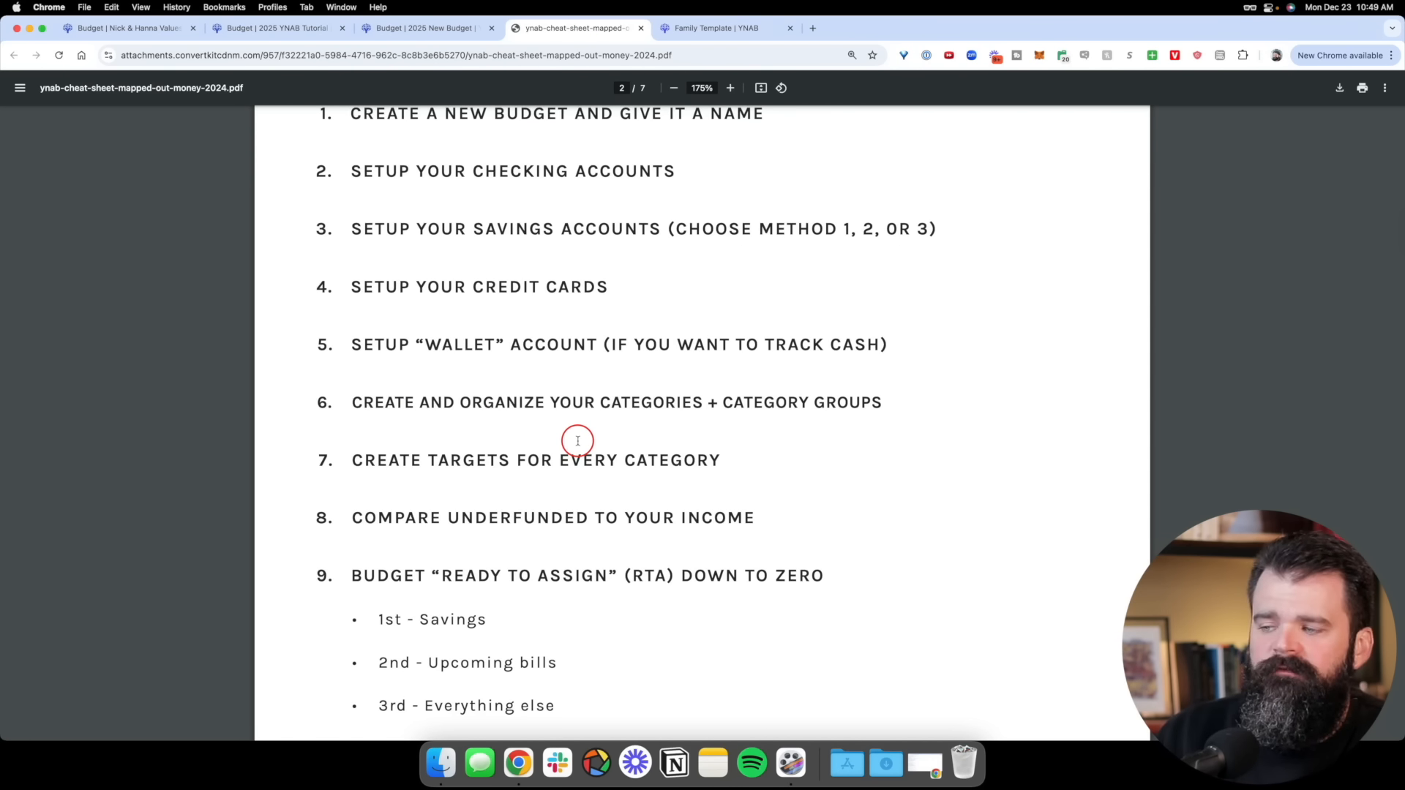
scroll(578, 440, down, 2)
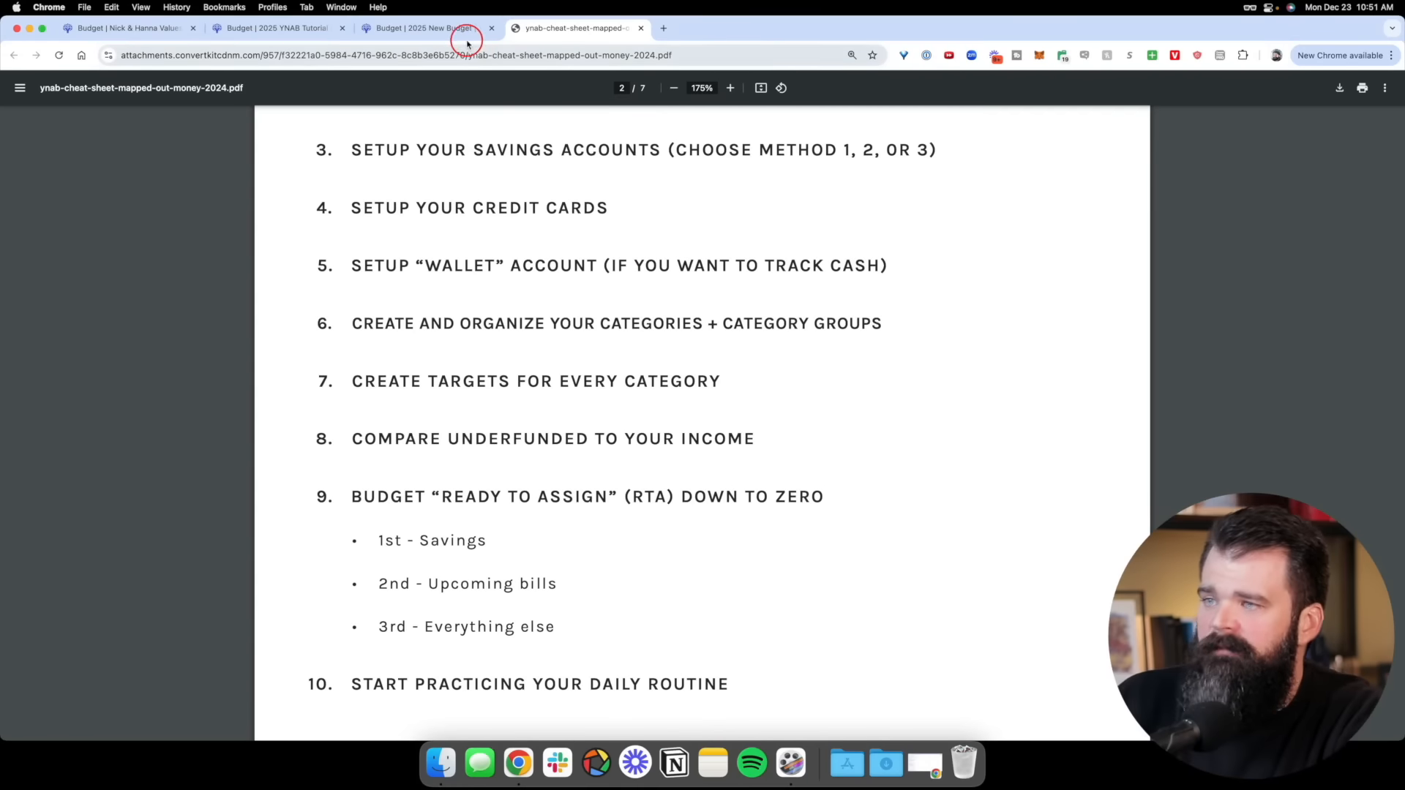
click(463, 29)
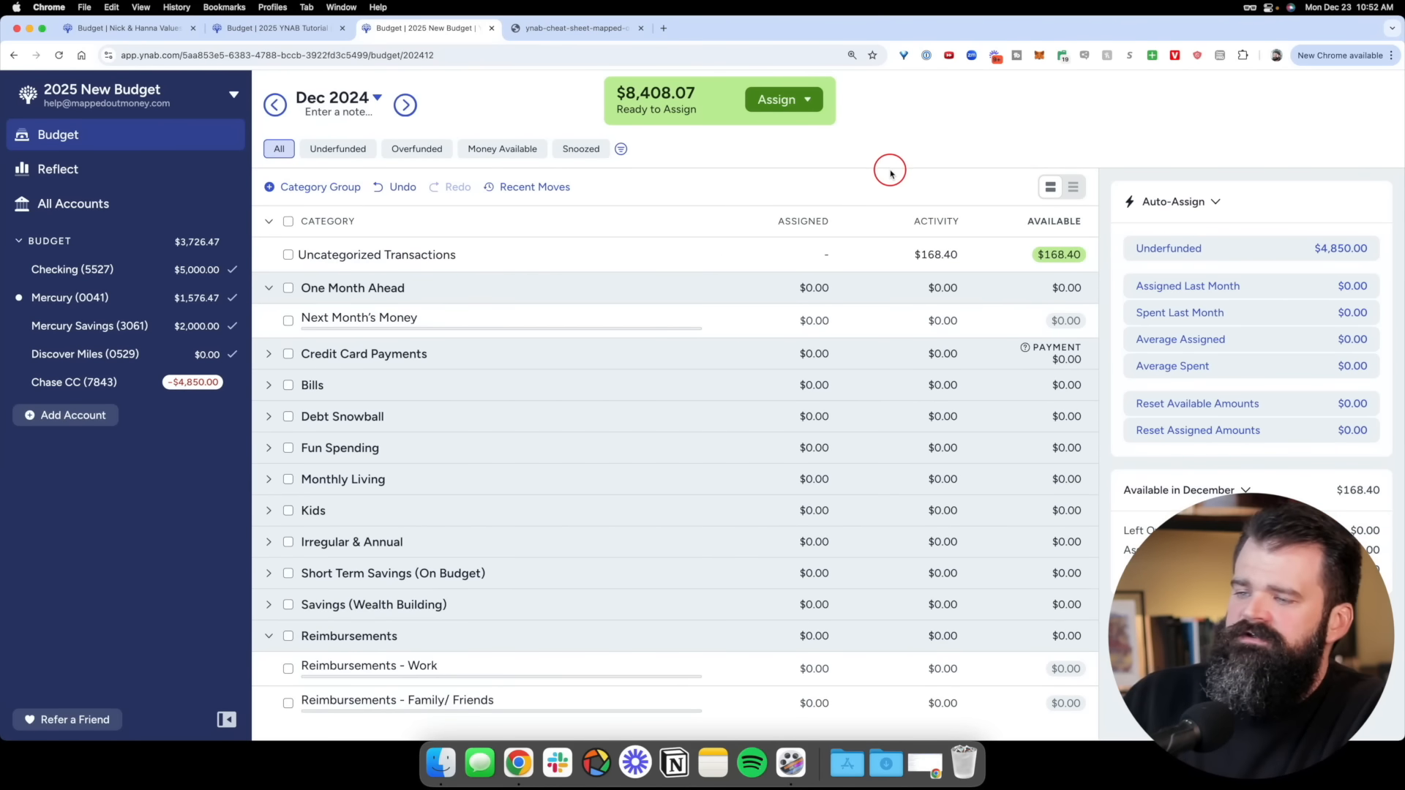
Expand the Bills group, select Spotify, Mortgage Payment and Pet Insurance as examples, and clear the selection
click(268, 390)
scroll(371, 355, down, 3)
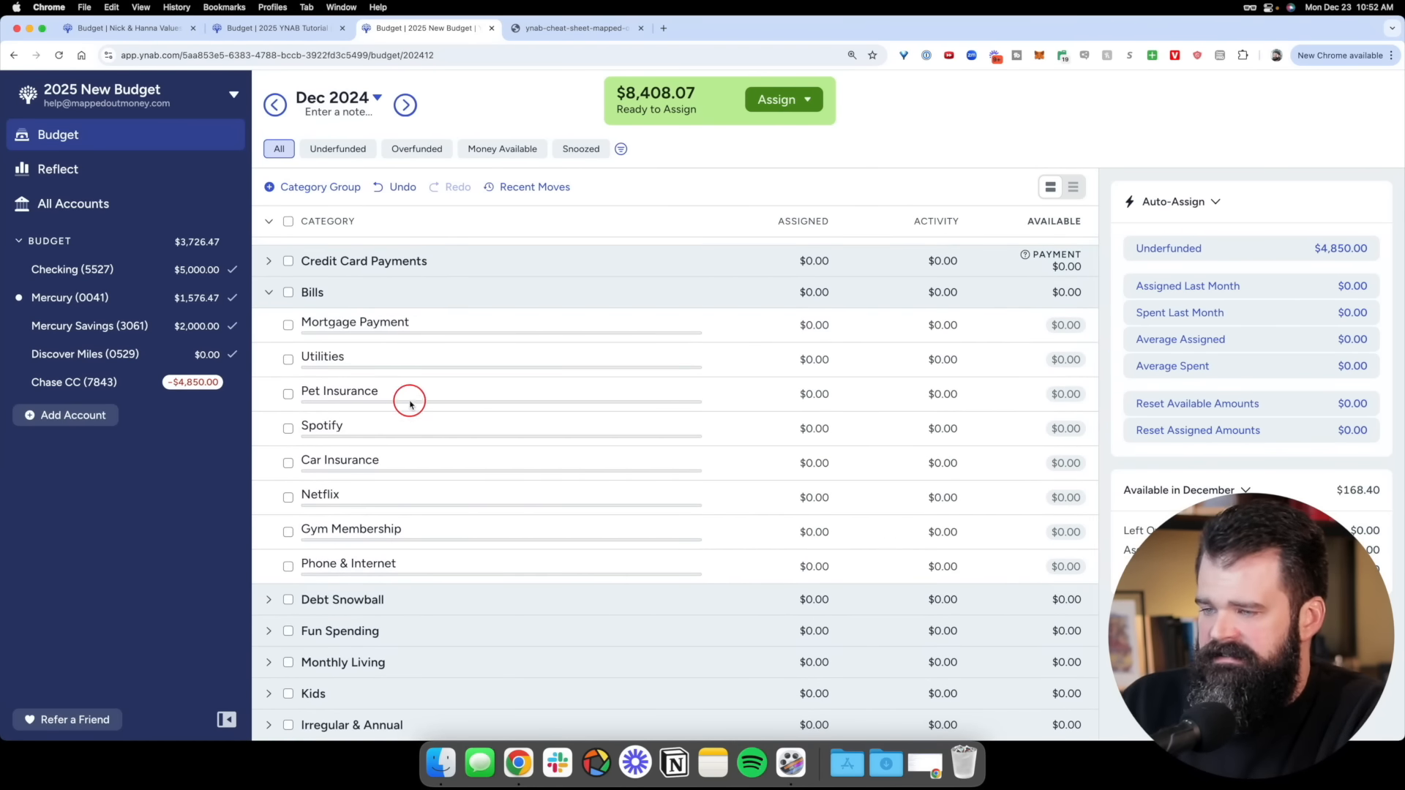
click(410, 422)
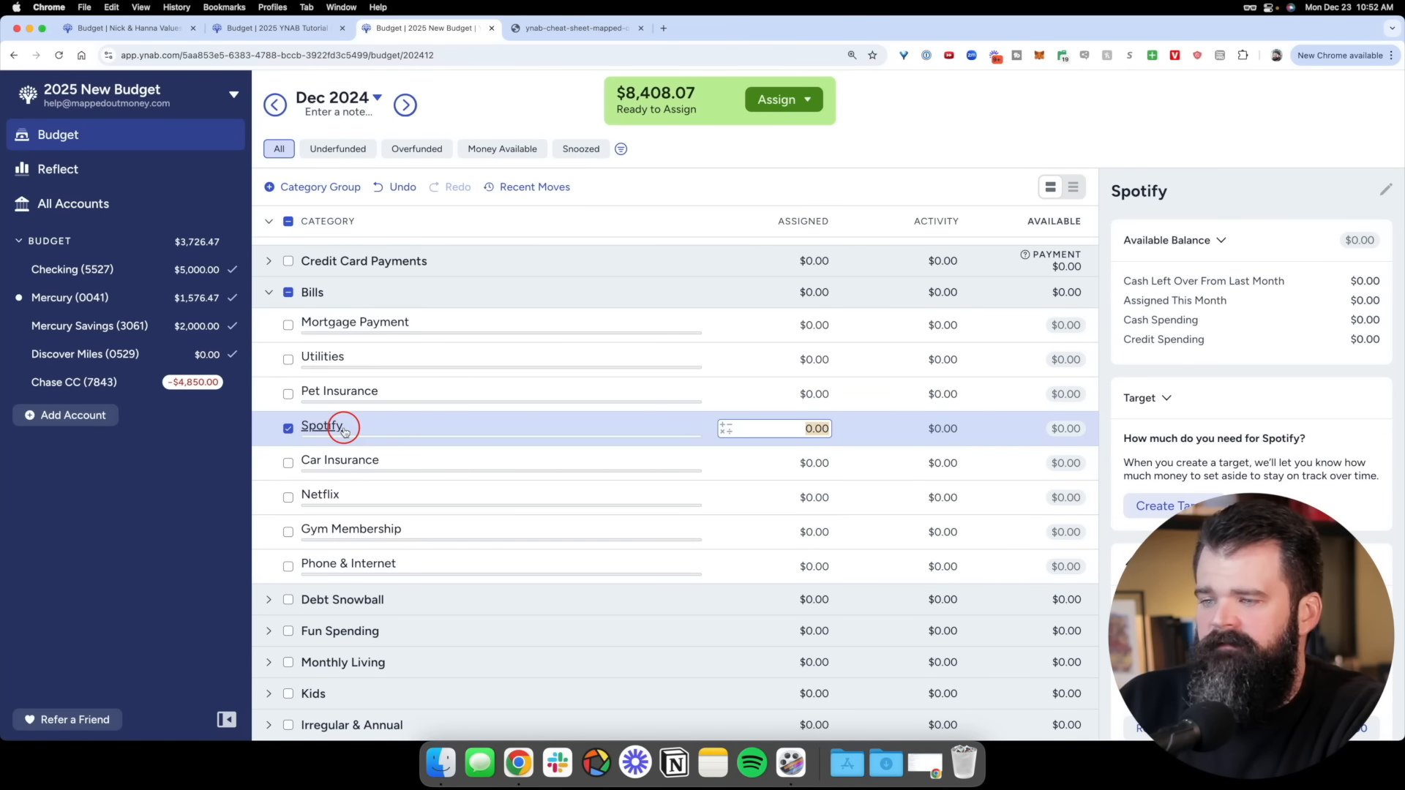
click(288, 324)
click(289, 399)
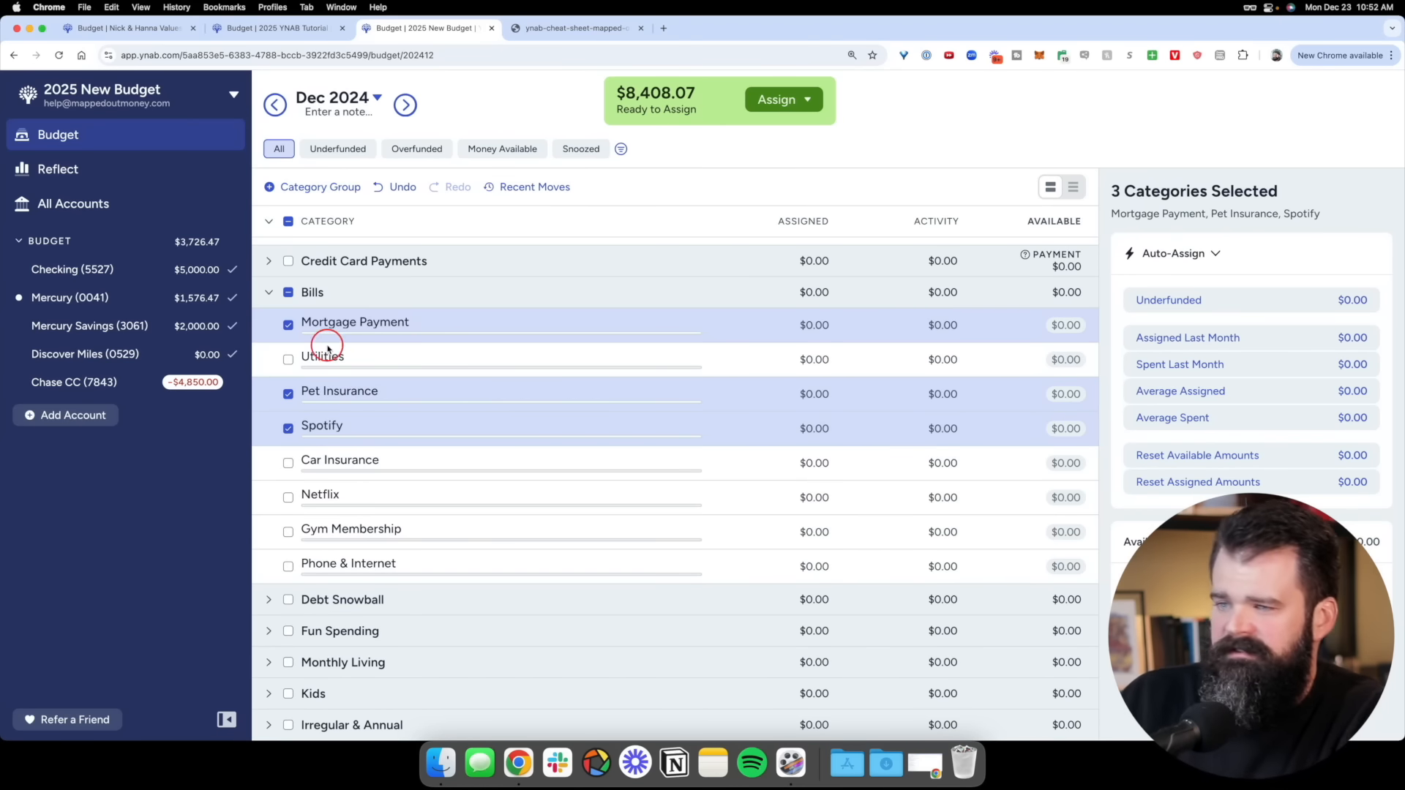
click(287, 292)
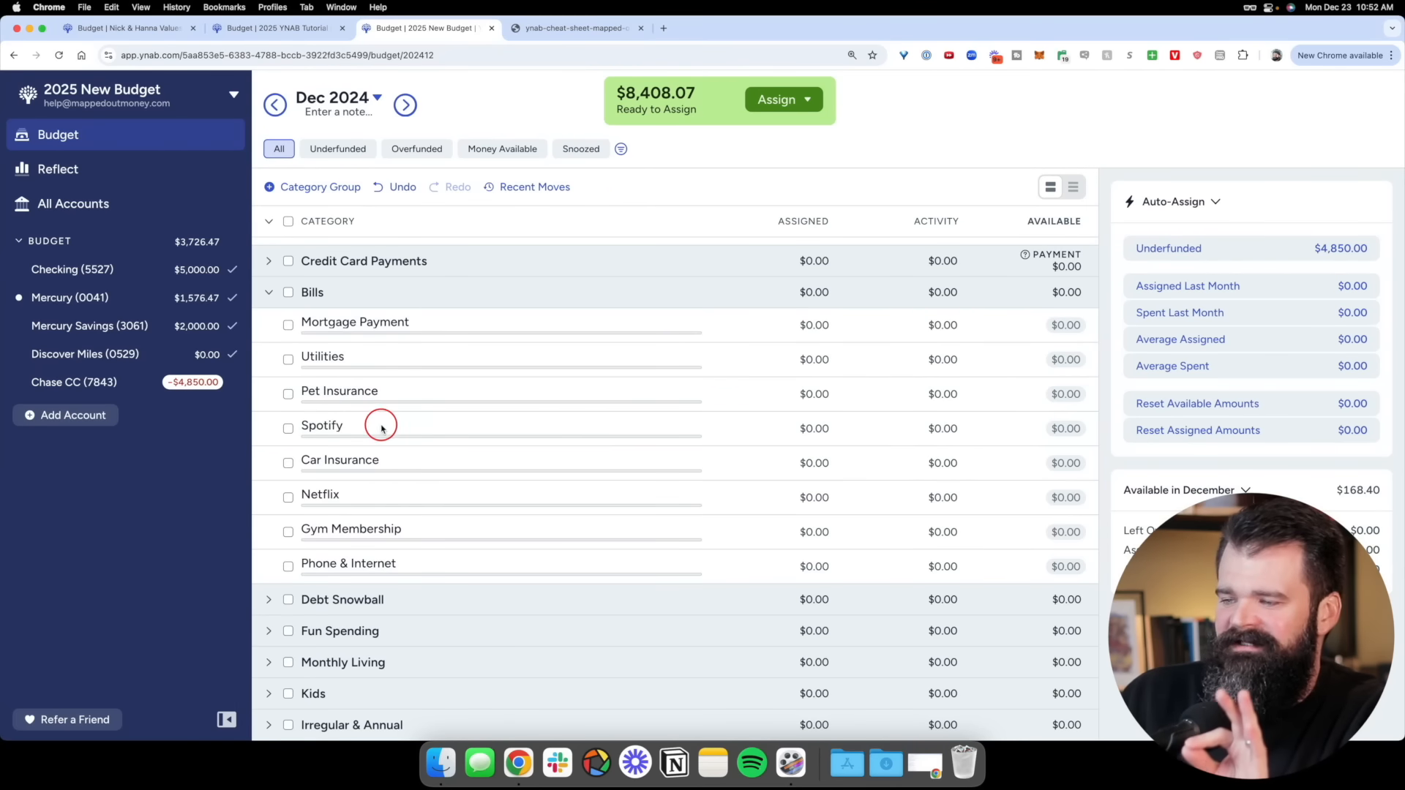
Select the Spotify category and examine its target section
click(537, 427)
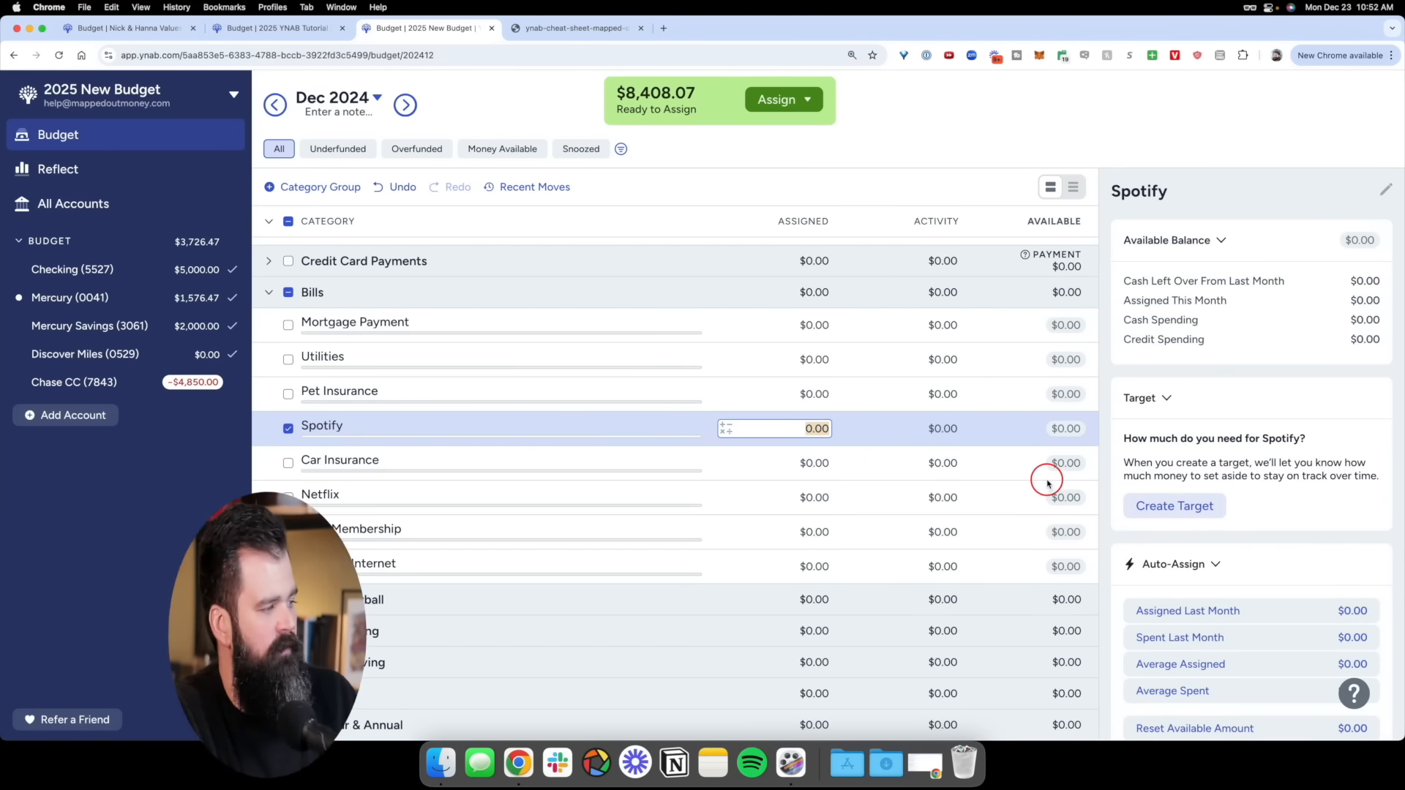
scroll(1198, 510, up, 5)
scroll(1221, 454, up, 1)
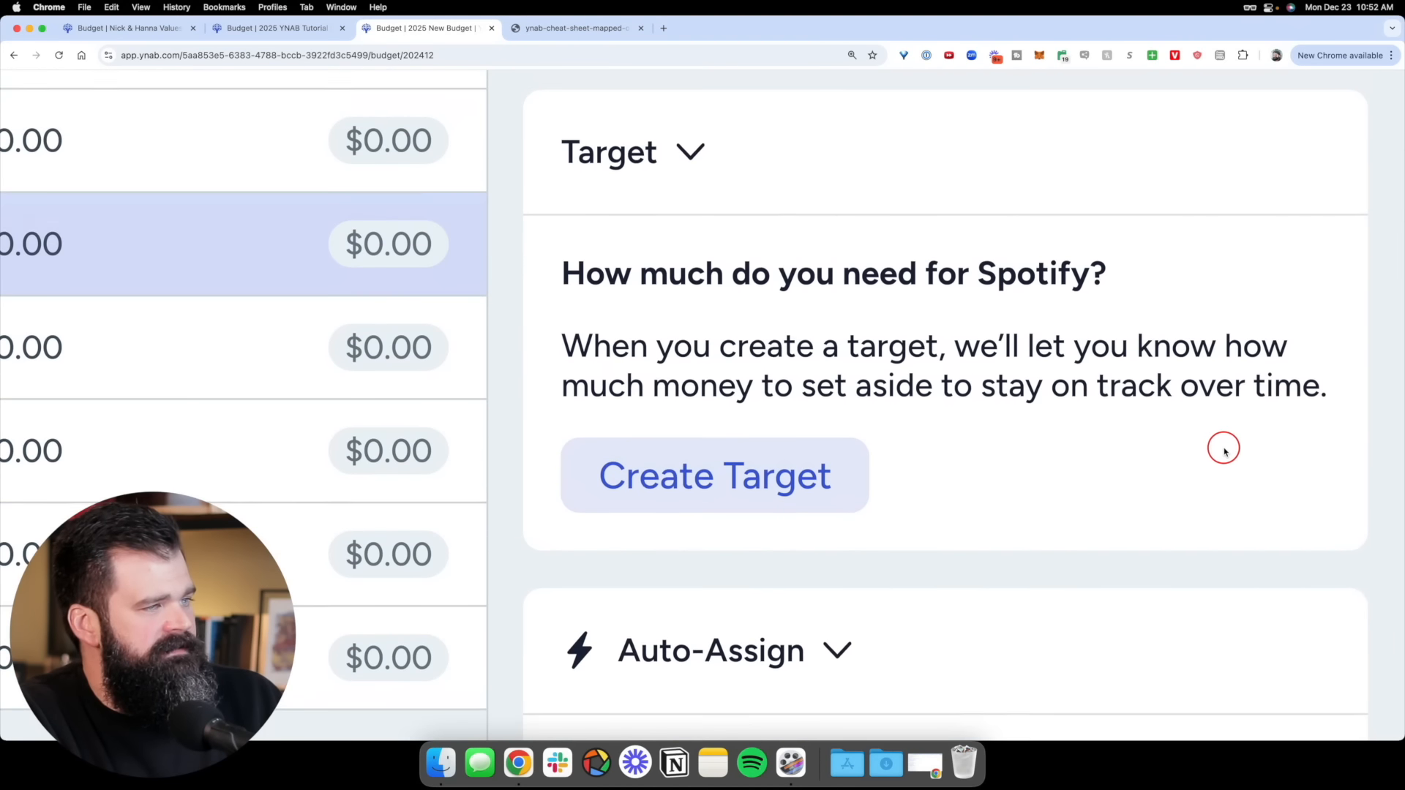
click(698, 157)
click(698, 157)
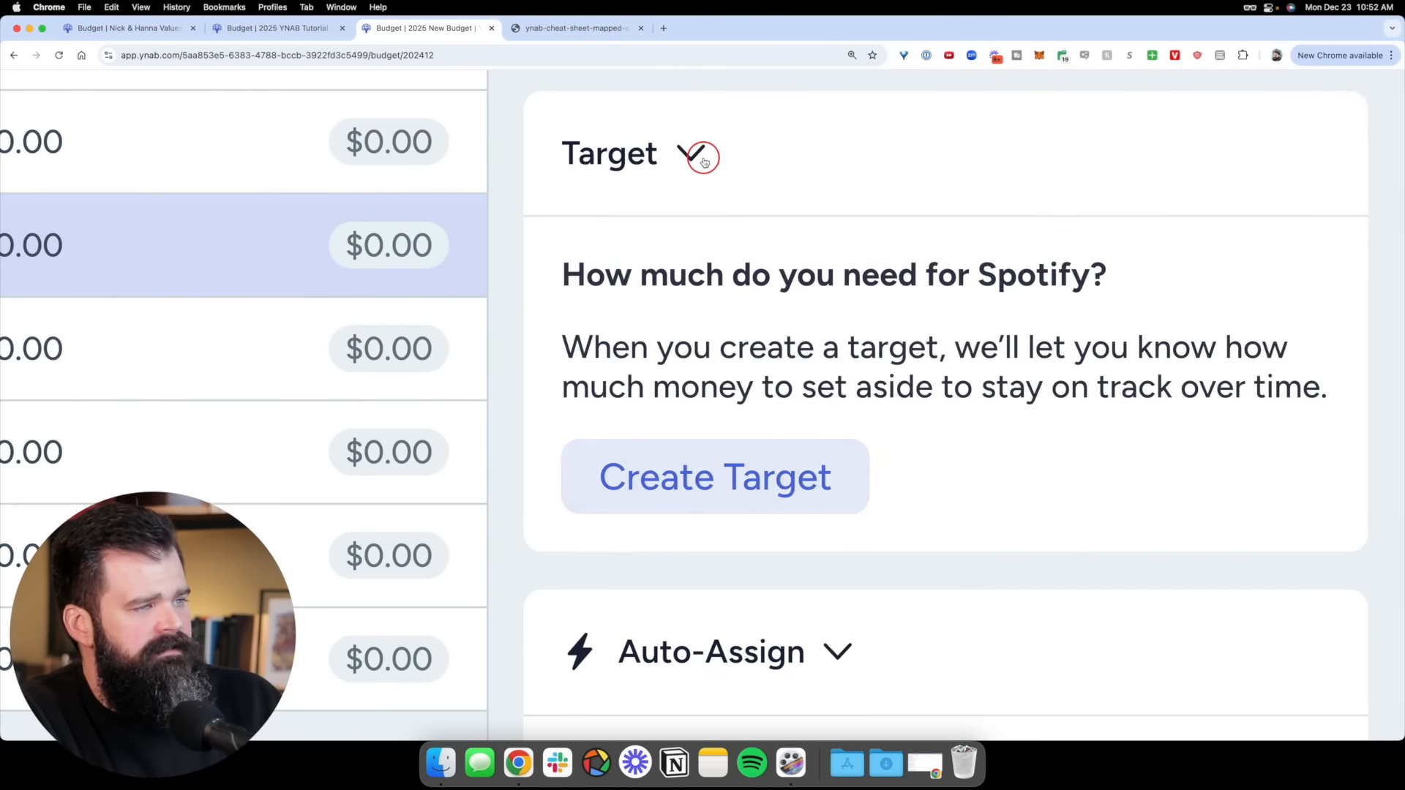
scroll(733, 447, down, 5)
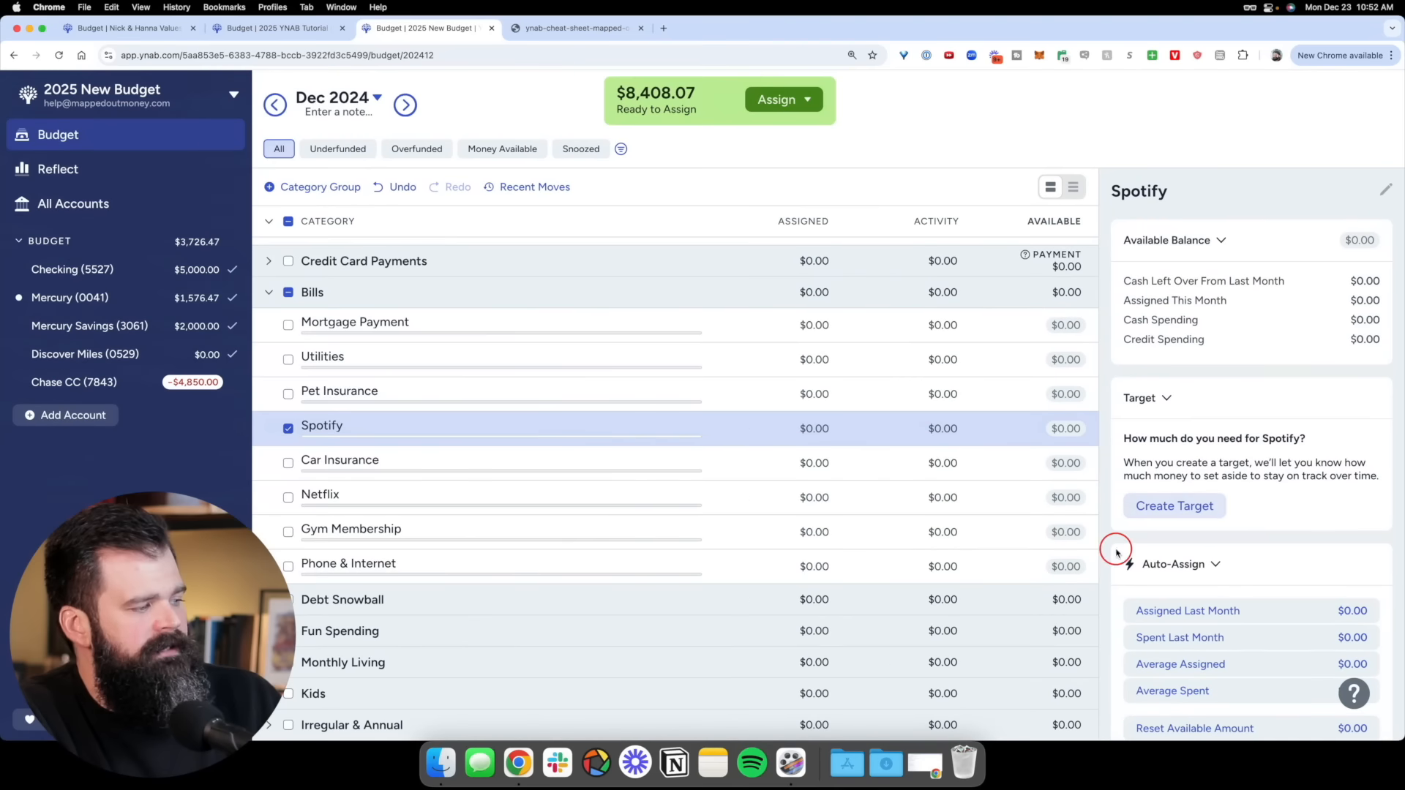
Start a monthly target for the Spotify category with a needed amount of $16.99
click(1201, 510)
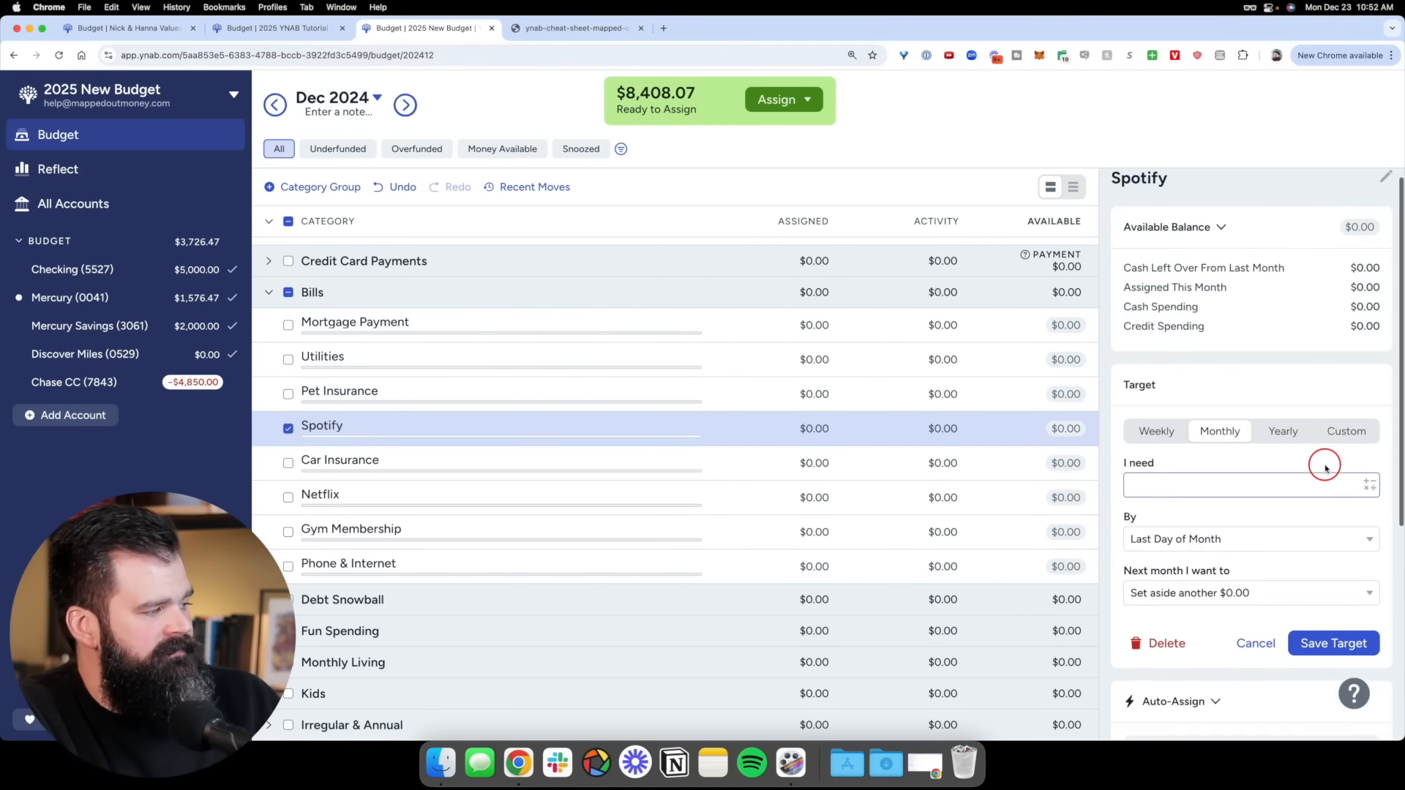
scroll(1320, 461, down, 2)
scroll(1385, 382, up, 5)
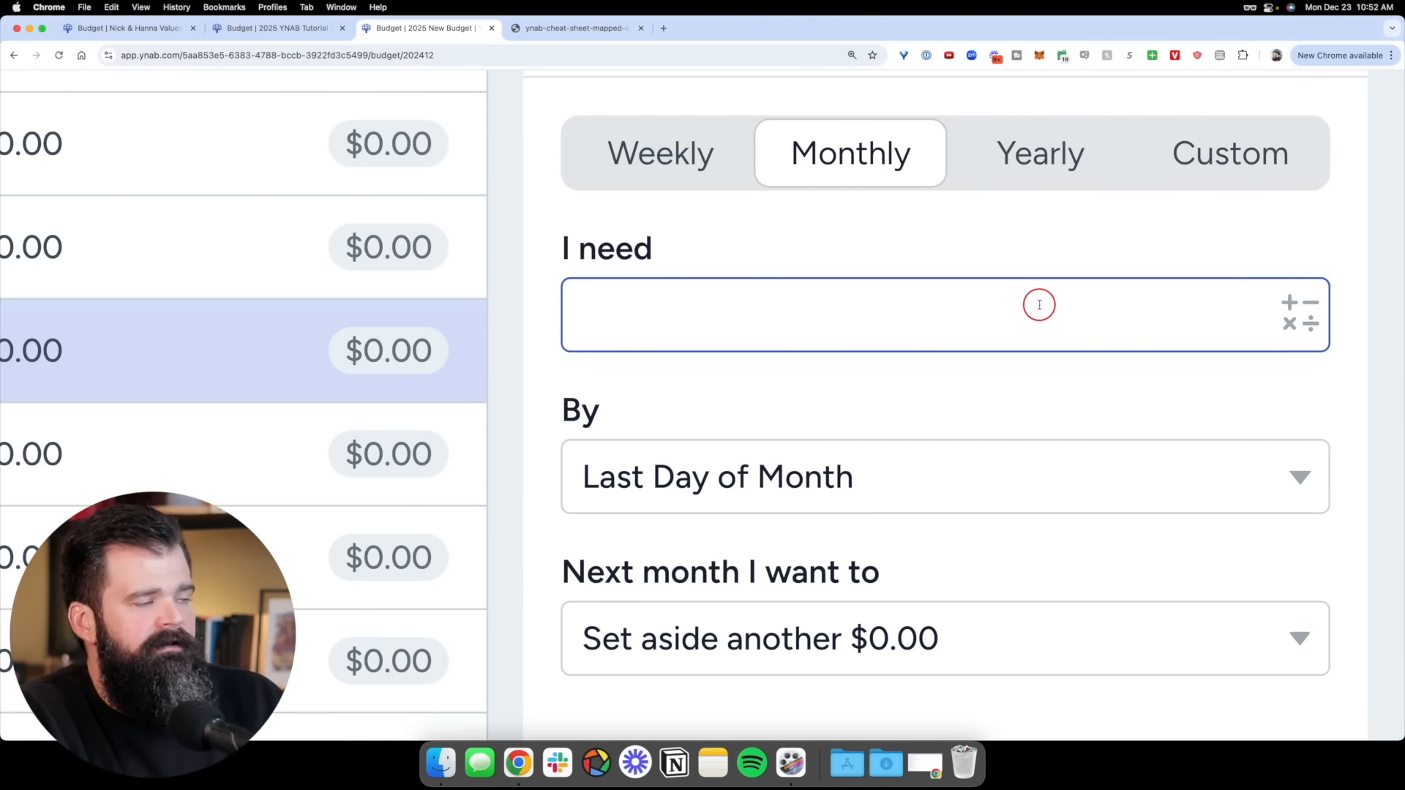
scroll(872, 241, up, 1)
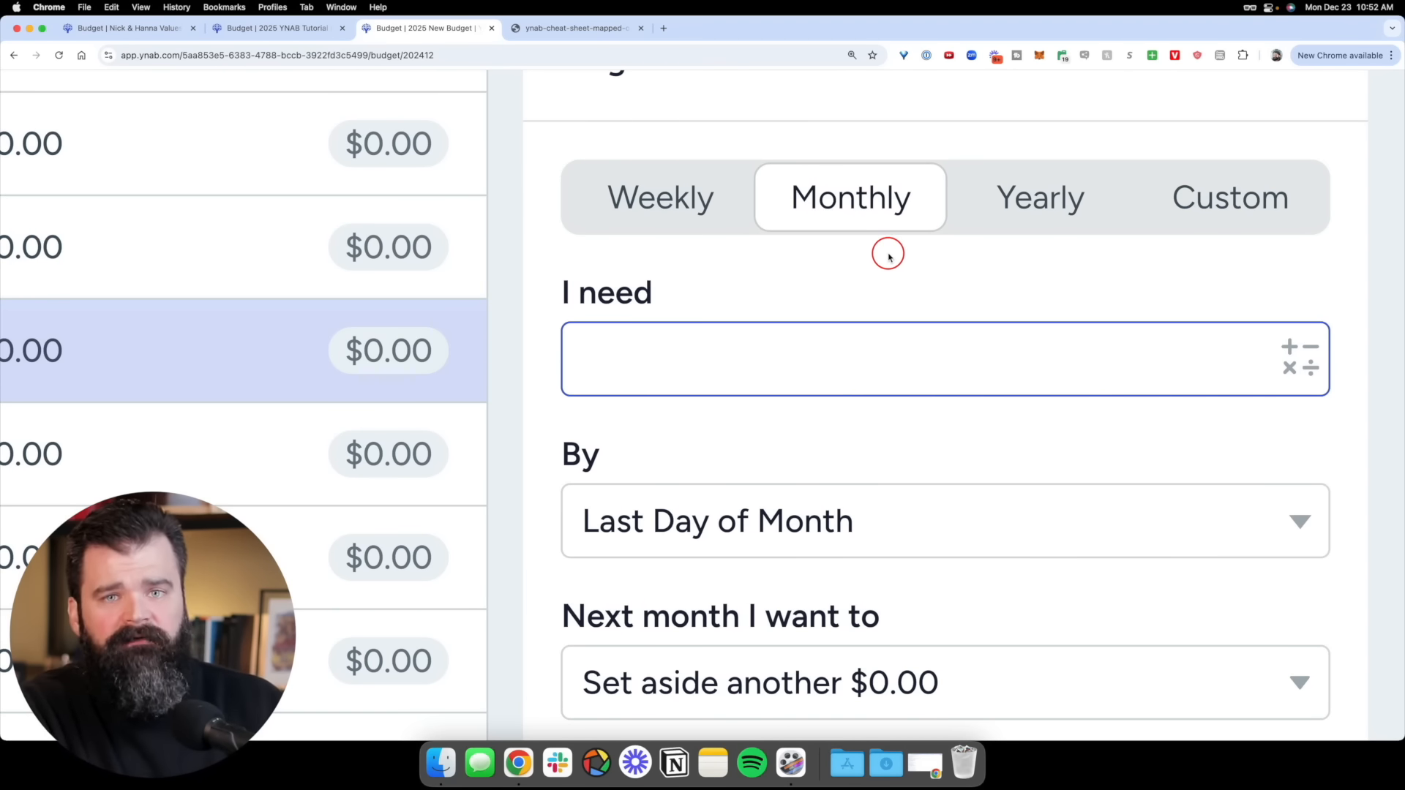
click(856, 209)
click(787, 364)
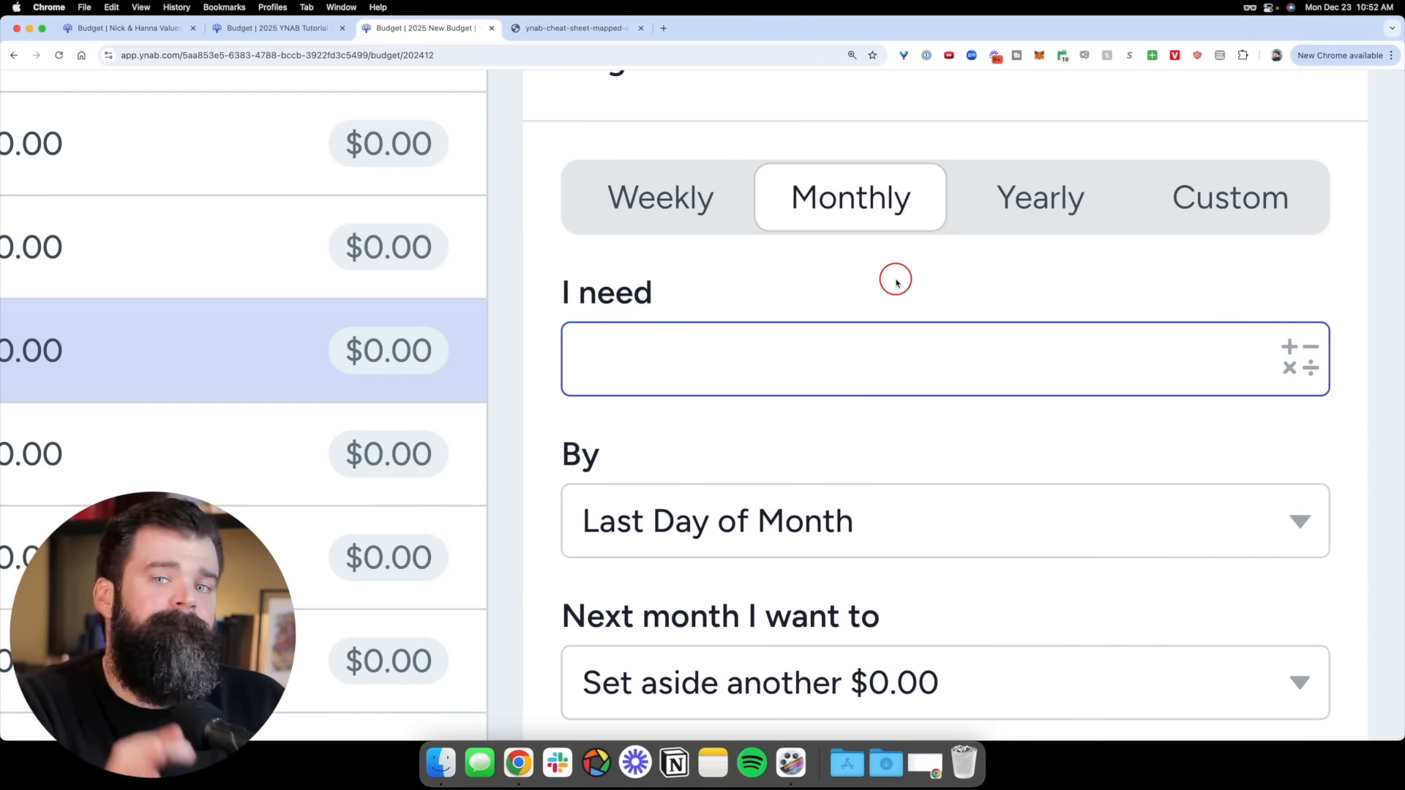
text(16.99)
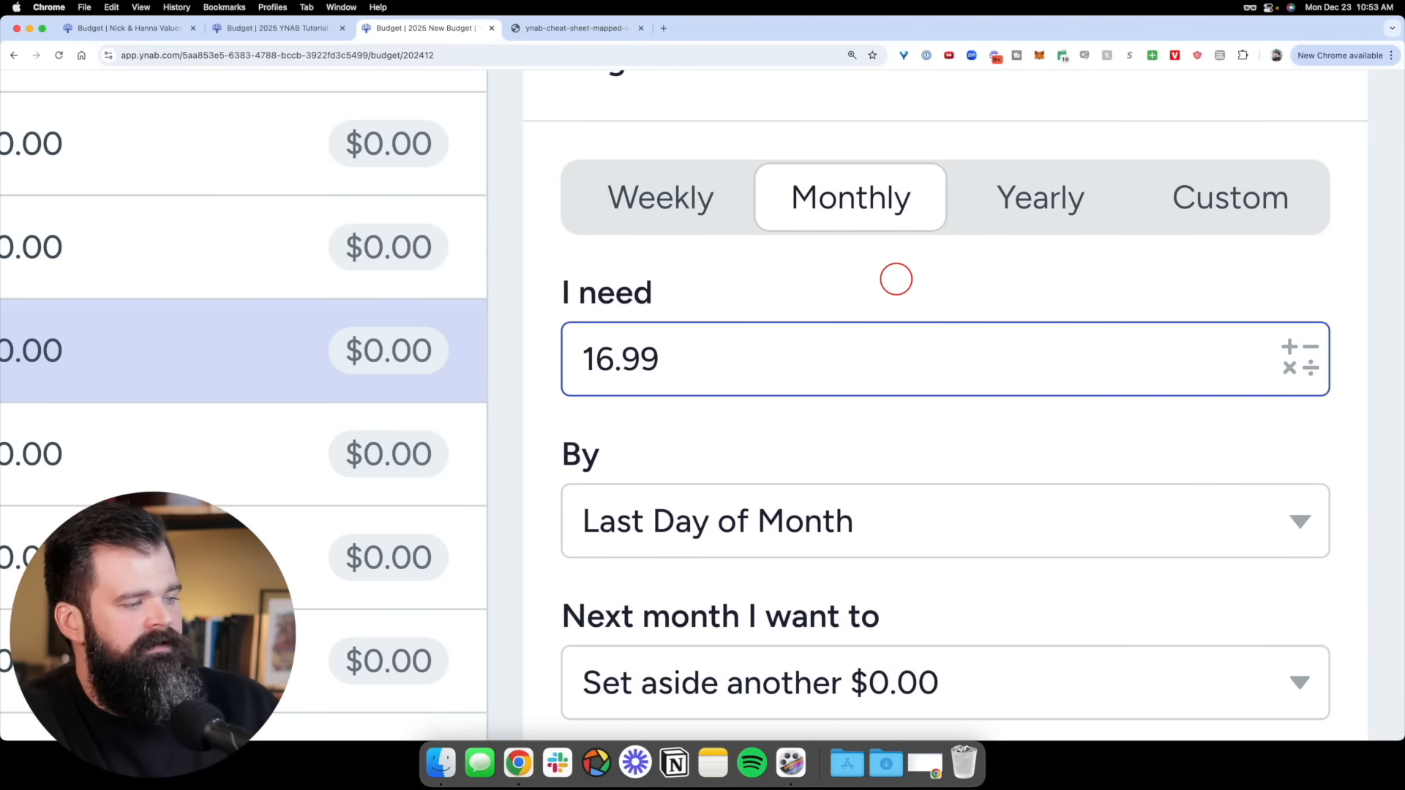
Set the Spotify target's due date to the 19th of the month and save the target
scroll(895, 278, down, 3)
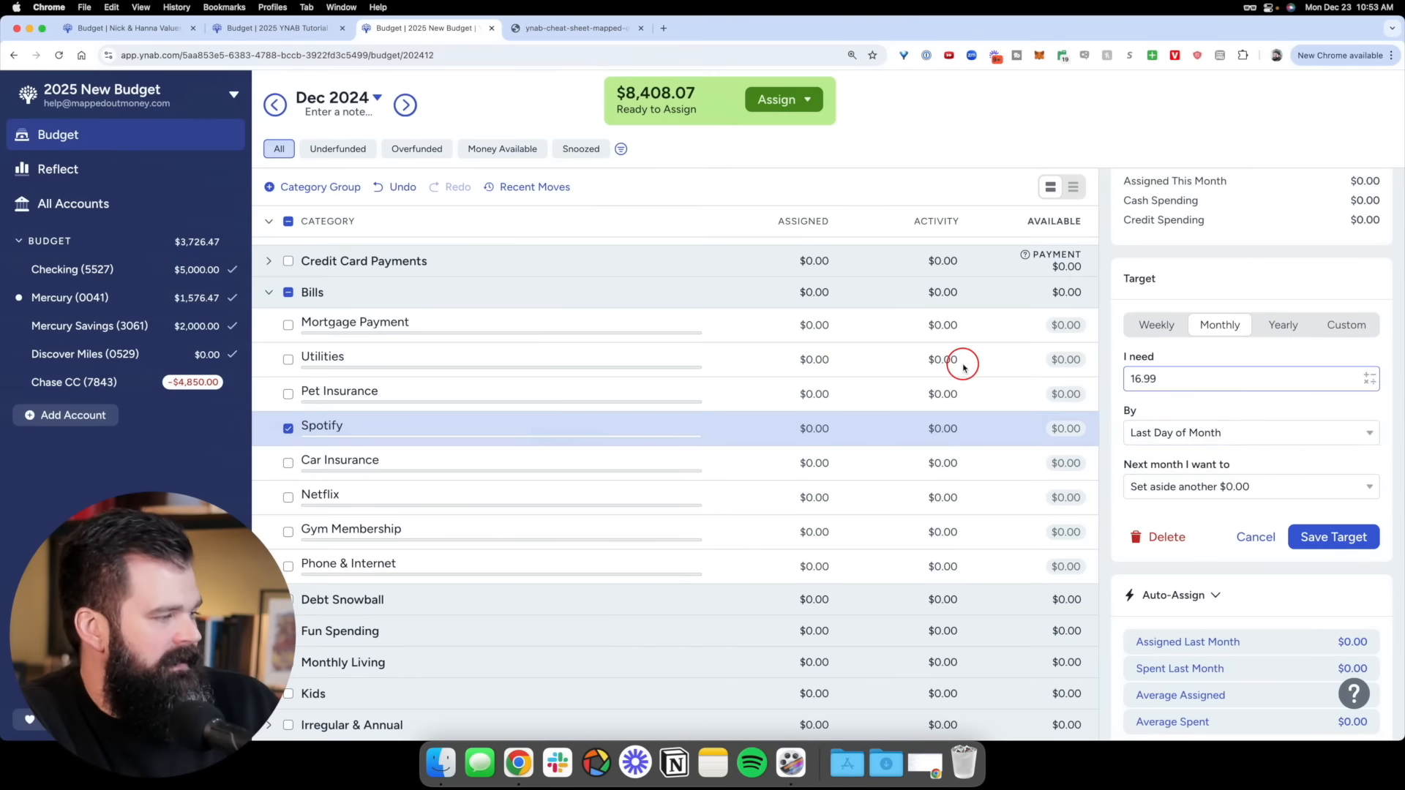
click(904, 381)
scroll(1240, 457, down, 5)
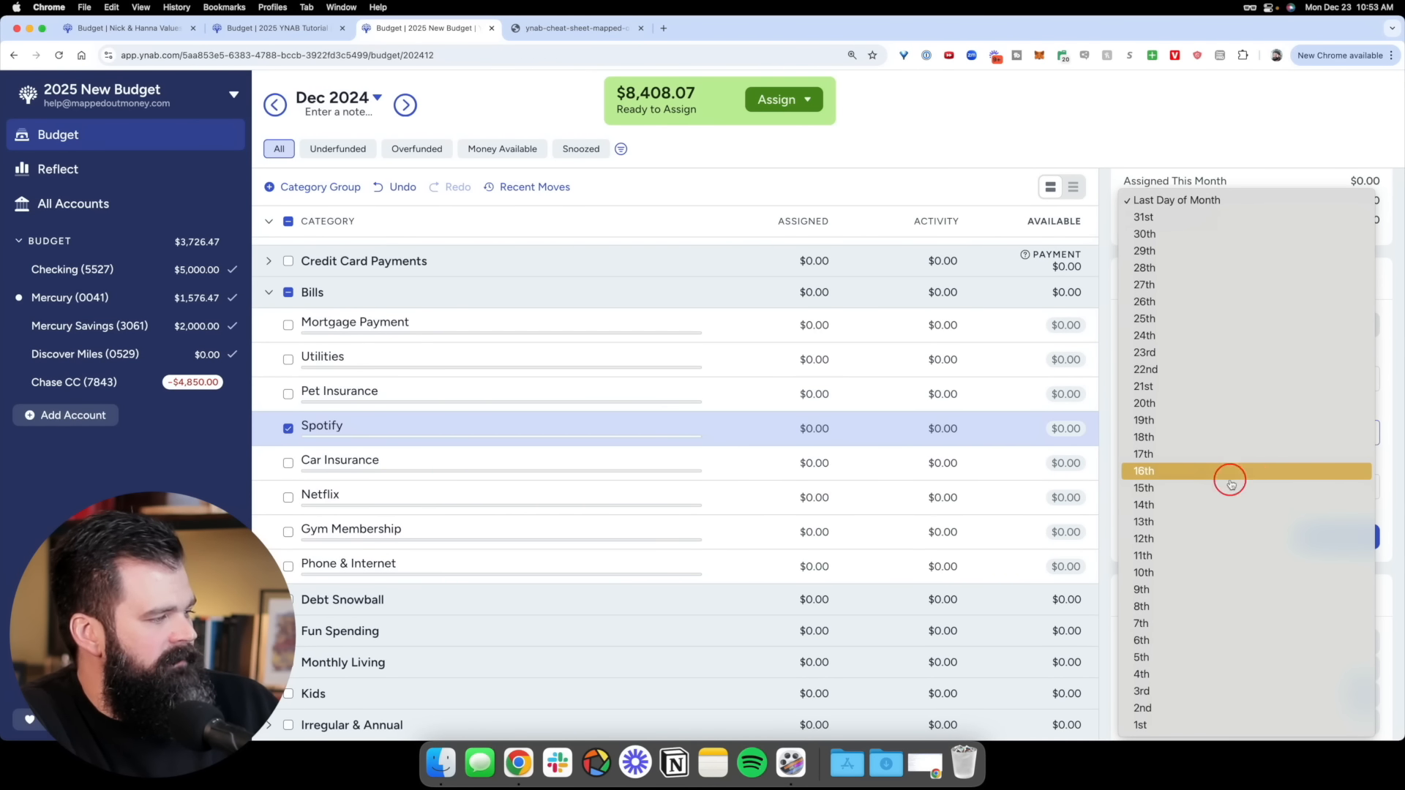
click(1200, 421)
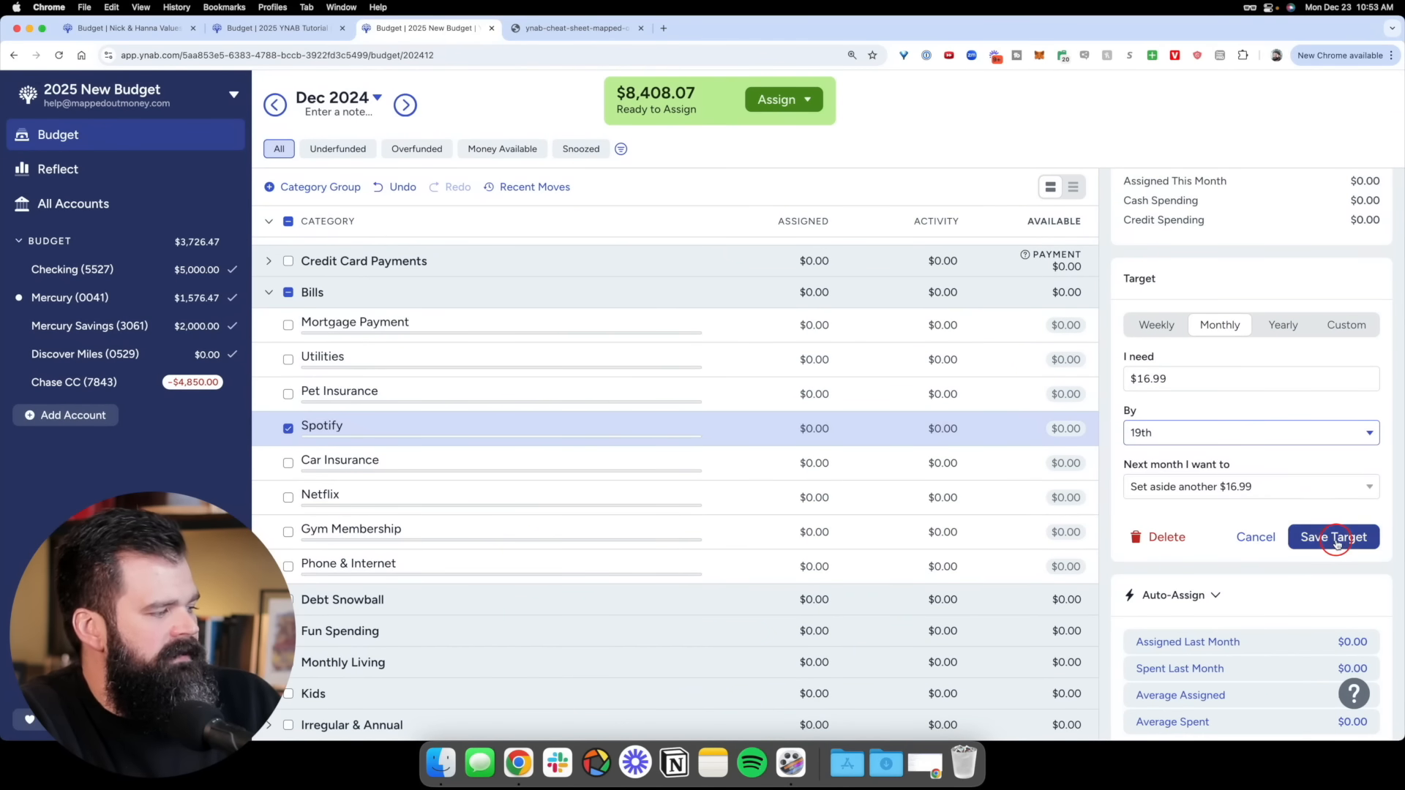
click(1335, 537)
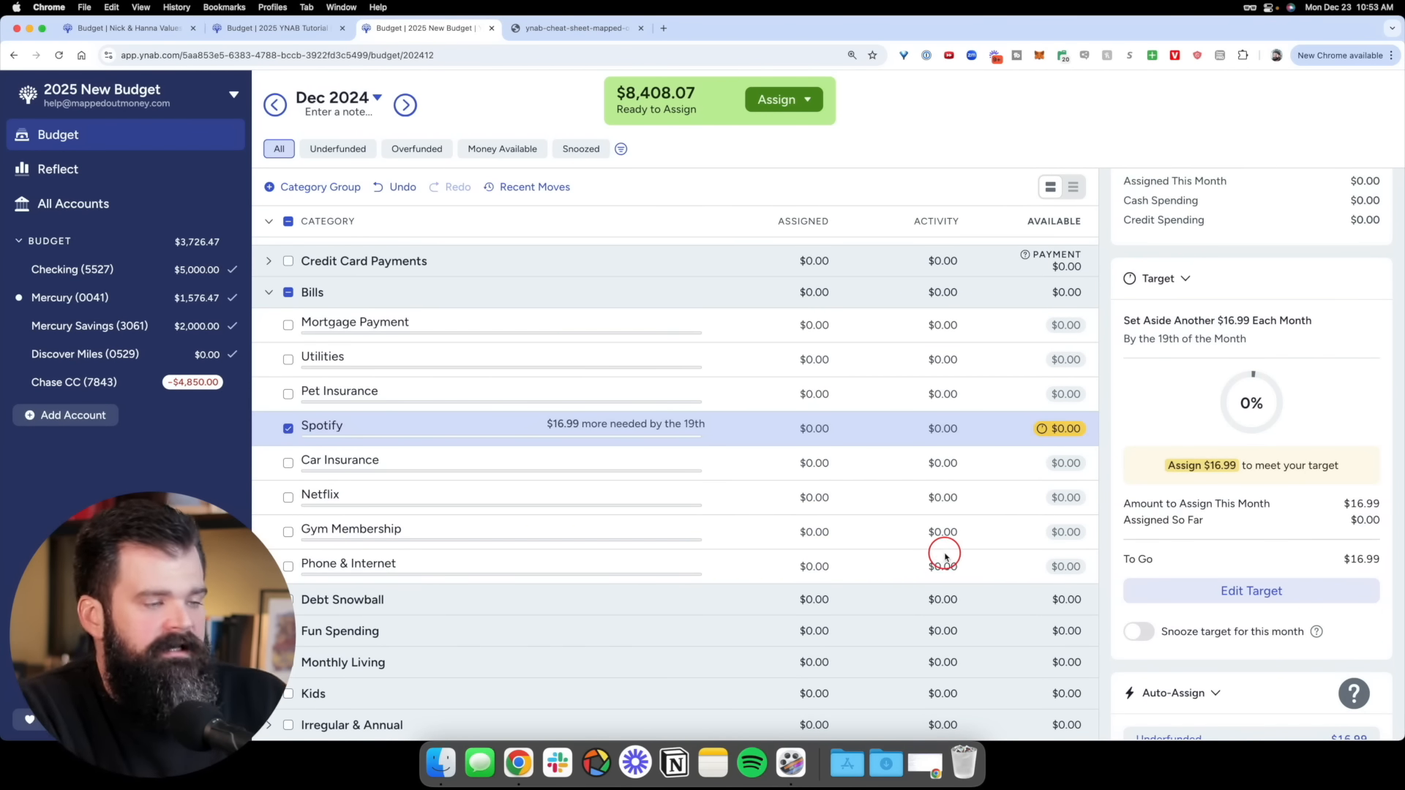
Inspect the Spotify row's progress display and compare the category list with progress bars off and on
scroll(599, 439, up, 5)
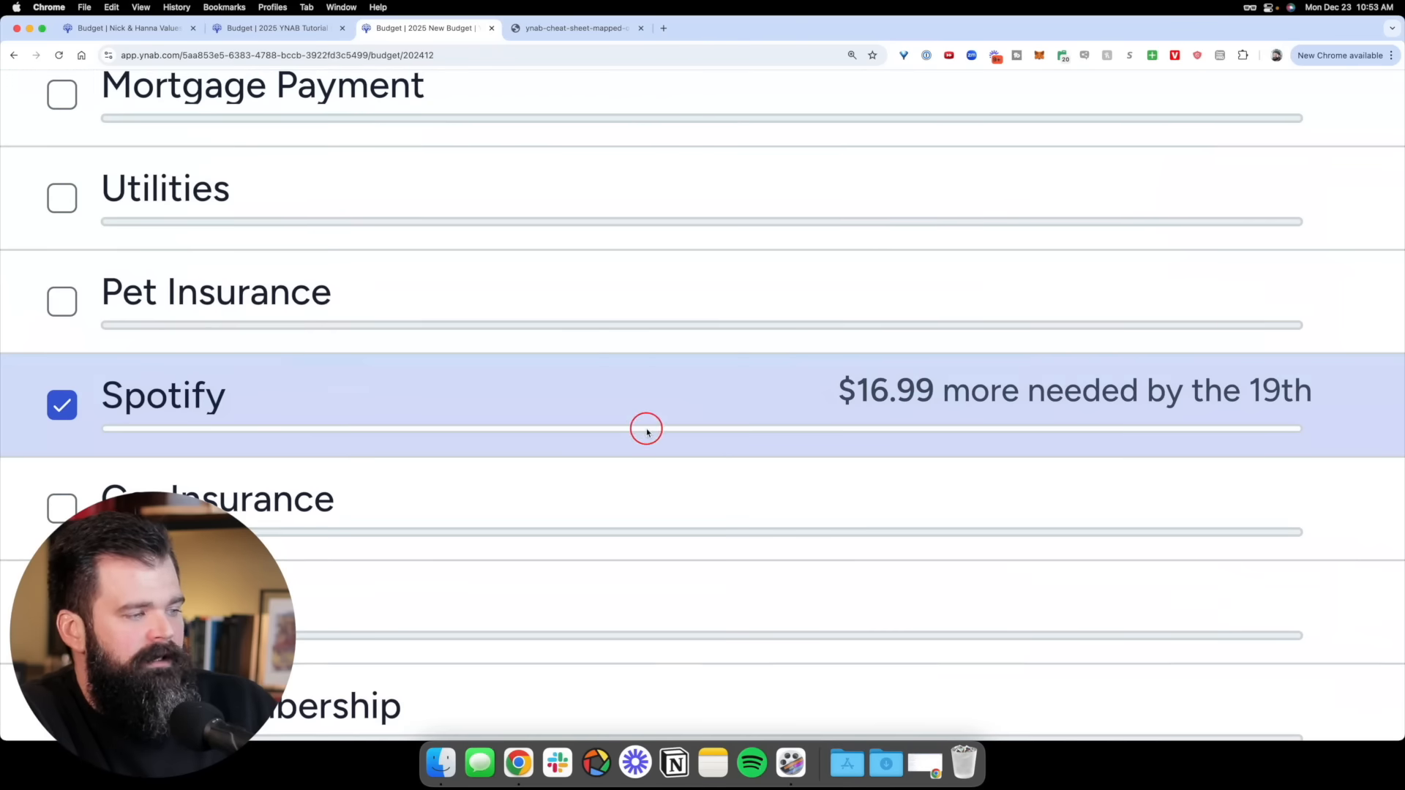
scroll(773, 397, right, 2)
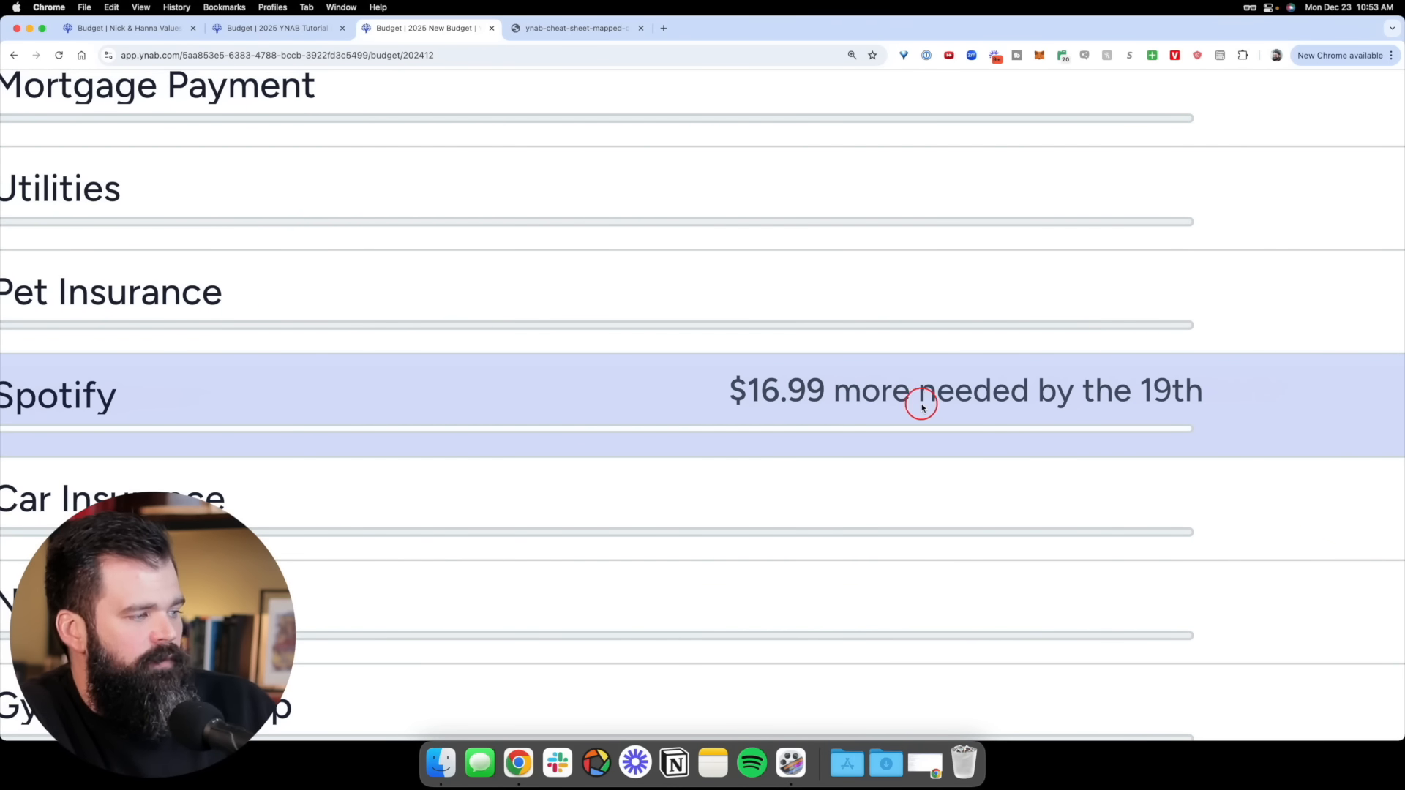
scroll(1048, 413, down, 5)
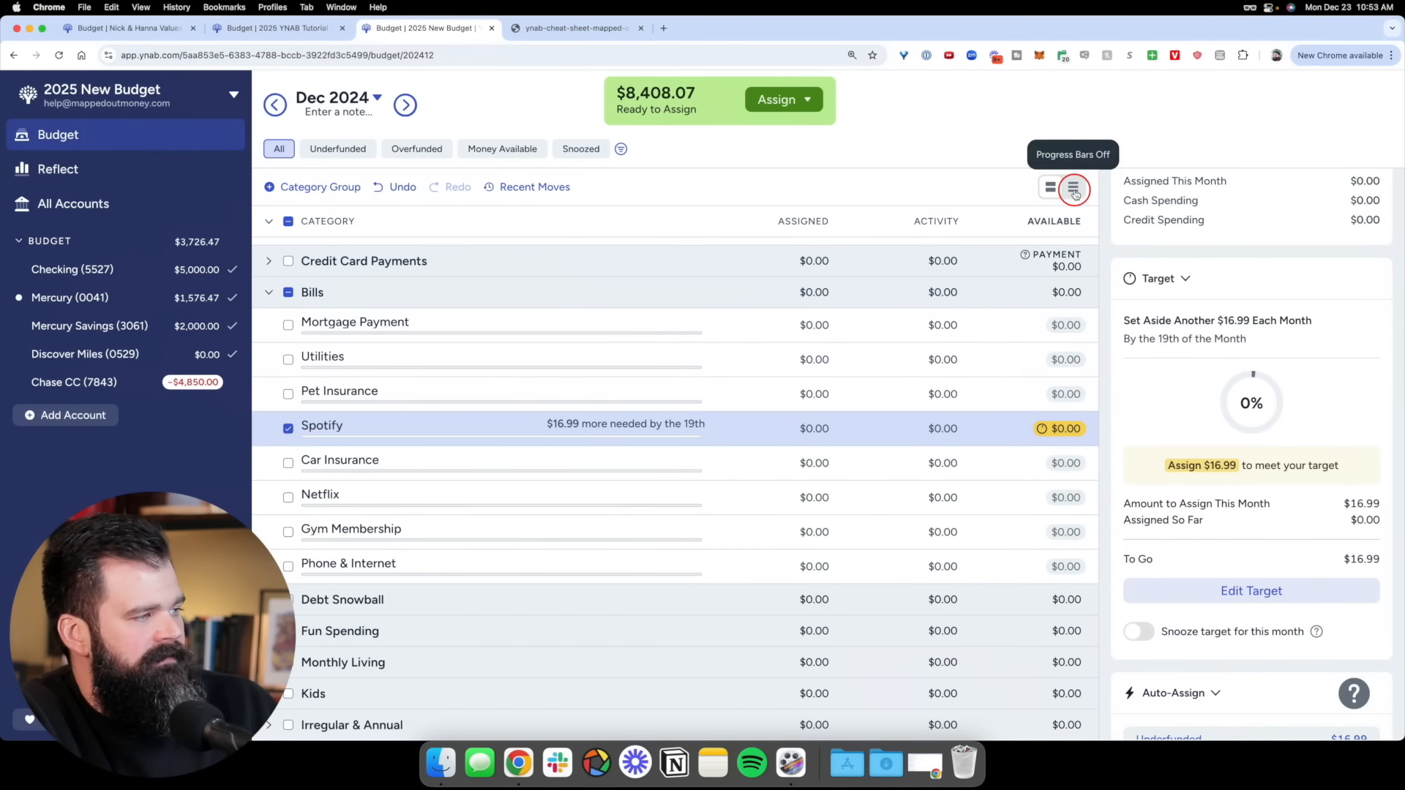
click(1074, 193)
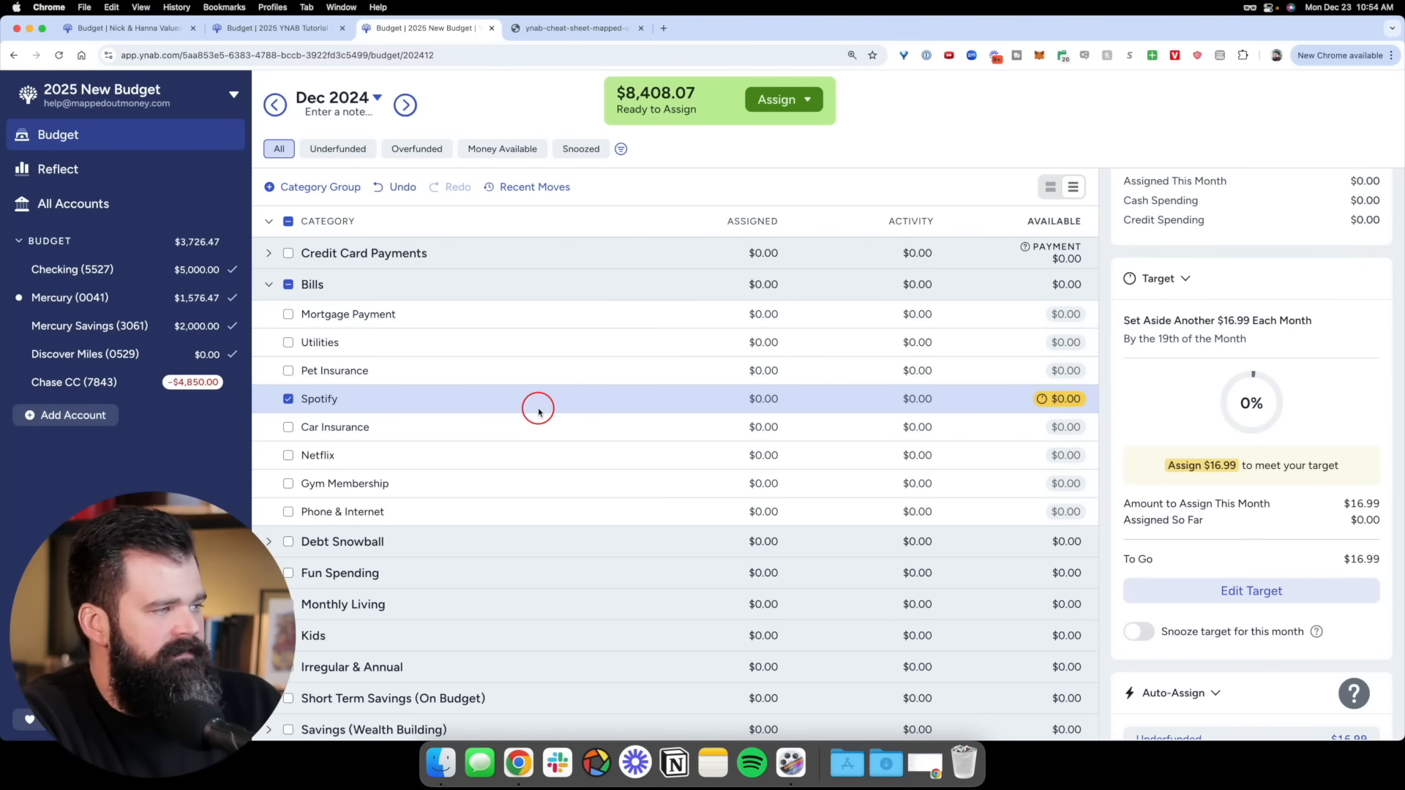
click(1051, 189)
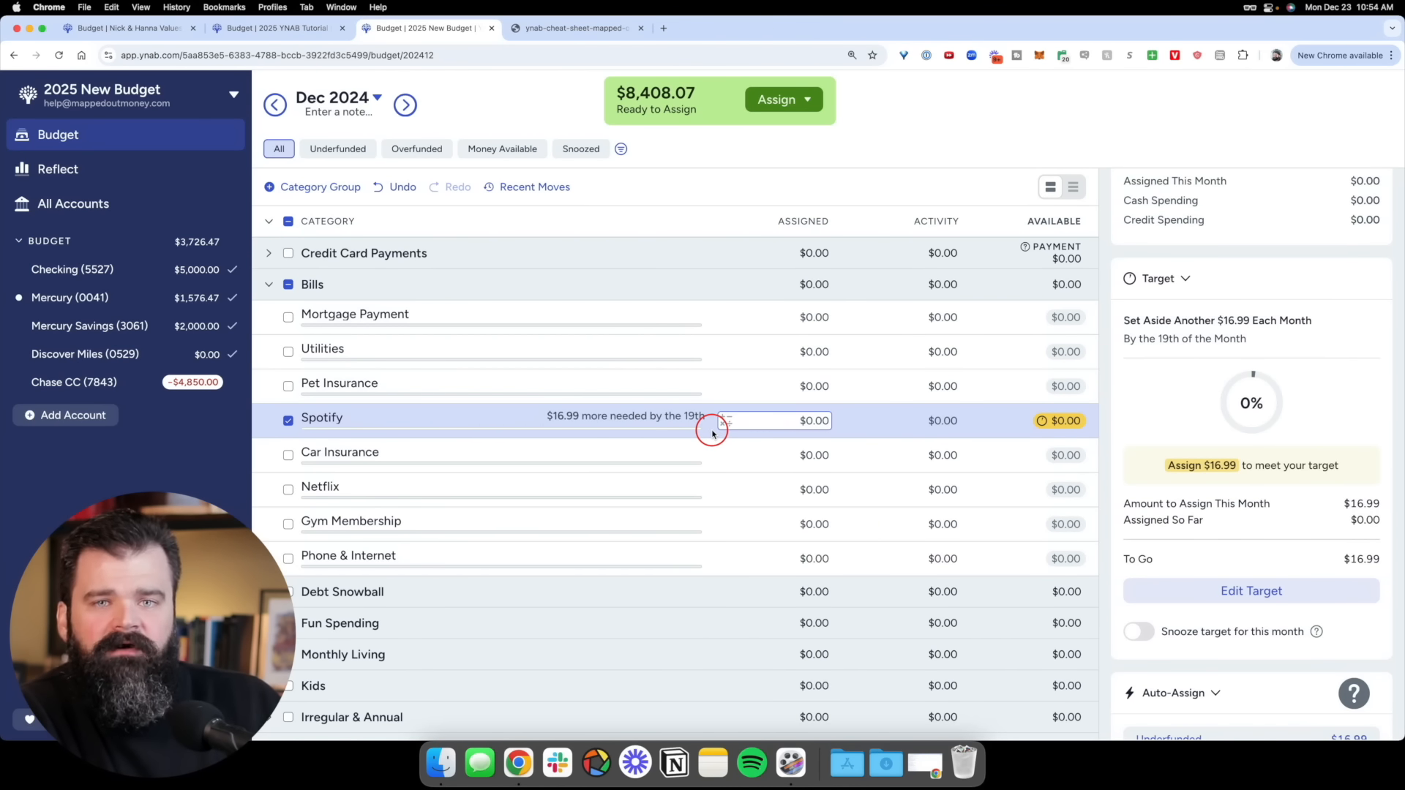
Create and save a monthly target of $109.88 due by the 13th for the Pet Insurance category
click(596, 383)
click(1196, 391)
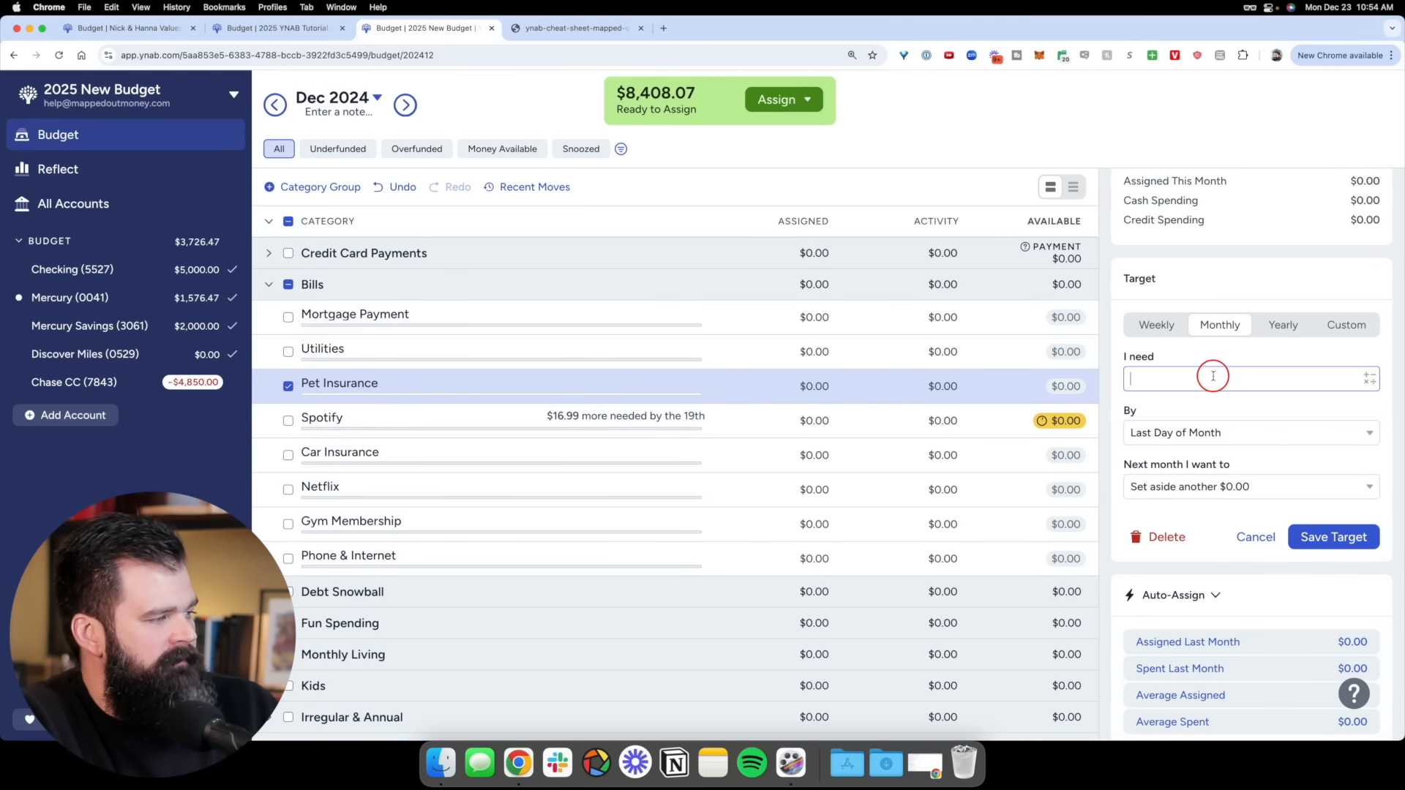
text(109.88)
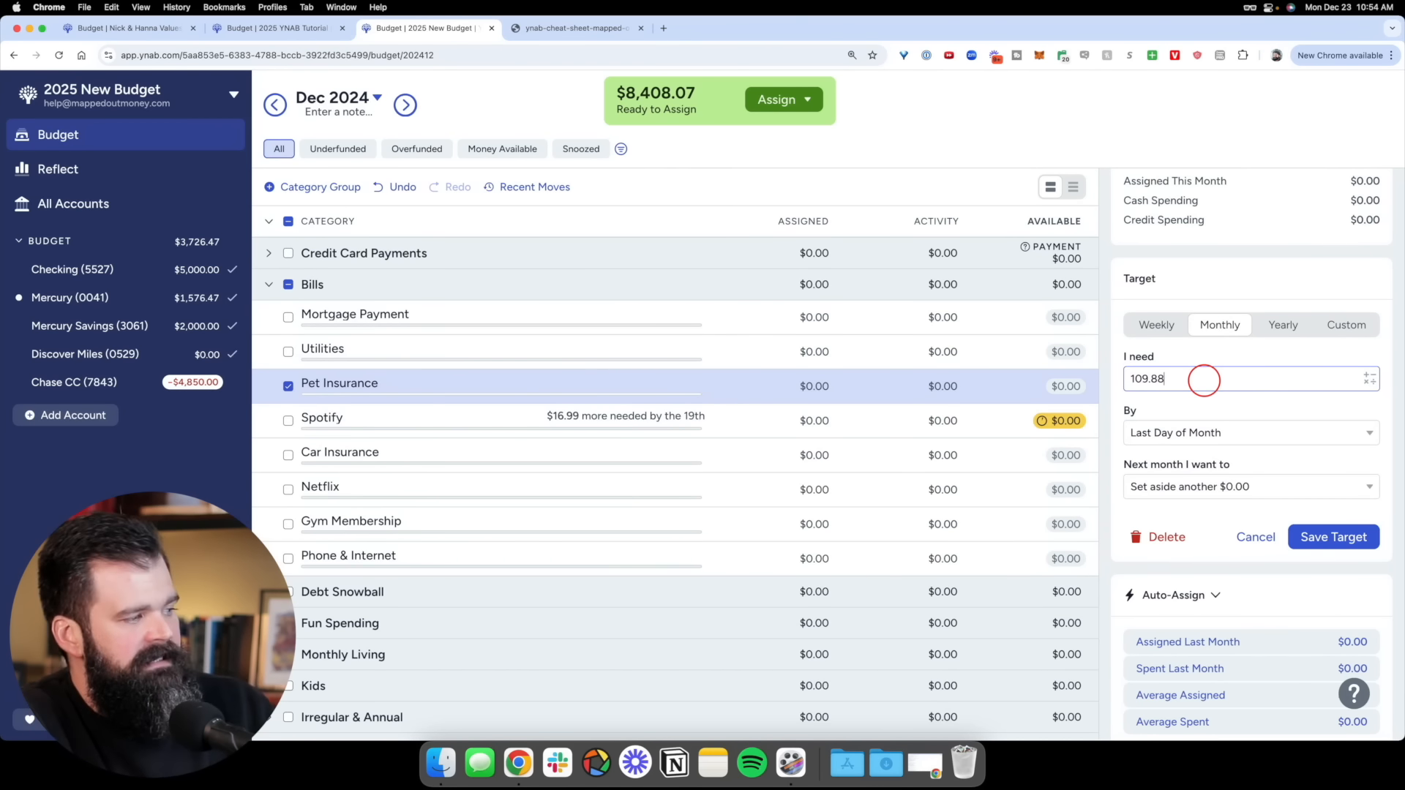
click(1200, 432)
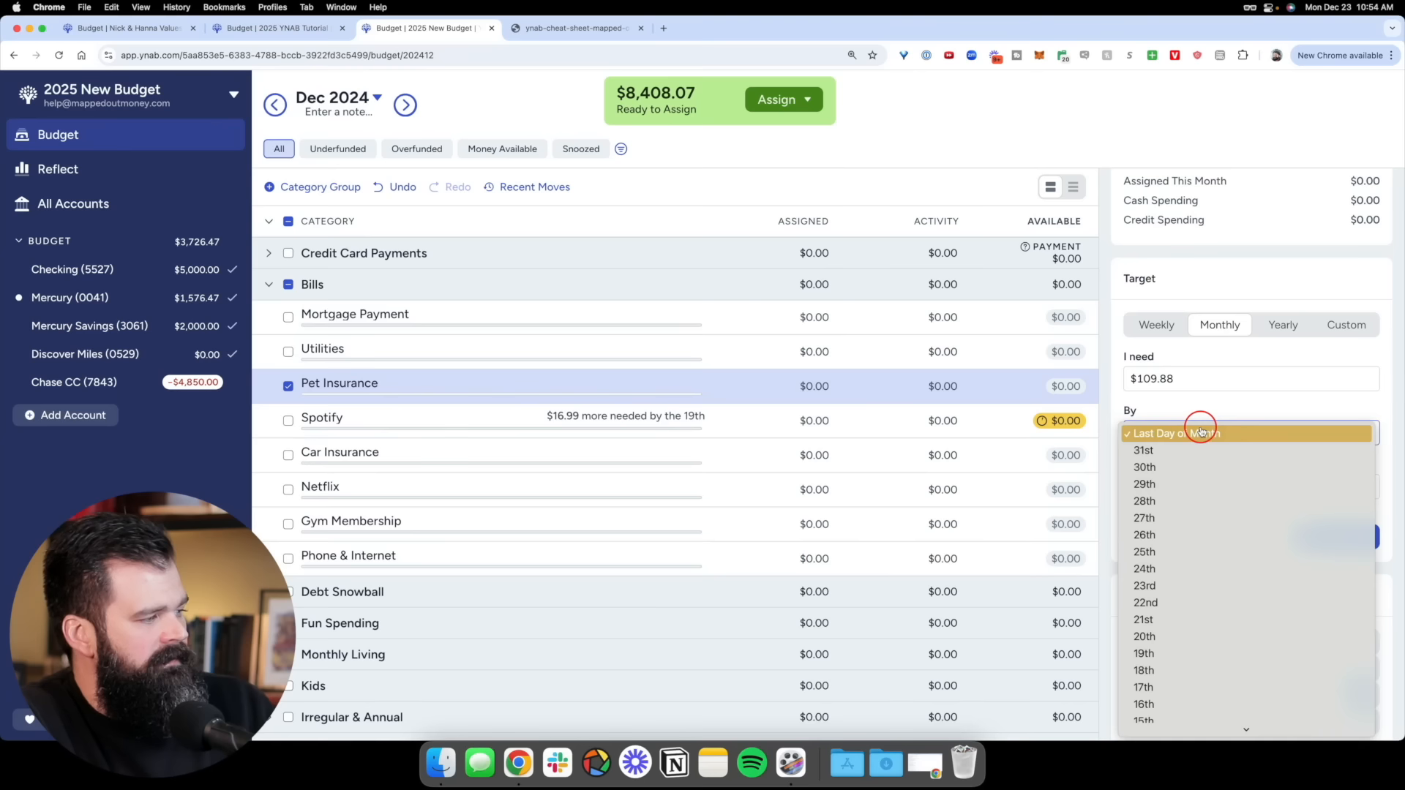
scroll(1189, 523, down, 5)
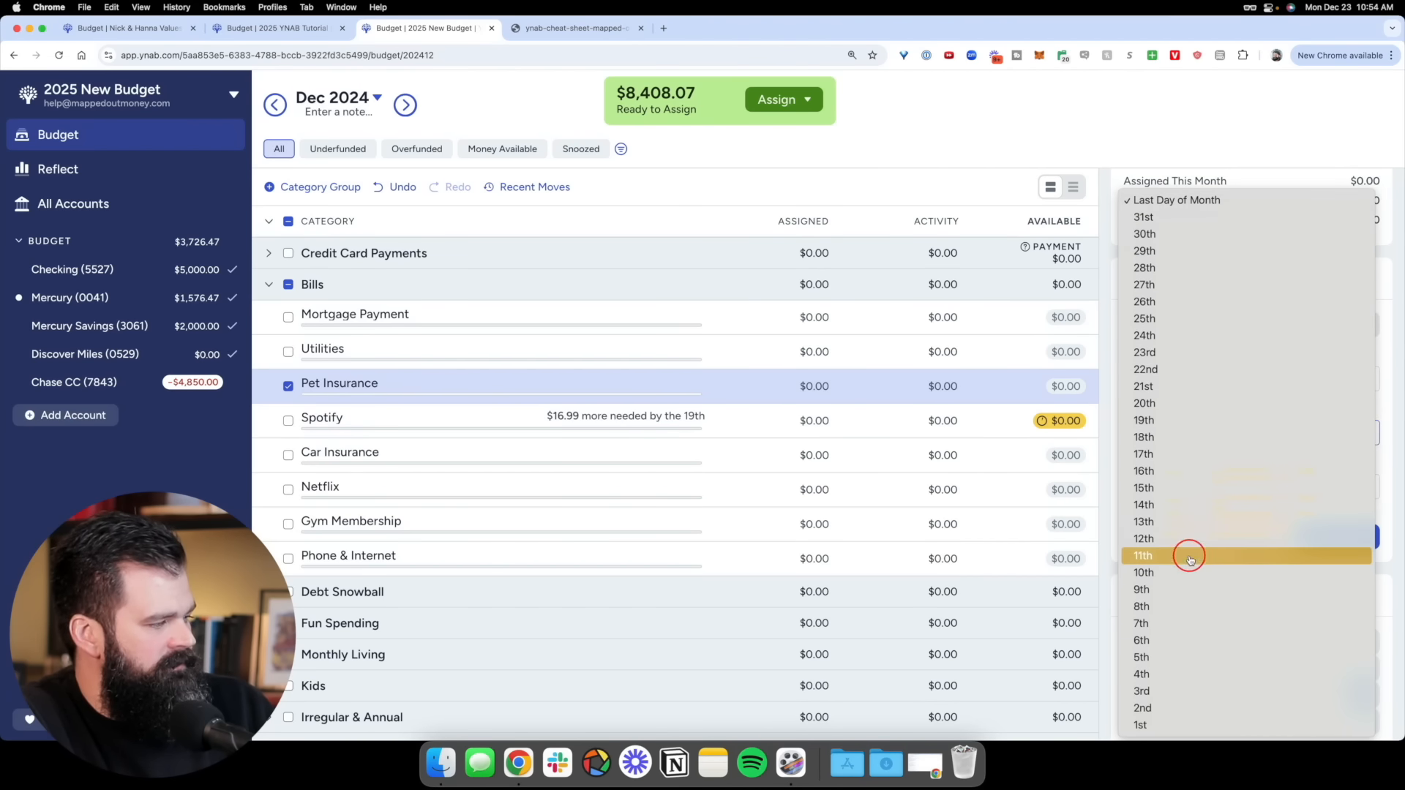
click(1185, 523)
click(1330, 535)
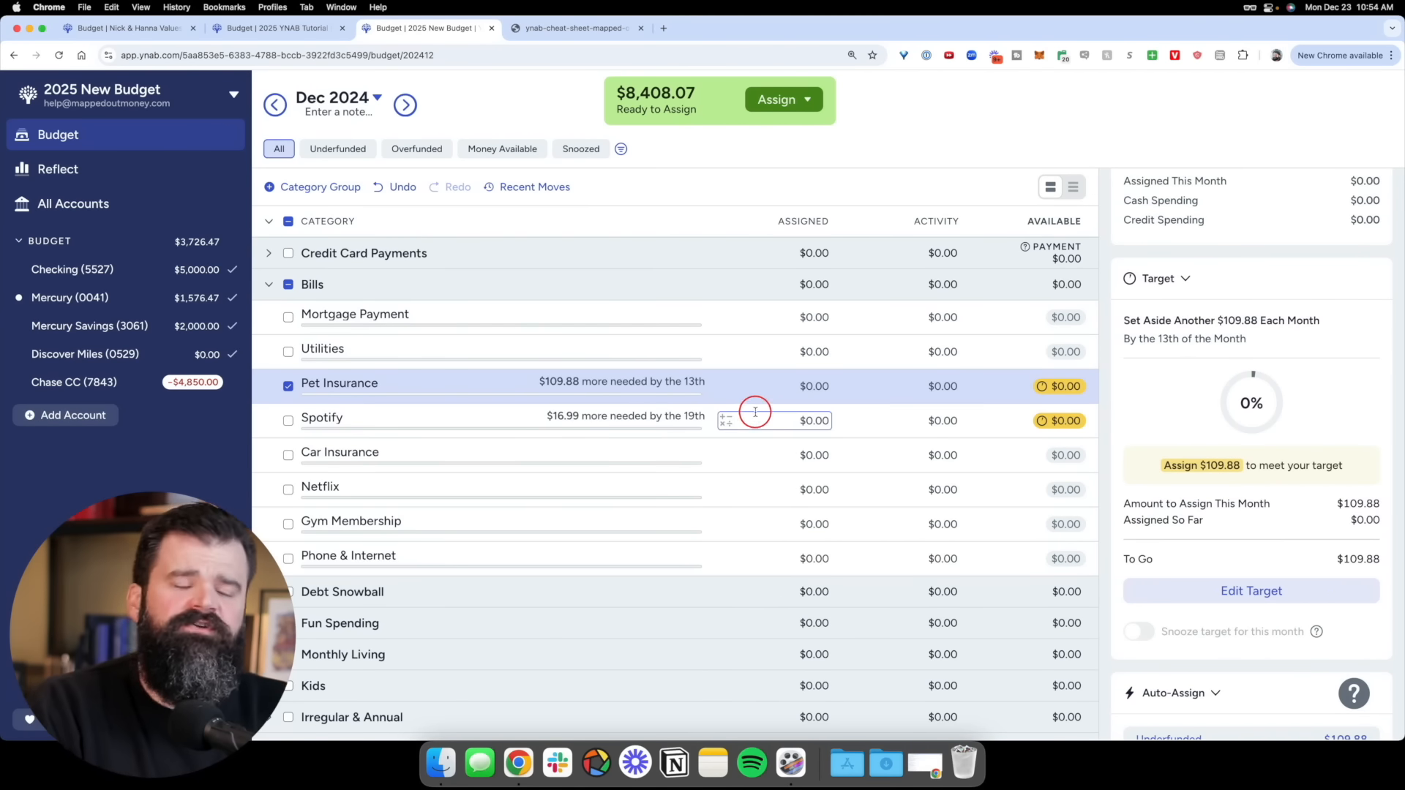
Create and save a monthly target of $245.00 due by the 11th for the Utilities category
click(580, 352)
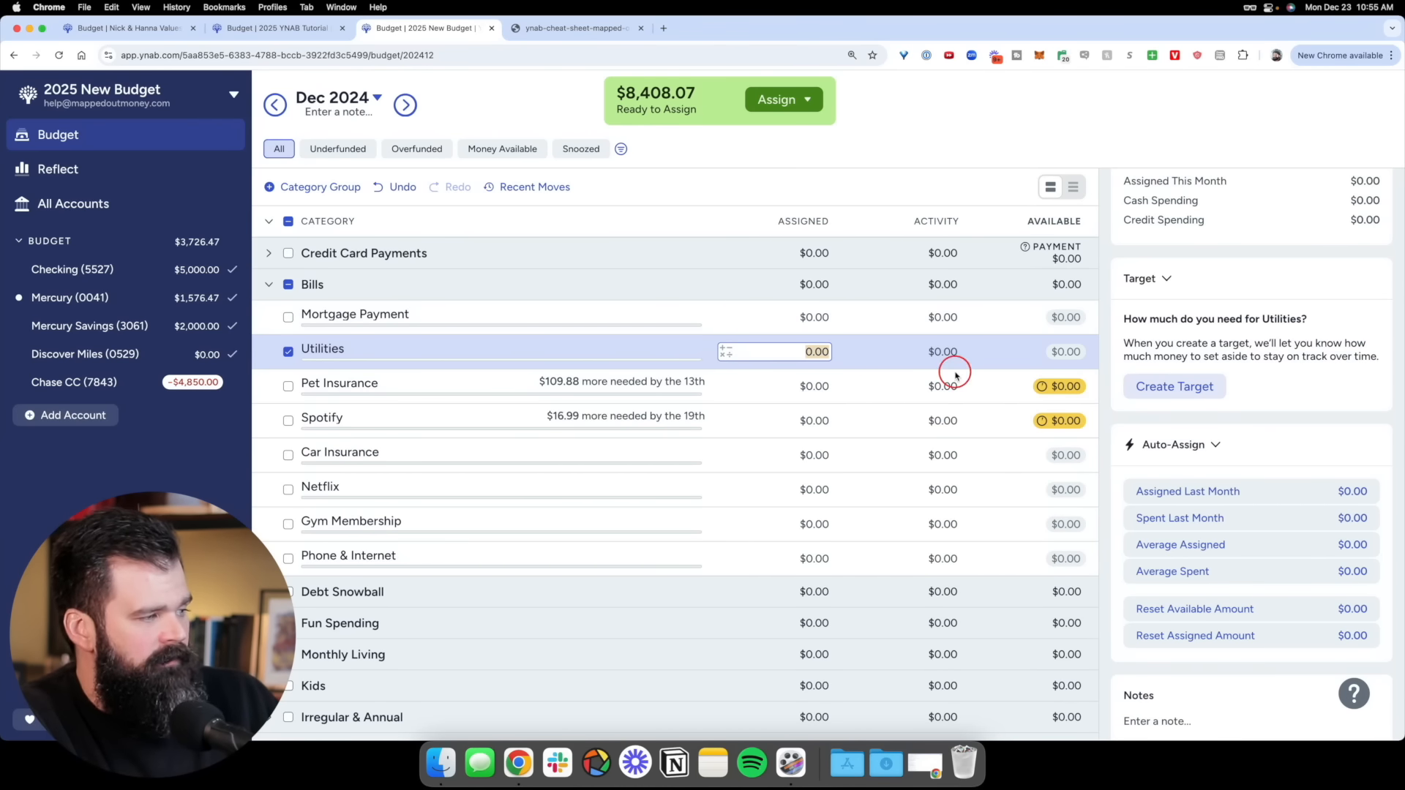
click(1208, 386)
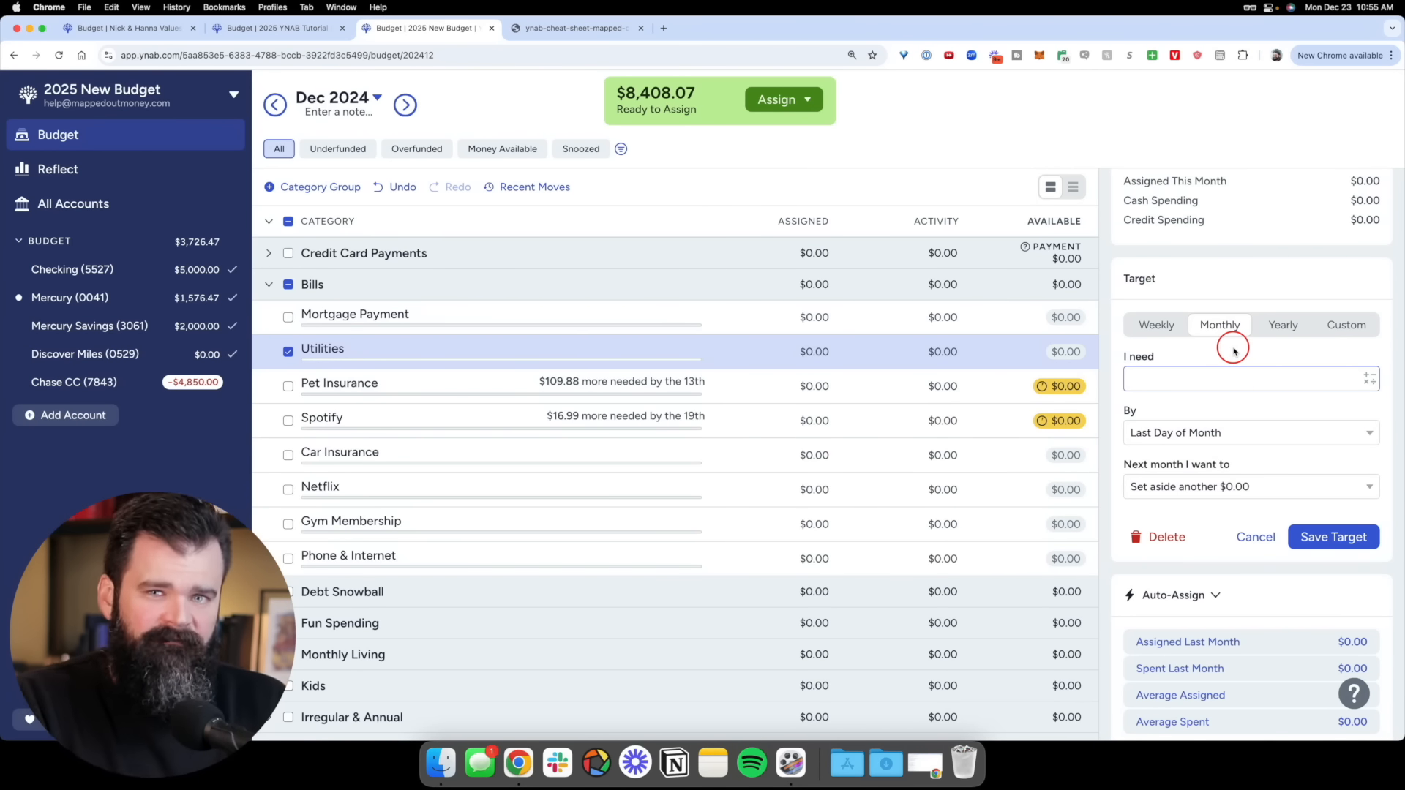
click(1233, 351)
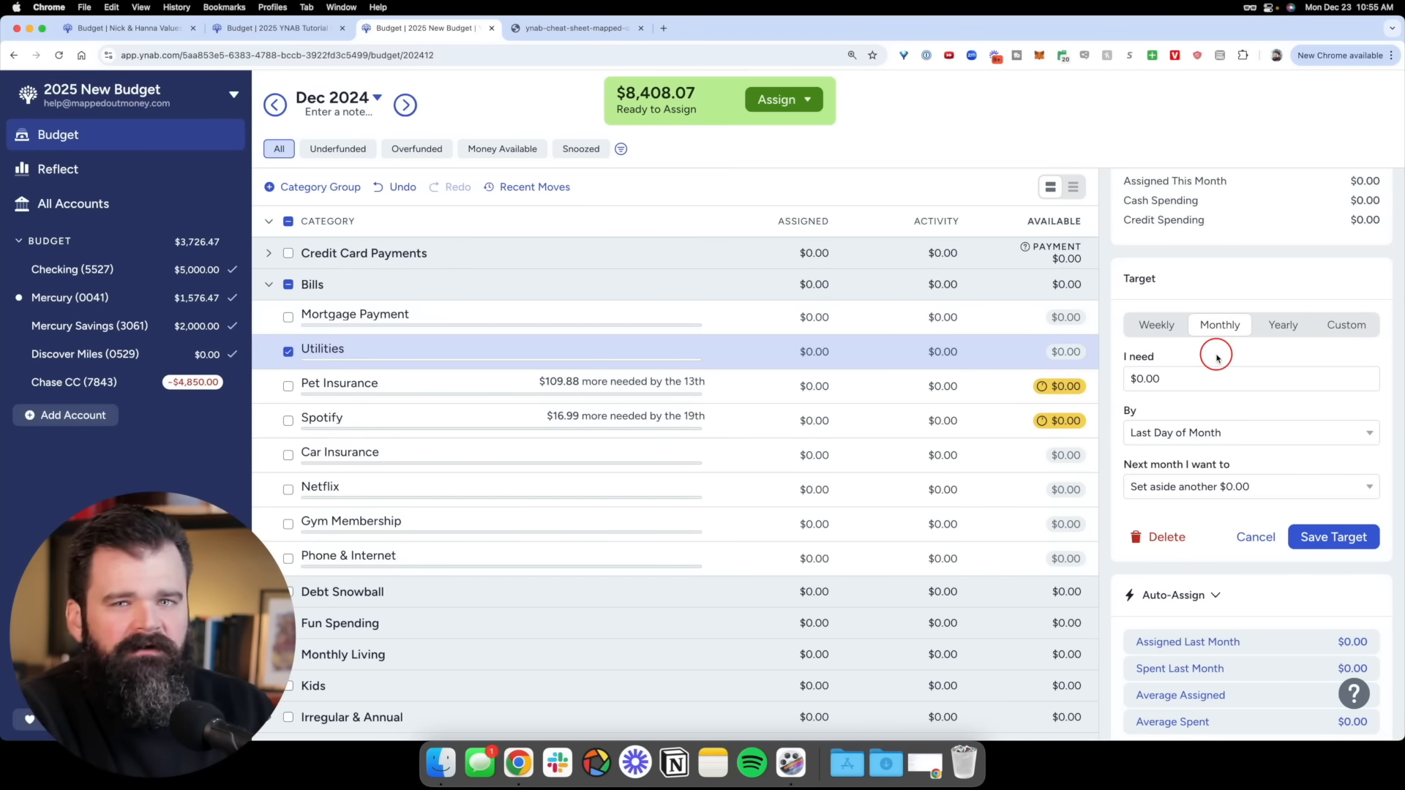
click(1225, 374)
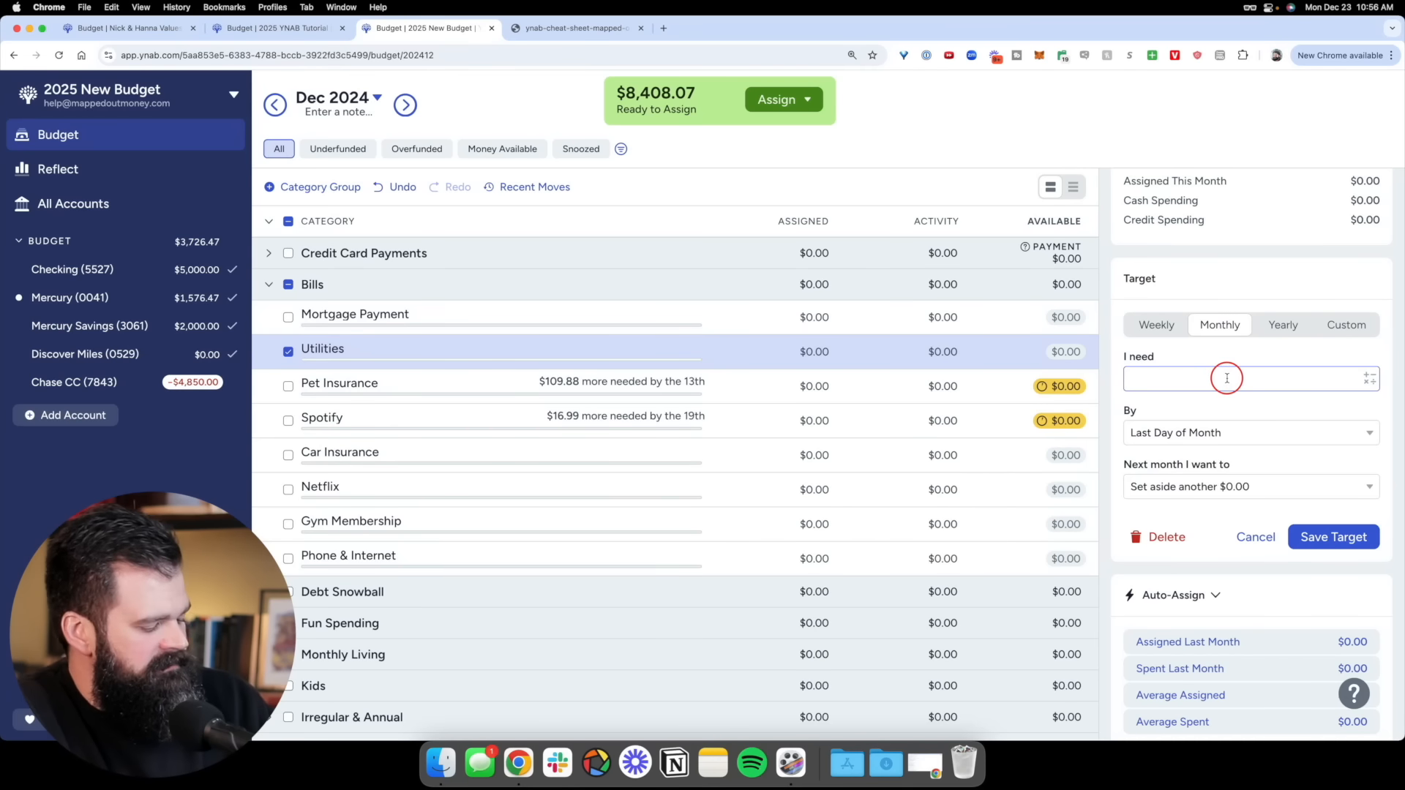
click(1222, 433)
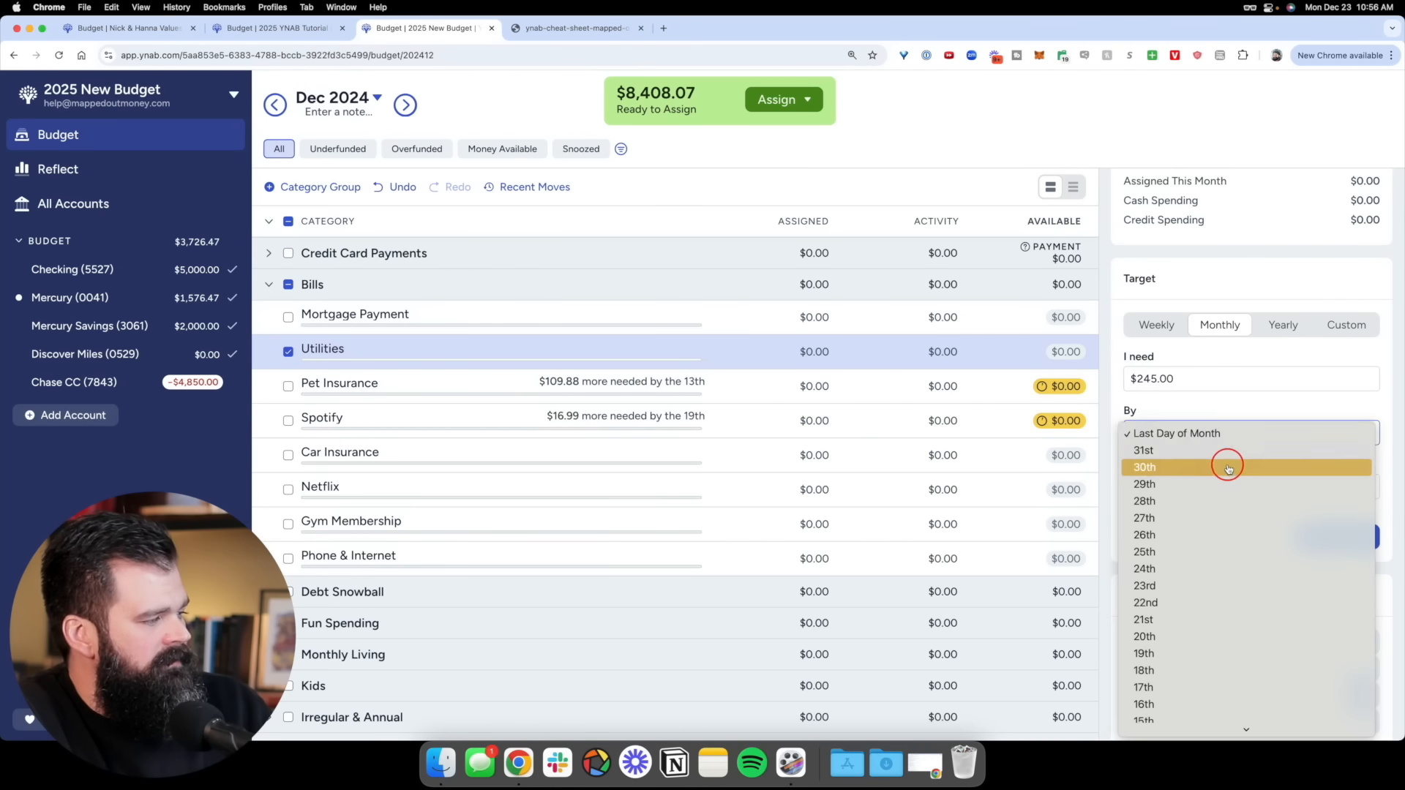
click(1158, 610)
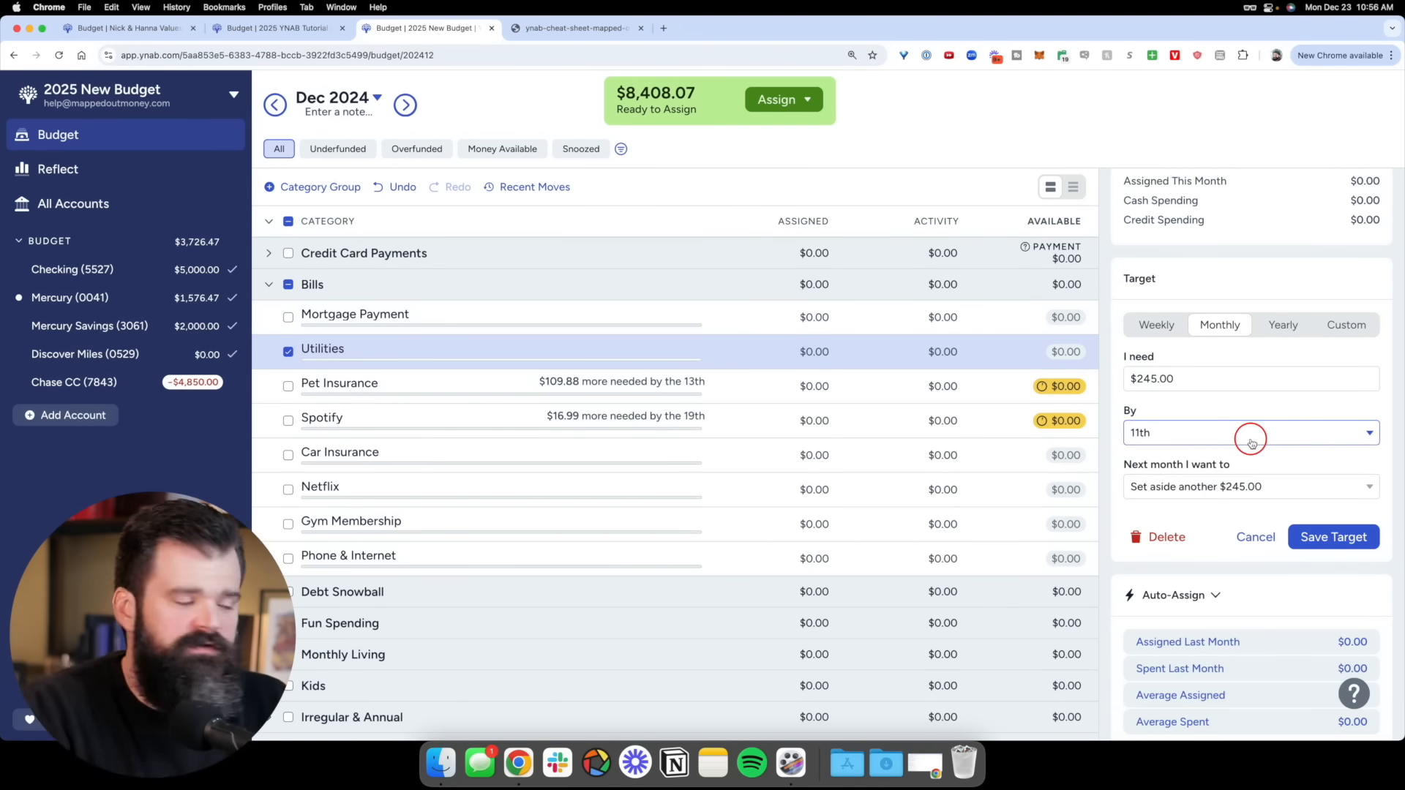
click(1338, 536)
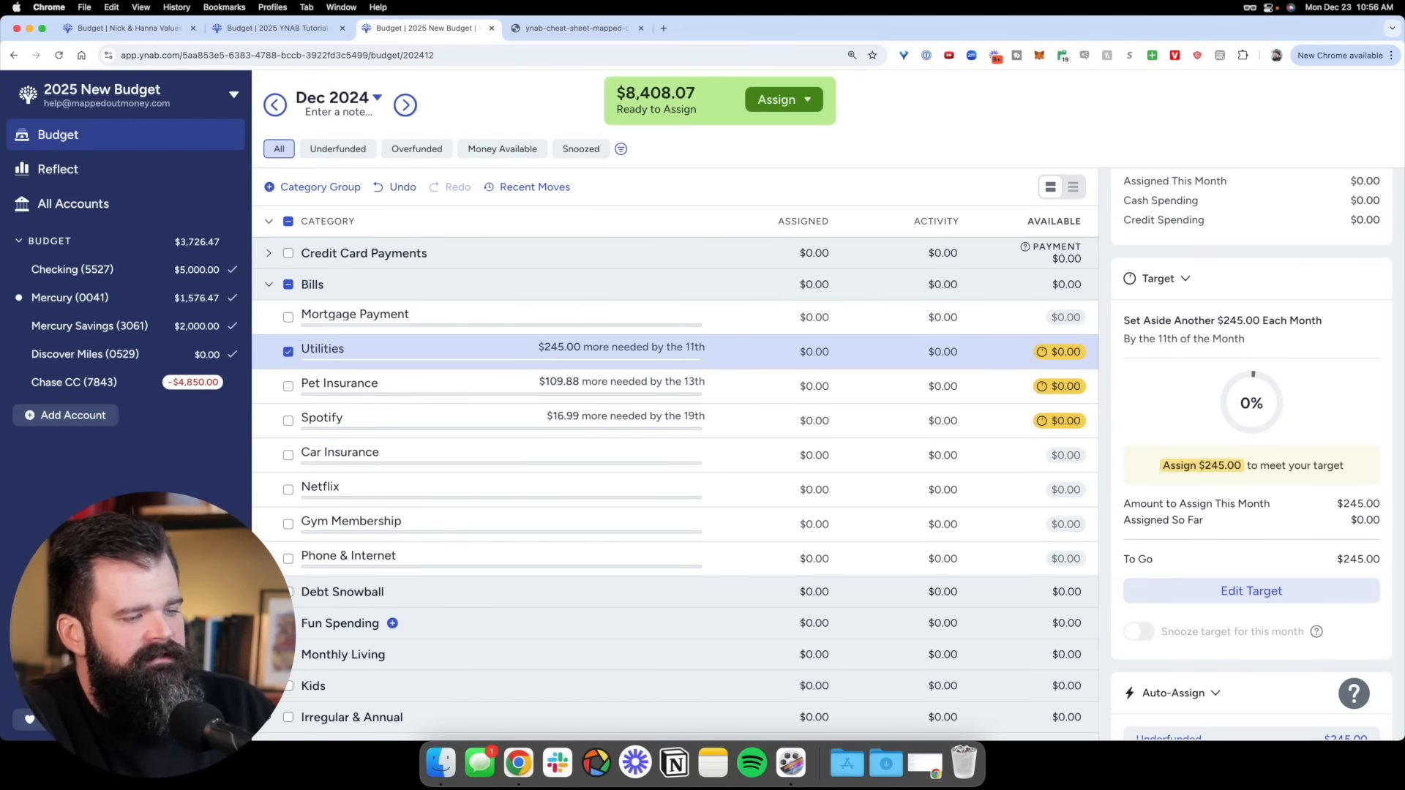
Create and save a monthly target for the Eating Out category that refills up to $200.00 by the last day of the month
scroll(464, 517, down, 5)
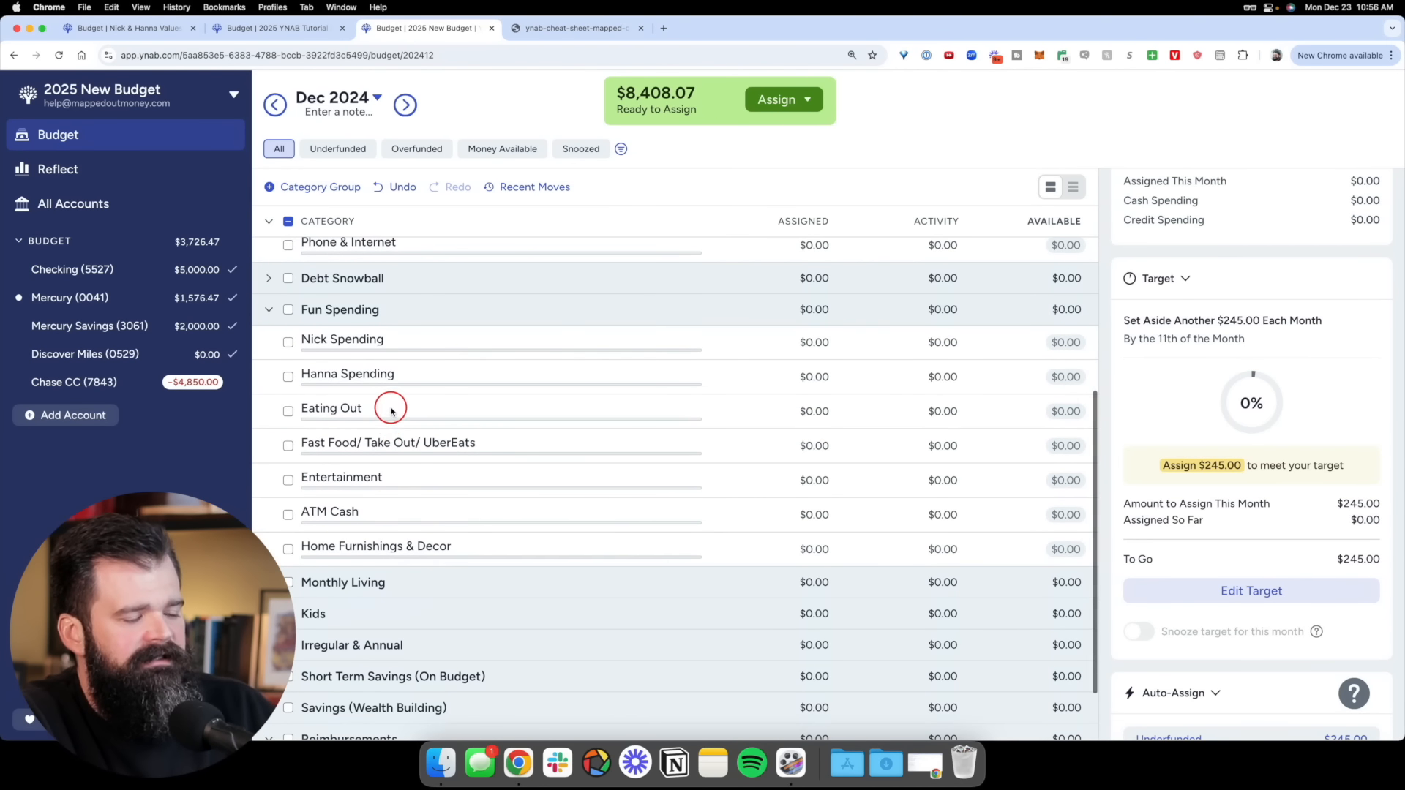
click(391, 412)
click(1145, 401)
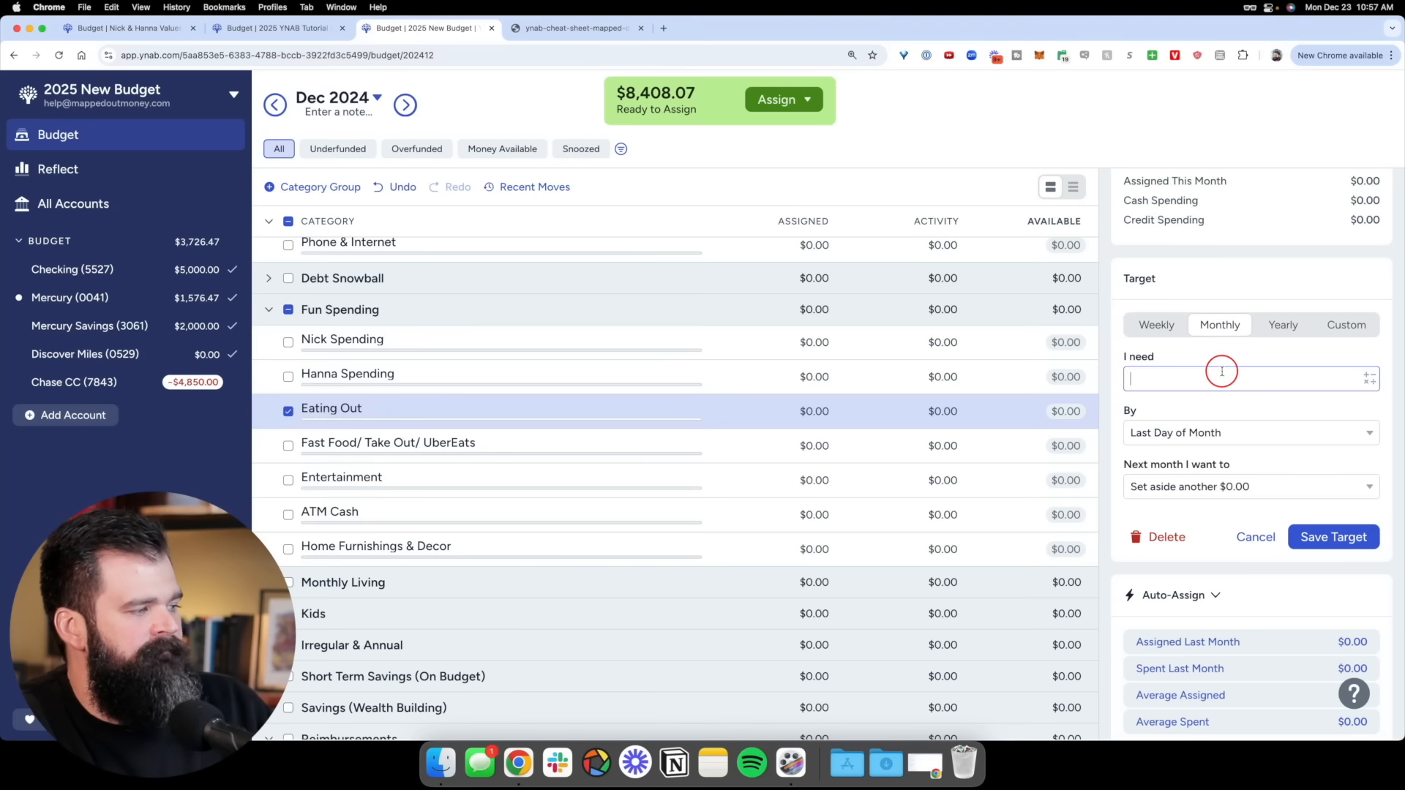
text(200)
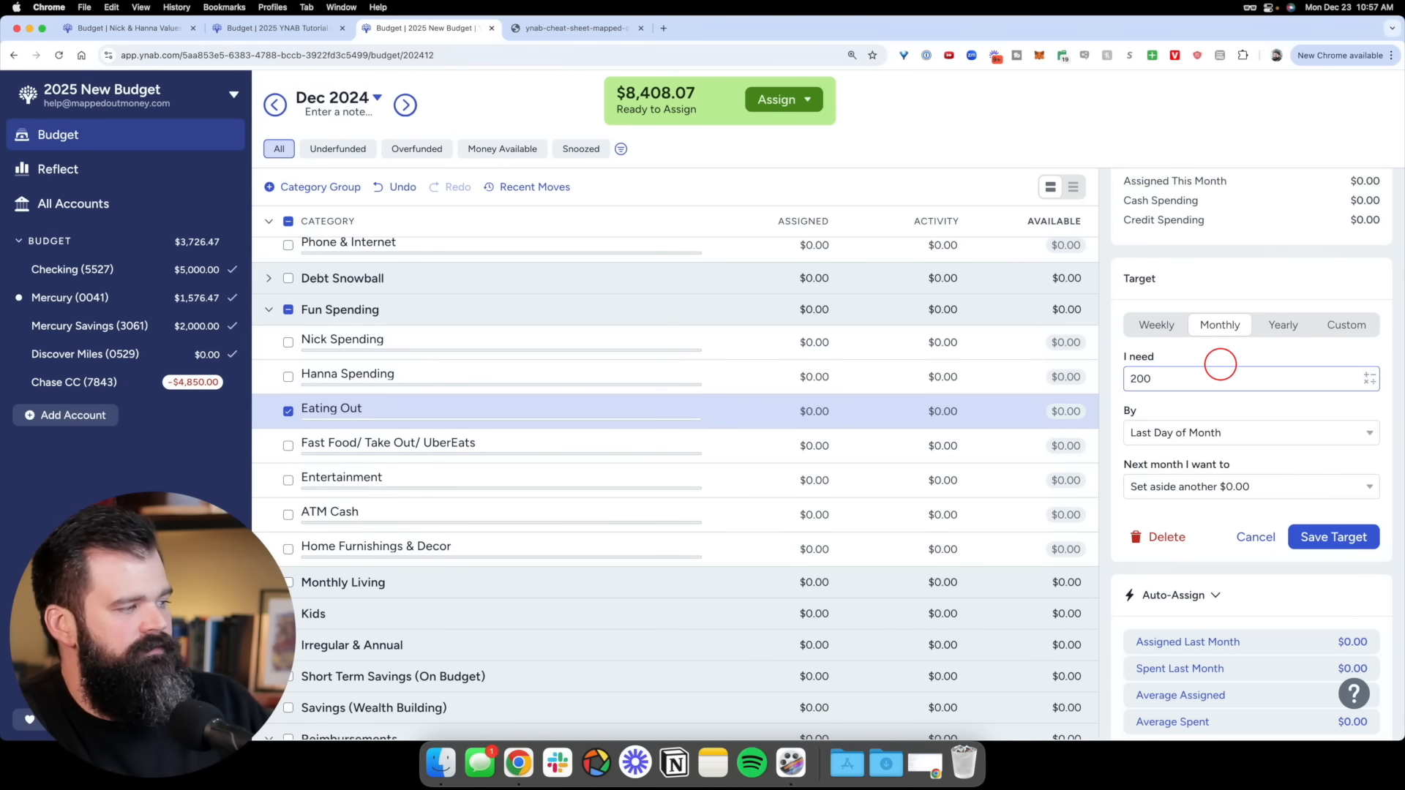
click(1238, 437)
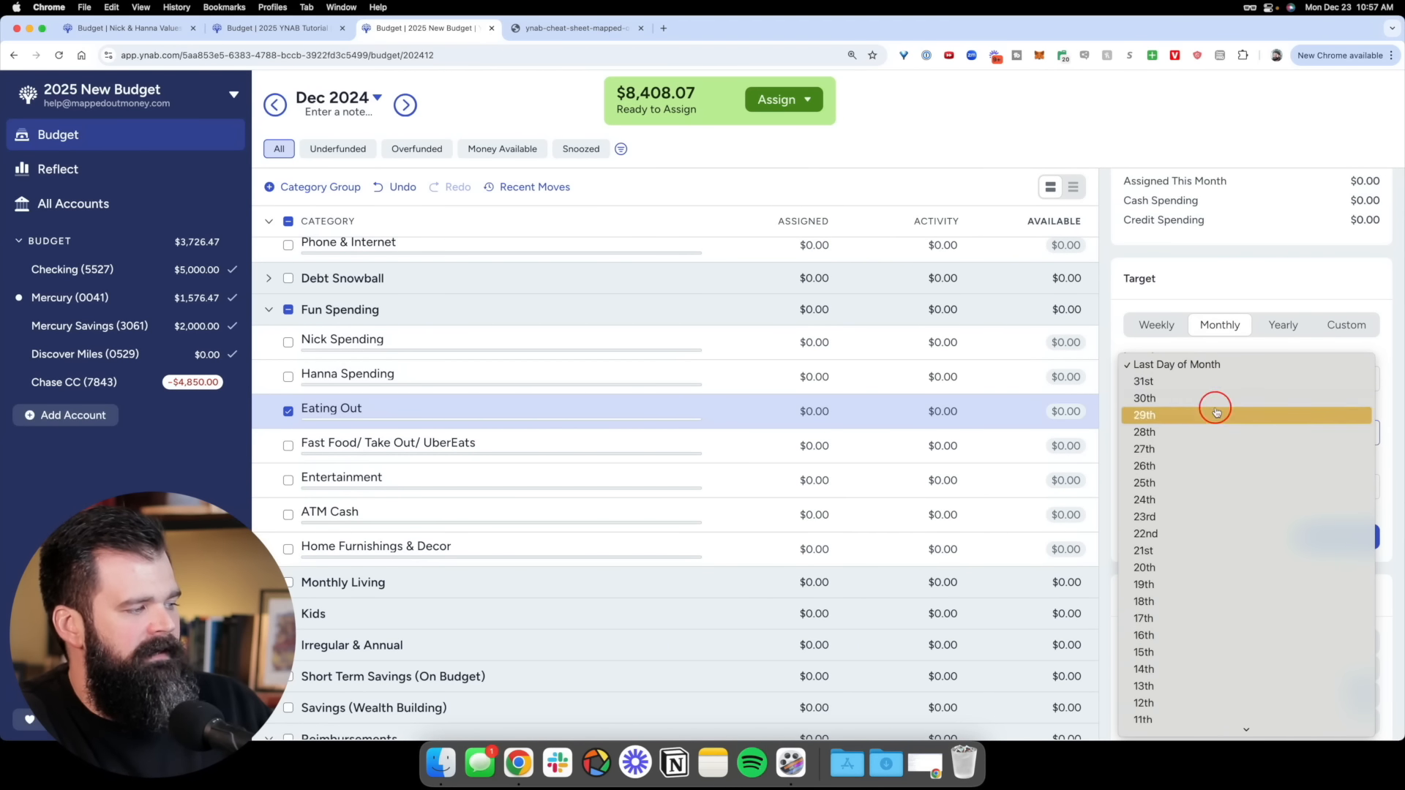
click(1217, 366)
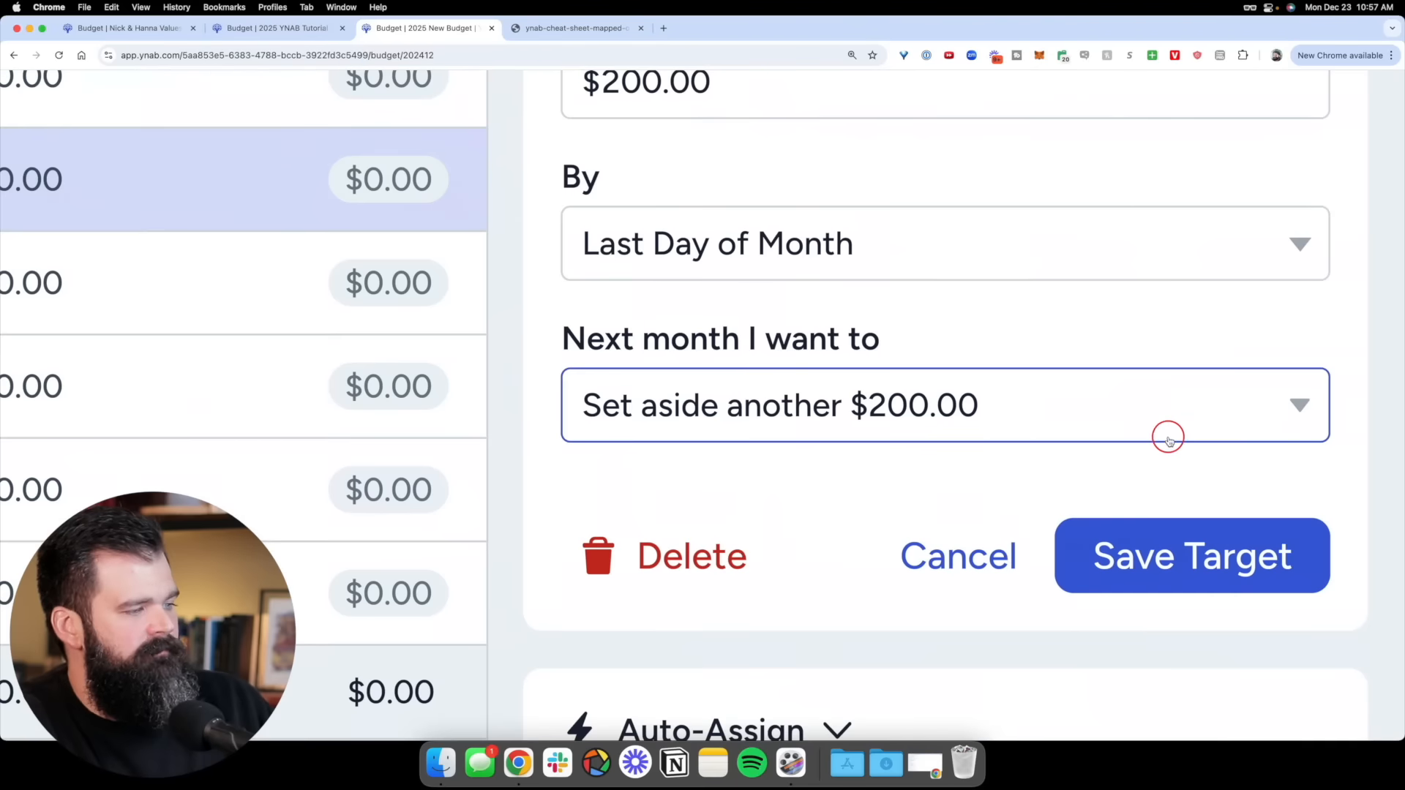
click(1336, 492)
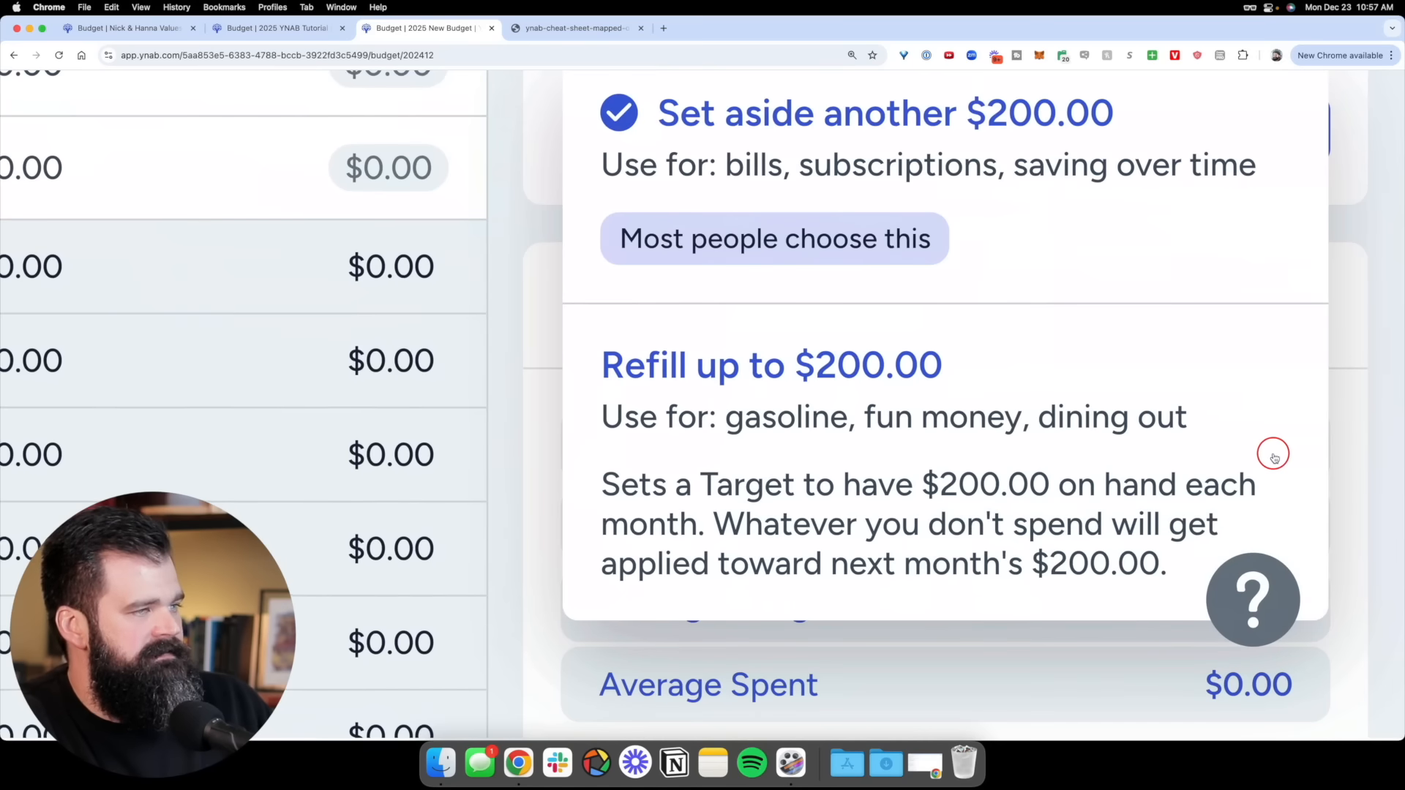
scroll(1273, 455, up, 1)
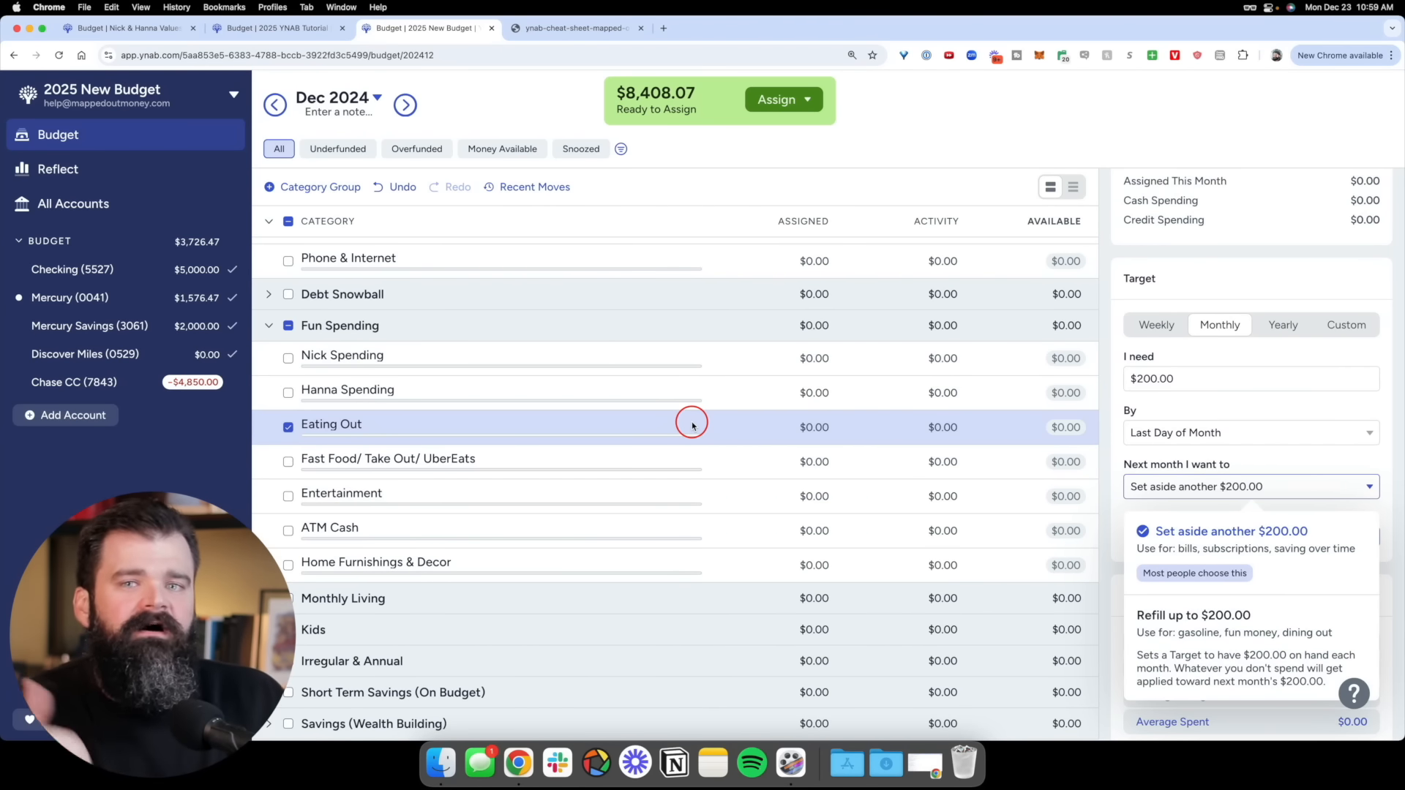
click(1280, 628)
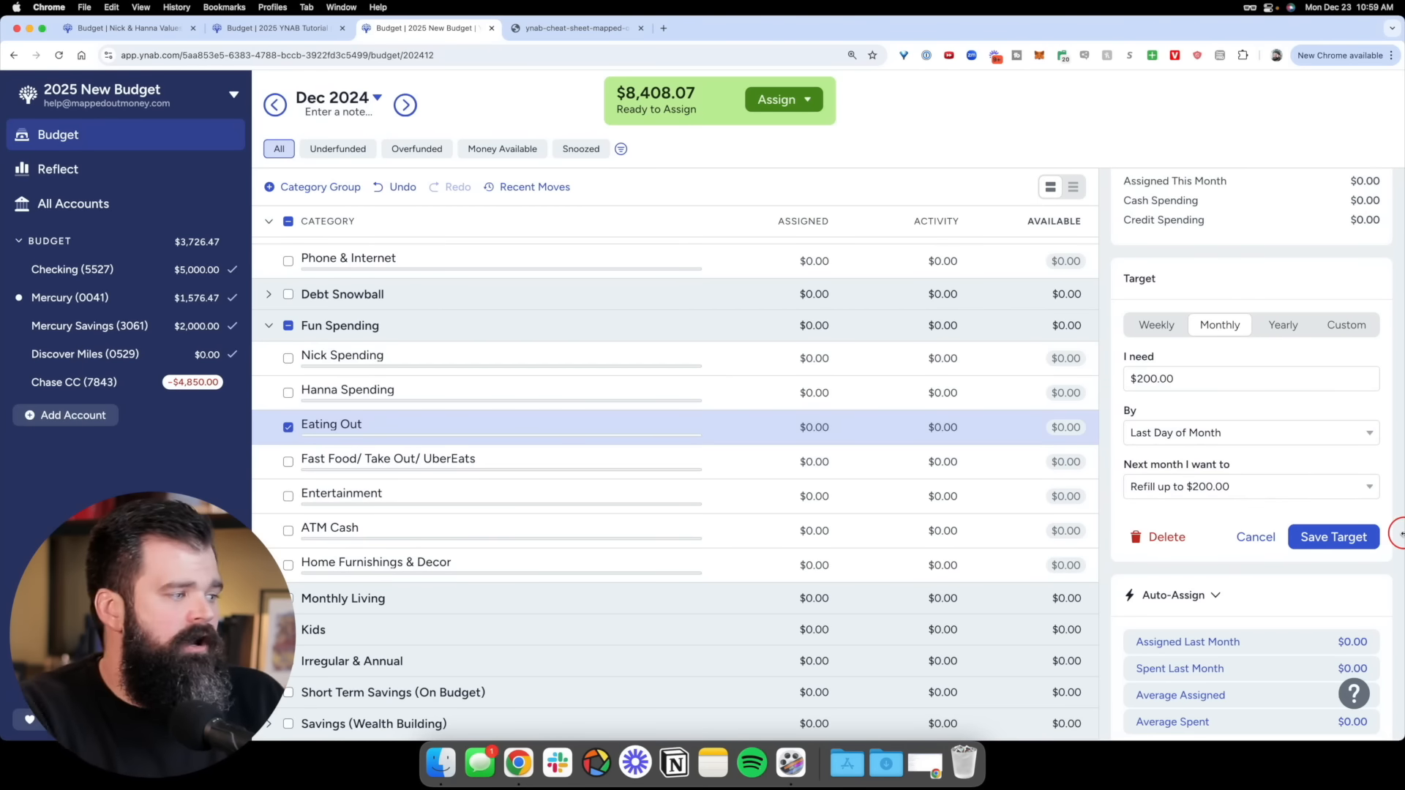
click(1335, 537)
Create and save a monthly target for the first personal spending category under Fun Spending, setting aside another $50.00 by the last day of the month
click(528, 373)
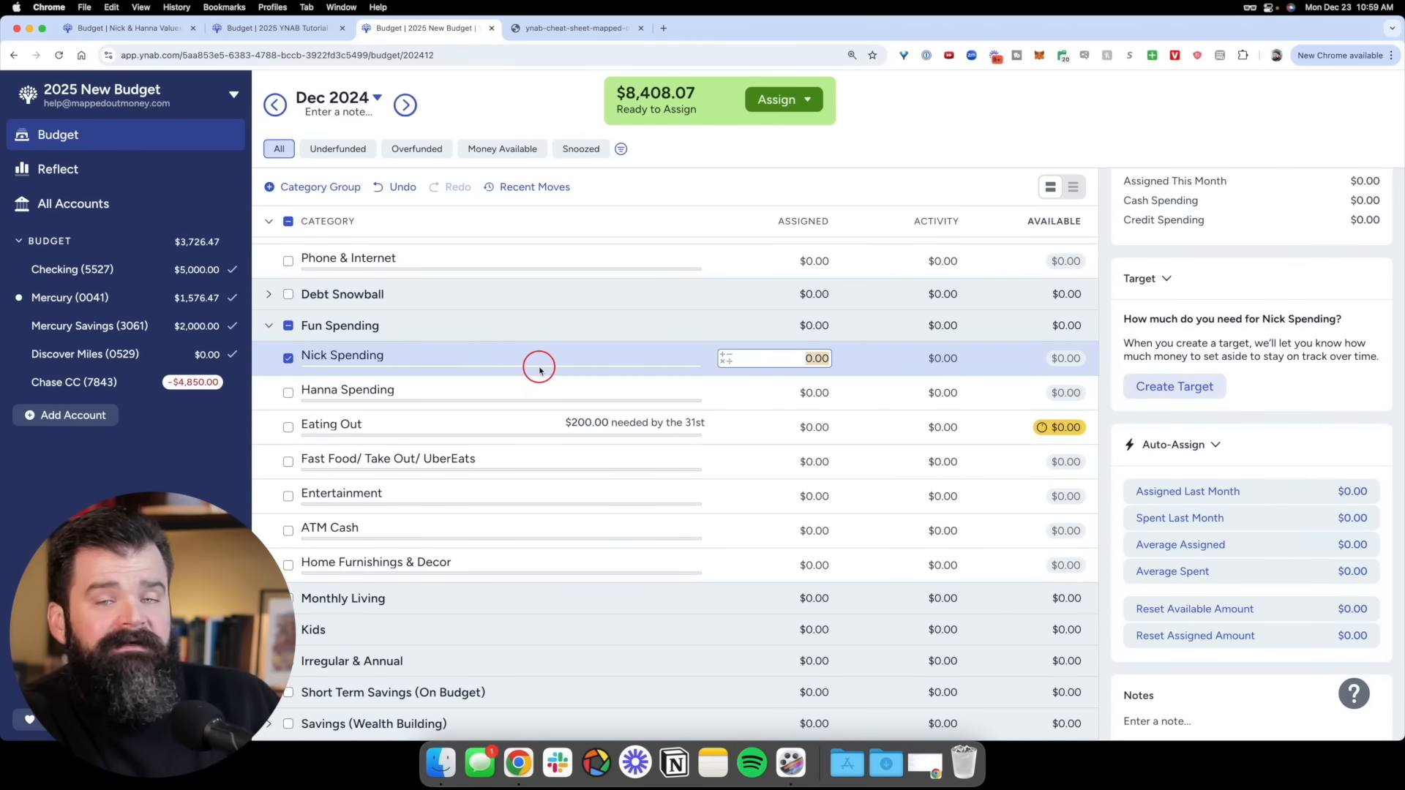
click(1190, 387)
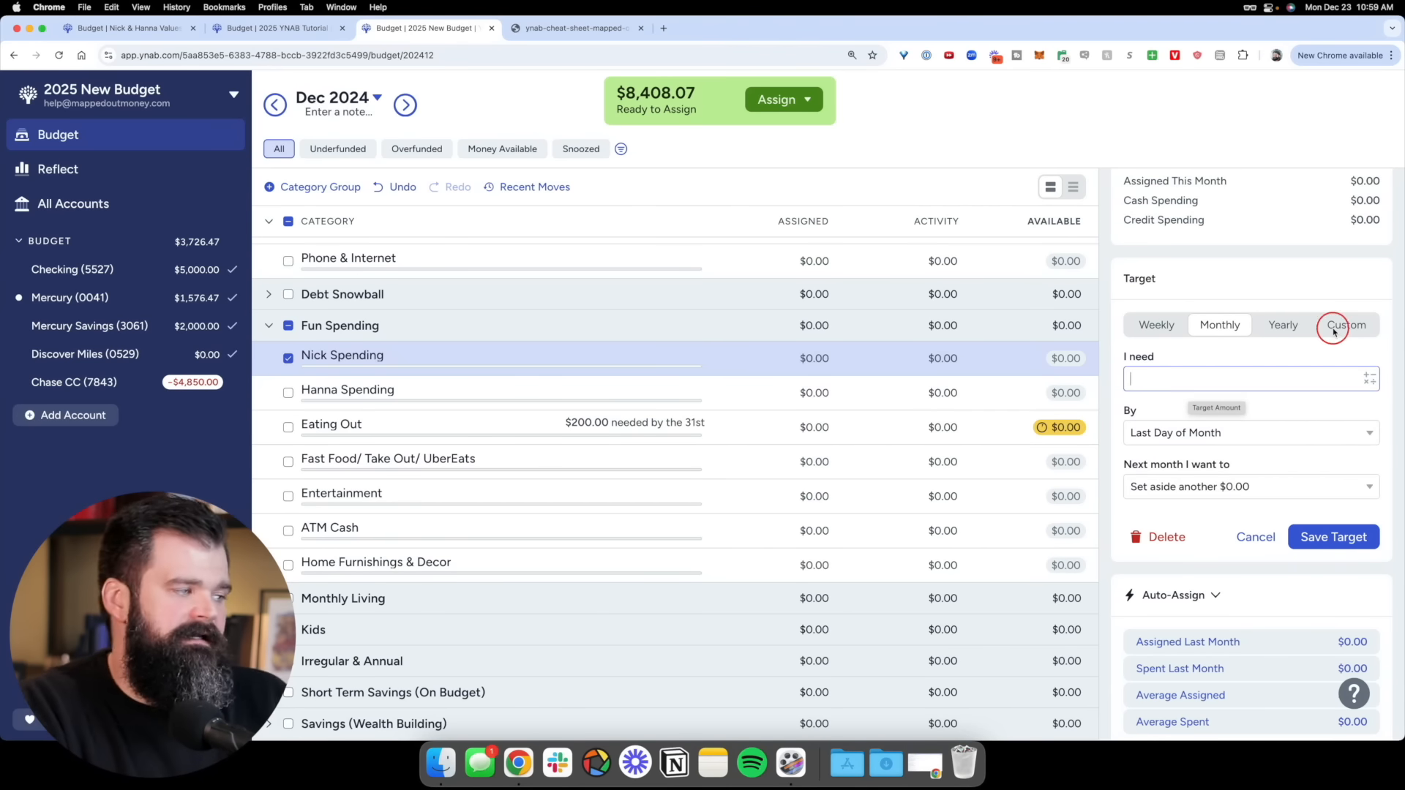
text(50)
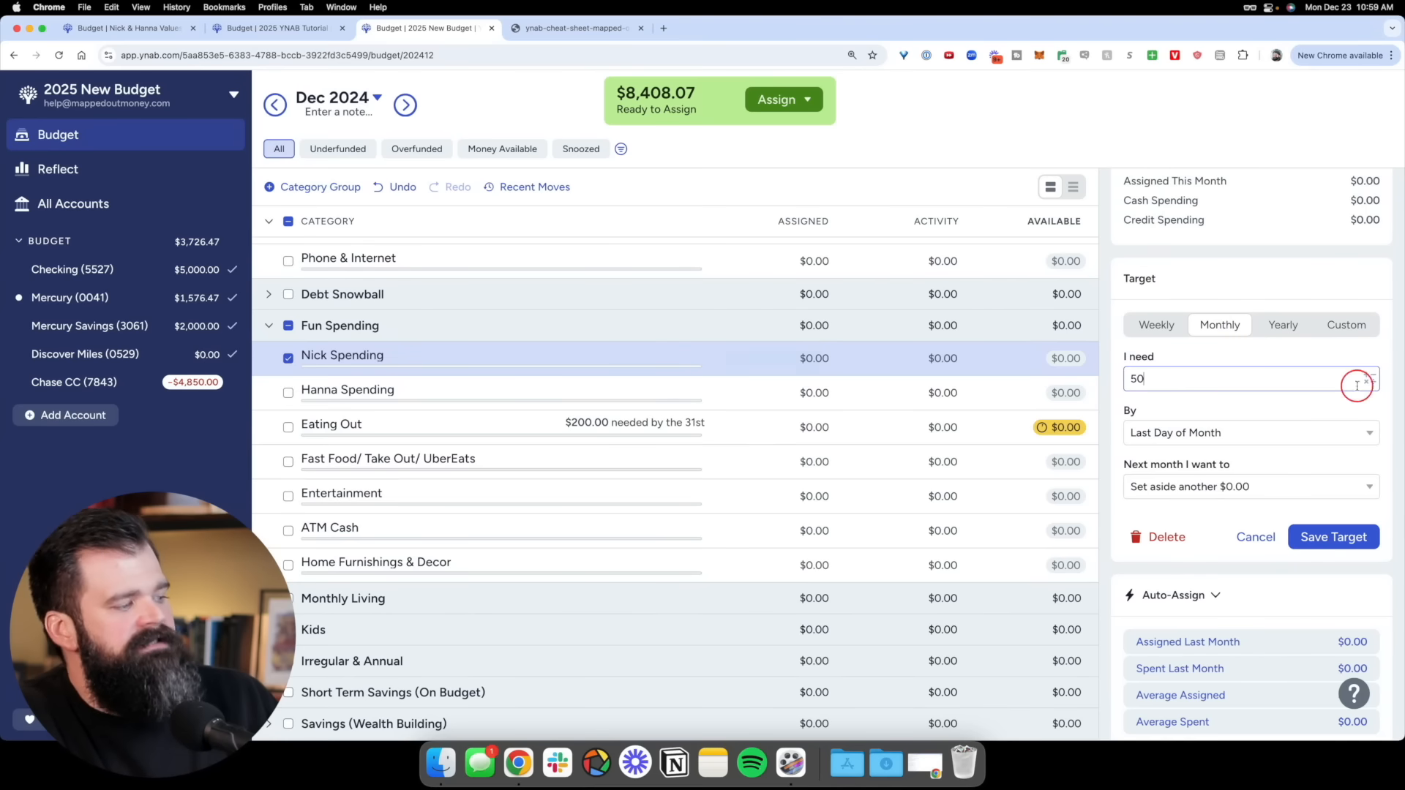
click(1341, 488)
click(1350, 489)
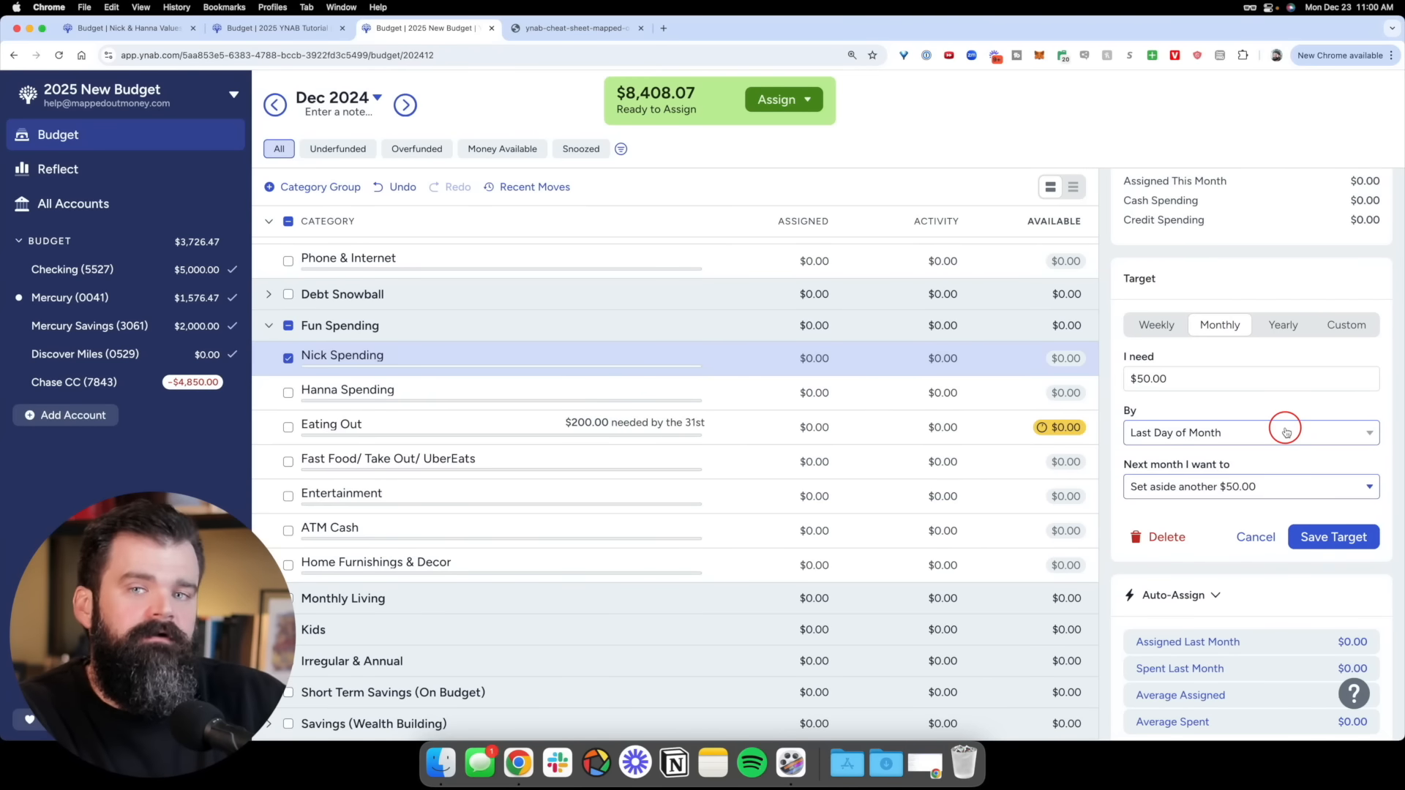
click(1355, 538)
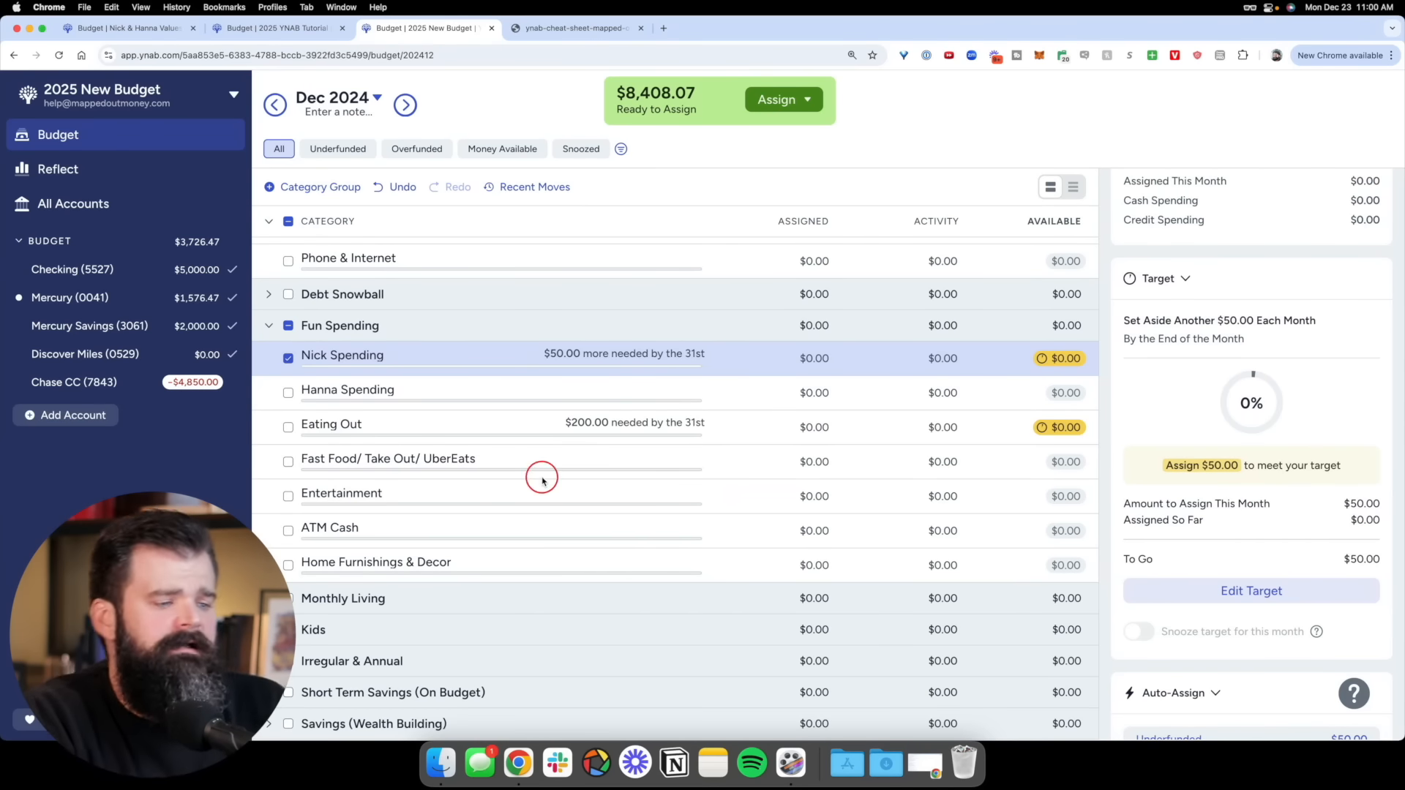
Collapse all category groups and expand only the Irregular & Annual group
click(268, 326)
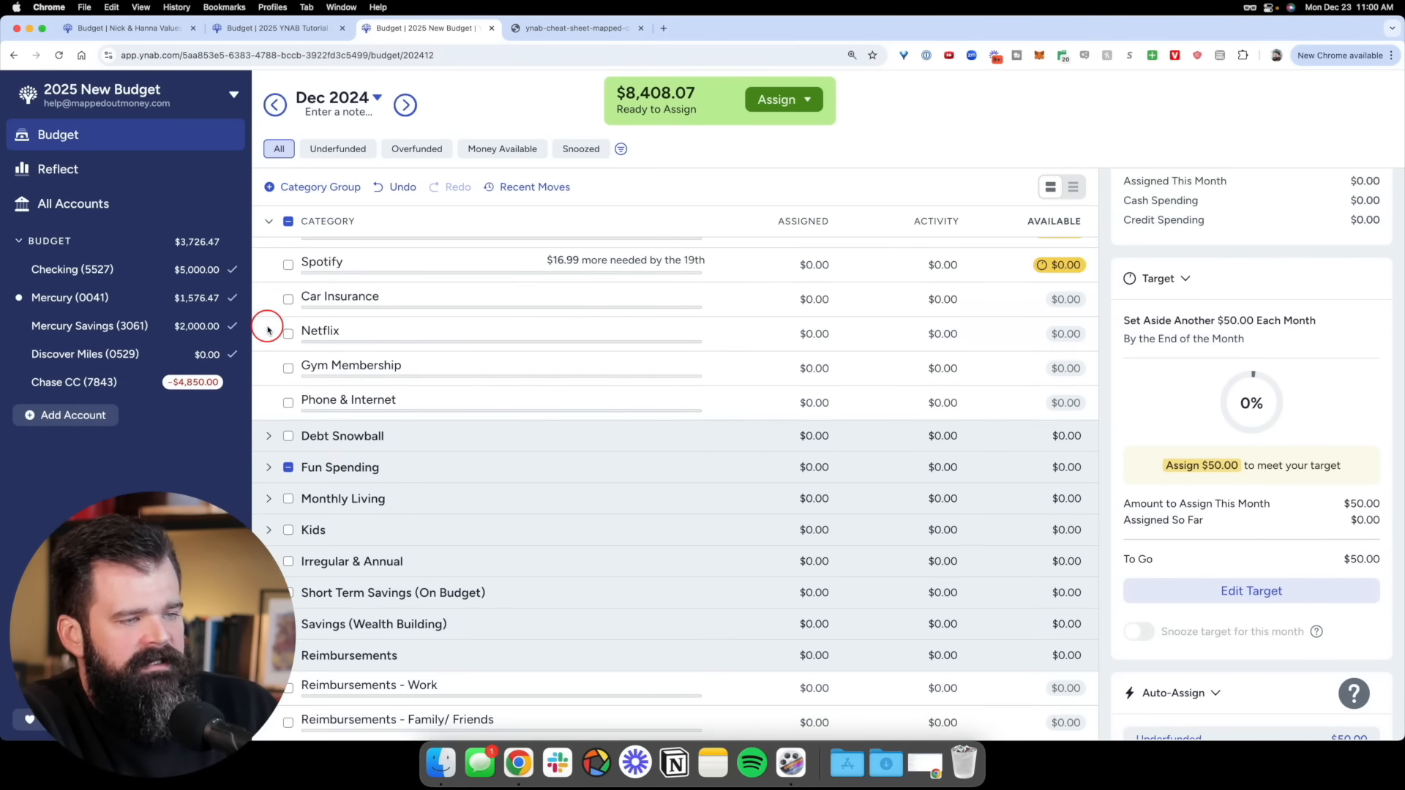
click(346, 475)
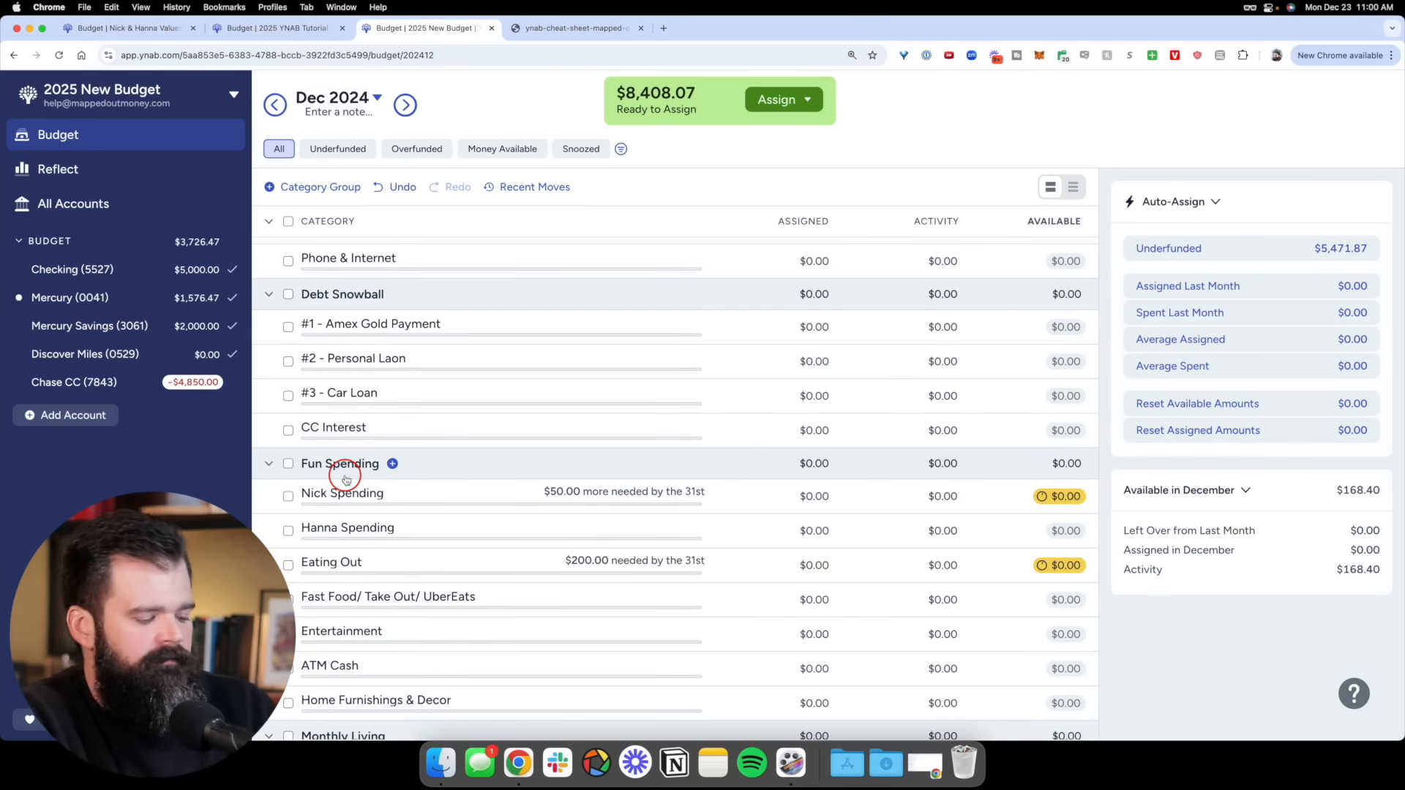
click(345, 477)
click(268, 507)
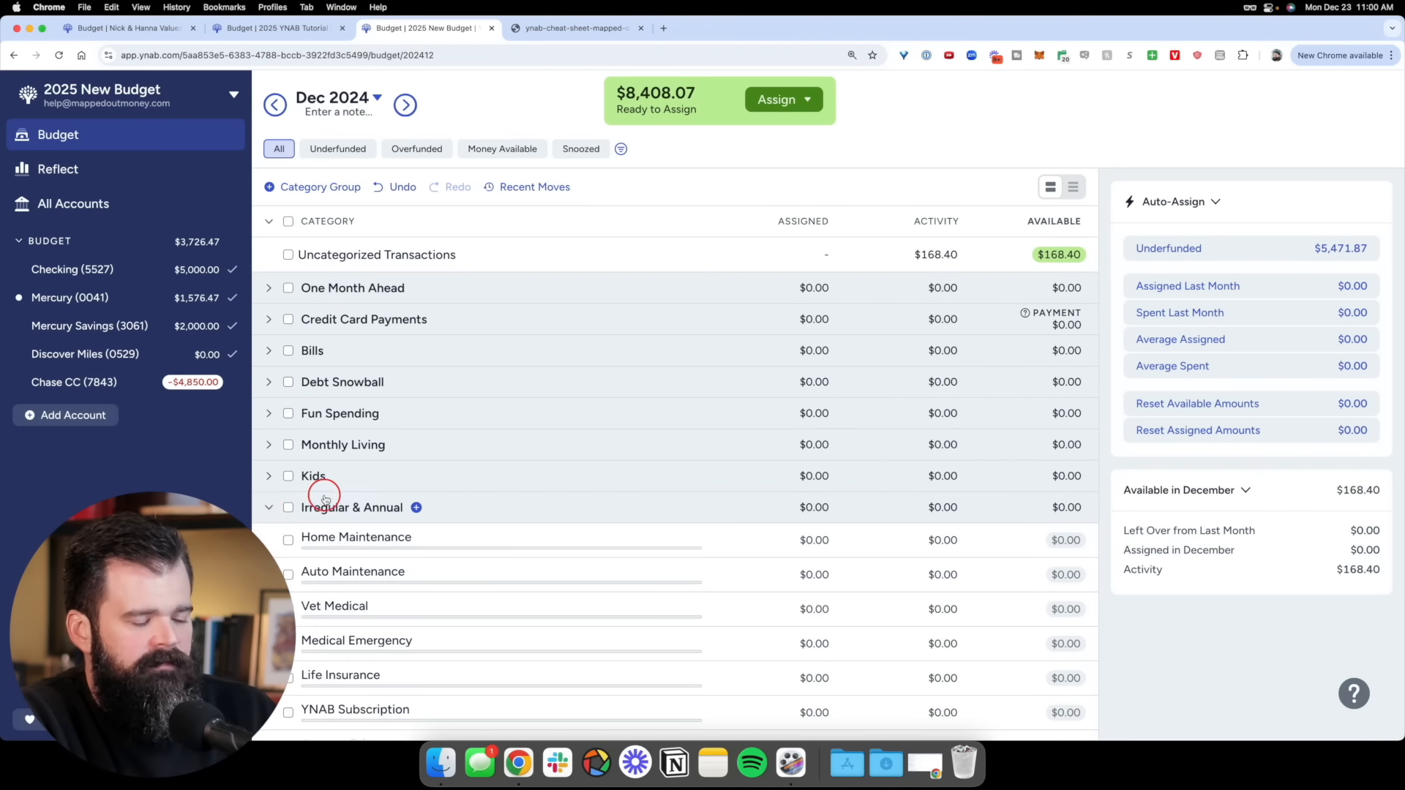
Create and save a monthly target for the Home Maintenance category, setting aside another $50.00 by the last day of the month
scroll(329, 489, down, 5)
click(407, 399)
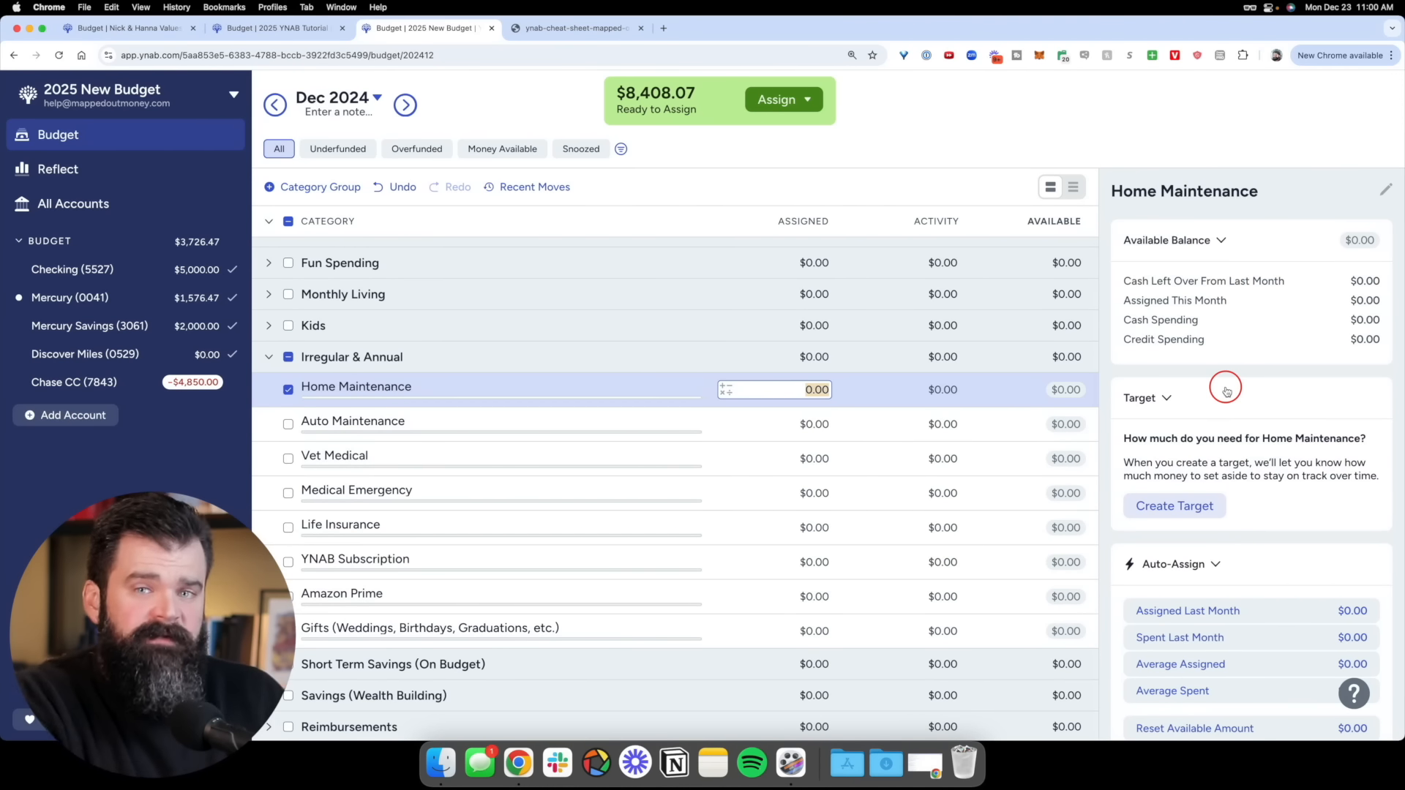
click(1201, 504)
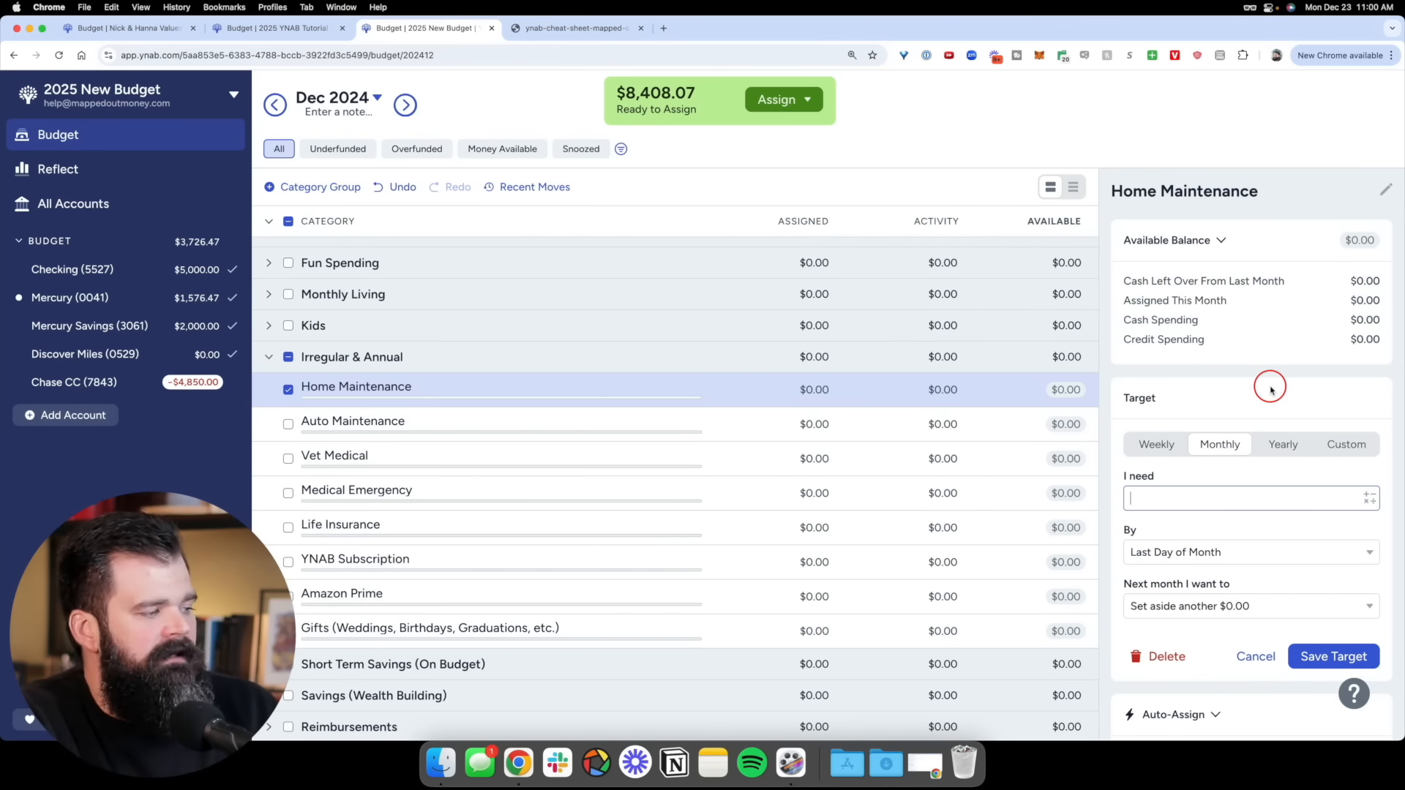
scroll(1270, 390, down, 3)
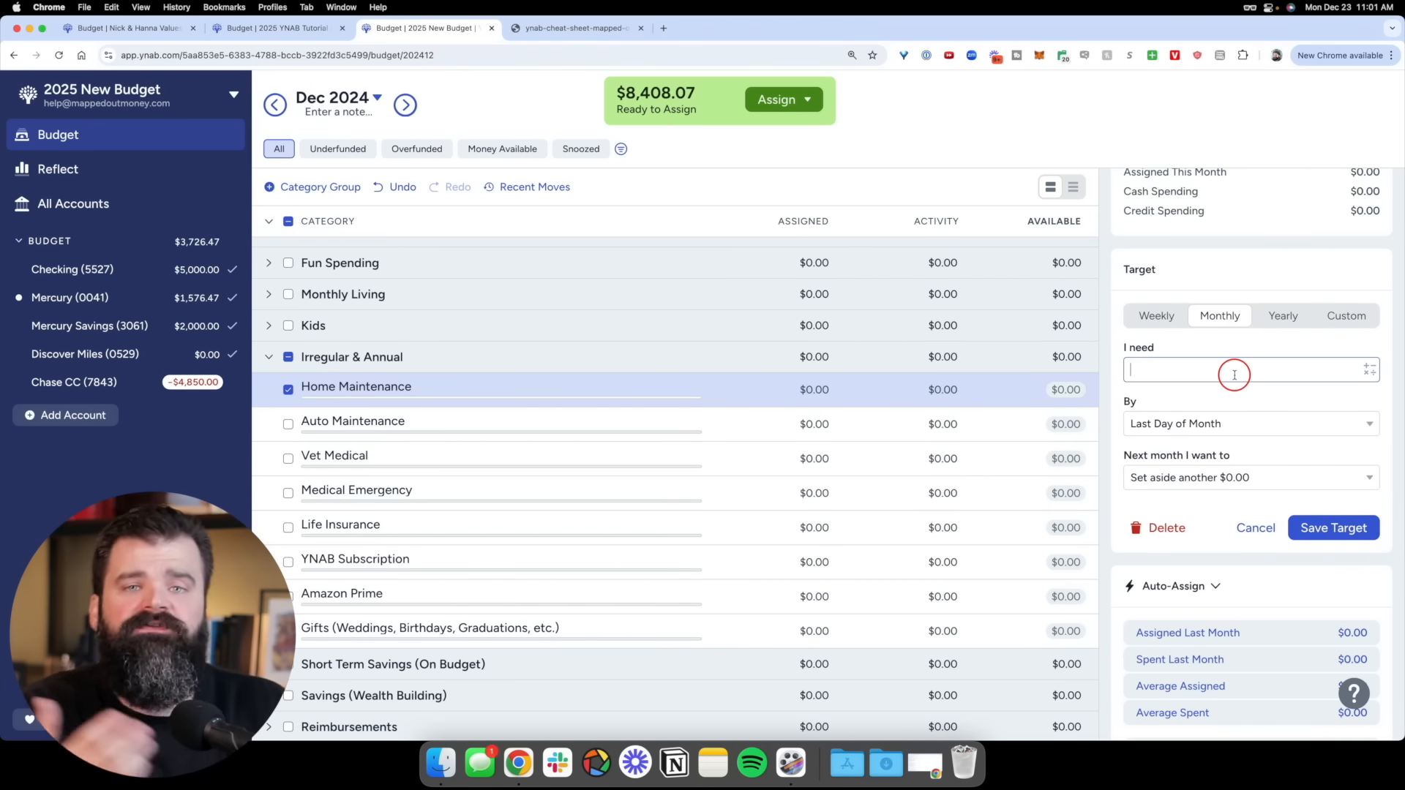
text(50)
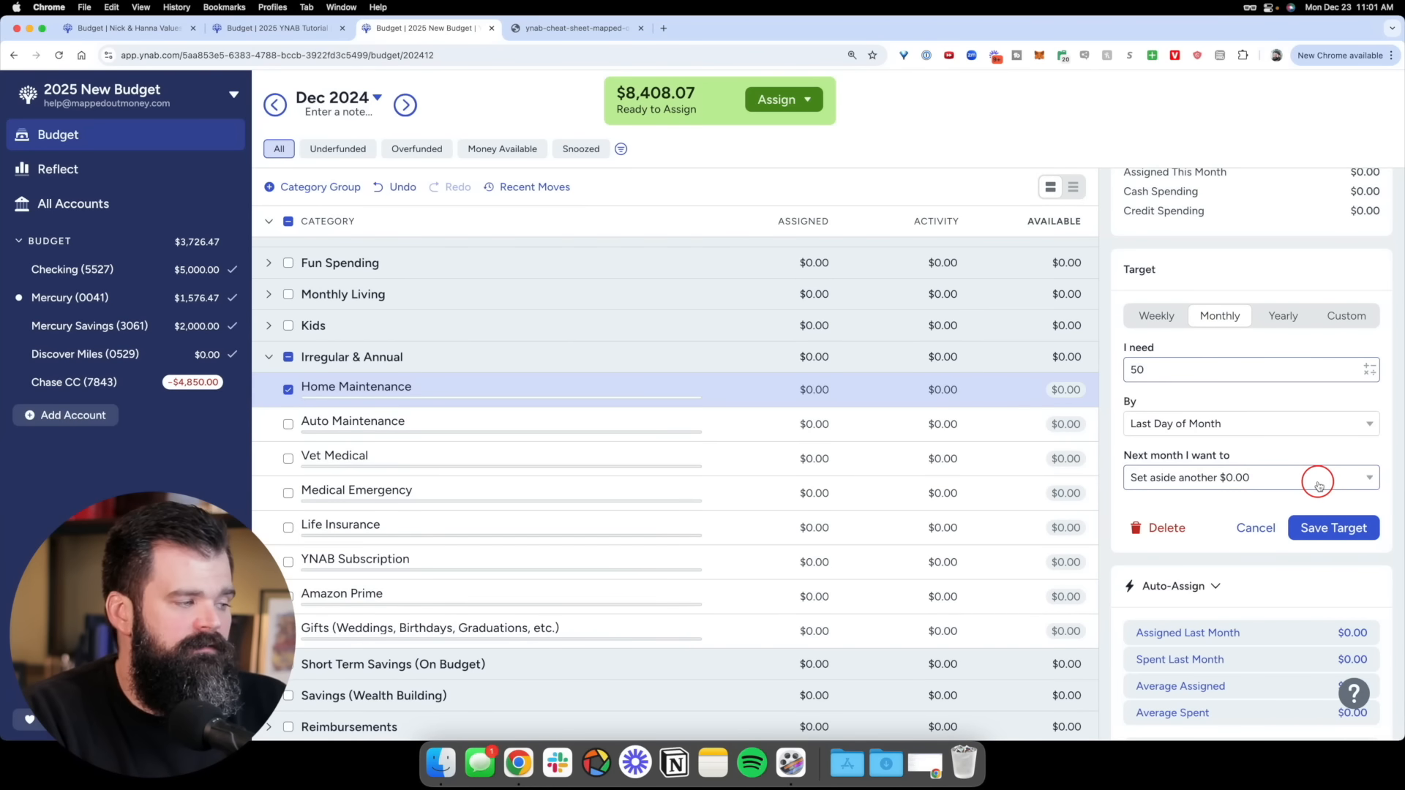
click(1333, 530)
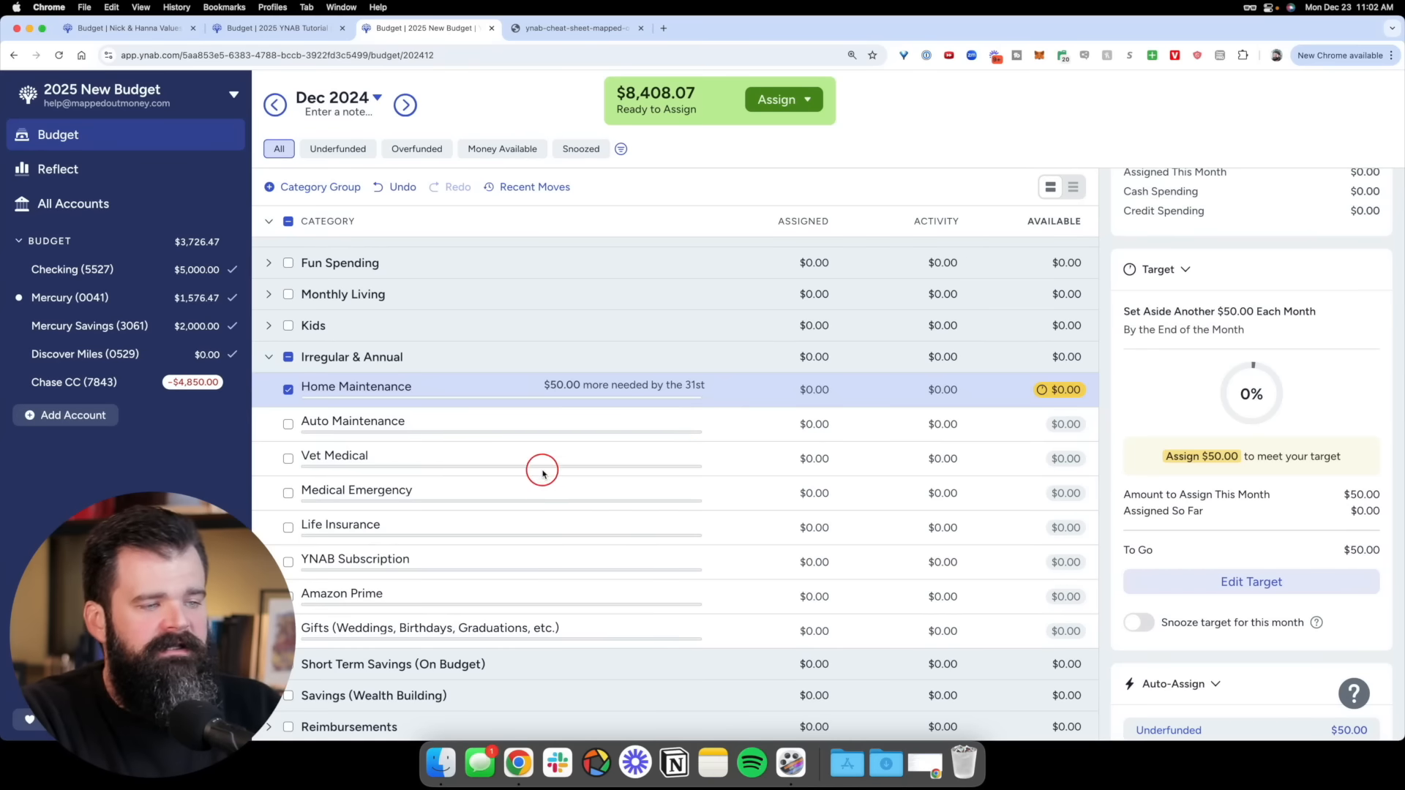
click(497, 429)
click(464, 454)
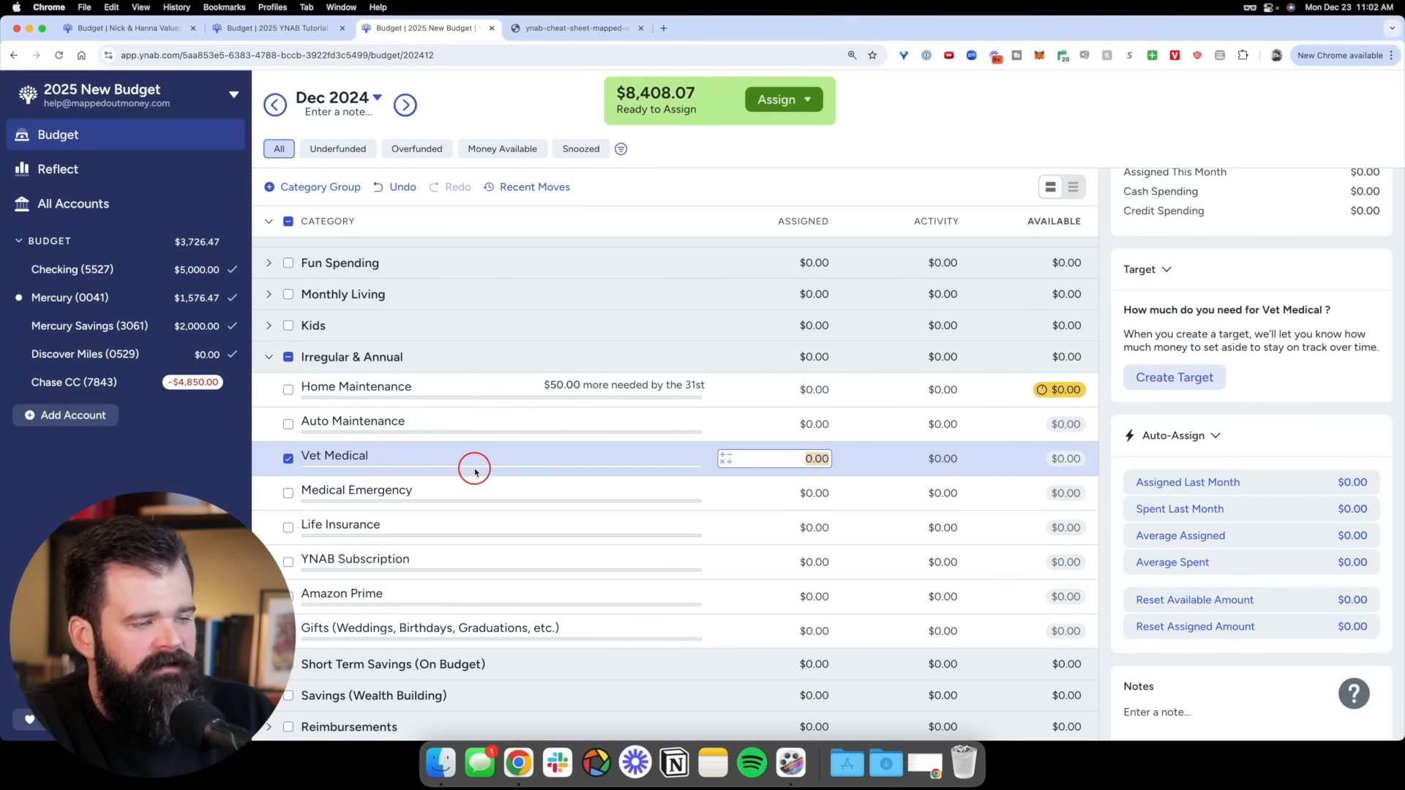
click(485, 484)
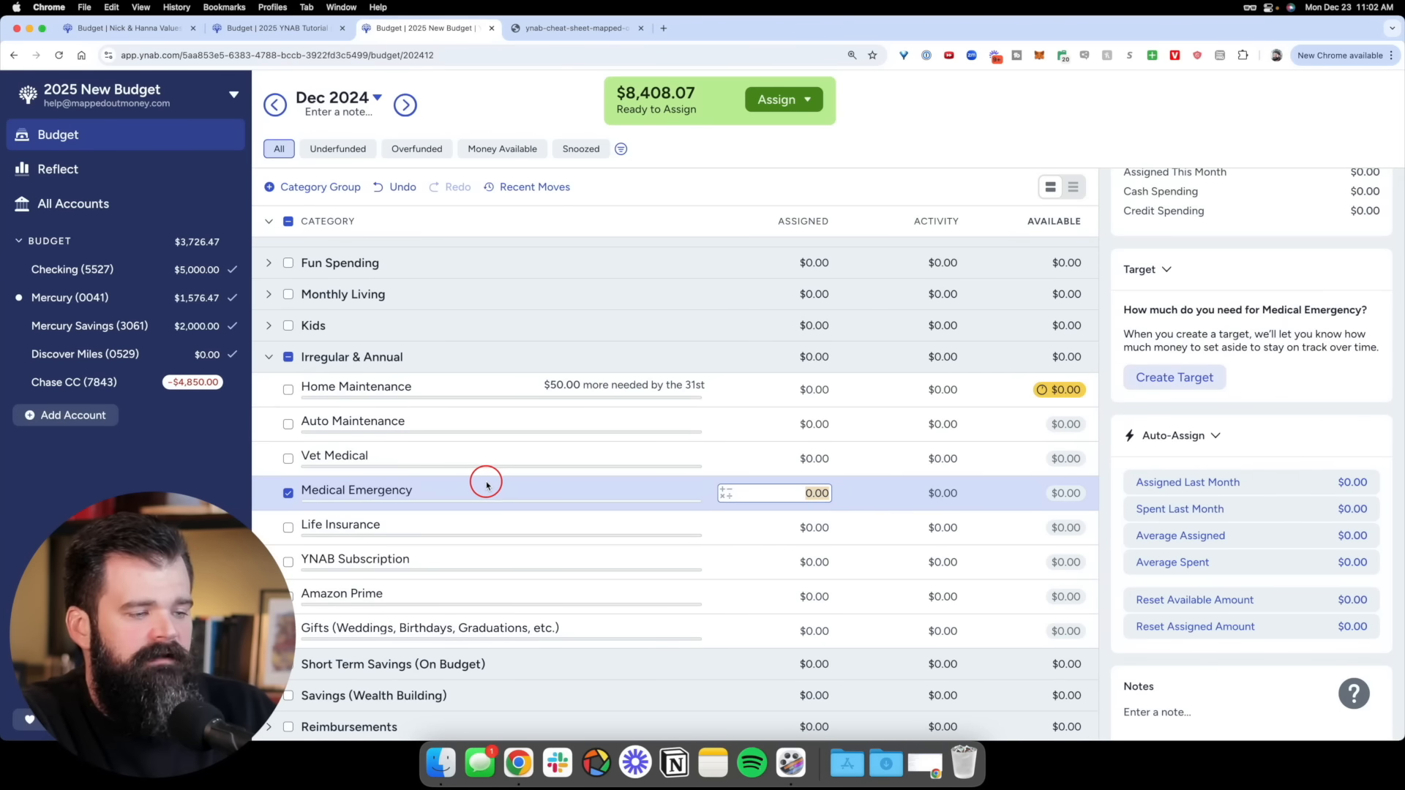
click(288, 493)
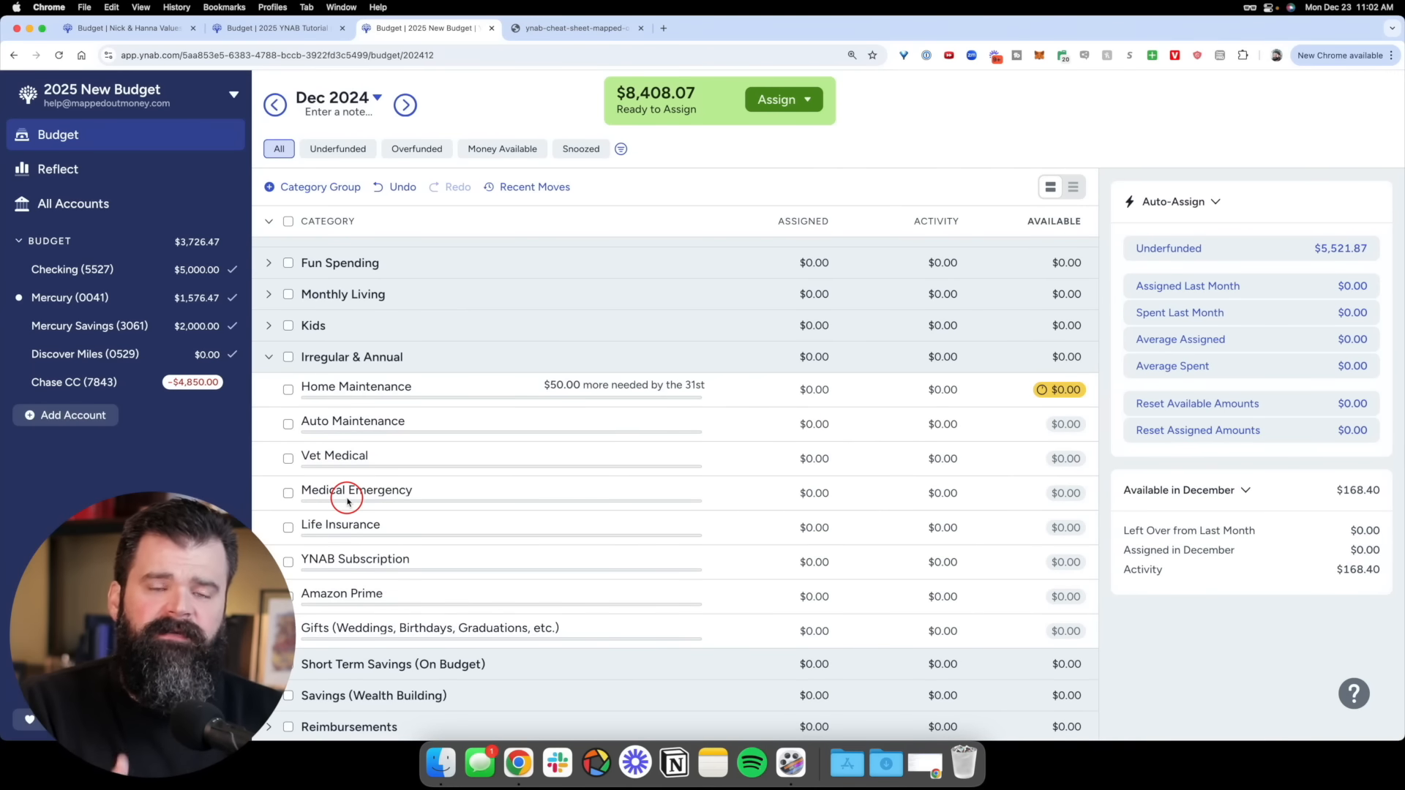
Start a yearly target of $645.00 for the Life Insurance category under Irregular & Annual
click(386, 526)
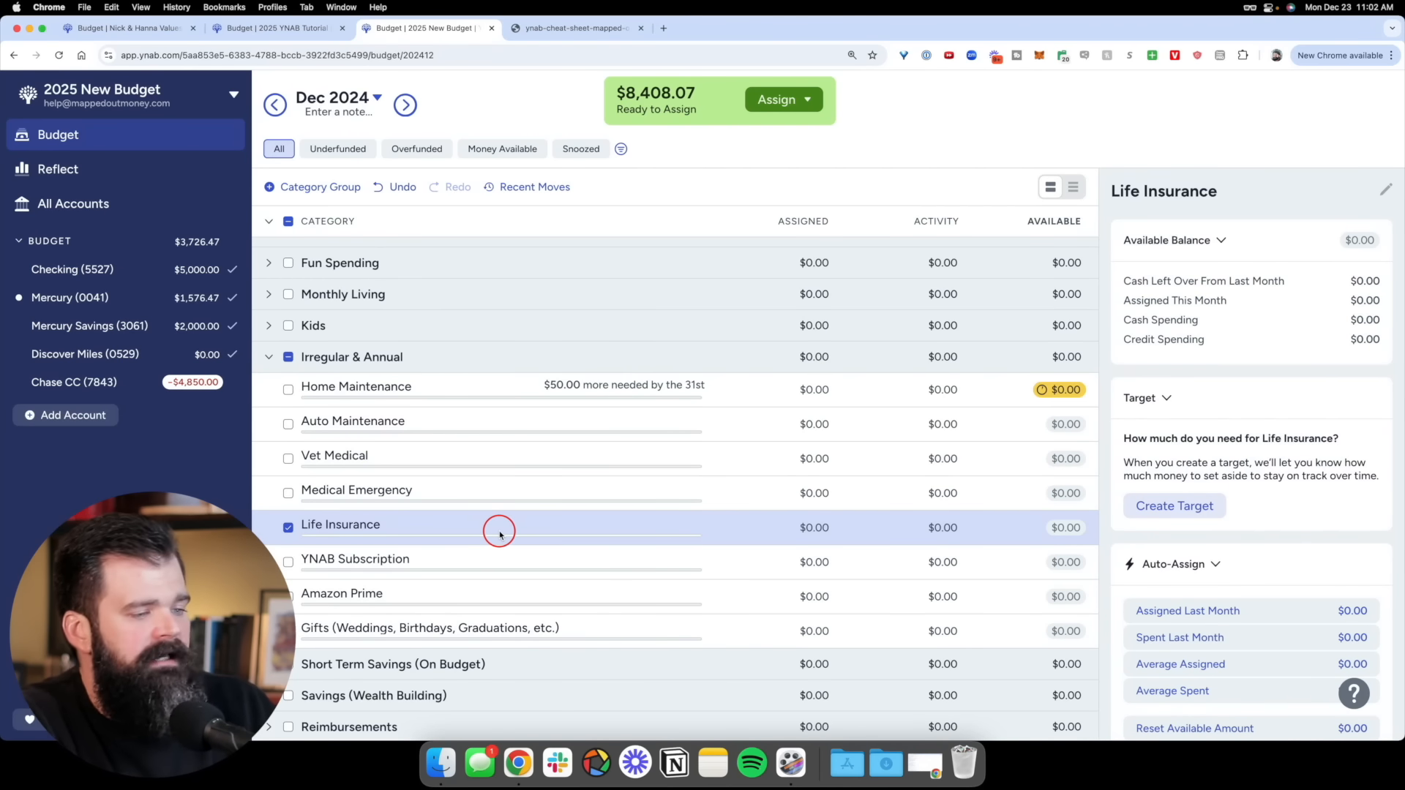
click(1175, 508)
scroll(1193, 498, down, 2)
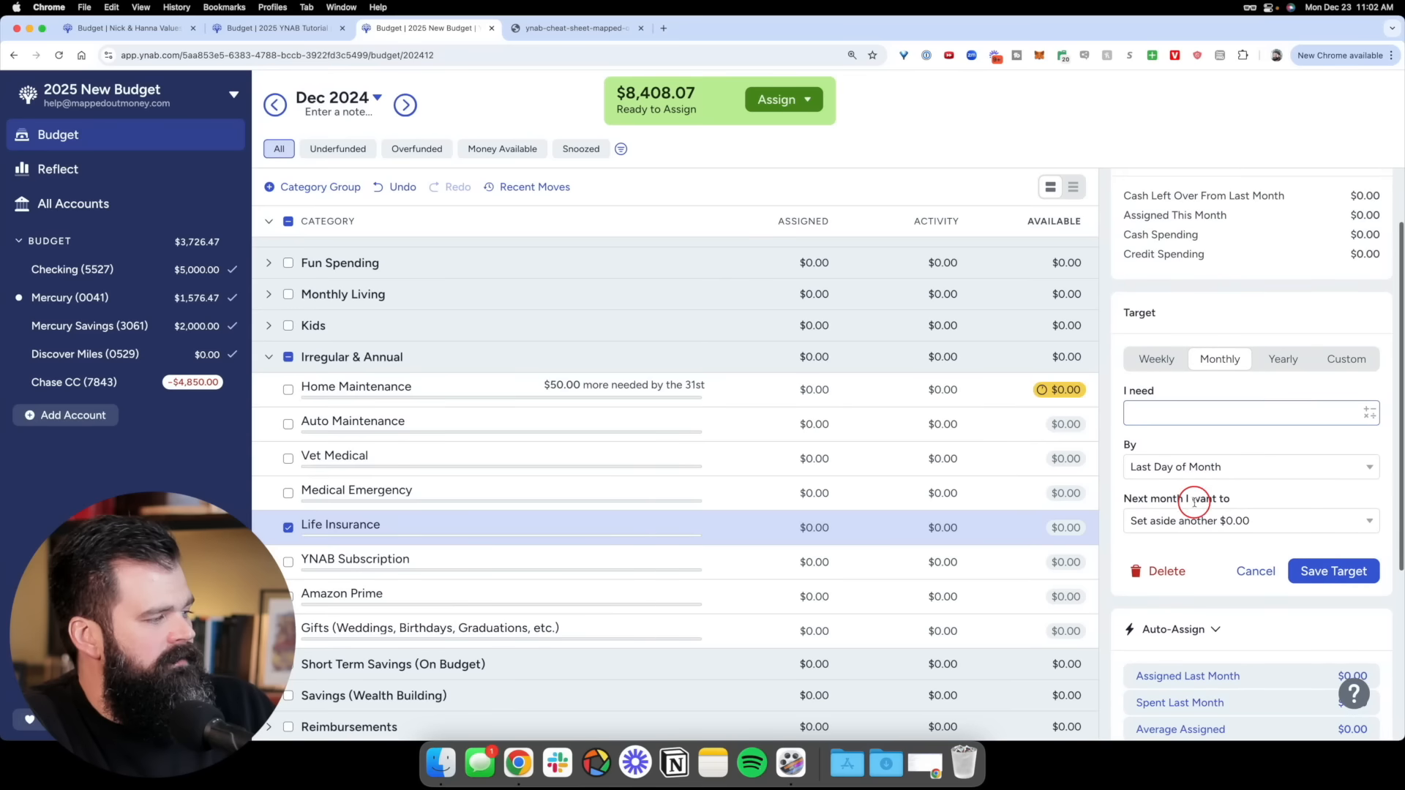
click(1280, 356)
click(1288, 402)
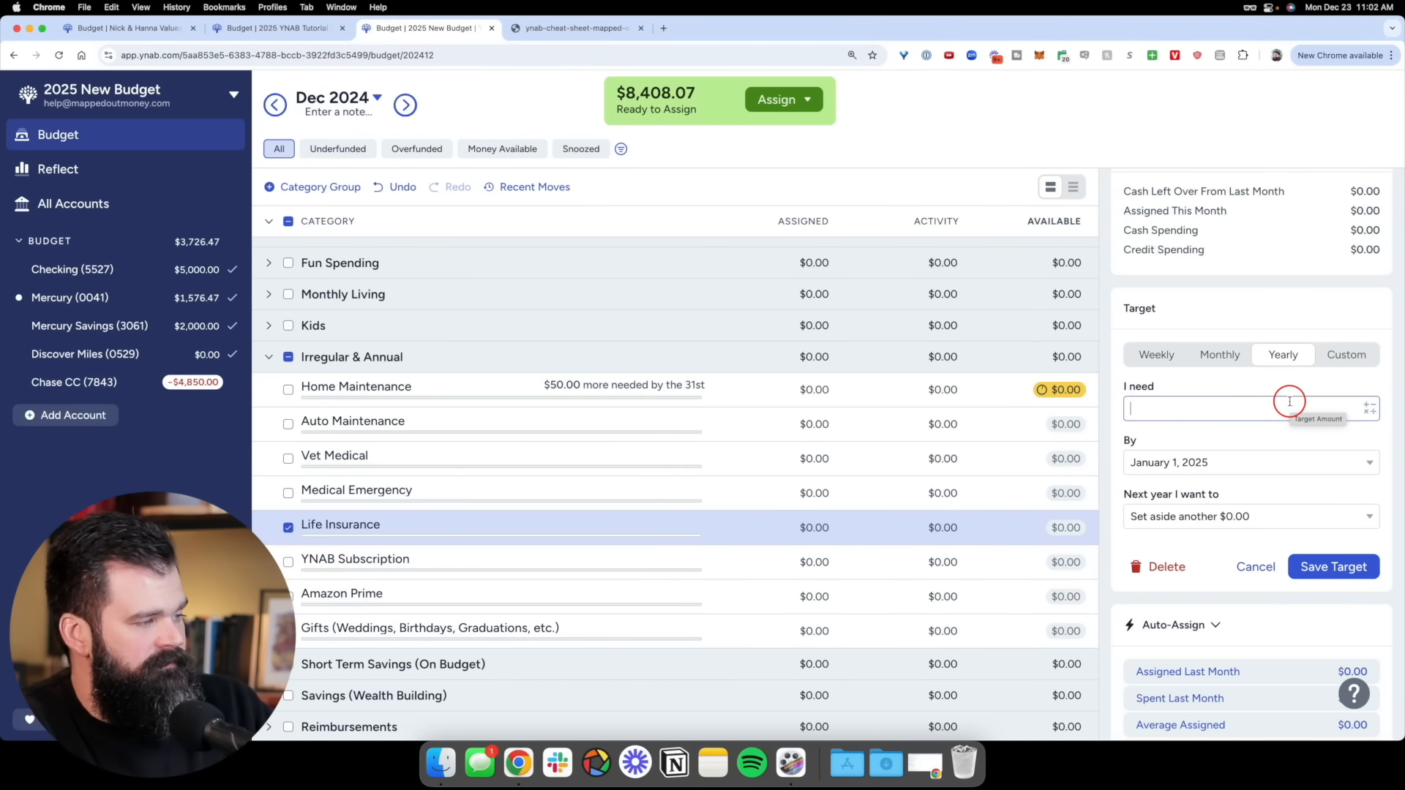
text(645)
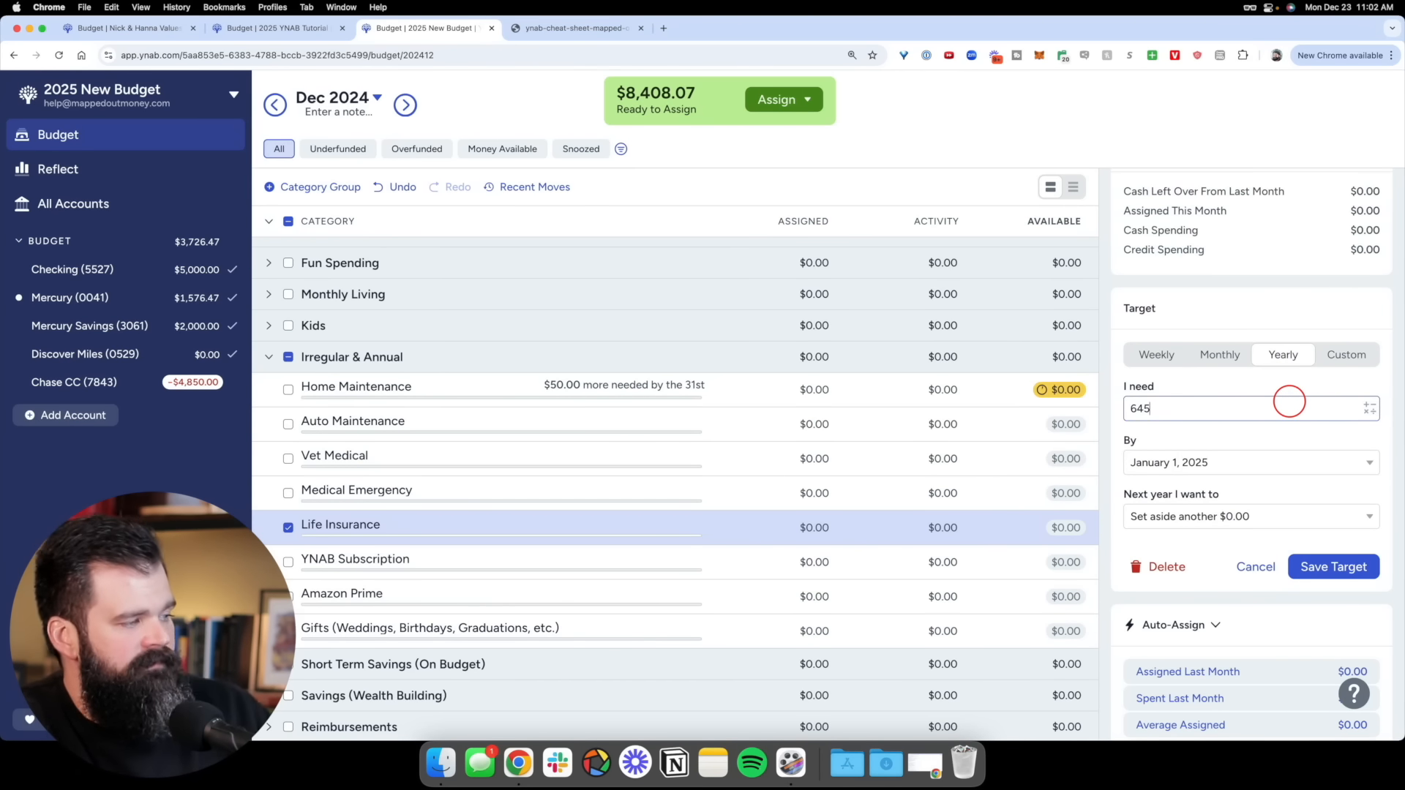
scroll(1244, 439, down, 1)
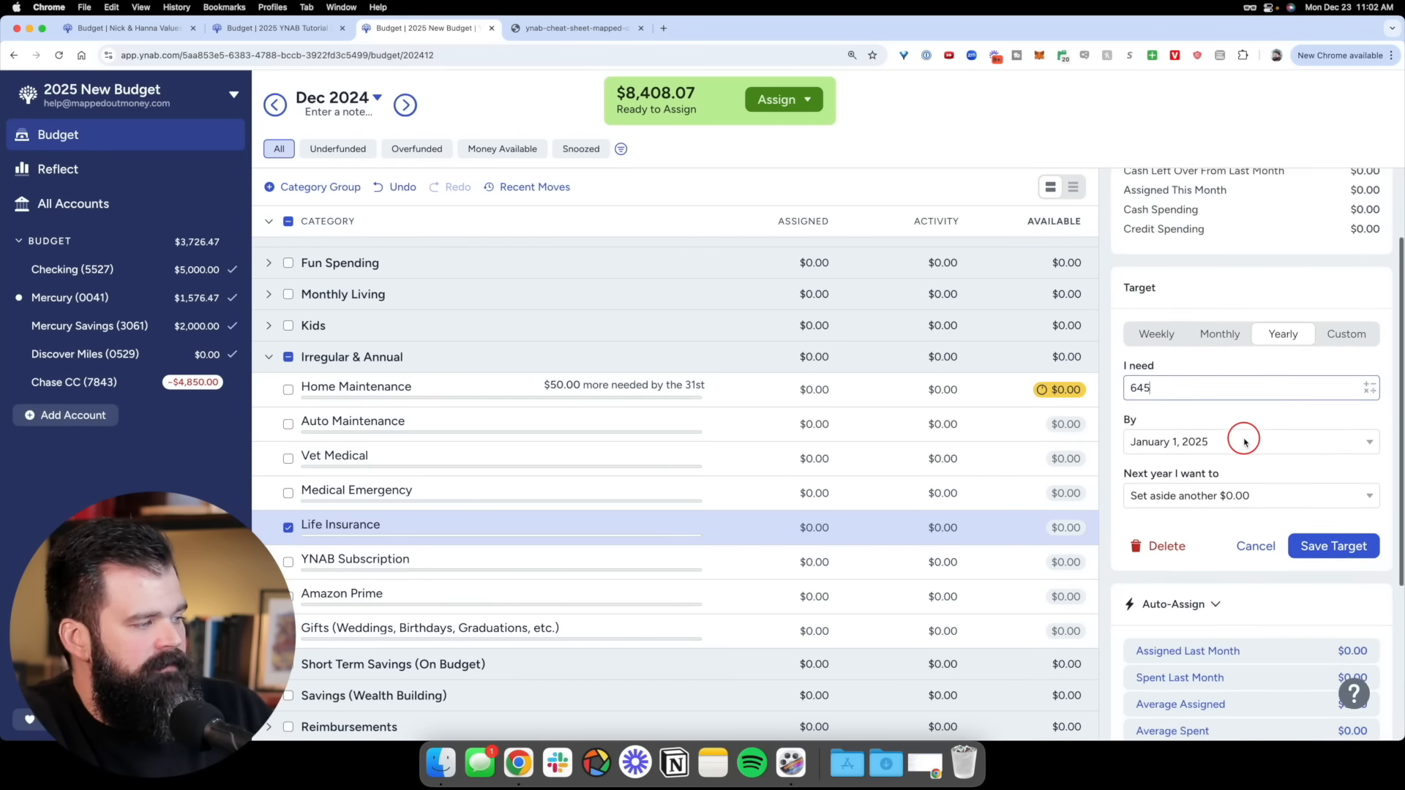
Set the Life Insurance target's due date to October 24, 2025 and save the target
click(1273, 437)
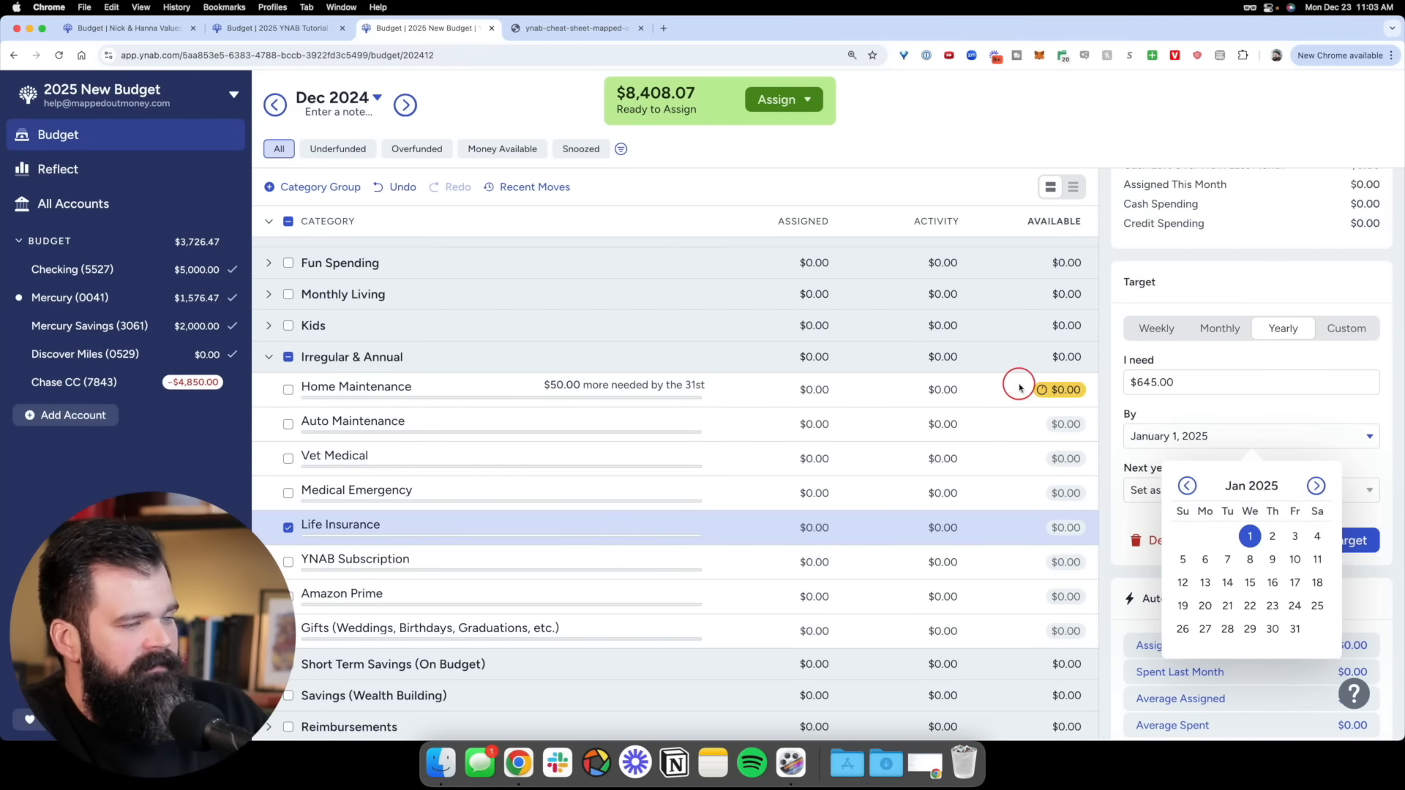
click(1184, 487)
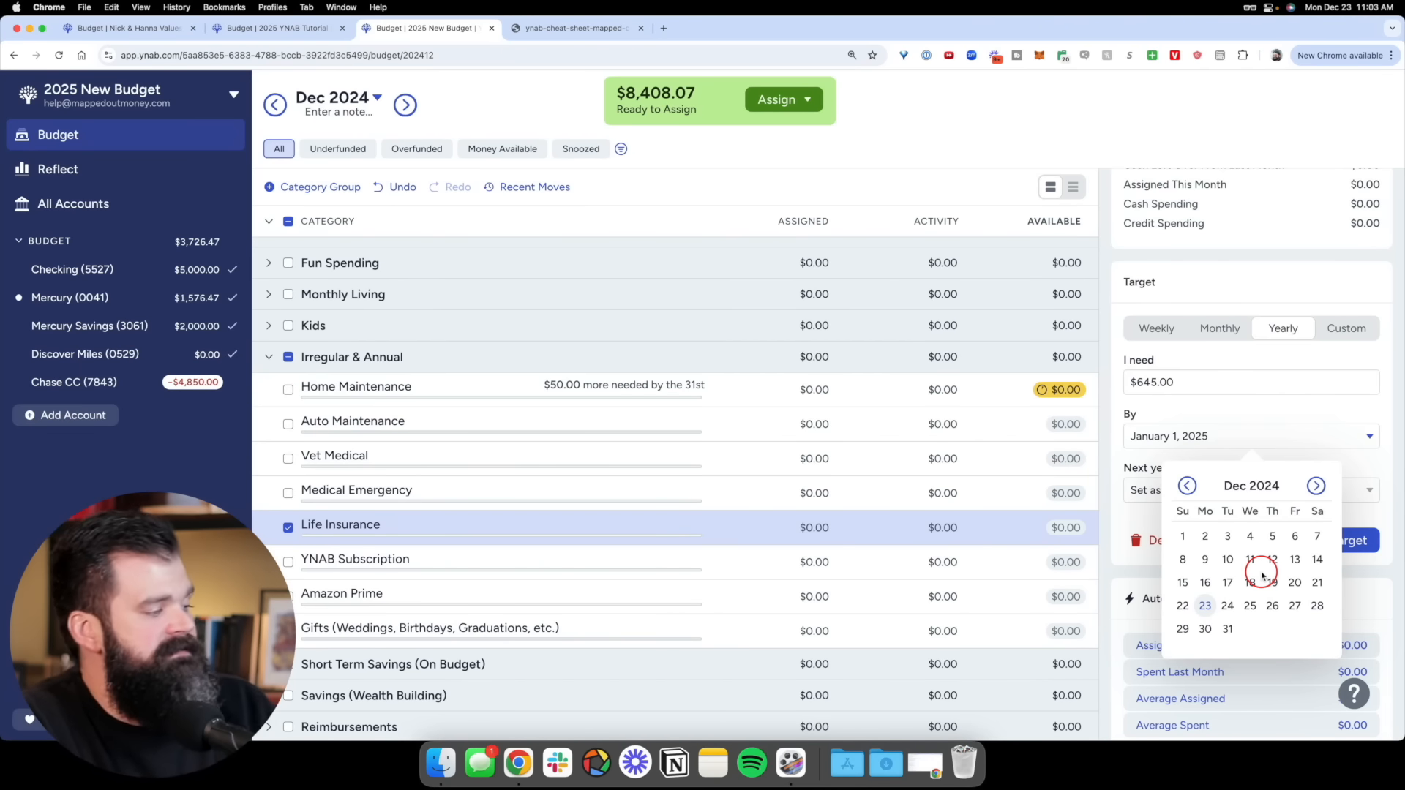
click(1316, 486)
click(1316, 487)
click(1316, 487)
click(1316, 486)
click(1316, 486)
click(1318, 492)
click(1318, 493)
click(1318, 493)
click(1319, 492)
click(1320, 493)
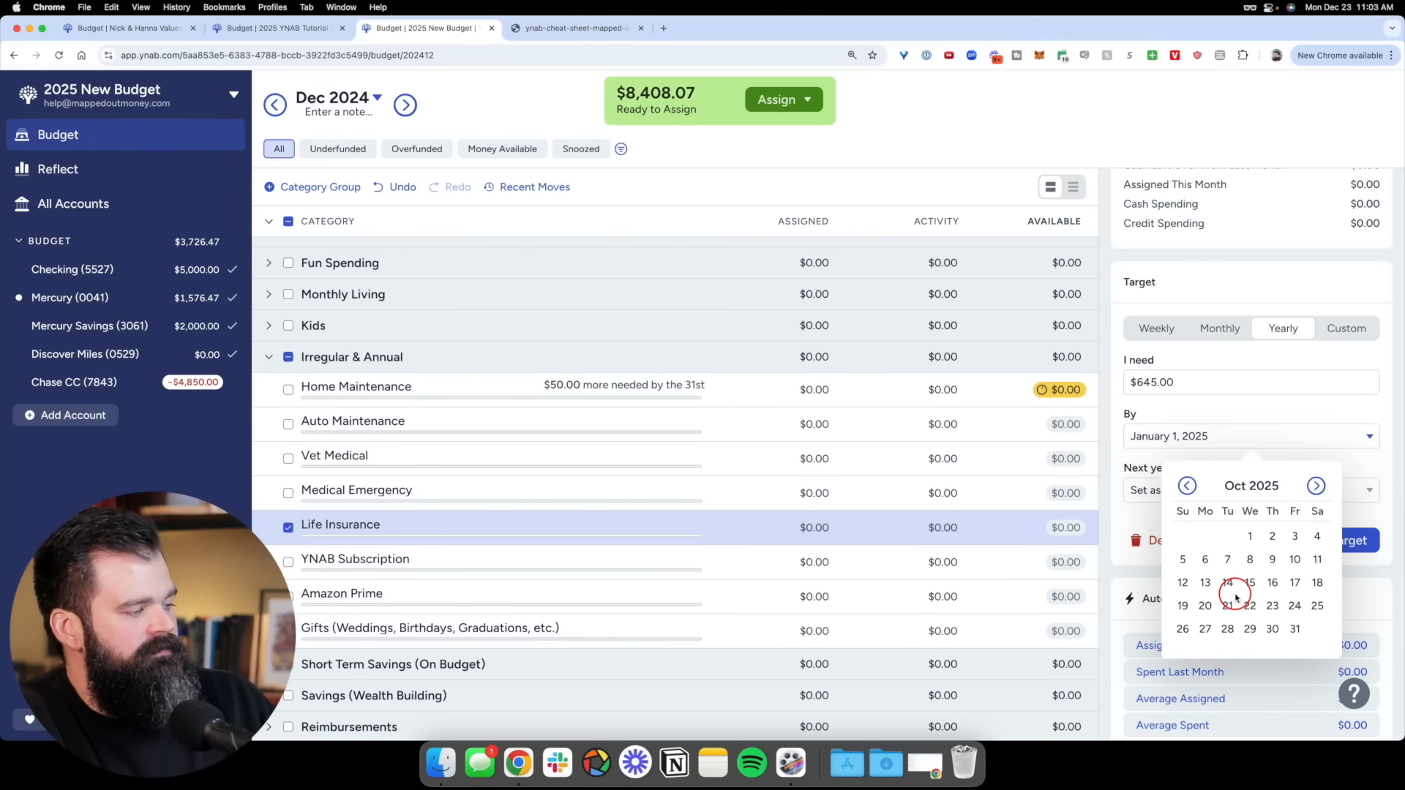
click(1287, 607)
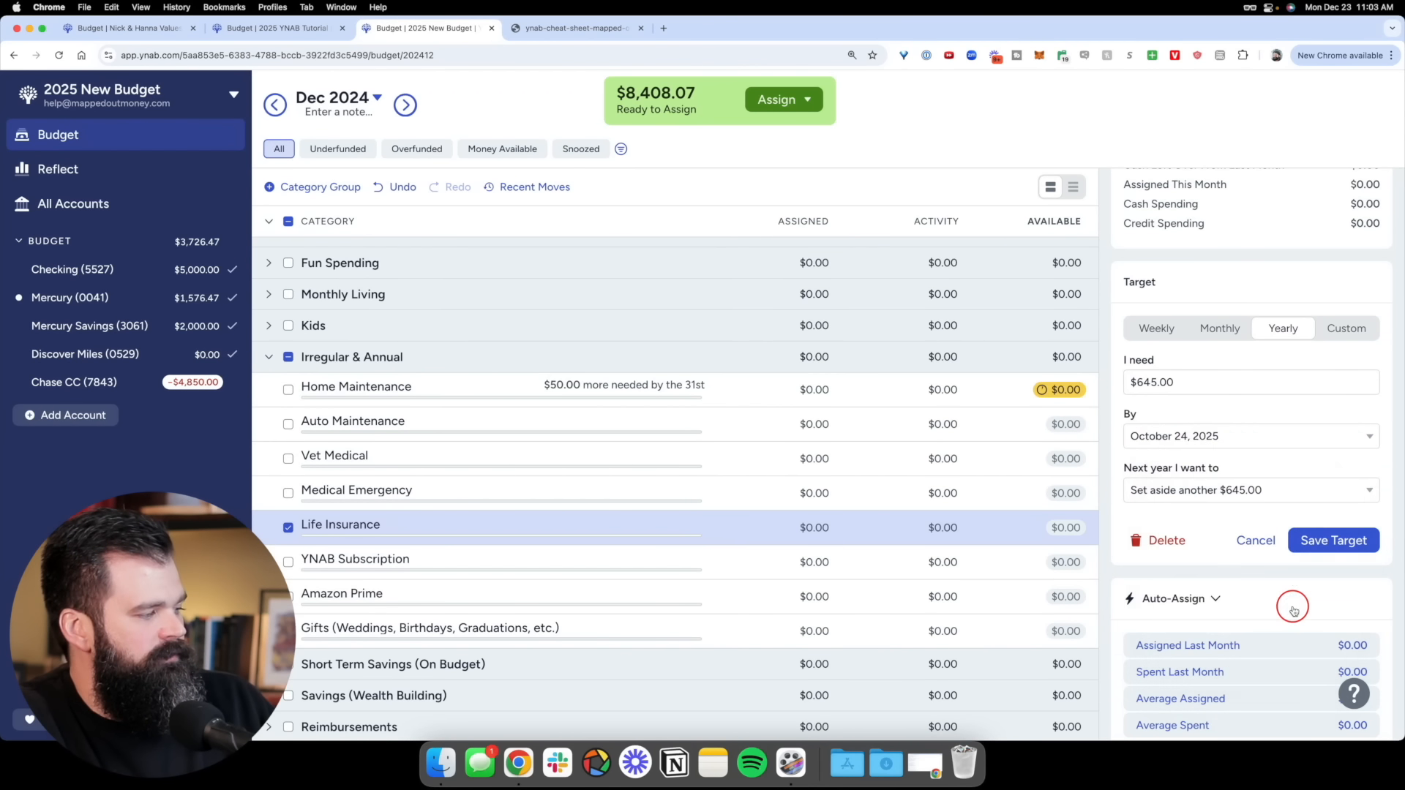
click(1327, 543)
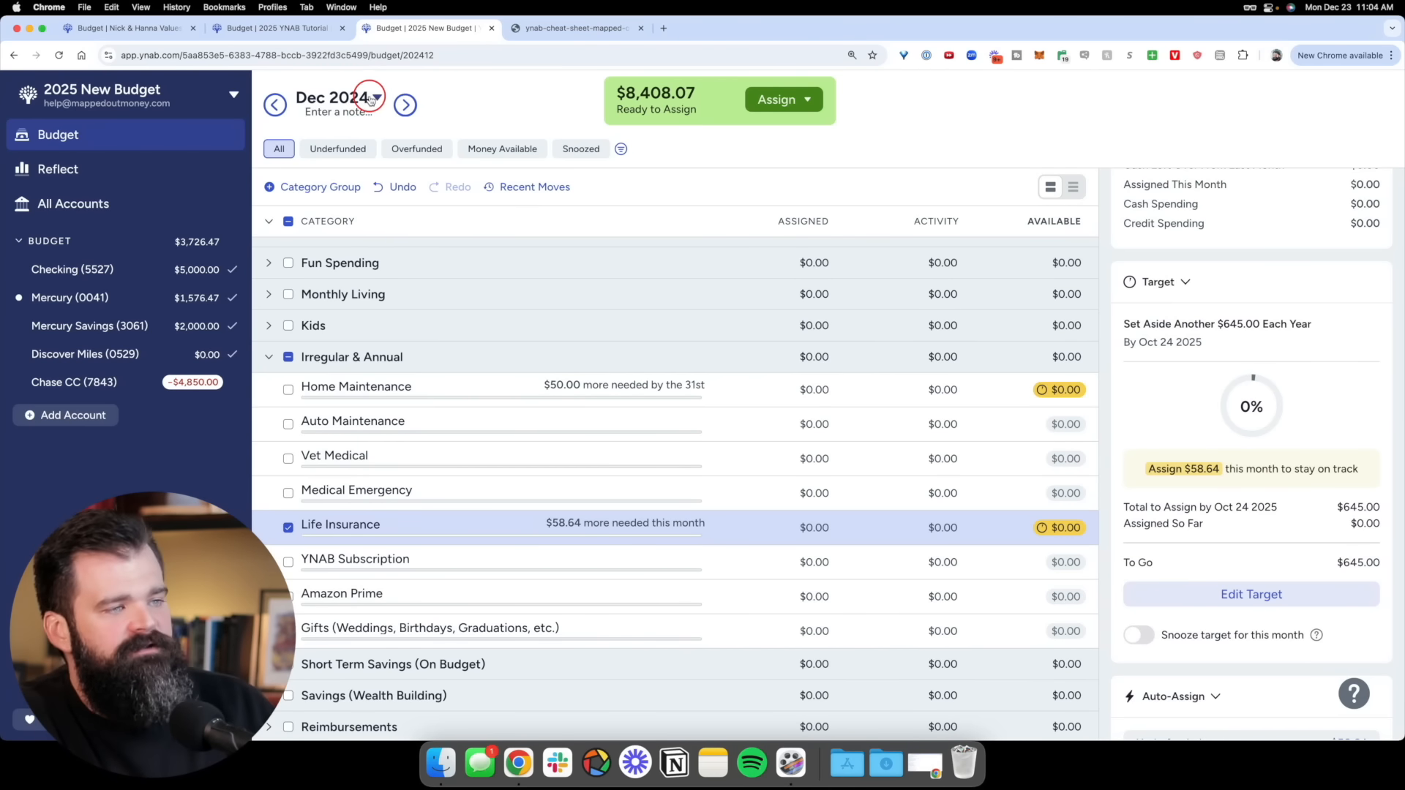
Check the Life Insurance target in the January 2025 budget and return to December 2024
click(404, 105)
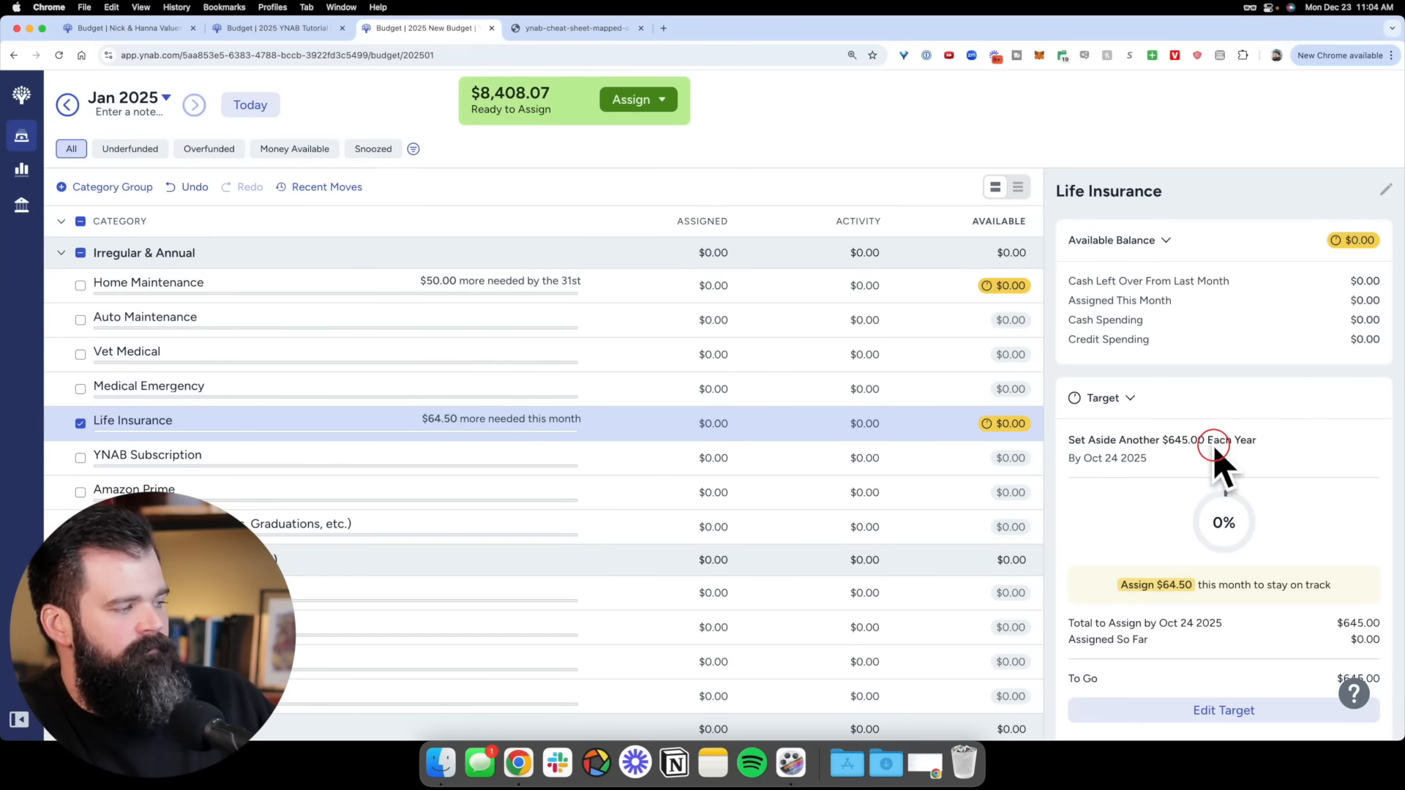
click(68, 104)
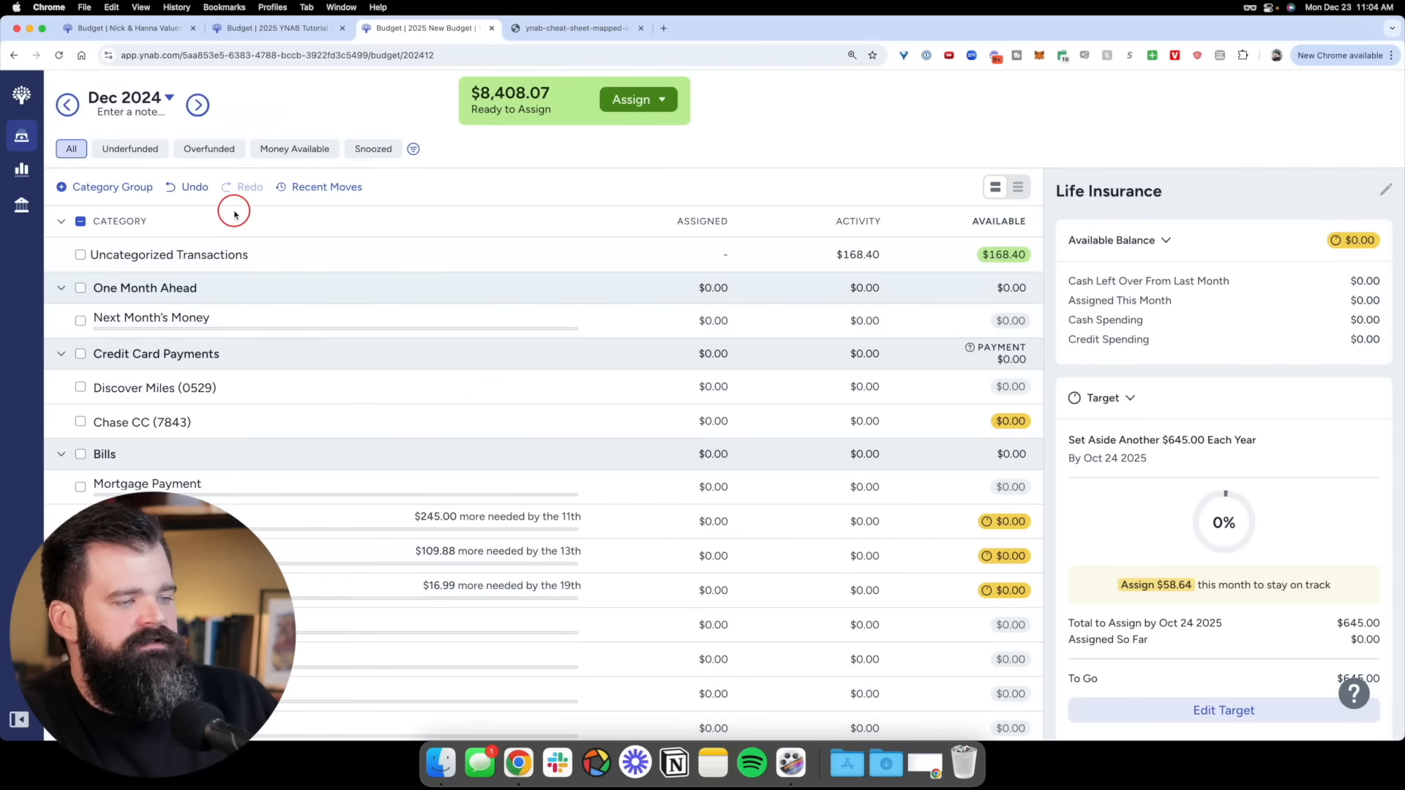
scroll(474, 395, down, 10)
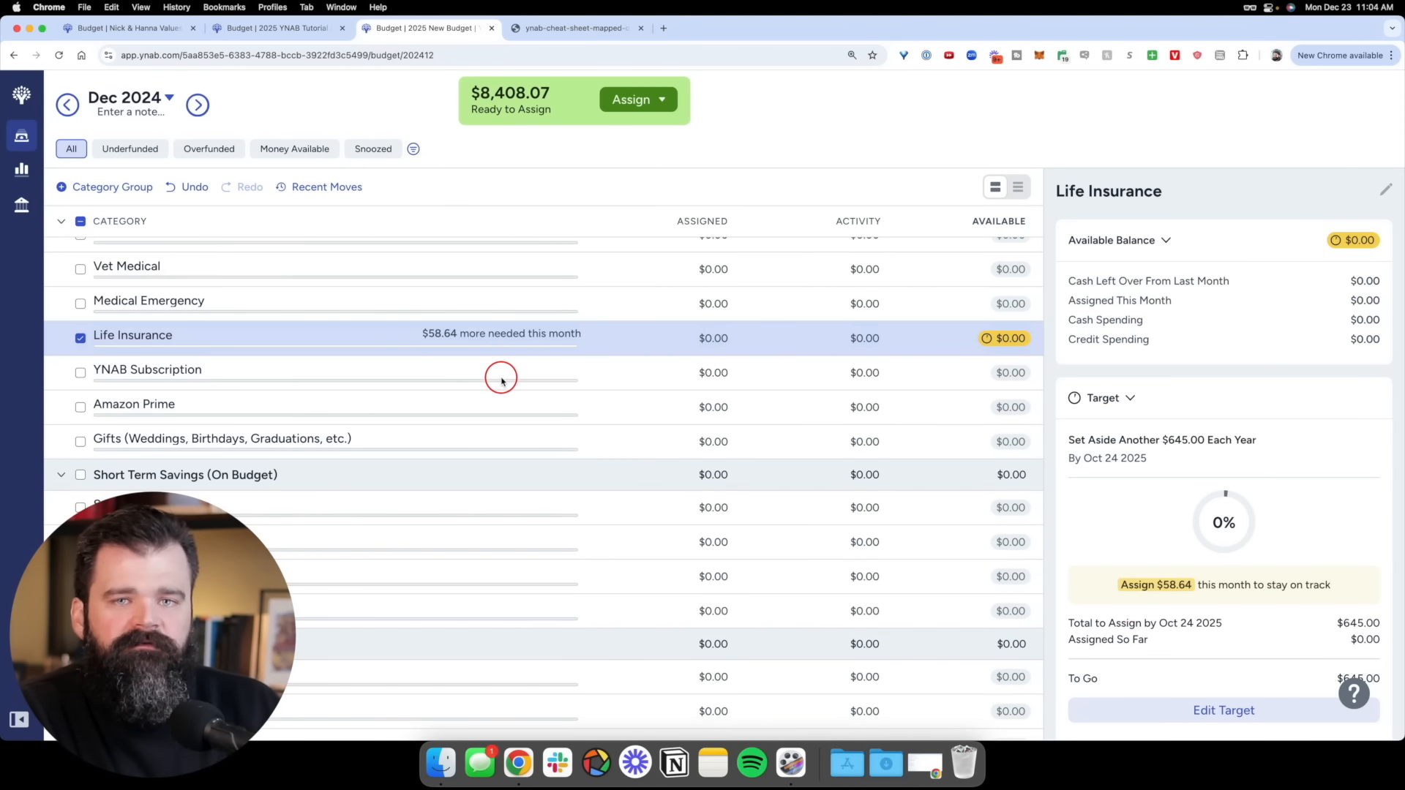
Create and save a yearly target for the Christmas Spending category, setting aside another $1,200.00 by December 25, 2024
scroll(779, 421, down, 3)
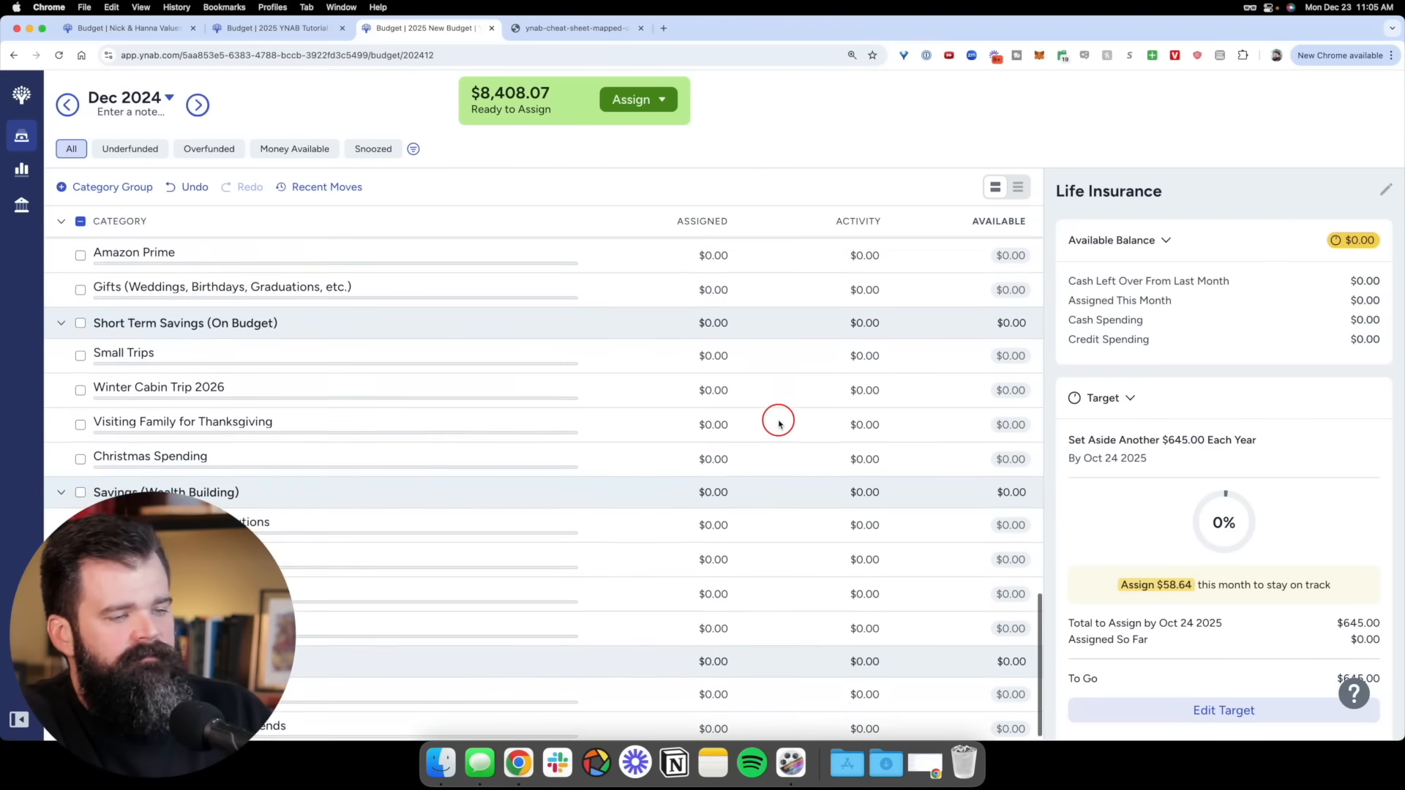
click(229, 448)
scroll(1289, 476, down, 2)
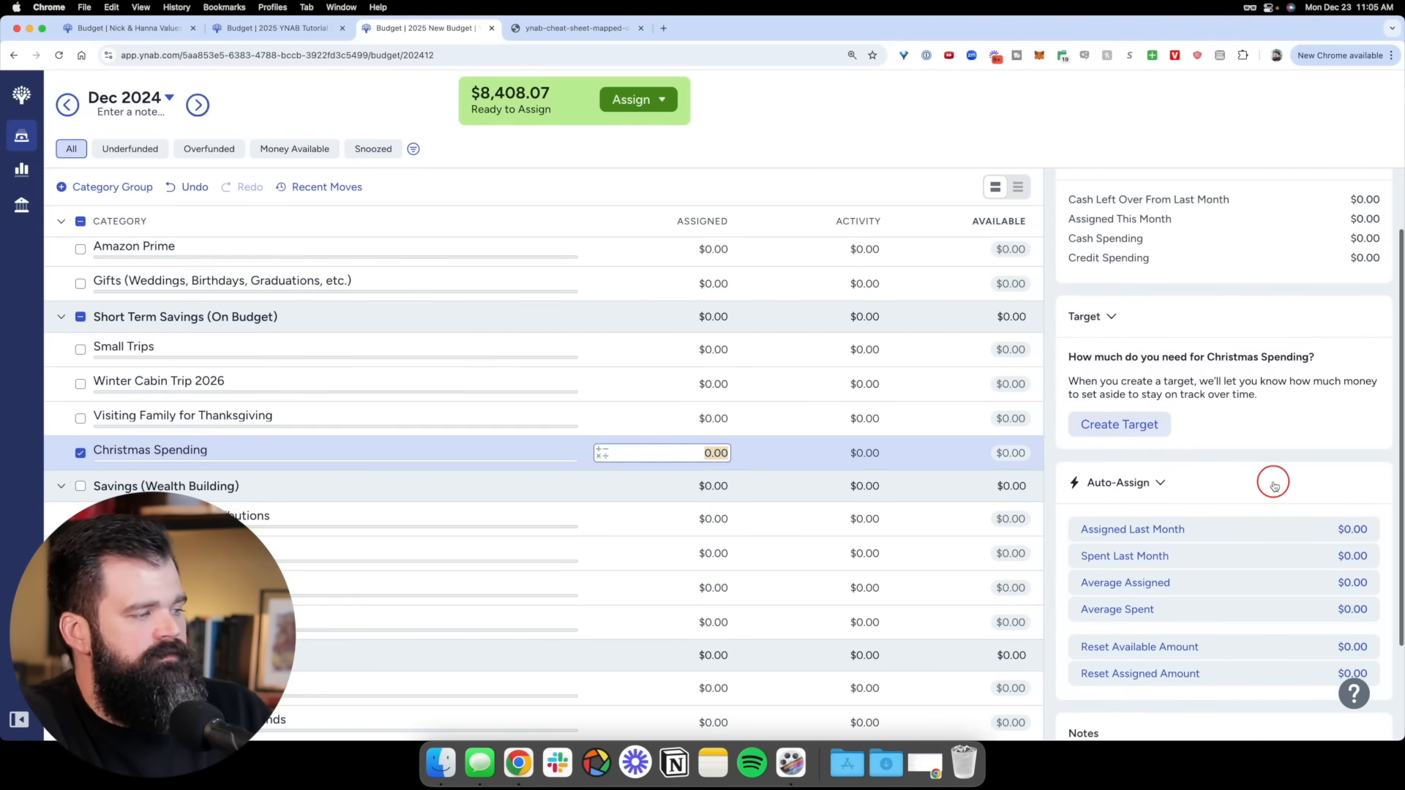
click(1139, 423)
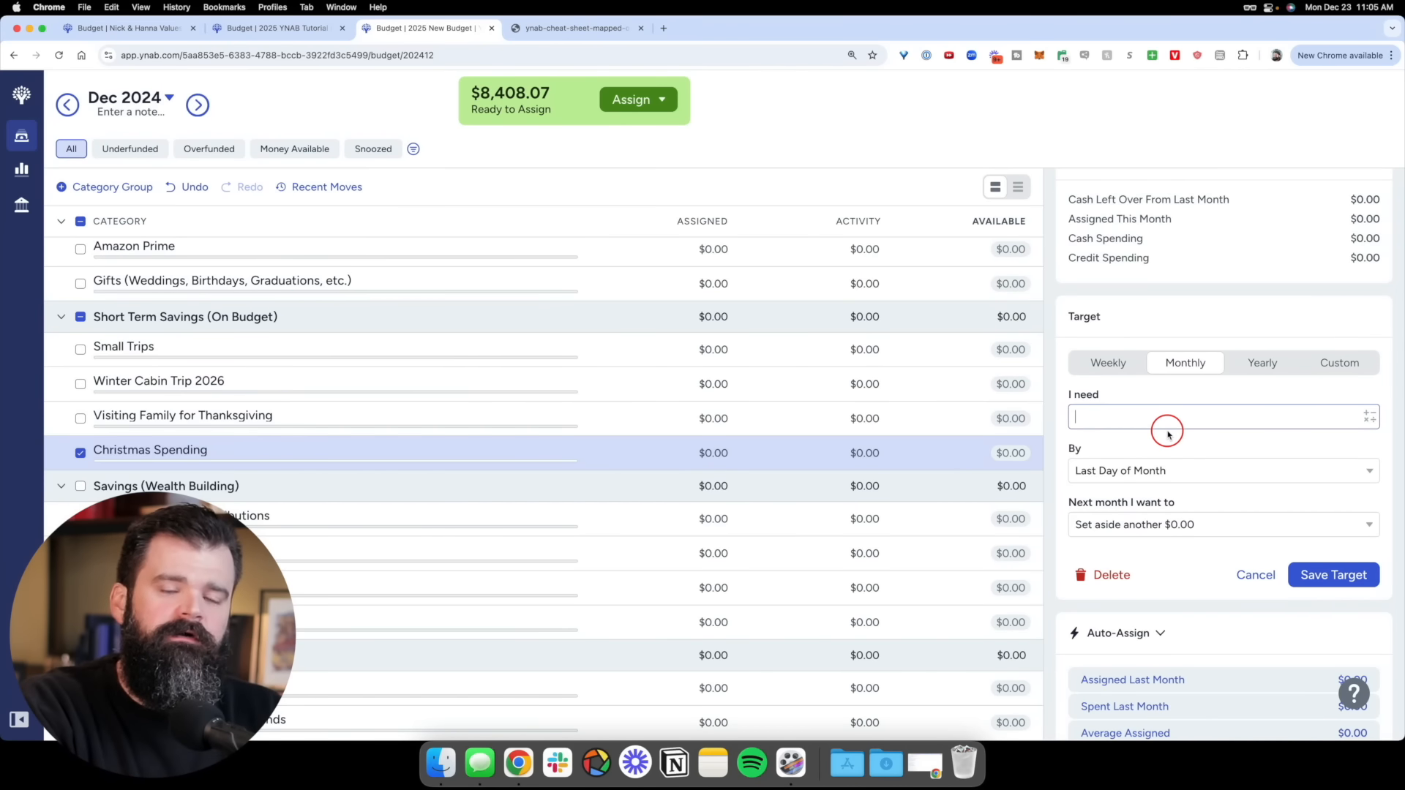
scroll(637, 471, up, 3)
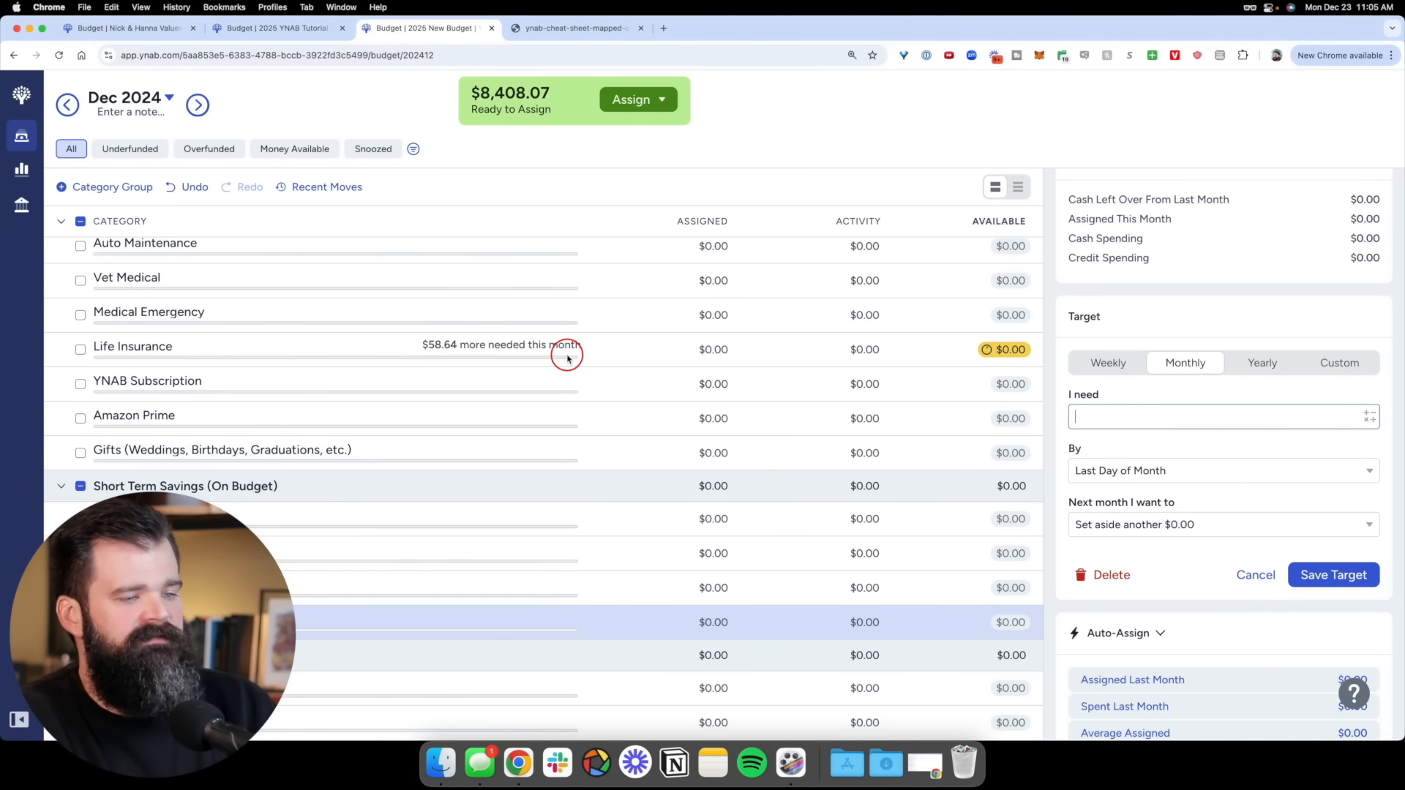
scroll(439, 578, down, 2)
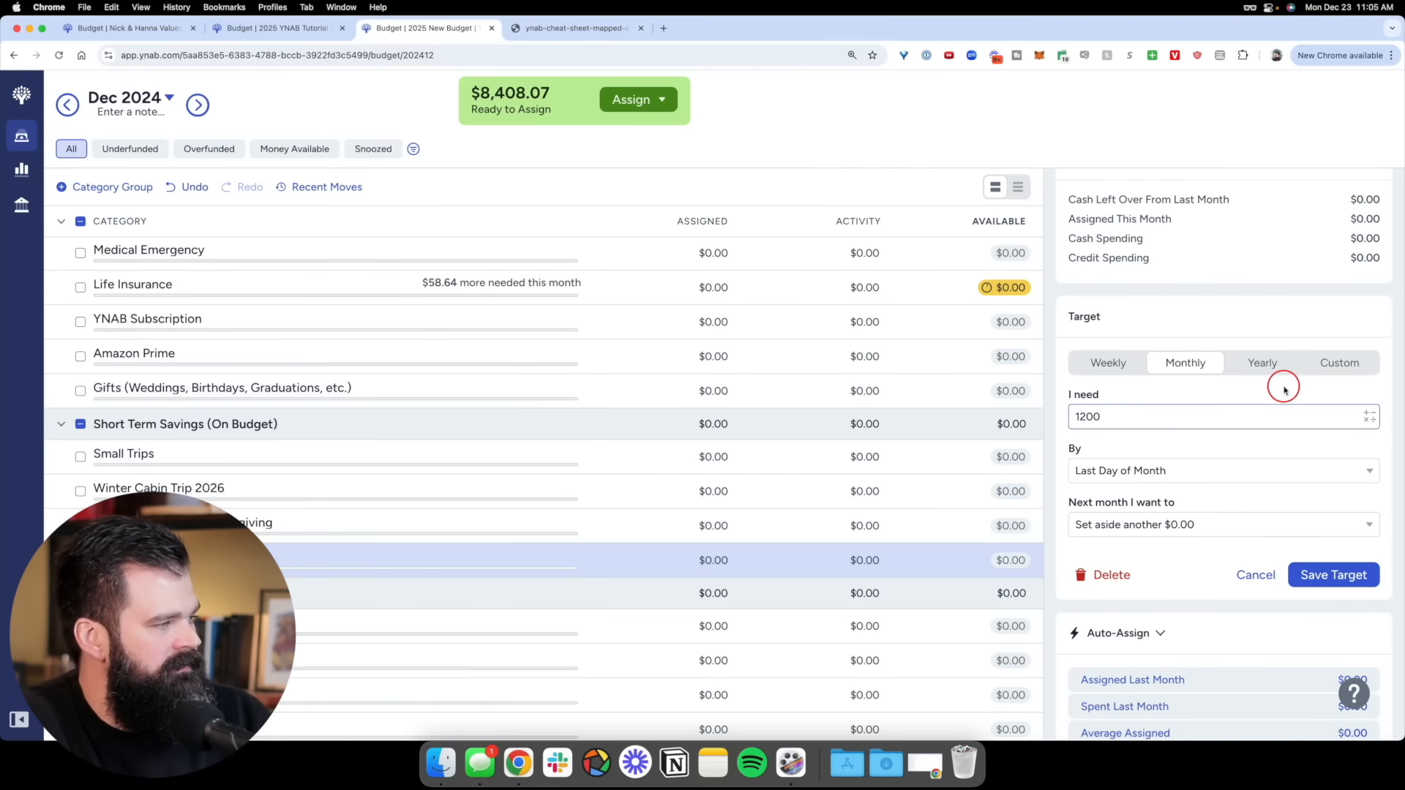
click(1266, 362)
click(1110, 471)
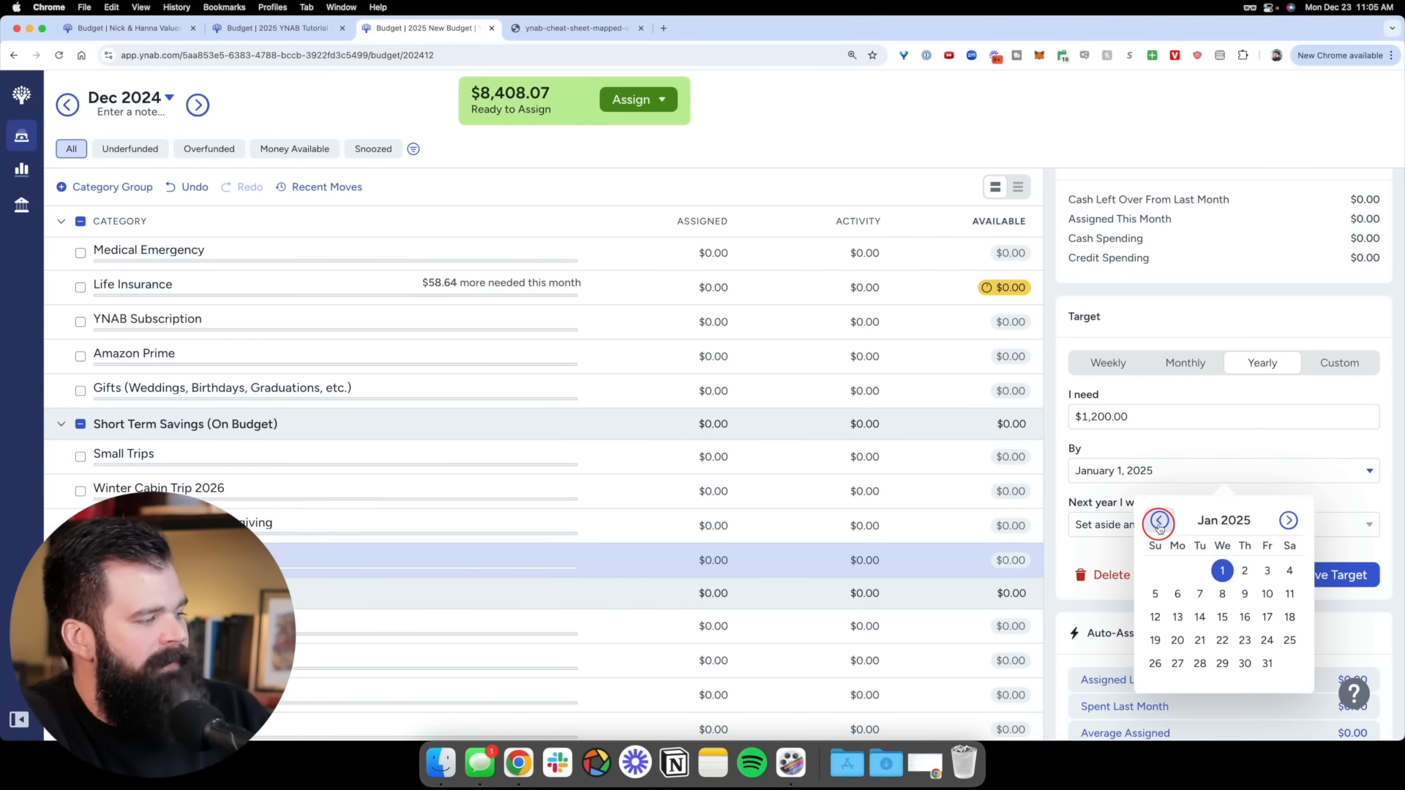
click(1158, 521)
click(1223, 641)
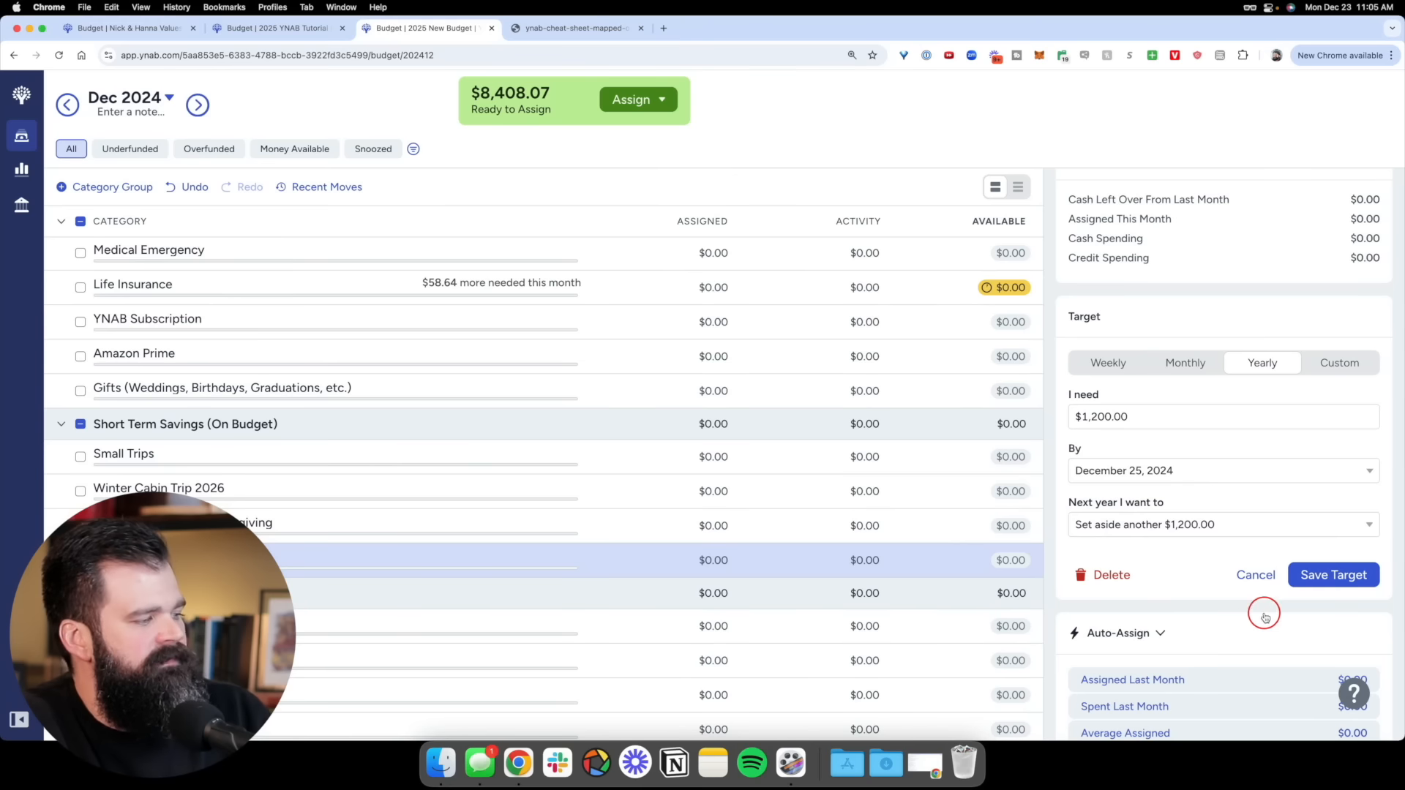
click(1336, 576)
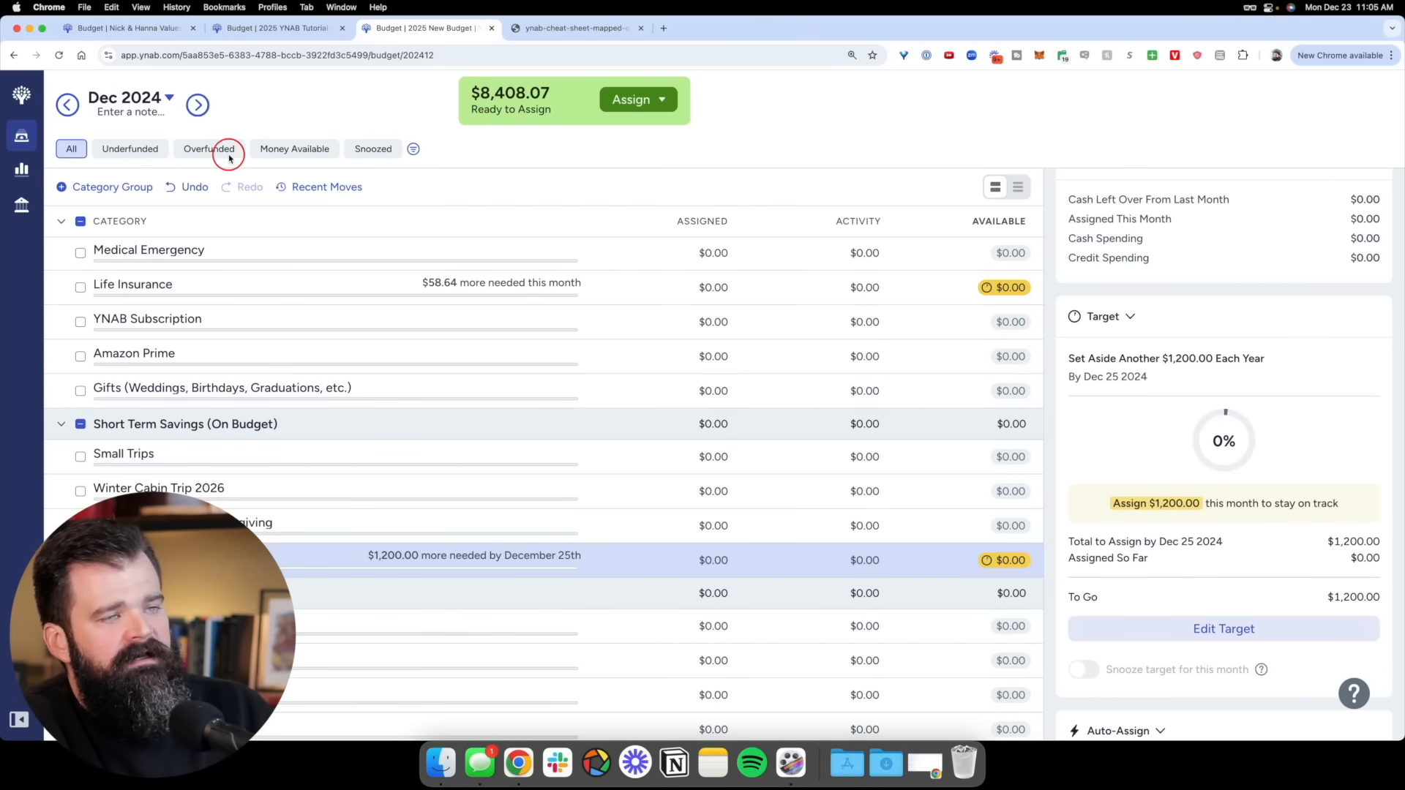
Check the monthly amount needed for Christmas Spending in January 2025 and return to December 2024
click(197, 105)
scroll(504, 496, down, 20)
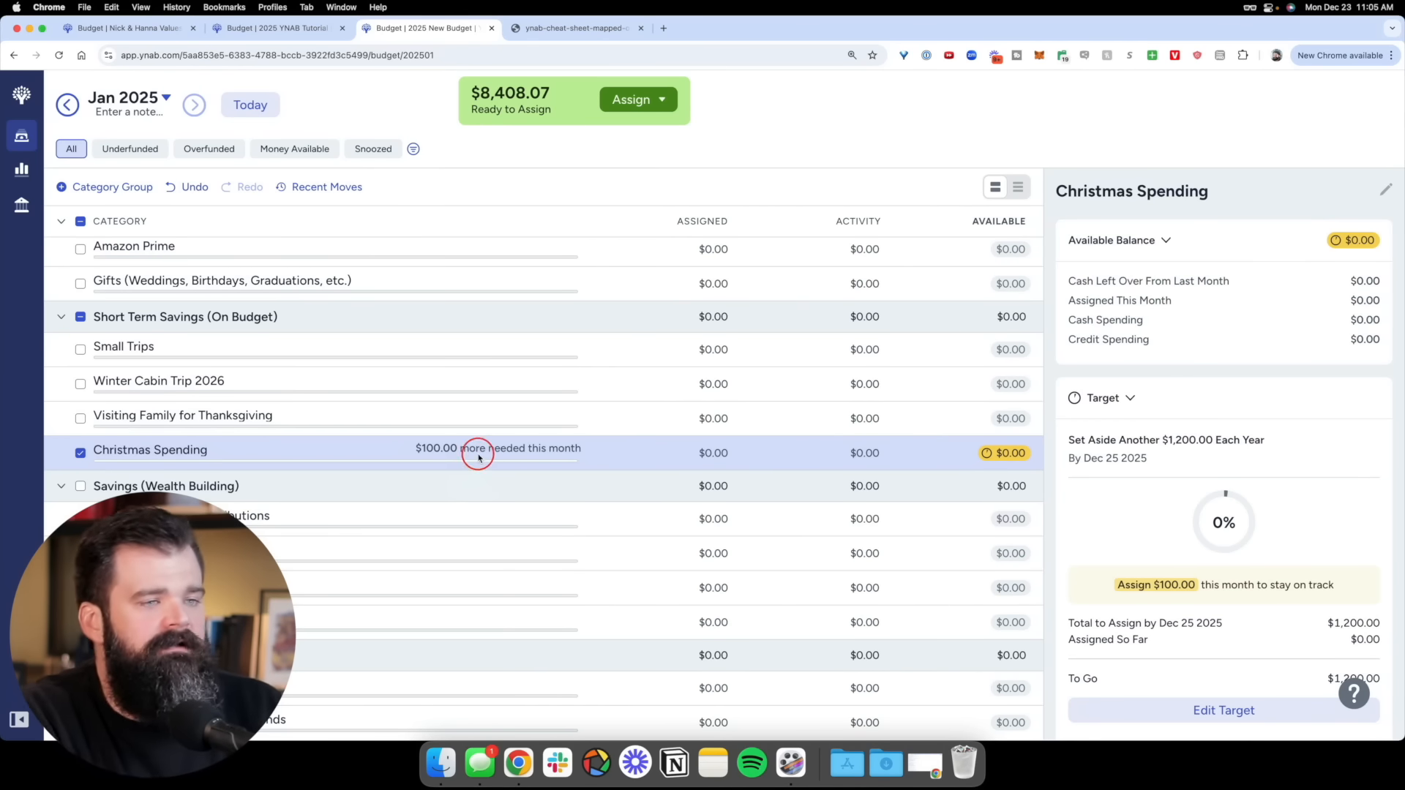
click(205, 201)
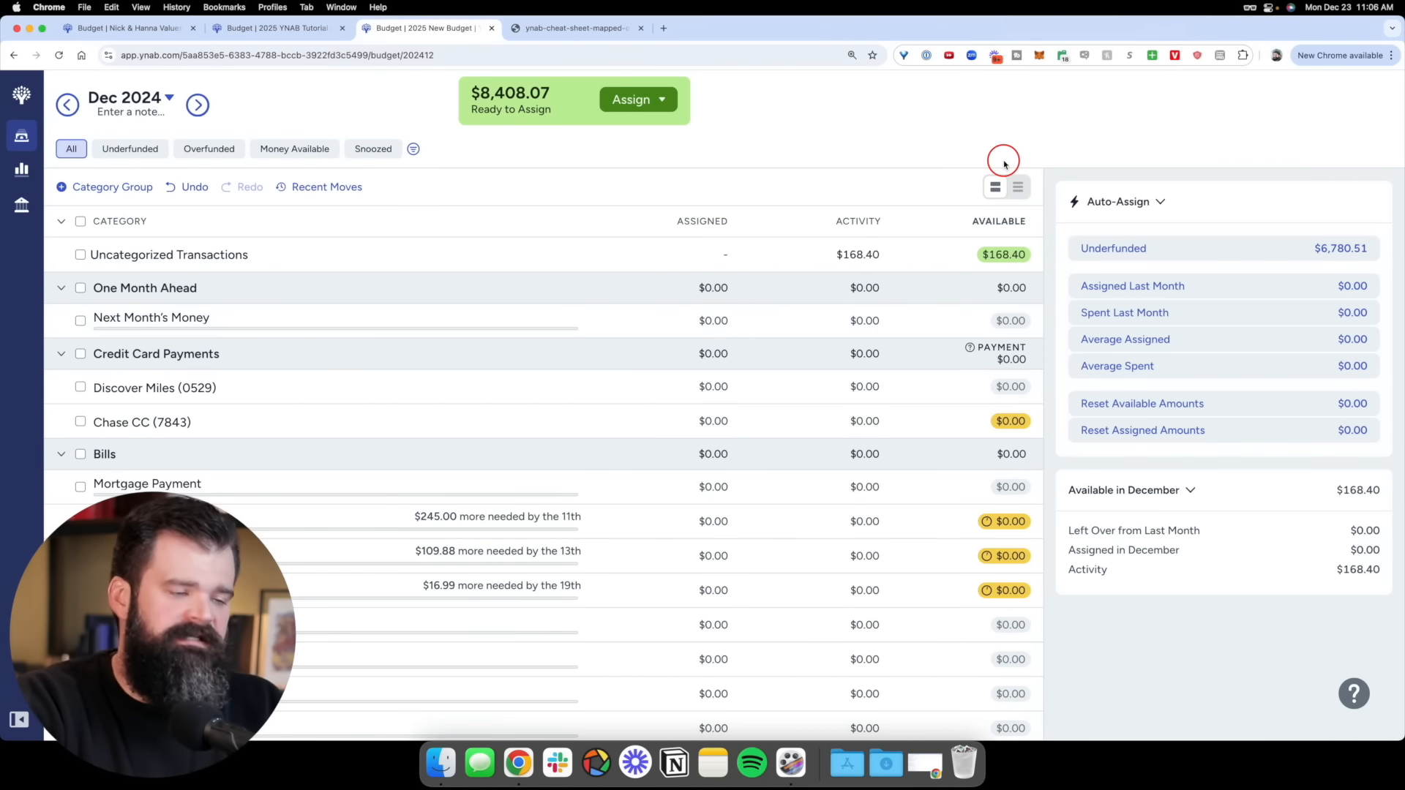
Collapse all category groups, expand only the Kids group and select its Piano Lessons category
key(c)
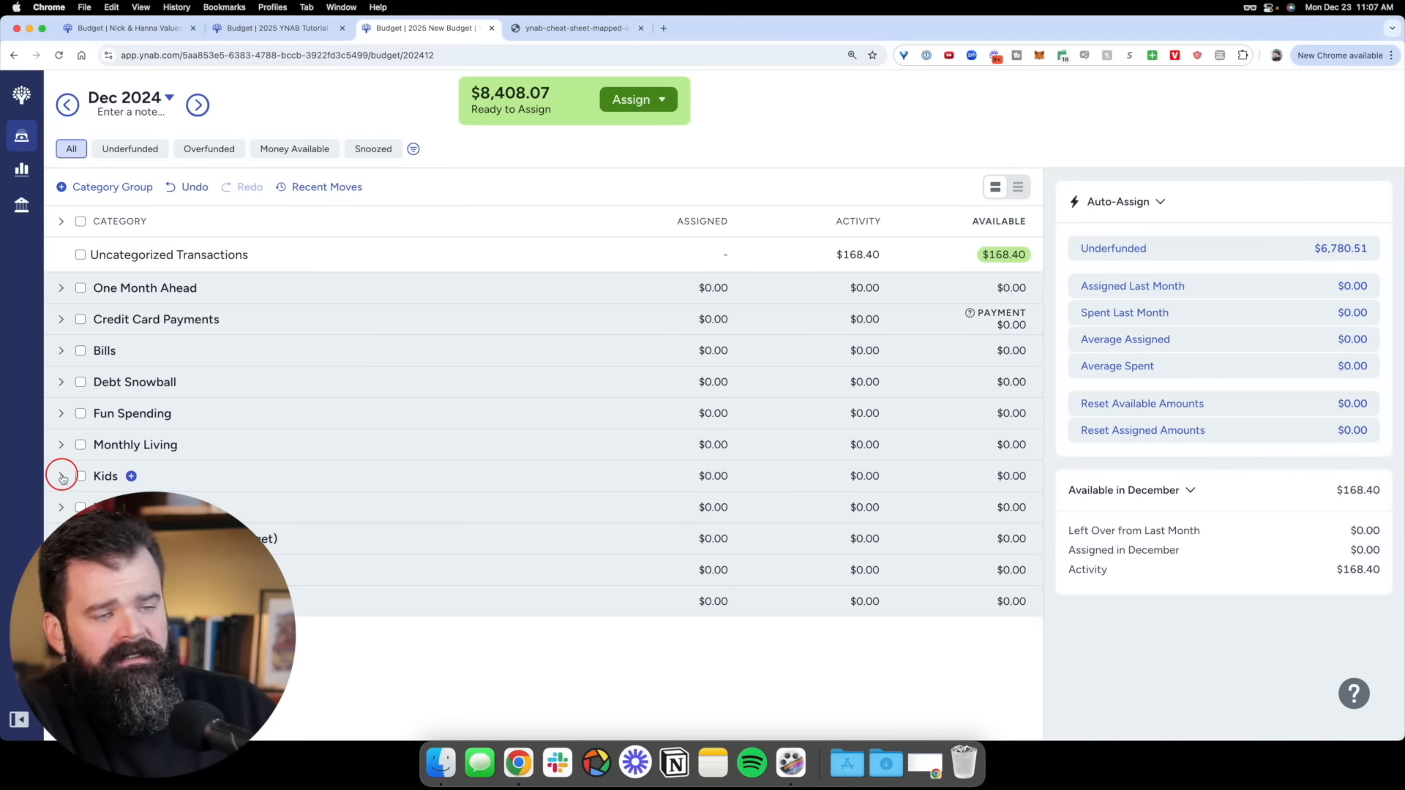
click(60, 476)
click(209, 555)
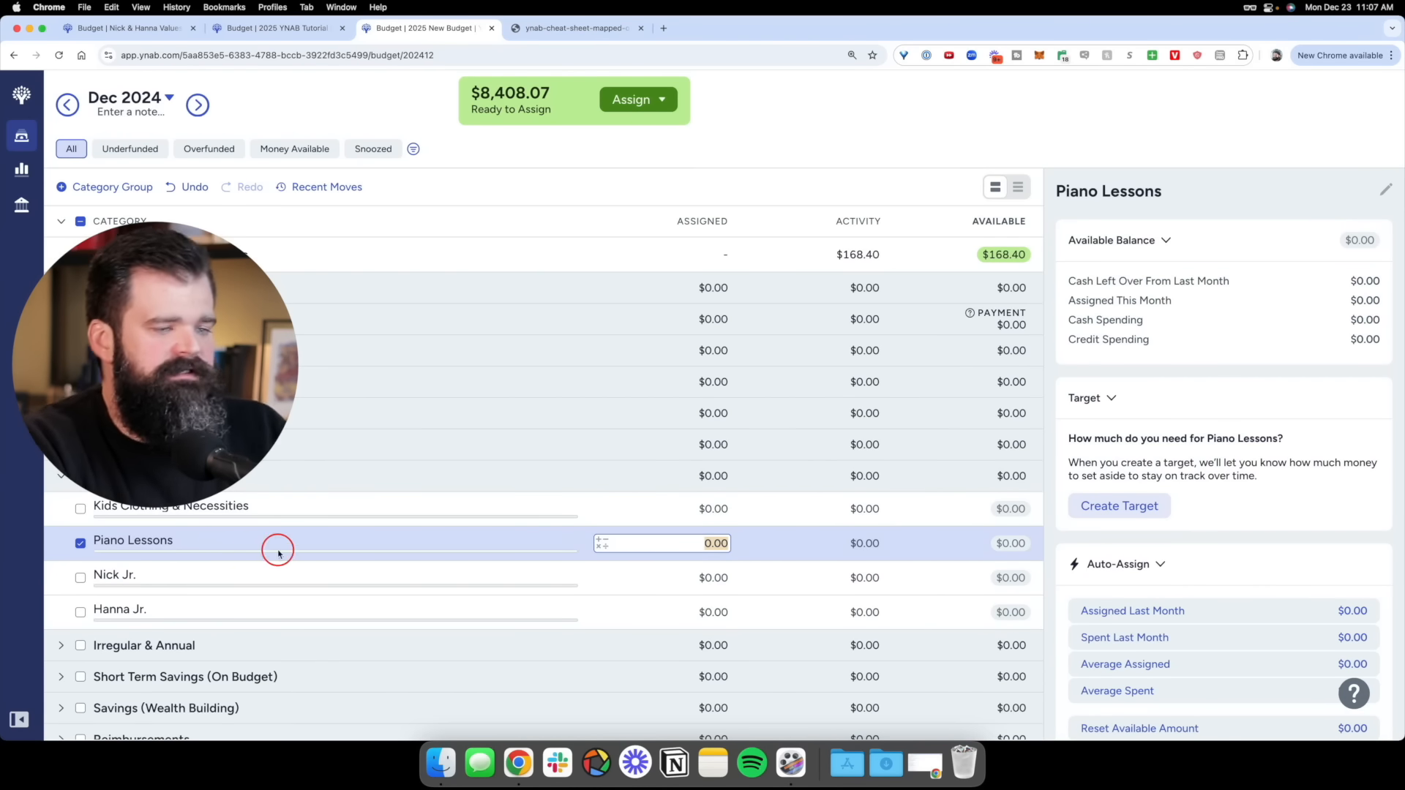
Create and save a weekly target for the Piano Lessons category, setting aside another $55.00 every Thursday
scroll(354, 461, down, 1)
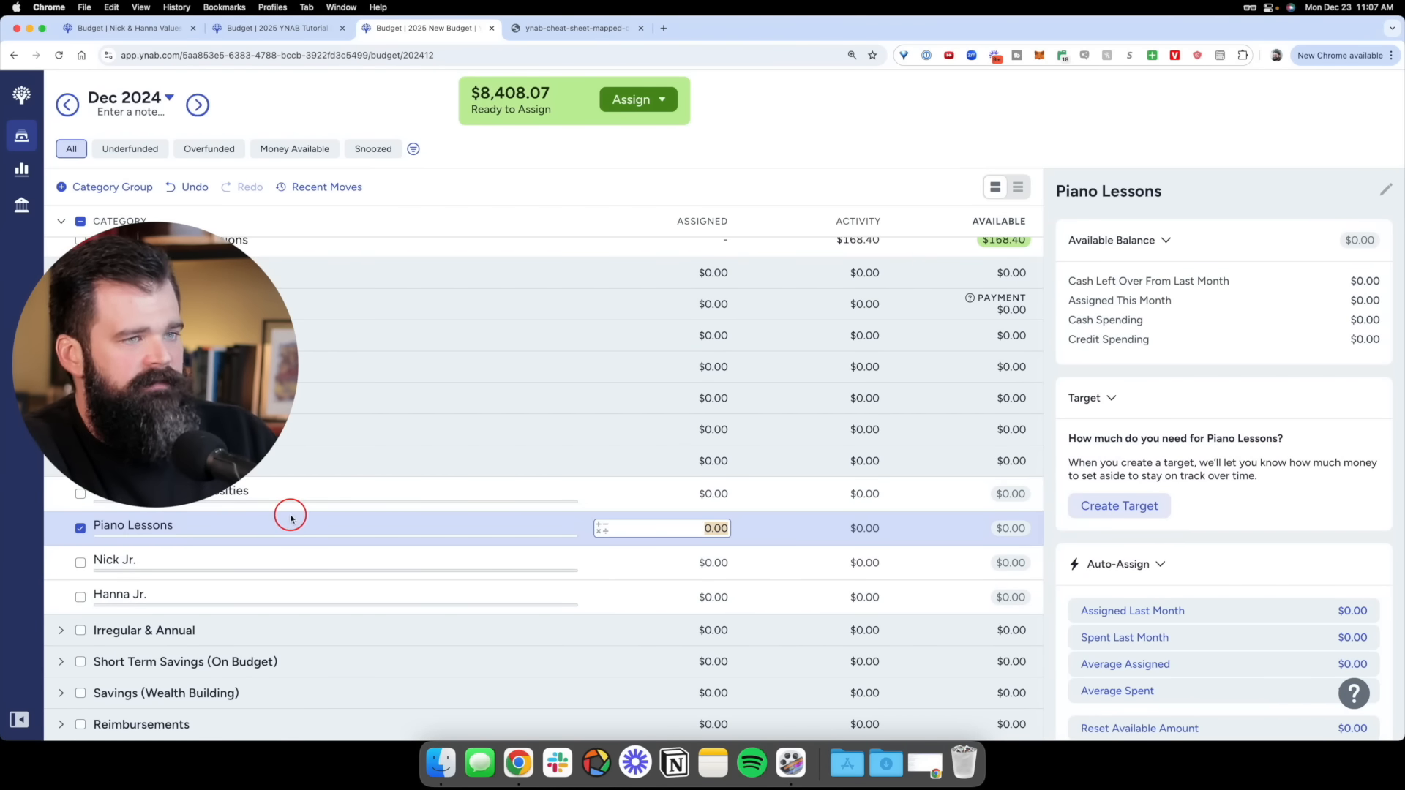
scroll(1134, 476, down, 5)
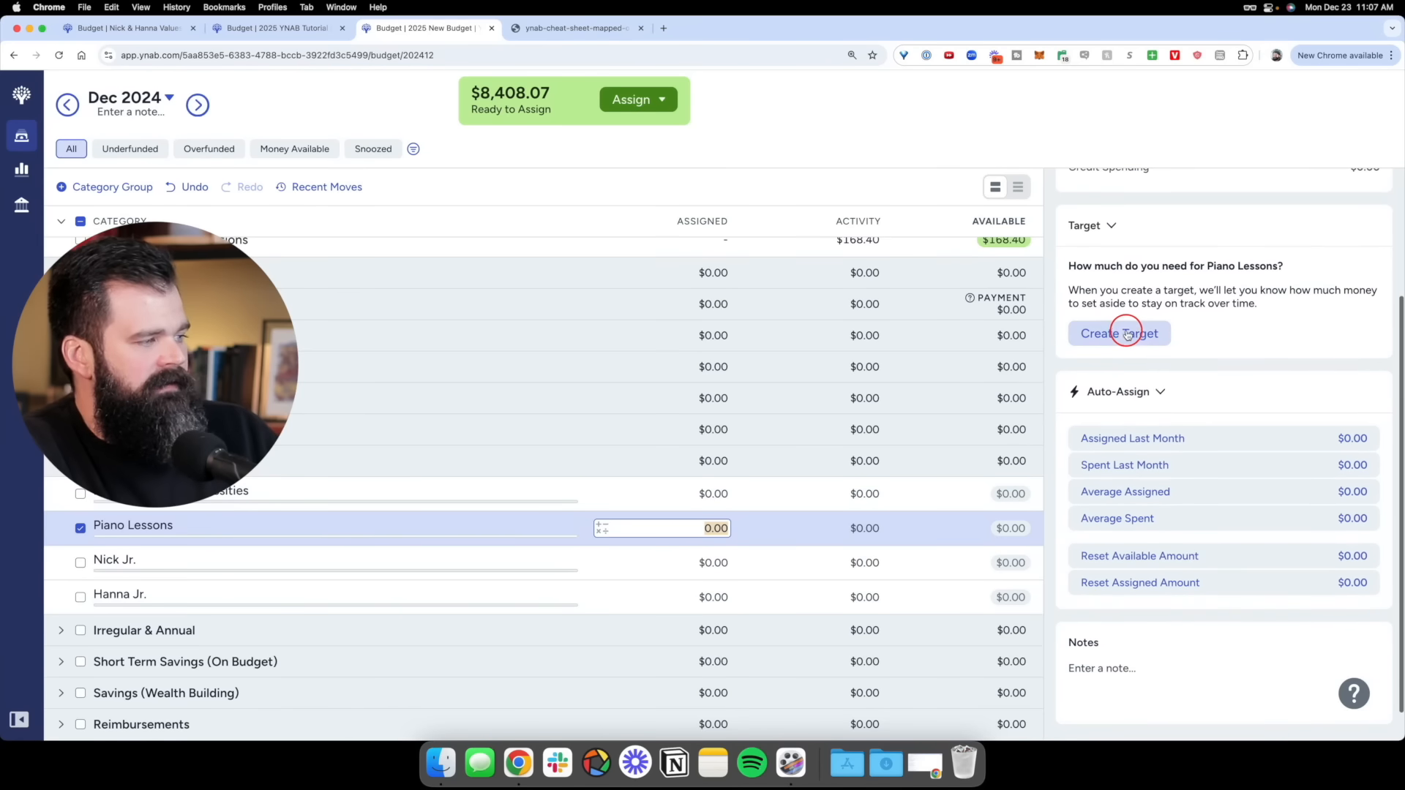
click(1127, 334)
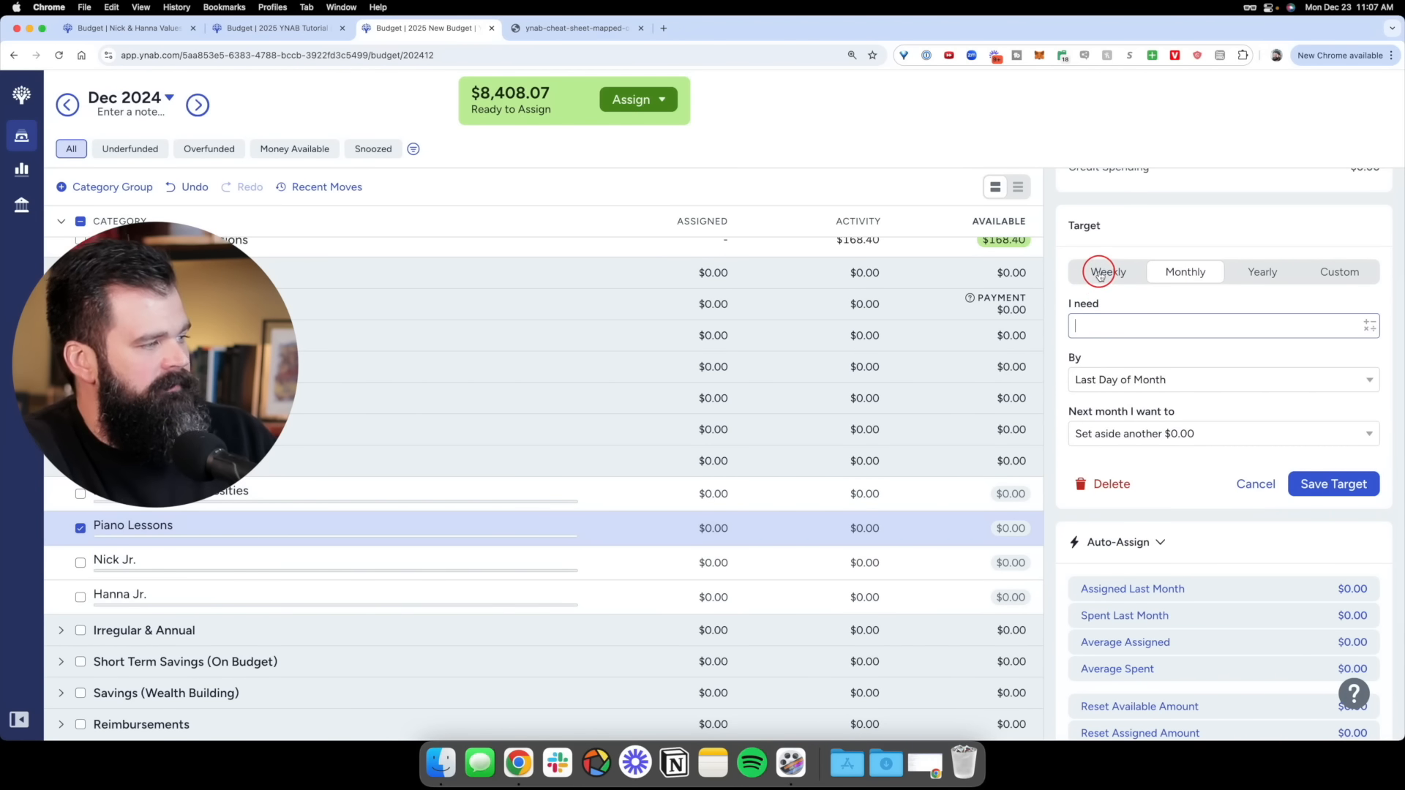
click(1100, 273)
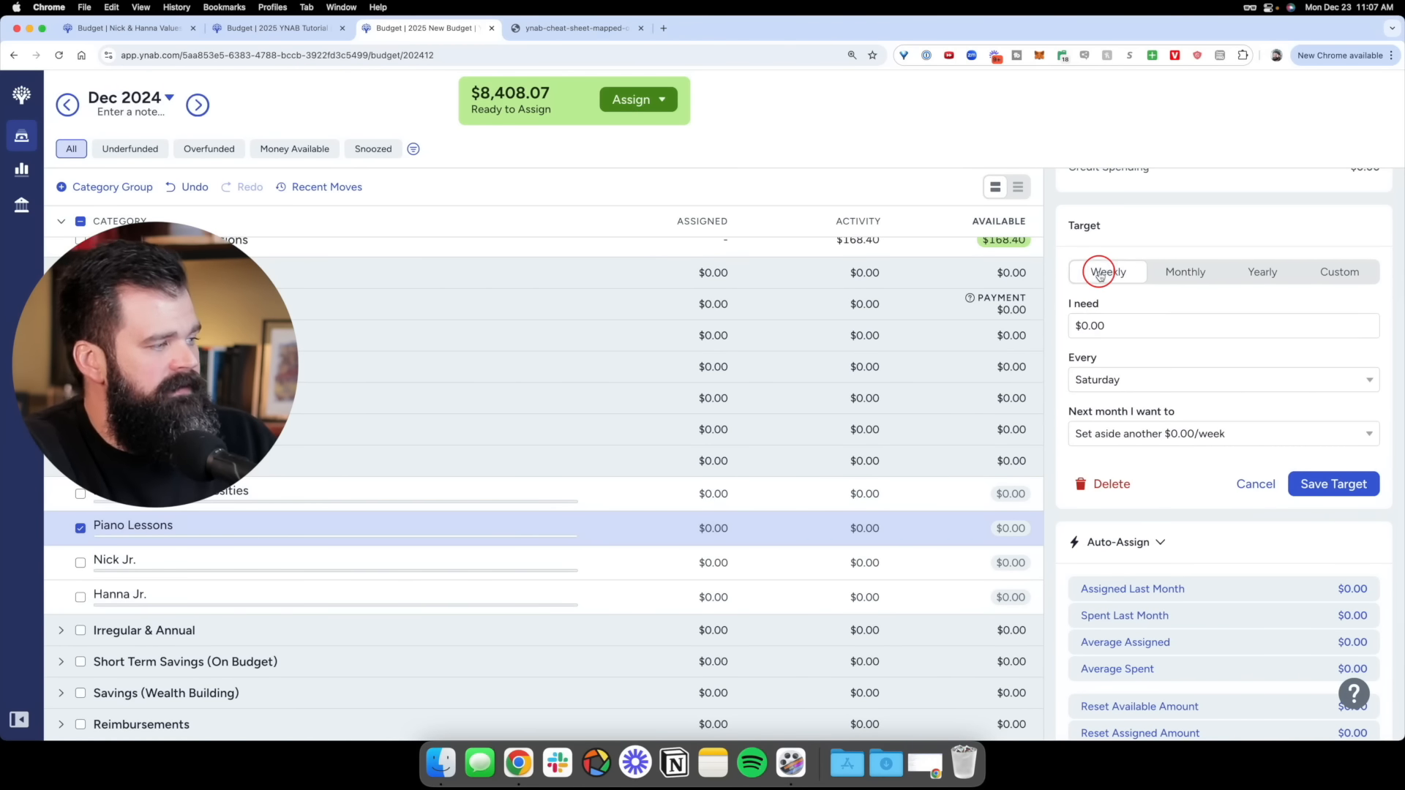
click(1132, 387)
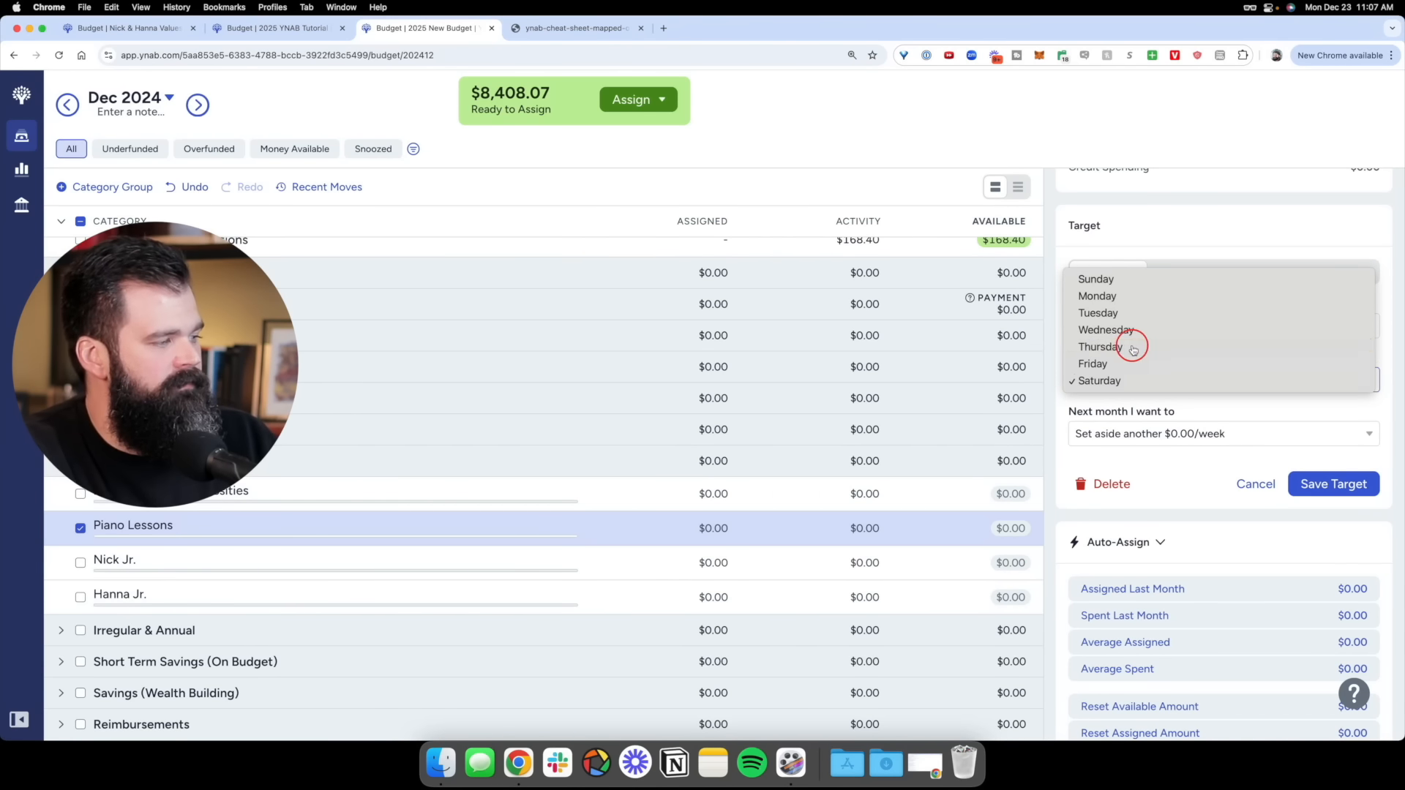
click(1134, 349)
click(1153, 324)
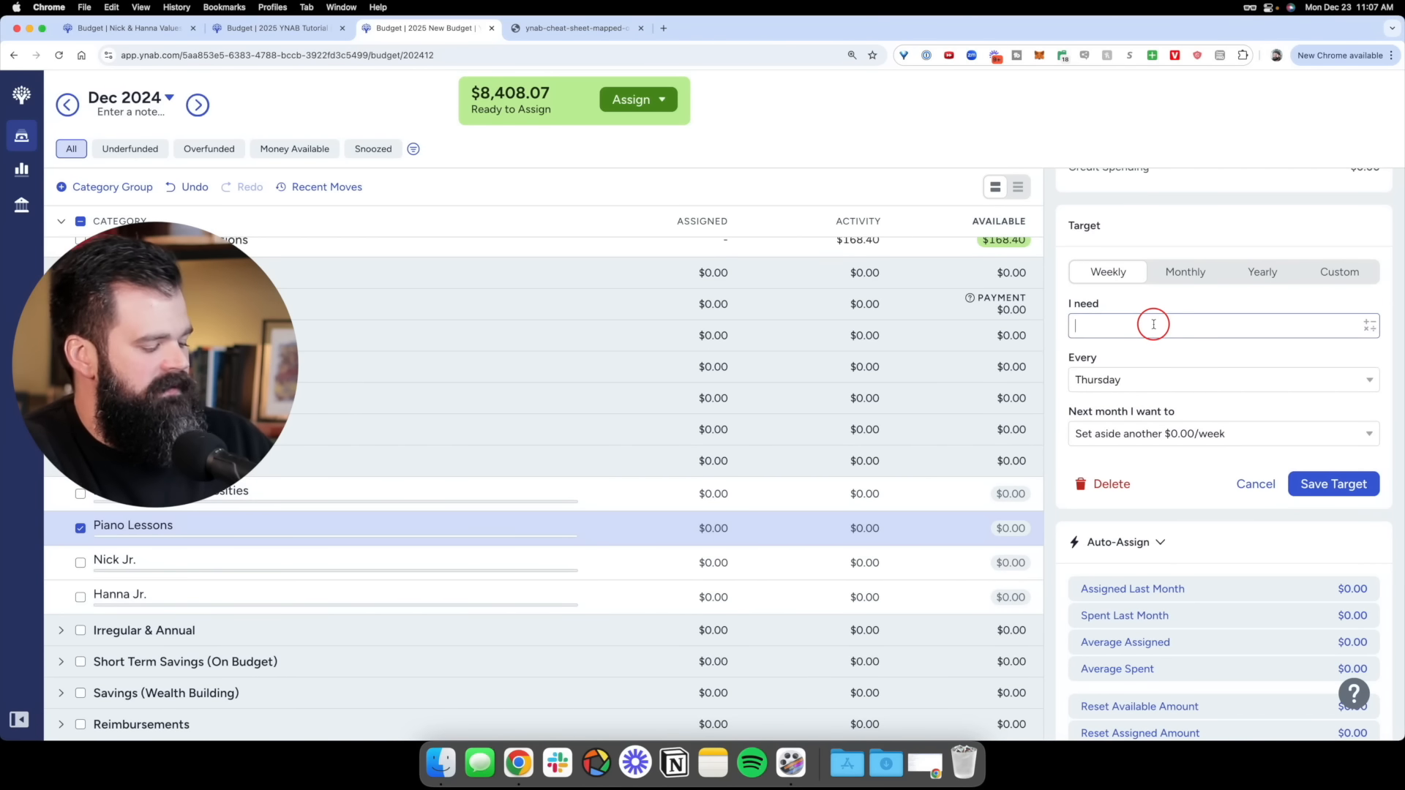
click(1224, 303)
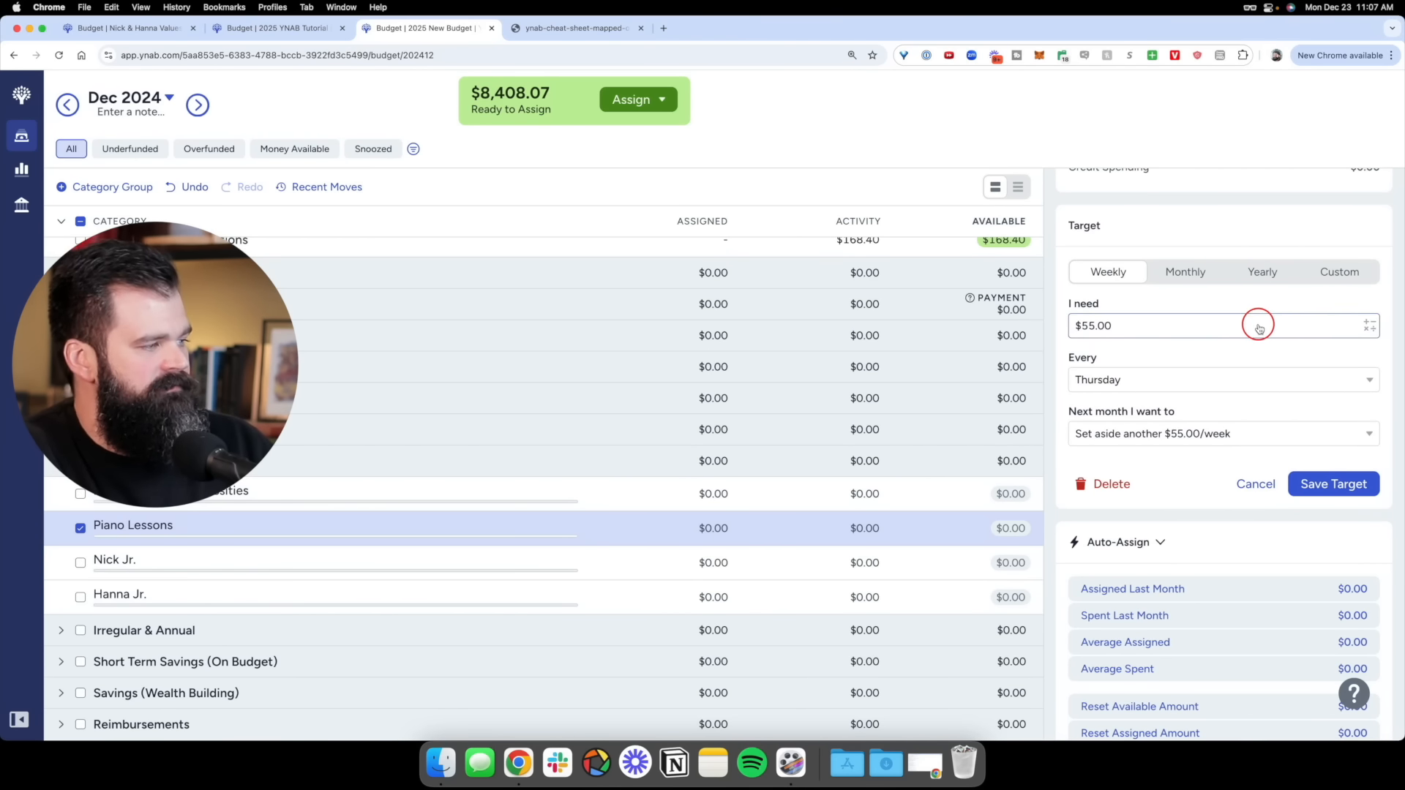
scroll(1260, 326, up, 5)
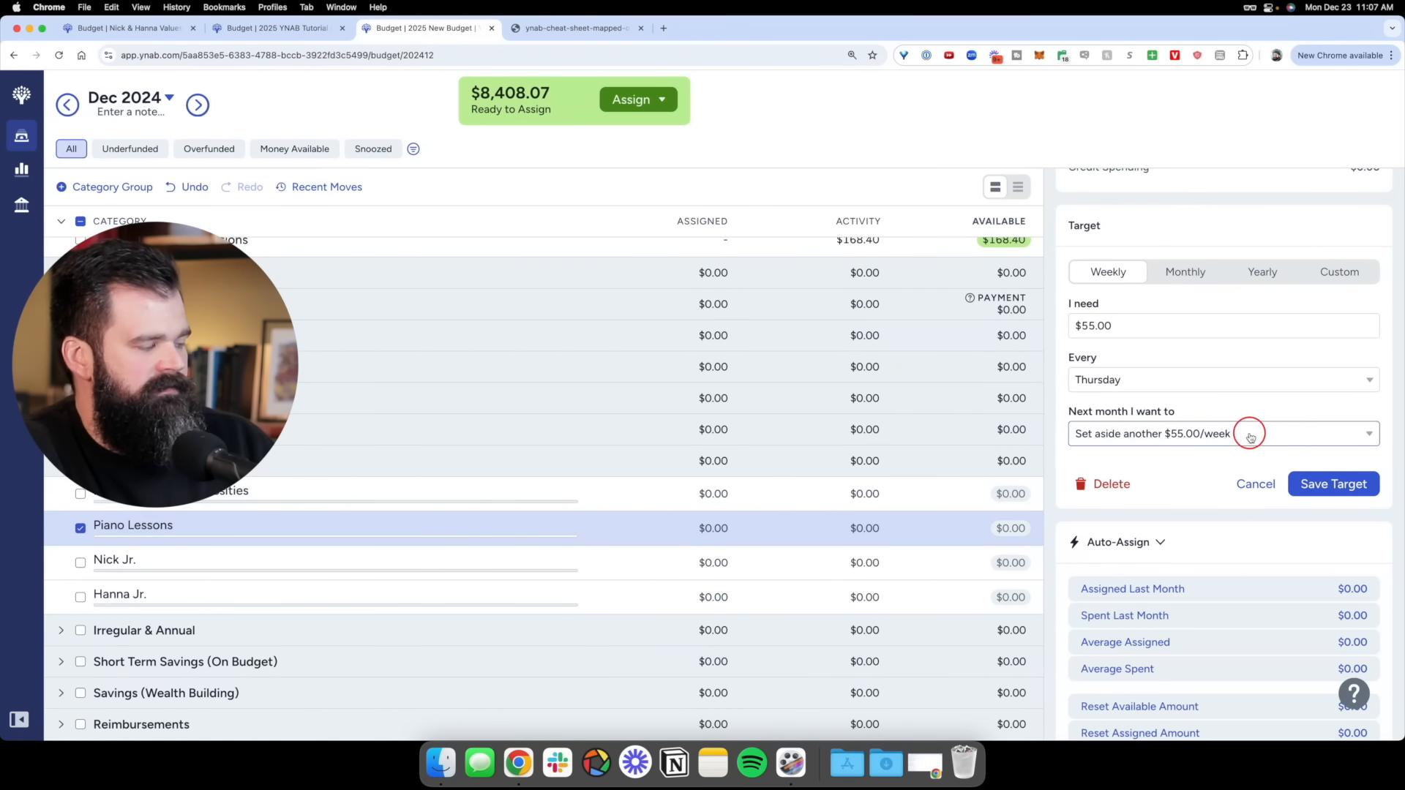
click(1341, 486)
Check the amount needed for Piano Lessons in January 2025 and return to December 2024
click(196, 105)
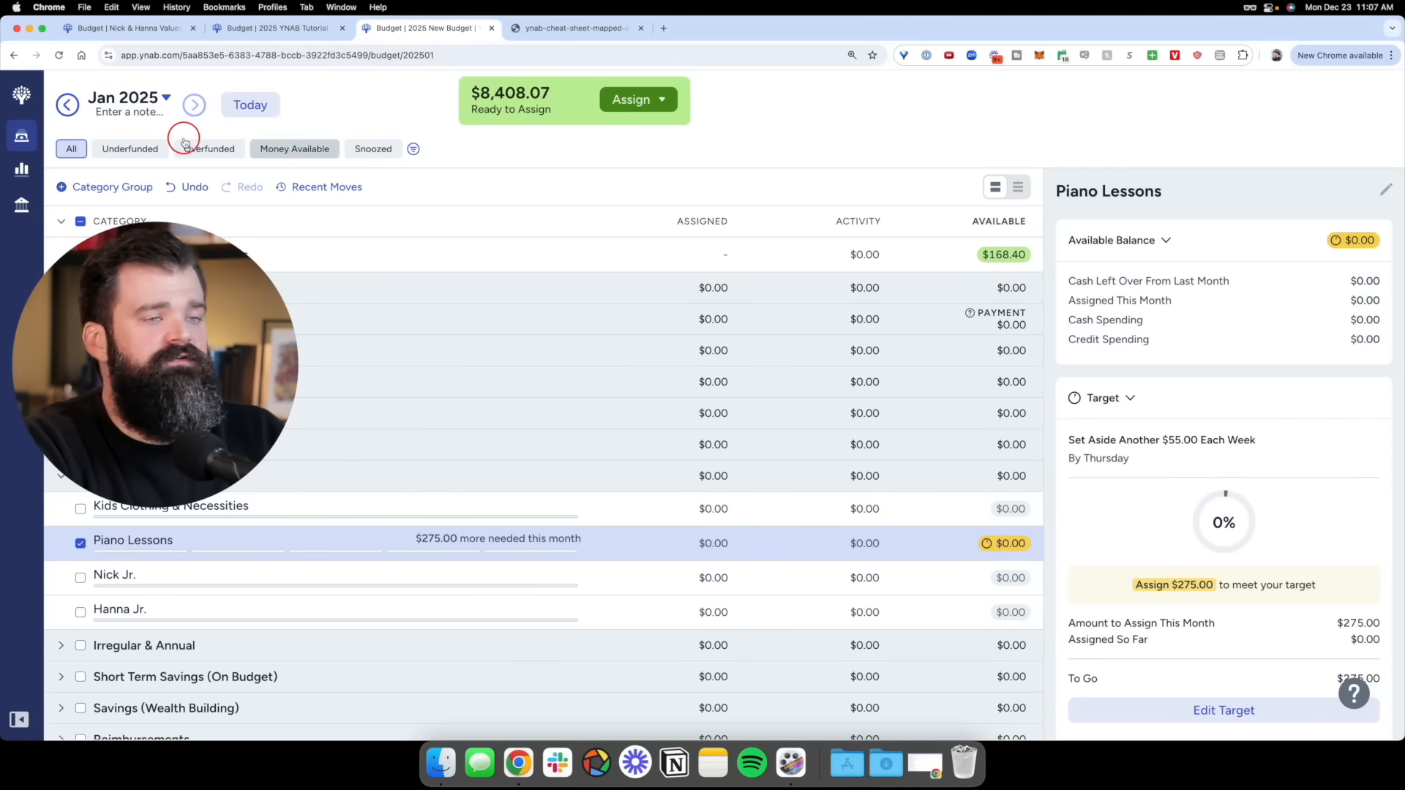
click(68, 105)
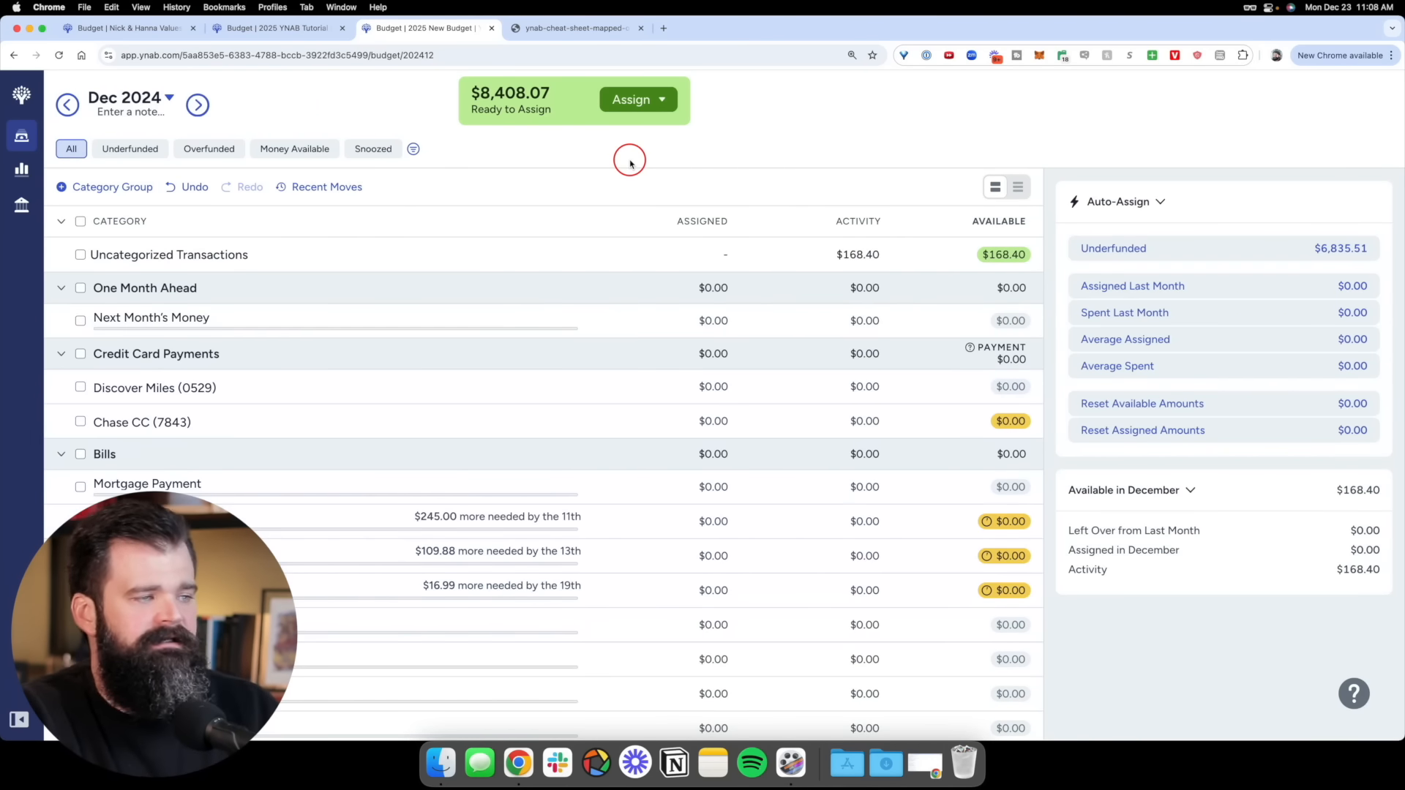
Start a custom target of $2,000.00 for the Winter Cabin Trip 2026 category under Short Term Savings
scroll(485, 352, down, 10)
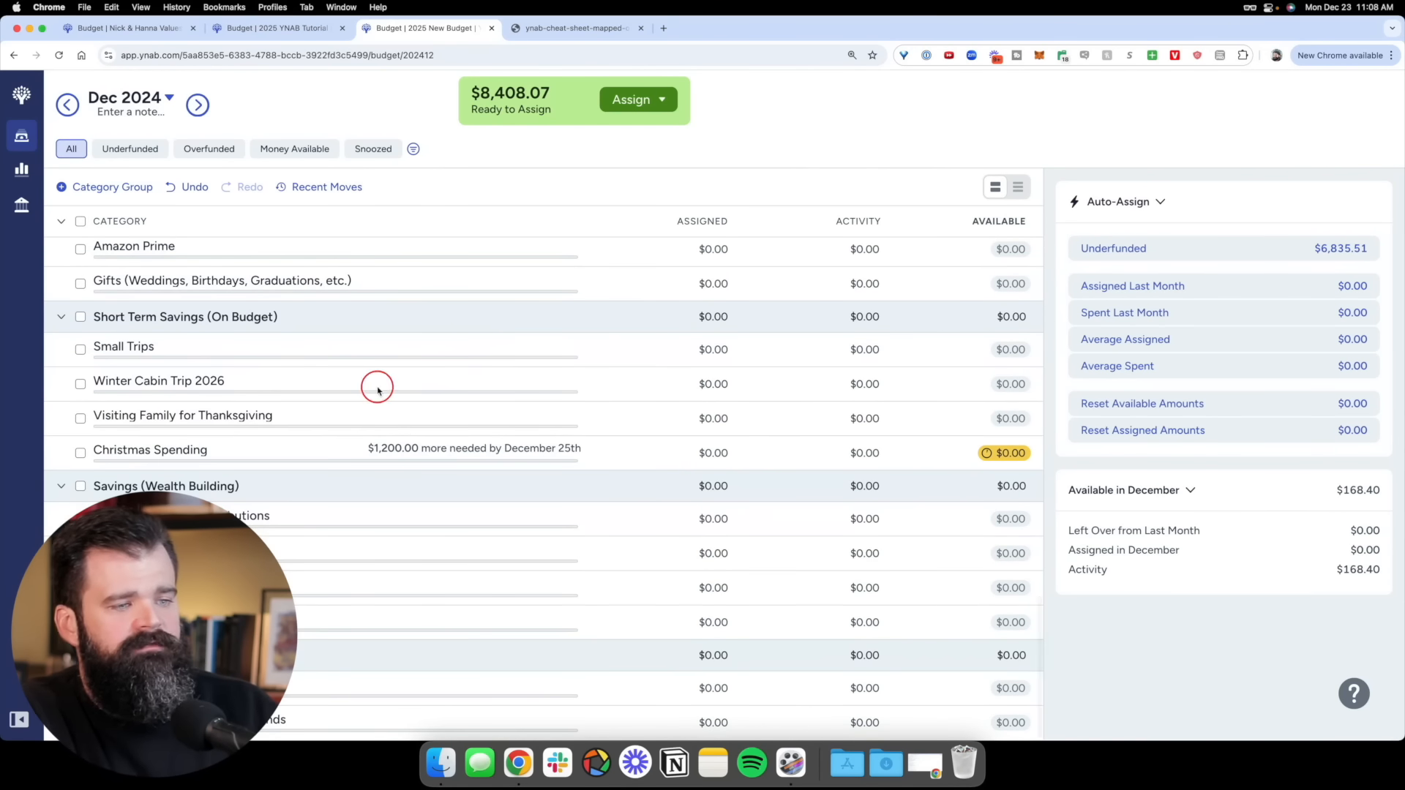
click(252, 386)
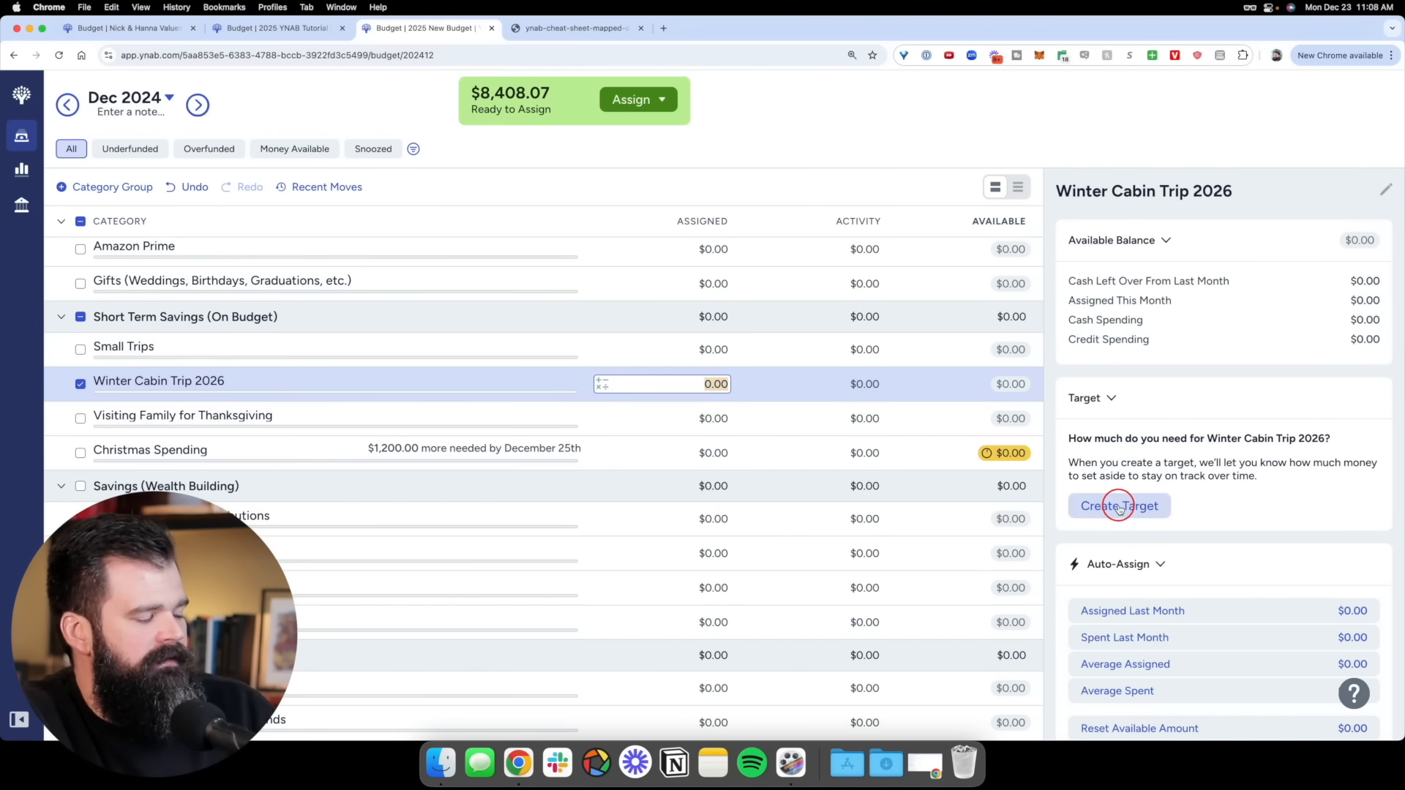
click(1117, 504)
click(1343, 329)
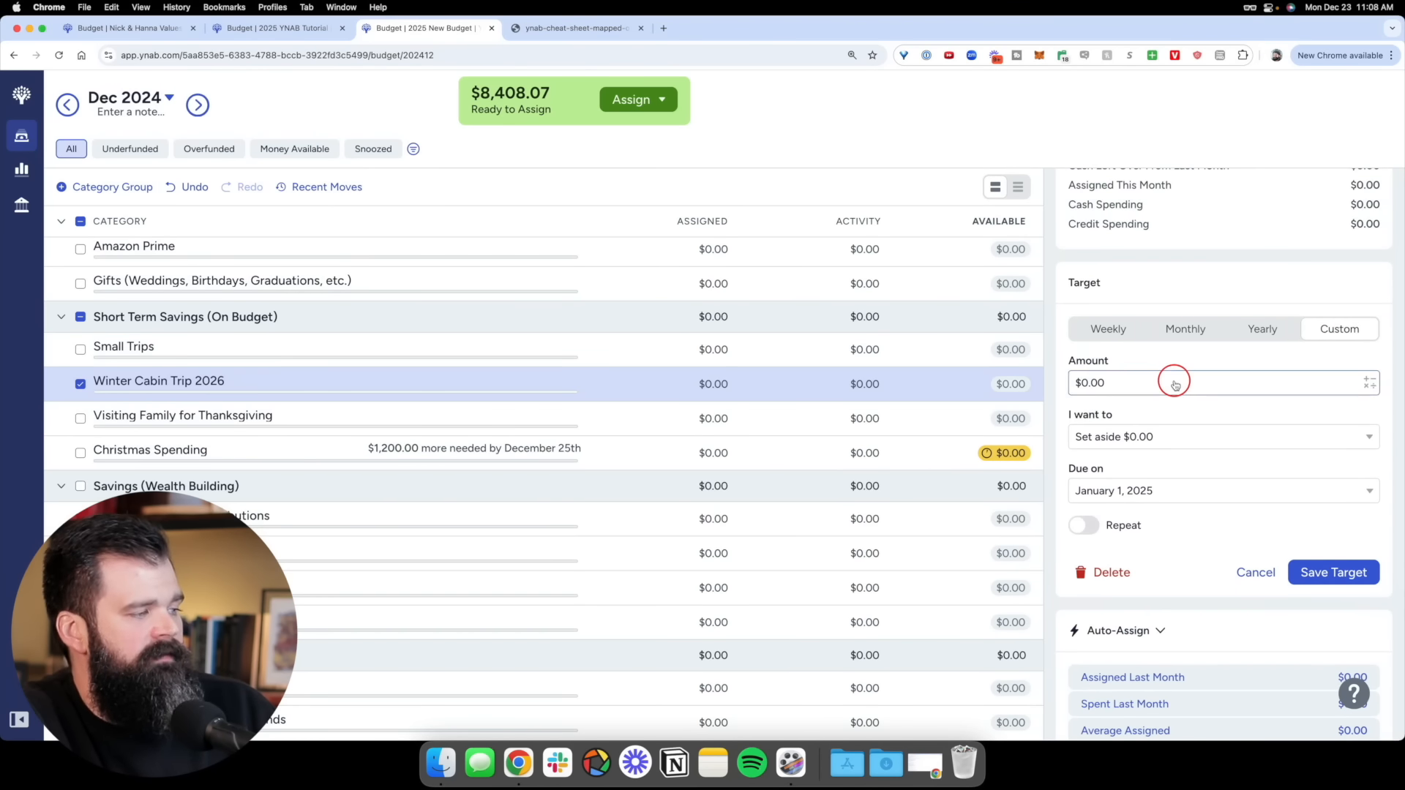
click(1174, 380)
text(2000)
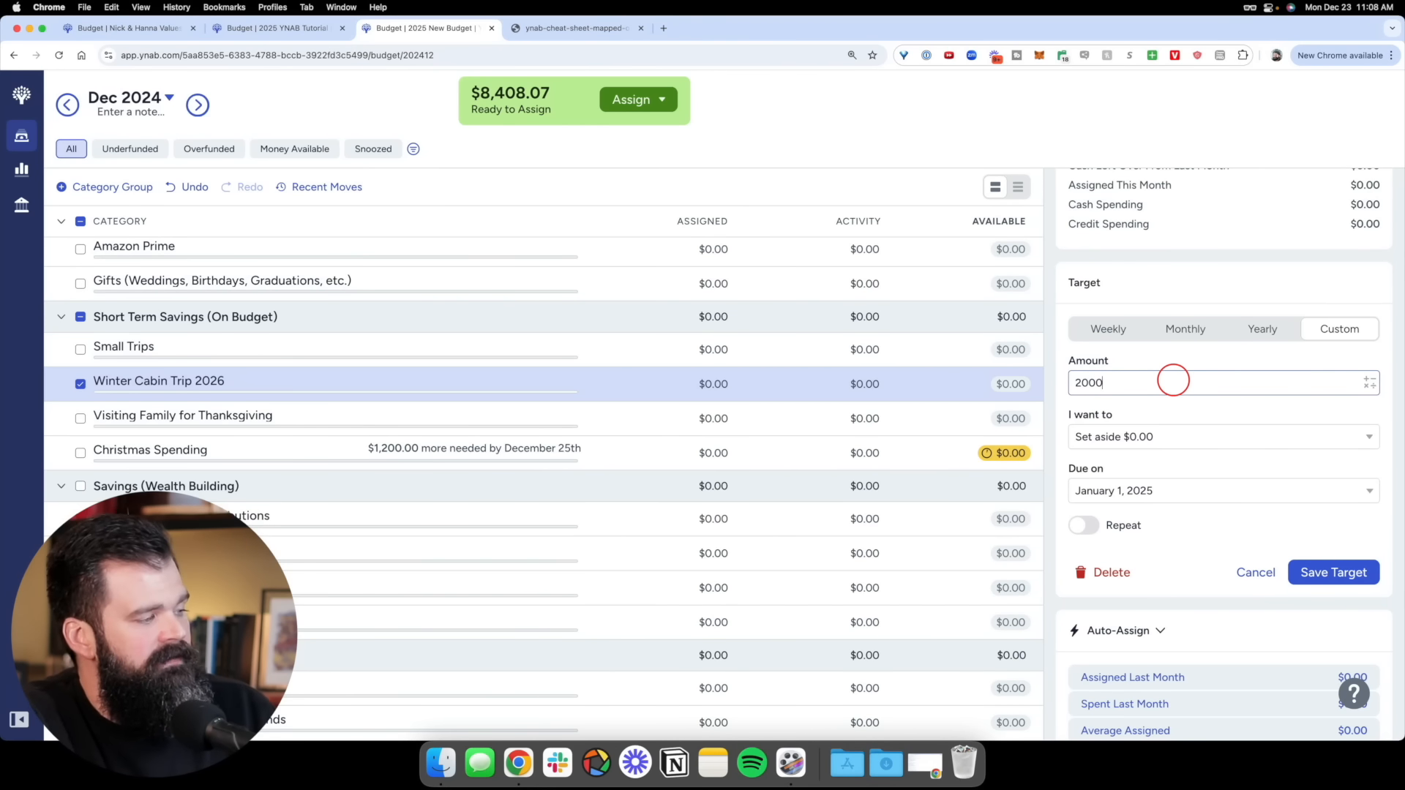
Set the Winter Cabin Trip 2026 target's due date to February 5, 2026
click(1204, 470)
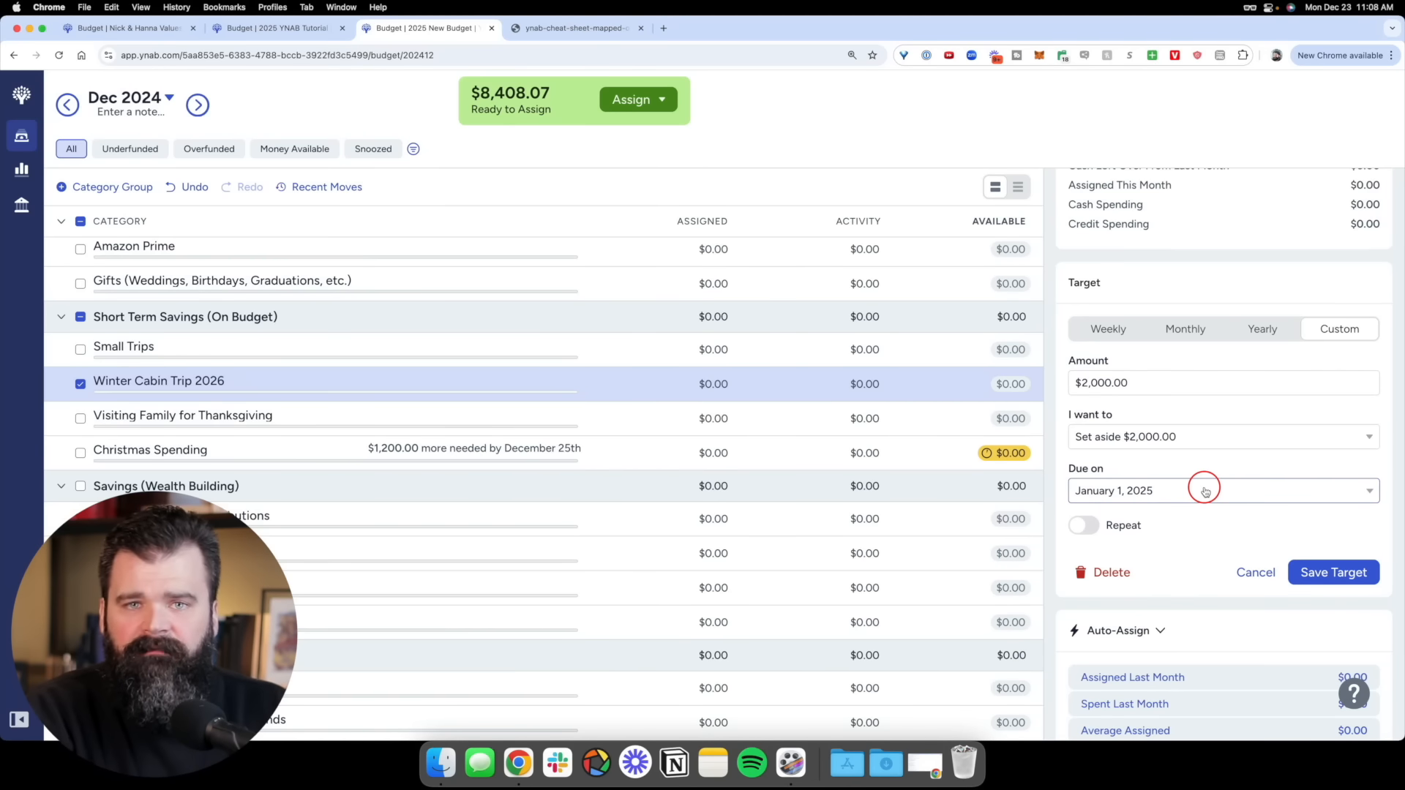
click(1205, 490)
click(1286, 540)
click(1286, 540)
click(1286, 540)
click(1286, 540)
click(1286, 540)
click(1286, 540)
click(1286, 540)
click(1286, 540)
click(1286, 540)
click(1286, 540)
click(1287, 540)
click(1287, 540)
click(1289, 540)
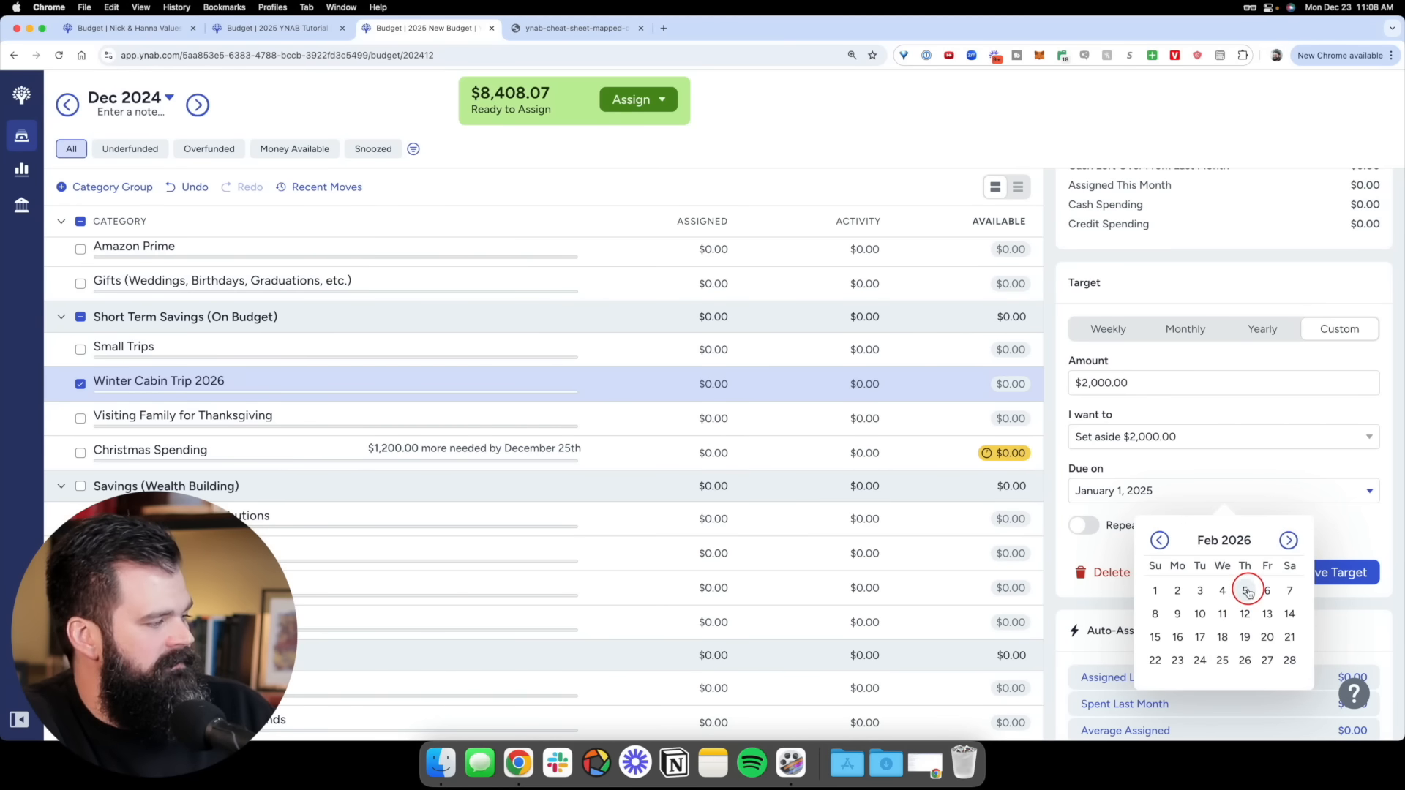
click(1244, 590)
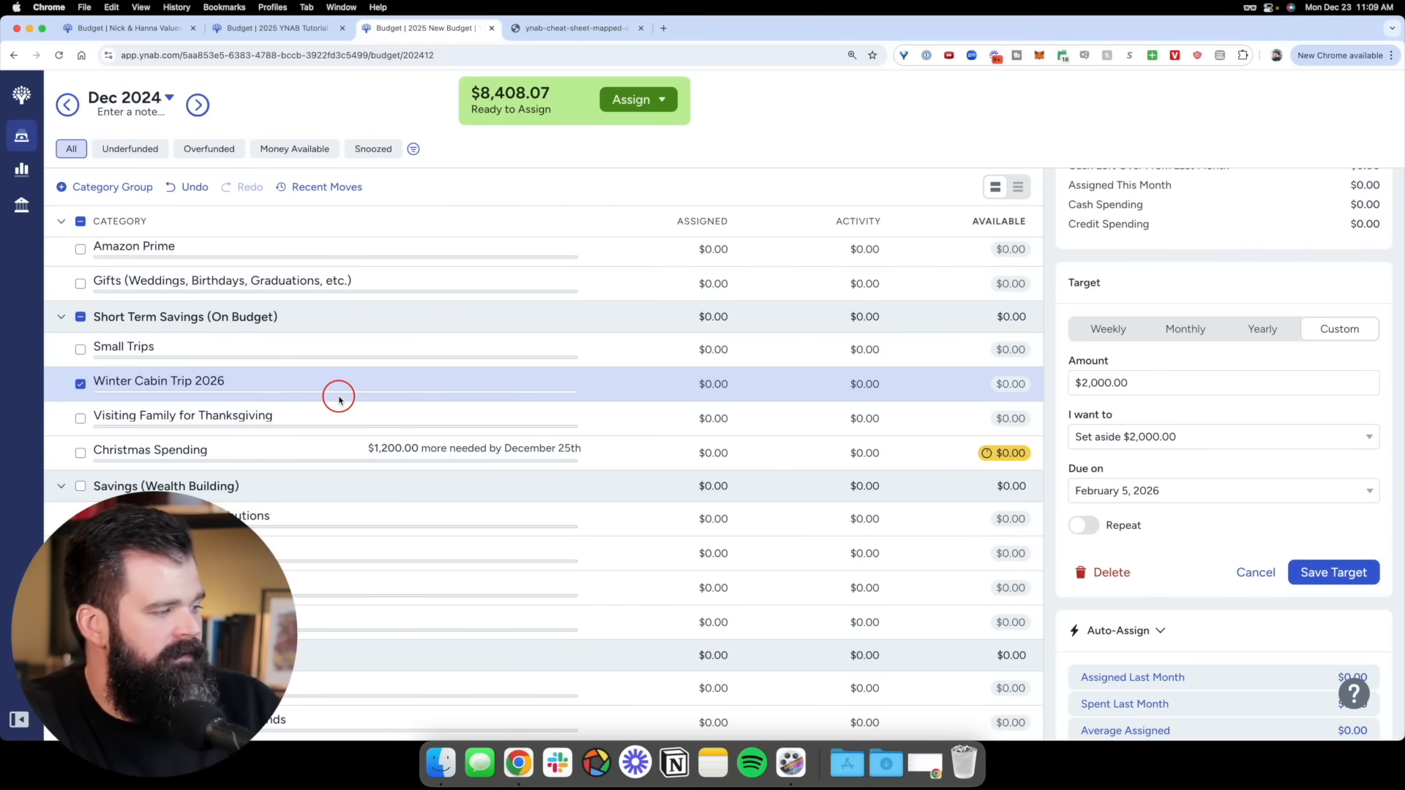
Look through the Repeat interval options of the Winter Cabin Trip 2026 target, turn Repeat back off and save the target
click(1085, 526)
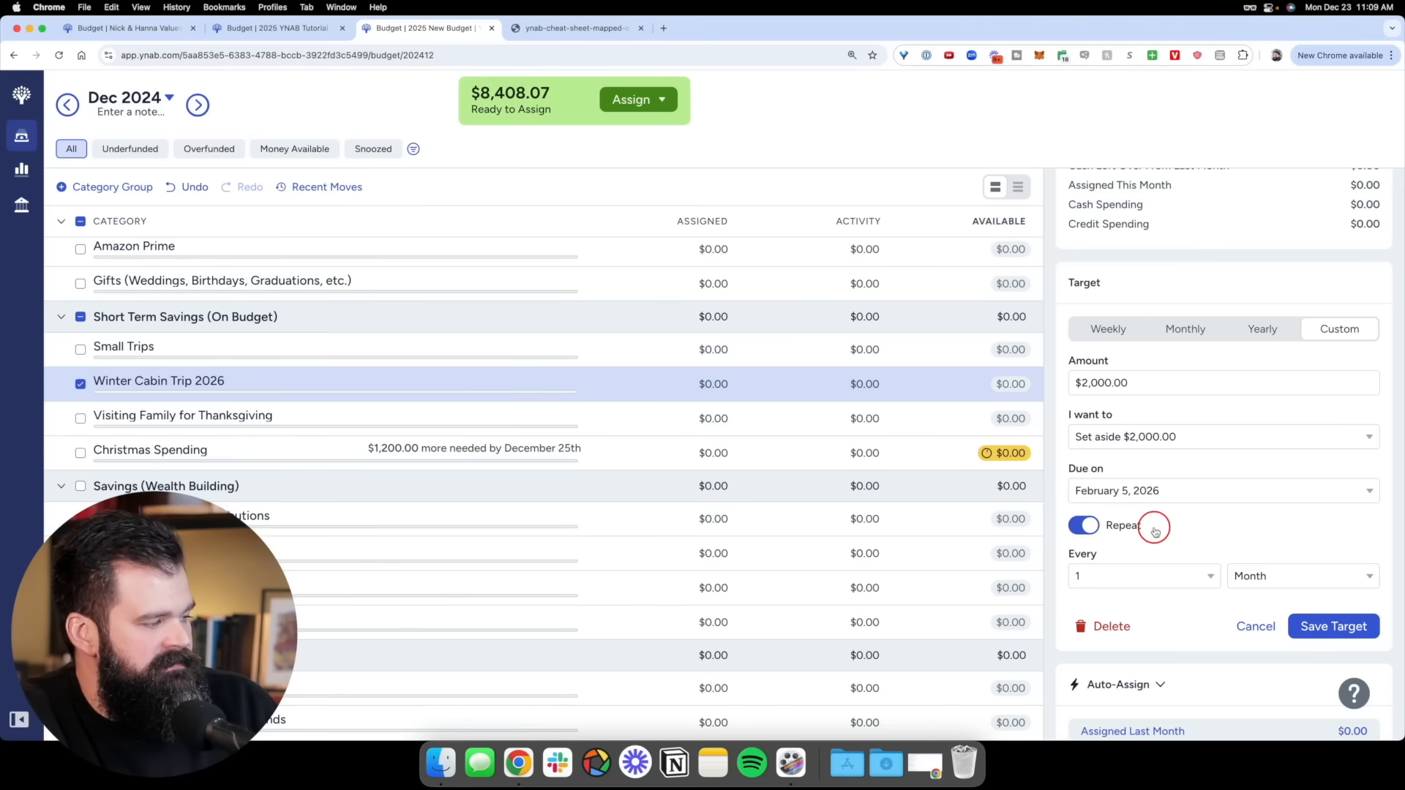
scroll(1164, 527, down, 4)
click(1175, 443)
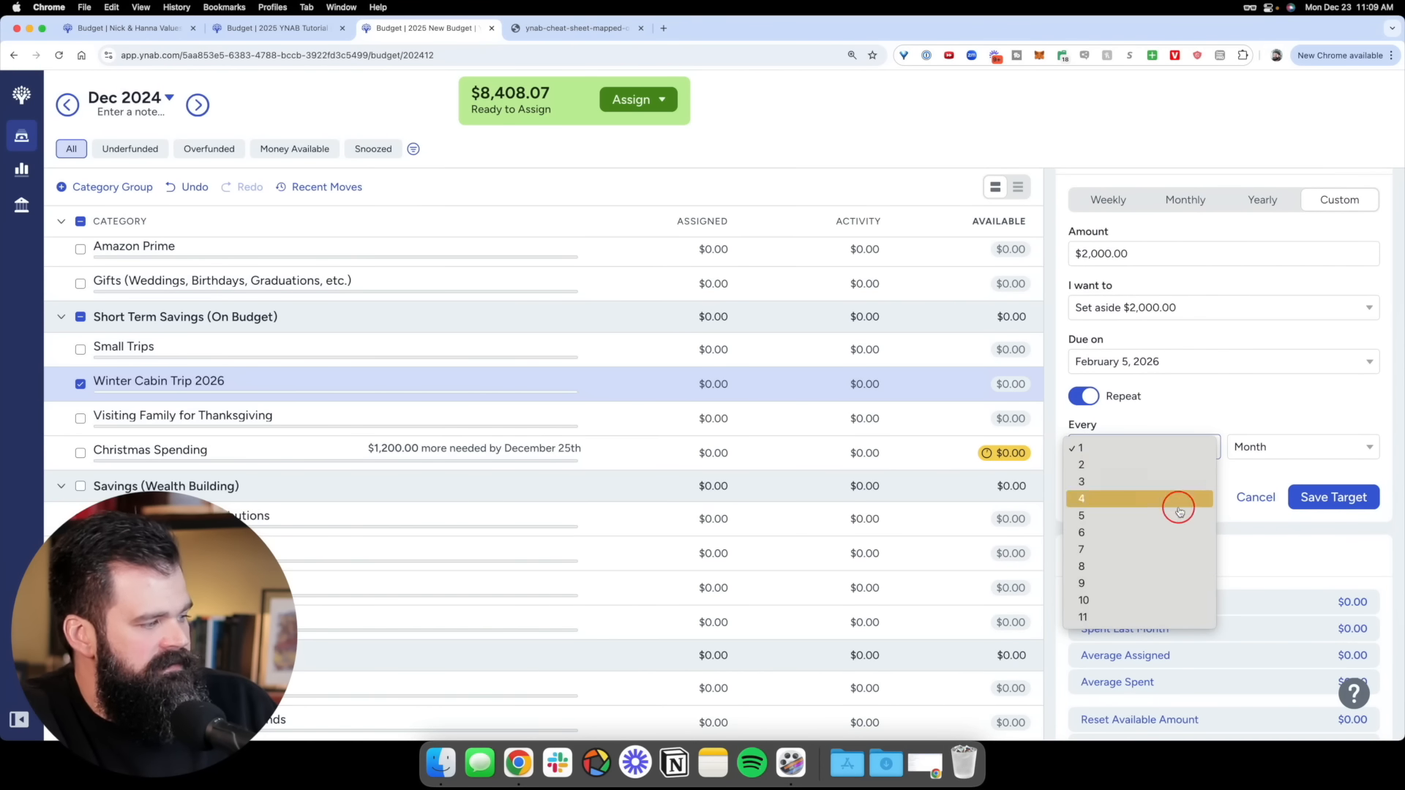
click(1287, 447)
click(1290, 448)
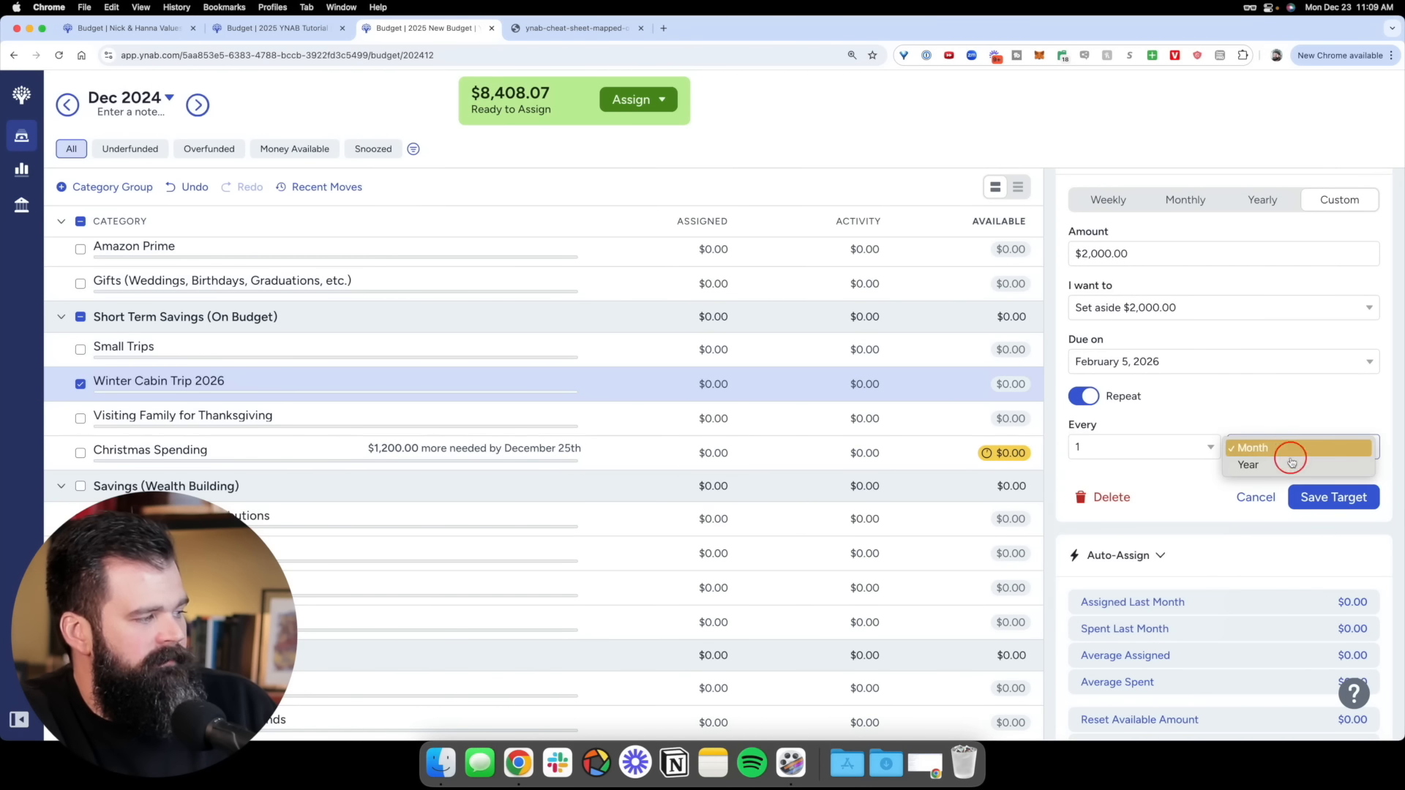
click(1280, 448)
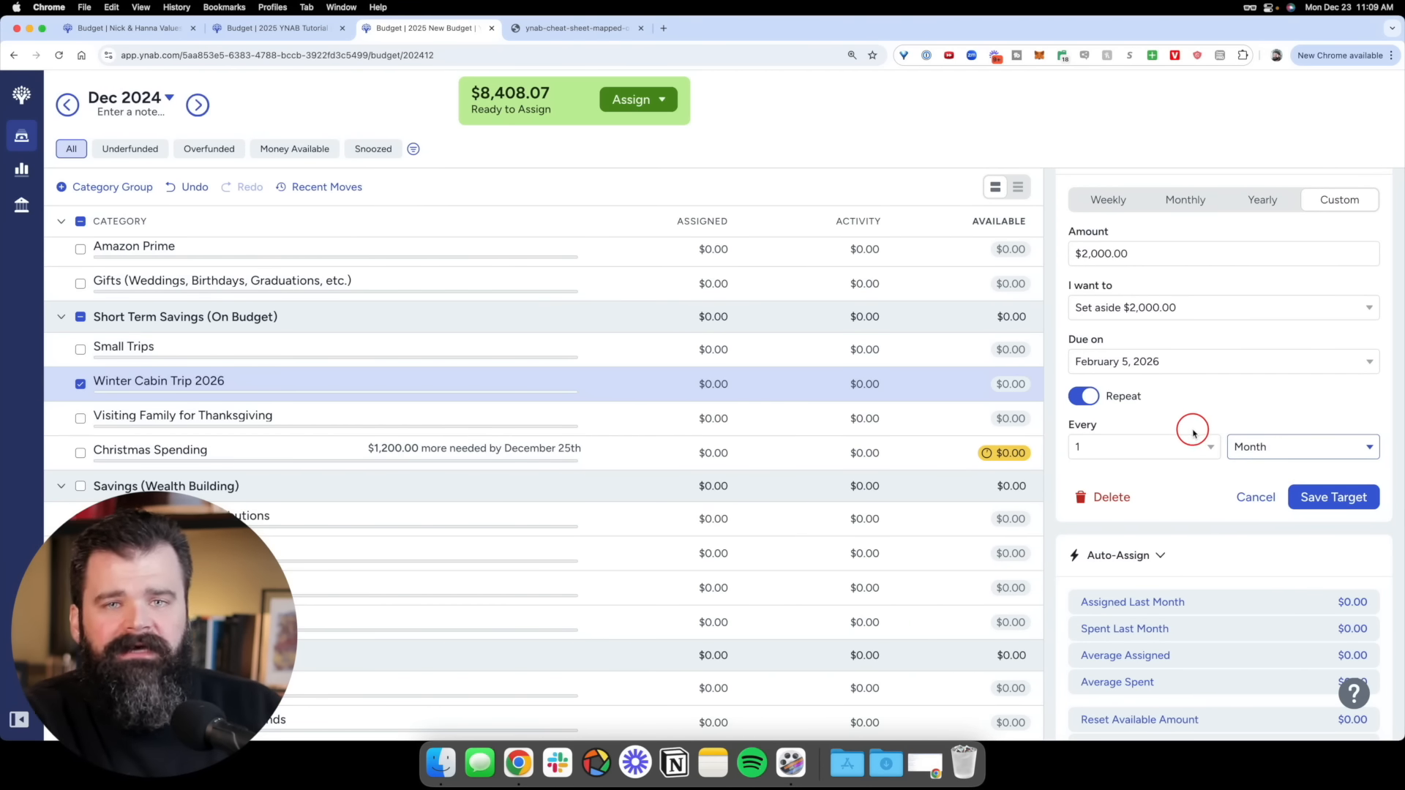
click(1084, 396)
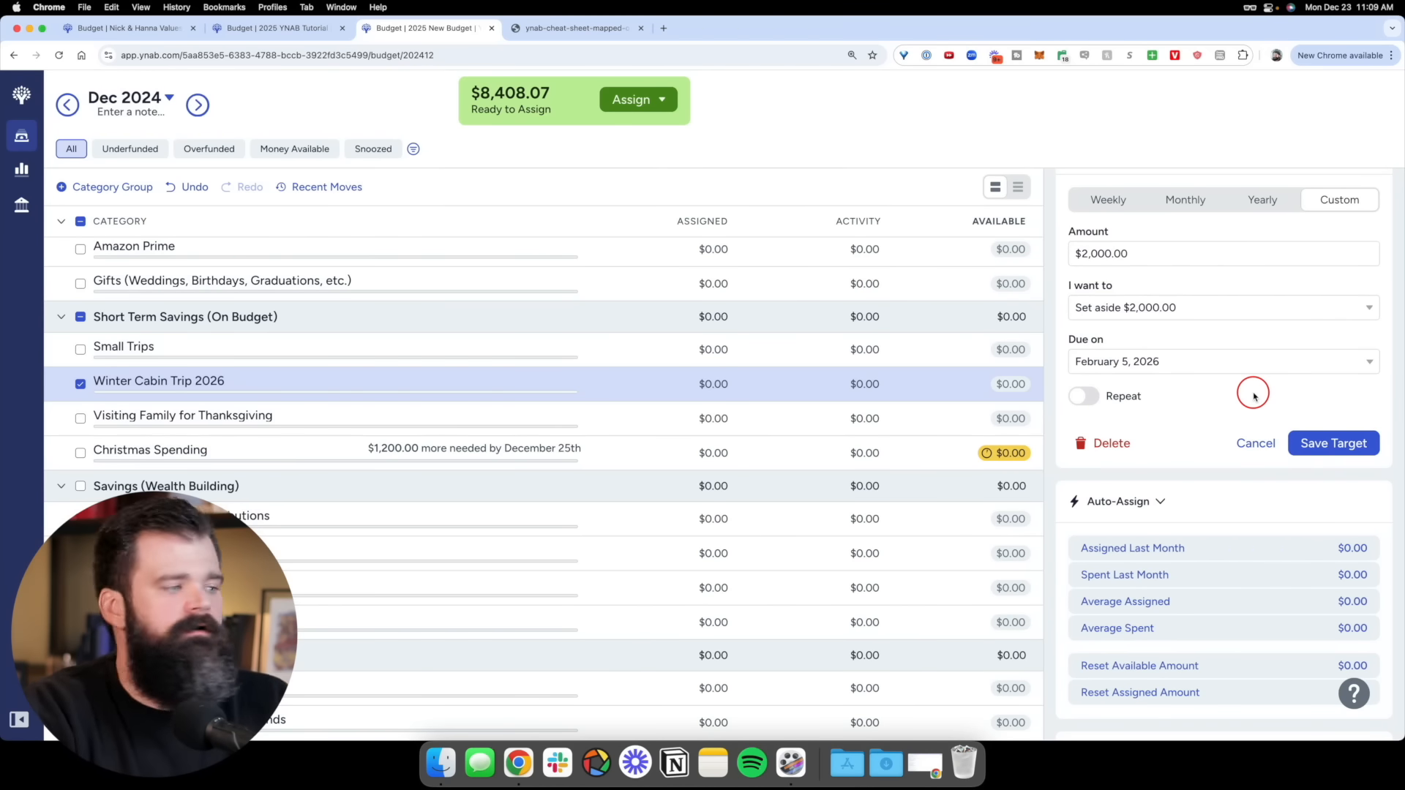
click(1330, 443)
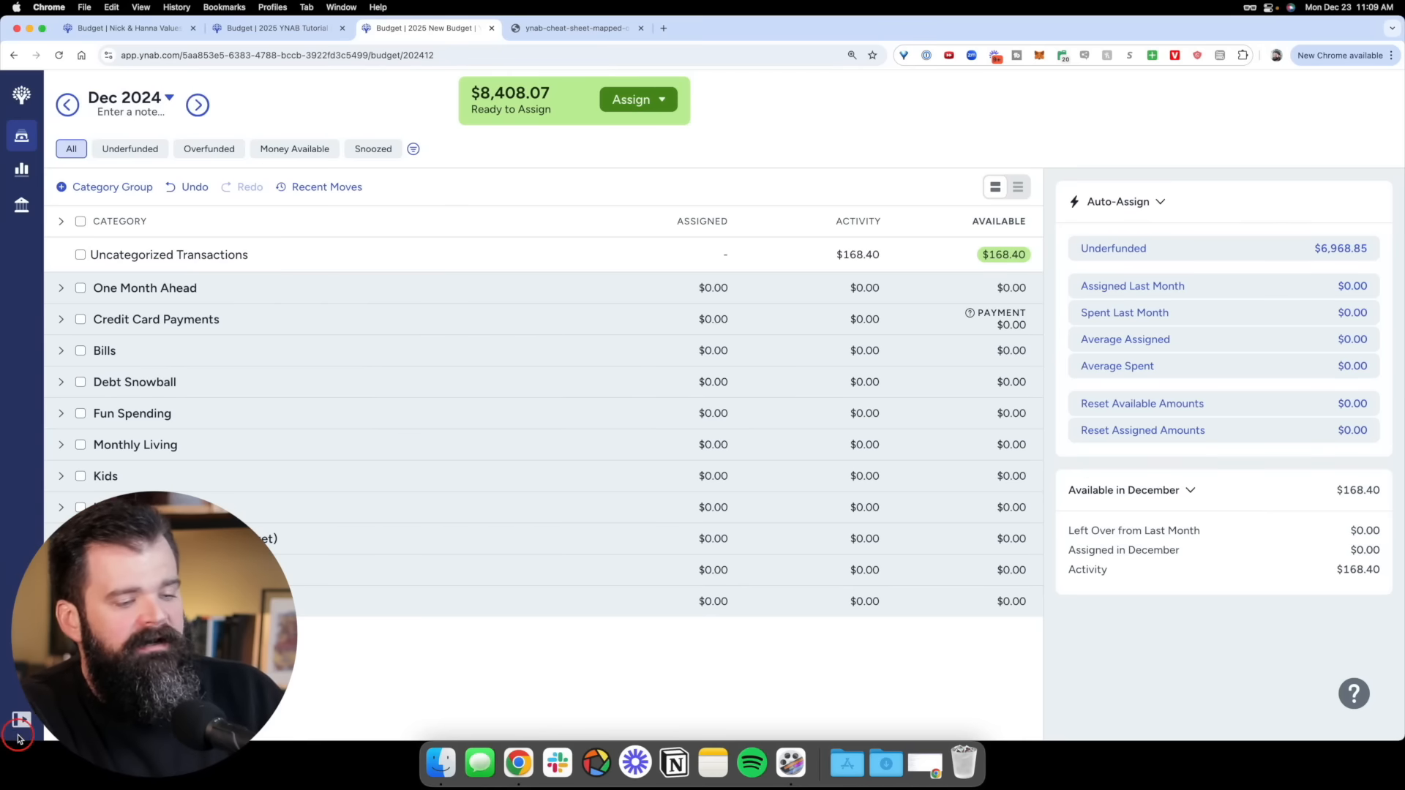
Add a transaction in the Checking account dated 12/27/2024 that repeats every other week
click(23, 721)
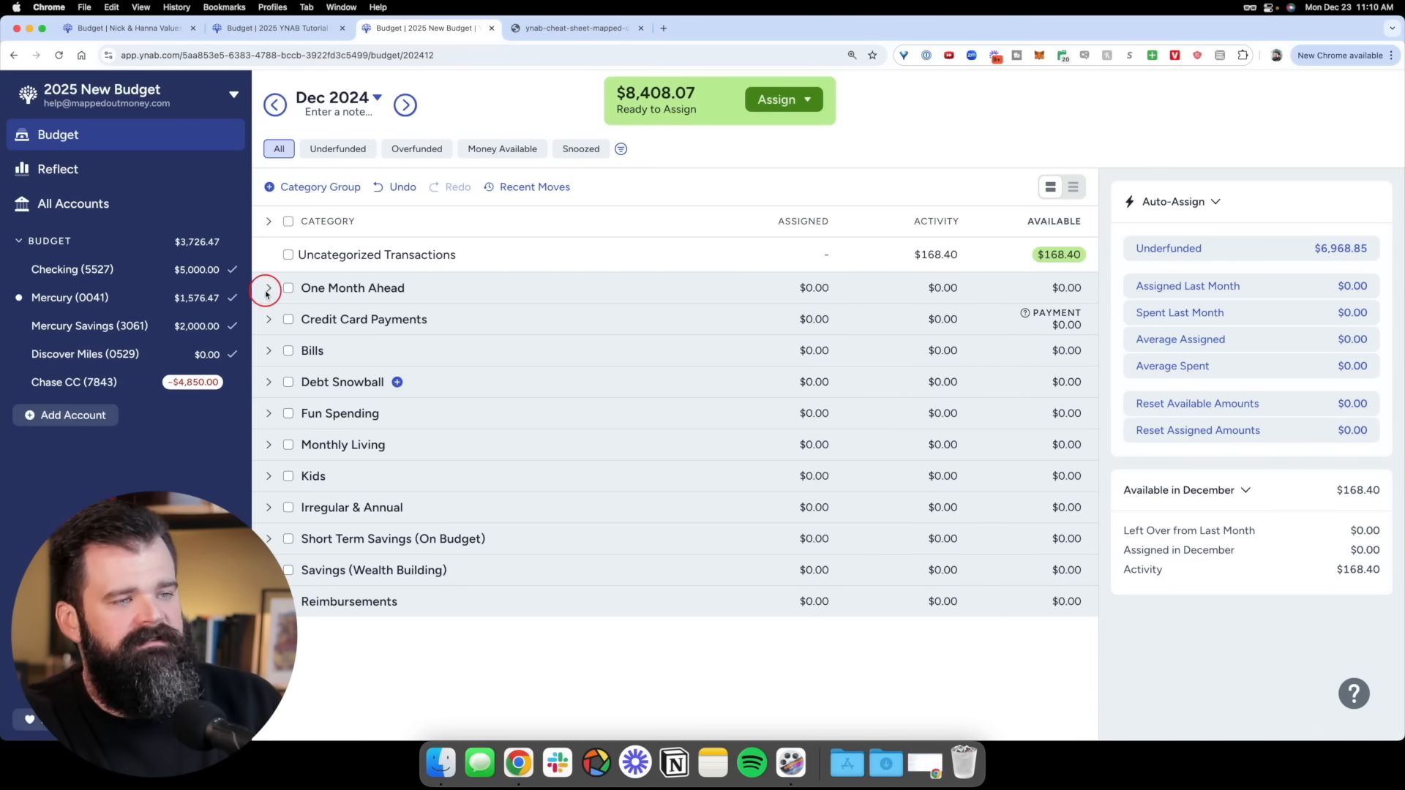
click(174, 269)
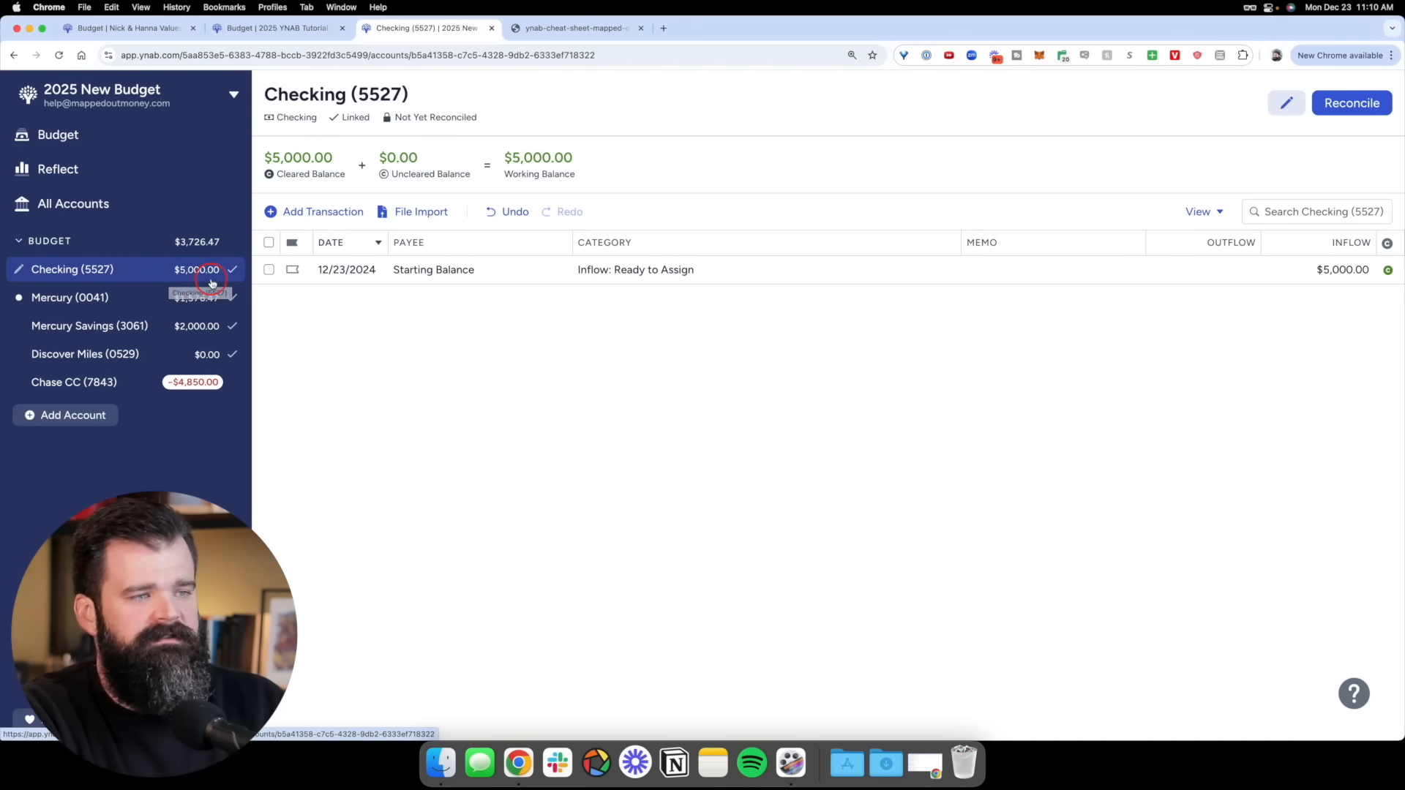
click(326, 212)
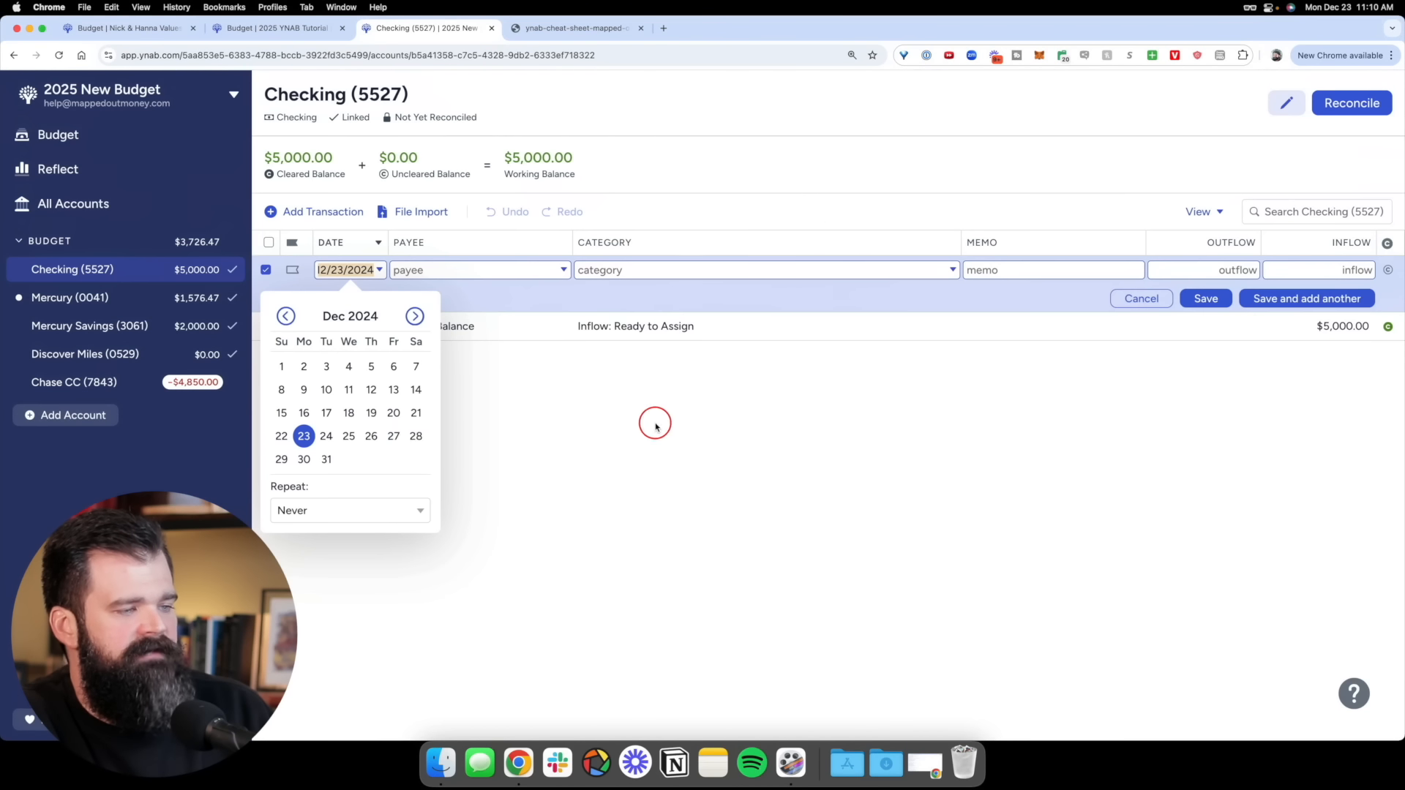
click(394, 438)
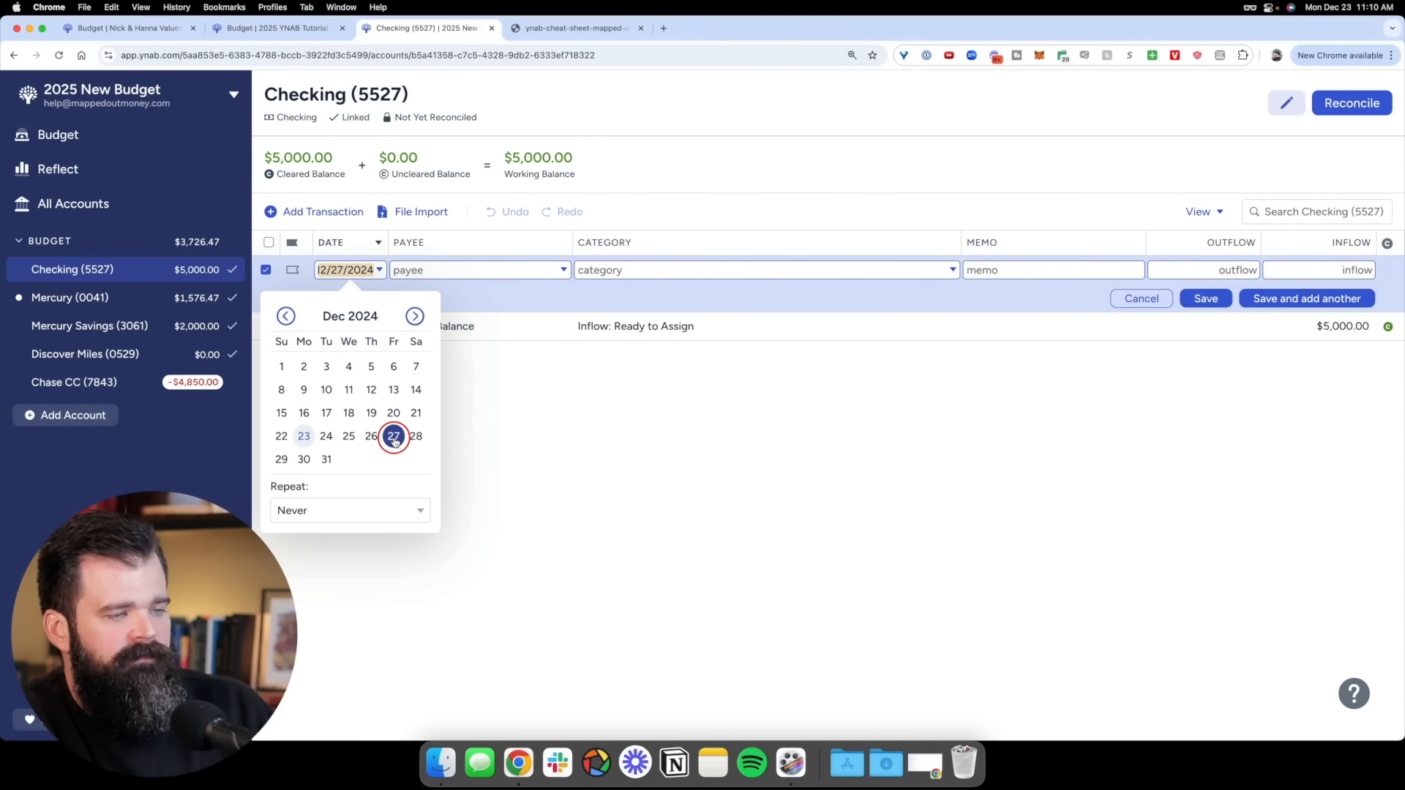
click(378, 512)
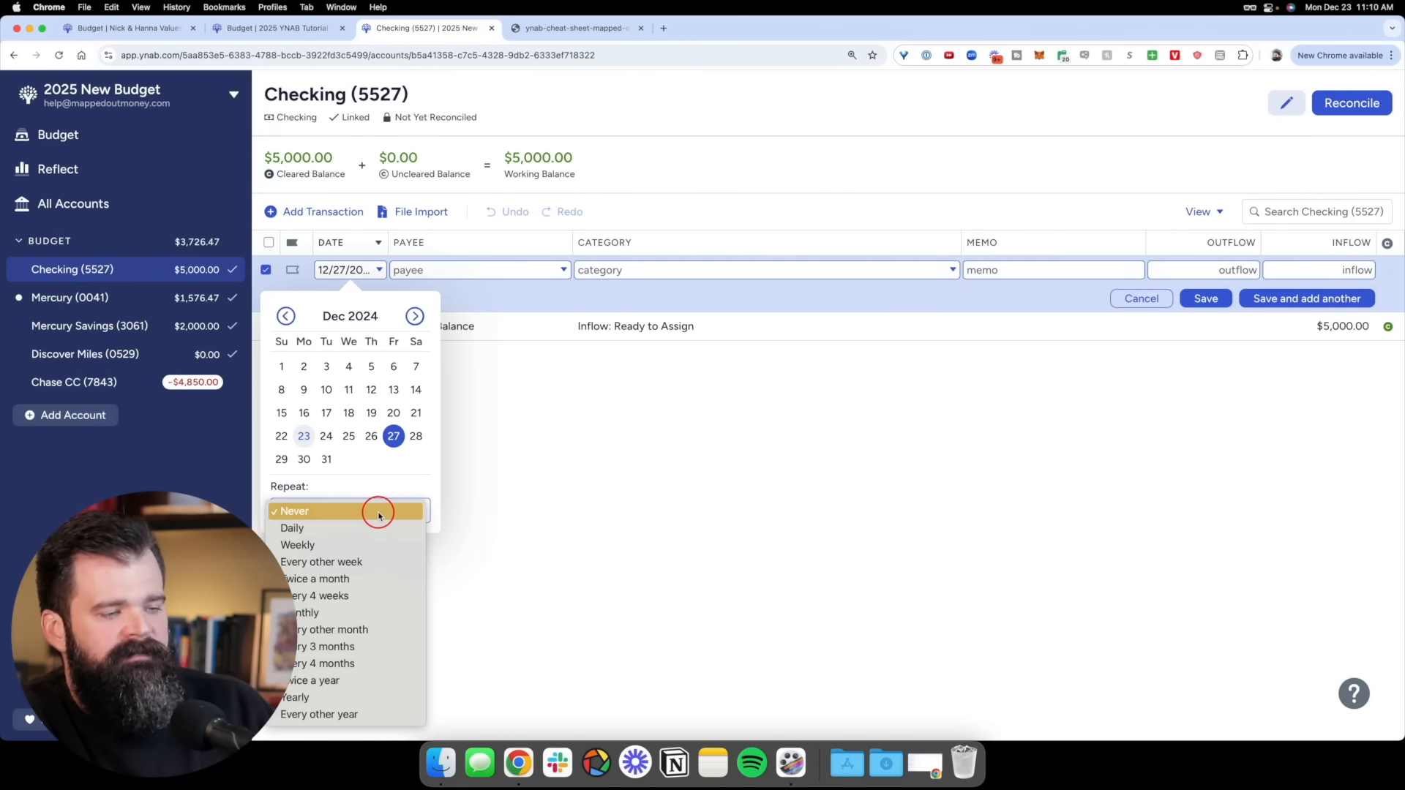
click(364, 563)
Complete the transaction with payee NAME OF MORTGAGE COMPANY, category Bills: Mortgage Payment and outflow 800, and save it
click(431, 264)
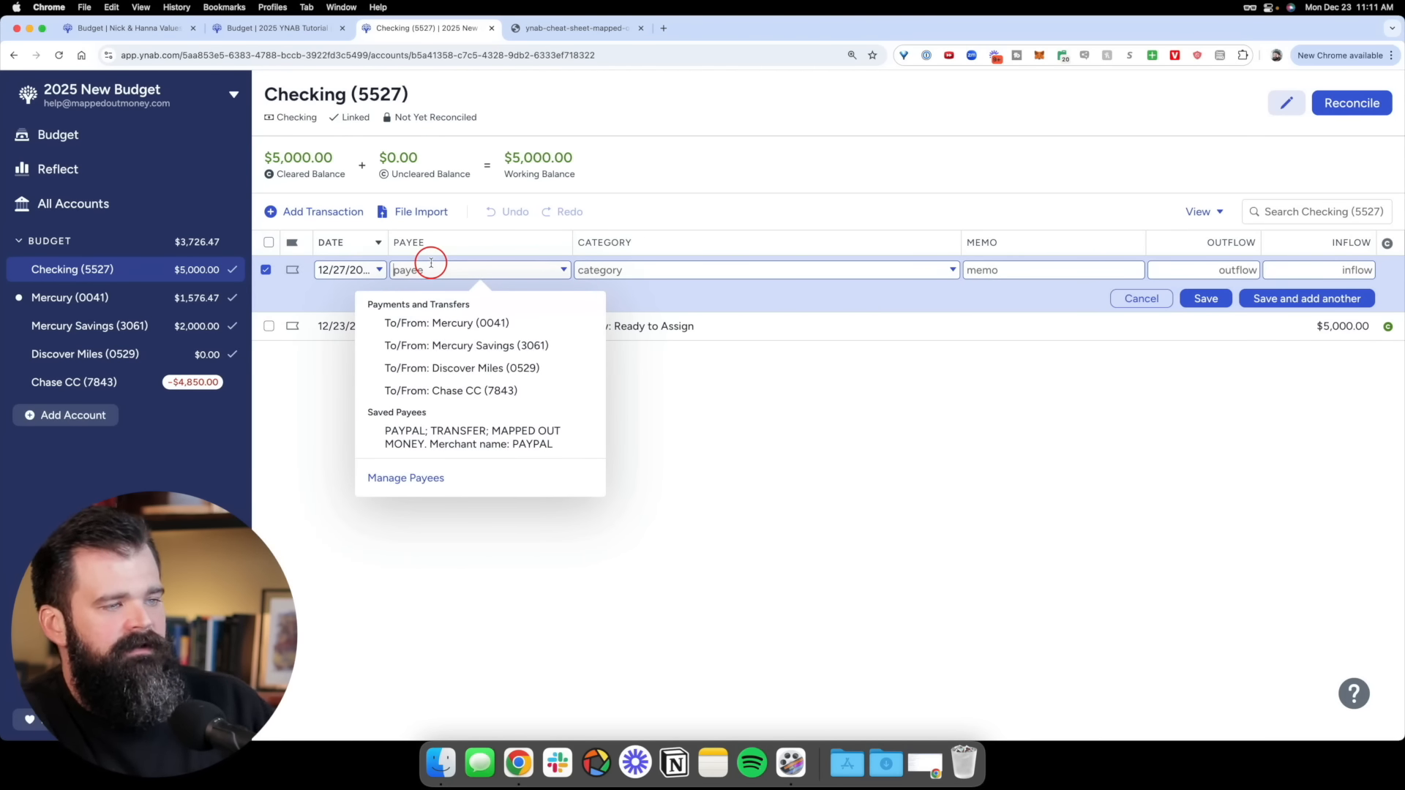
text(NAME O)
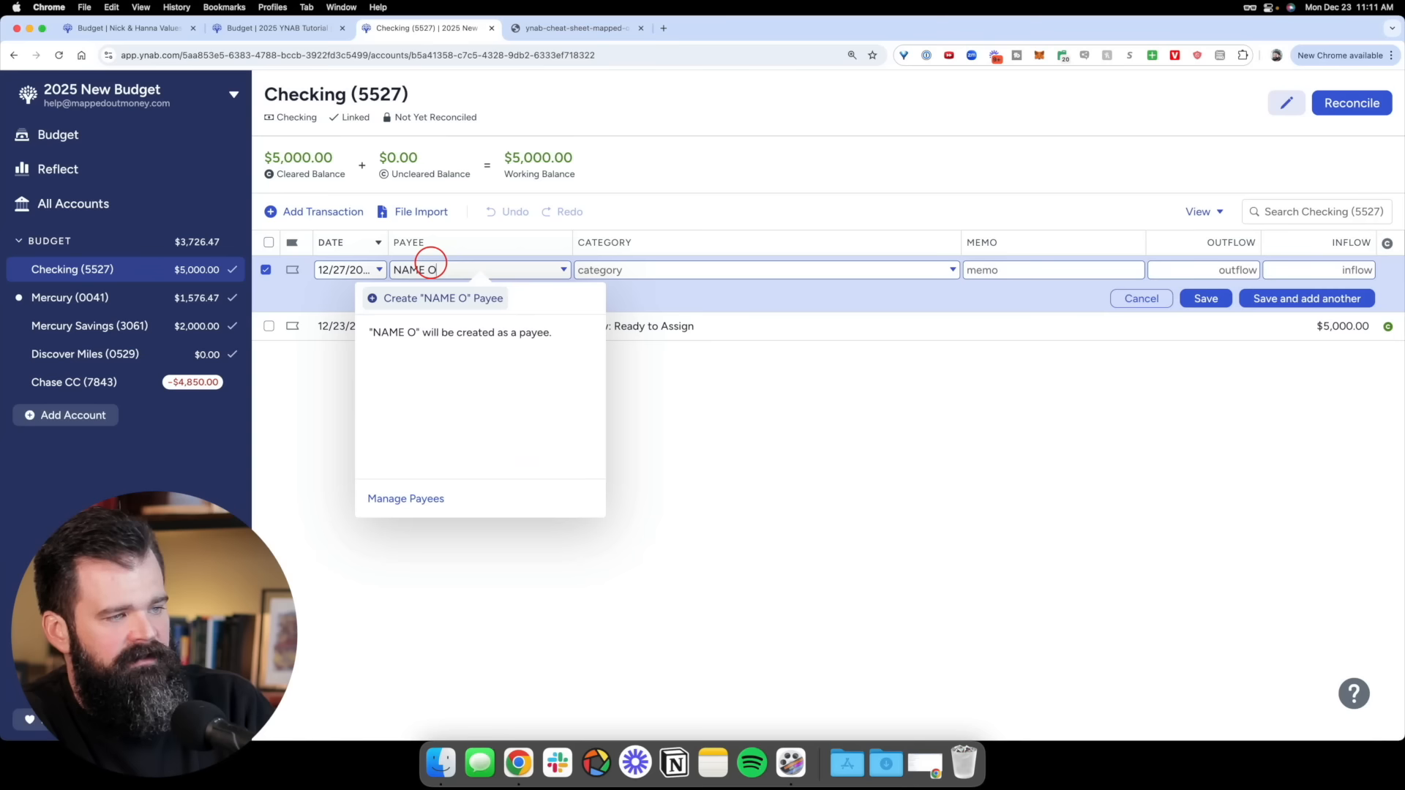
text(F MORTGAGE COMPANY)
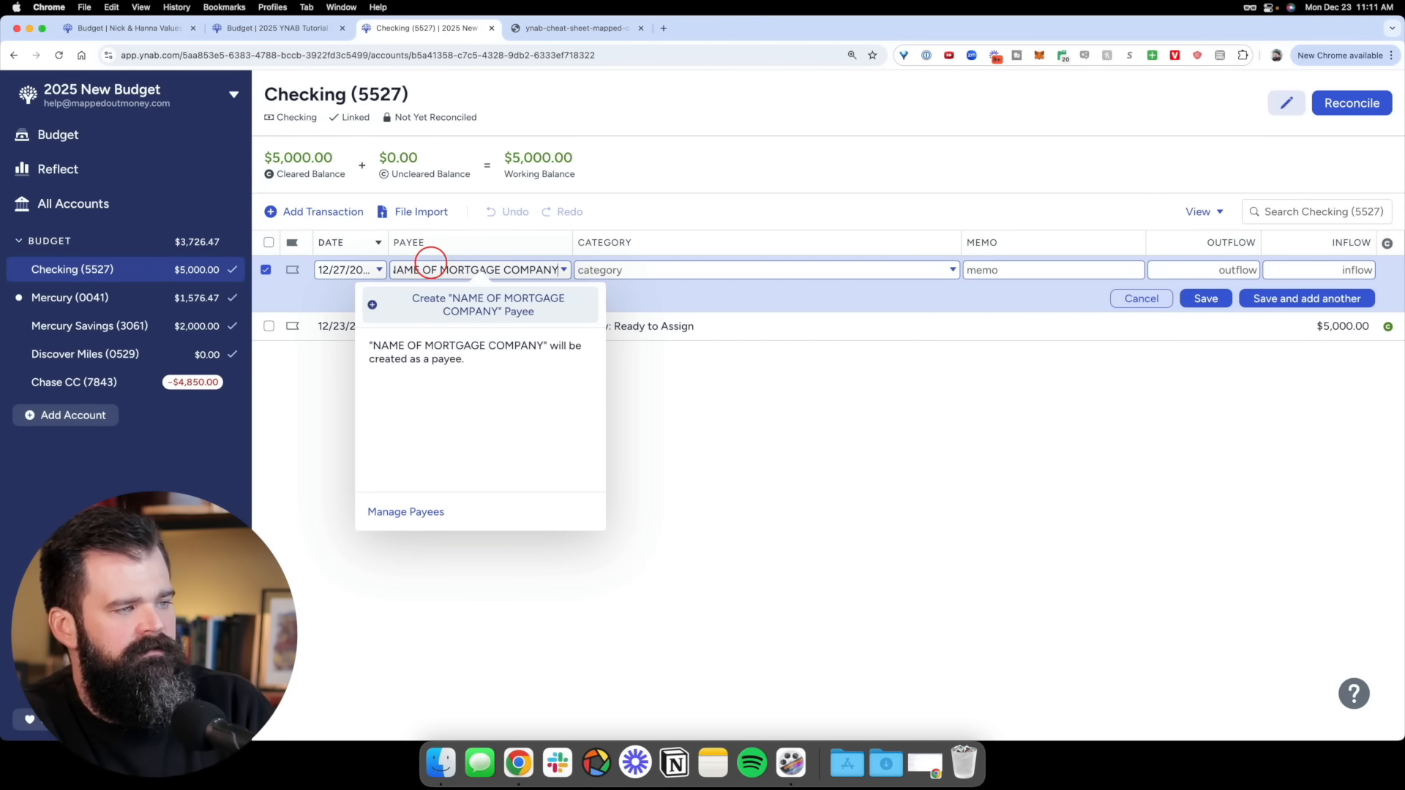
key(Tab)
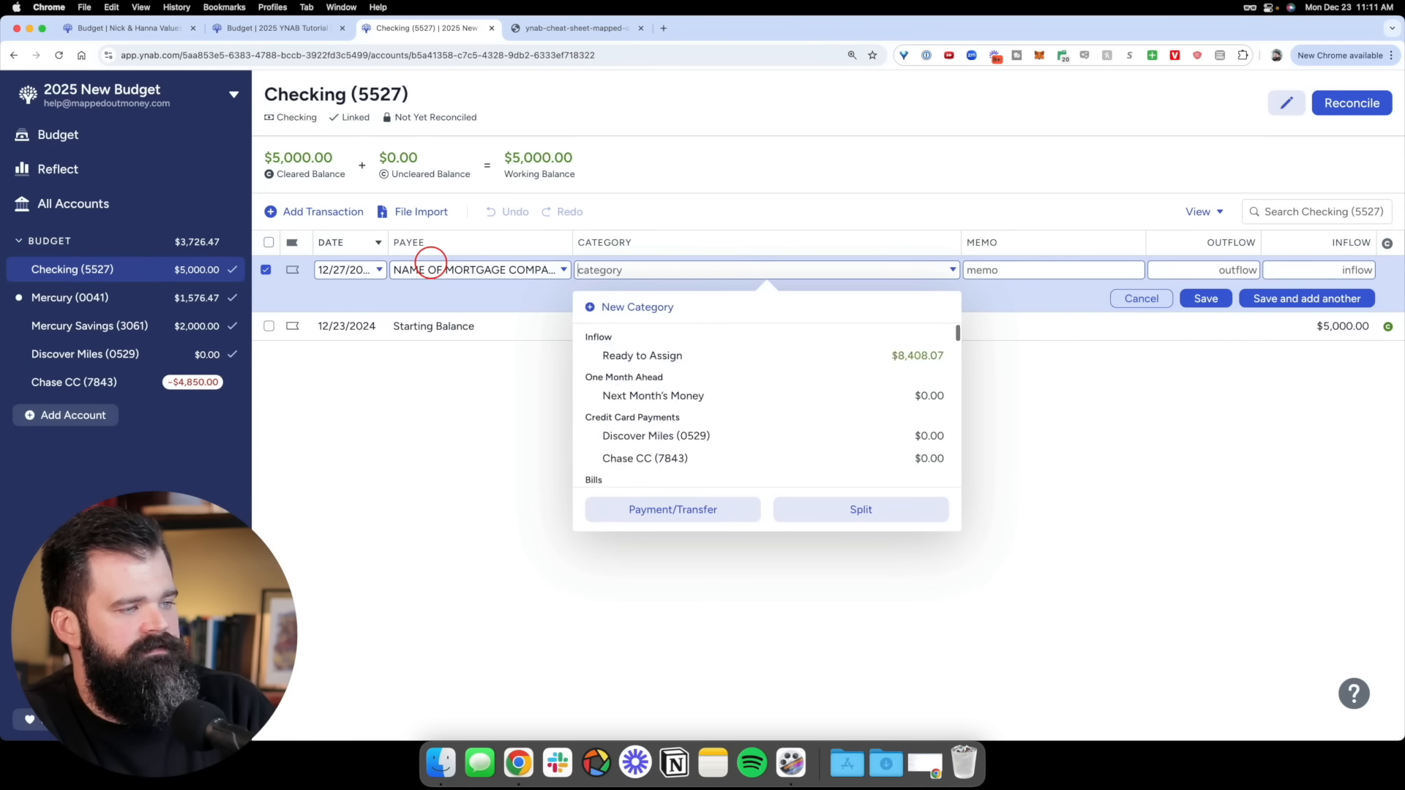
text(mort)
key(Tab)
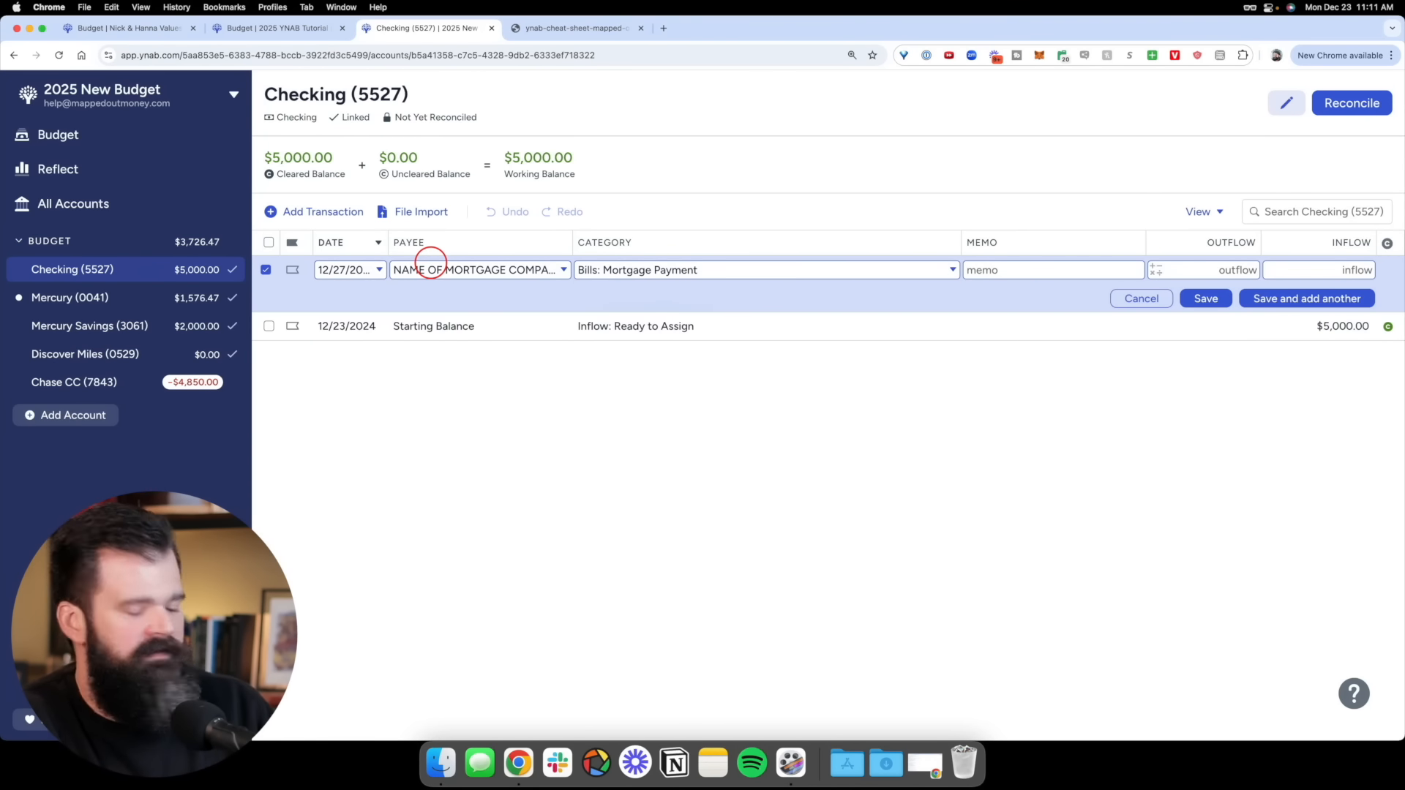
text(800)
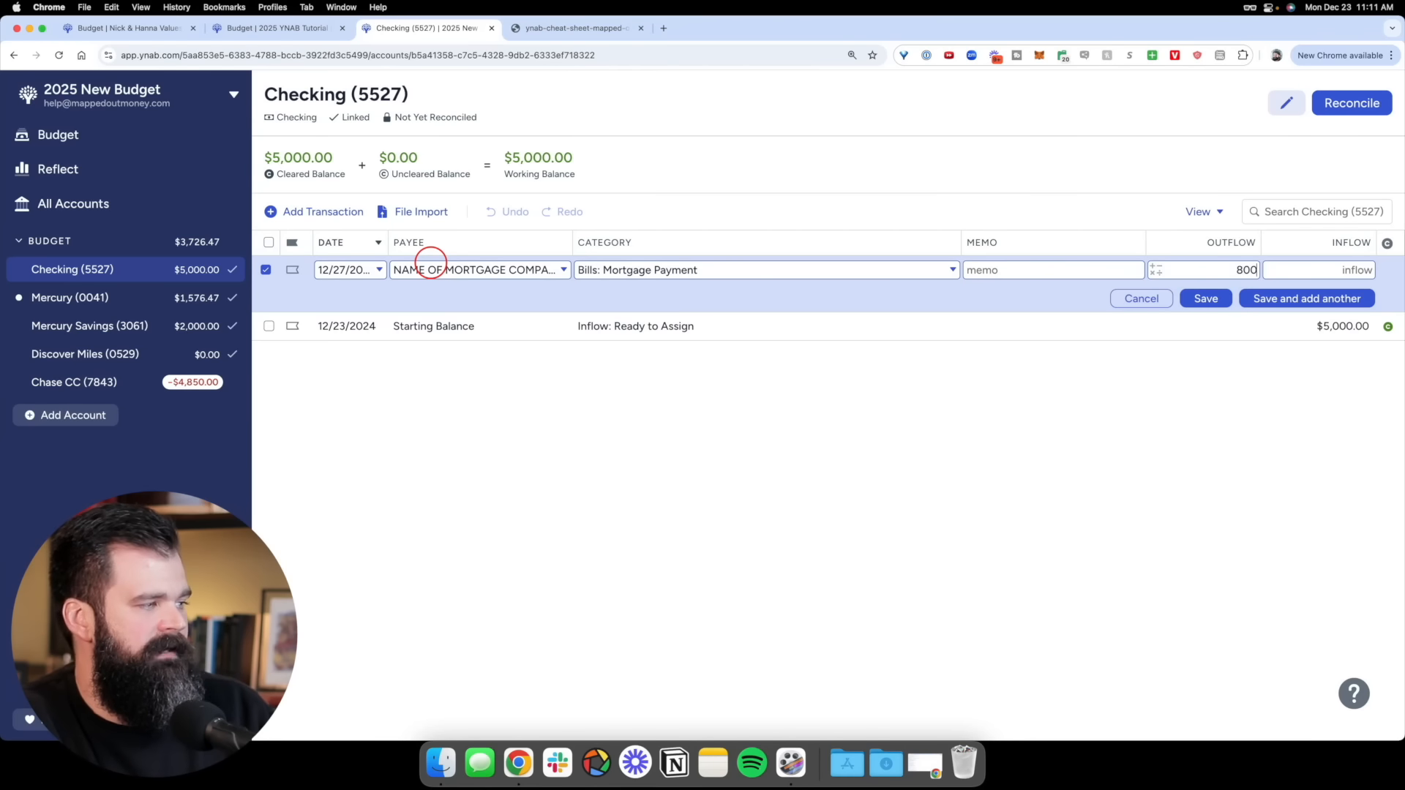
click(1206, 299)
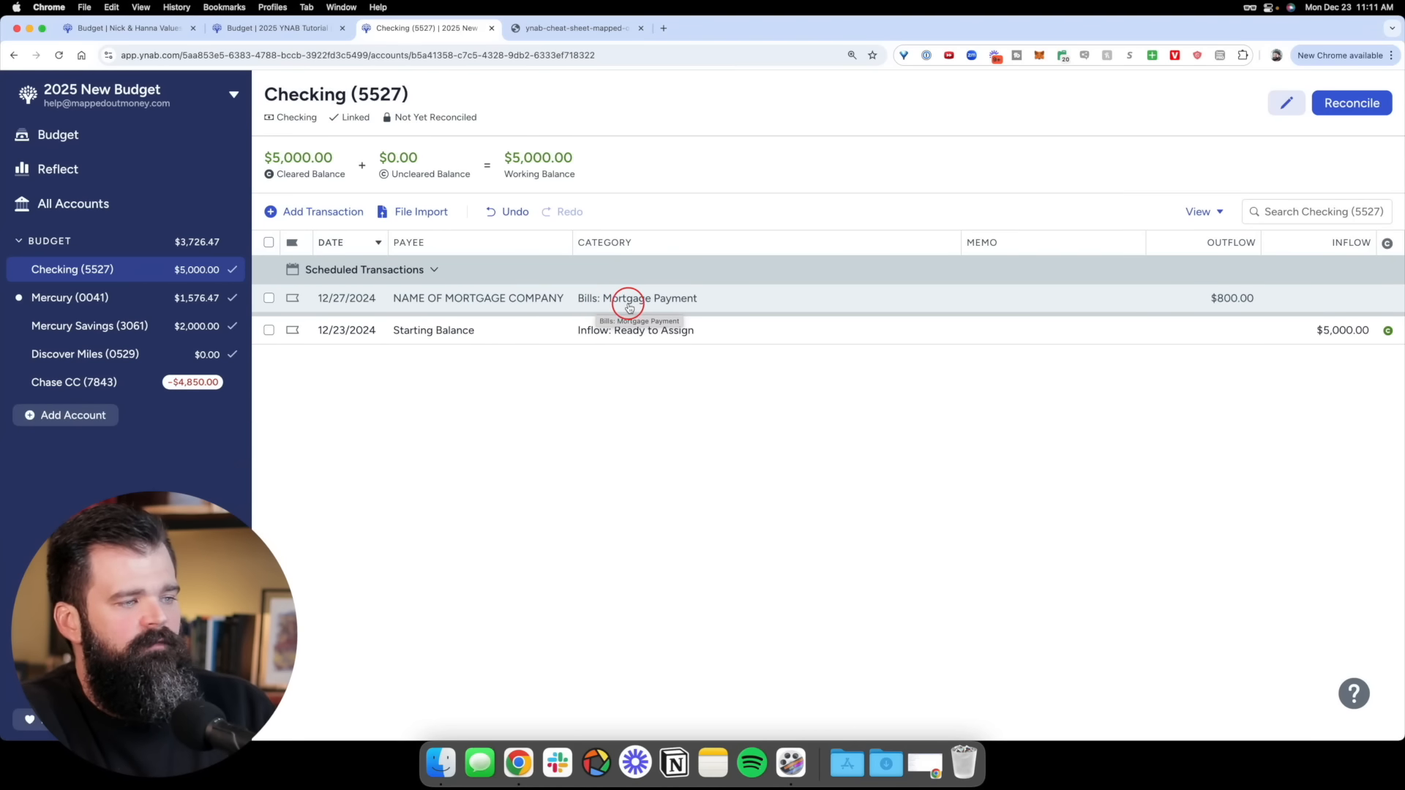
Return to the budget and check how the scheduled payment affects the Mortgage Payment category in the Bills group
click(104, 125)
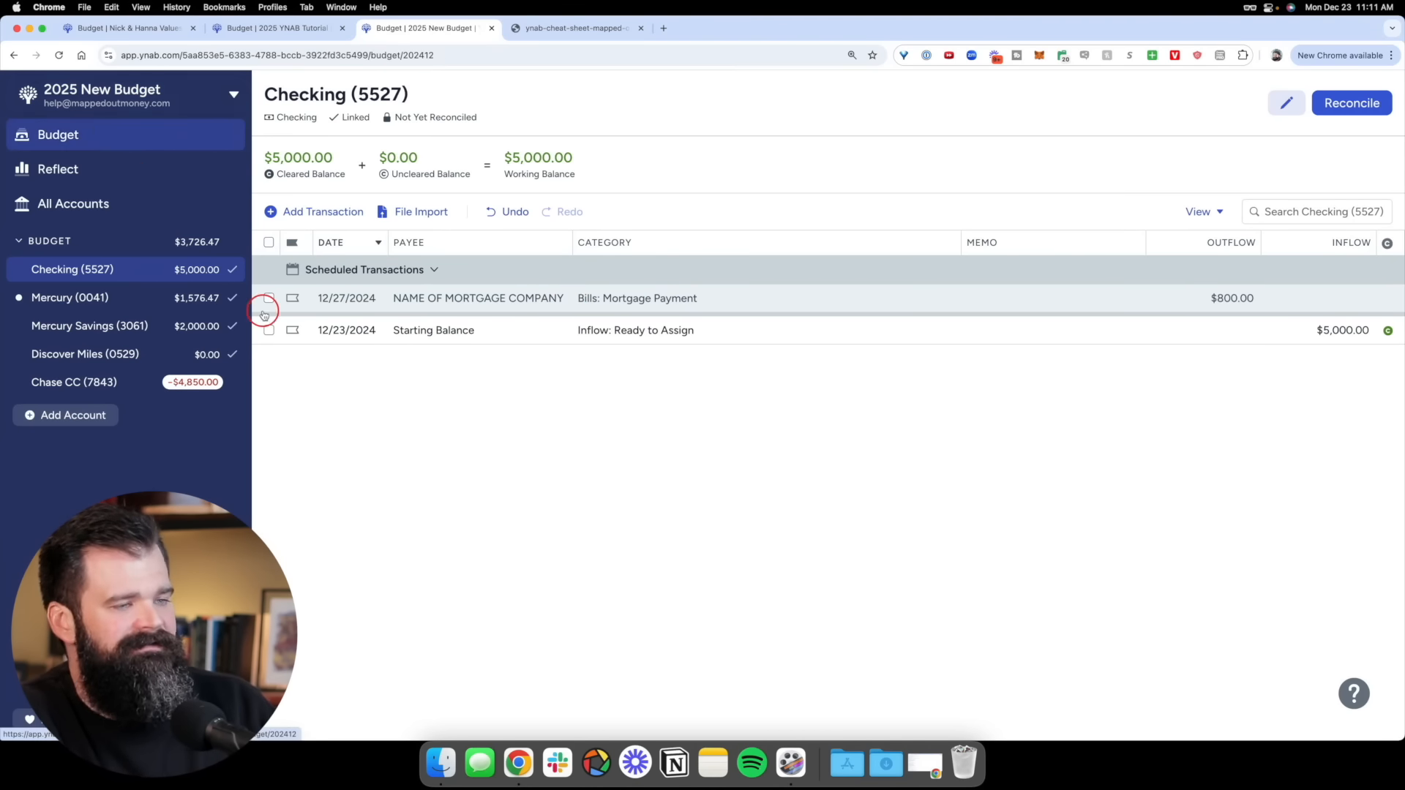
click(269, 353)
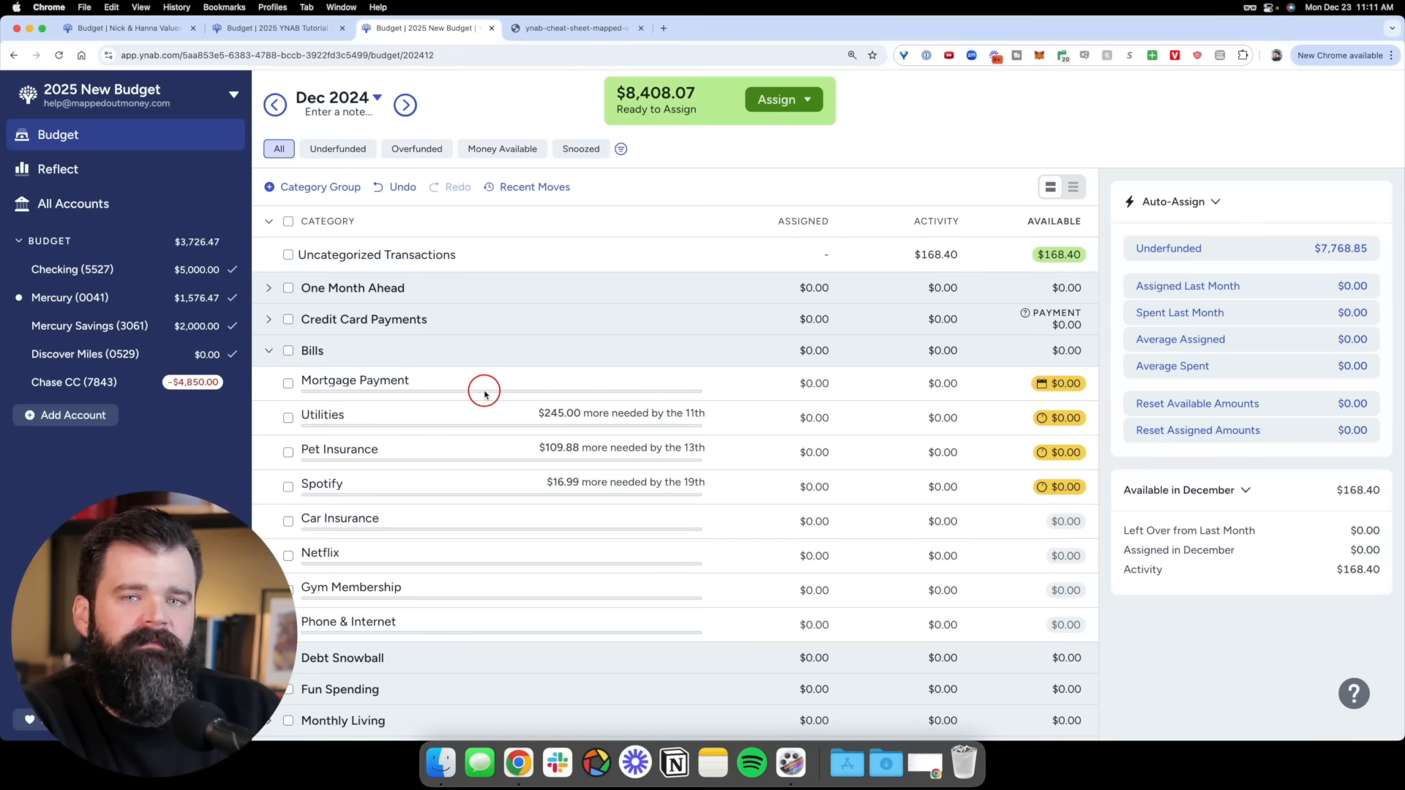
click(268, 353)
click(267, 384)
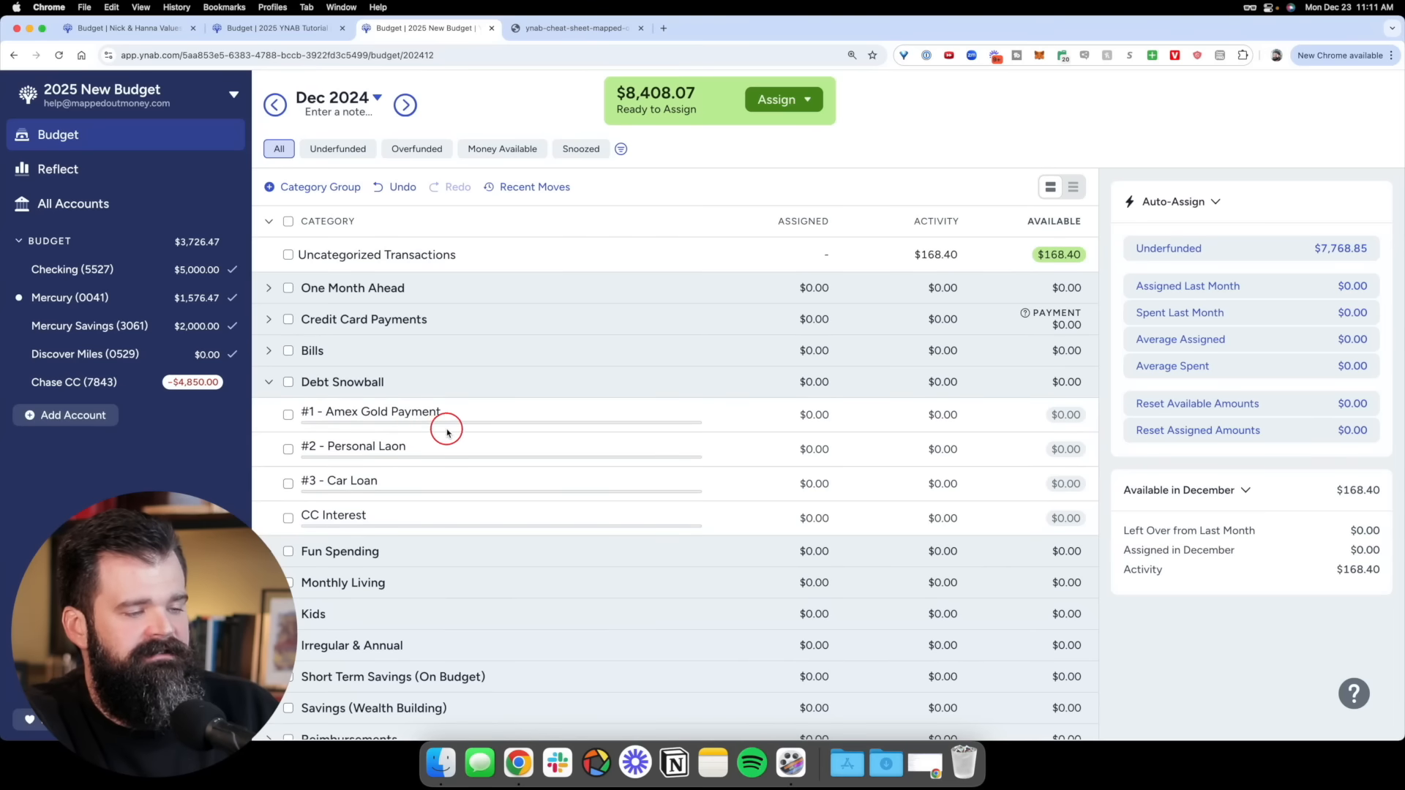
click(450, 412)
click(1213, 533)
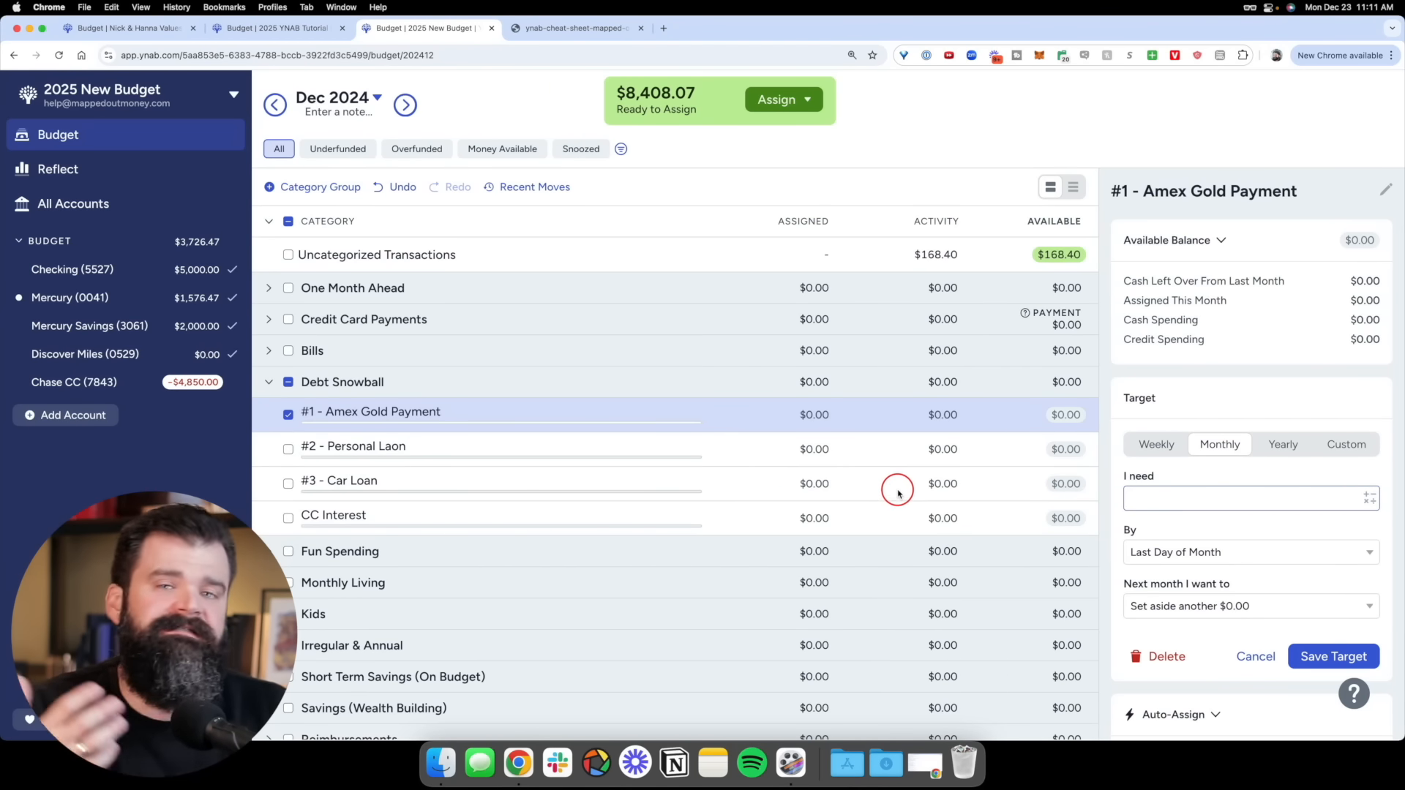
click(1260, 656)
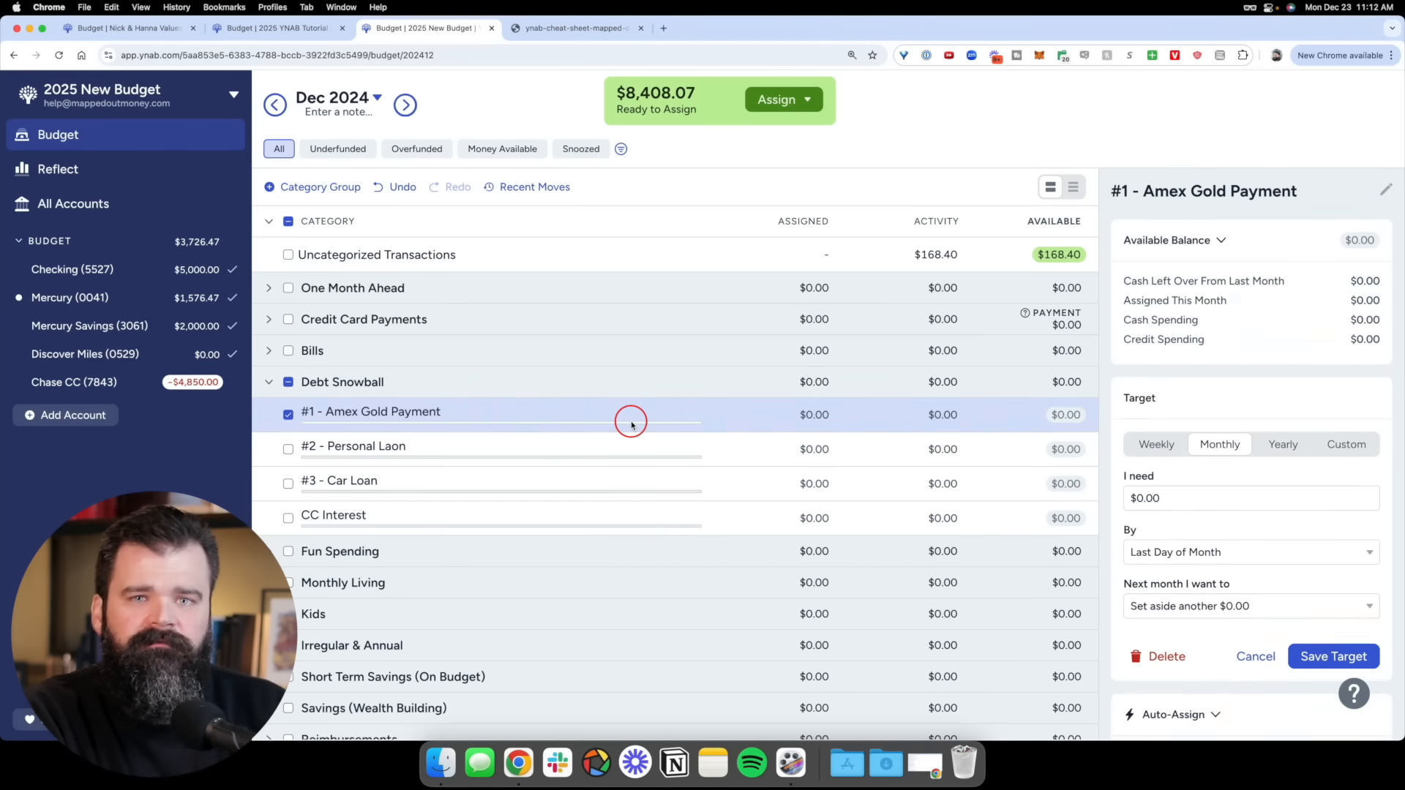
click(532, 412)
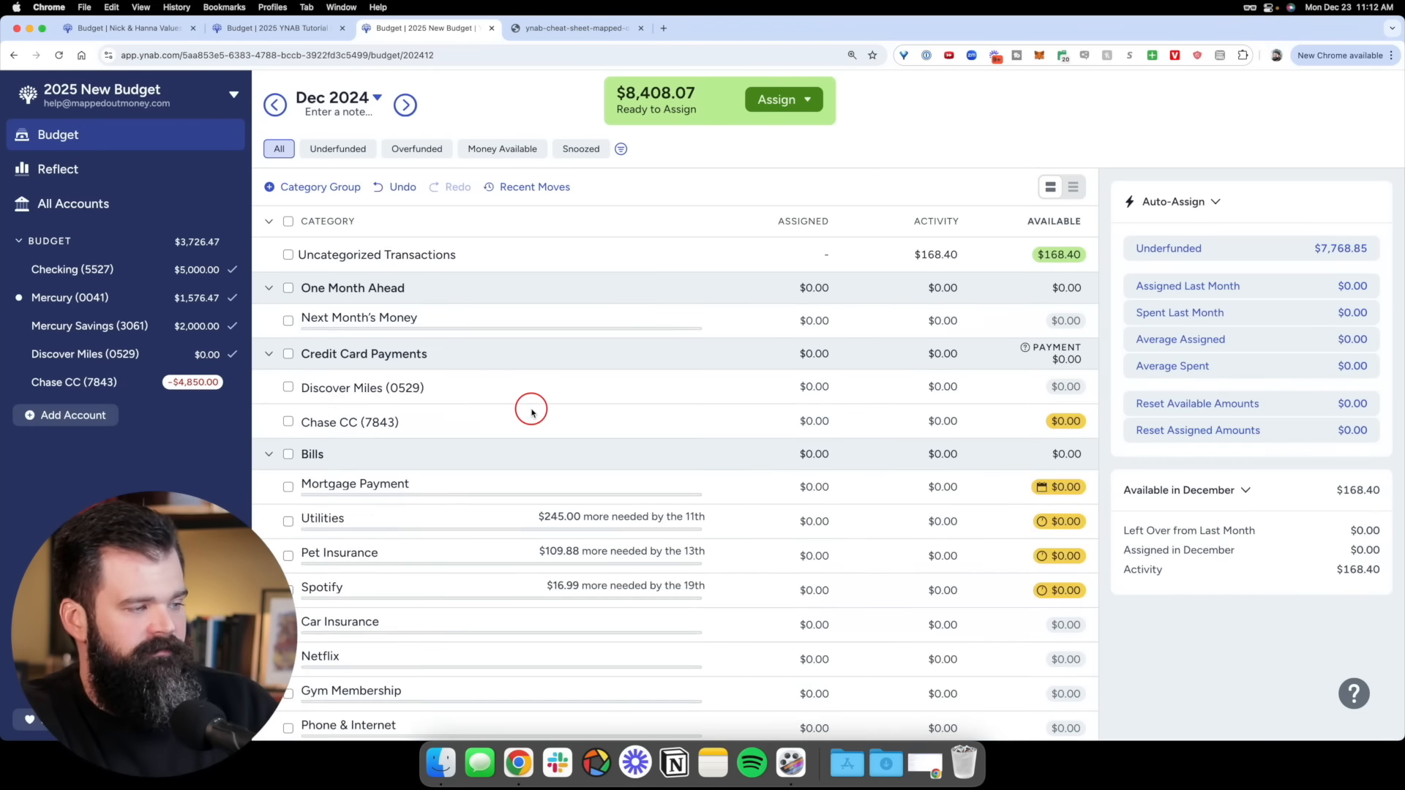
Switch to the 2025 YNAB Tutorial budget, moving its tab after the 2025 New Budget one, and review all its expanded category targets
scroll(532, 413, down, 5)
scroll(532, 413, up, 5)
scroll(532, 412, up, 1)
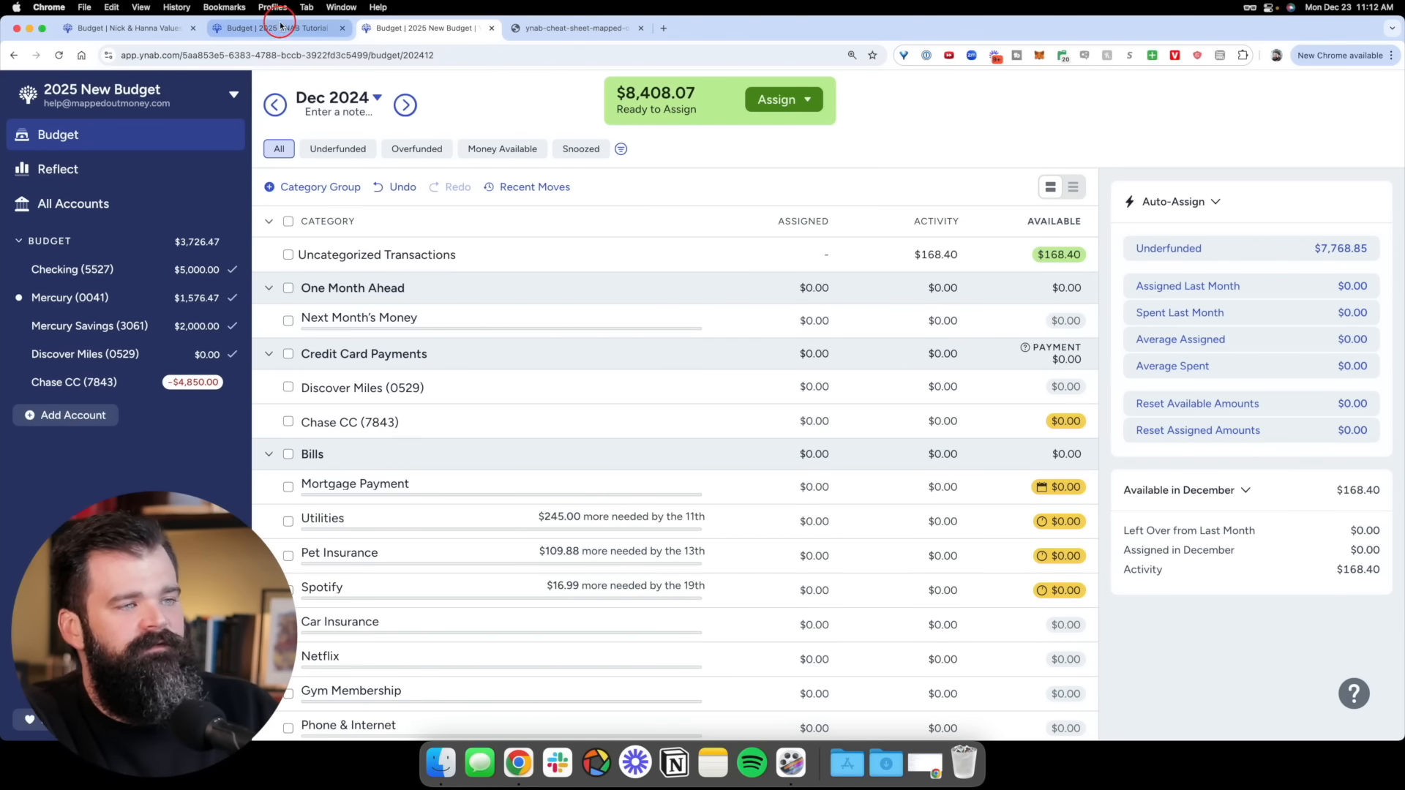
drag(279, 30, 372, 30)
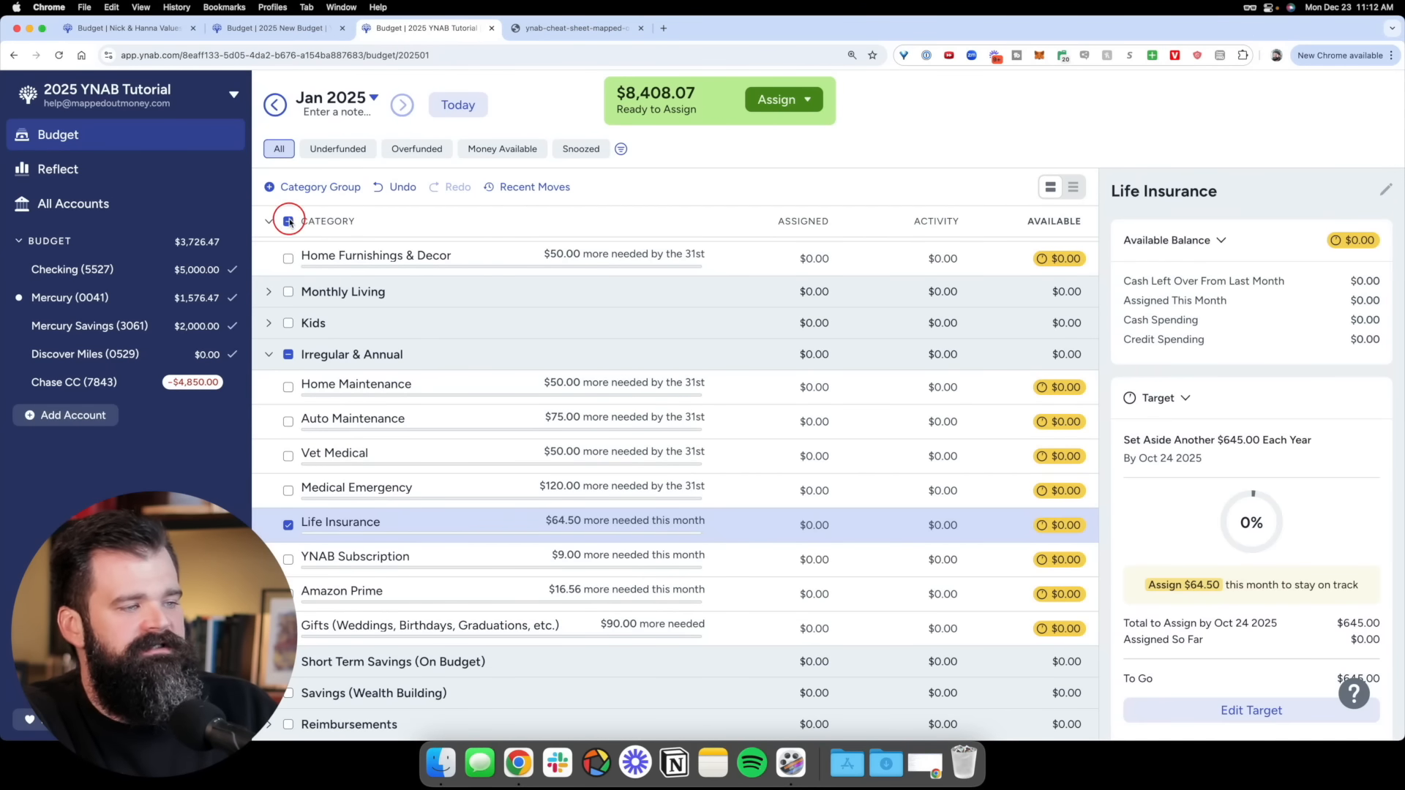
key(c)
key(c)
scroll(387, 293, down, 5)
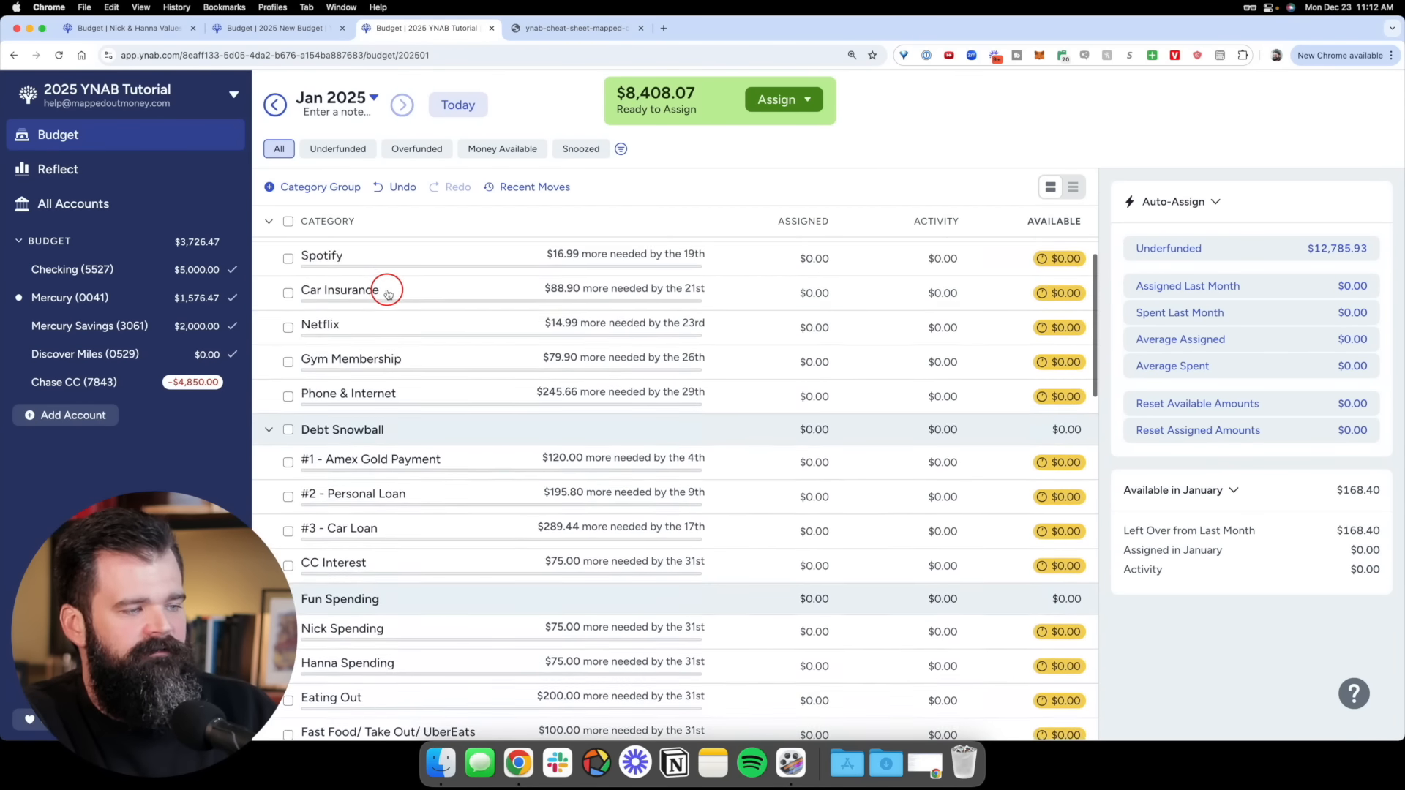
scroll(387, 293, up, 2)
scroll(395, 270, up, 3)
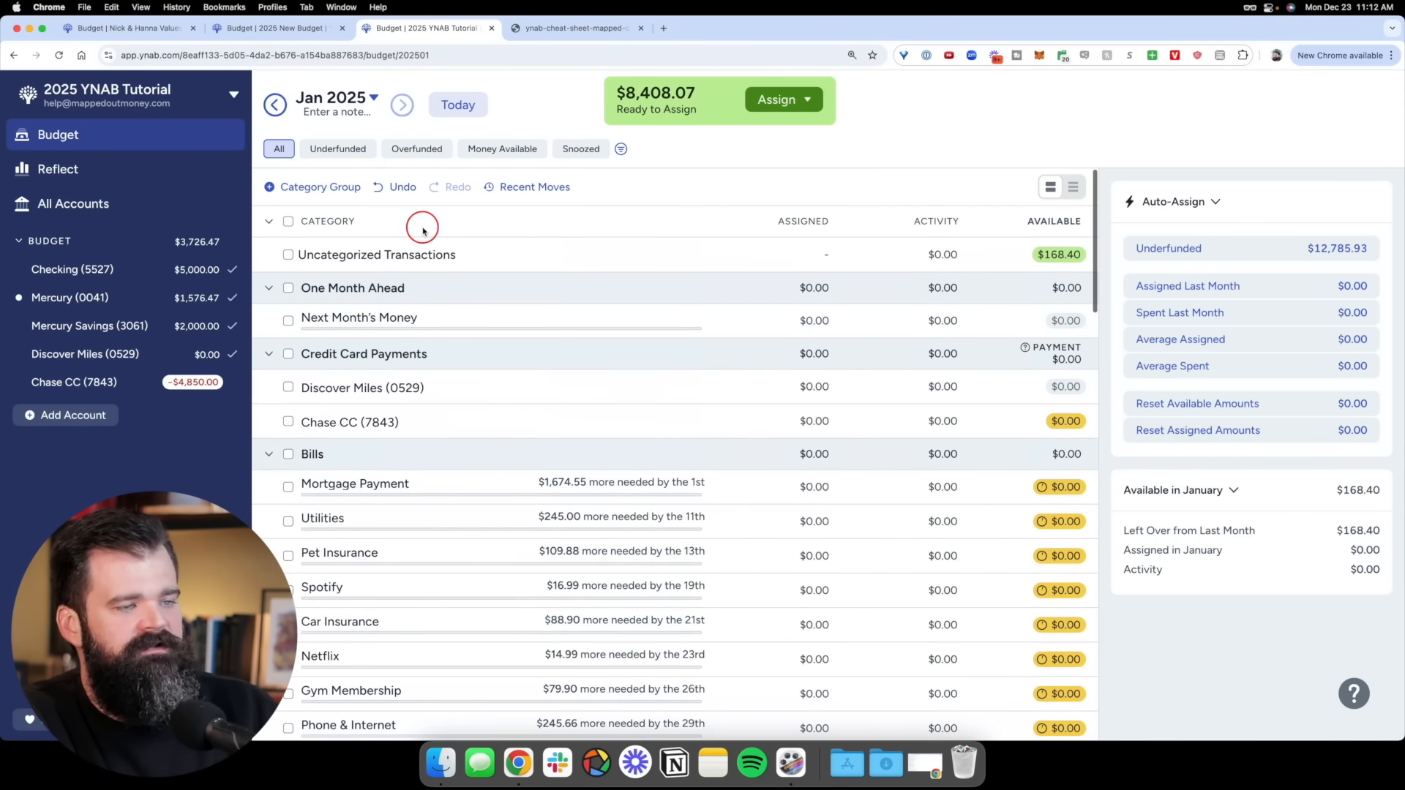
Switch to the YNAB cheat sheet PDF and highlight checklist step 8, "Compare Underfunded to Your Income"
click(543, 32)
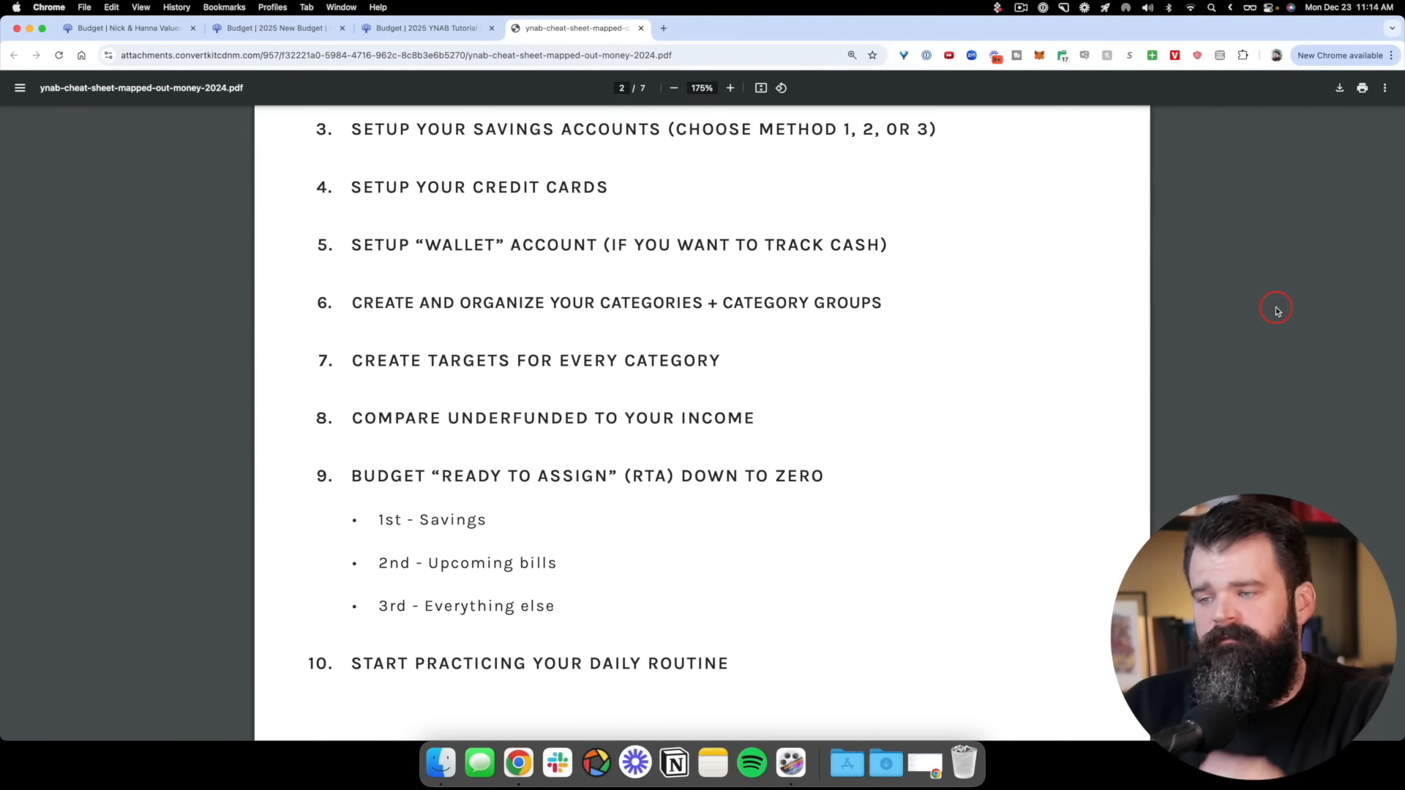
drag(444, 417, 764, 419)
click(946, 427)
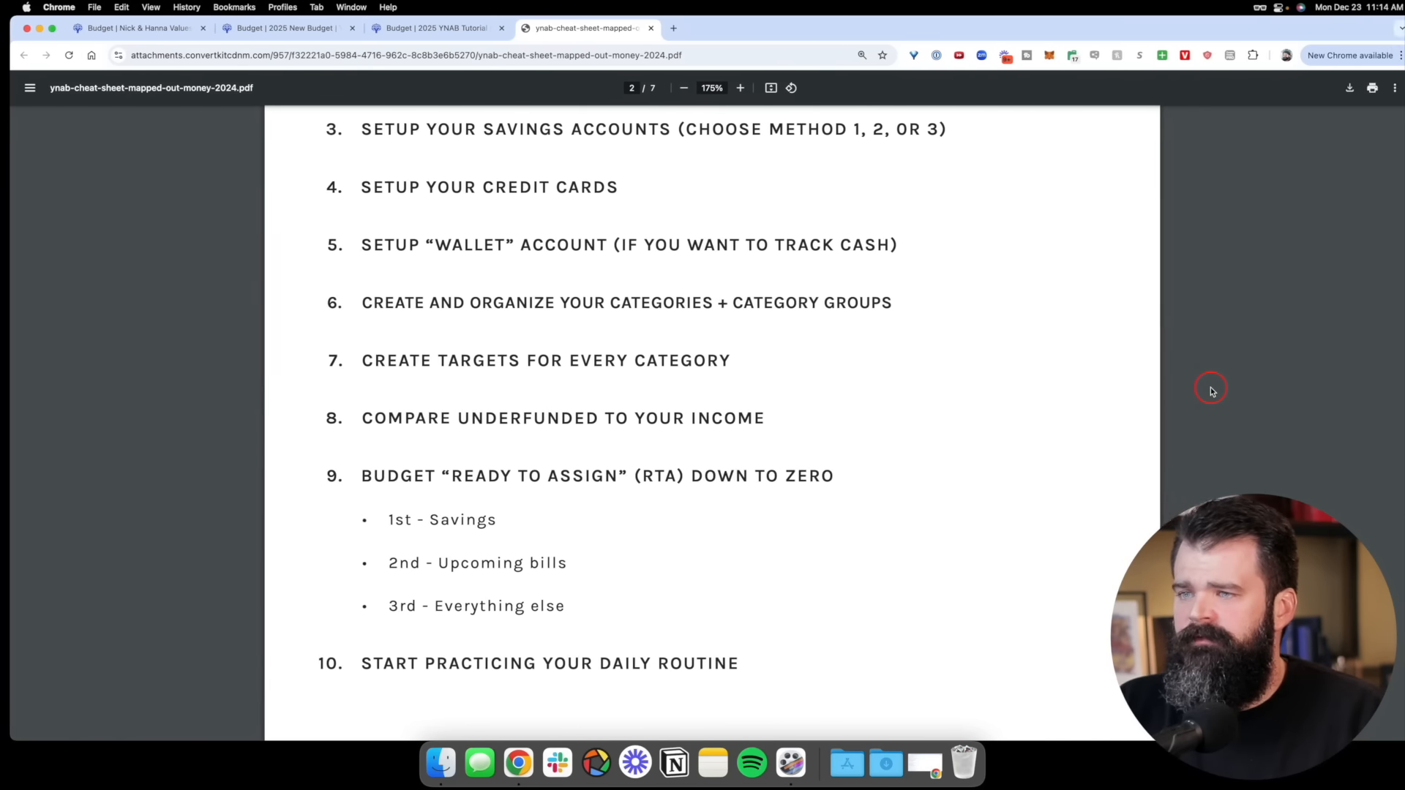
Return to the 2025 YNAB Tutorial budget and look over the Jan 2025 month and its category targets
click(429, 28)
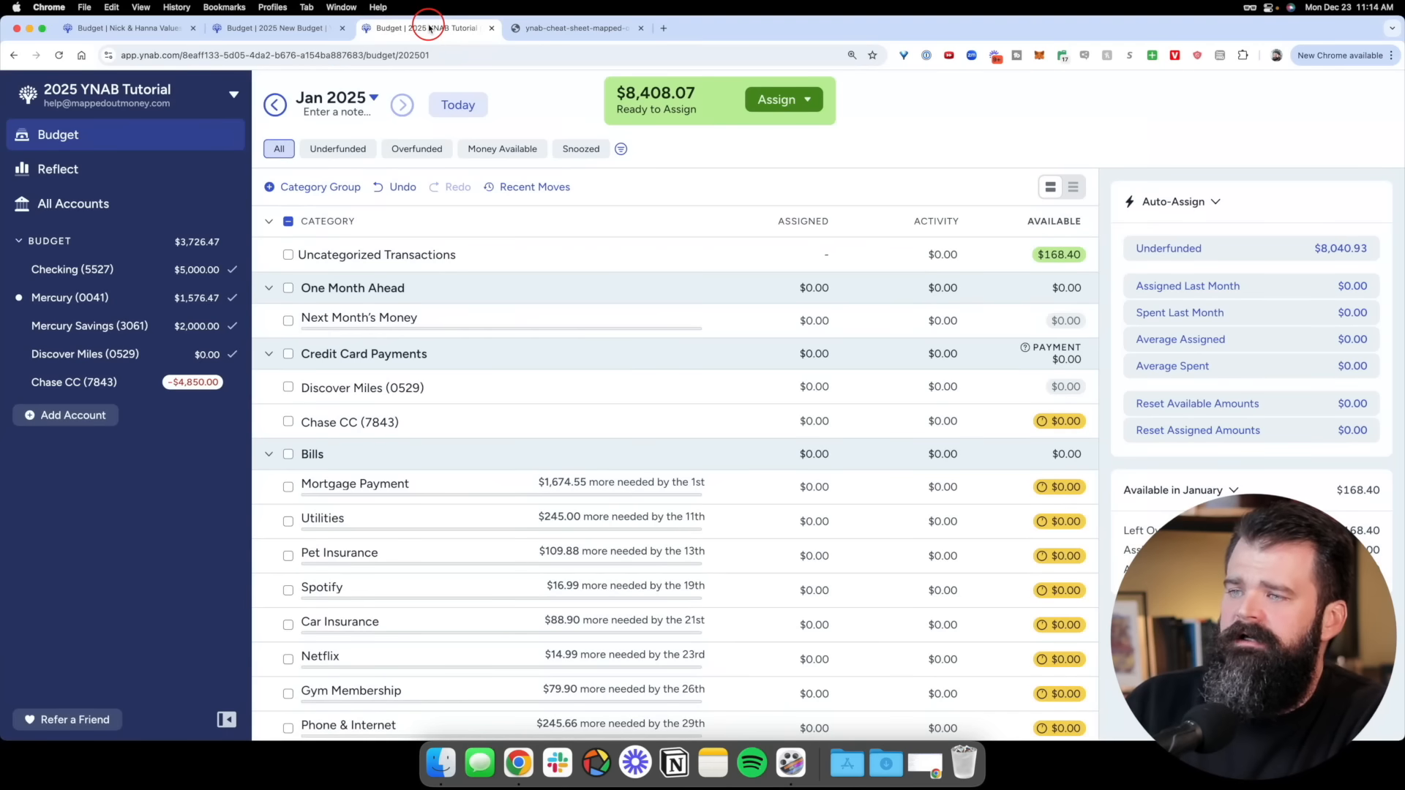
key(super+plus)
scroll(347, 117, up, 5)
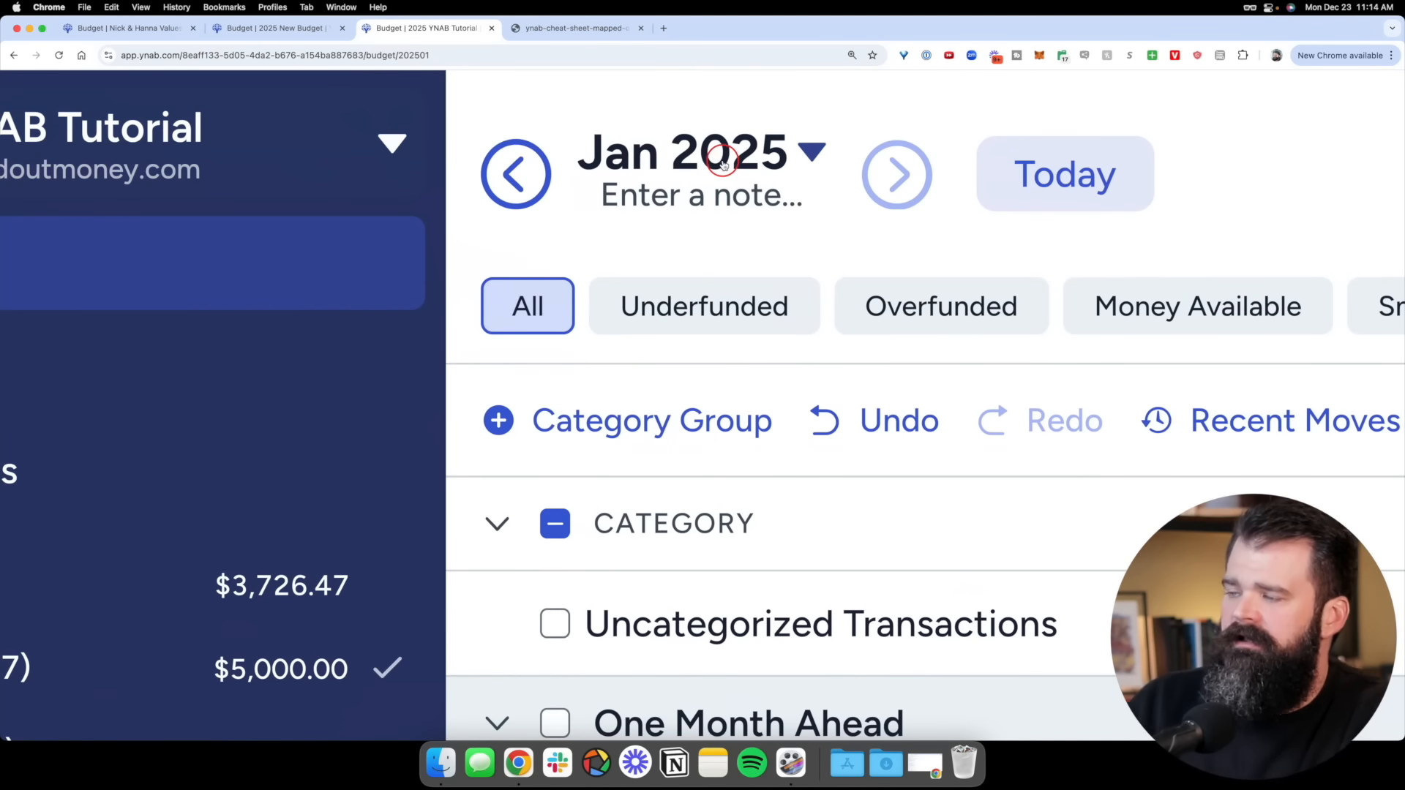
scroll(725, 163, down, 5)
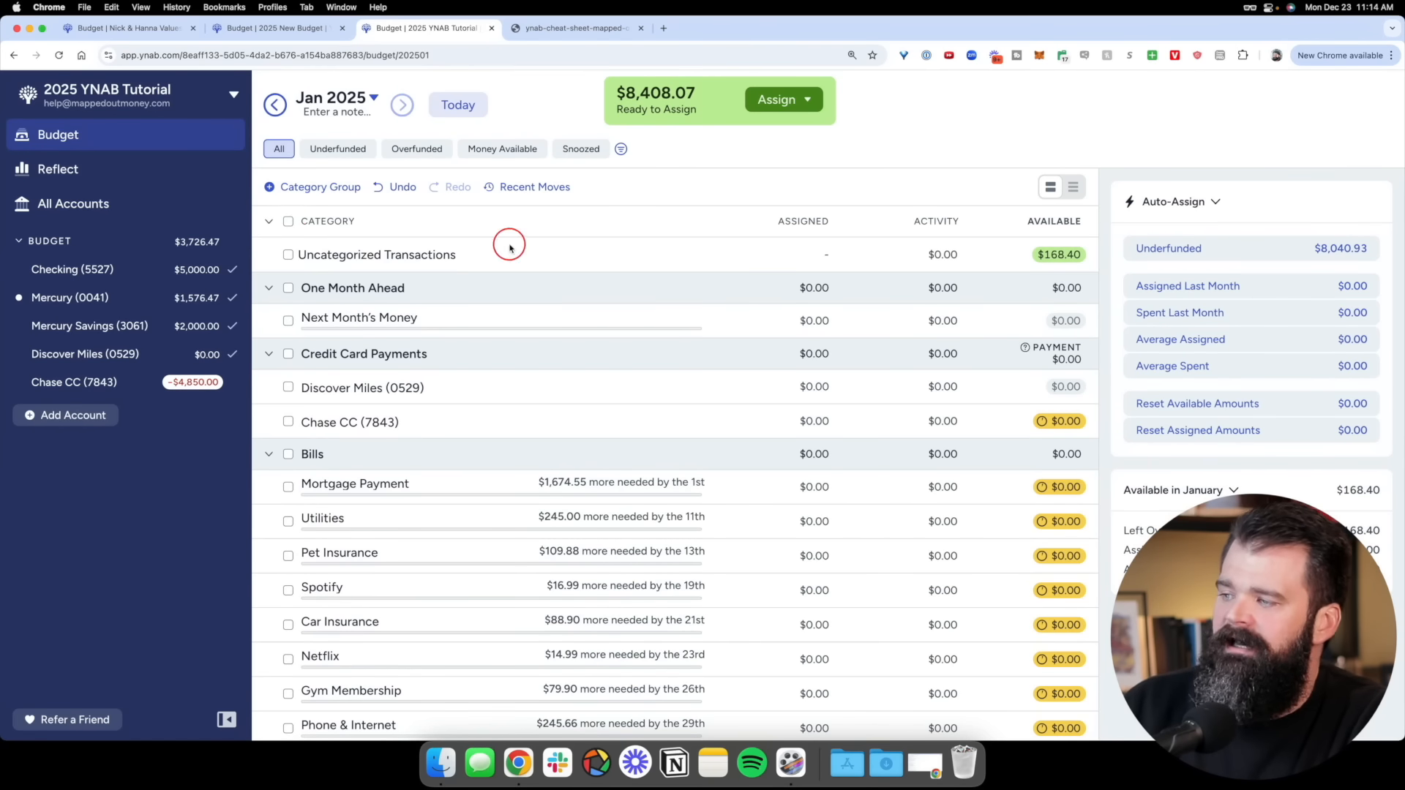
scroll(732, 267, down, 1)
scroll(732, 267, down, 15)
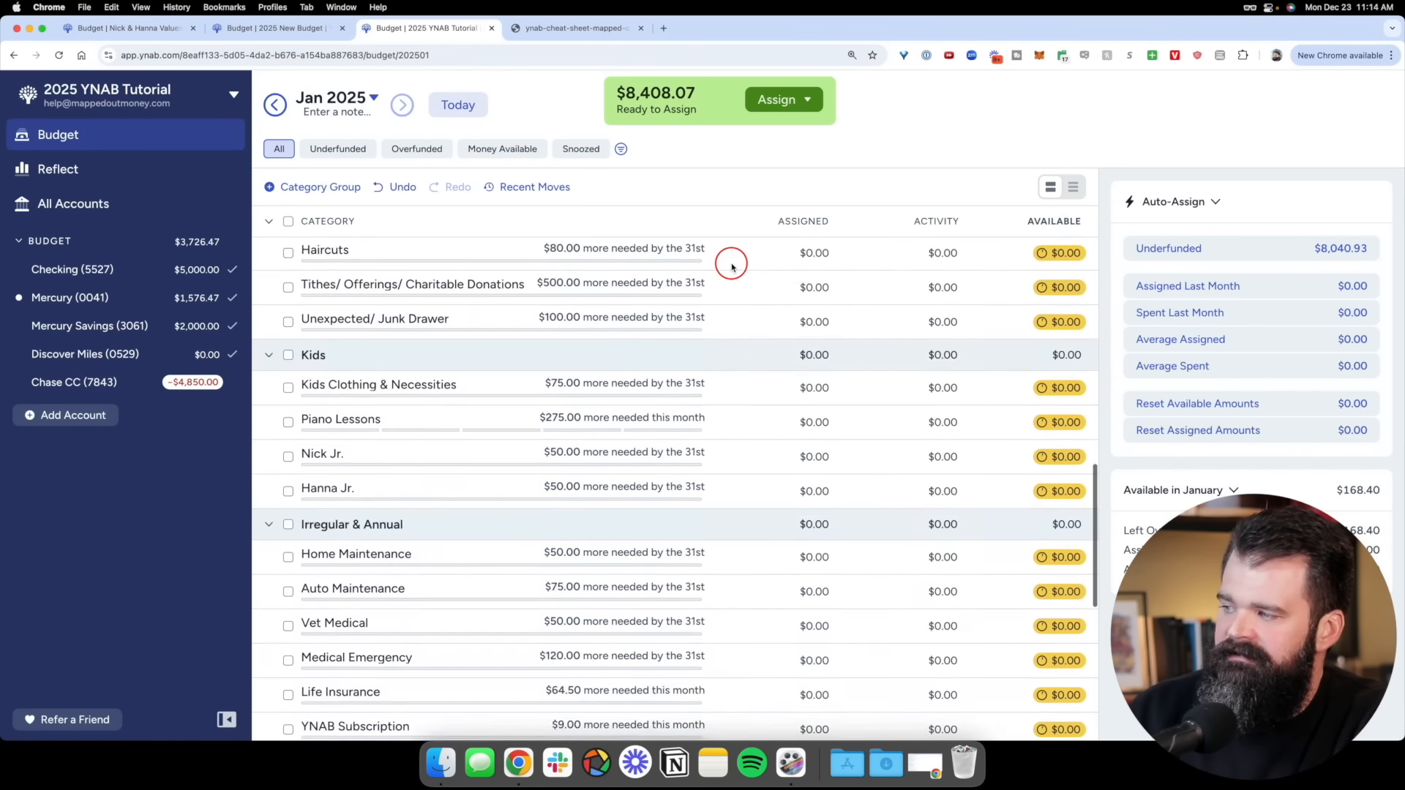
scroll(732, 267, up, 11)
scroll(732, 267, up, 5)
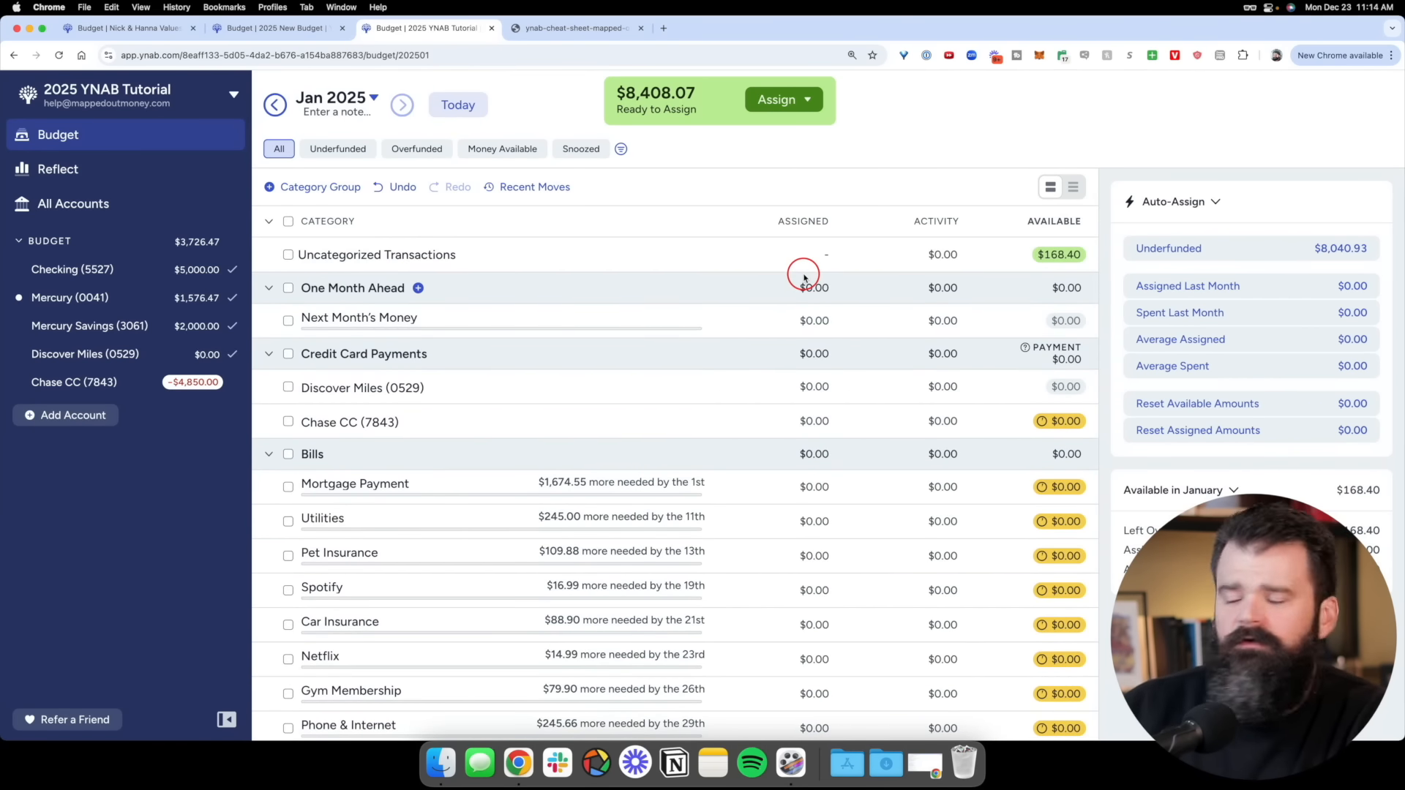
Examine the Underfunded amount under Auto-Assign for January
scroll(1343, 256, up, 5)
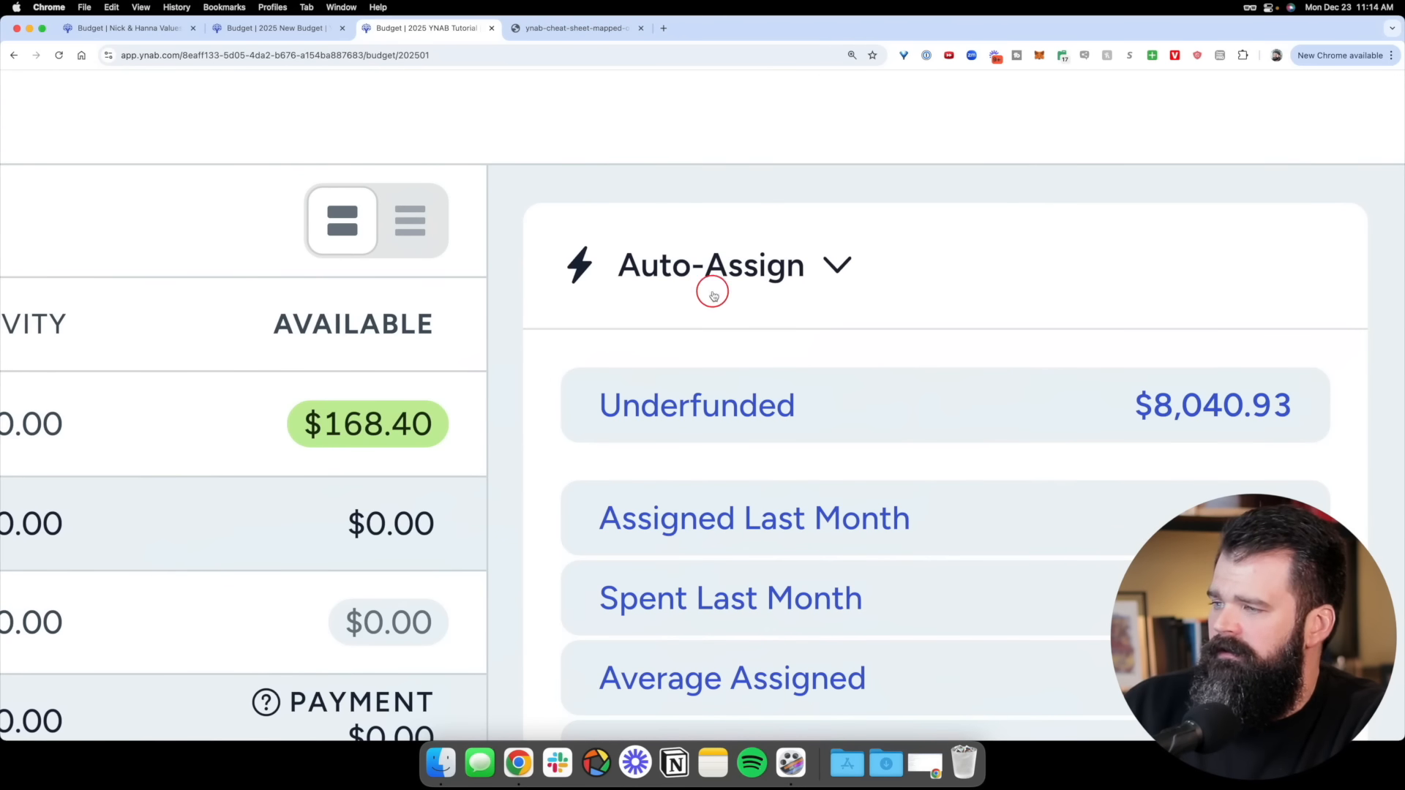
click(735, 264)
click(735, 264)
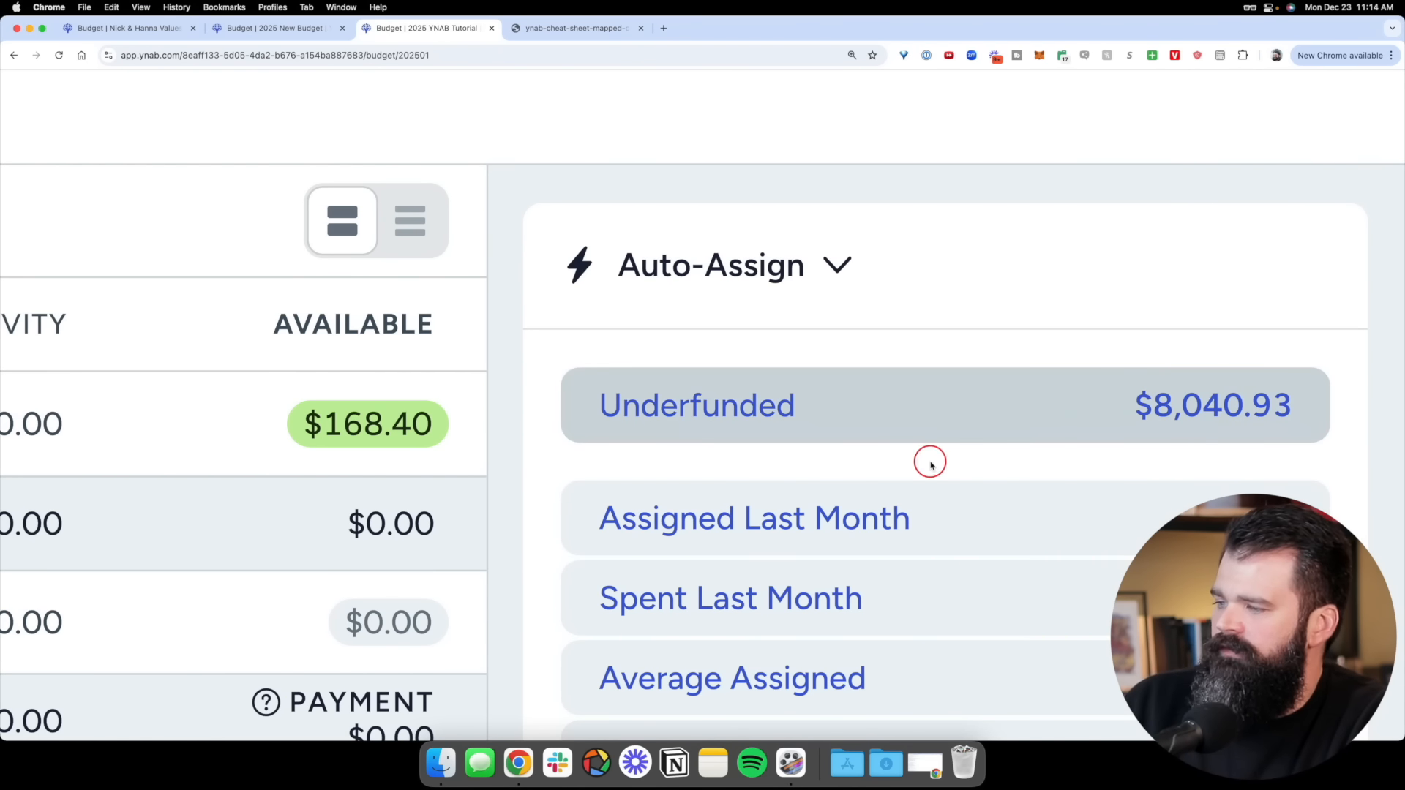
scroll(1126, 293, down, 5)
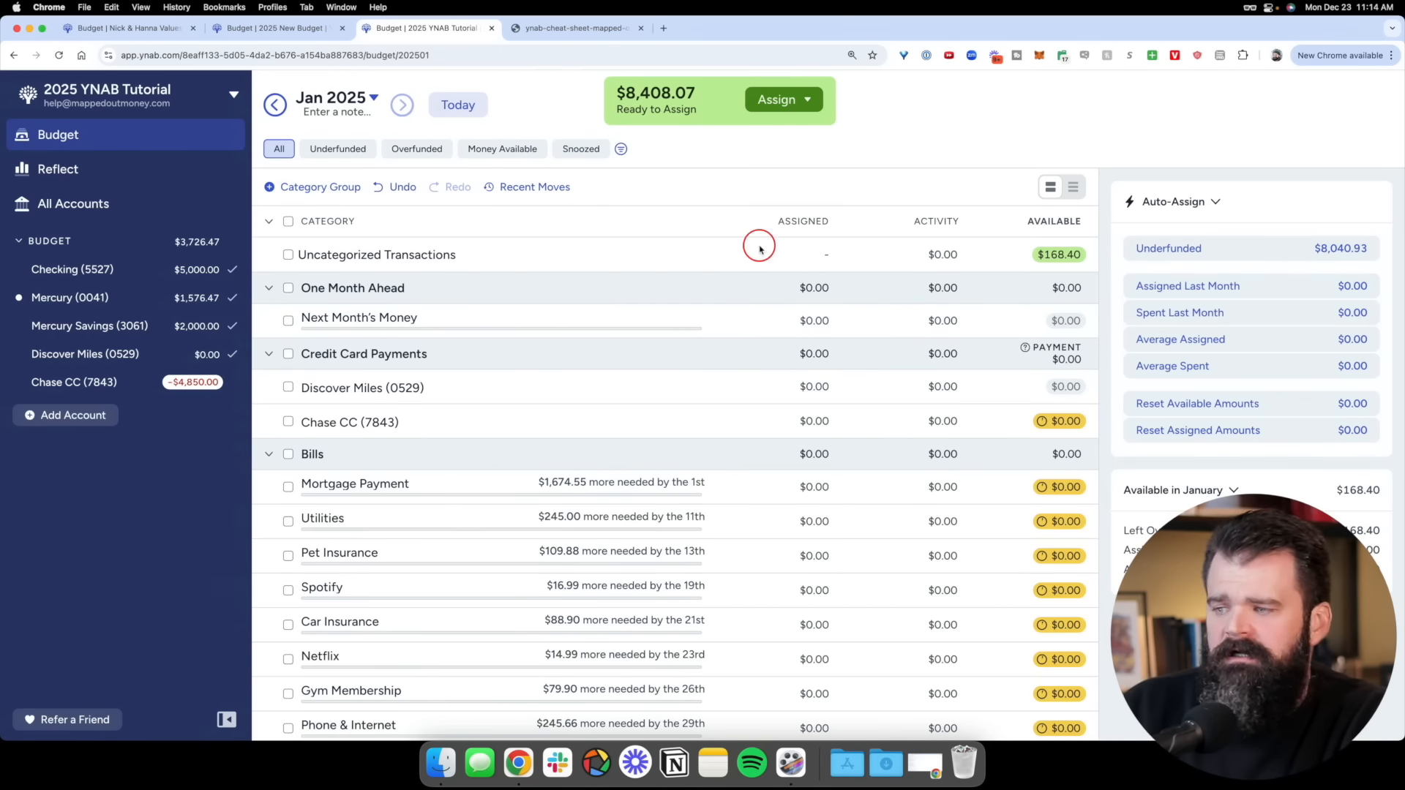
Review the monthly target amounts from Bills, including Utilities, down to Savings and Reimbursements, and clear the category selection
scroll(593, 298, down, 3)
scroll(594, 297, down, 1)
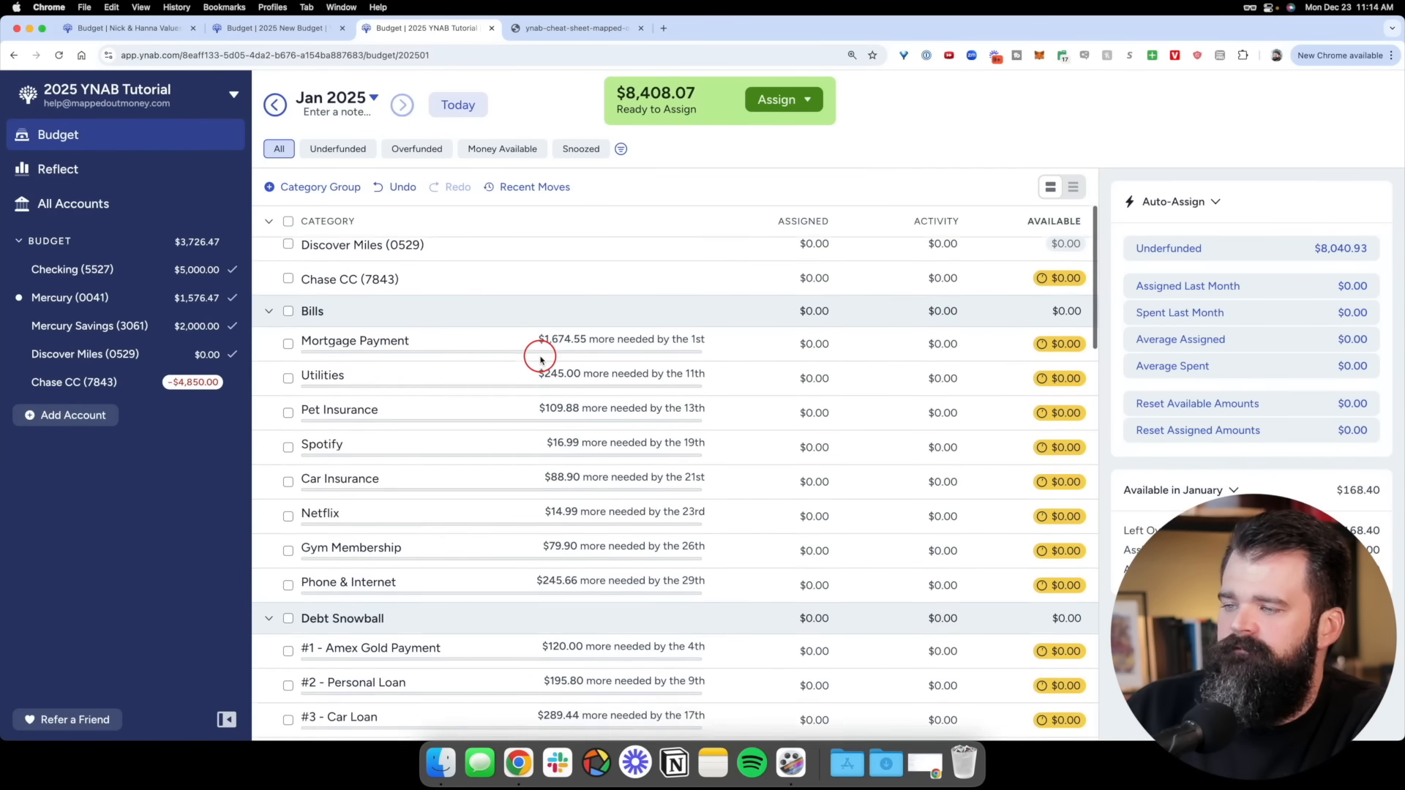
click(558, 316)
click(588, 349)
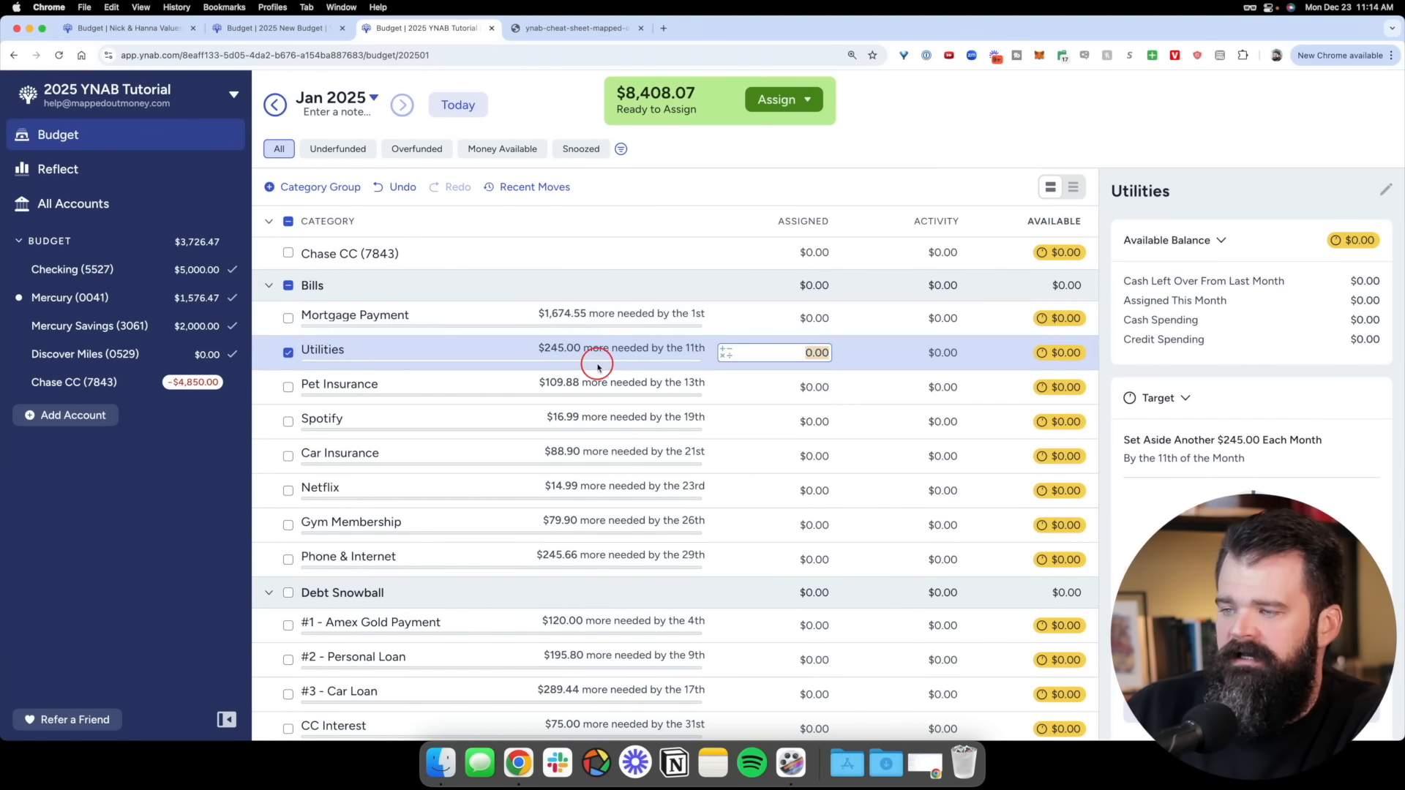
scroll(593, 379, down, 8)
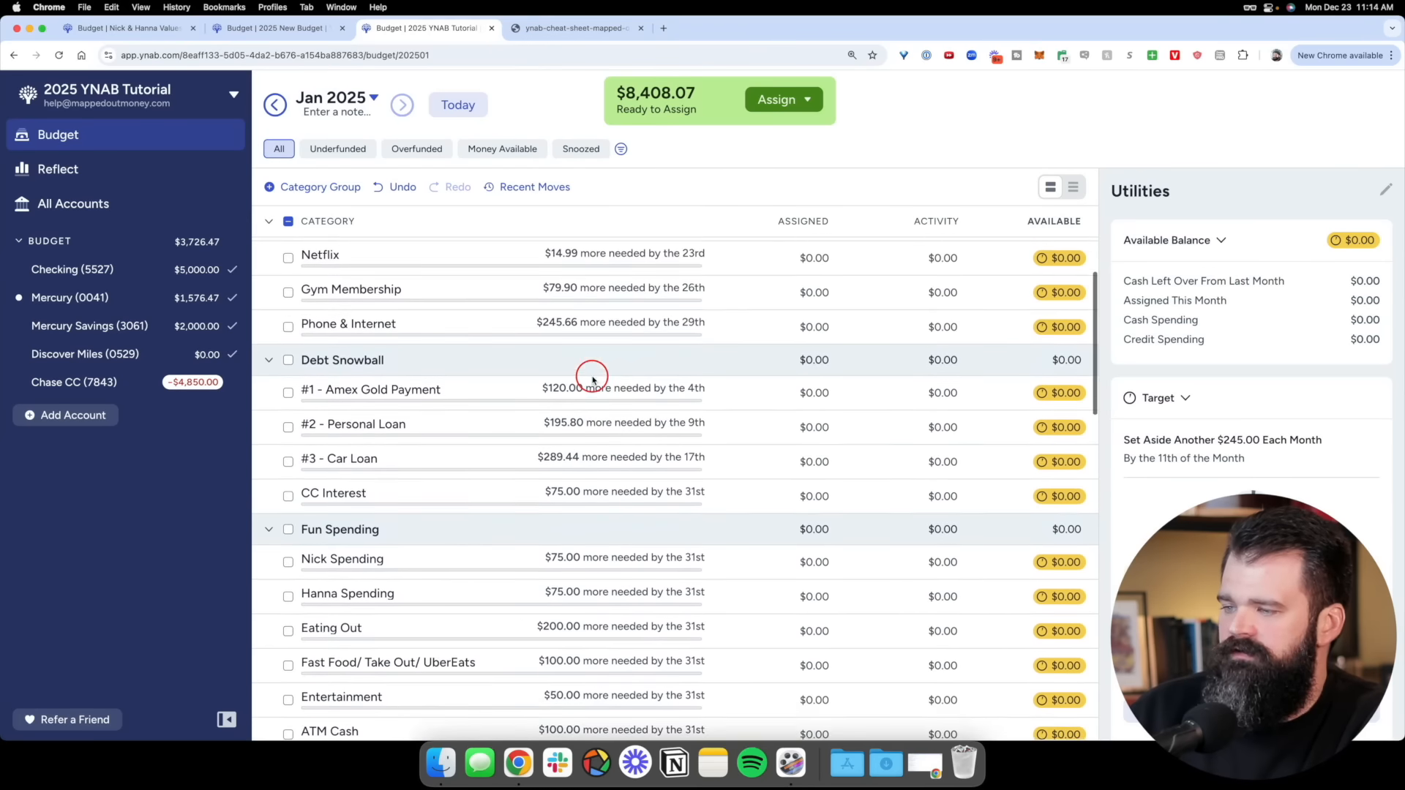
scroll(593, 379, down, 15)
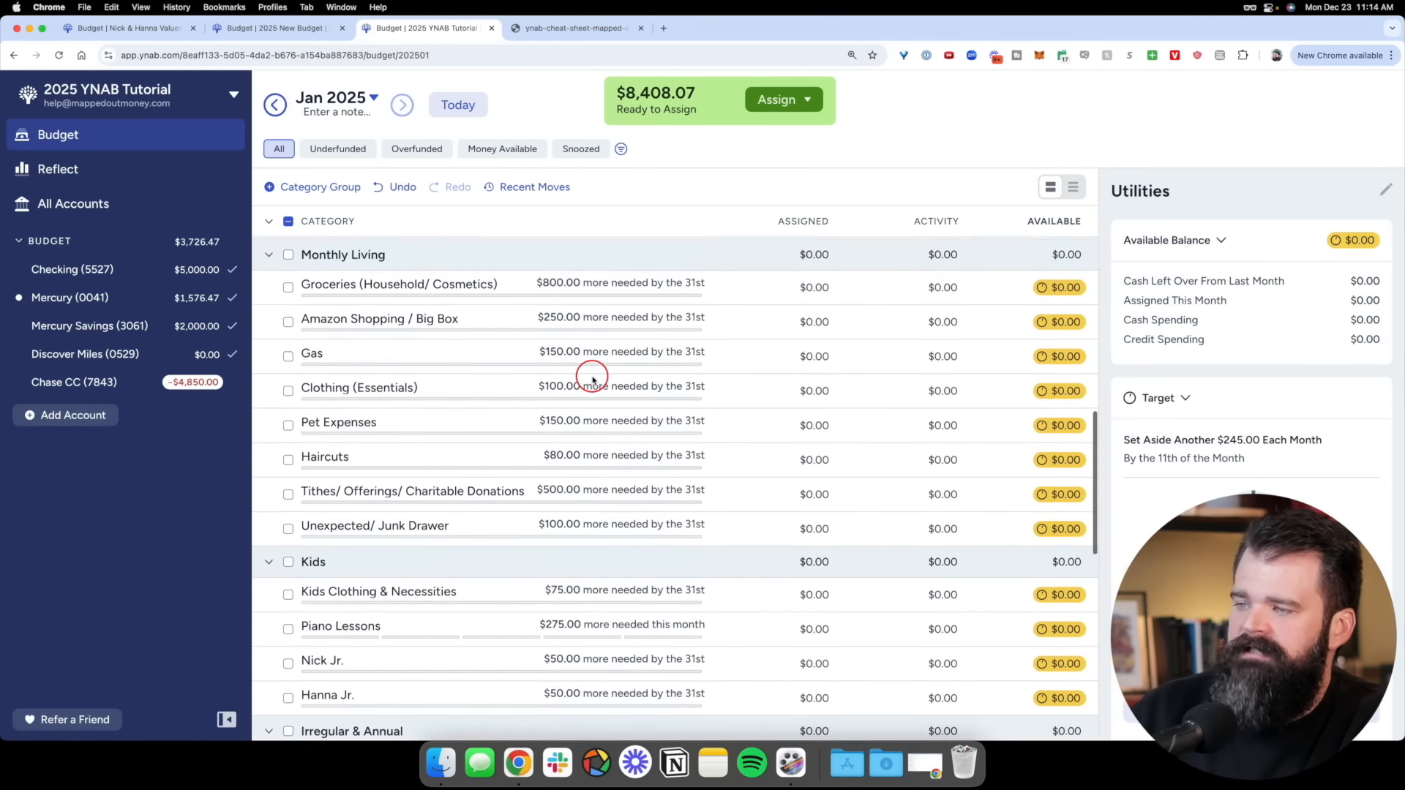
scroll(592, 379, down, 15)
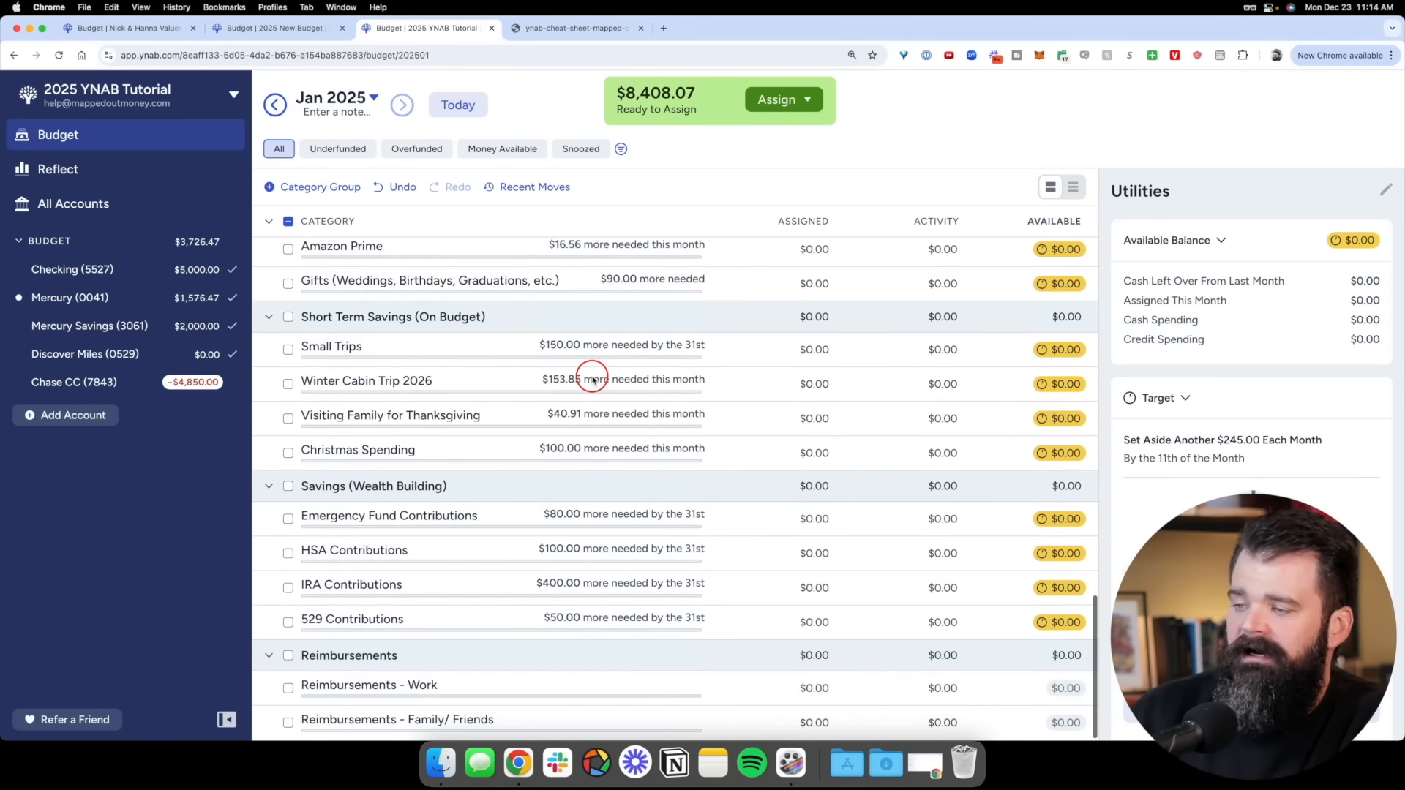
scroll(621, 435, up, 2)
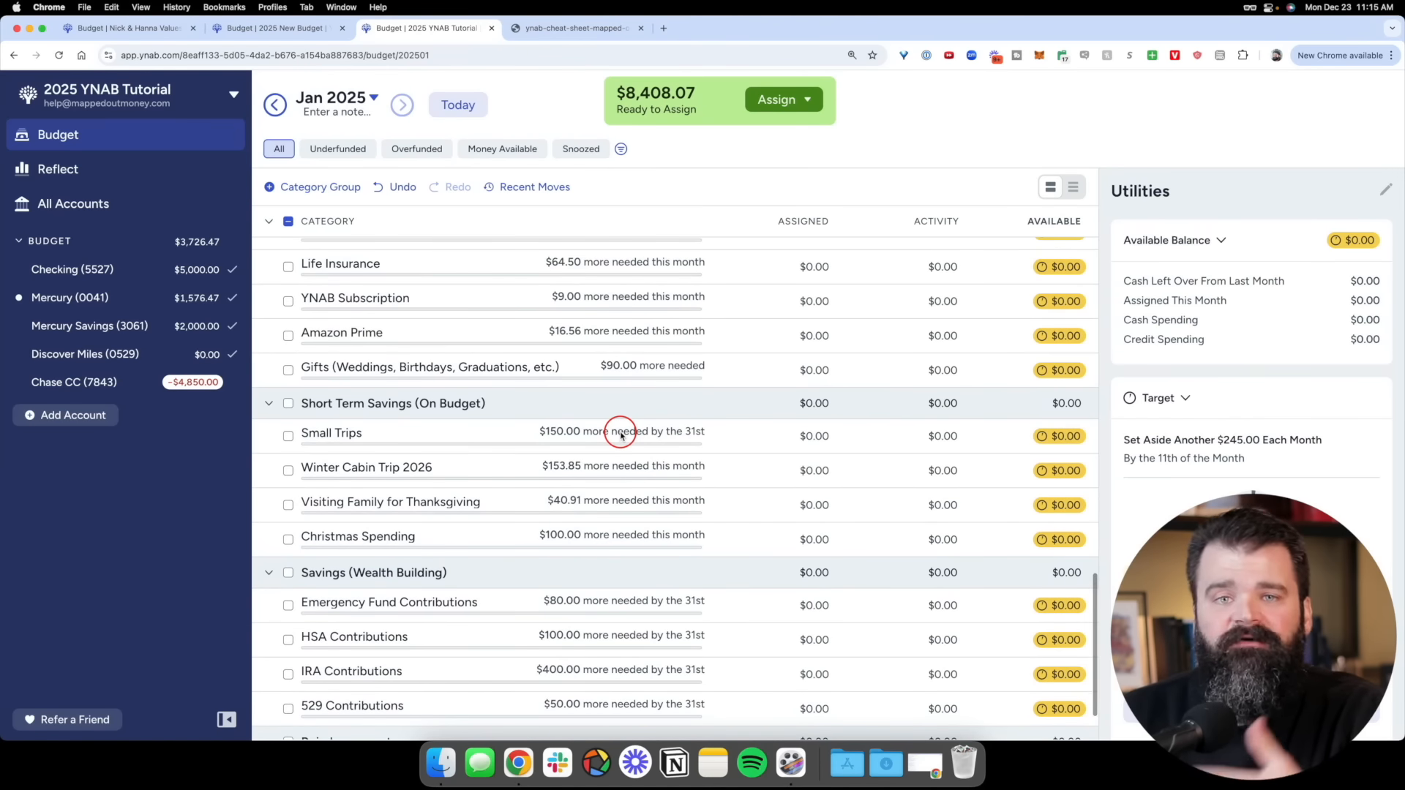
scroll(621, 434, up, 4)
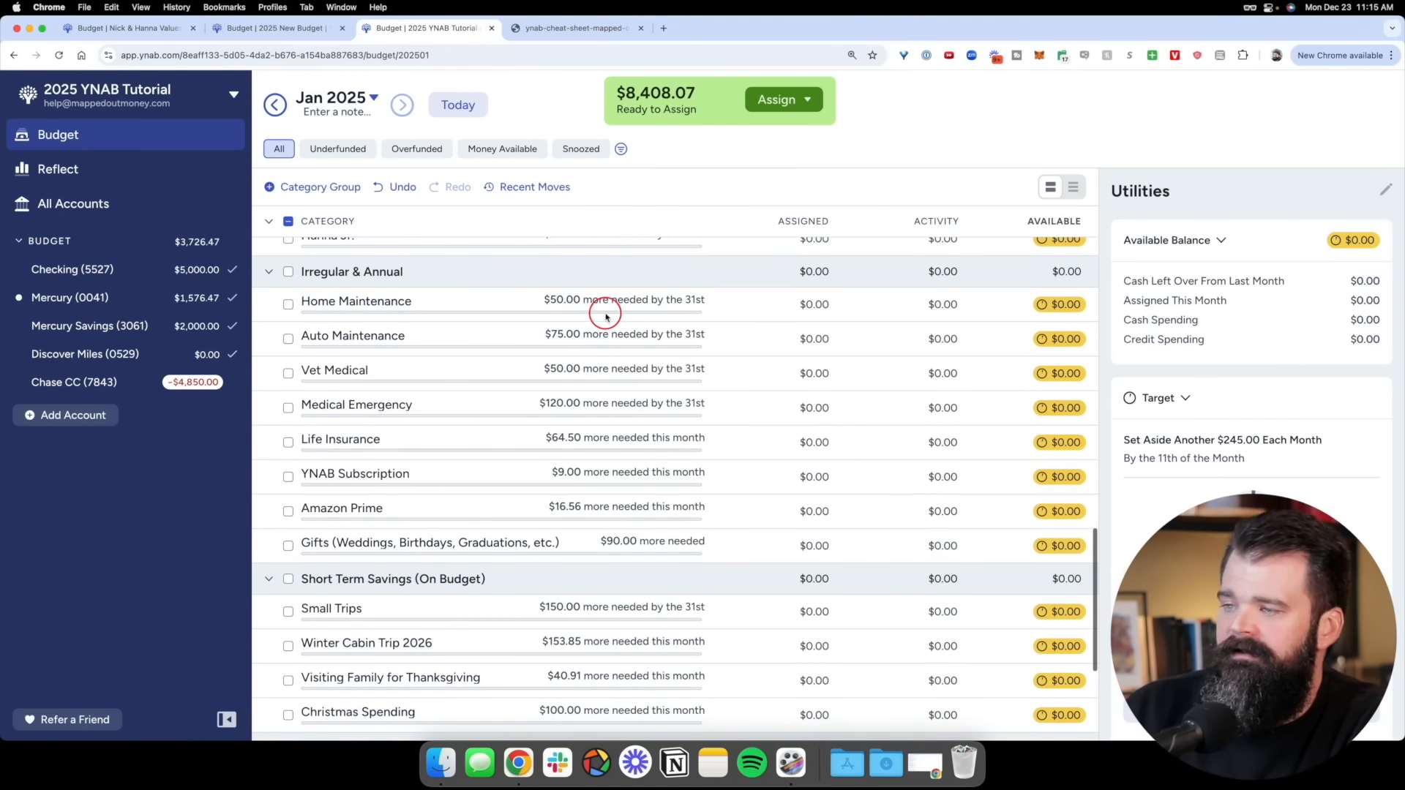
scroll(611, 313, down, 6)
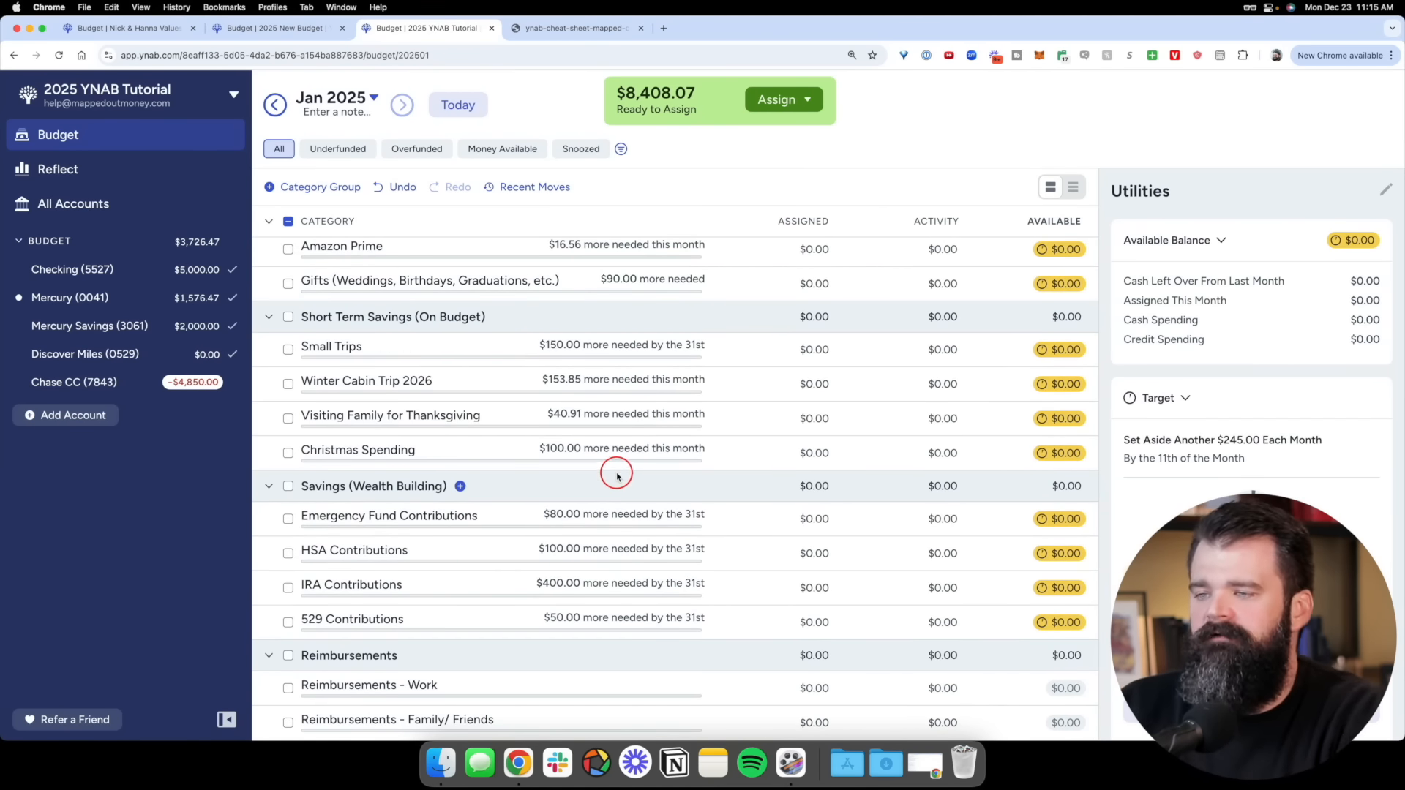
scroll(617, 476, up, 15)
click(289, 223)
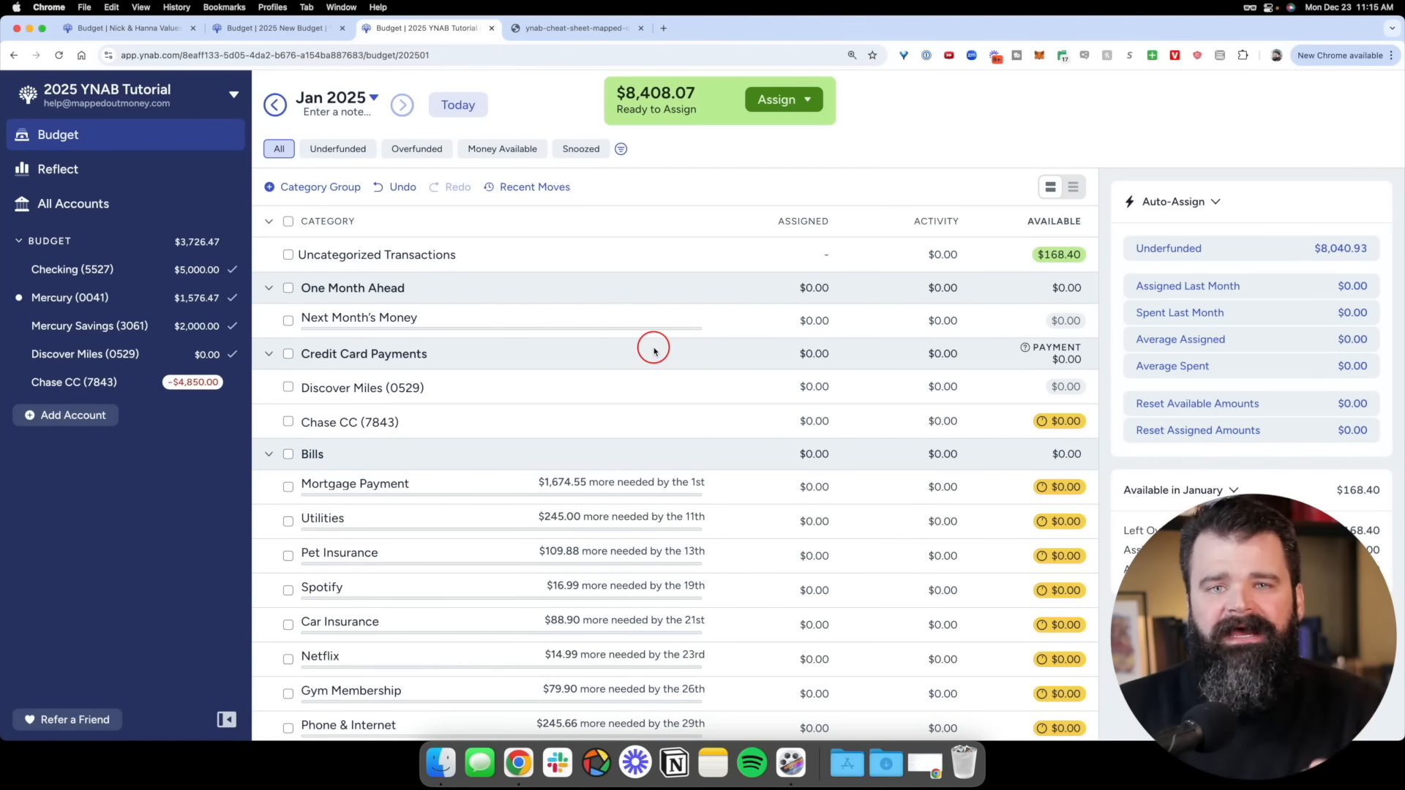
Look at the Bills targets again and compare the Auto-Assign Underfunded total with the monthly income
scroll(647, 366, down, 3)
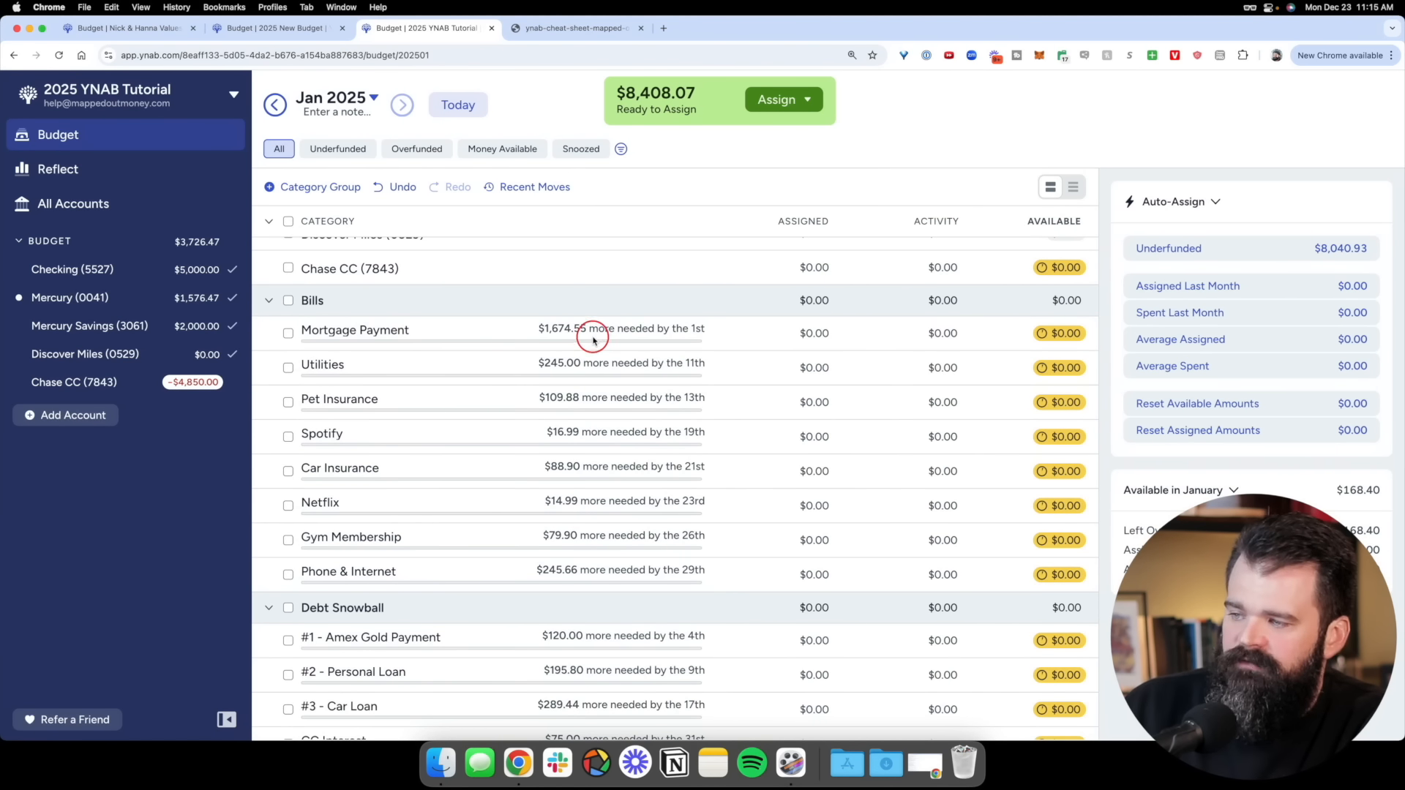
scroll(658, 372, up, 3)
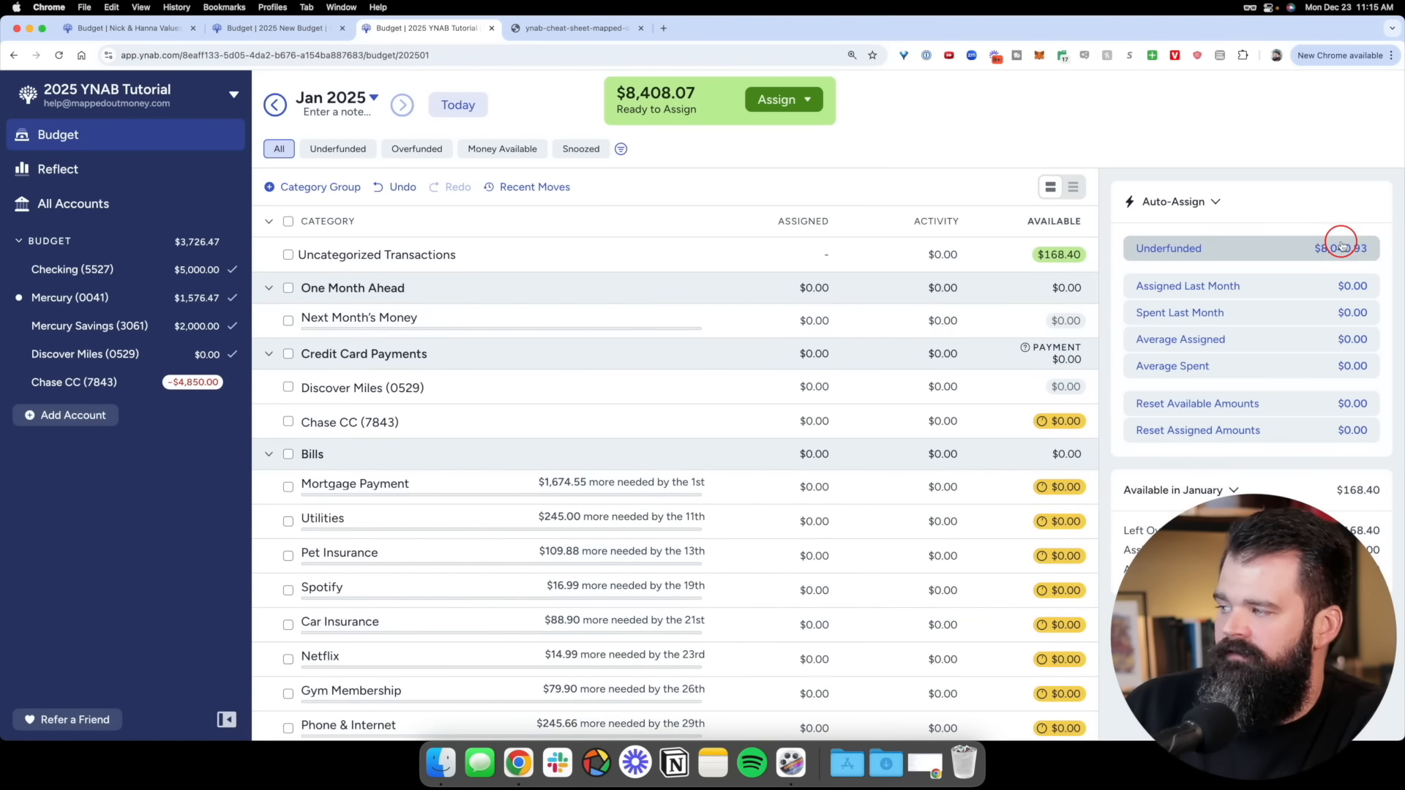
scroll(1340, 245, up, 5)
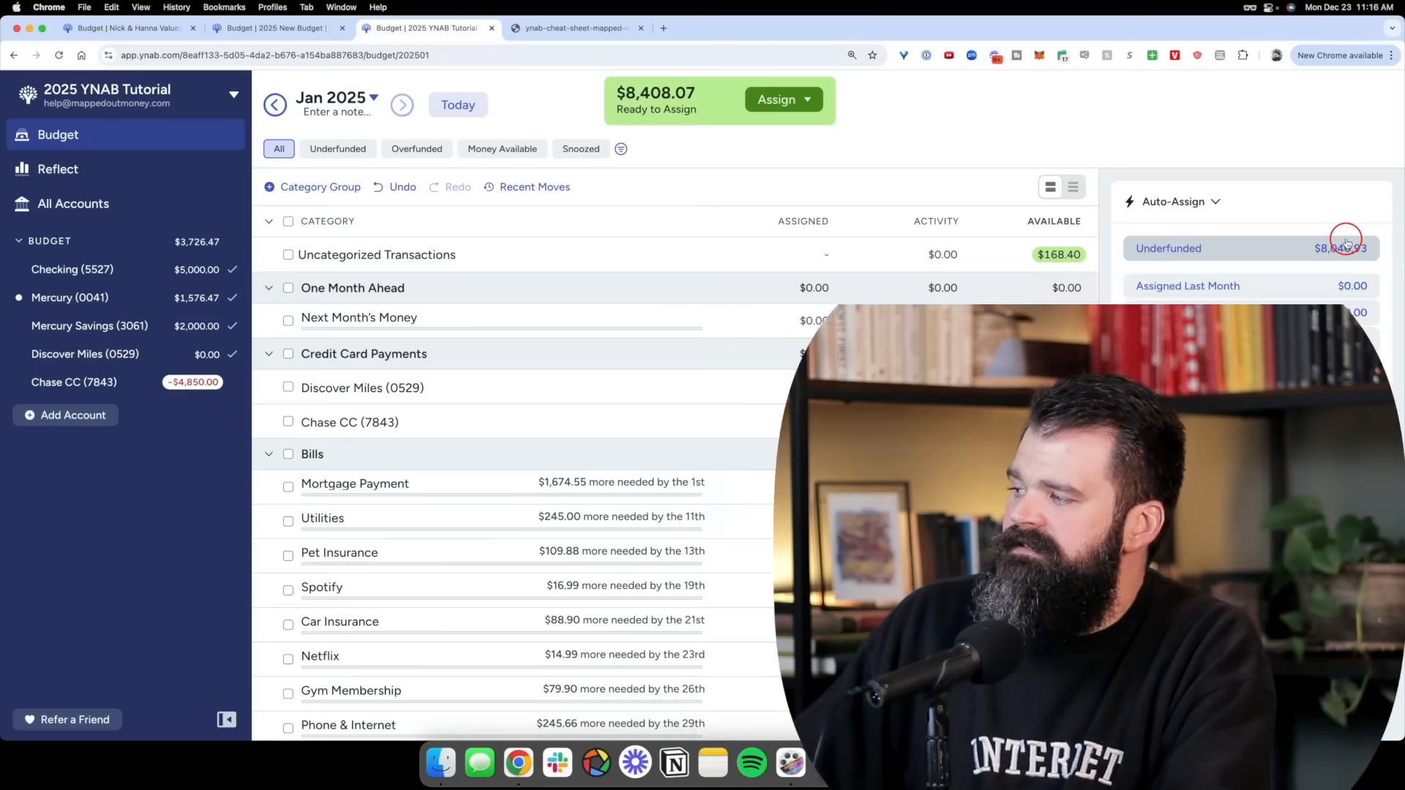
key(super+equal)
key(super+equal)
key(super+equal)
key(super+equal)
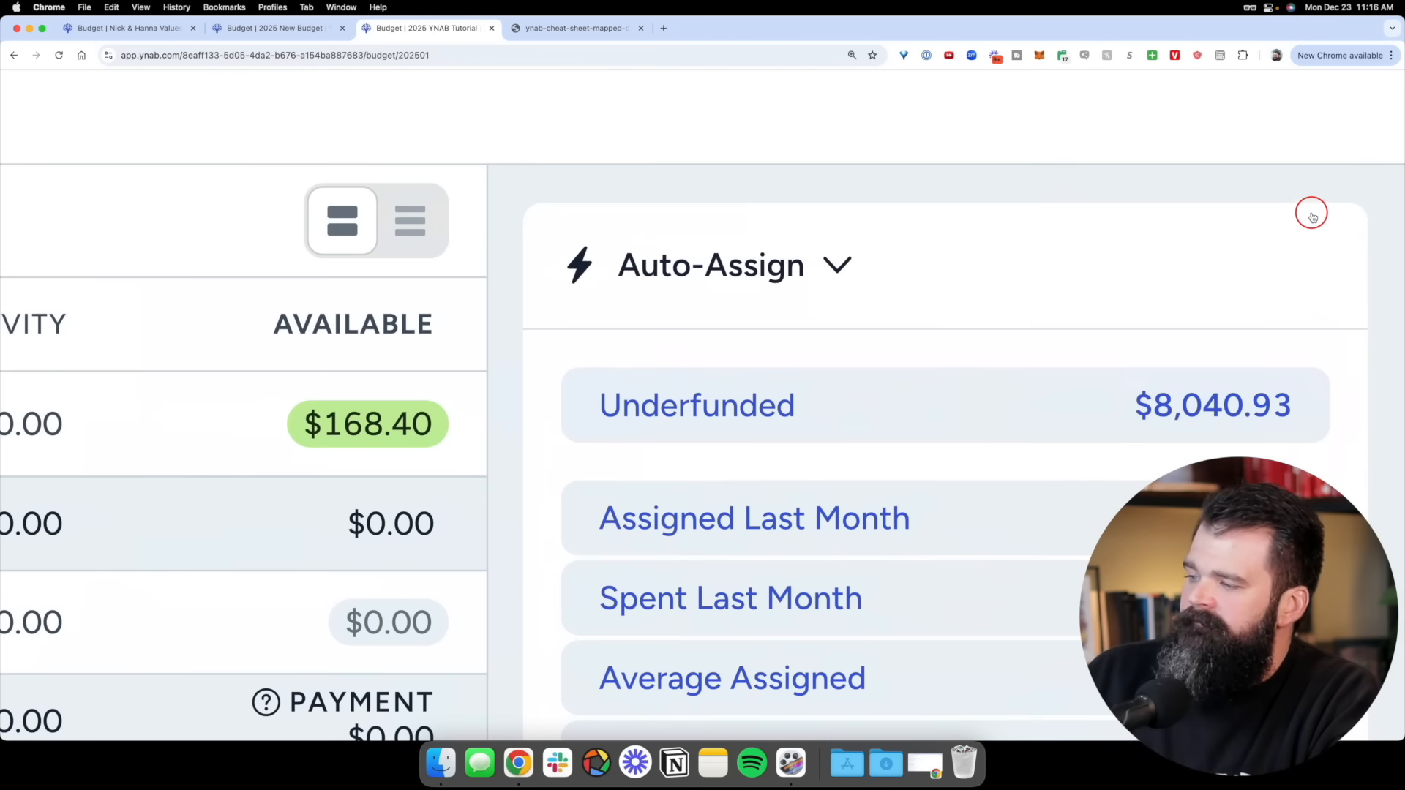
scroll(1311, 215, down, 2)
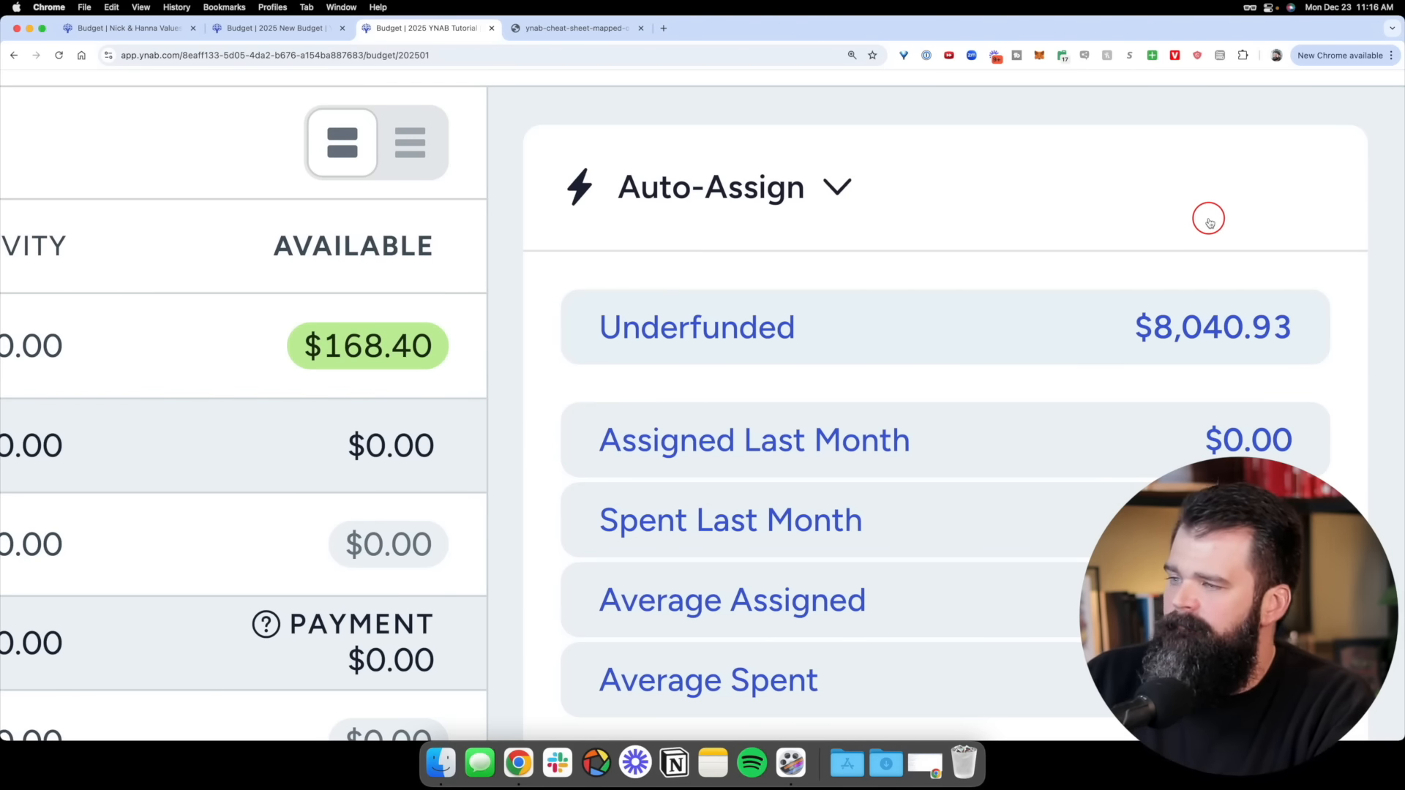
scroll(1208, 218, down, 10)
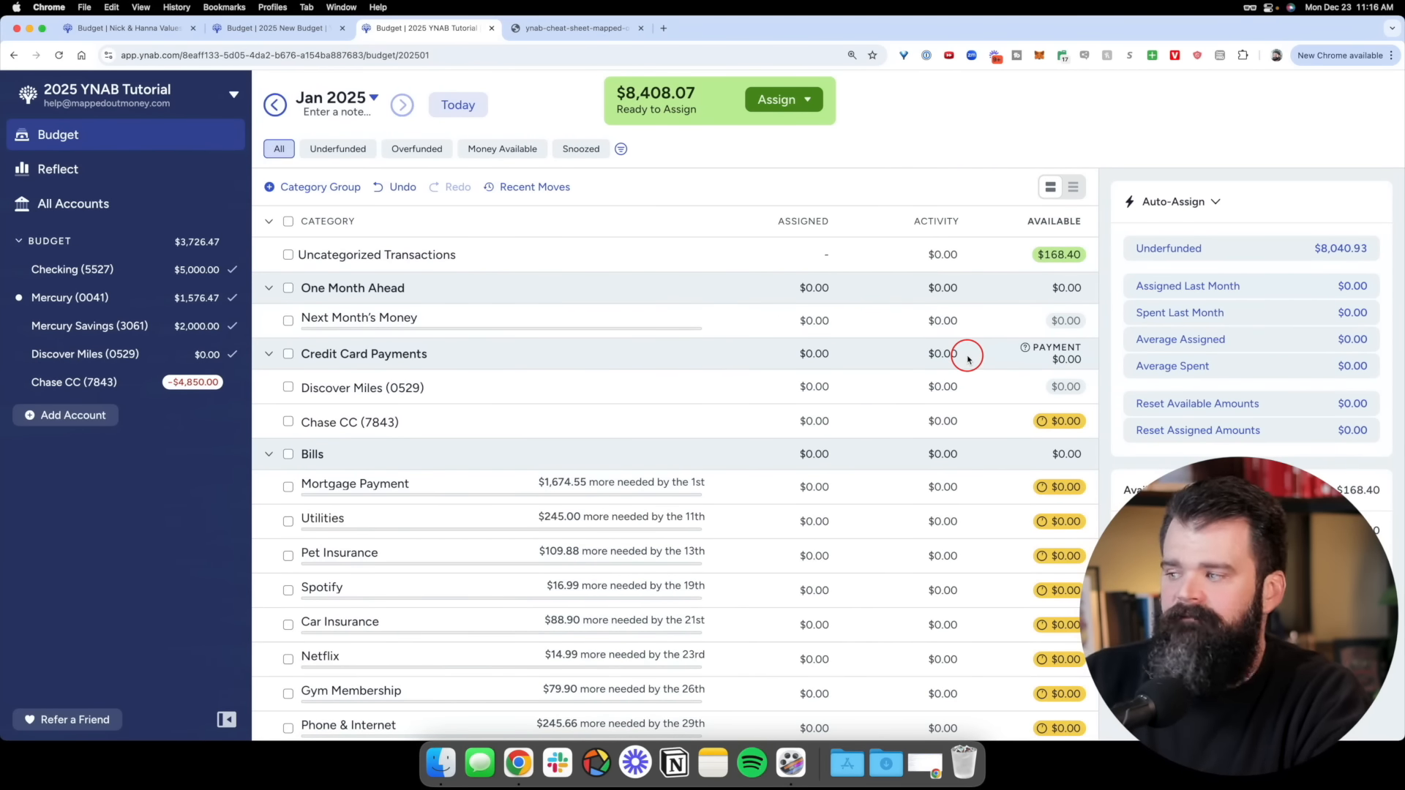
Inspect the weekly Piano Lessons target in the Kids group, deselect the category and return to the start of the budget
scroll(968, 360, down, 5)
scroll(967, 359, down, 10)
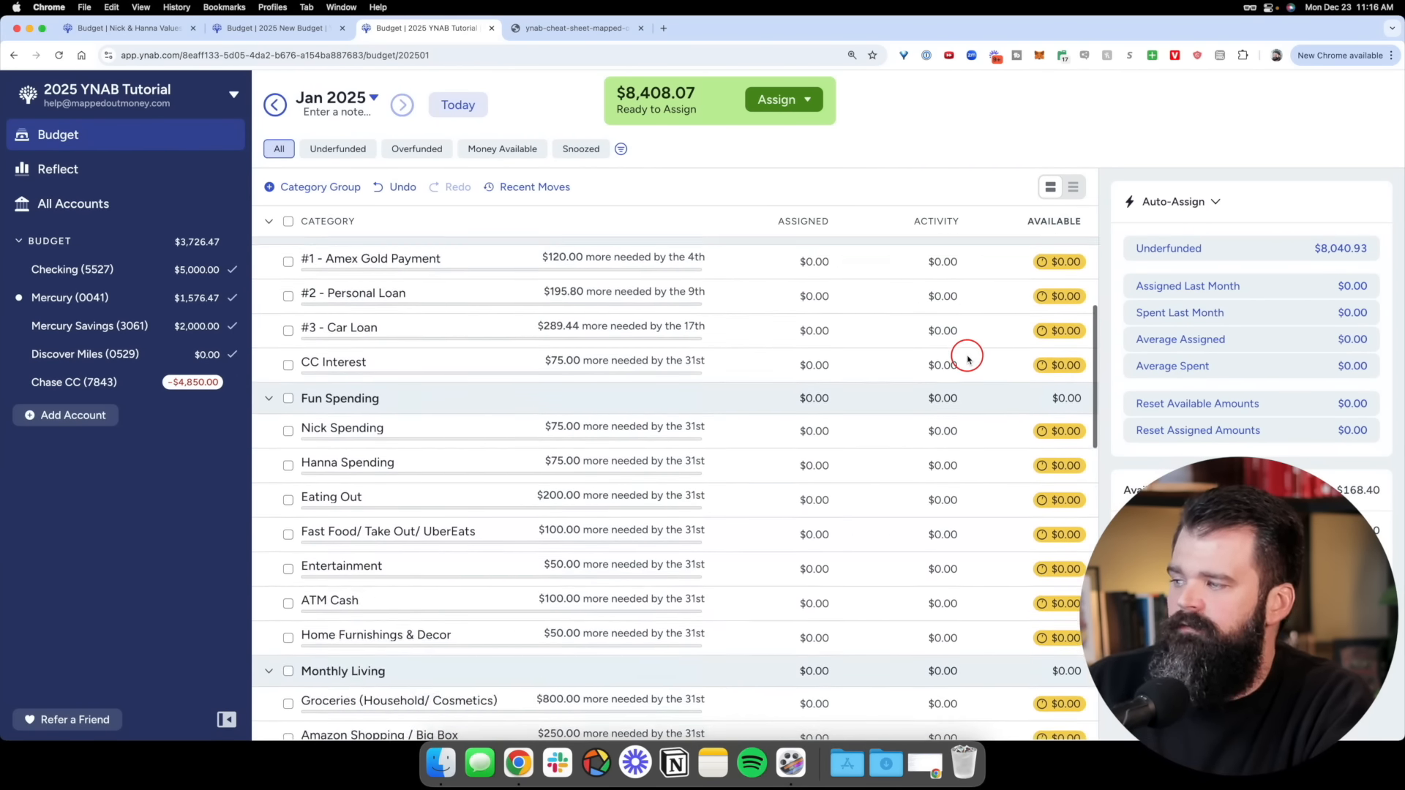
scroll(968, 359, down, 2)
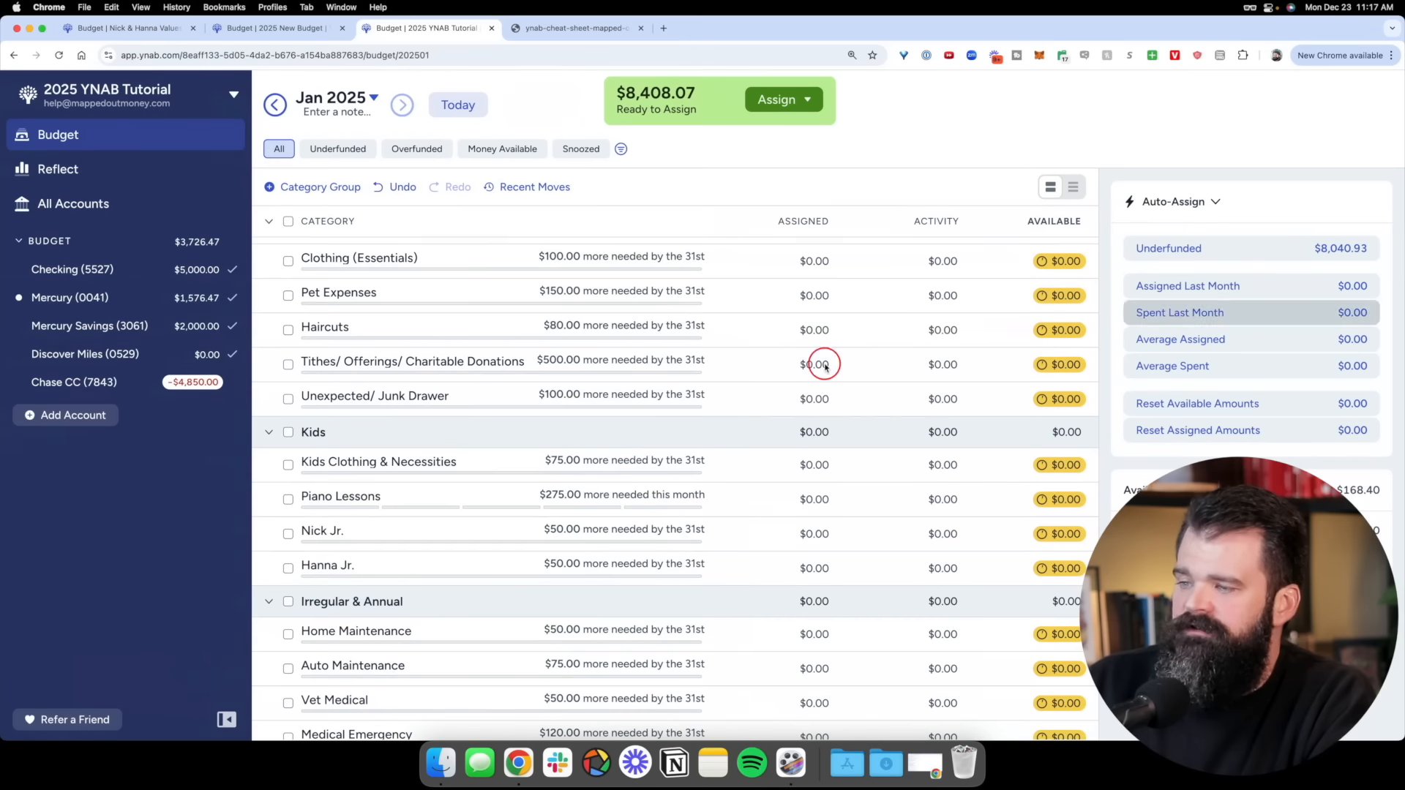
scroll(687, 322, down, 1)
scroll(684, 319, down, 2)
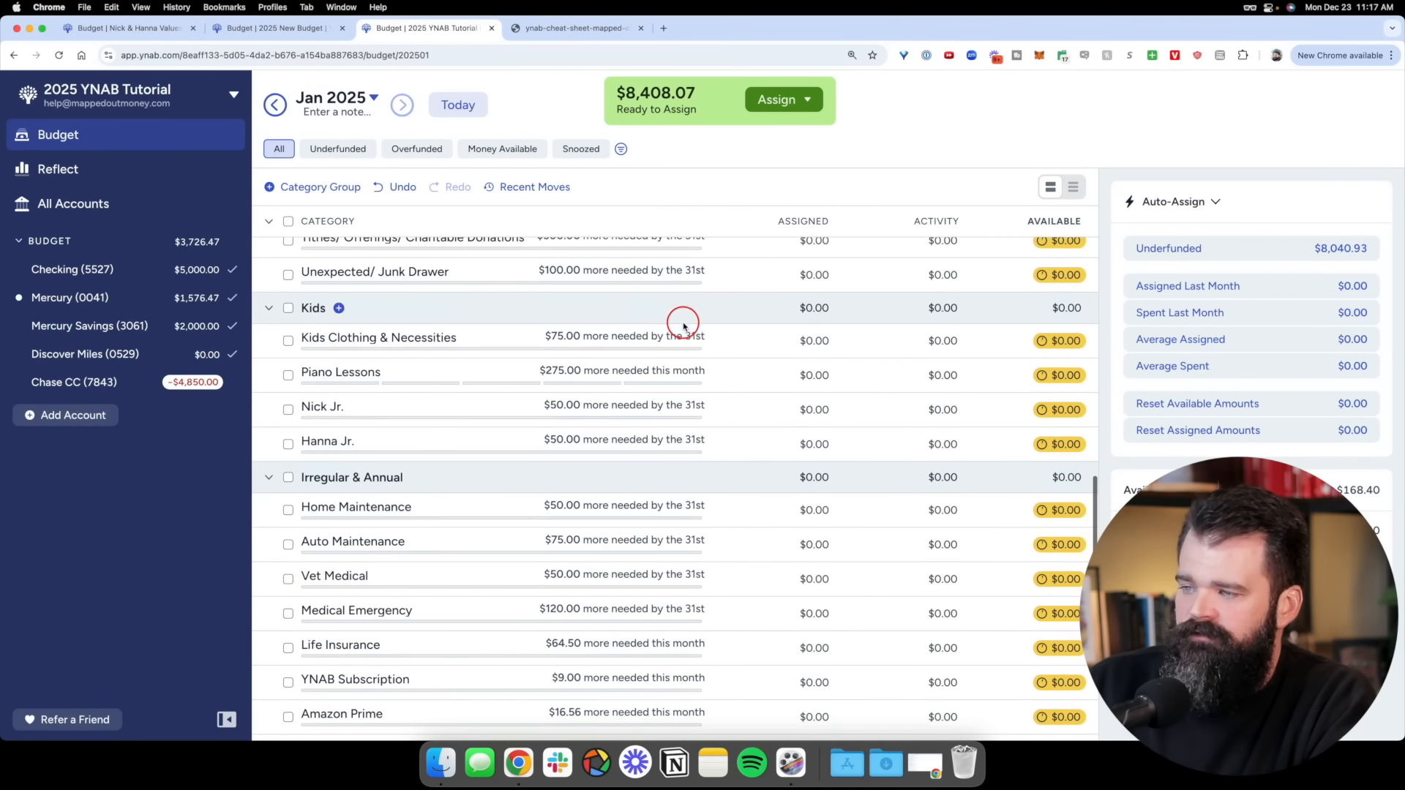
click(636, 338)
click(597, 375)
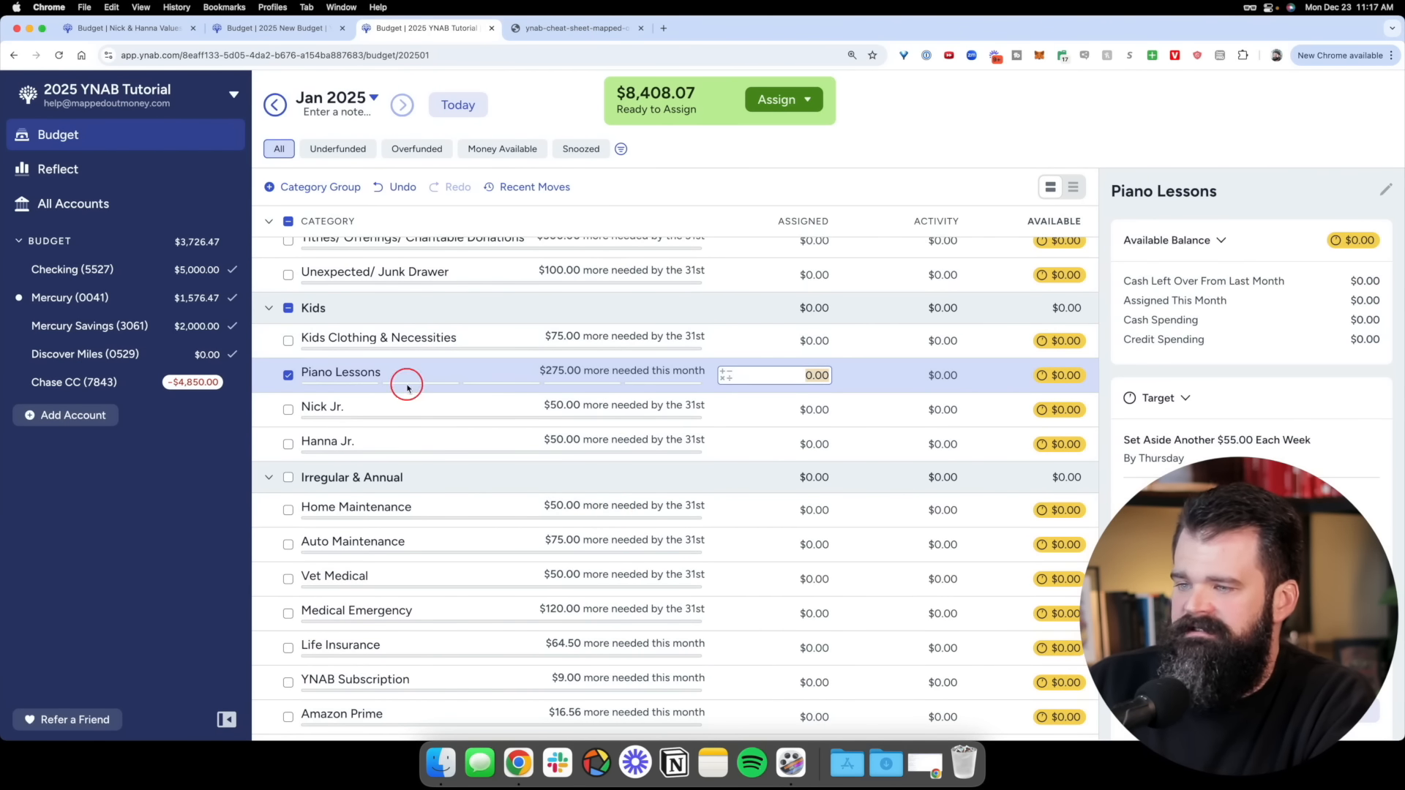
click(288, 374)
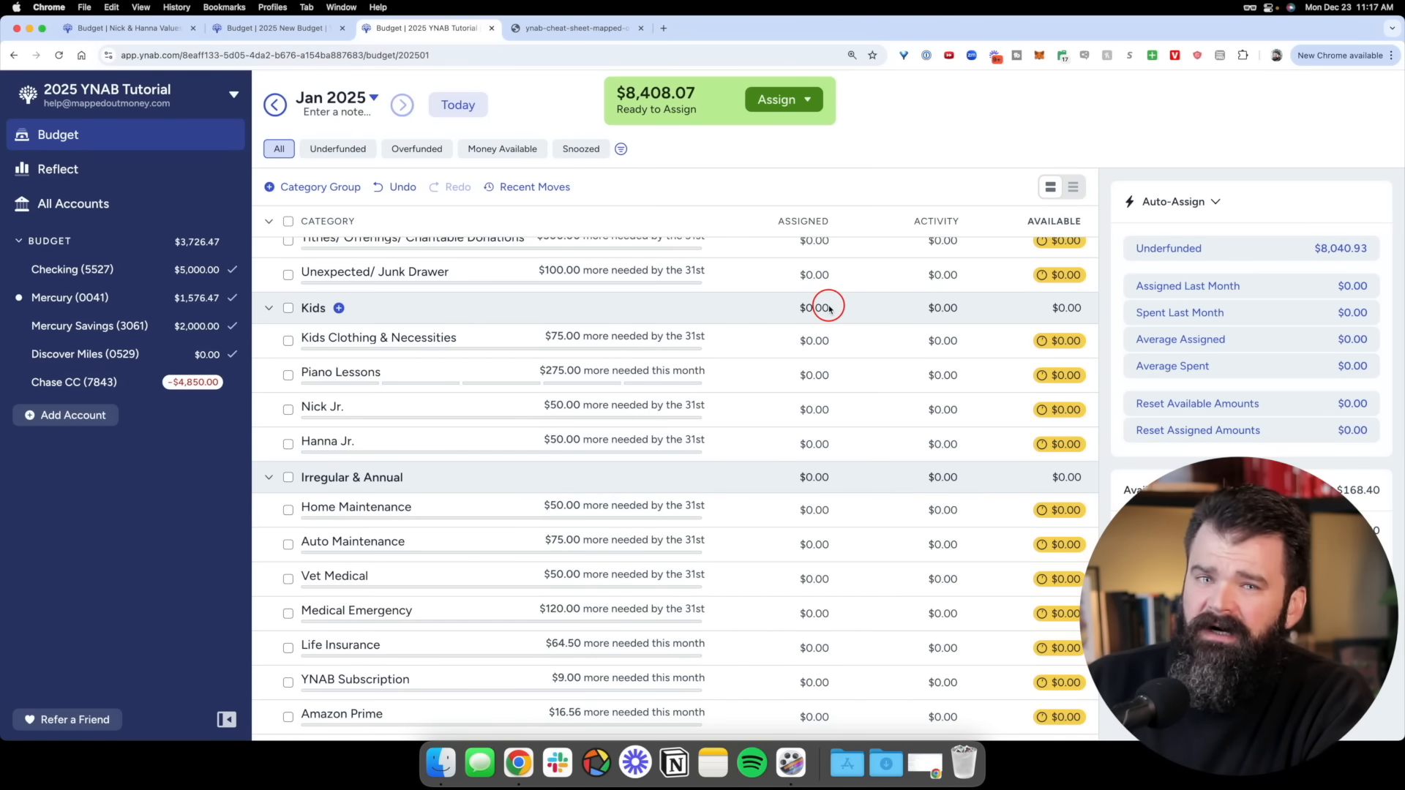
scroll(462, 352, down, 1)
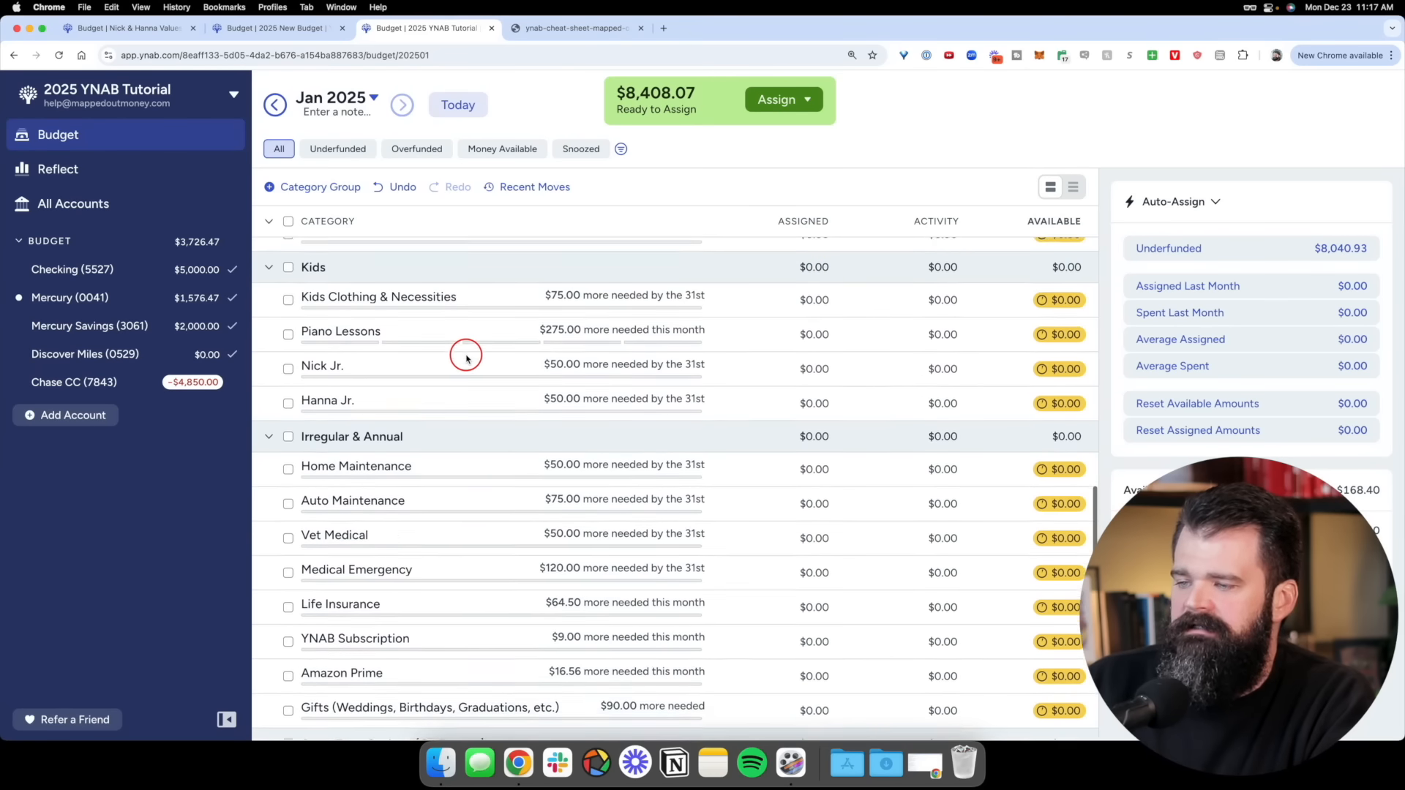
scroll(504, 381, up, 5)
scroll(504, 381, up, 8)
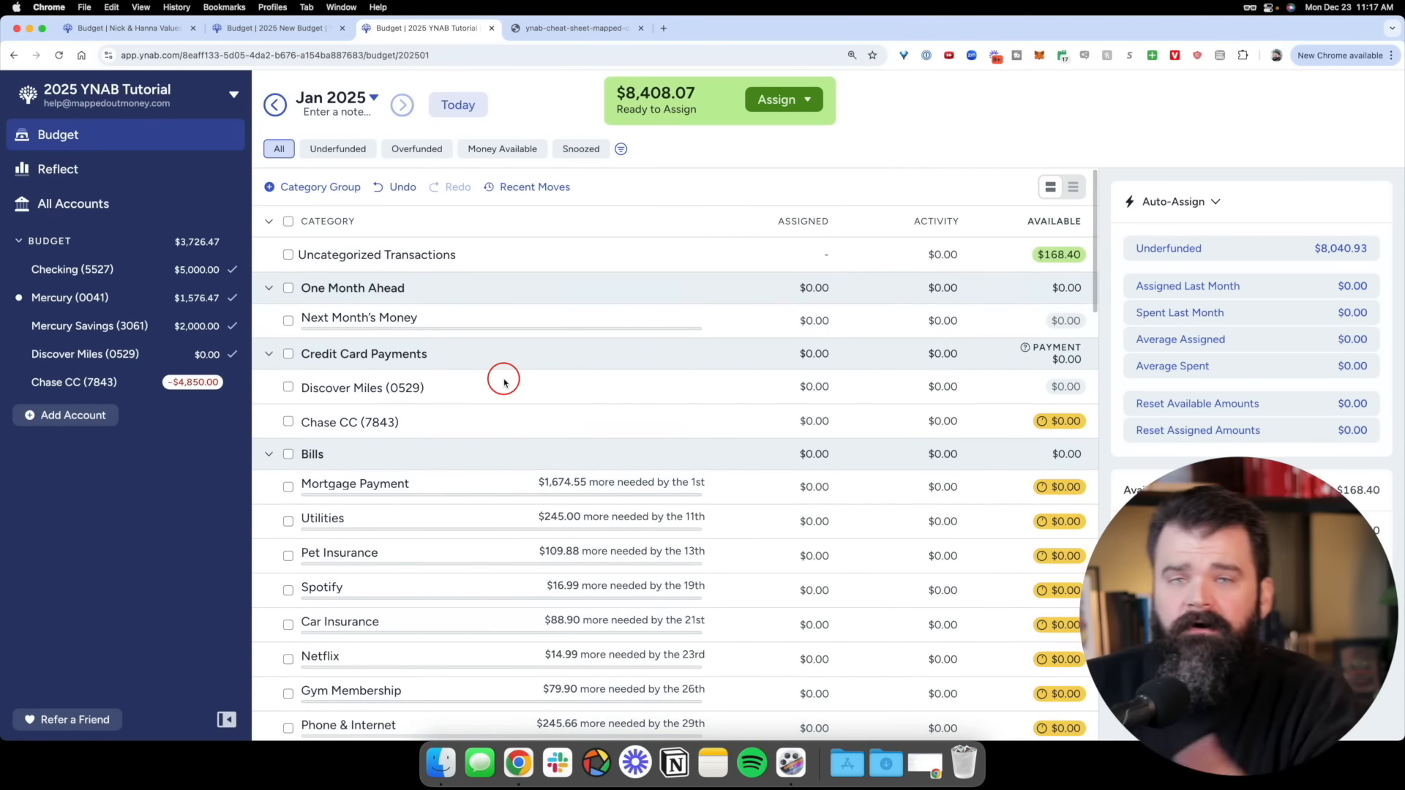
Compare the category targets from Bills to Reimbursements with the Auto-Assign Underfunded total, and consult the setup checklist in the cheat sheet PDF
scroll(1340, 260, up, 5)
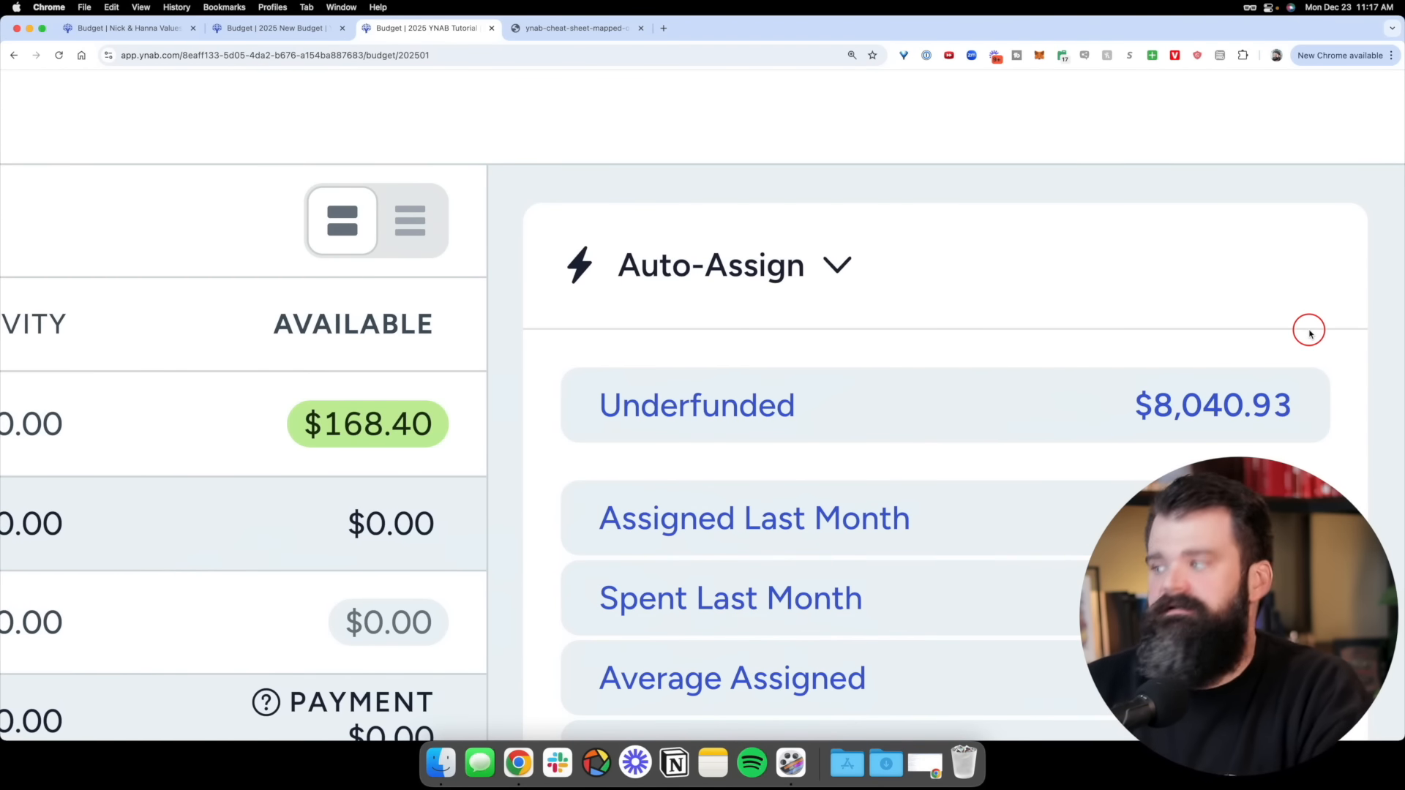
scroll(1309, 333, down, 5)
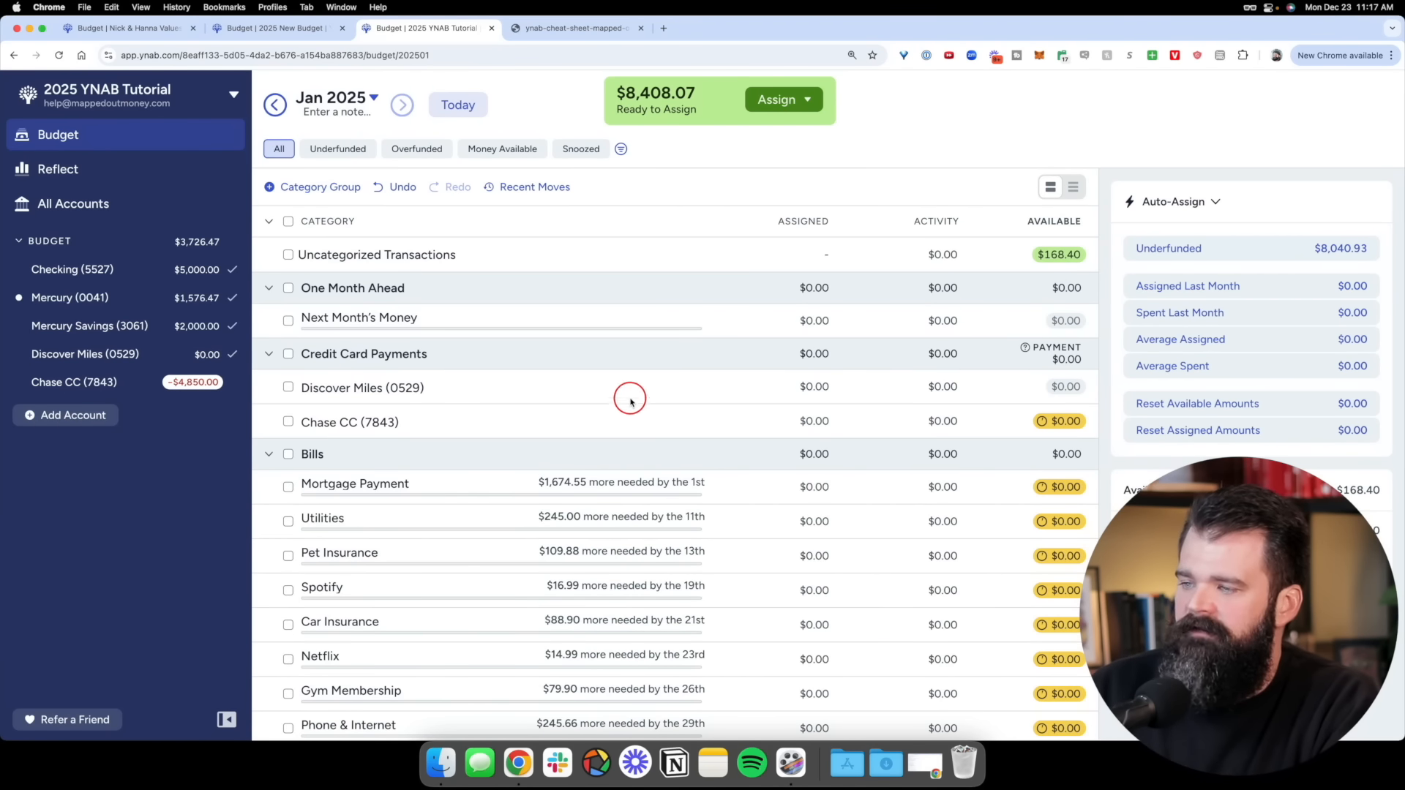
scroll(629, 514, down, 6)
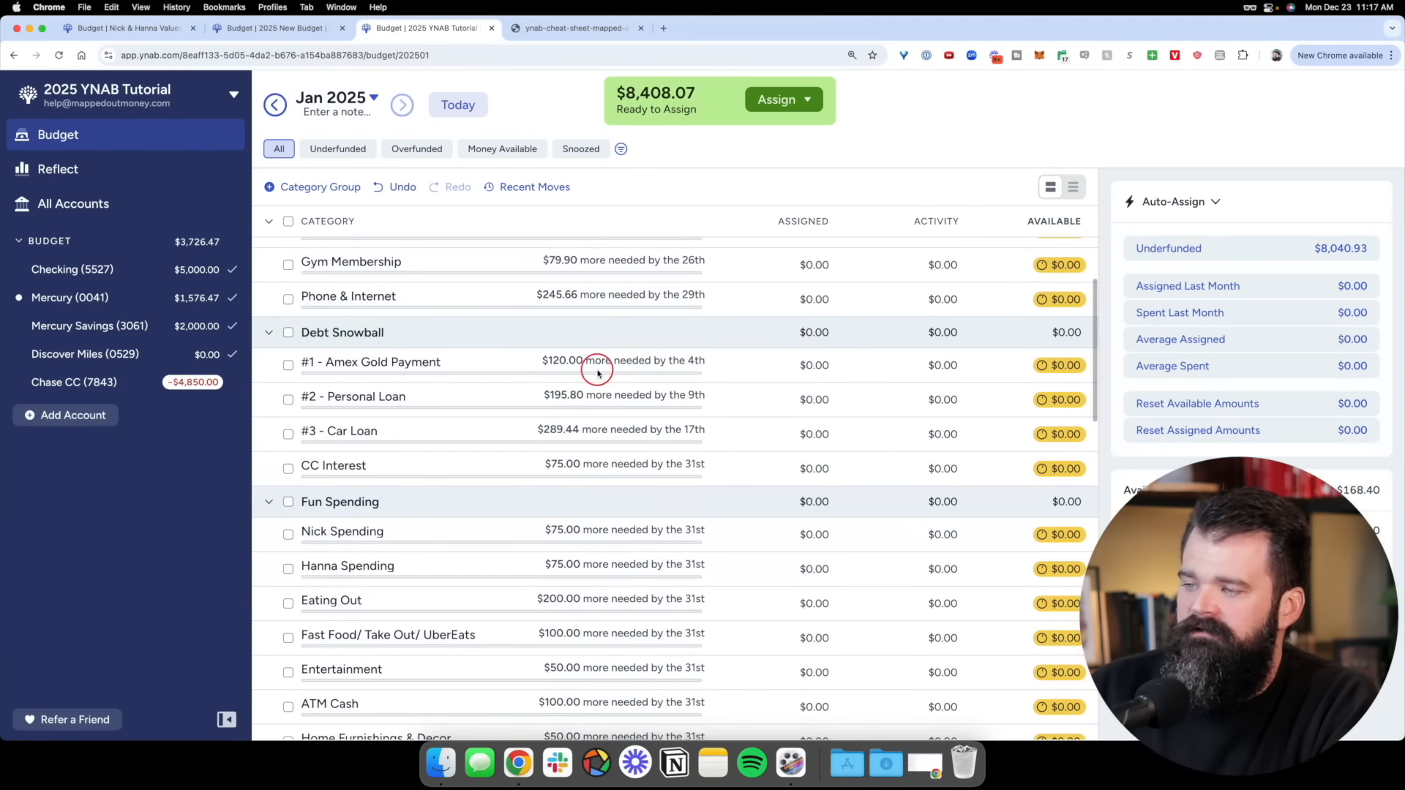
scroll(666, 446, down, 7)
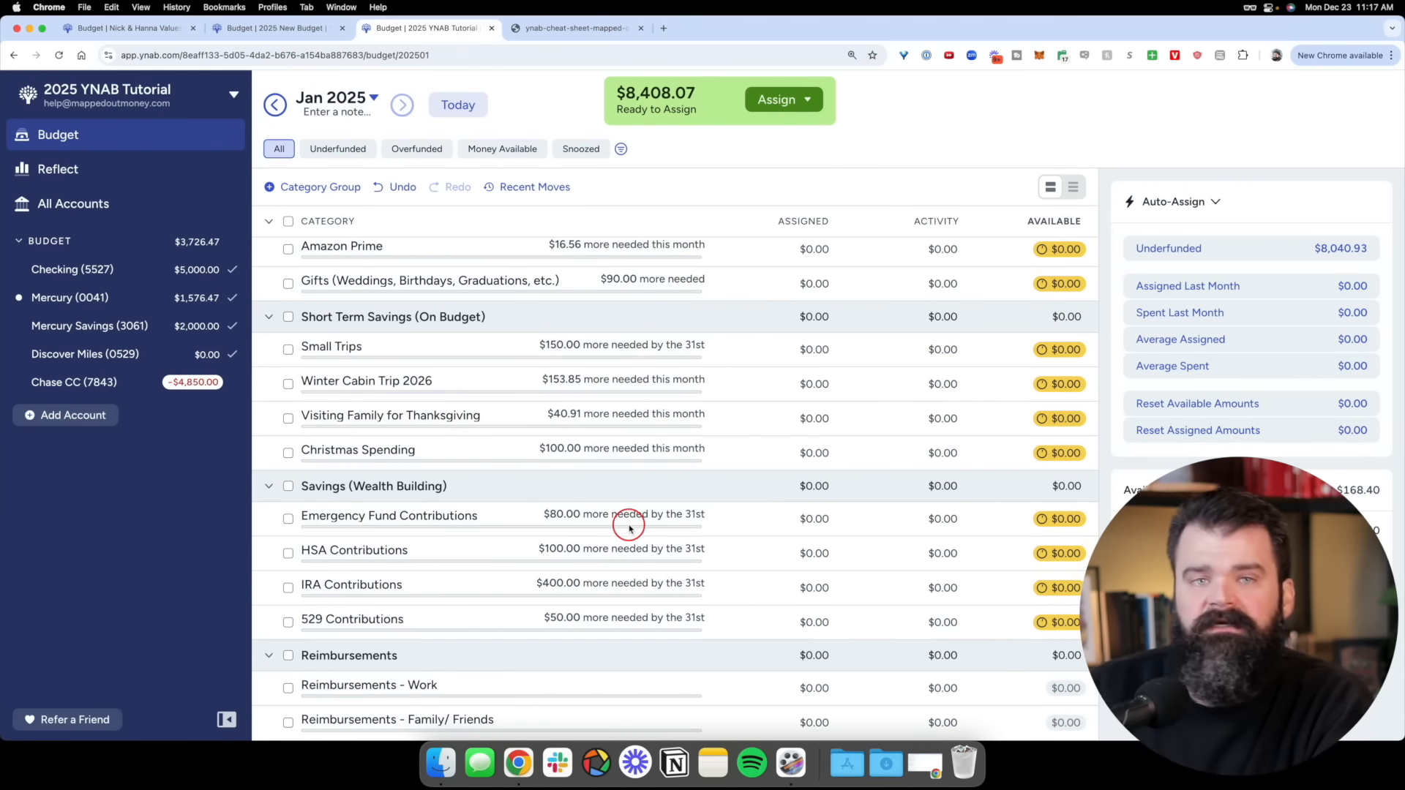
scroll(632, 523, up, 10)
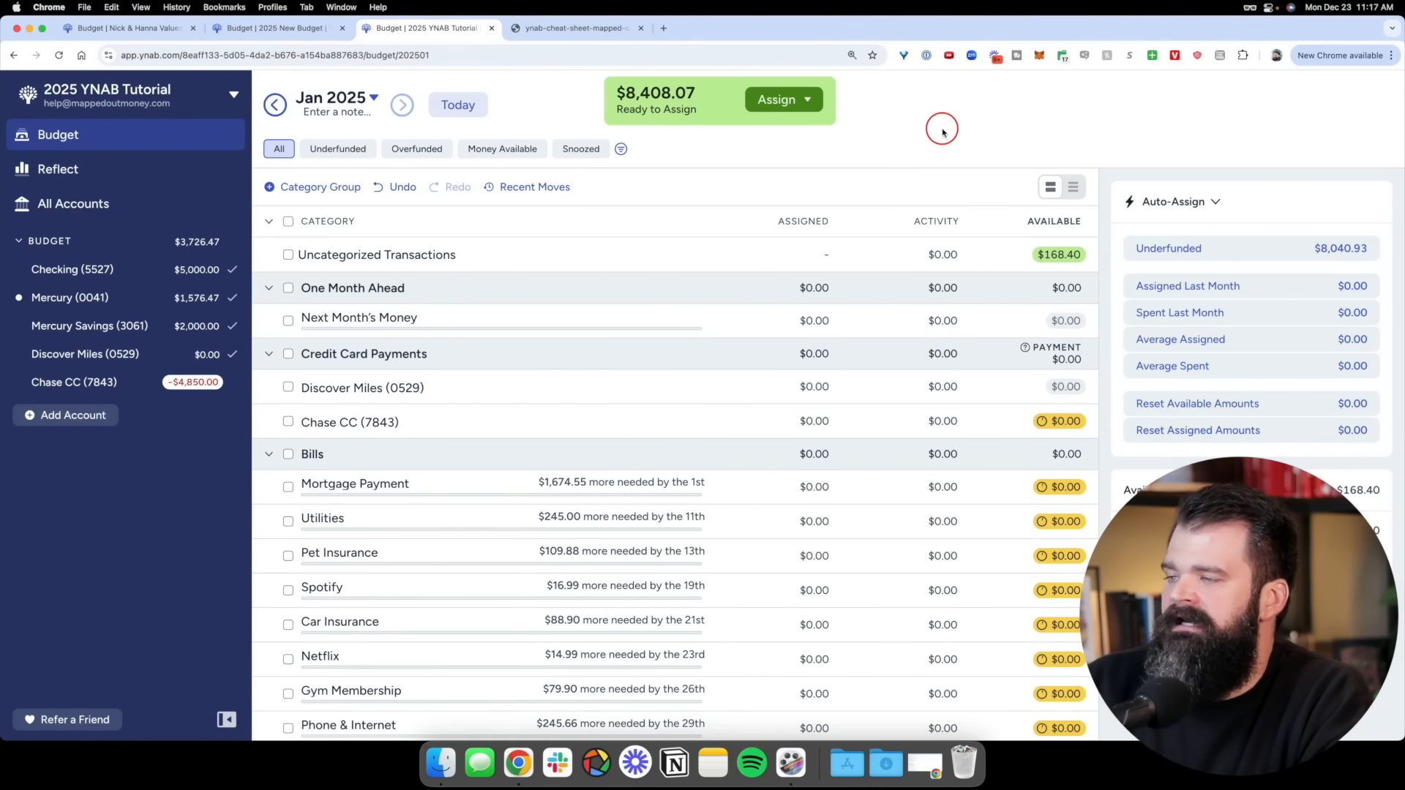
click(589, 28)
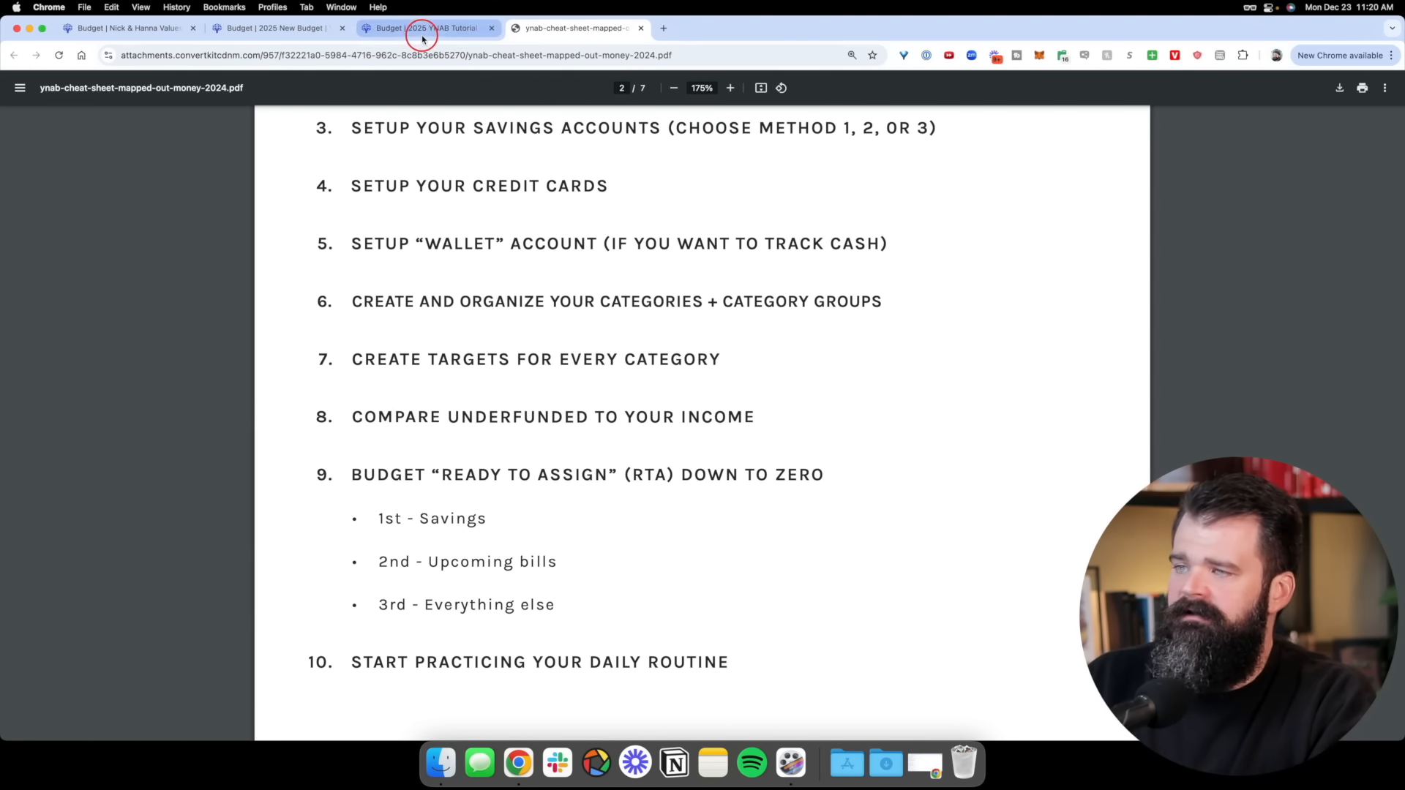
click(452, 30)
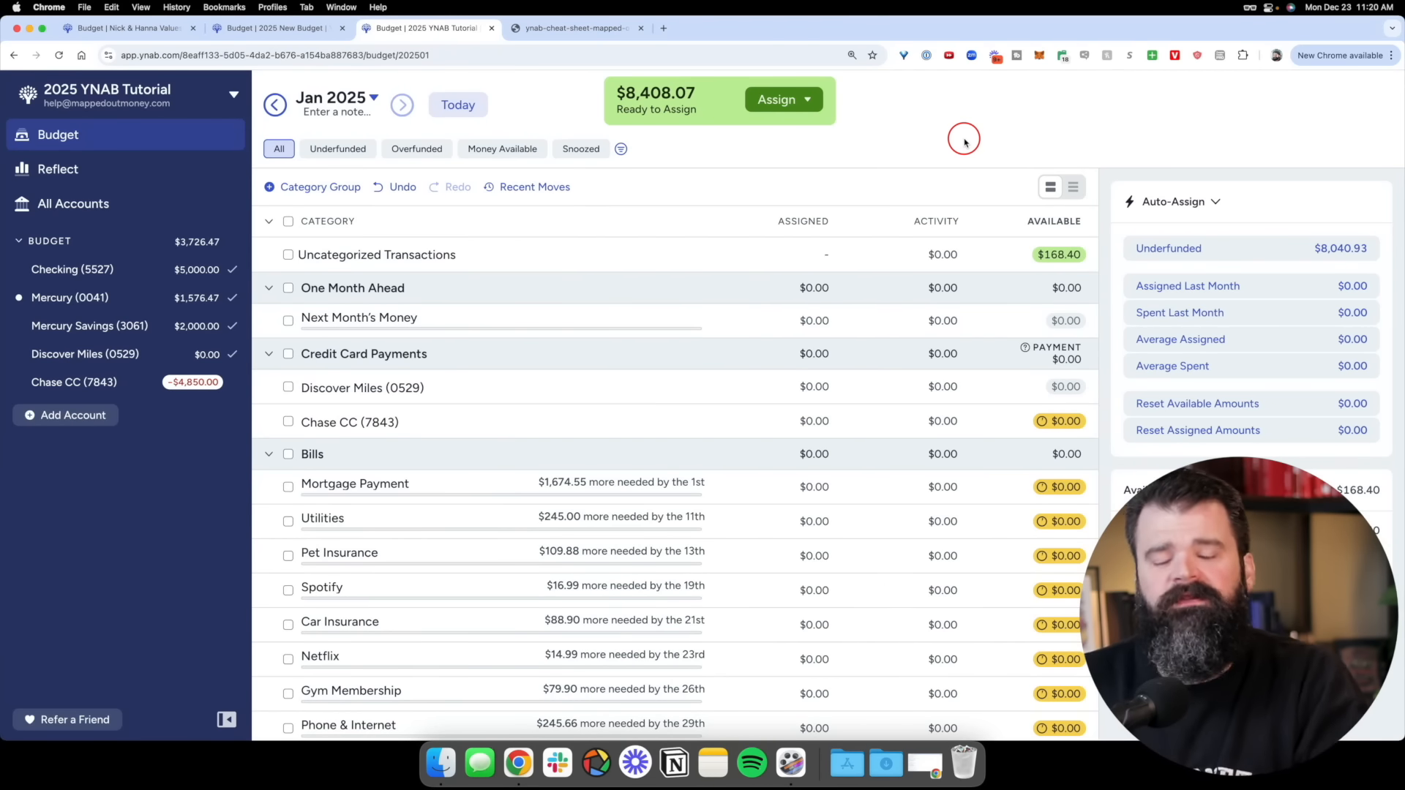
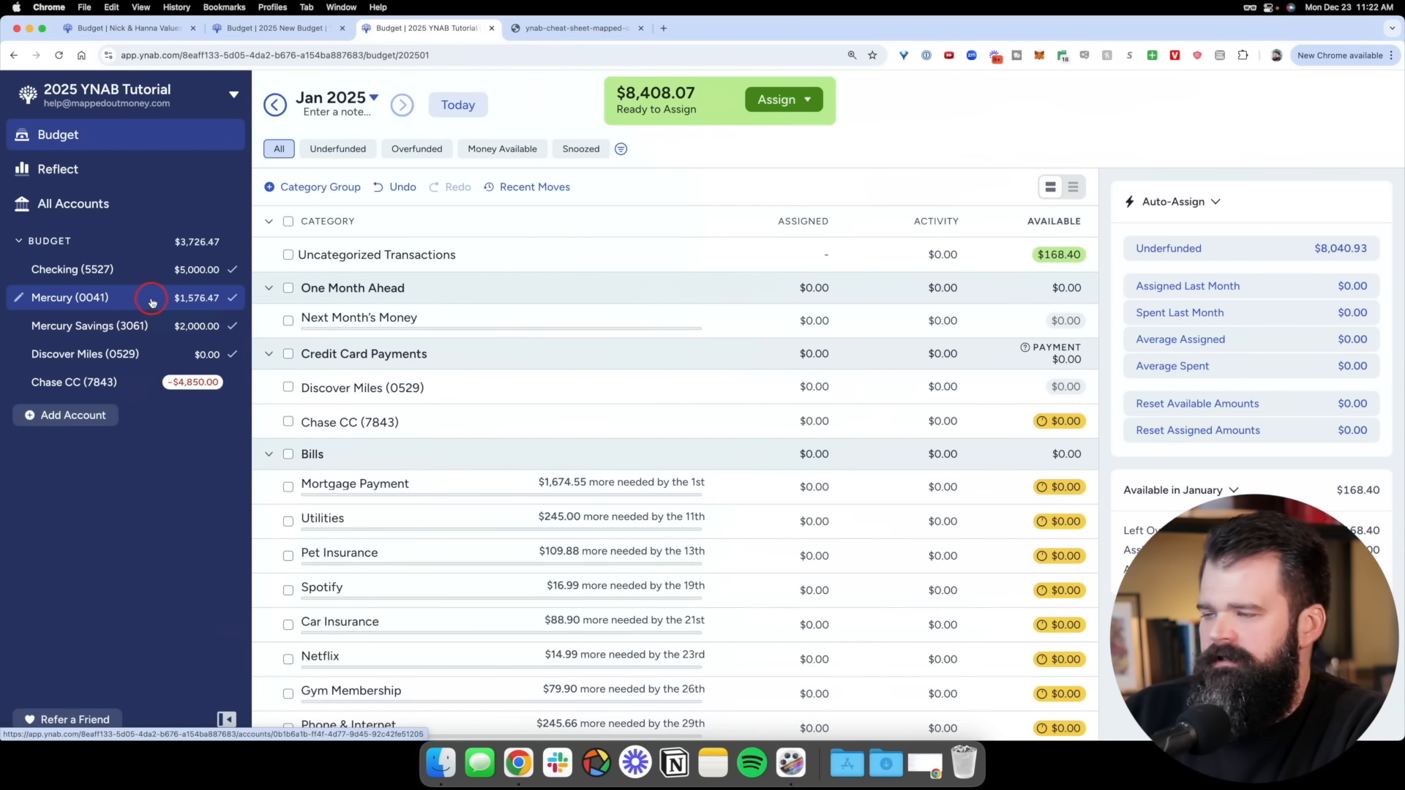
Set the payee of the uncategorized PayPal transfer in the Mercury checking account to a new payee, Mapped Out Money
click(236, 406)
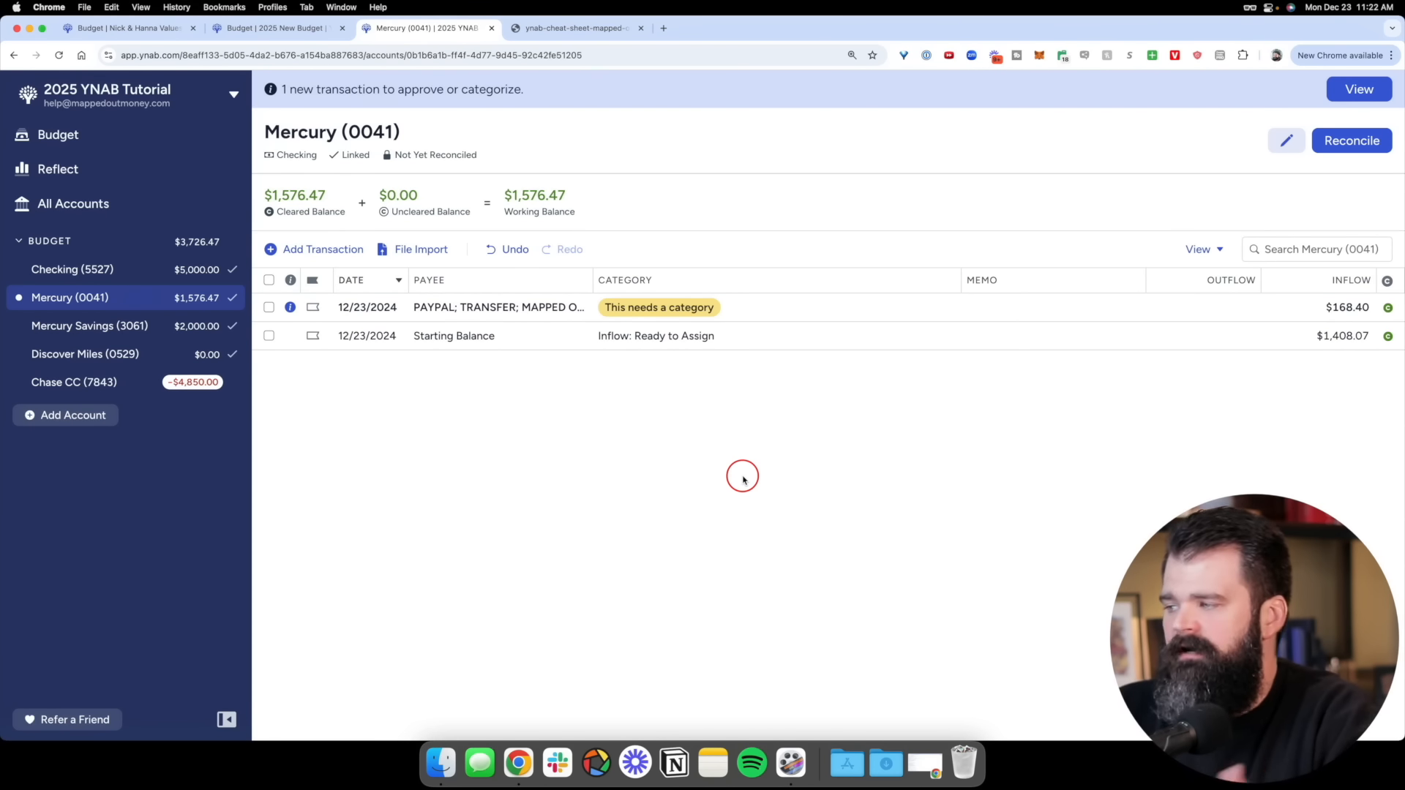
click(504, 304)
text(Mapped Out Money)
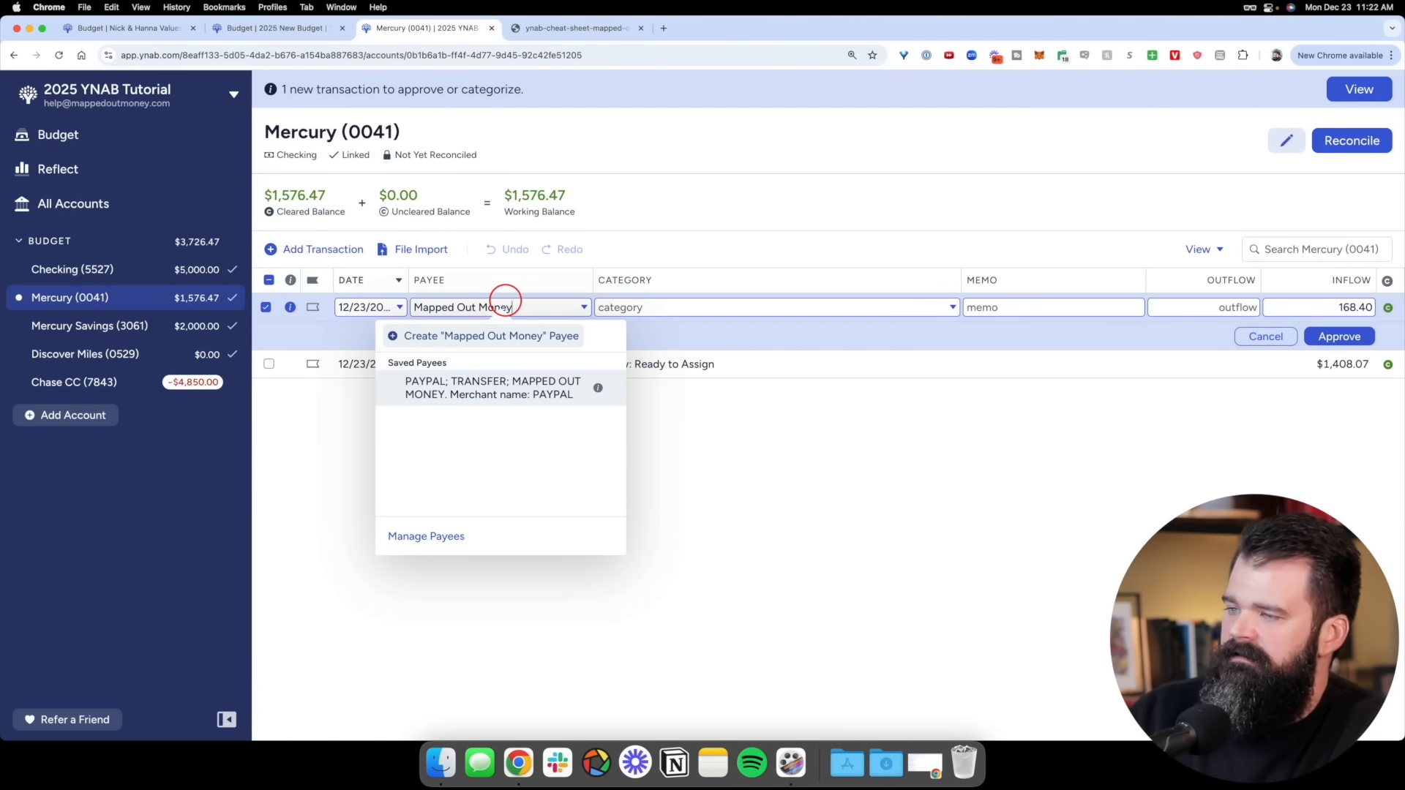
key(Tab)
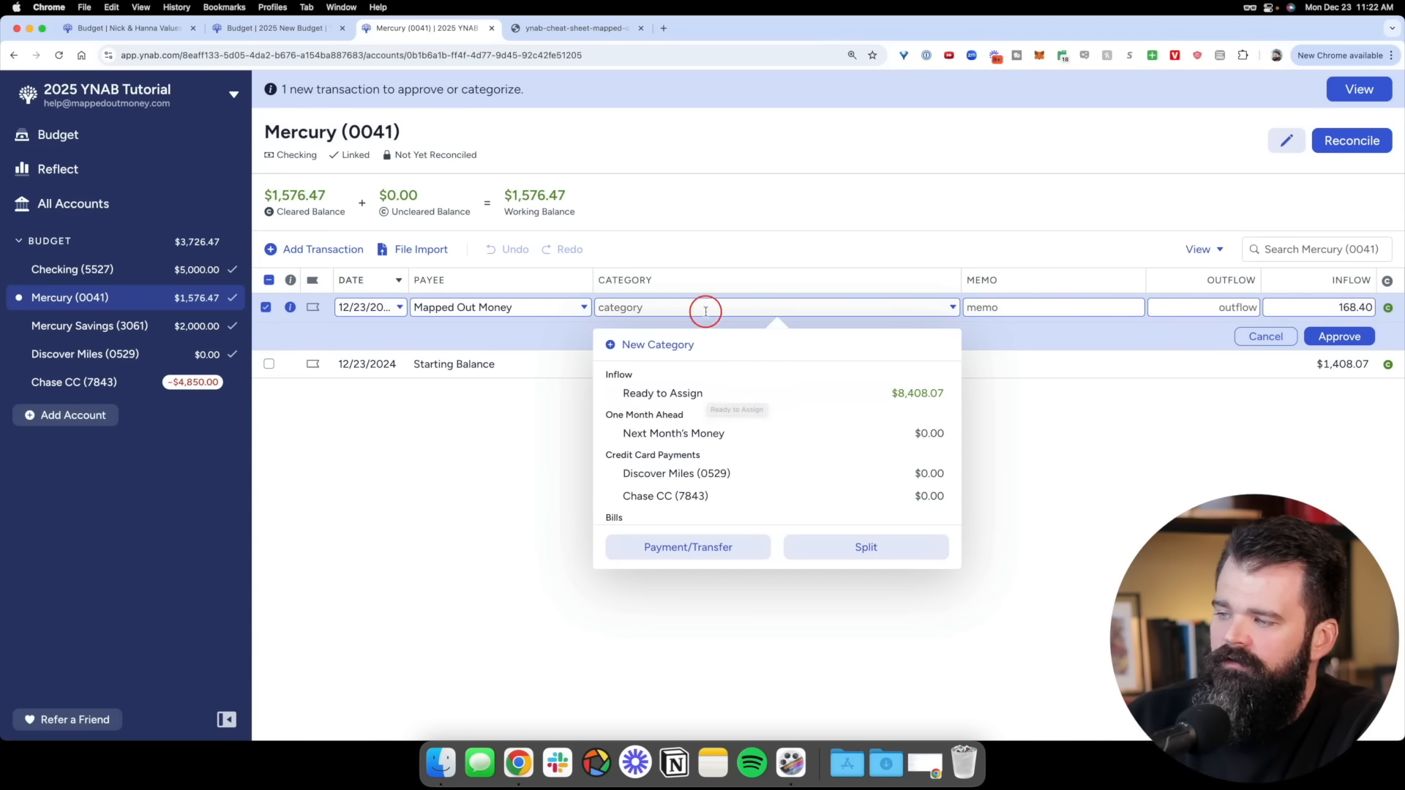
Categorize the Mapped Out Money inflow as Inflow: Ready to Assign, approve it, and deselect the transaction
click(724, 395)
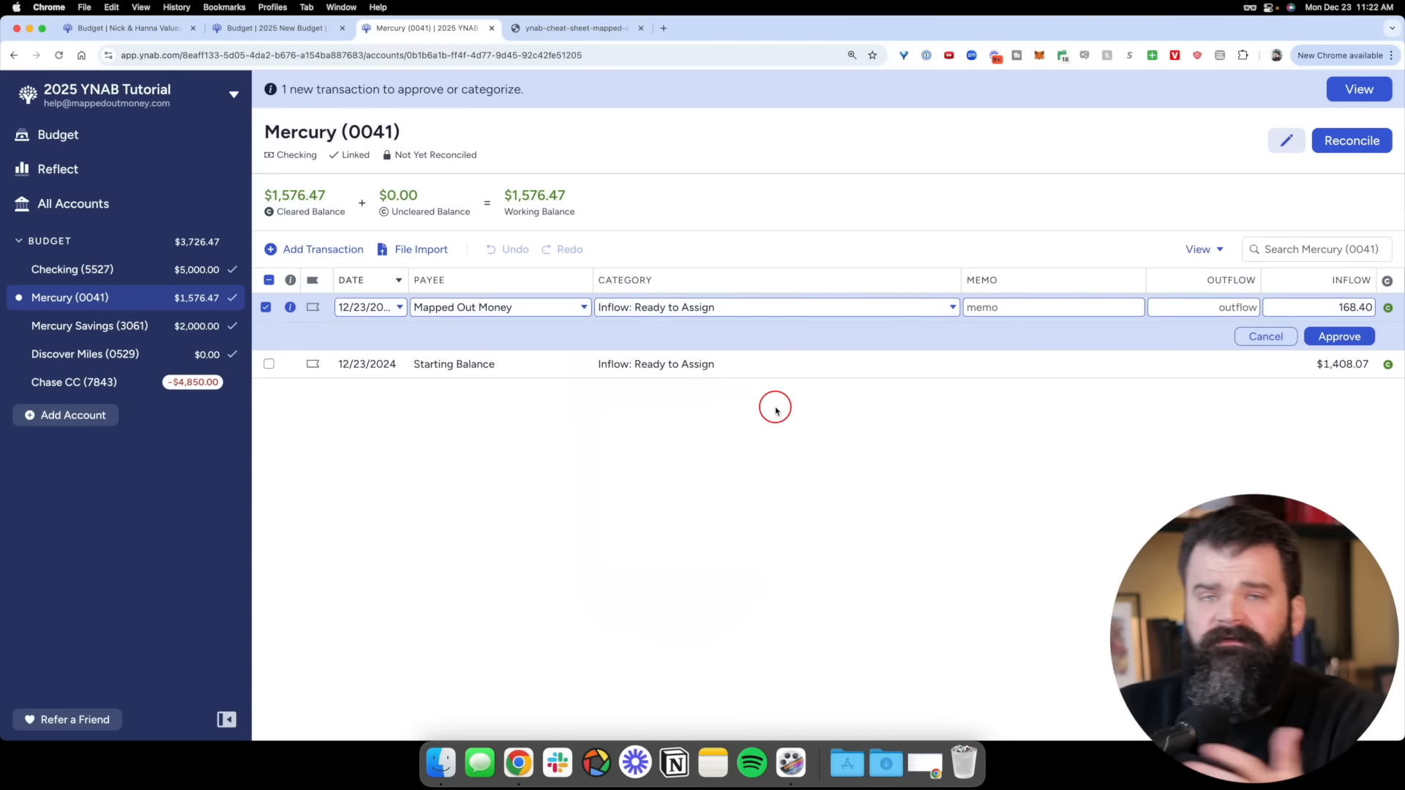
click(1364, 349)
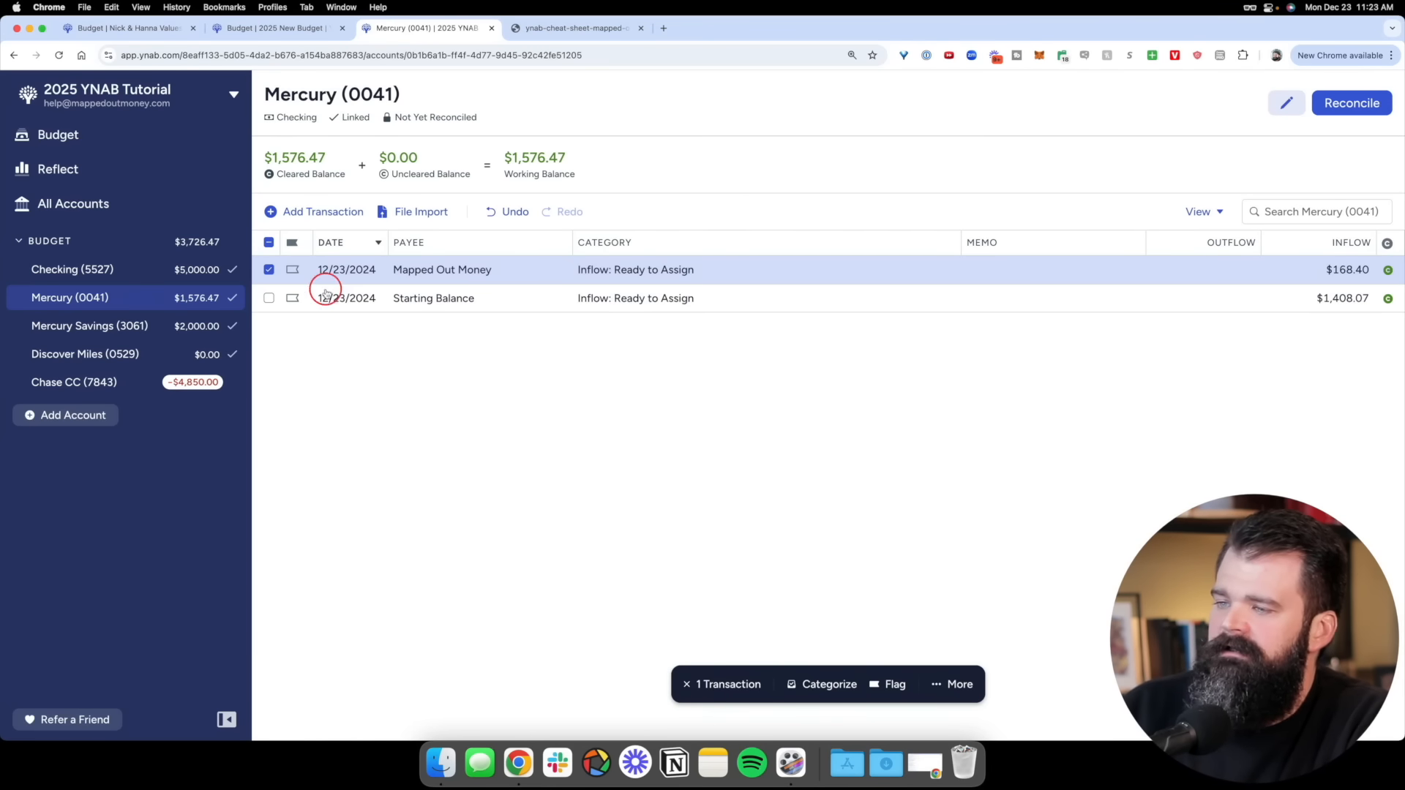
click(269, 269)
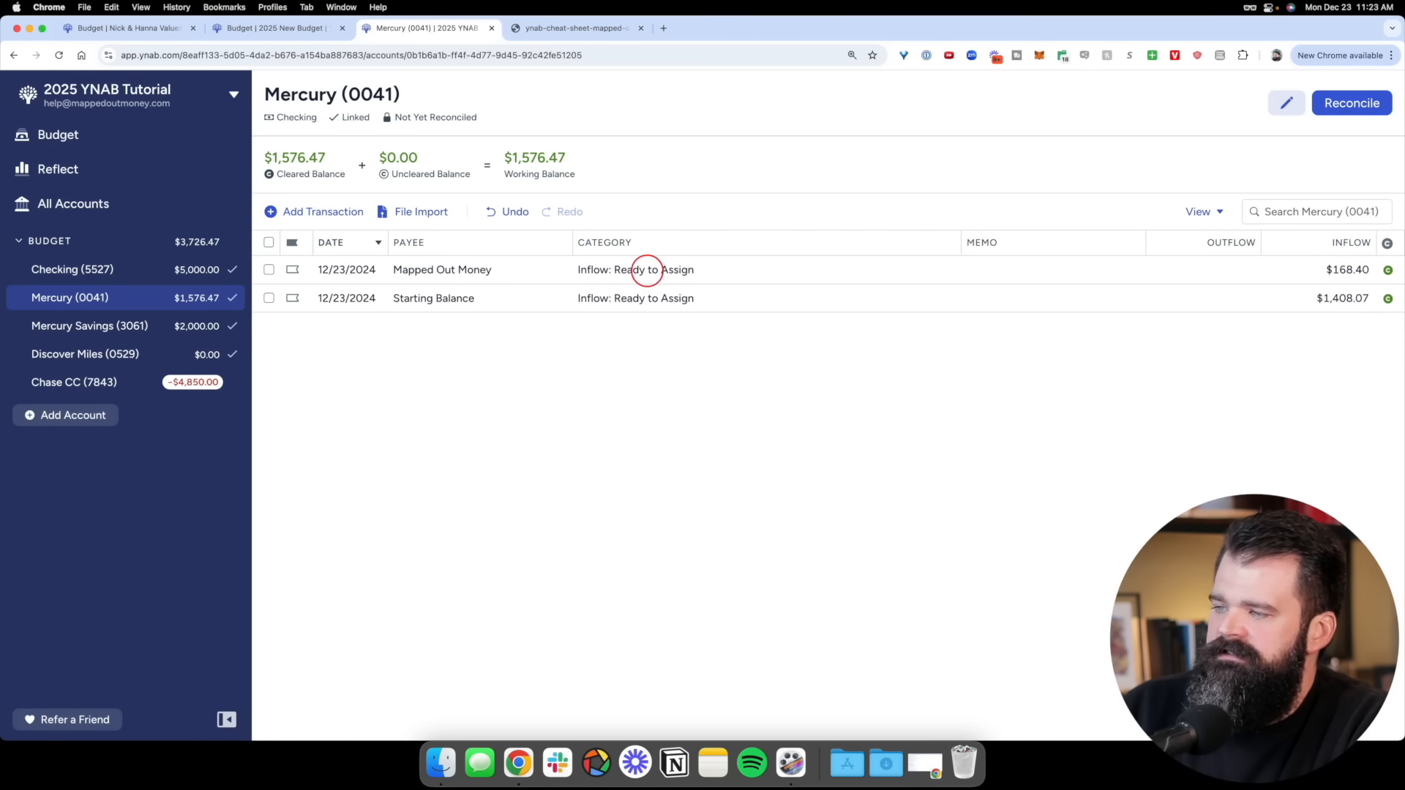
Open the budget and compare the Ready to Assign amount with the balances of the linked accounts
click(70, 134)
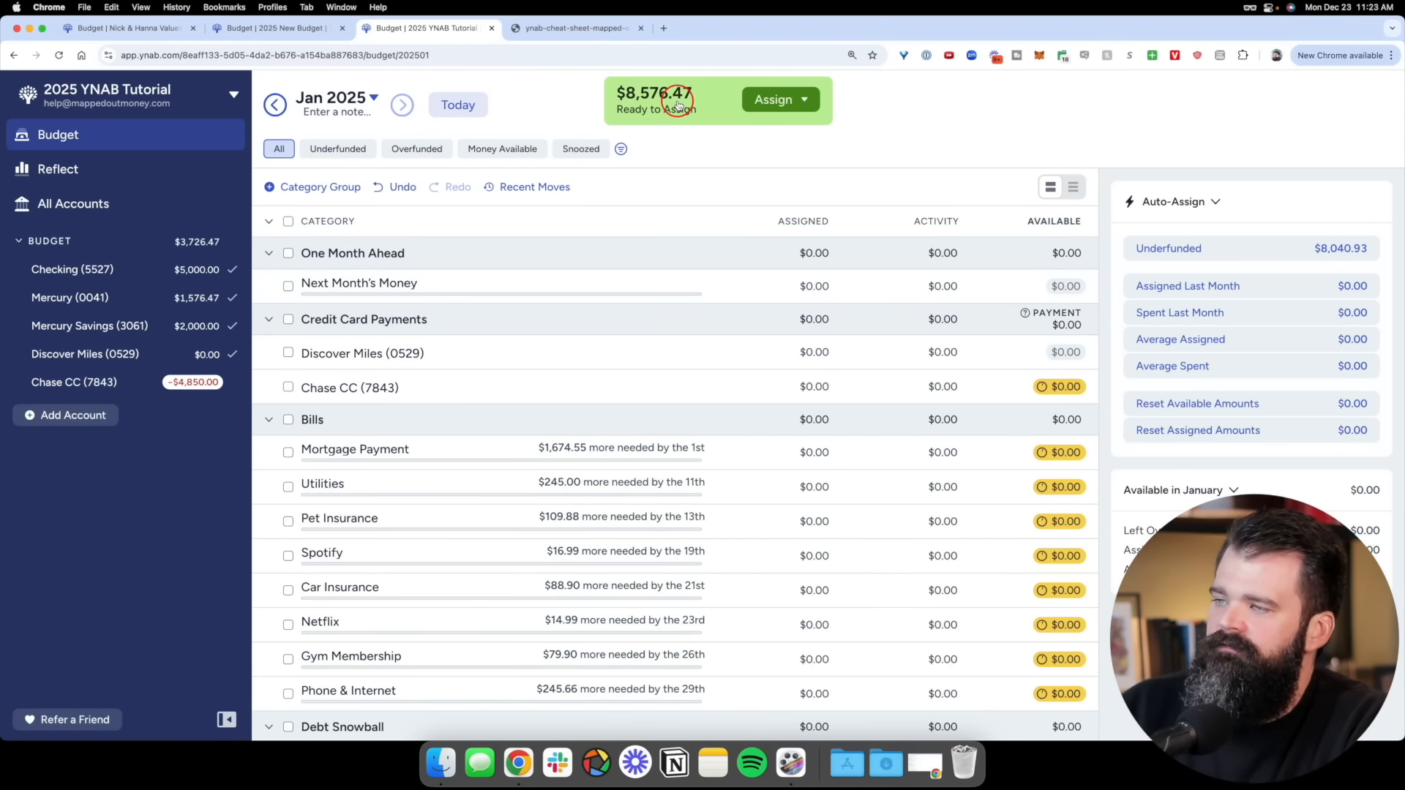
scroll(678, 105, up, 5)
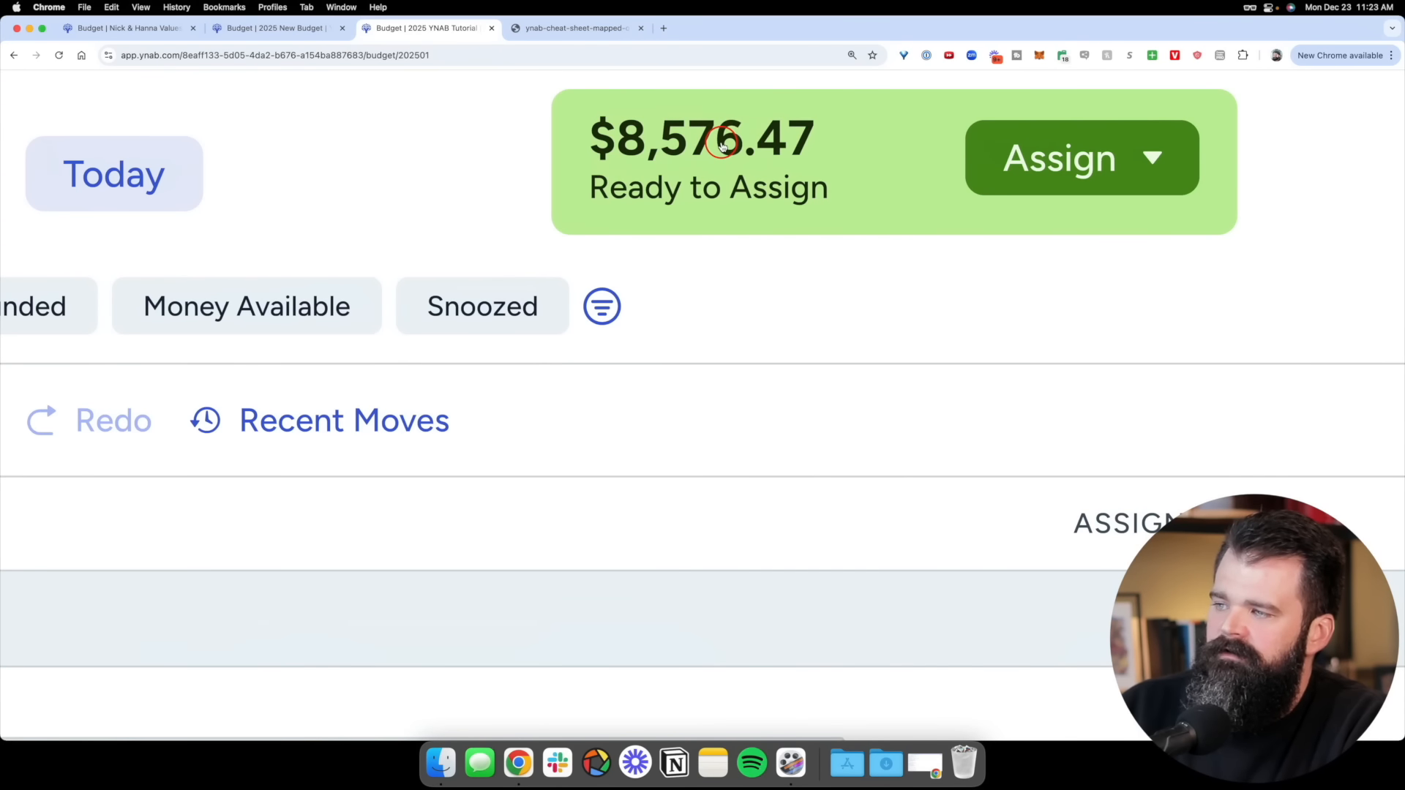
scroll(721, 145, down, 5)
scroll(172, 298, up, 5)
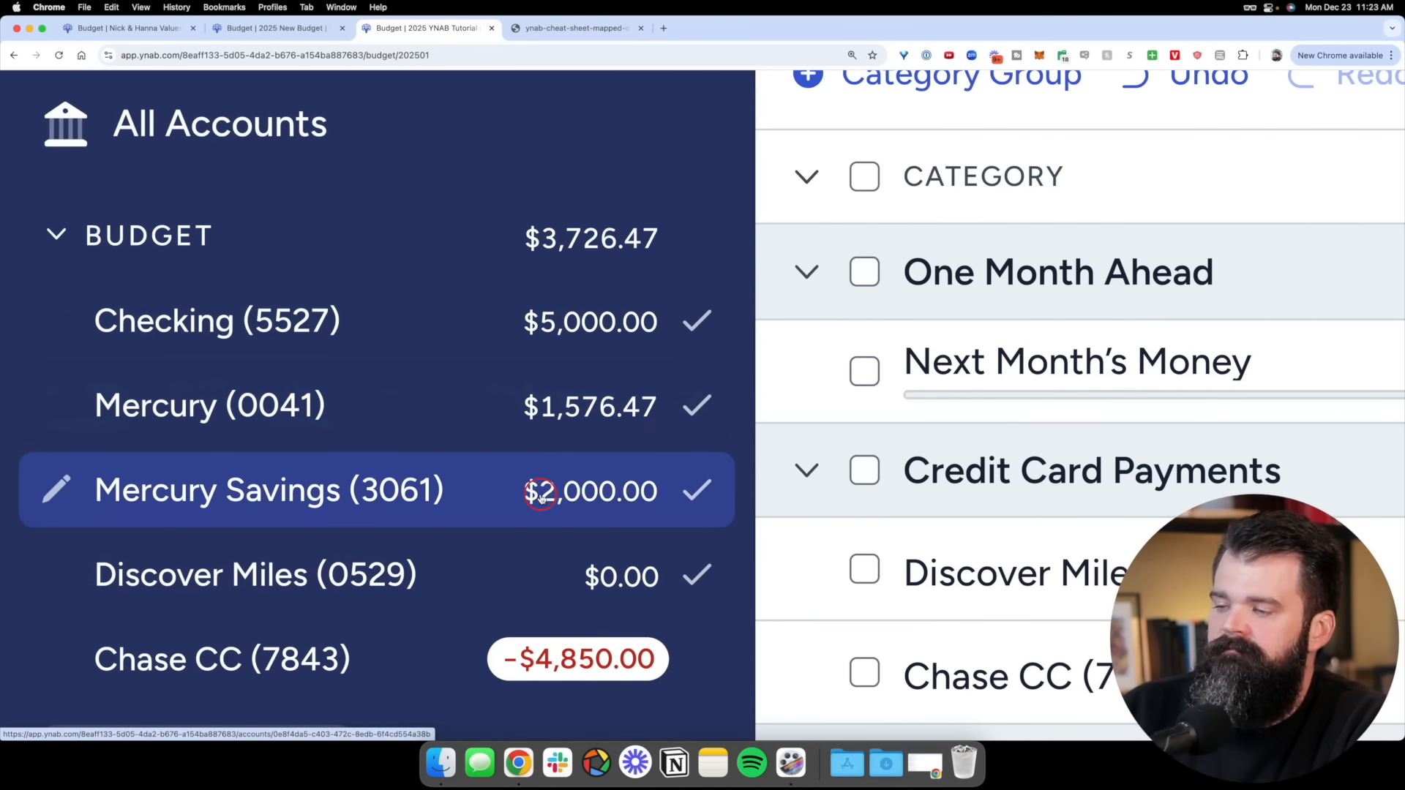
scroll(496, 477, down, 5)
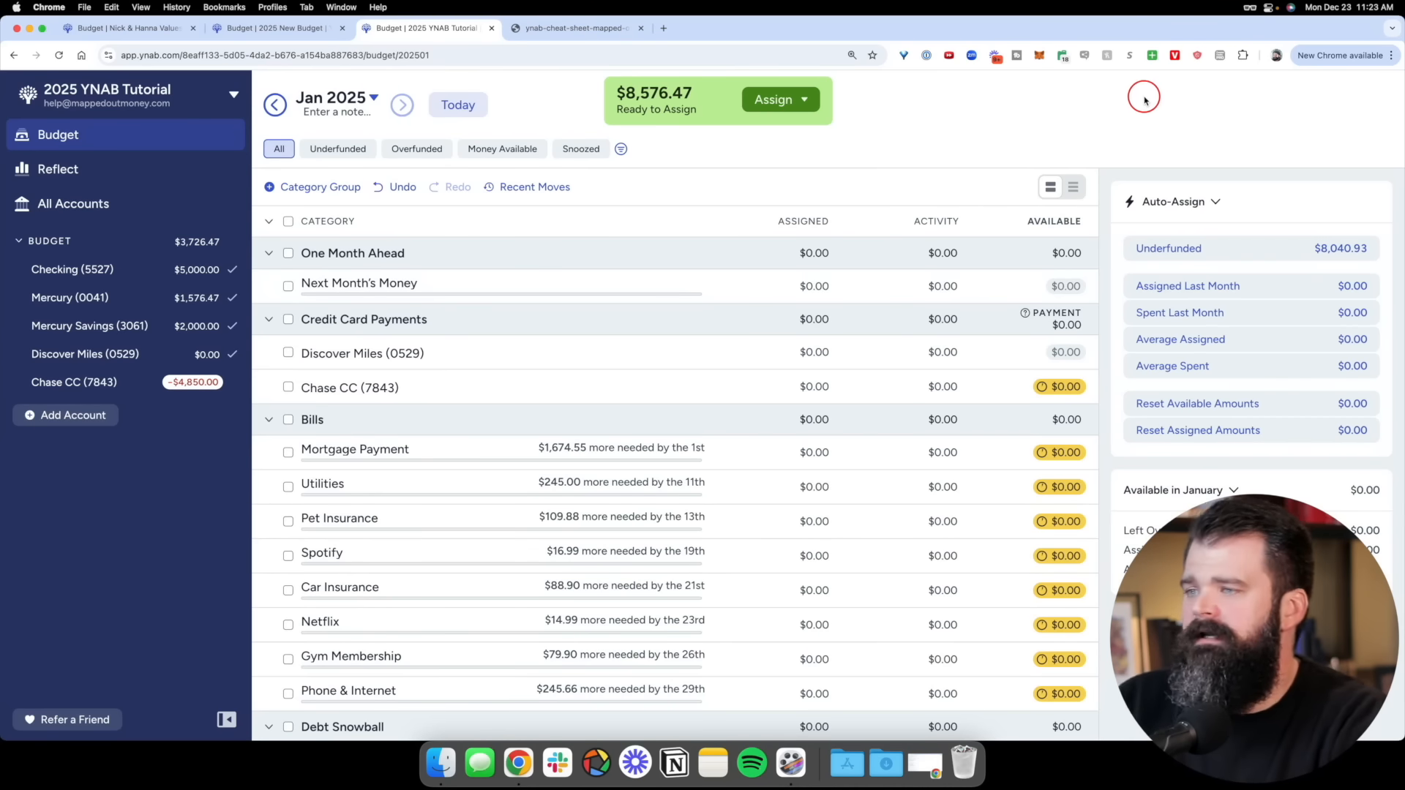
Review the Ready to Assign priority order in the YNAB cheat sheet PDF, and check the Mercury Savings balance back in the budget
click(550, 29)
scroll(556, 461, down, 1)
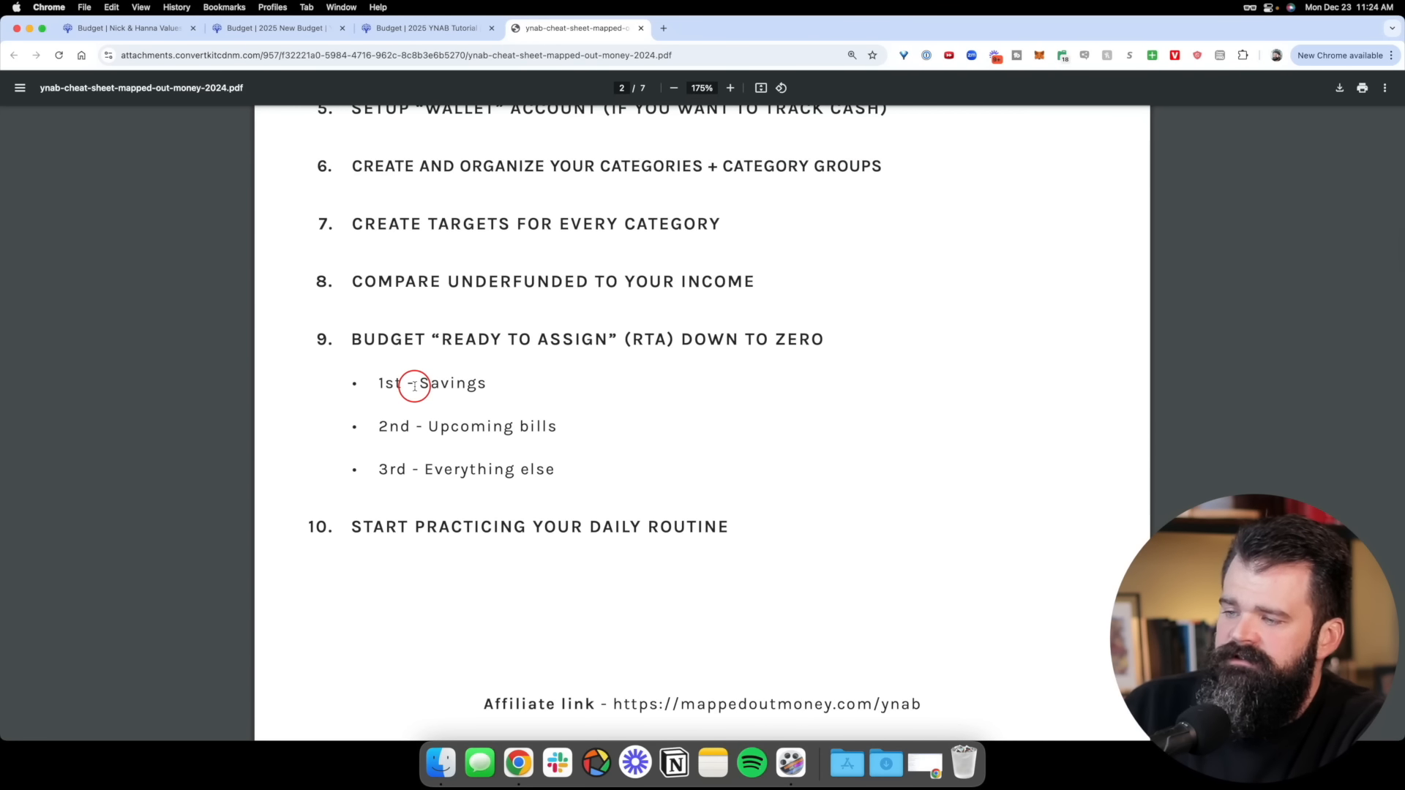
drag(390, 424, 564, 425)
click(574, 445)
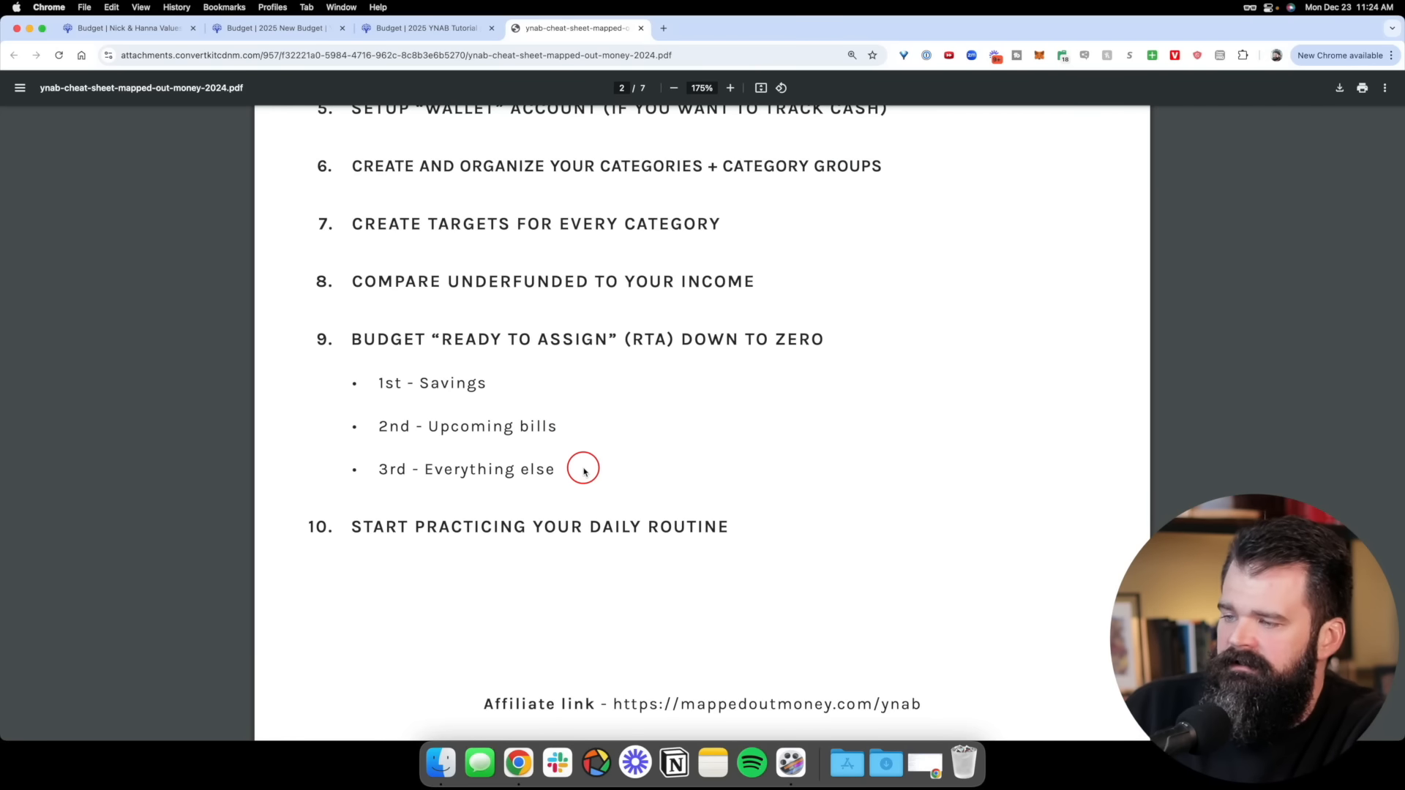
click(423, 28)
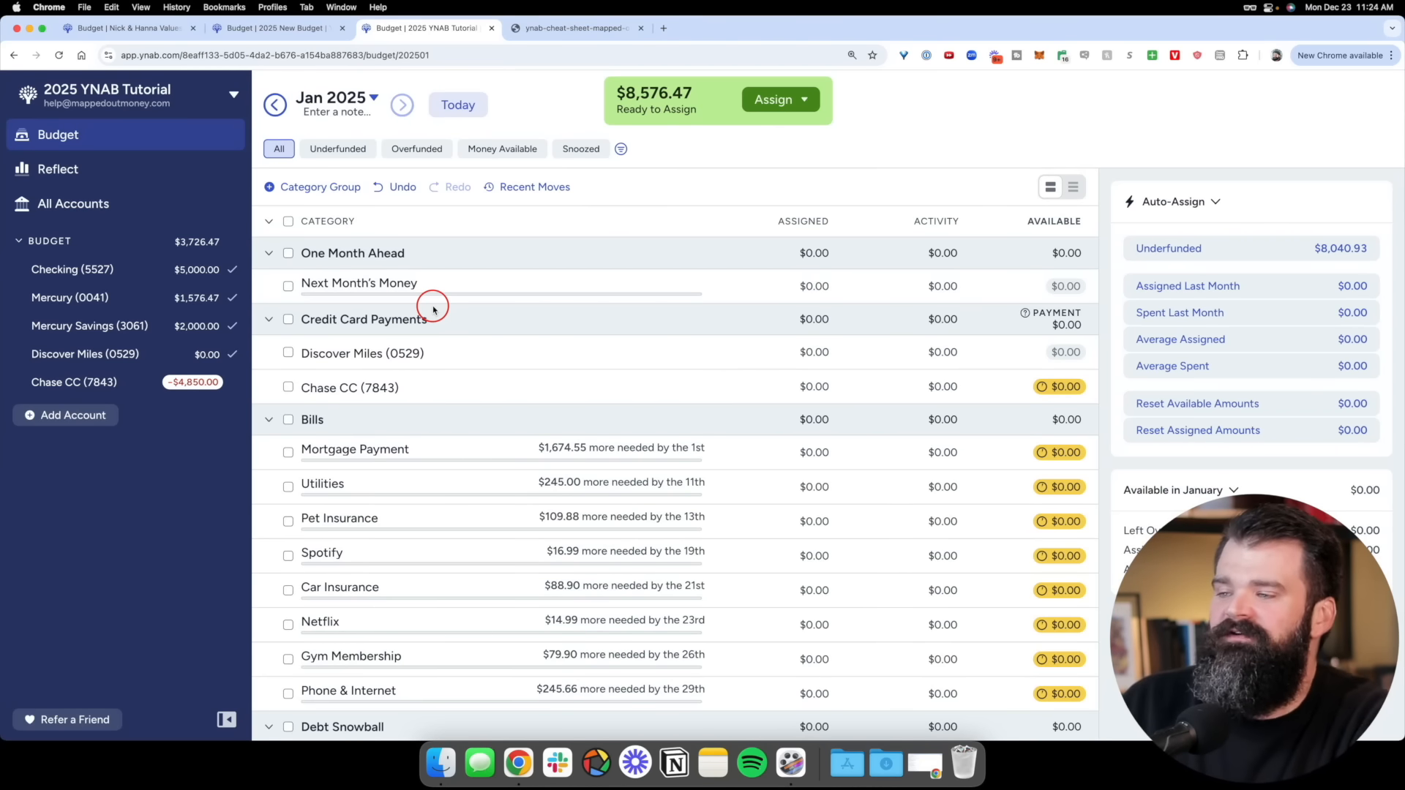
scroll(188, 334, up, 5)
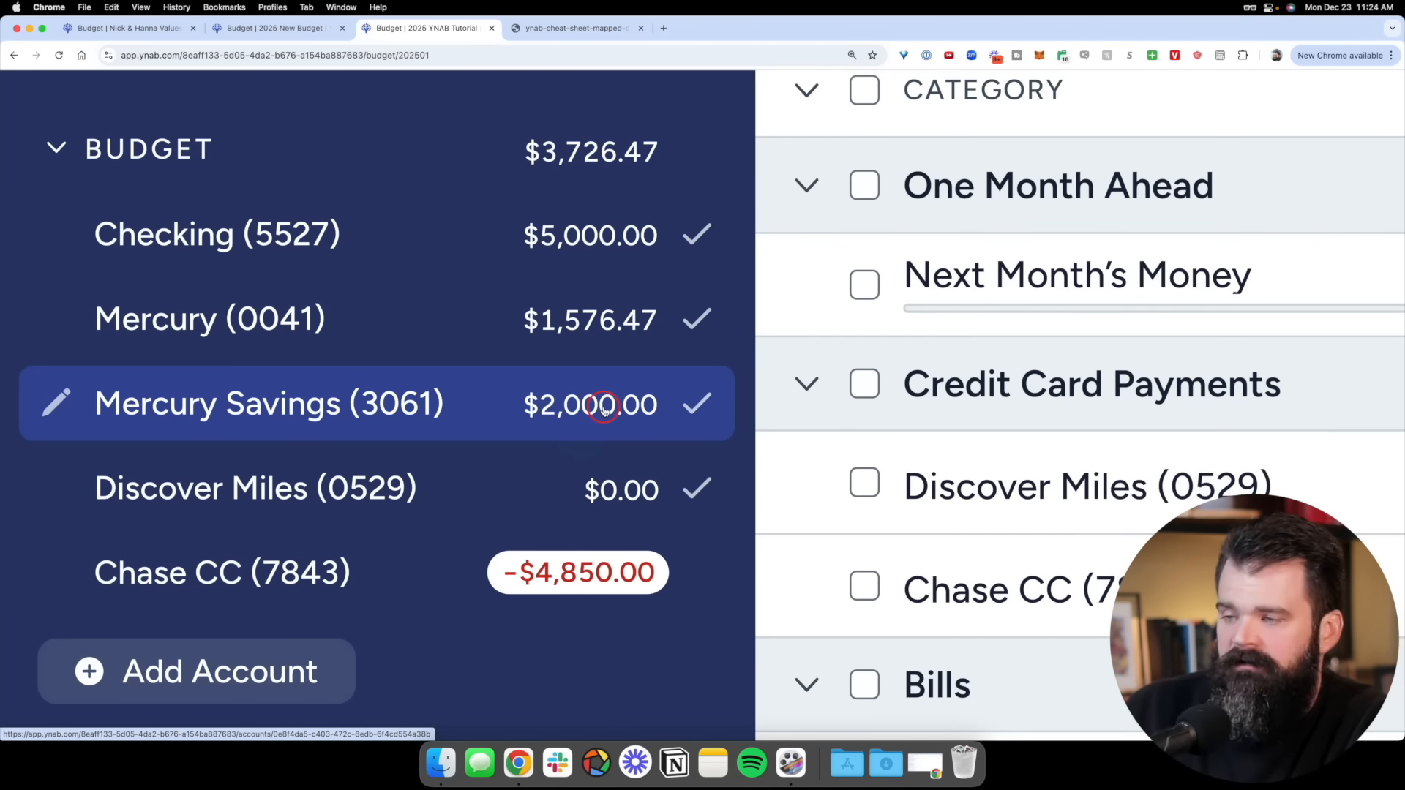
scroll(603, 410, down, 5)
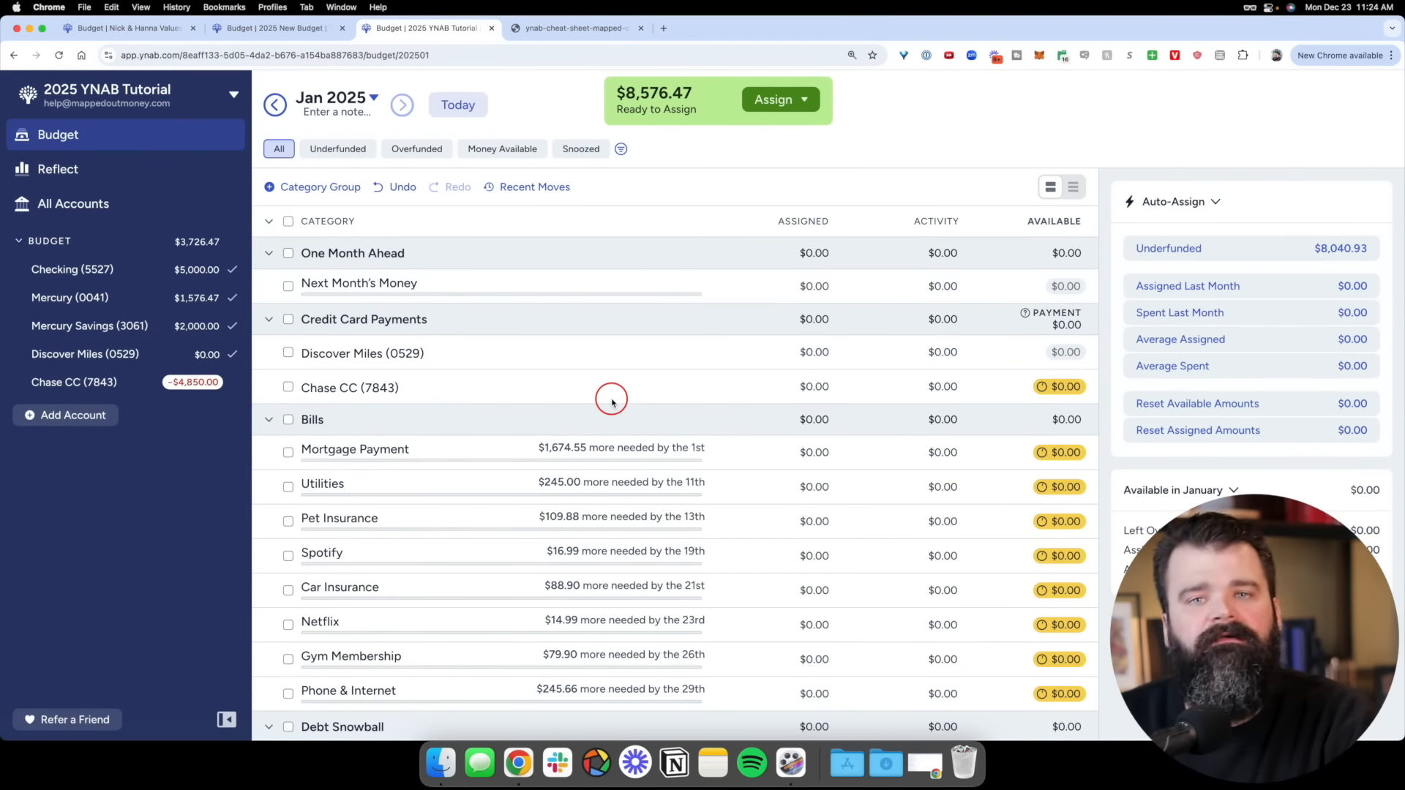
Add a category named "💀 DON'T TOUCH THIS 💀" to Short Term Savings (On Budget) and move it below Christmas Spending
scroll(611, 401, down, 15)
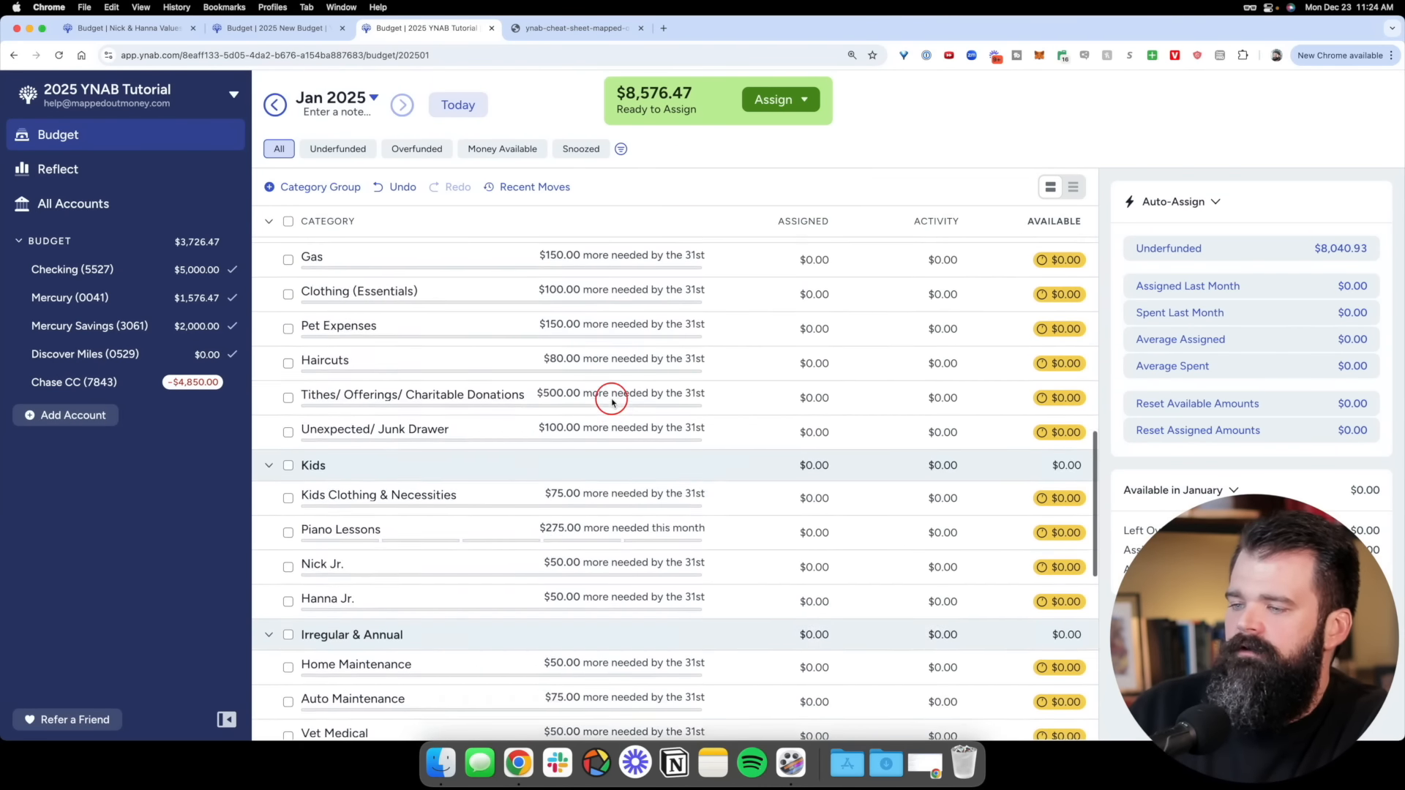
scroll(611, 401, down, 15)
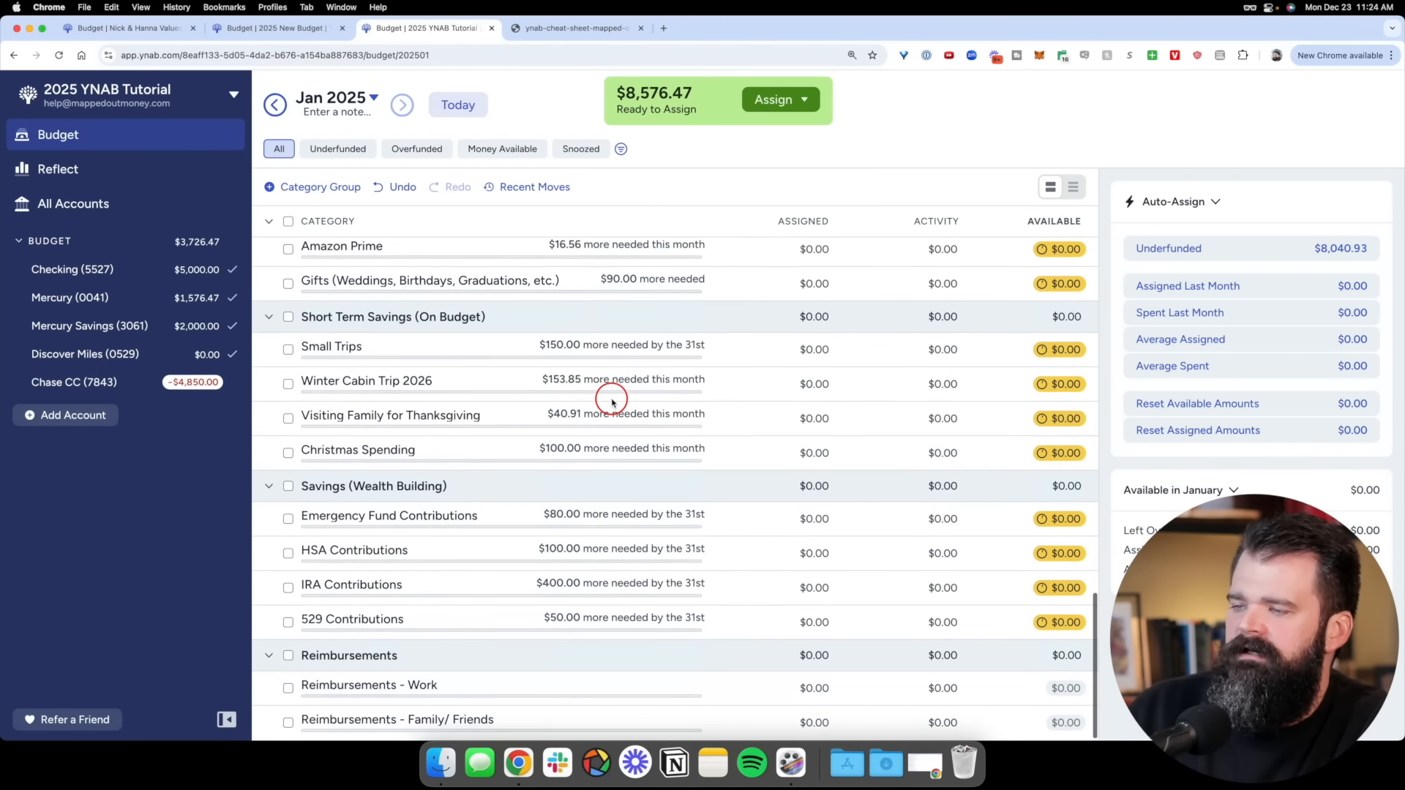
click(497, 317)
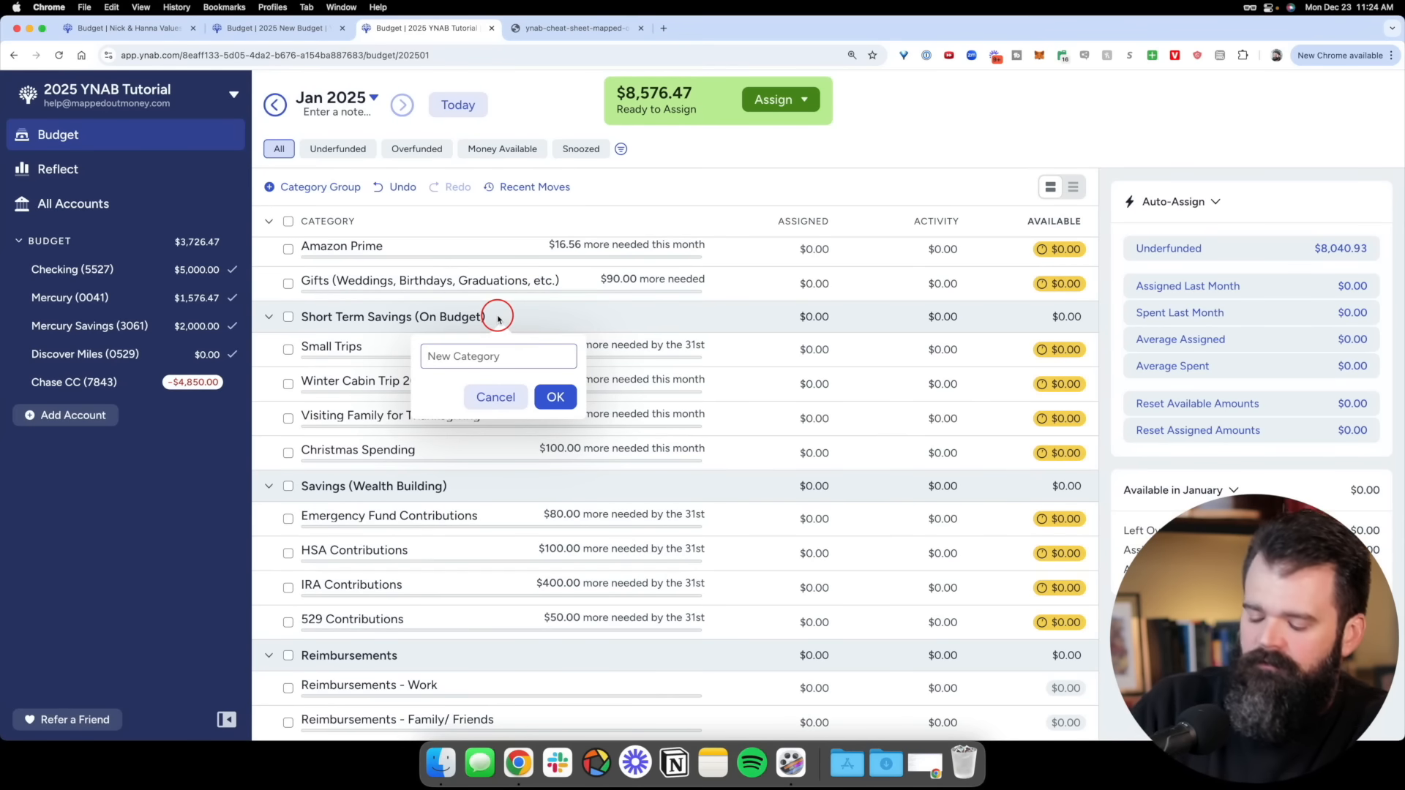
text(DON'T T)
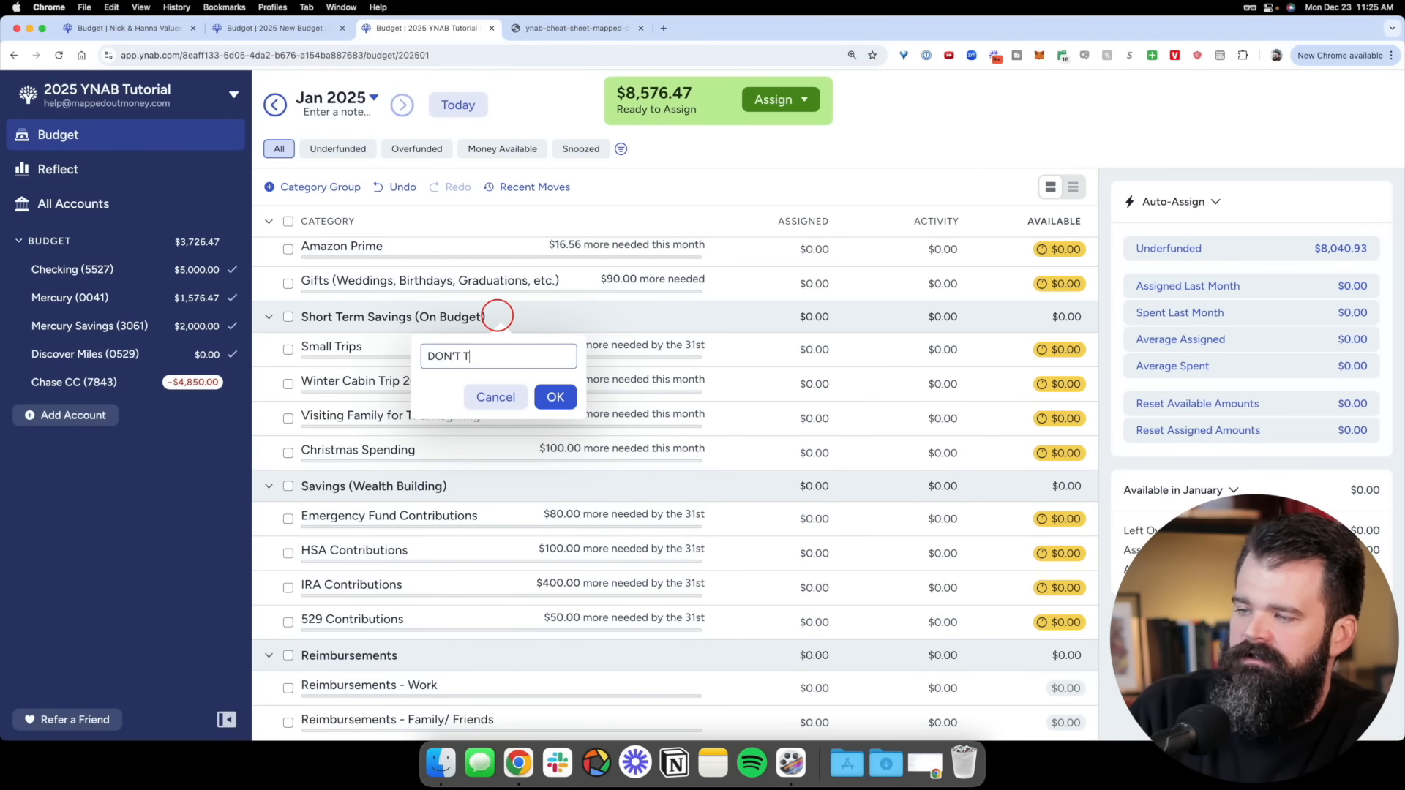
text(OUCH THIS ::)
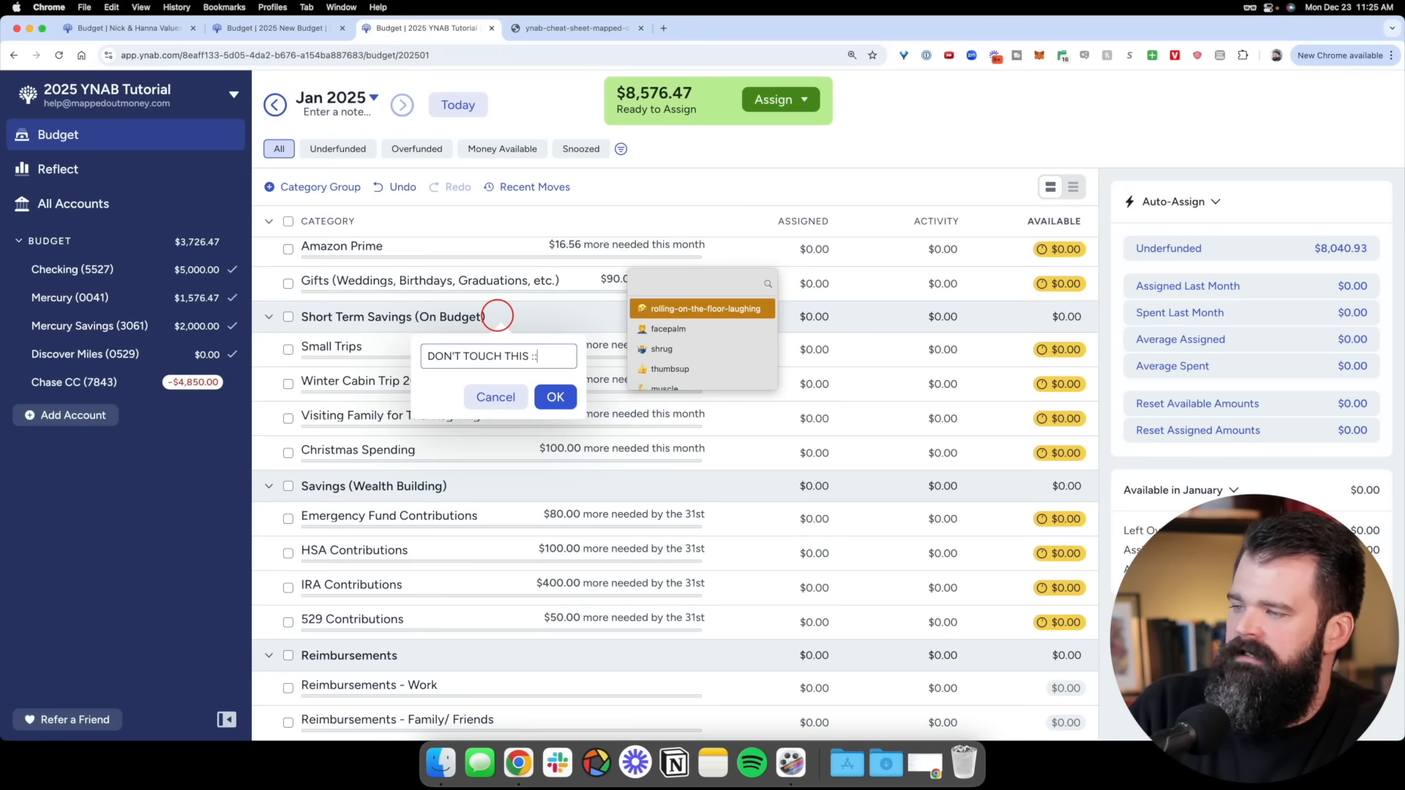
text(sk)
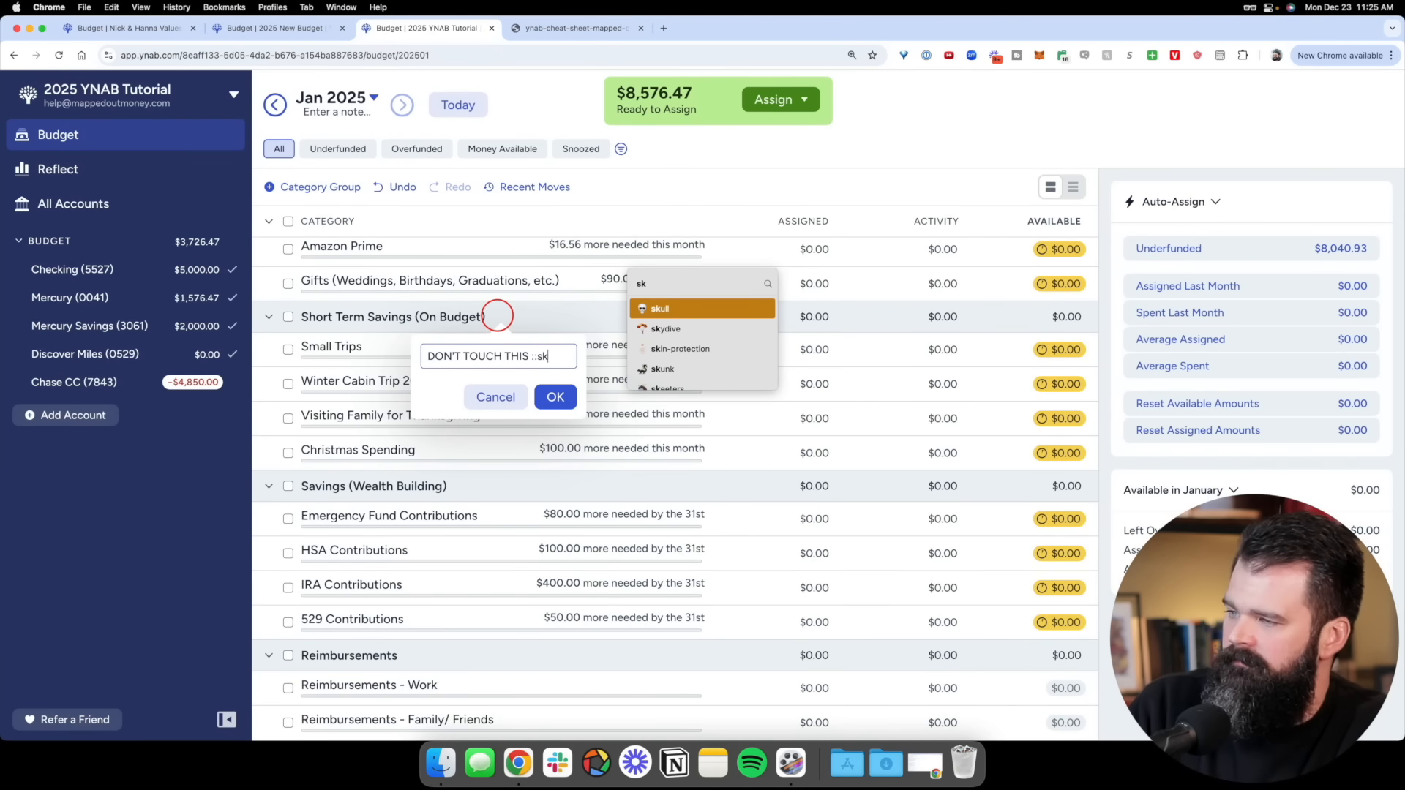
key(Return)
text(💀)
key(Return)
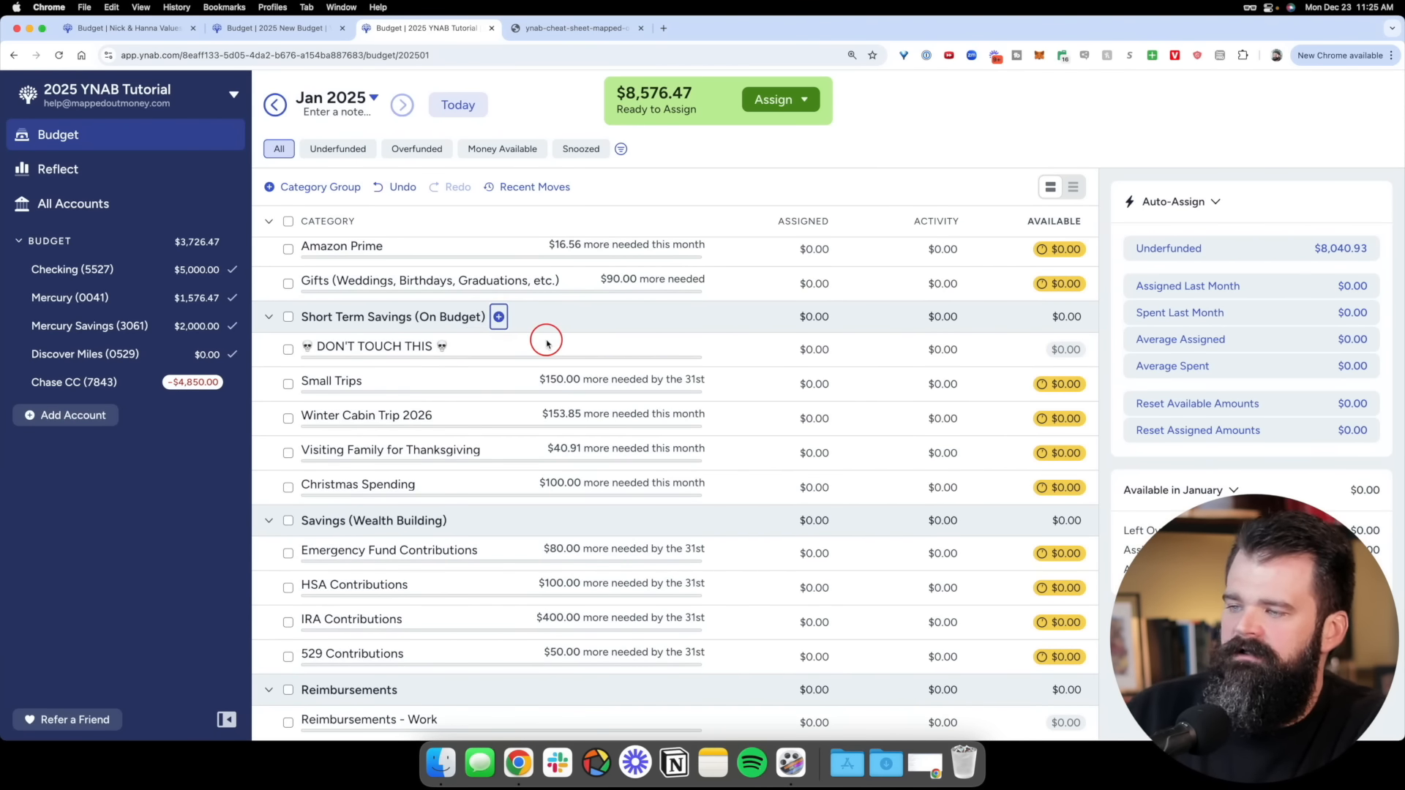
drag(547, 343, 571, 509)
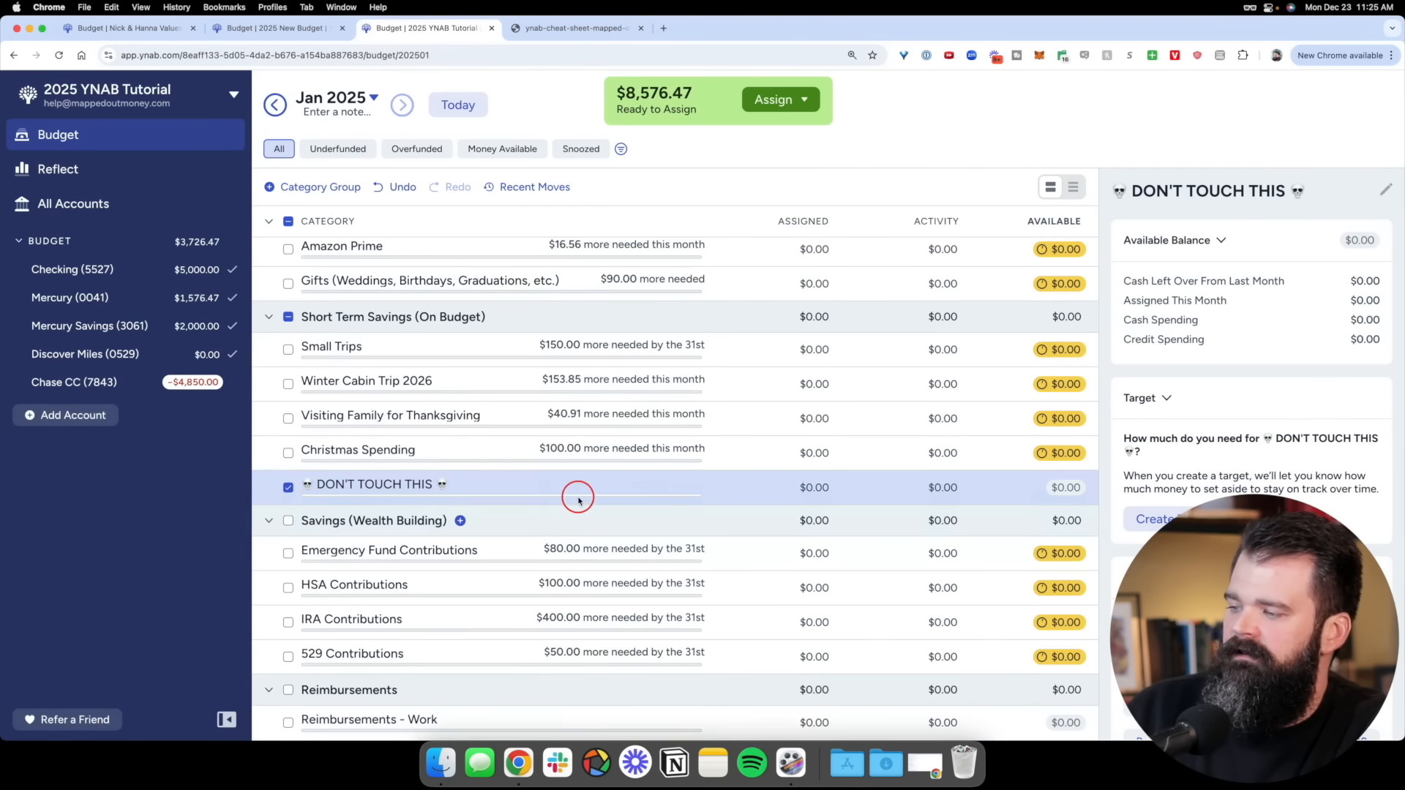
Assign $500 to the DON'T TOUCH THIS category and deselect it
click(816, 487)
text(5)
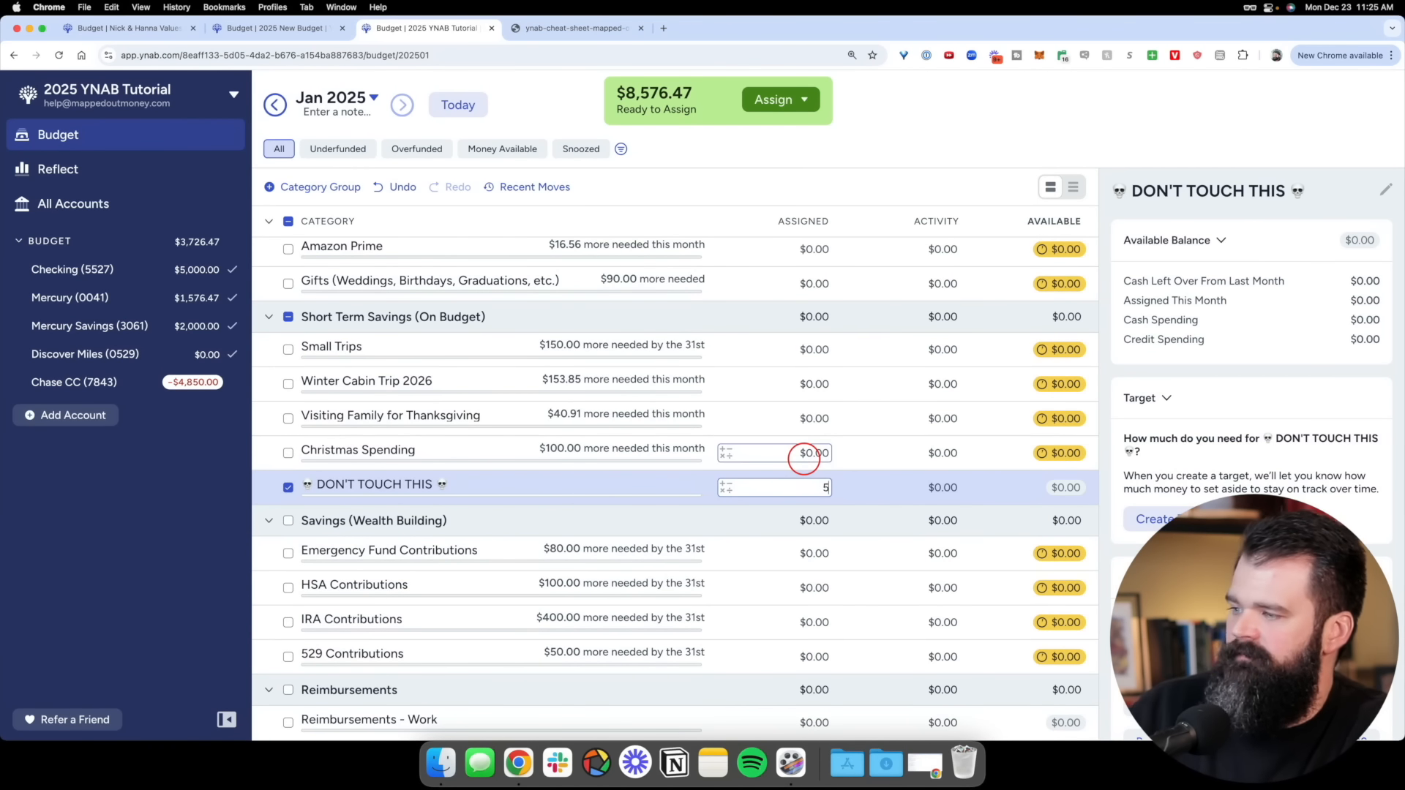
text(00)
key(Return)
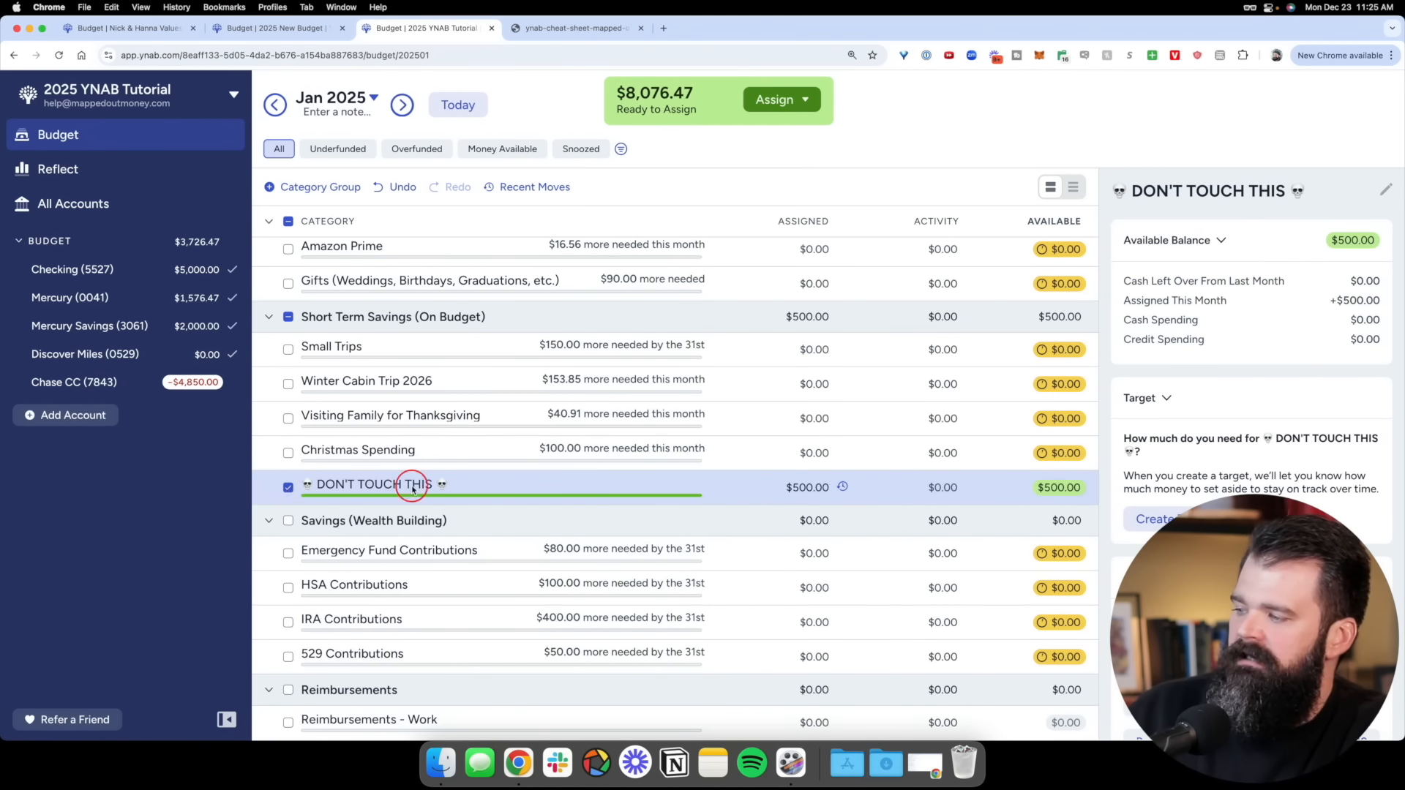
click(313, 490)
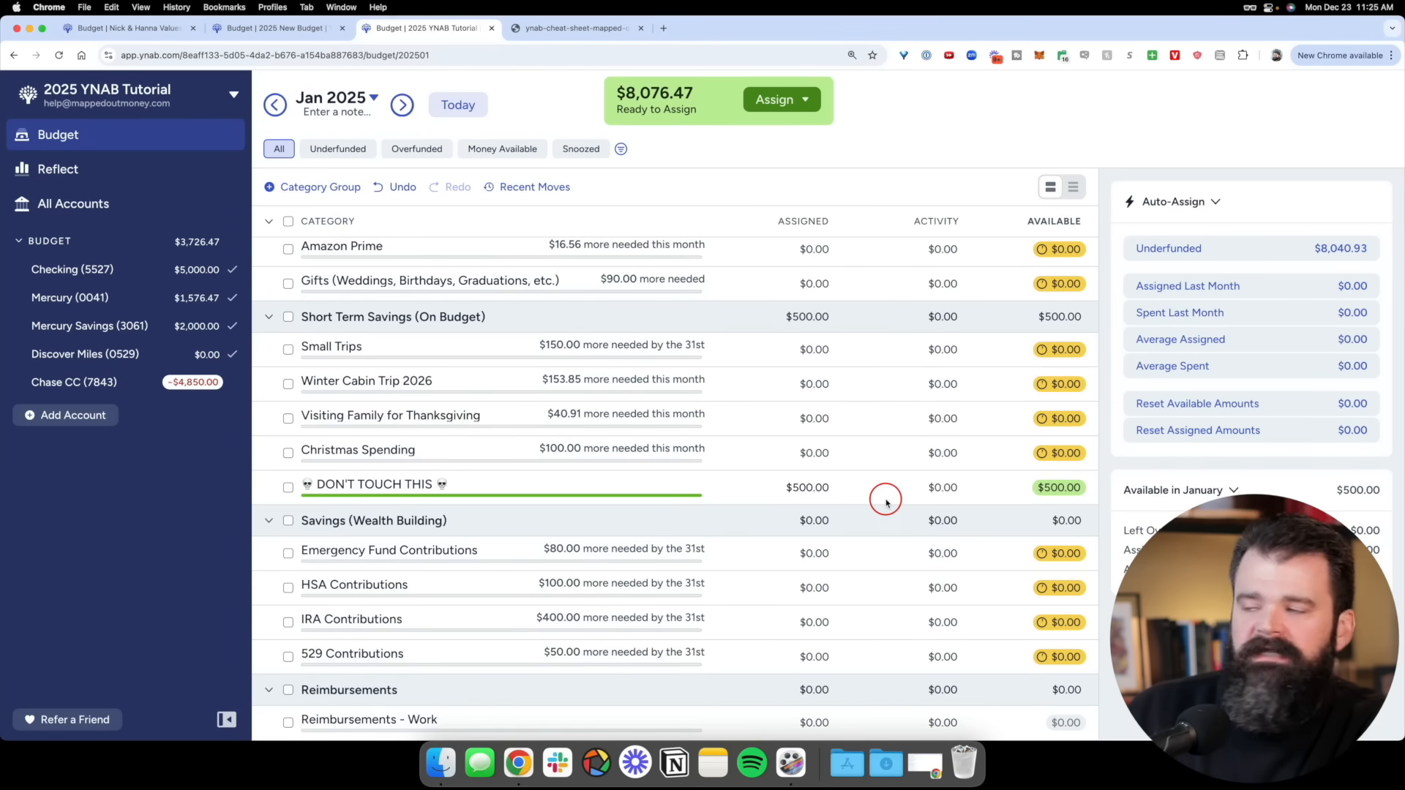
Switch the budget to December 2024 and assign $1,200 to Christmas Spending
scroll(885, 498, up, 10)
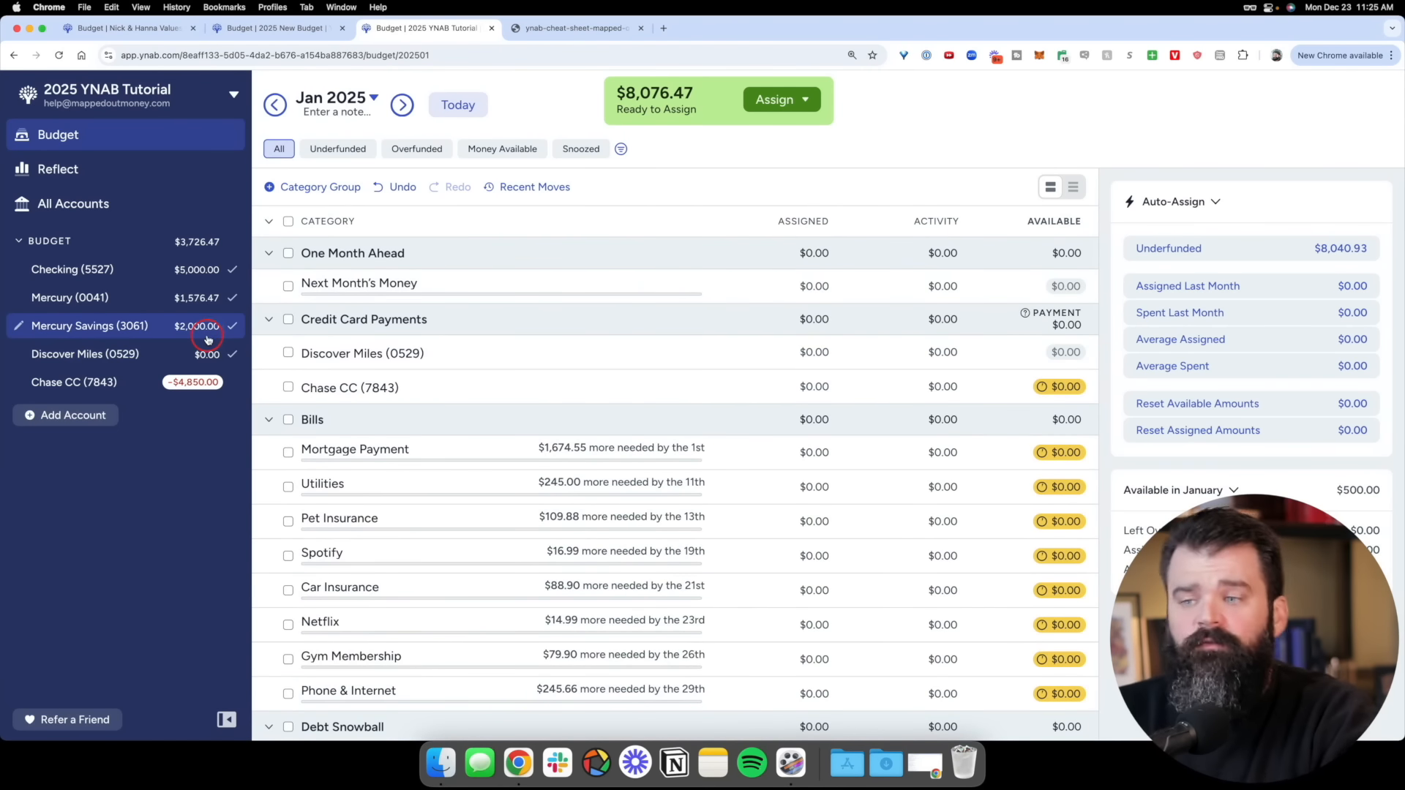
click(751, 350)
scroll(753, 347, down, 10)
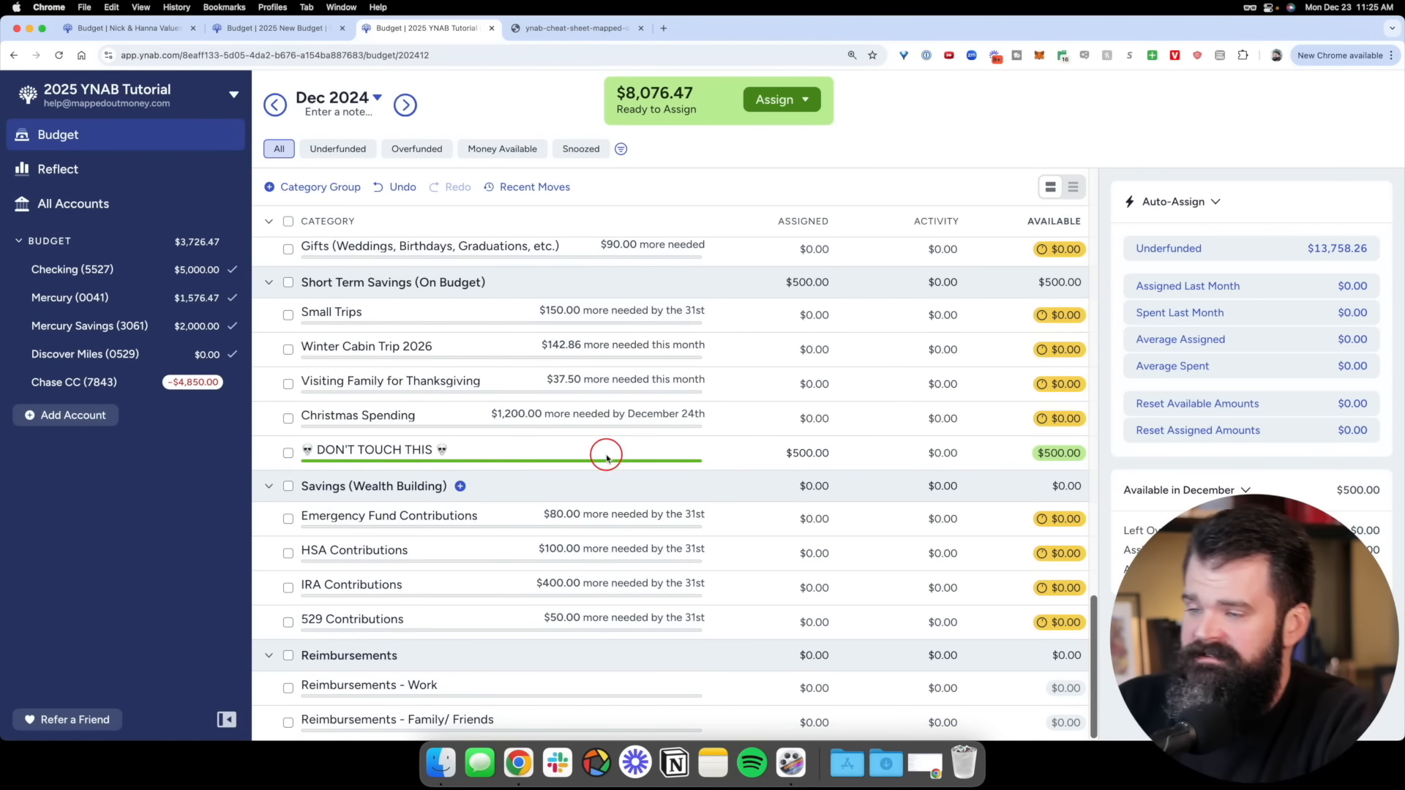
click(604, 418)
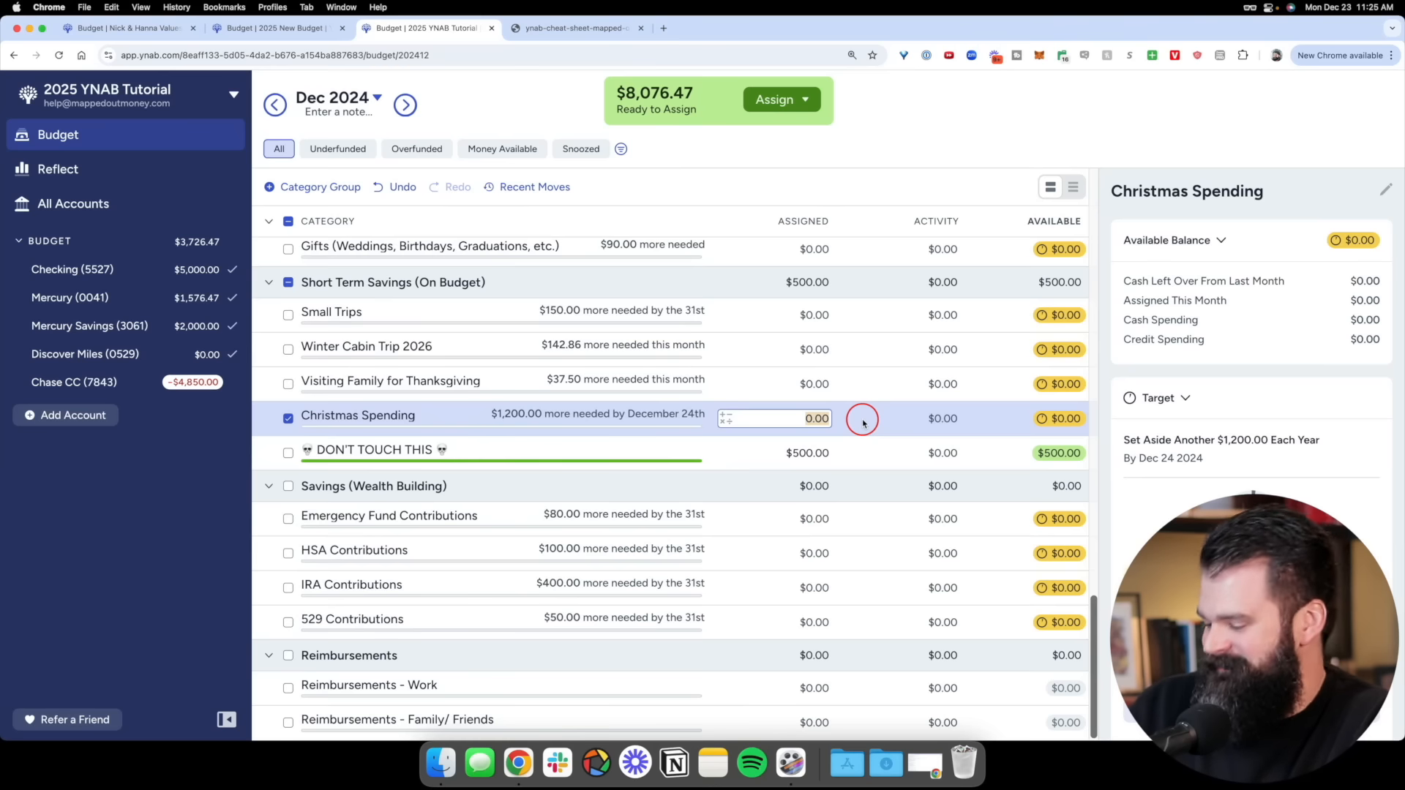
key(Return)
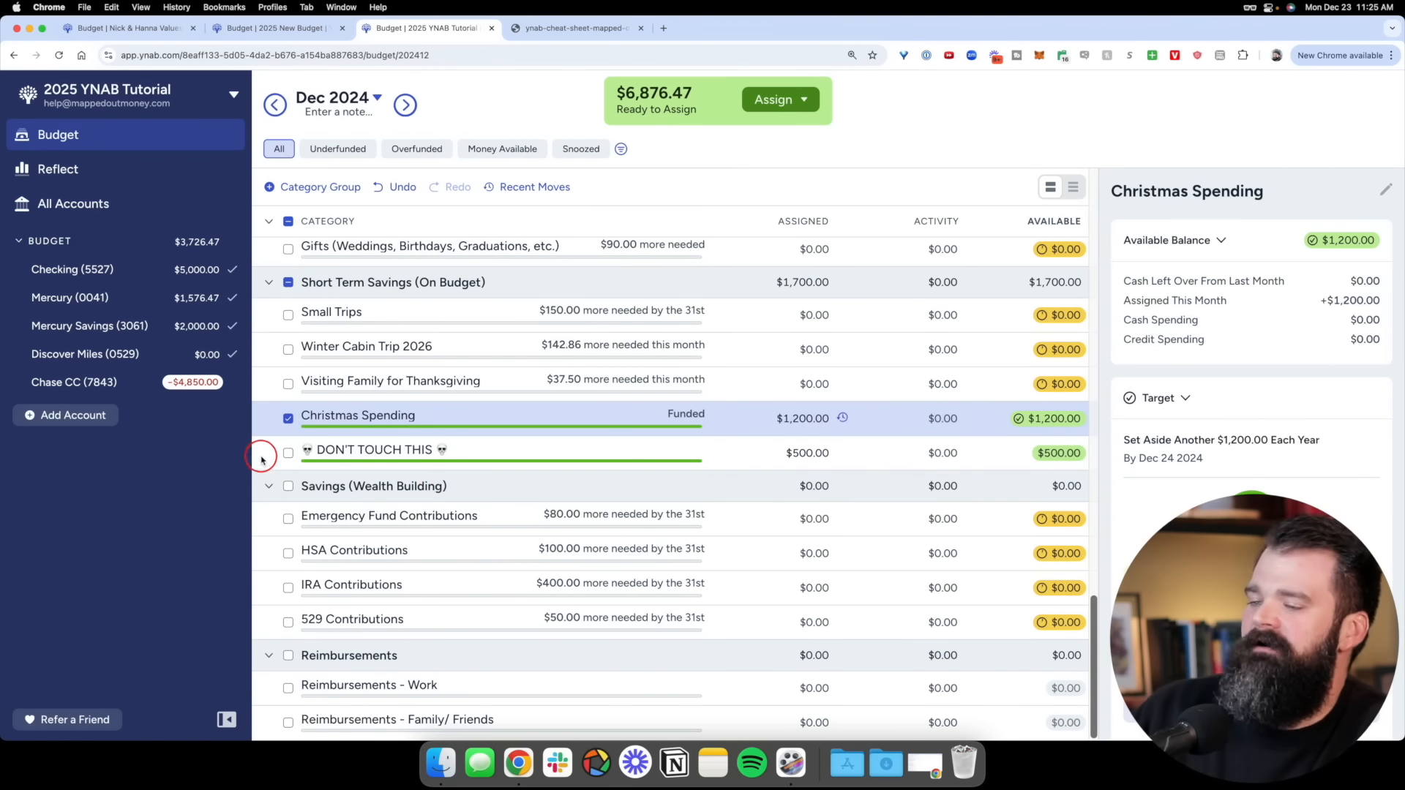
click(288, 419)
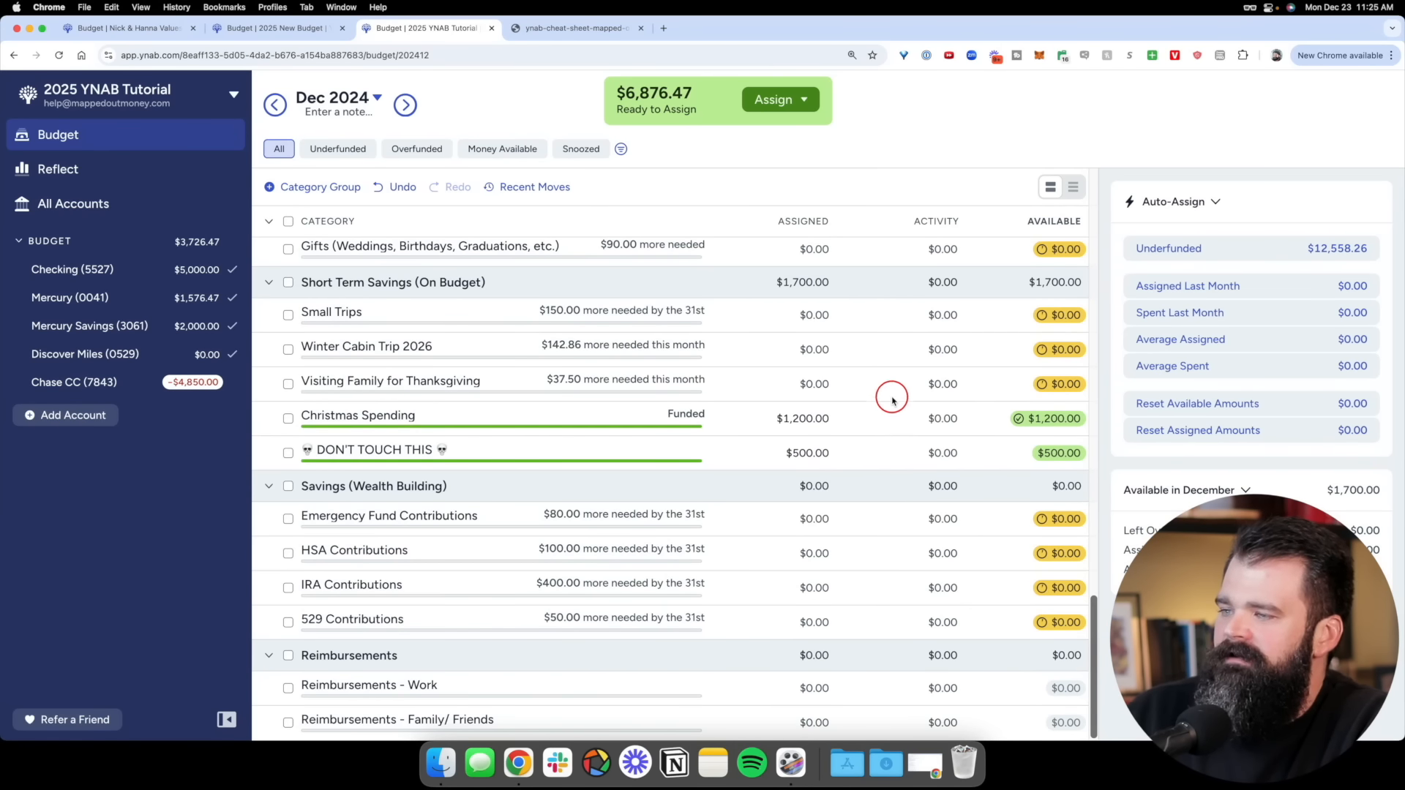
Assign $300 to Winter Cabin Trip 2026 and check the available total of the Short Term Savings group
click(898, 352)
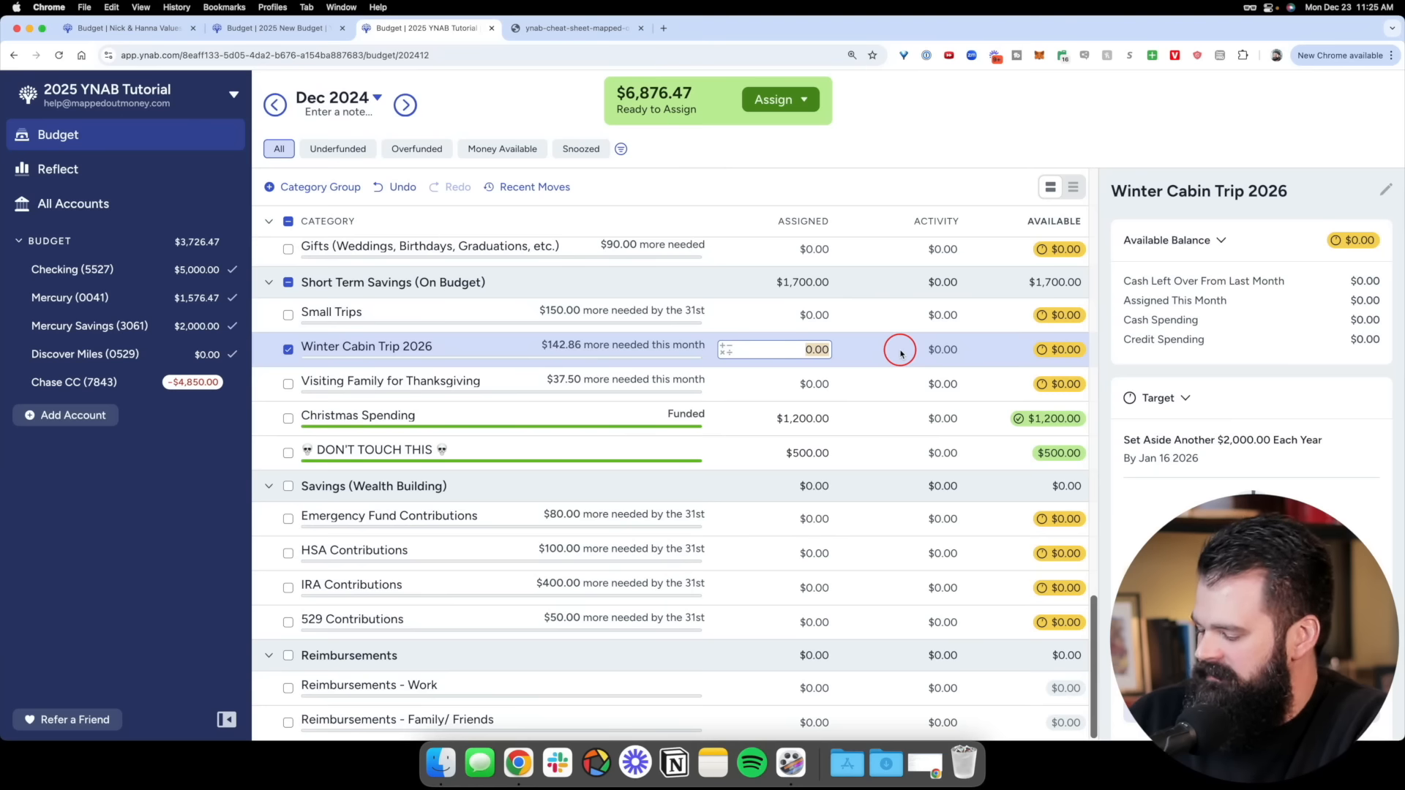
key(Return)
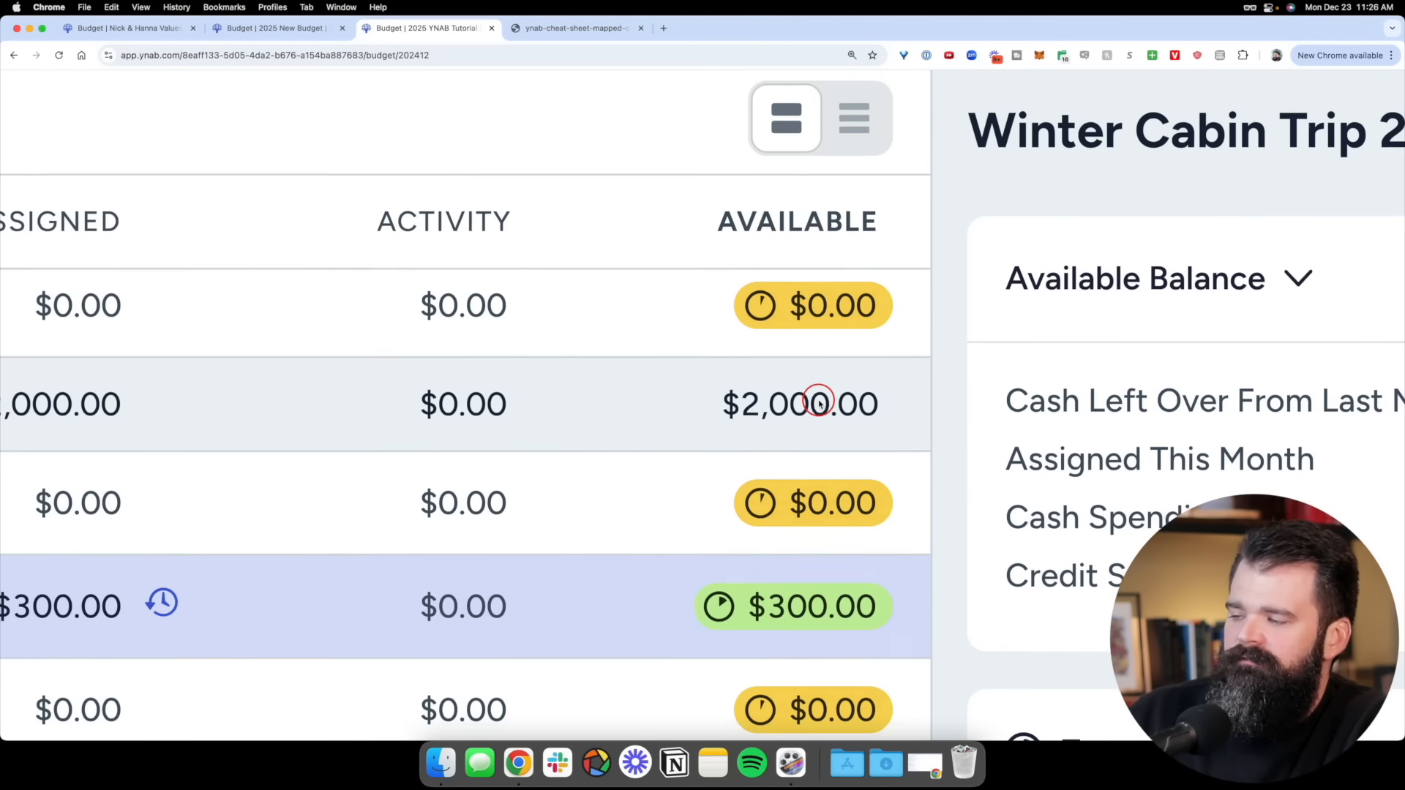
scroll(818, 403, down, 3)
scroll(819, 403, down, 2)
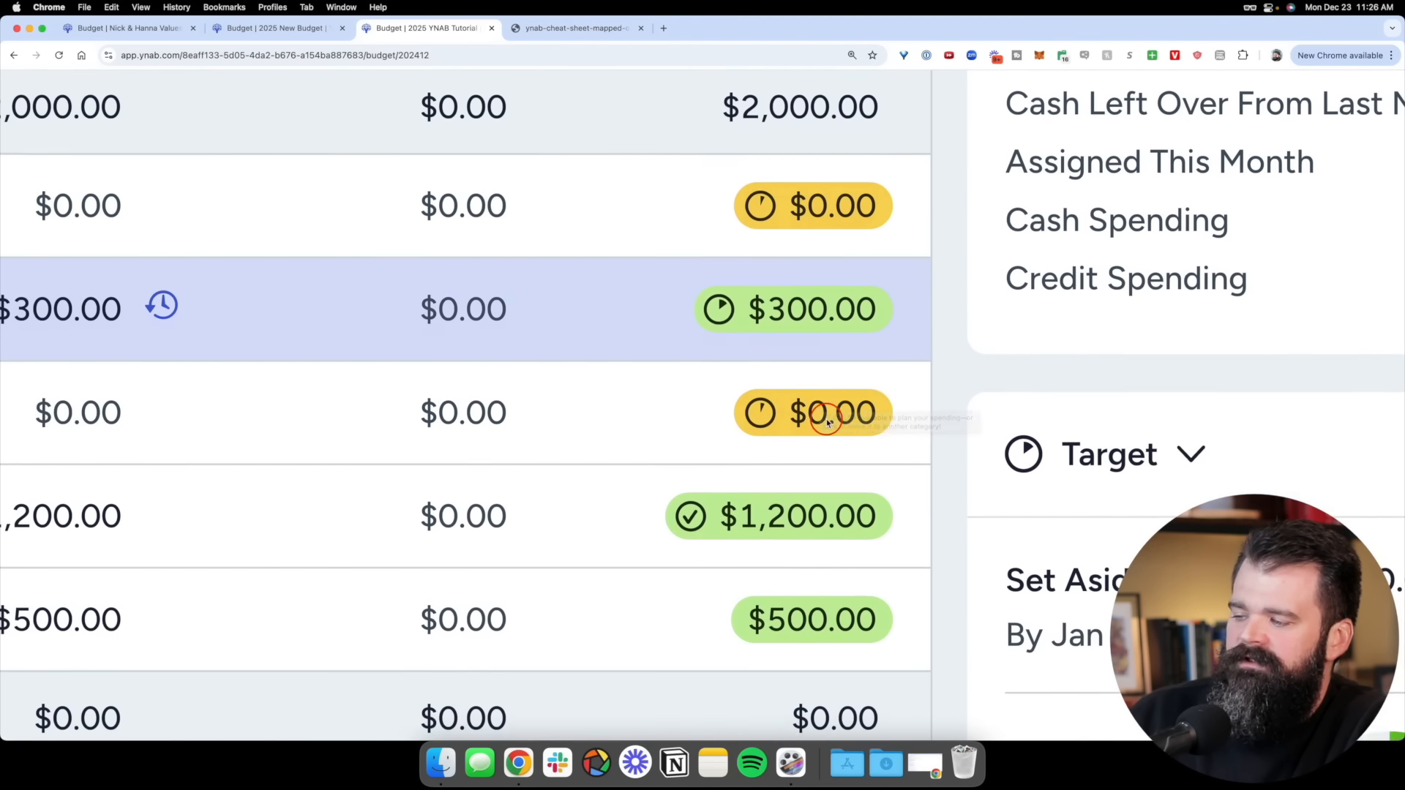
scroll(838, 310, up, 3)
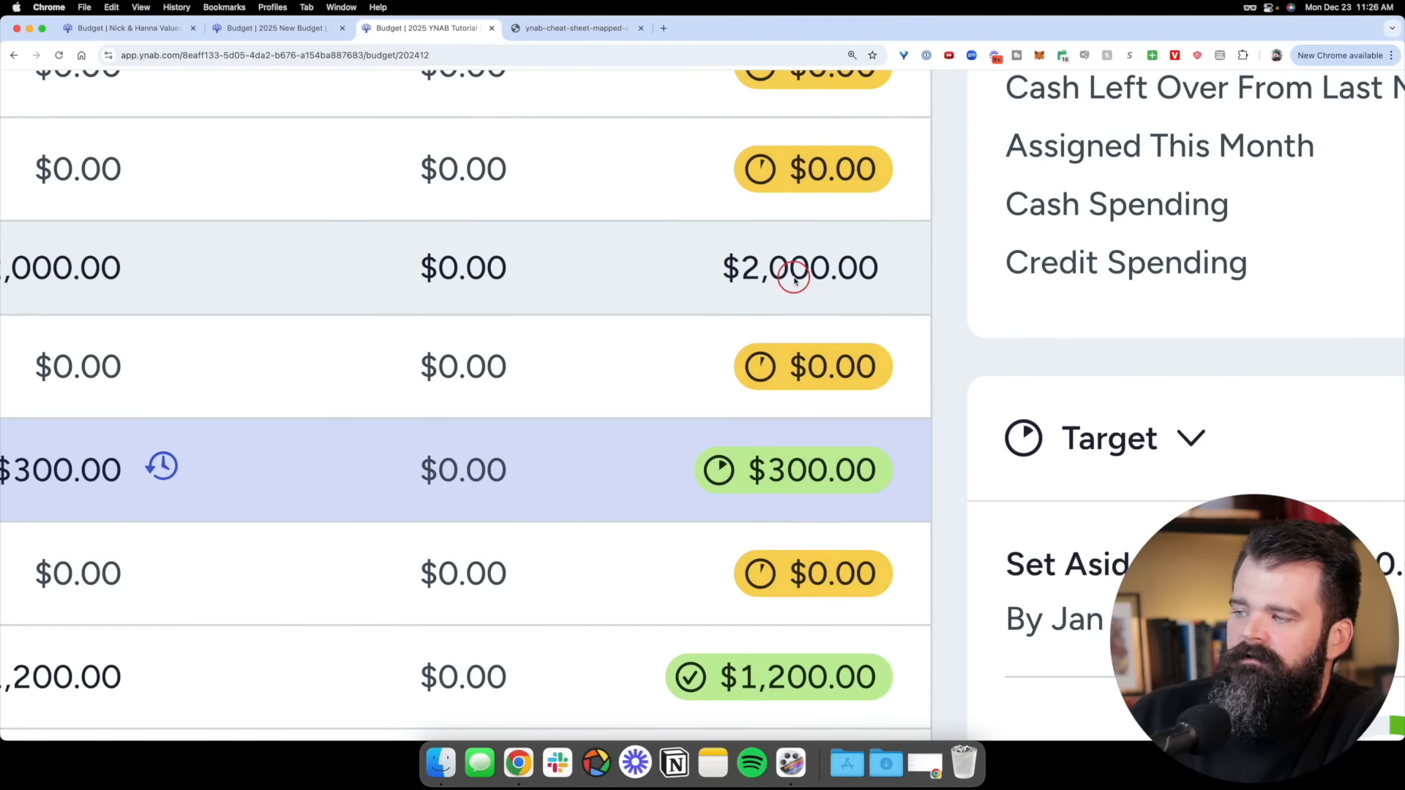
scroll(881, 307, down, 5)
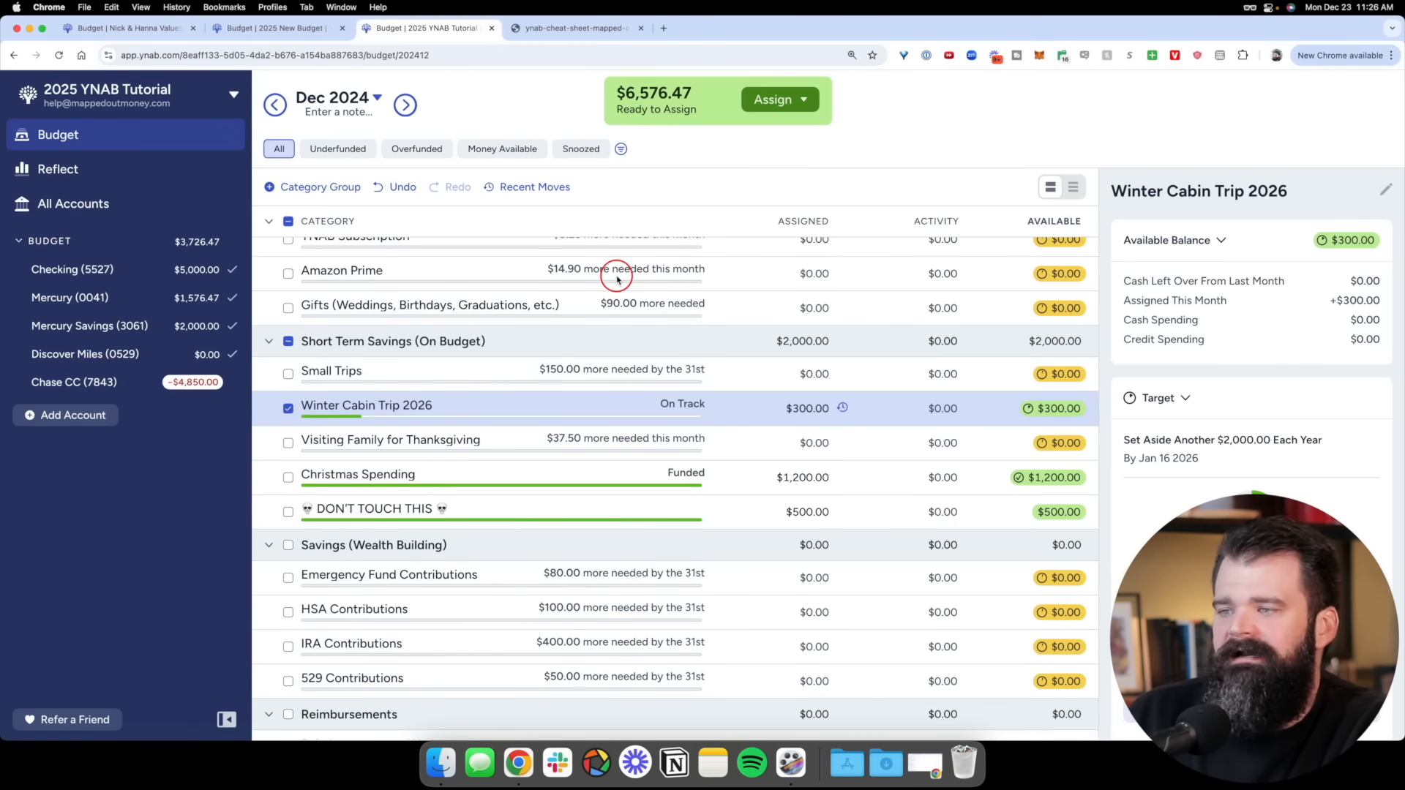
click(288, 340)
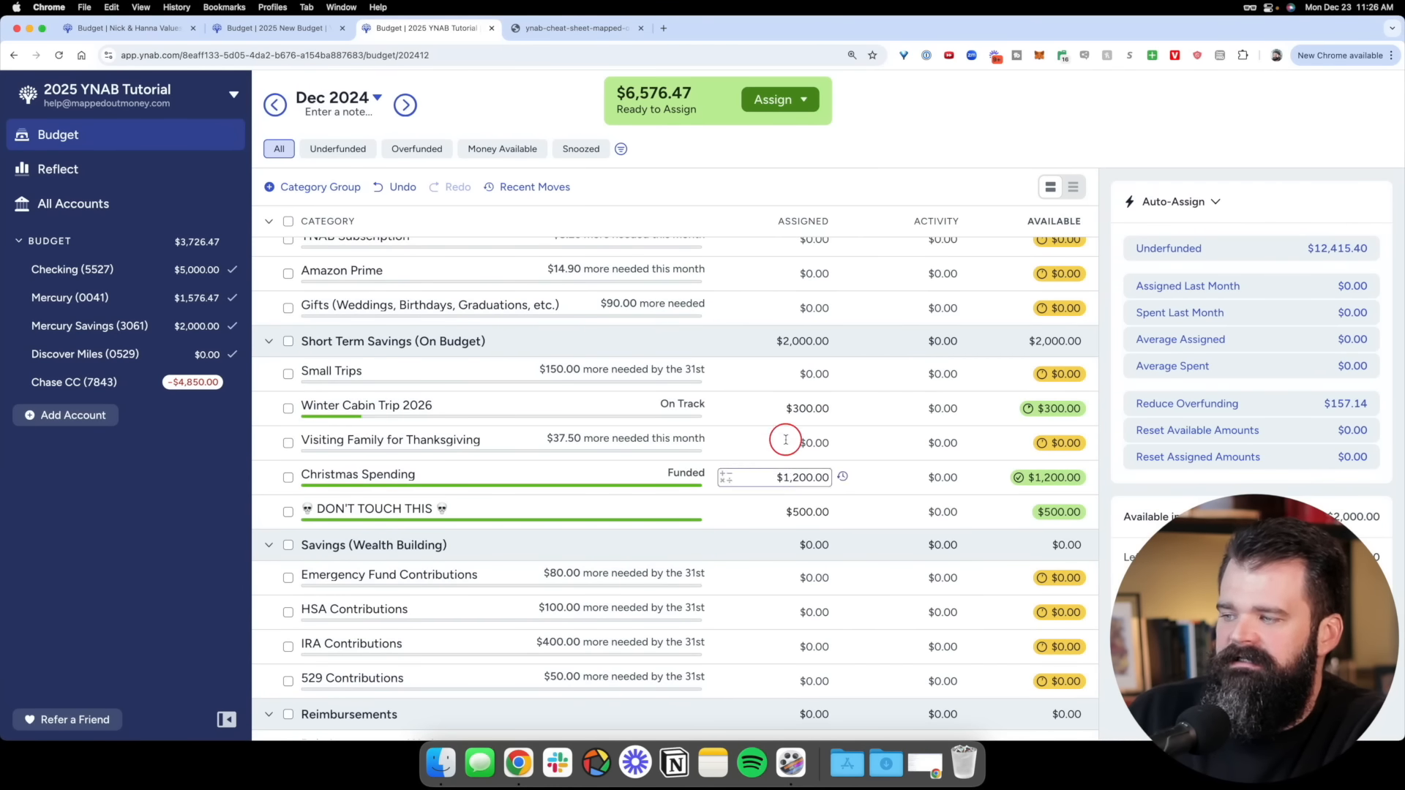
scroll(770, 445, up, 15)
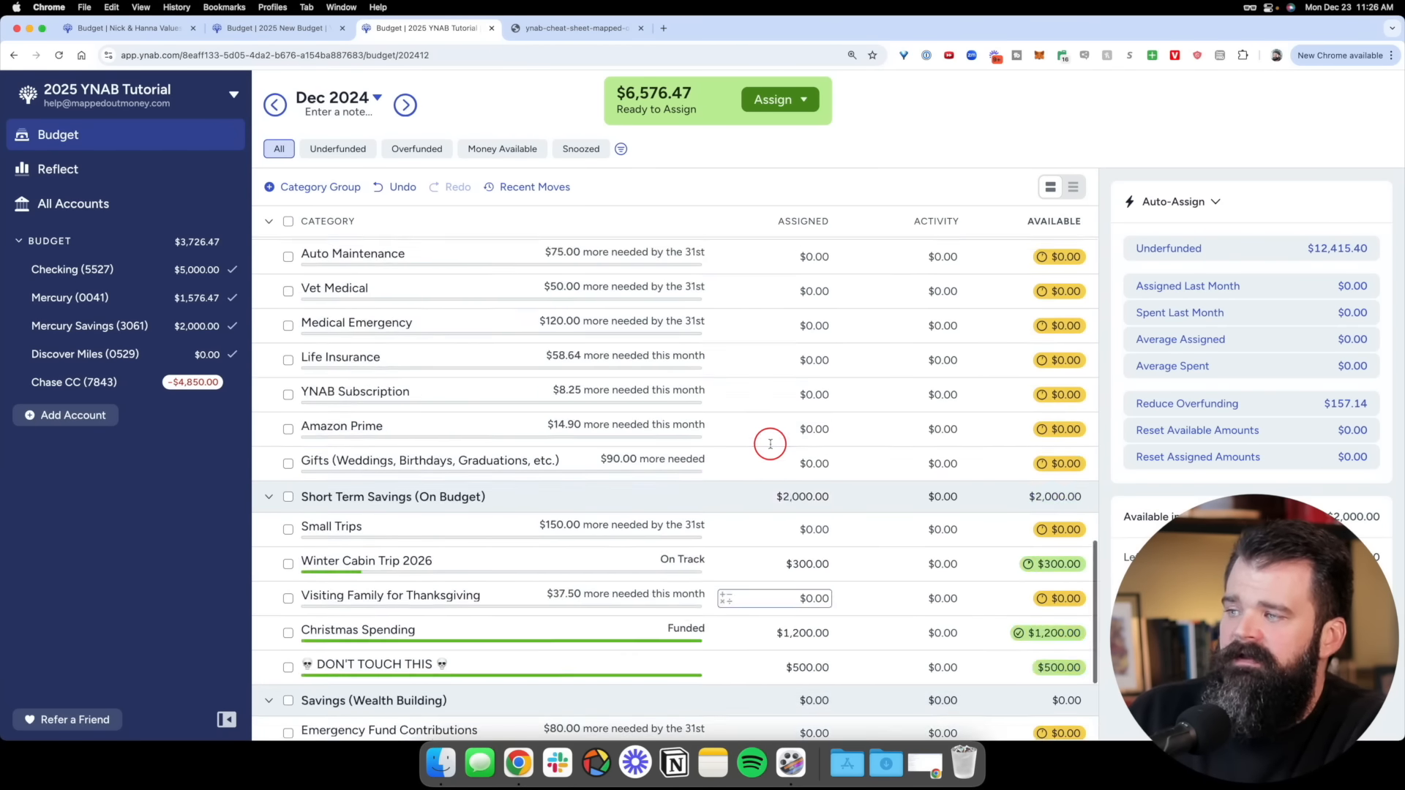
Examine the Ready to Assign amount and the account balances, and collapse all category groups in the December 2024 budget
scroll(627, 96, up, 5)
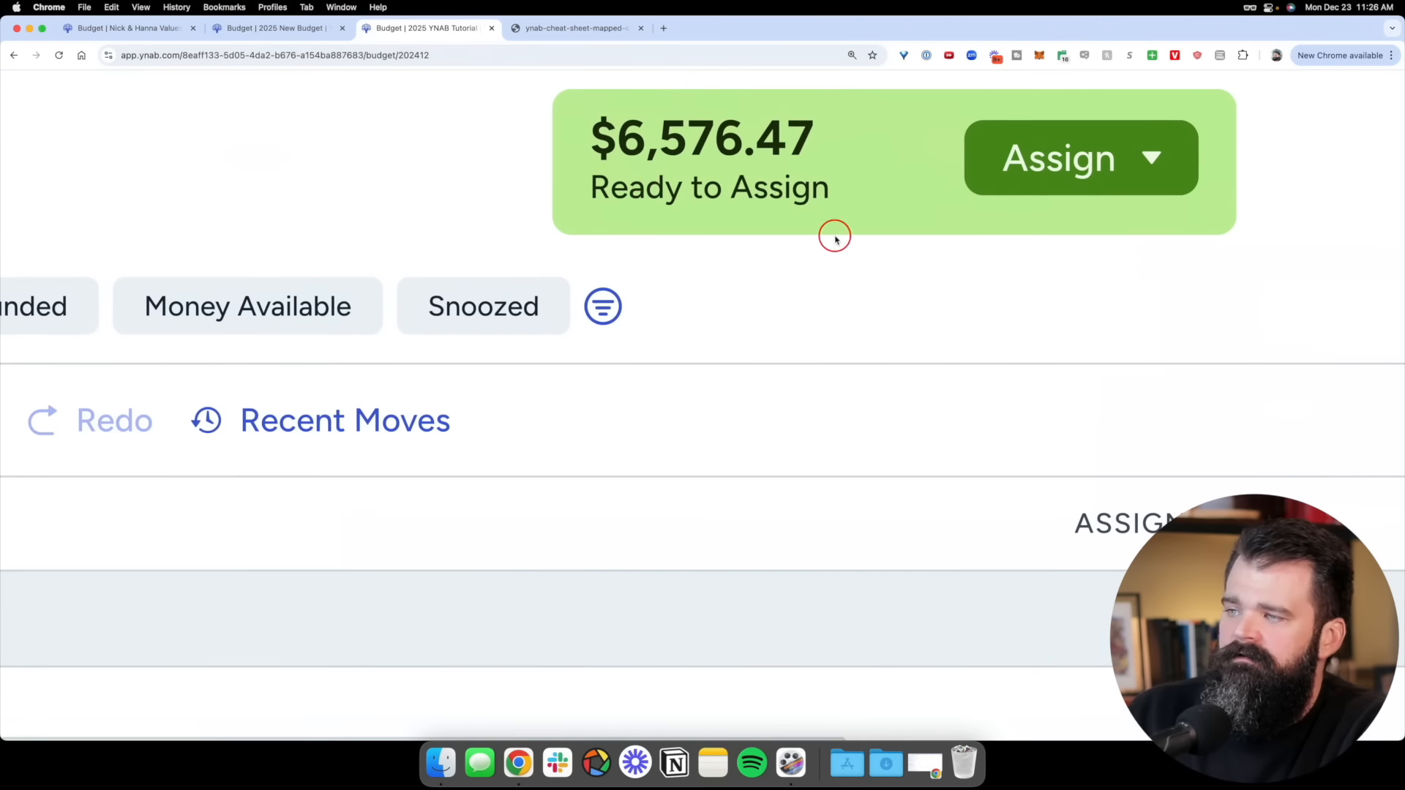
scroll(794, 192, down, 5)
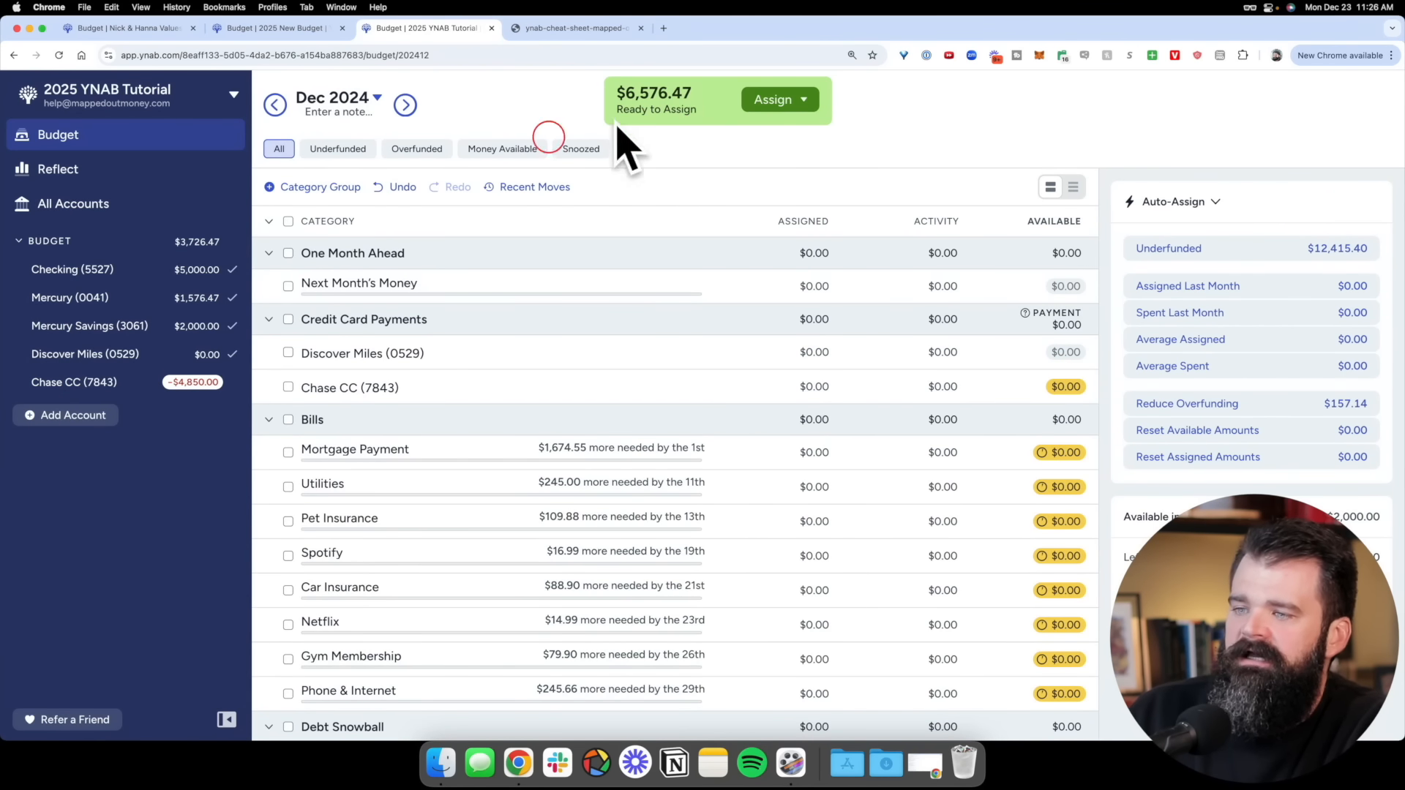
scroll(179, 287, up, 5)
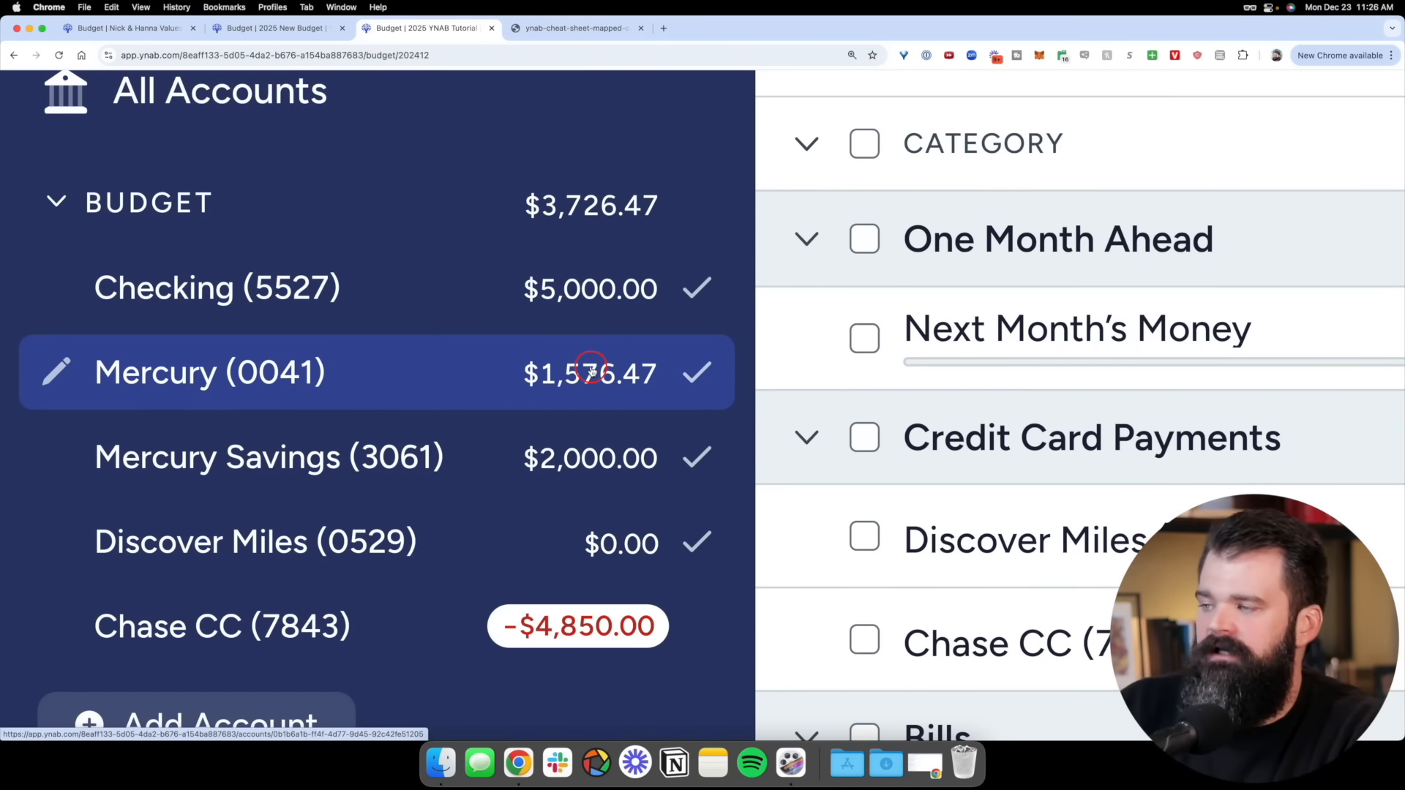
scroll(592, 369, down, 5)
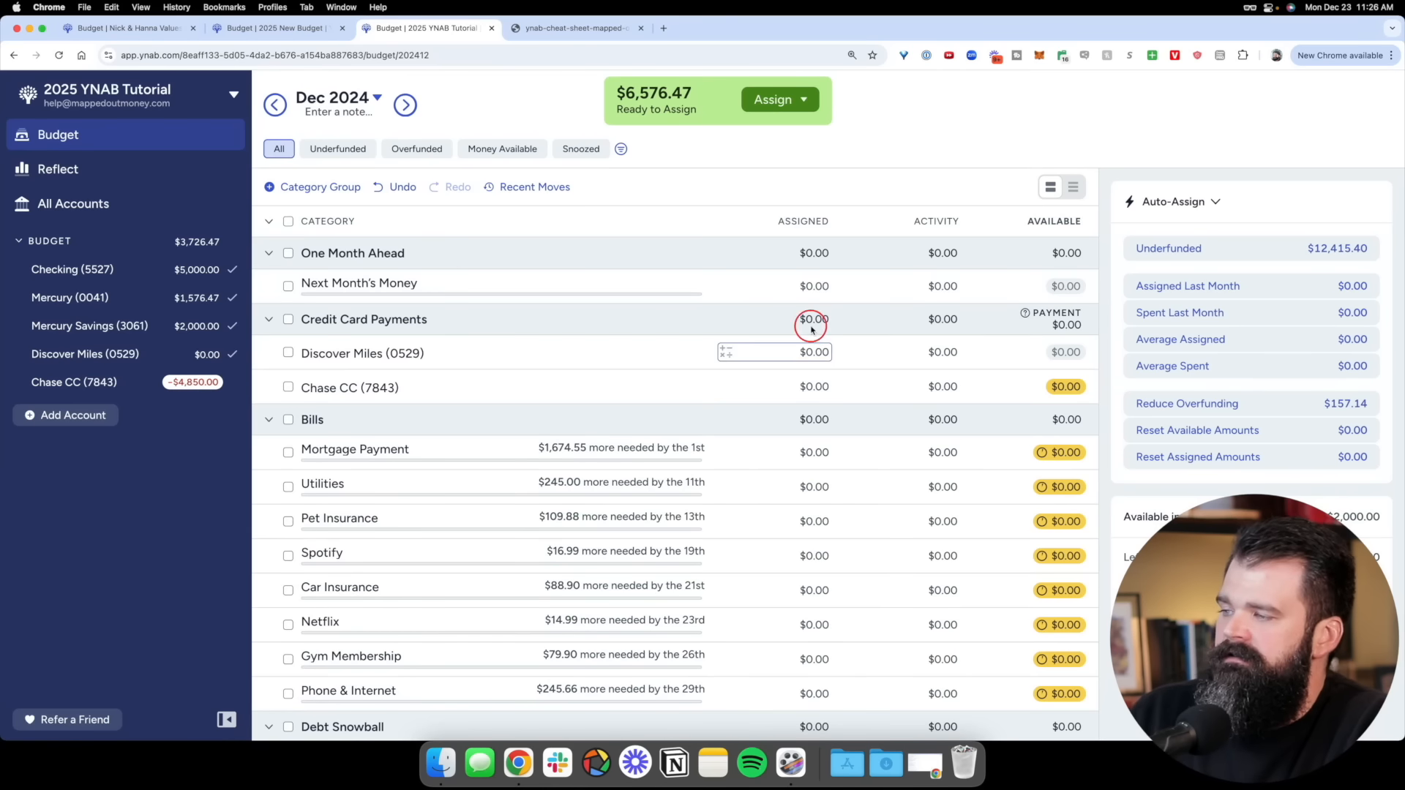
click(268, 222)
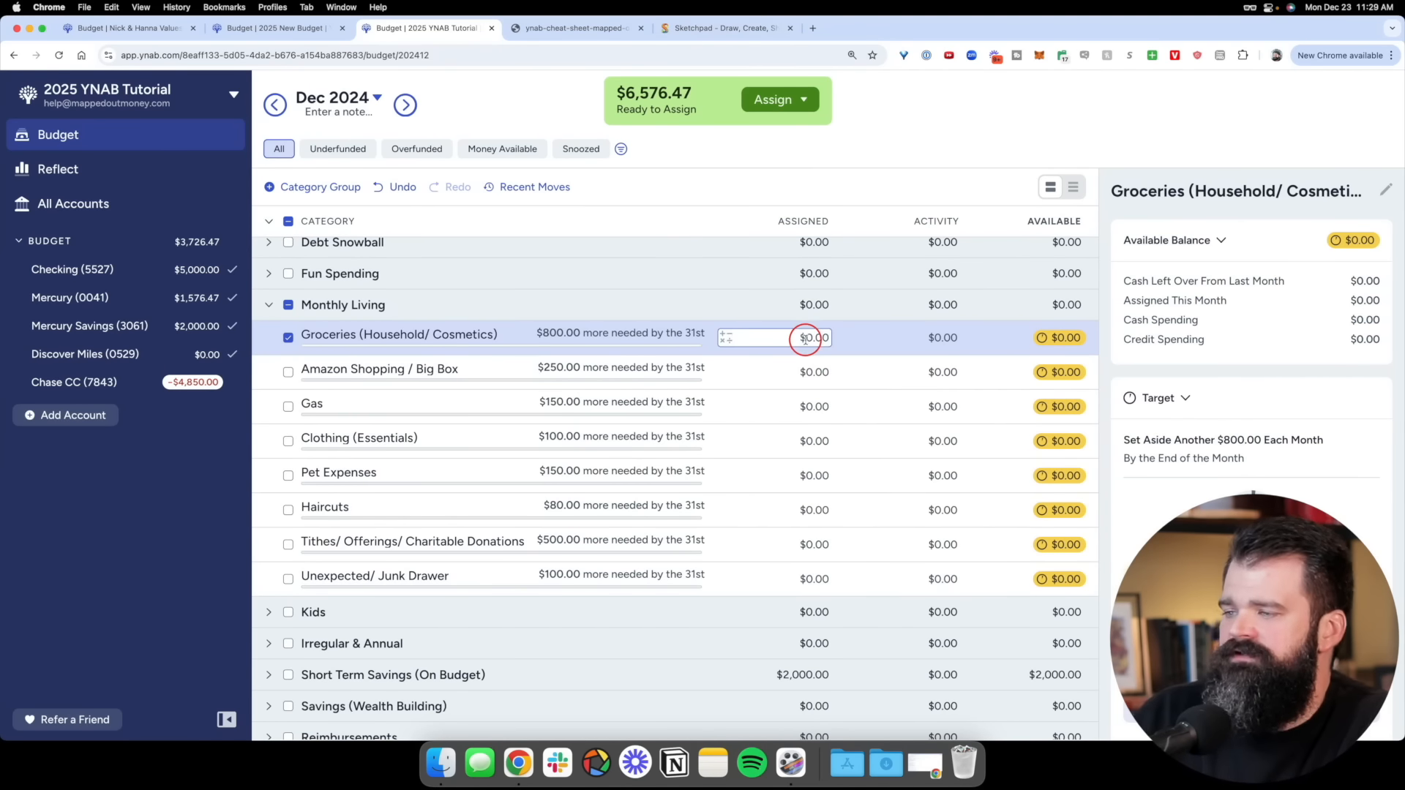
Switch to Sketchpad and sketch a black house outline with a pointed roof below the envelope definitions
click(723, 28)
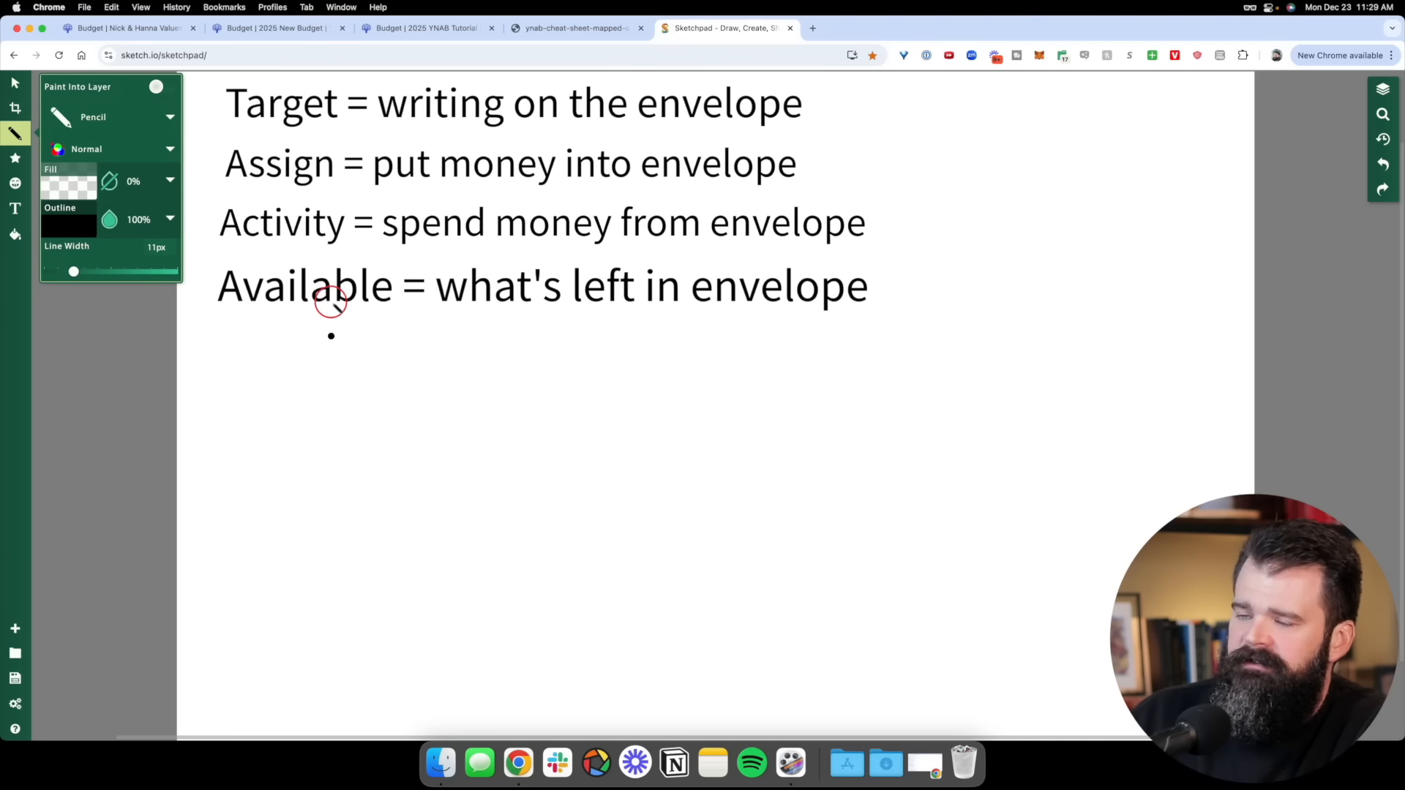
drag(254, 693, 651, 695)
mouse_move(258, 693)
mouse_down()
mouse_move(283, 512)
mouse_move(505, 430)
mouse_move(659, 630)
mouse_move(655, 722)
mouse_up()
mouse_move(293, 432)
mouse_down()
mouse_move(402, 393)
mouse_move(577, 389)
mouse_move(658, 434)
mouse_up()
Set the pencil outline colour to light green #B6E565 and draw a dollar sign inside the house's roof
click(15, 133)
click(68, 224)
click(317, 171)
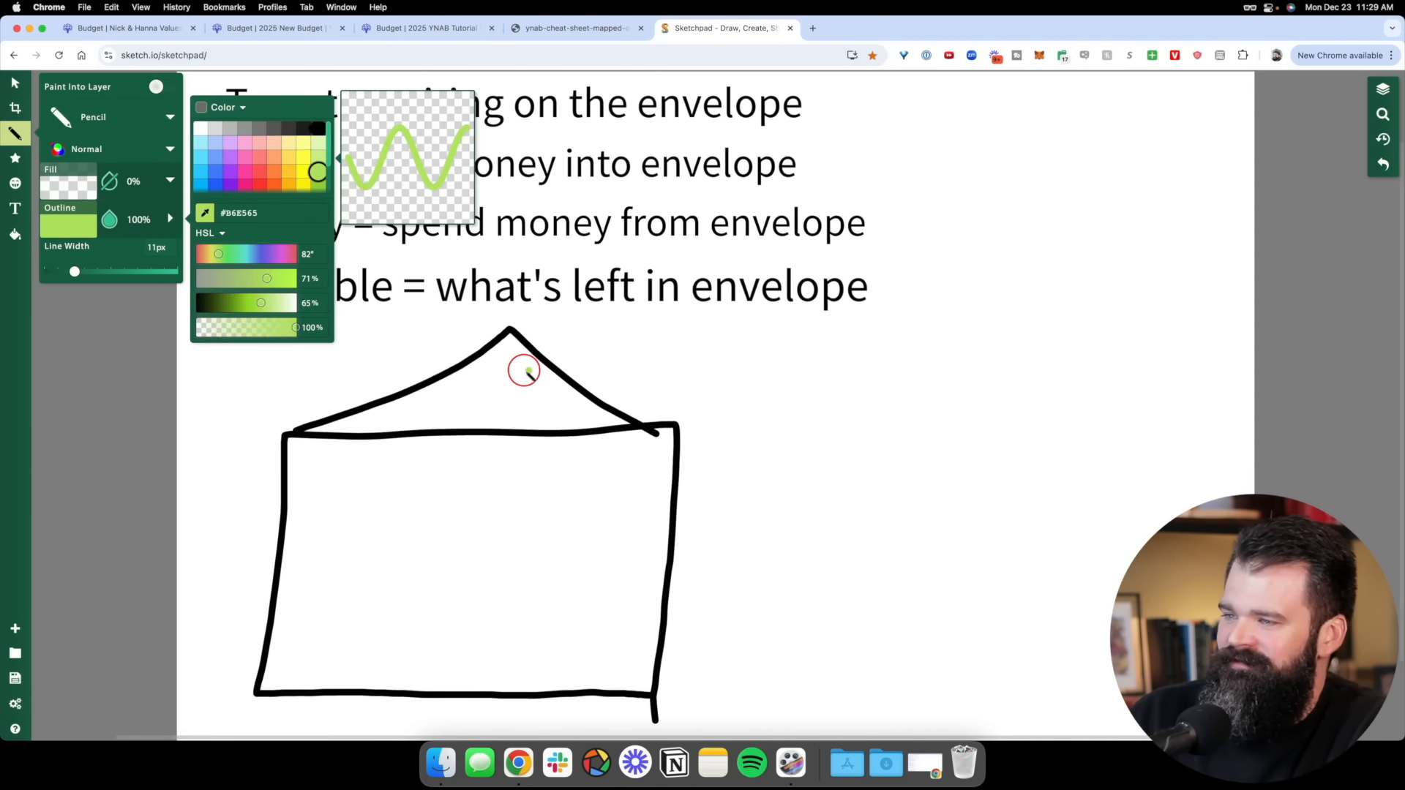
drag(517, 370, 486, 417)
drag(516, 352, 516, 444)
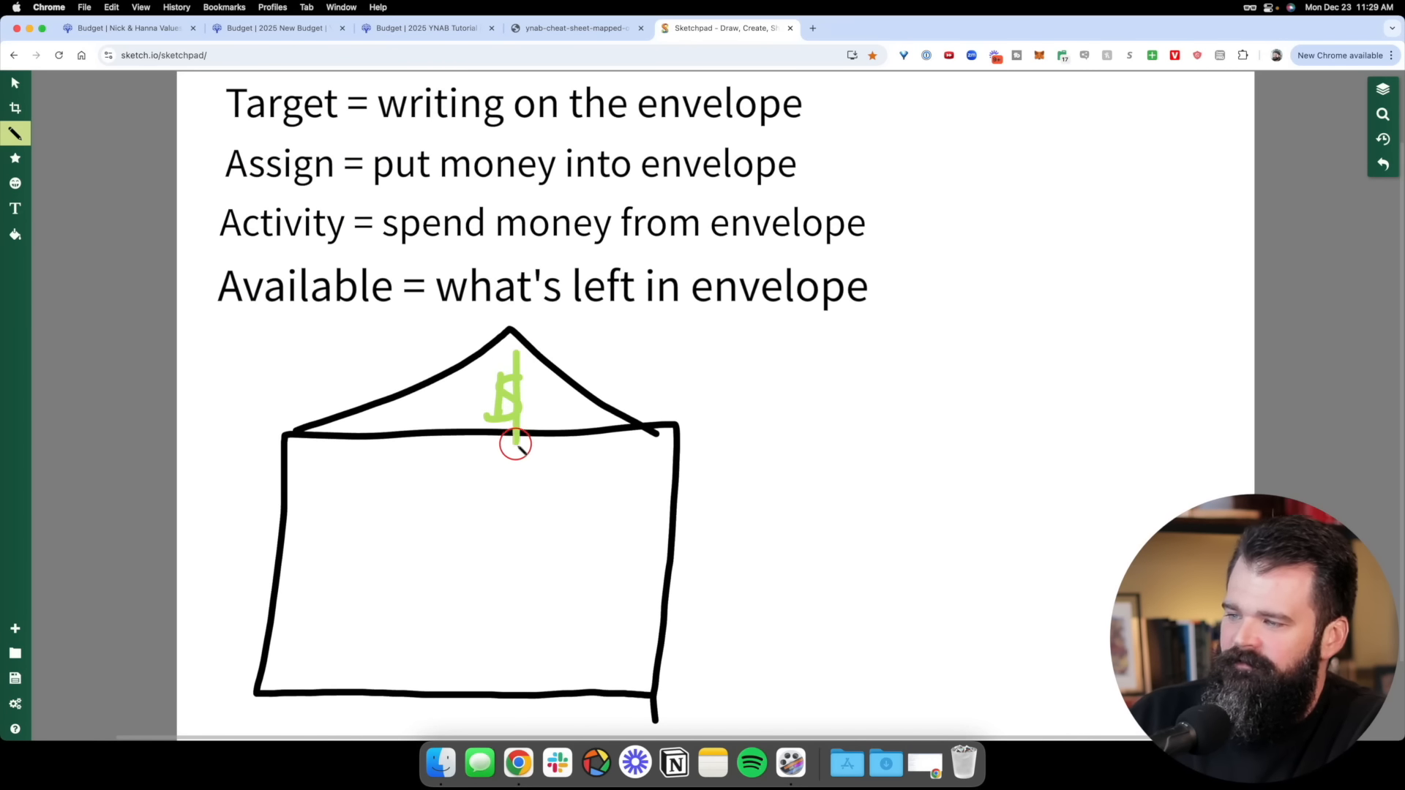
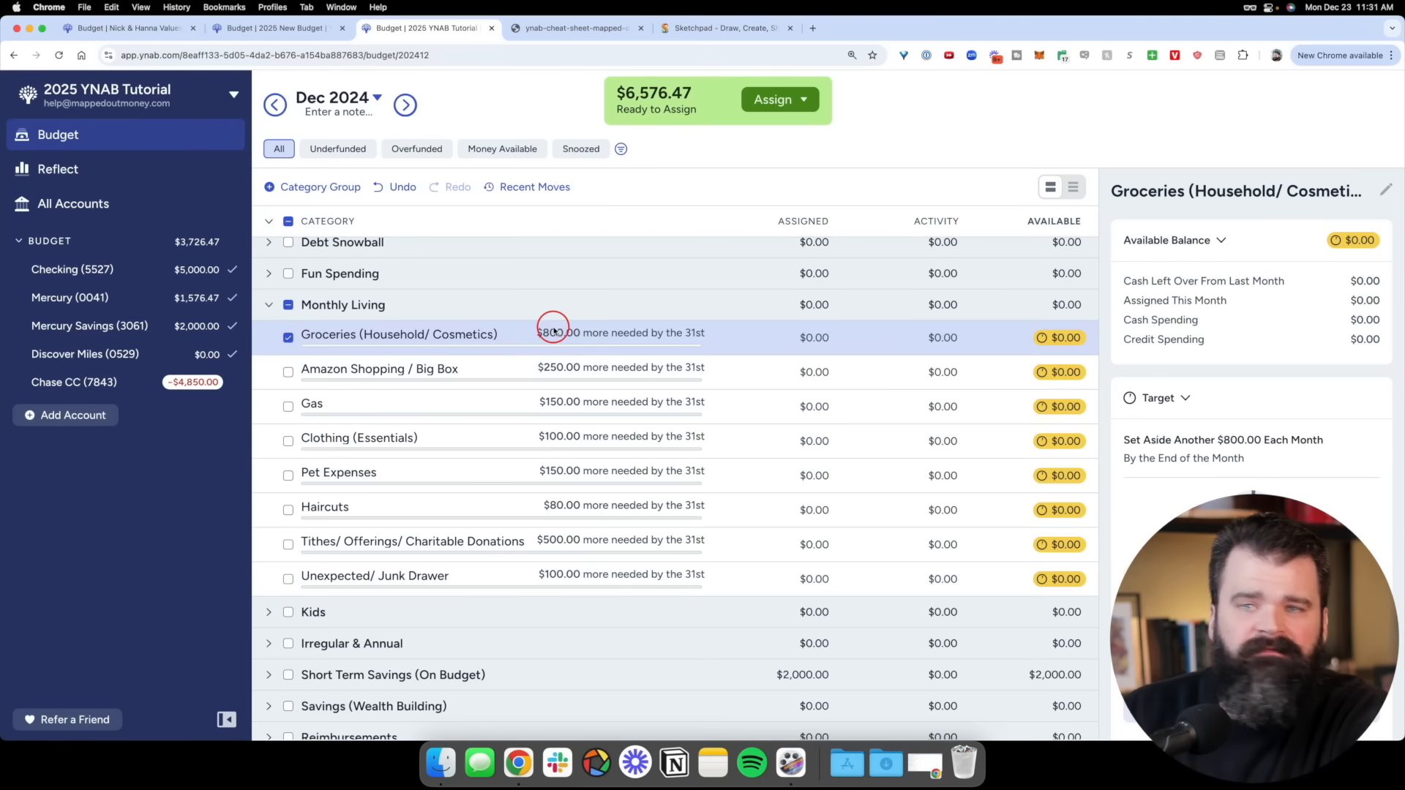
Try assigning $200 to Groceries (Household/ Cosmetics) in the YNAB budget, deselect the category and undo the assignment
click(823, 337)
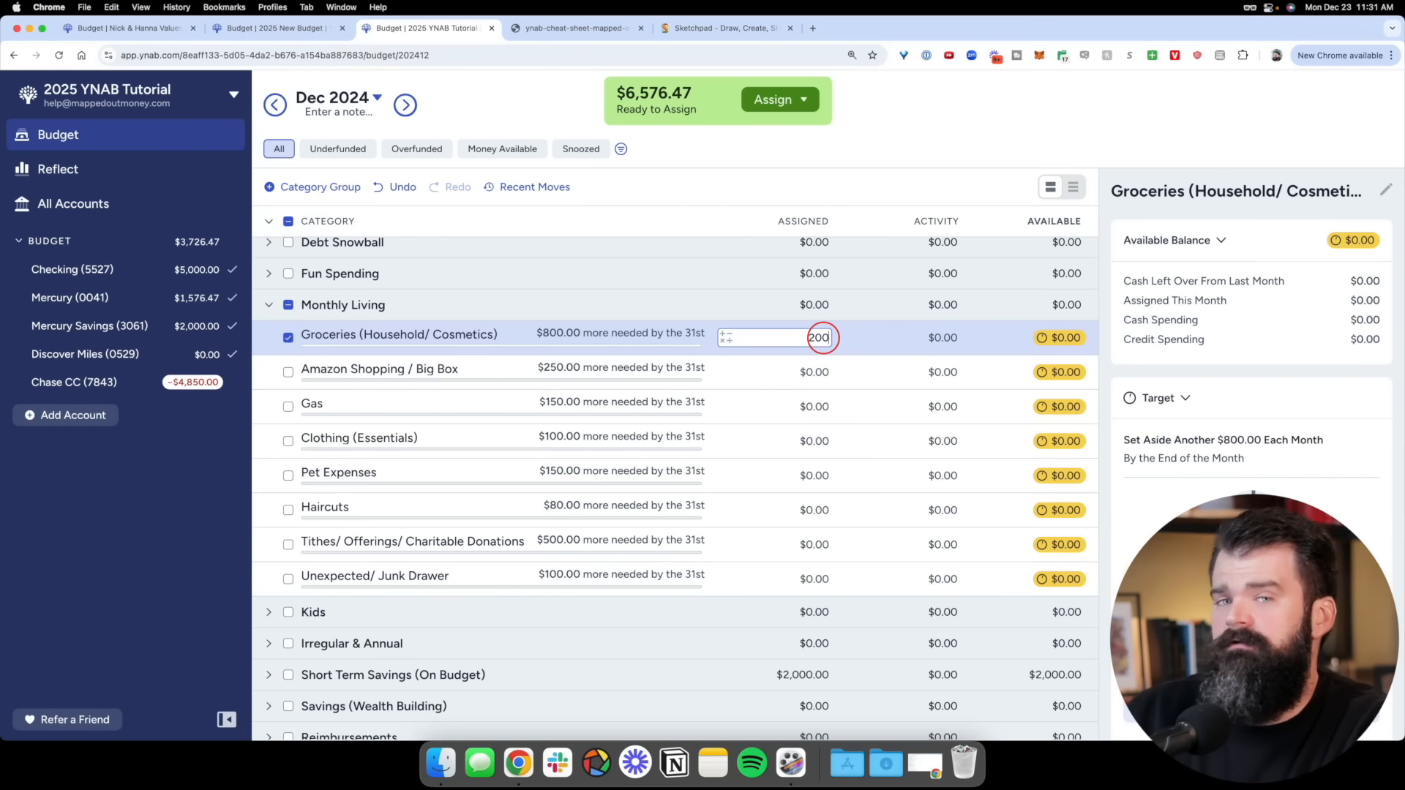
text(200)
key(Return)
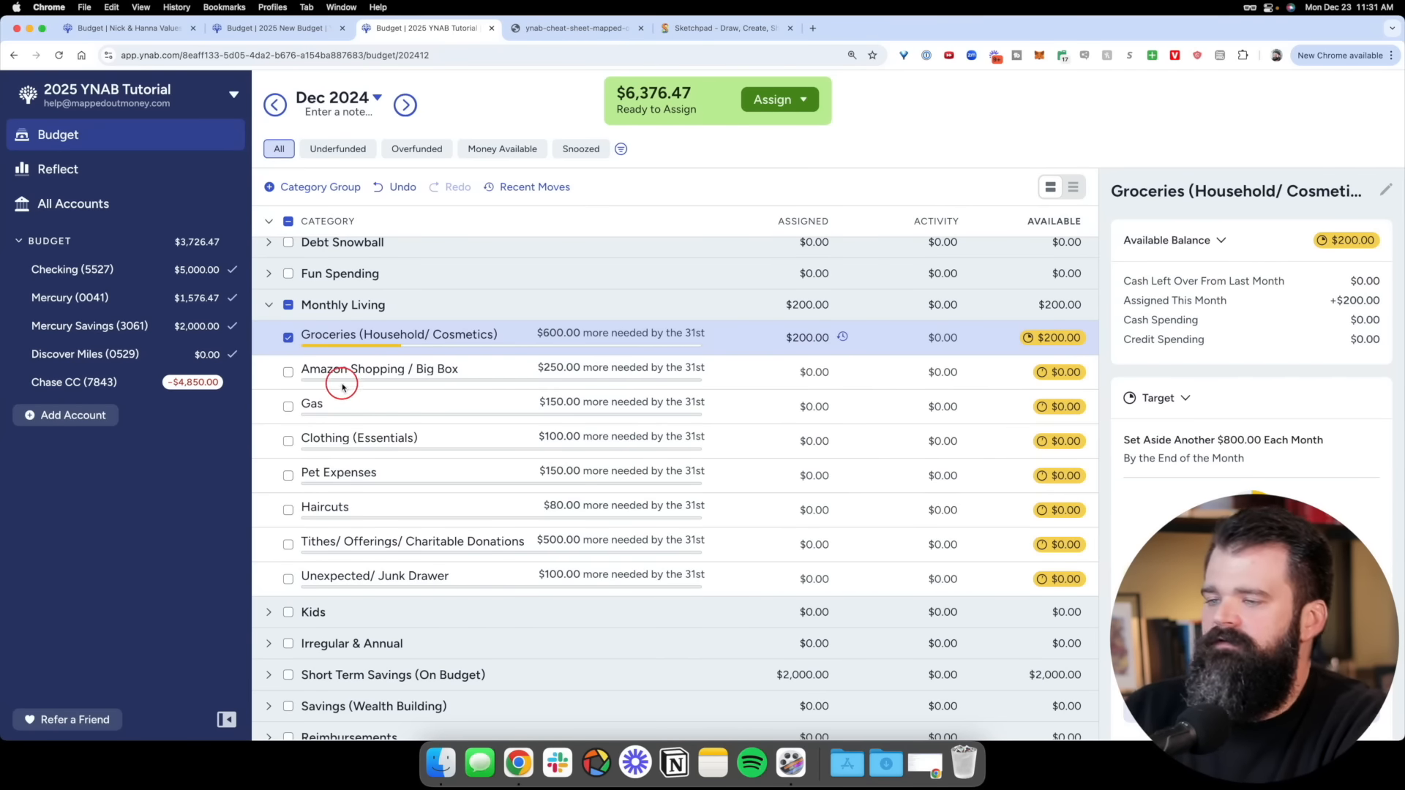
click(288, 337)
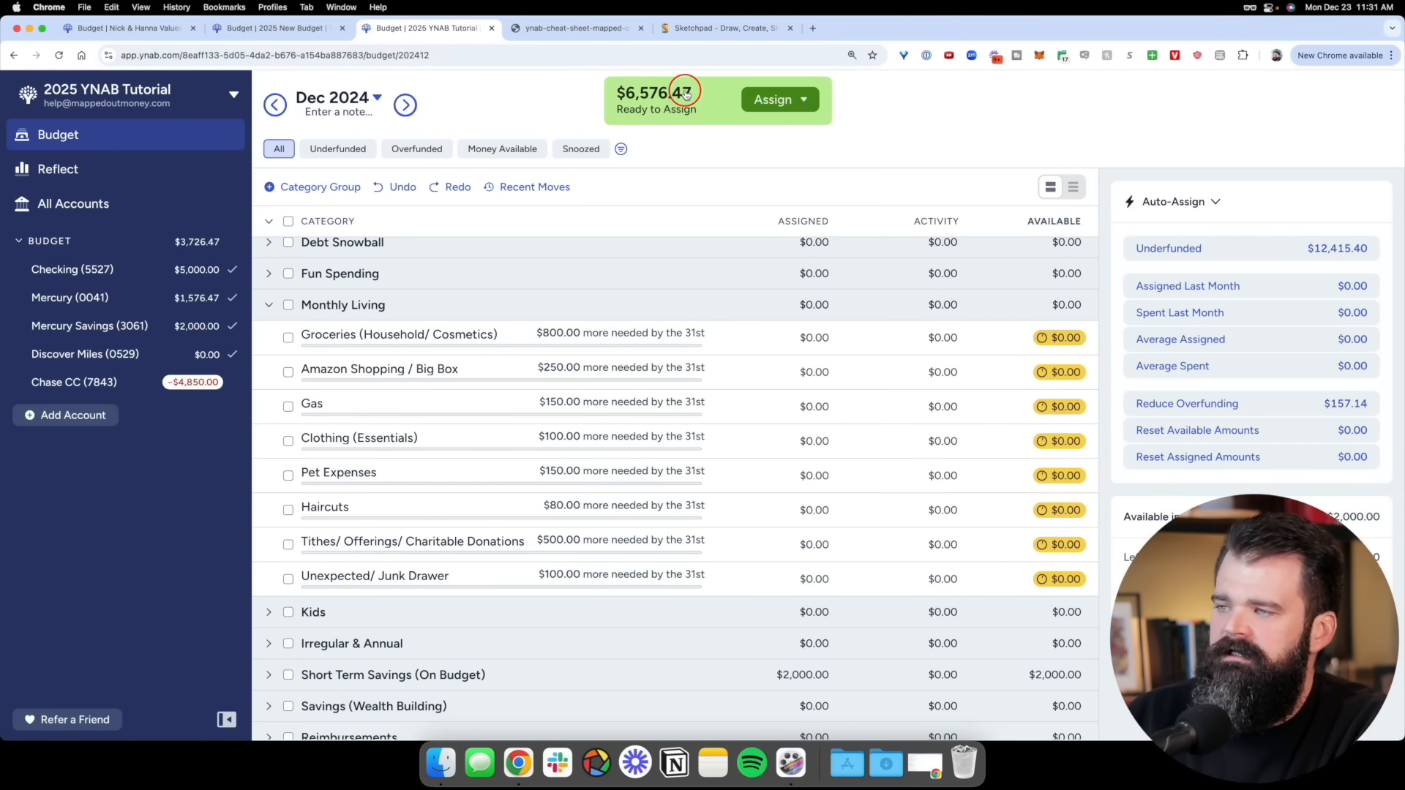
Assign $200 to Groceries (Household/ Cosmetics) under Monthly Living
click(813, 336)
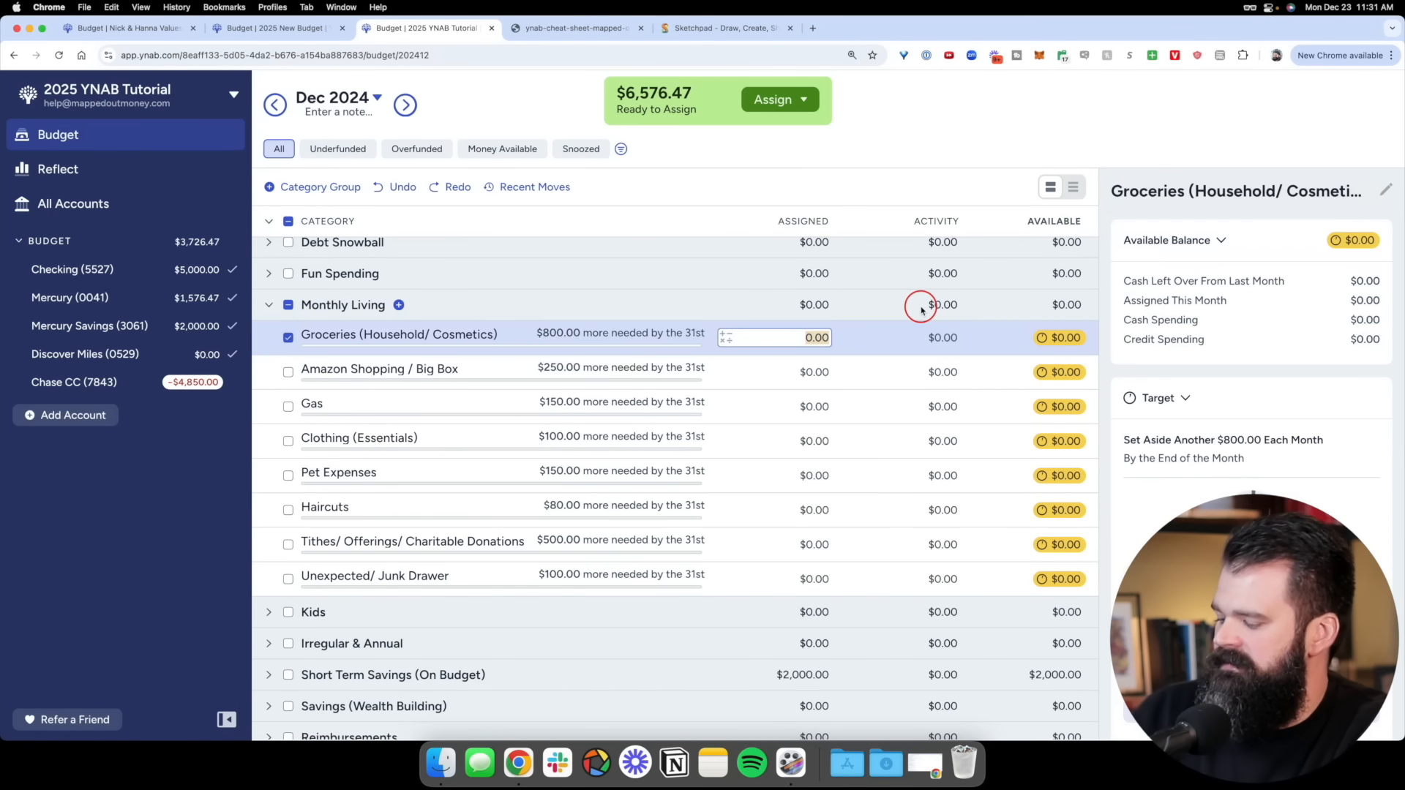
key(Return)
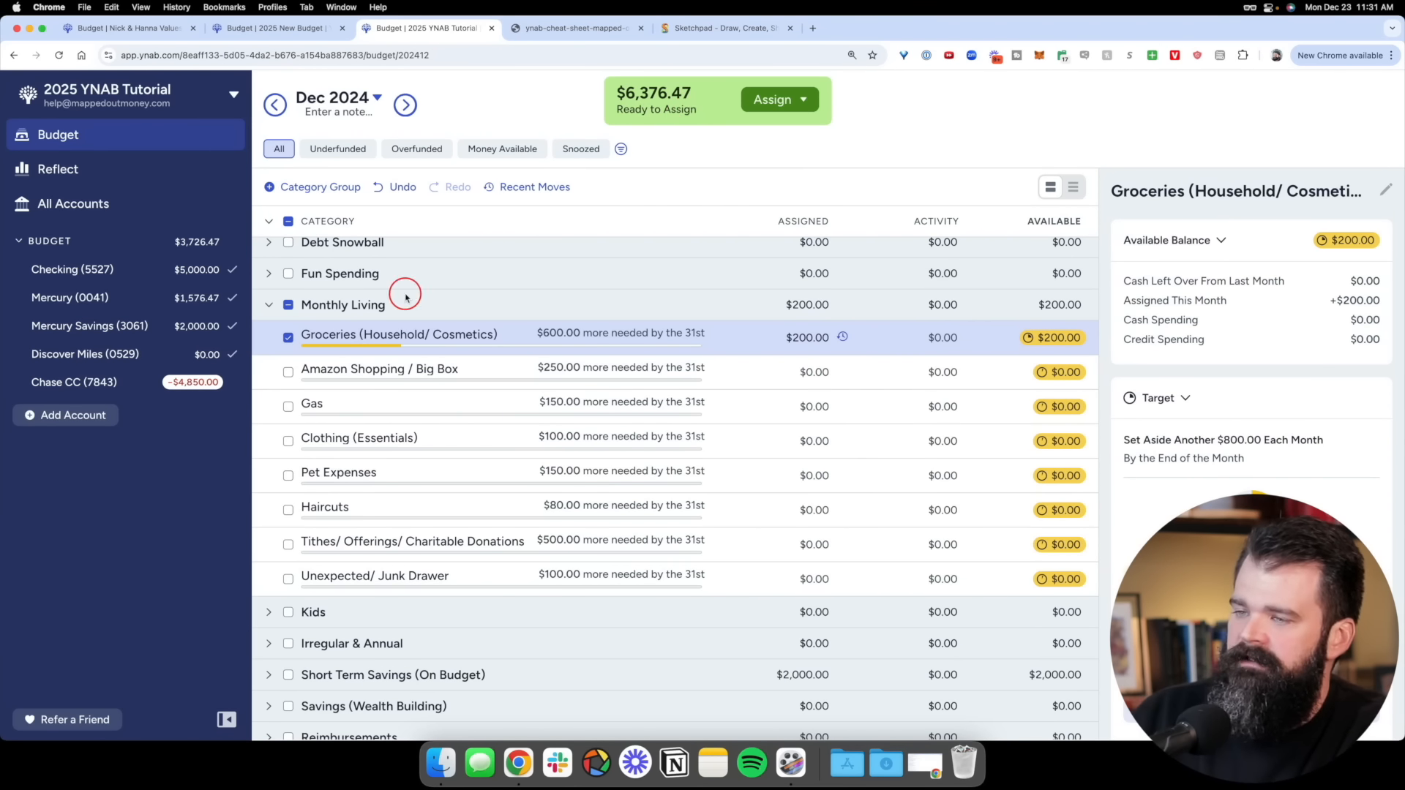
Circle the word Activity in green on the Sketchpad canvas, and inspect the Groceries row's activity back in the YNAB budget
click(687, 27)
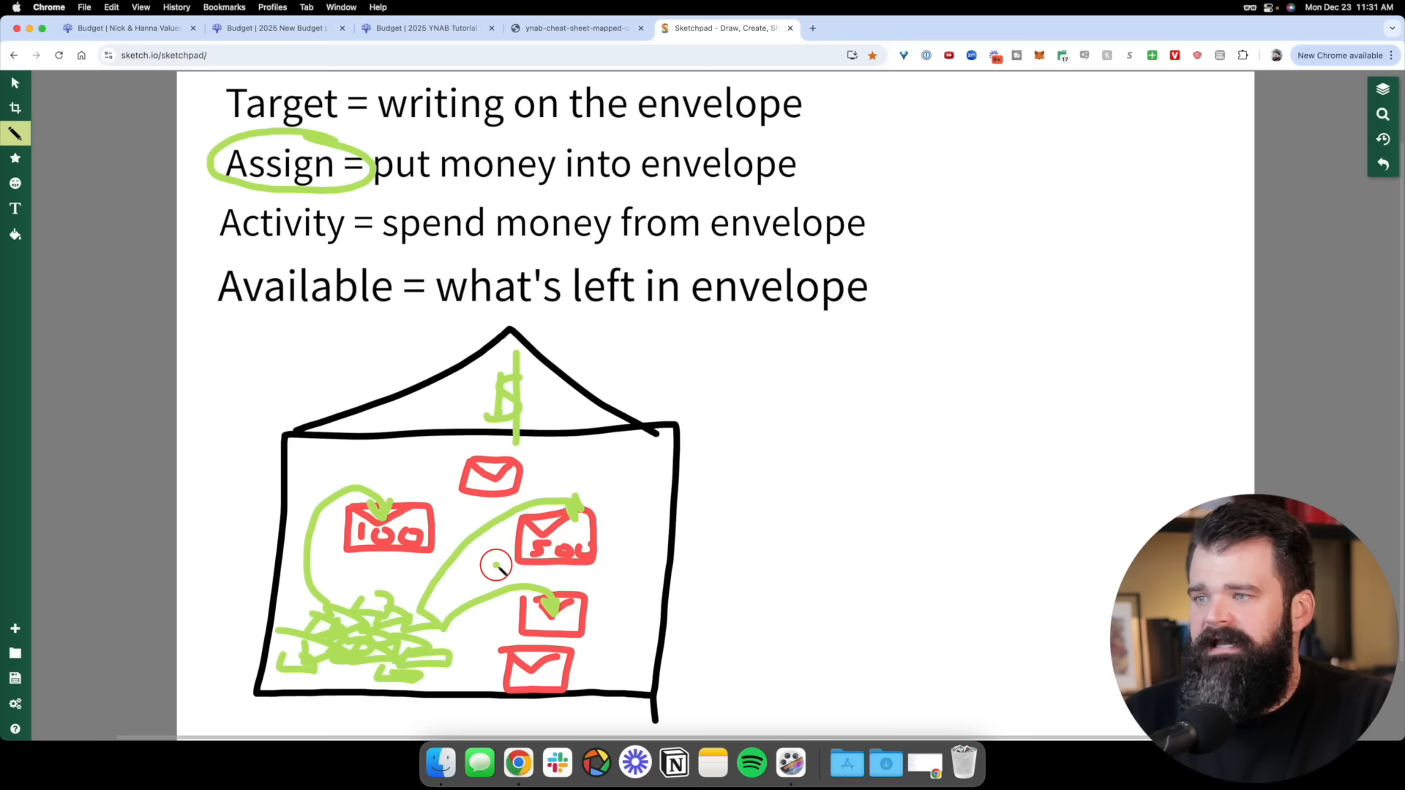
mouse_move(358, 193)
mouse_down()
mouse_move(223, 200)
mouse_move(331, 248)
mouse_move(338, 189)
mouse_move(368, 239)
mouse_up()
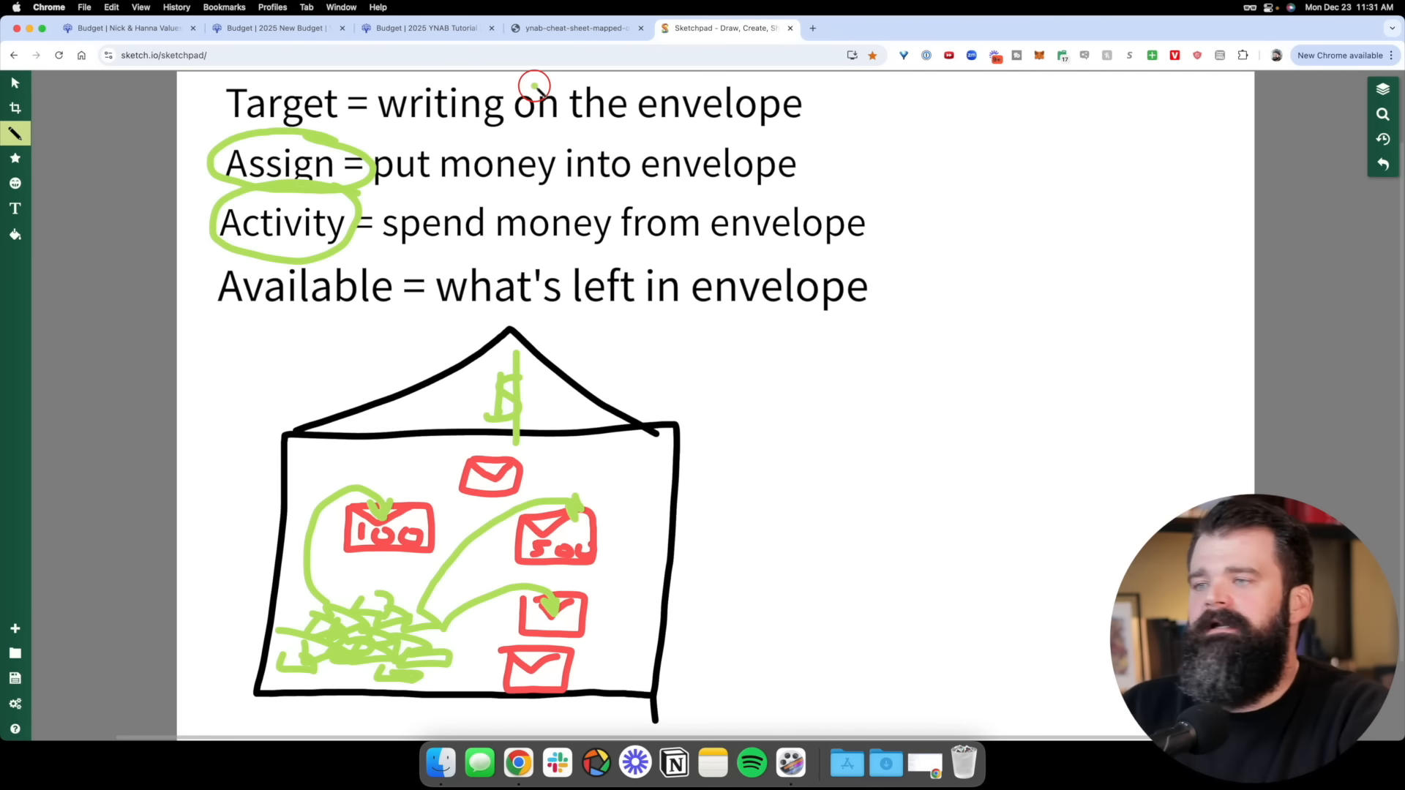
click(454, 29)
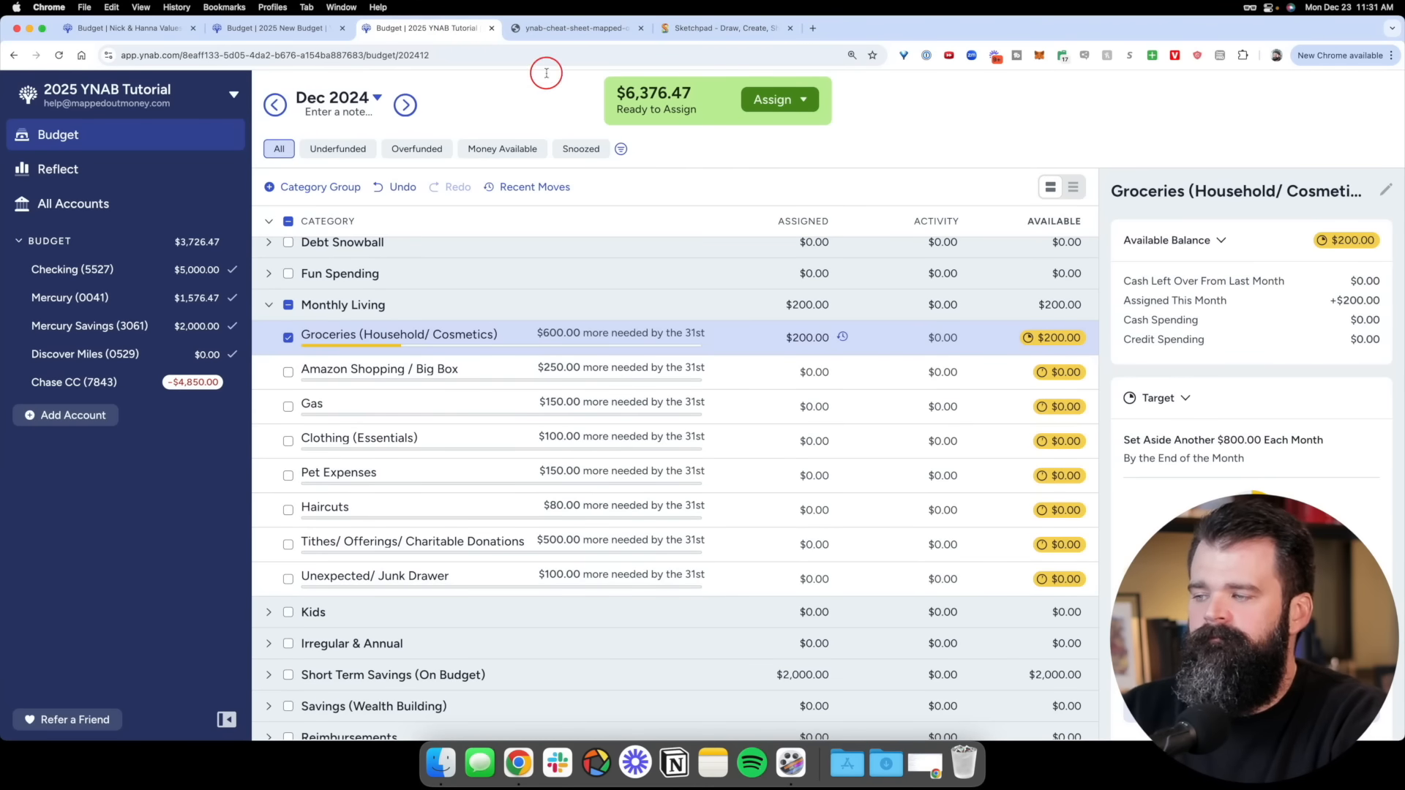
scroll(983, 355, up, 5)
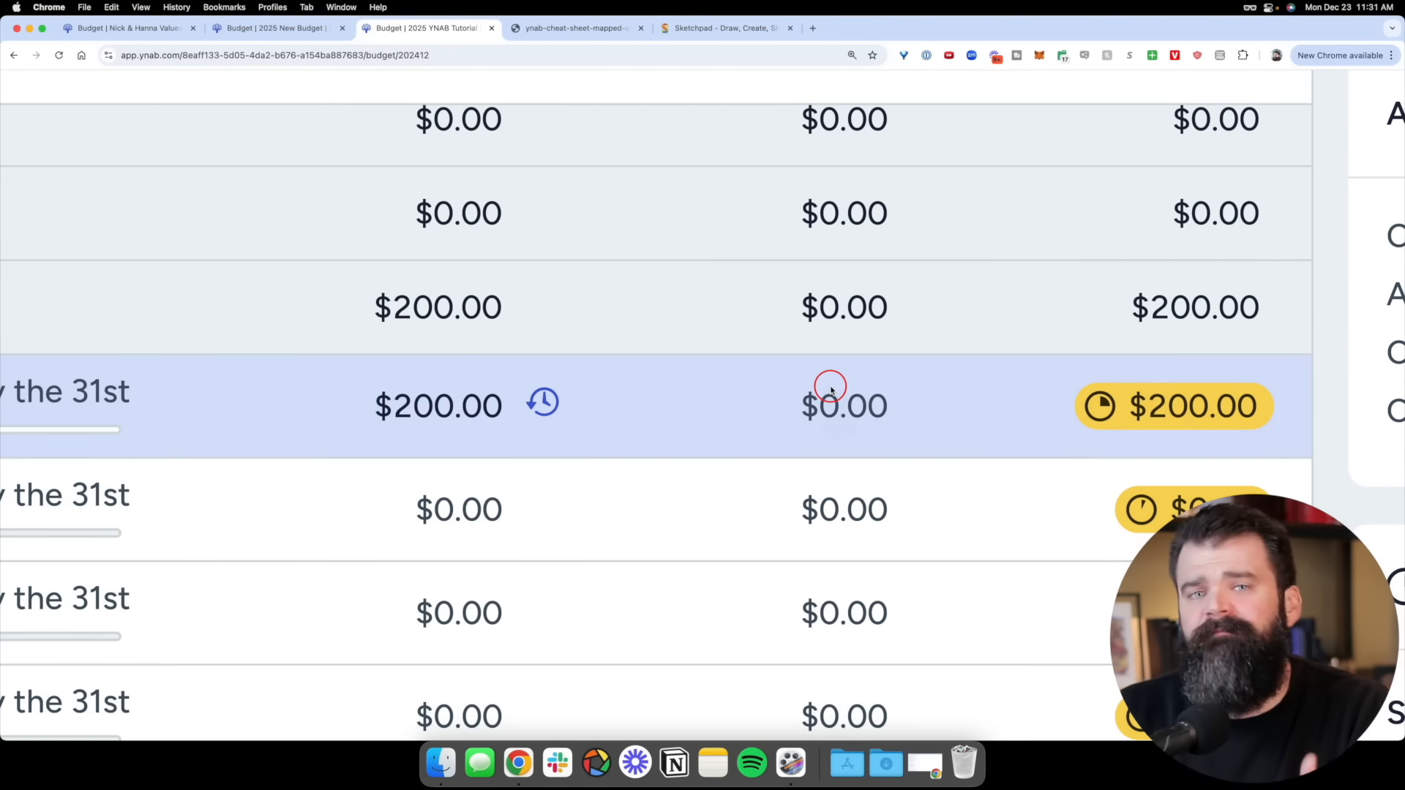
scroll(832, 390, down, 5)
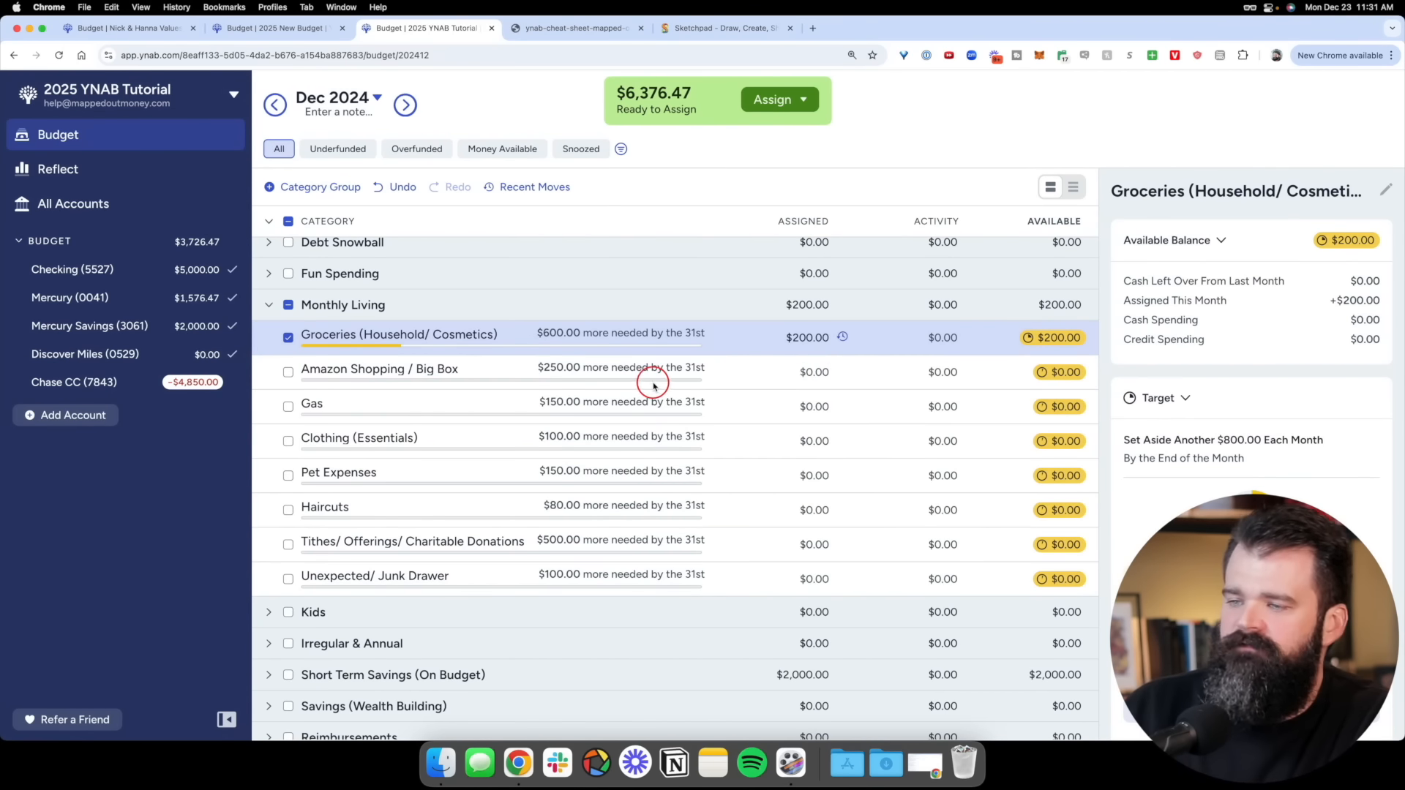
Add a $100 outflow transaction for payee PUblix to the Checking account, leaving its category blank
click(150, 267)
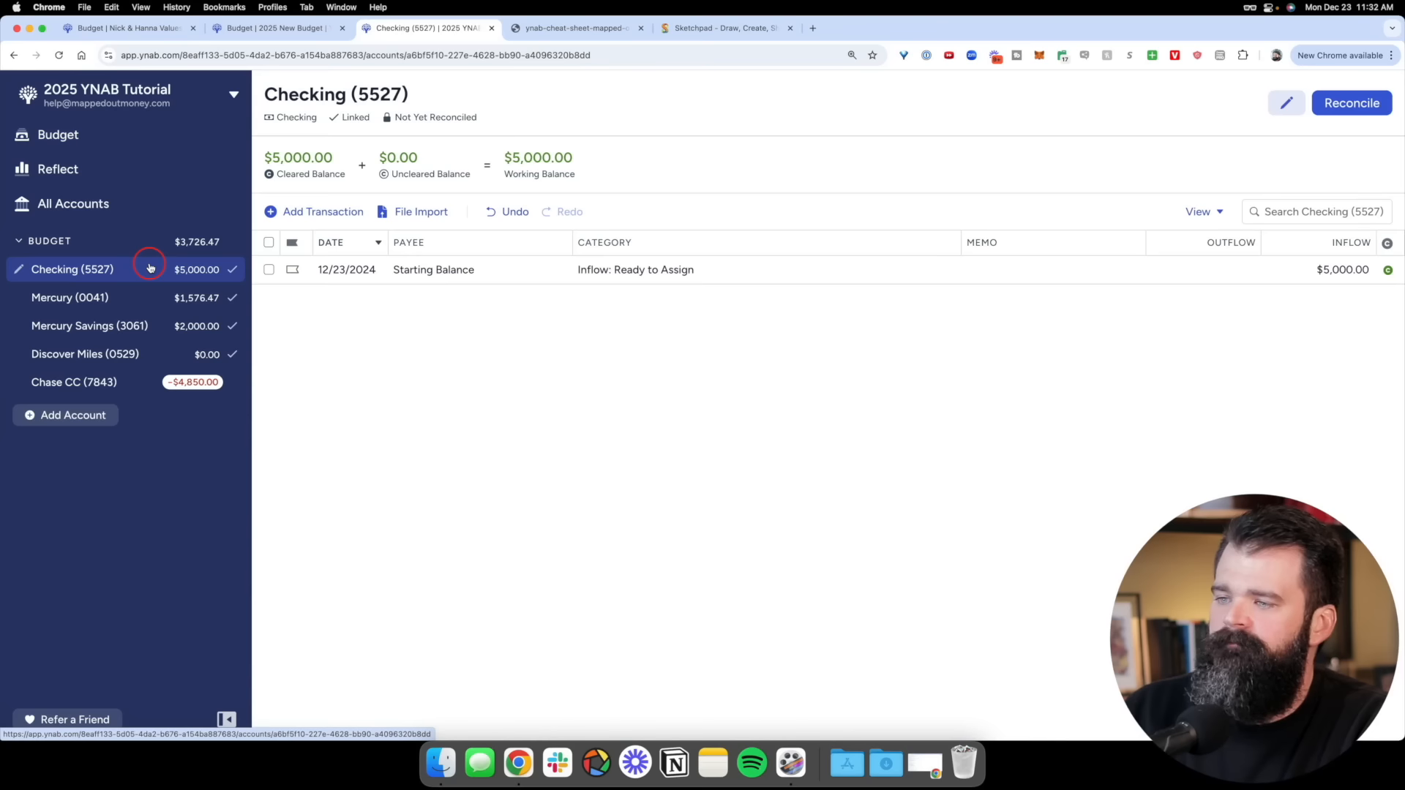
click(296, 203)
key(Tab)
text(PUblix)
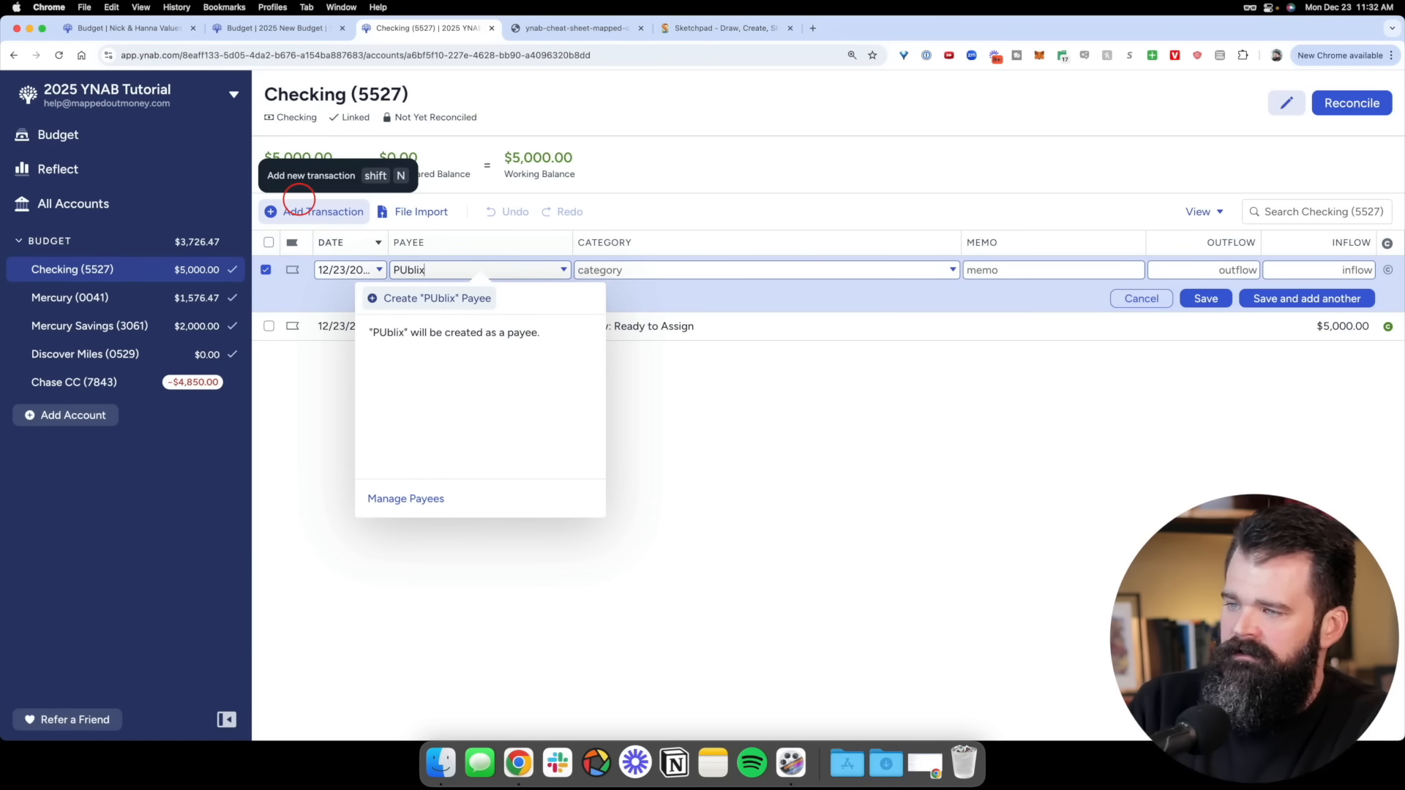
key(Tab)
key(Tab)
key(Tab)
text(100)
key(Return)
key(Escape)
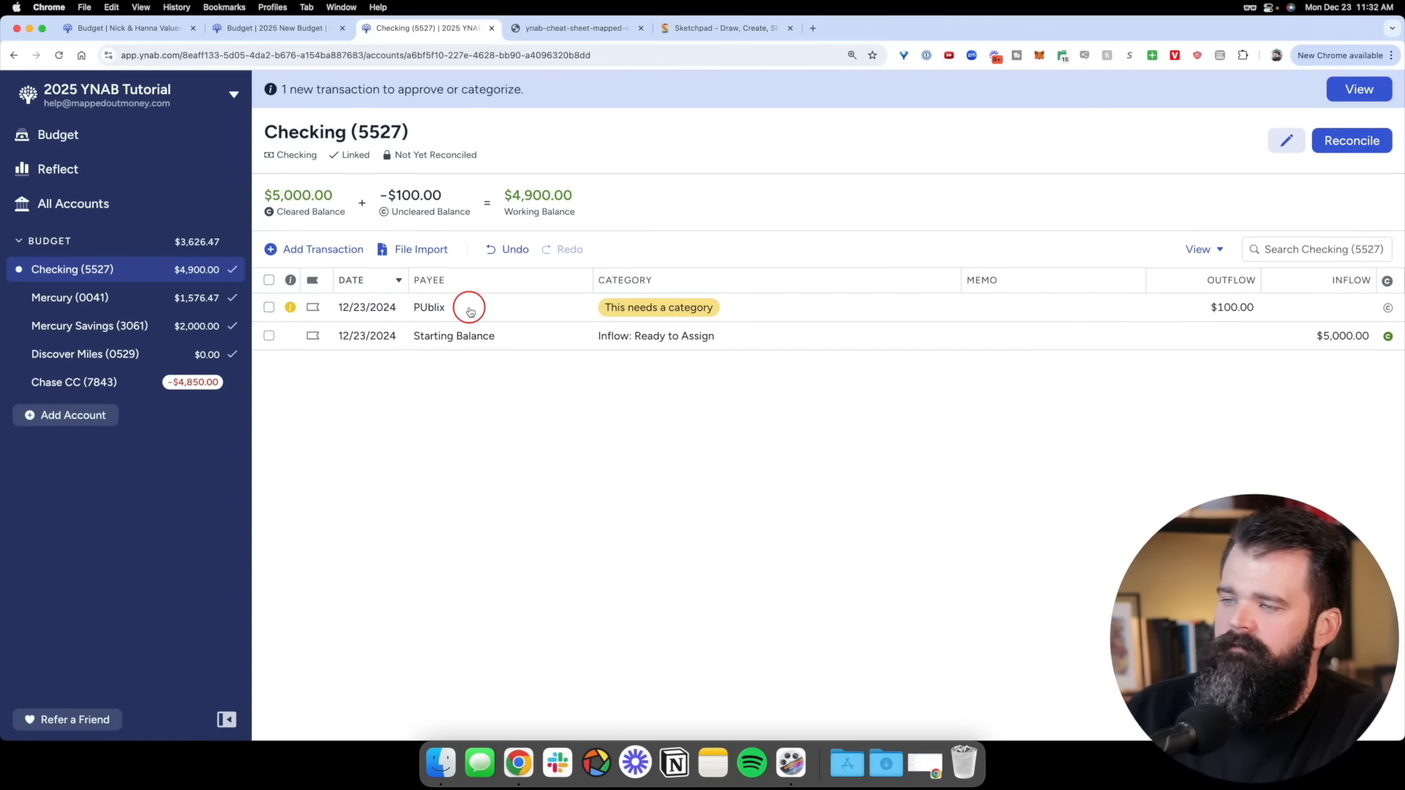
Categorize the PUblix transaction as Monthly Living: Groceries (Household/ Cosmetics) and save it
click(512, 311)
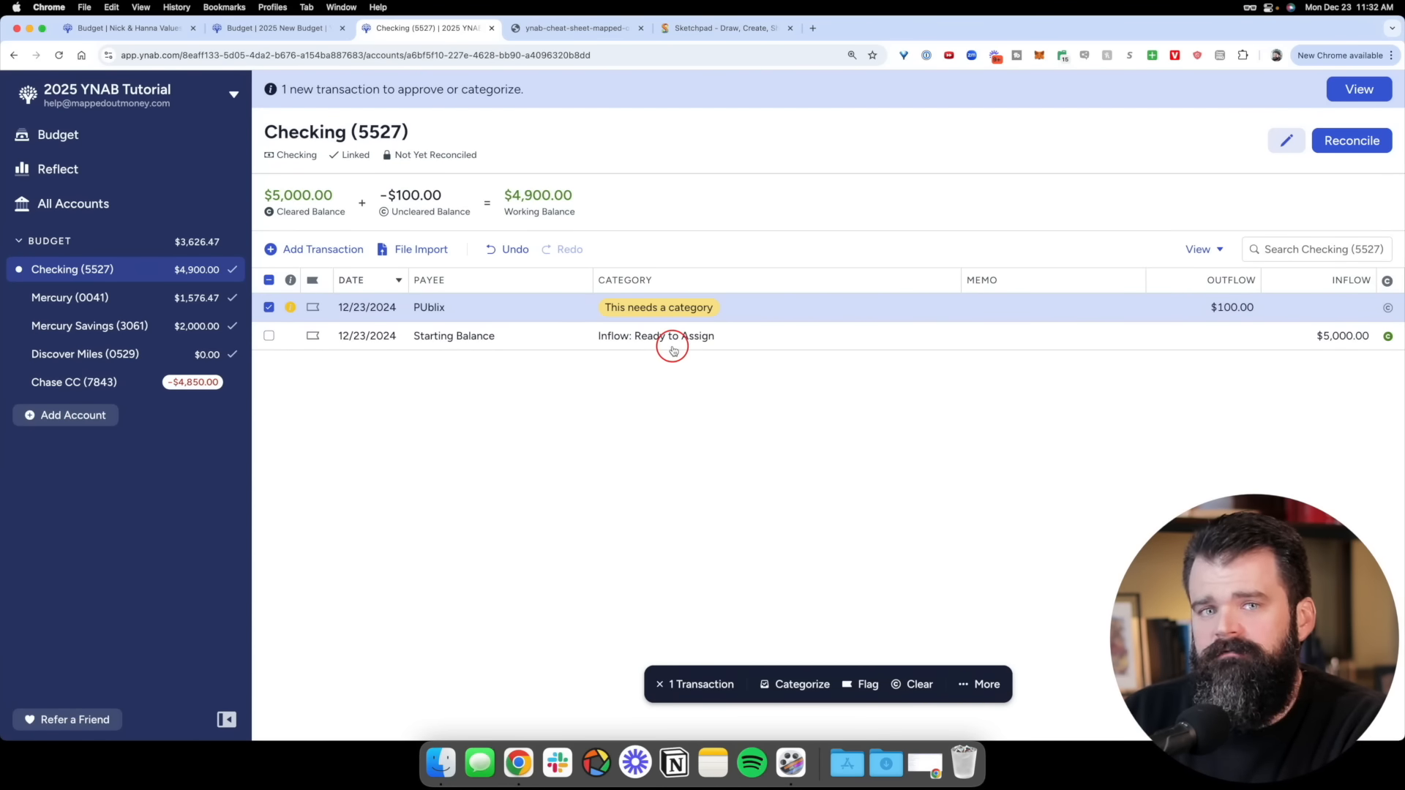
click(653, 306)
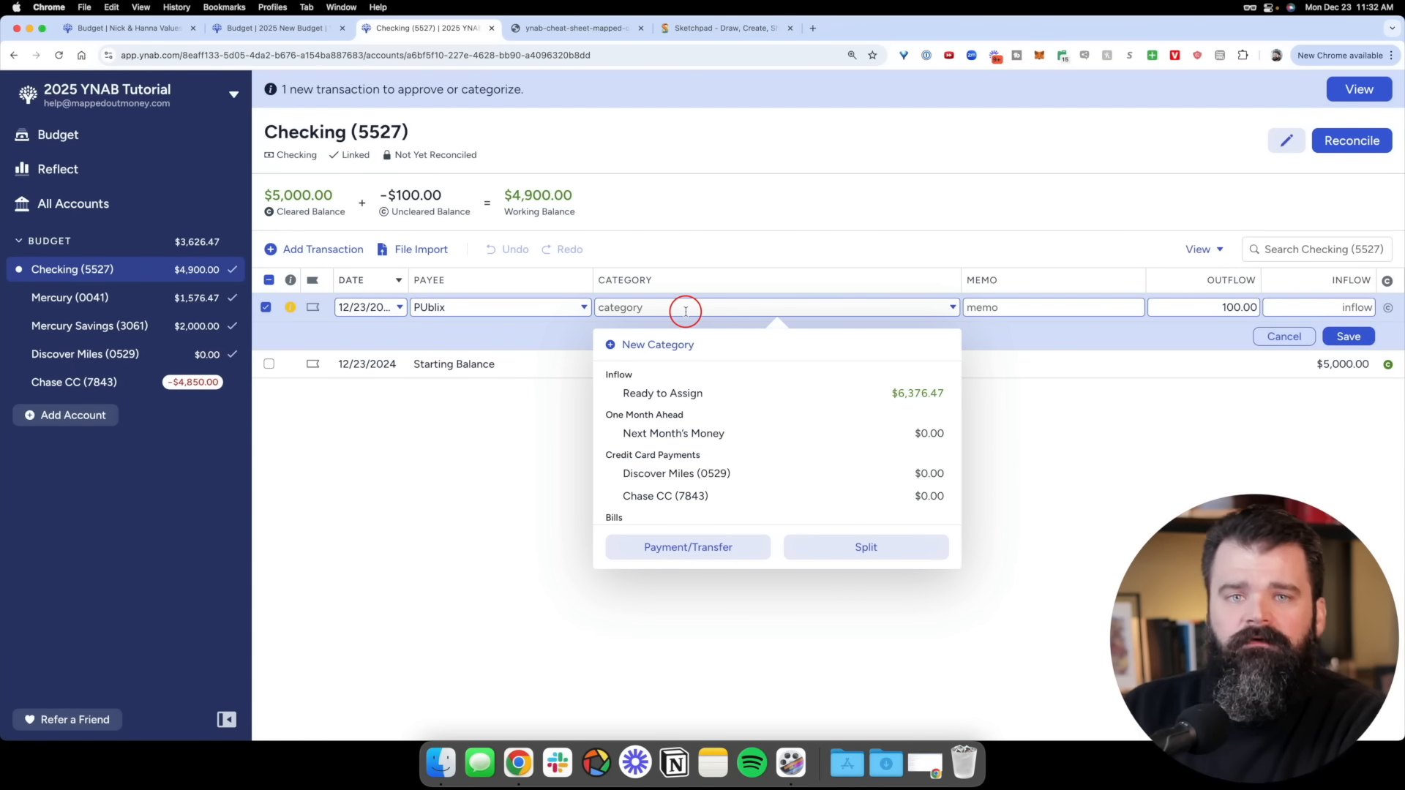
scroll(718, 402, down, 5)
scroll(720, 407, down, 10)
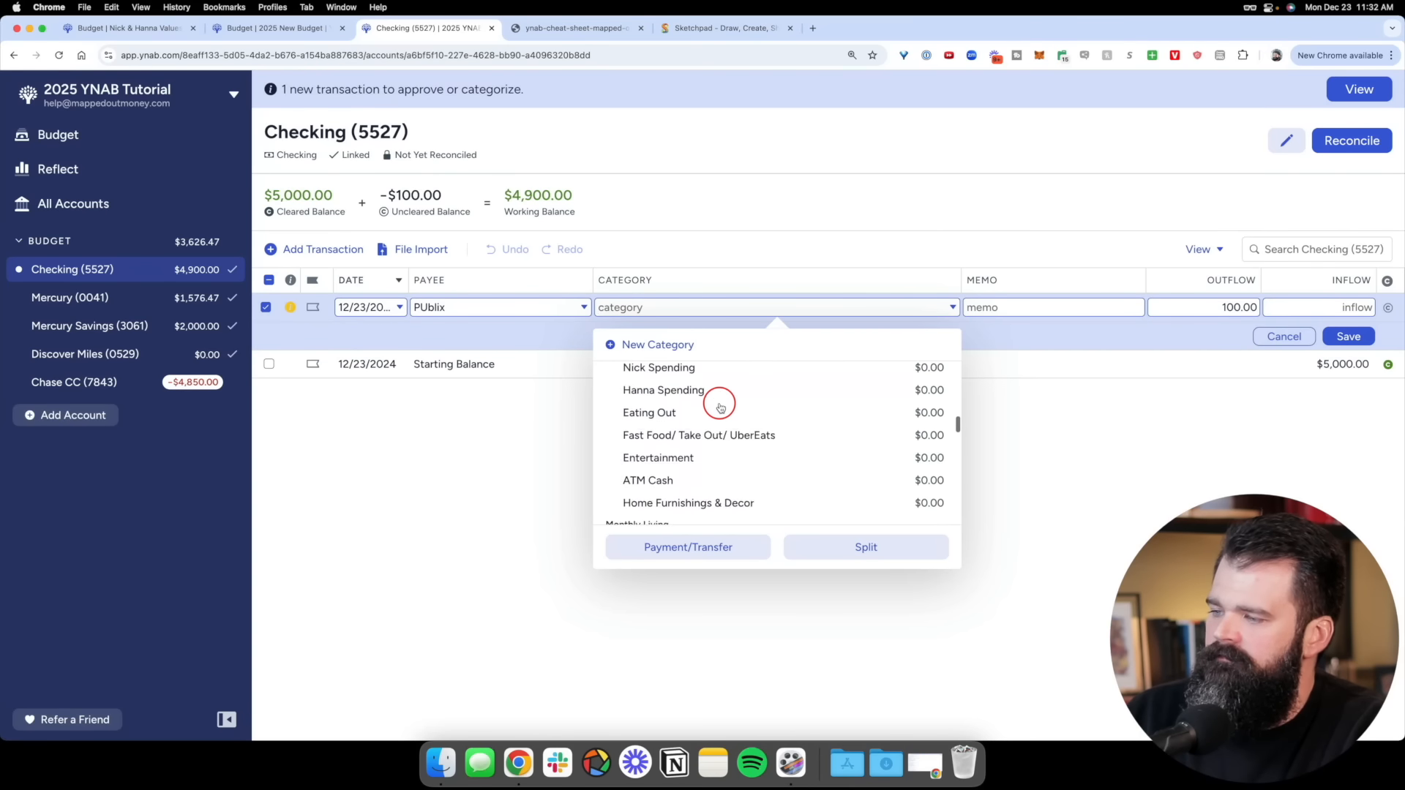
click(710, 410)
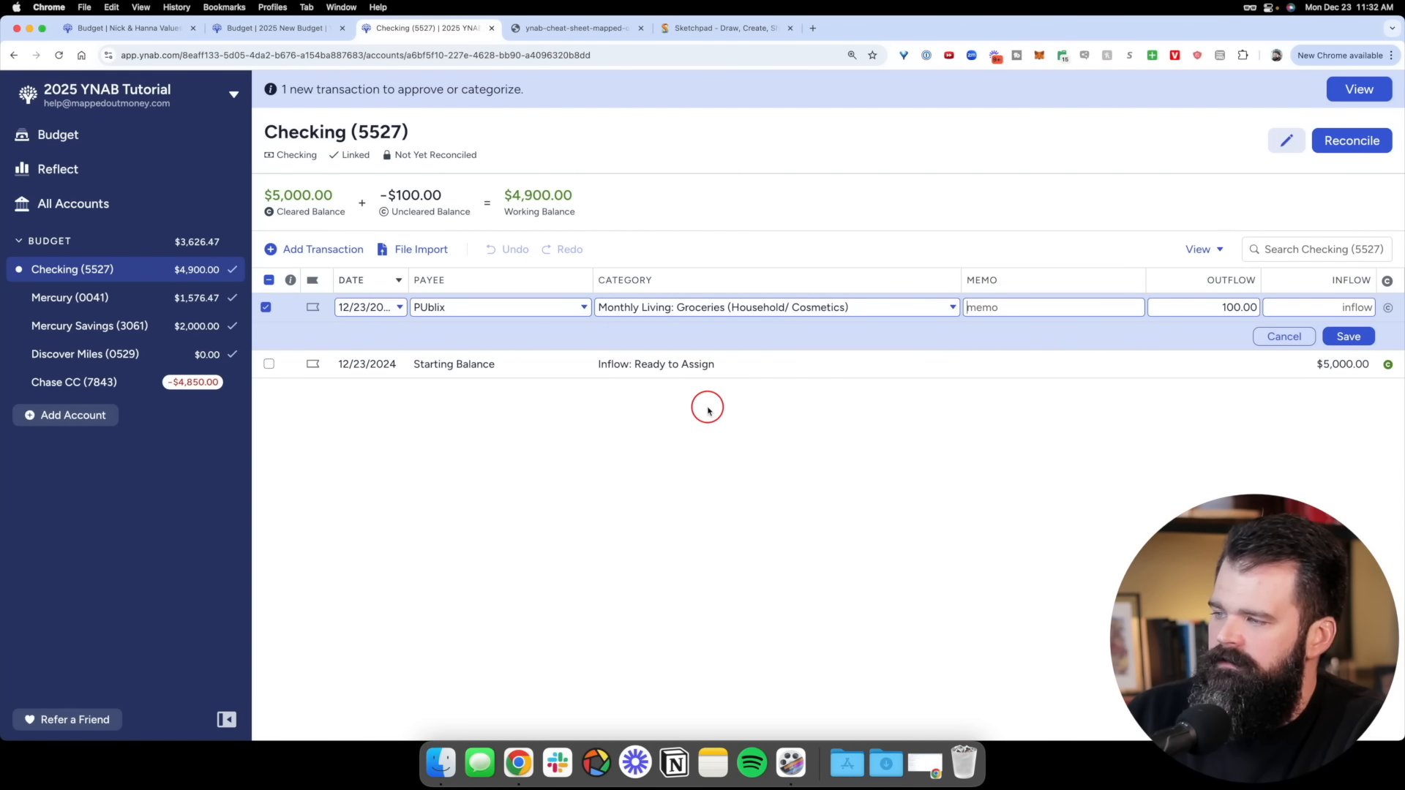
click(1344, 335)
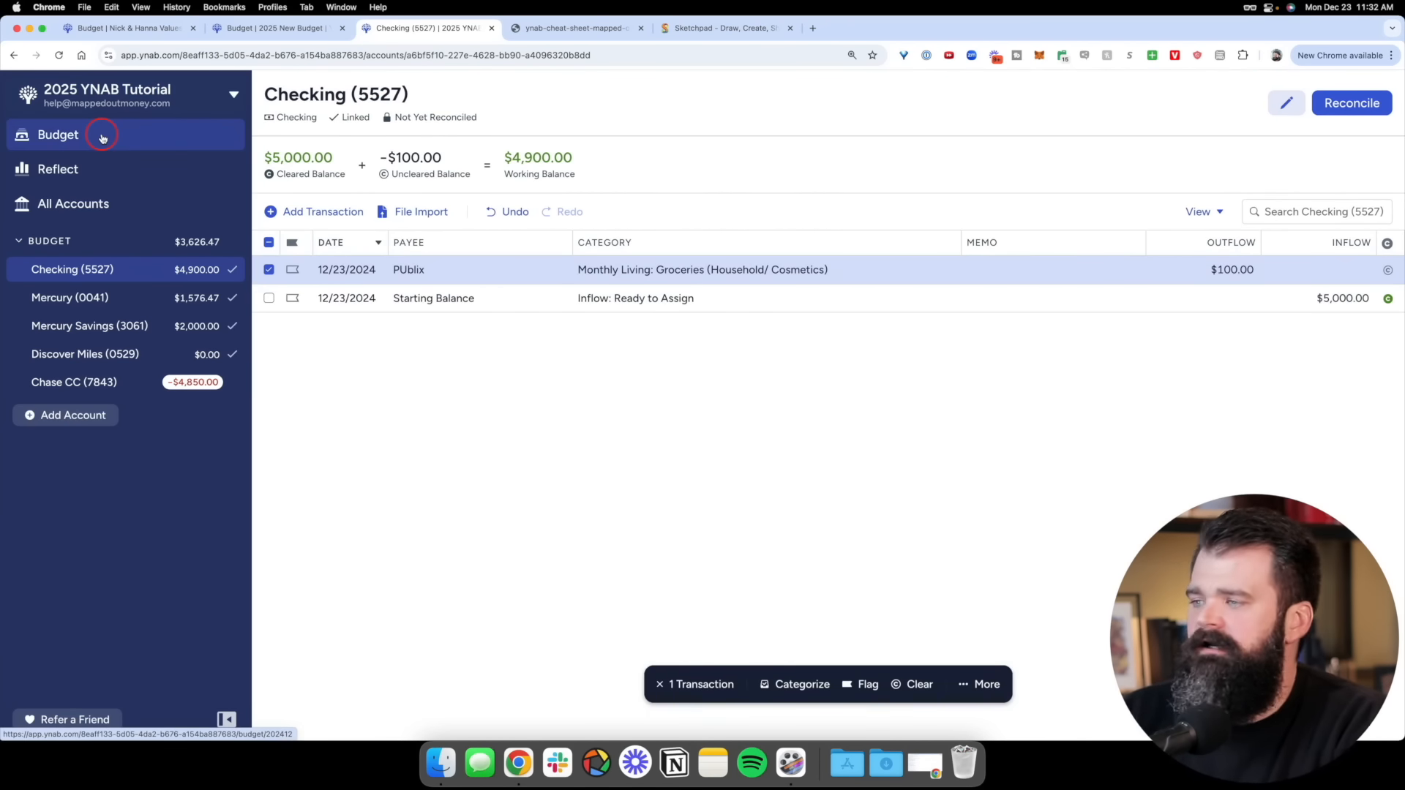
Return to the budget and review the assigned, activity and available amounts for Groceries, including its activity details
click(100, 135)
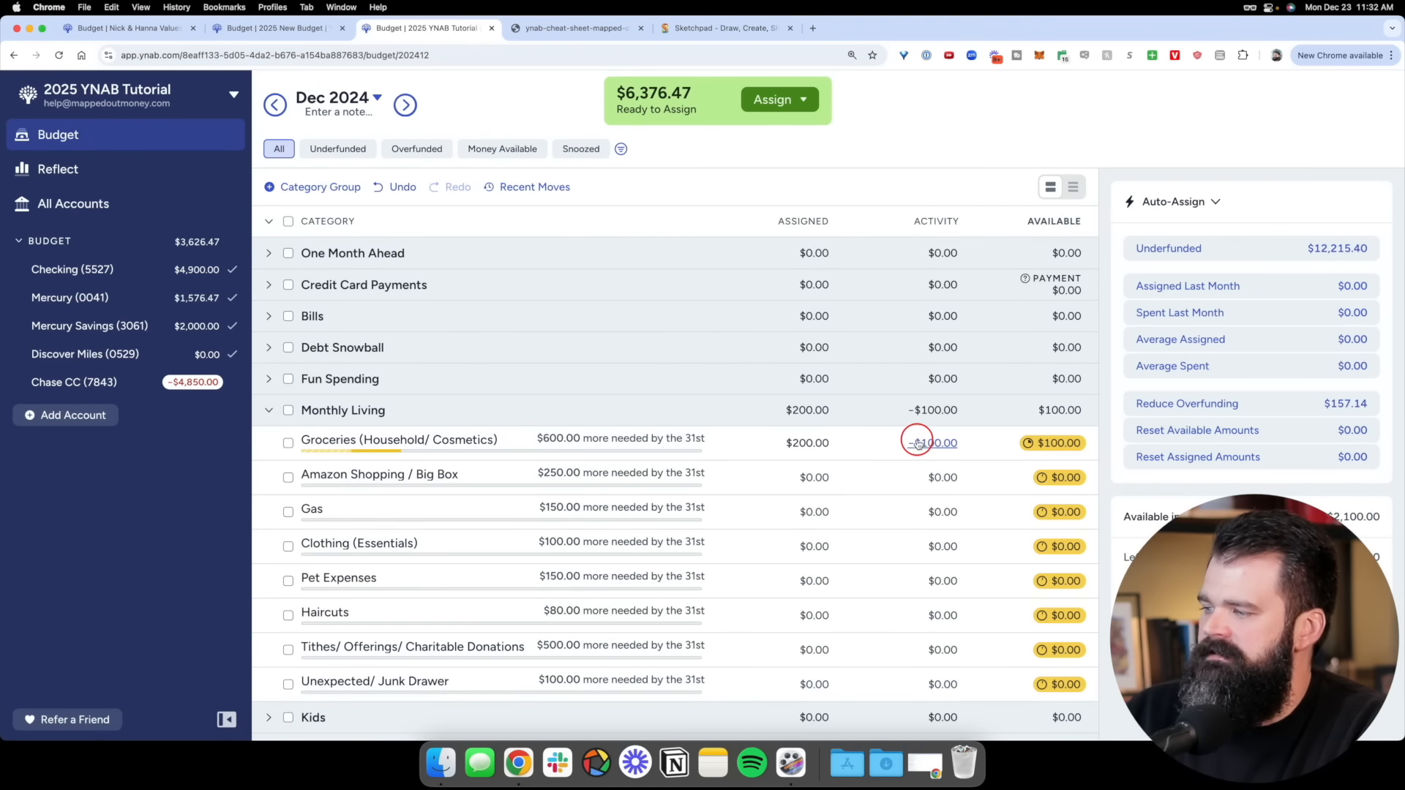
scroll(915, 439, up, 5)
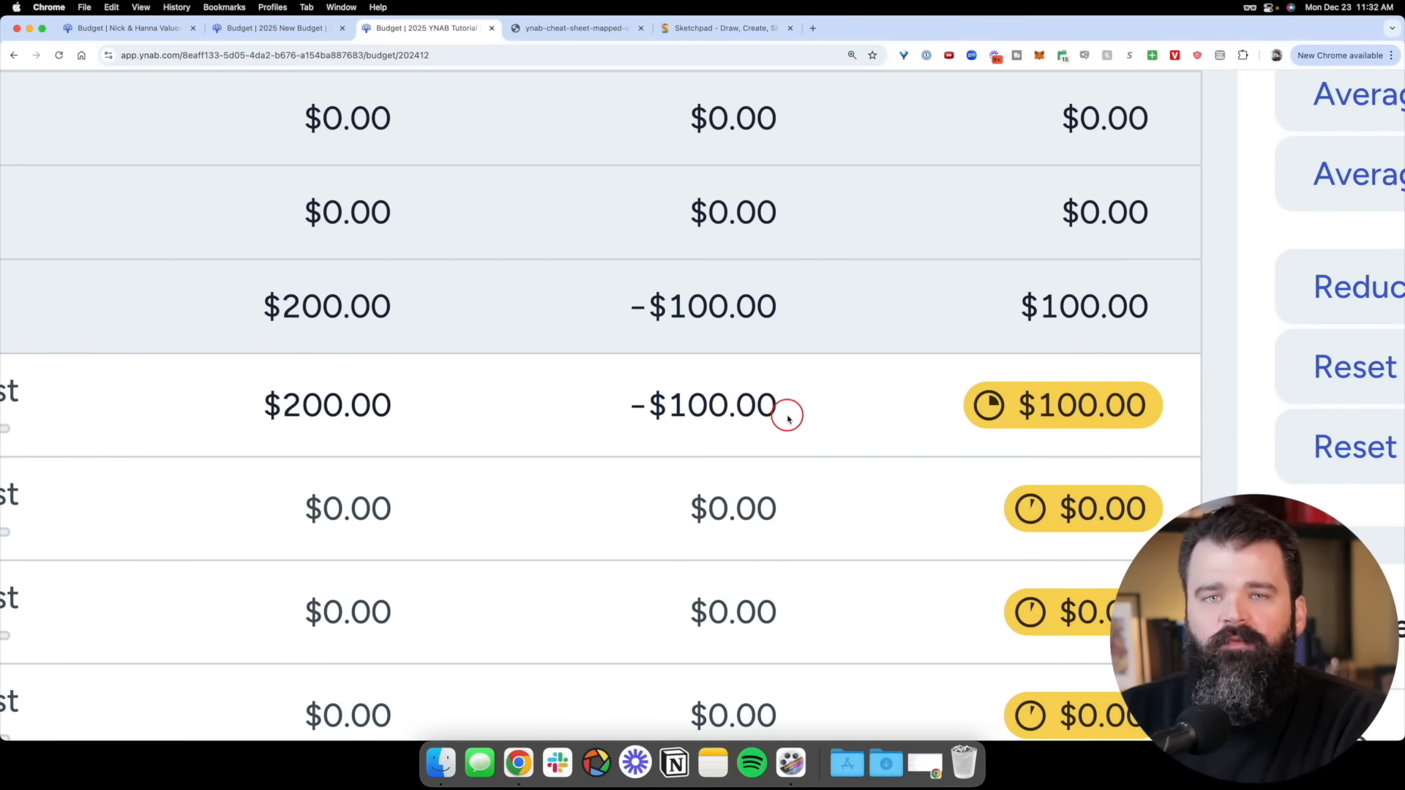
scroll(790, 417, down, 5)
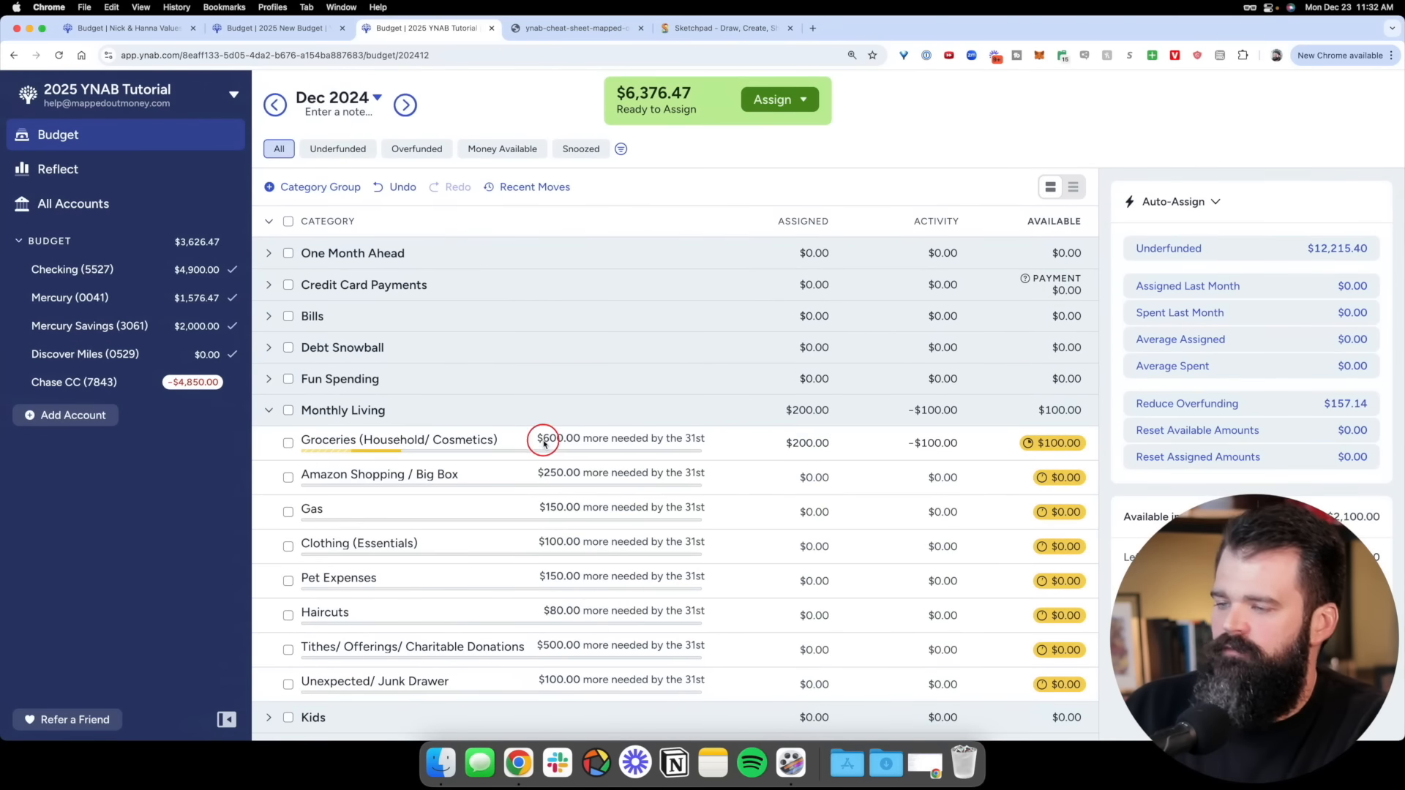
click(934, 442)
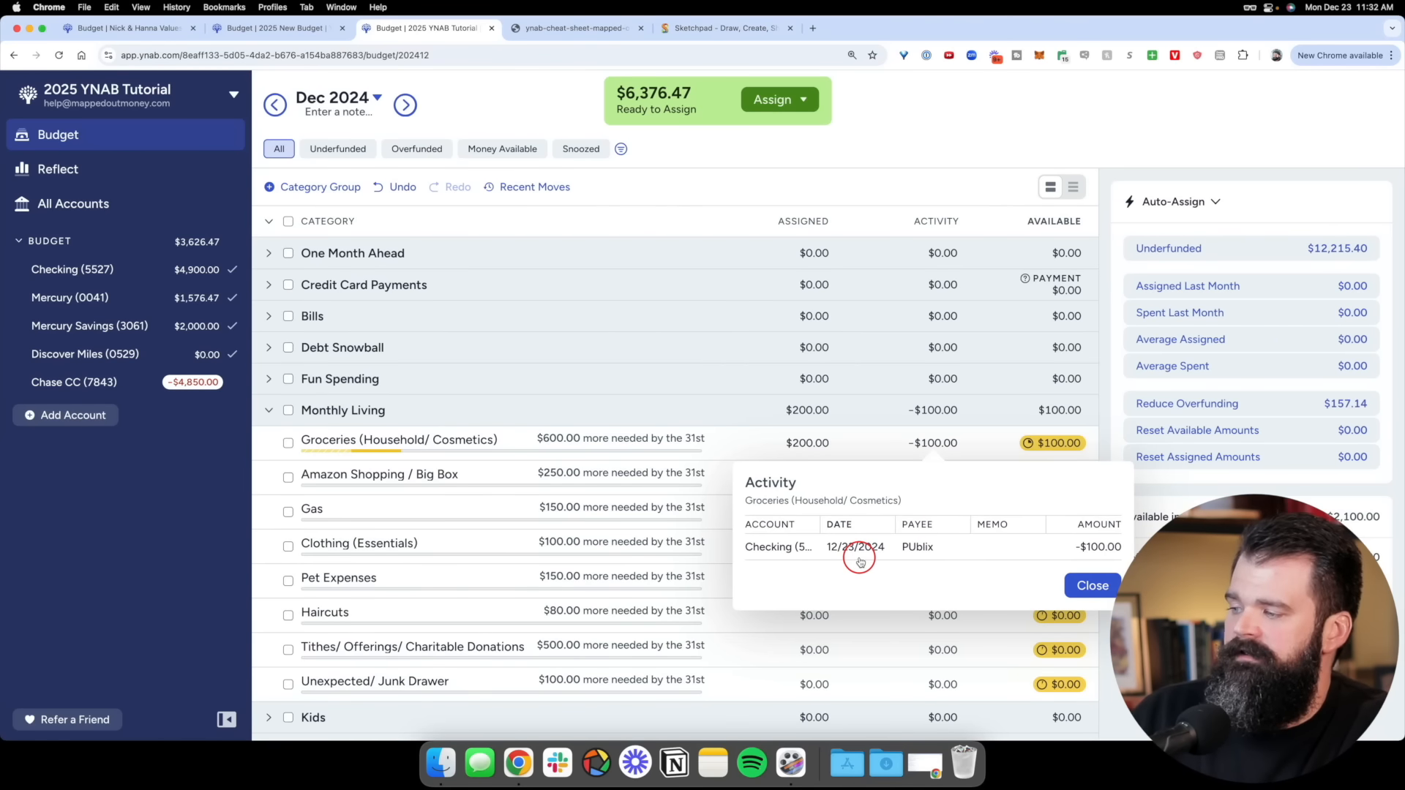
key(Escape)
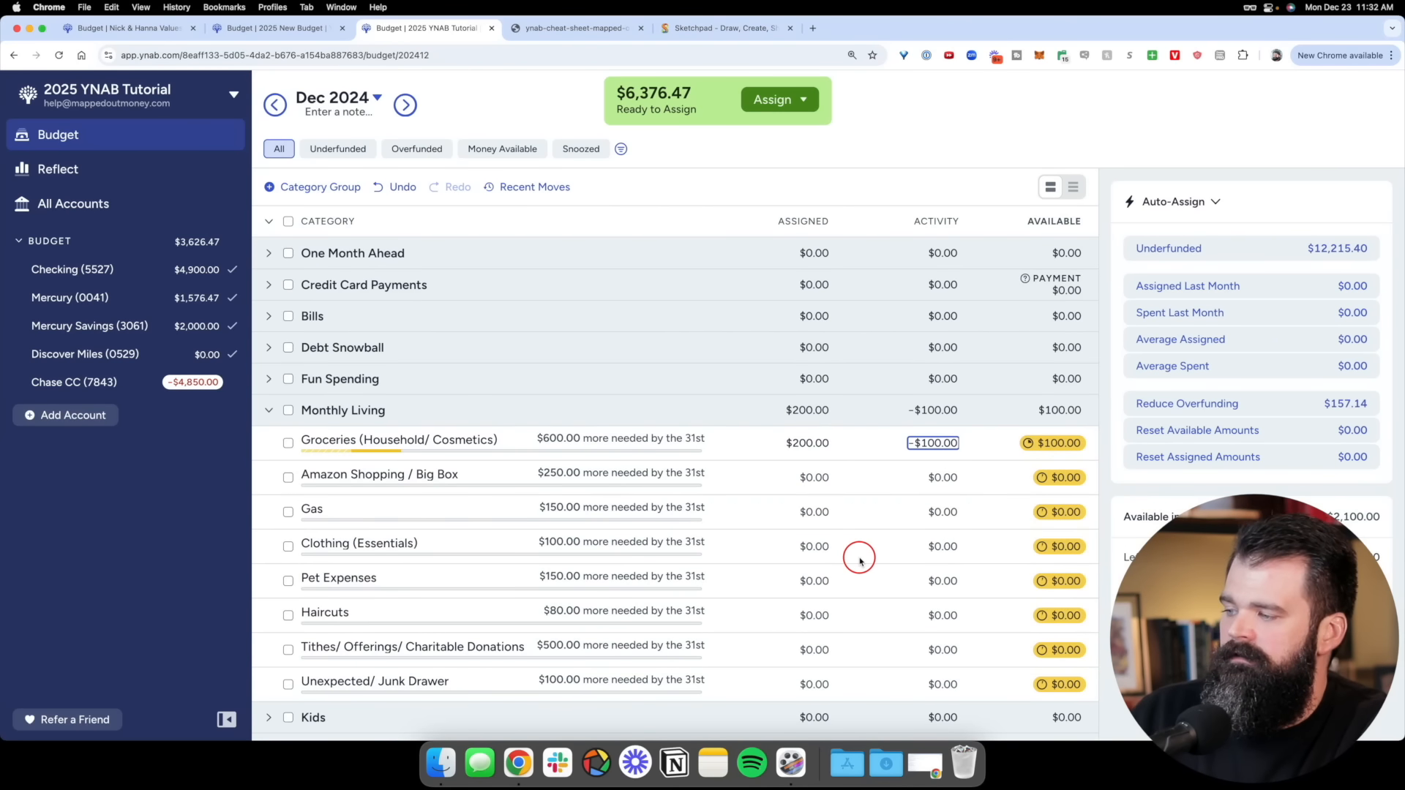
Underline the word Available in green on the Sketchpad canvas and return to the YNAB budget
click(695, 28)
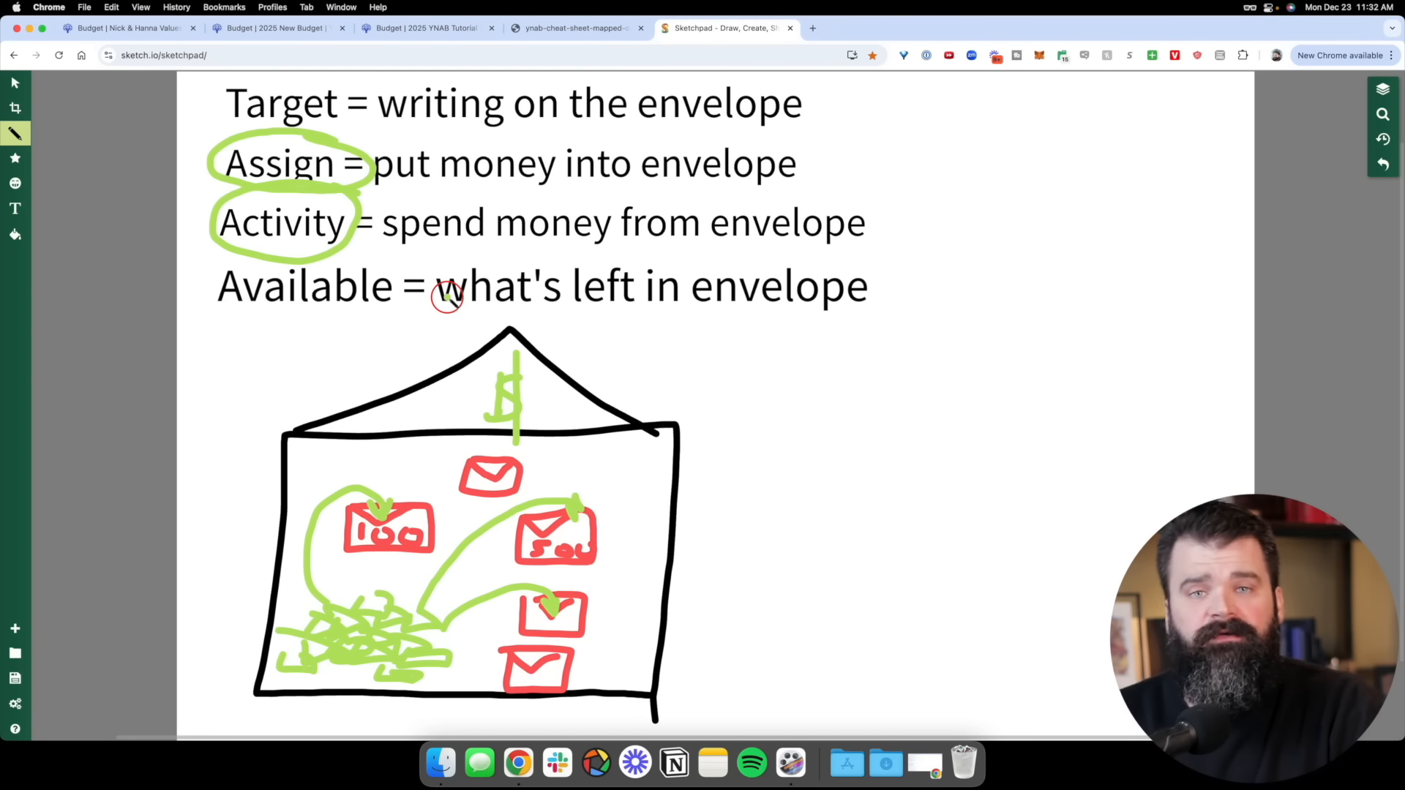
drag(208, 315, 389, 313)
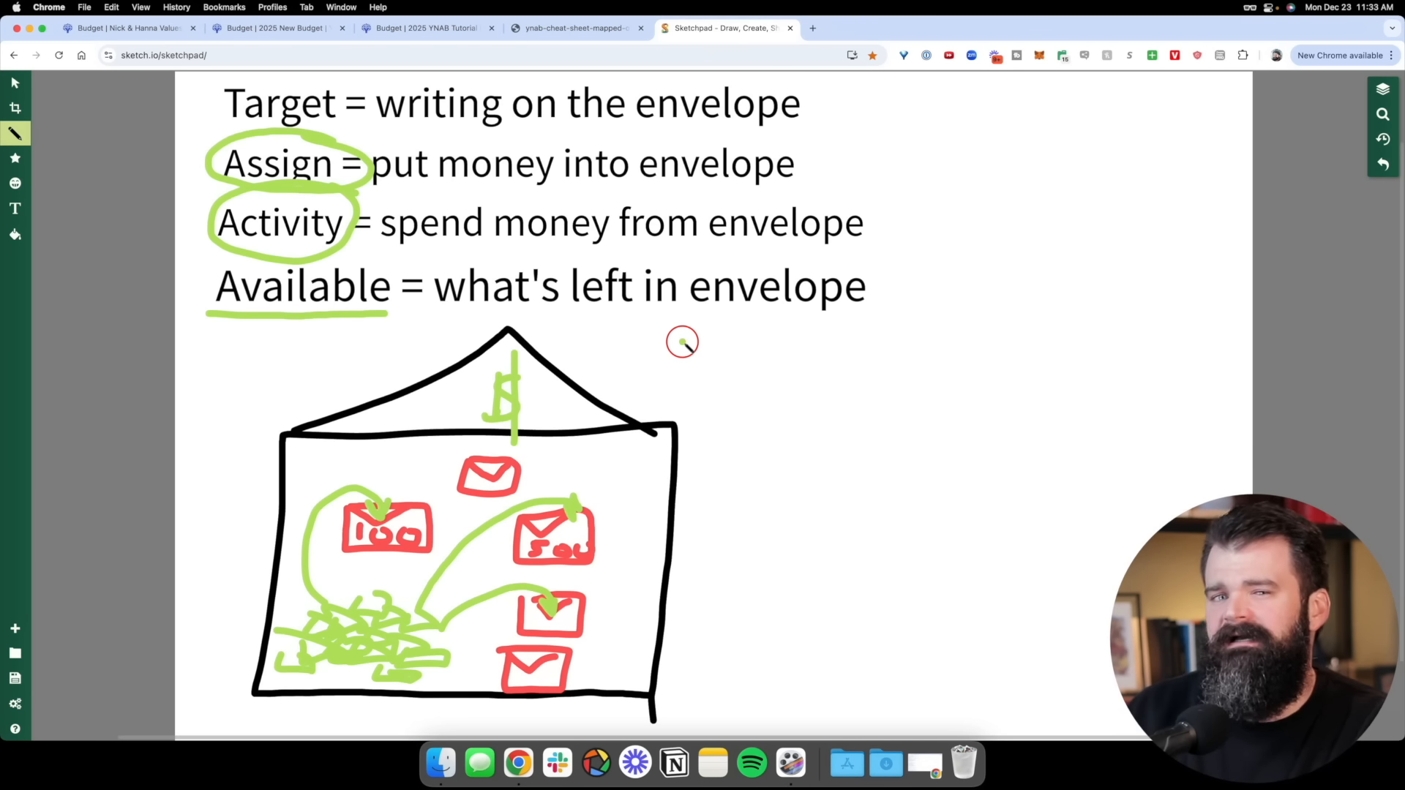
click(450, 30)
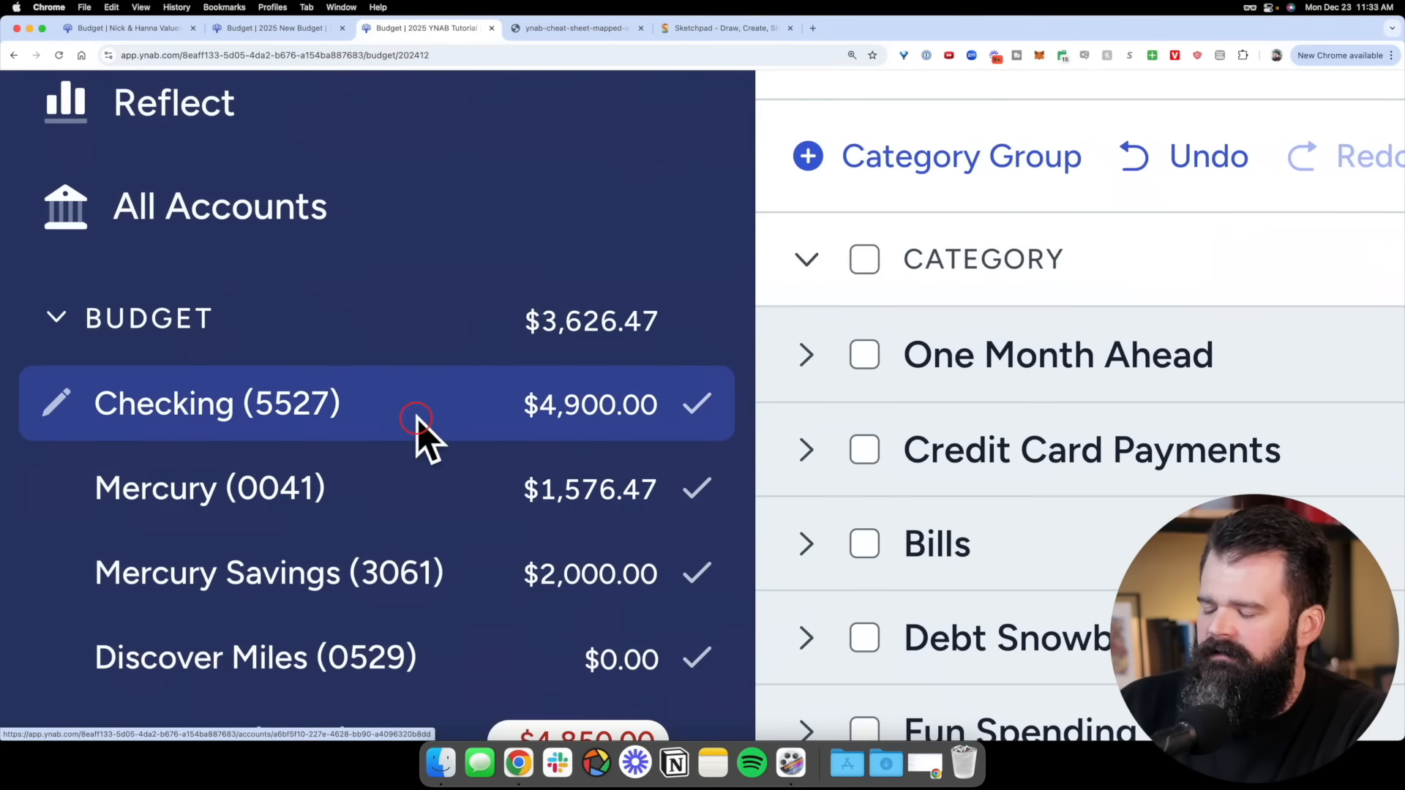
Review the account balances and the Groceries (Household/ Cosmetics) available balance details, then clear the category selection
scroll(454, 421, down, 1)
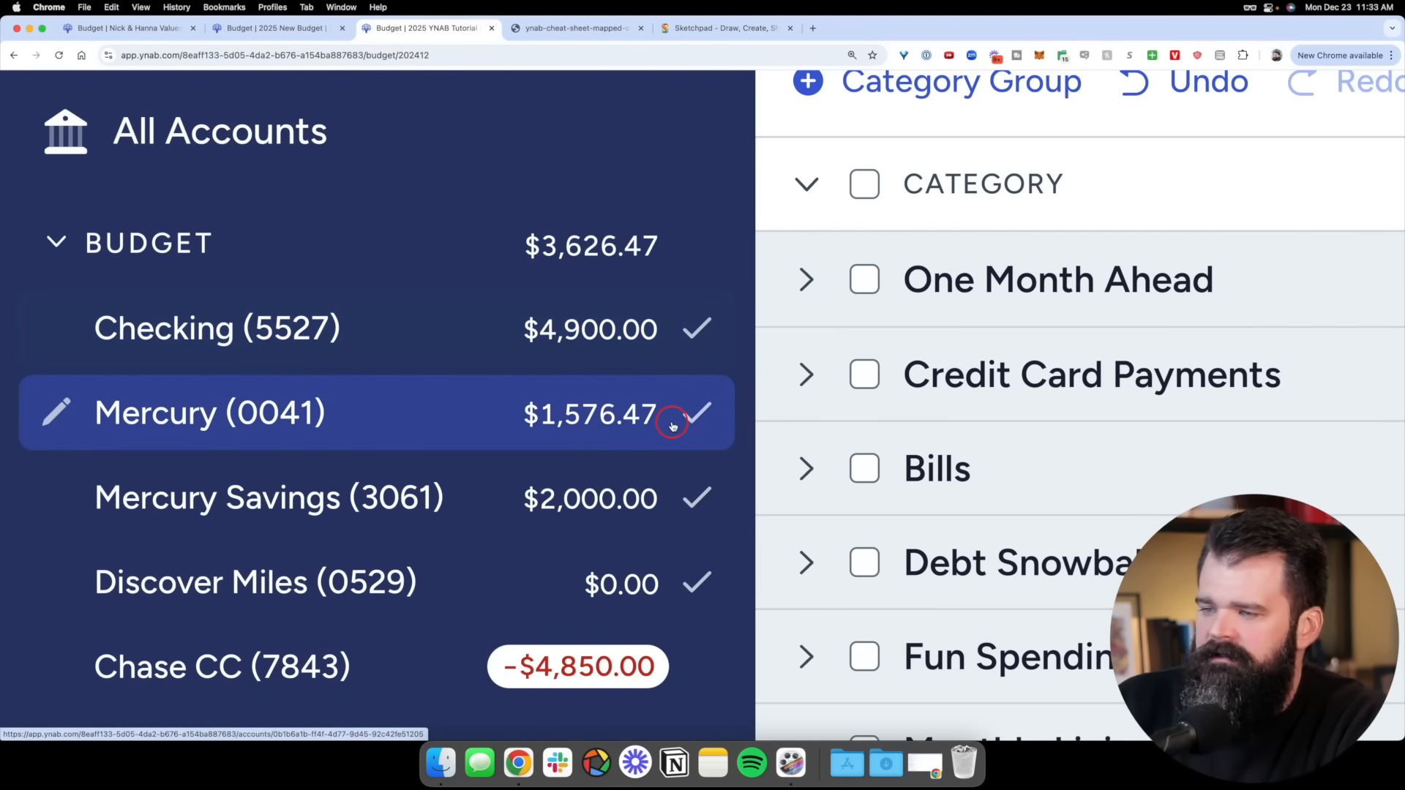
scroll(551, 369, down, 5)
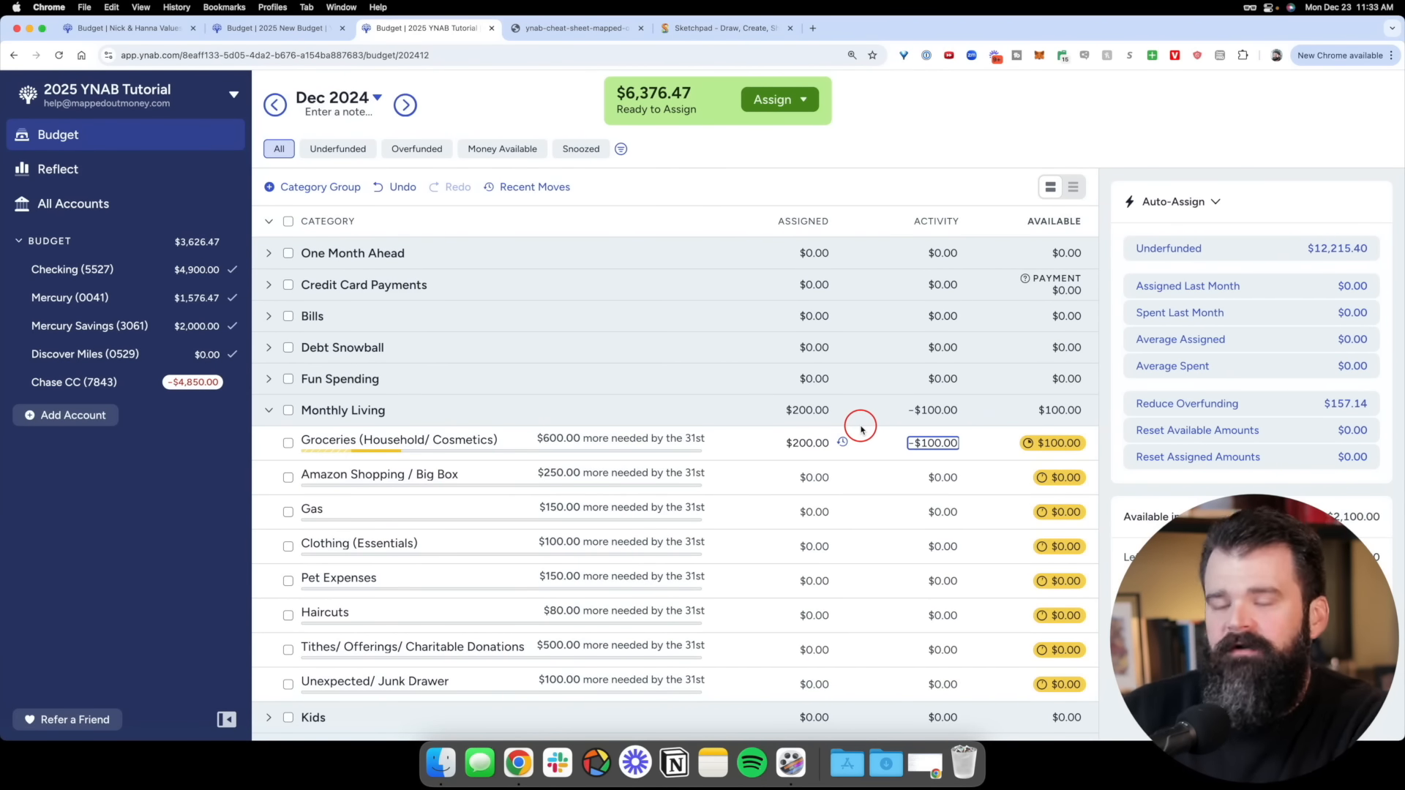
click(1000, 448)
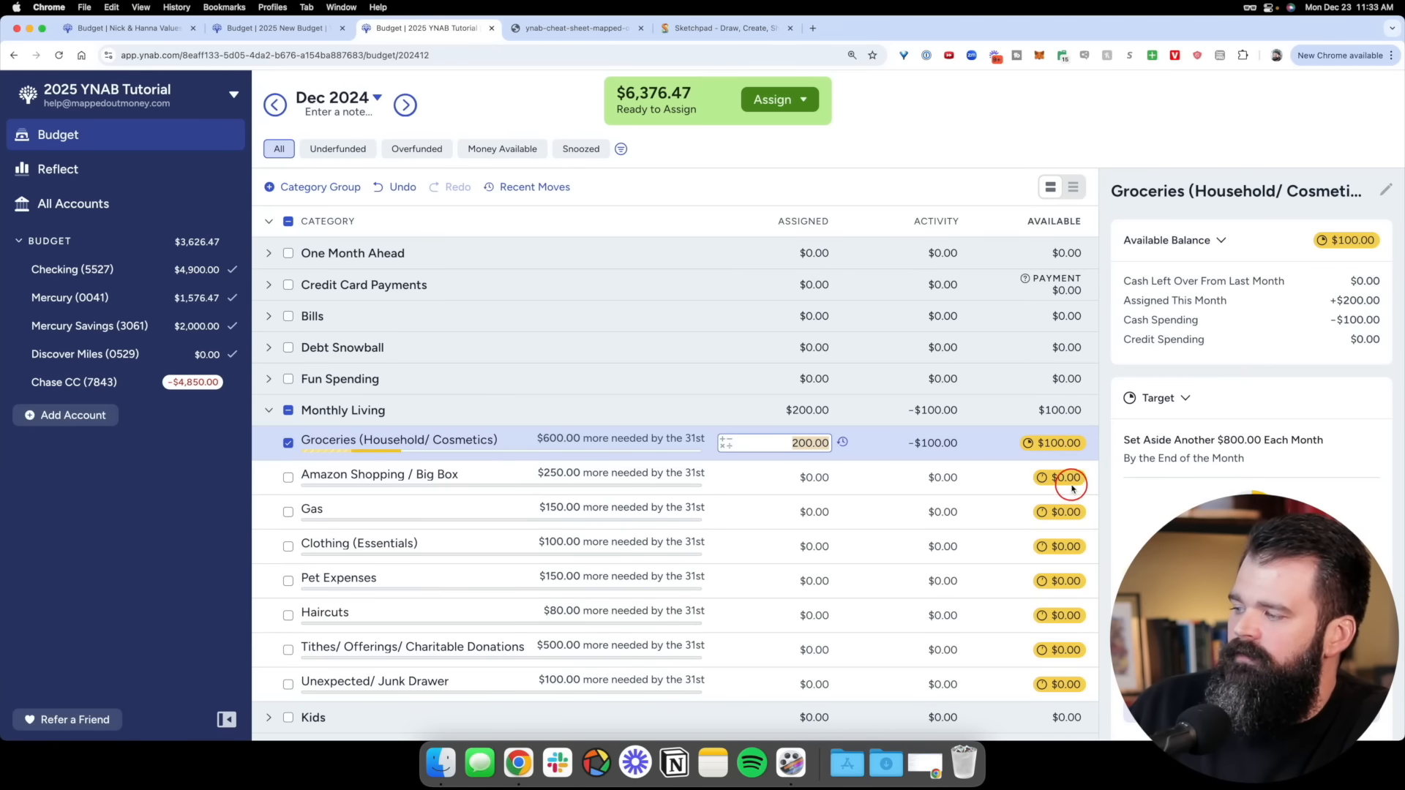
scroll(1081, 434, up, 5)
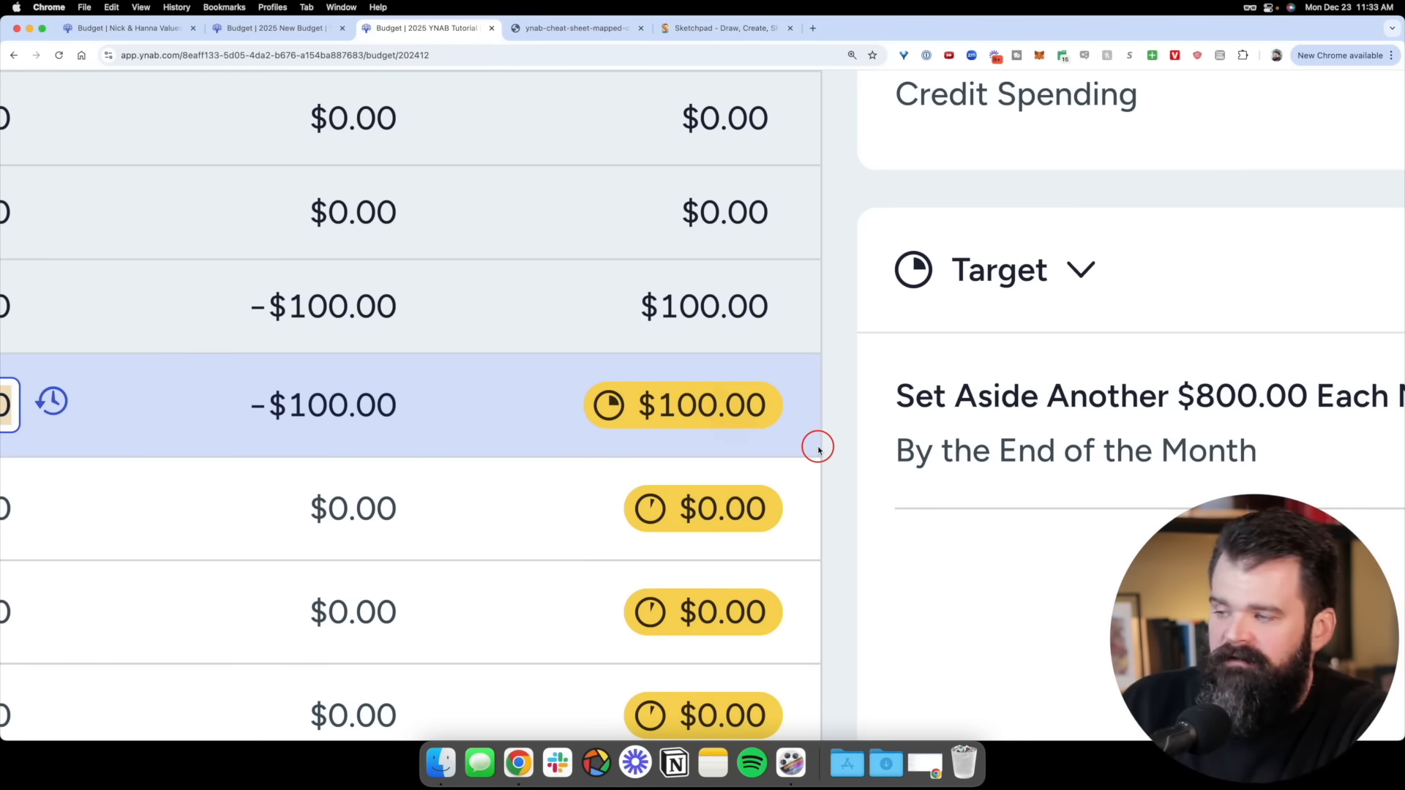
scroll(817, 449, down, 10)
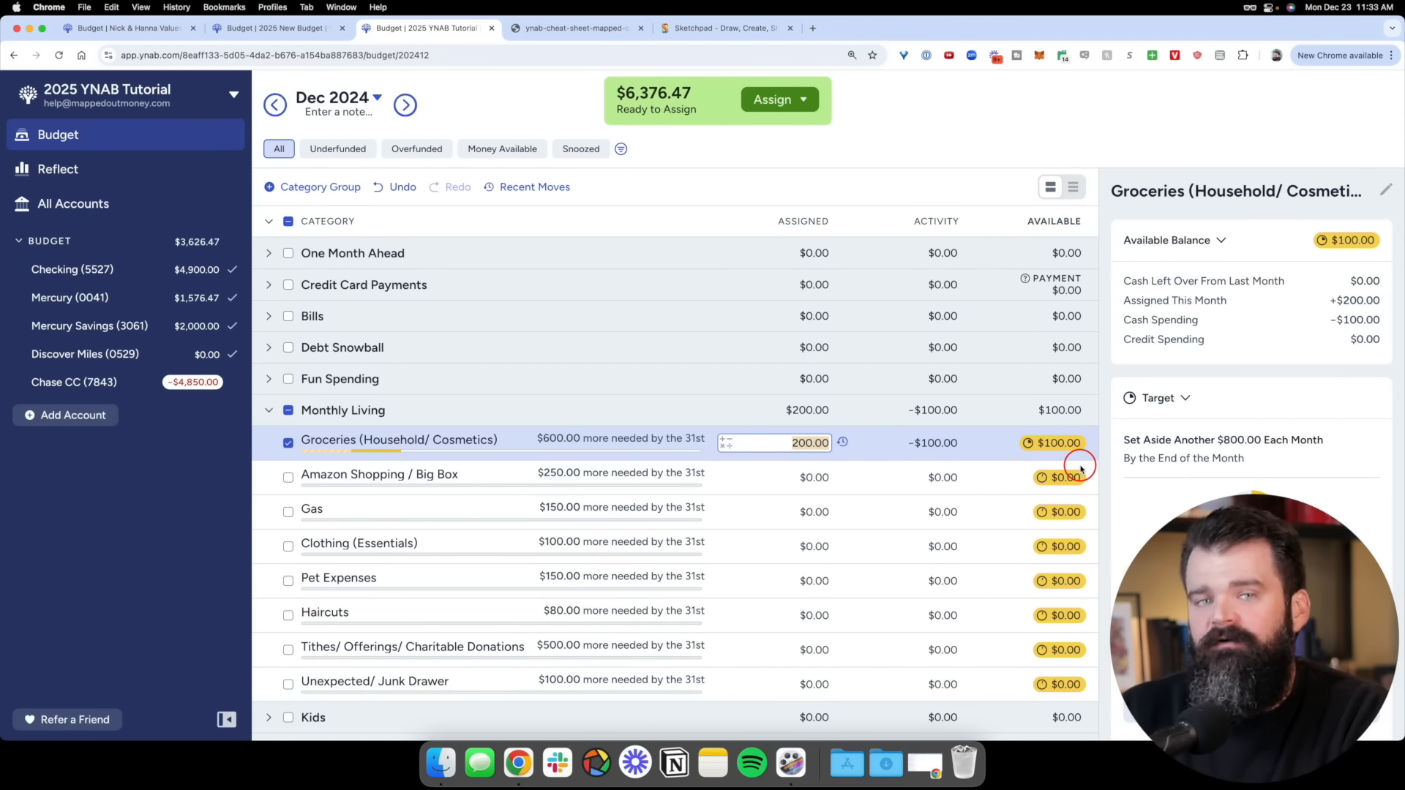
click(287, 443)
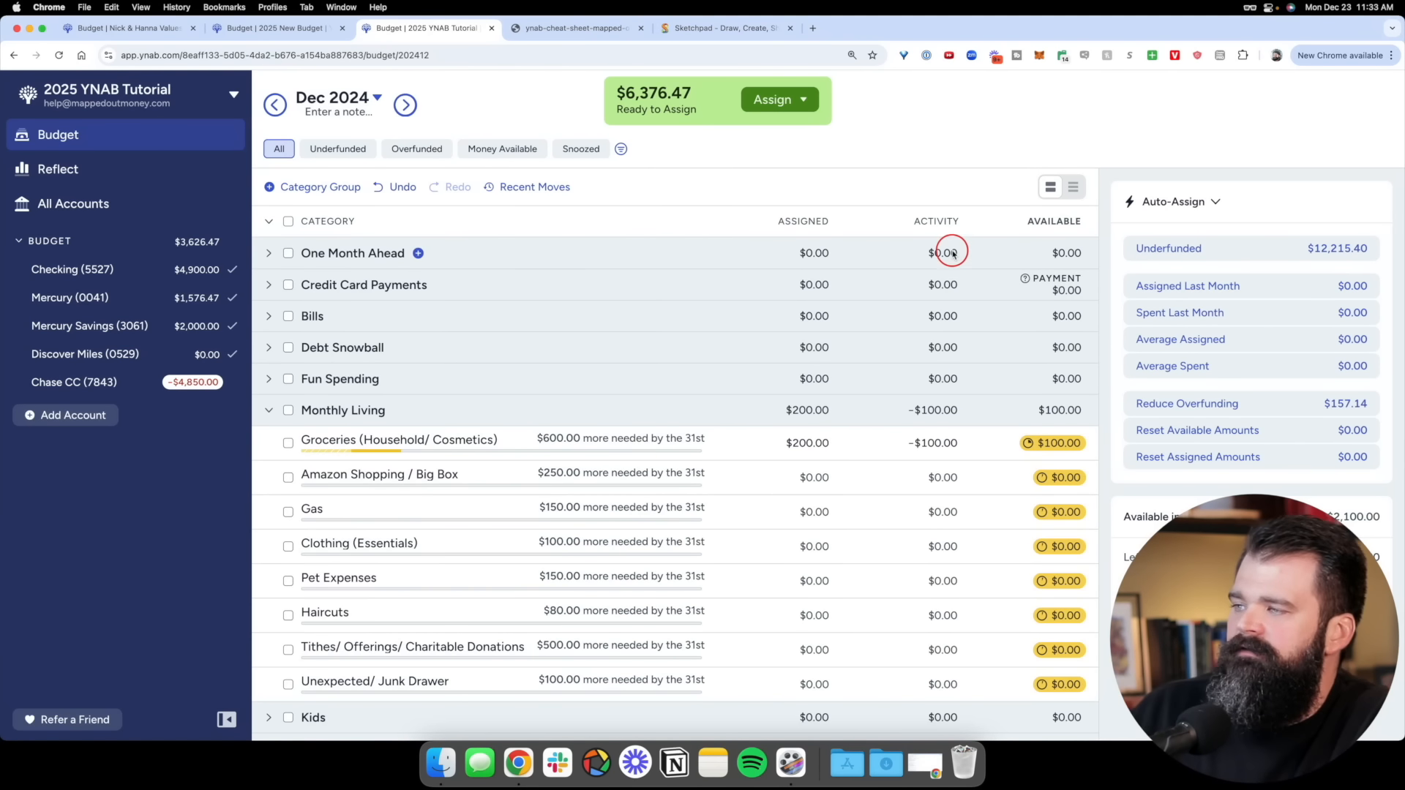
Circle the word Target in green on the Sketchpad canvas and return to the YNAB budget
click(724, 28)
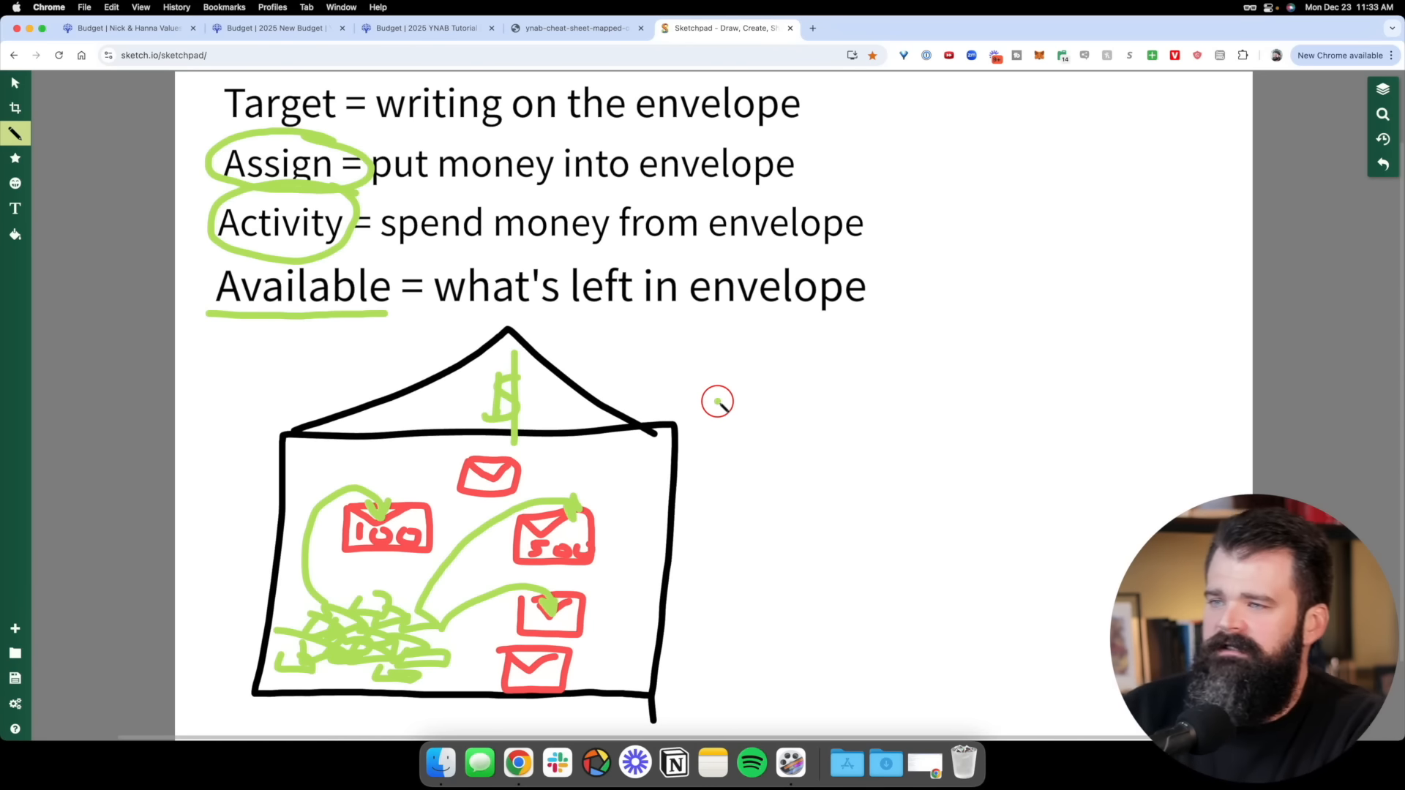
drag(302, 72, 337, 111)
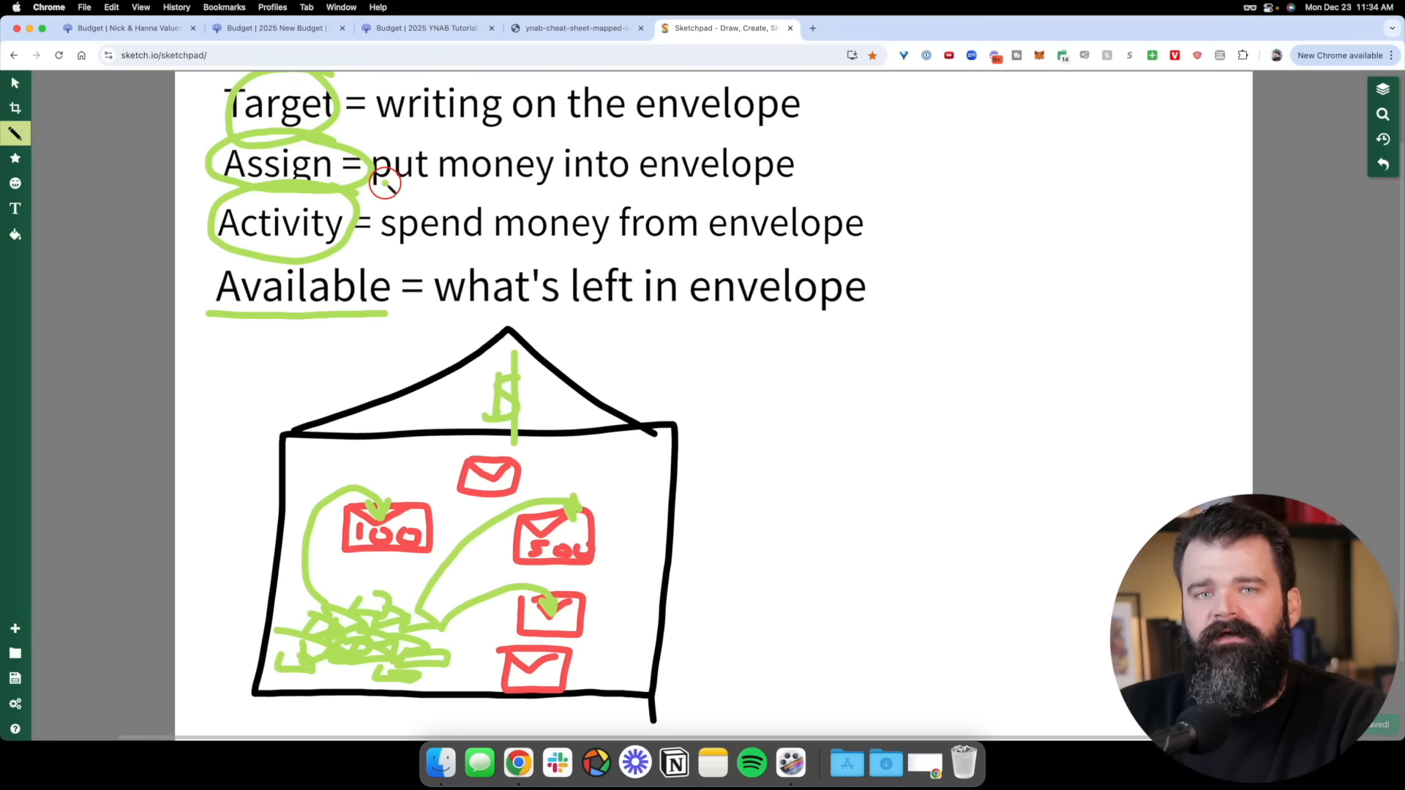
click(461, 27)
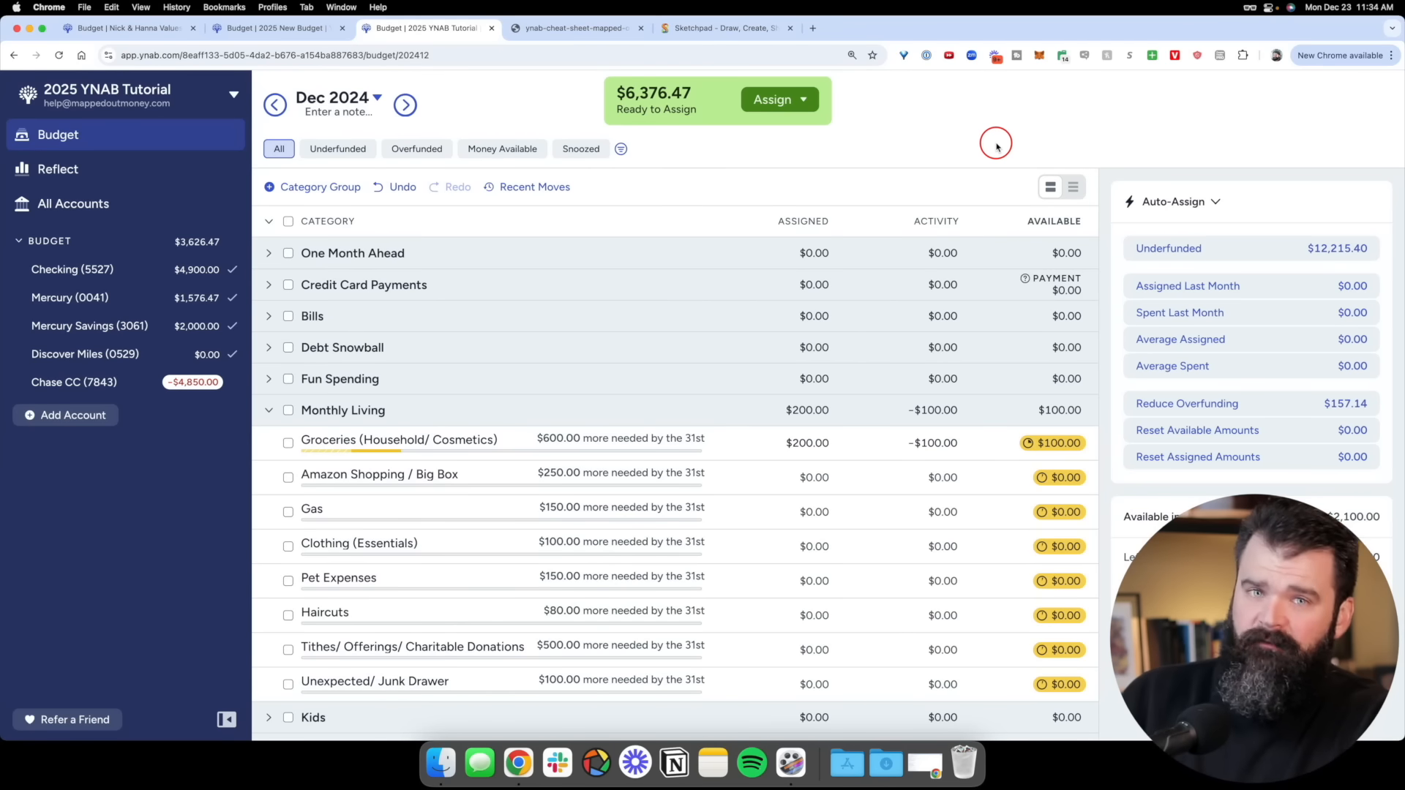
Examine the Definitions page of the YNAB cheat sheet PDF, covering budget colors, targets and columns, and reconciling terms
click(582, 27)
scroll(915, 247, down, 20)
scroll(915, 247, down, 15)
scroll(915, 247, up, 10)
scroll(915, 247, up, 2)
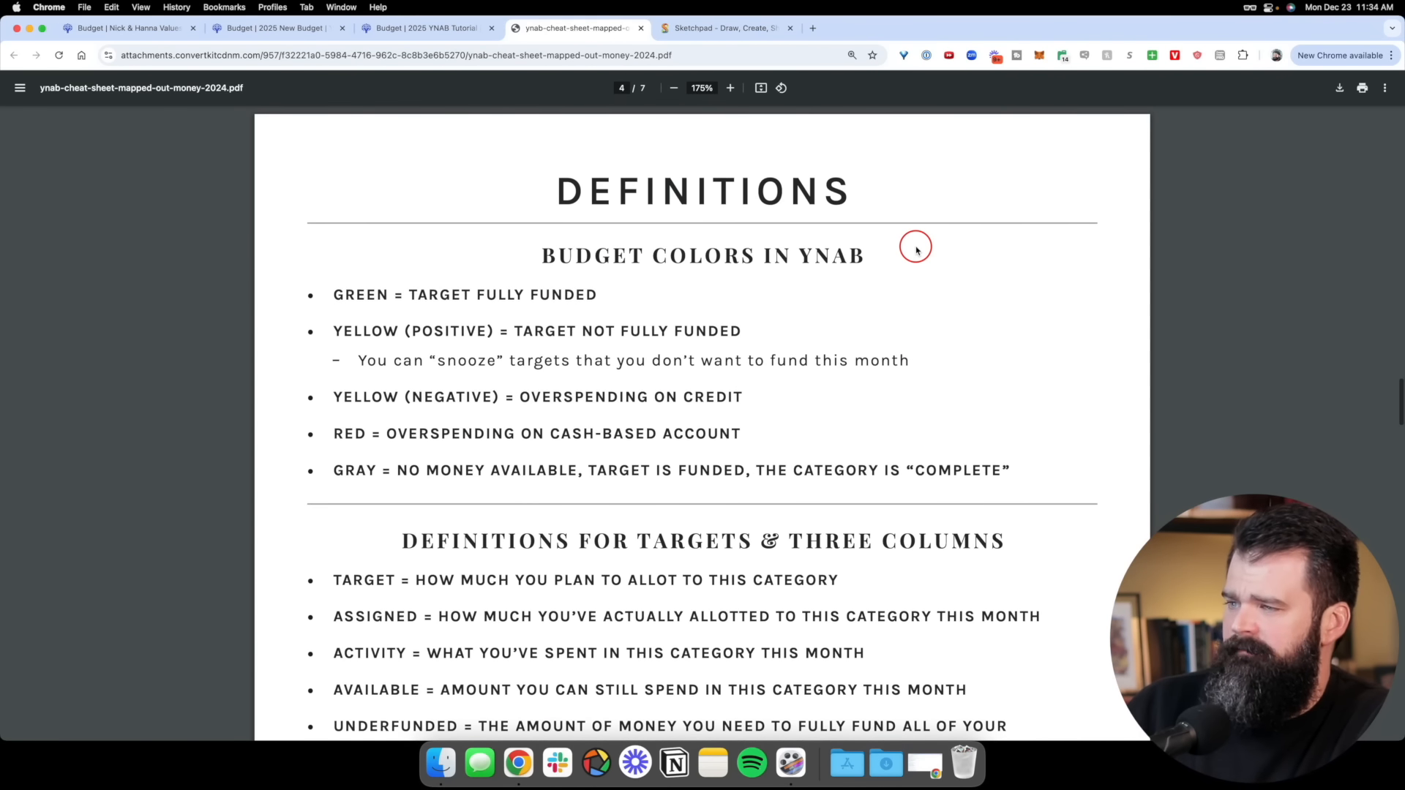
scroll(841, 256, down, 1)
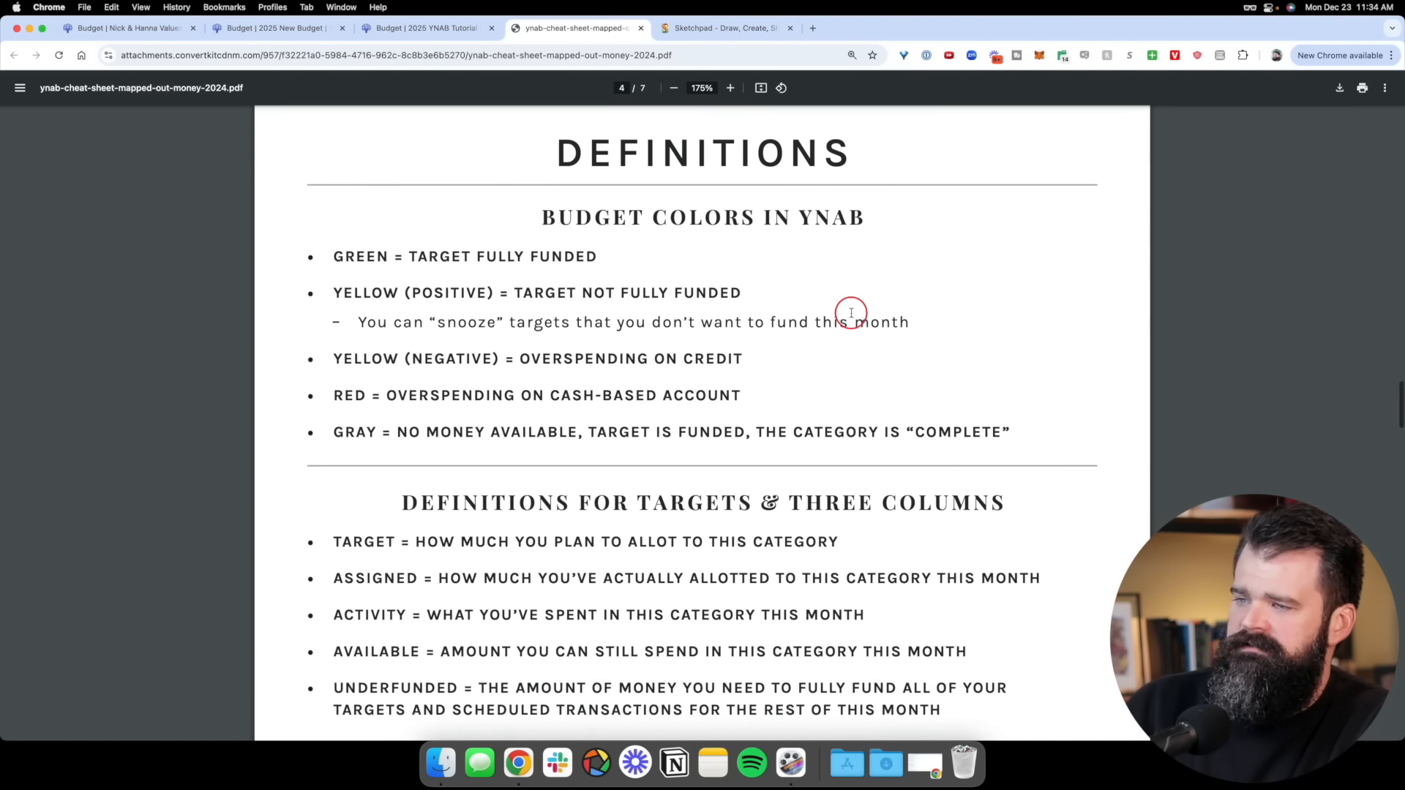
scroll(554, 285, down, 8)
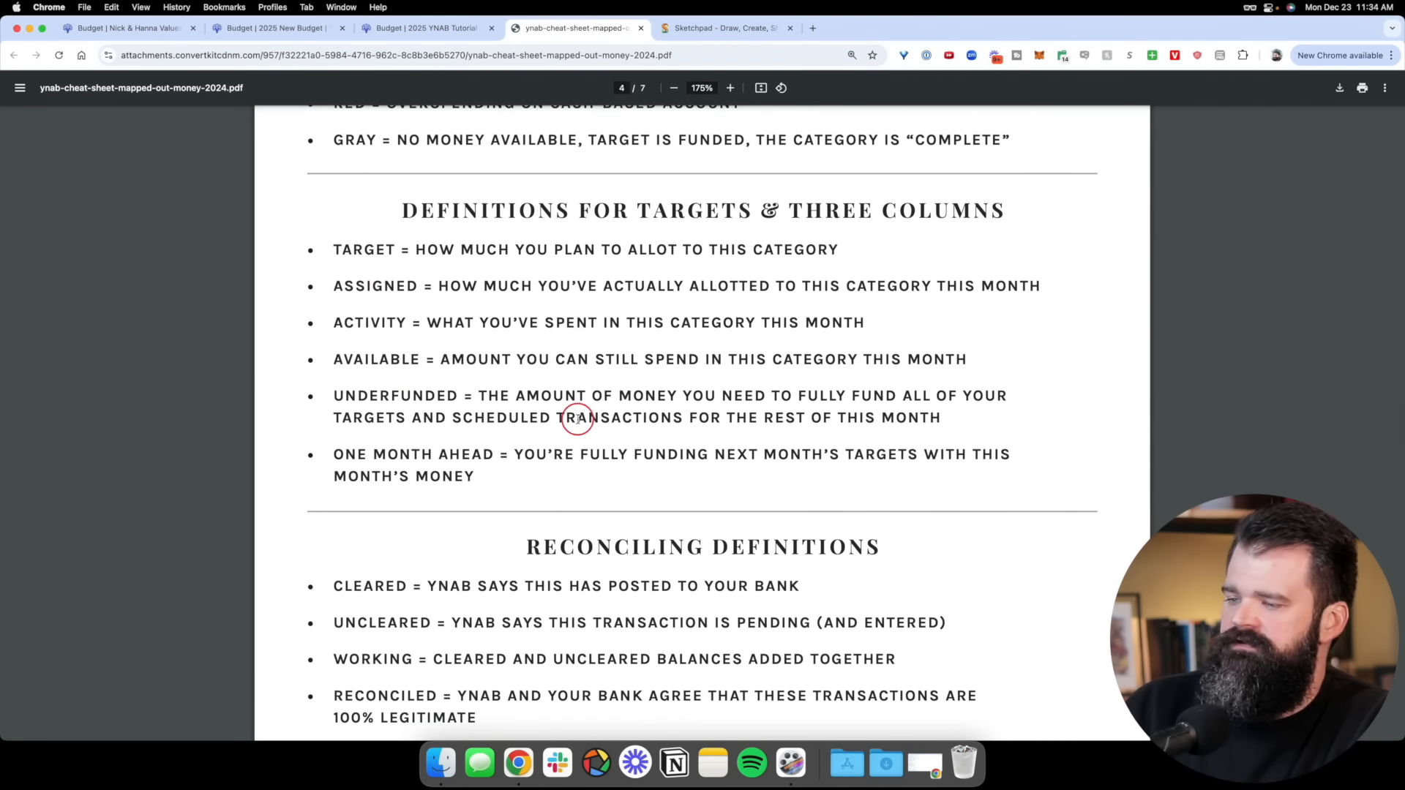
scroll(600, 404, down, 8)
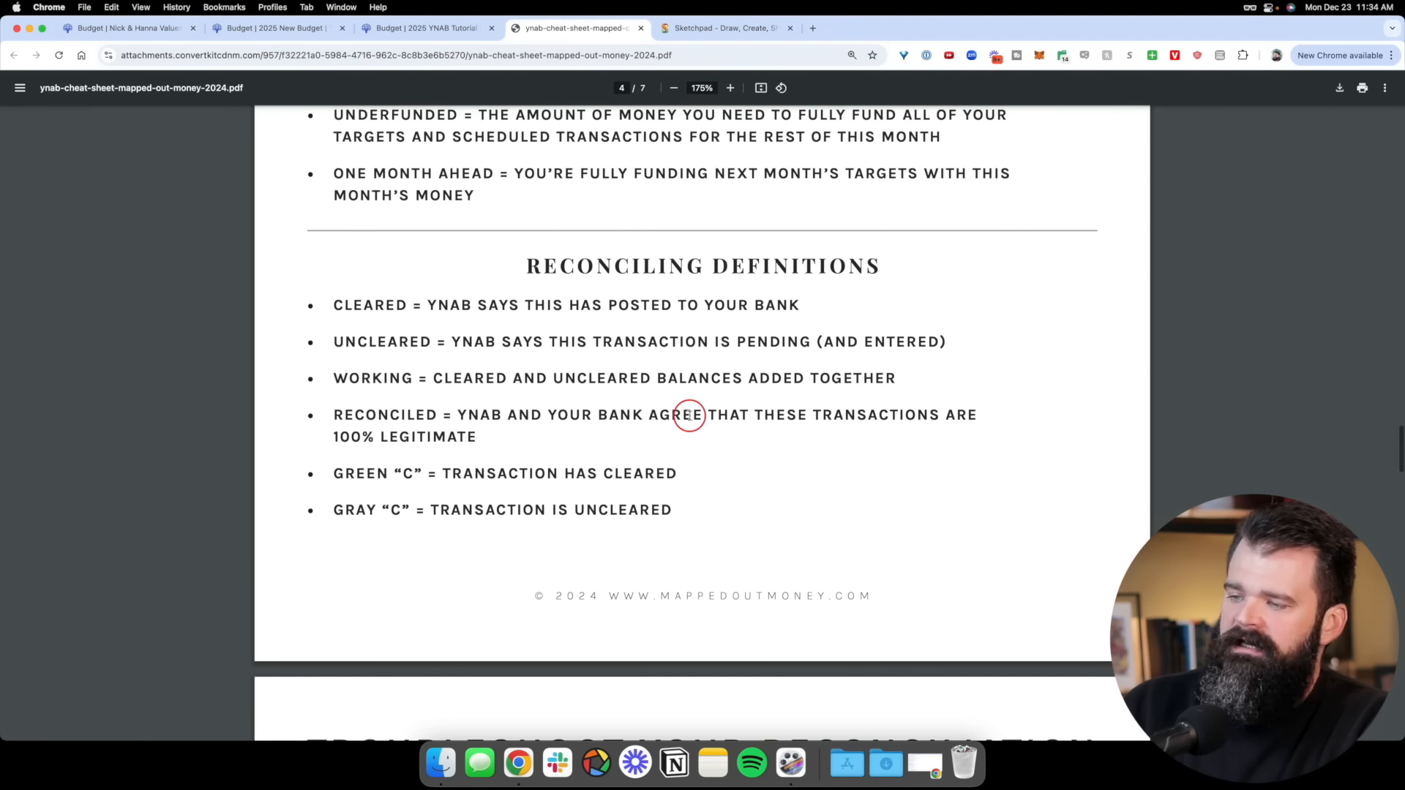
Look through the cheat sheet's reconciliation troubleshooting and target flowchart pages, then read the setup checklist's Ready to Assign step
scroll(744, 379, down, 20)
scroll(741, 392, up, 20)
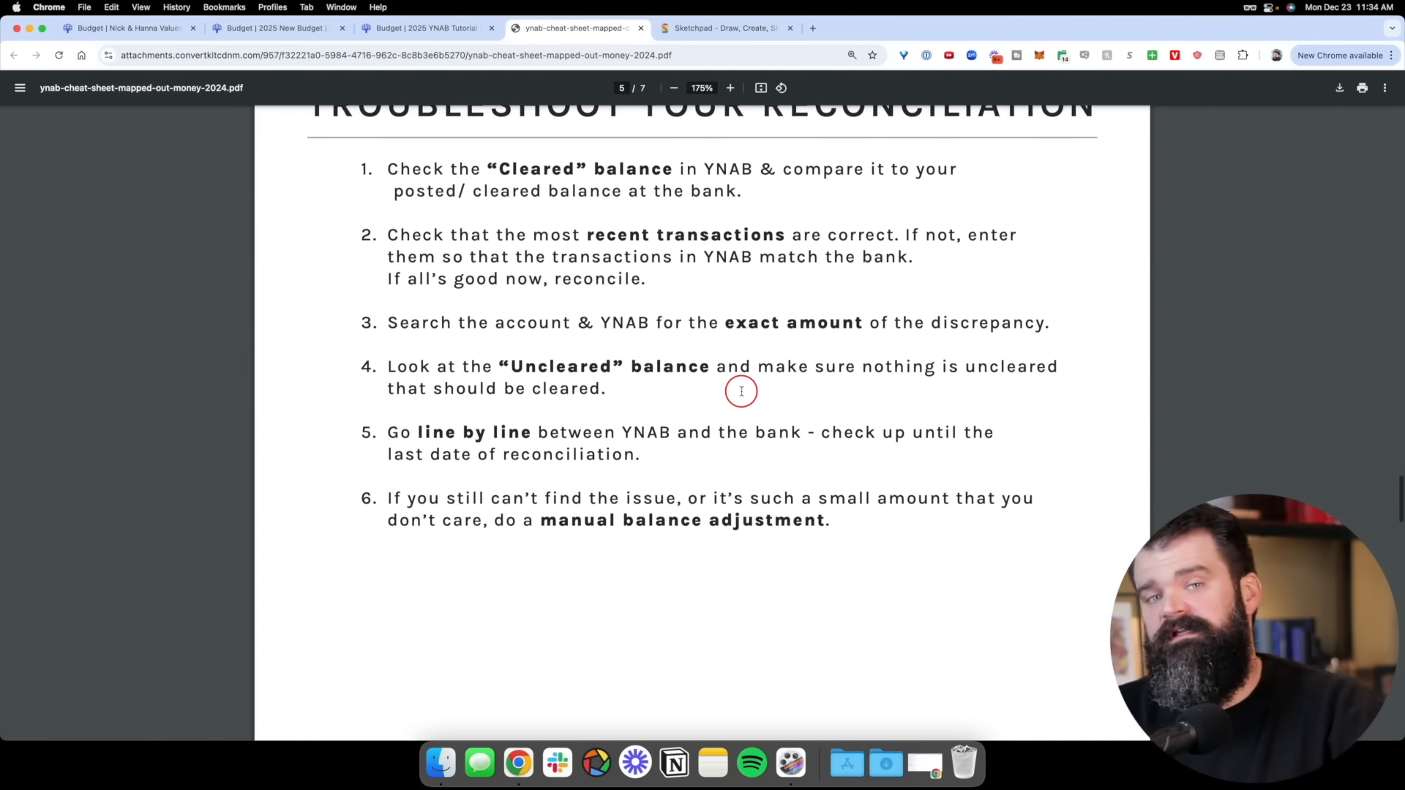
scroll(742, 391, up, 20)
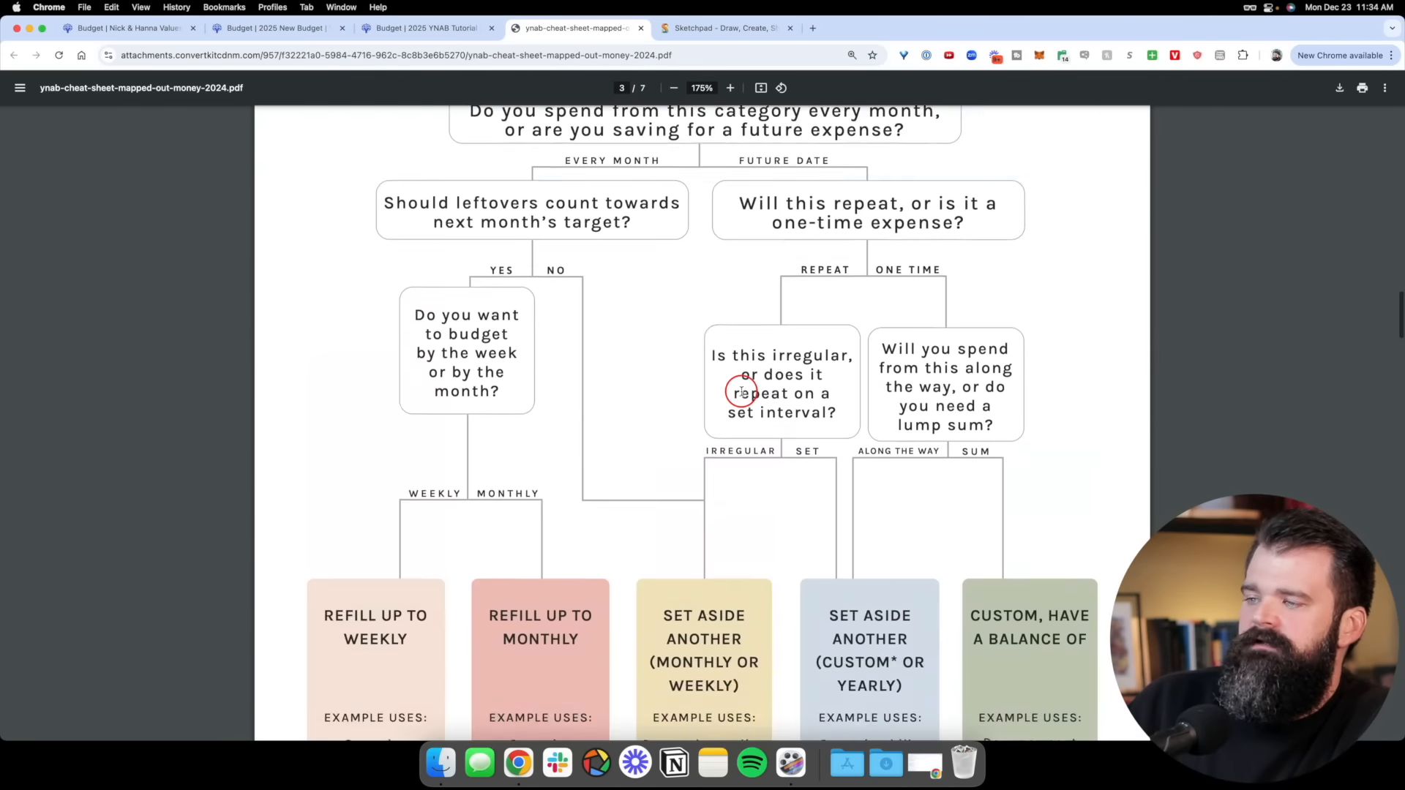
scroll(741, 392, down, 1)
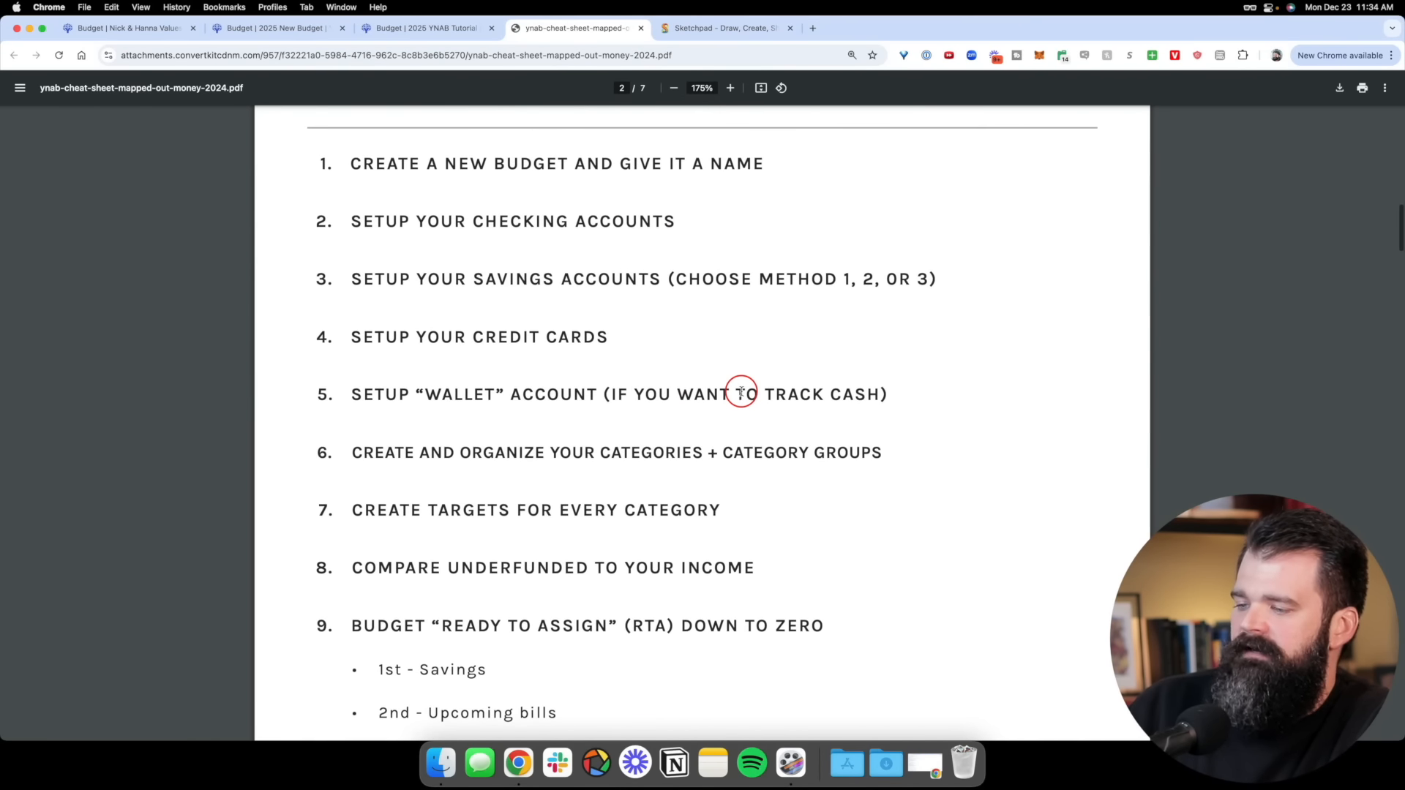
scroll(552, 497, down, 5)
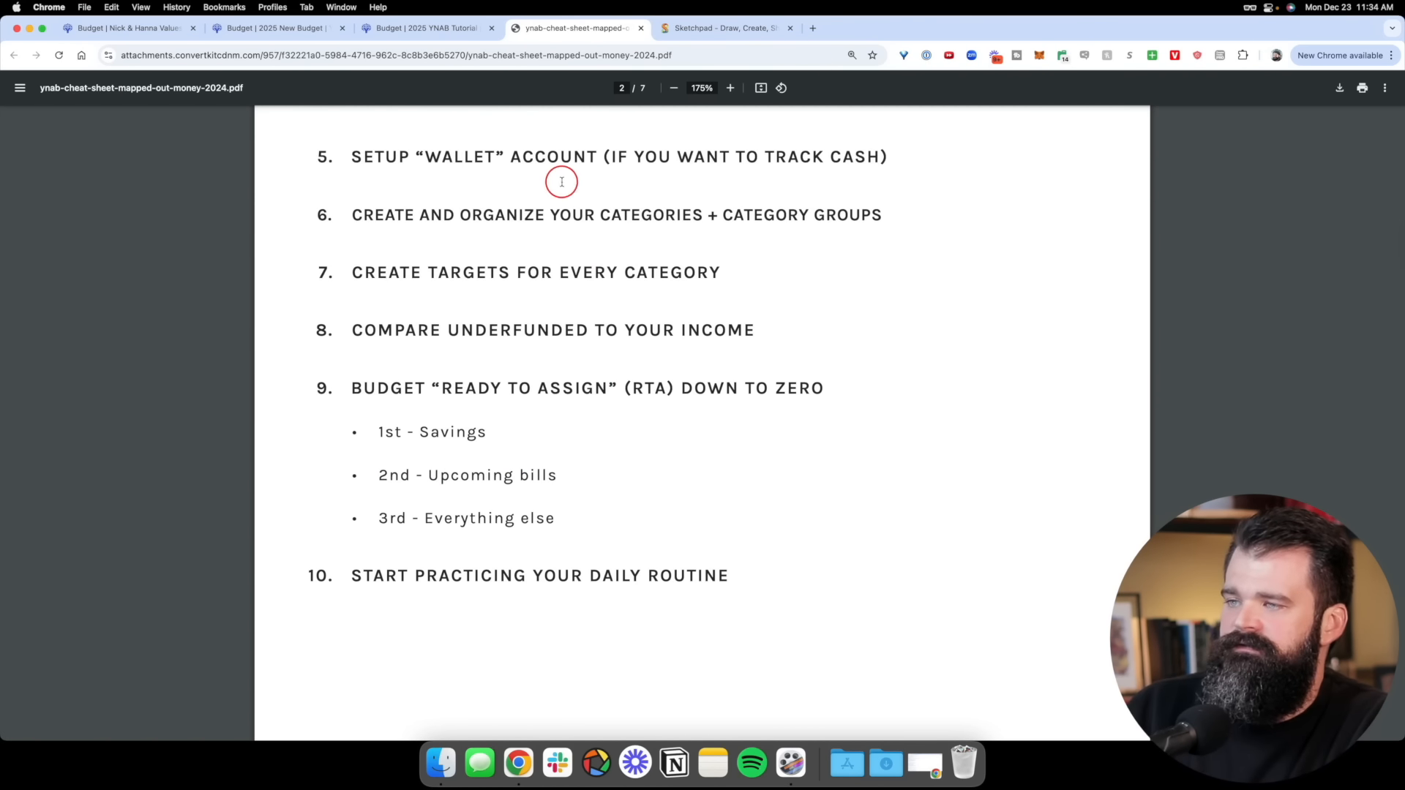
Back in the YNAB budget, expand Bills and assign $79.90 to Gym Membership and $245.66 to Phone & Internet
click(427, 30)
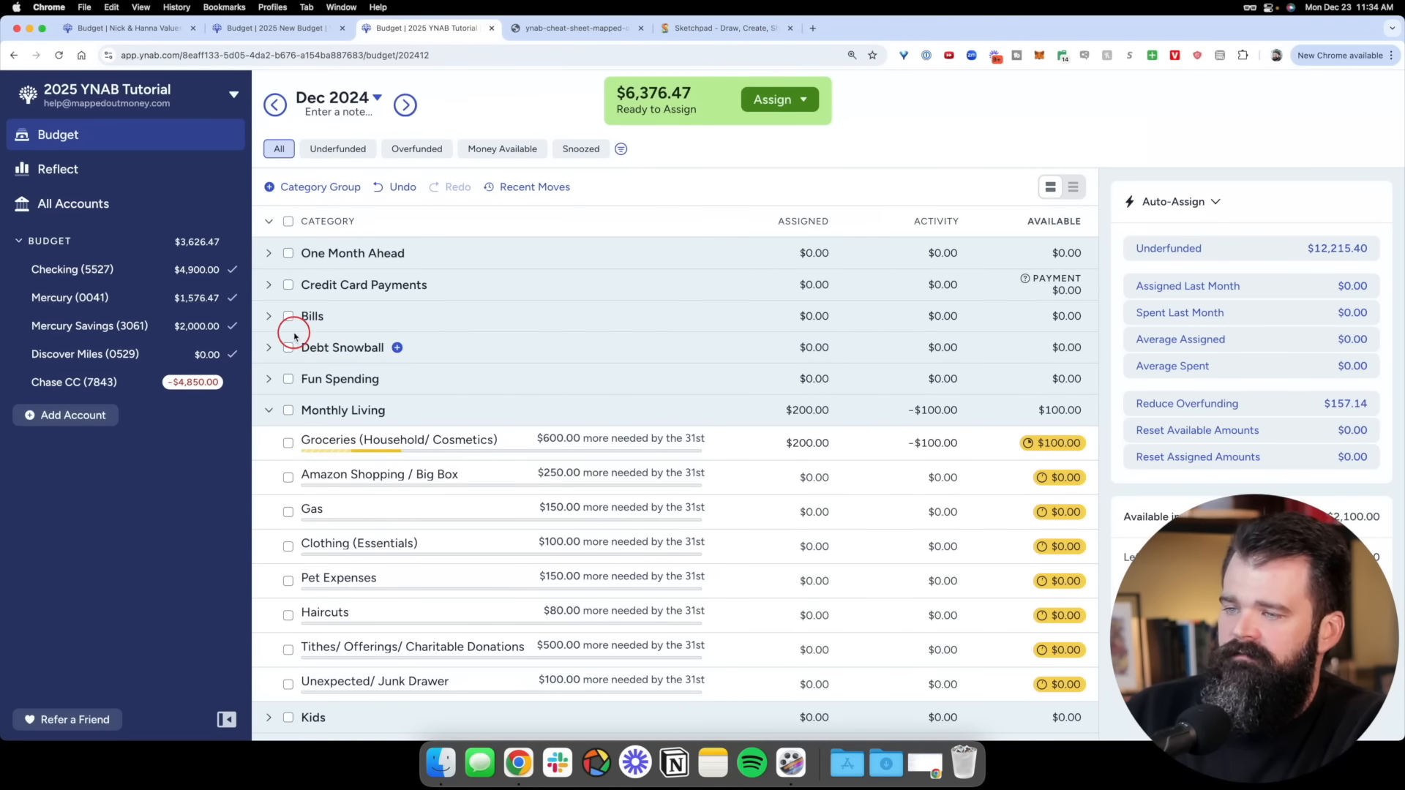
click(268, 318)
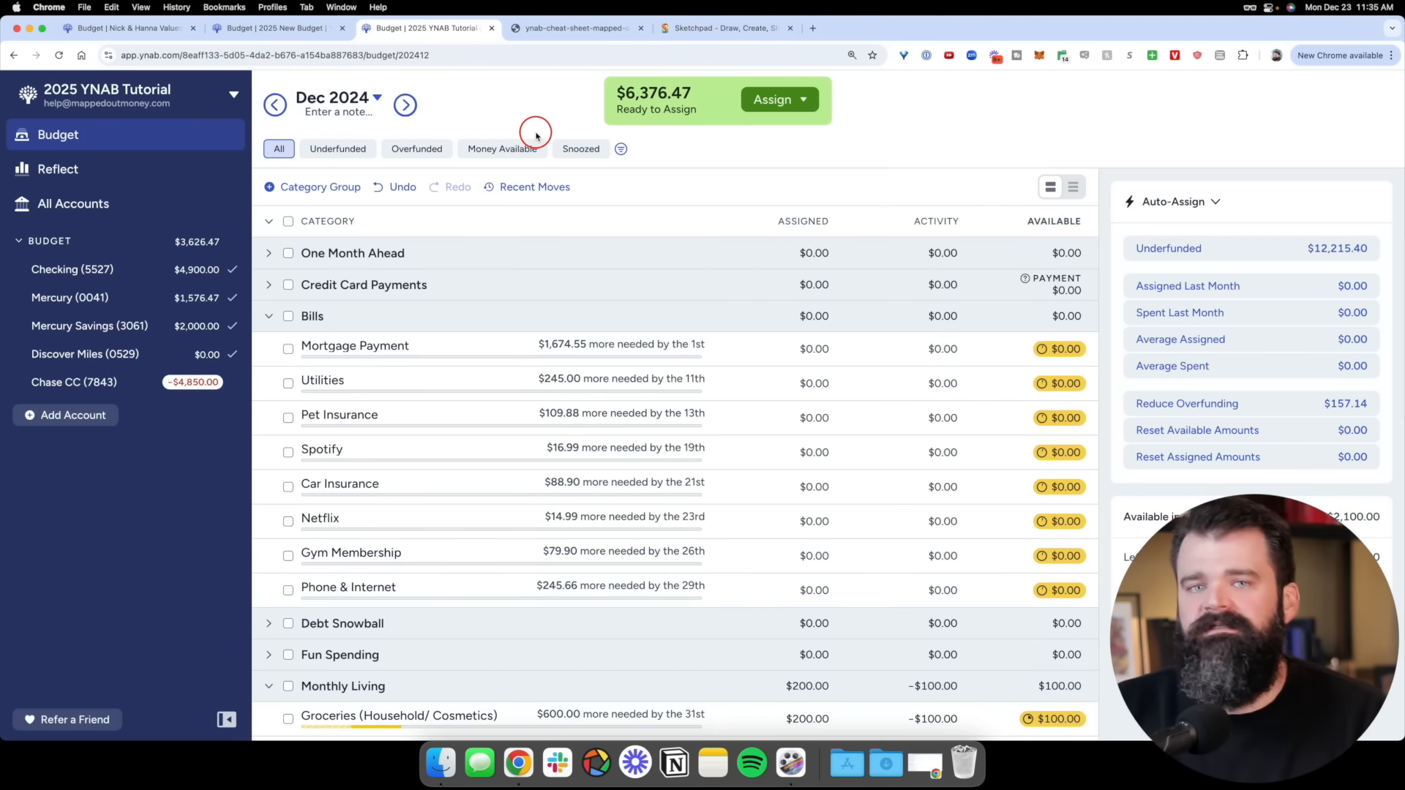
click(627, 355)
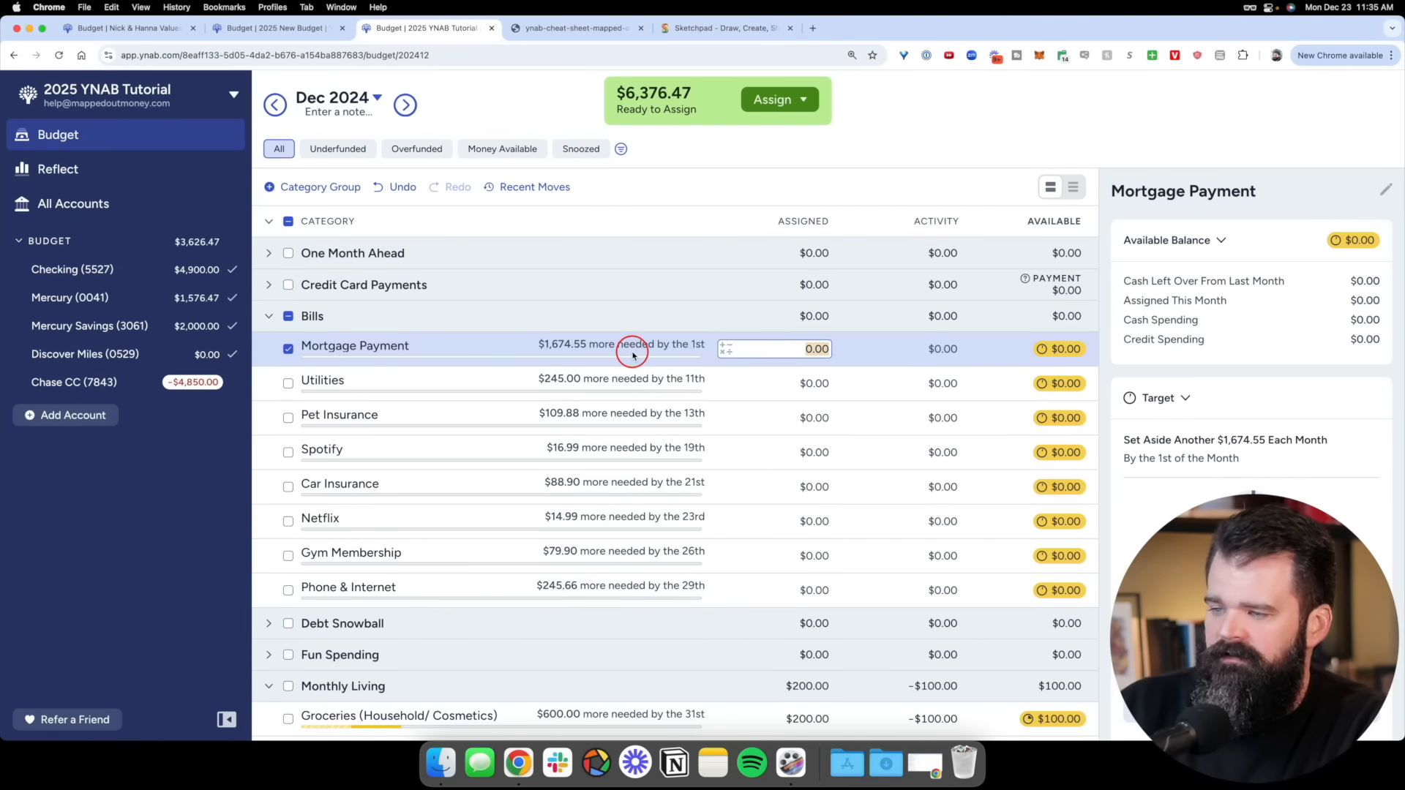
scroll(631, 354, down, 1)
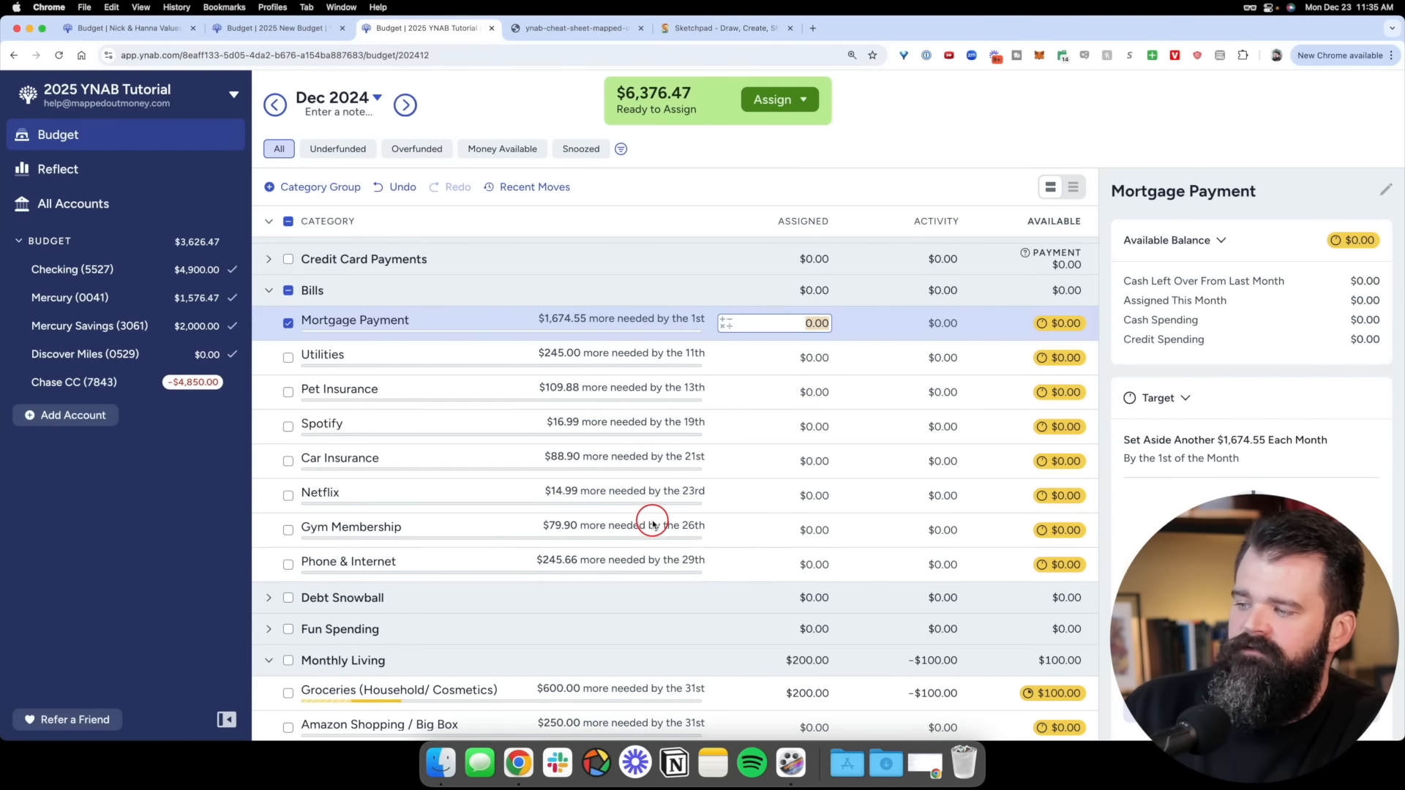
click(653, 524)
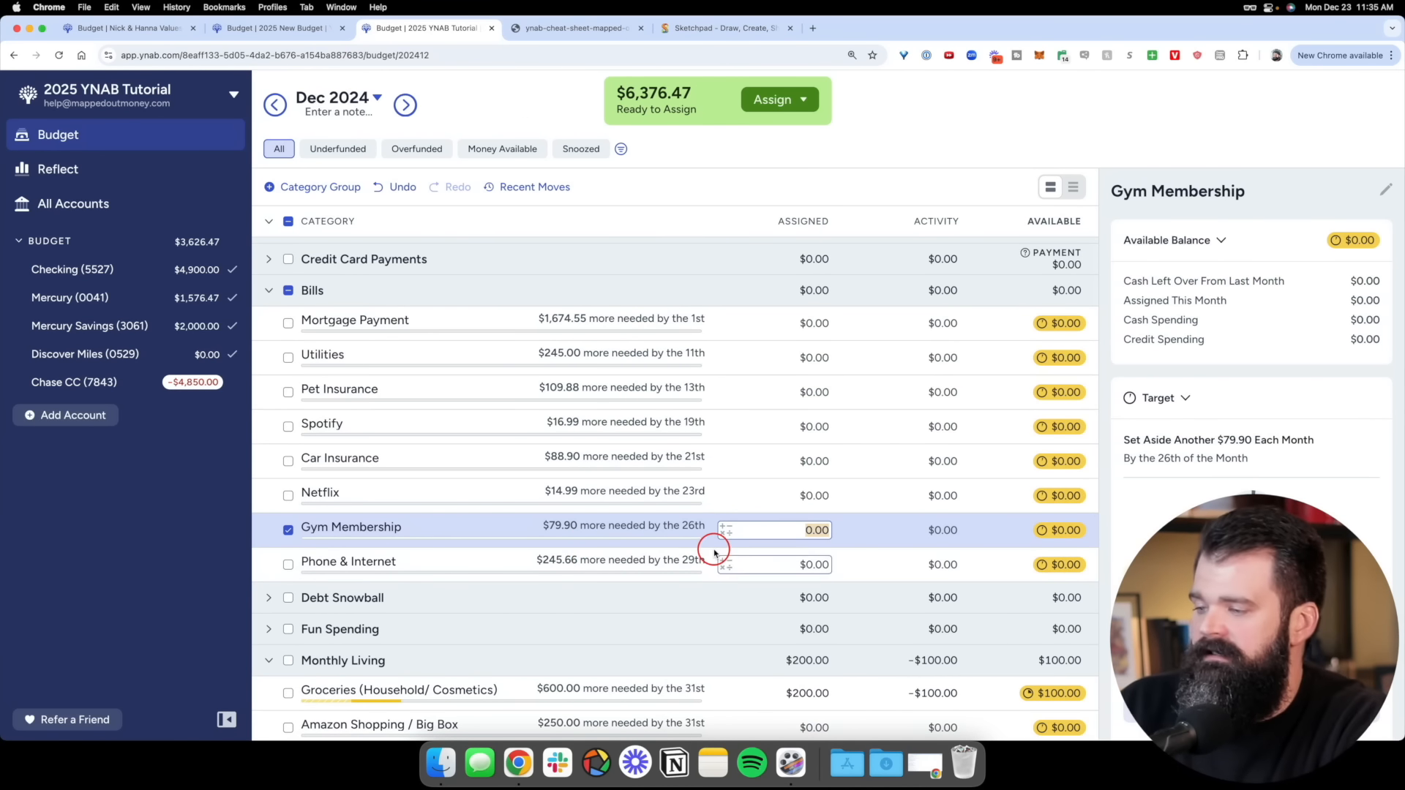
scroll(842, 527, down, 1)
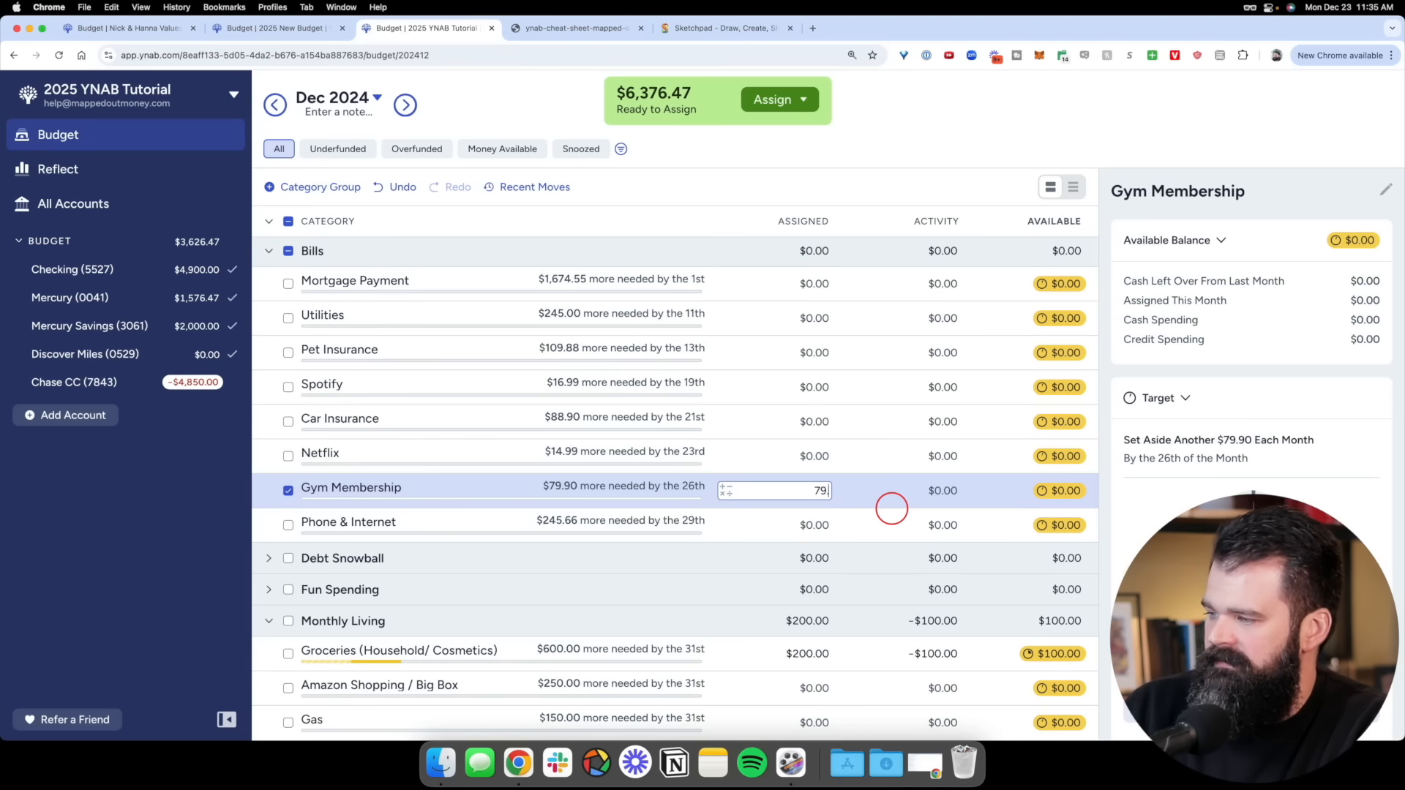
key(Return)
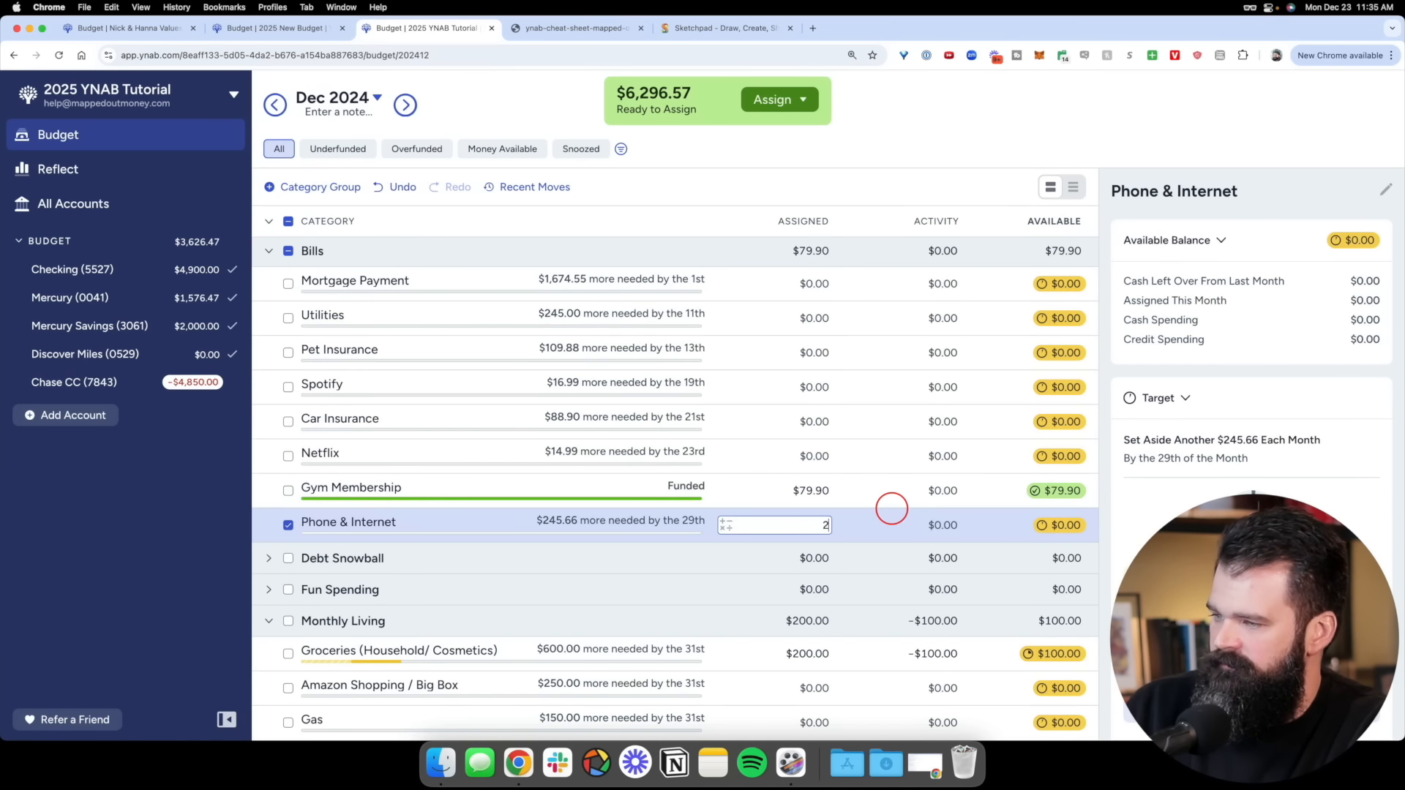
key(Return)
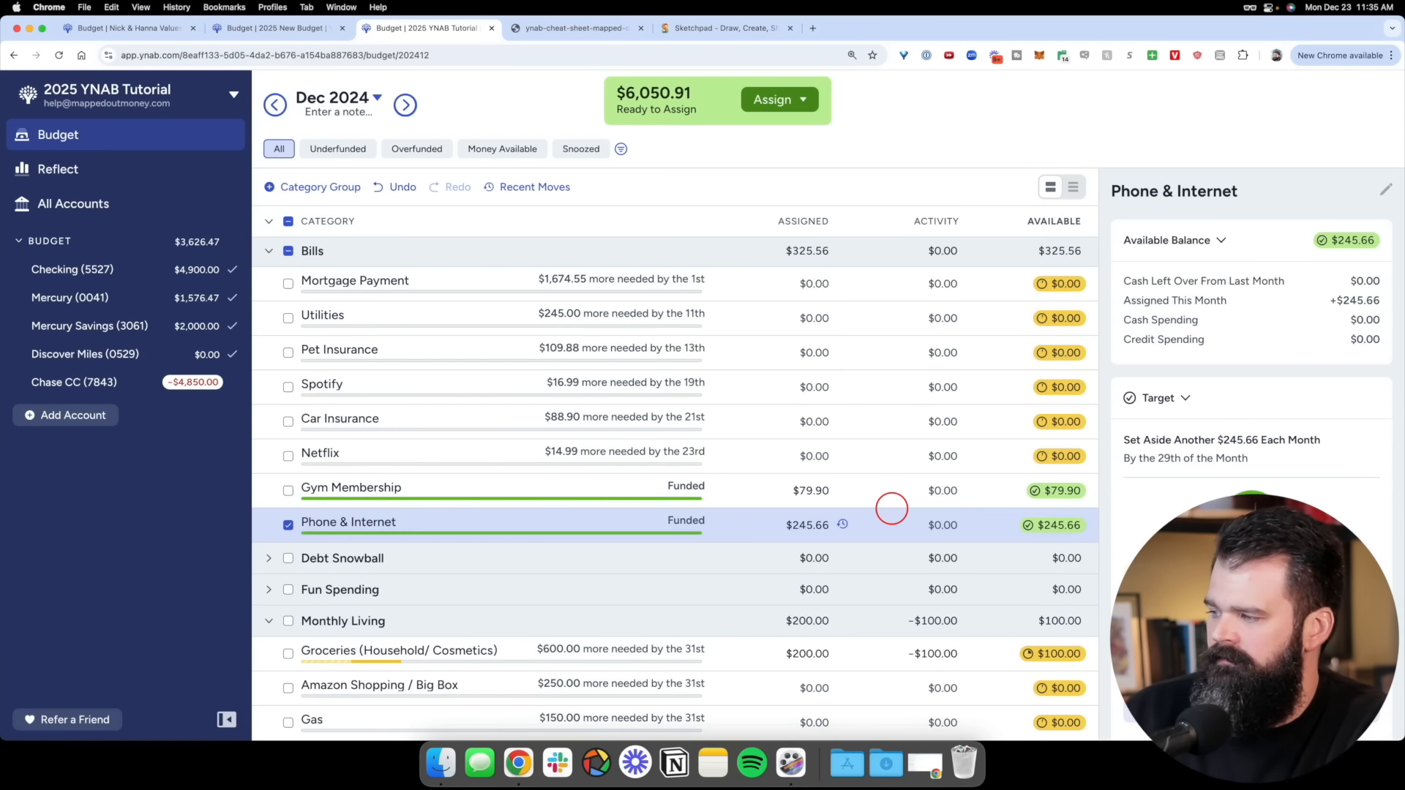
Expand the Debt Snowball group, assign $75 to CC Interest and clear the category selection
click(267, 560)
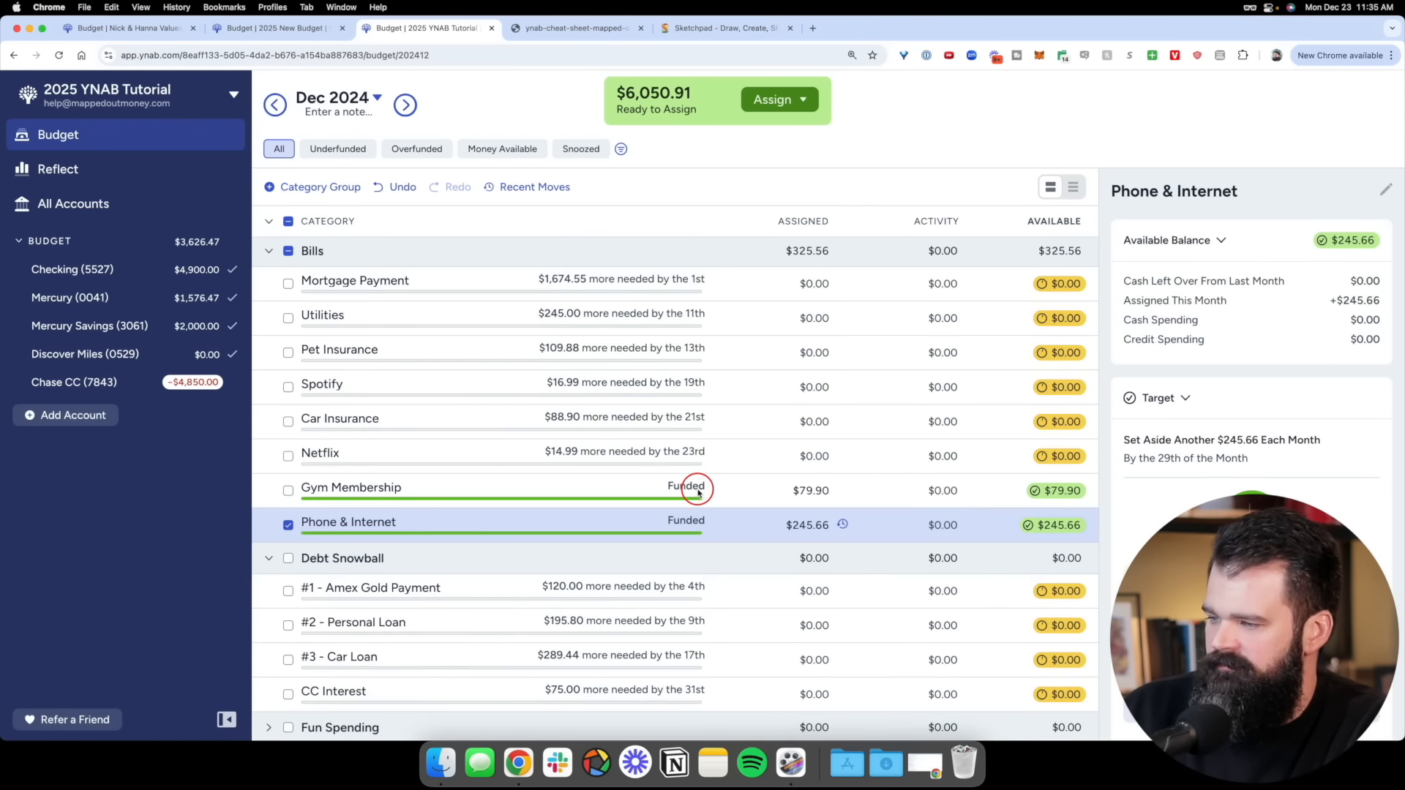
scroll(696, 477, down, 2)
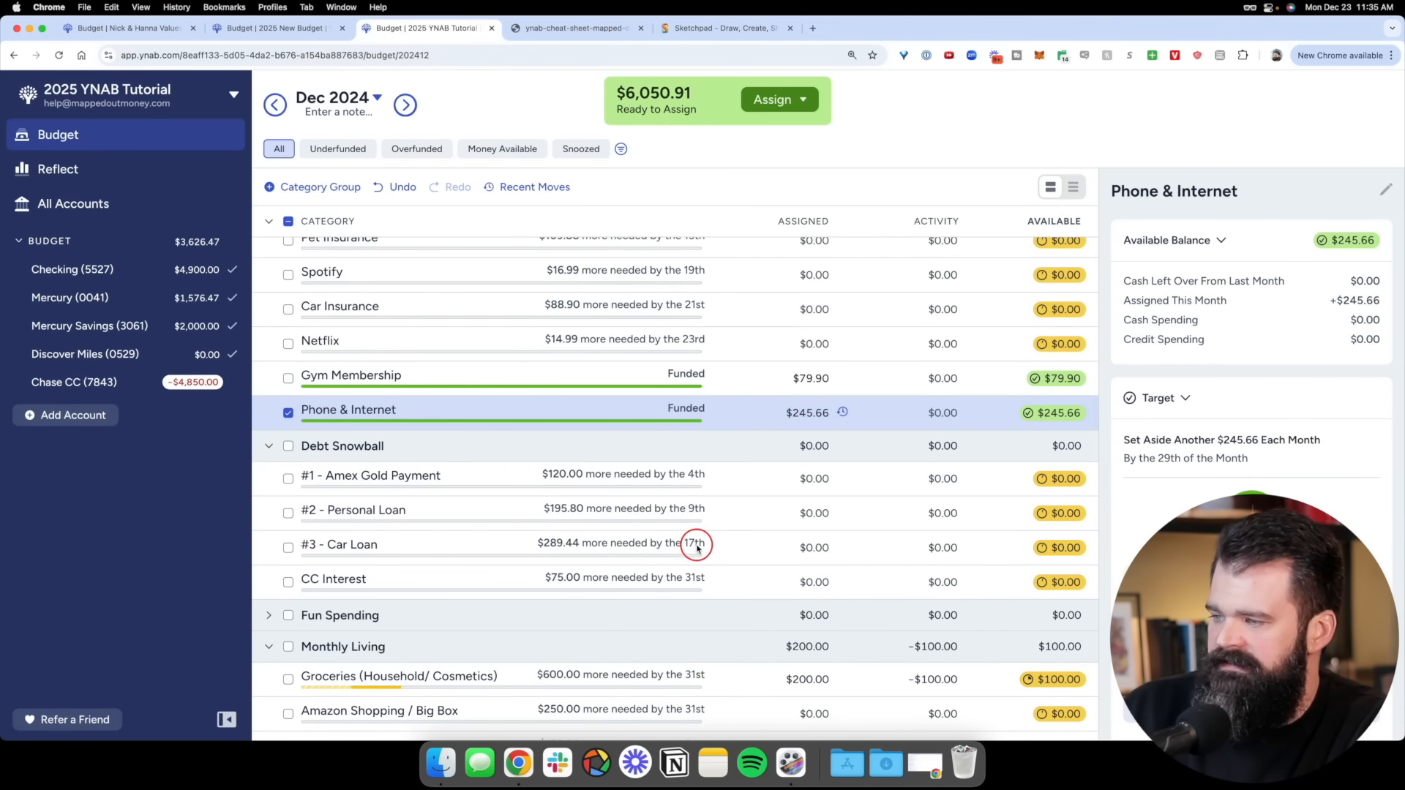
click(670, 577)
text(7)
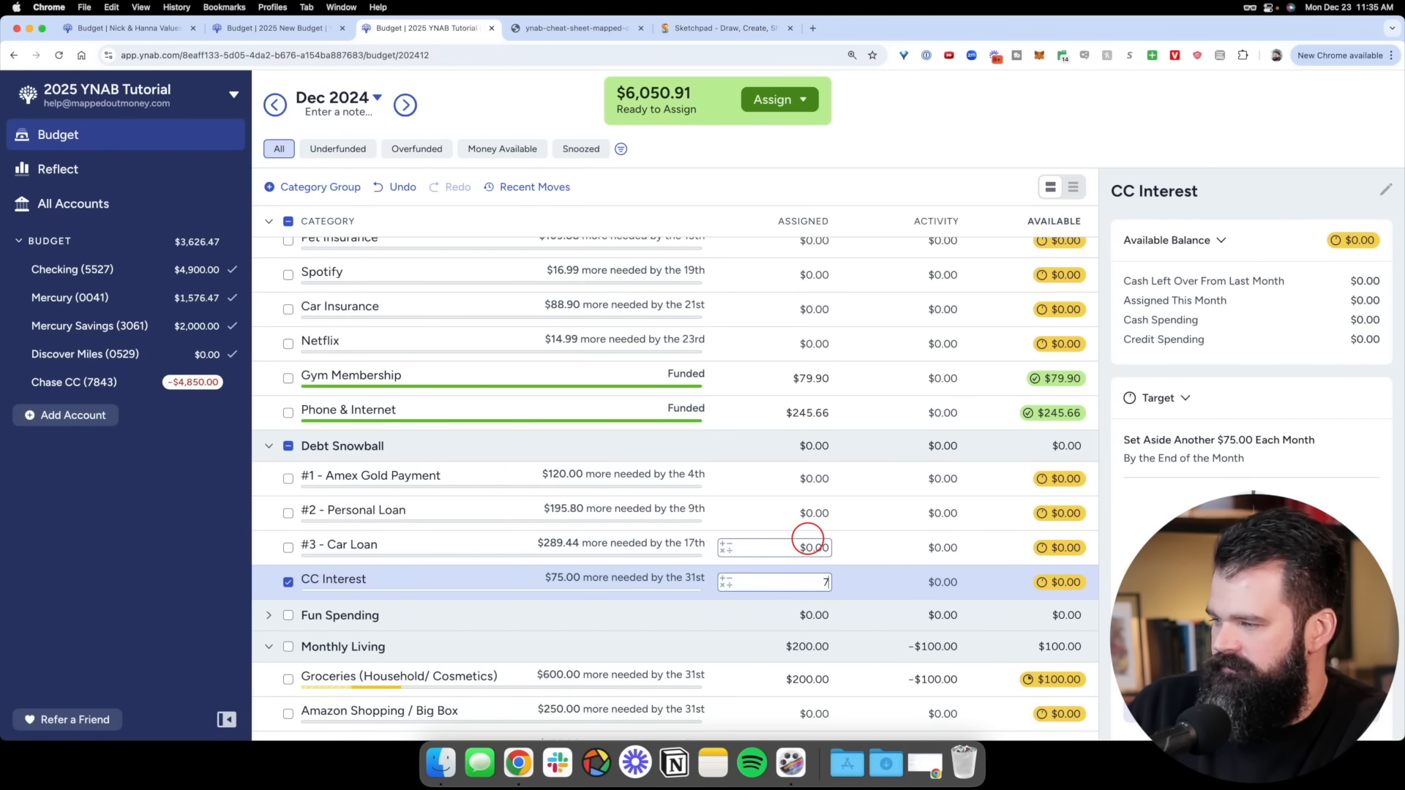
text(5)
key(Return)
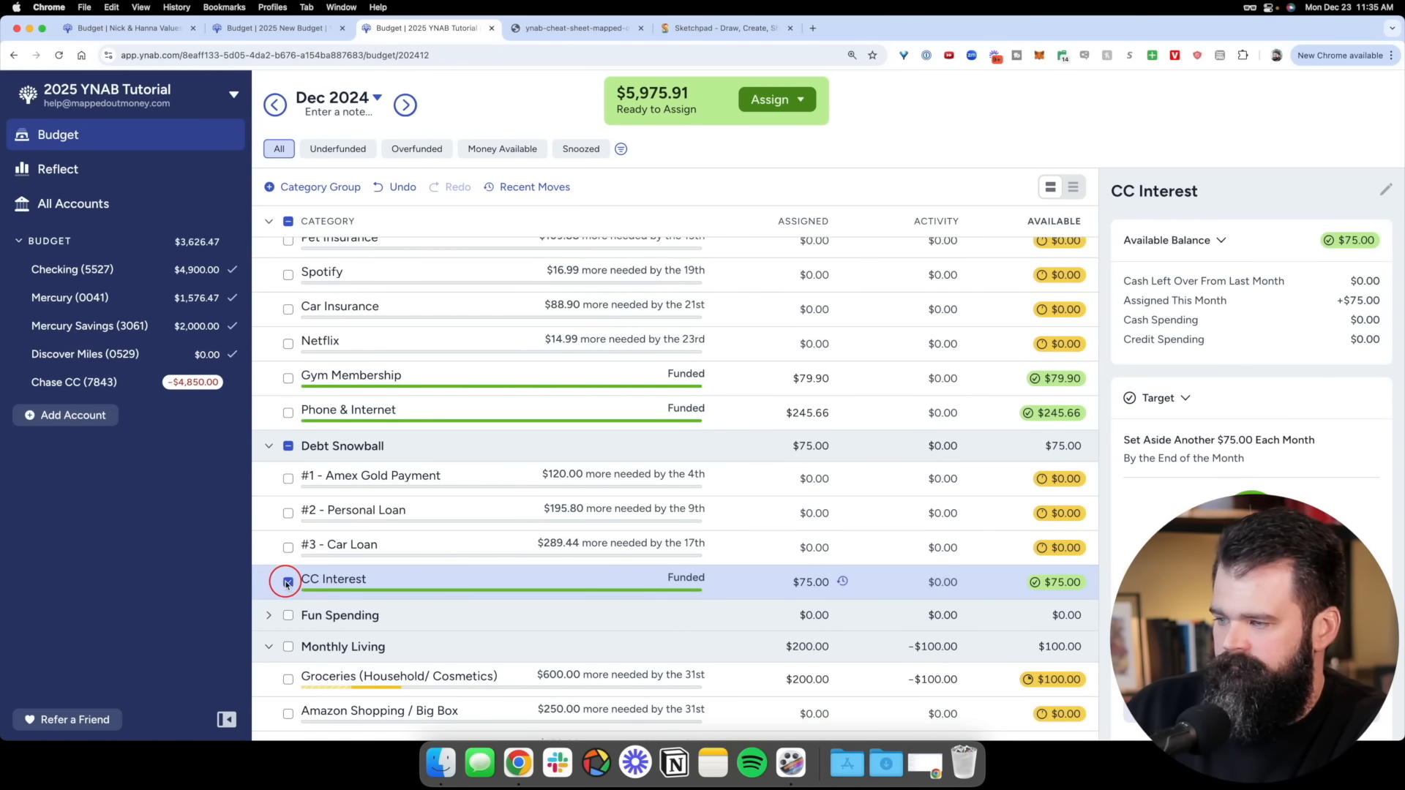
click(286, 583)
scroll(494, 477, down, 2)
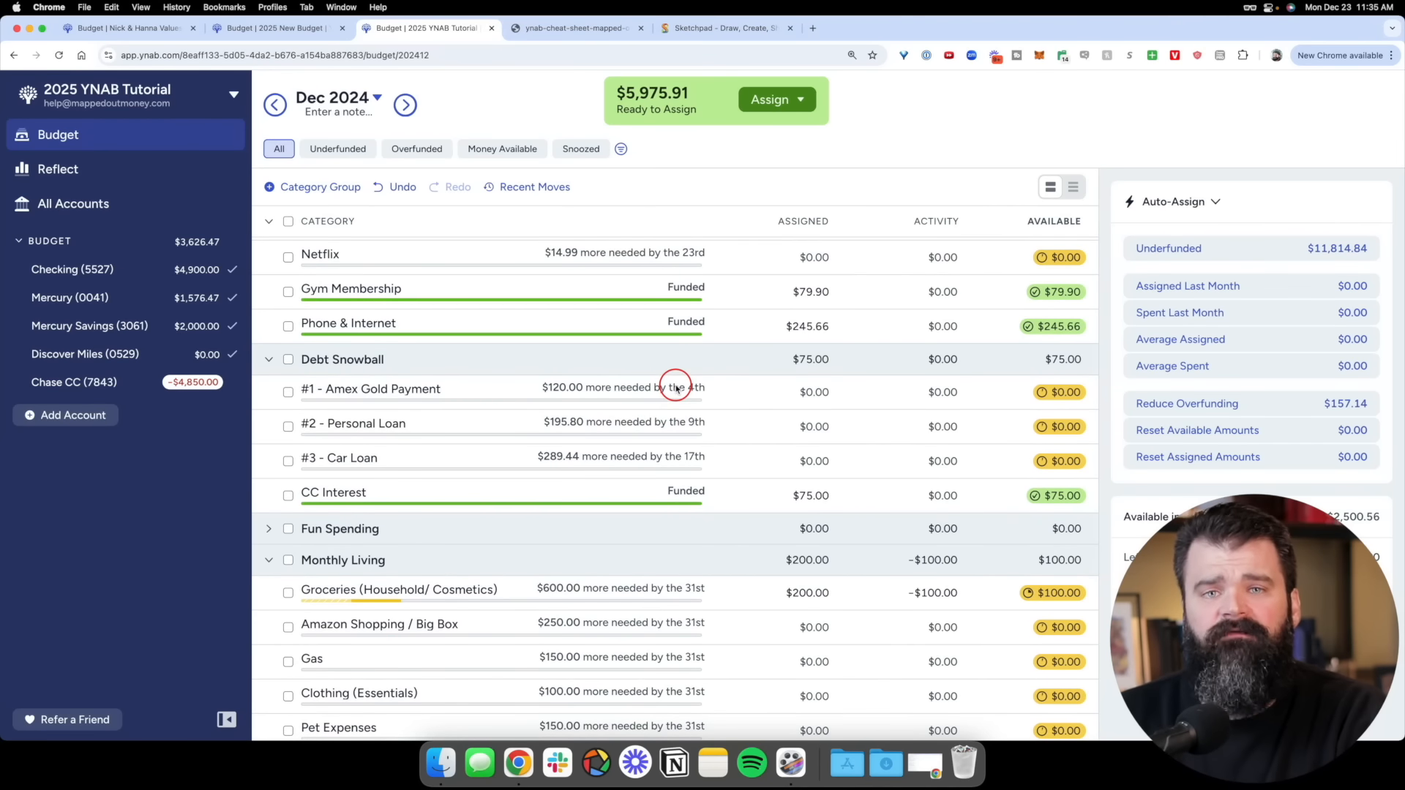
Check the Ready to Assign priority order in the cheat sheet PDF and return to the YNAB budget
click(574, 28)
scroll(768, 385, down, 2)
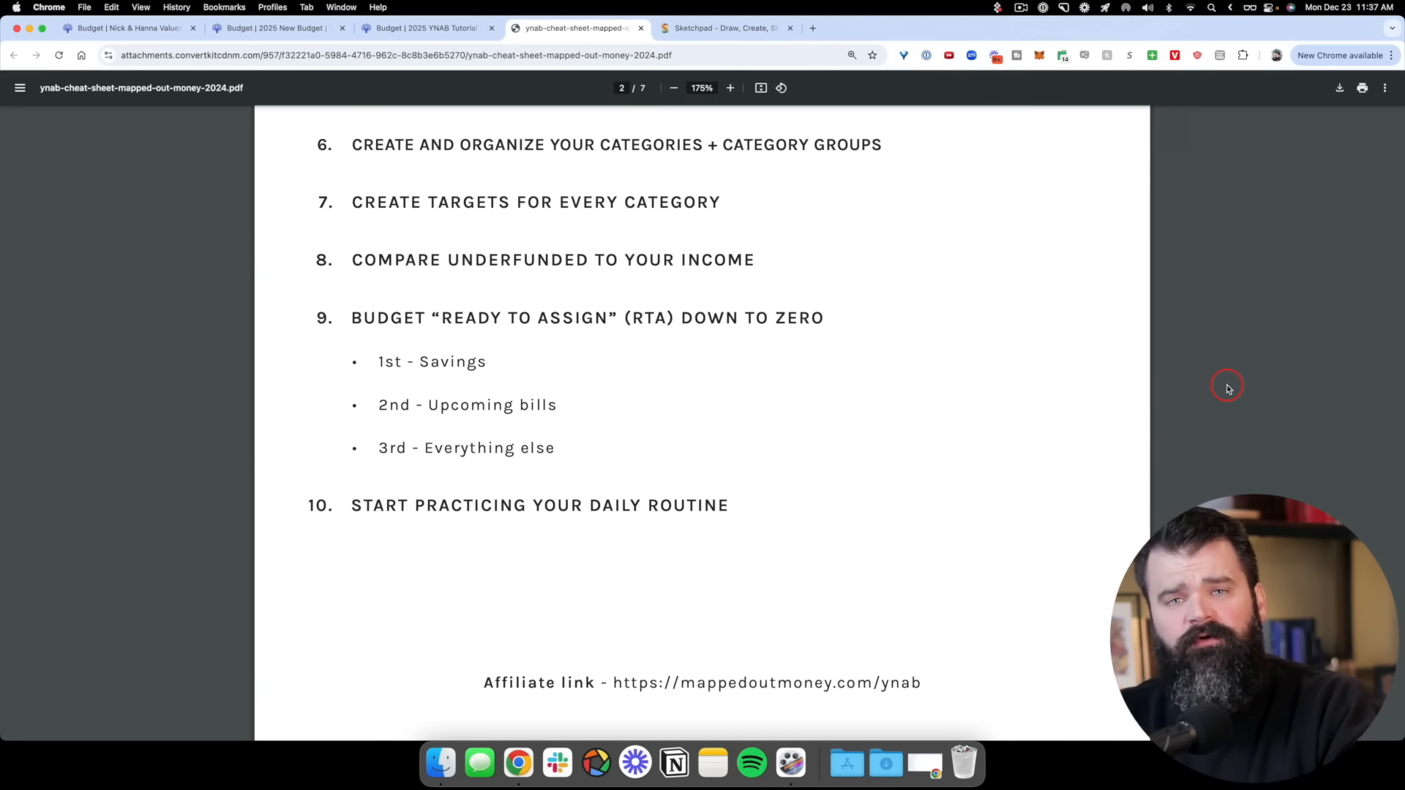
click(450, 27)
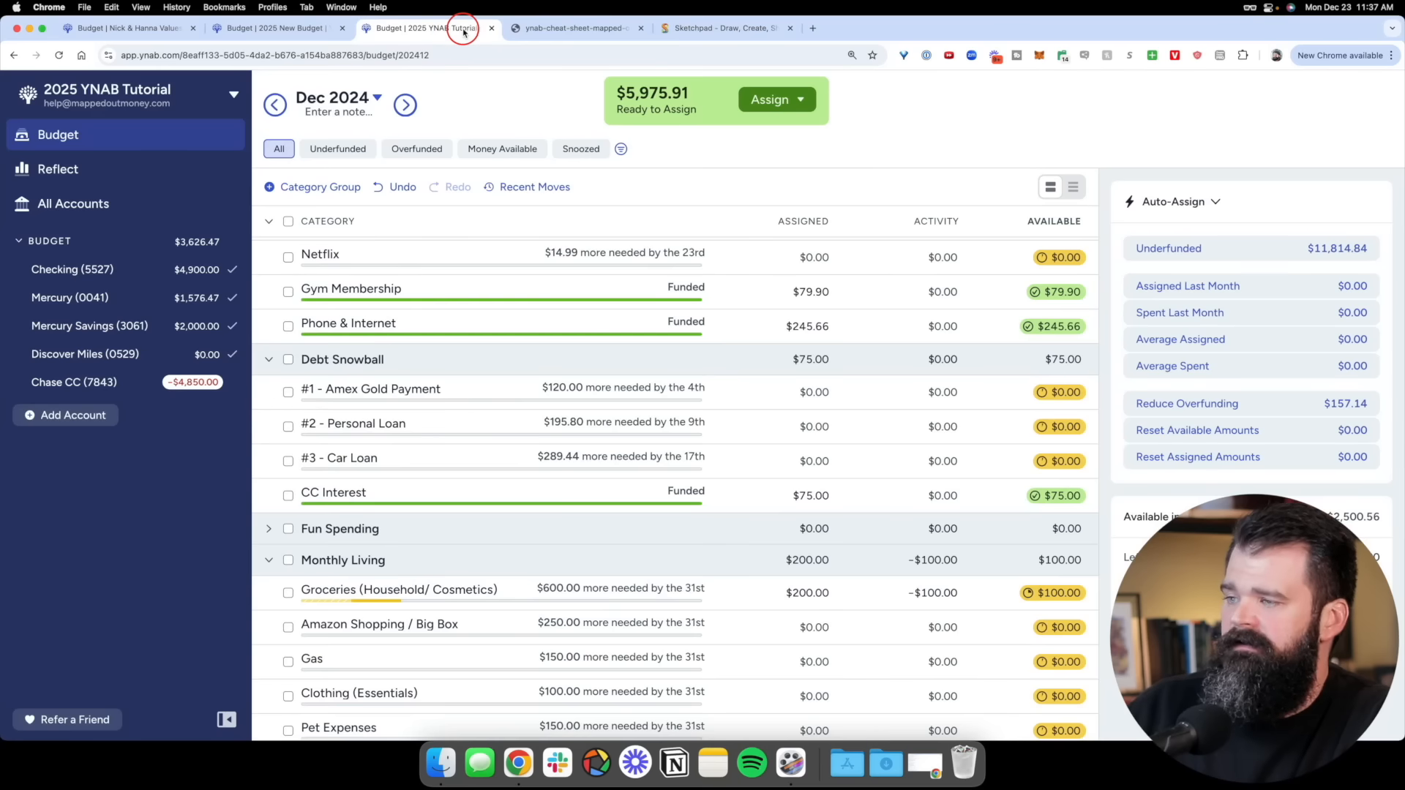
Expand the Fun Spending group in the budget to show its categories and their targets
scroll(600, 308, down, 2)
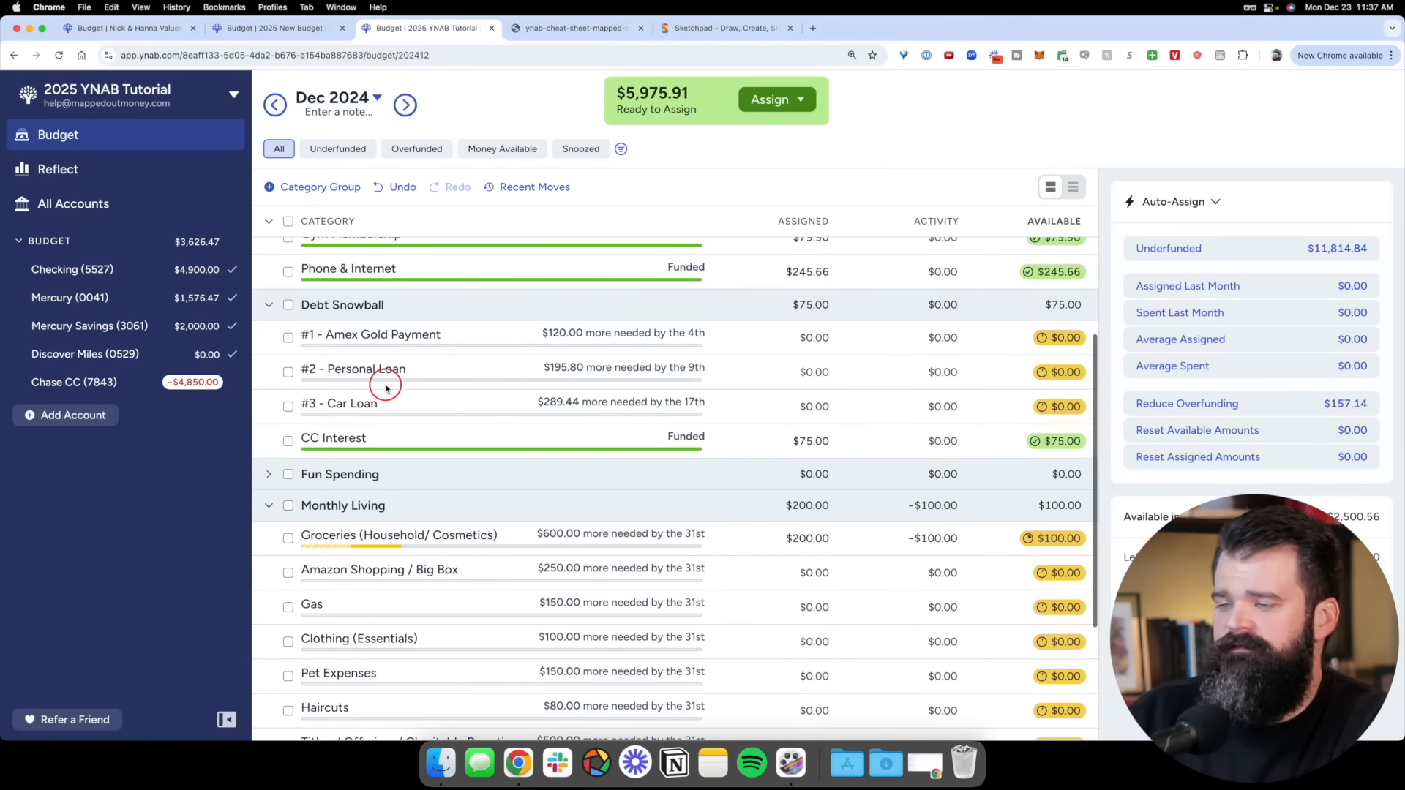
click(268, 473)
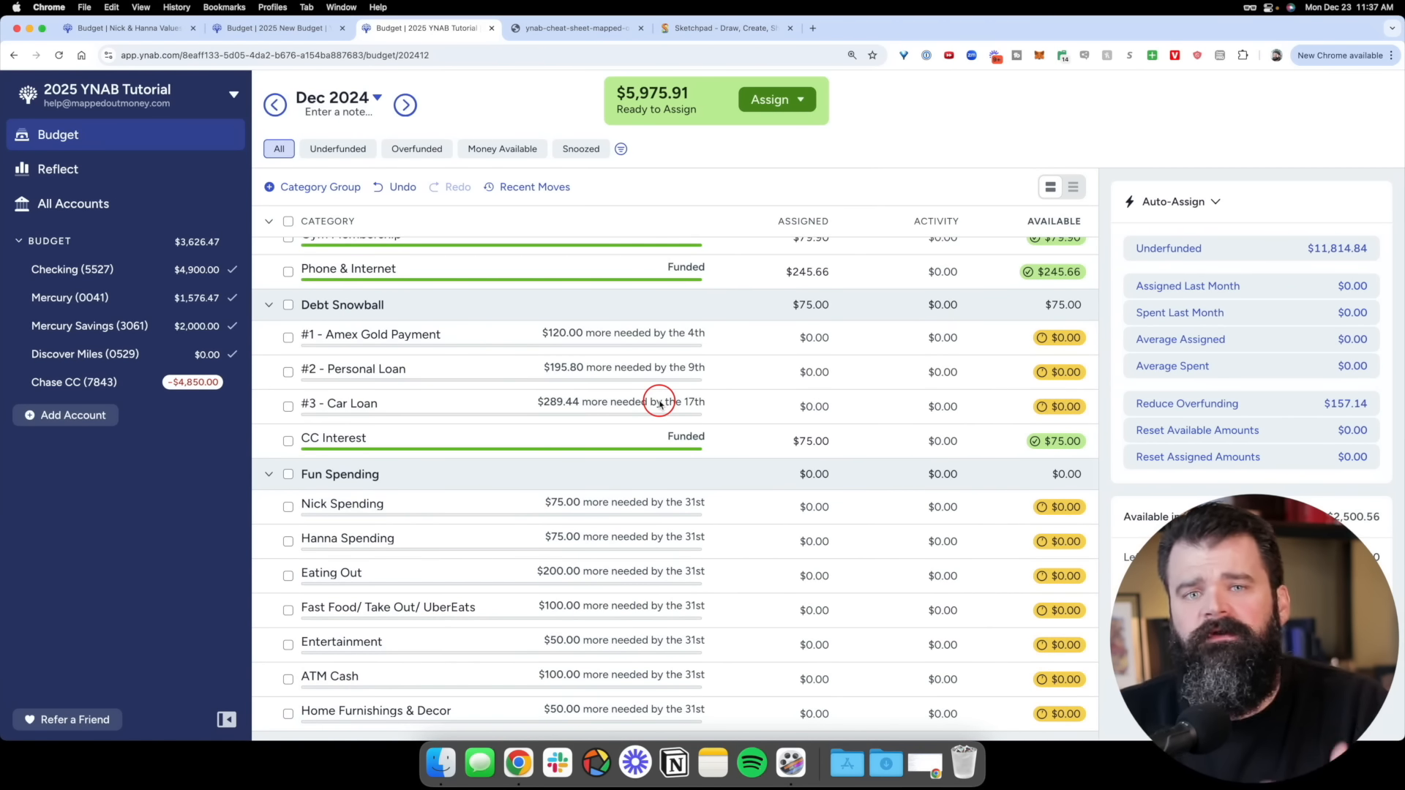
scroll(659, 404, down, 3)
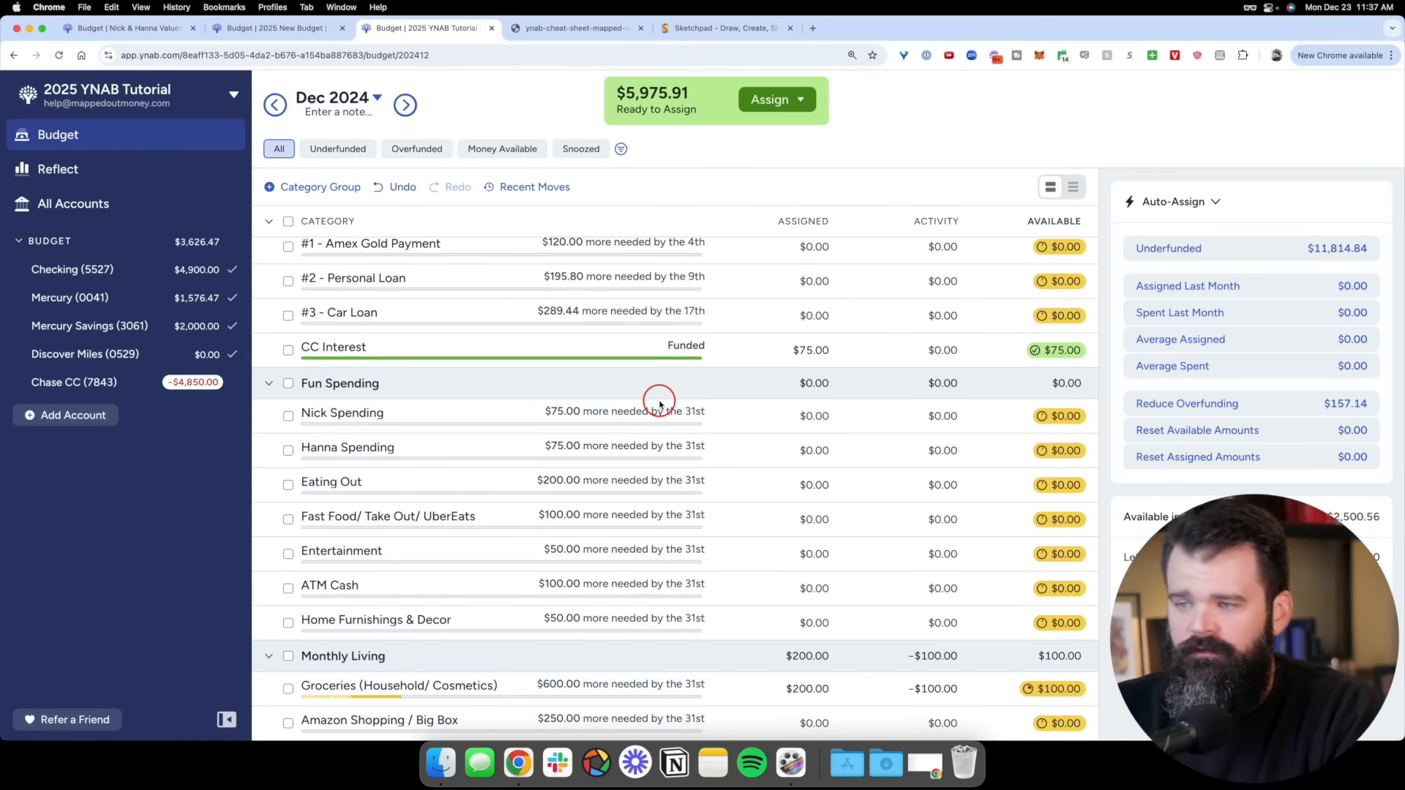
In Fun Spending, assign $20 to each of the two personal spending categories, $50 to Eating Out and $25 to Fast Food/ Take Out/ UberEats
scroll(660, 403, down, 3)
scroll(659, 404, down, 1)
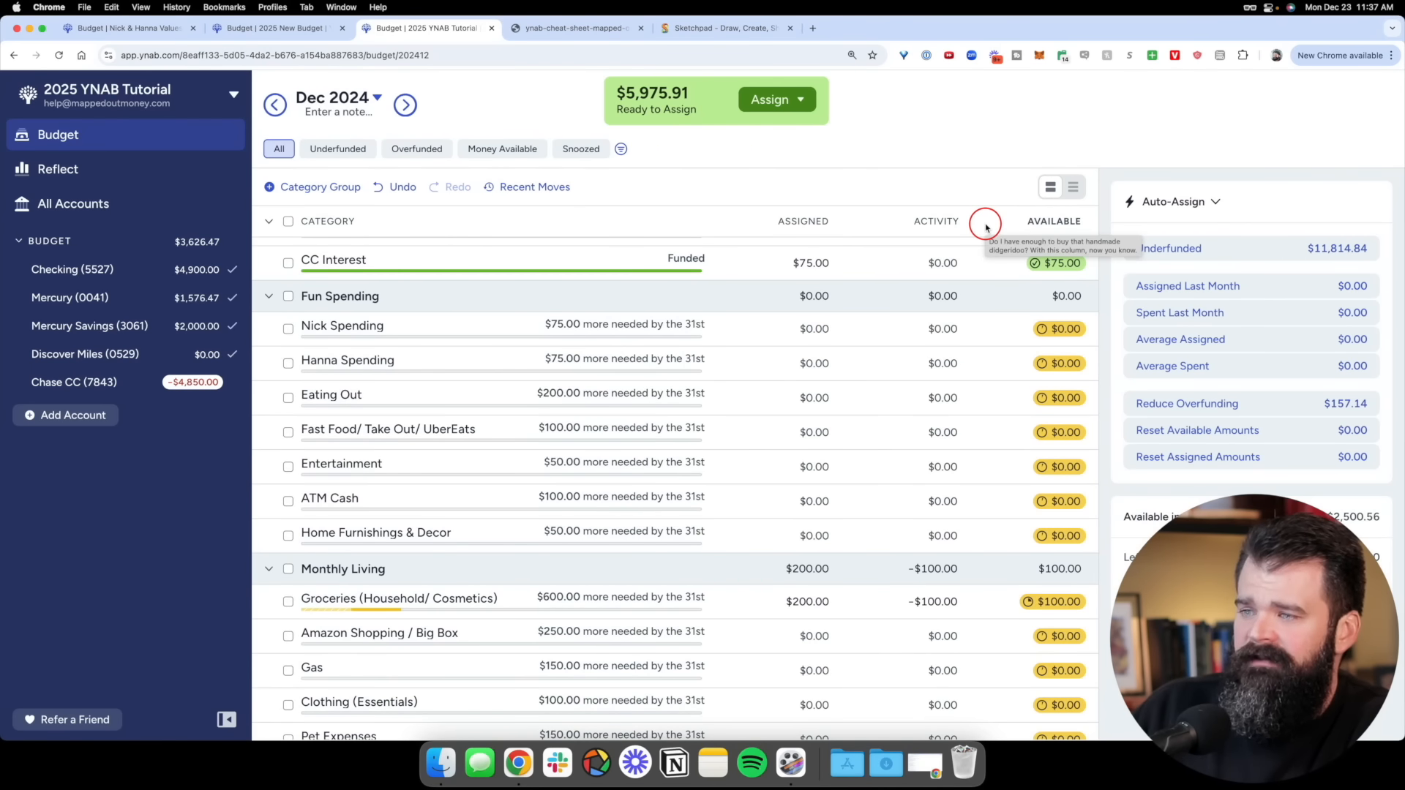
scroll(657, 340, down, 1)
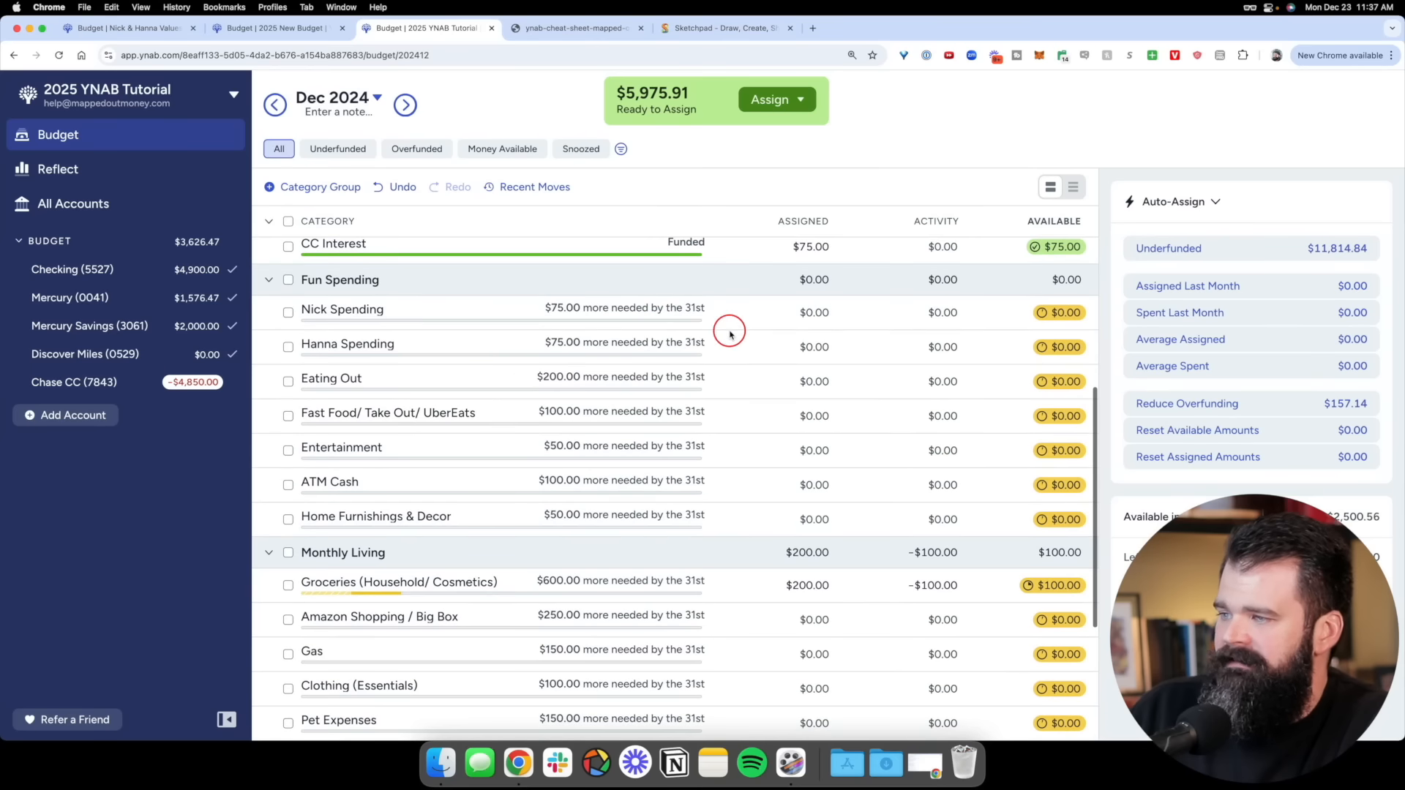
click(743, 314)
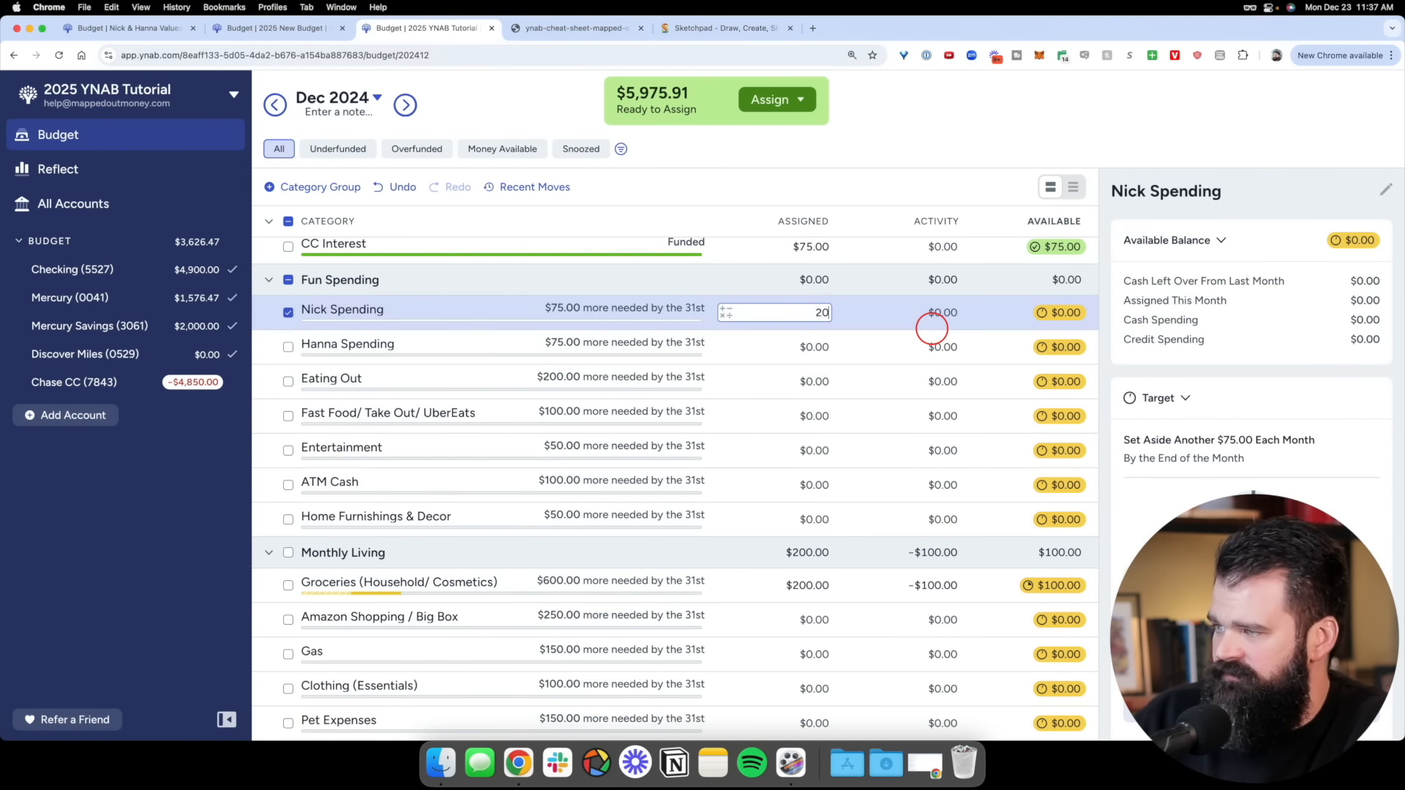
key(Return)
key(Return)
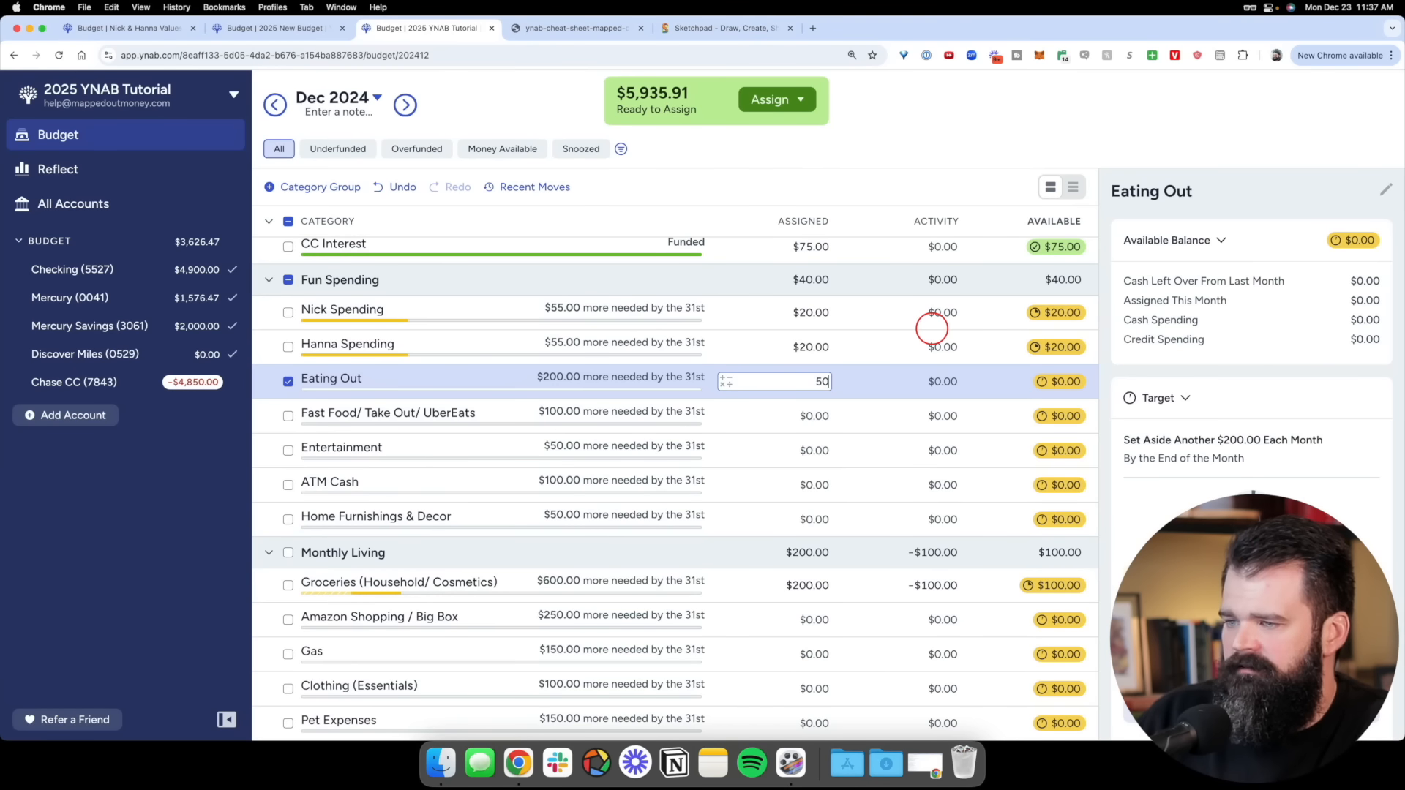
key(Return)
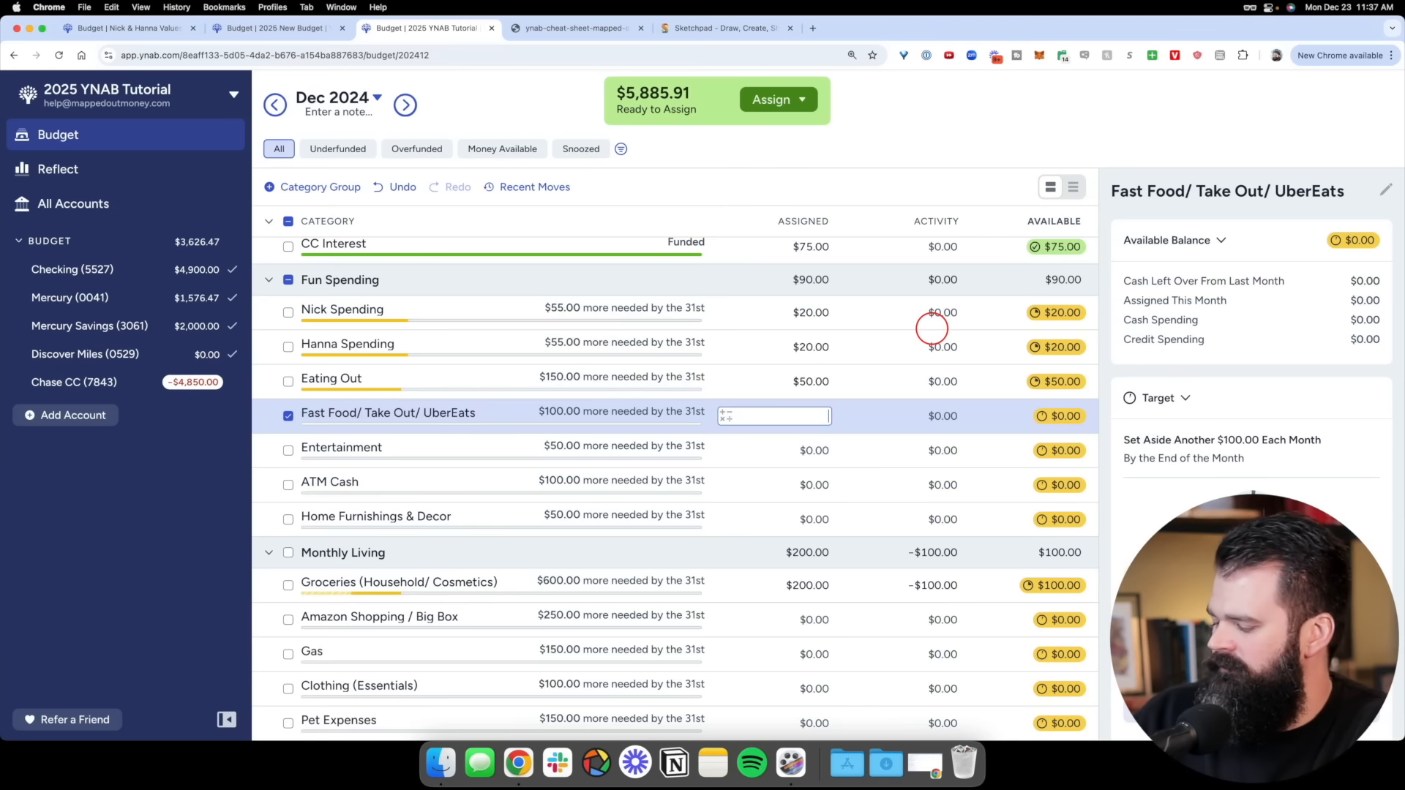
key(Return)
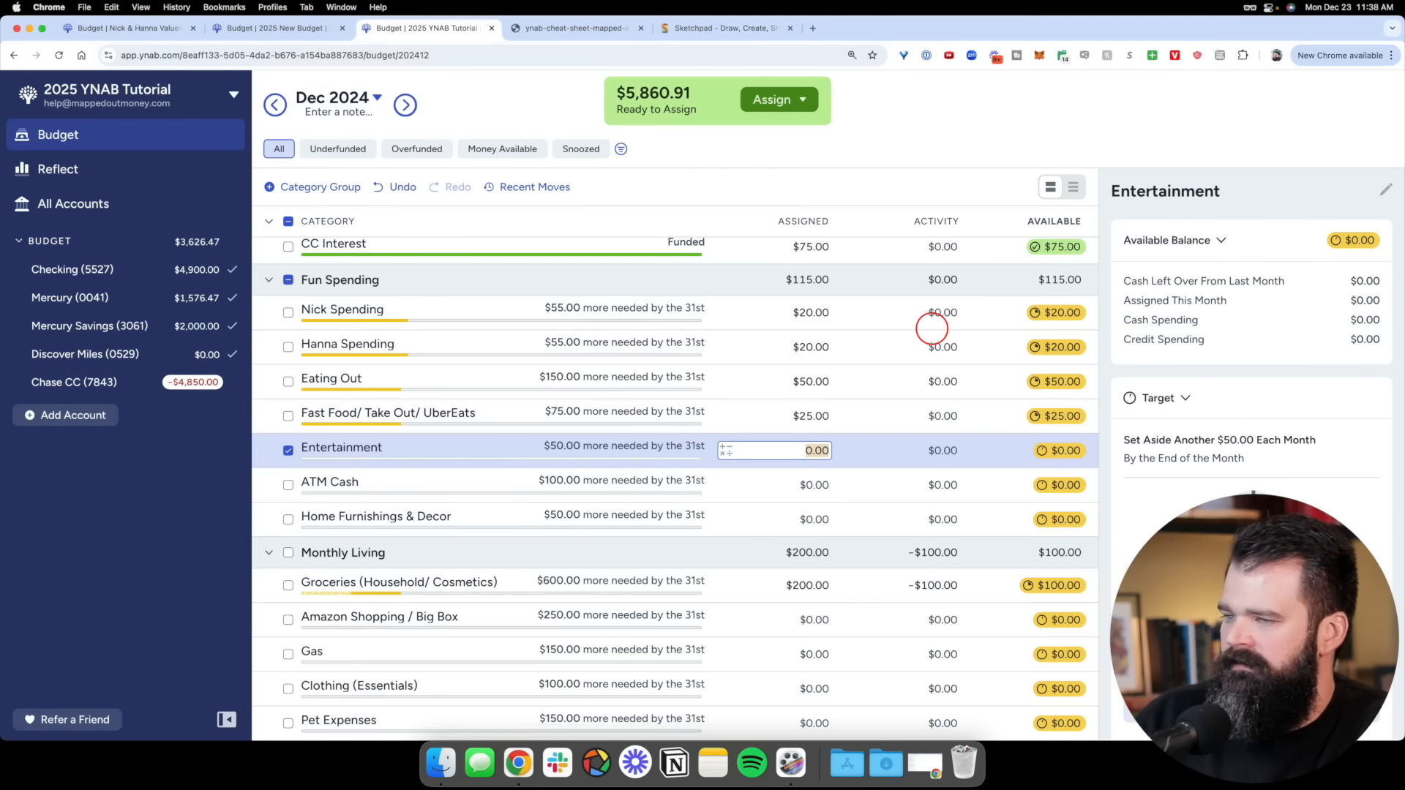
key(Return)
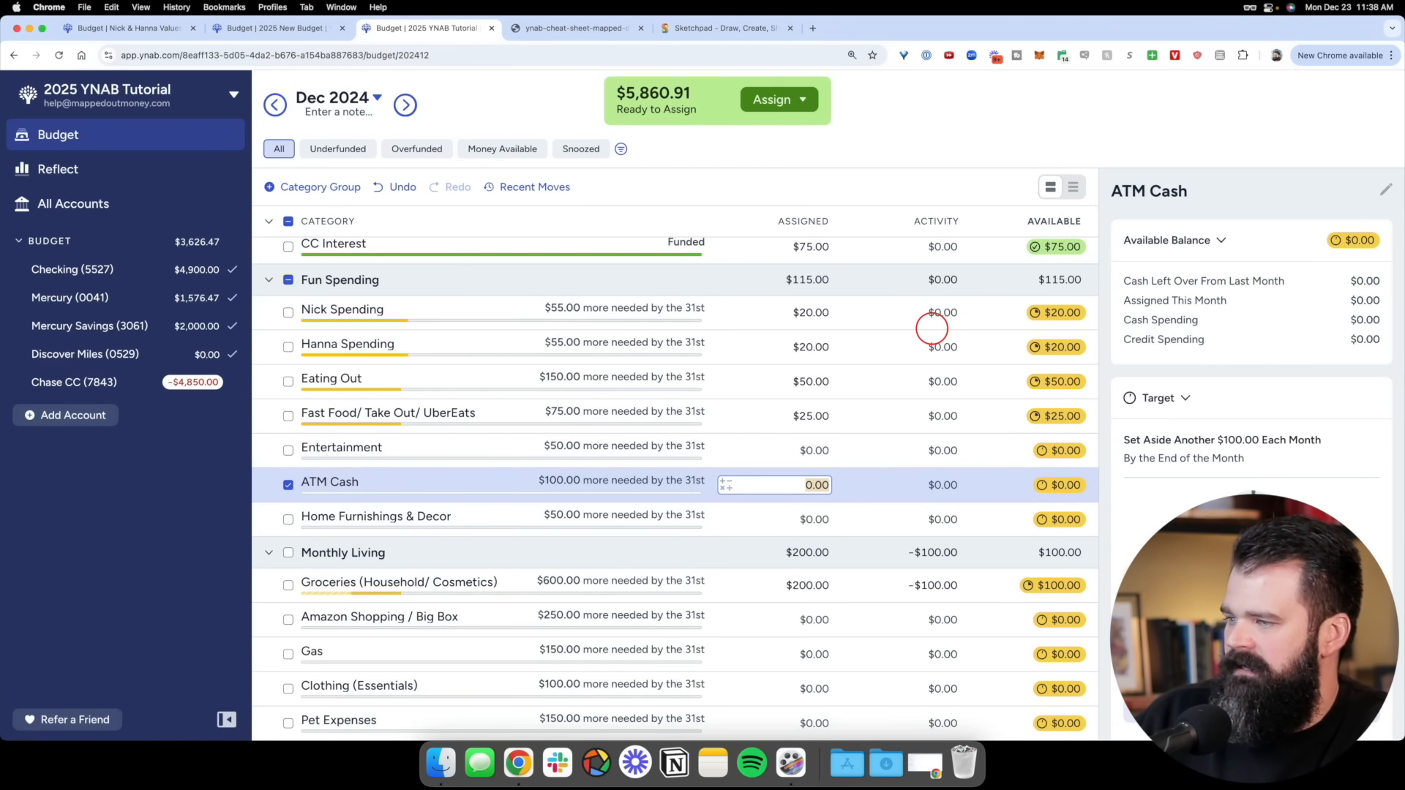
key(Return)
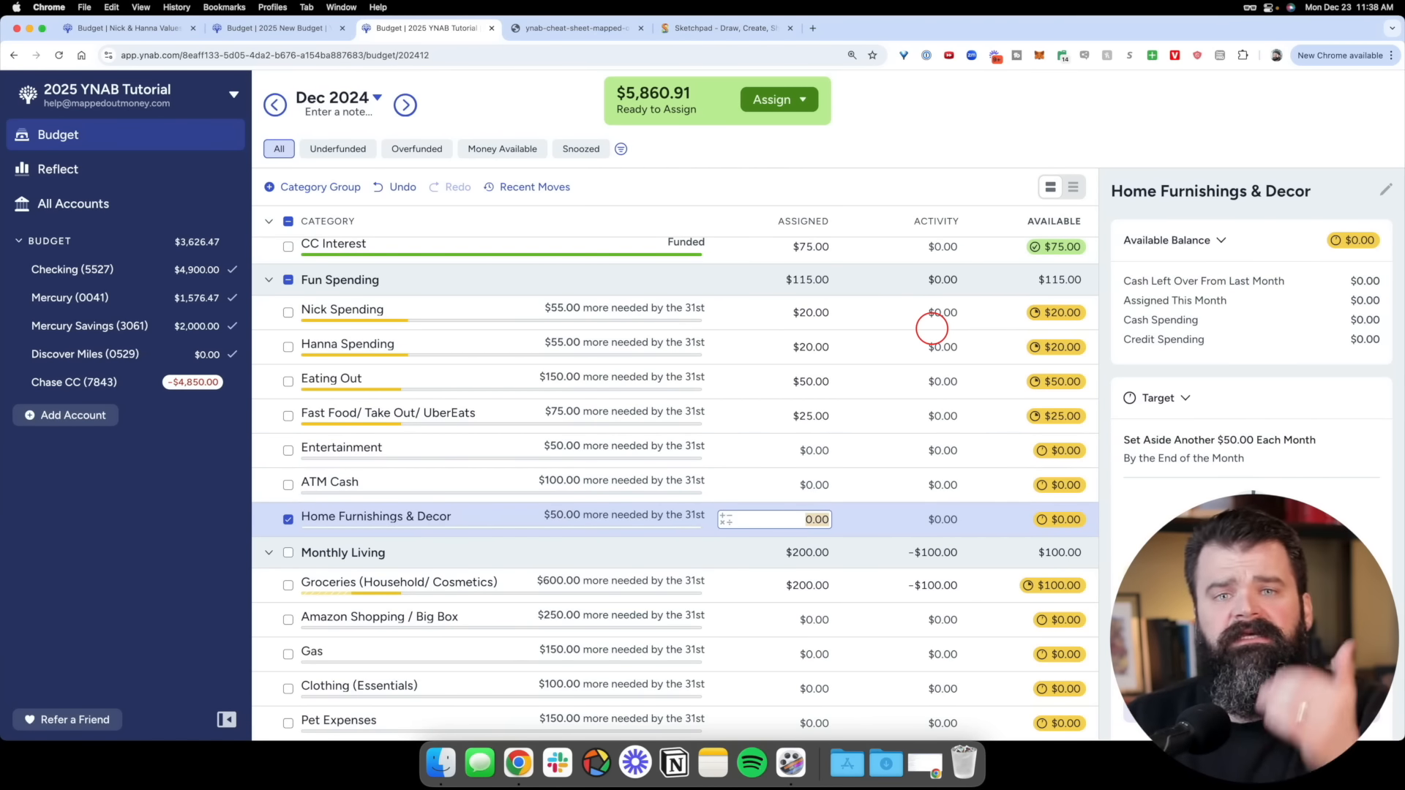
Review the December funding and targets across Bills, Debt Snowball, Fun Spending and Monthly Living
scroll(931, 329, down, 3)
scroll(1016, 510, up, 3)
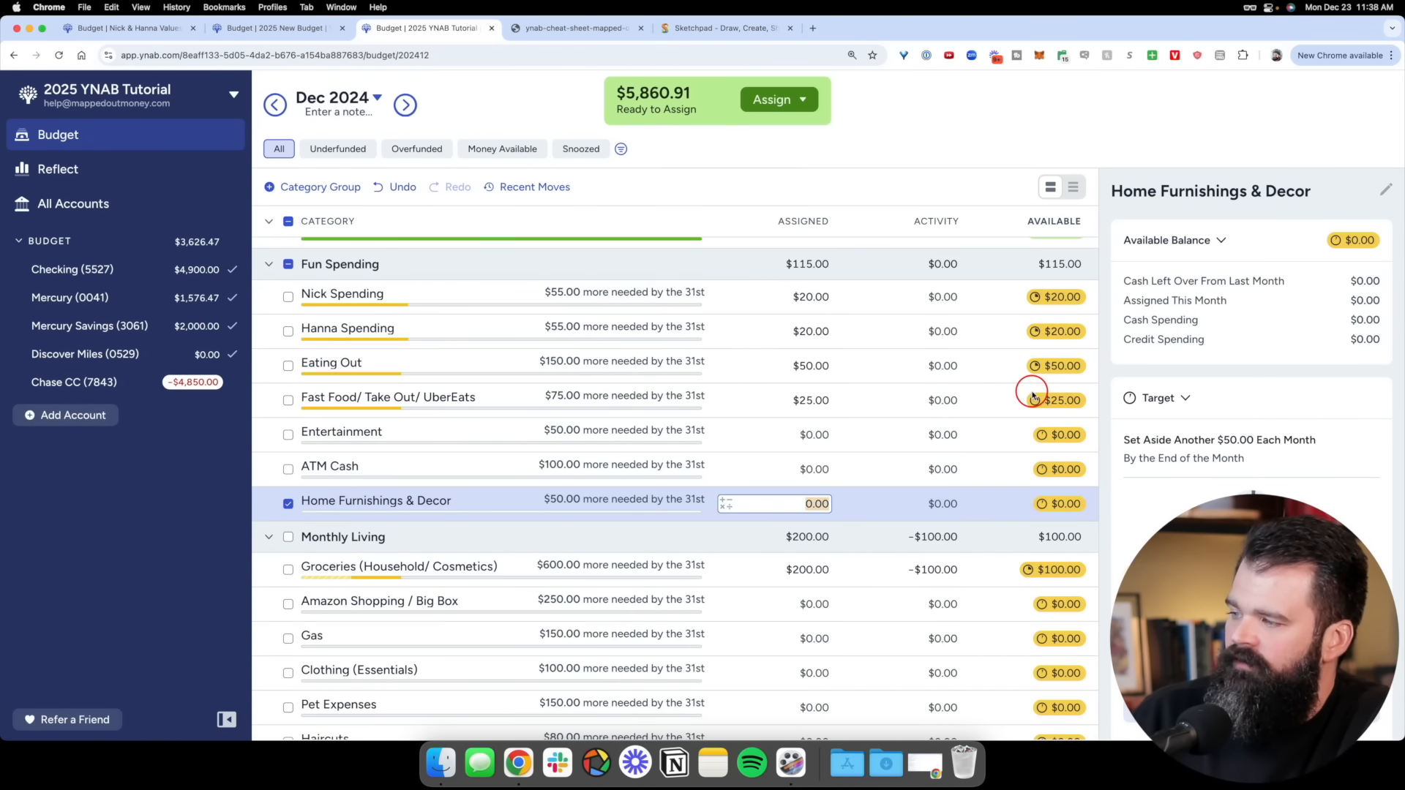
scroll(1033, 392, down, 1)
scroll(1033, 395, down, 3)
scroll(1032, 396, up, 10)
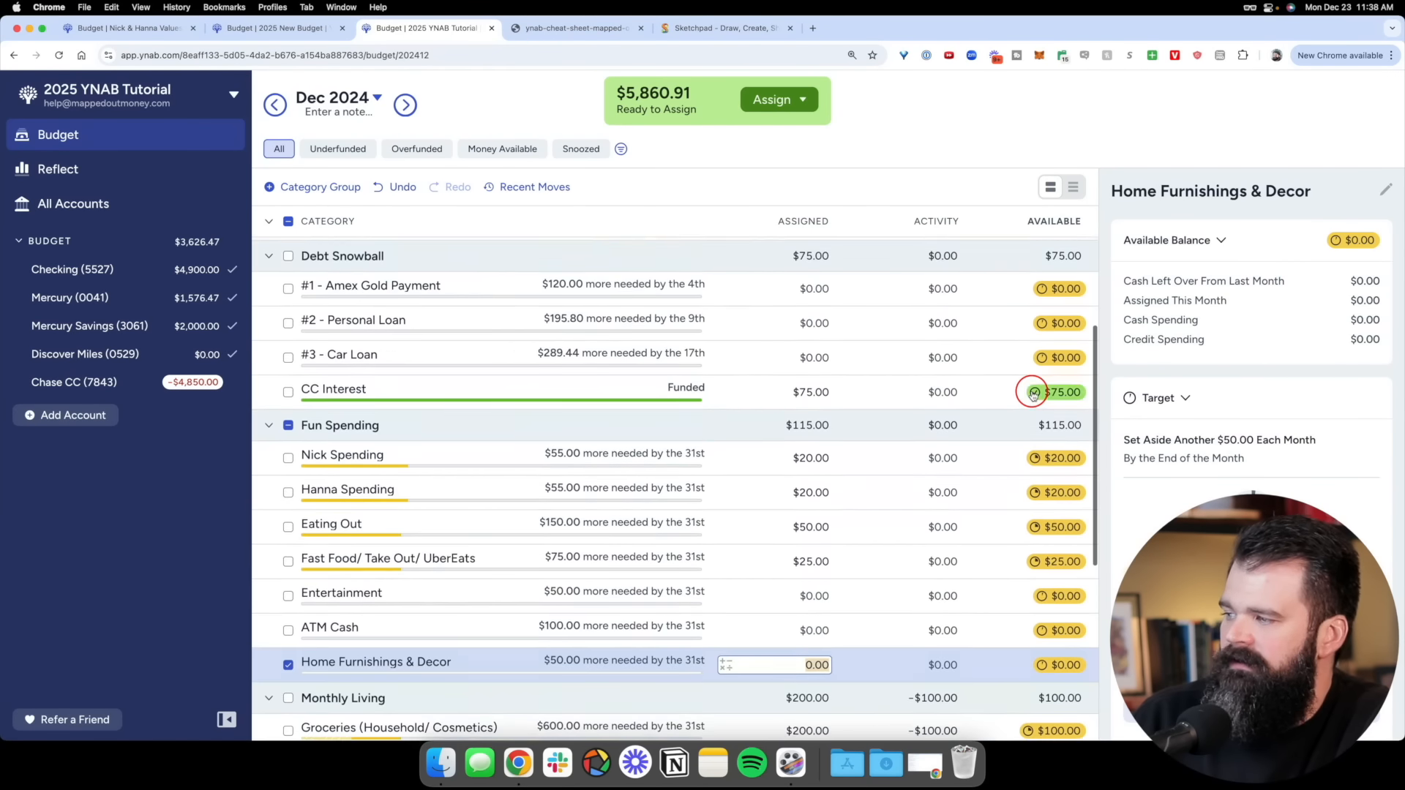
scroll(1033, 395, up, 1)
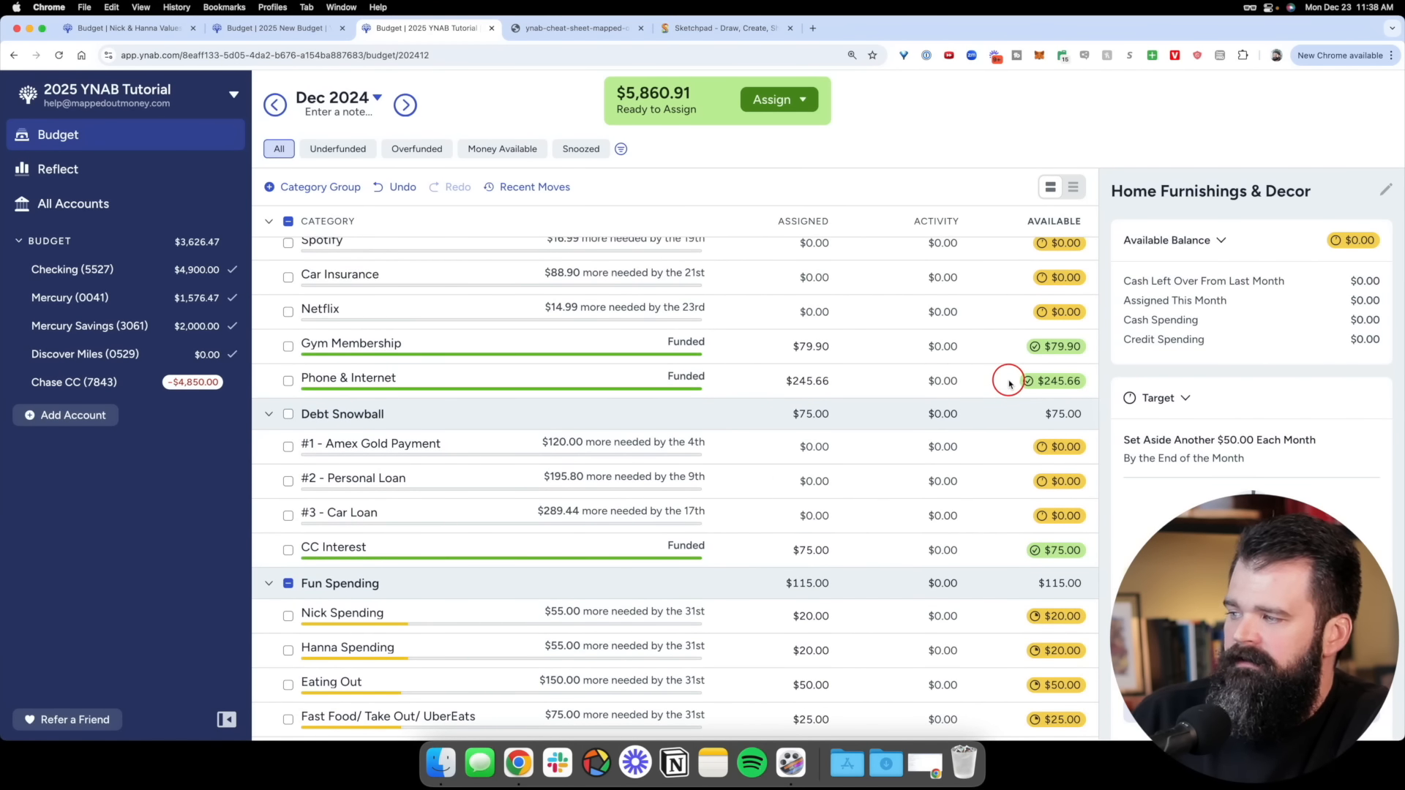
click(999, 386)
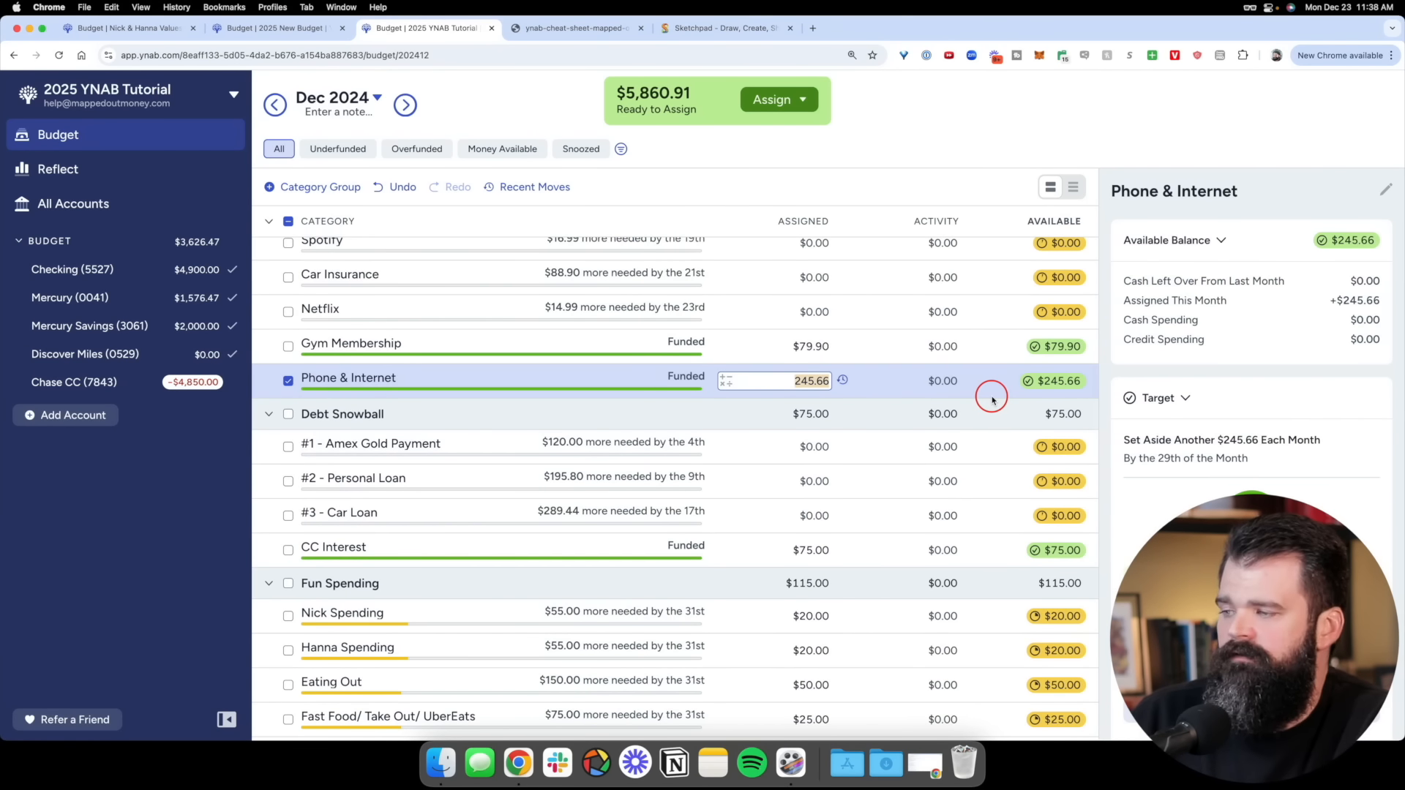
scroll(976, 399, down, 5)
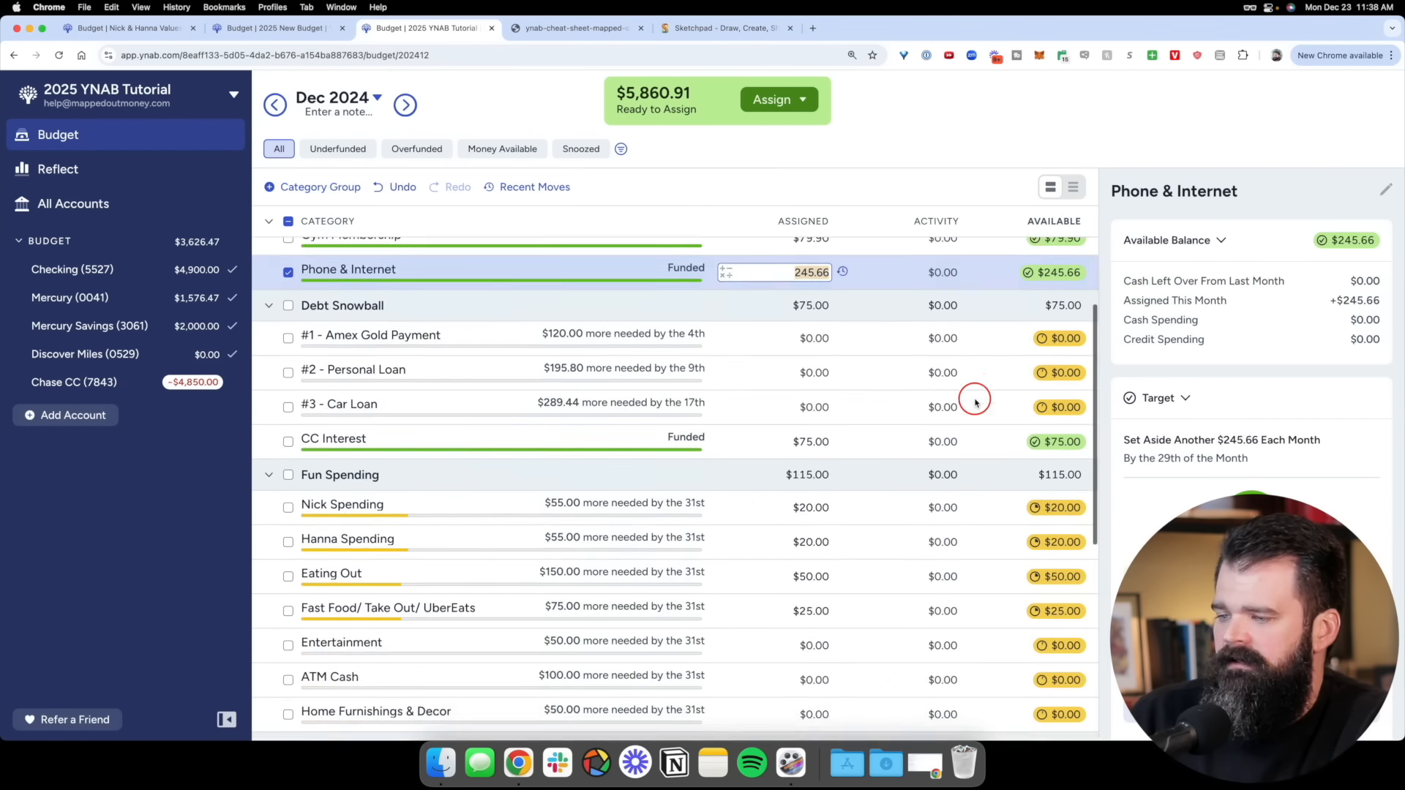
scroll(975, 398, down, 3)
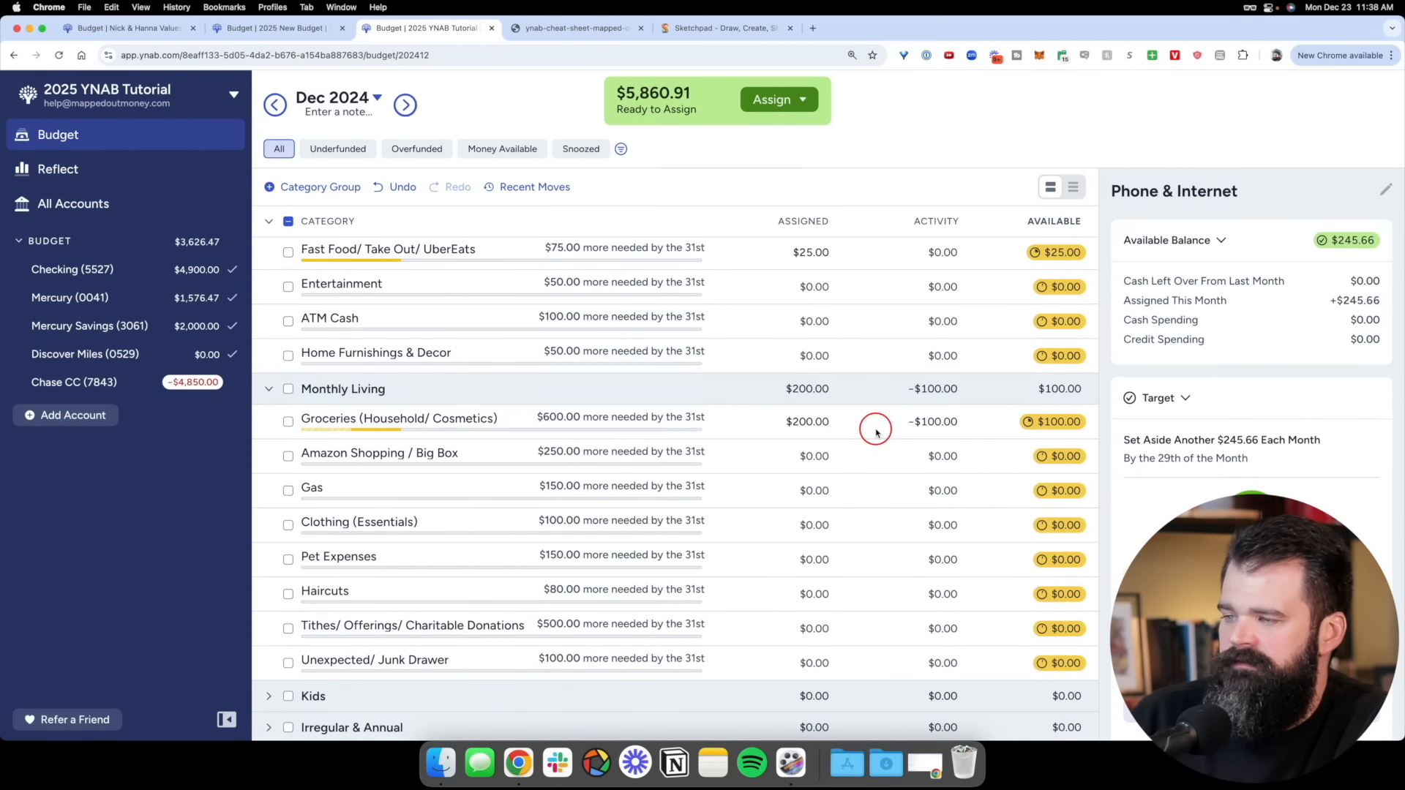
Snooze the Groceries (Household/ Cosmetics) target for December 2024
click(871, 426)
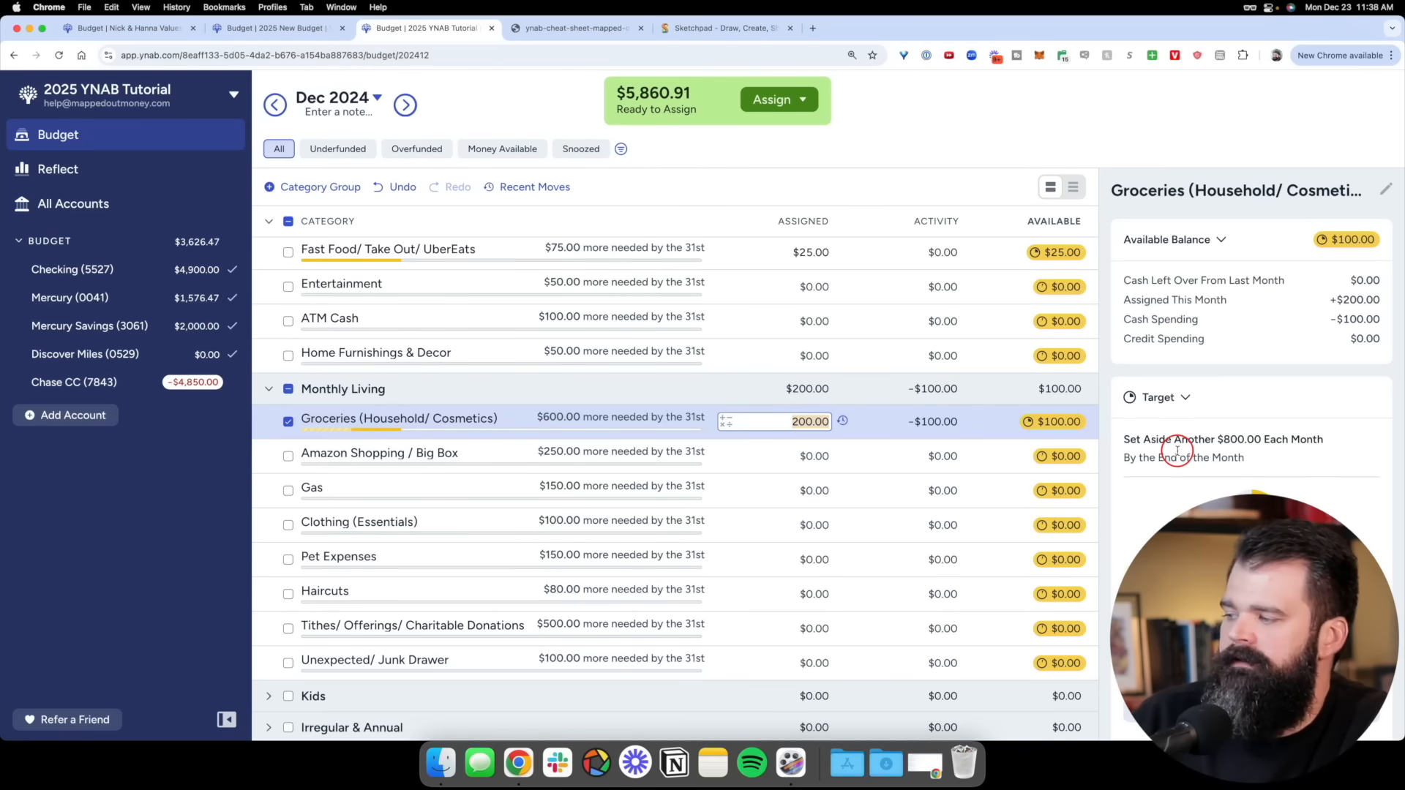
scroll(1177, 450, down, 5)
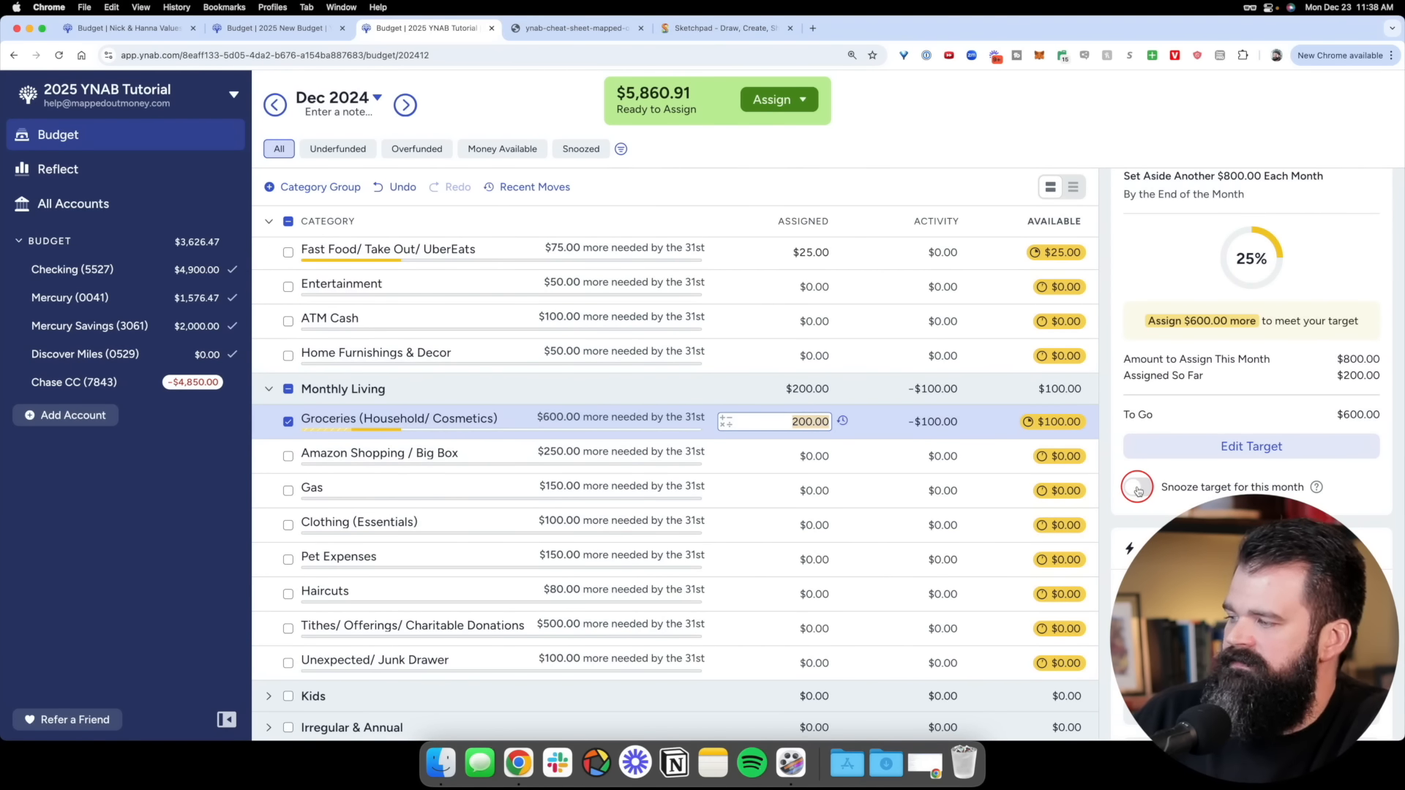
click(1137, 488)
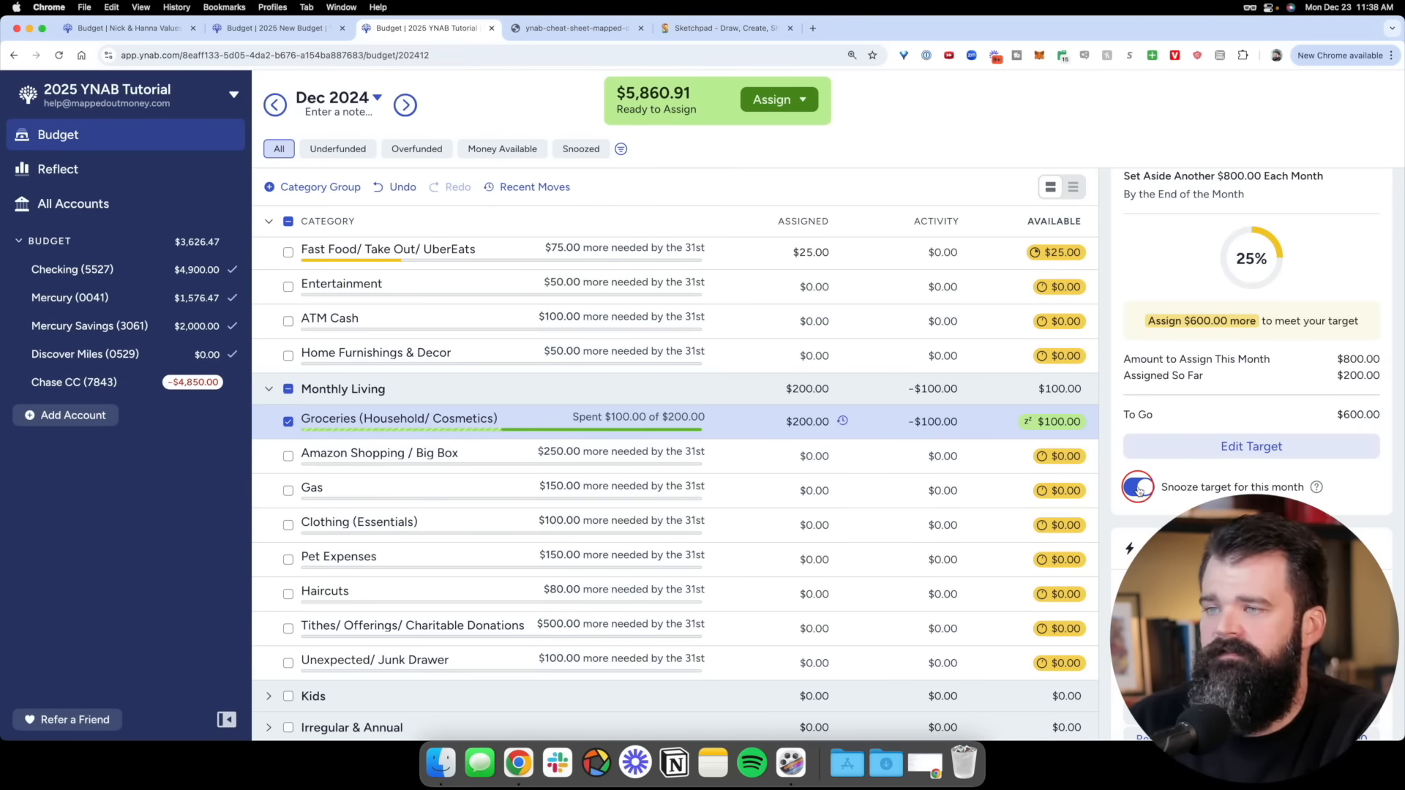
Check the Groceries target in the January 2025 budget and return to December 2024
click(405, 105)
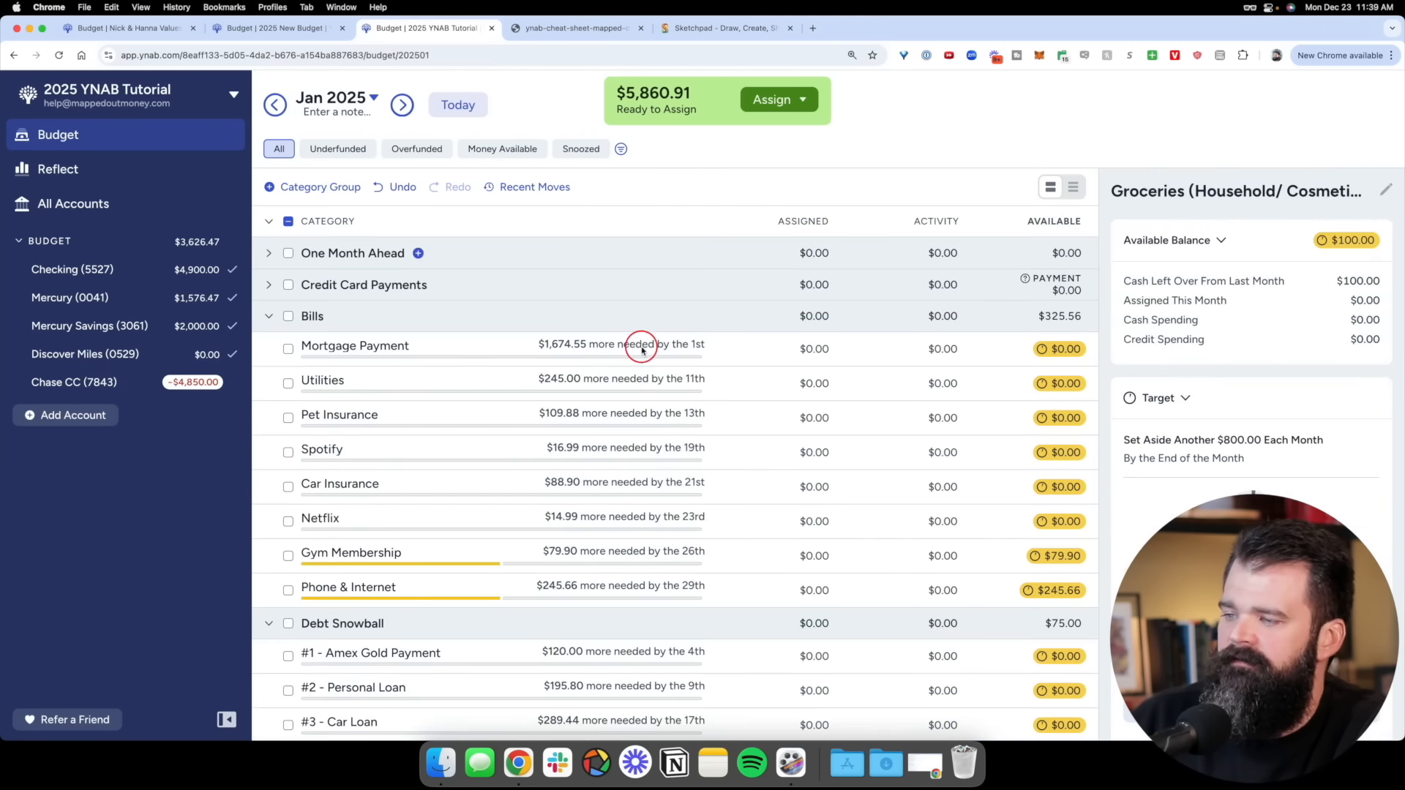
scroll(668, 439, down, 10)
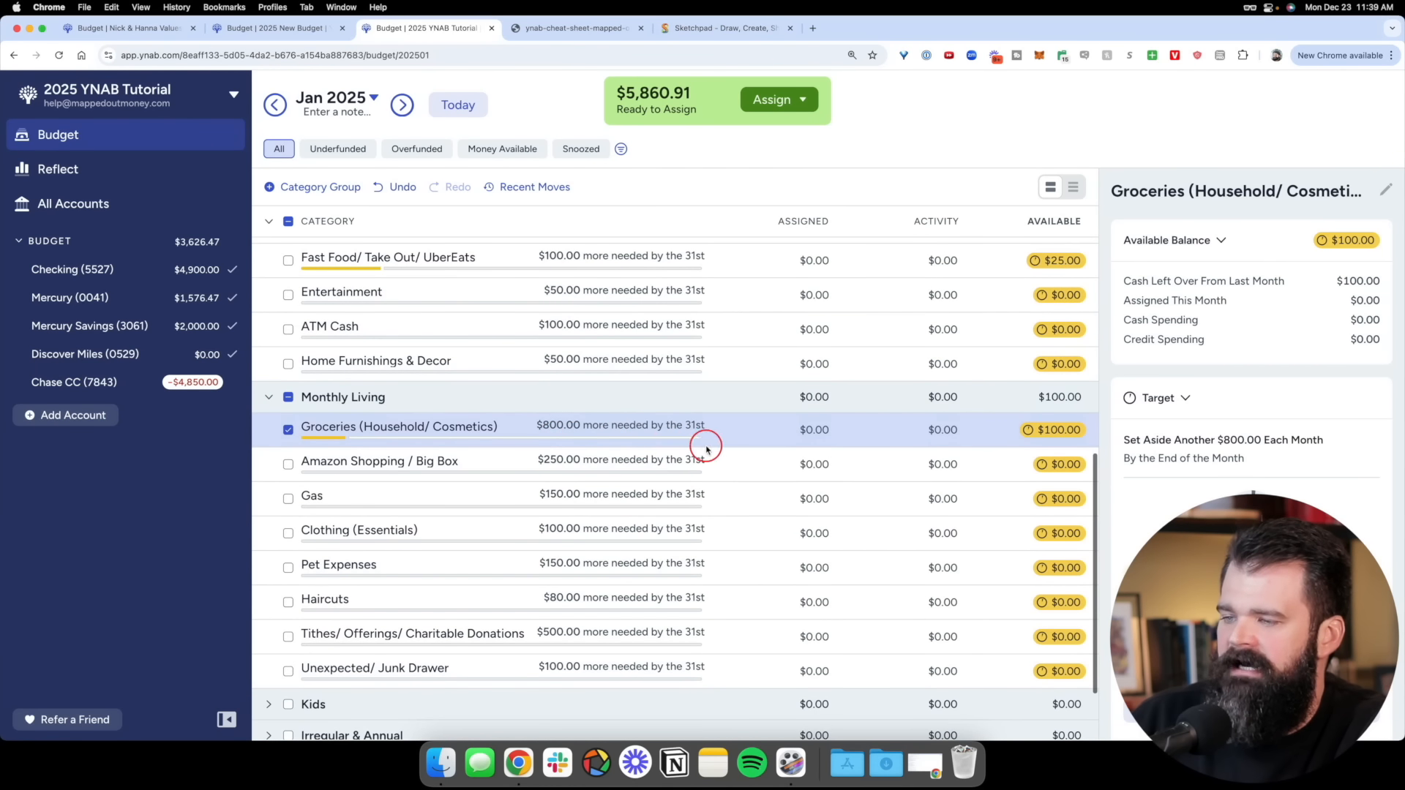
click(275, 104)
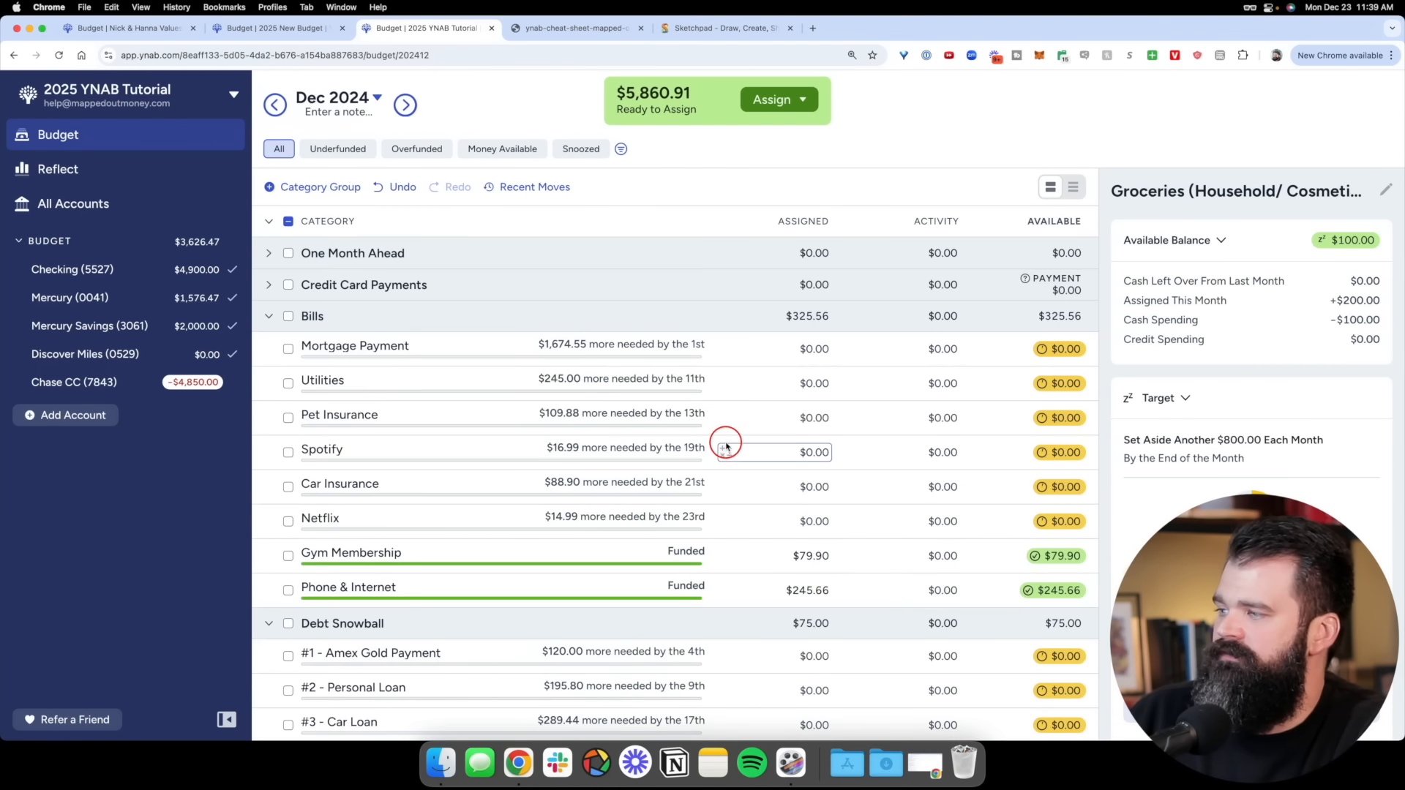
Snooze this month's targets for Mortgage Payment and Utilities in the Bills group
click(627, 342)
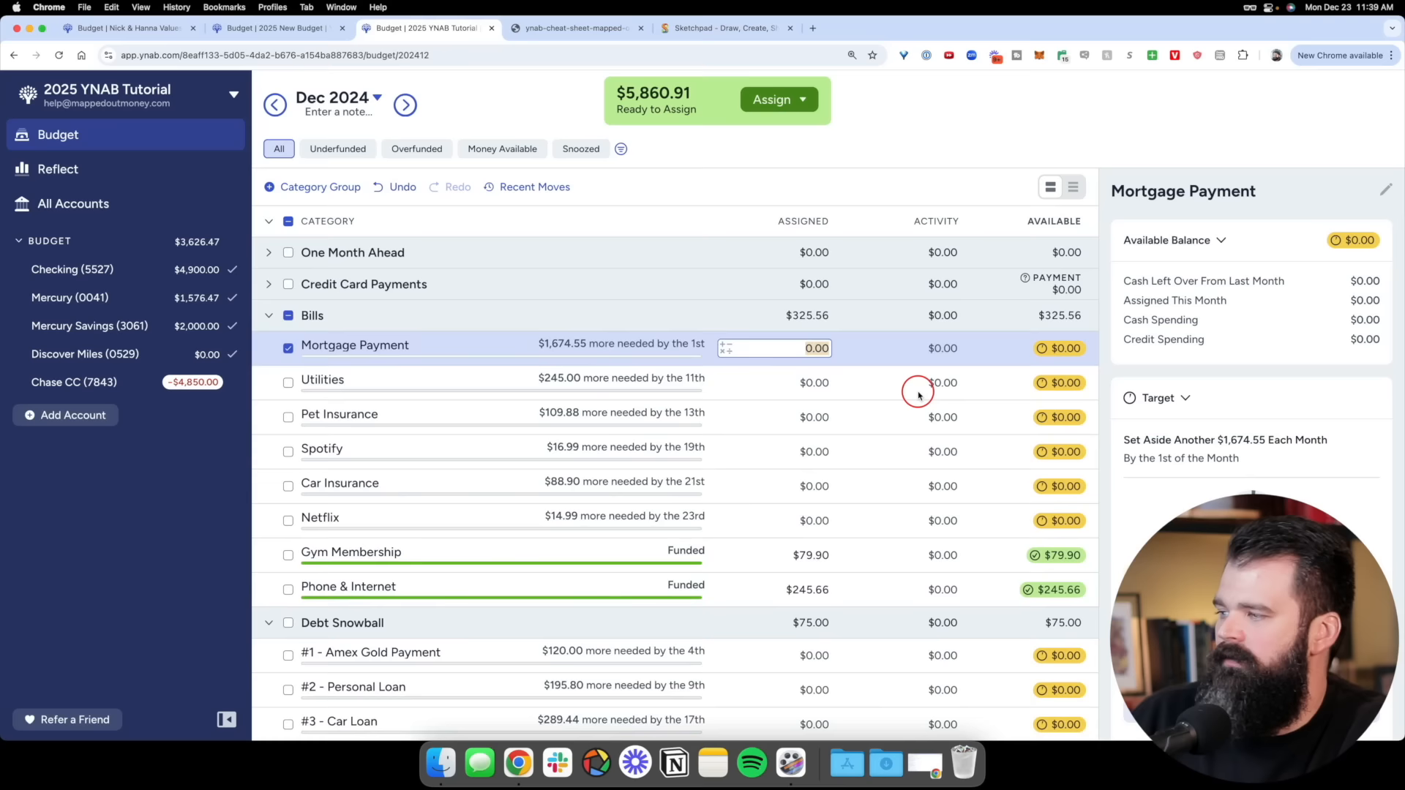
scroll(919, 395, down, 3)
scroll(1201, 505, down, 5)
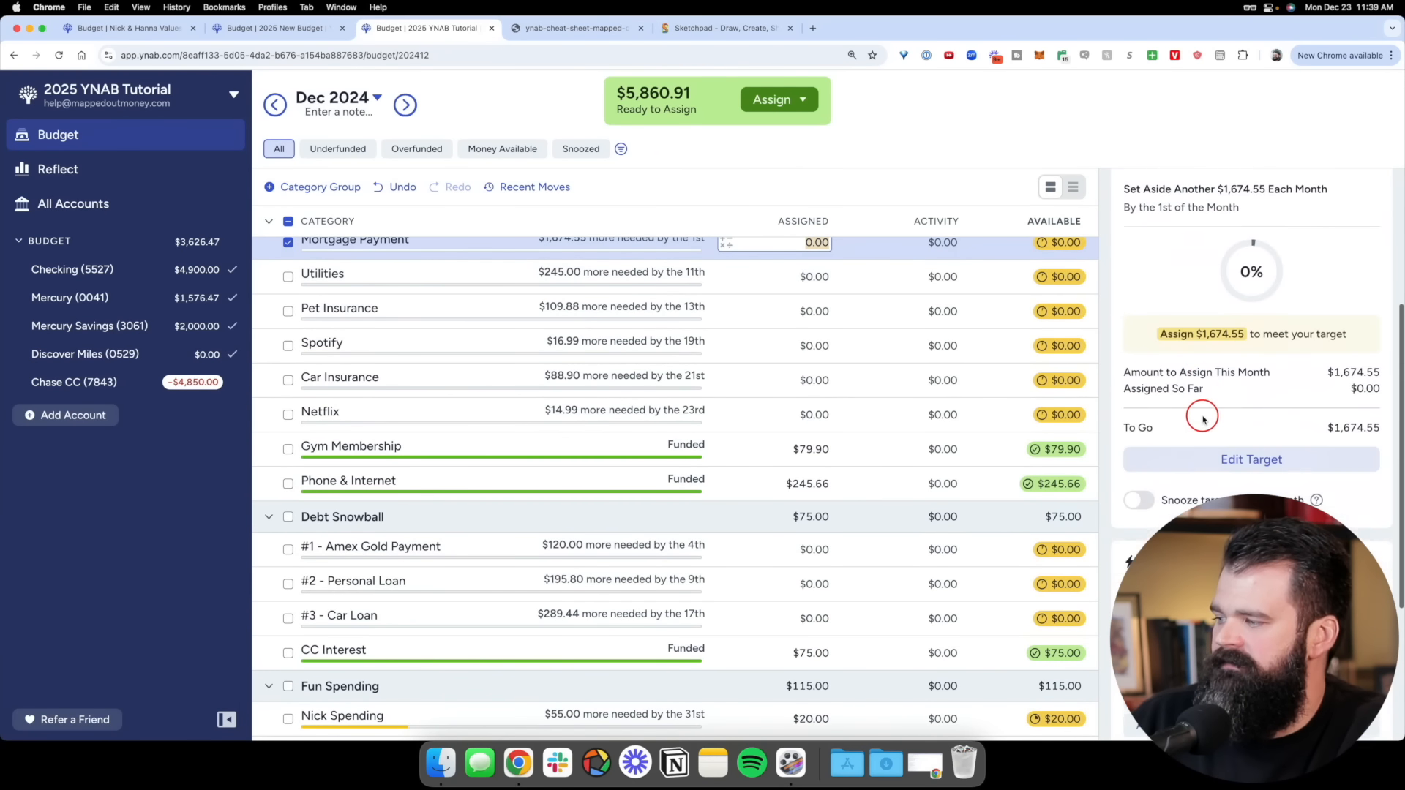
click(1153, 494)
key(Down)
click(1152, 491)
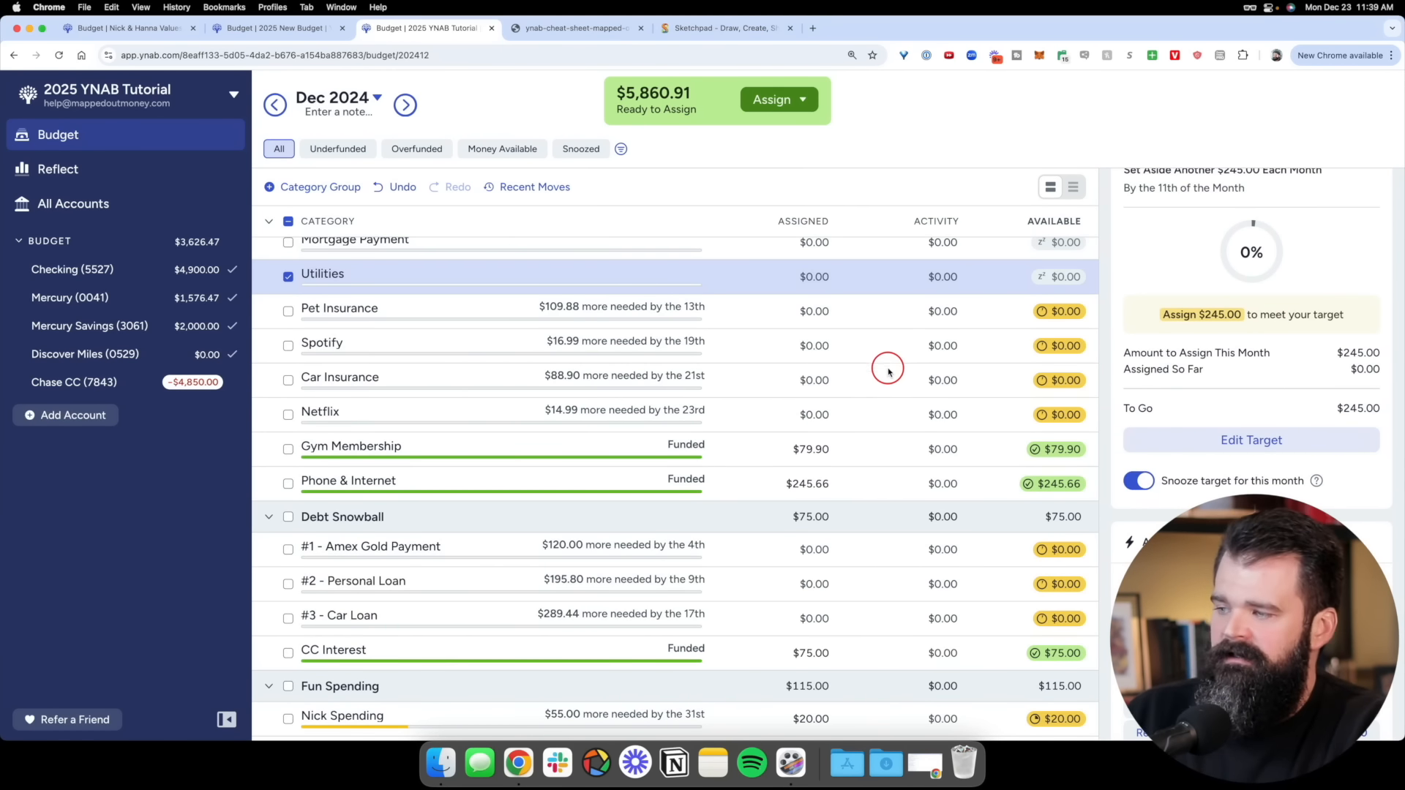
Snooze the Pet Insurance, Spotify, Car Insurance and Netflix targets together and clear the category selection
shift+click(885, 422)
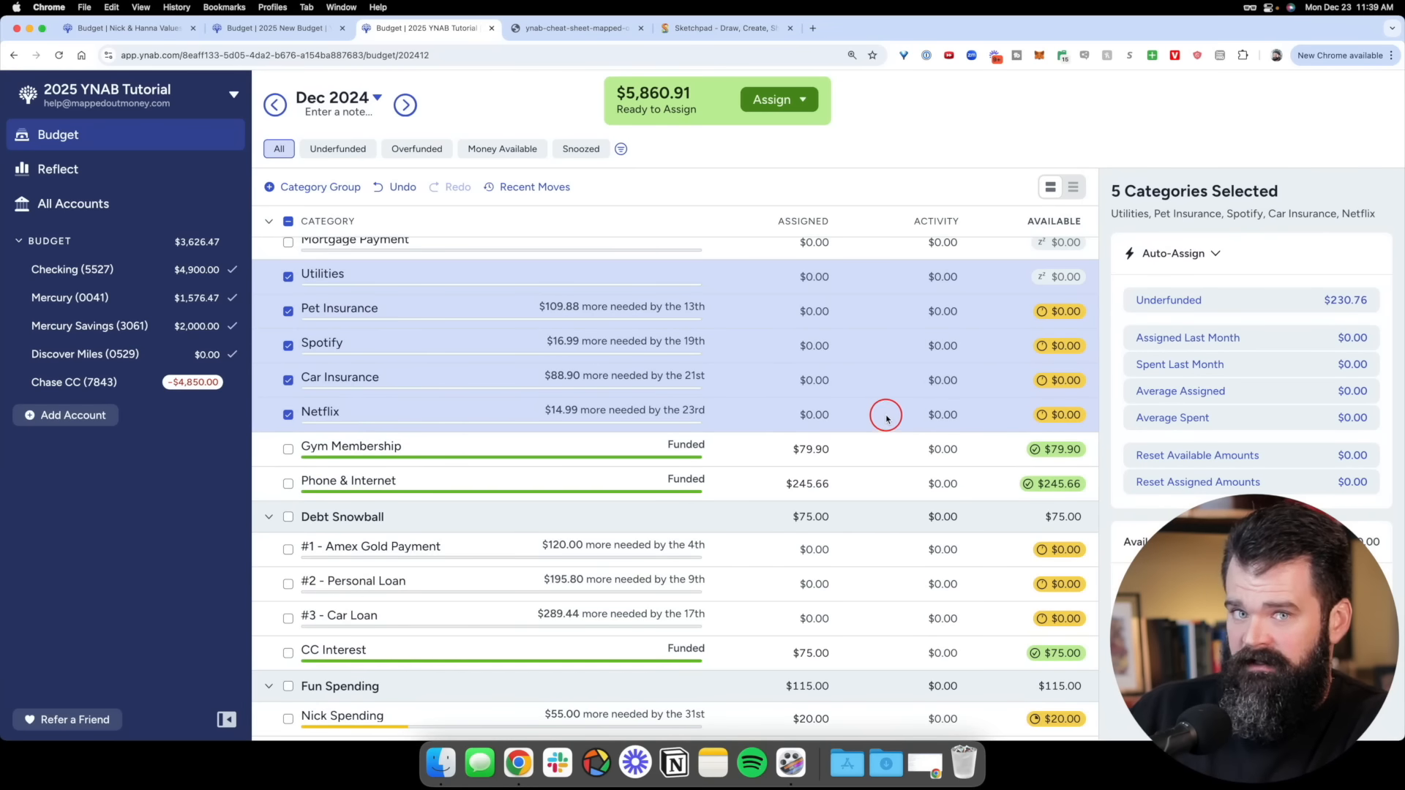
scroll(876, 368, up, 2)
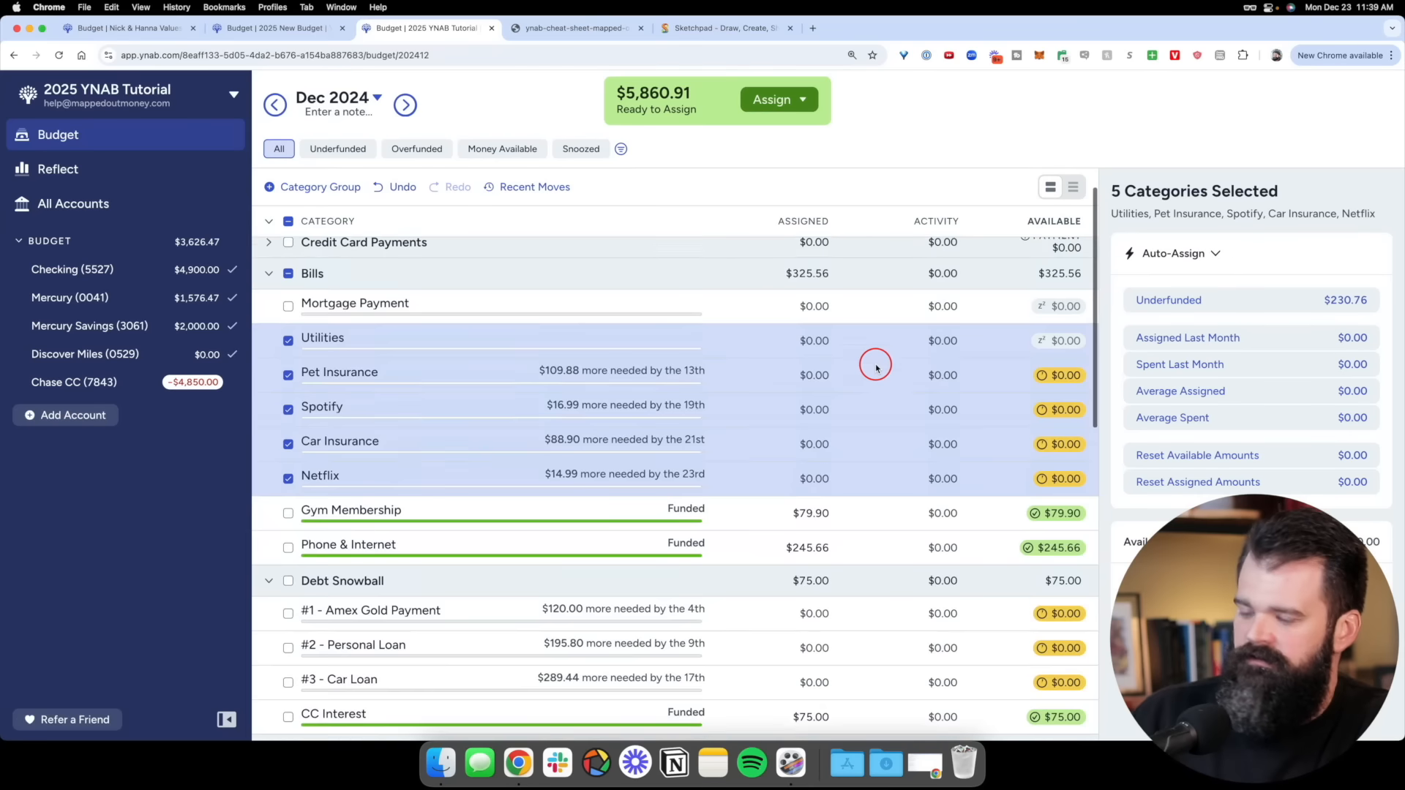
key(z)
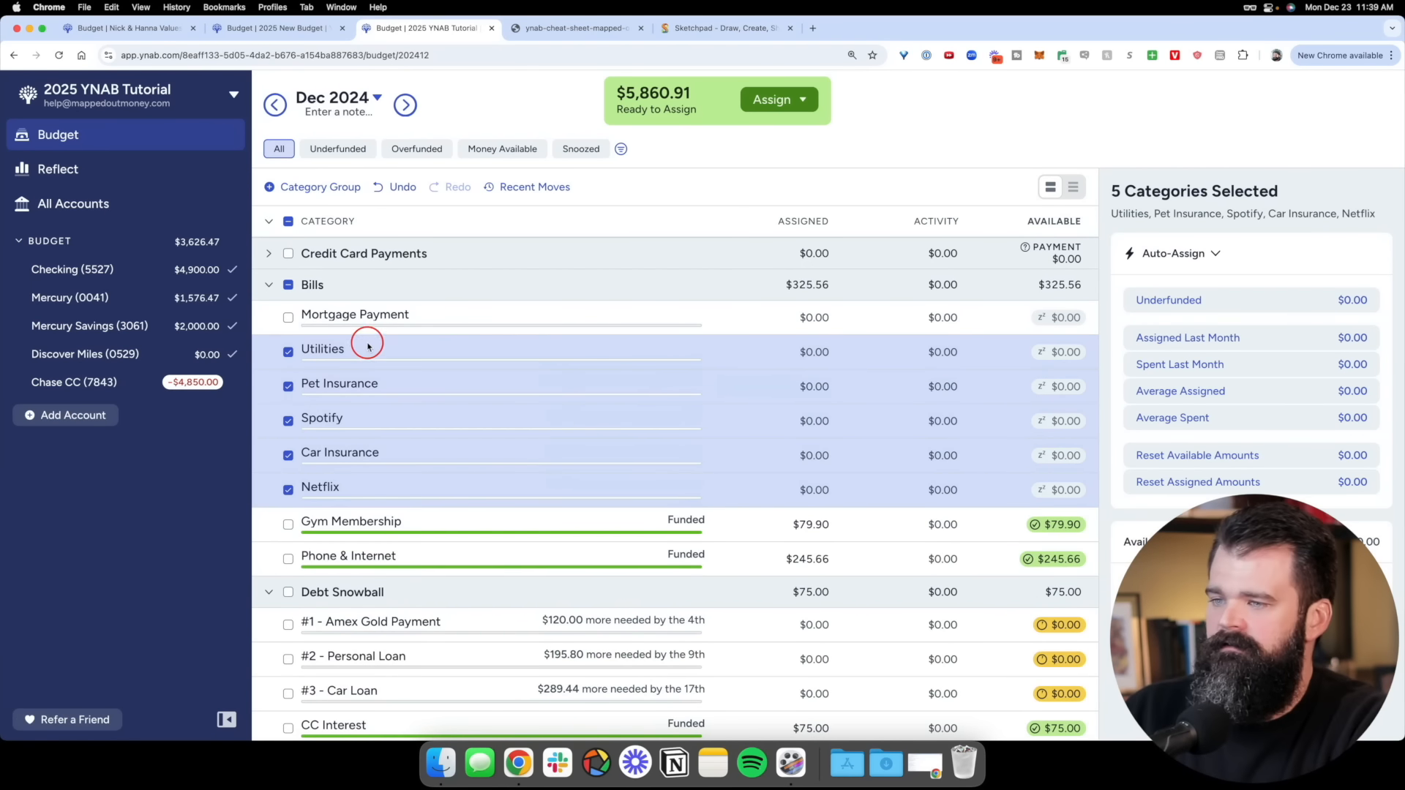
click(281, 285)
Snooze the Debt Snowball targets for #1 - Amex Gold Payment, #2 - Personal Loan and #3 - Car Loan together
scroll(700, 348, down, 4)
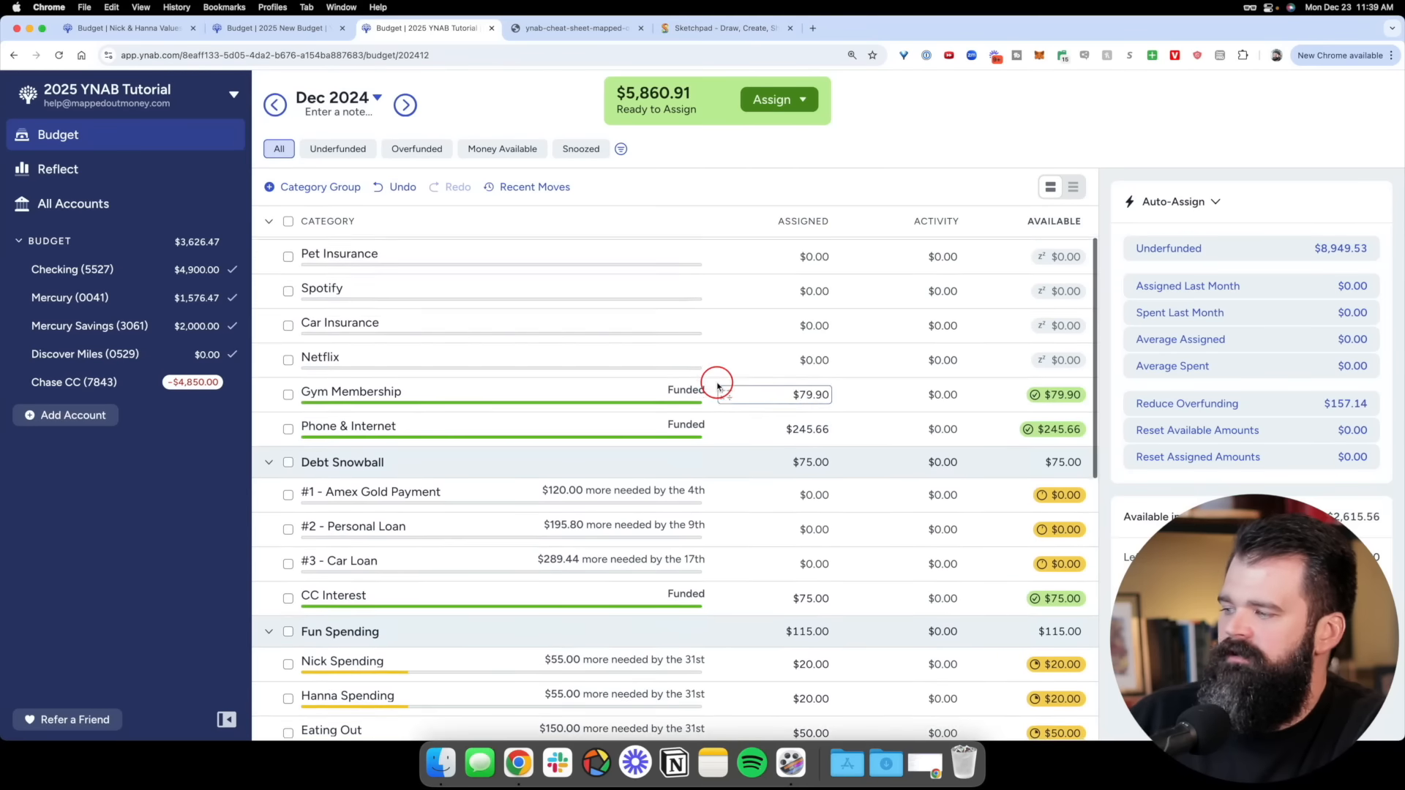
click(665, 348)
shift+click(632, 420)
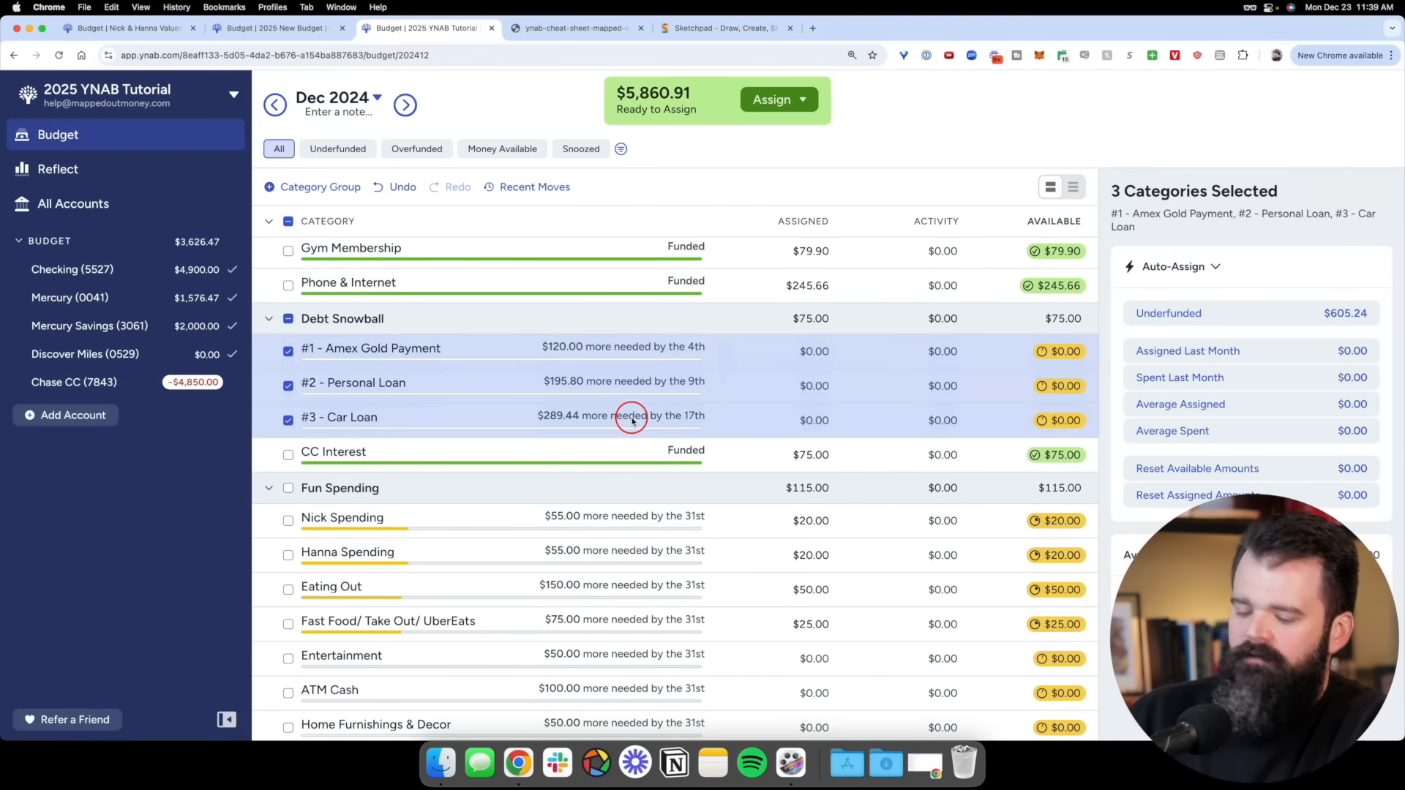
Select all seven Fun Spending categories through Home Furnishings & Decor and snooze their targets for the month
scroll(637, 413, down, 3)
click(597, 398)
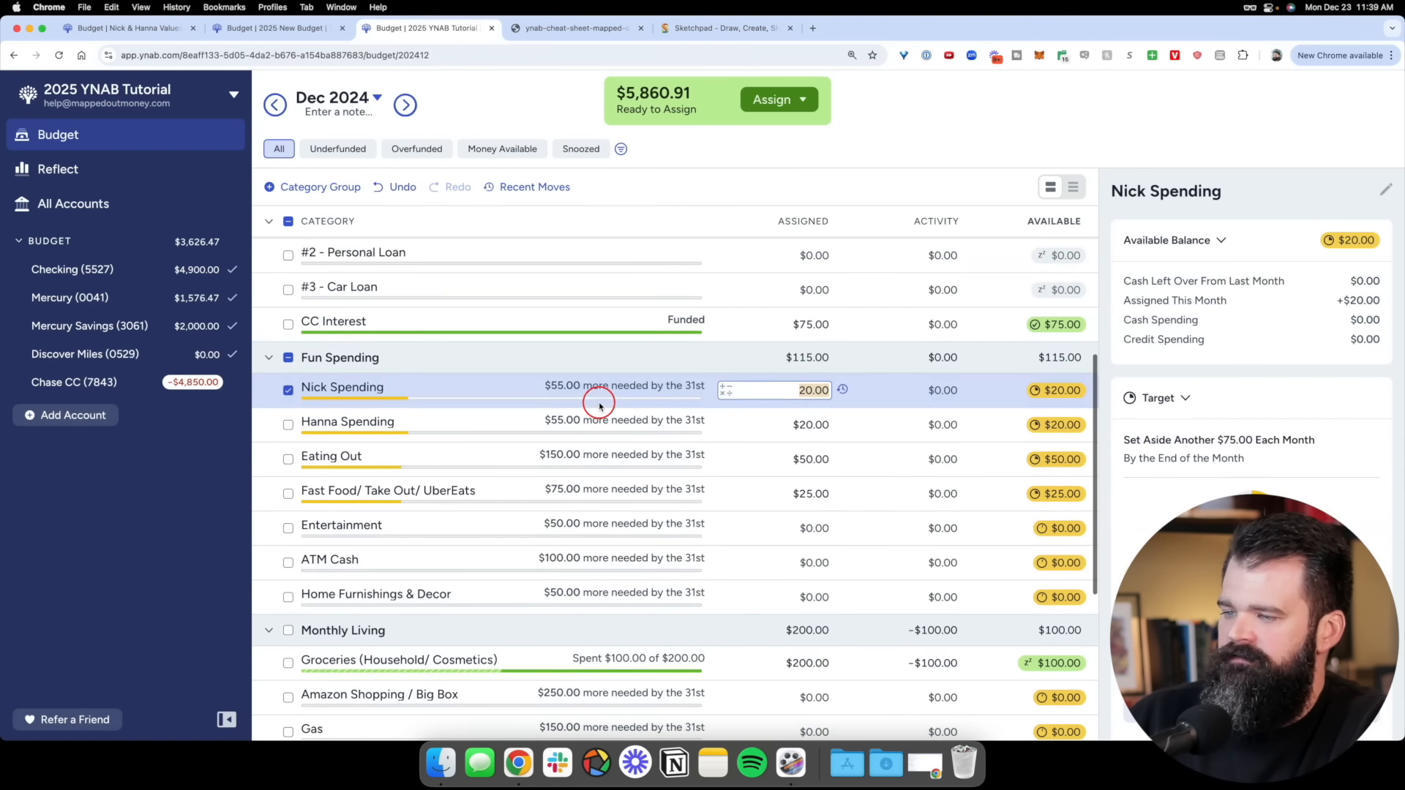
shift+click(573, 582)
Select the Monthly Living categories from Groceries through Unexpected/ Junk Drawer and snooze their remaining targets for December
scroll(735, 534, down, 4)
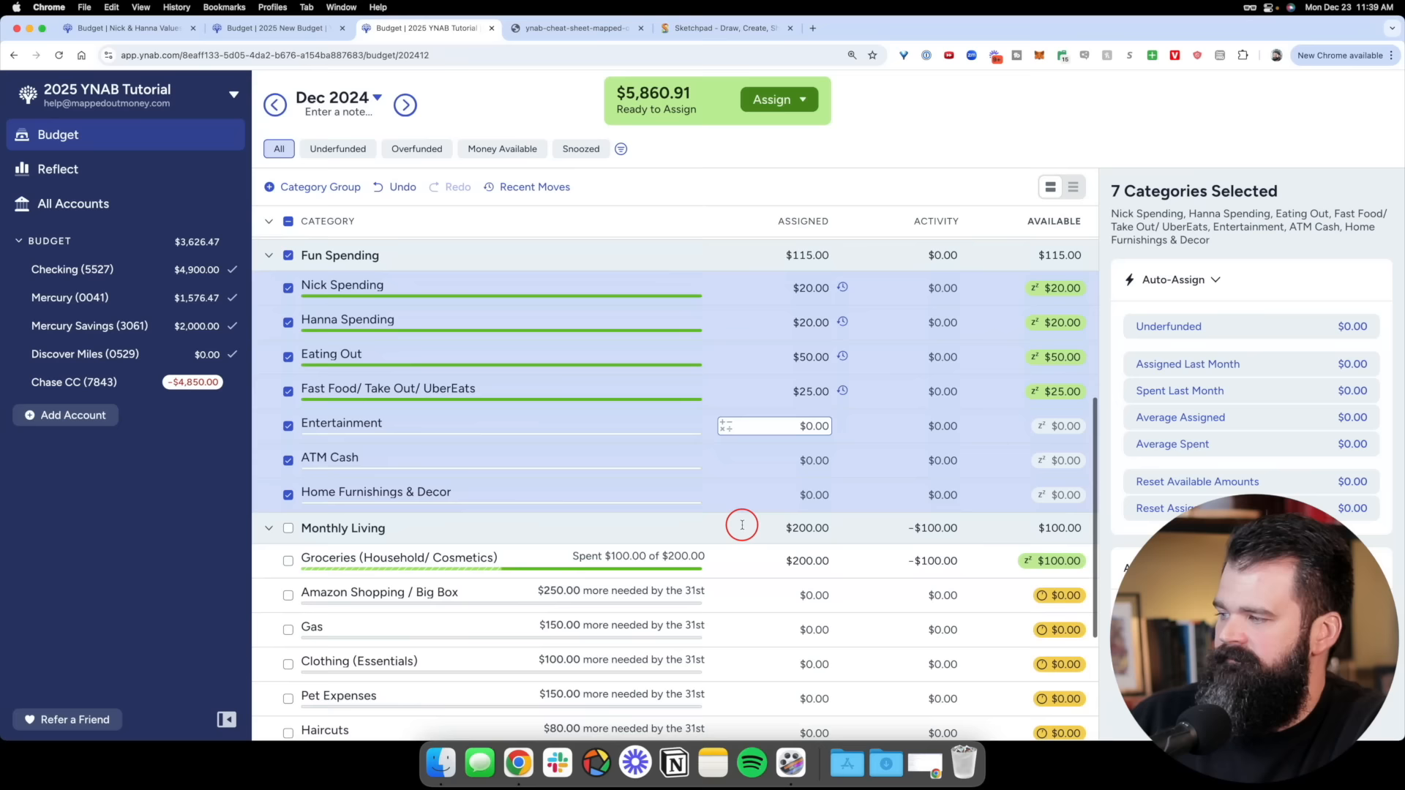
click(638, 459)
scroll(641, 462, down, 3)
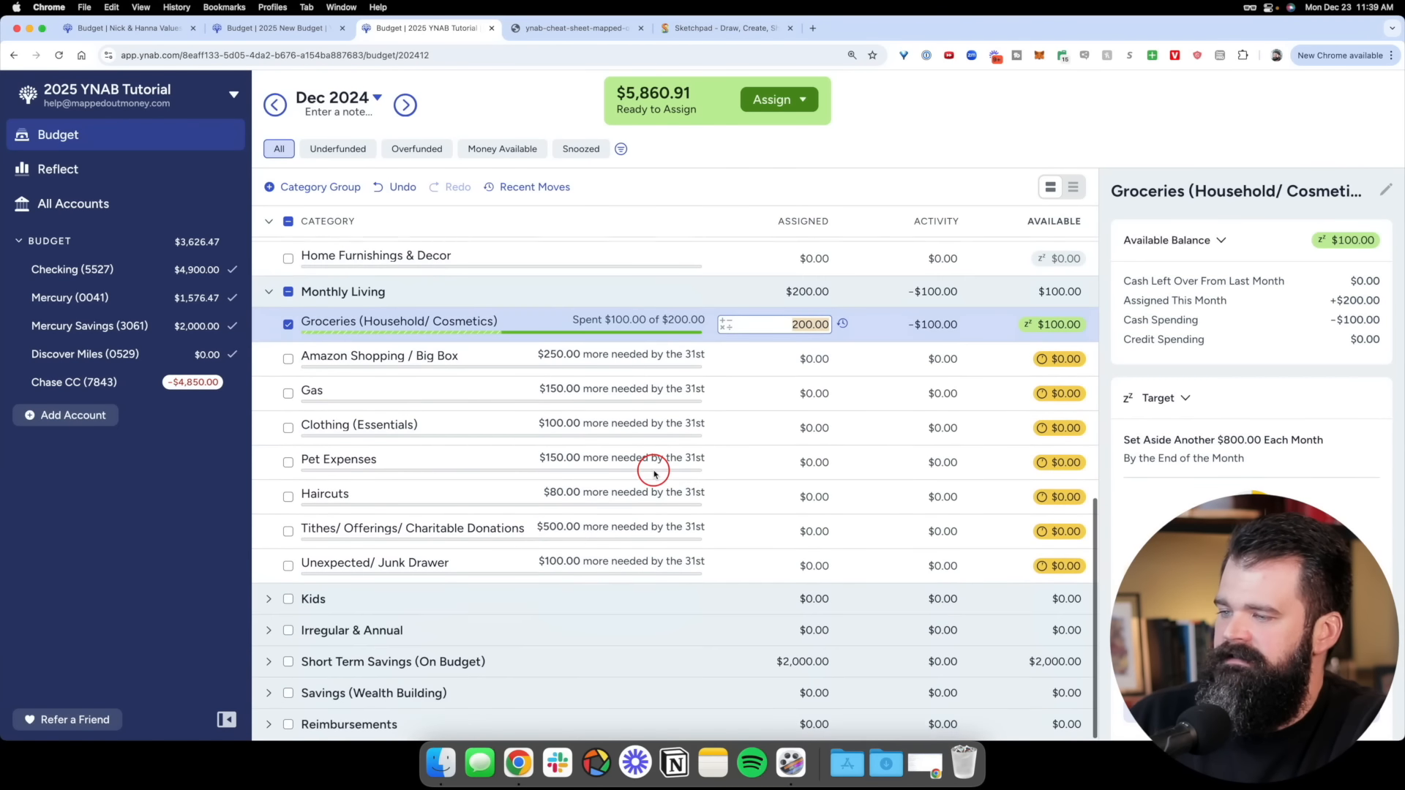
shift+click(637, 545)
shift+click(622, 564)
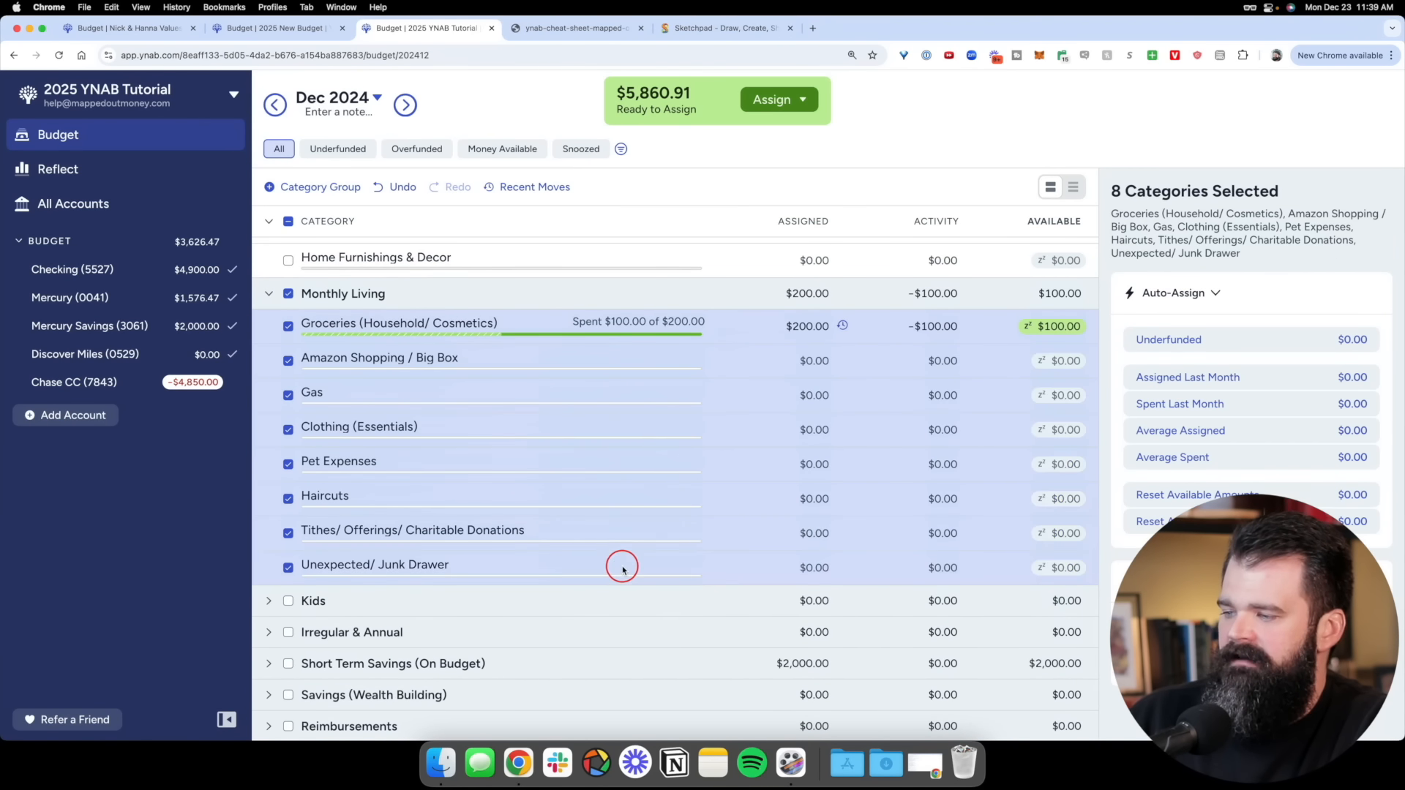
In Monthly Living, assign $200 to Tithes/ Offerings/ Charitable Donations, $50 to Pet Expenses and $100 to Gas
click(827, 536)
text(200)
key(Up)
key(Up)
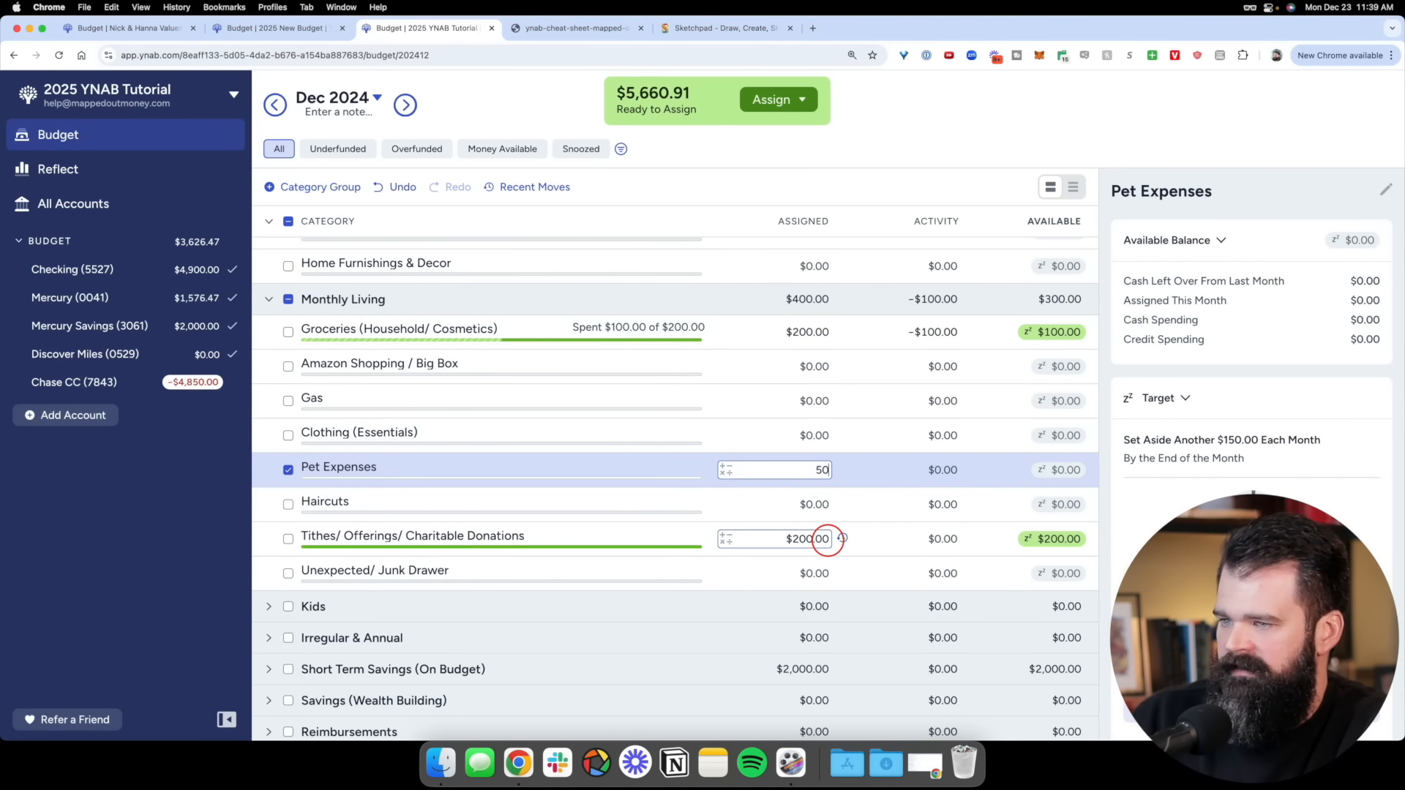
text(50)
key(Up)
key(Up)
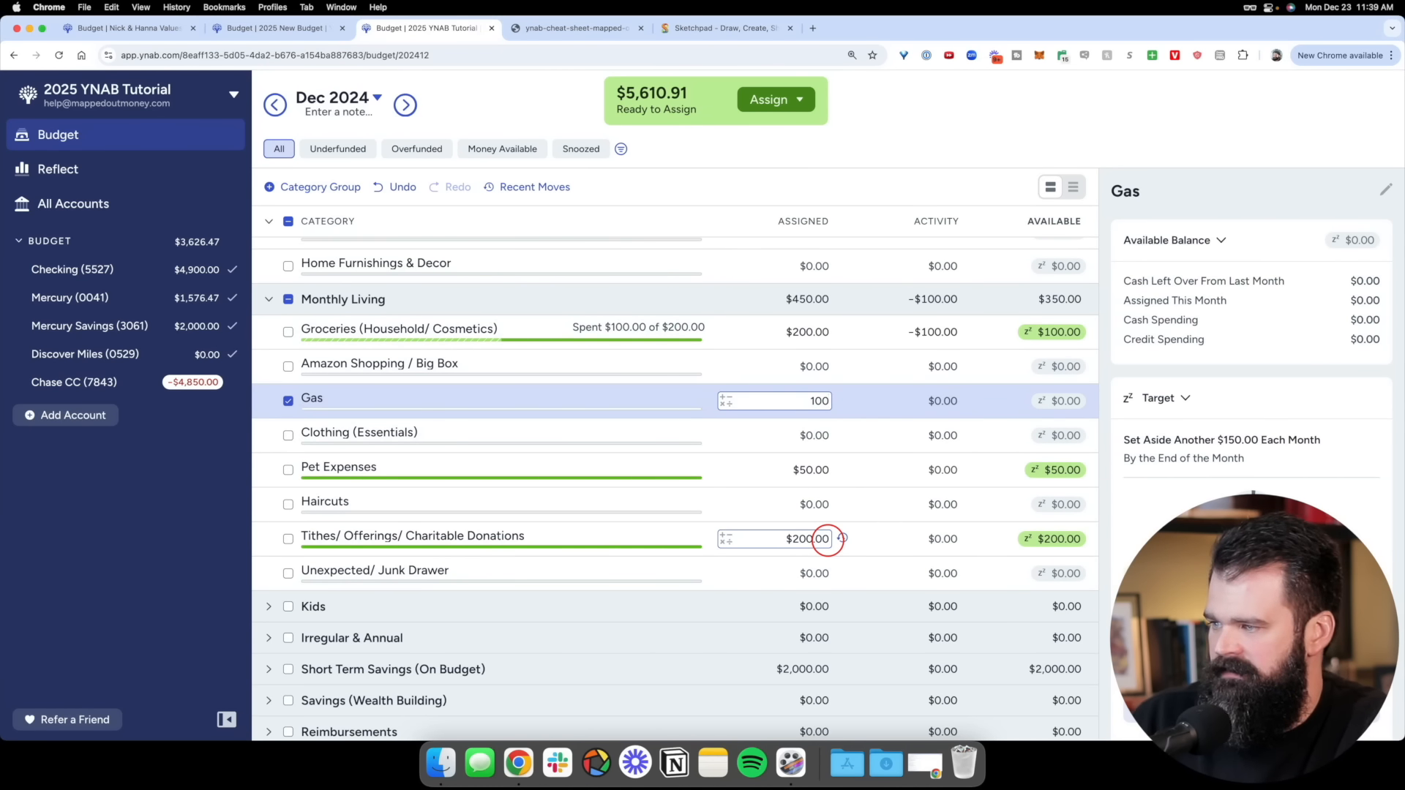
key(Down)
scroll(827, 540, down, 1)
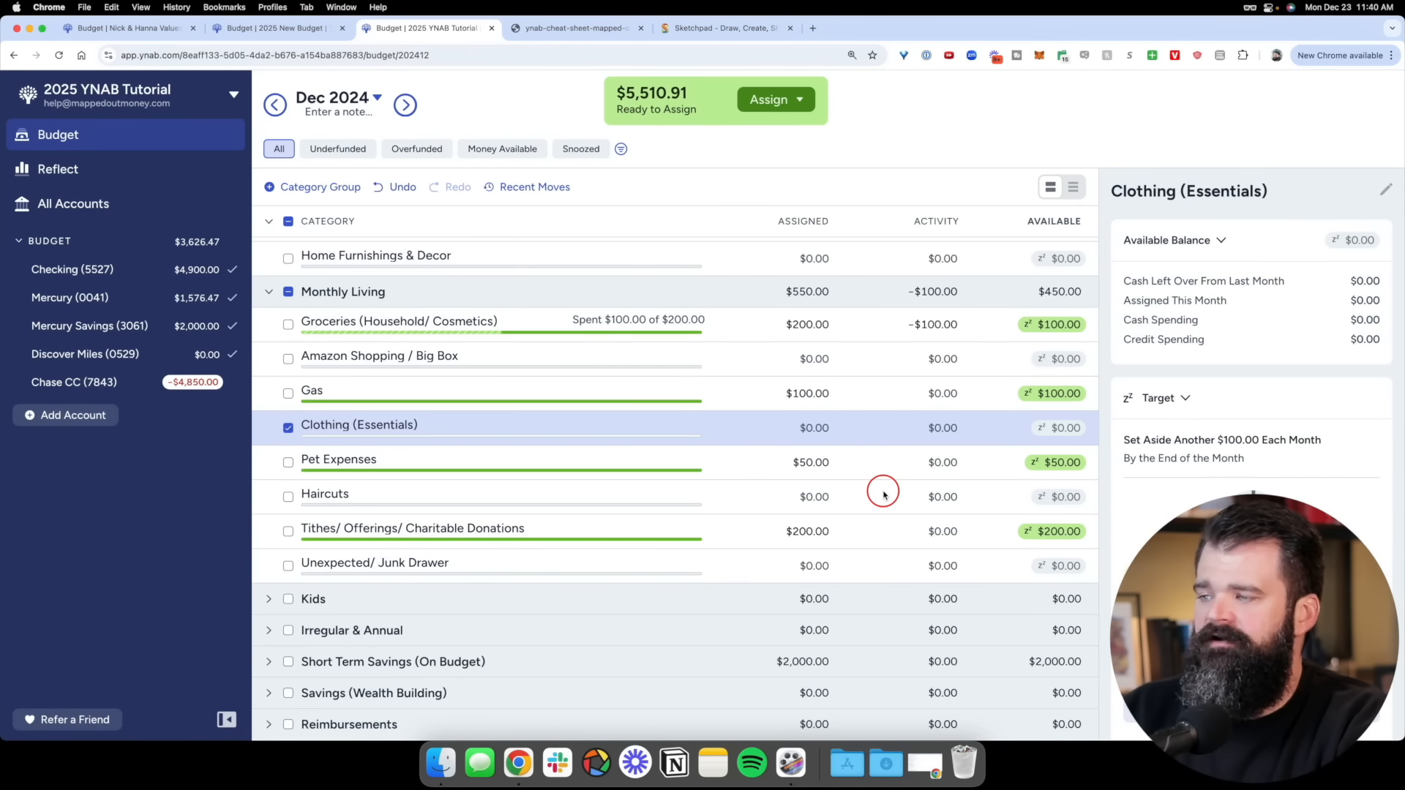
Collapse the category groups in the December budget, leaving only Credit Card Payments expanded
scroll(883, 495, up, 15)
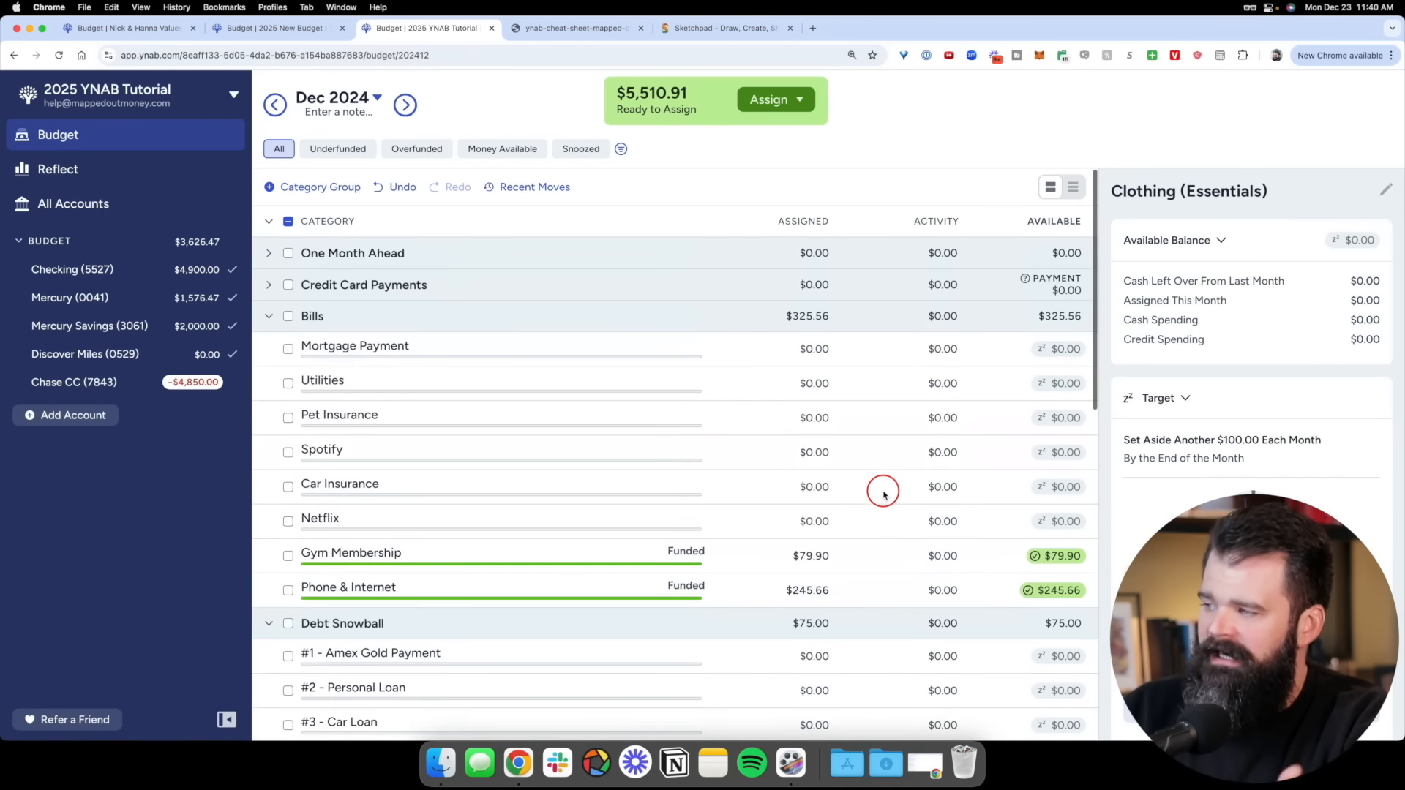
click(287, 223)
click(268, 221)
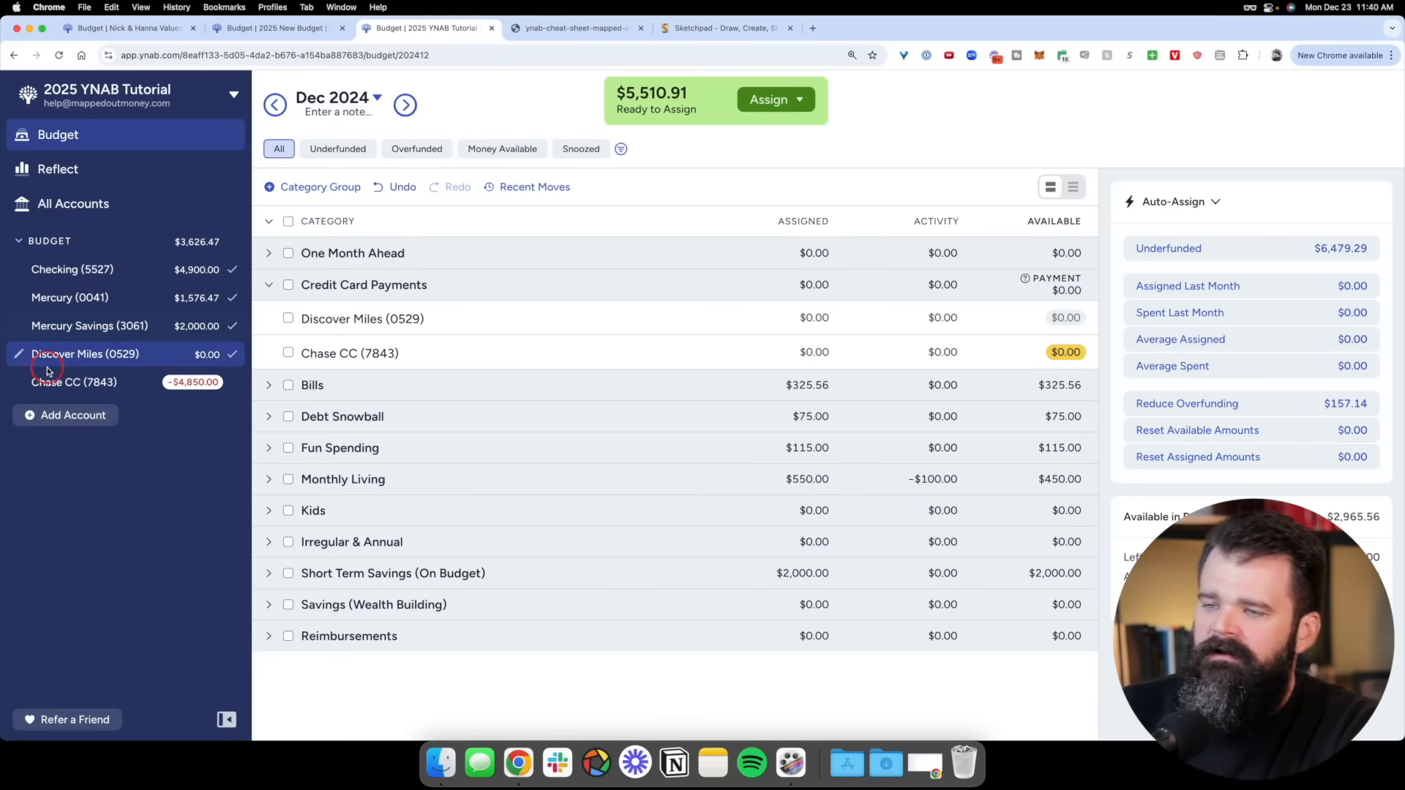
Set the Discover Miles account's Starting Balance to a $125 outflow and return to the budget
click(77, 366)
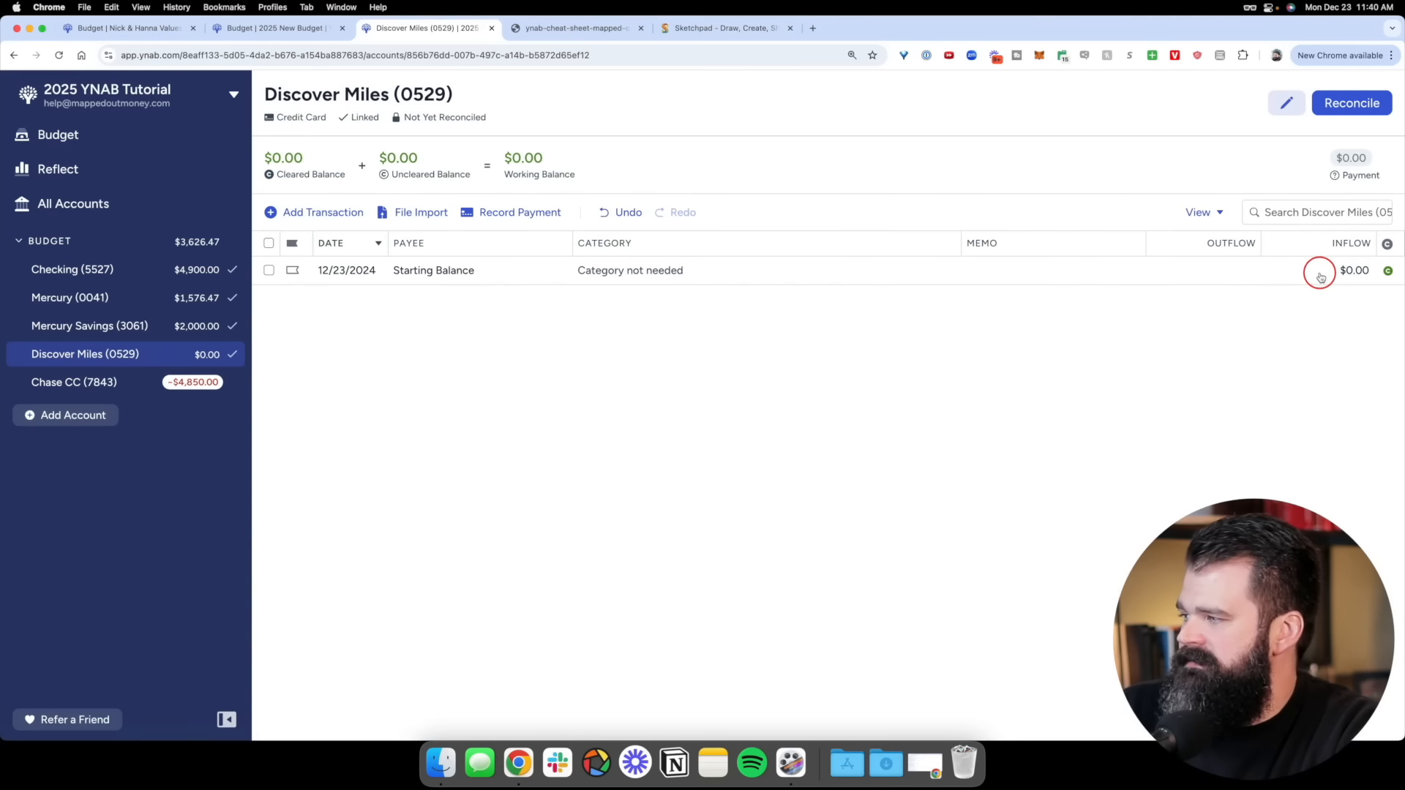
click(1219, 270)
click(1221, 273)
text(125)
key(Return)
click(154, 143)
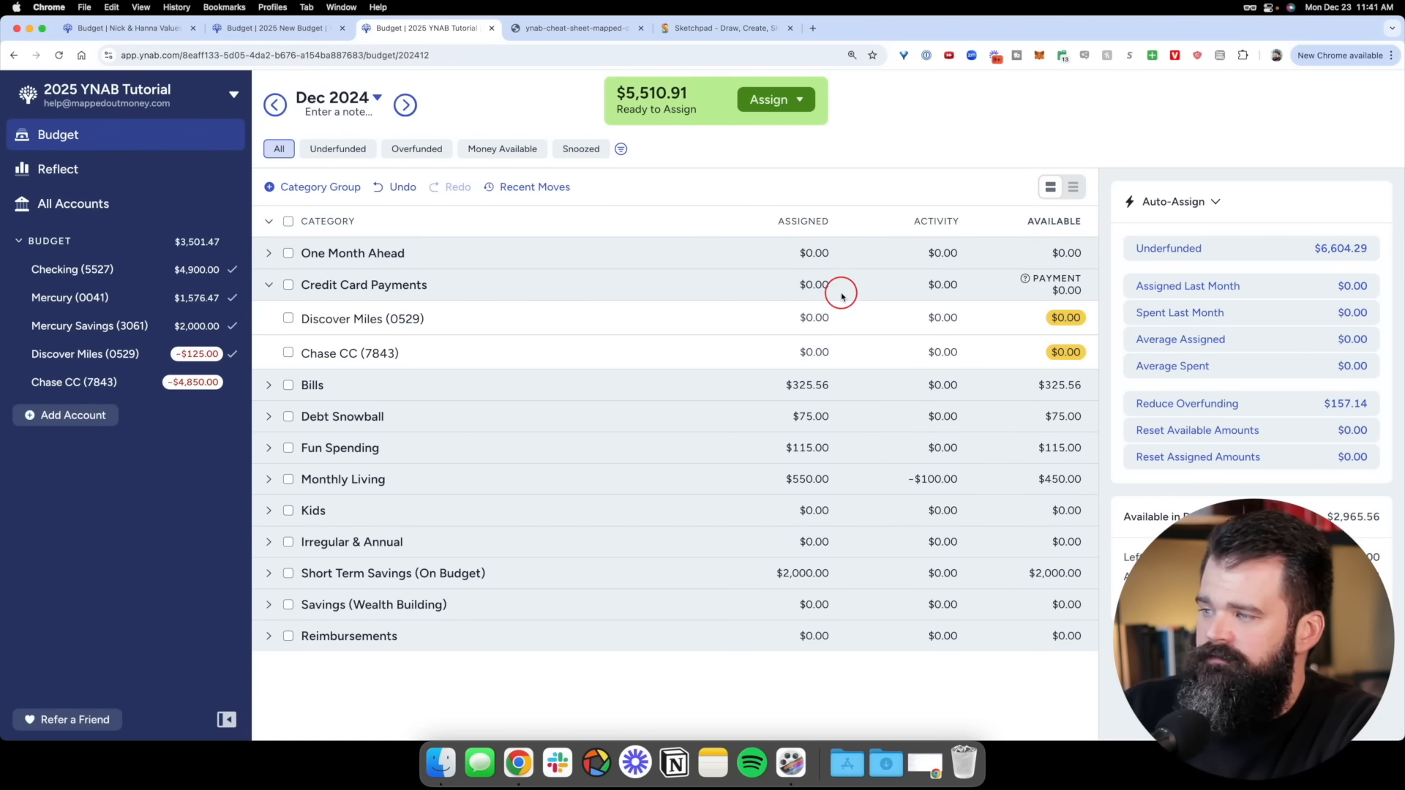
Assign $125 to the Discover Miles category under Credit Card Payments and deselect it
click(809, 319)
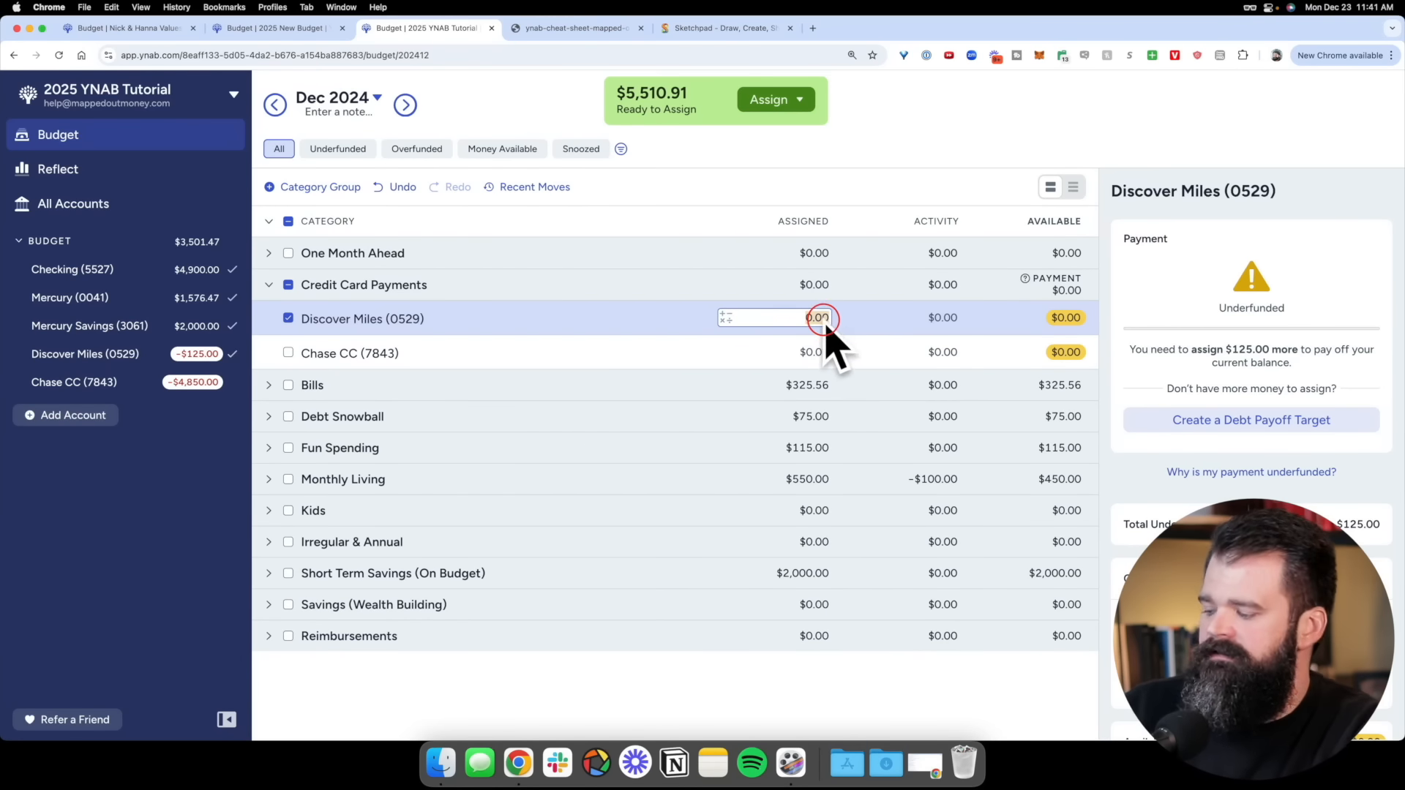
text(125)
key(Return)
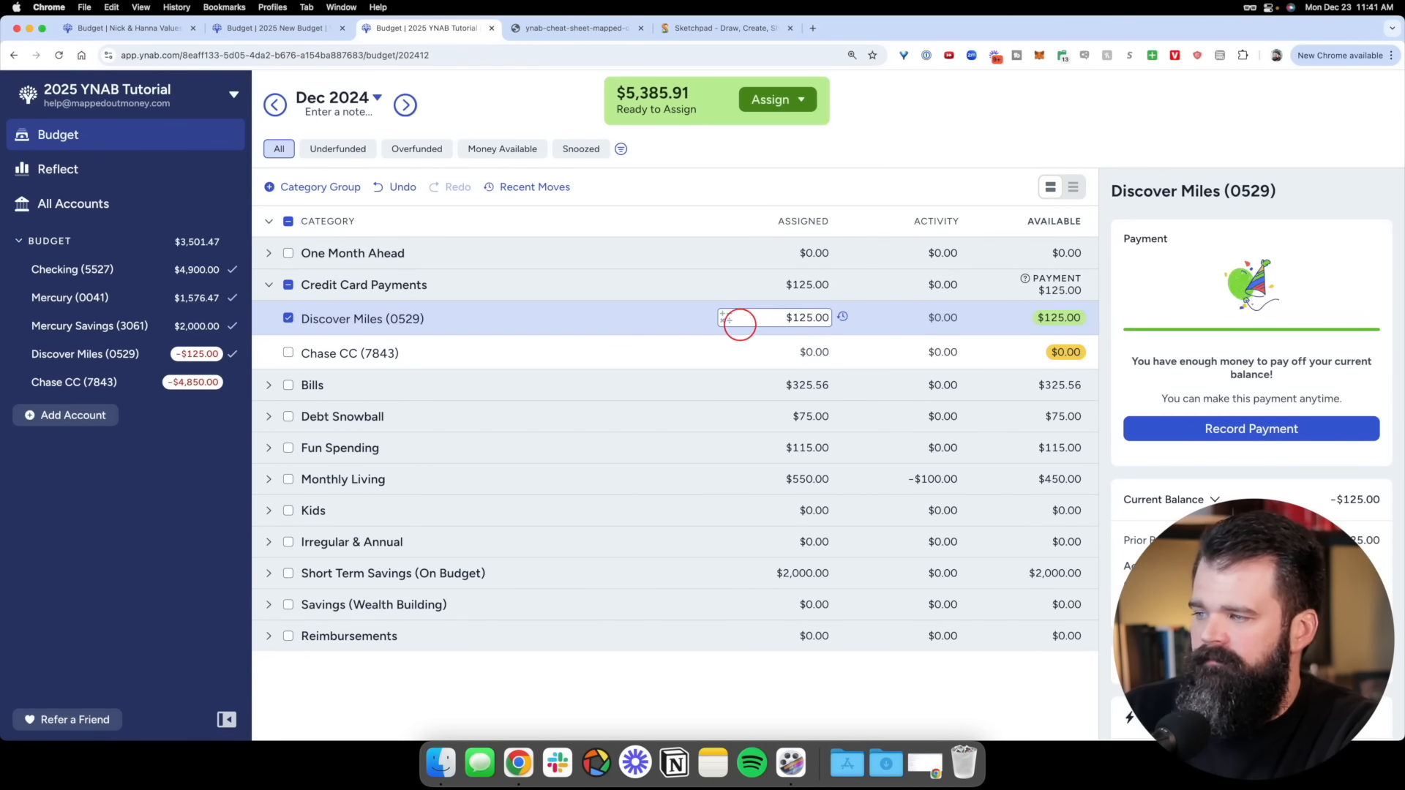
click(287, 319)
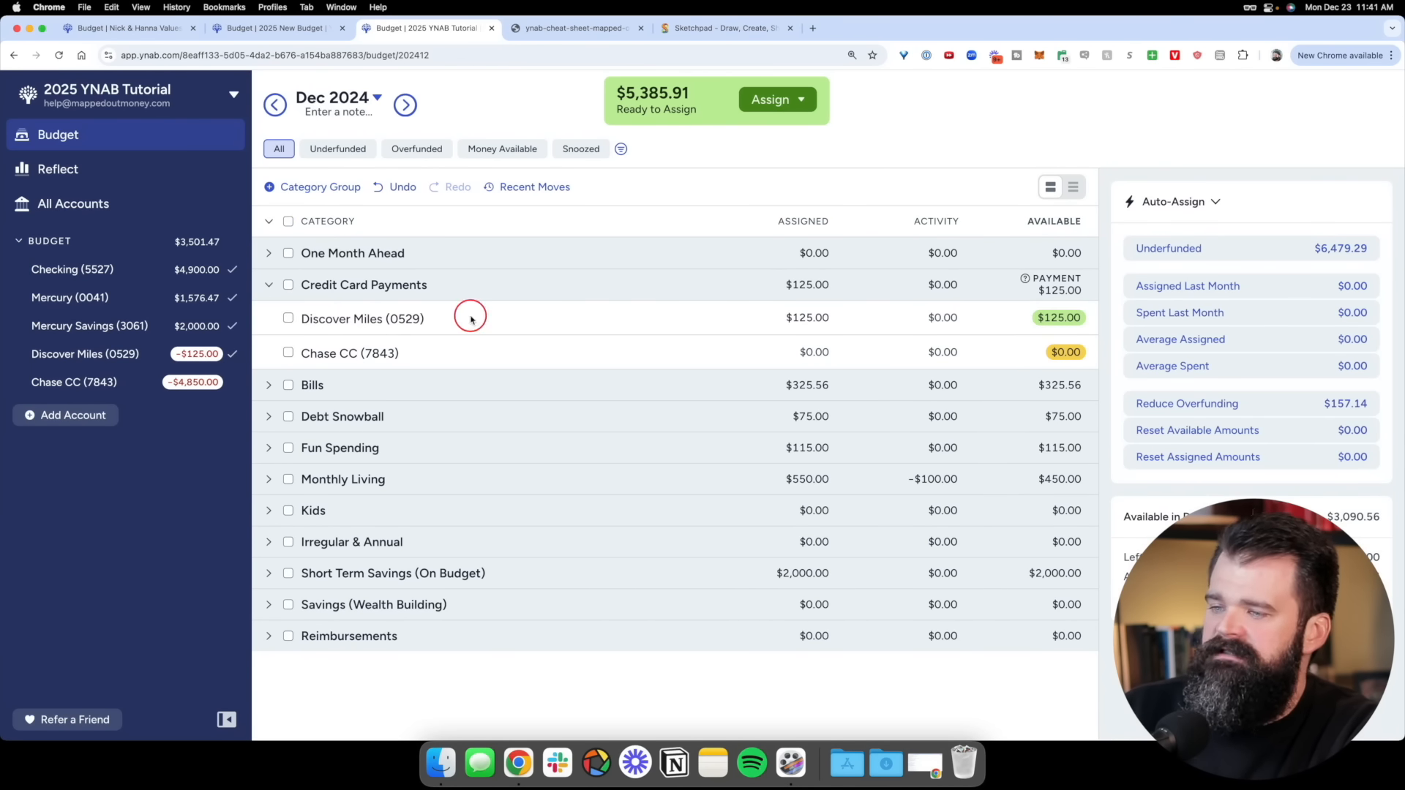
Compare the available payment amount for Discover Miles with the card's account balance
scroll(1023, 312, up, 5)
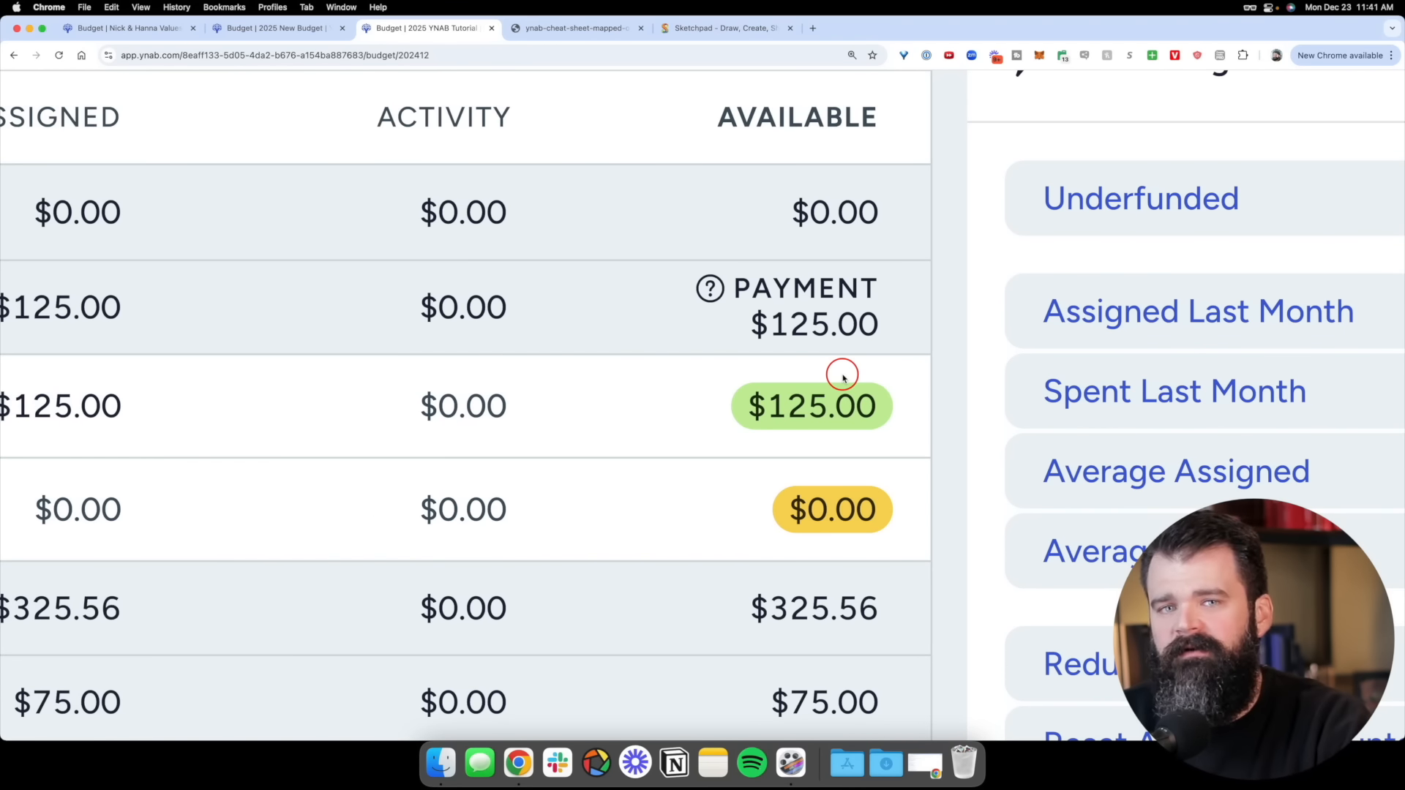
scroll(843, 378, down, 5)
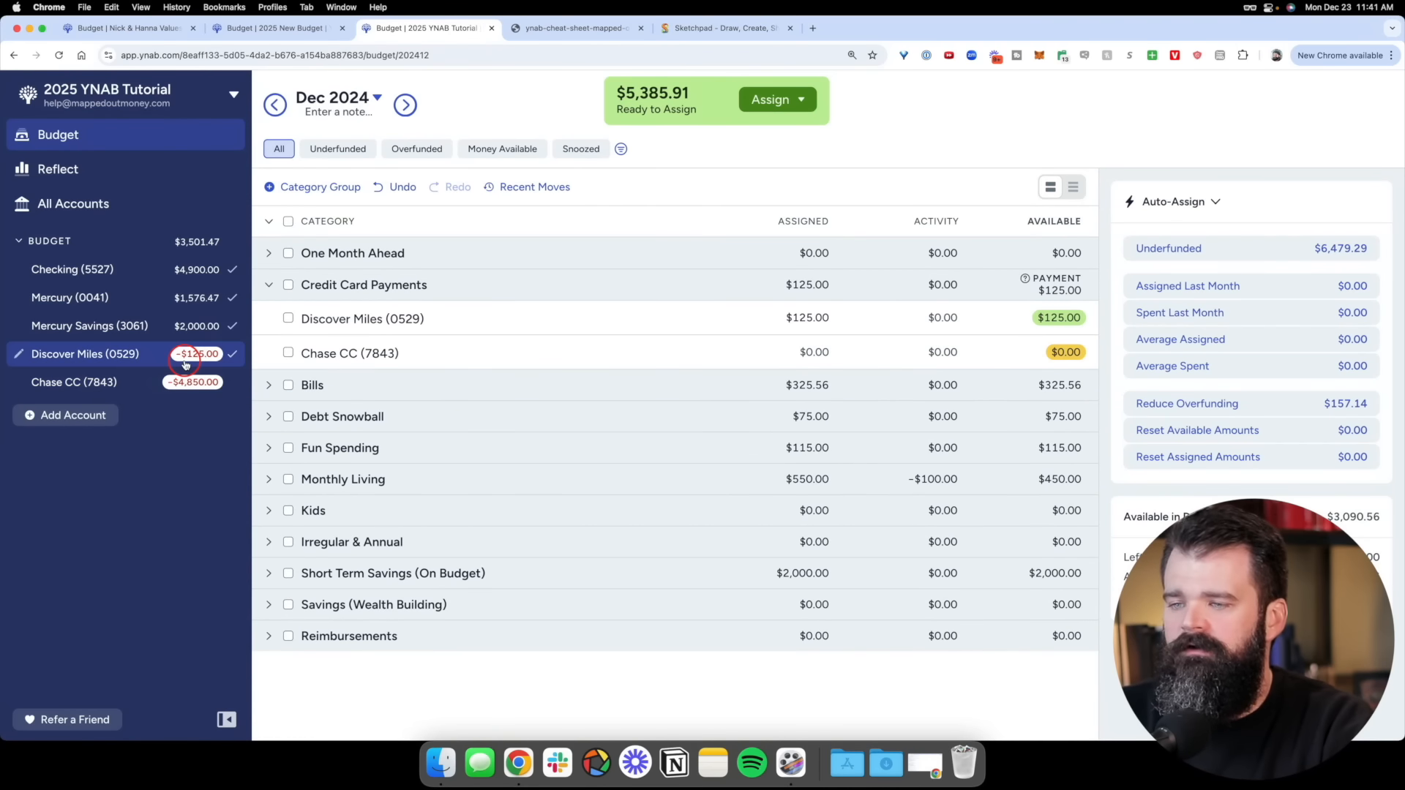
scroll(187, 360, up, 5)
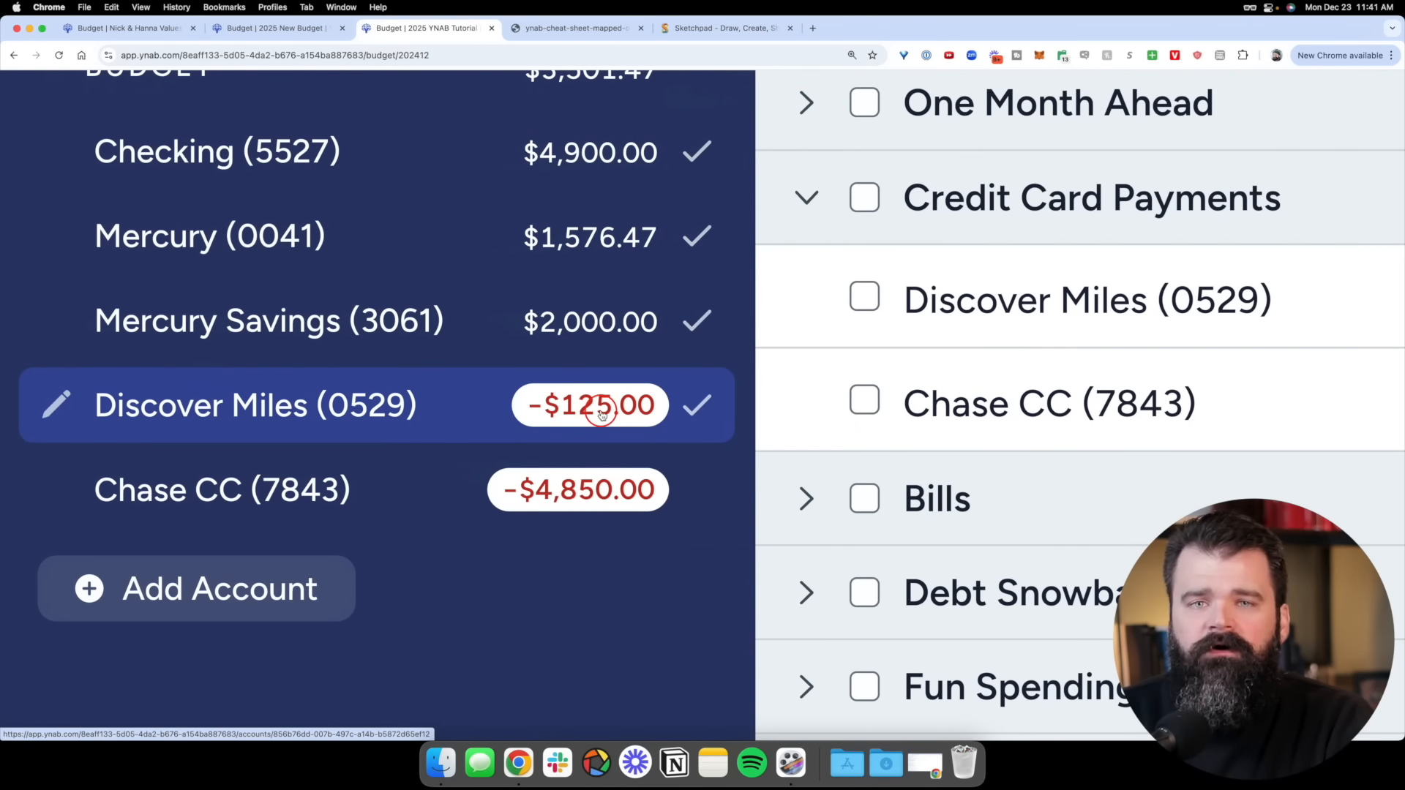
scroll(600, 412, down, 5)
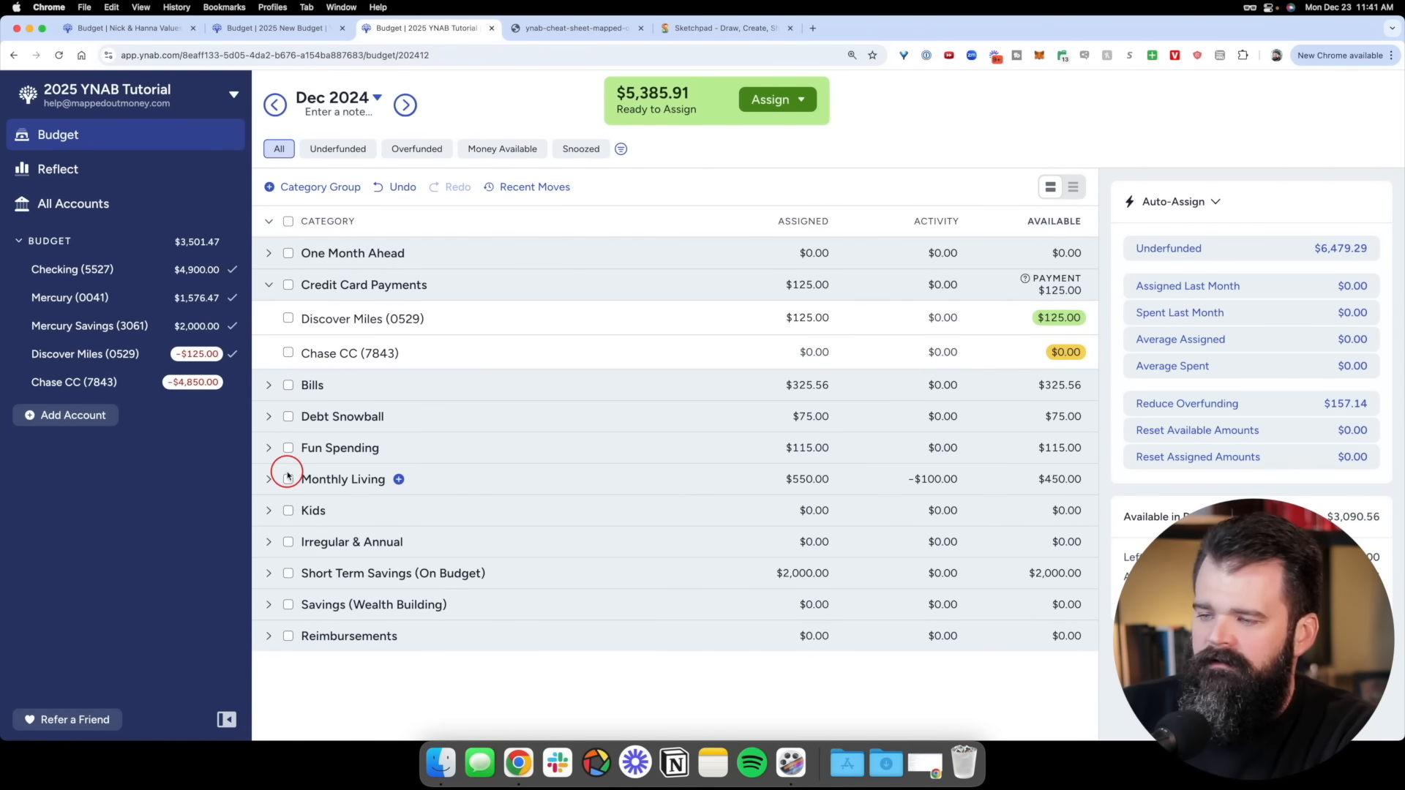
Expand Monthly Living and compare the Groceries available amount with the Discover Miles available payment
click(266, 479)
scroll(602, 511, down, 1)
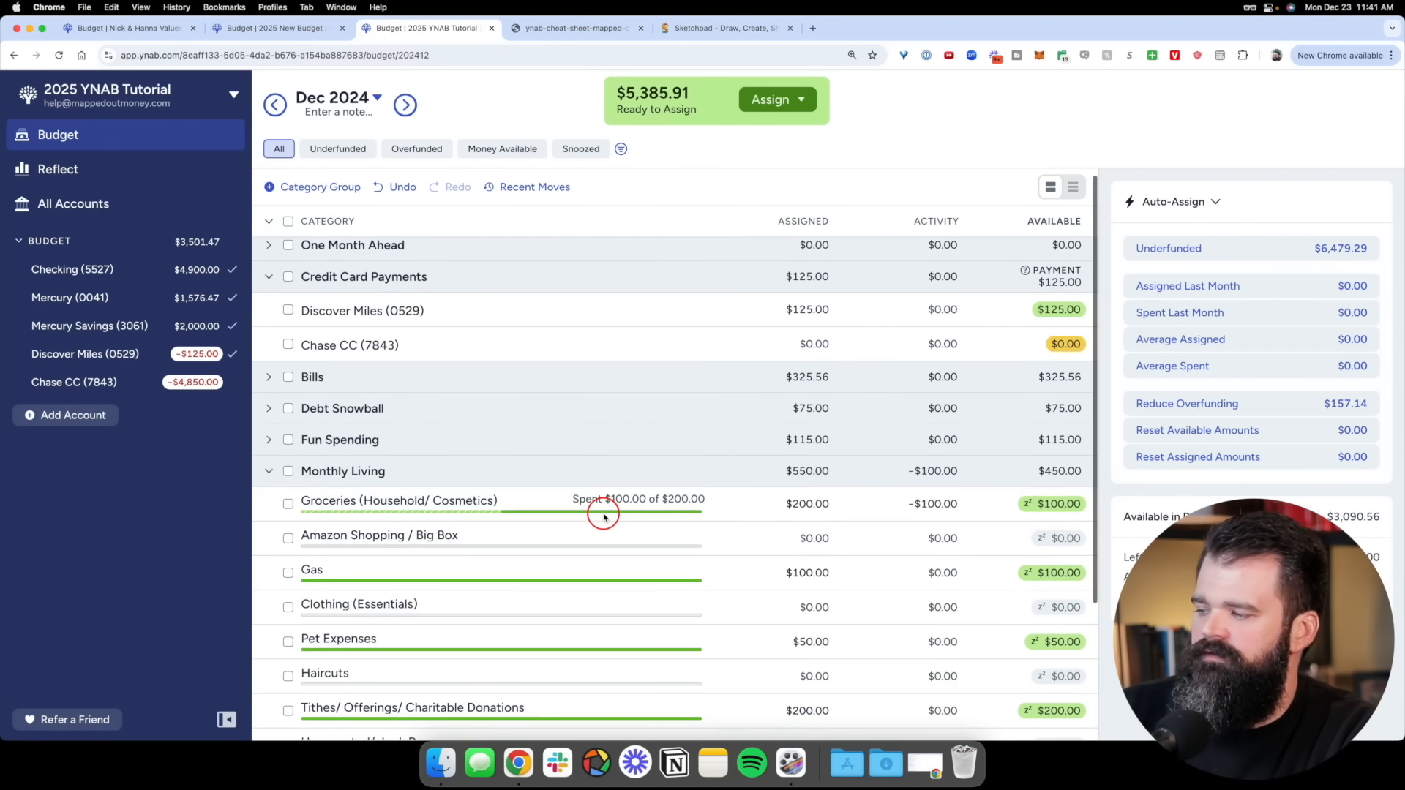
click(732, 512)
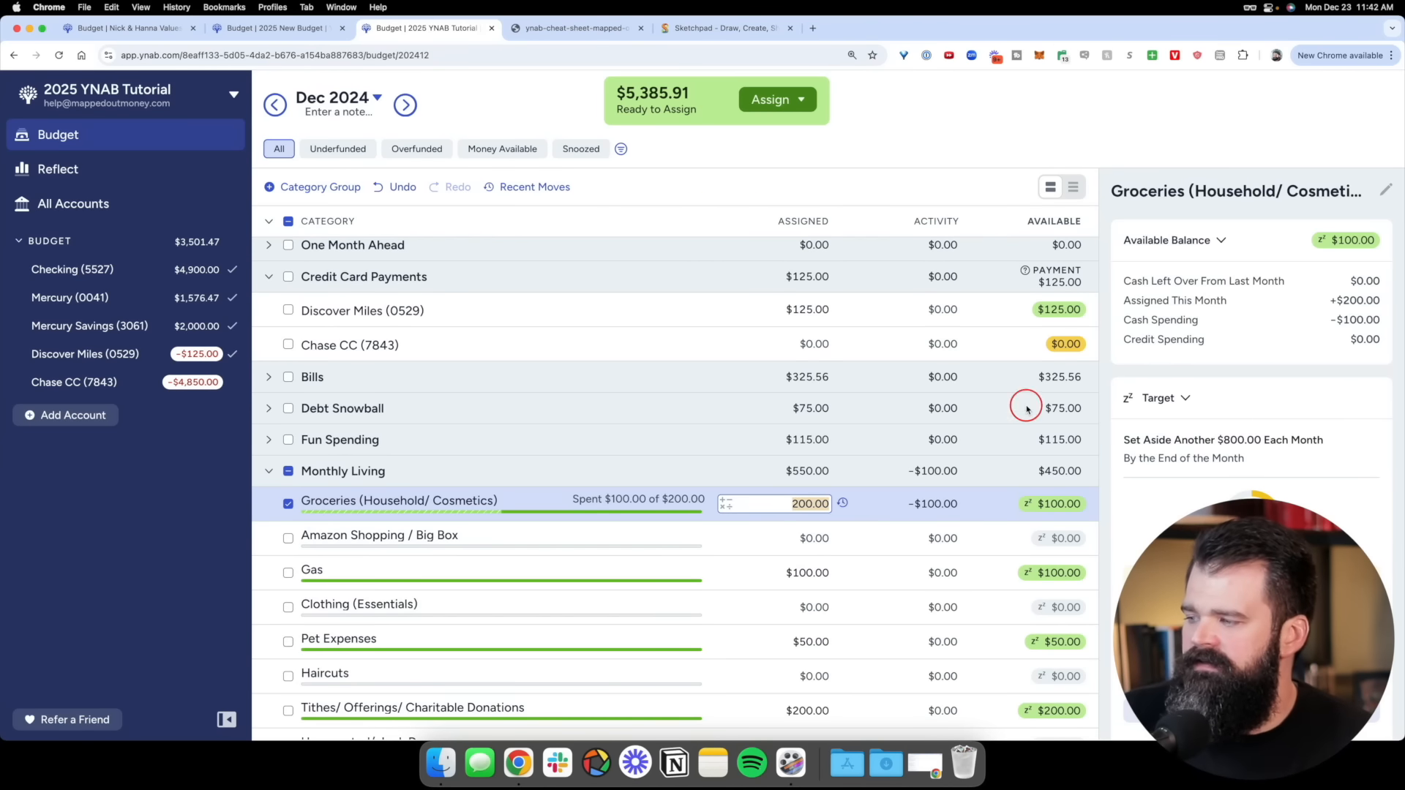
scroll(1032, 505, up, 5)
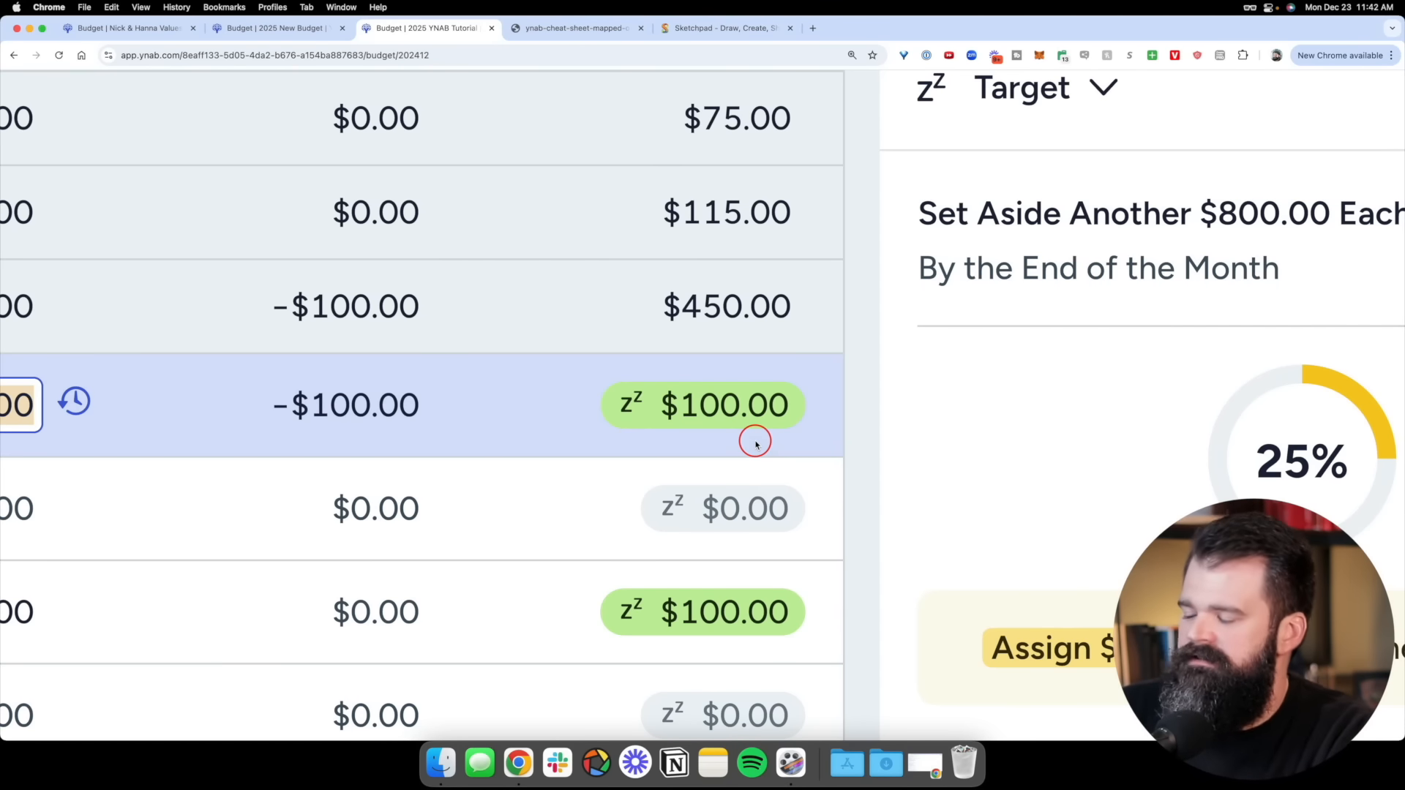
scroll(756, 445, down, 5)
click(878, 312)
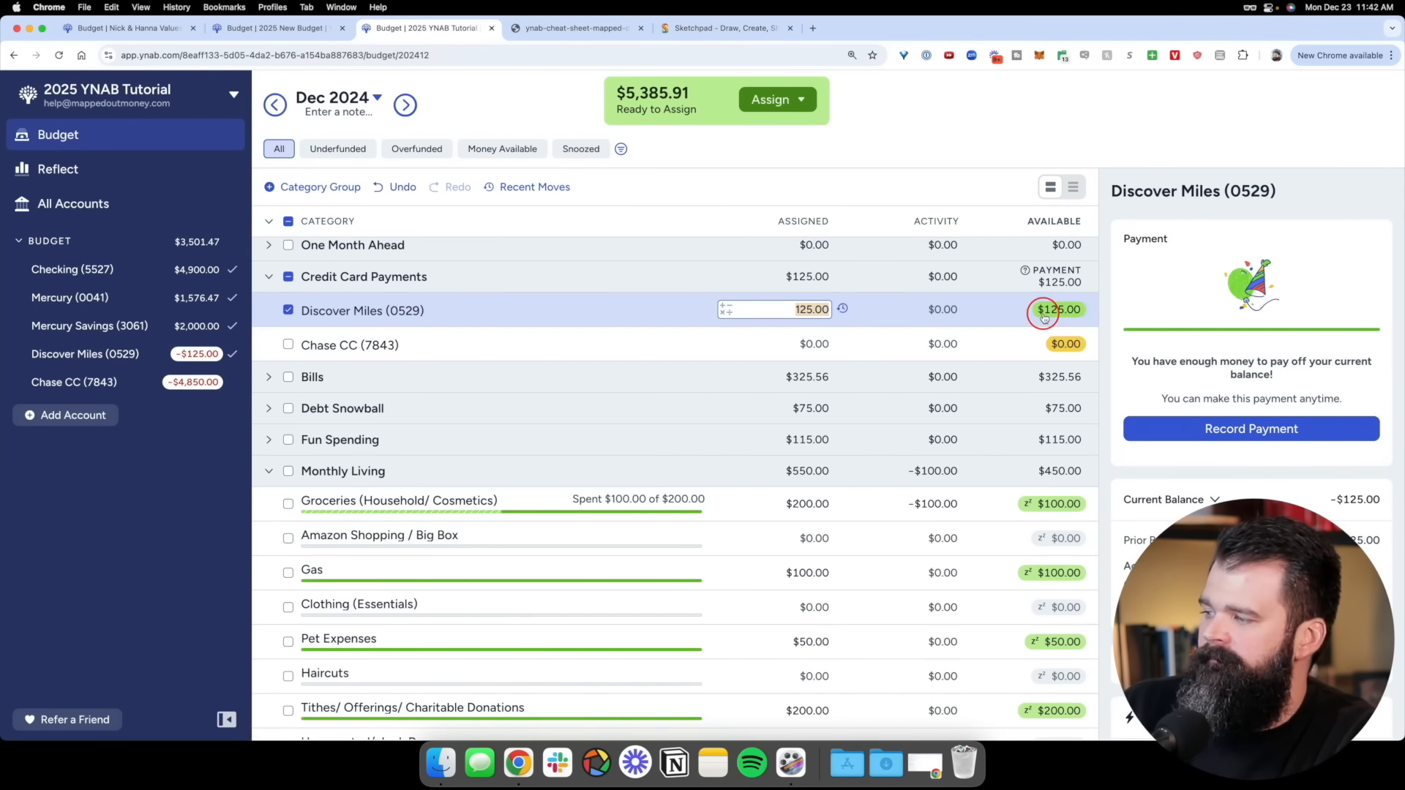
scroll(1034, 313, up, 5)
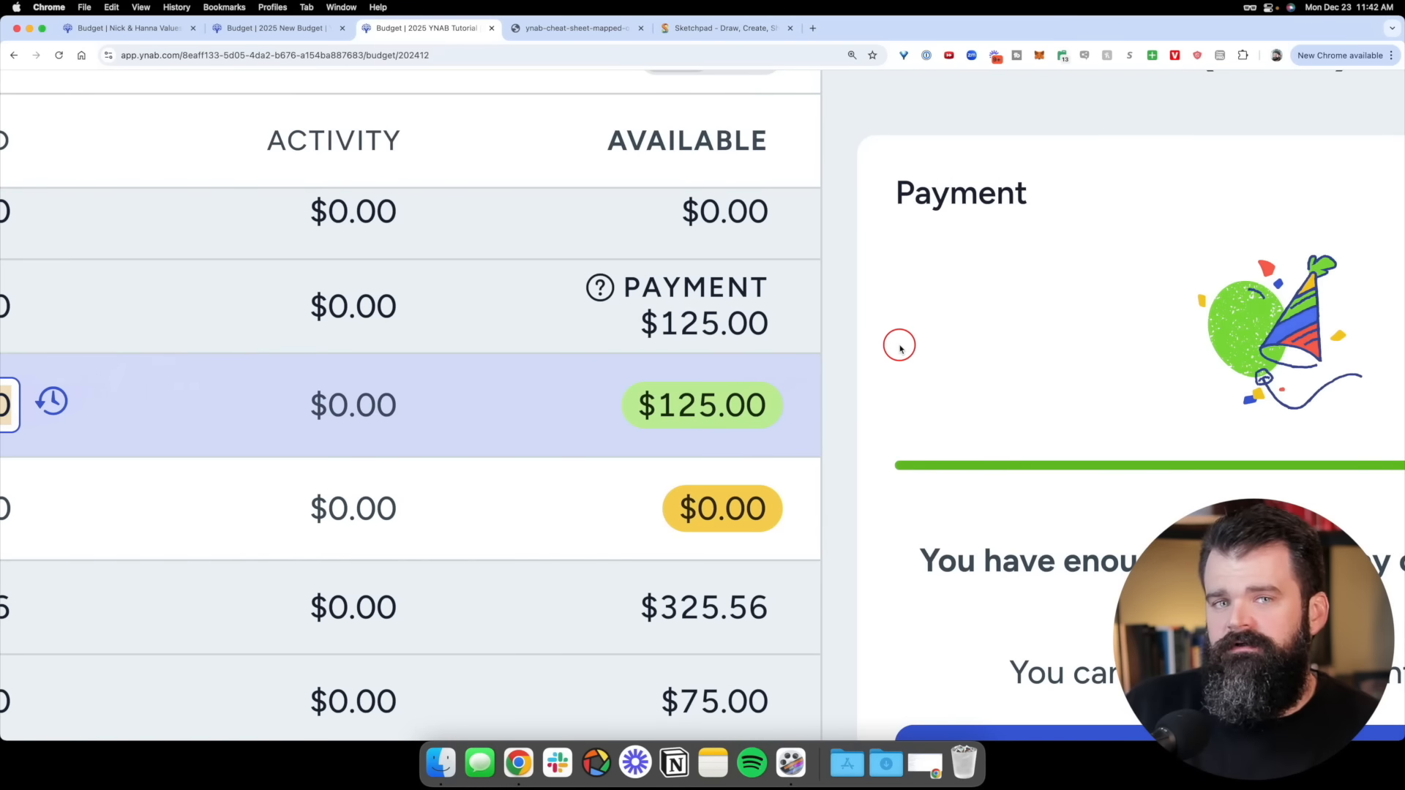
scroll(899, 348, down, 5)
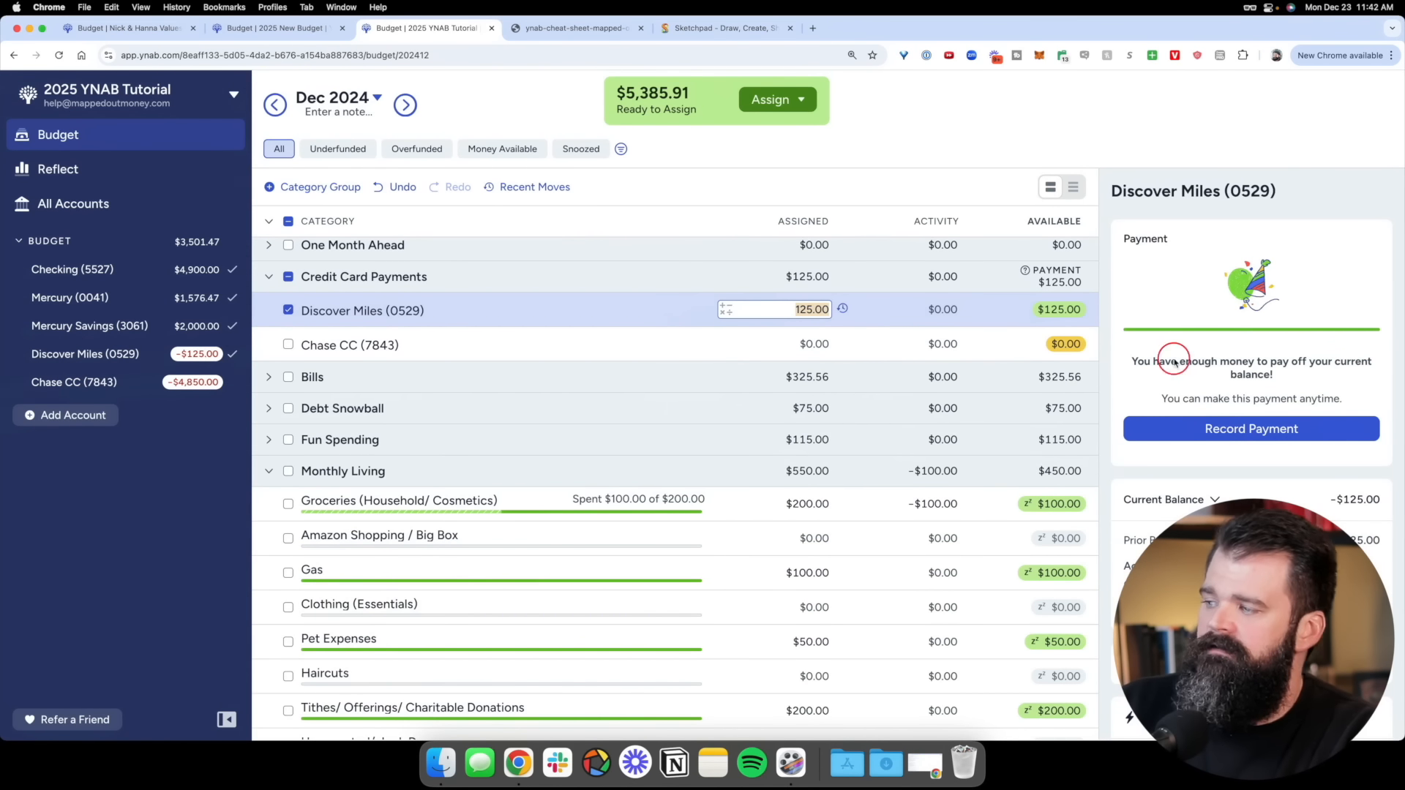
click(1005, 270)
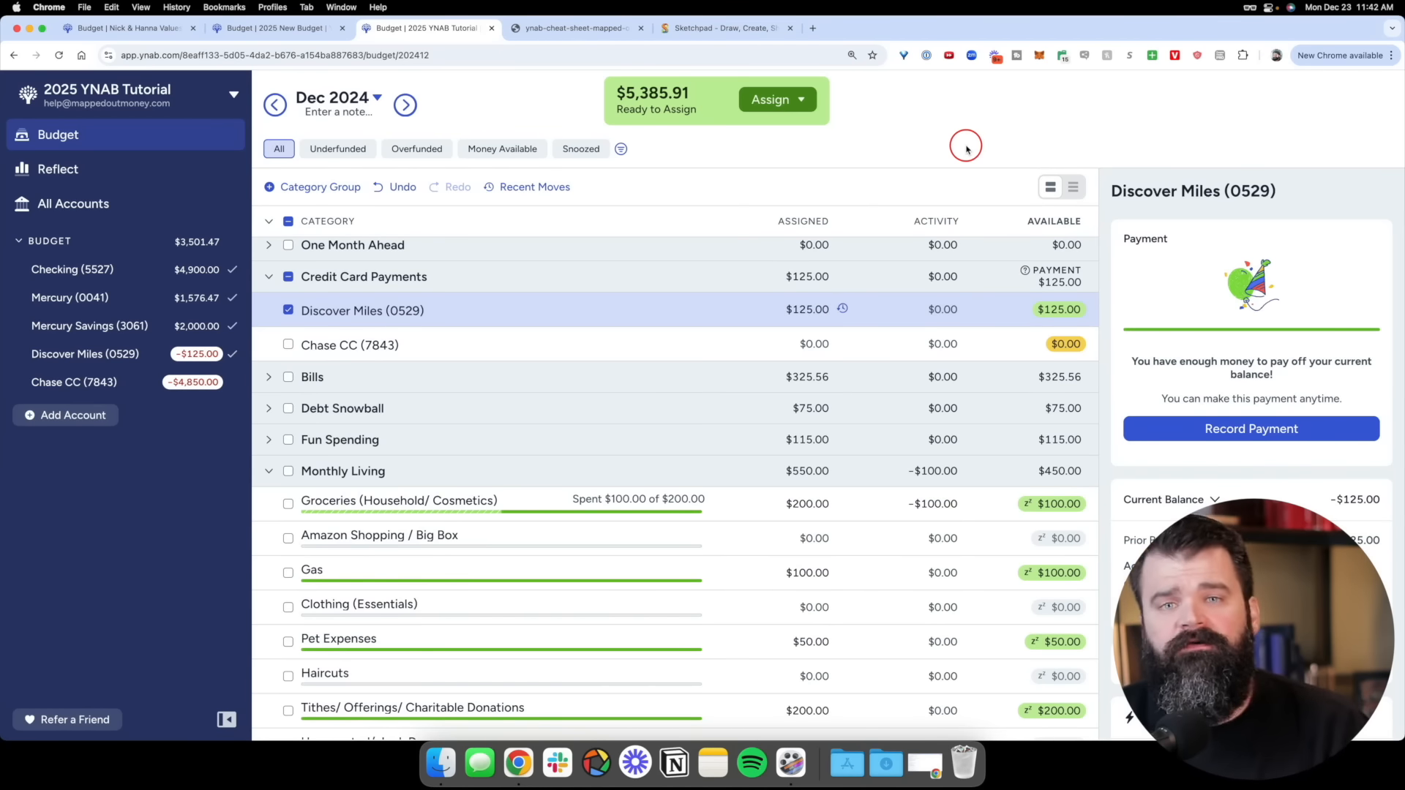
Check the Chase CC balance and save a Pay Specific Amount Monthly target of $105 for that card
click(529, 341)
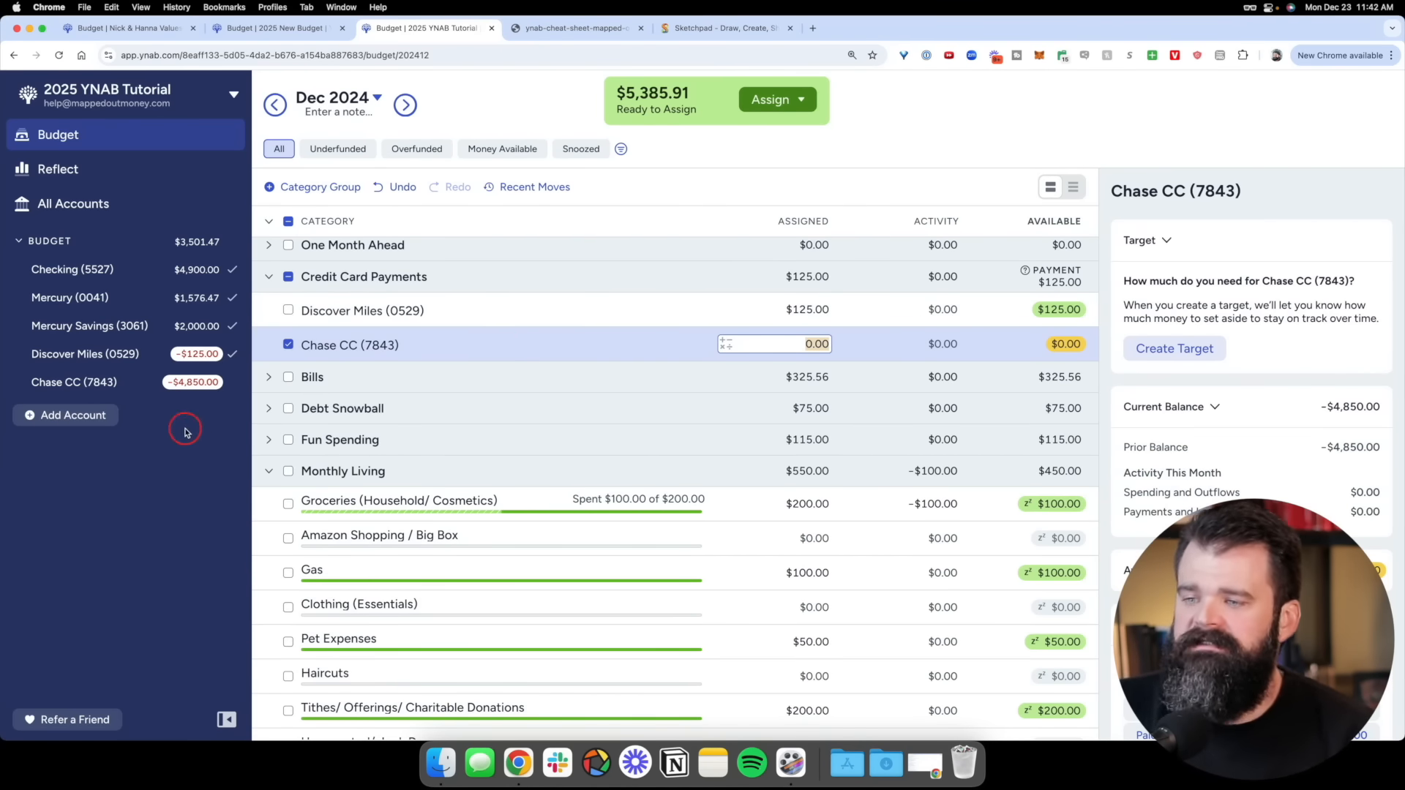
scroll(189, 391, up, 5)
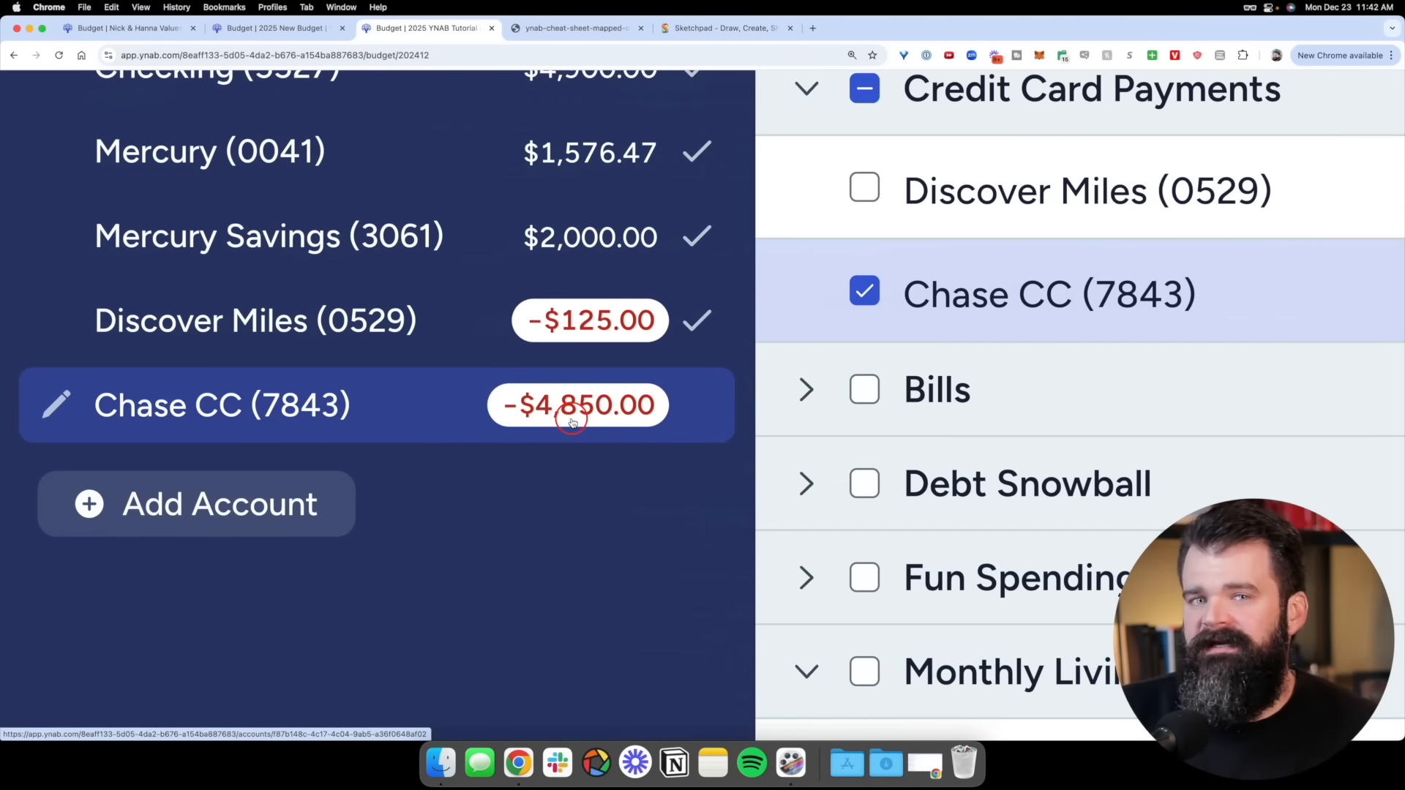
key(super+minus)
key(super+minus)
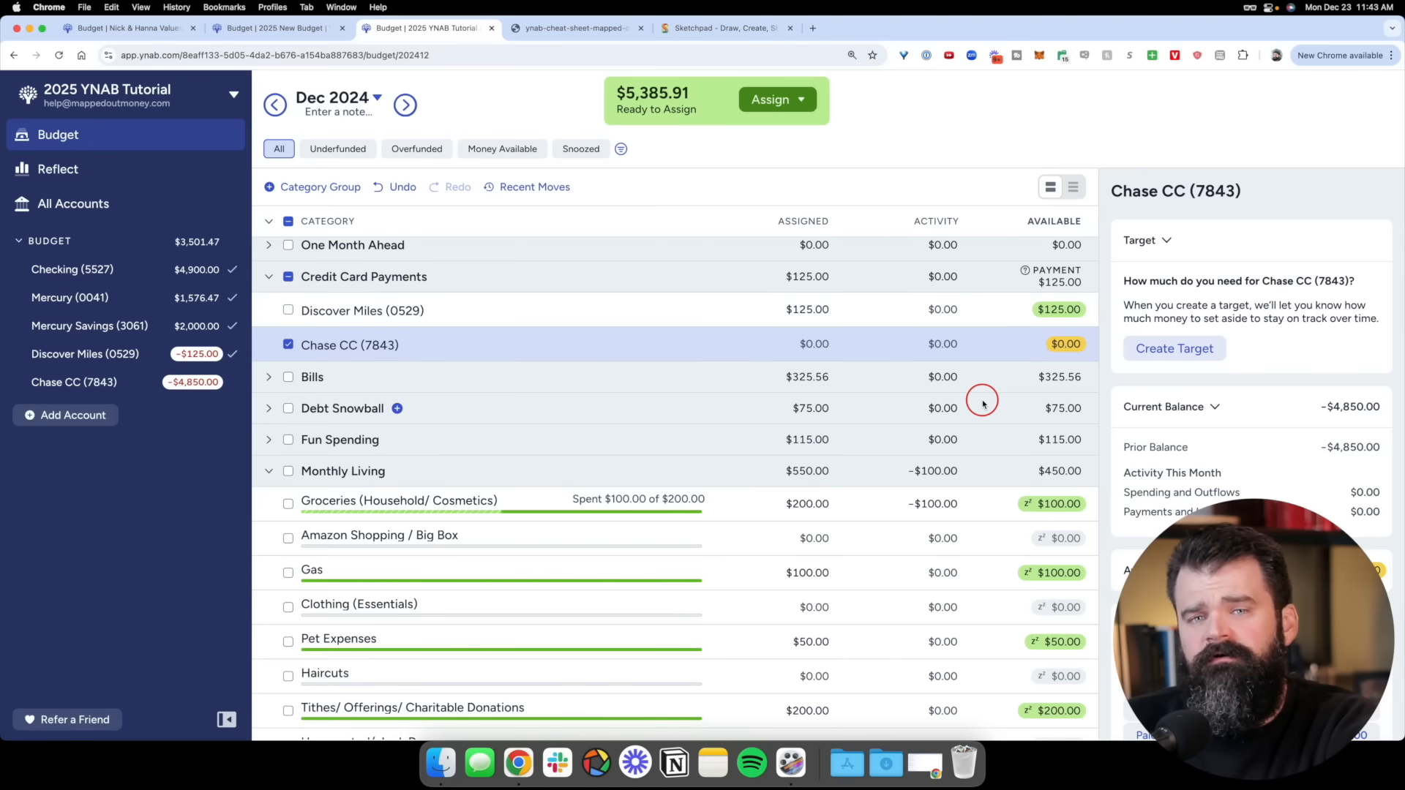
click(1190, 357)
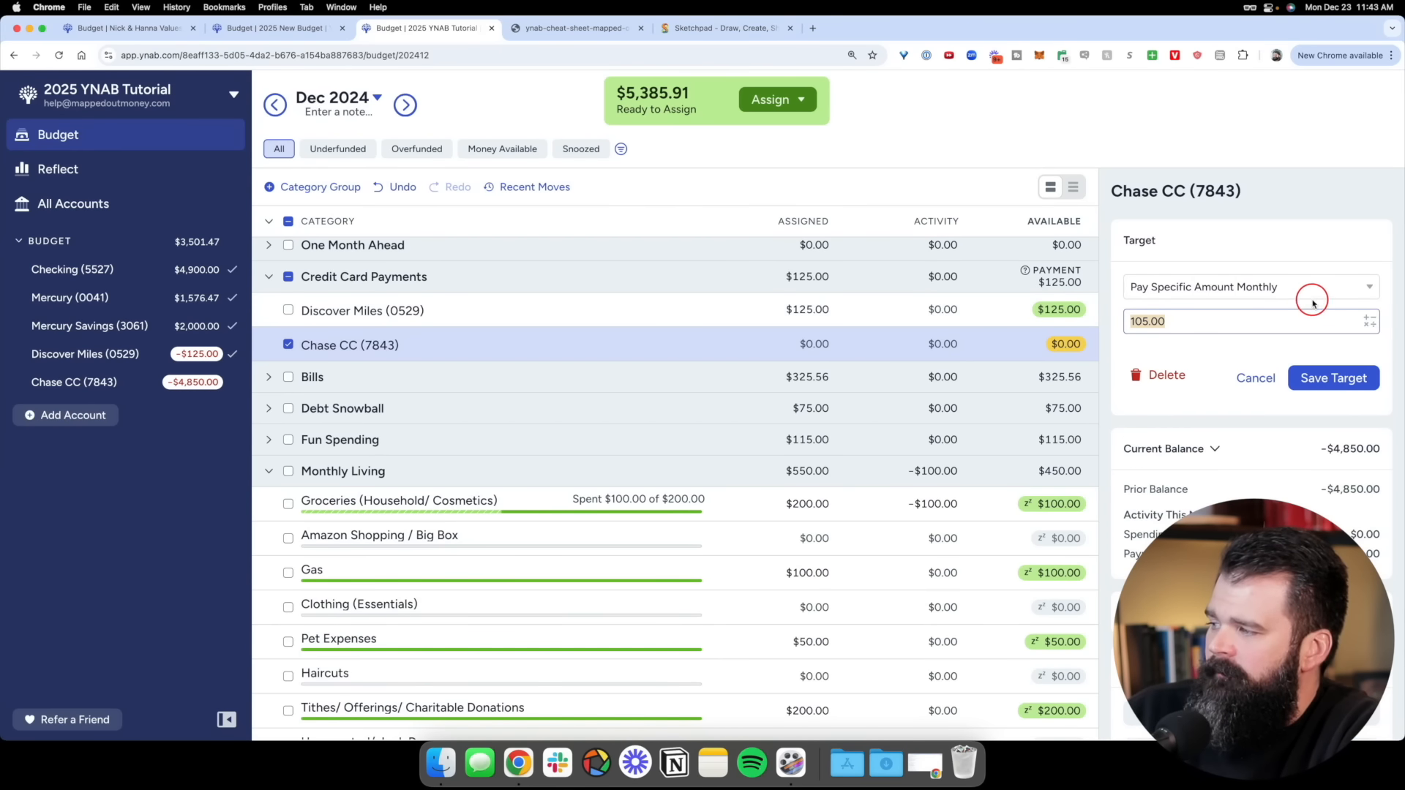
click(1312, 291)
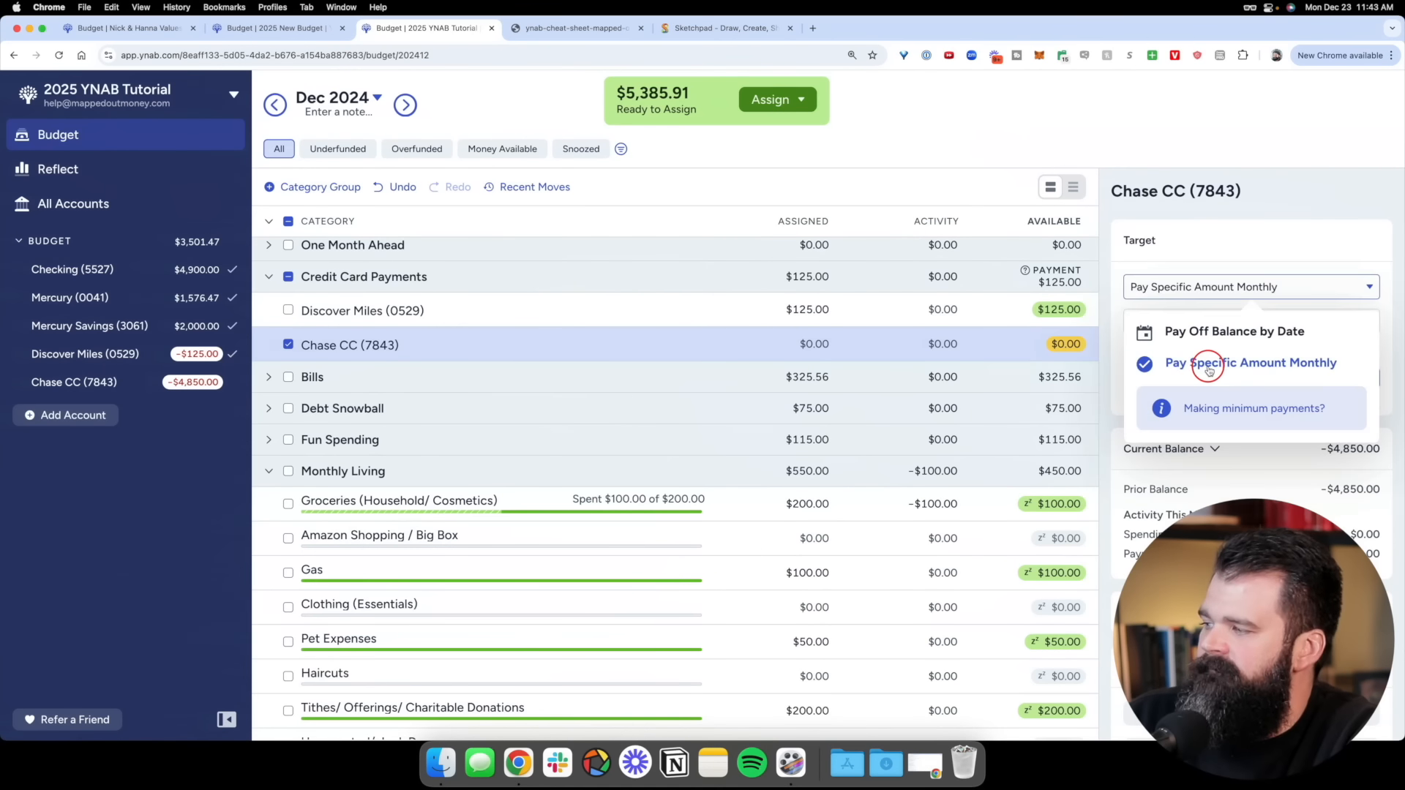
click(919, 386)
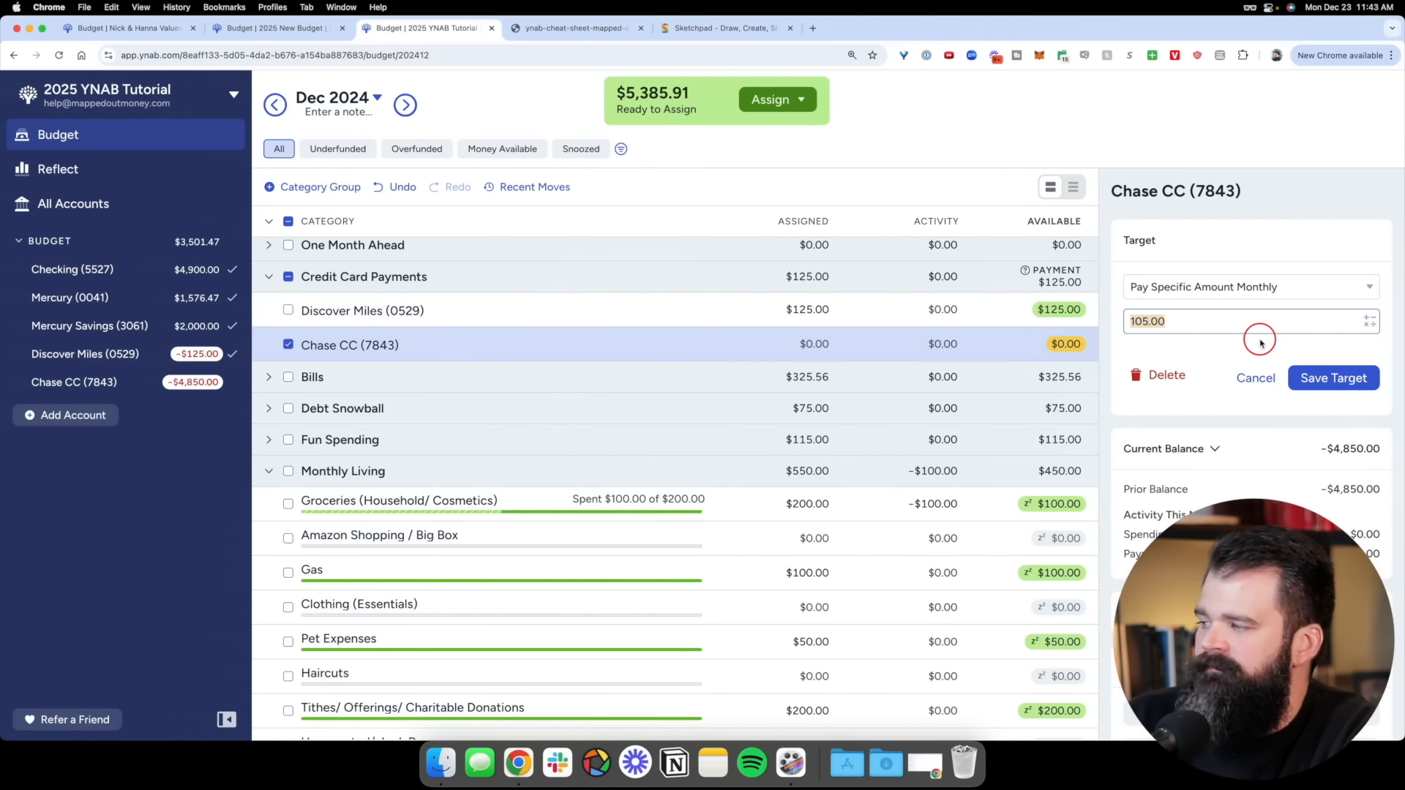
click(1333, 378)
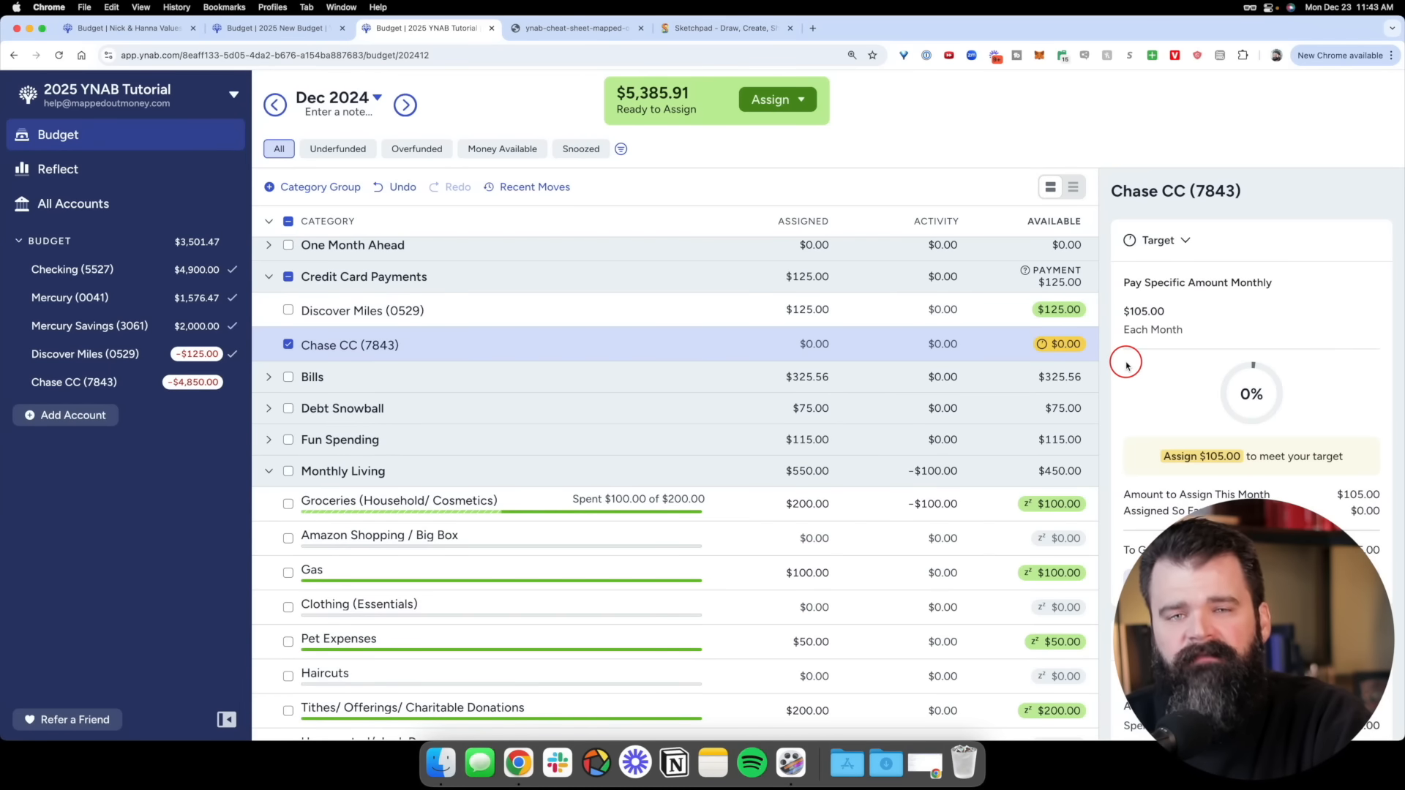
click(287, 344)
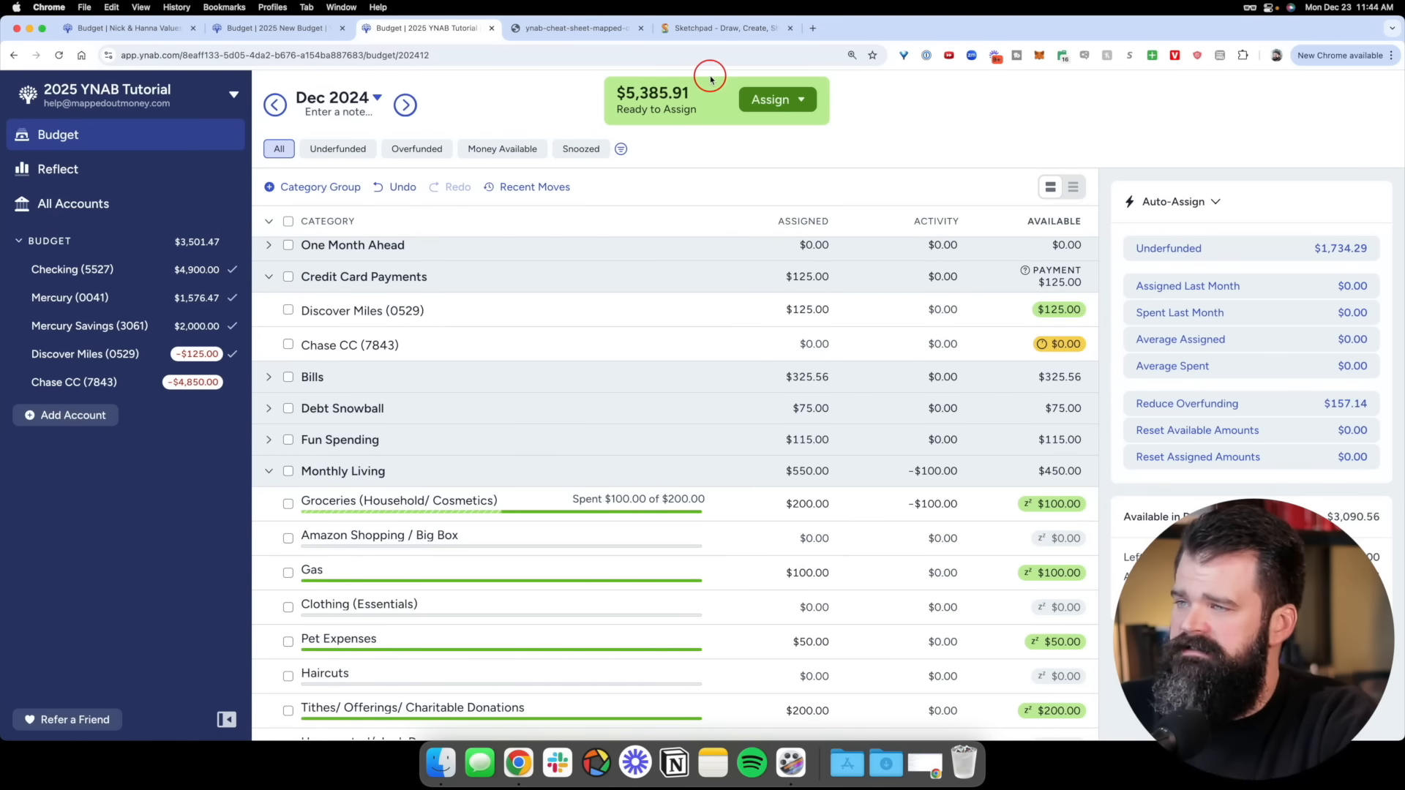
Review the Ready to Assign funding priorities in the YNAB cheat sheet PDF and return to the budget
click(536, 30)
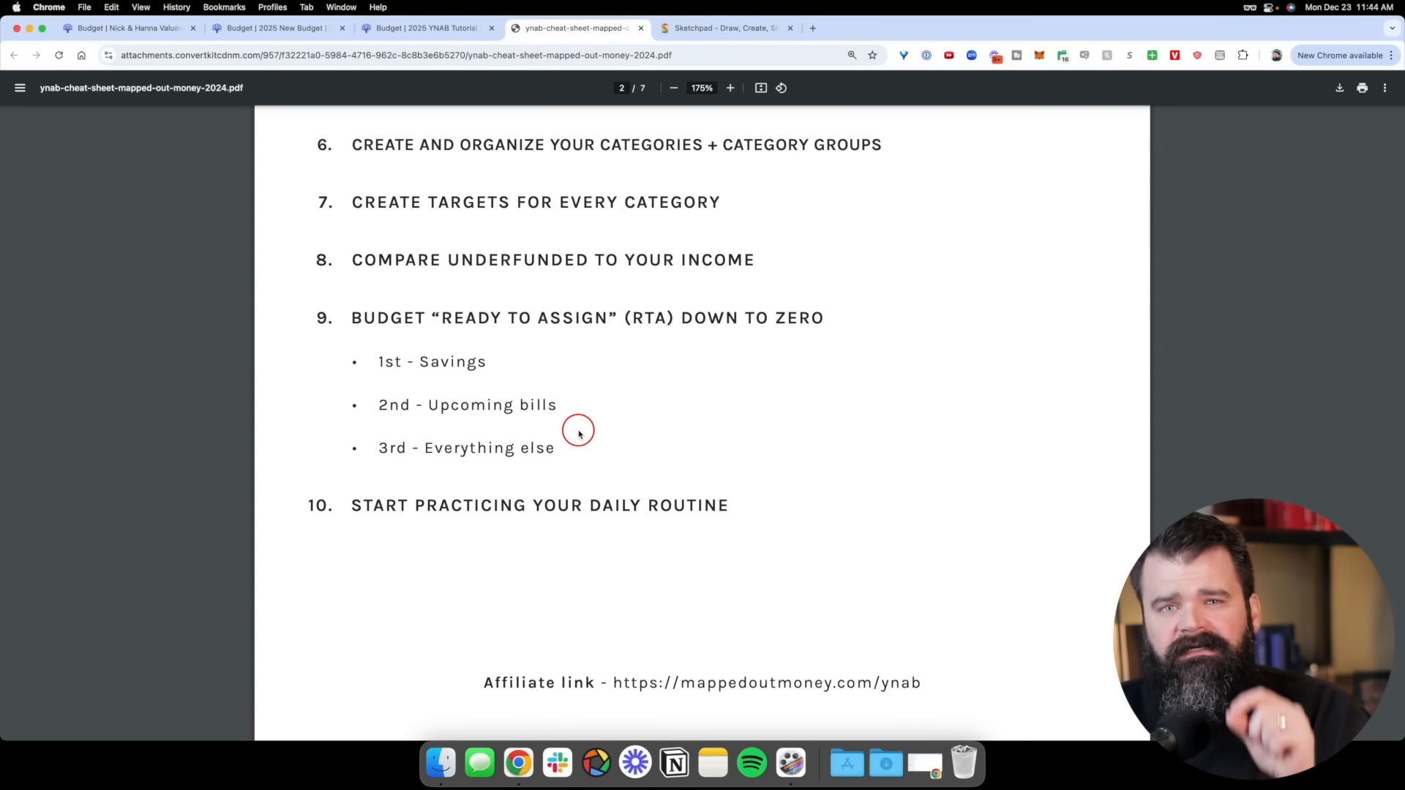
click(428, 29)
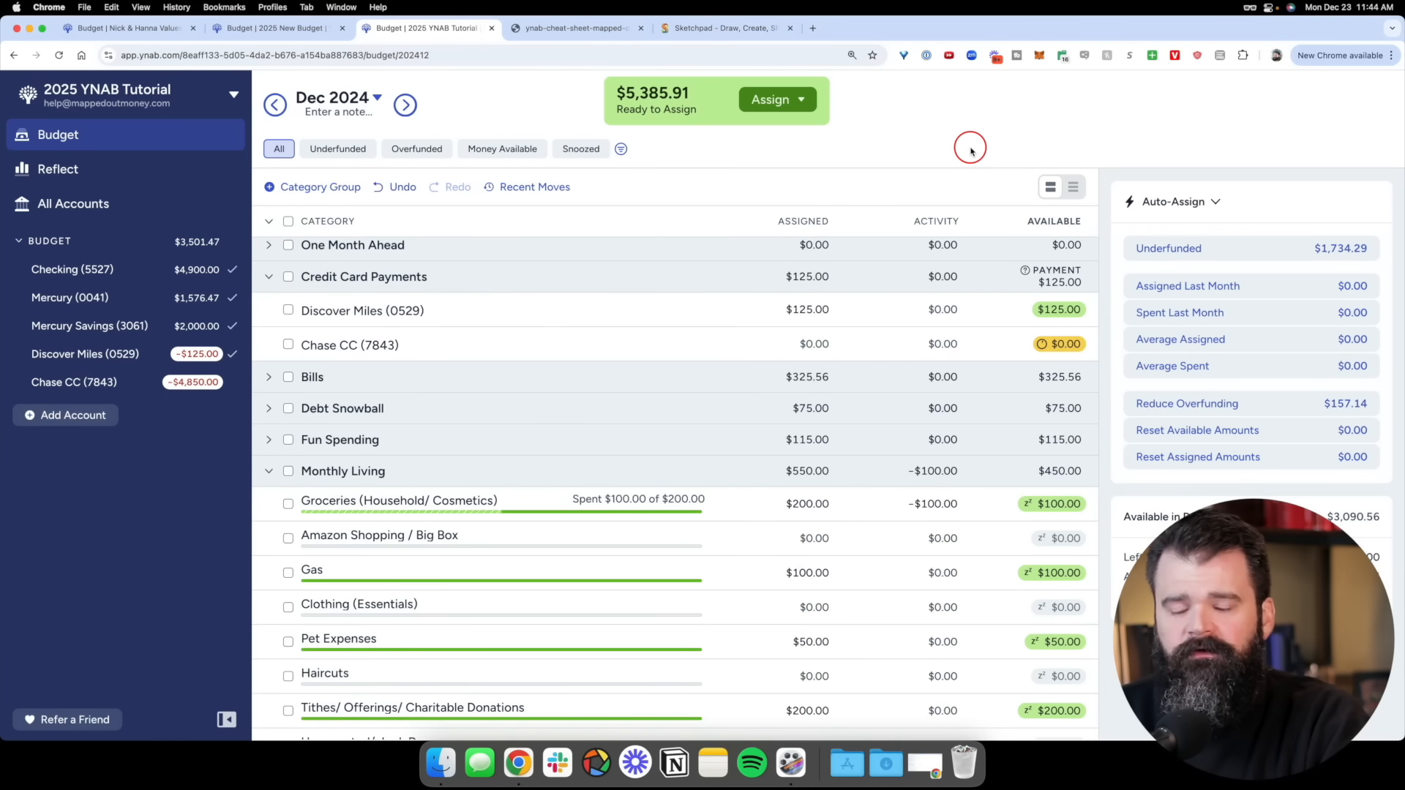
Switch to Sketchpad and draw a red pencil envelope labelled "CC" beside the house sketch
click(735, 33)
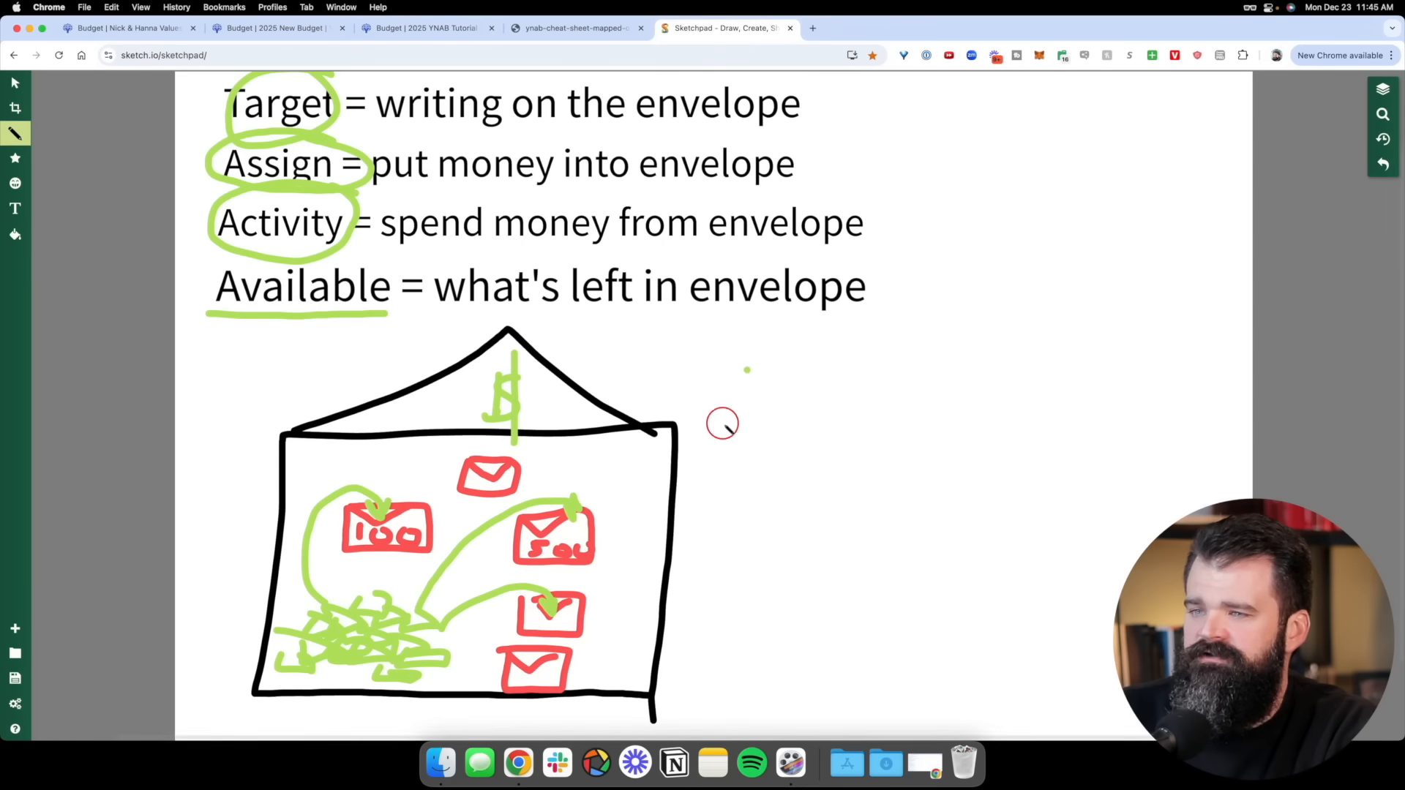
click(15, 131)
click(85, 233)
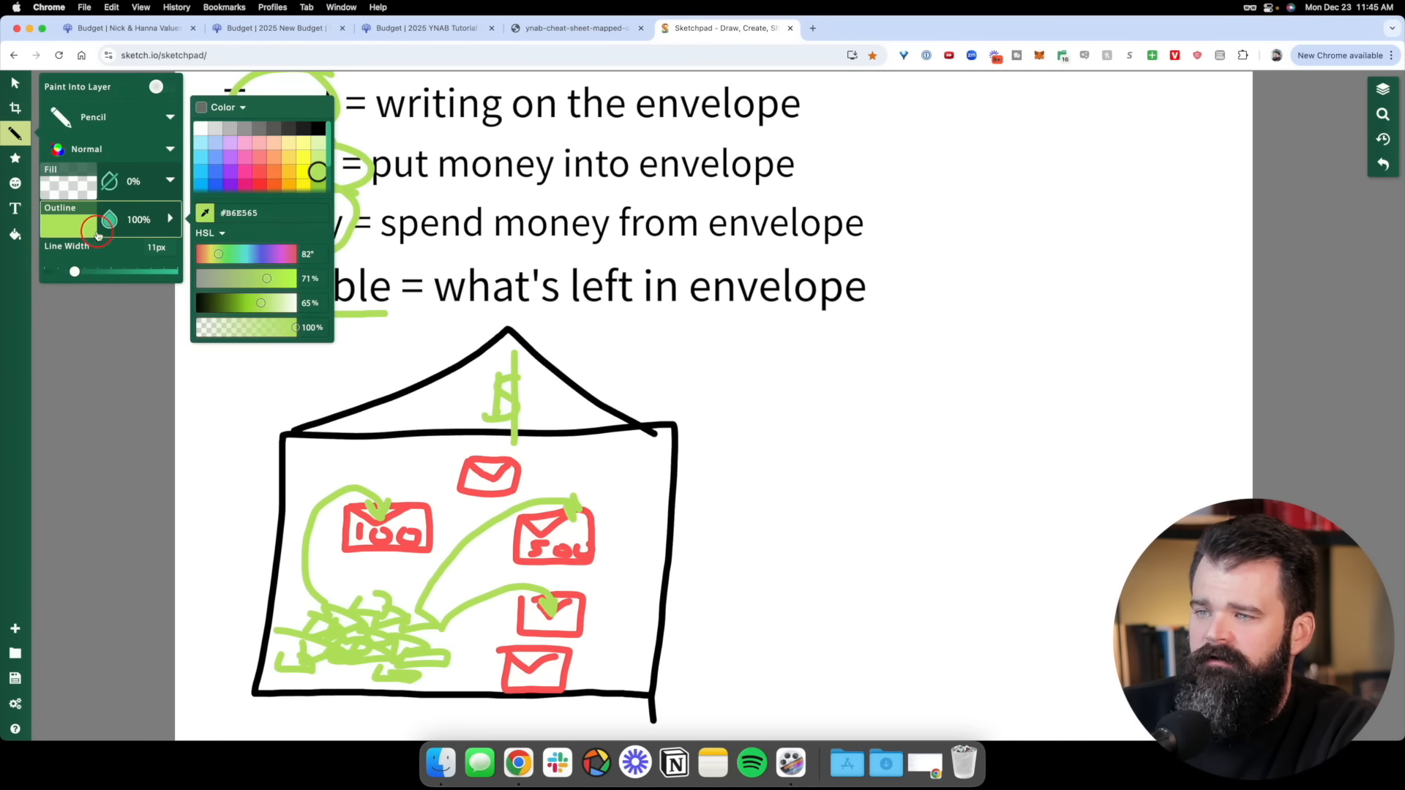
click(274, 170)
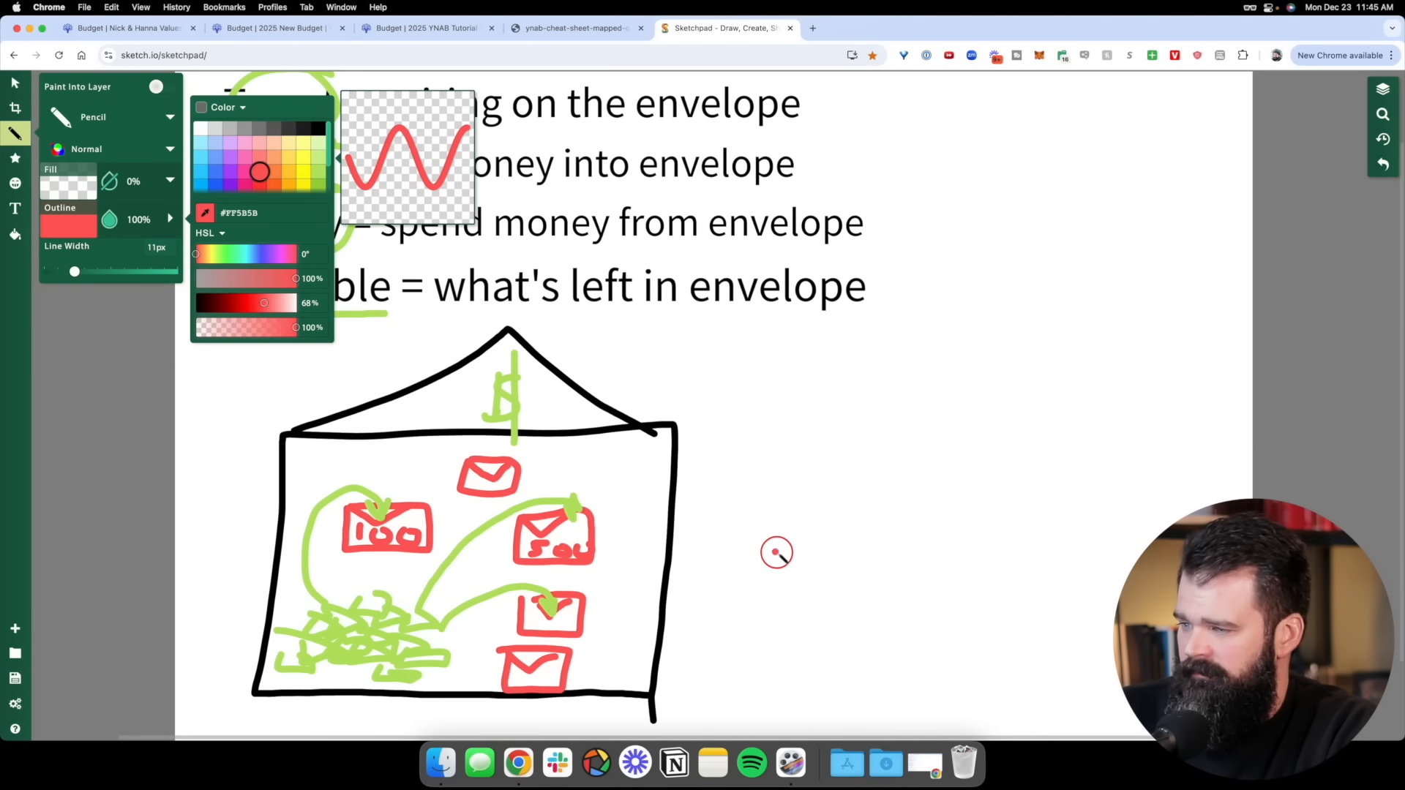
mouse_move(760, 530)
mouse_down()
mouse_move(868, 558)
mouse_move(759, 517)
mouse_move(878, 517)
mouse_move(893, 504)
mouse_up()
mouse_move(825, 443)
mouse_down()
mouse_move(825, 472)
mouse_move(865, 481)
mouse_up()
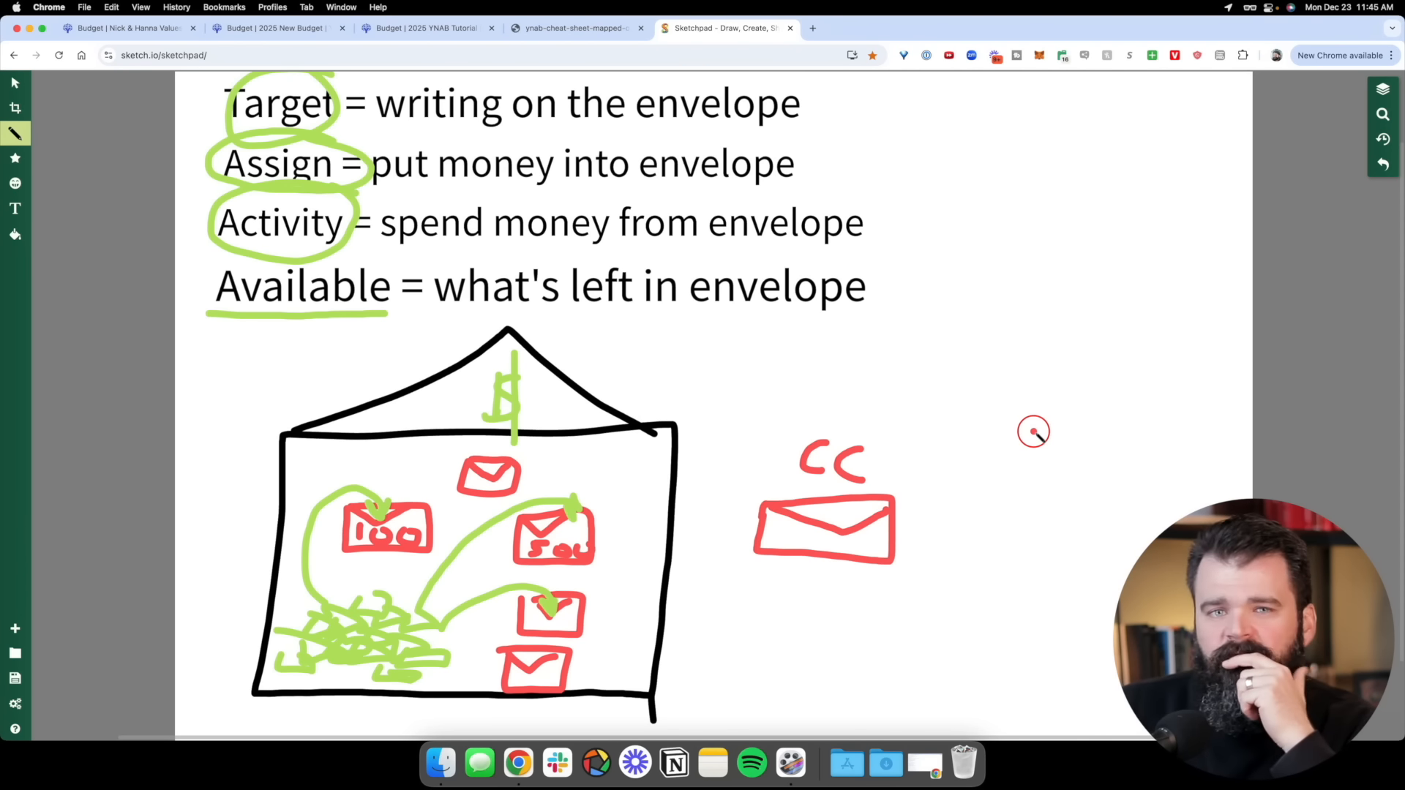
Return to the YNAB budget and examine the Groceries category's activity and available amount
click(406, 30)
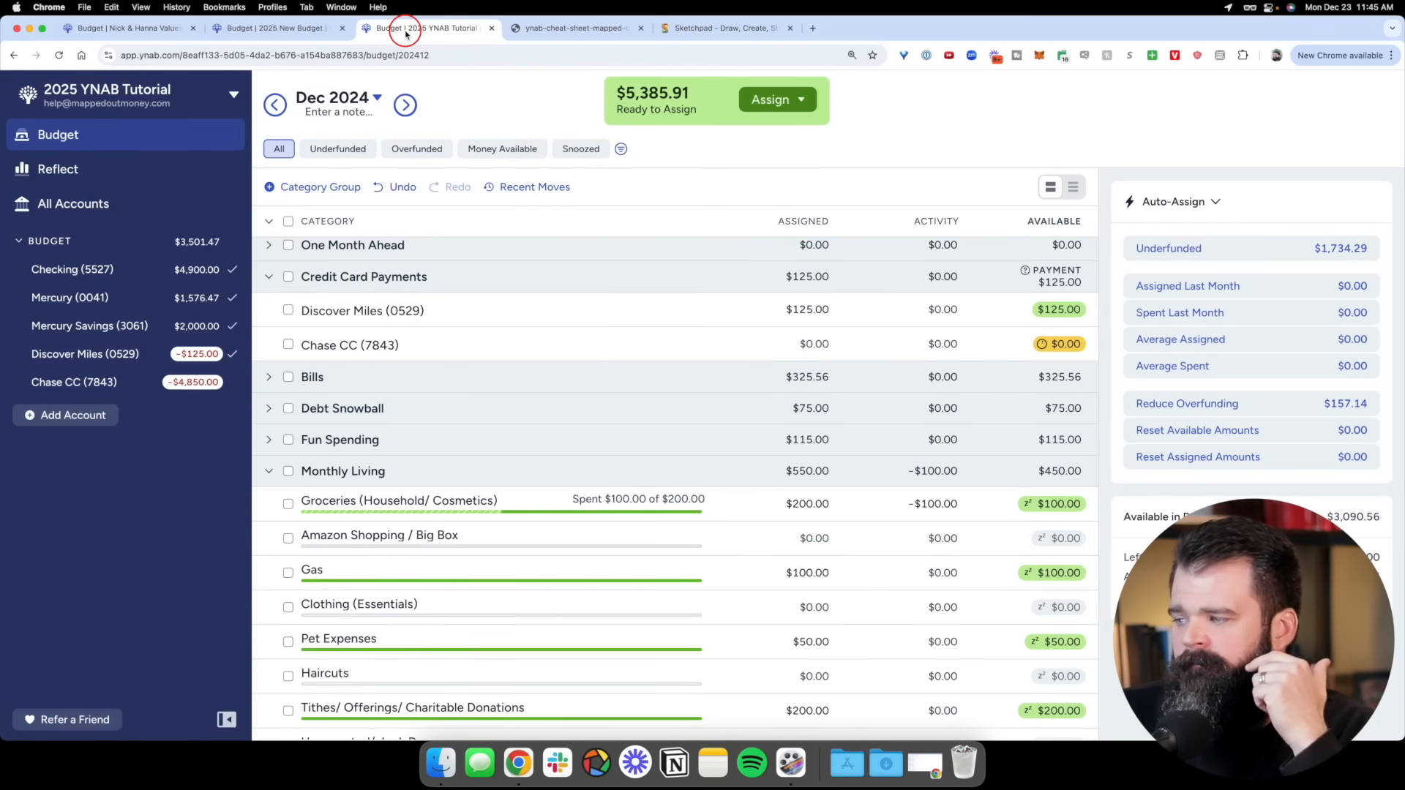
click(976, 503)
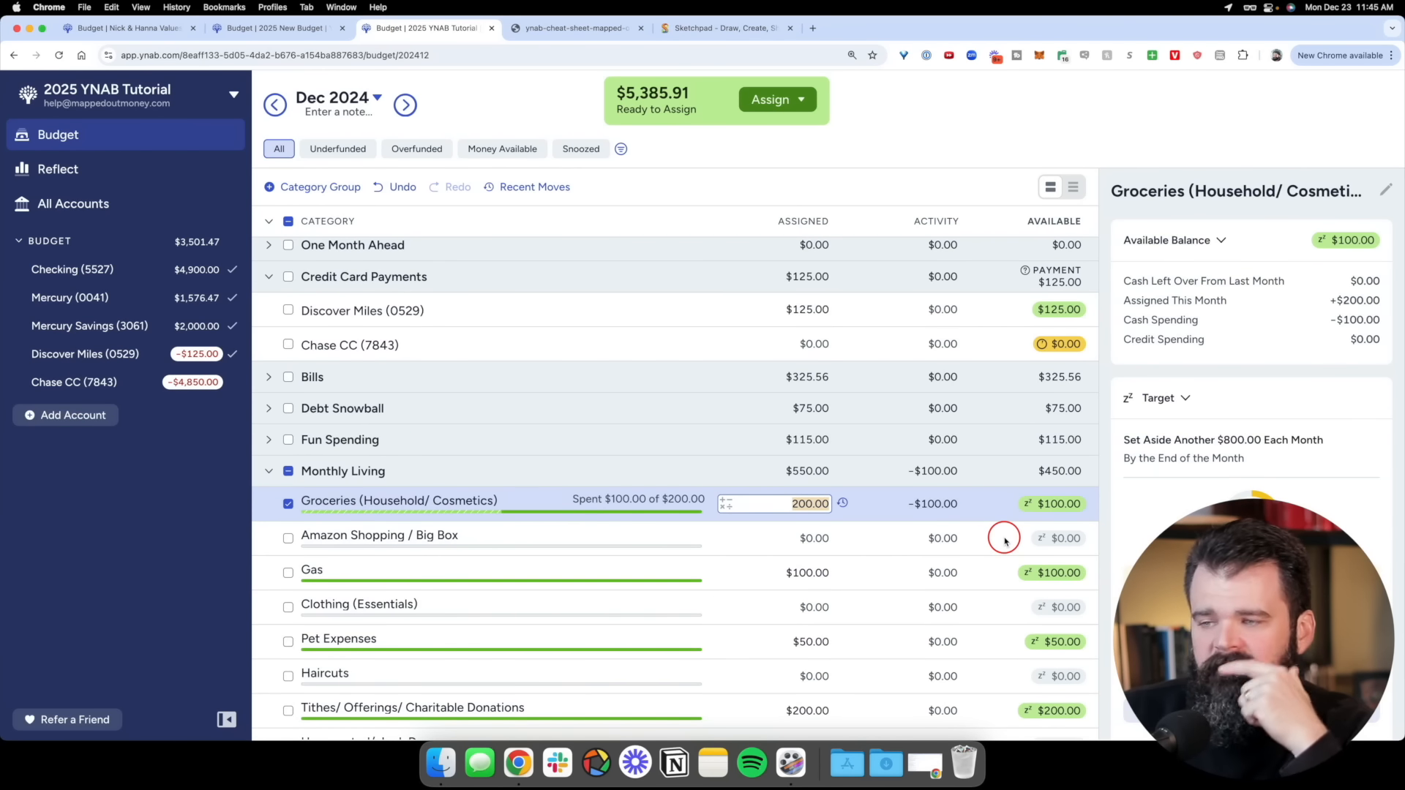
scroll(1050, 504, up, 5)
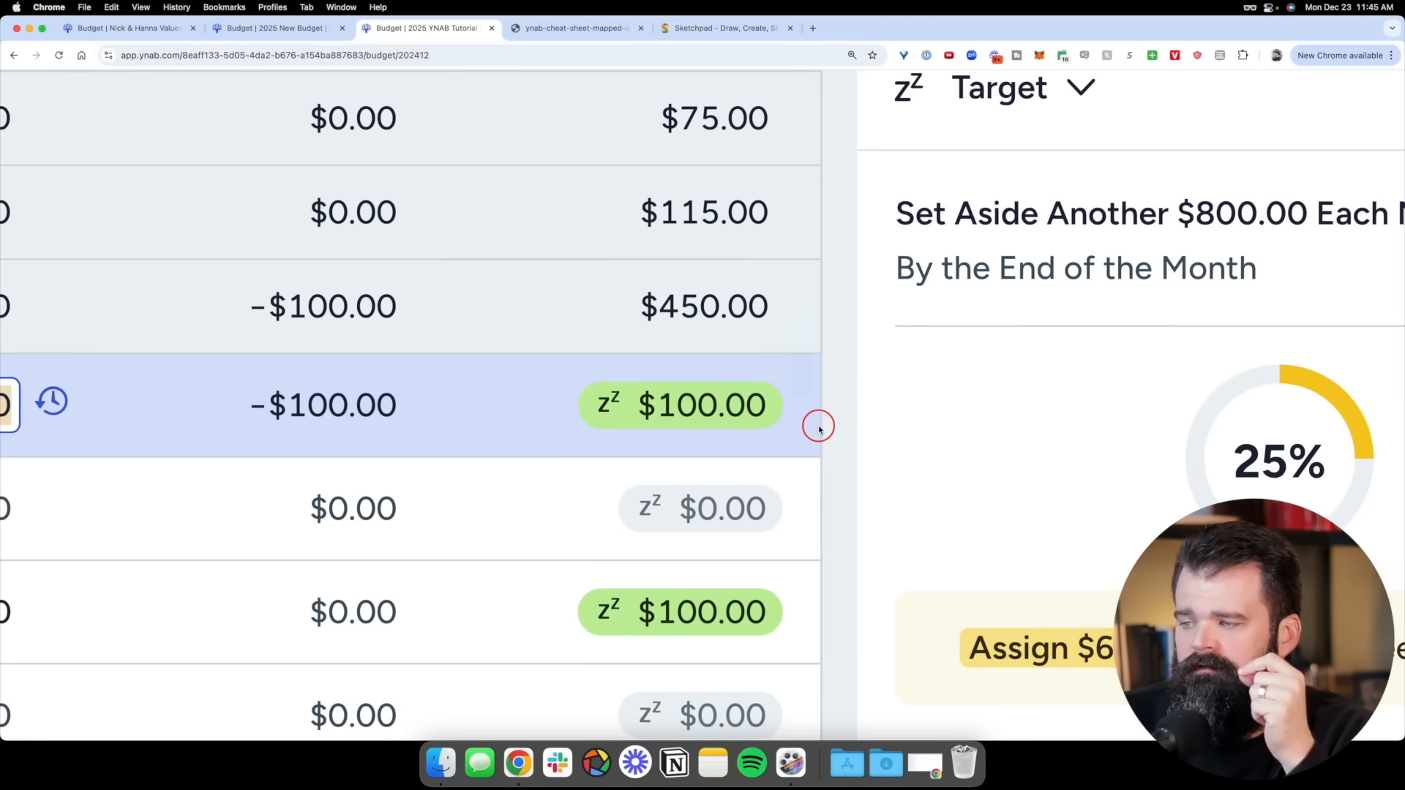
Compare the Groceries category's available amount with the balances of the bank accounts
scroll(817, 427, down, 5)
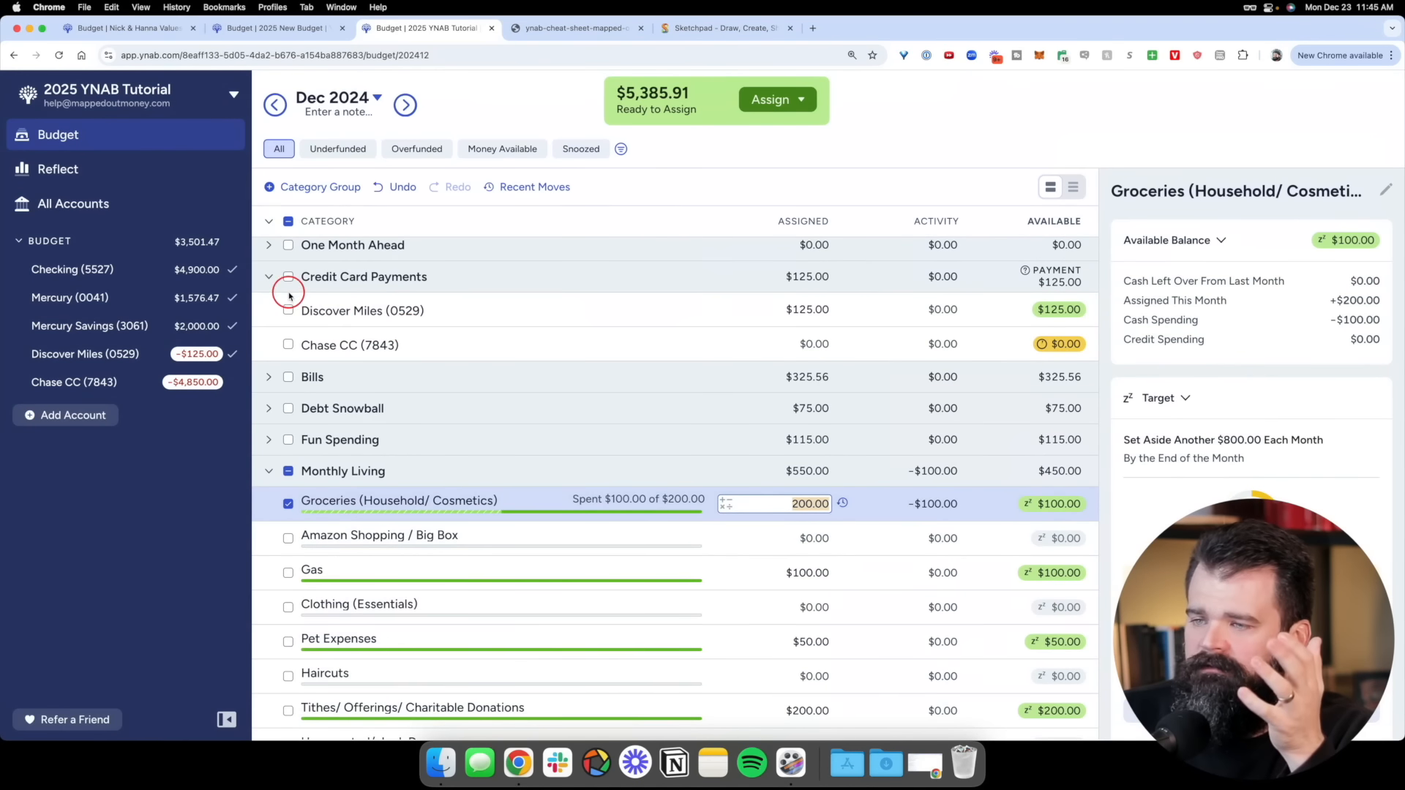
scroll(150, 272, up, 5)
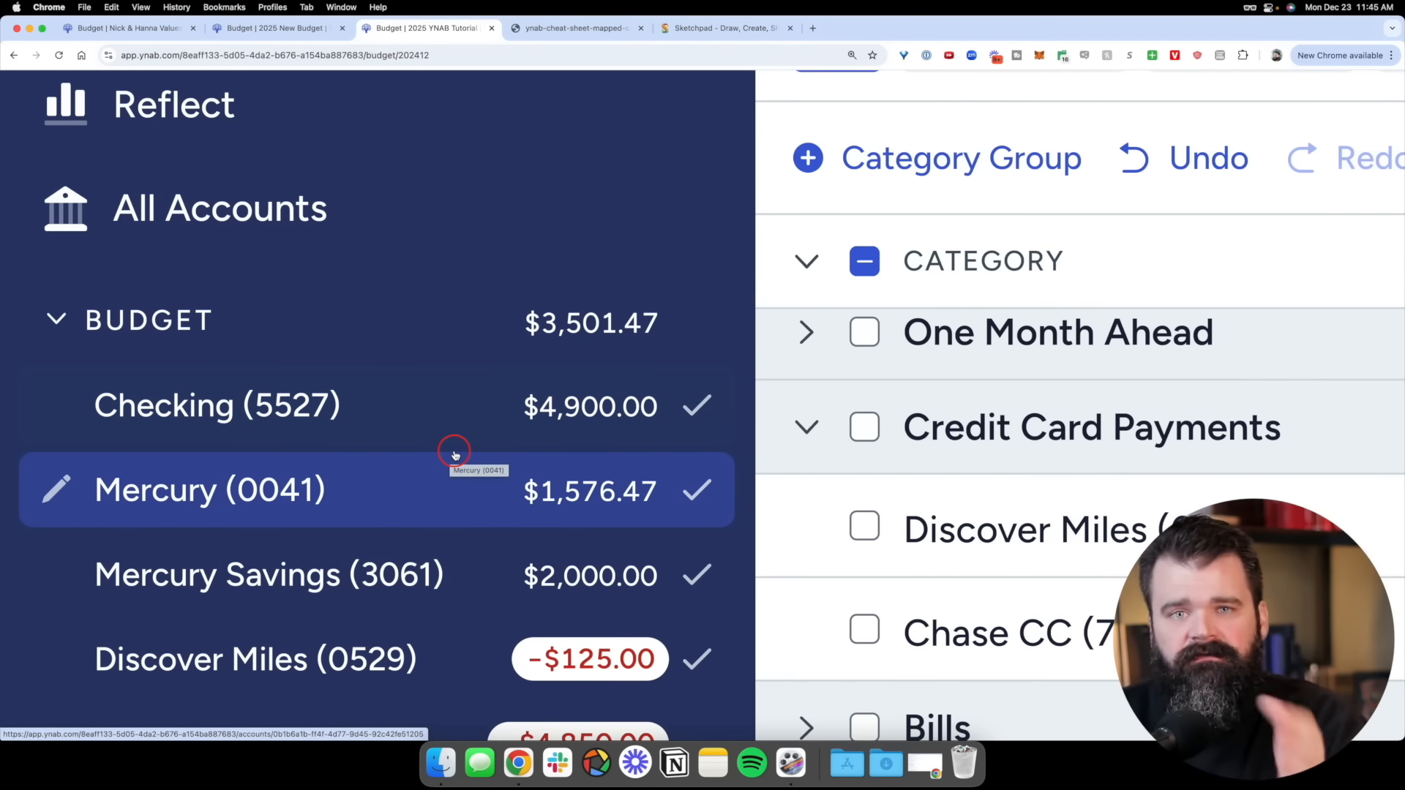
scroll(455, 455, down, 5)
scroll(1075, 414, down, 3)
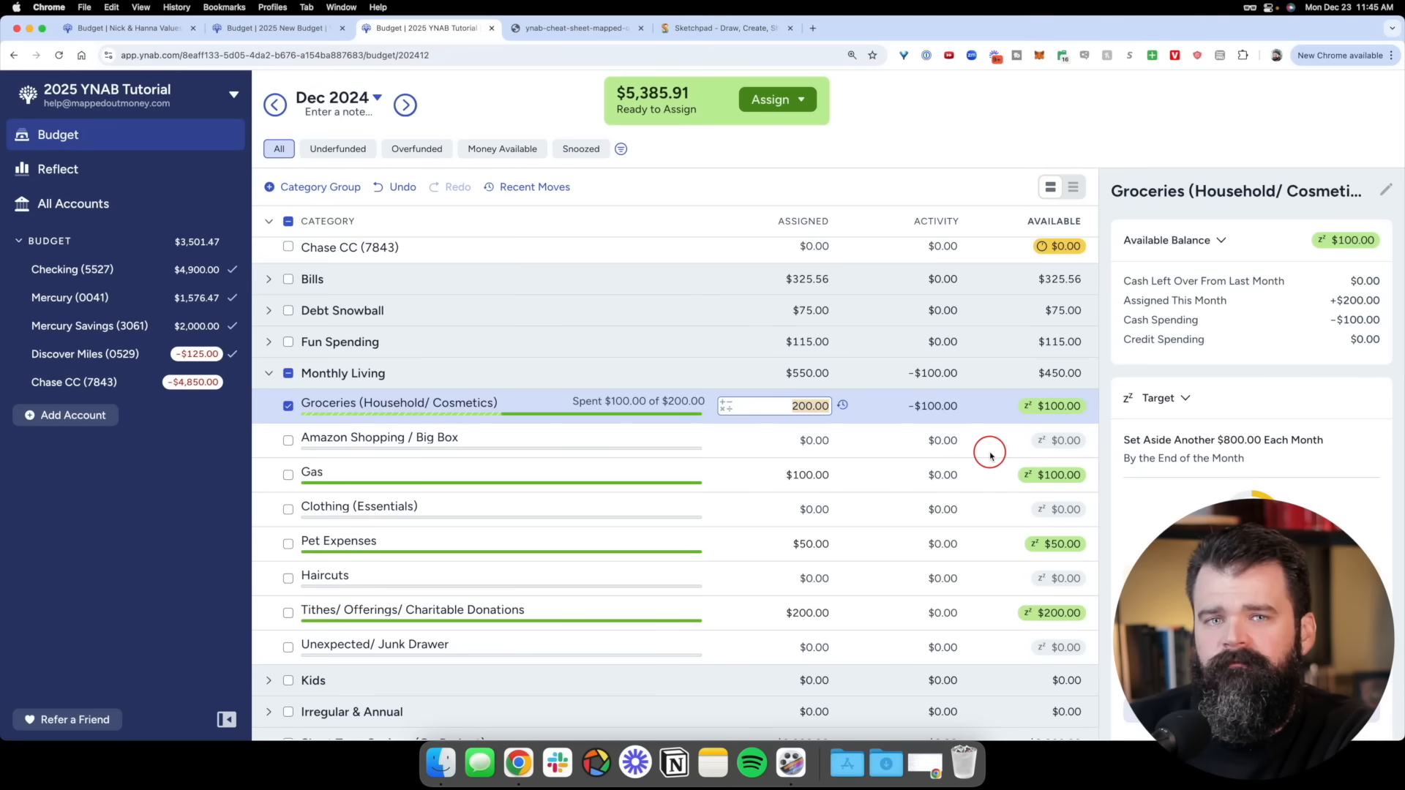
Record a $20 outflow to payee Chick Fila in the Checking account, categorized as Fast Food/ Take Out/ UberEats
click(135, 270)
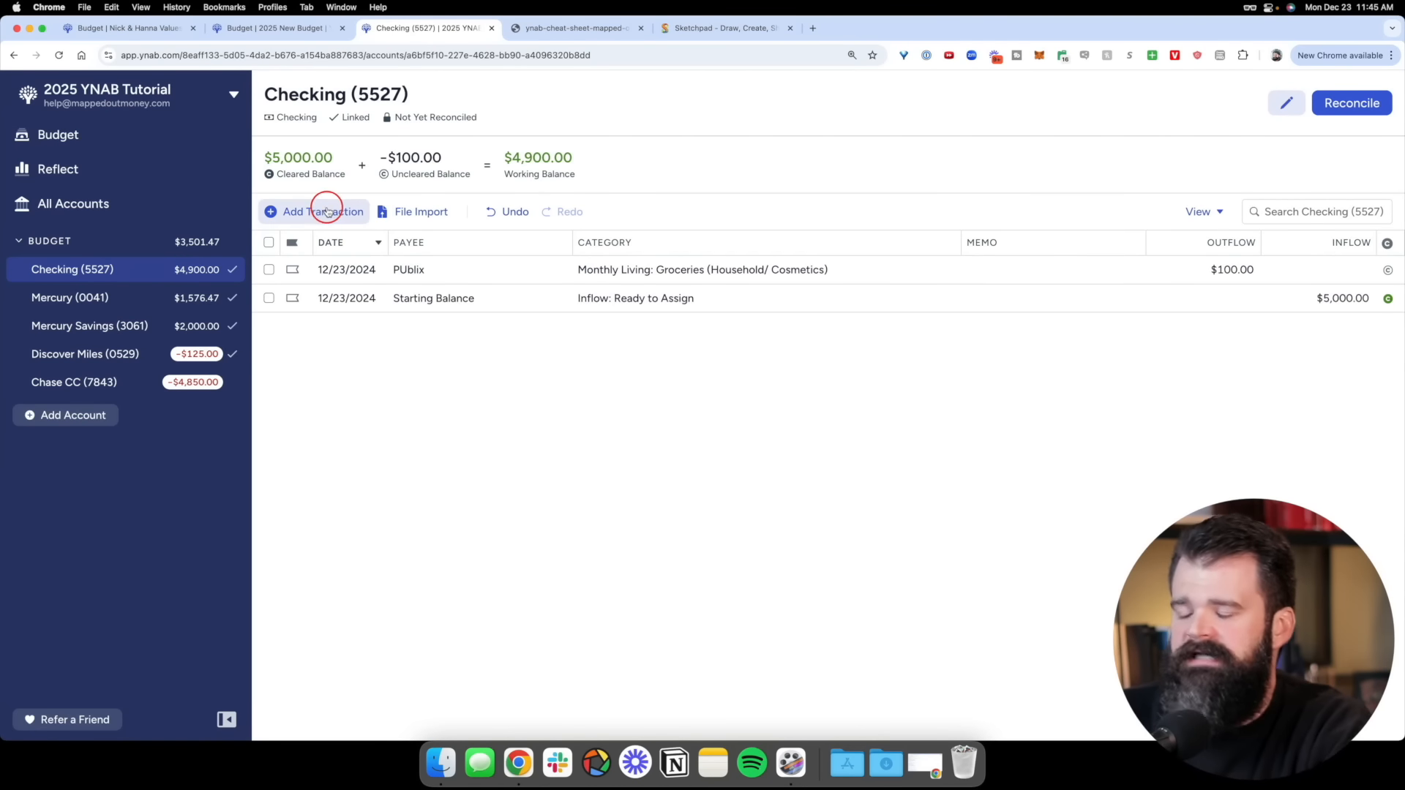
click(326, 212)
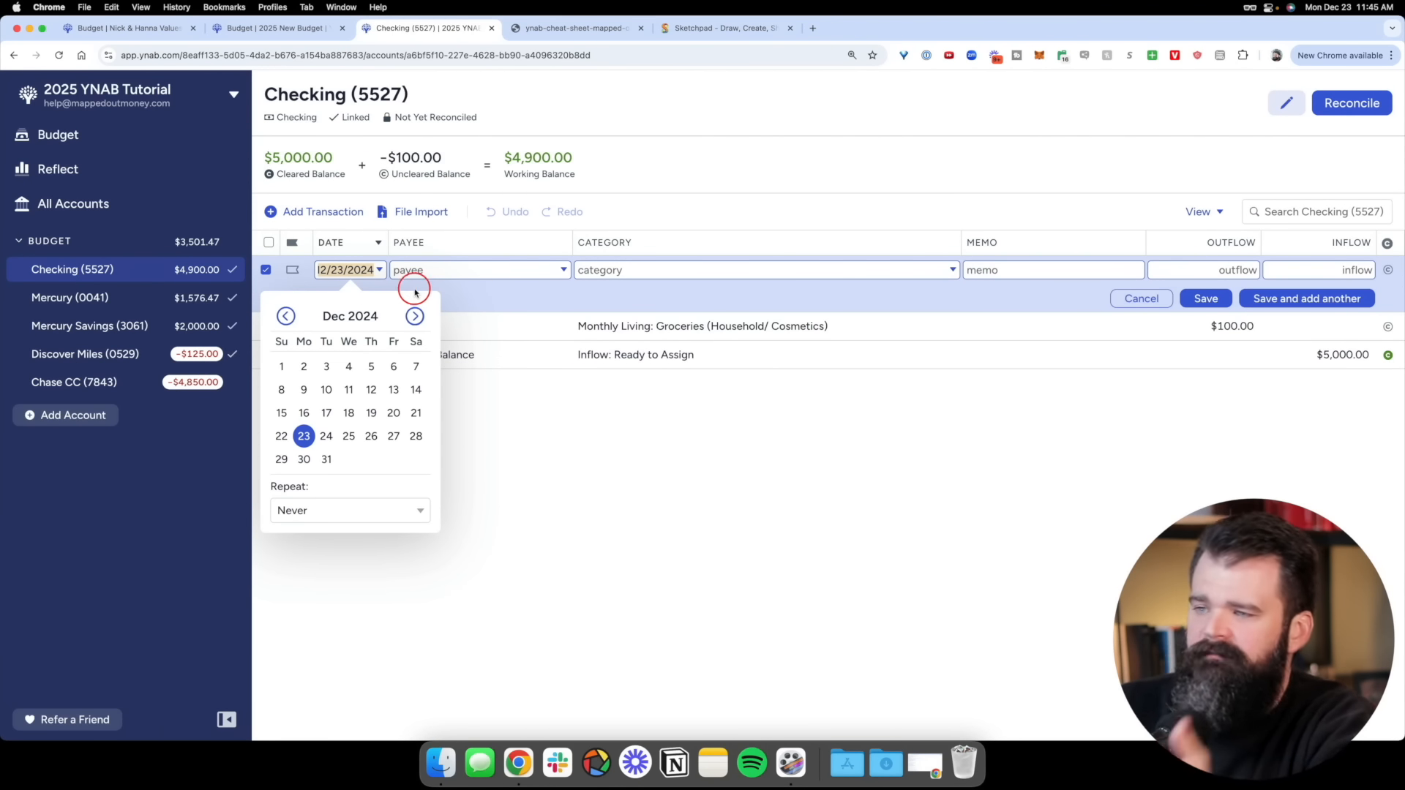
click(462, 287)
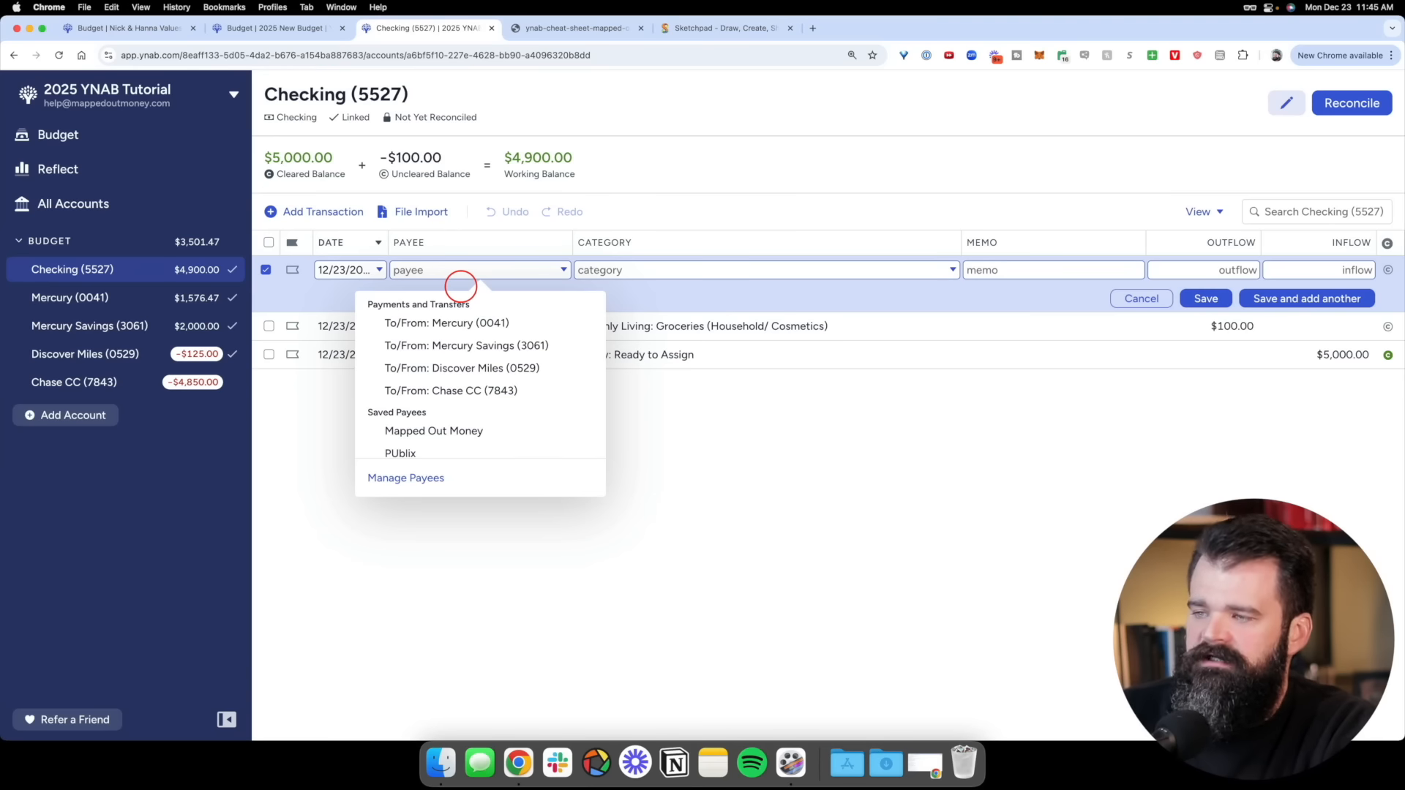
text(Chick Fila)
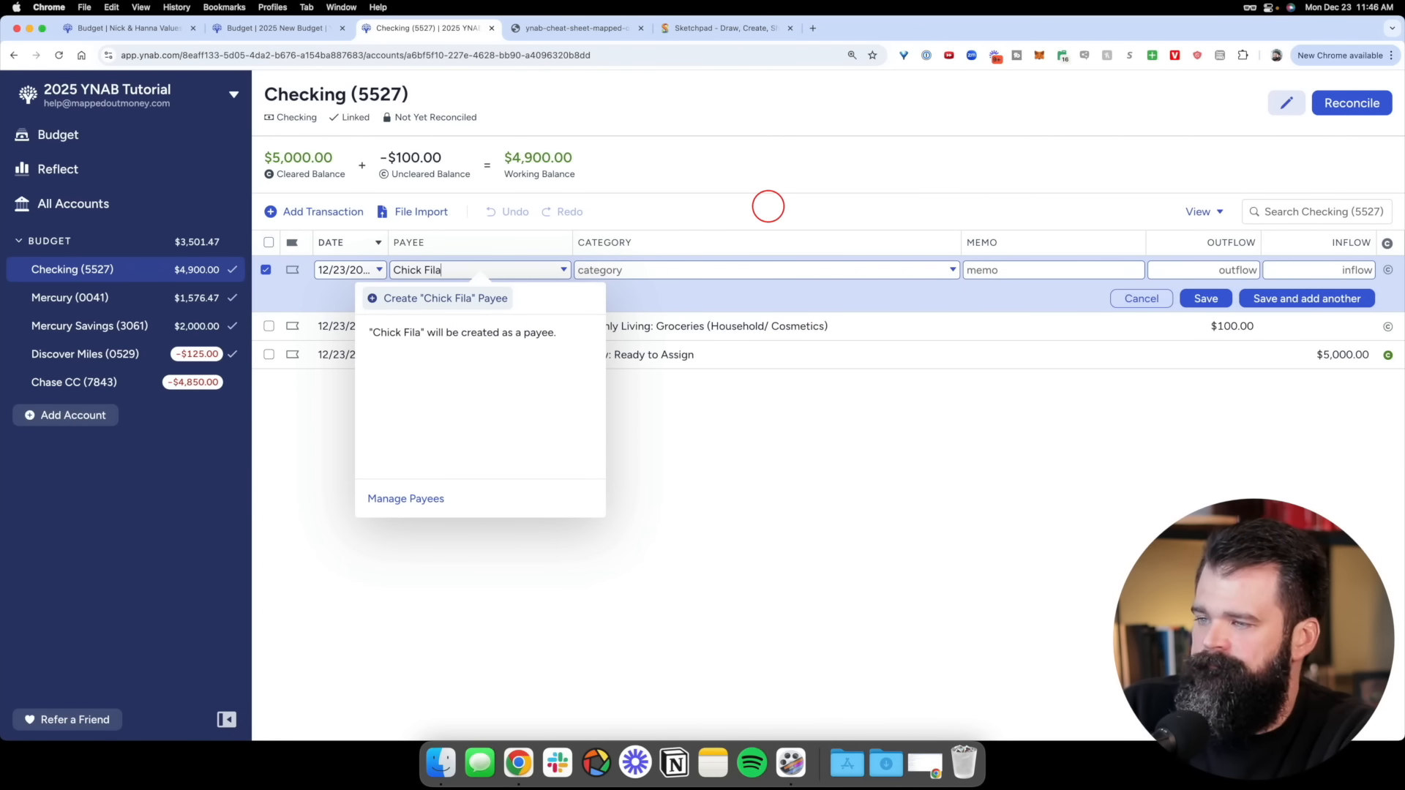
key(Tab)
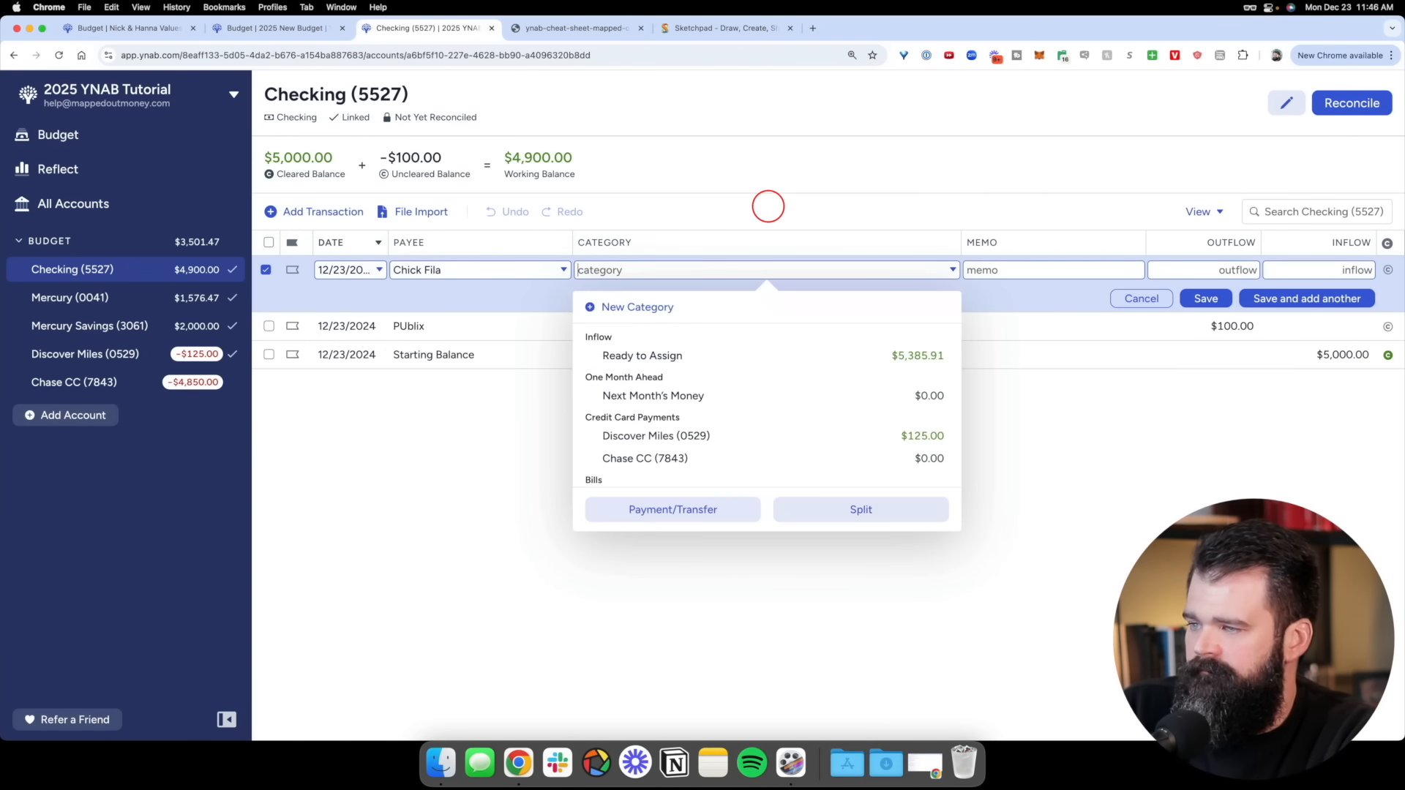
text(fast)
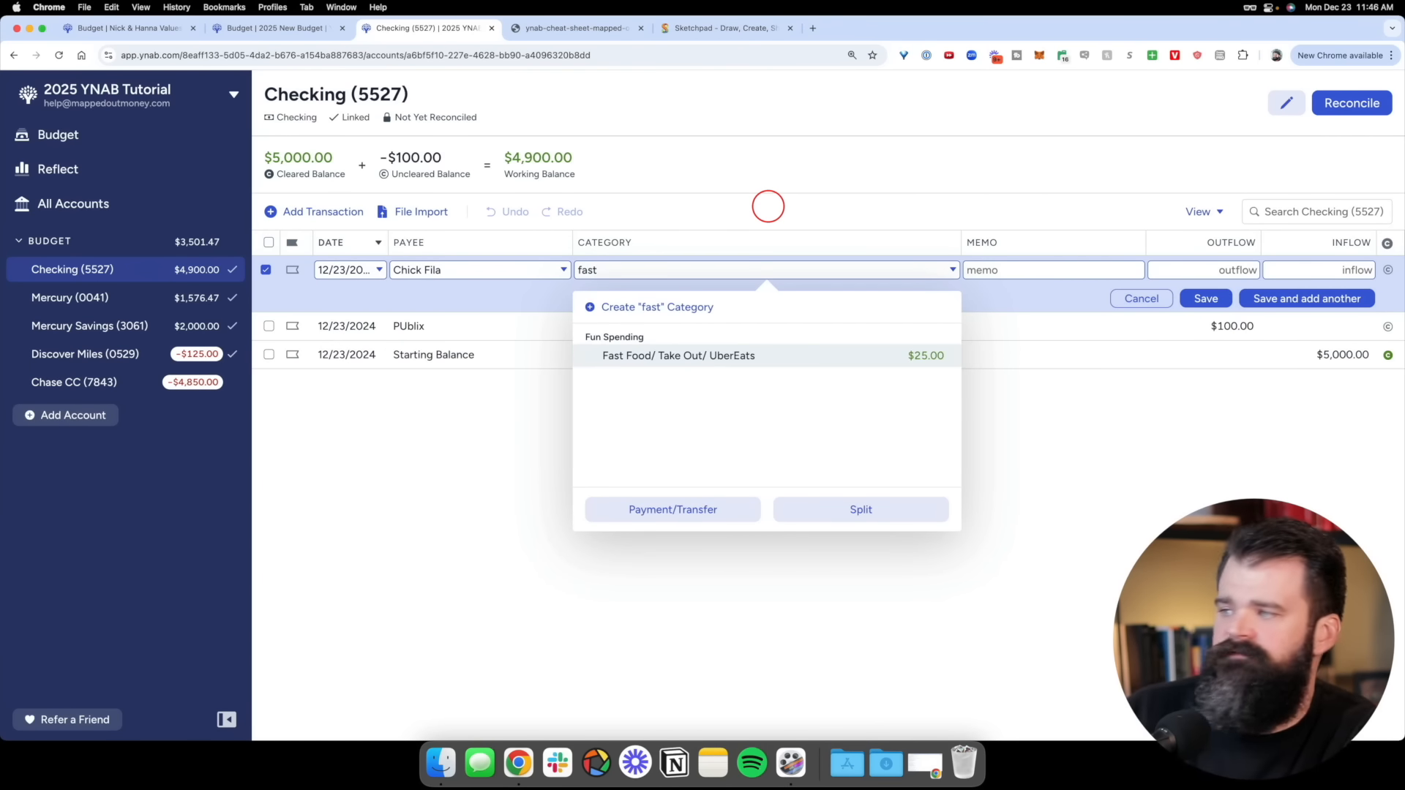
key(Tab)
click(1208, 262)
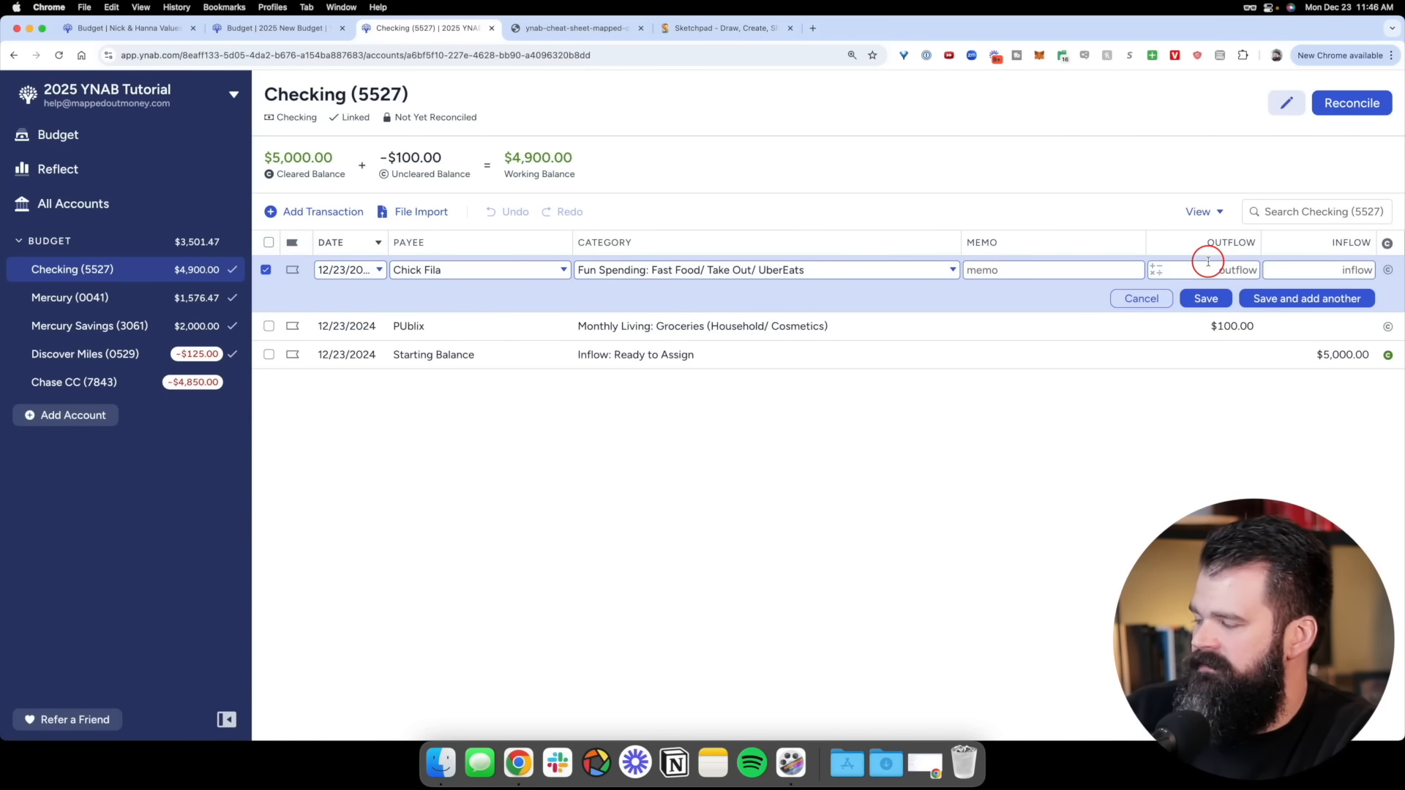
click(1205, 303)
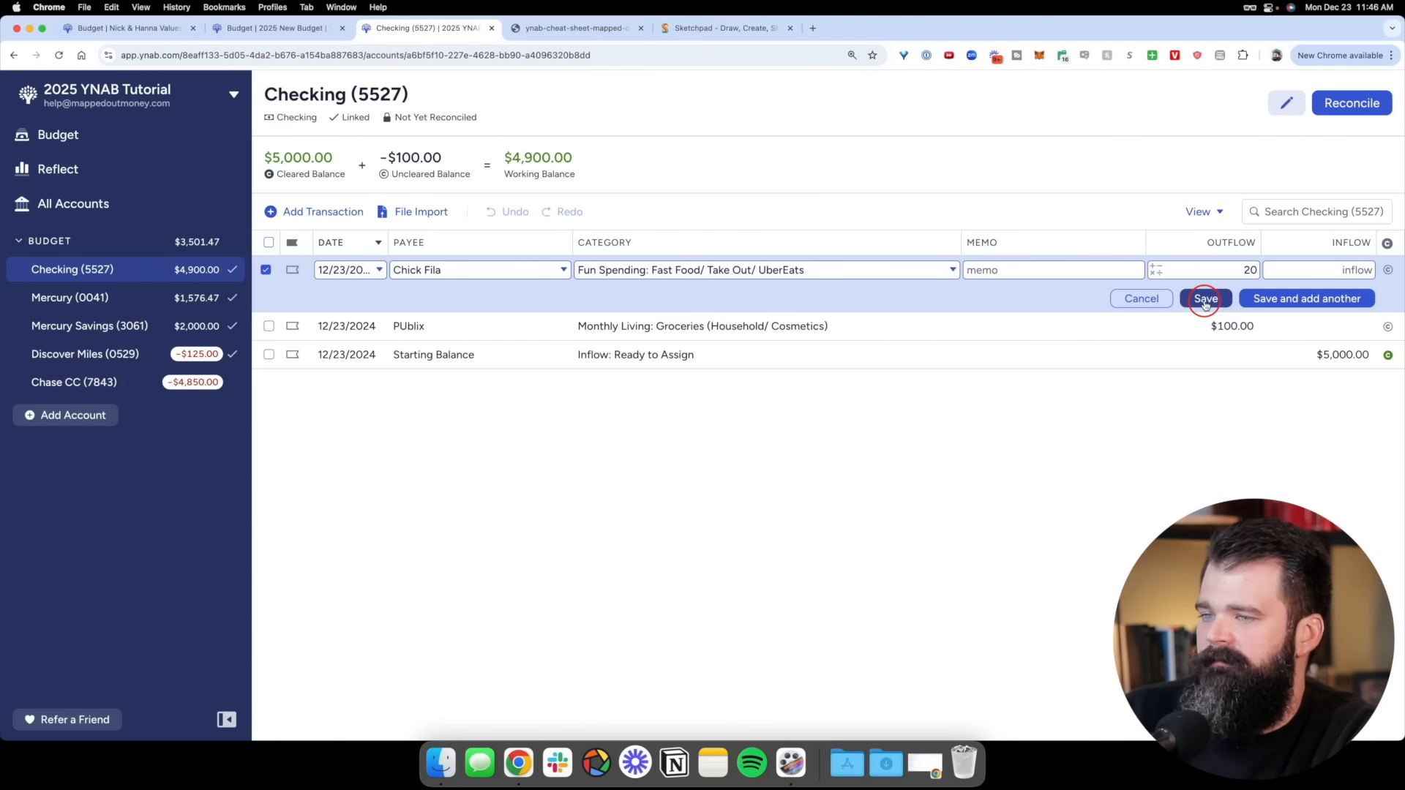
click(1205, 303)
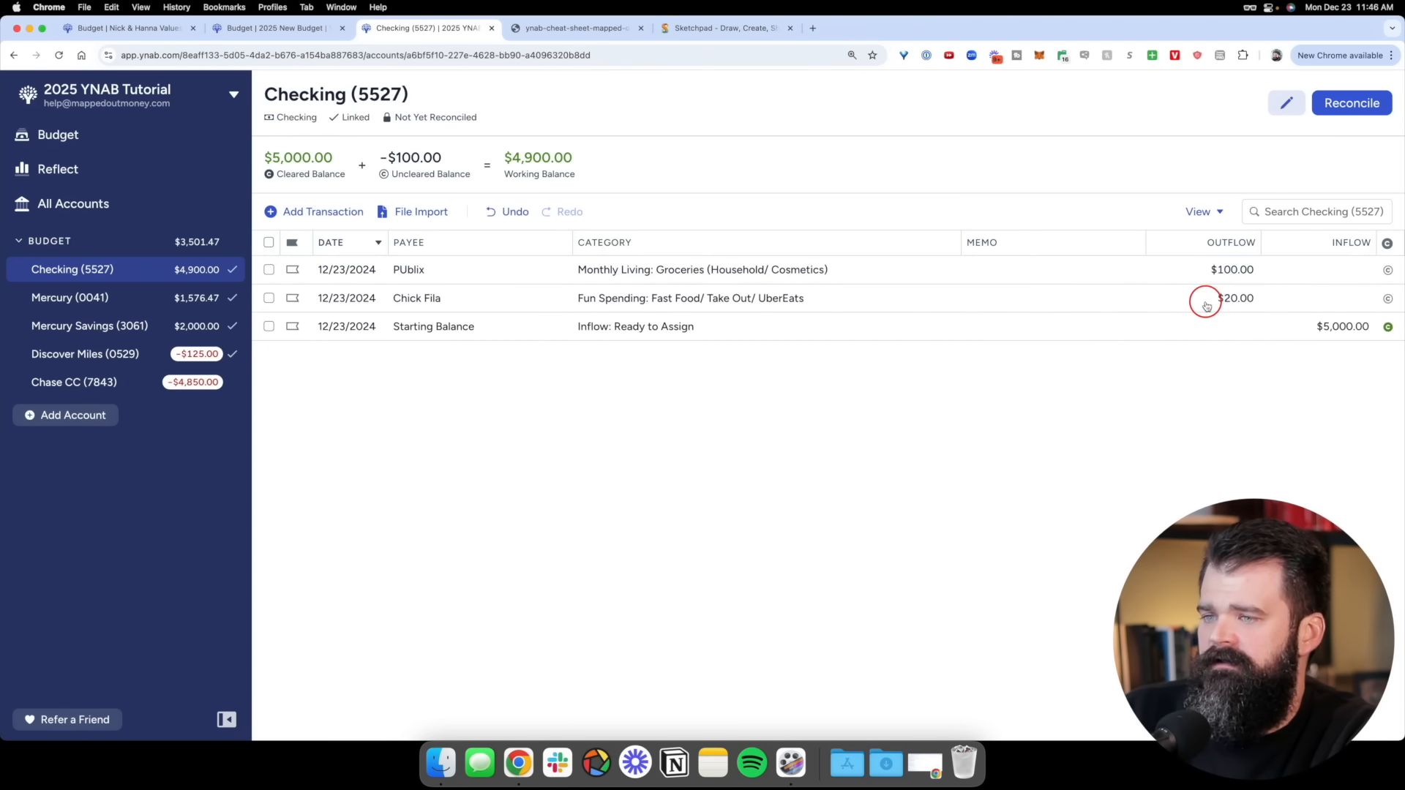
Check the Checking account's balance and examine the Fast Food/ Take Out/ UberEats category's activity and available amount in the budget
scroll(222, 282, up, 5)
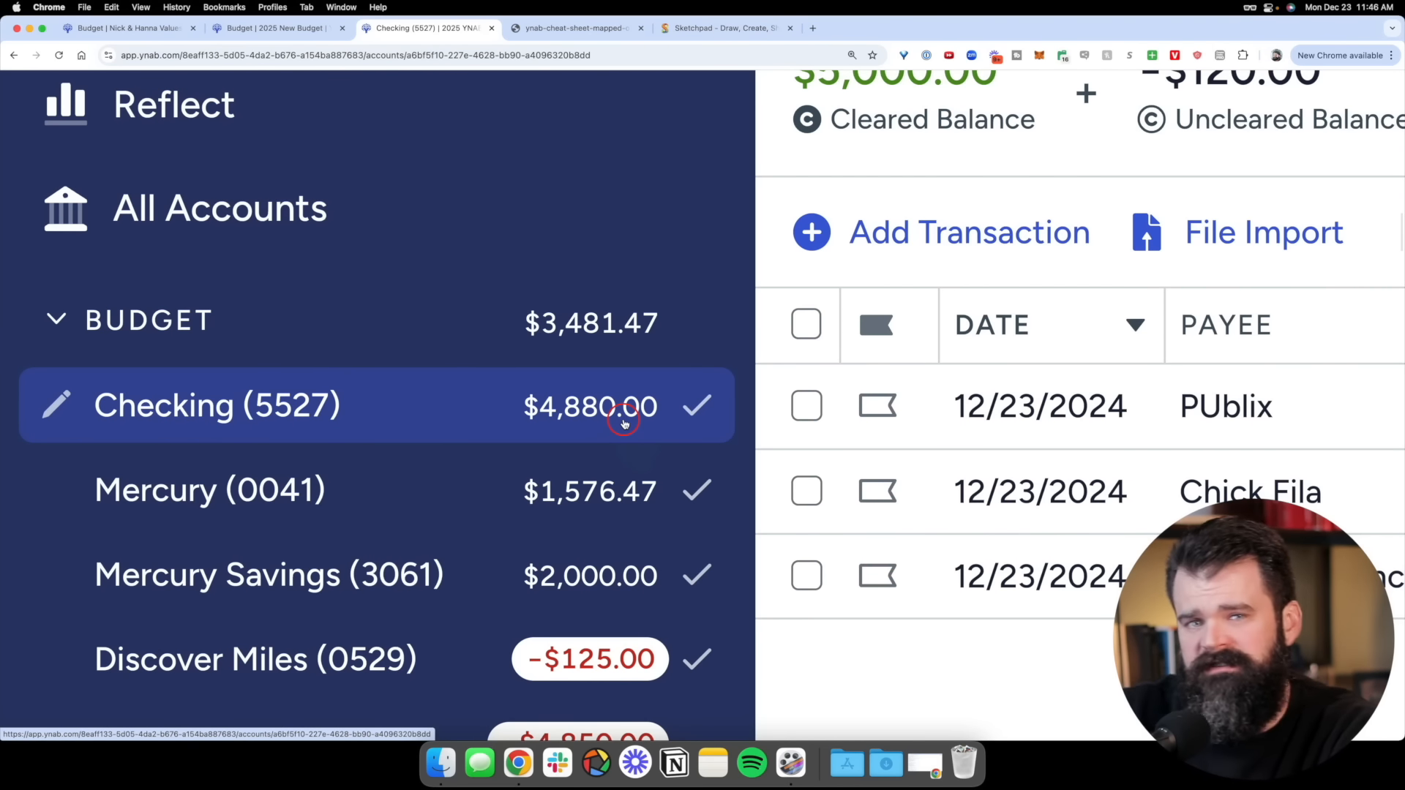
scroll(604, 408, down, 5)
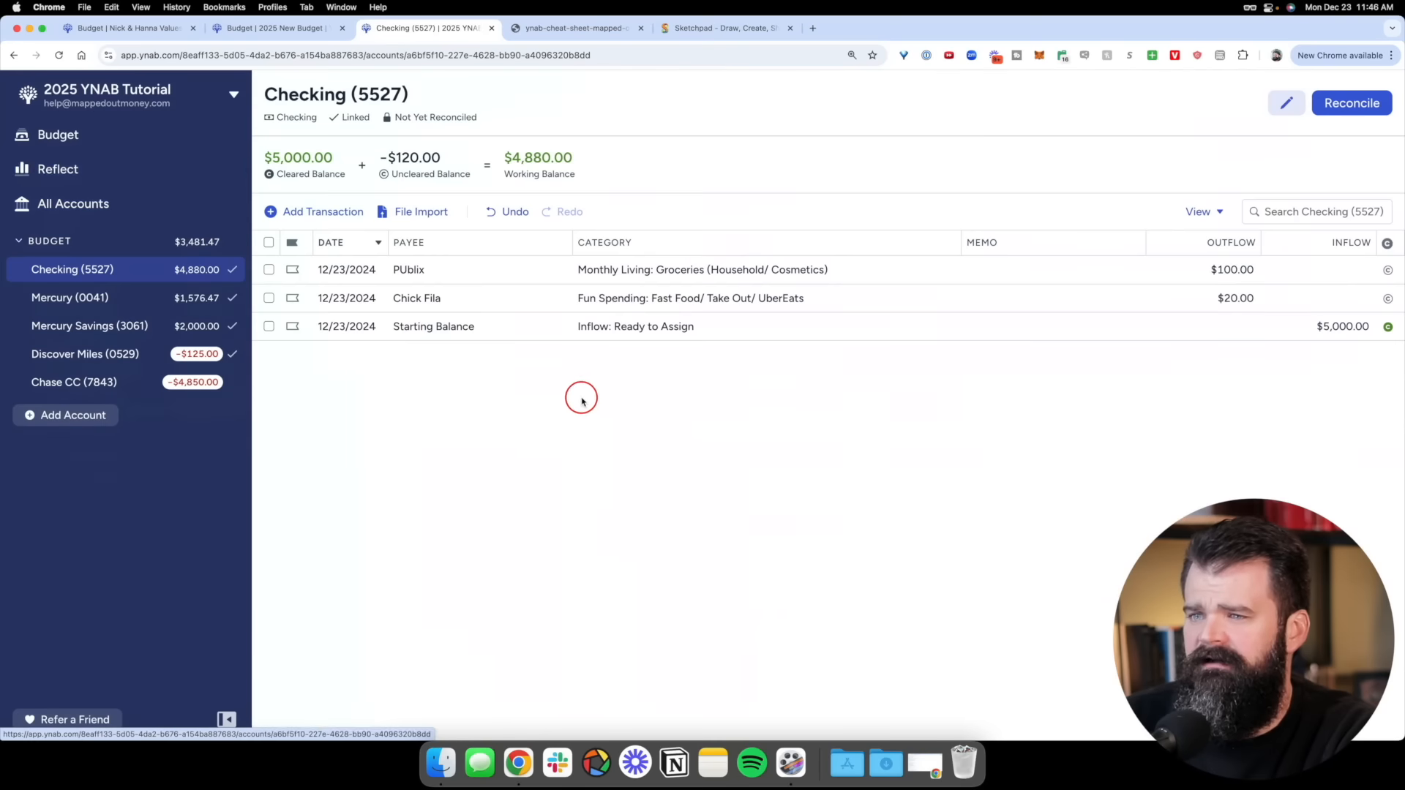
click(127, 139)
scroll(572, 270, down, 3)
scroll(572, 271, up, 2)
click(268, 359)
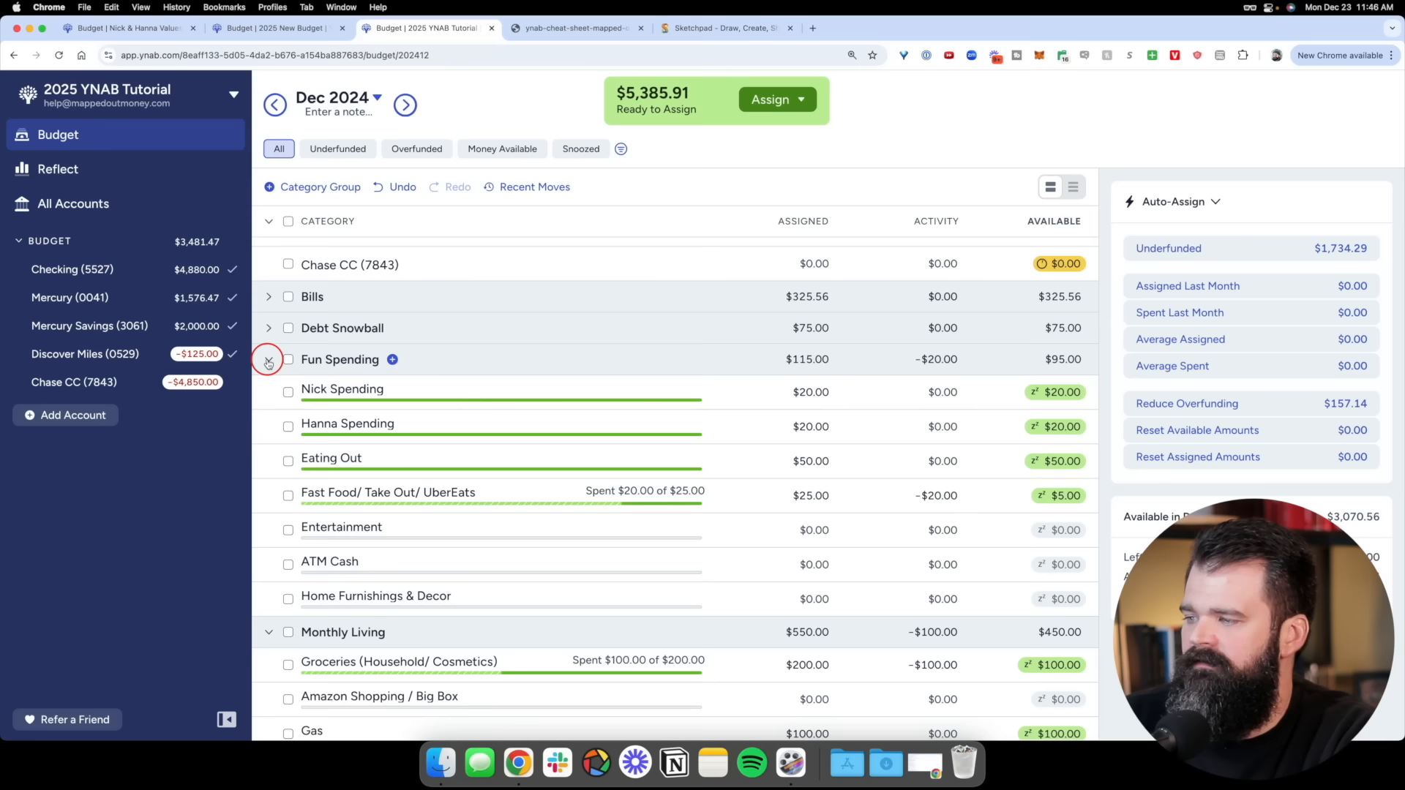
click(822, 510)
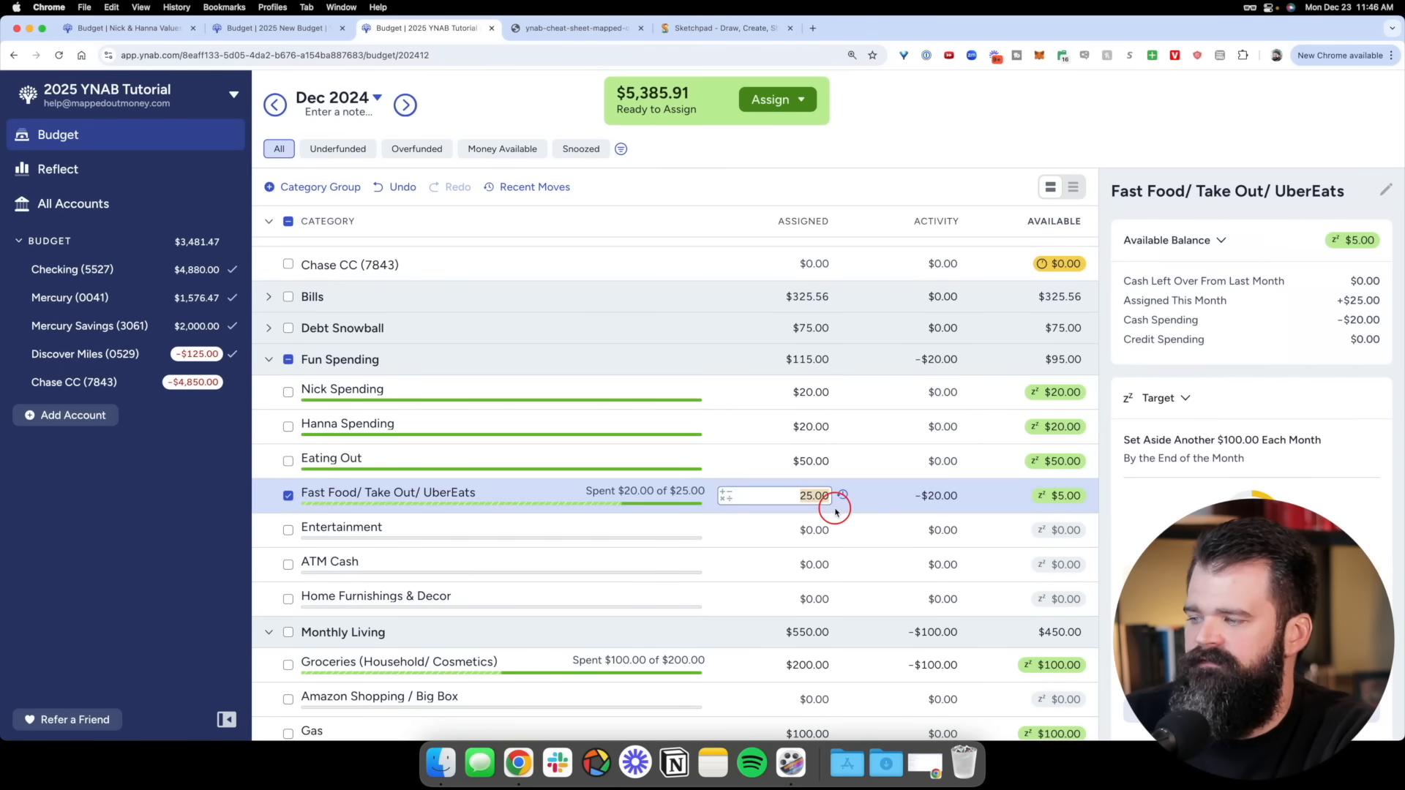
scroll(814, 512, up, 5)
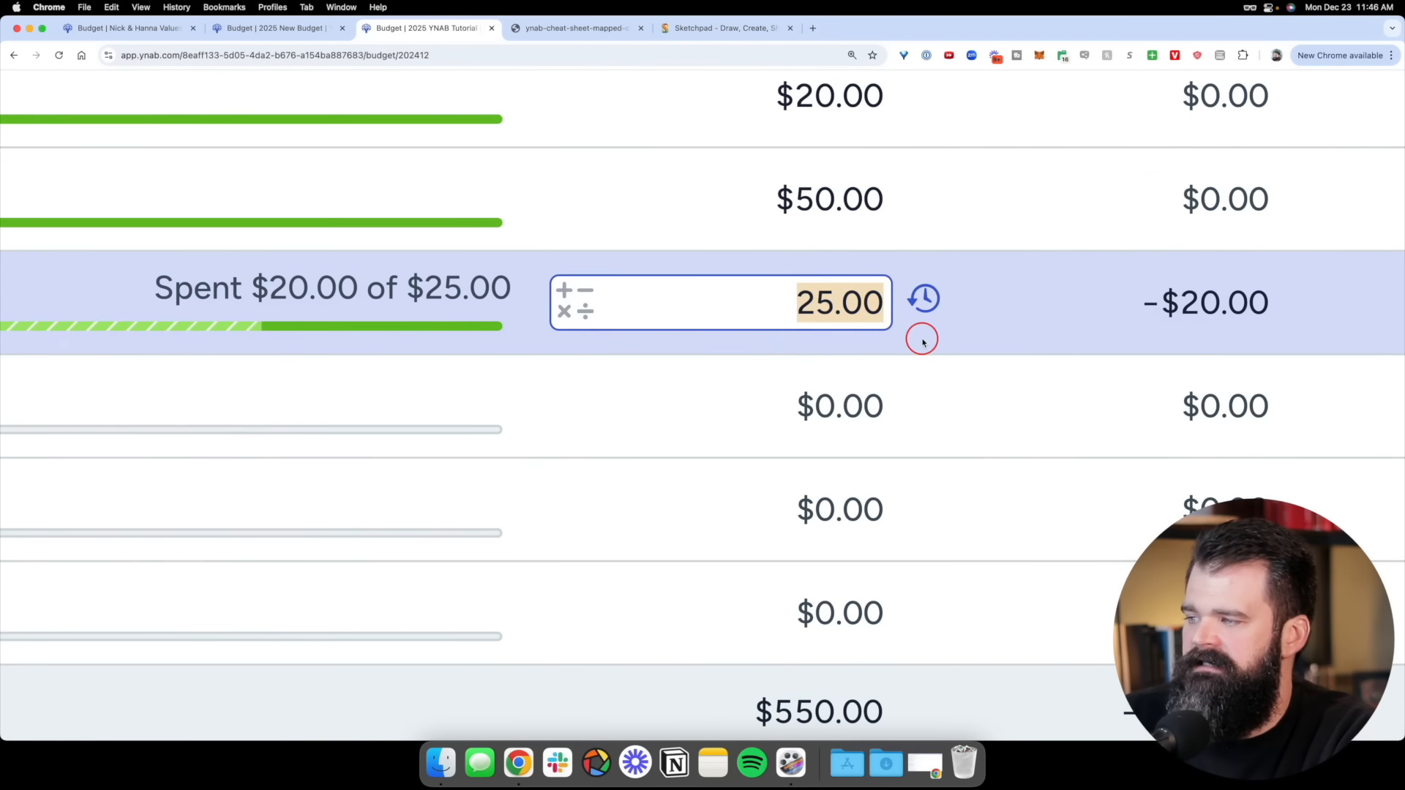
scroll(843, 311, right, 5)
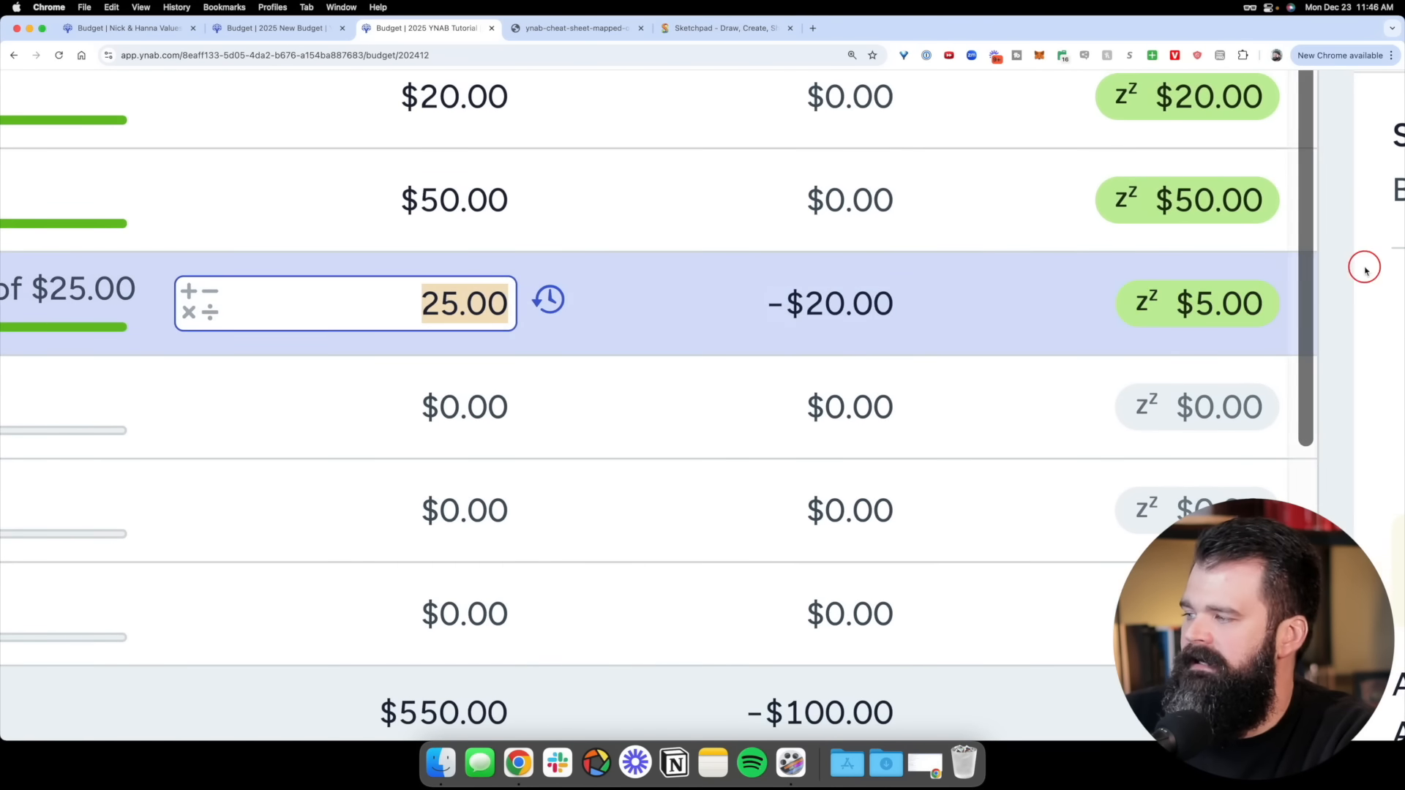
scroll(1107, 345, down, 2)
scroll(1108, 345, down, 5)
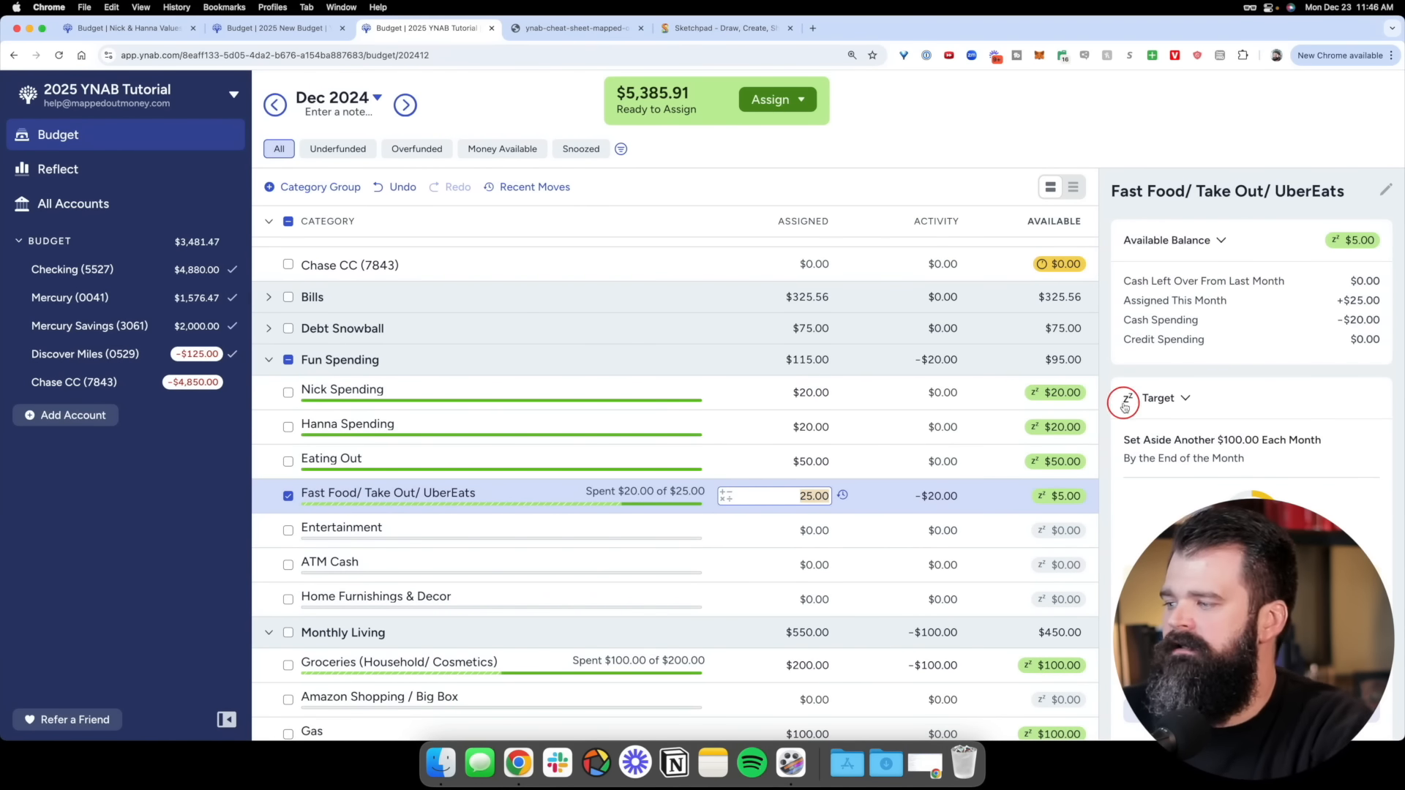
click(288, 495)
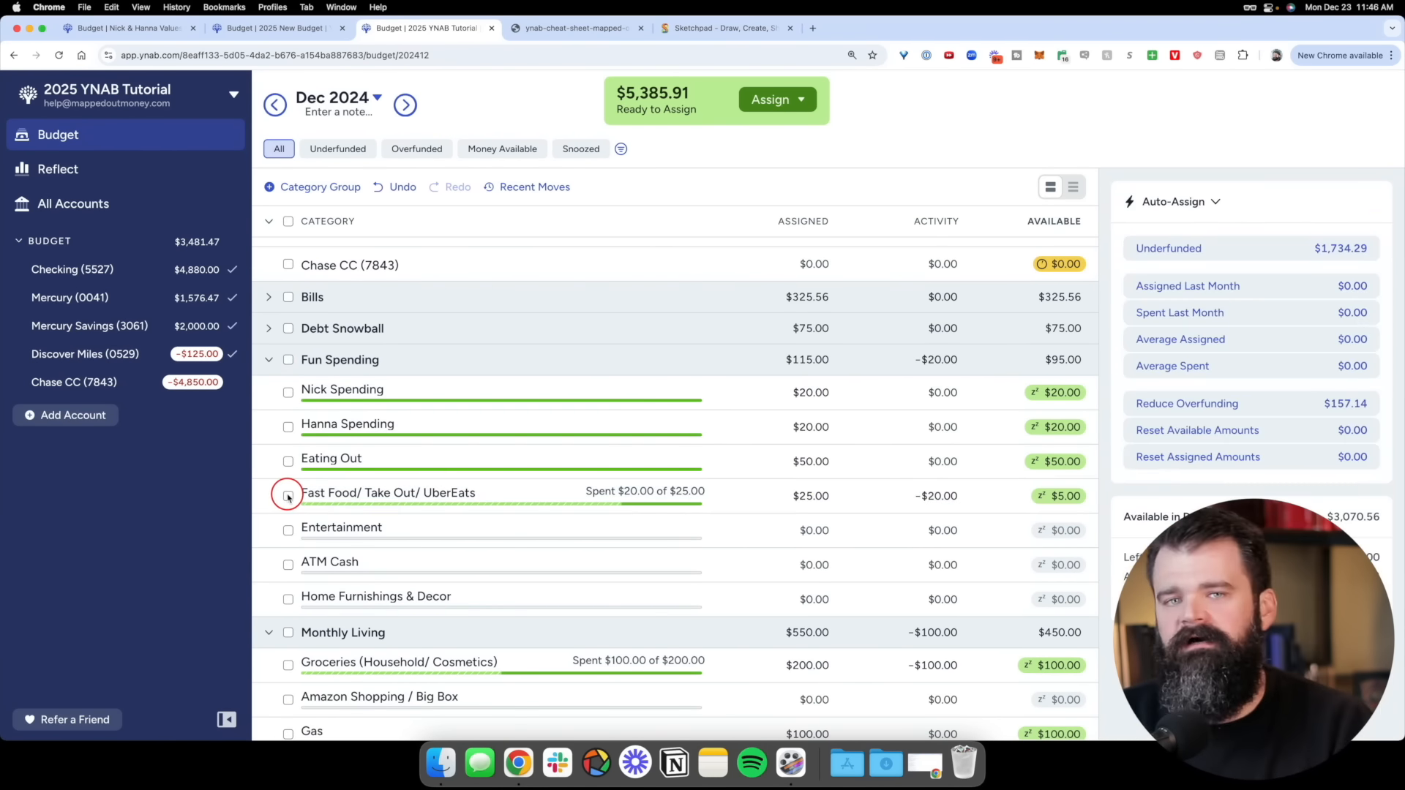
scroll(511, 486, up, 2)
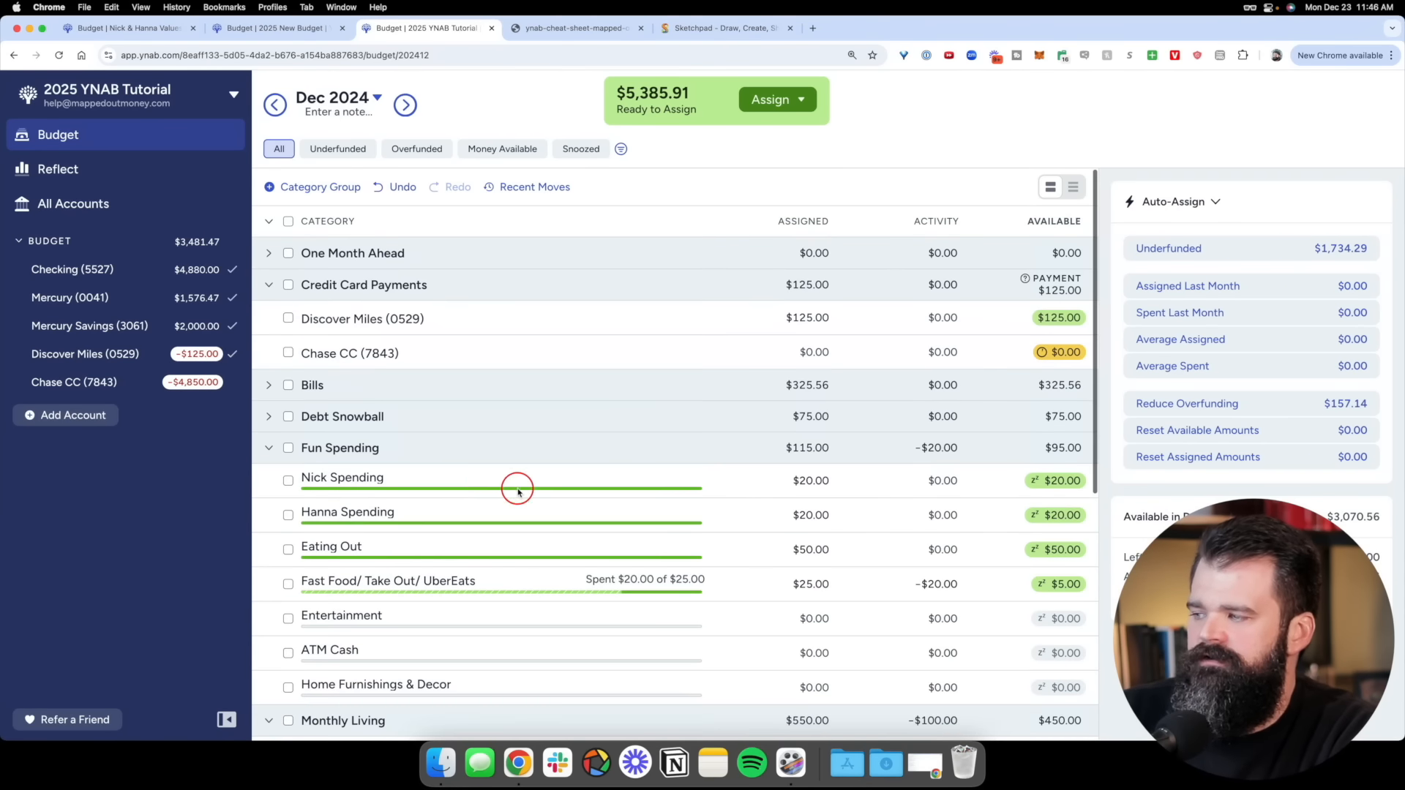
click(268, 450)
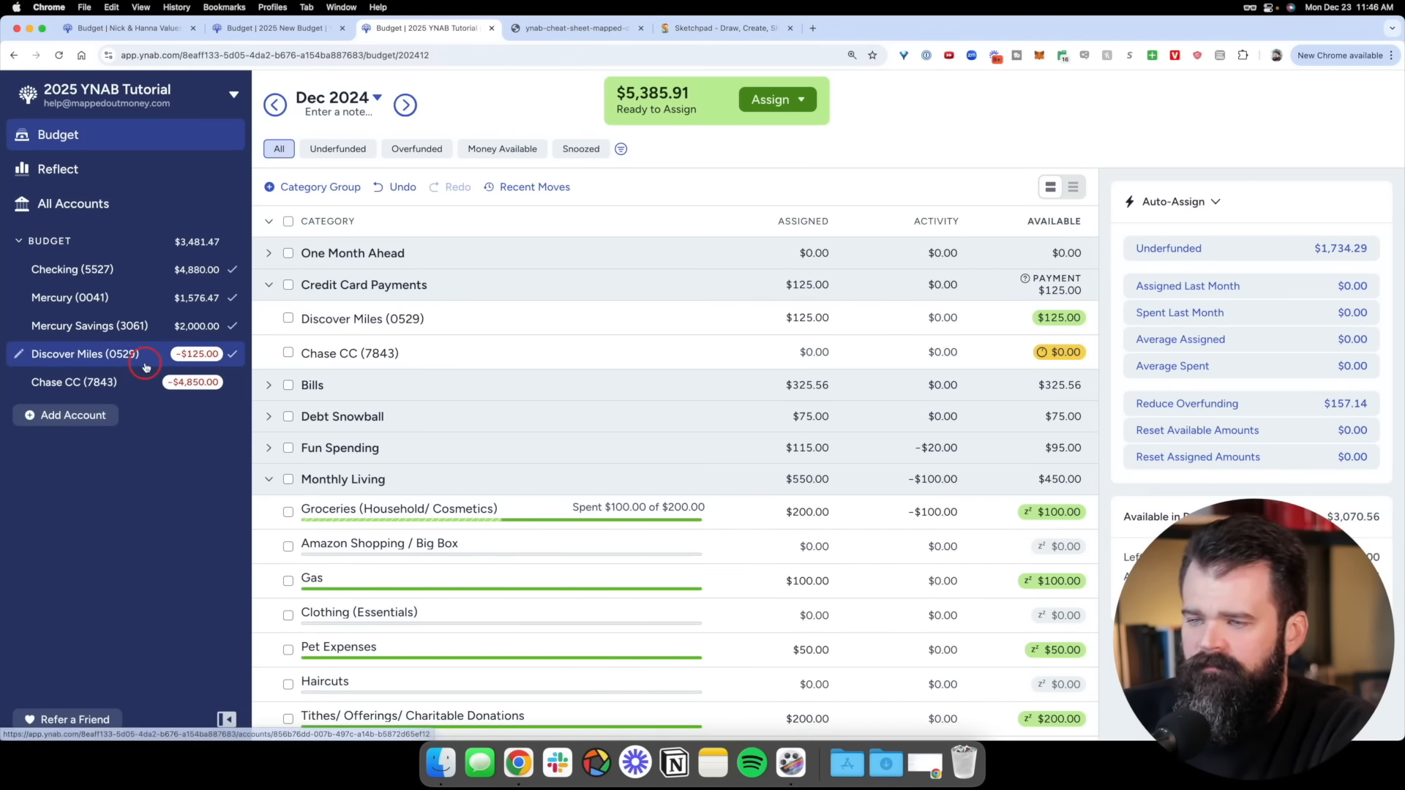
Record a $145.66 outflow to payee ATT on the Discover Miles card, categorized as Phone & Internet
click(143, 354)
click(313, 213)
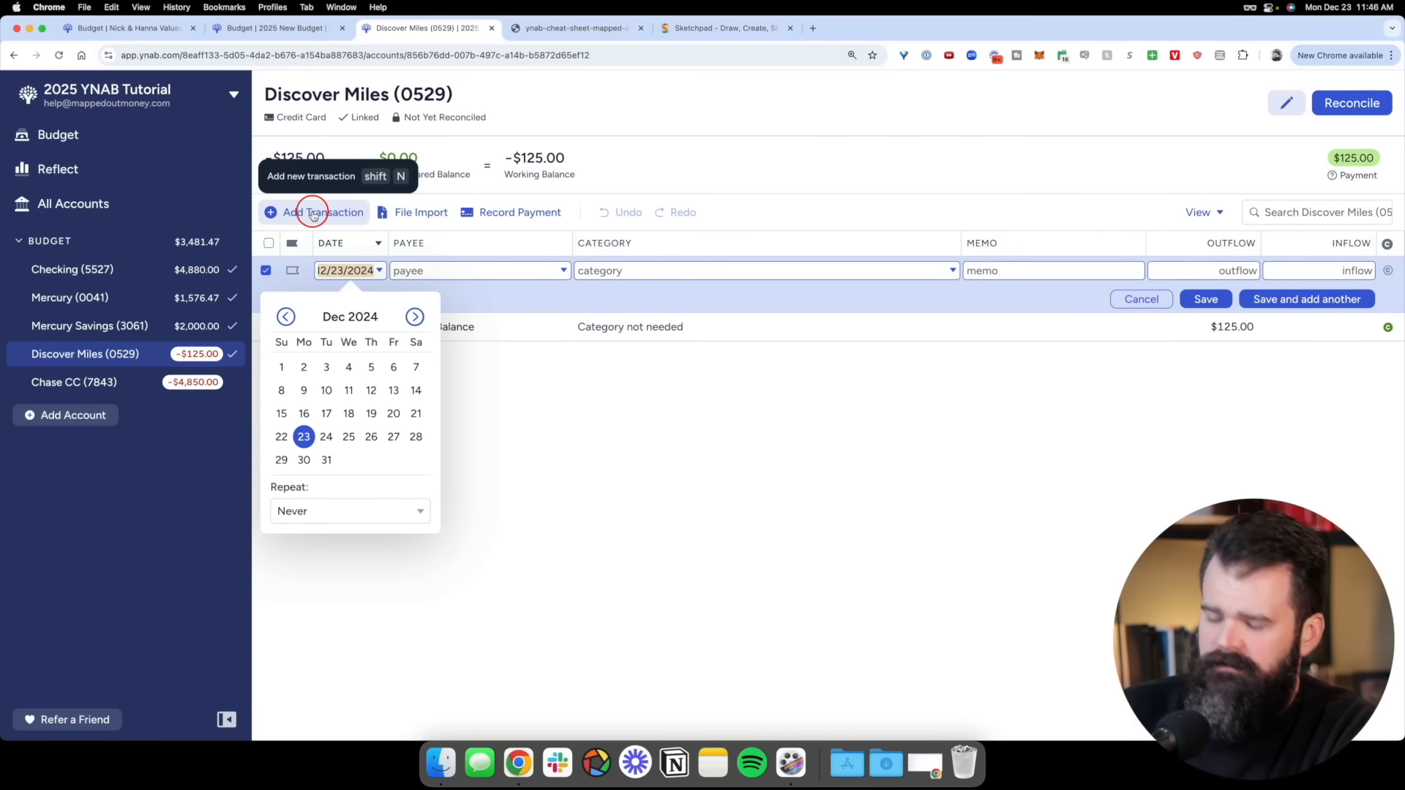
key(Tab)
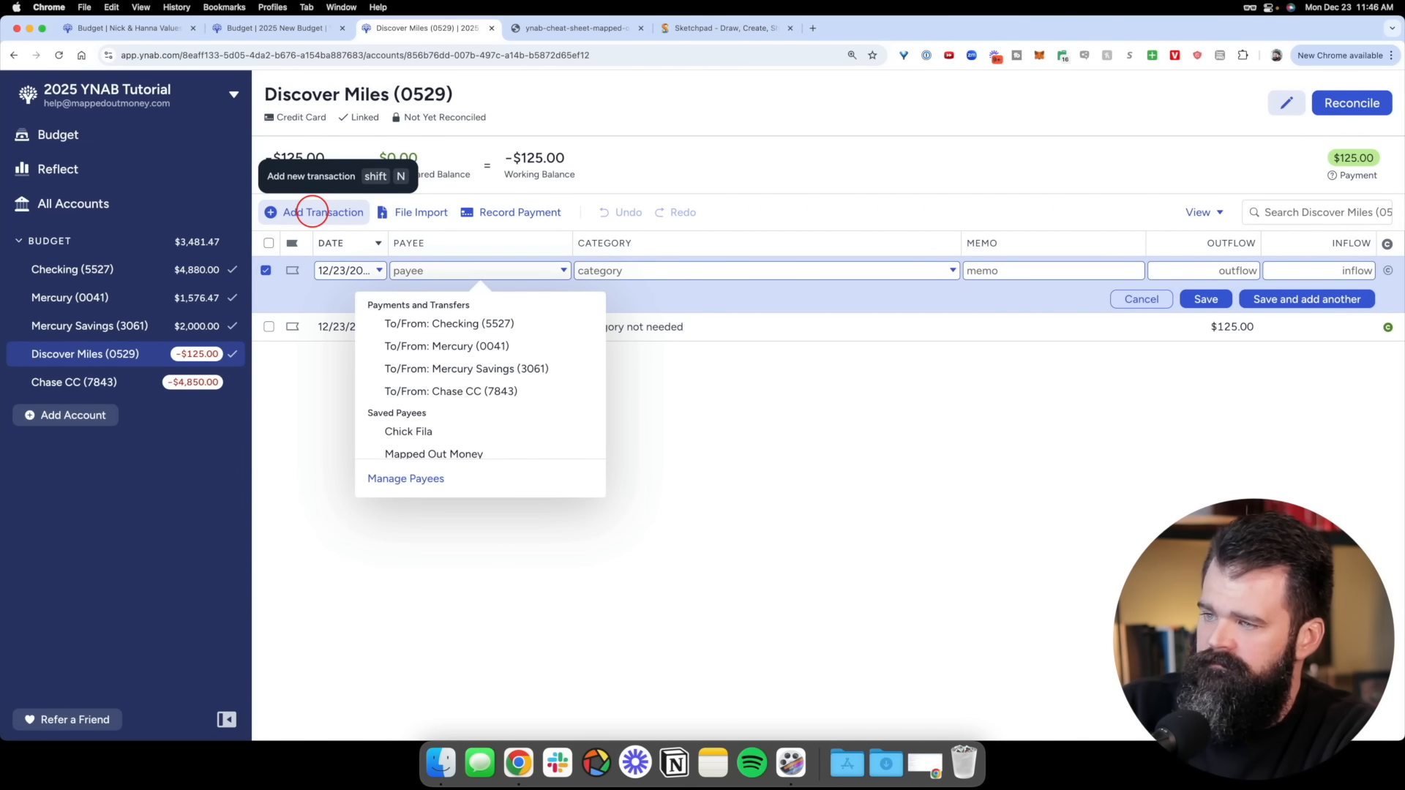
text(ATT)
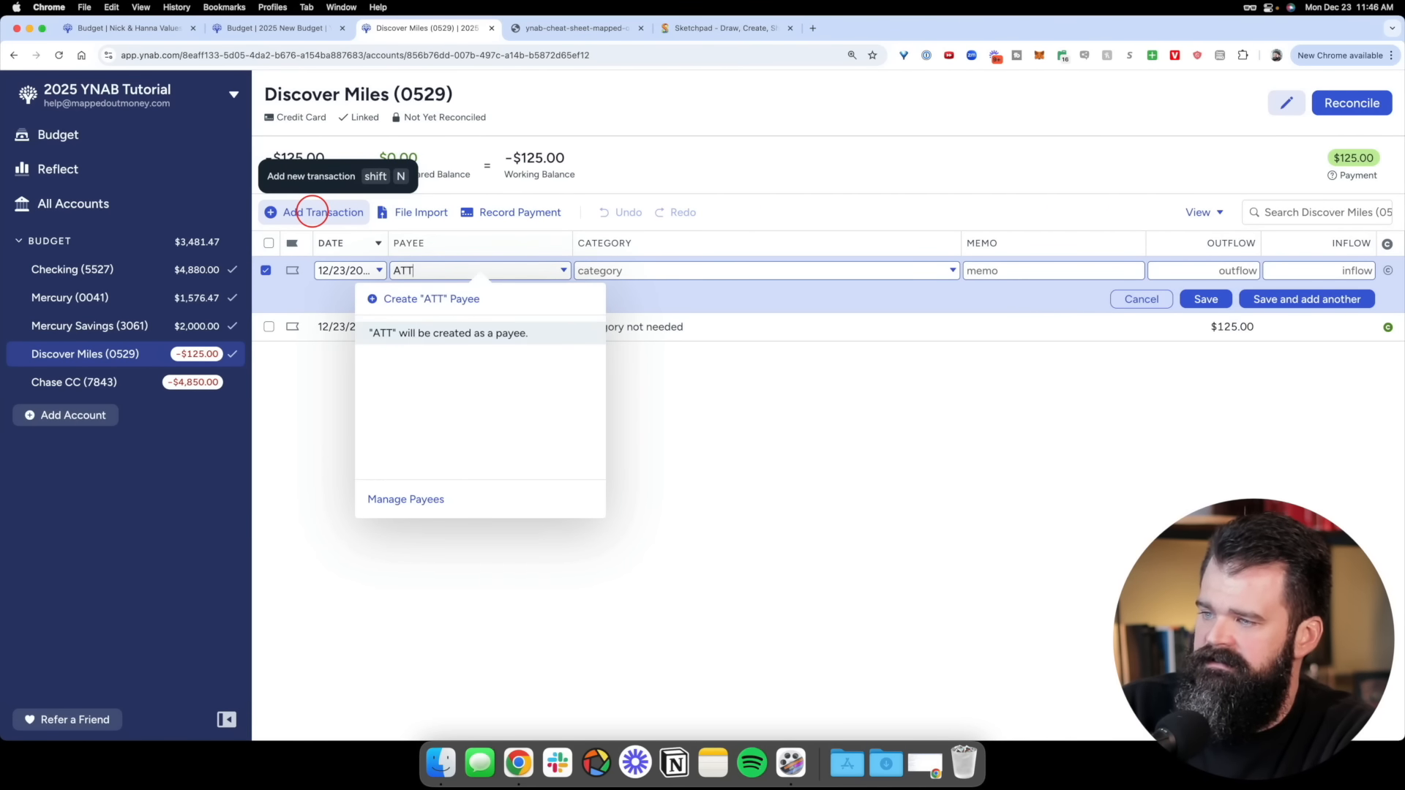
key(Tab)
text(phone)
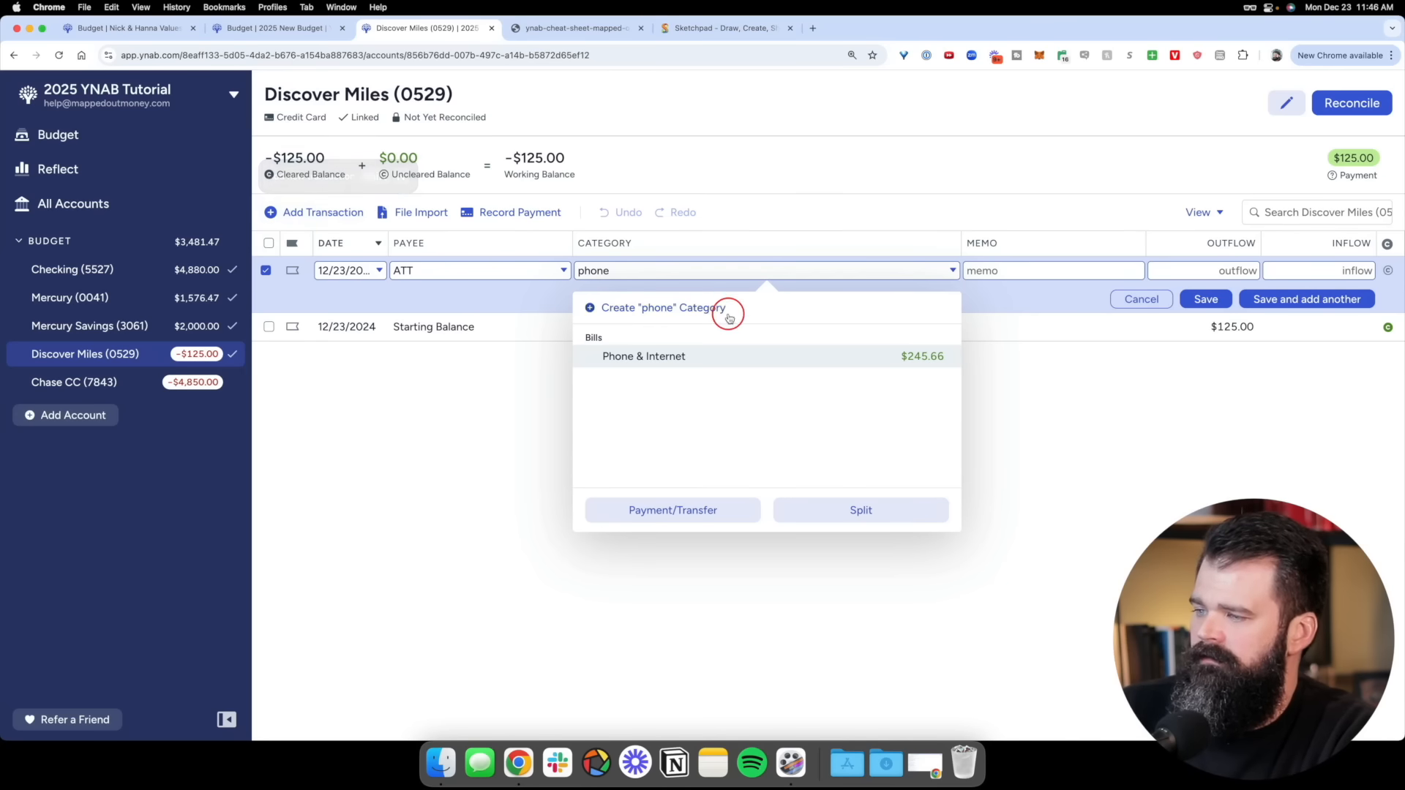
click(739, 354)
click(1207, 270)
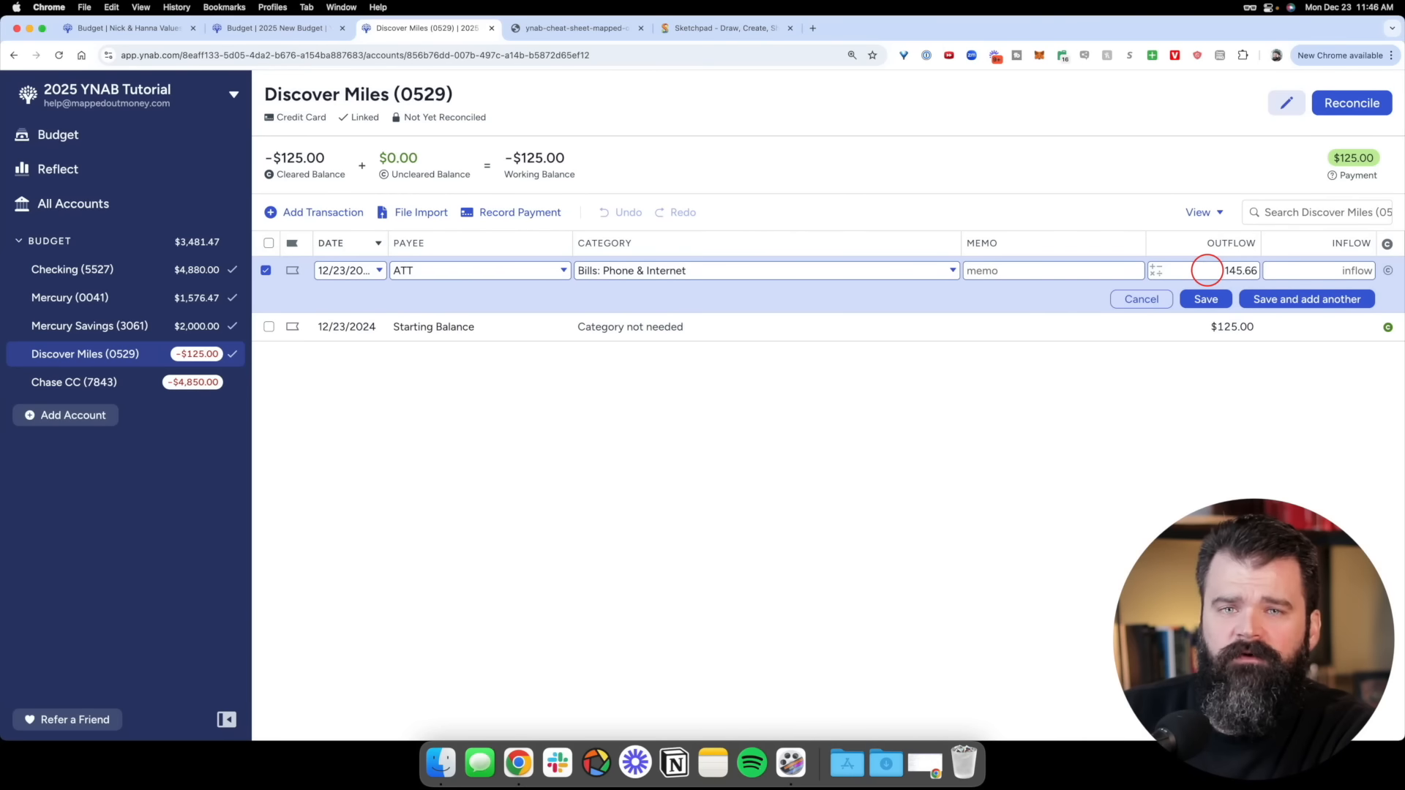
click(1215, 300)
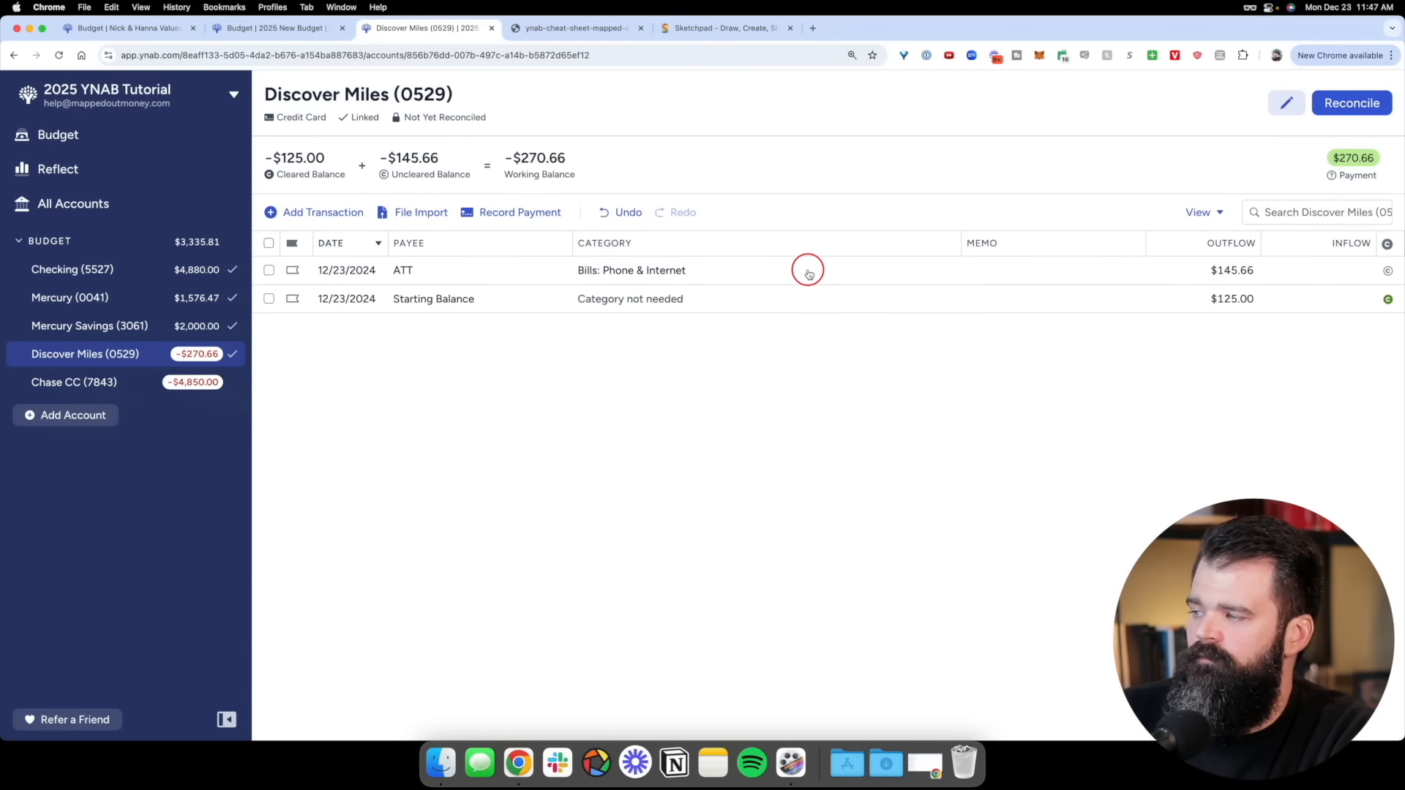
Delete the ATT transaction to compare the Discover Miles card's balance, and undo the deletion
click(805, 270)
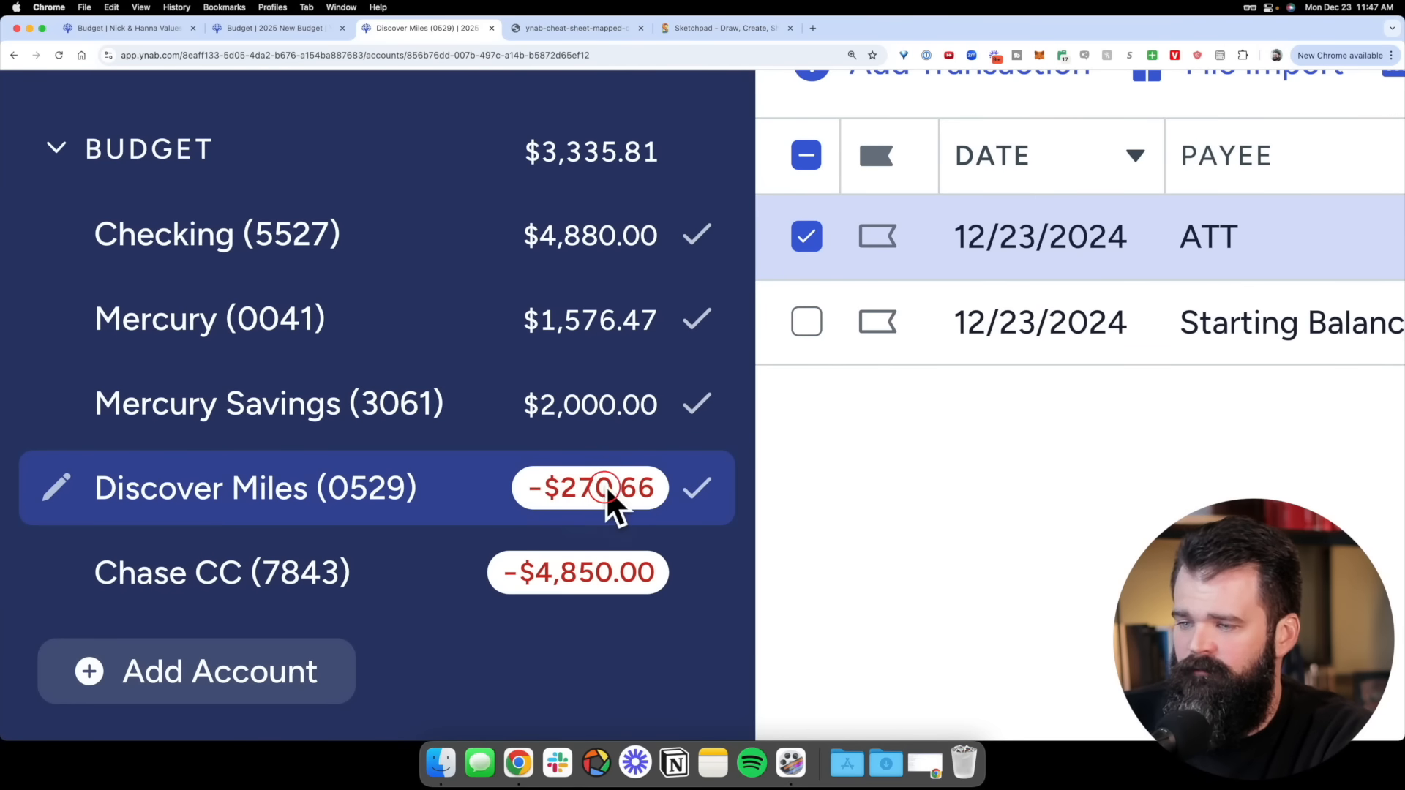
scroll(559, 493, down, 5)
click(588, 301)
click(587, 272)
key(Delete)
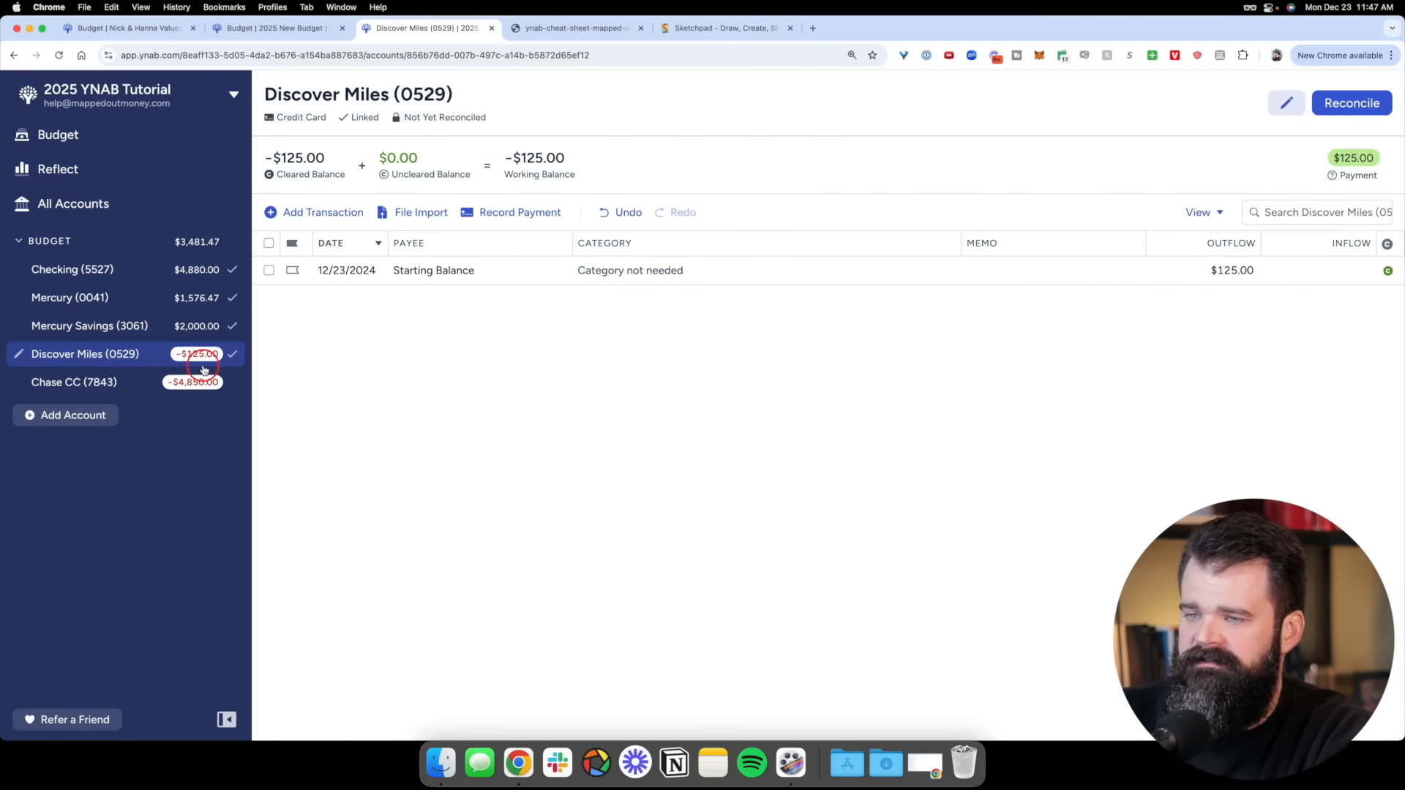
scroll(214, 372, up, 5)
scroll(549, 419, down, 5)
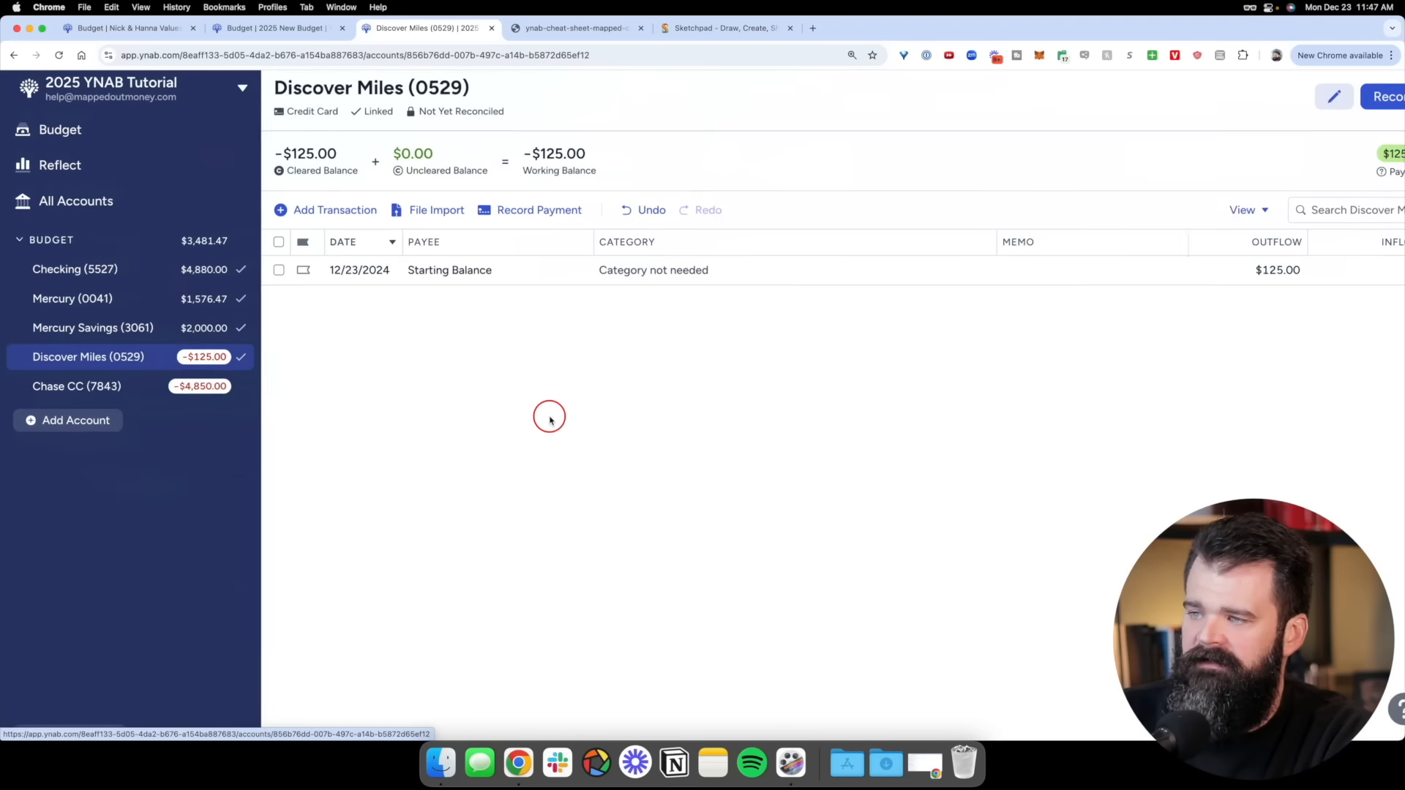
key(super+z)
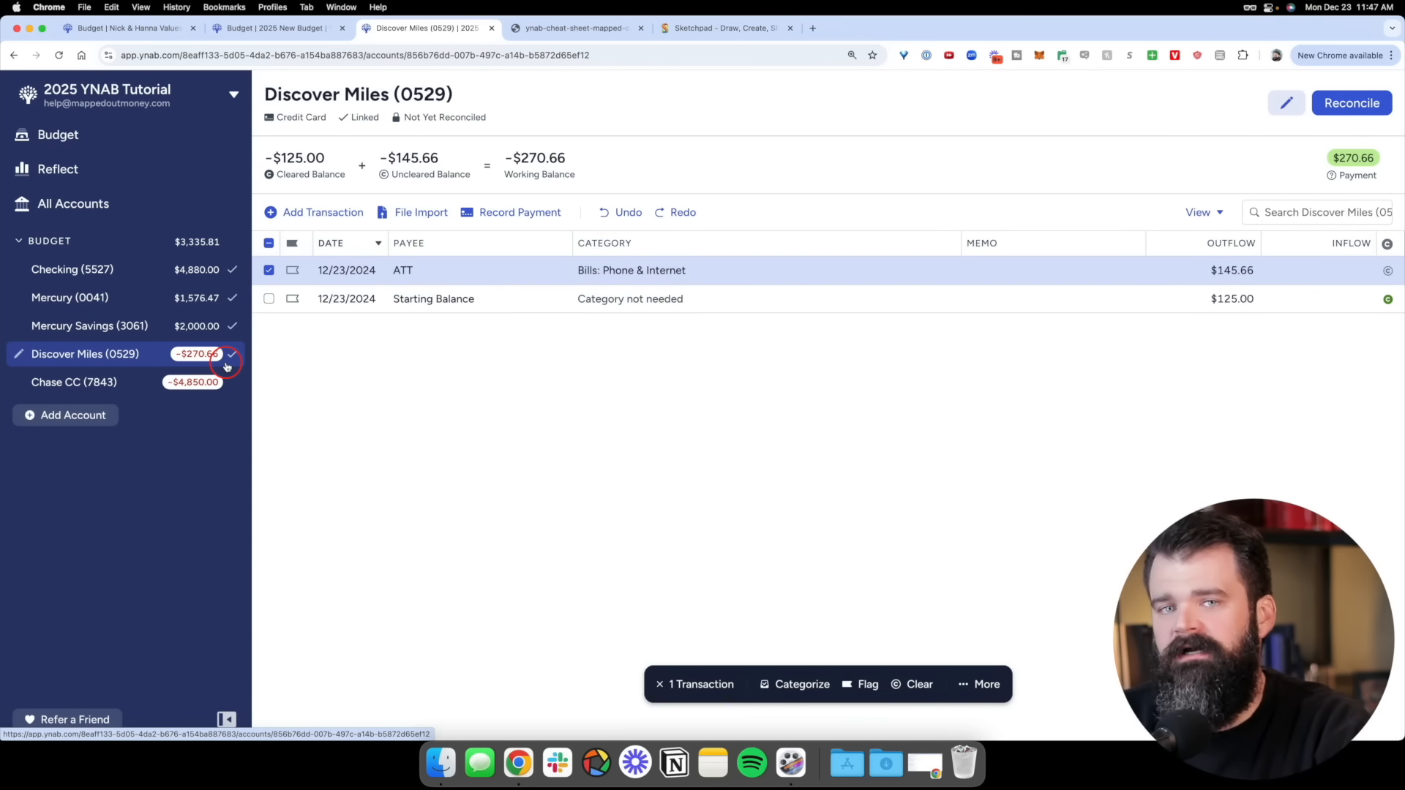
Return to the budget and examine the Phone & Internet category's activity and available amount within the Bills group
click(113, 139)
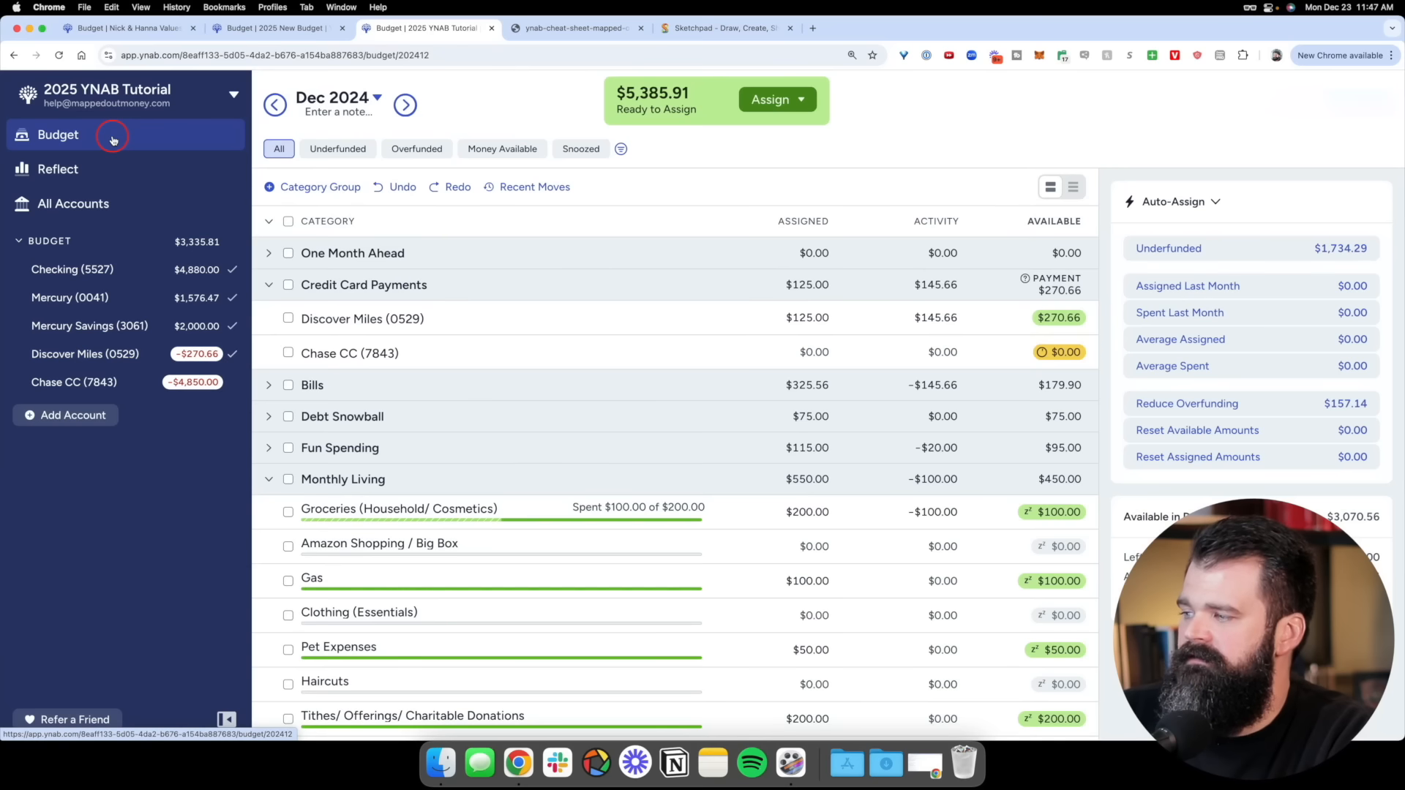
click(269, 385)
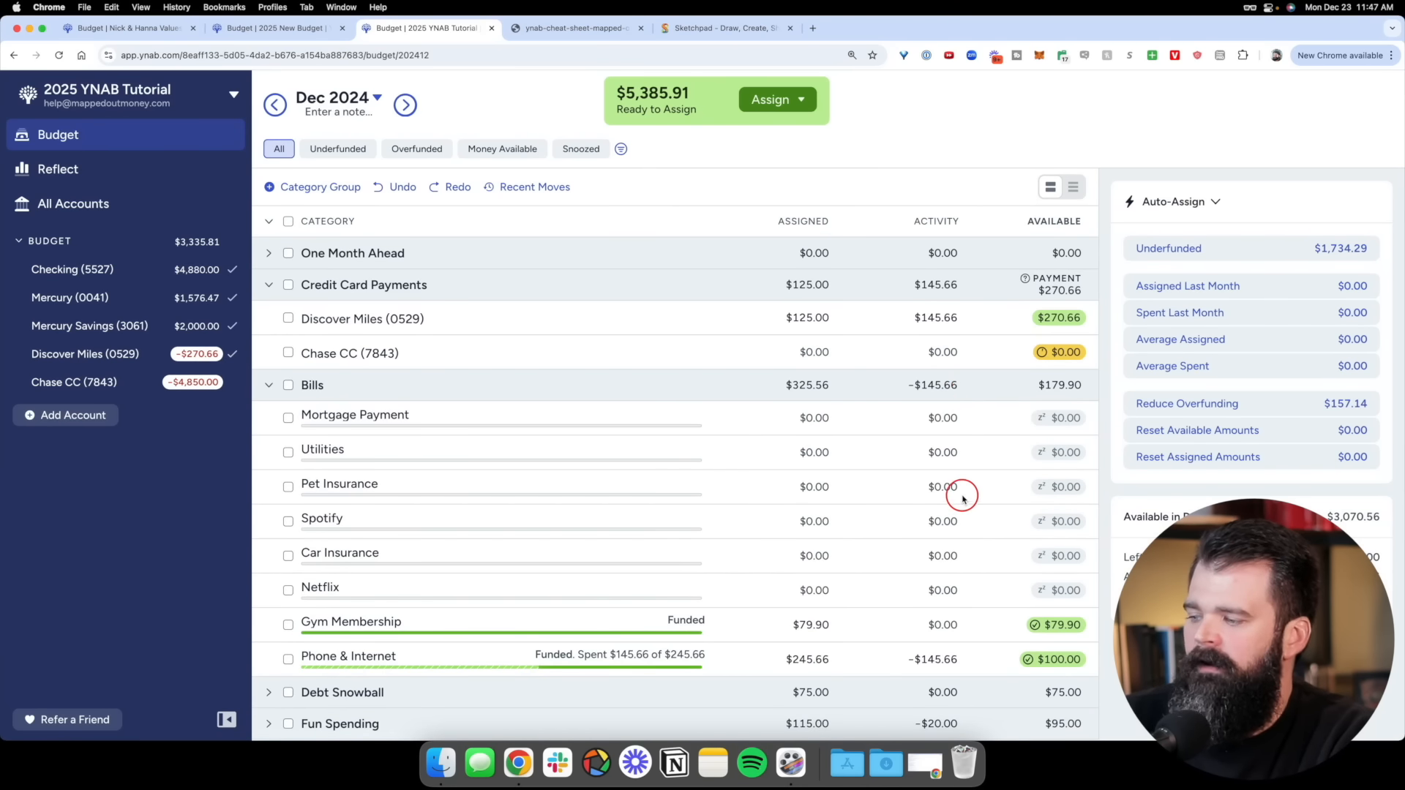
scroll(970, 512, down, 3)
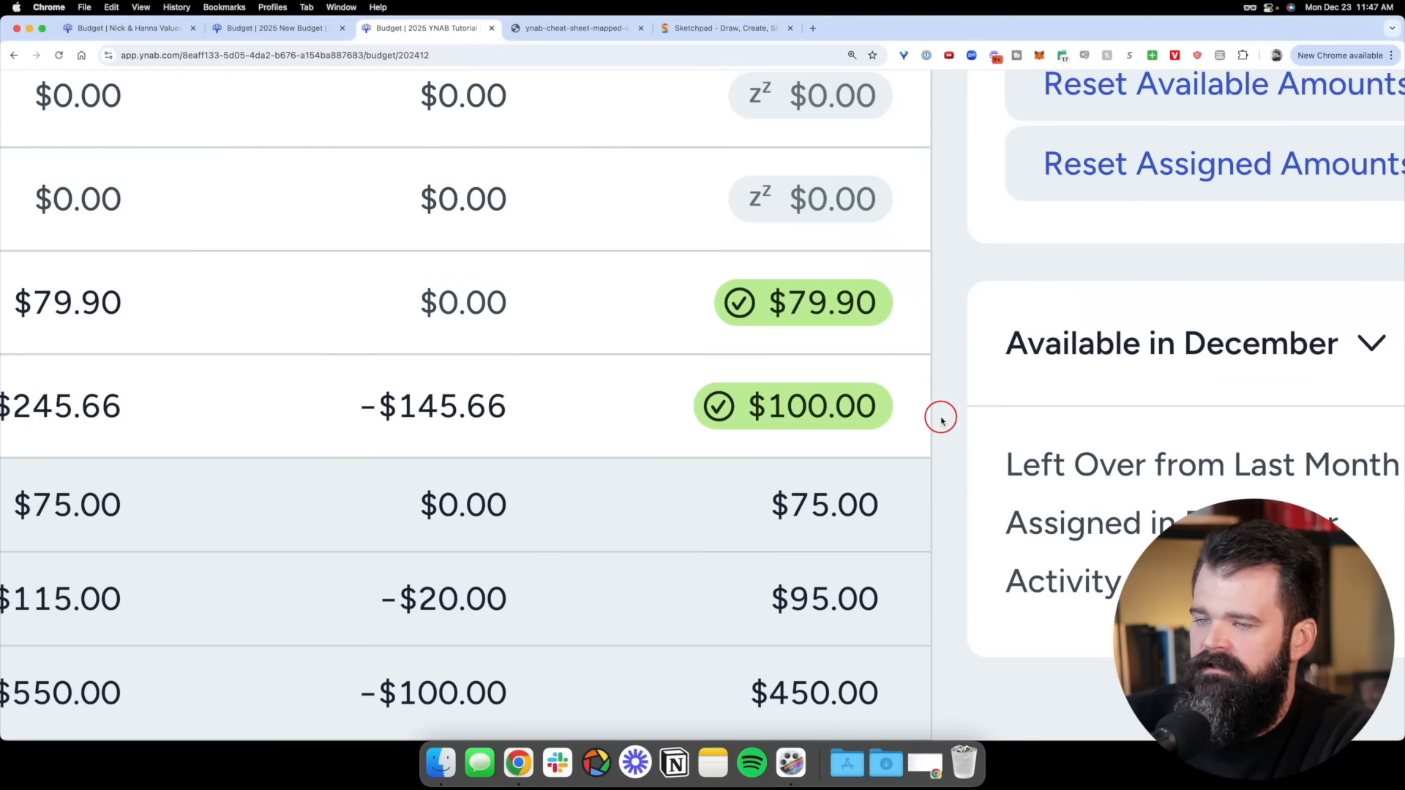
Compare the Phone & Internet category's activity and available amount with the Discover Miles payment category's available amount
scroll(943, 421, left, 5)
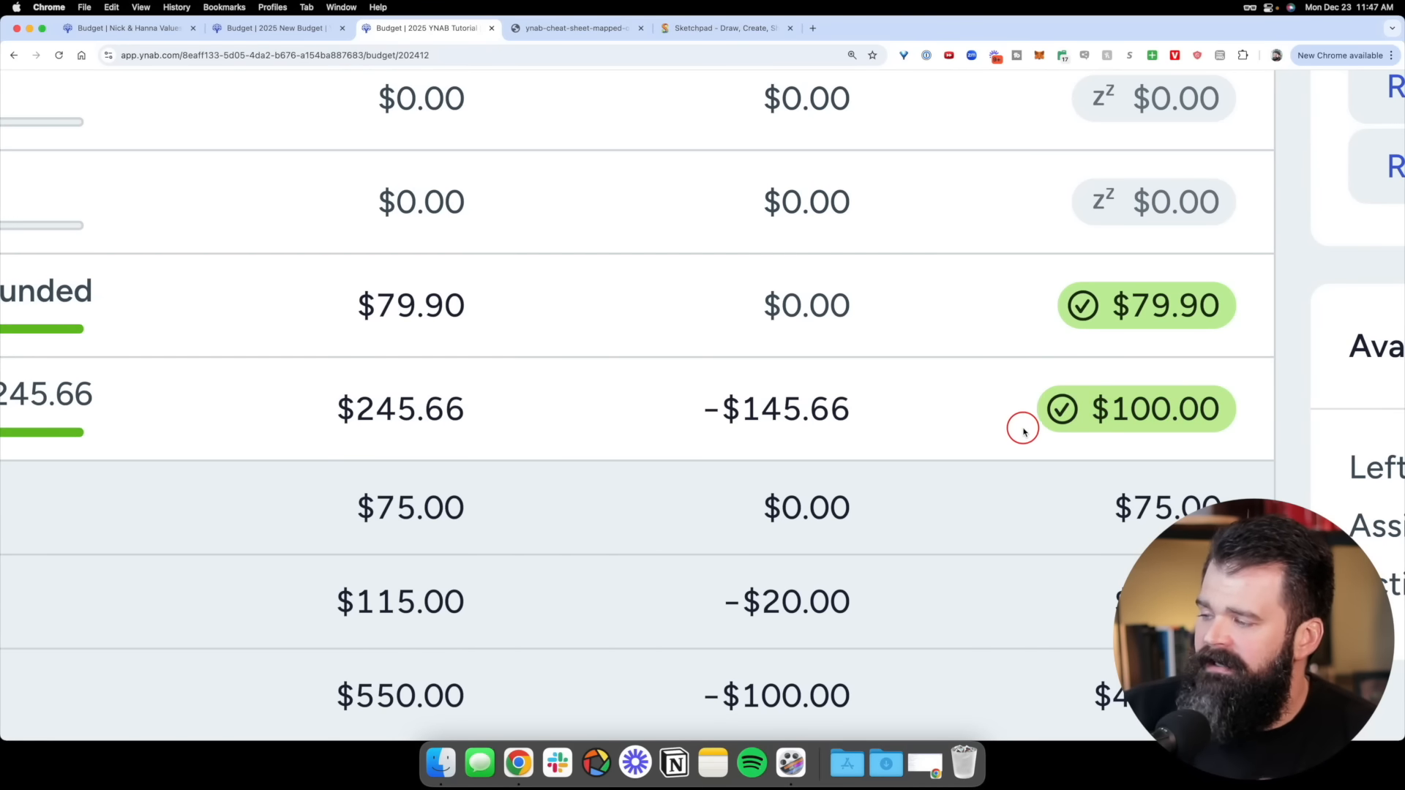
scroll(1062, 424, down, 5)
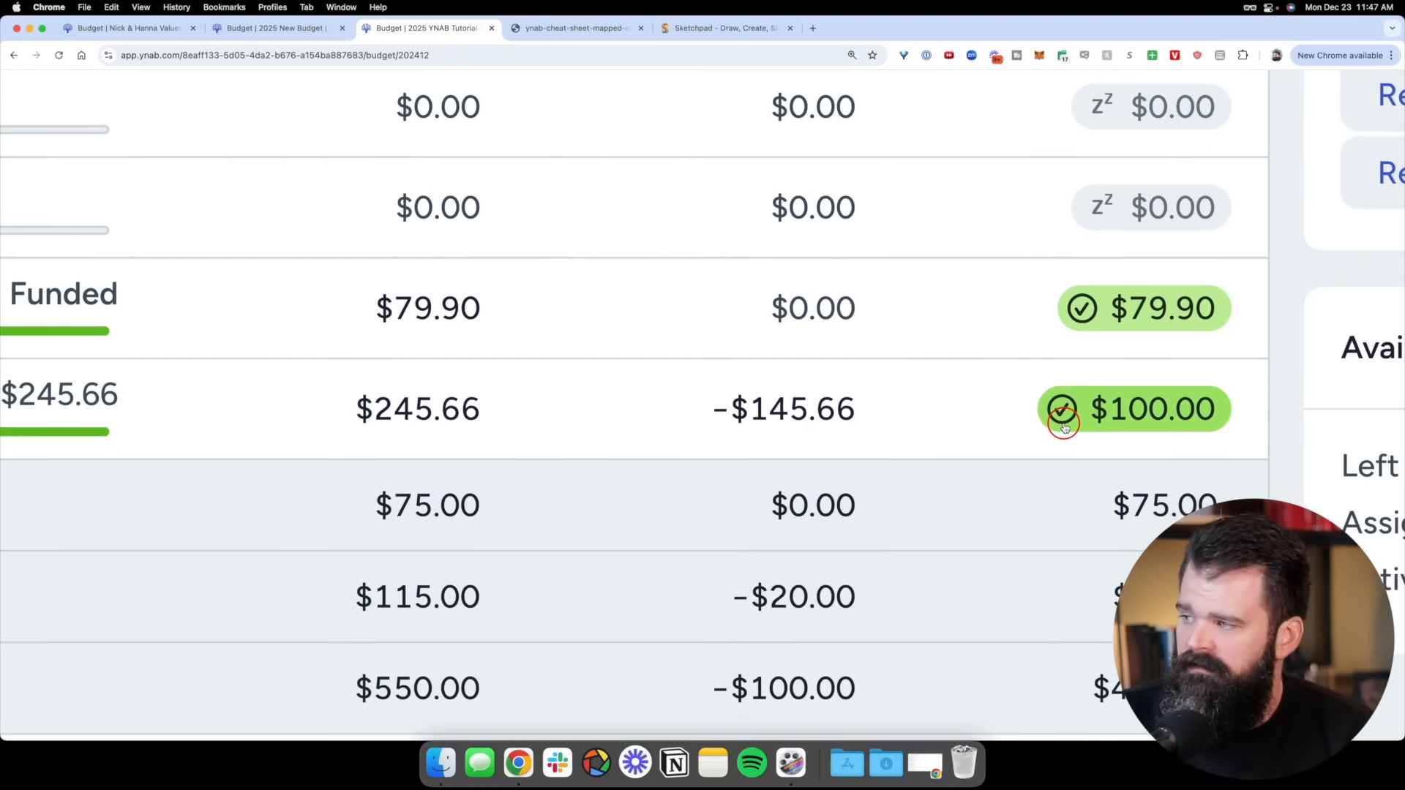
scroll(1034, 542, up, 2)
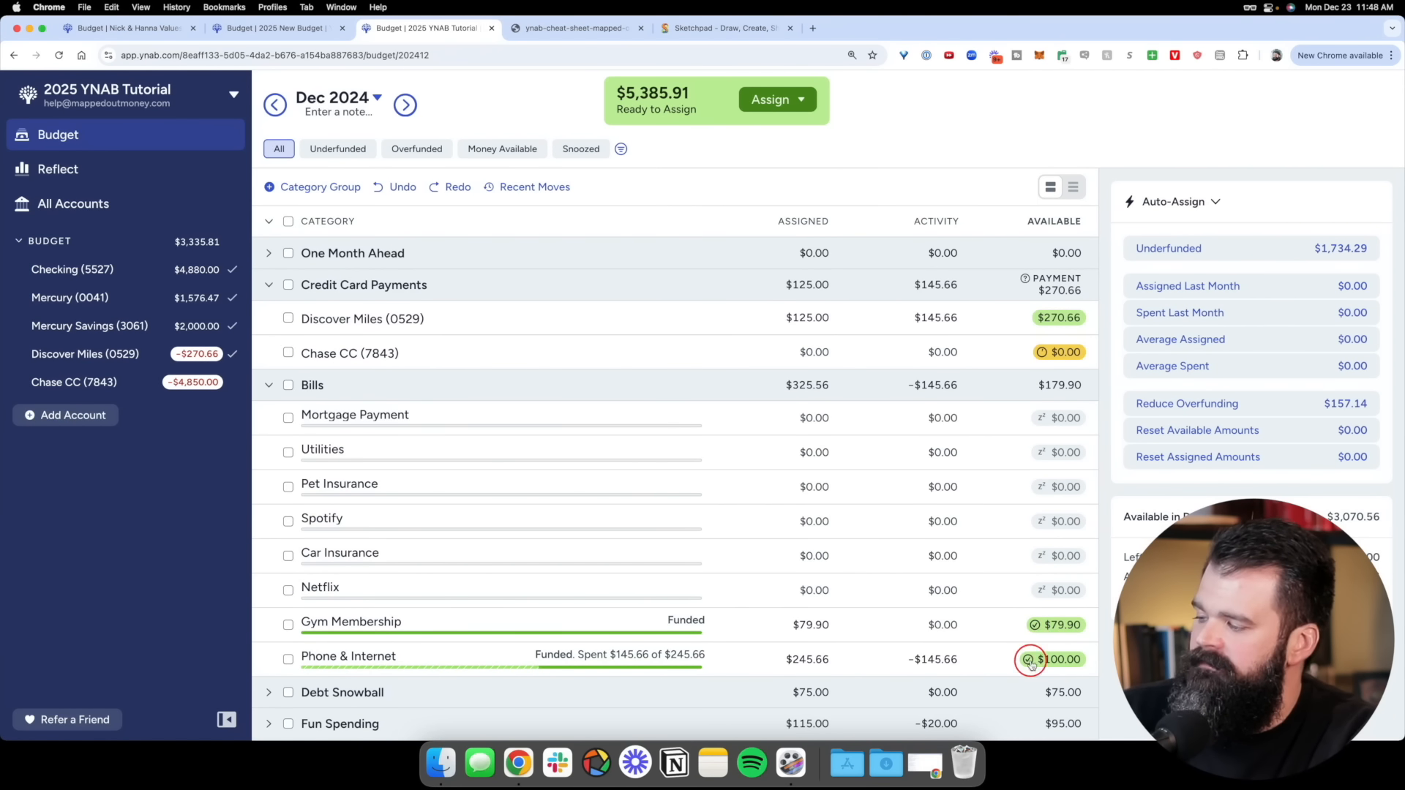
scroll(1055, 306, up, 5)
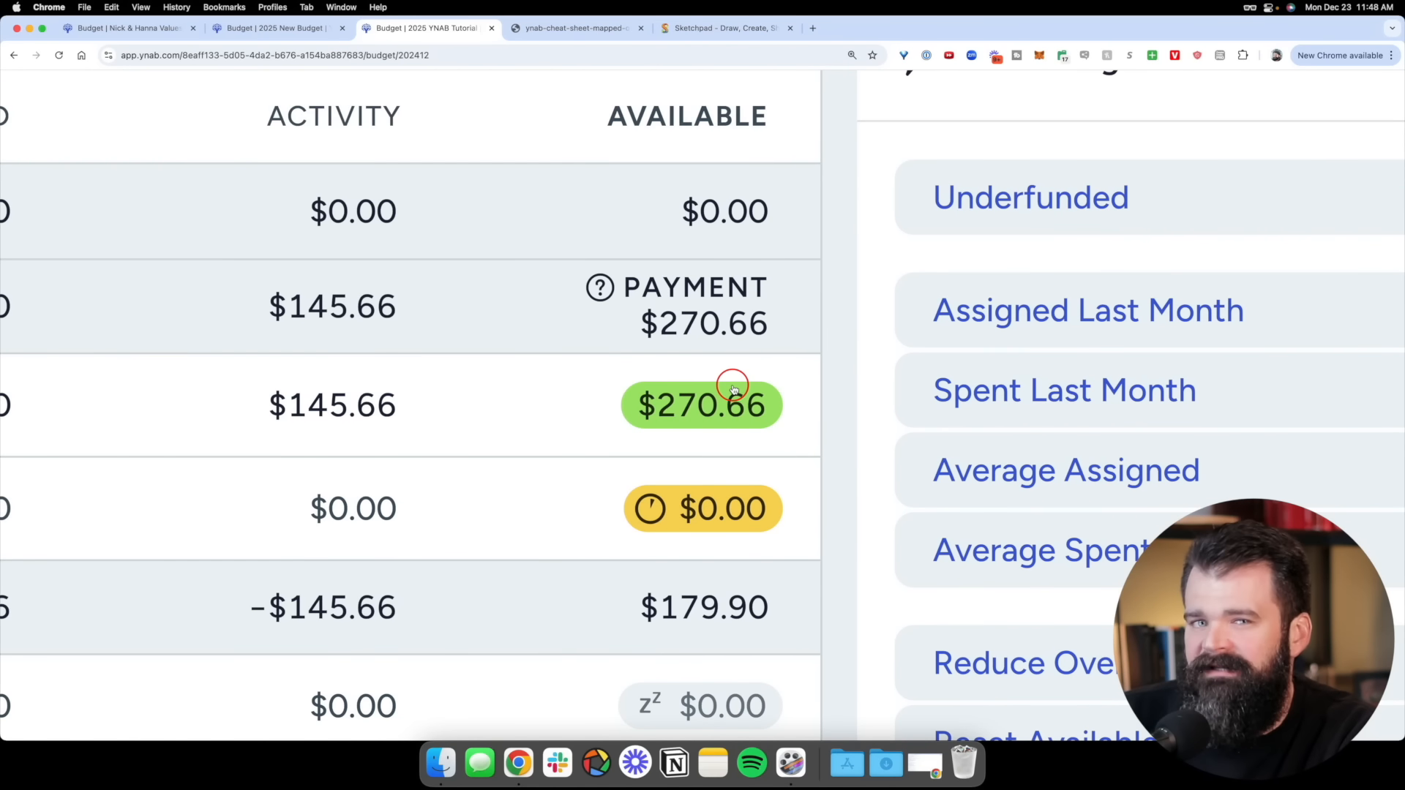
scroll(732, 388, down, 5)
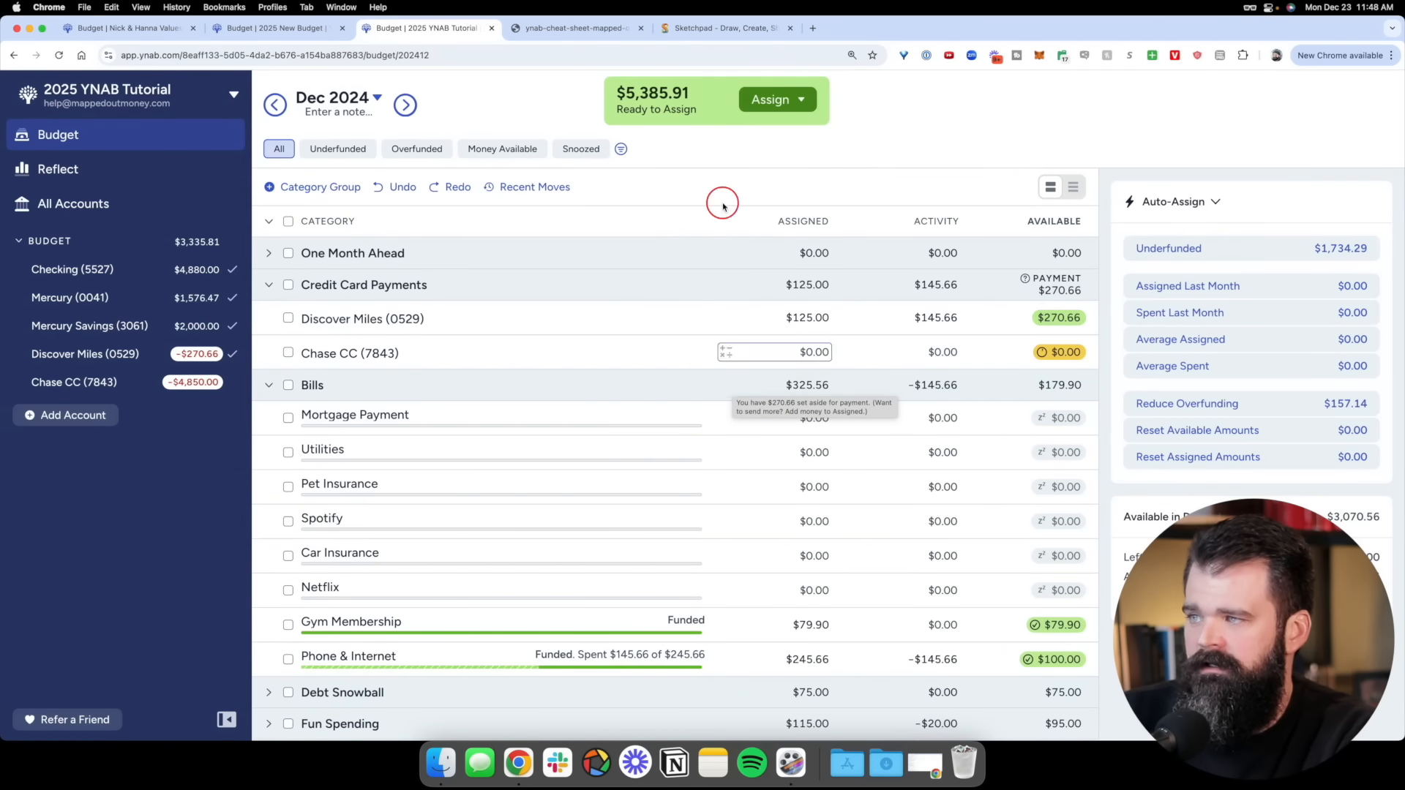
Switch to Sketchpad, set the pencil outline to green #9DD241, circle the 500 envelope and draw its spending going out to ATT
click(672, 26)
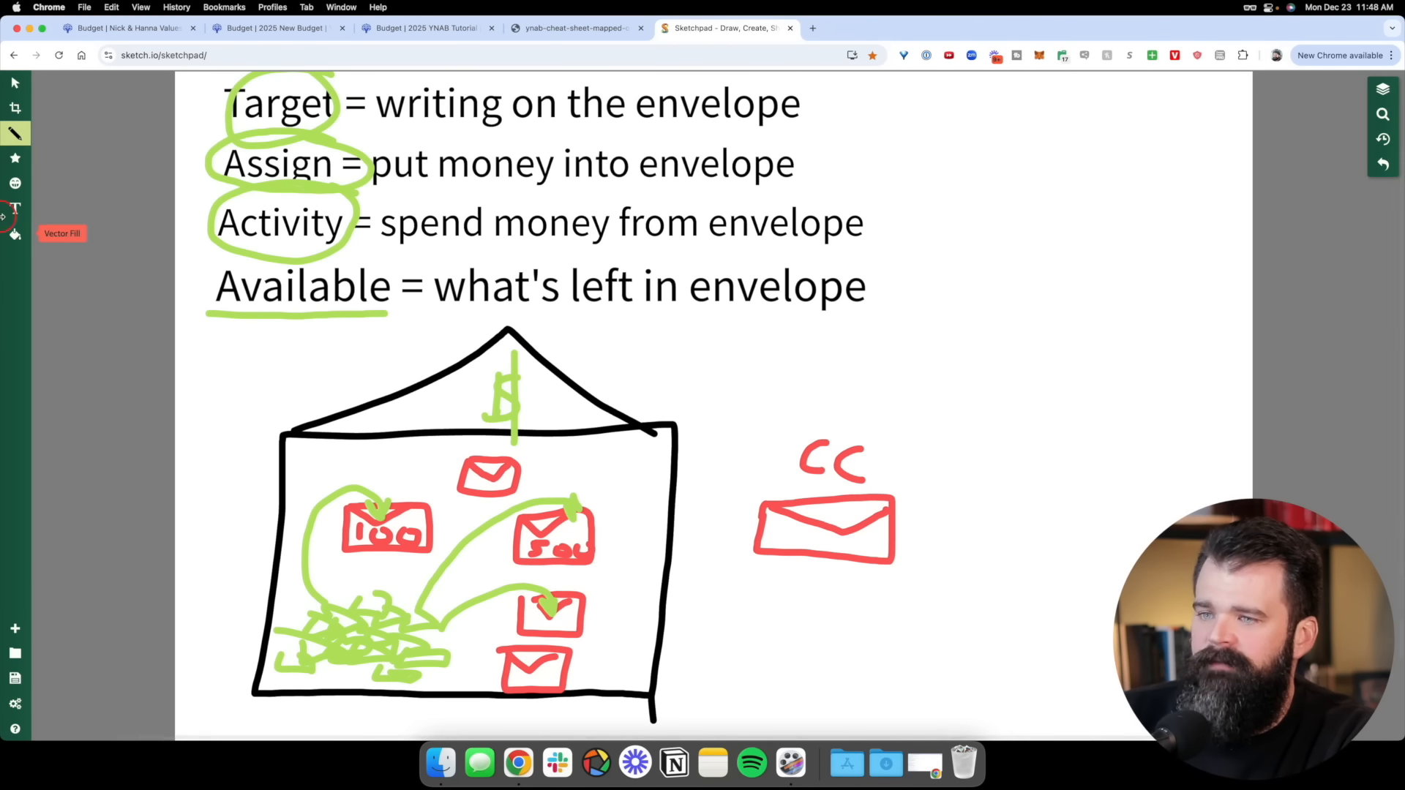
click(15, 133)
click(83, 238)
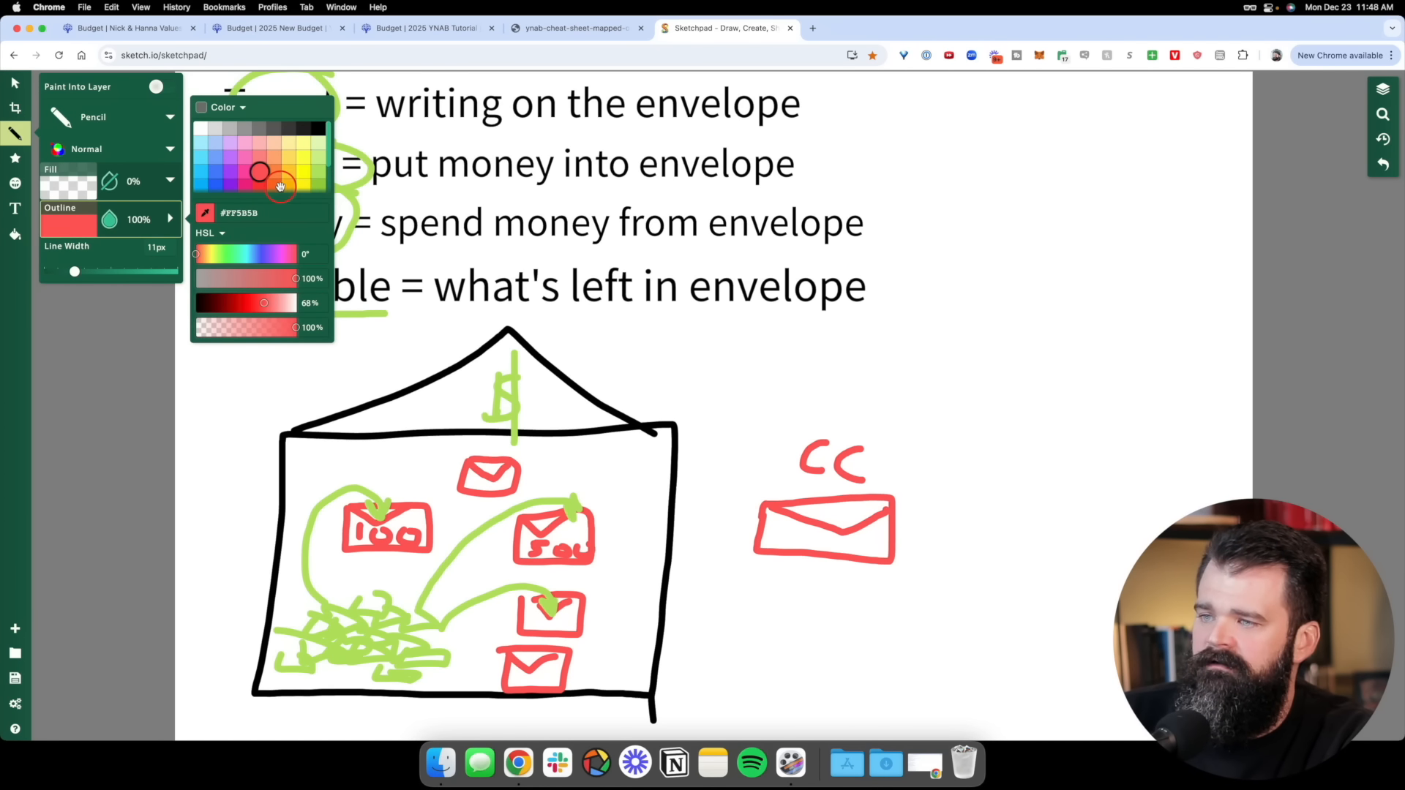
click(310, 182)
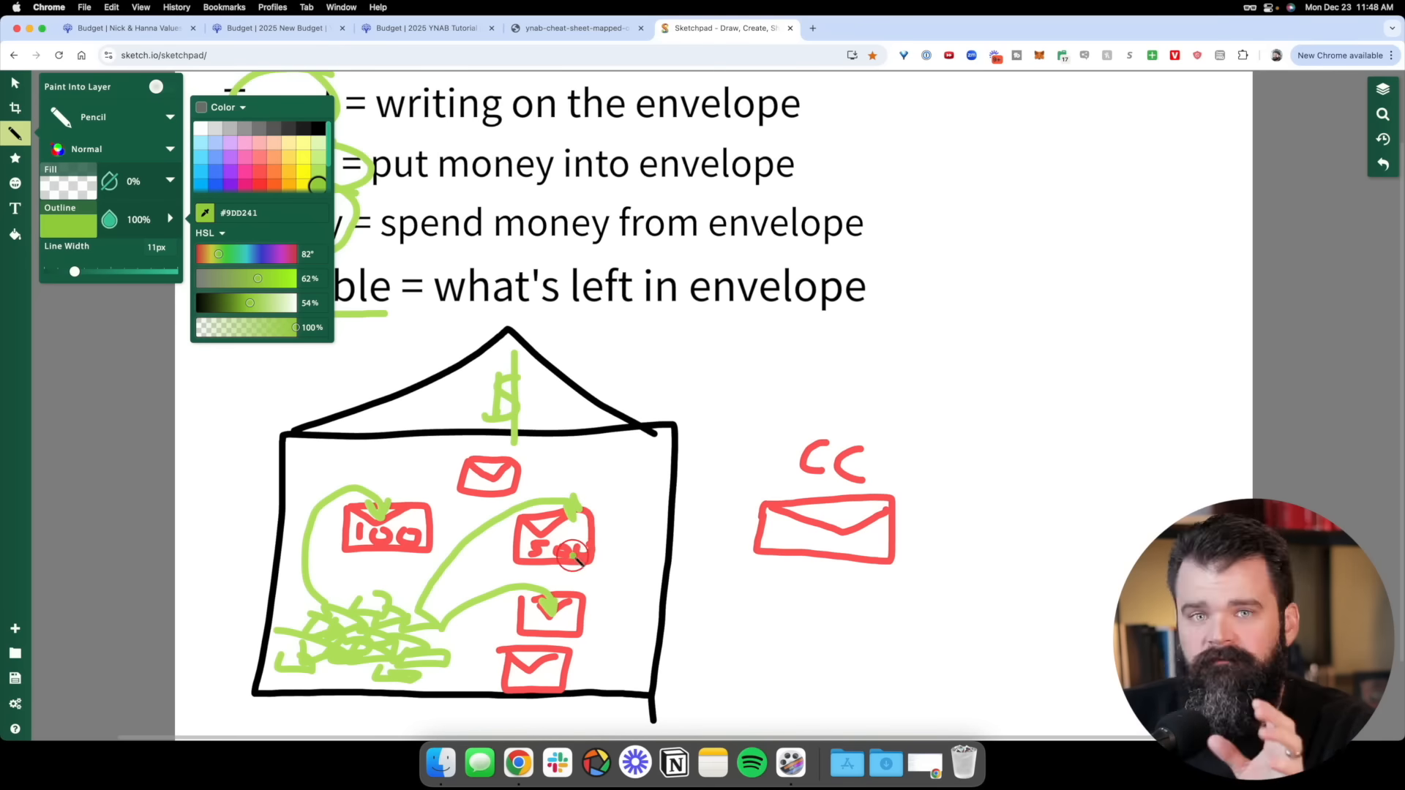
mouse_move(604, 502)
mouse_down()
mouse_move(505, 492)
mouse_move(599, 512)
mouse_move(563, 507)
mouse_move(649, 360)
mouse_move(650, 417)
mouse_up()
mouse_move(639, 335)
mouse_down()
mouse_move(656, 313)
mouse_move(680, 317)
mouse_move(690, 340)
mouse_move(596, 363)
mouse_move(636, 447)
mouse_move(649, 350)
mouse_up()
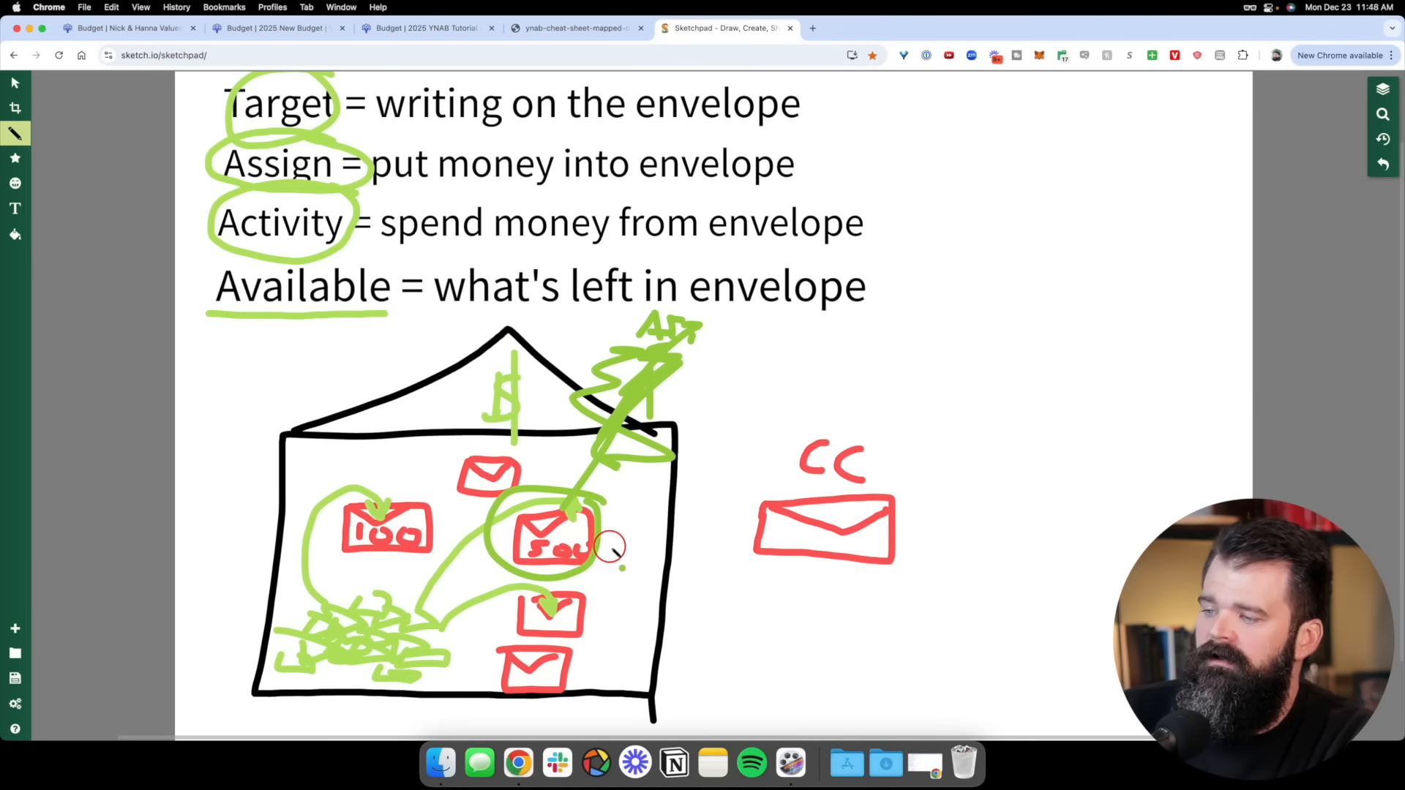
Draw a green arrow from the 500 envelope into the CC envelope, and another leading out of the CC envelope
mouse_move(556, 525)
mouse_down()
mouse_move(712, 426)
mouse_move(769, 454)
mouse_move(794, 517)
mouse_move(798, 481)
mouse_up()
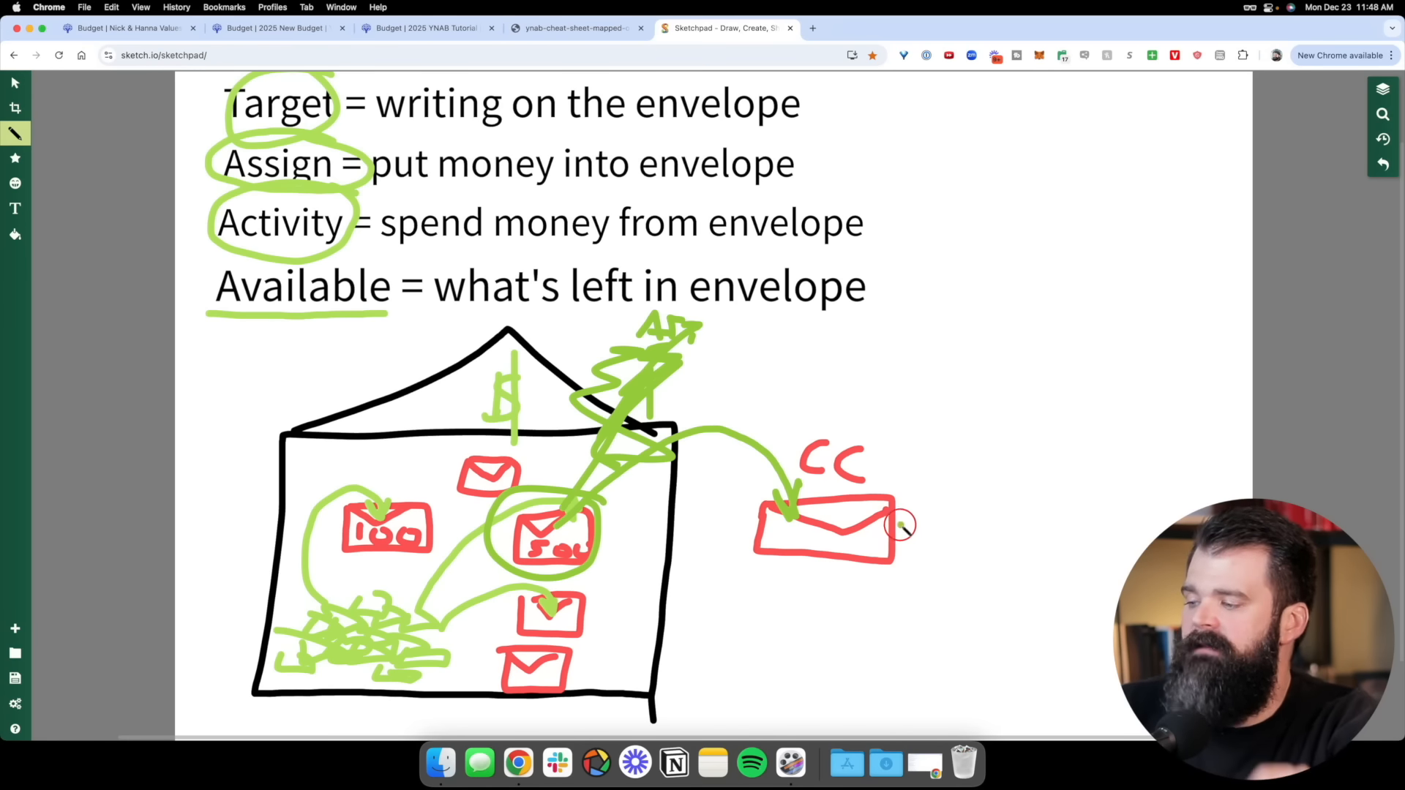
drag(854, 536, 1159, 341)
mouse_move(1076, 368)
mouse_down()
mouse_move(1136, 401)
mouse_move(1137, 420)
mouse_up()
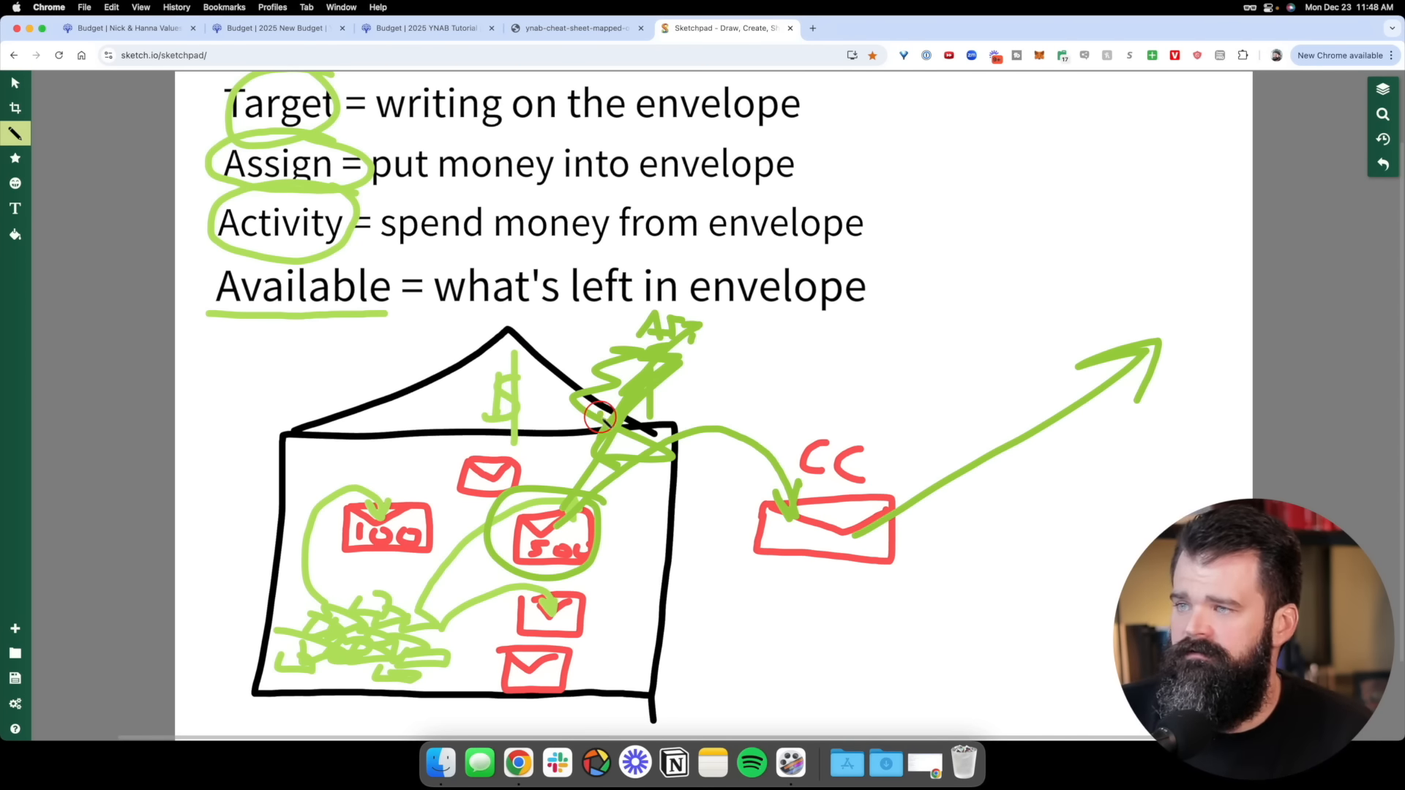
Return to the YNAB budget and view the Discover Miles category's payment details
click(432, 29)
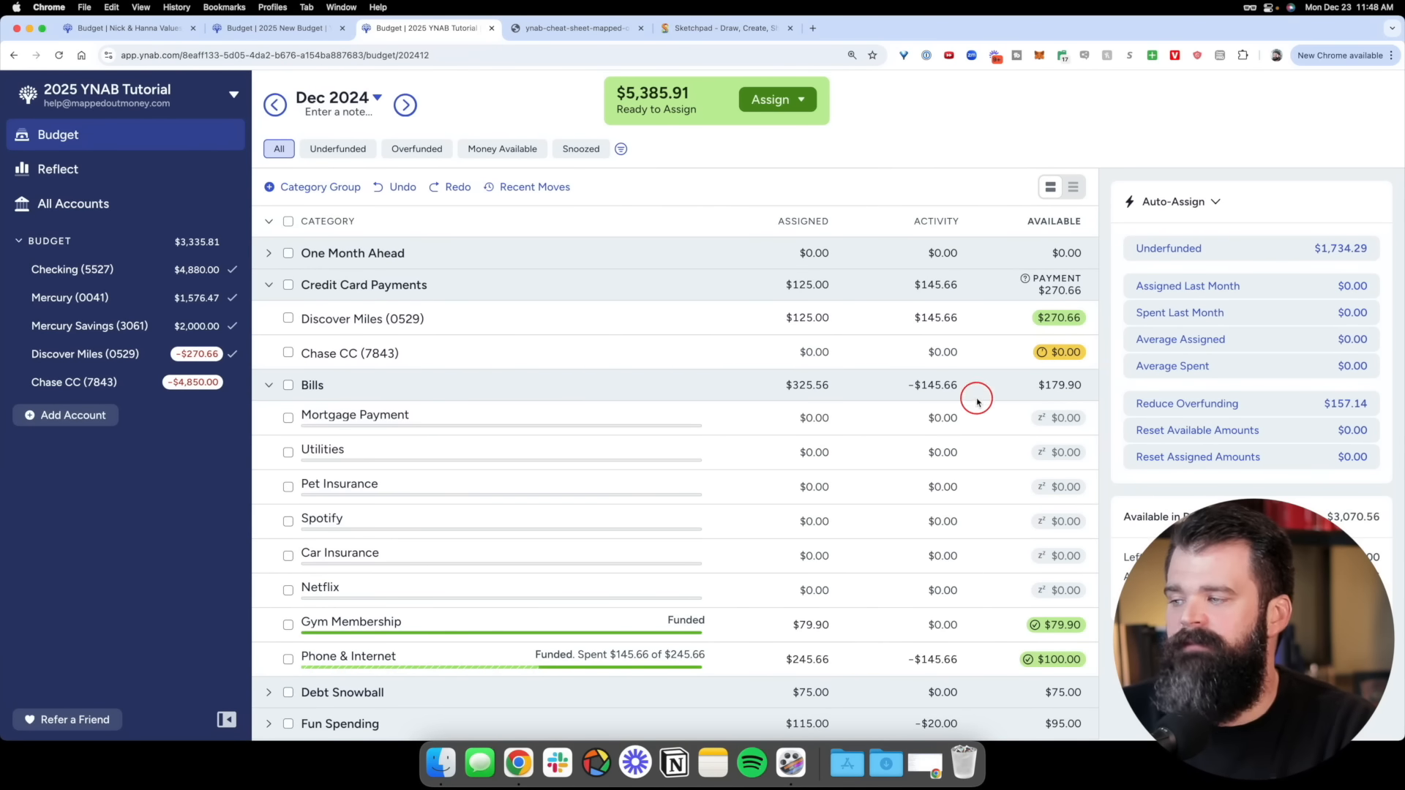
click(990, 330)
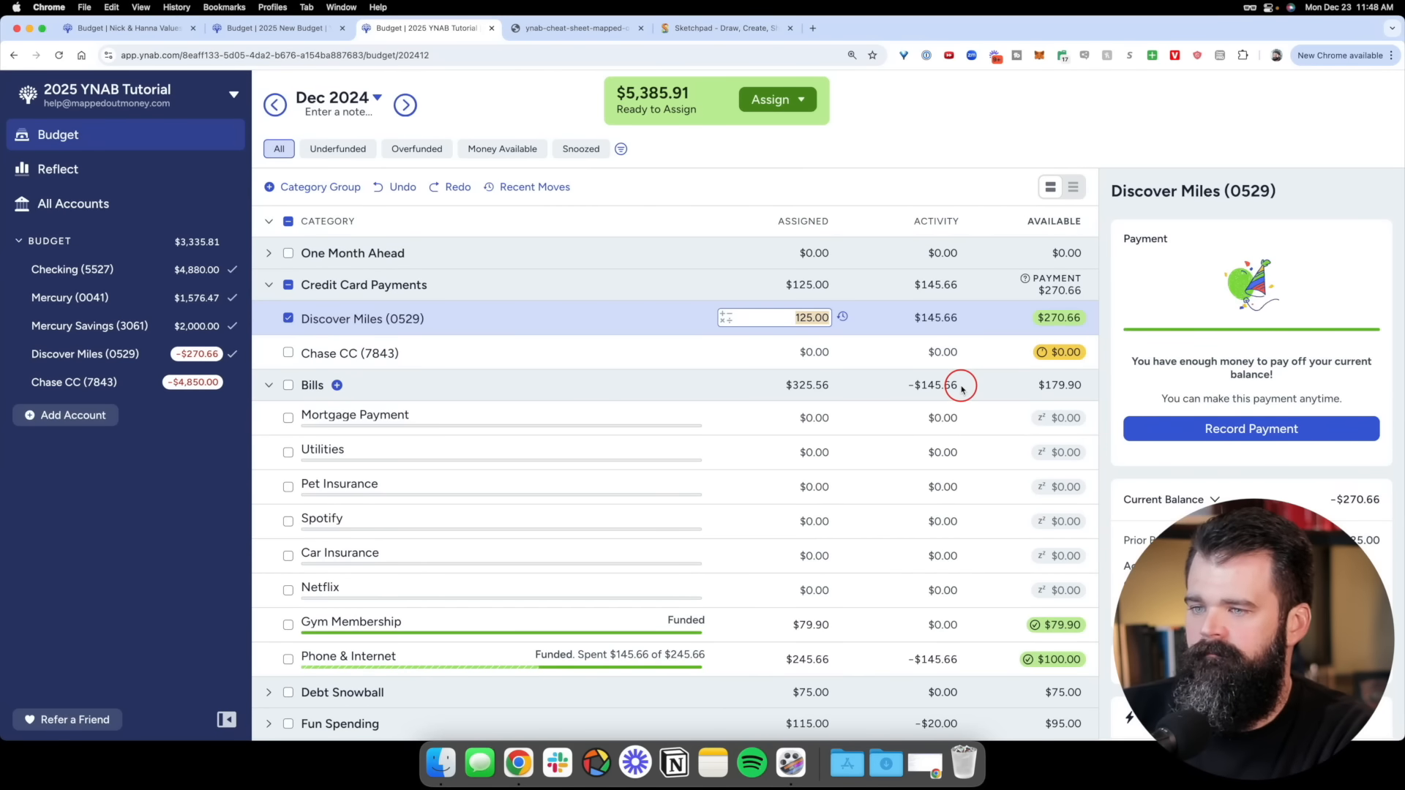
Record a $45.00 outflow to payee waffle house on the Discover Miles card, categorized as Eating Out
click(164, 368)
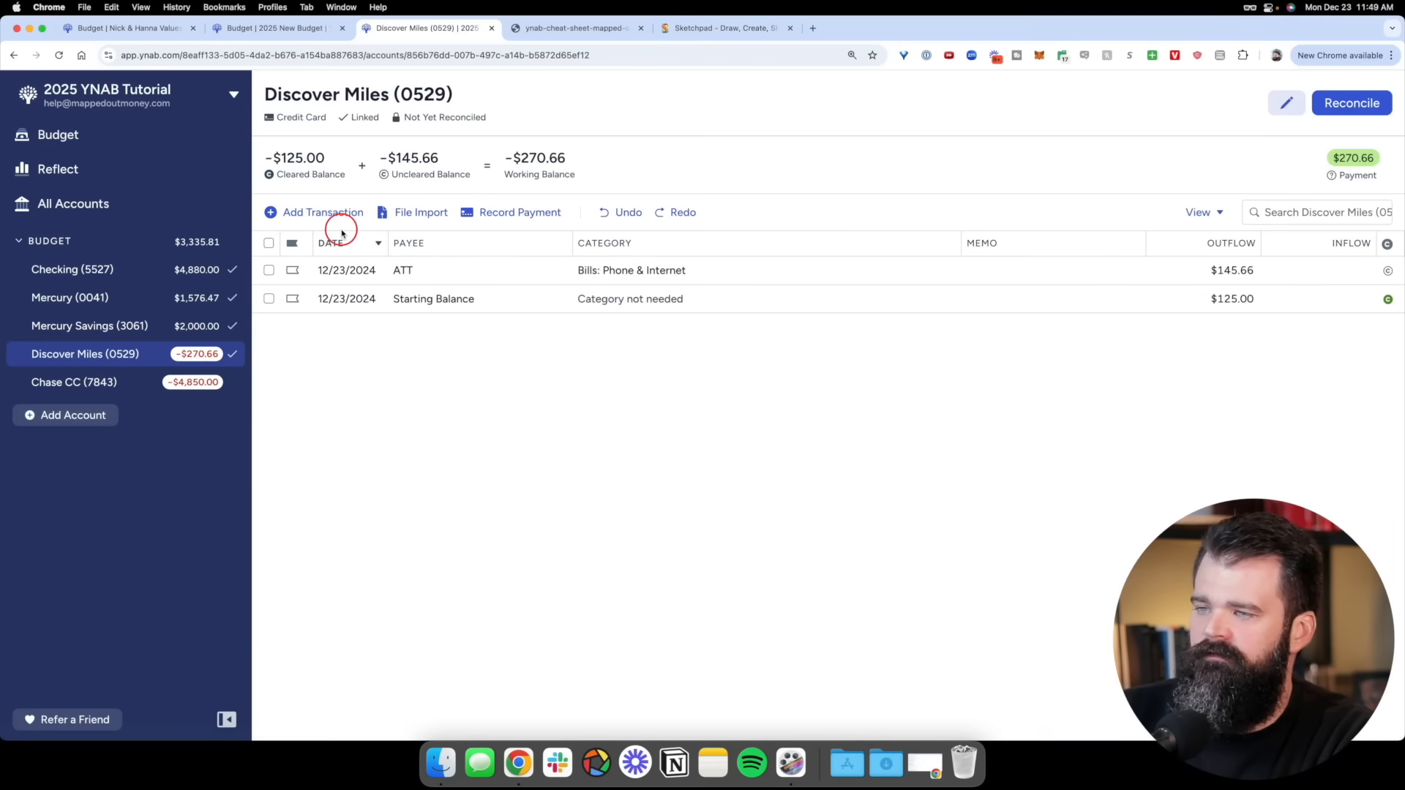
click(330, 212)
key(Tab)
text(waffle house)
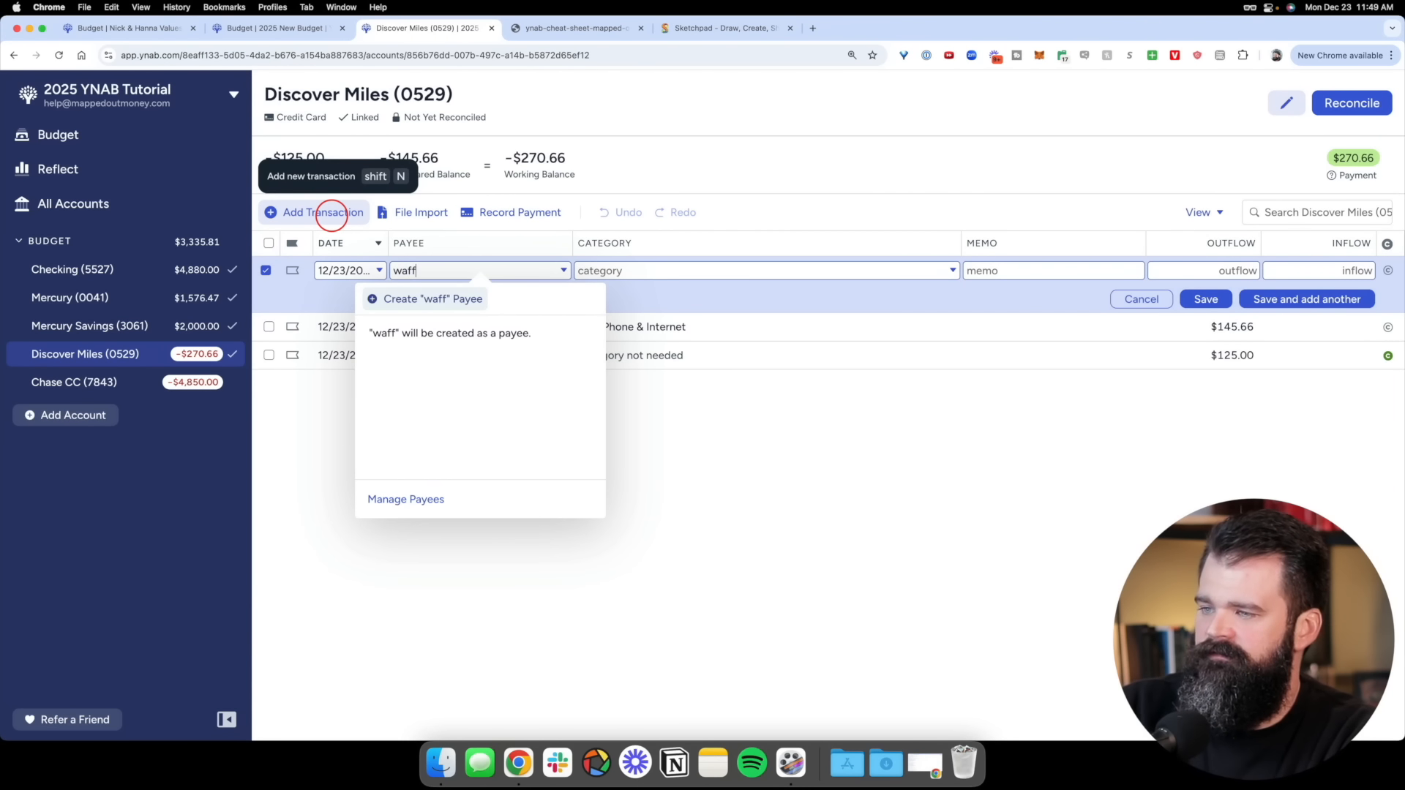
key(Tab)
text(din)
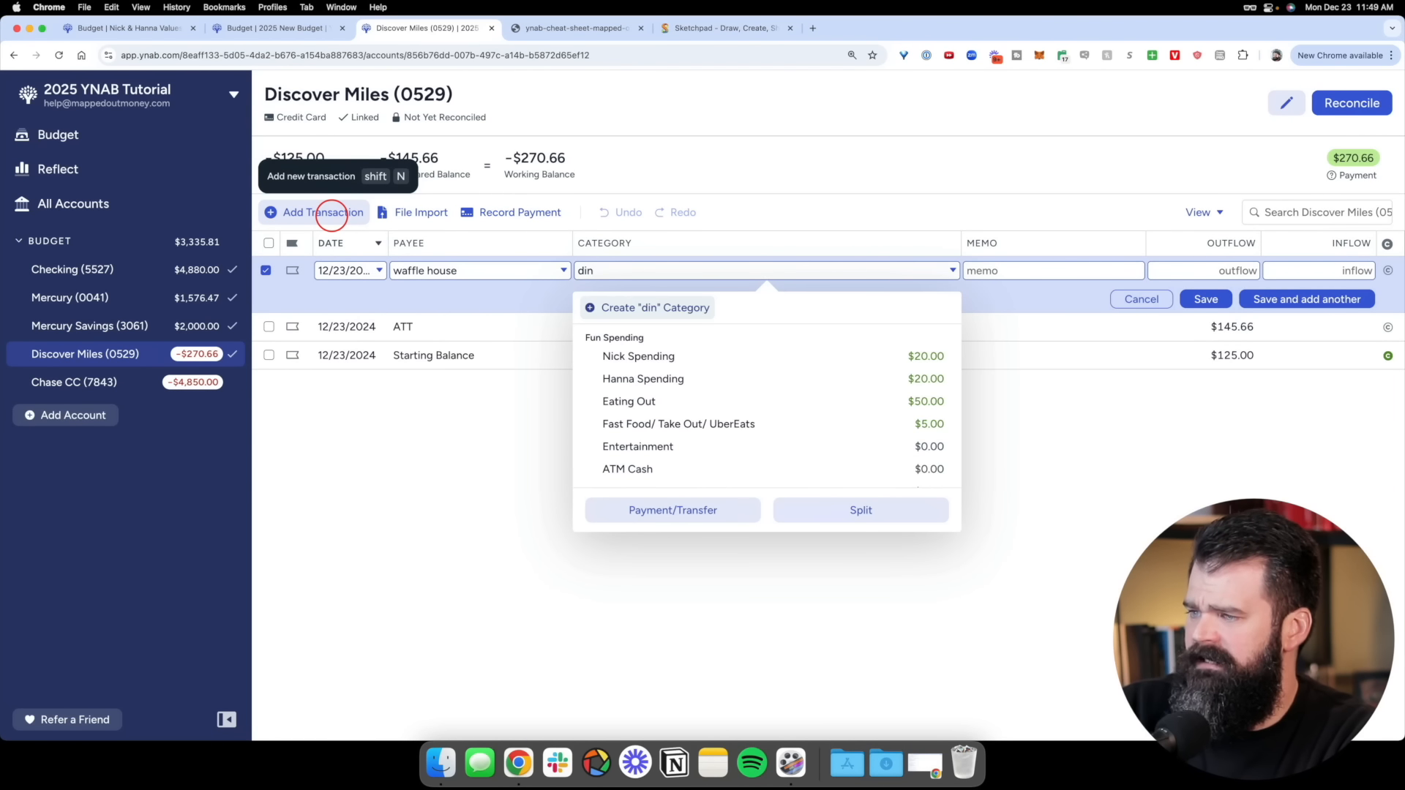
text(eat)
key(Tab)
key(Tab)
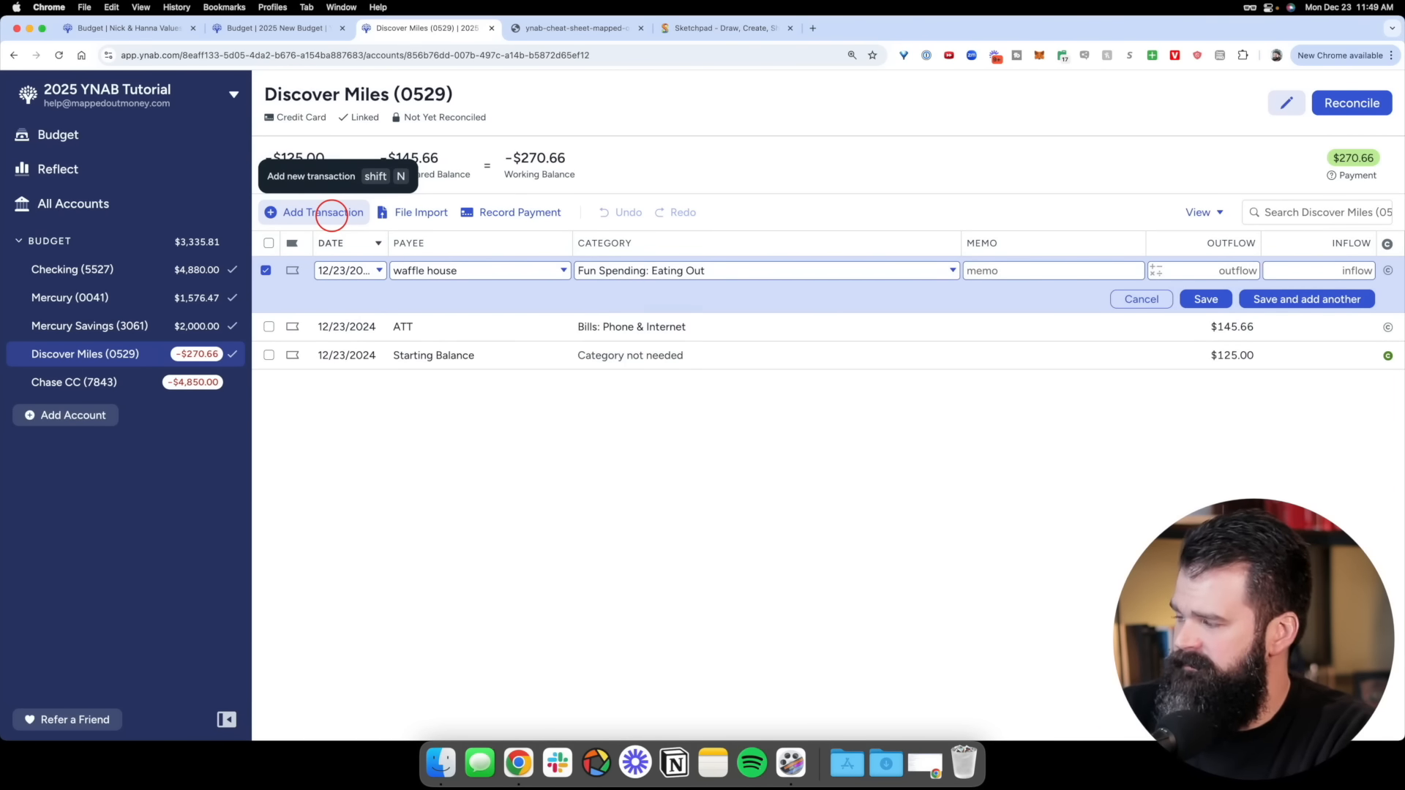
key(Return)
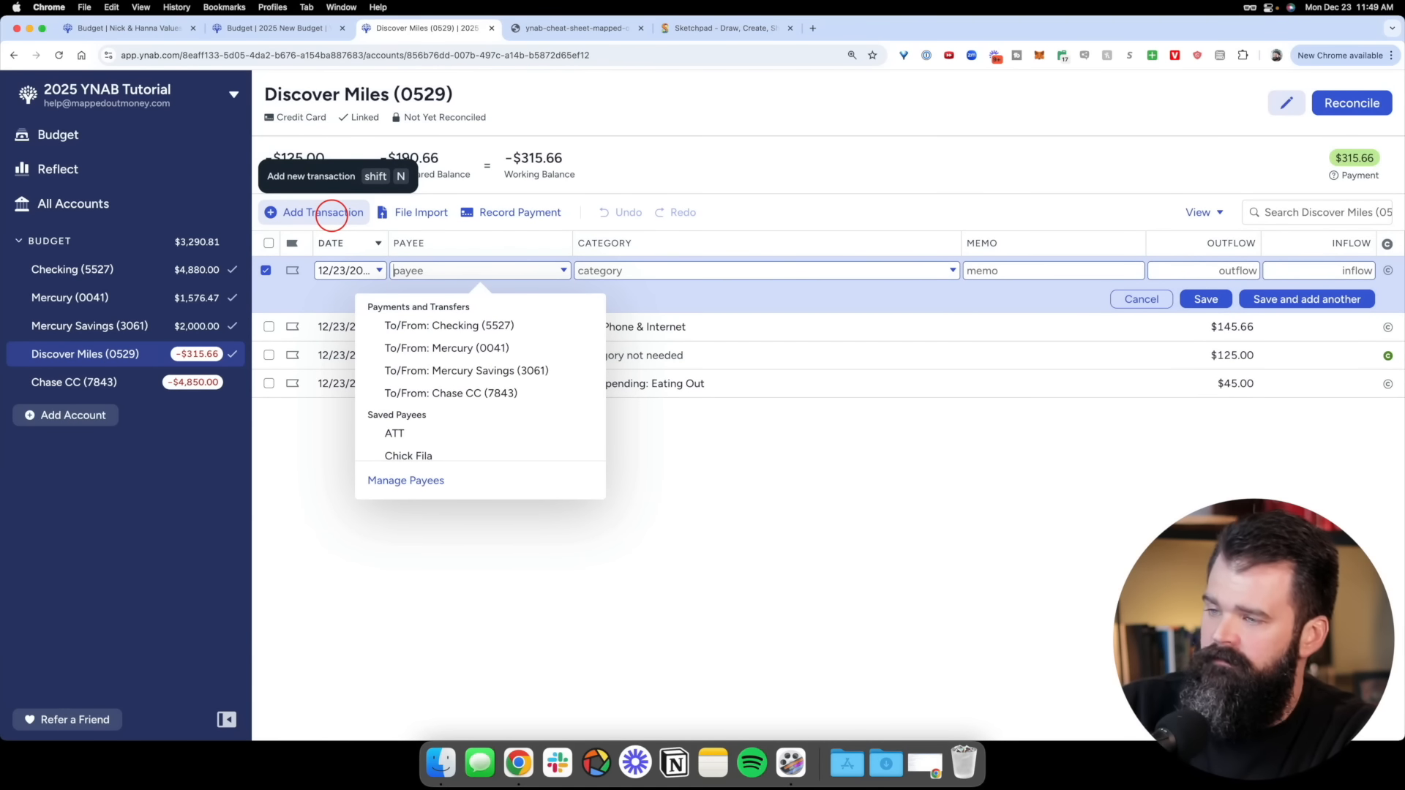
Record a $20.00 outflow to payee best buy on the Discover Miles card, using the first personal spending category in Fun Spending
text(best buy)
key(Tab)
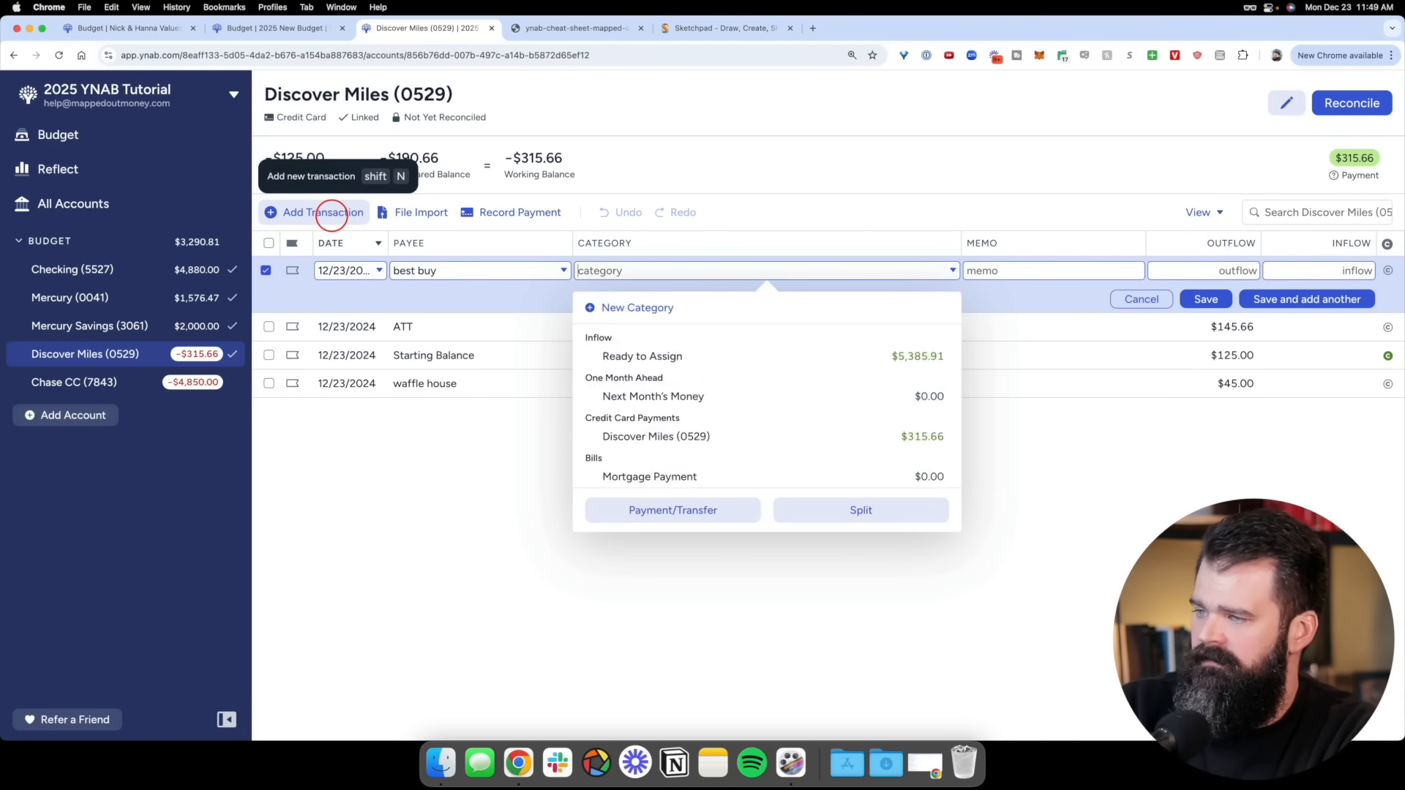
text(nick)
key(Down)
key(Down)
key(Down)
key(Down)
key(Down)
key(Down)
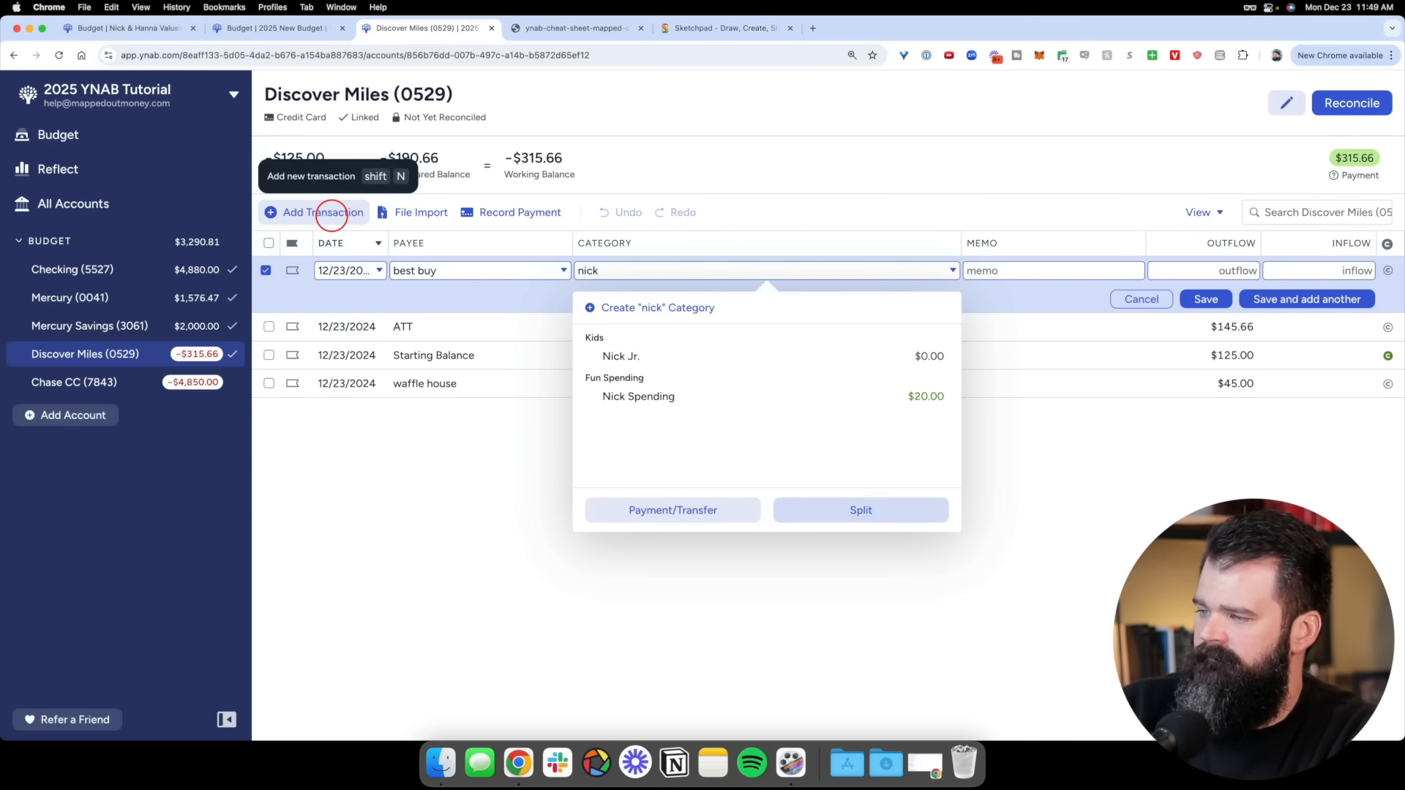
key(Tab)
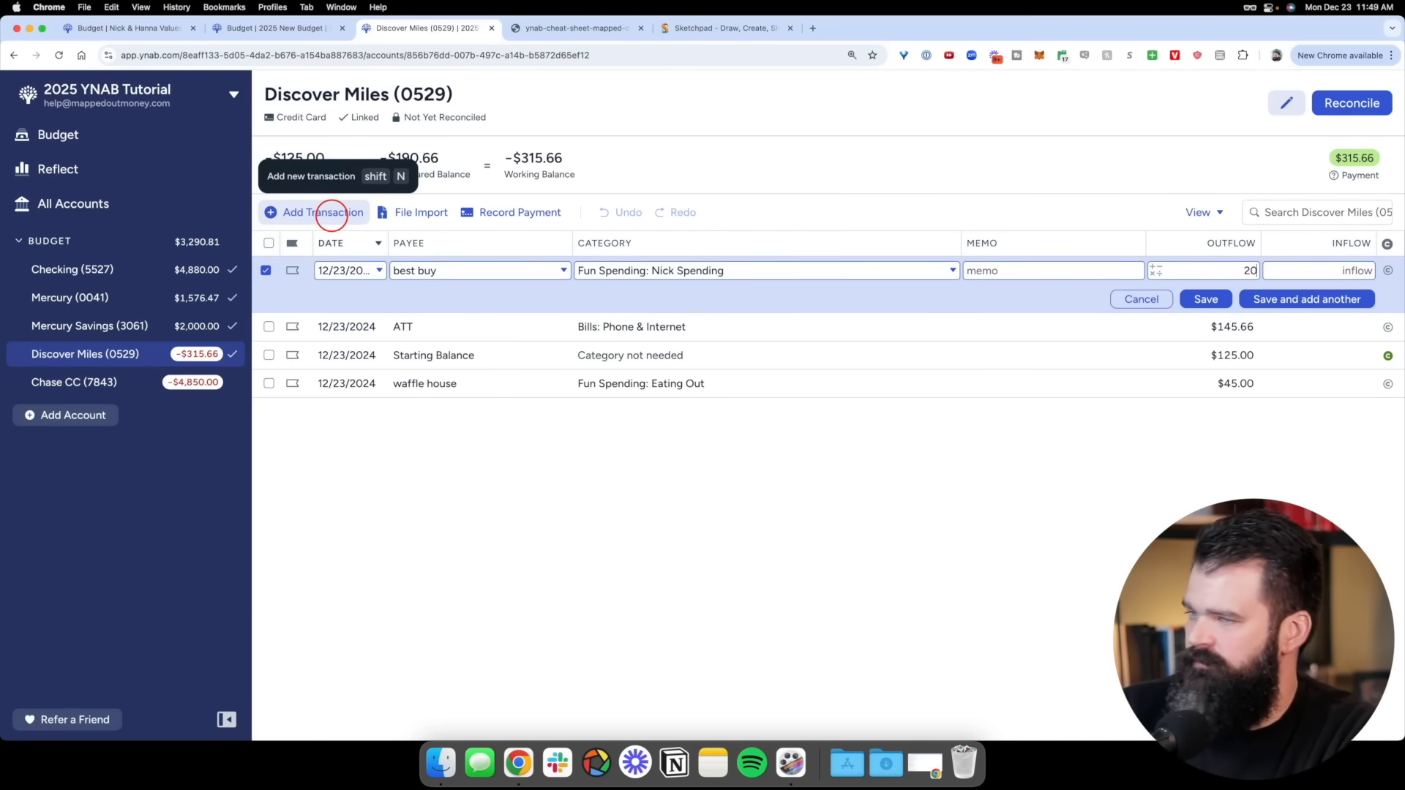
text(20)
key(Return)
Record a $500.00 outflow to payee Amazon on the Discover Miles card, categorized as Christmas Spending, and finish adding transactions
text(pet)
key(BackSpace)
key(BackSpace)
key(BackSpace)
text(Amazon)
key(Tab)
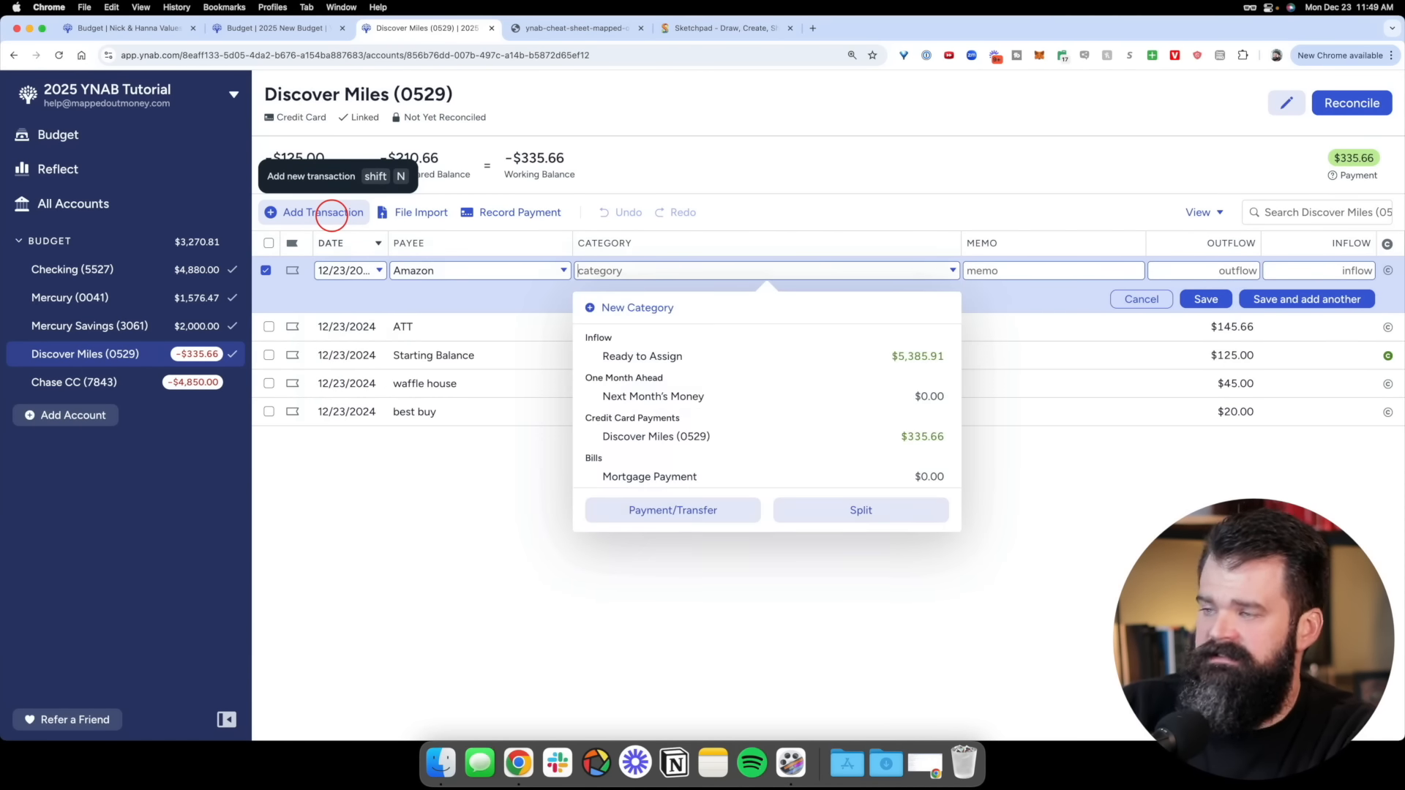
text(ch)
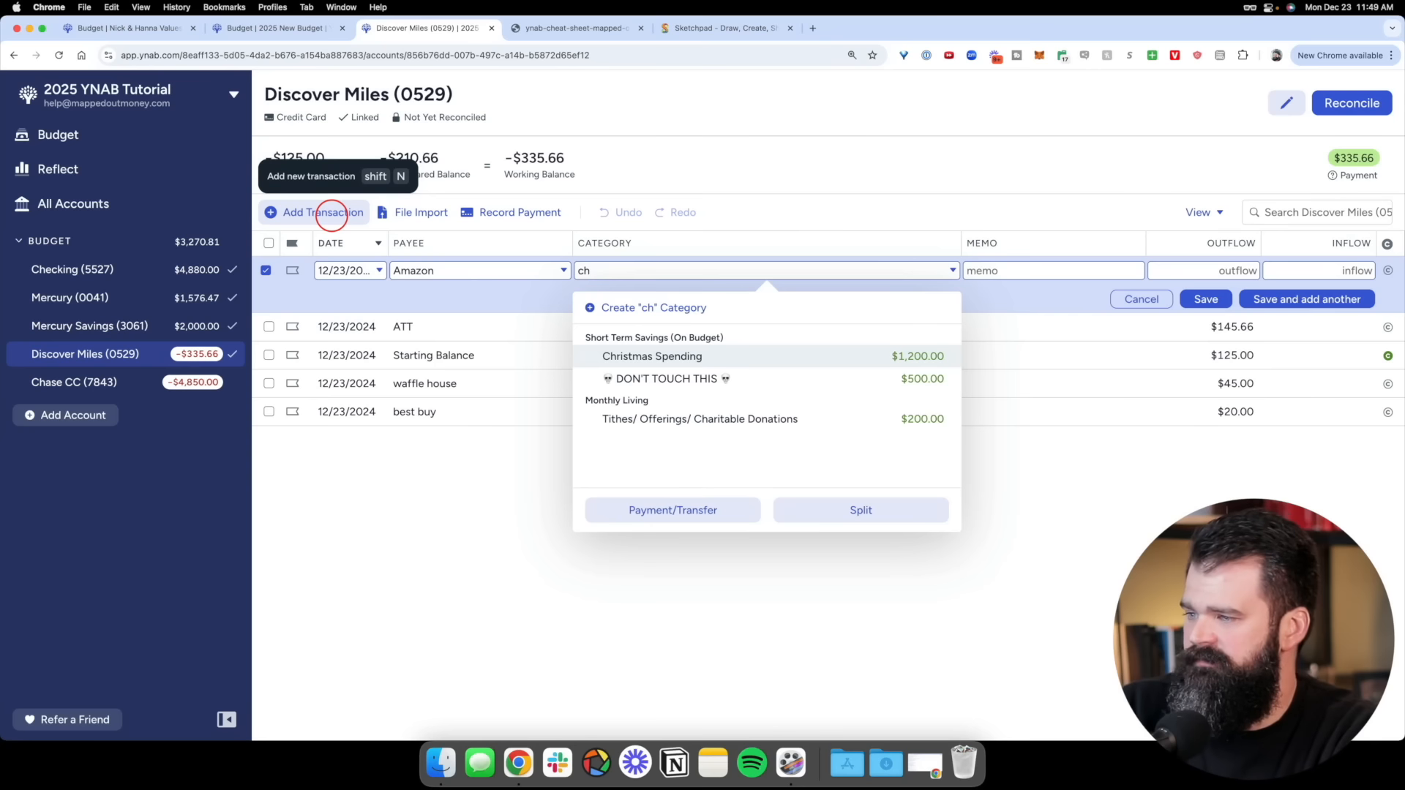
text(r)
key(Tab)
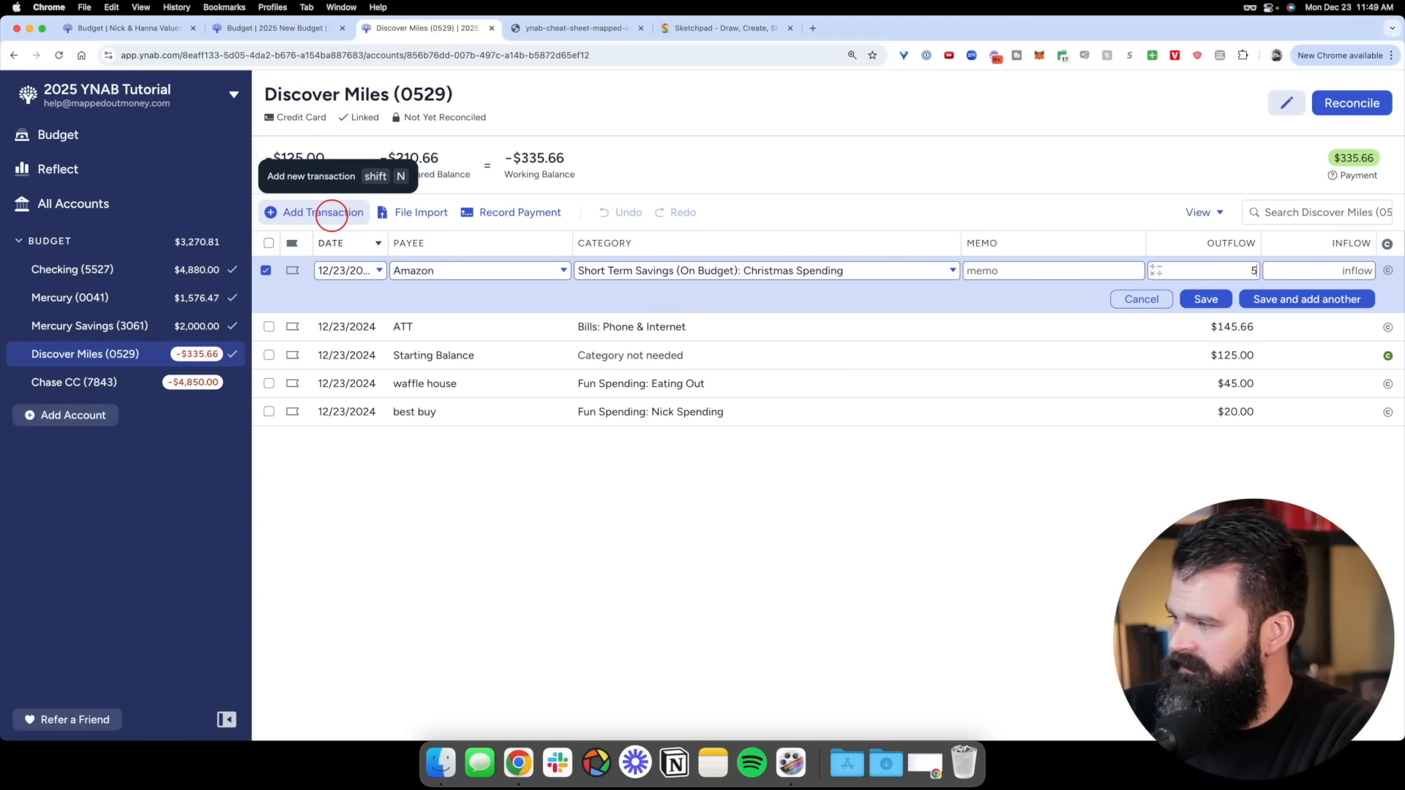
key(Return)
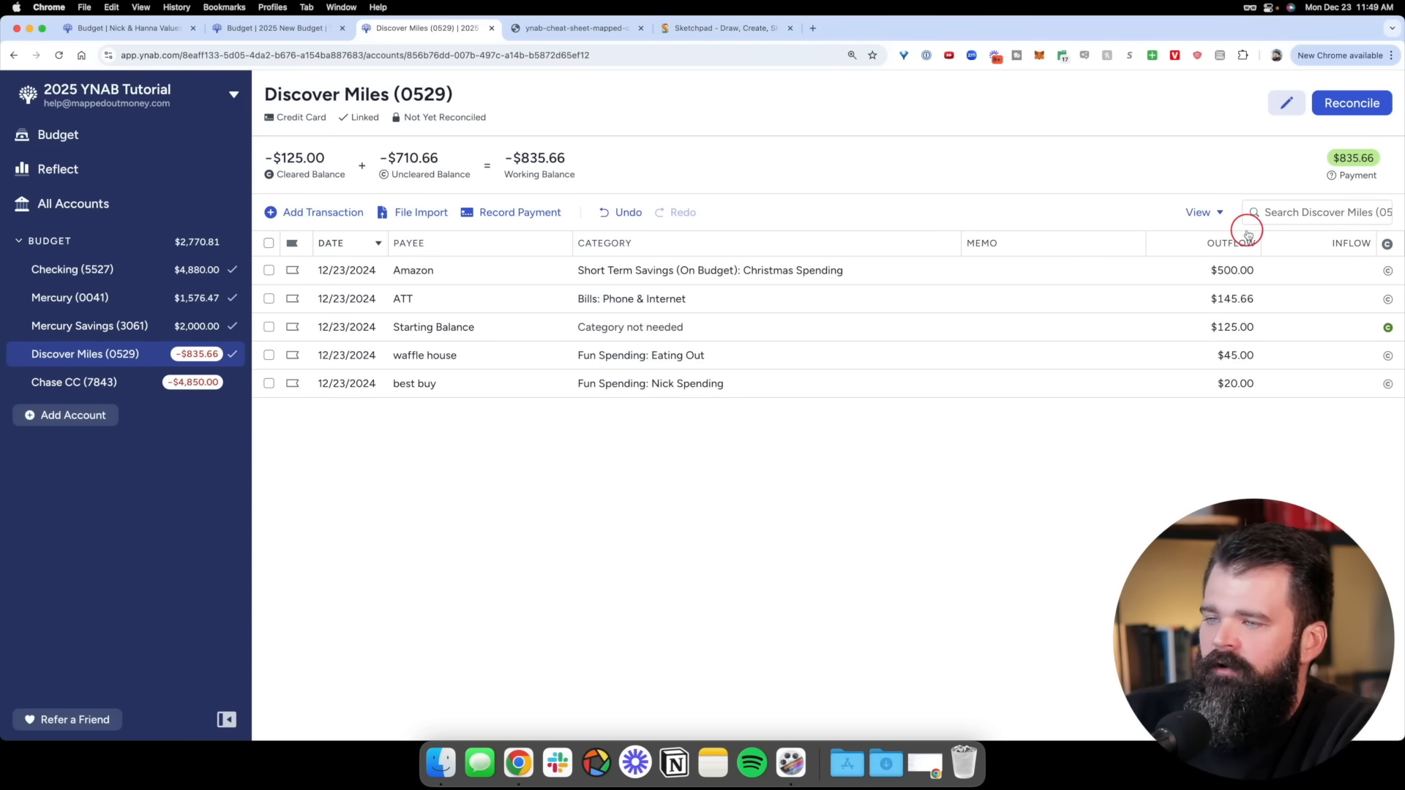
Check the Discover Miles account's balance and go back to the budget
scroll(197, 371, up, 5)
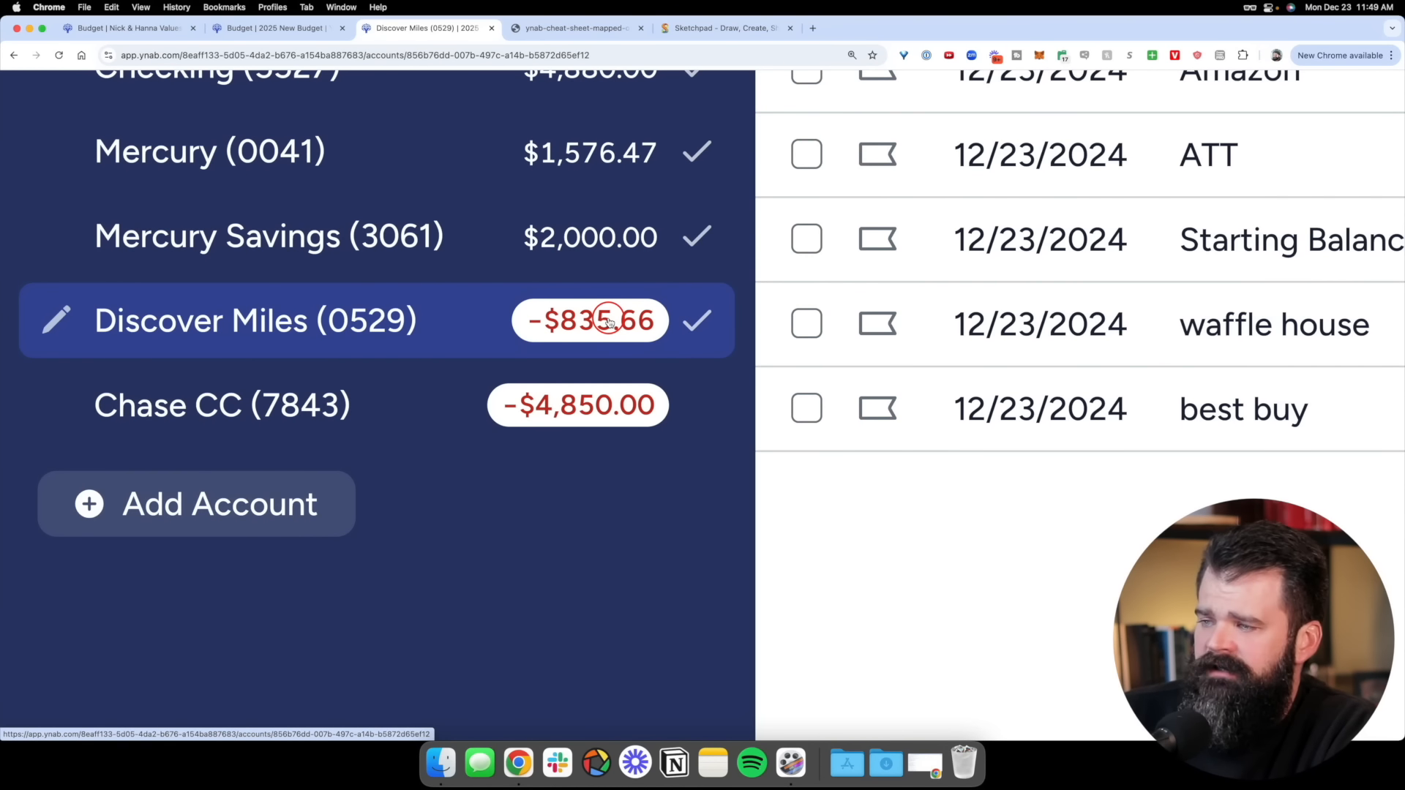
scroll(609, 322, down, 5)
click(127, 138)
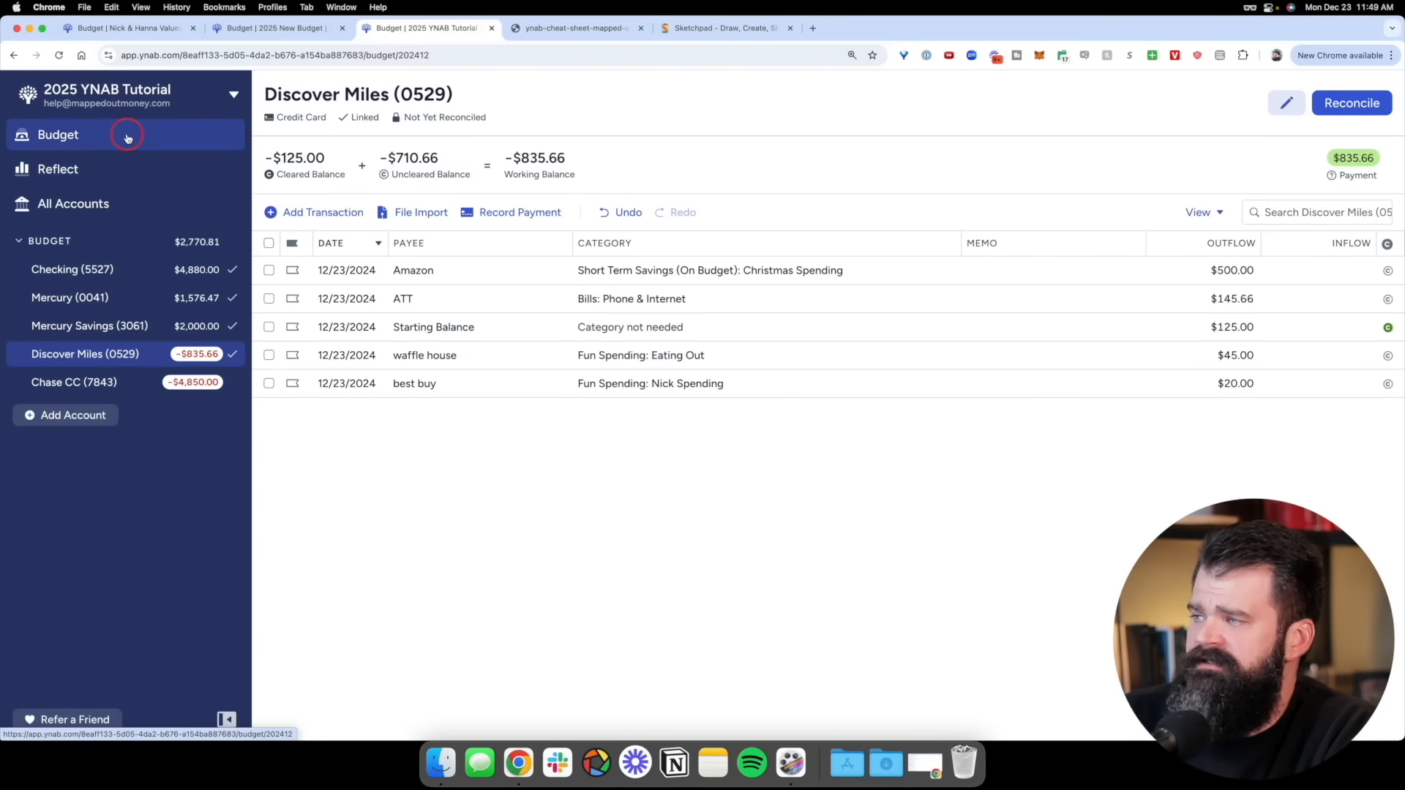
Expand all category groups and examine the activity and available amounts in Fun Spending, Monthly Living and Short Term Savings
scroll(853, 392, down, 7)
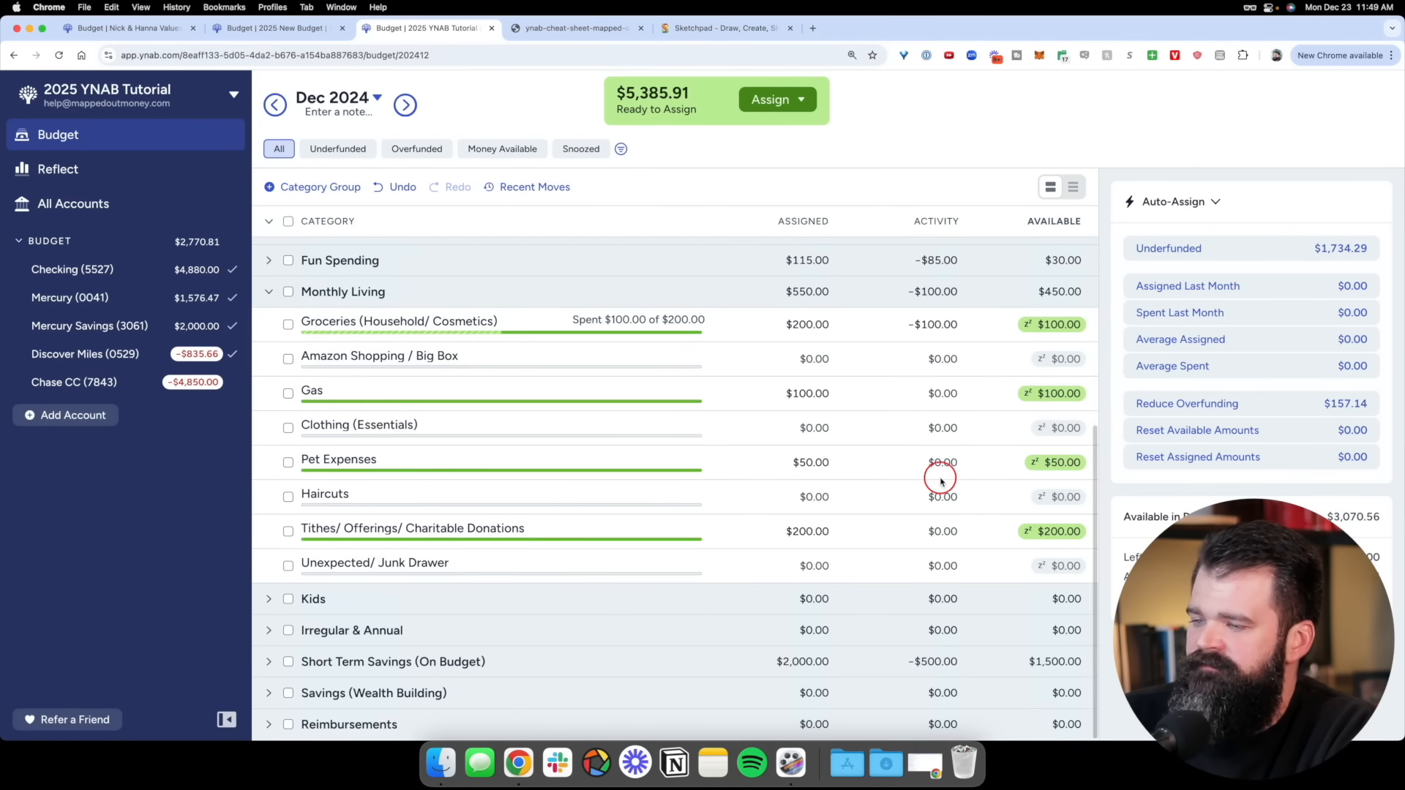
scroll(512, 541, up, 10)
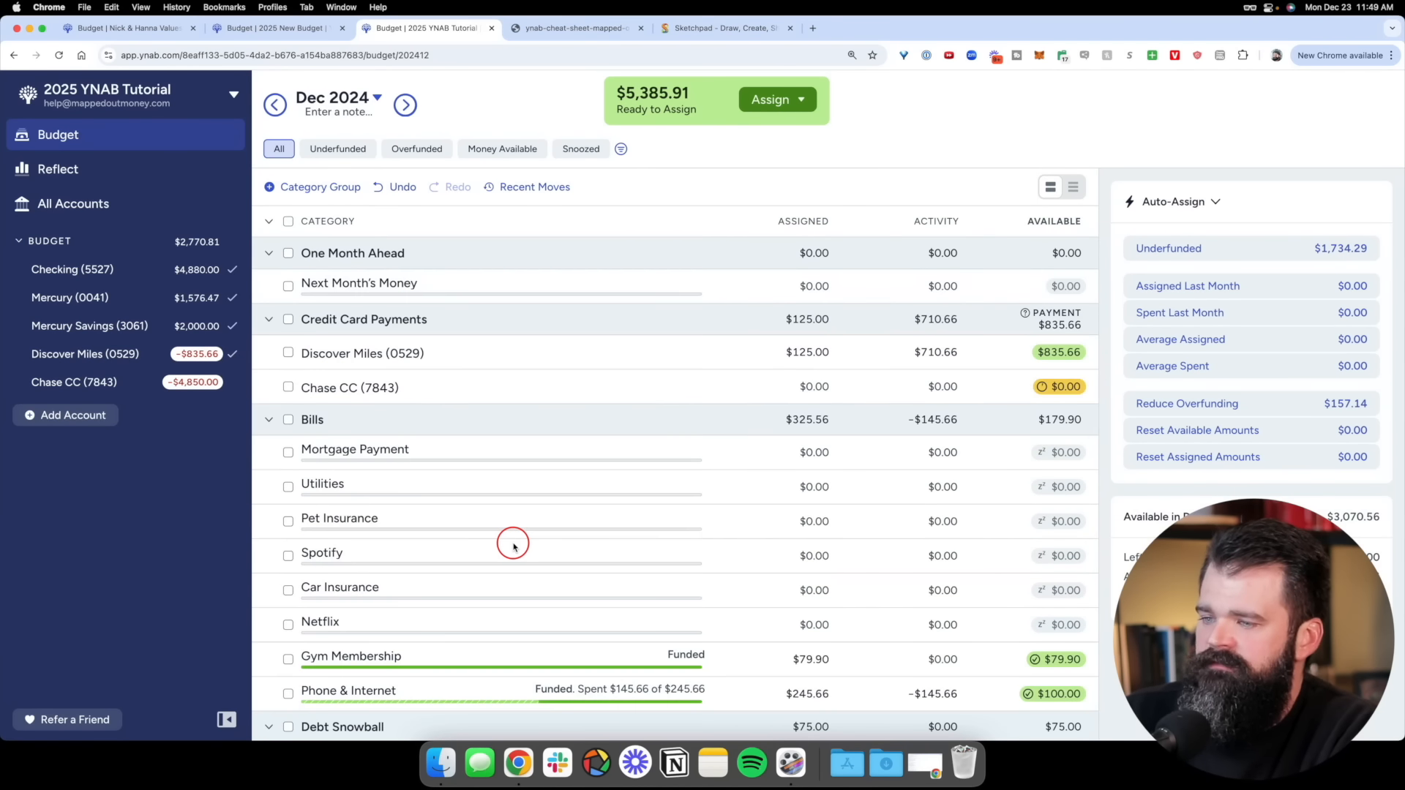
scroll(512, 545, down, 8)
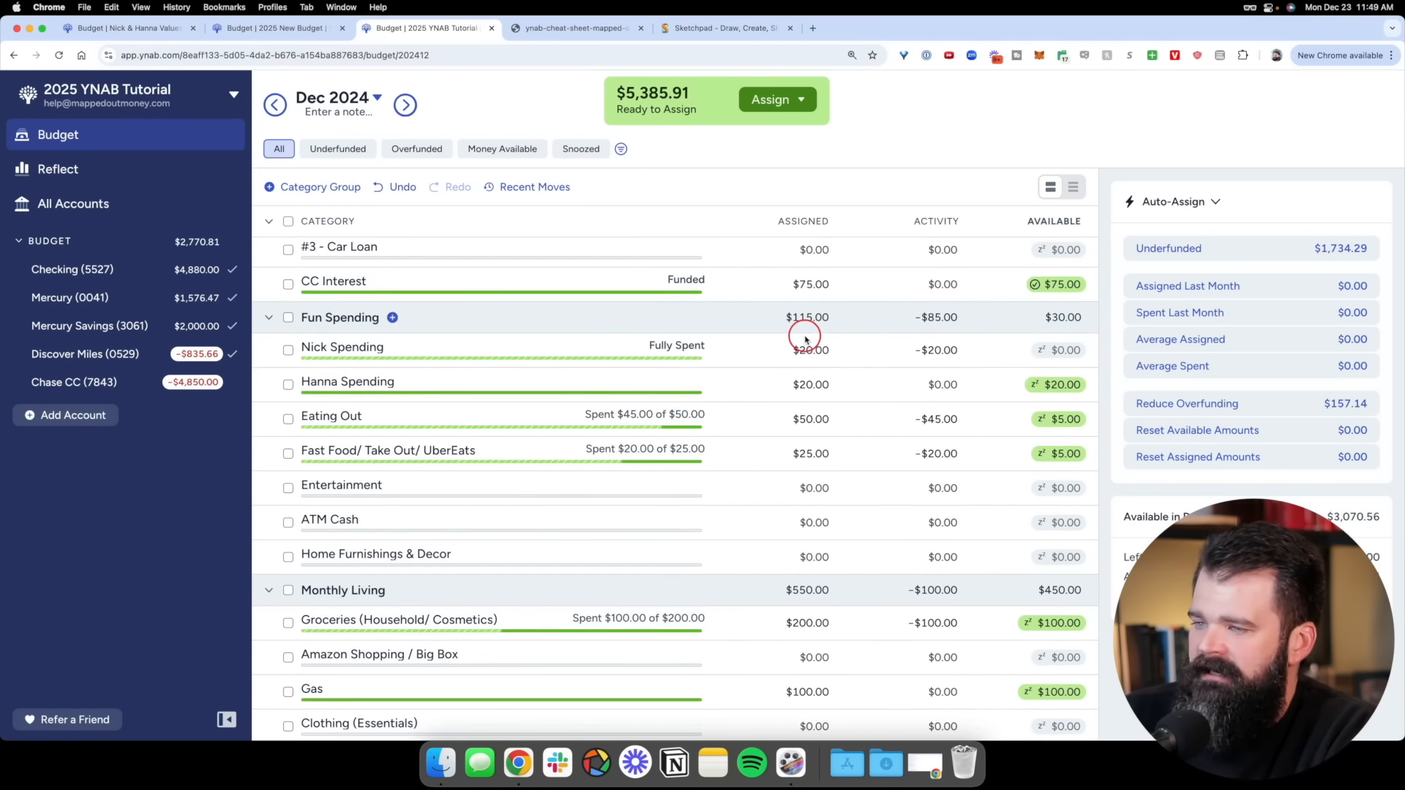
scroll(990, 377, down, 4)
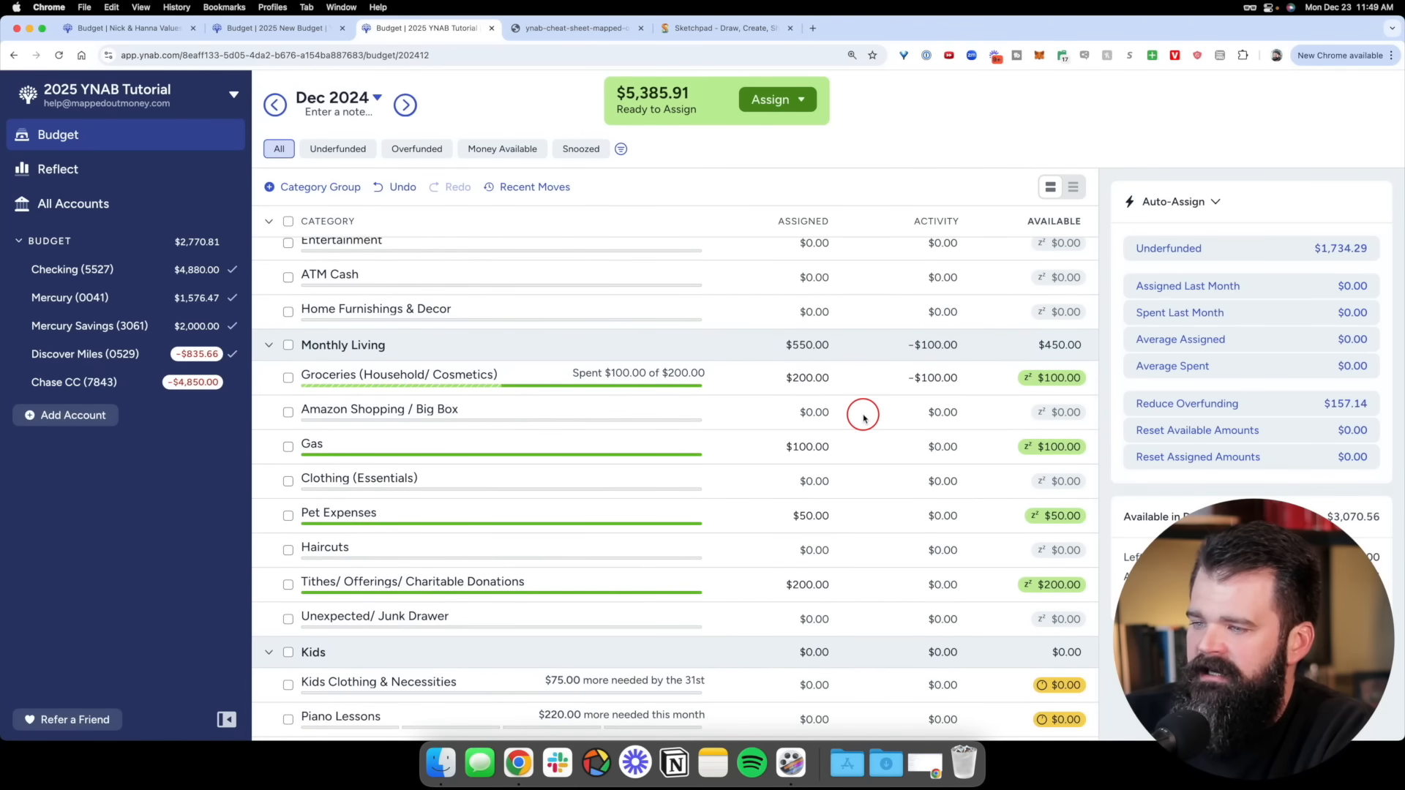
scroll(864, 413, down, 5)
scroll(900, 474, up, 8)
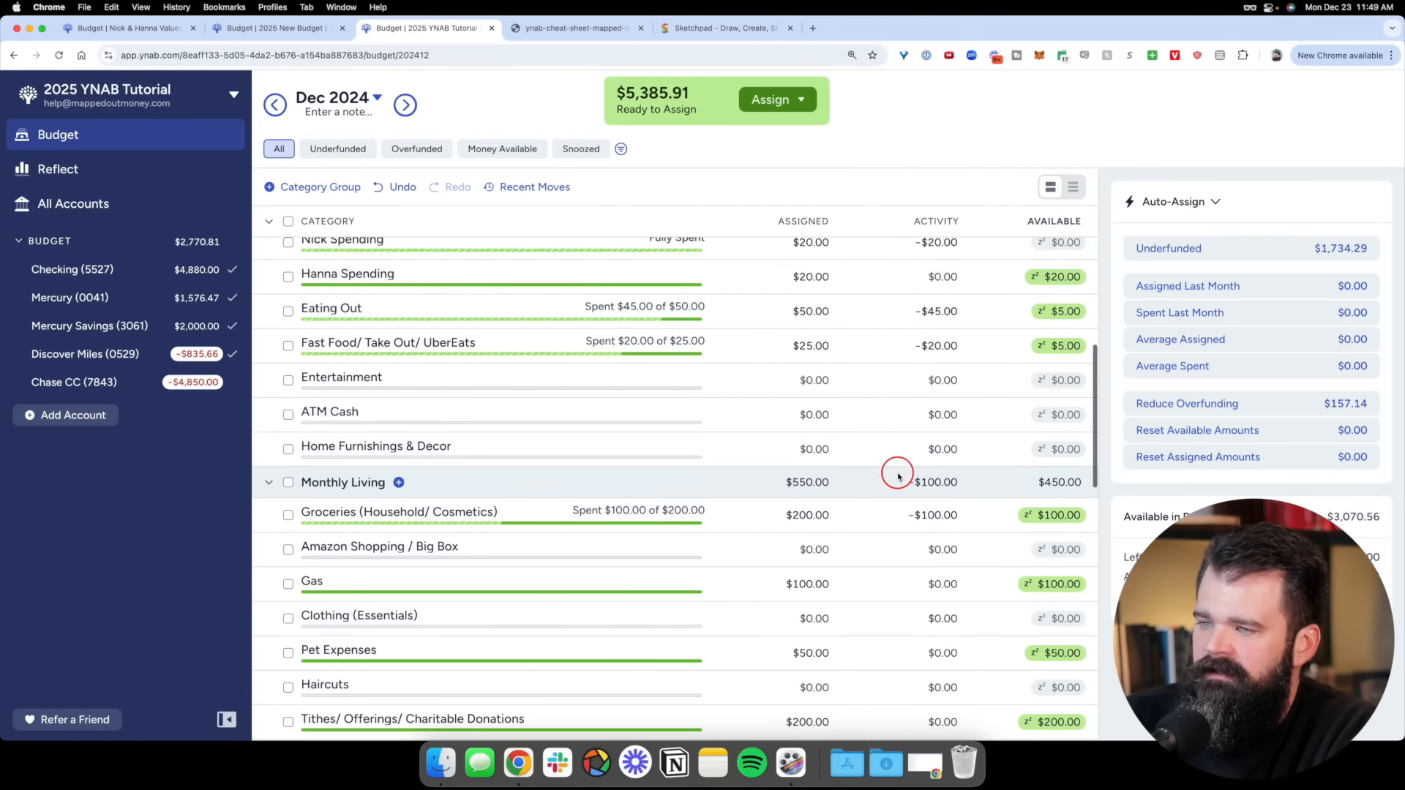
scroll(899, 468, up, 2)
click(899, 455)
scroll(891, 512, down, 8)
scroll(891, 530, down, 3)
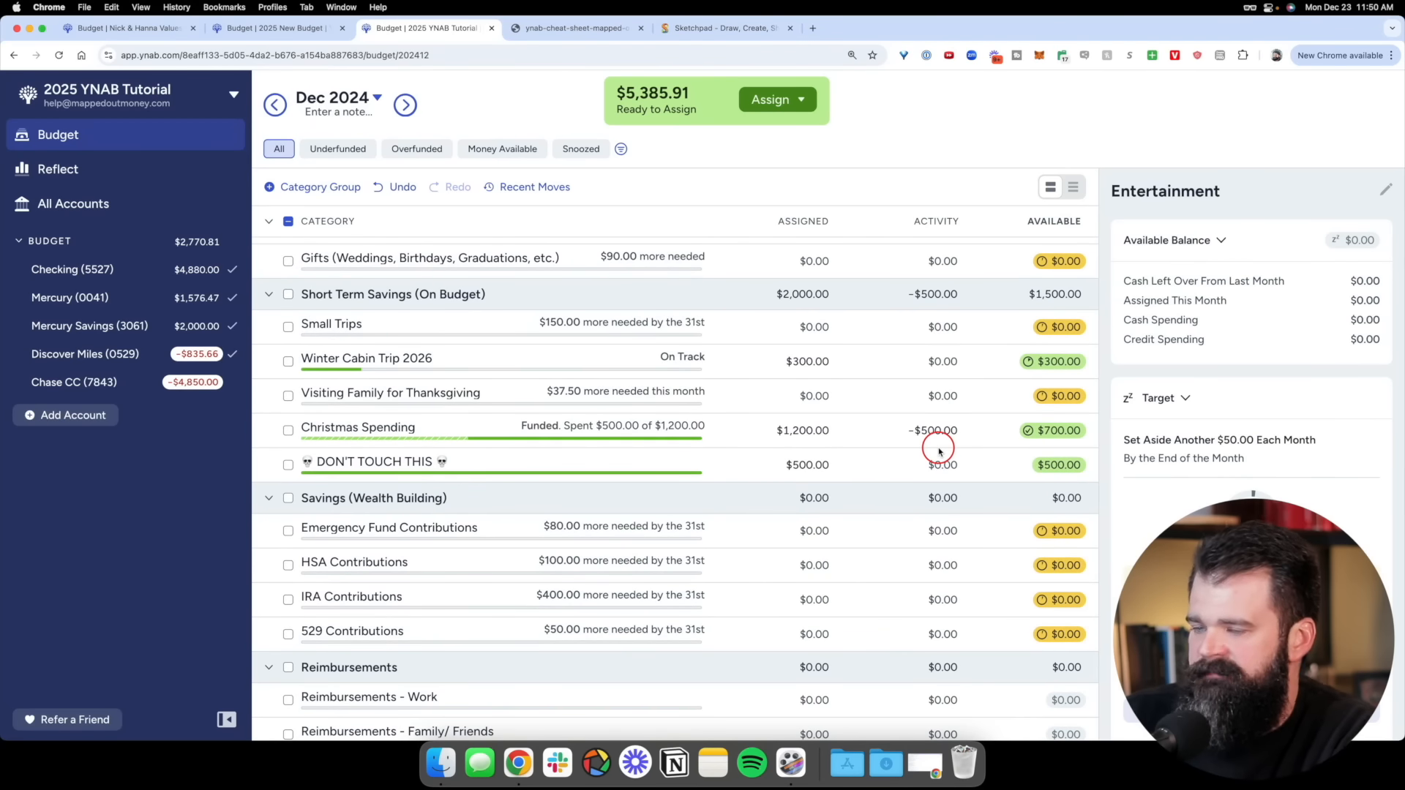
Select the Discover Miles payment category and check the amount available for its card payment
scroll(940, 451, up, 10)
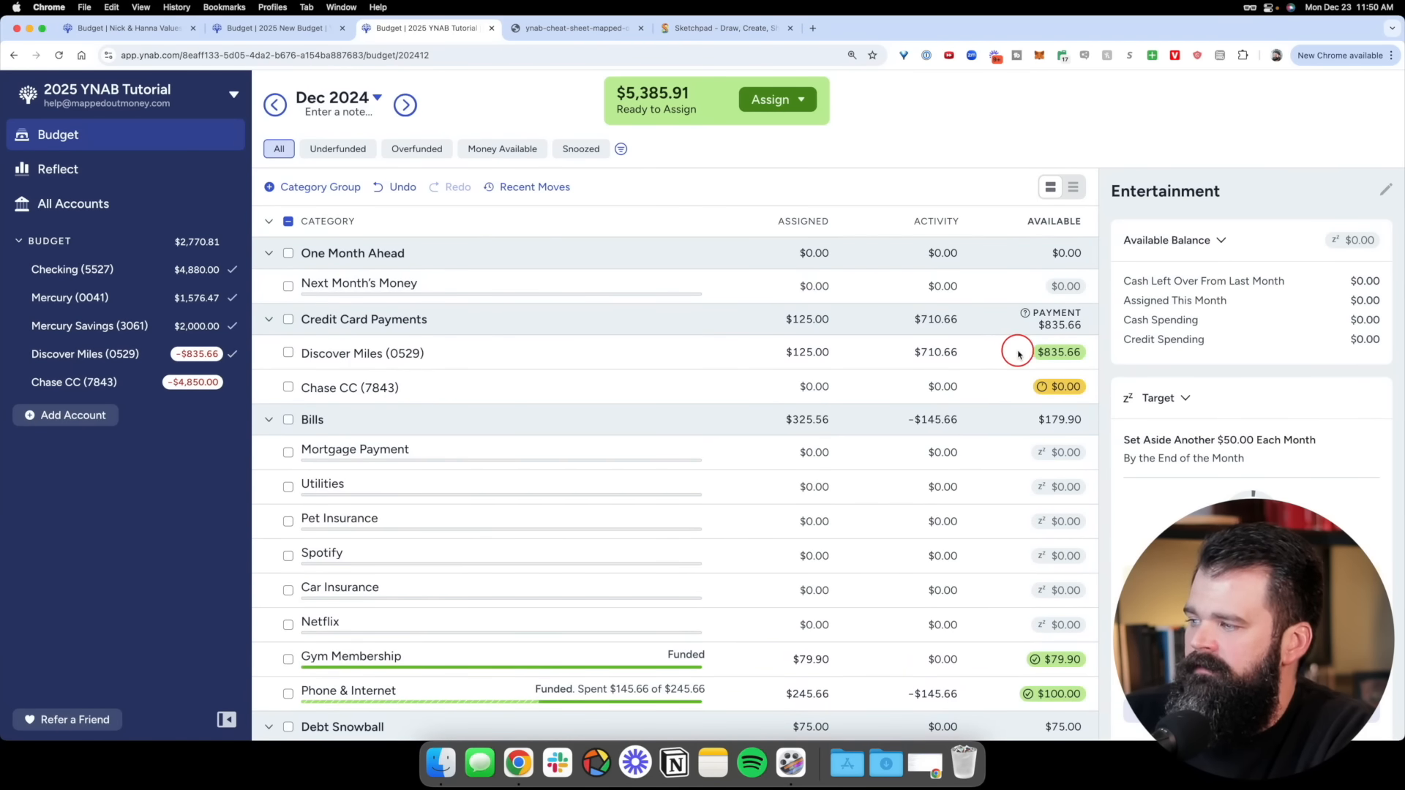
click(1040, 357)
scroll(1040, 356, up, 5)
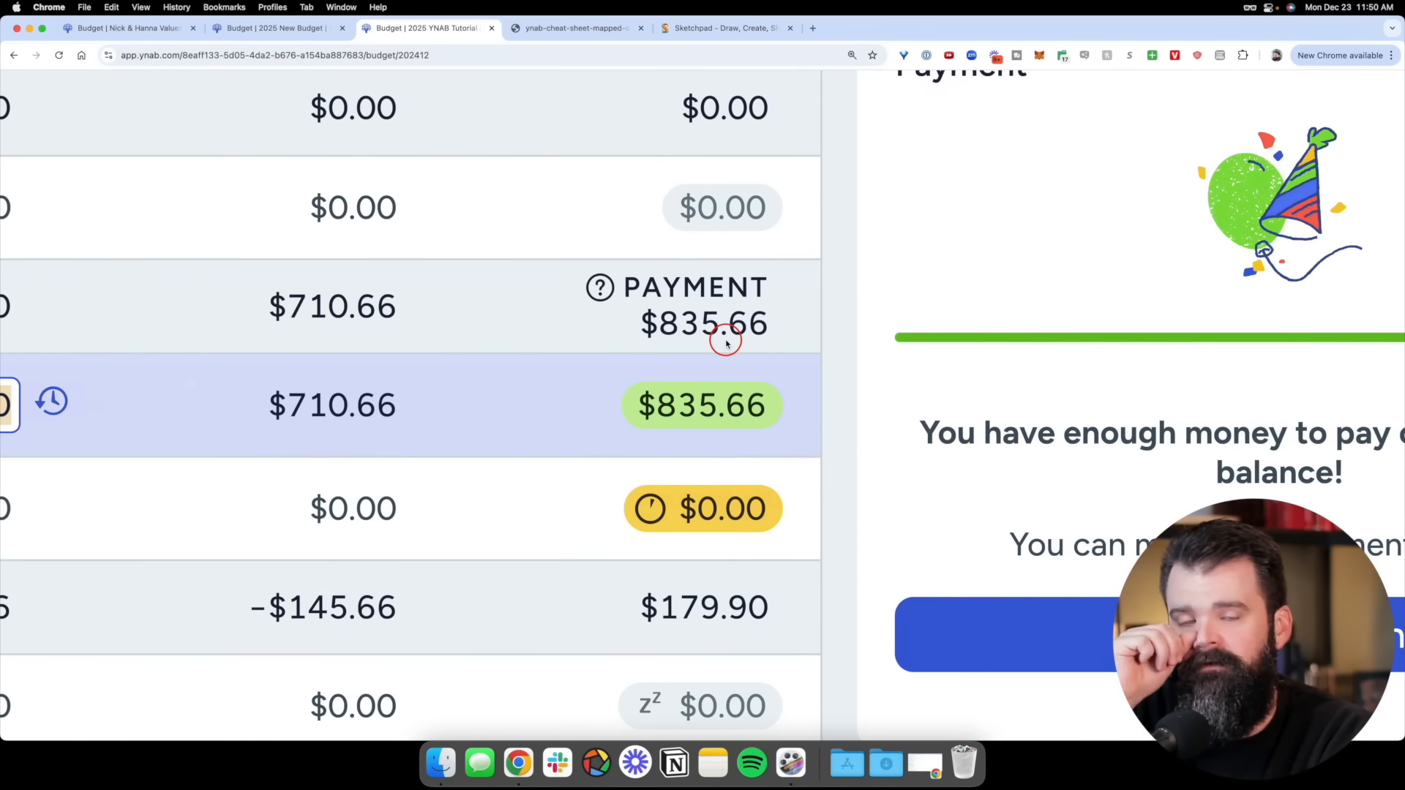
Assign $105.00 to the Chase CC payment category and clear the category selection
mouse_move(727, 344)
scroll(726, 343, down, 5)
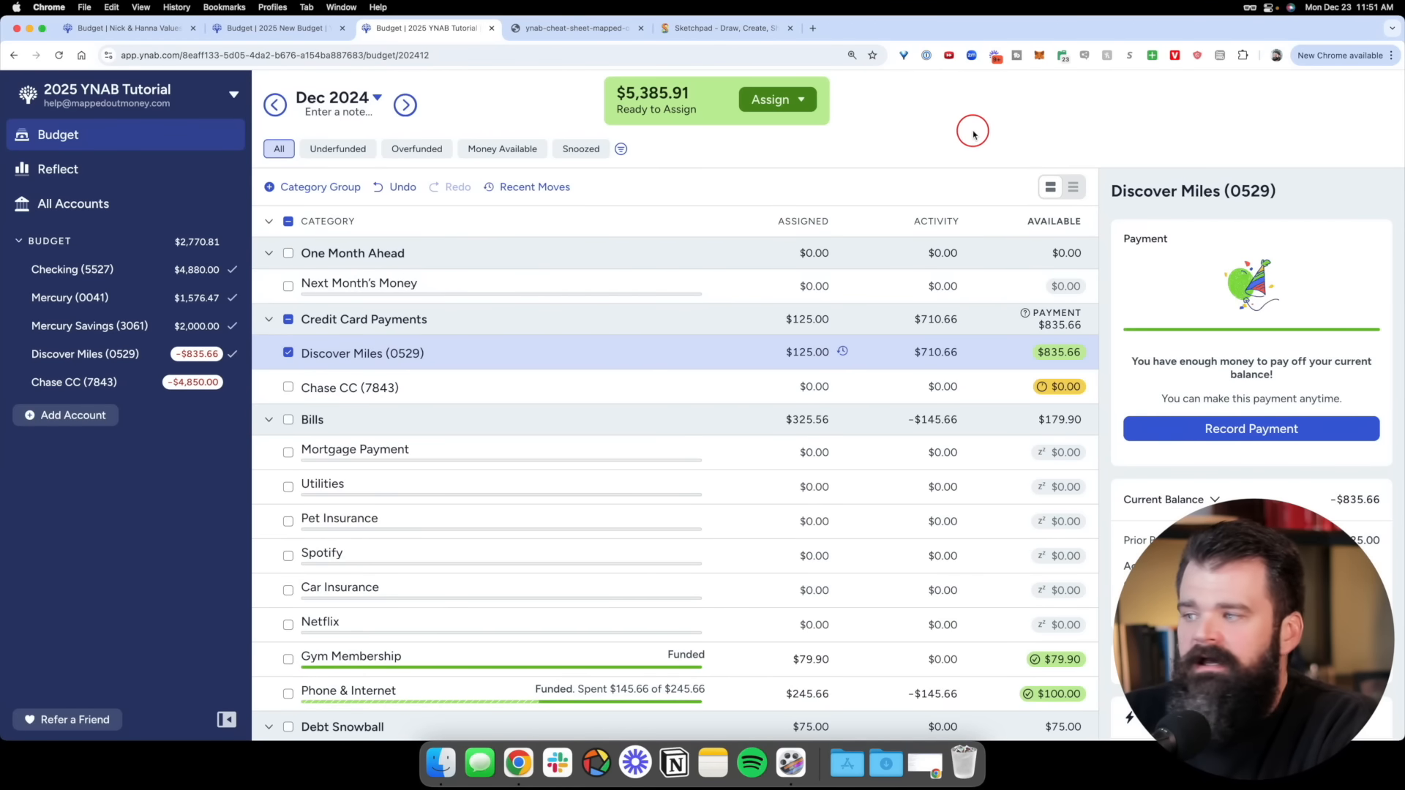
click(912, 389)
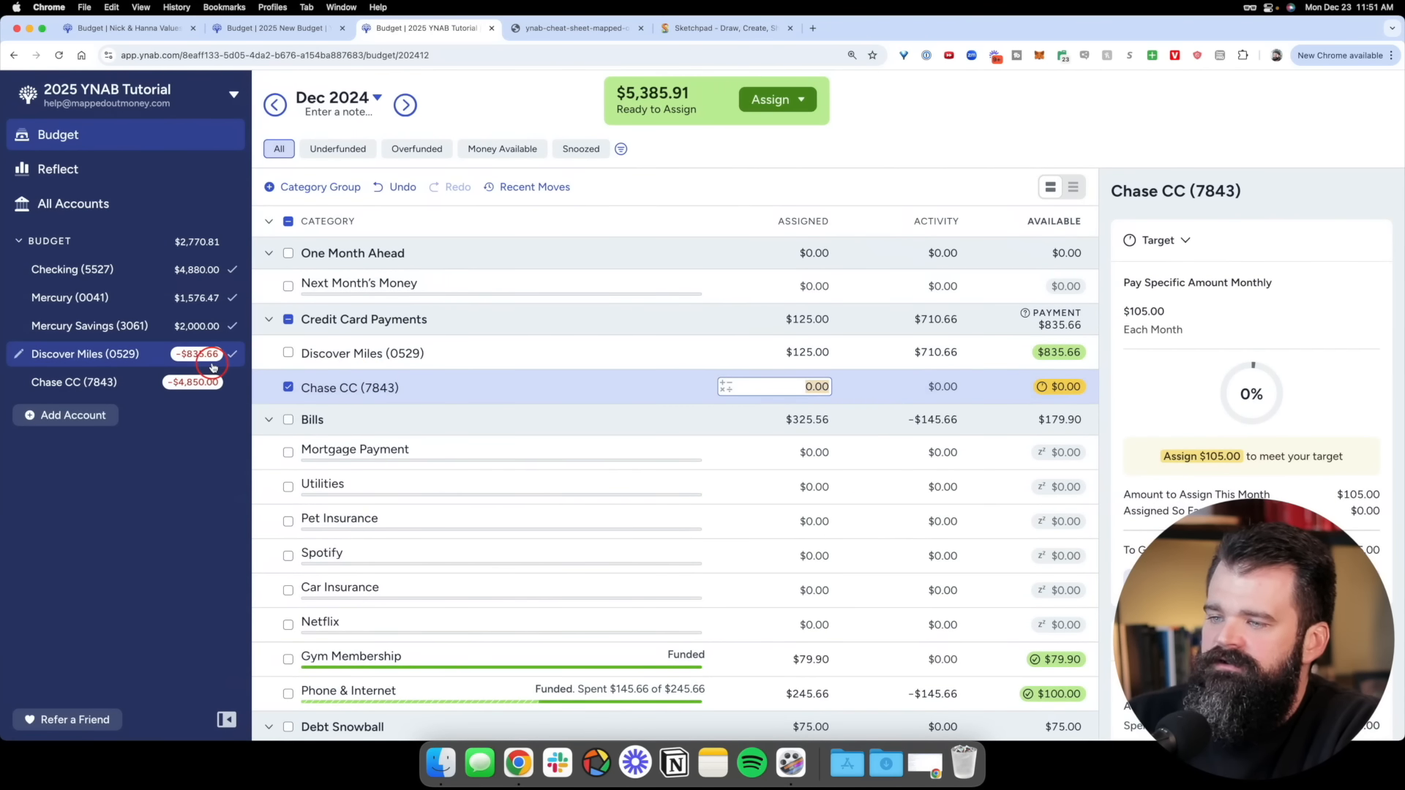
scroll(207, 363, up, 5)
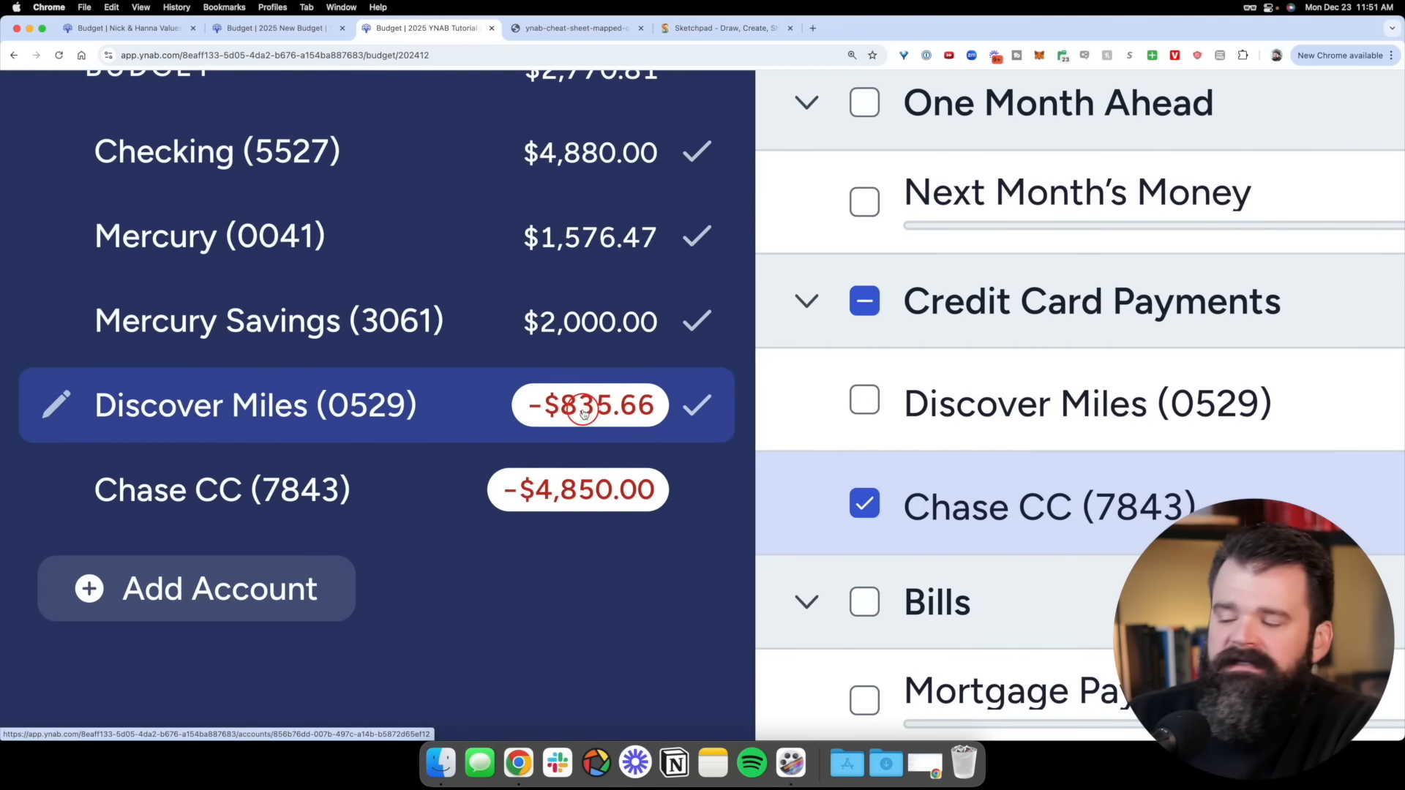
scroll(579, 414, down, 5)
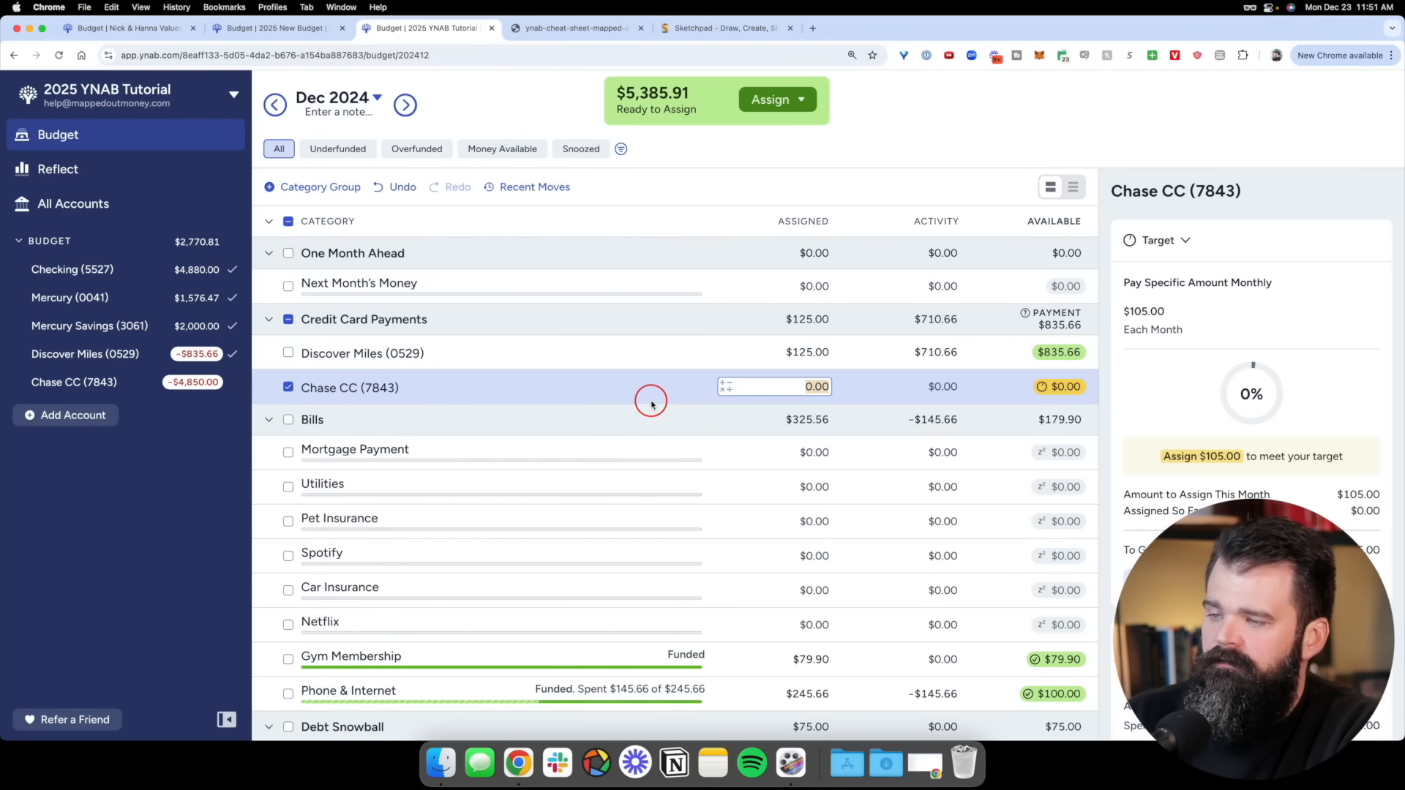
text(5)
key(Return)
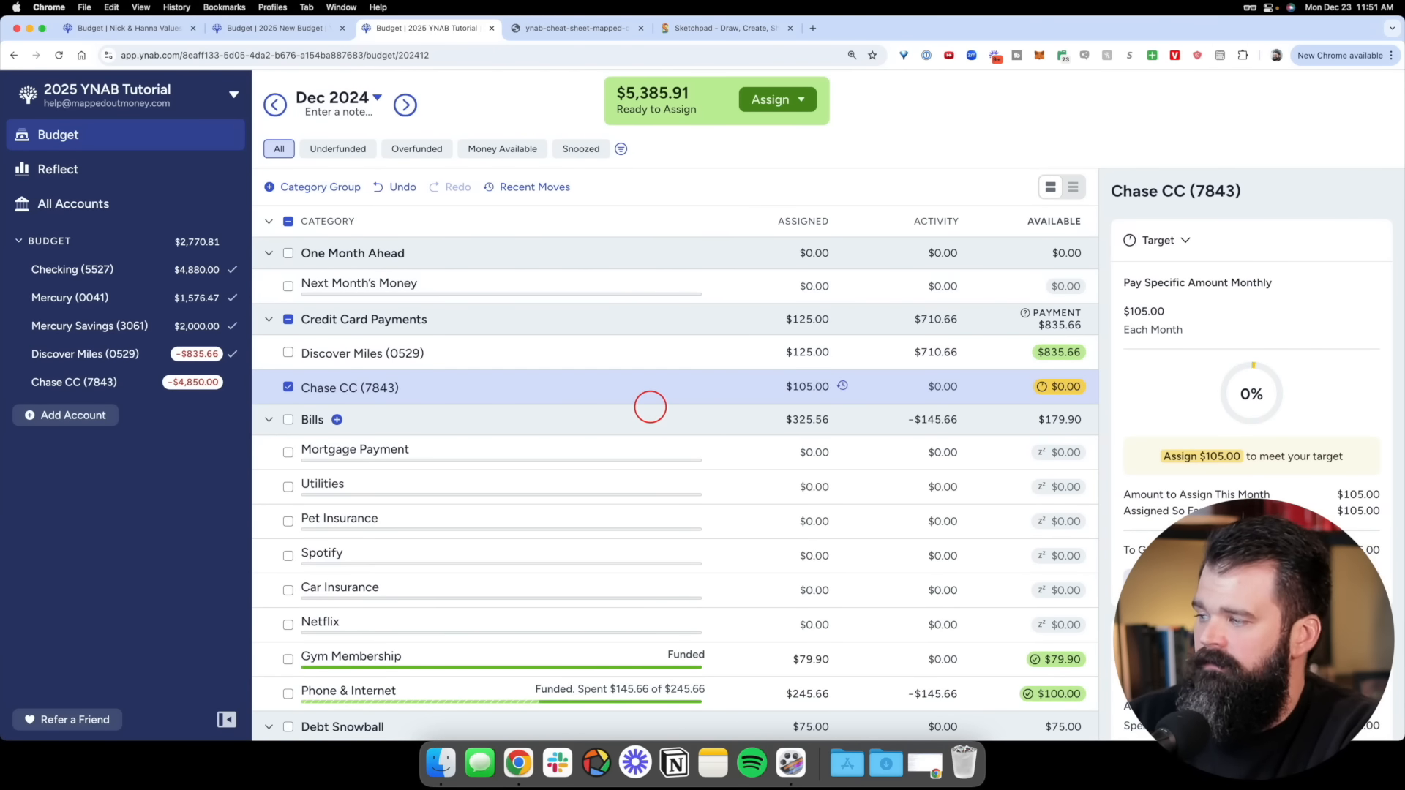
click(288, 387)
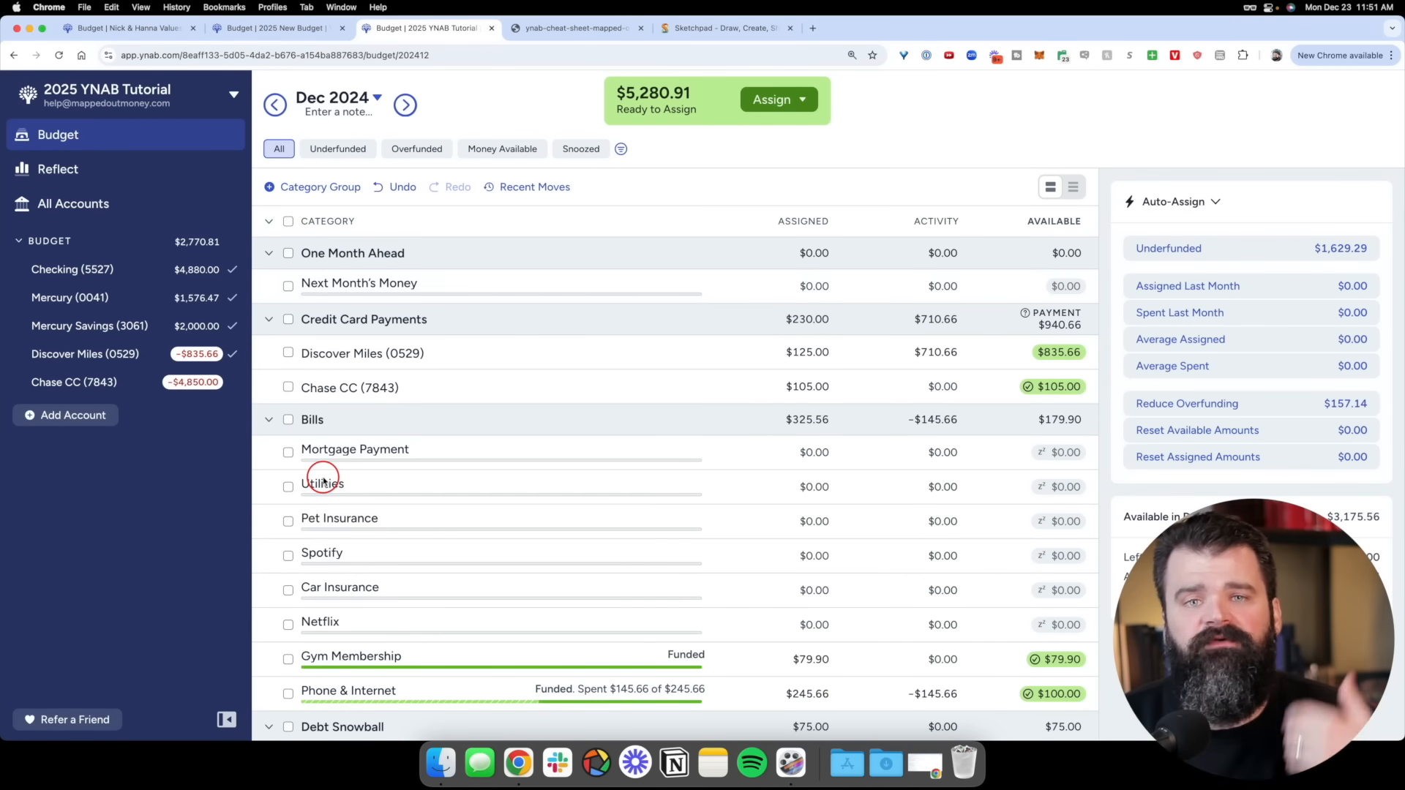
Record a $200.00 outflow to payee BPN on the Chase CC card, categorized as Christmas Spending
click(183, 382)
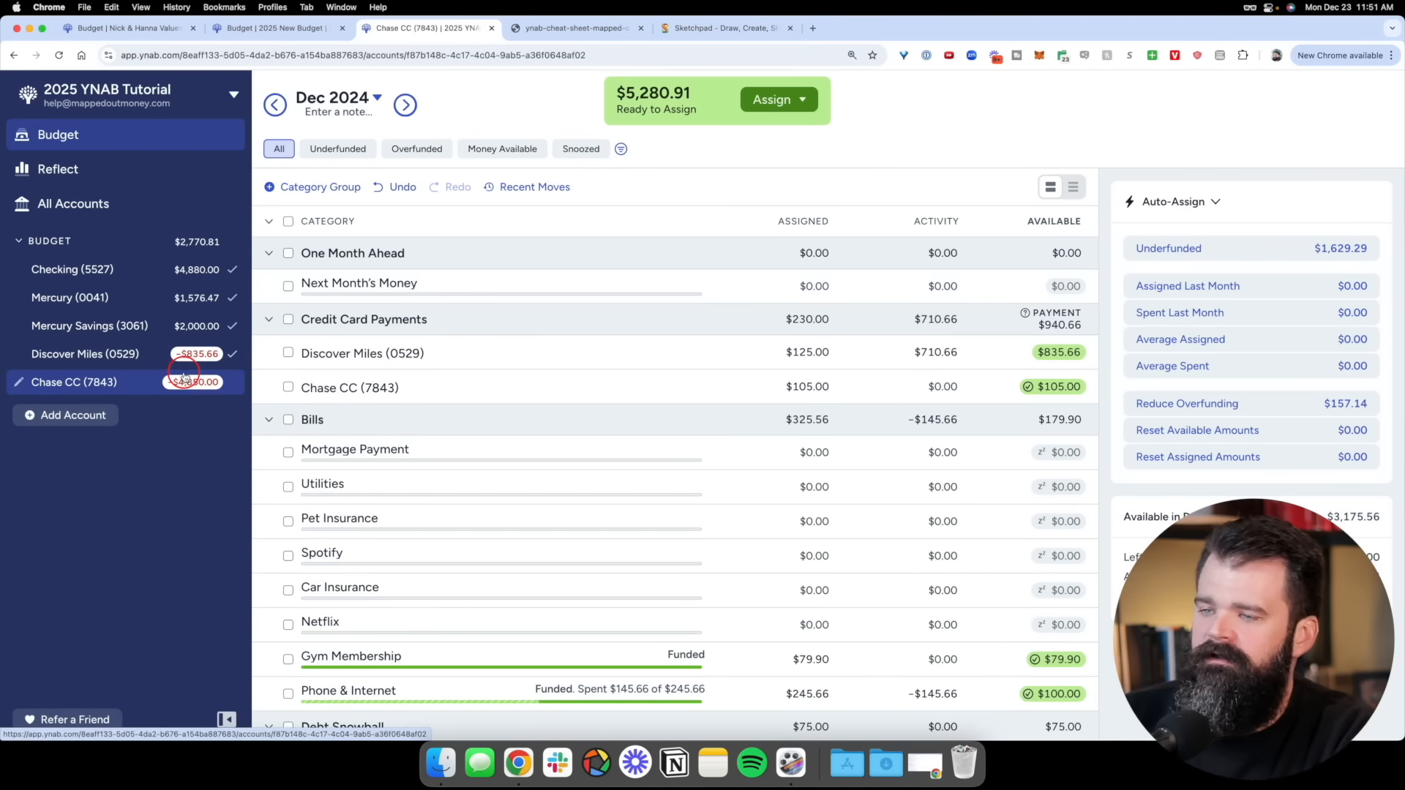
click(343, 218)
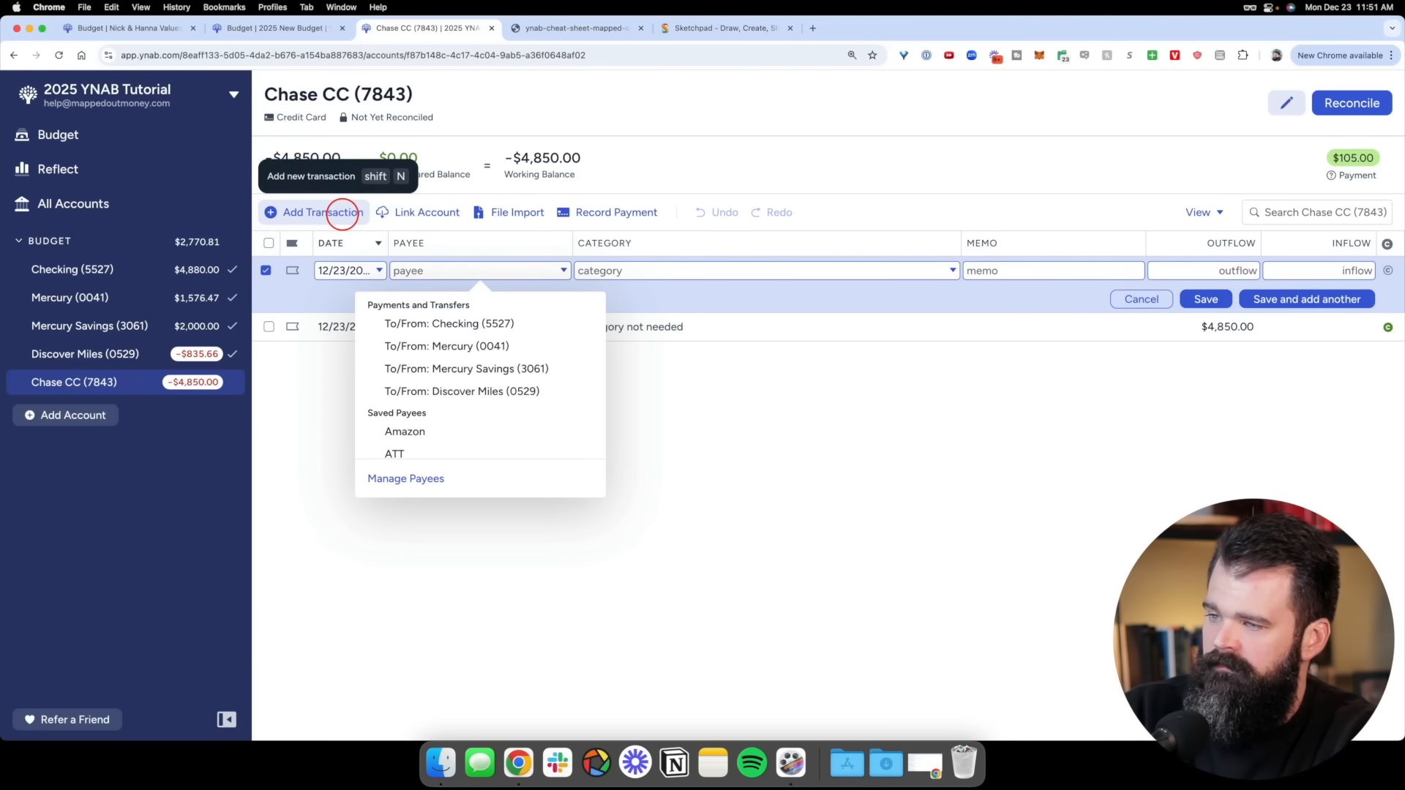
text(BPN)
key(Tab)
text(chr)
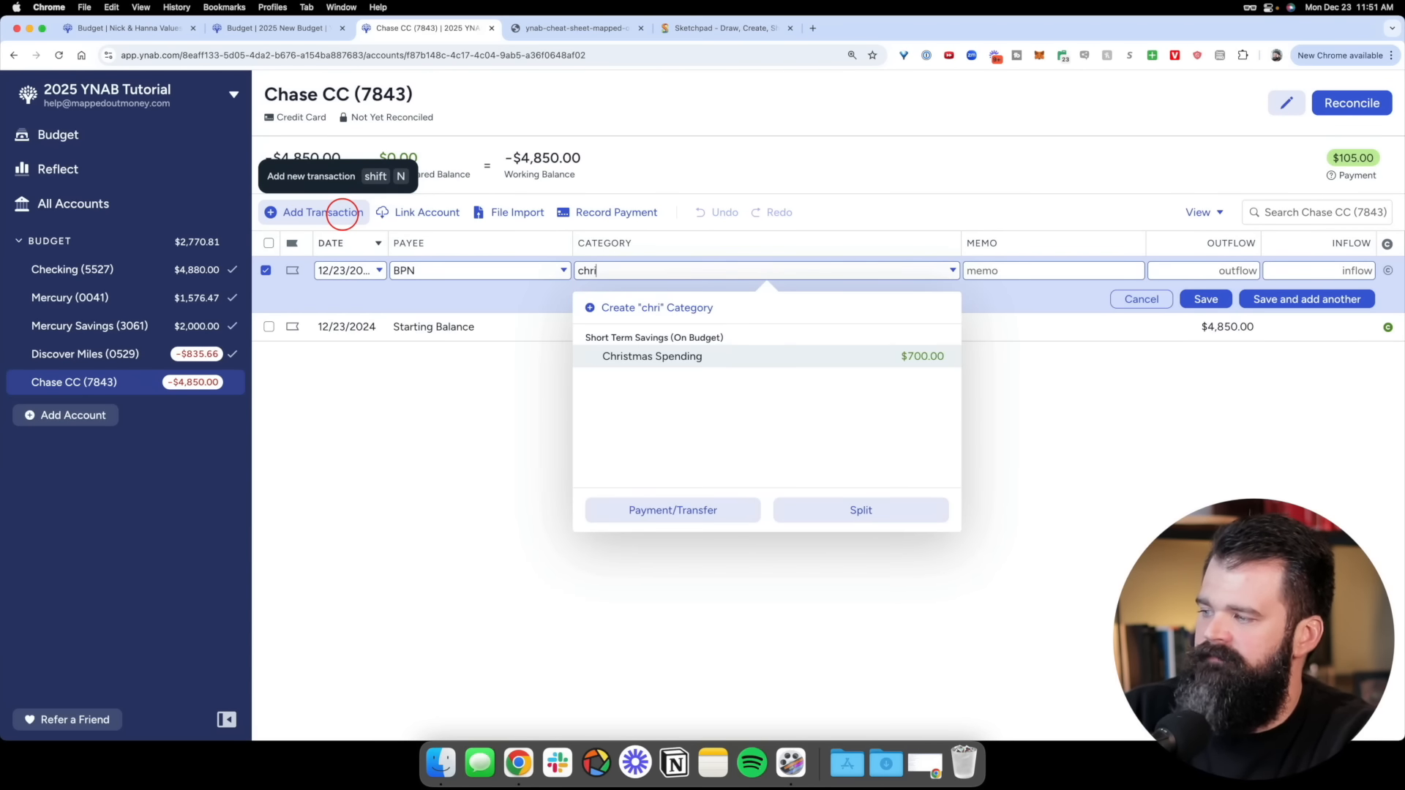
key(Return)
text(200)
key(Return)
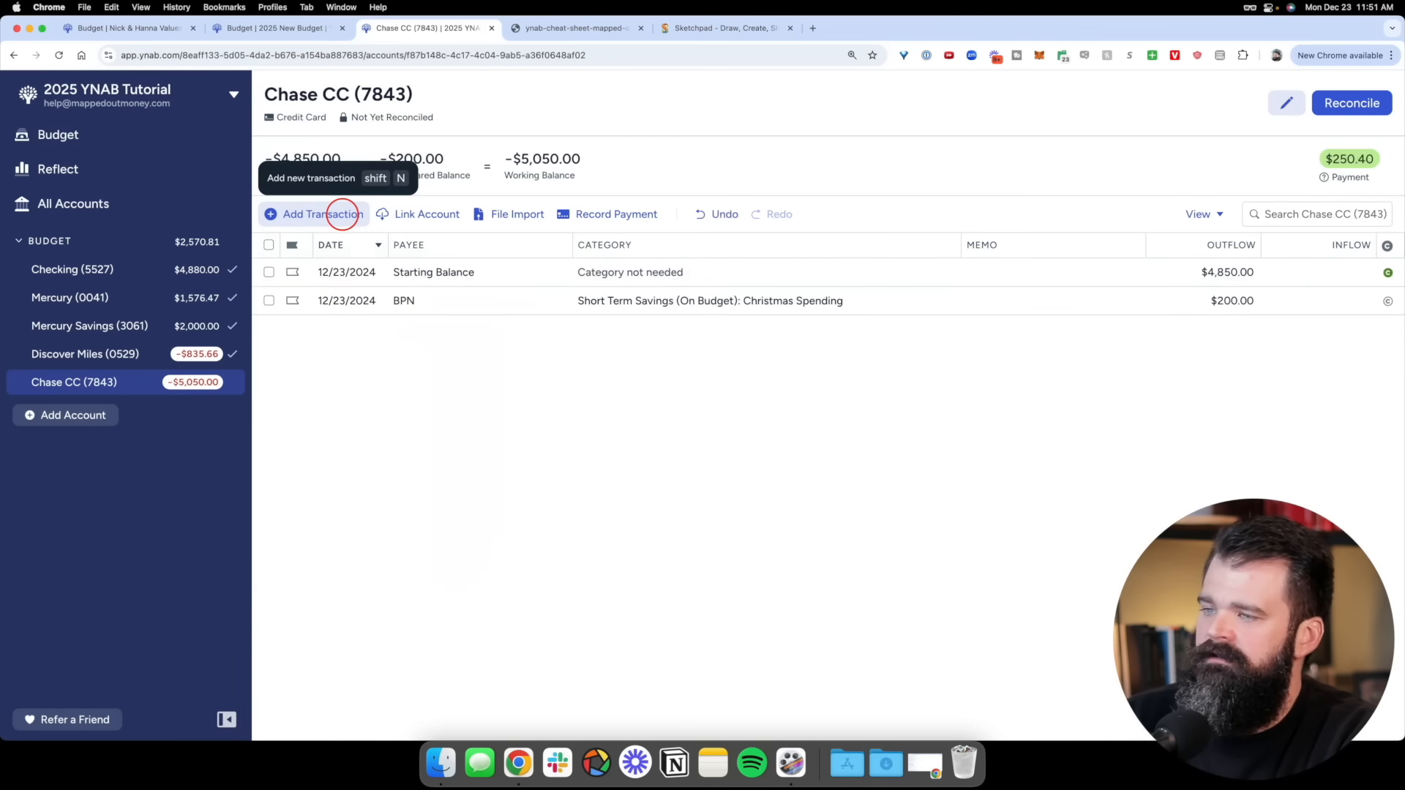
Return to the budget and check the Chase CC payment category's activity and available amounts
click(121, 130)
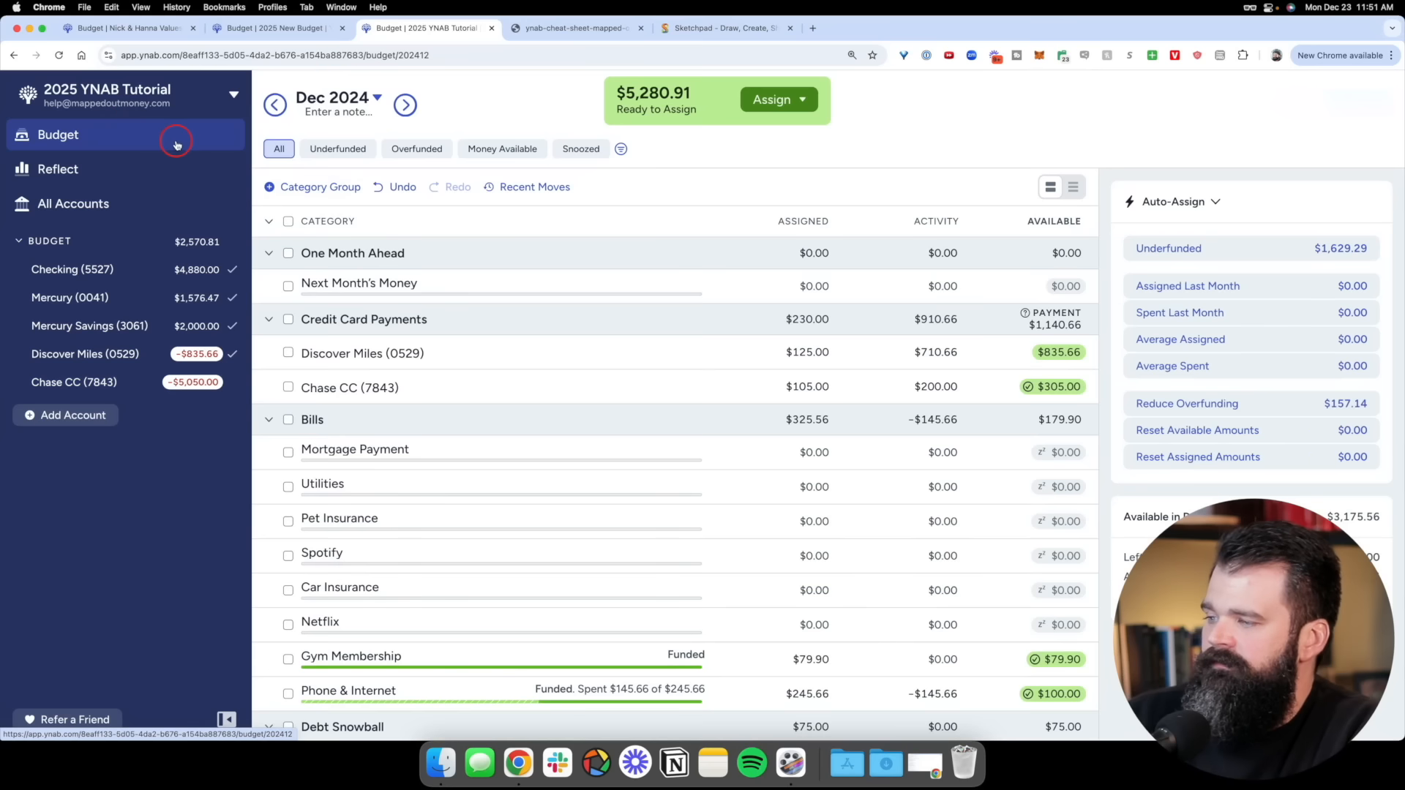
click(545, 384)
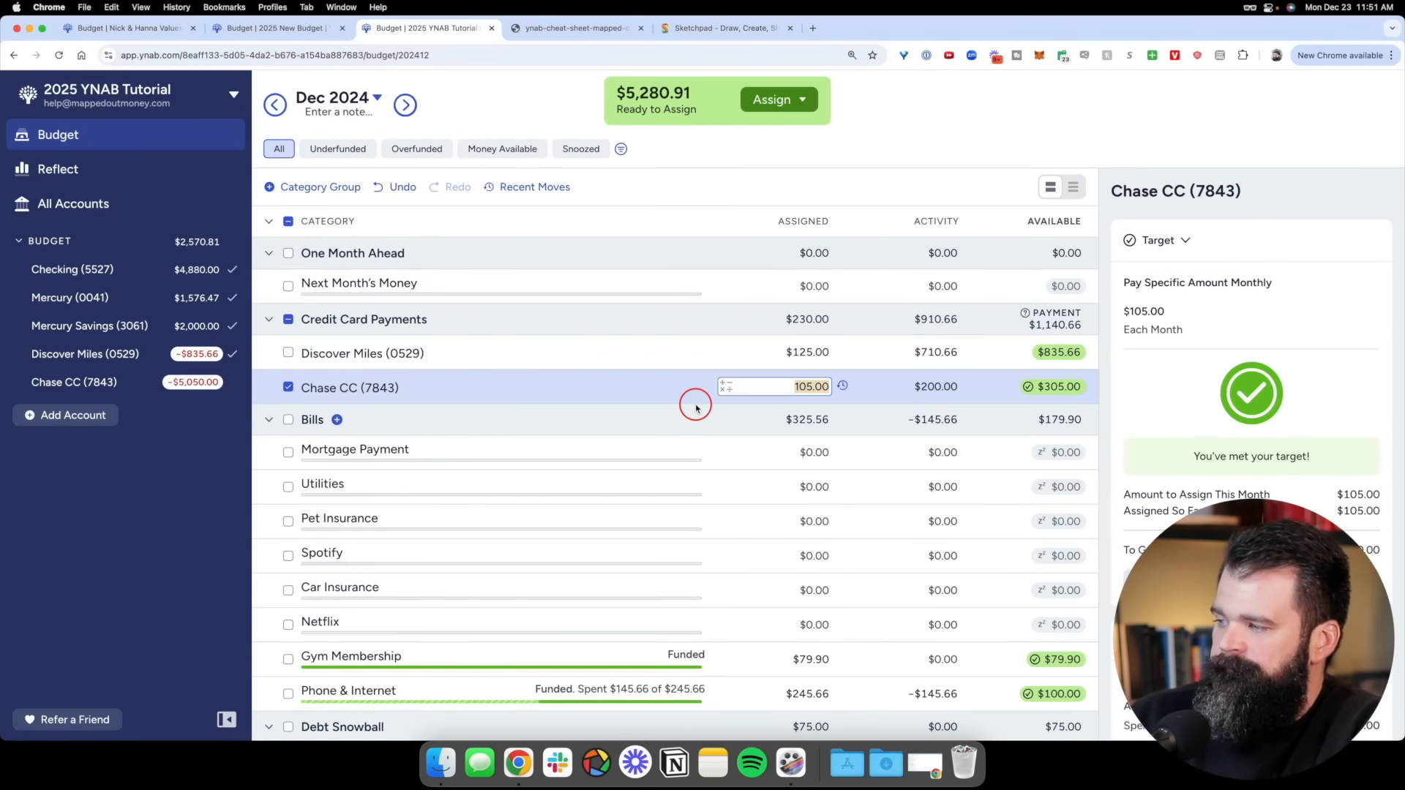
scroll(1033, 395, up, 5)
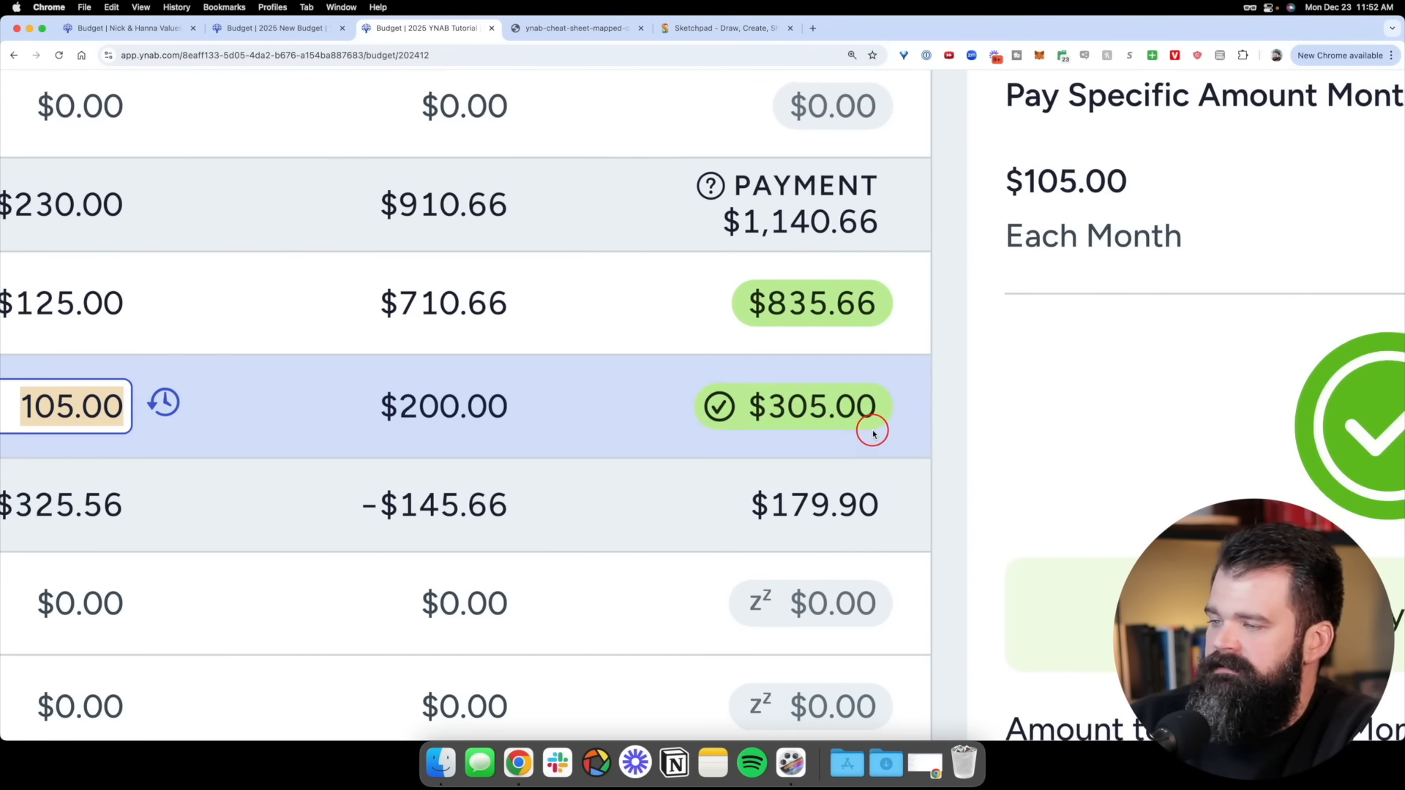
scroll(873, 434, down, 5)
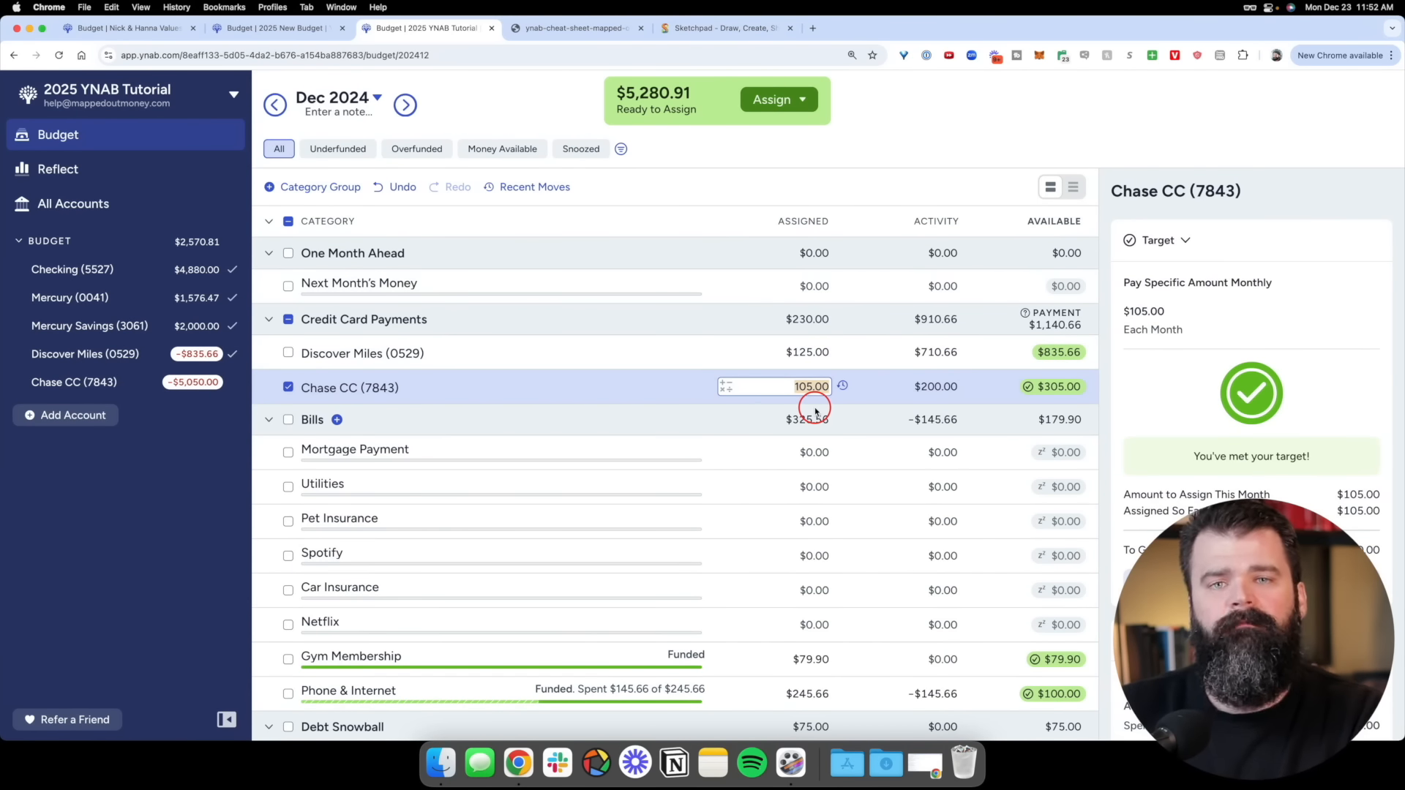
click(921, 390)
click(925, 399)
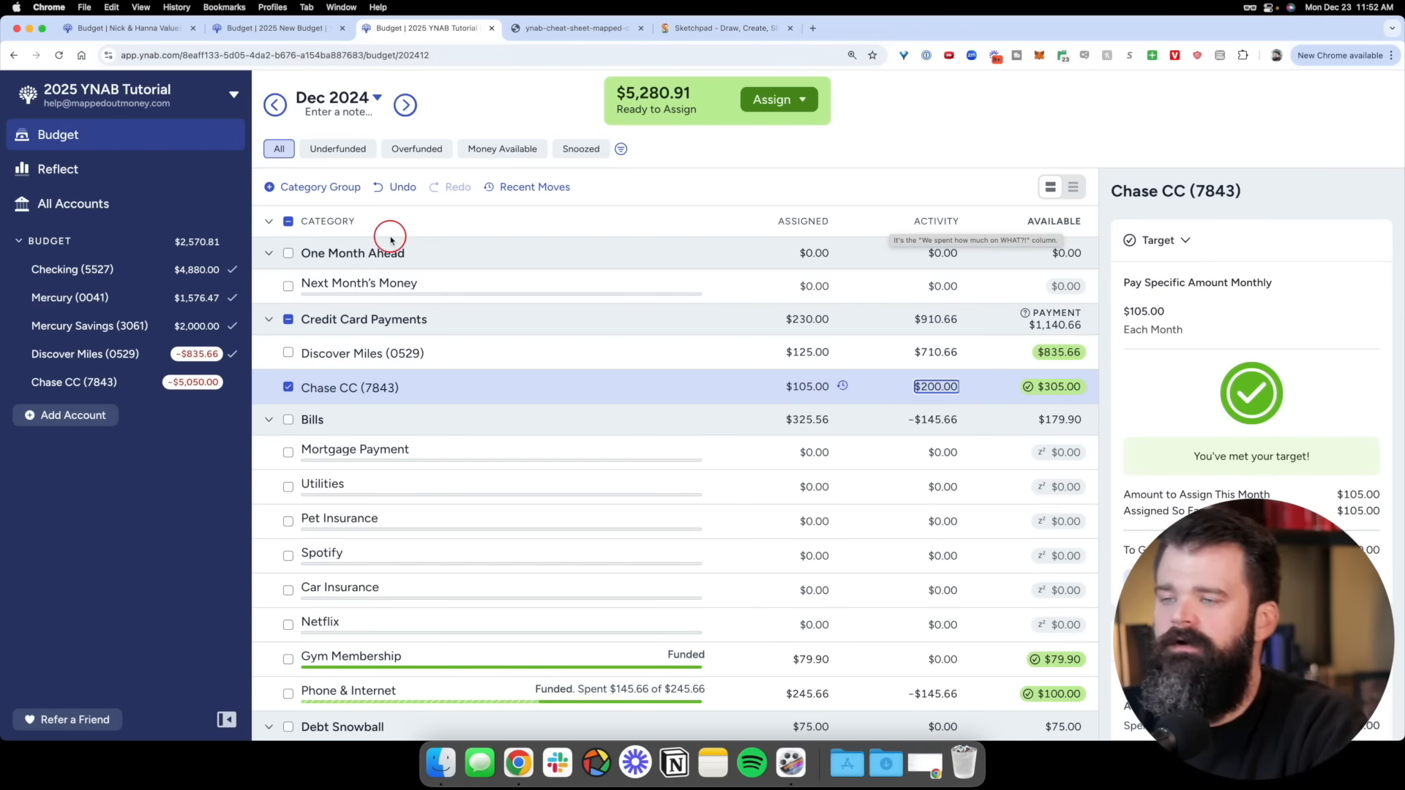
click(287, 221)
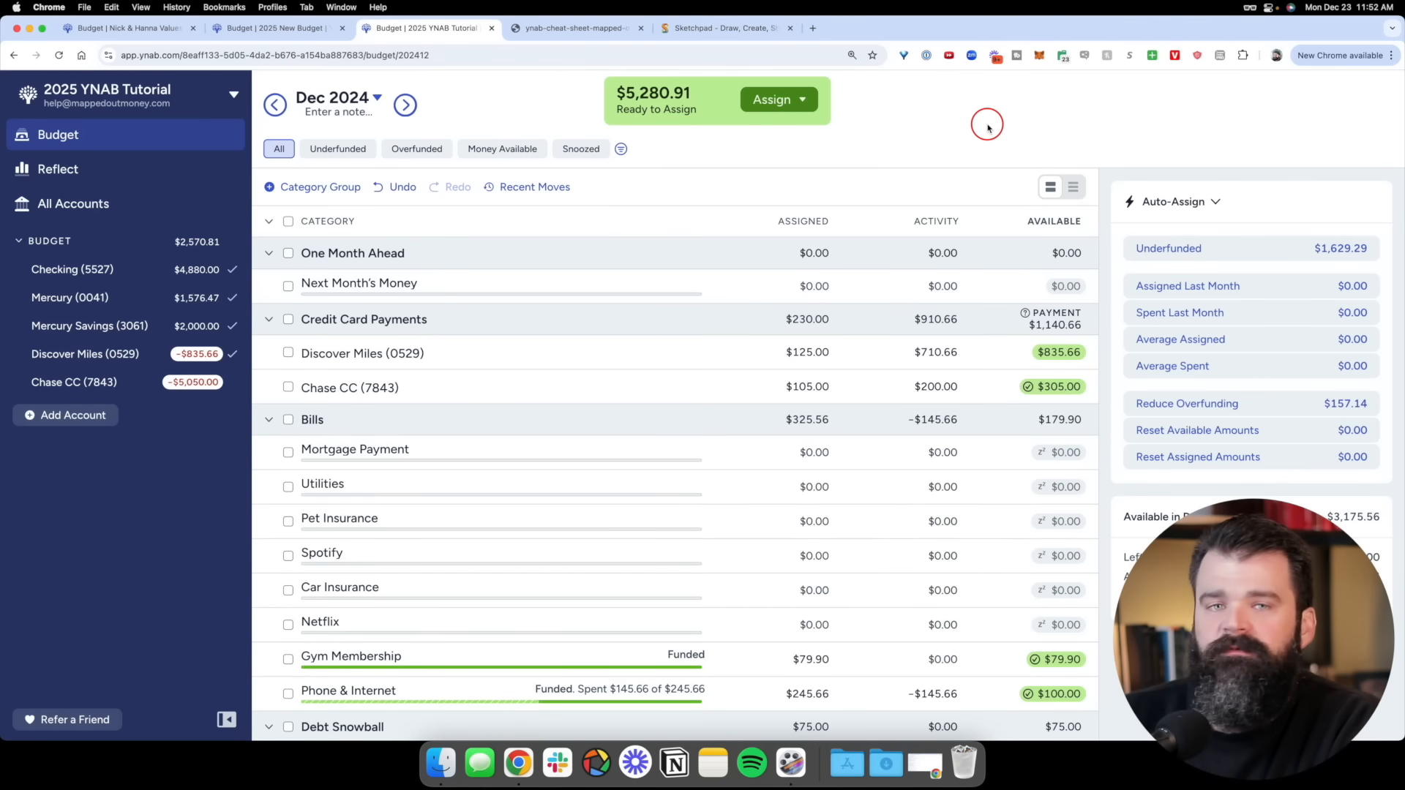
Consult the YNAB cheat sheet PDF's Ready to Assign item and review the December 2024 budget categories
click(555, 27)
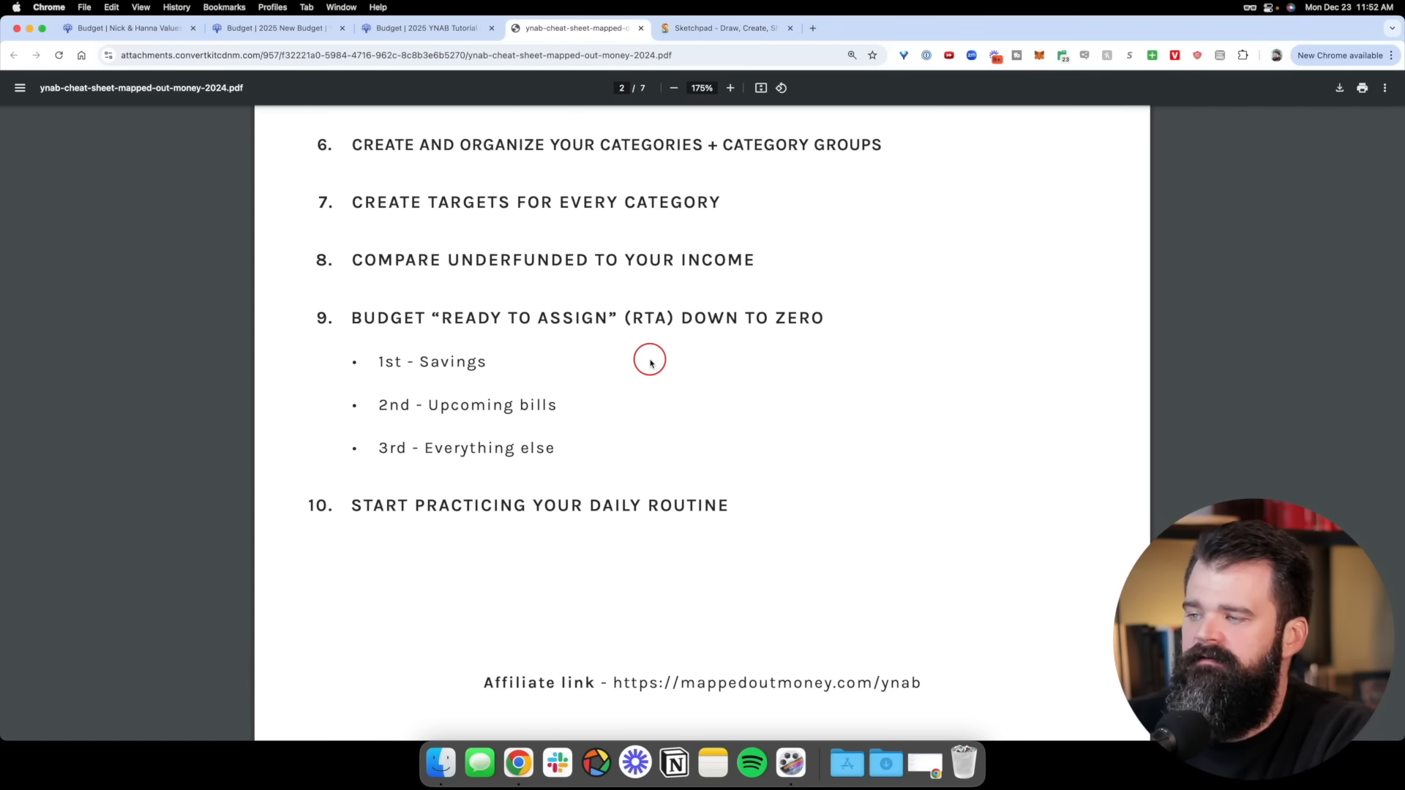
click(410, 29)
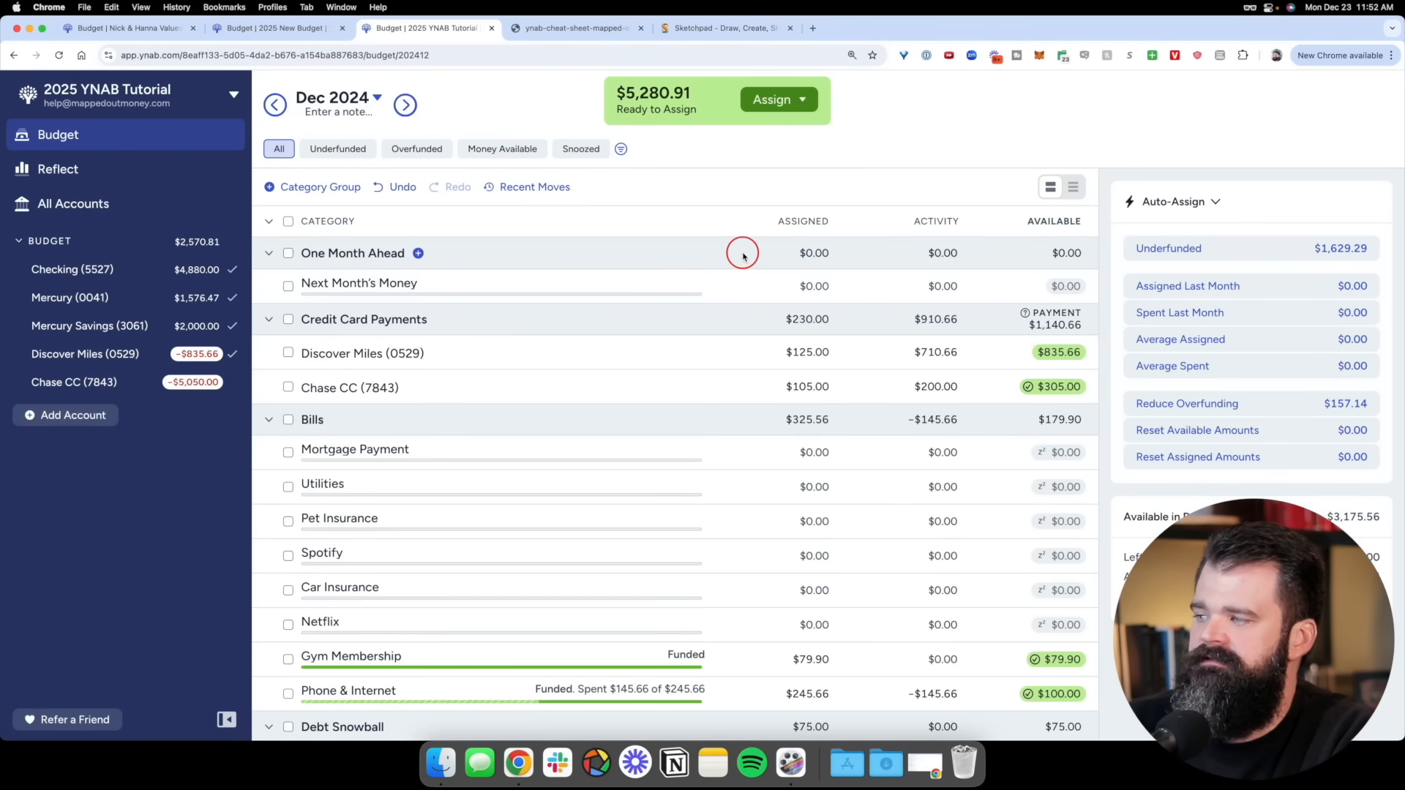
scroll(741, 366, down, 10)
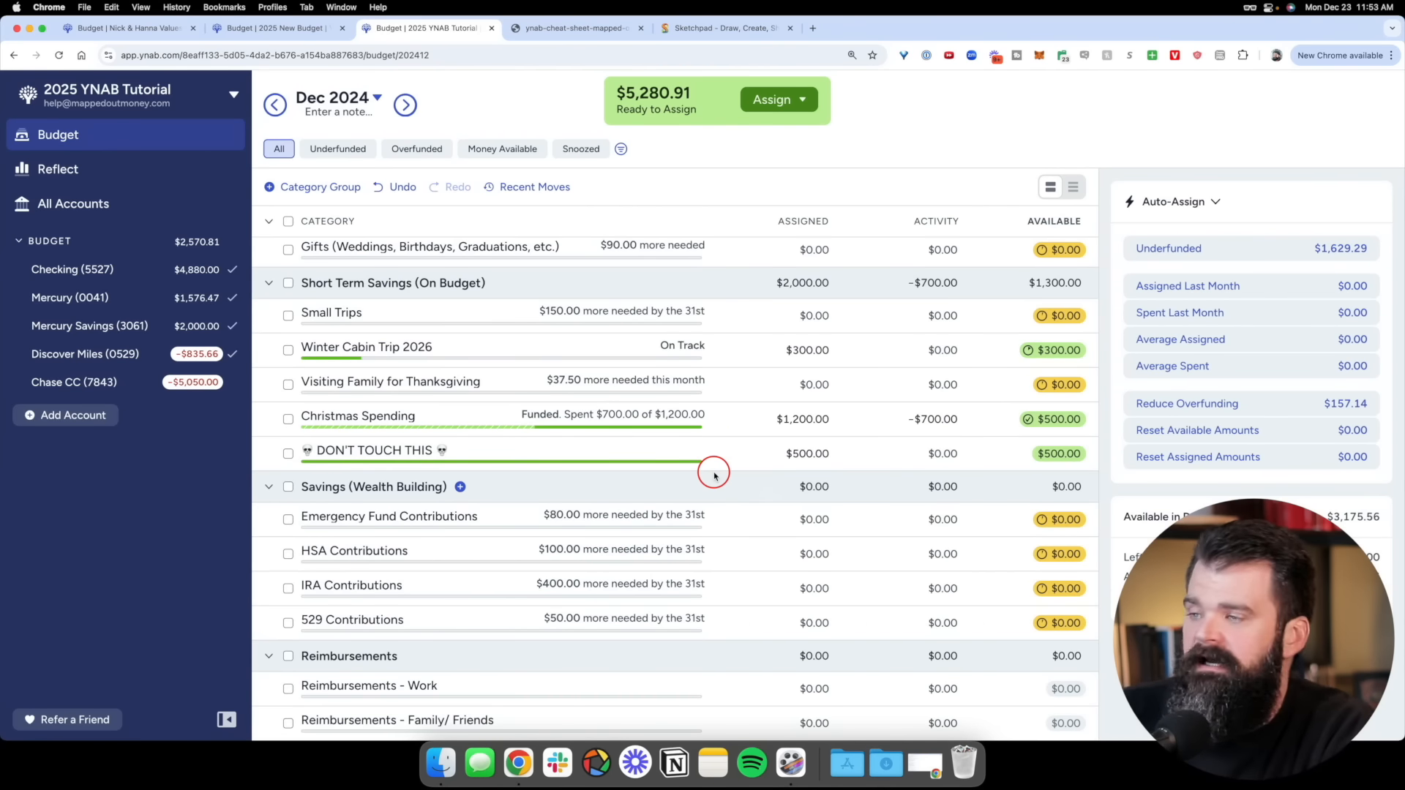
scroll(659, 468, up, 15)
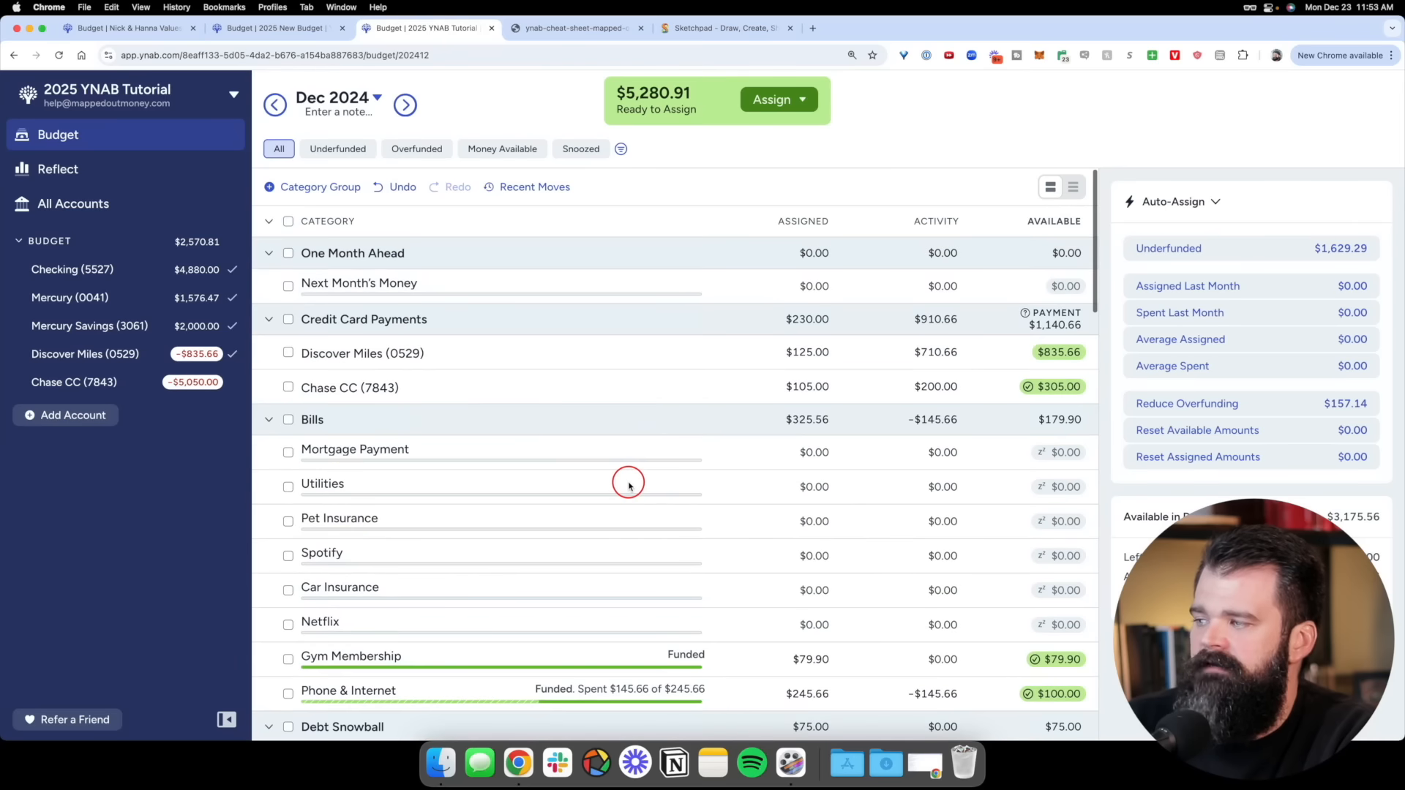
Assign the entire $5,280.91 Ready to Assign amount to Next Month's Money and clear the selection
click(481, 284)
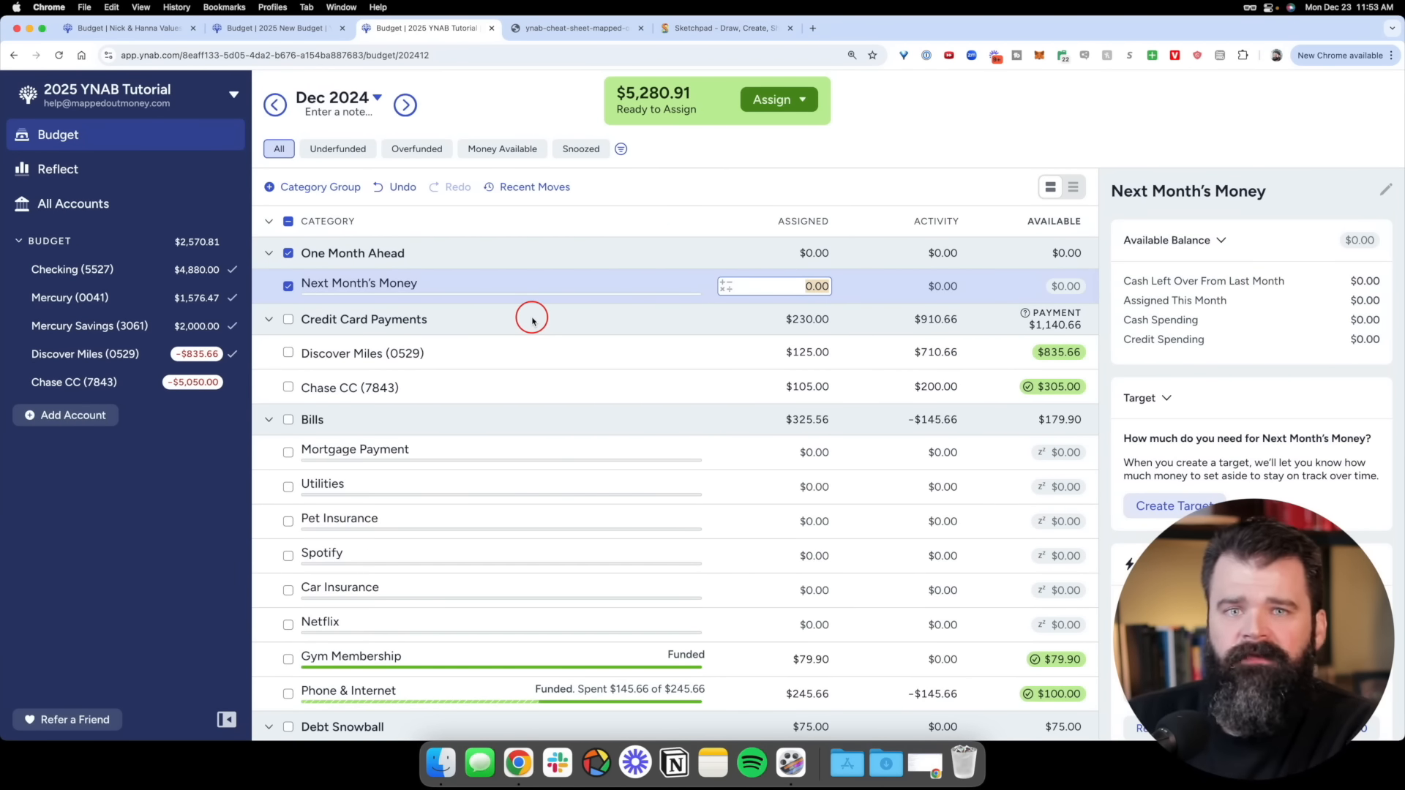
click(792, 103)
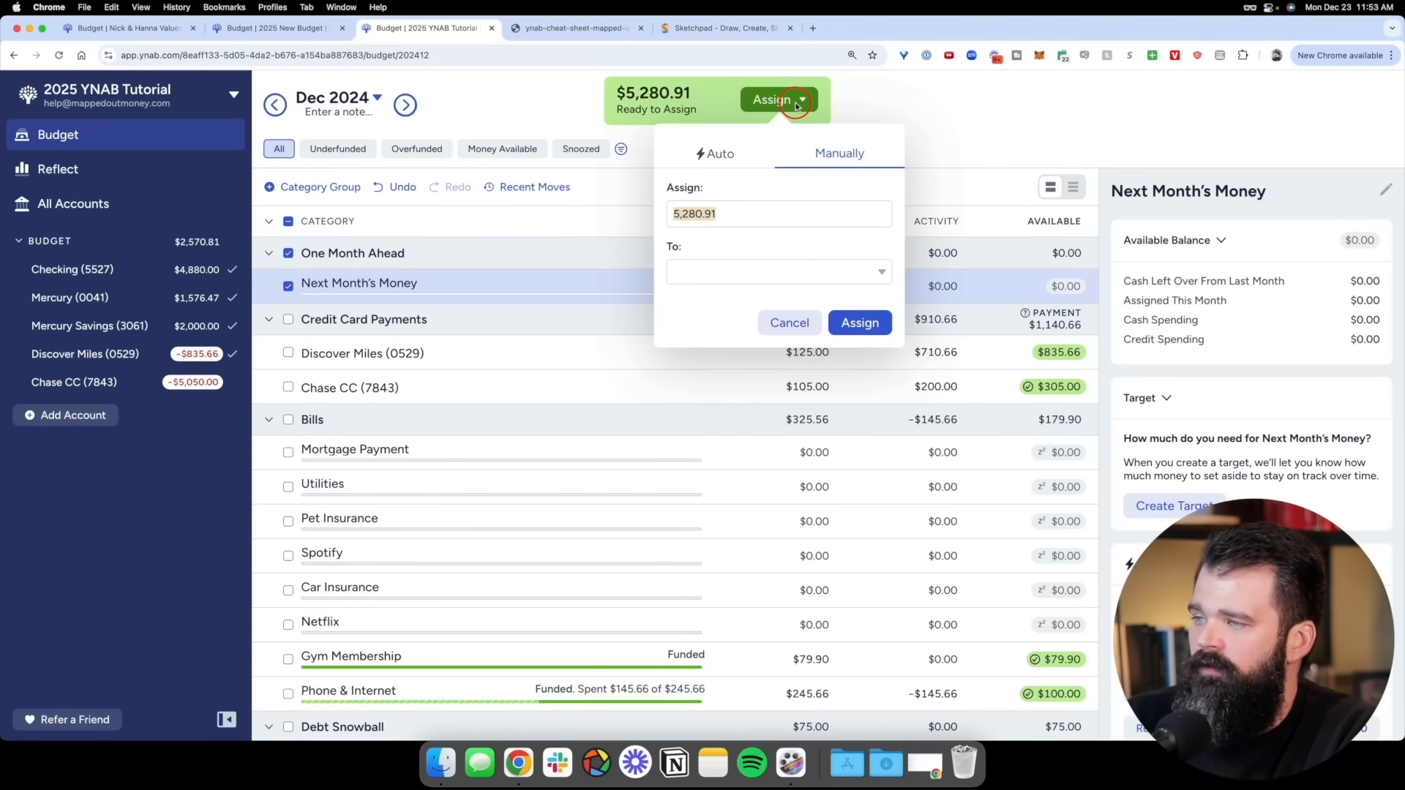
key(Tab)
text(next)
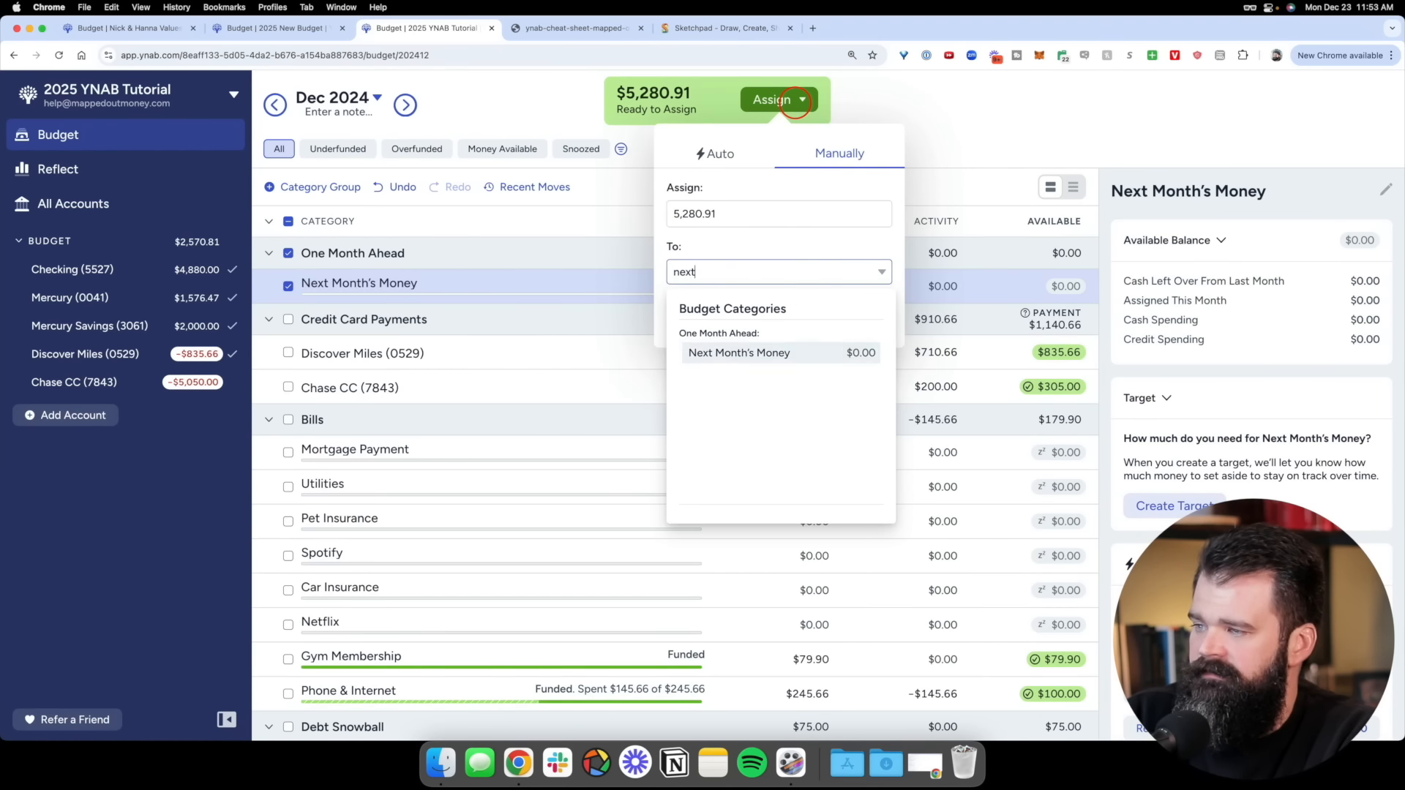
key(Return)
key(Return)
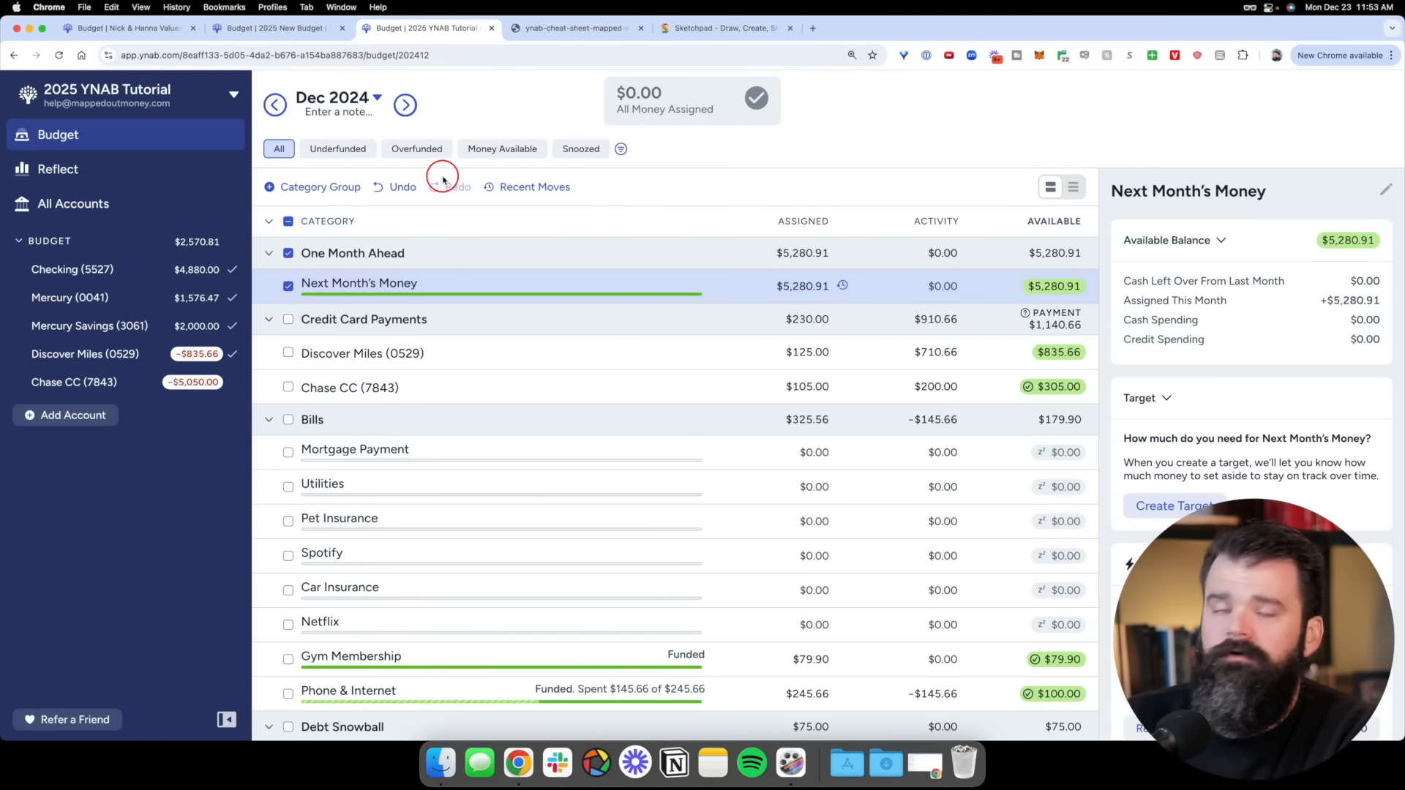
click(288, 254)
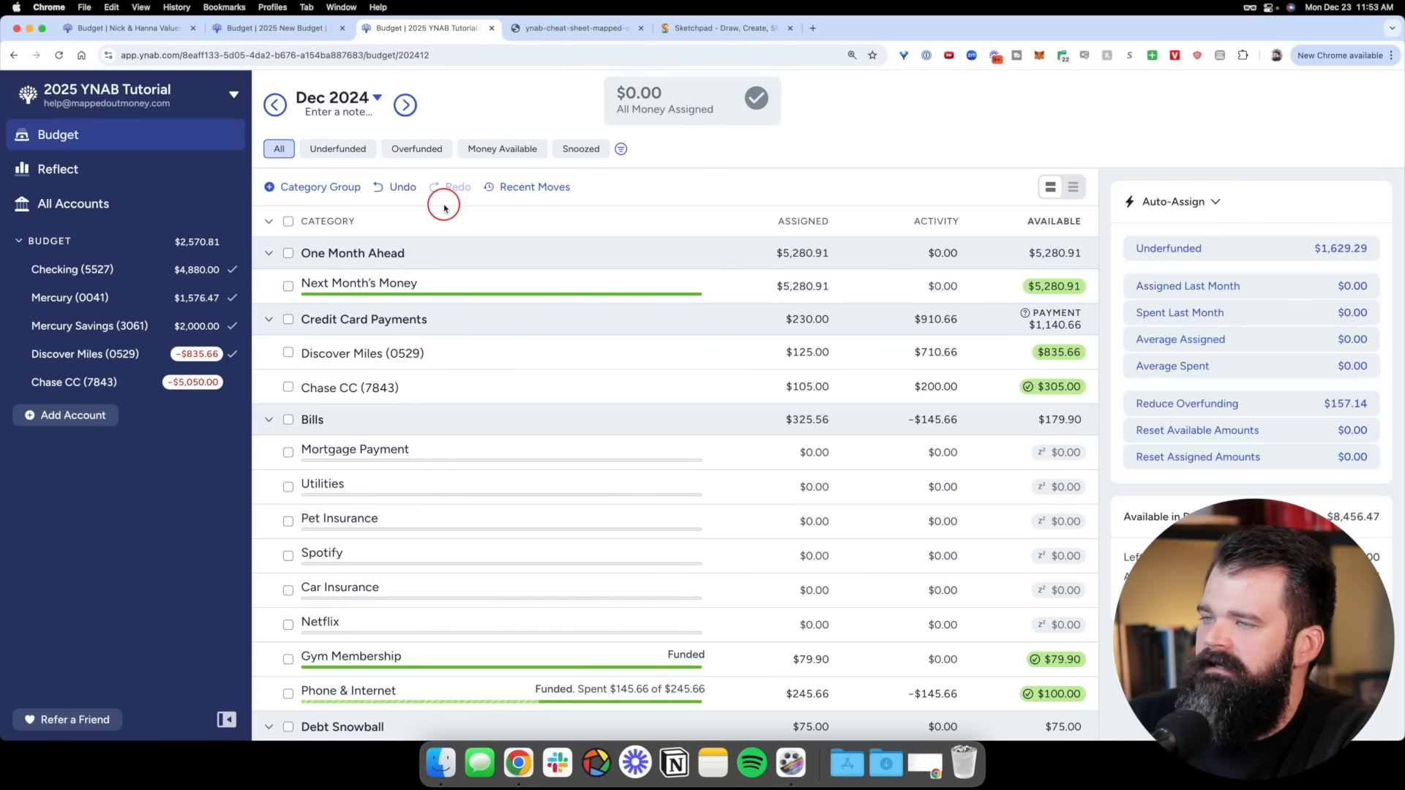
Examine the January 2025 budget's funding needs and go back to December 2024
click(406, 103)
scroll(747, 296, down, 3)
scroll(748, 298, down, 3)
scroll(748, 299, up, 6)
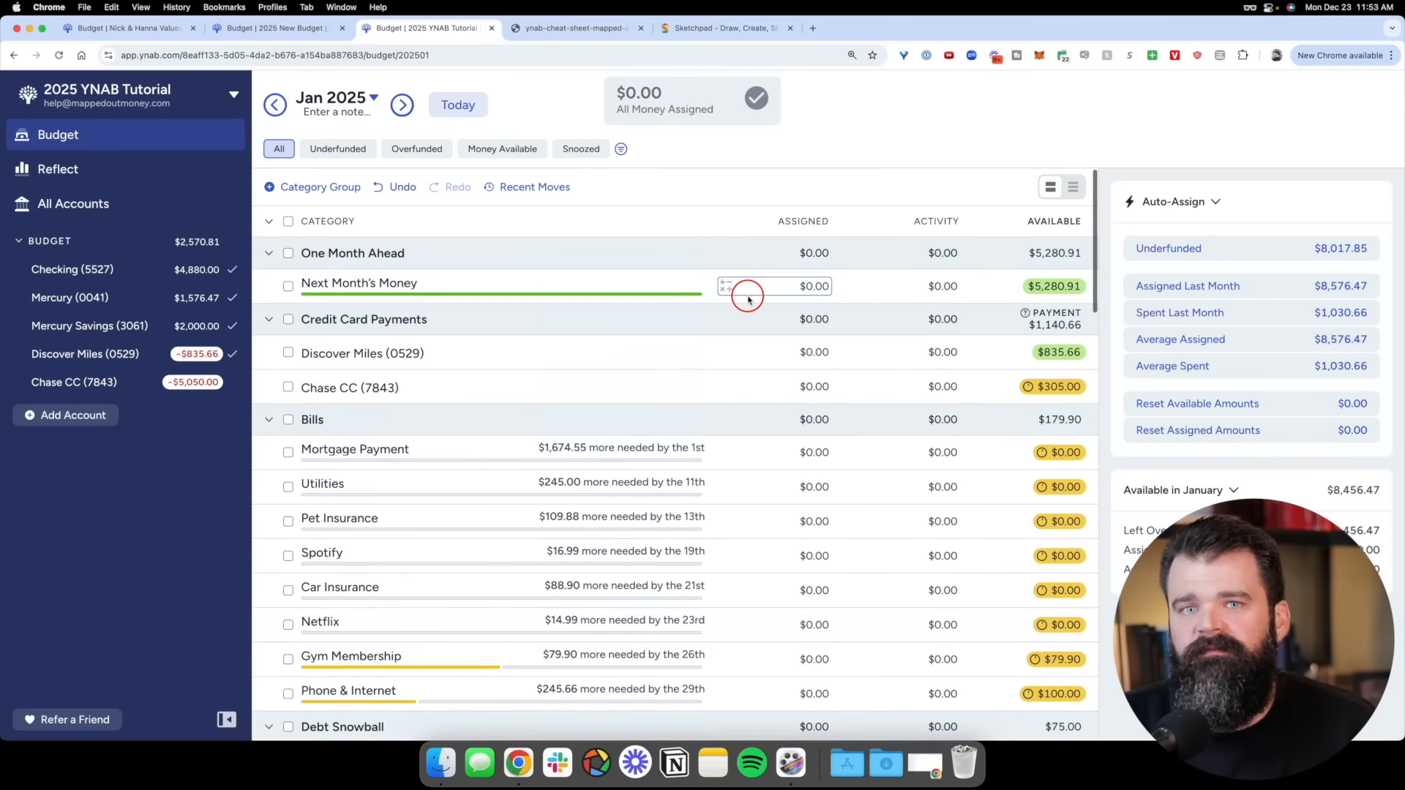
click(275, 104)
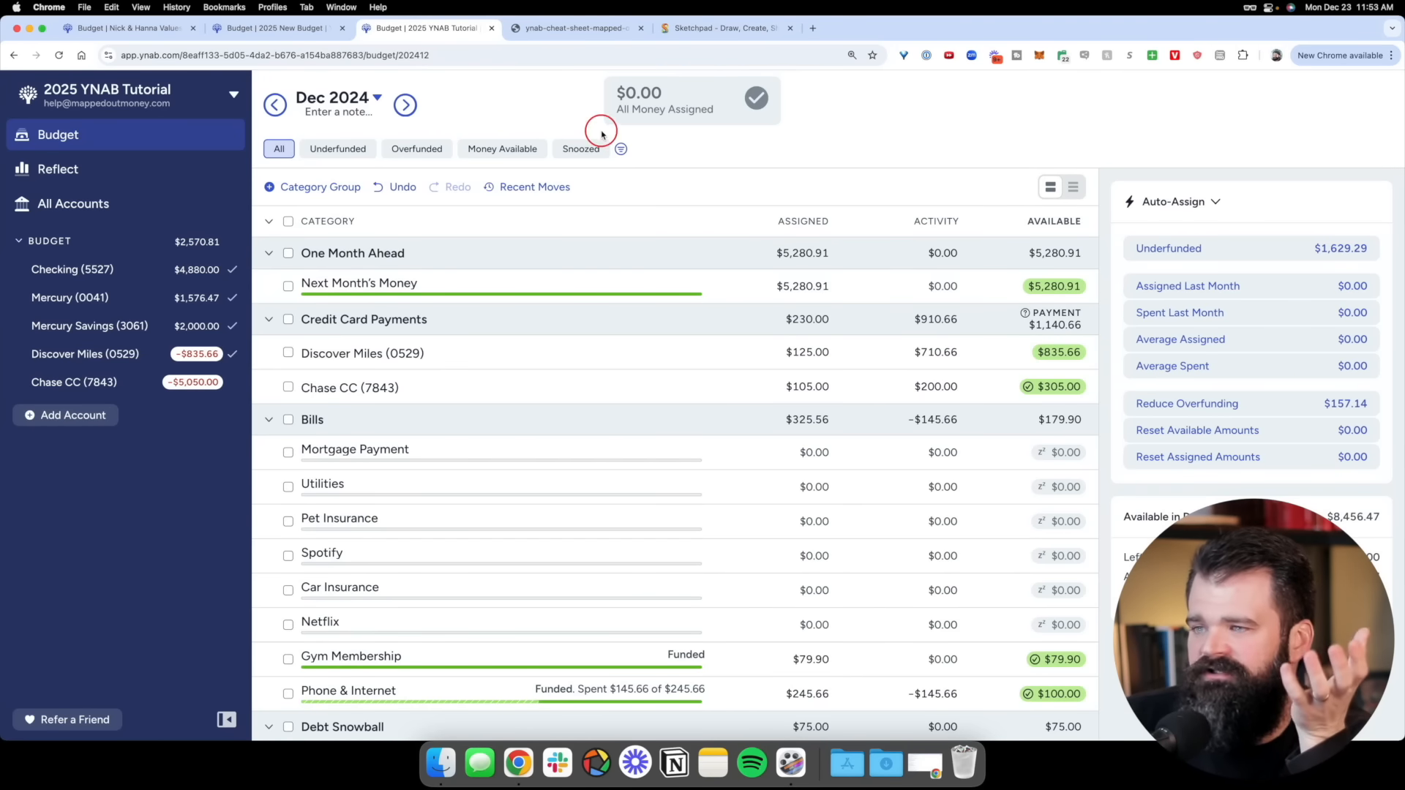
In January 2025, assign $1,674.55 to Mortgage Payment, $245.00 to Utilities and $109.88 to Pet Insurance, and begin entering Spotify's amount
click(406, 106)
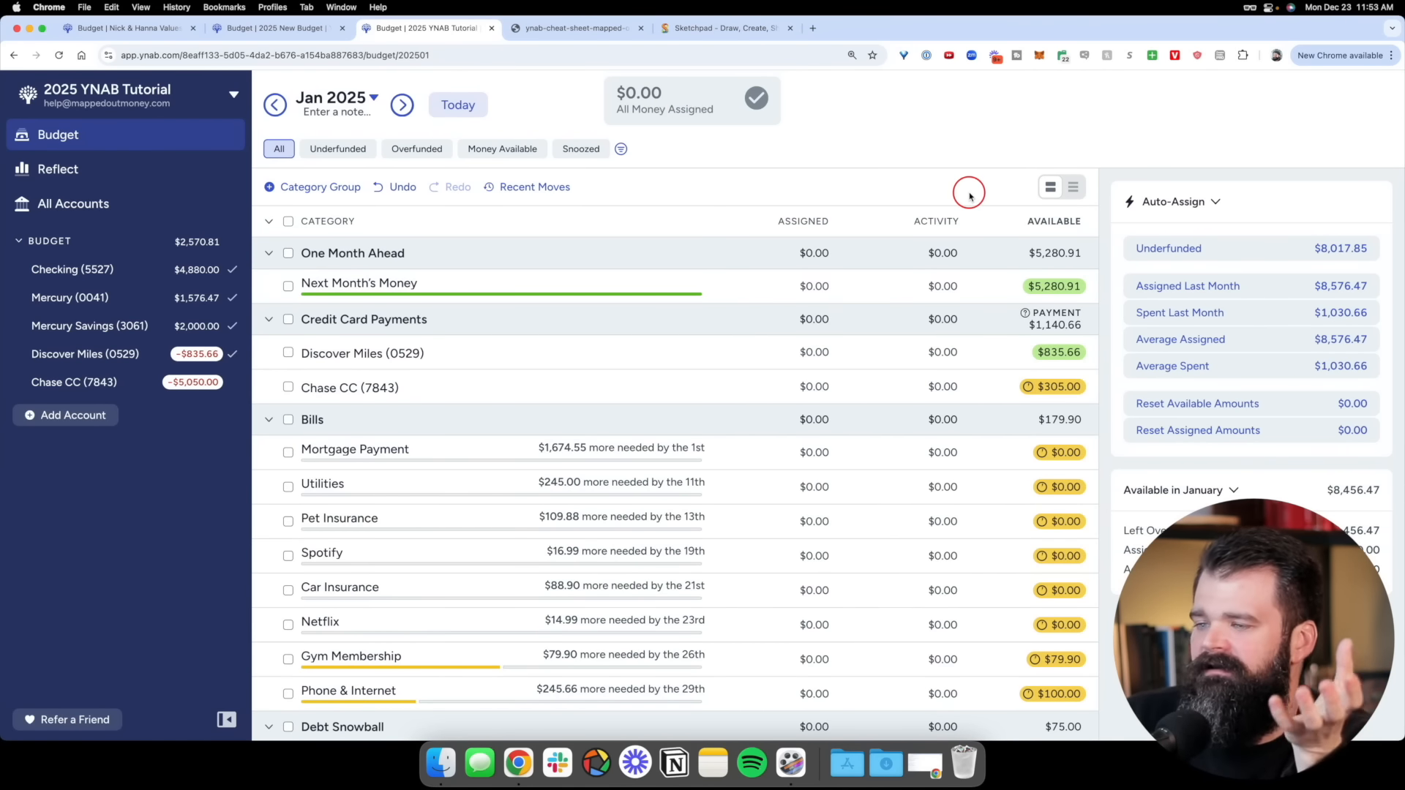
scroll(856, 386, down, 2)
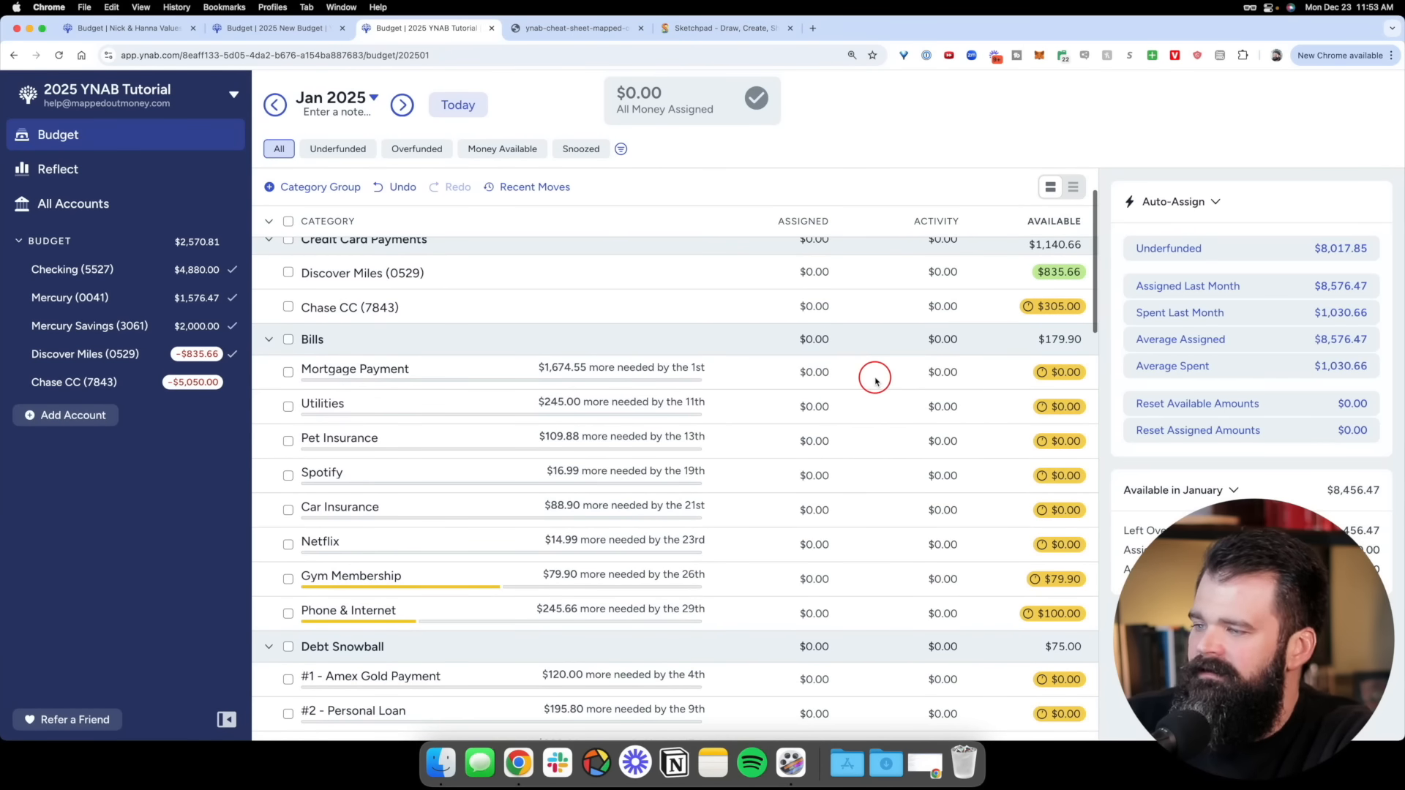
click(872, 376)
text(1,674.55)
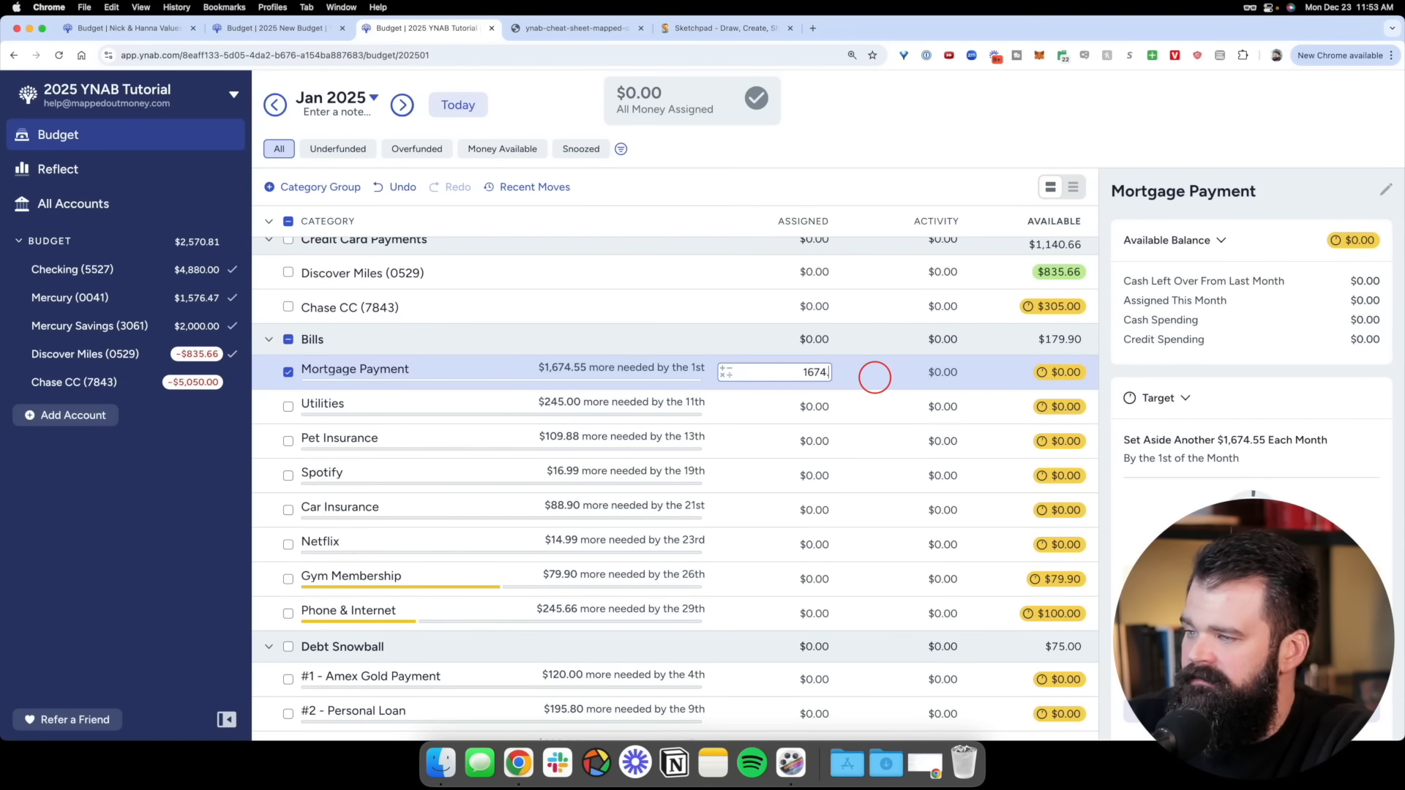
key(Return)
text(245)
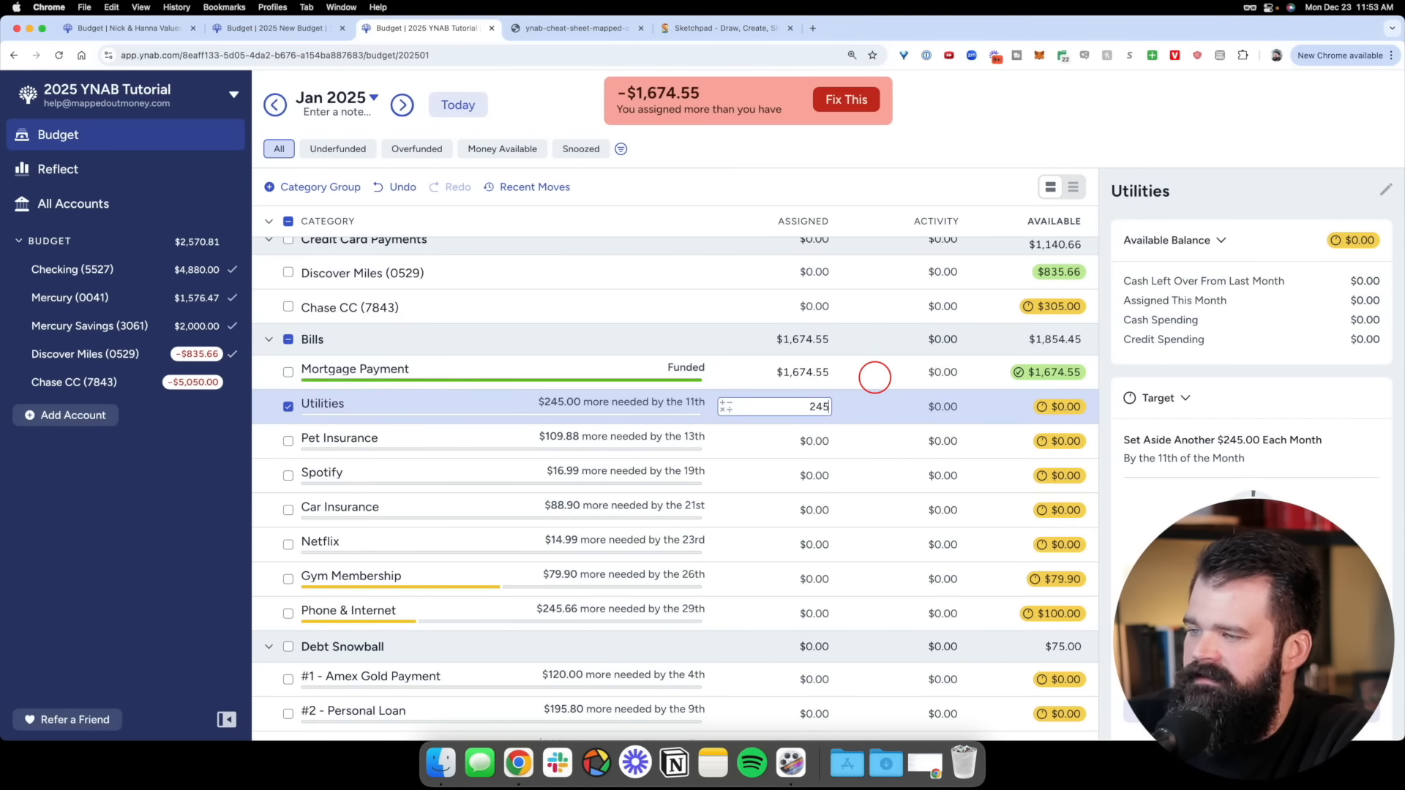
key(Return)
text(109.88)
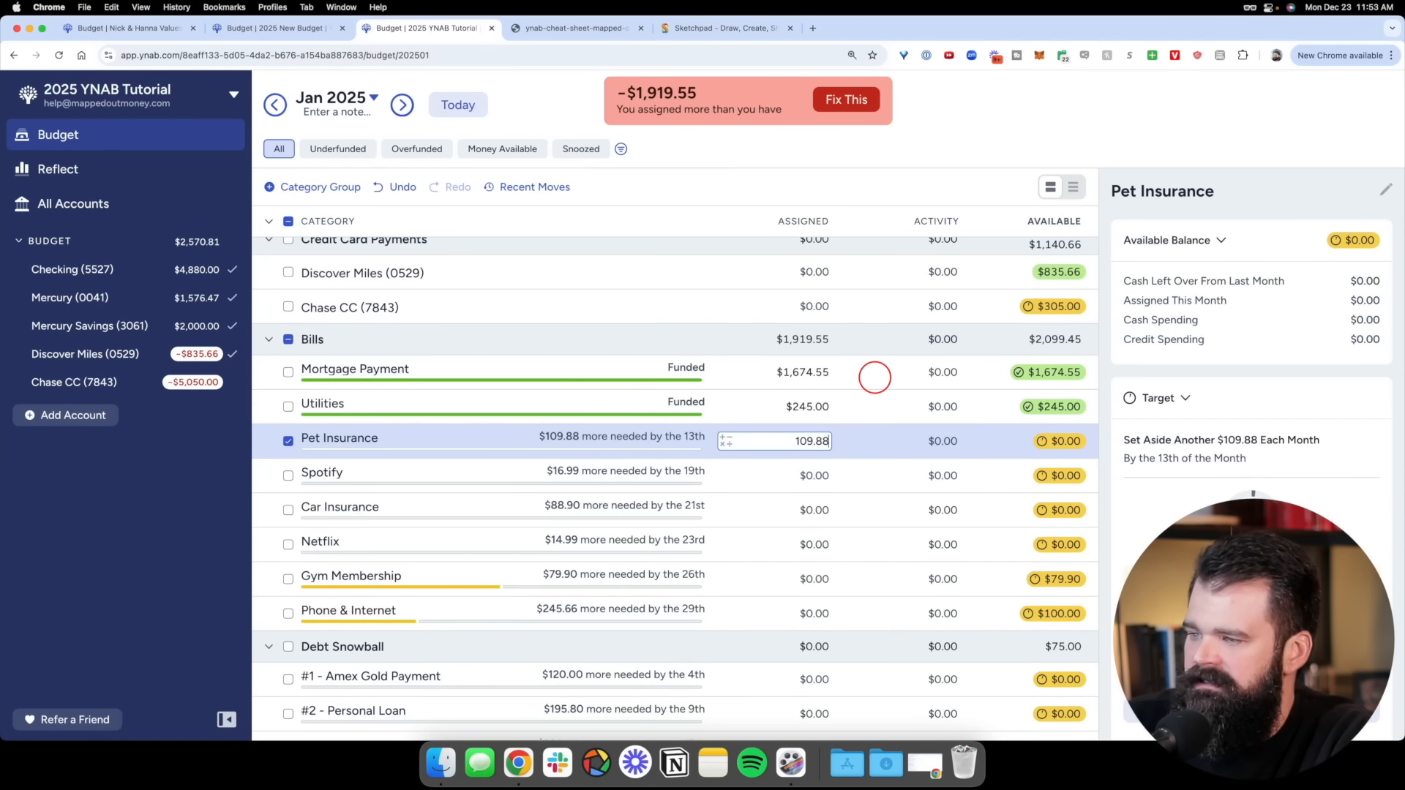
key(Return)
text(163)
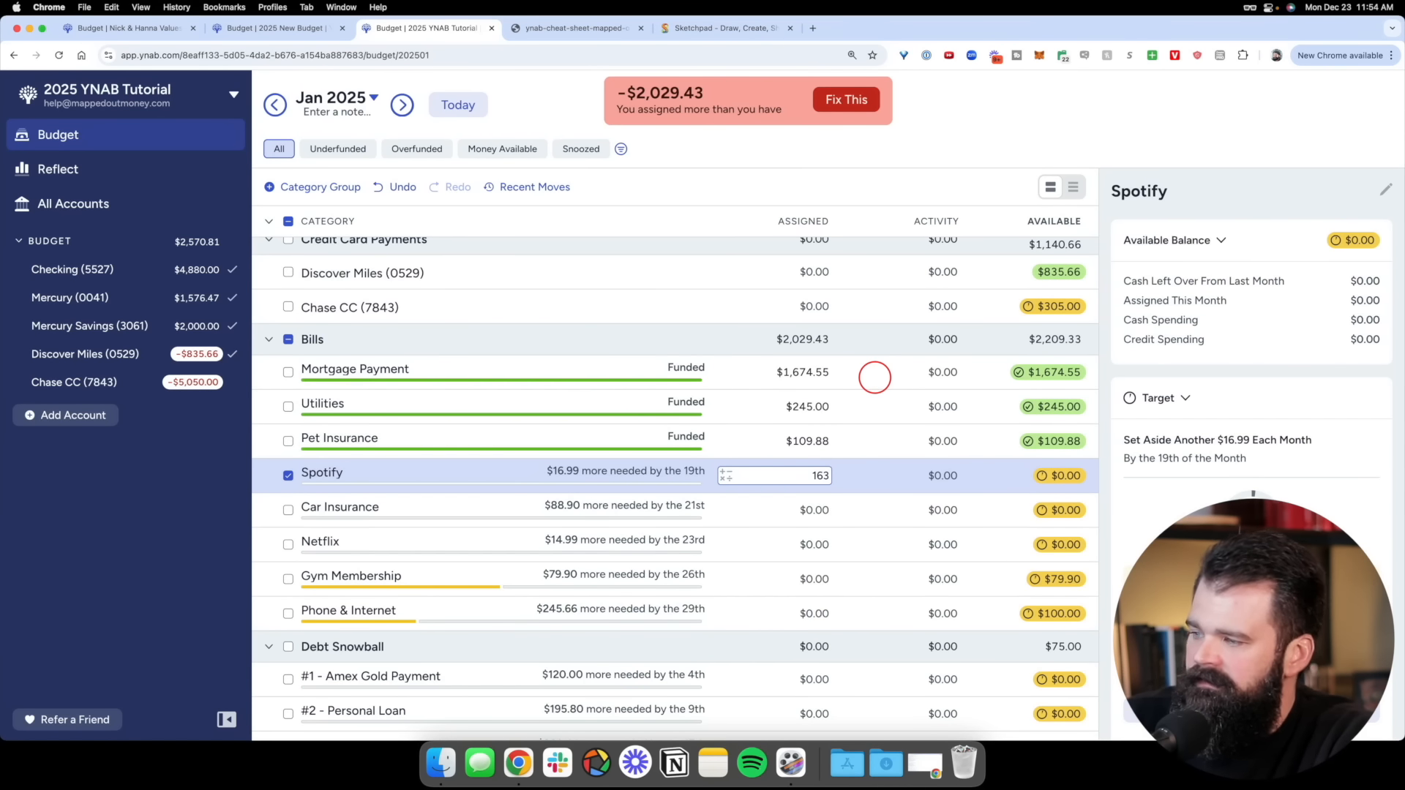
Assign 16.99 to Spotify, 88.90 to Car Insurance and 14.99 to Netflix for January 2025, leaving Gym Membership unselected
text(99)
key(Return)
text(88.90)
key(Return)
text(14.99)
key(Return)
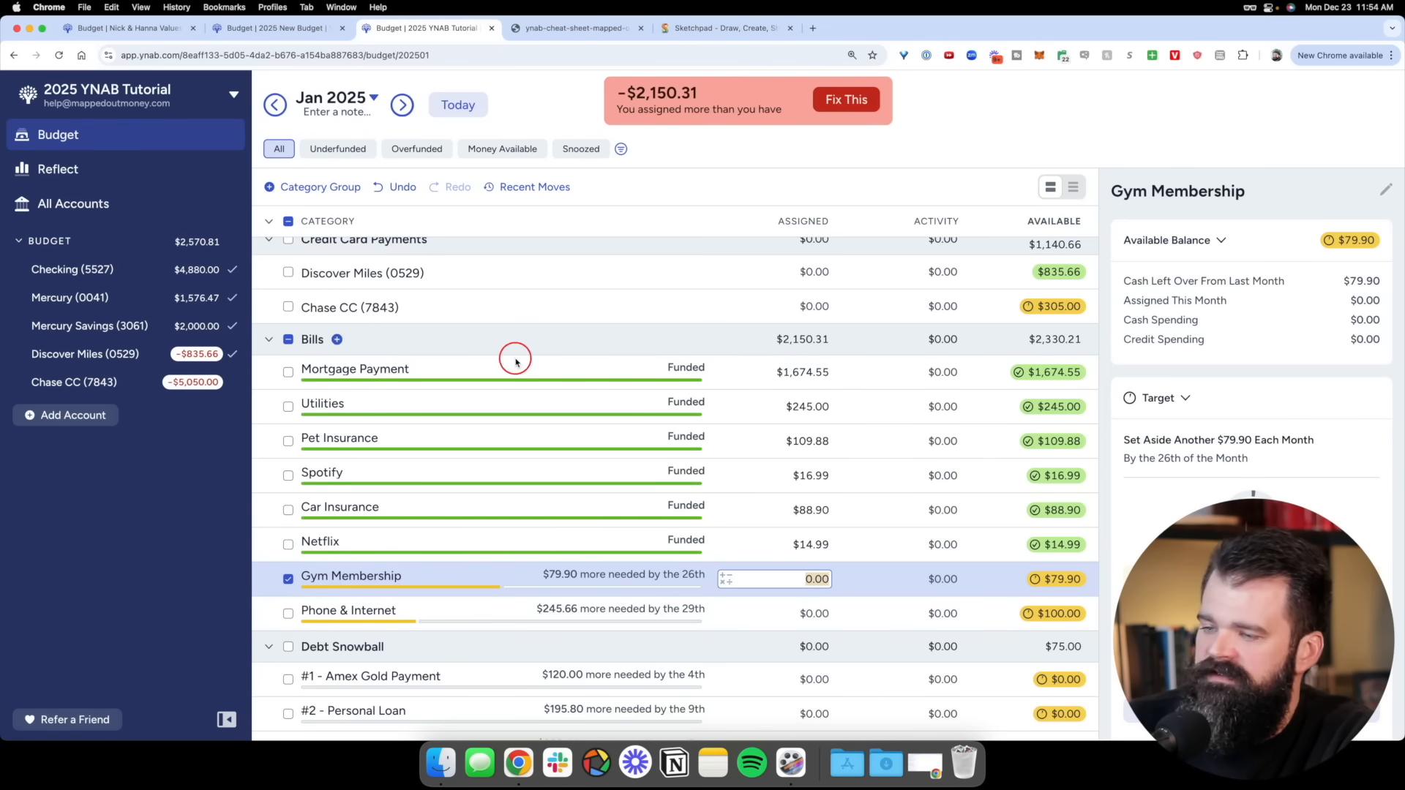
click(288, 578)
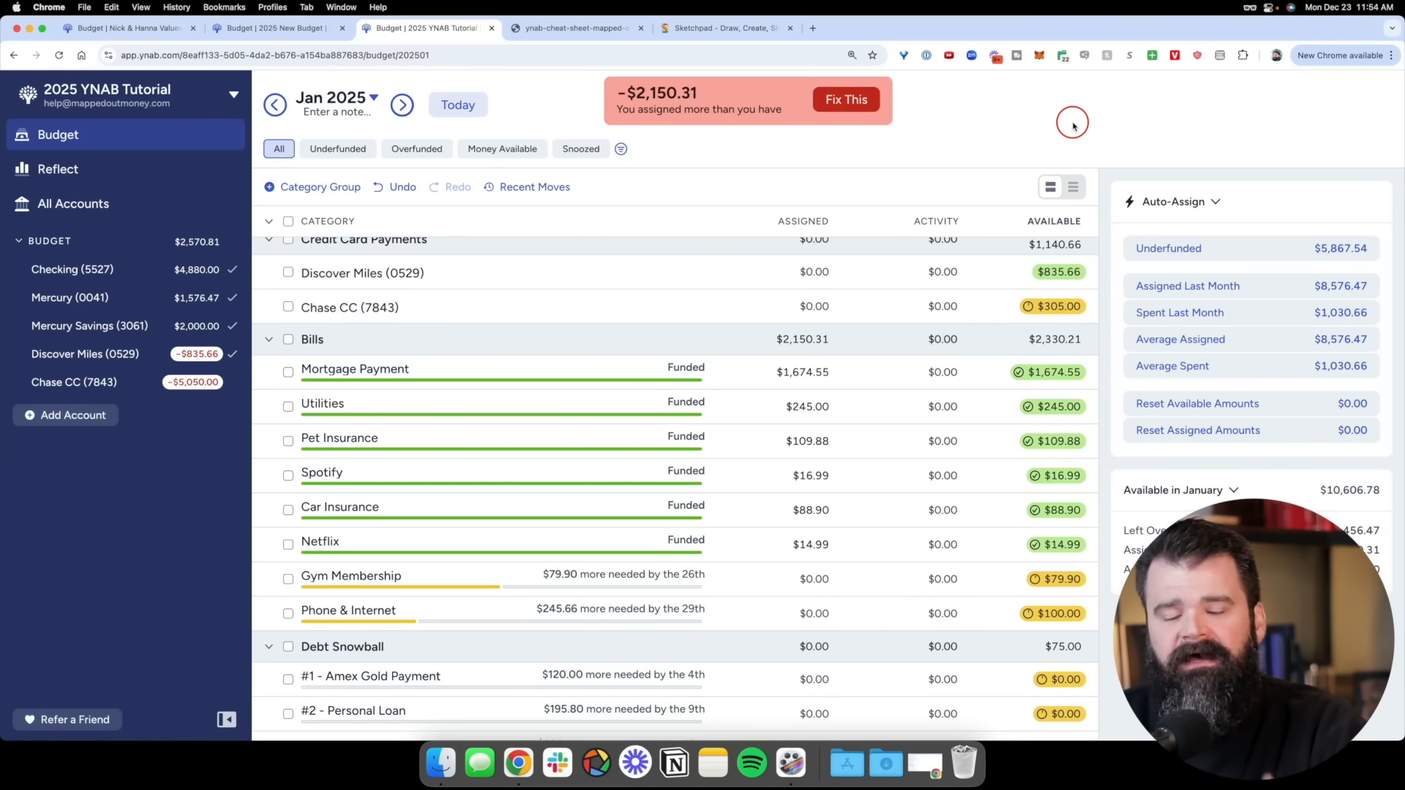
Look at the envelope diagram in Sketchpad and return to the Fun Spending group of the YNAB budget
click(721, 27)
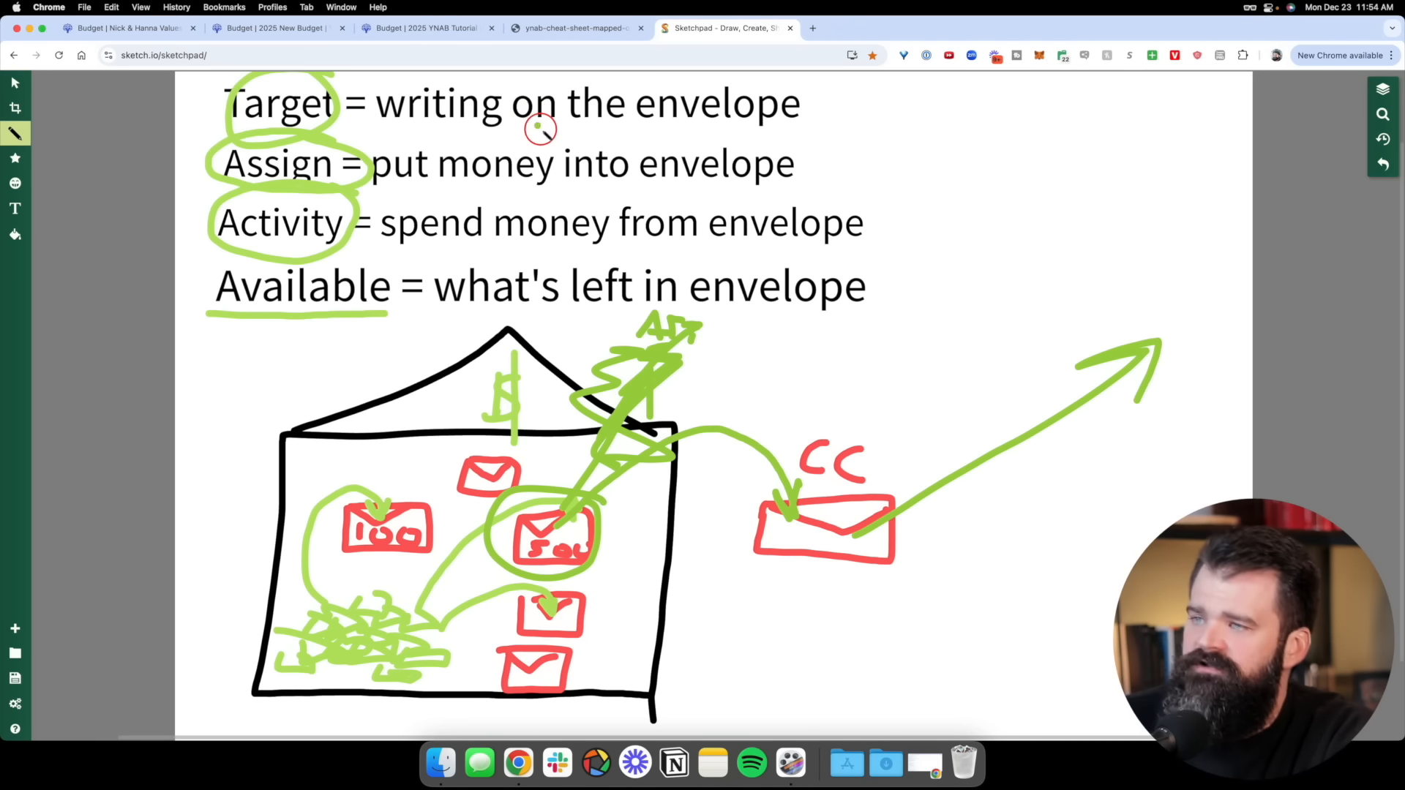
click(432, 29)
scroll(736, 434, down, 1)
scroll(736, 434, down, 6)
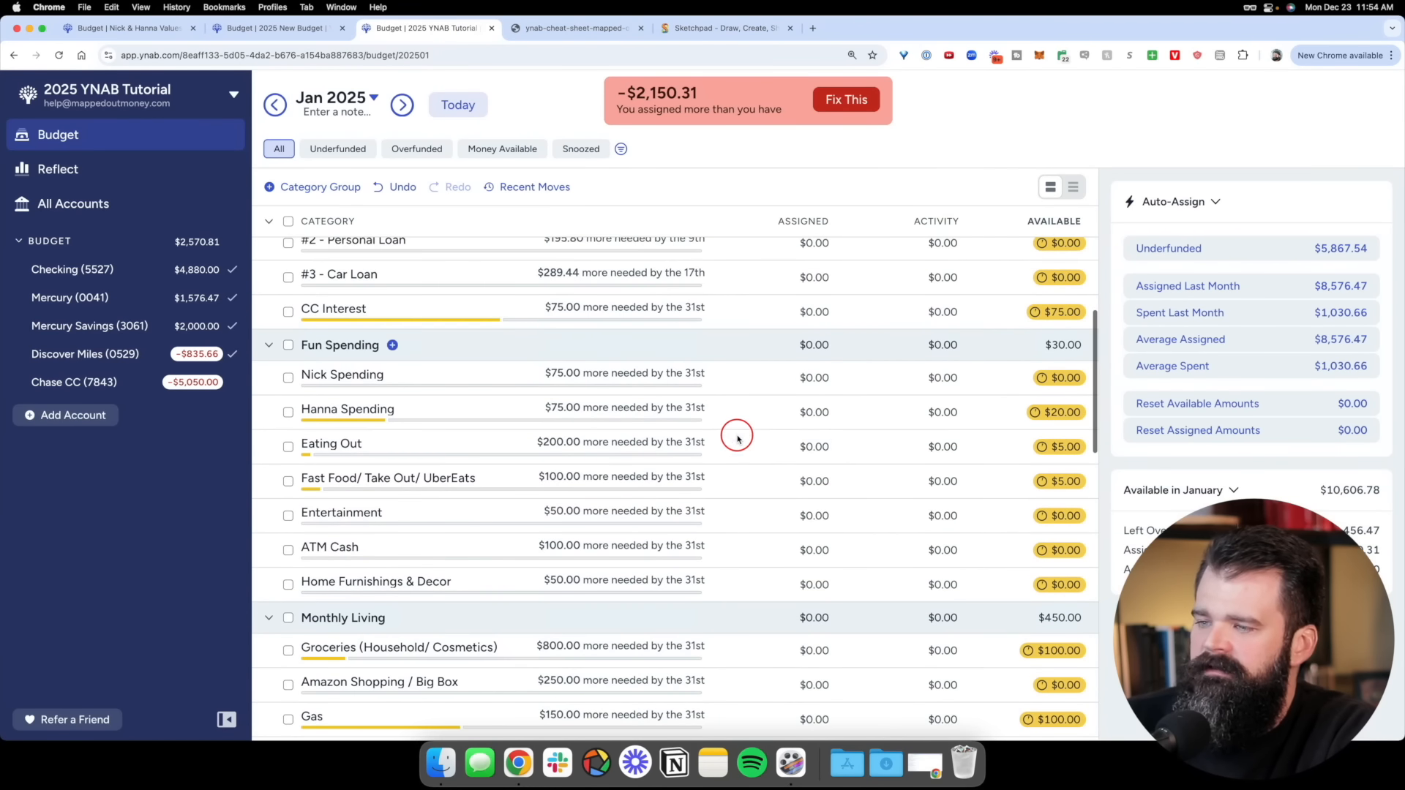
Assign 154657 to the first category in the Fun Spending group and deselect the category
click(782, 380)
text(154657)
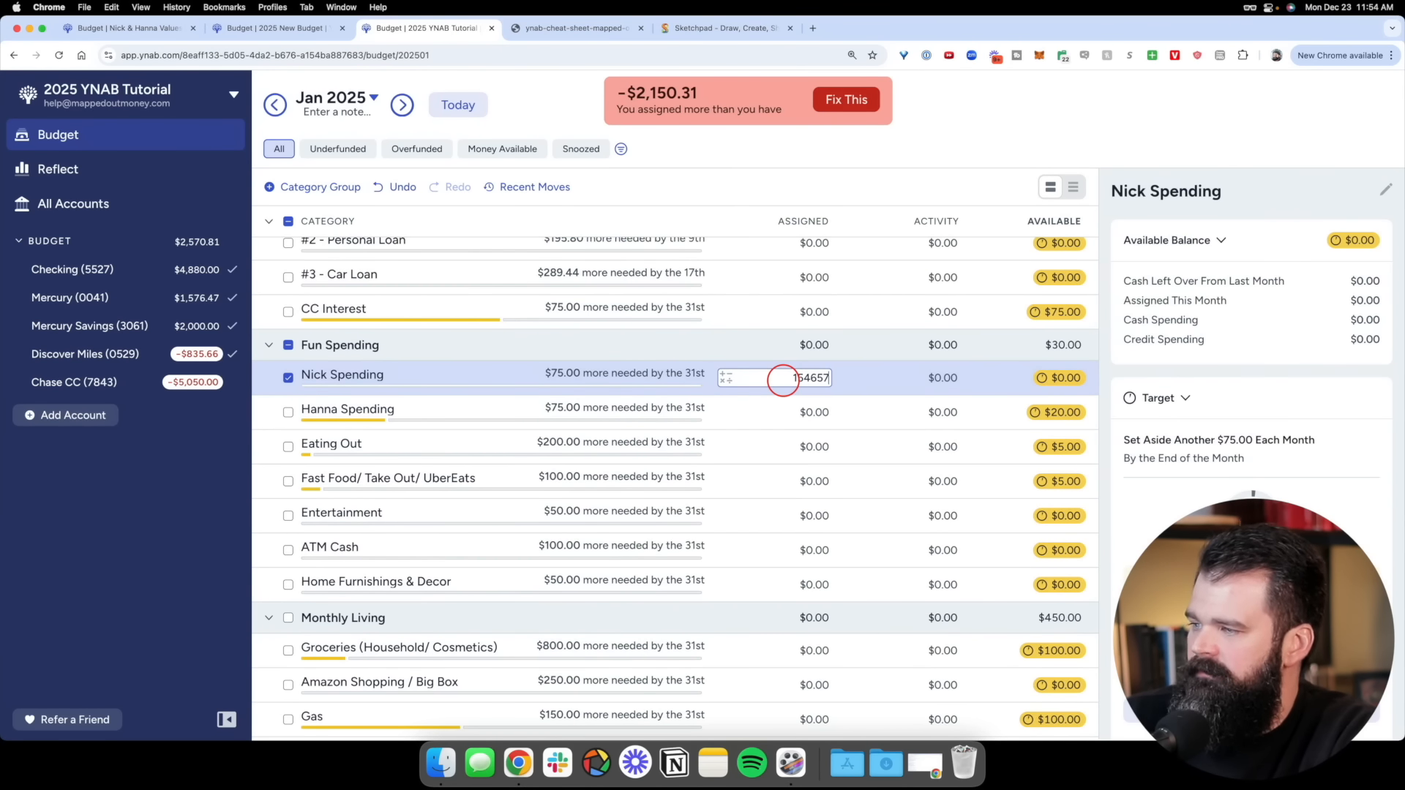
key(Return)
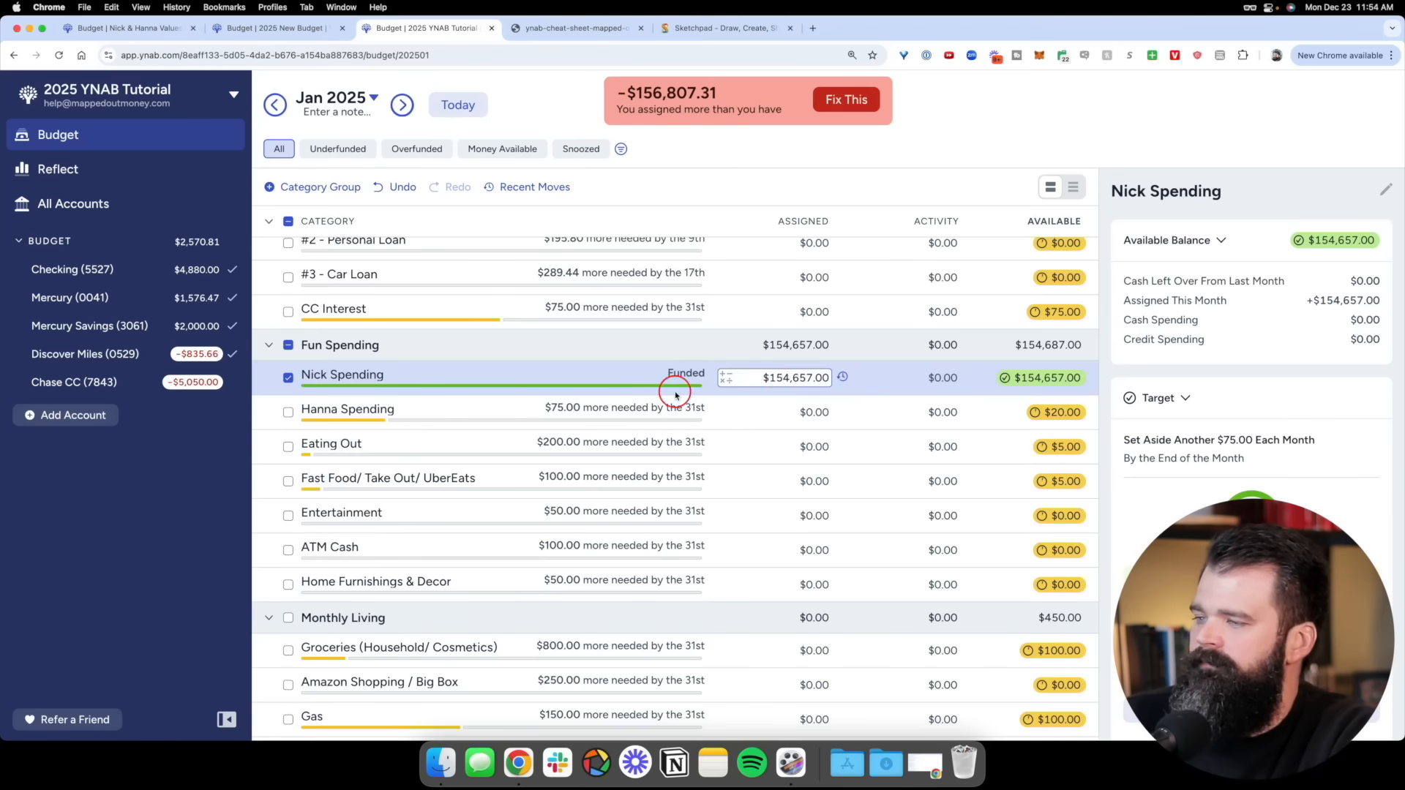
click(288, 378)
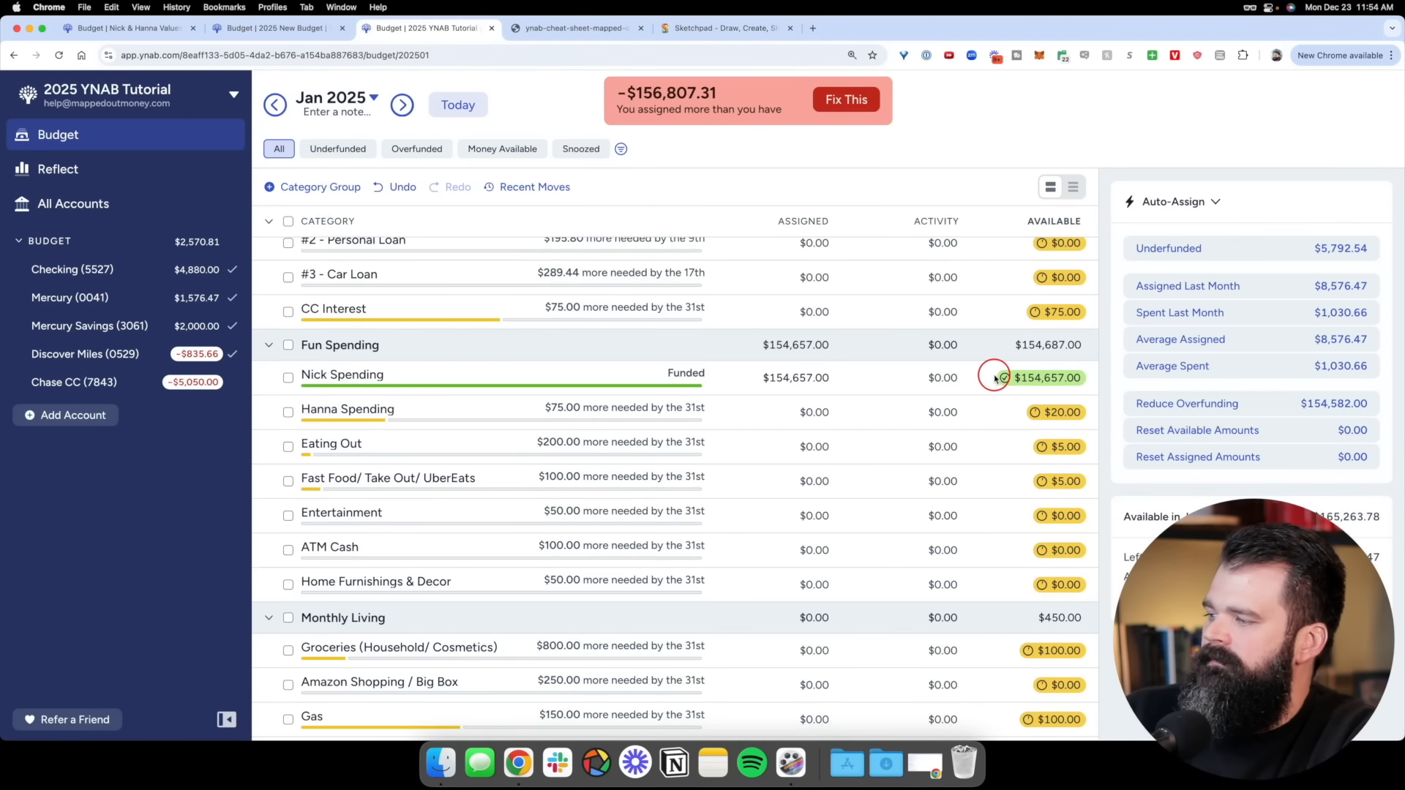
scroll(1017, 393, up, 5)
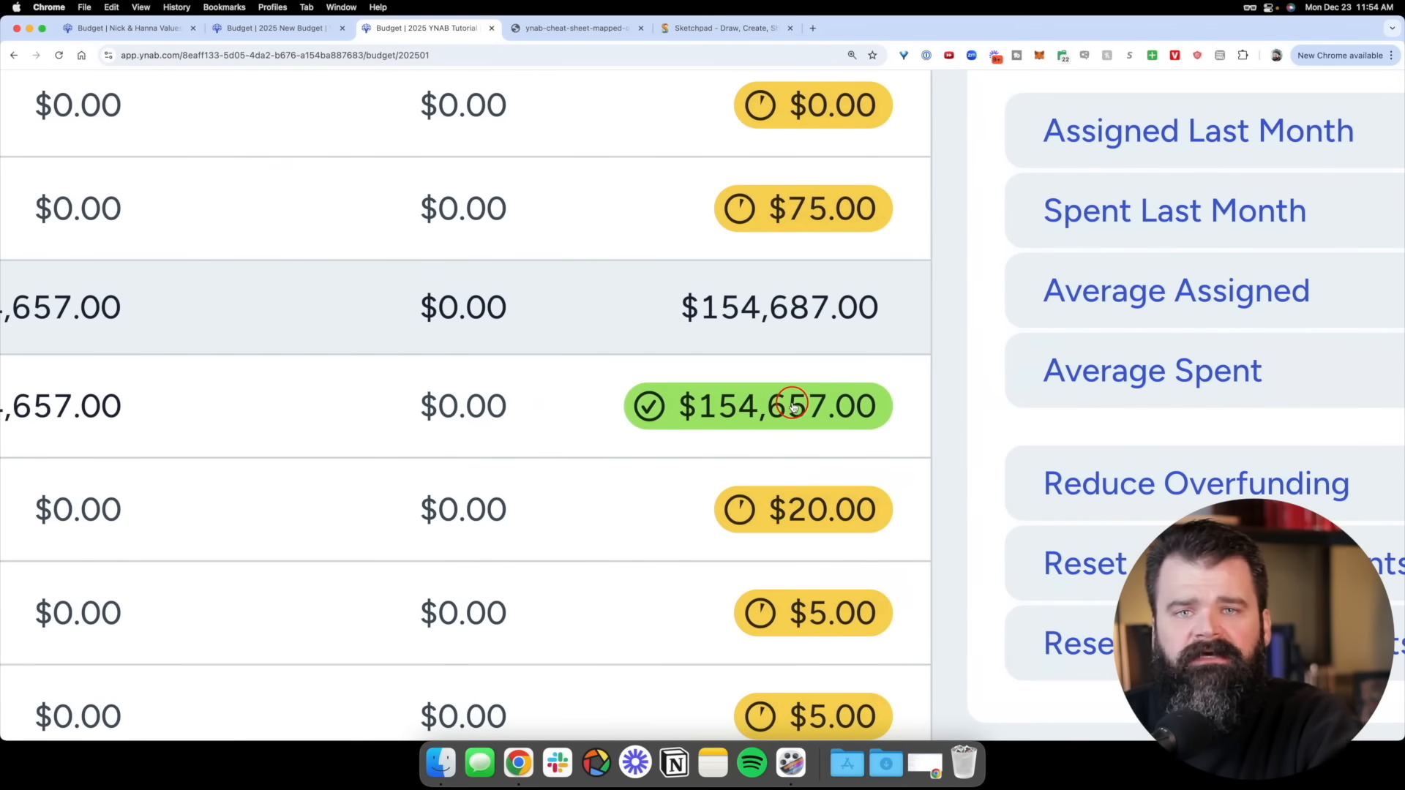
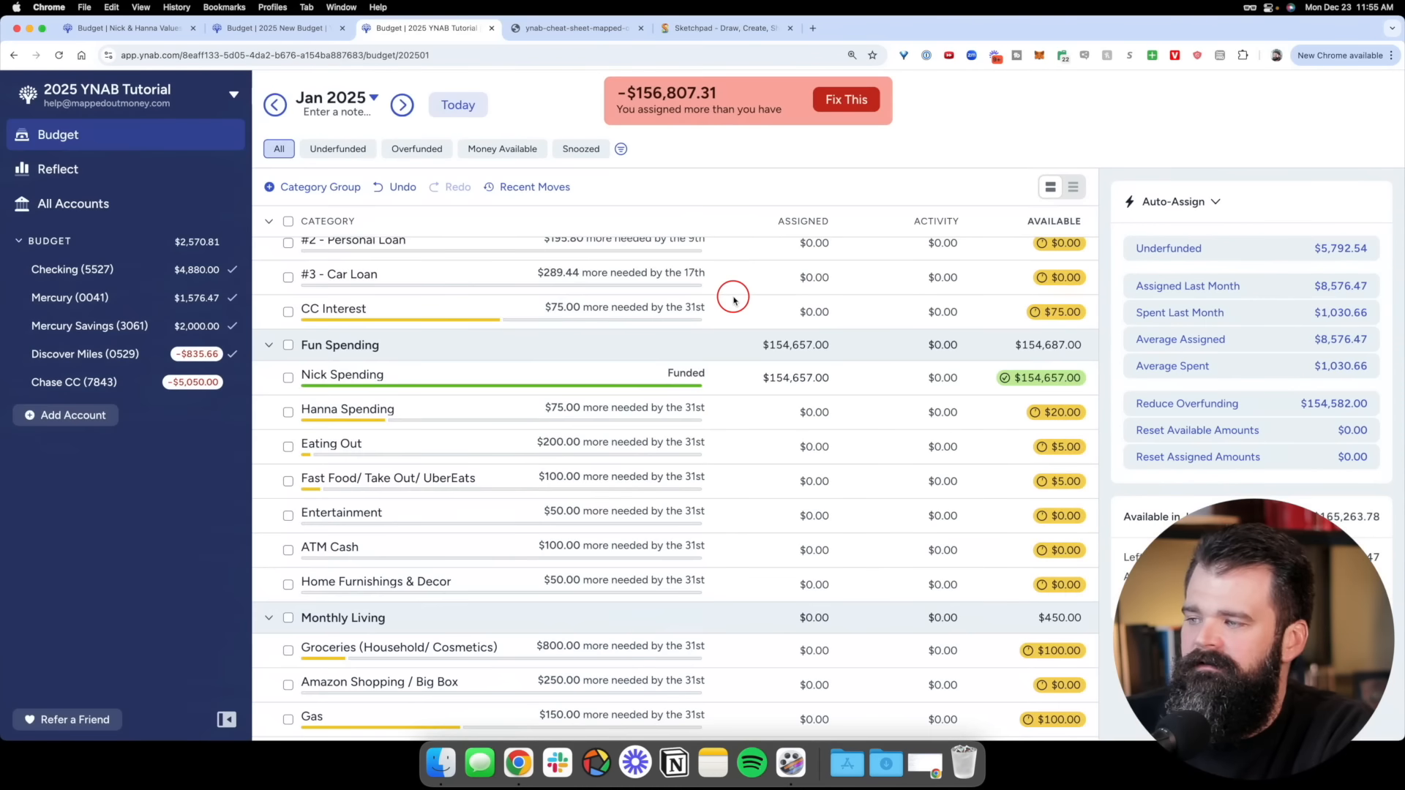
Clear the amount assigned to the first category in the Fun Spending group
click(802, 378)
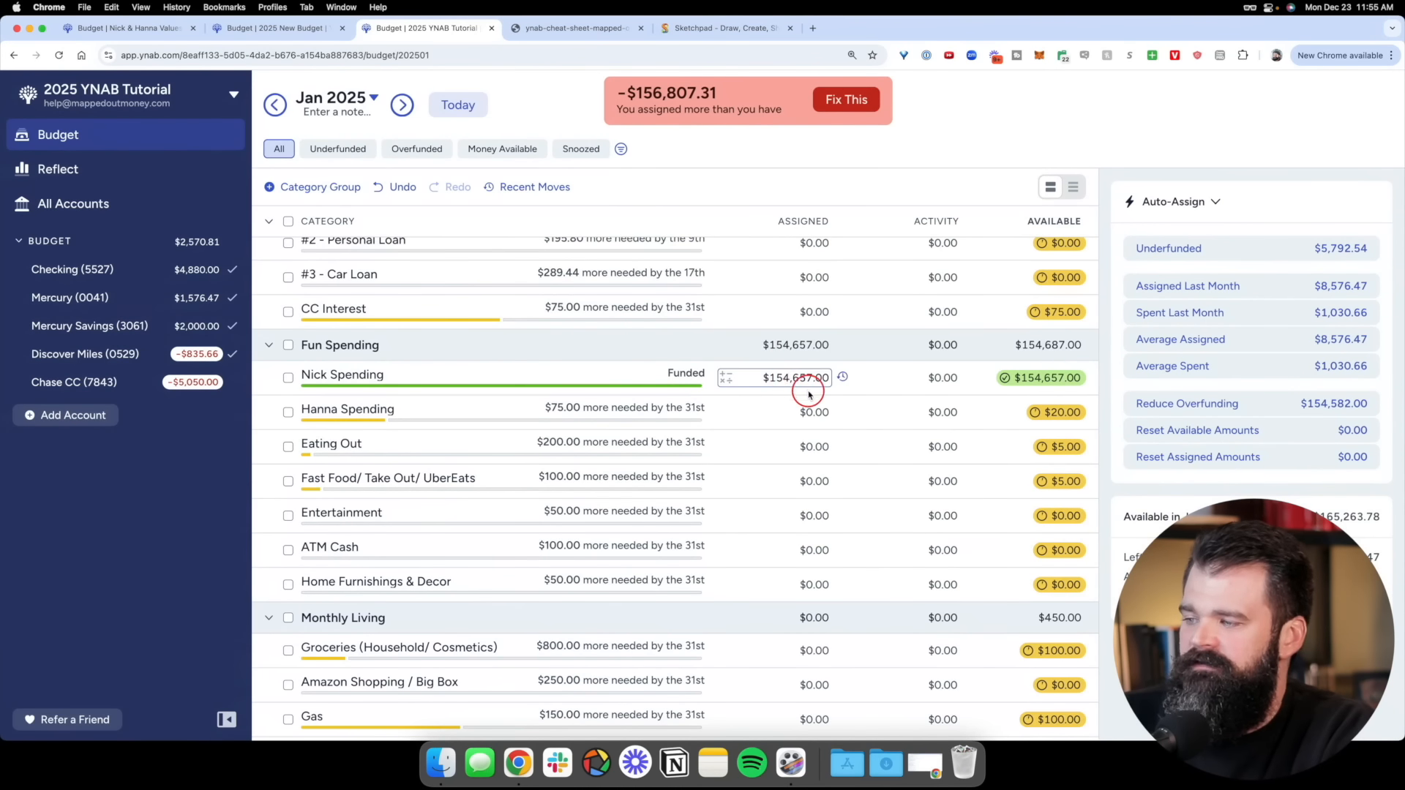
click(801, 378)
key(BackSpace)
key(Return)
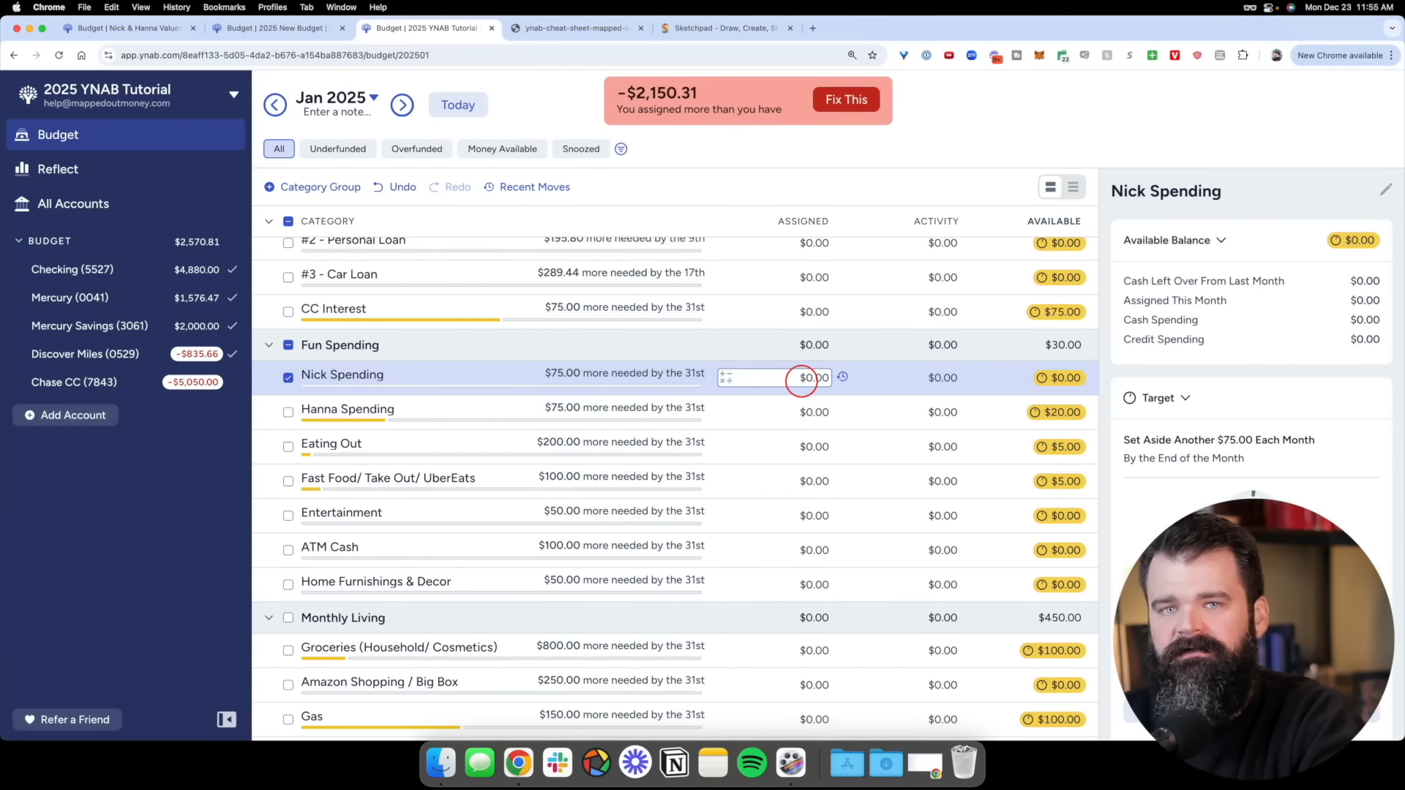
Reset the January assigned amounts to 0 for Netflix, Car Insurance, Spotify, Pet Insurance, Utilities and Mortgage Payment
scroll(802, 377, up, 10)
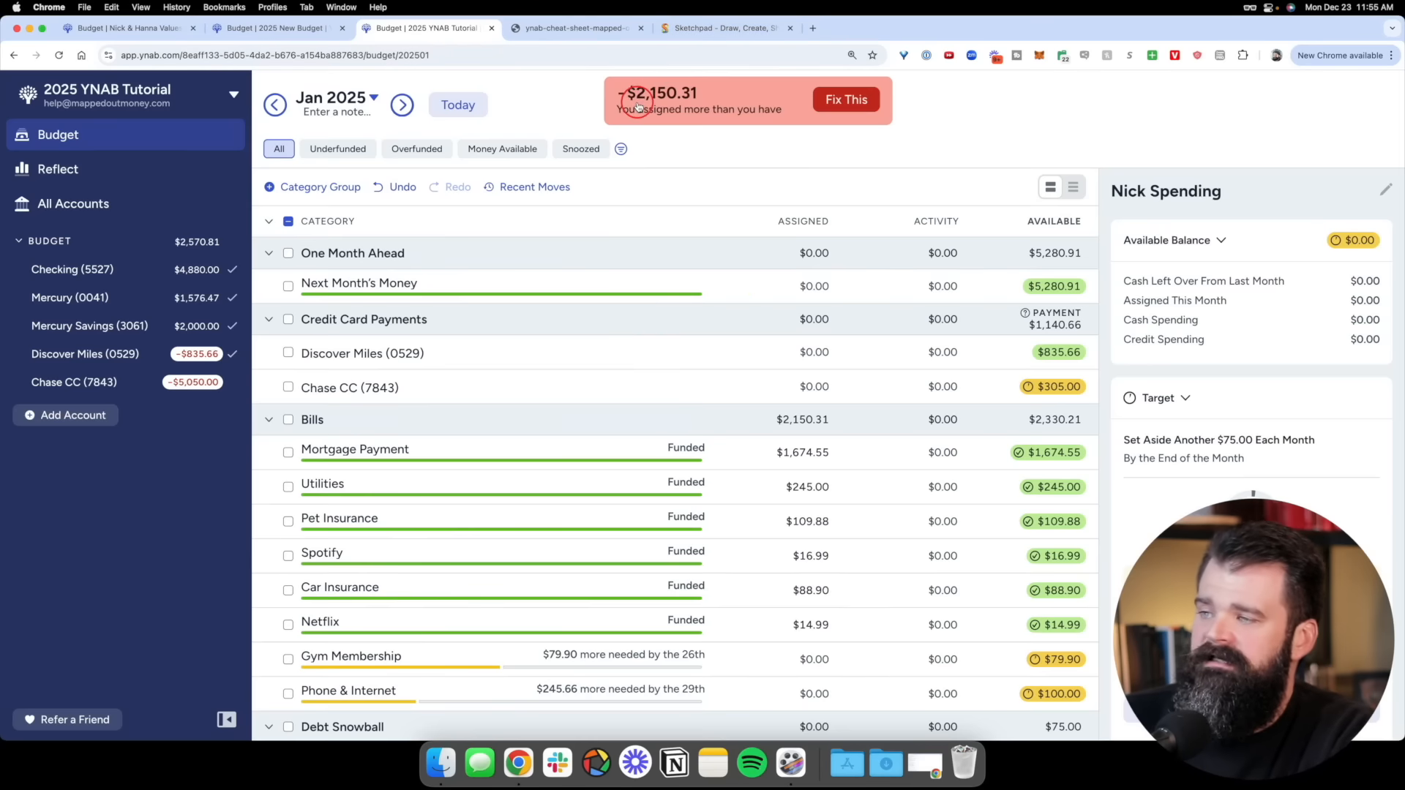
scroll(637, 105, up, 5)
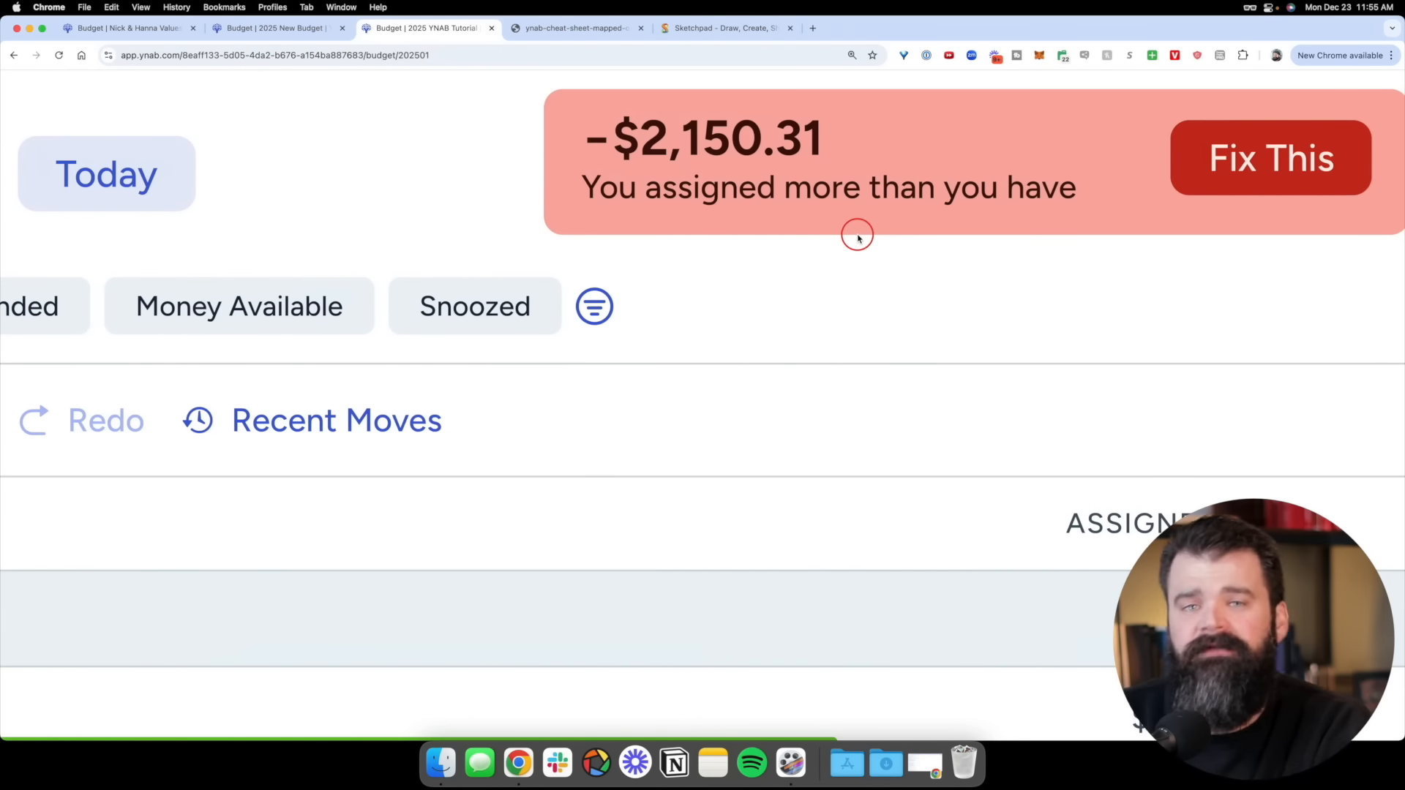
scroll(856, 231, down, 5)
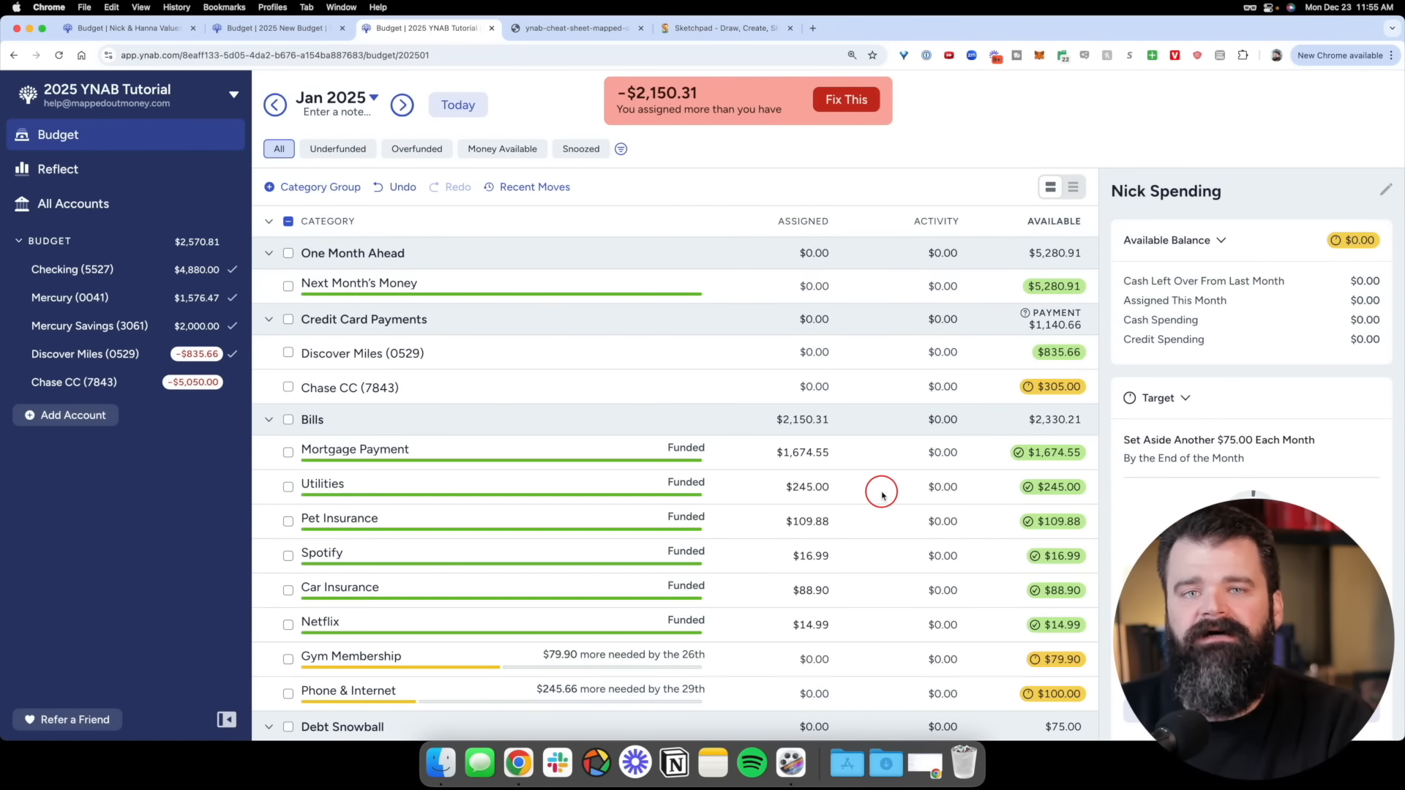
click(809, 622)
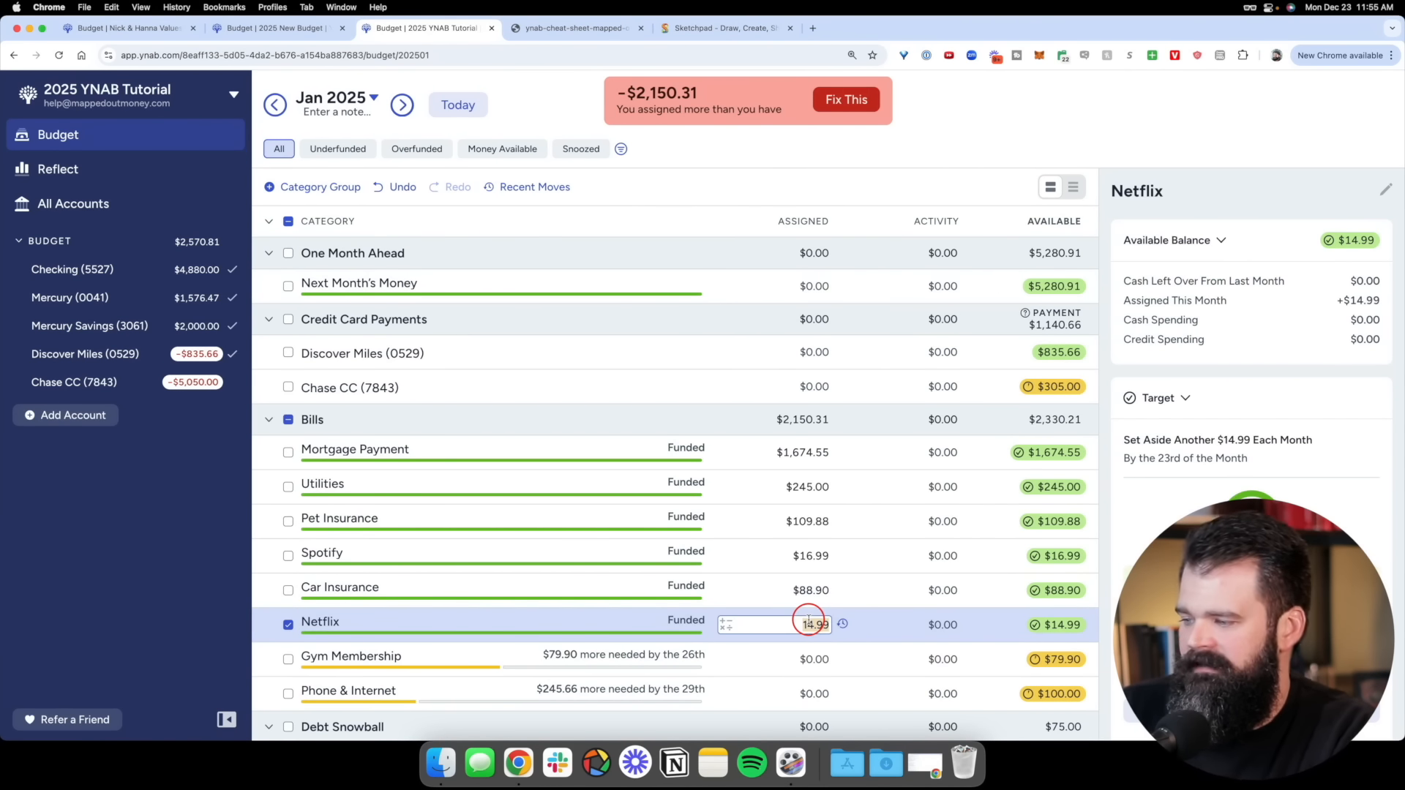
key(Up)
text(0)
key(Up)
text(0)
key(Up)
text(0)
key(Up)
text(0)
key(Up)
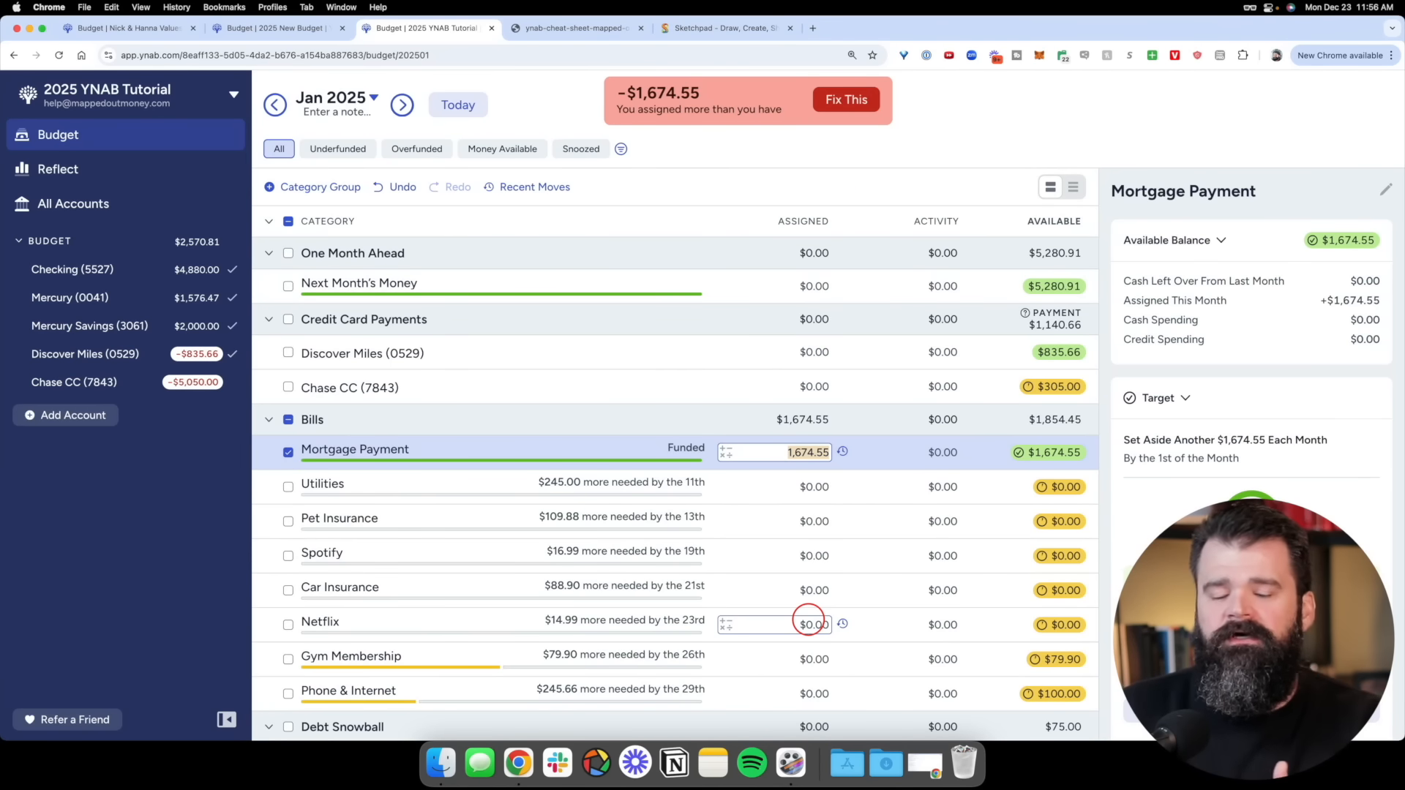
key(BackSpace)
key(Return)
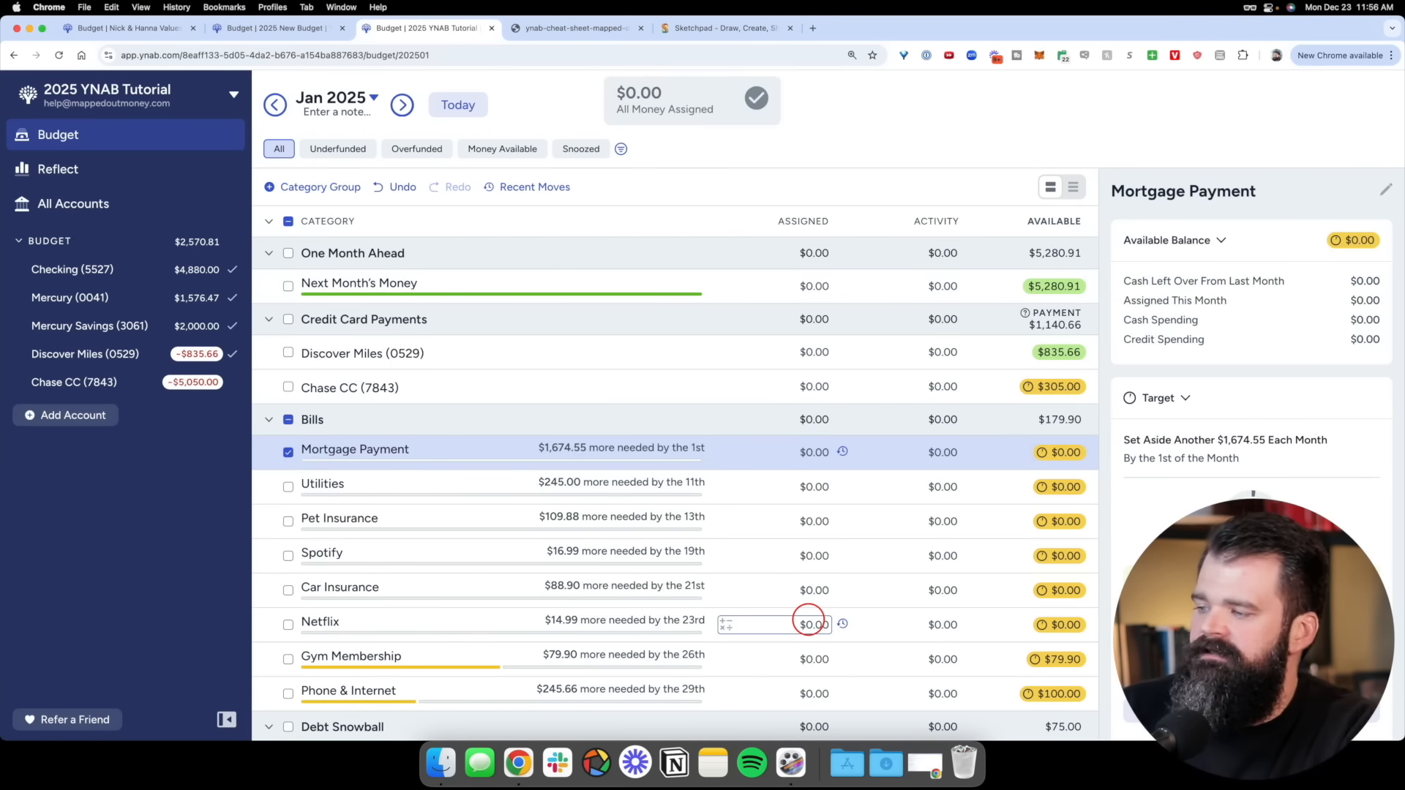
Go back to the December 2024 budget and examine the available balance of the first Fun Spending category
scroll(808, 620, down, 5)
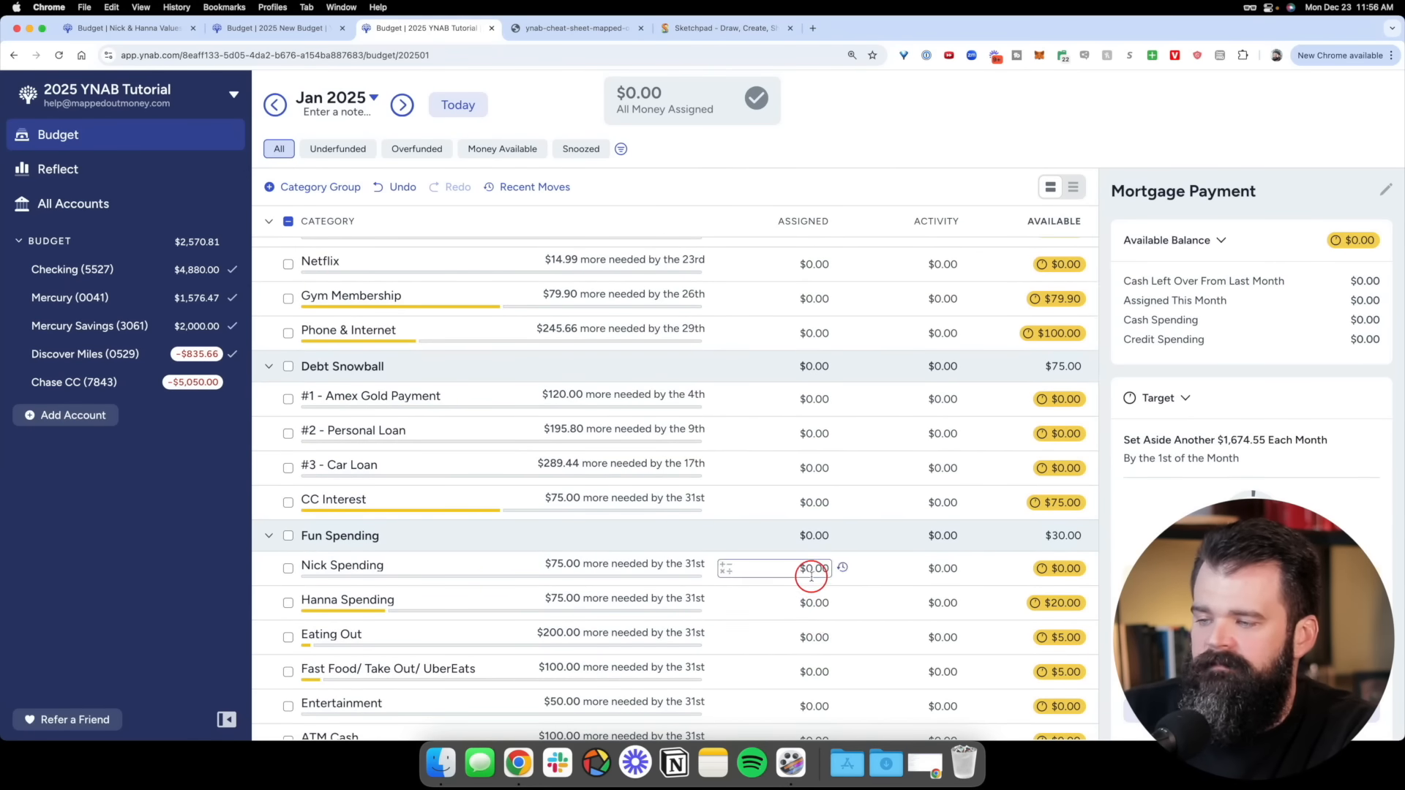
scroll(808, 620, down, 5)
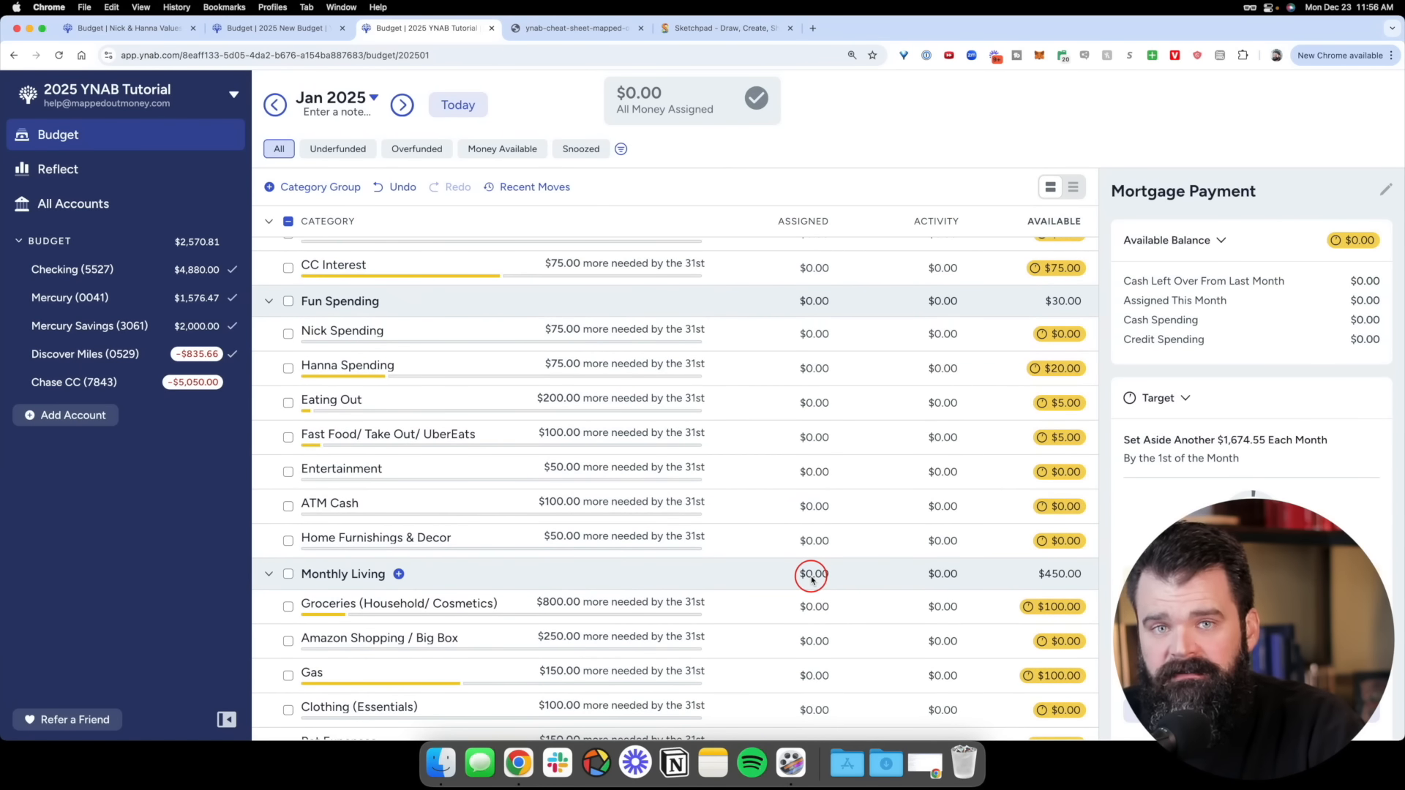
scroll(812, 577, down, 1)
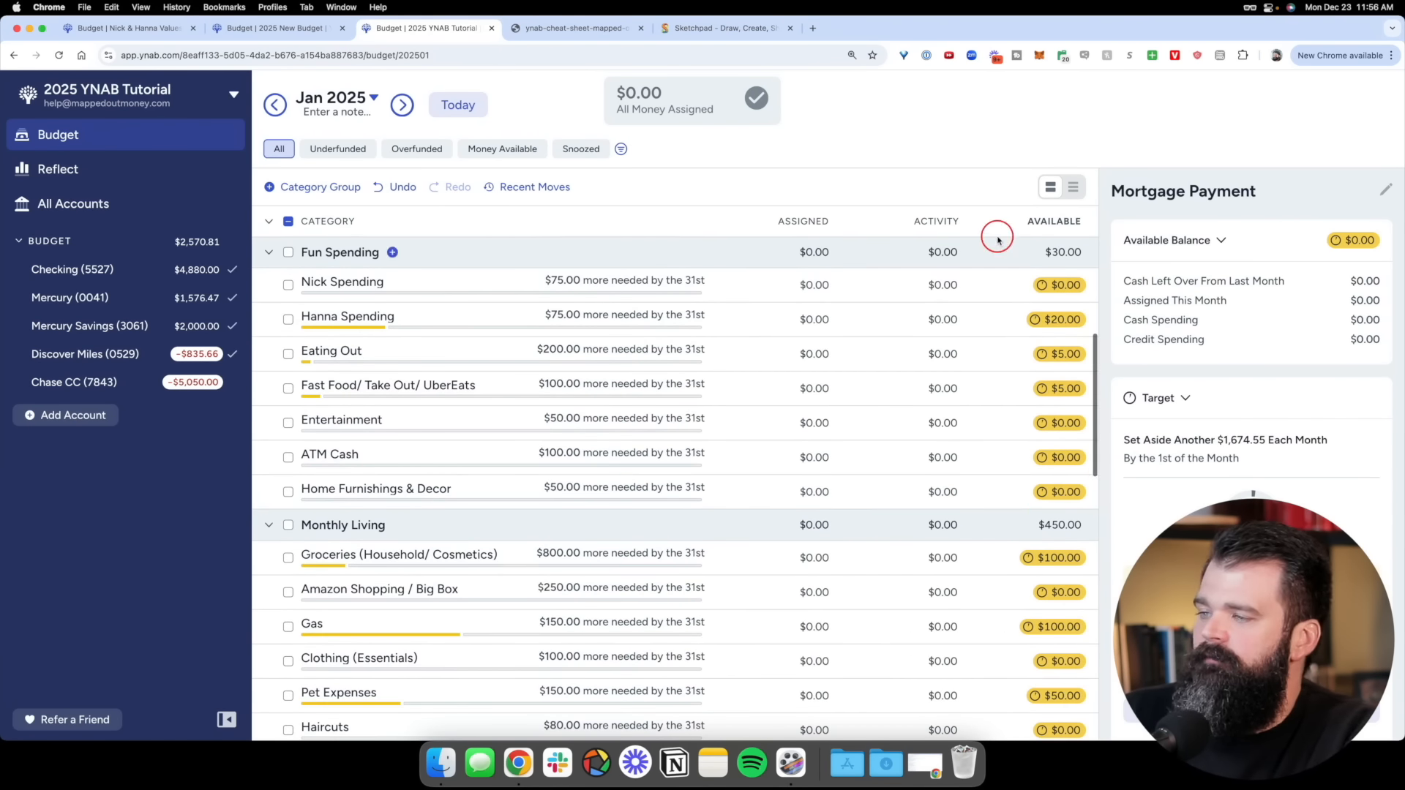
click(274, 104)
scroll(517, 477, down, 10)
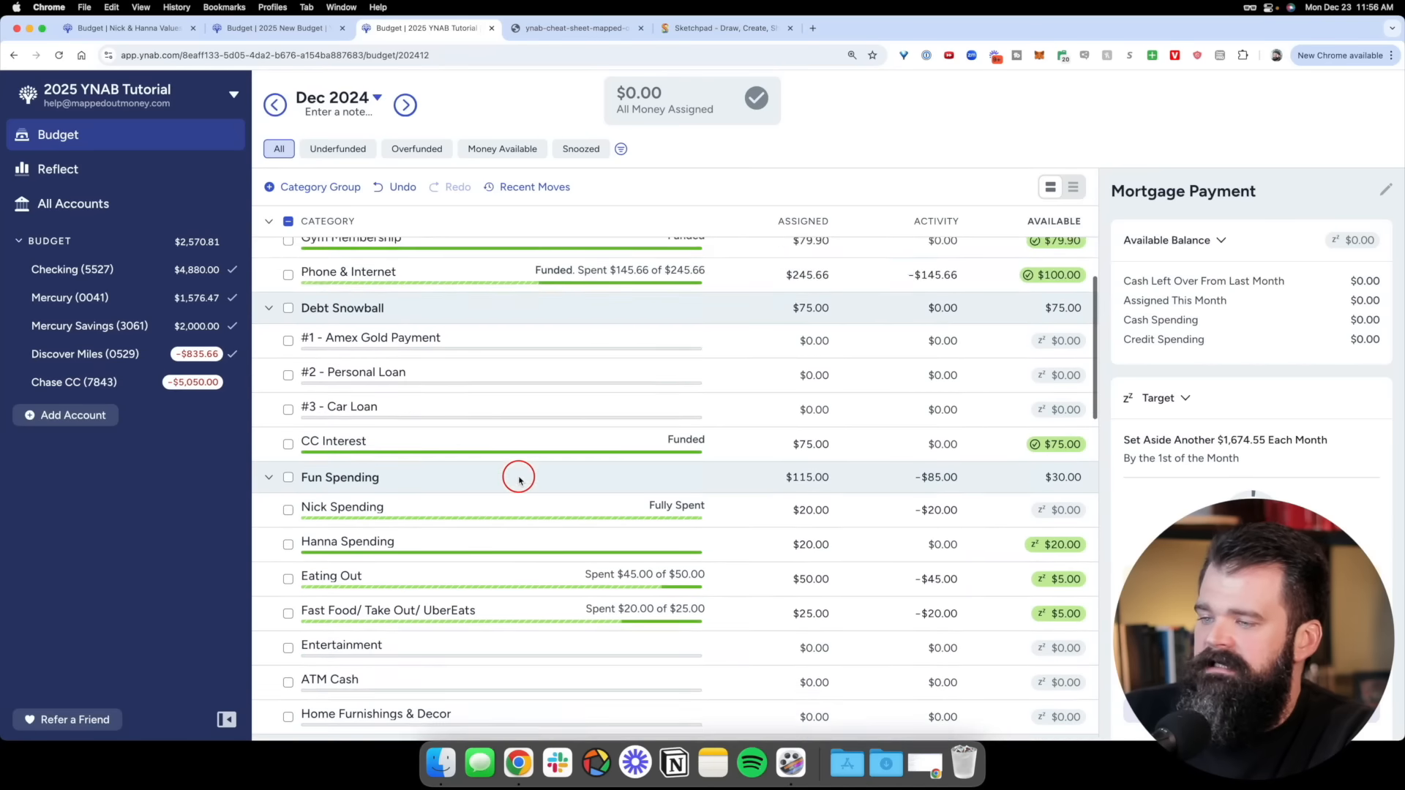
click(492, 382)
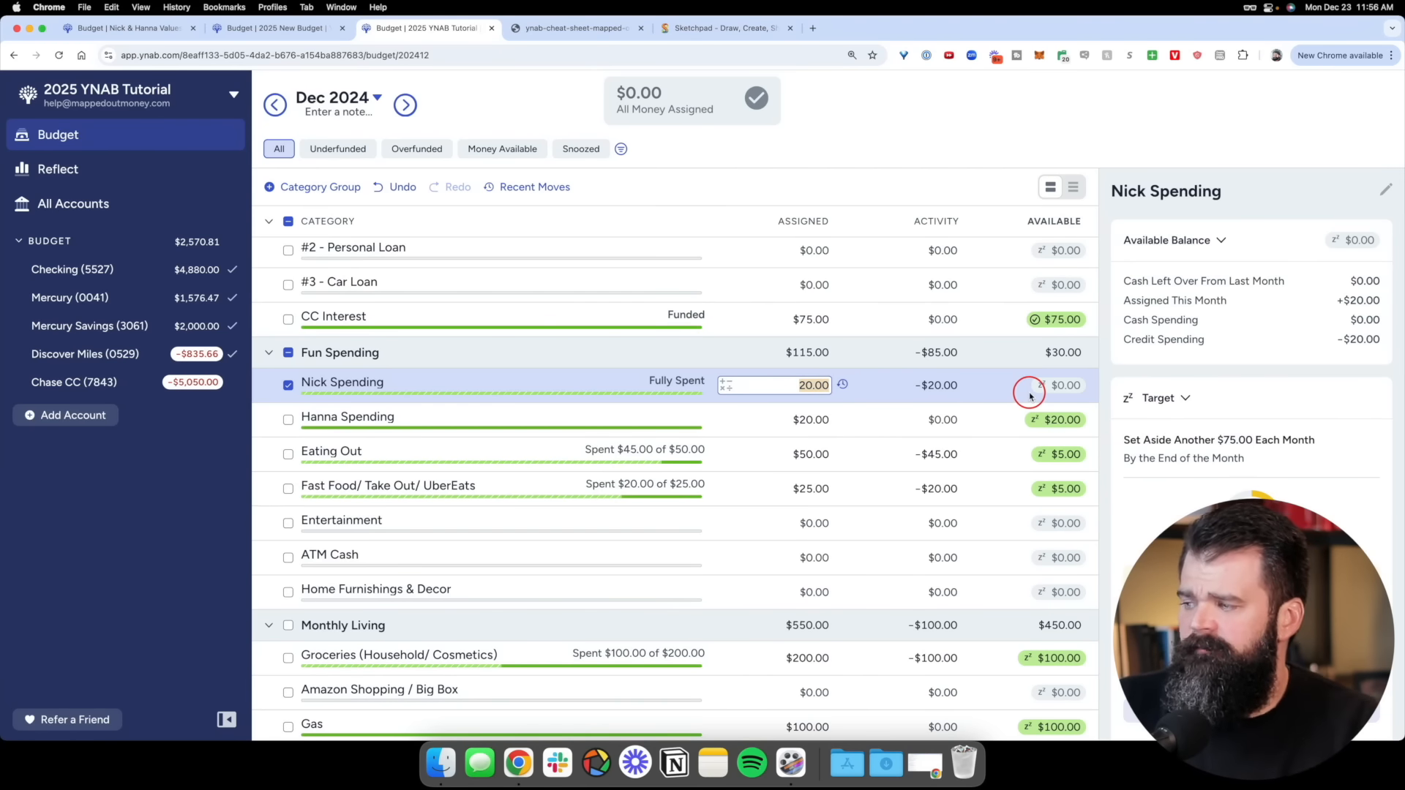
scroll(1029, 395, up, 5)
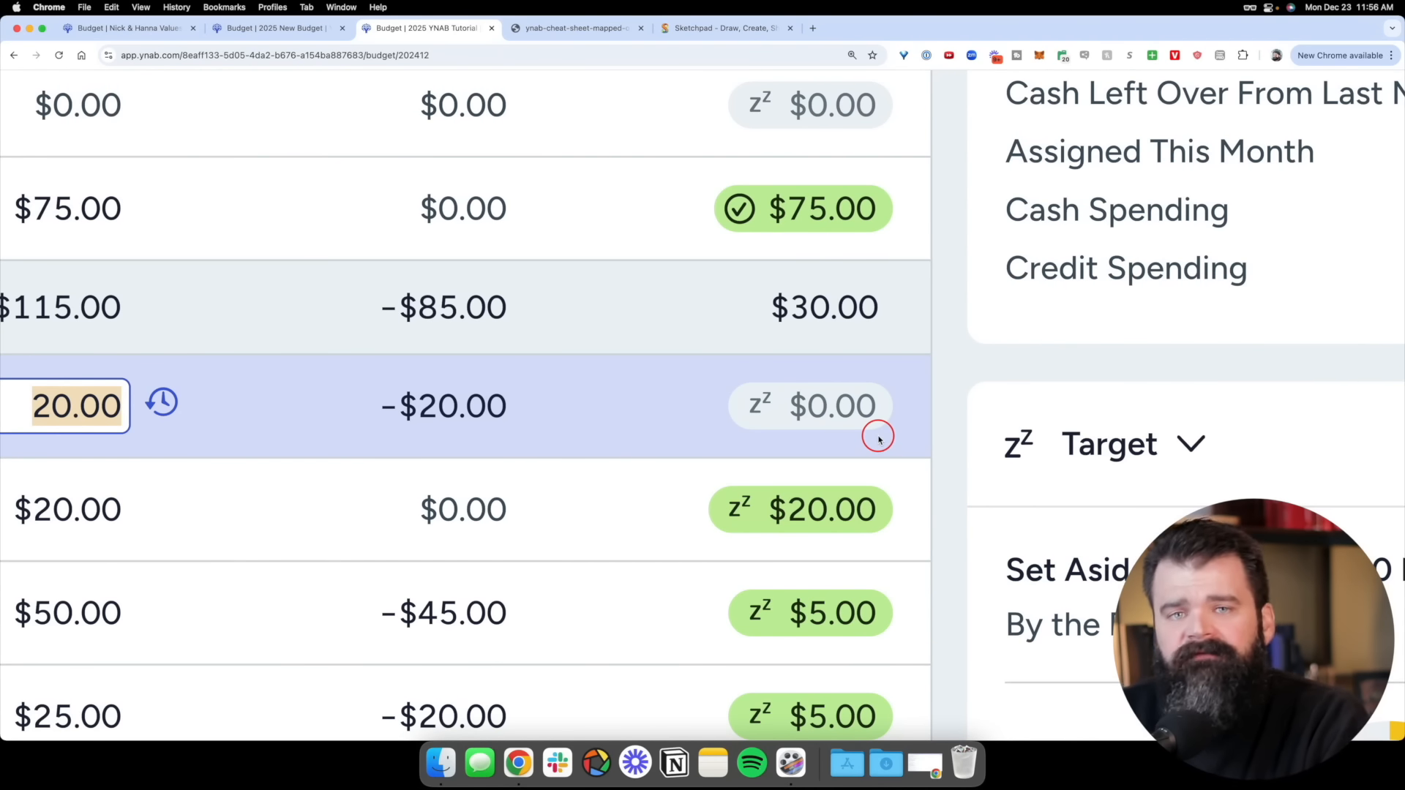
scroll(878, 439, down, 5)
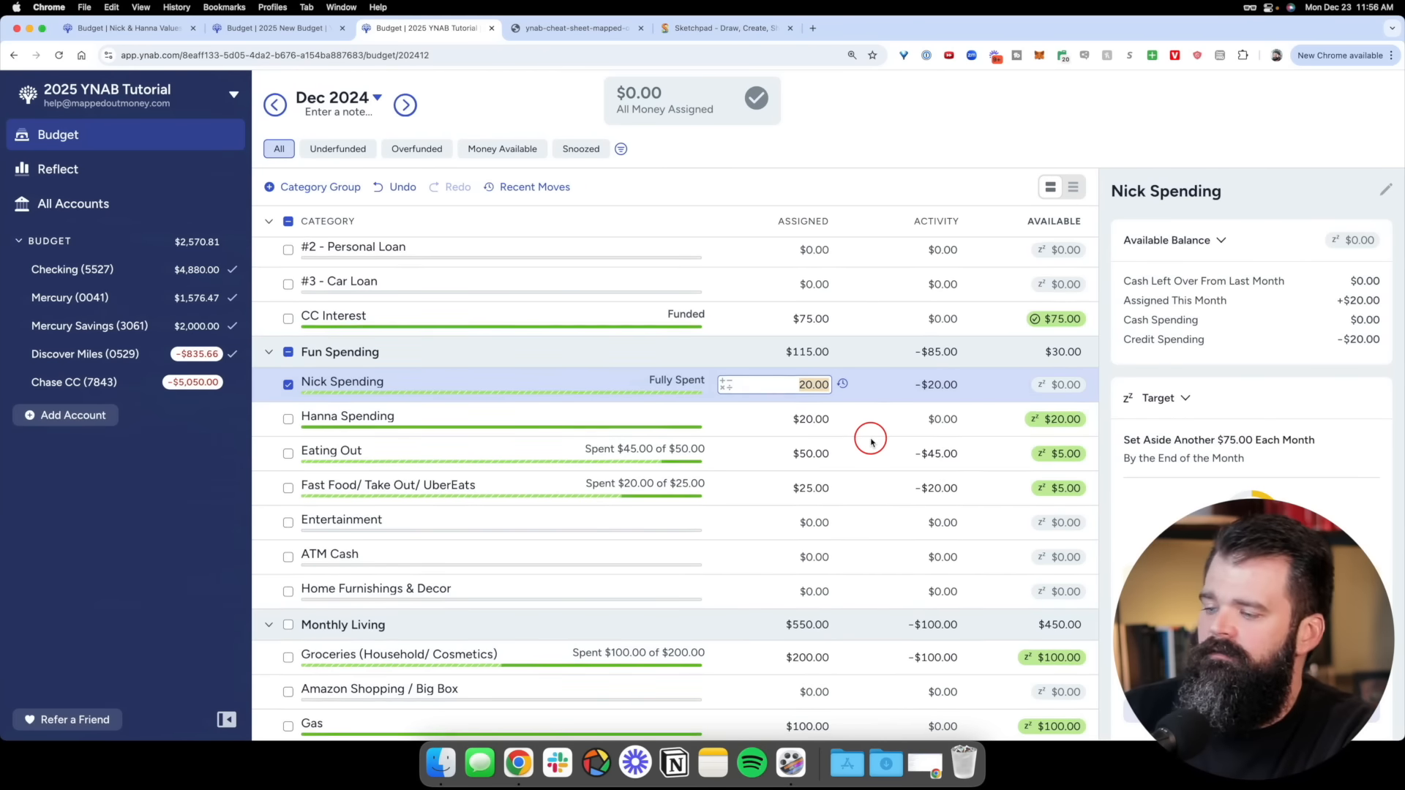
Move 25.00 of the available Pet Expenses money to the first Fun Spending category in December 2024
scroll(875, 442, down, 5)
scroll(887, 444, down, 1)
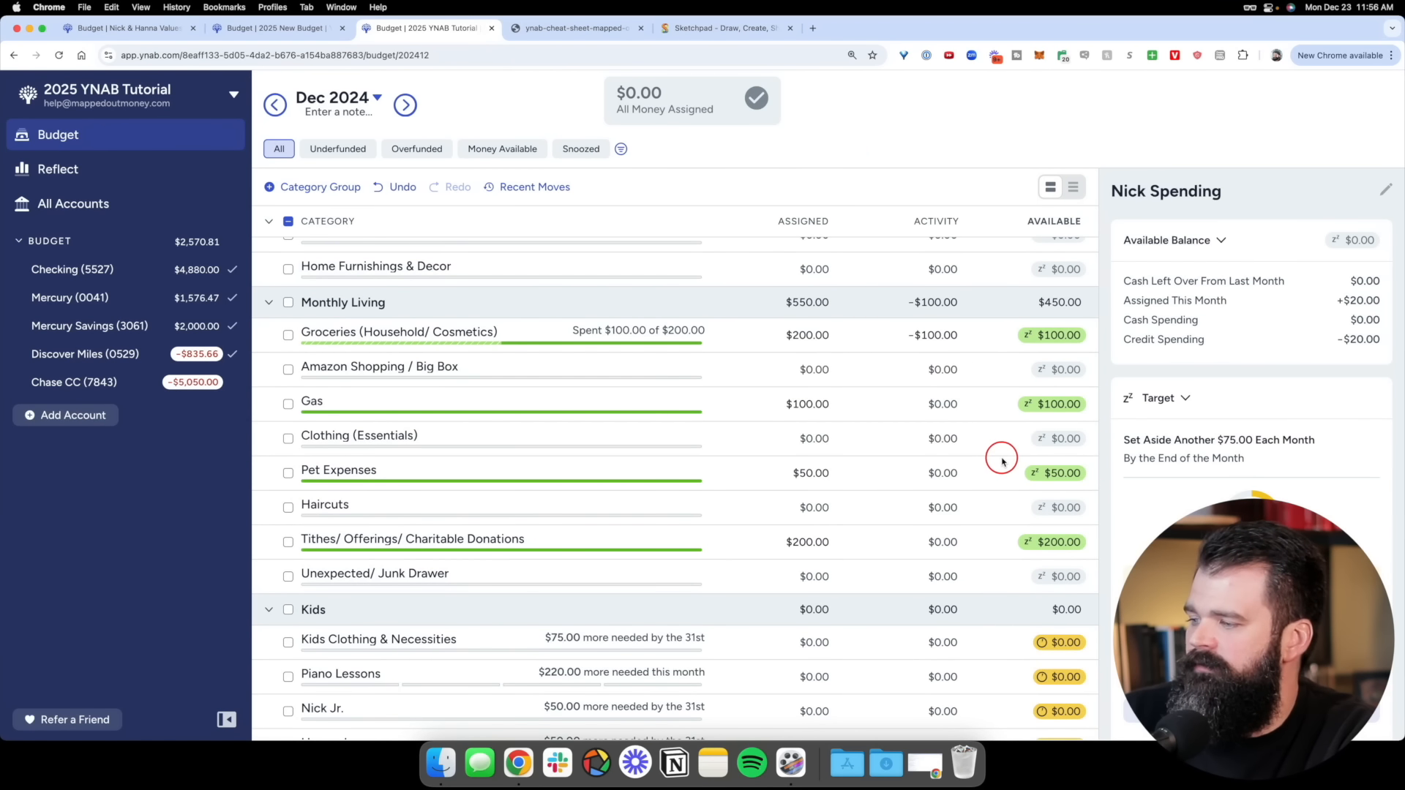
click(1021, 473)
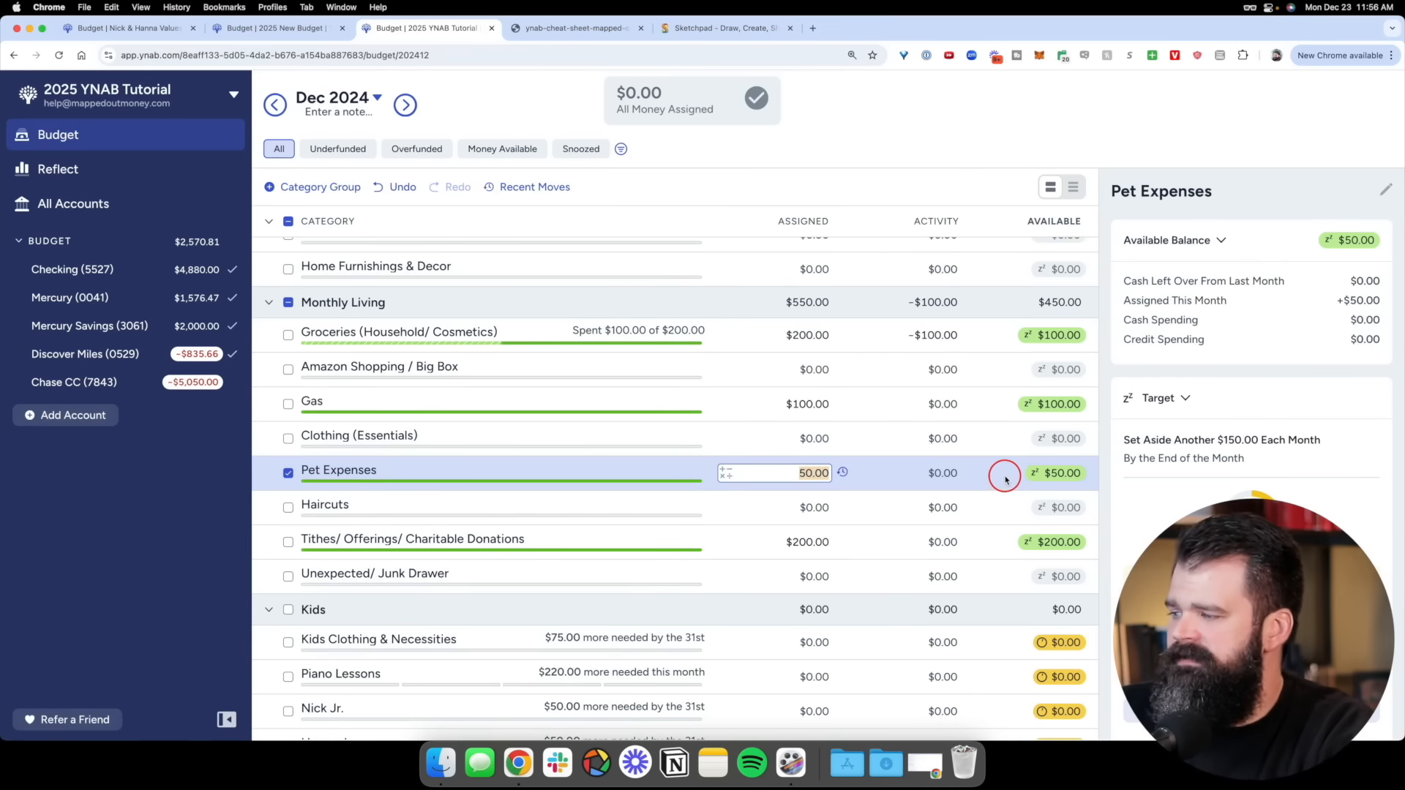
click(1068, 474)
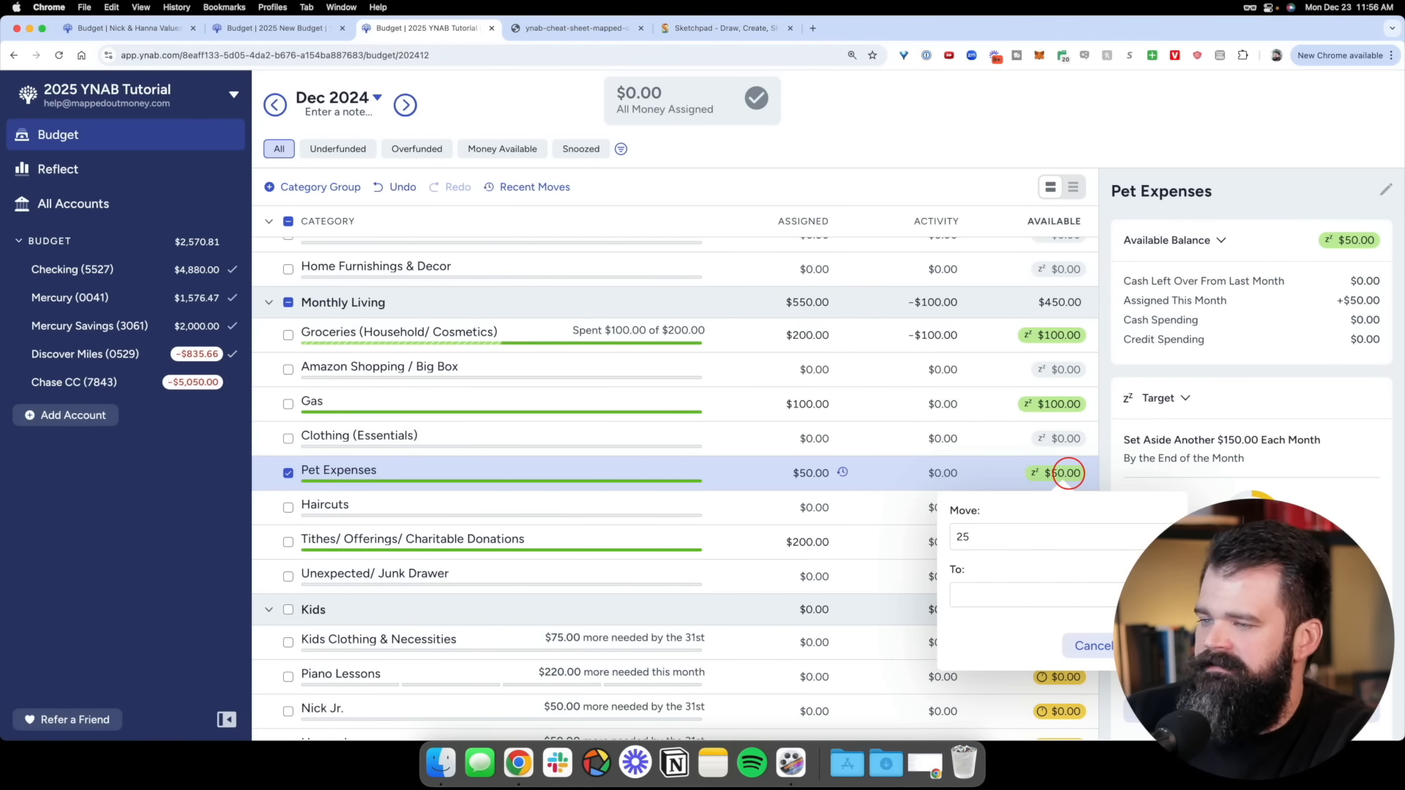
click(992, 591)
text(nick fun)
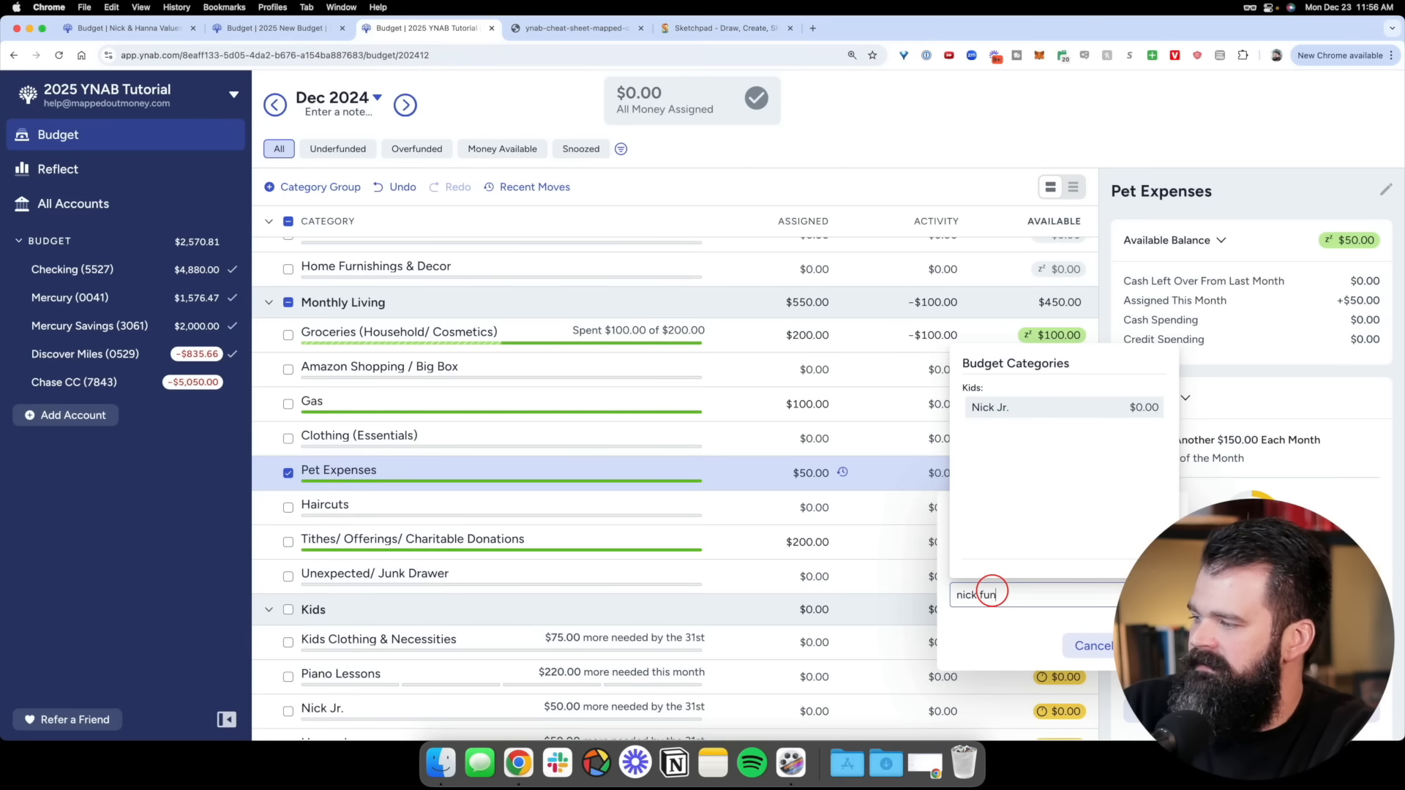
key(BackSpace)
text(ng: Nic)
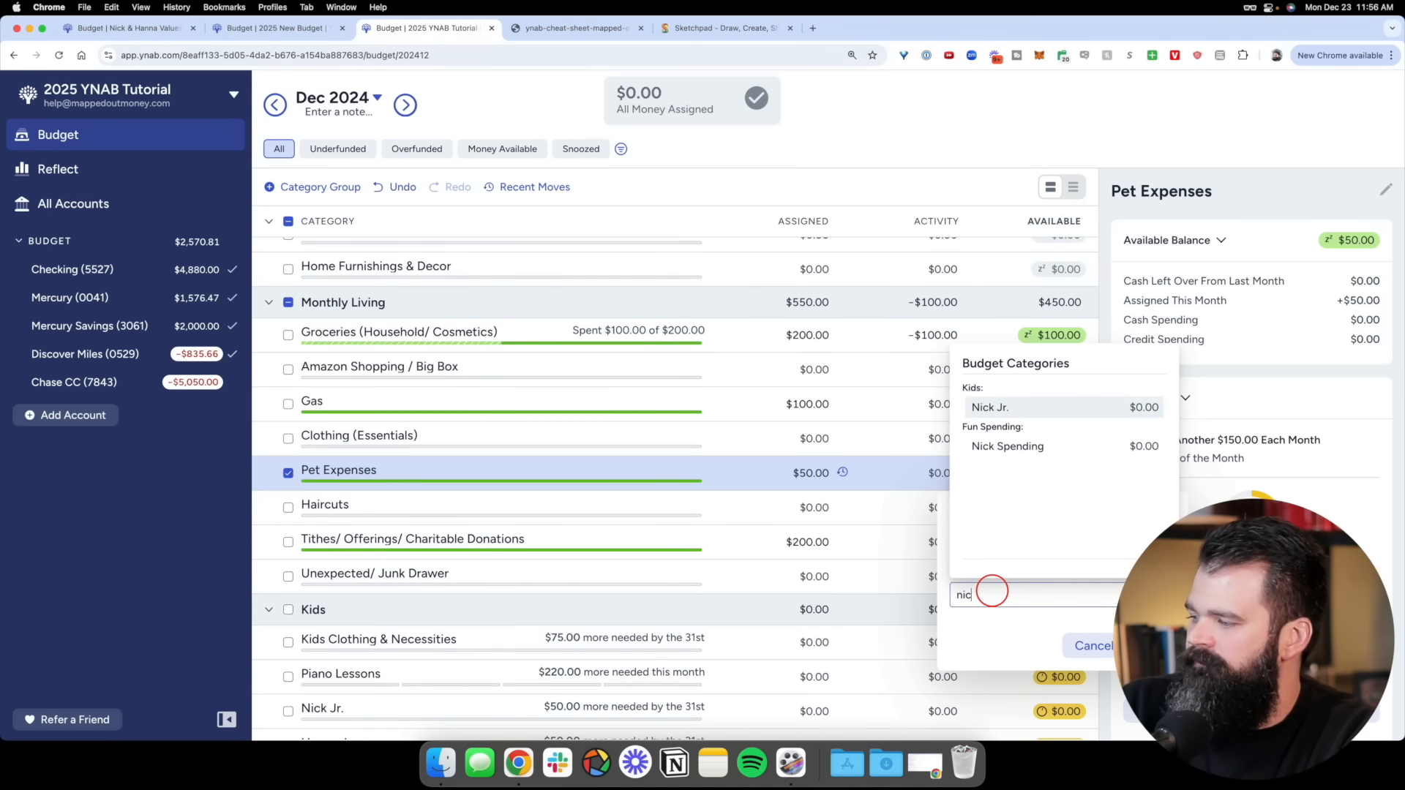
text(k)
click(1052, 448)
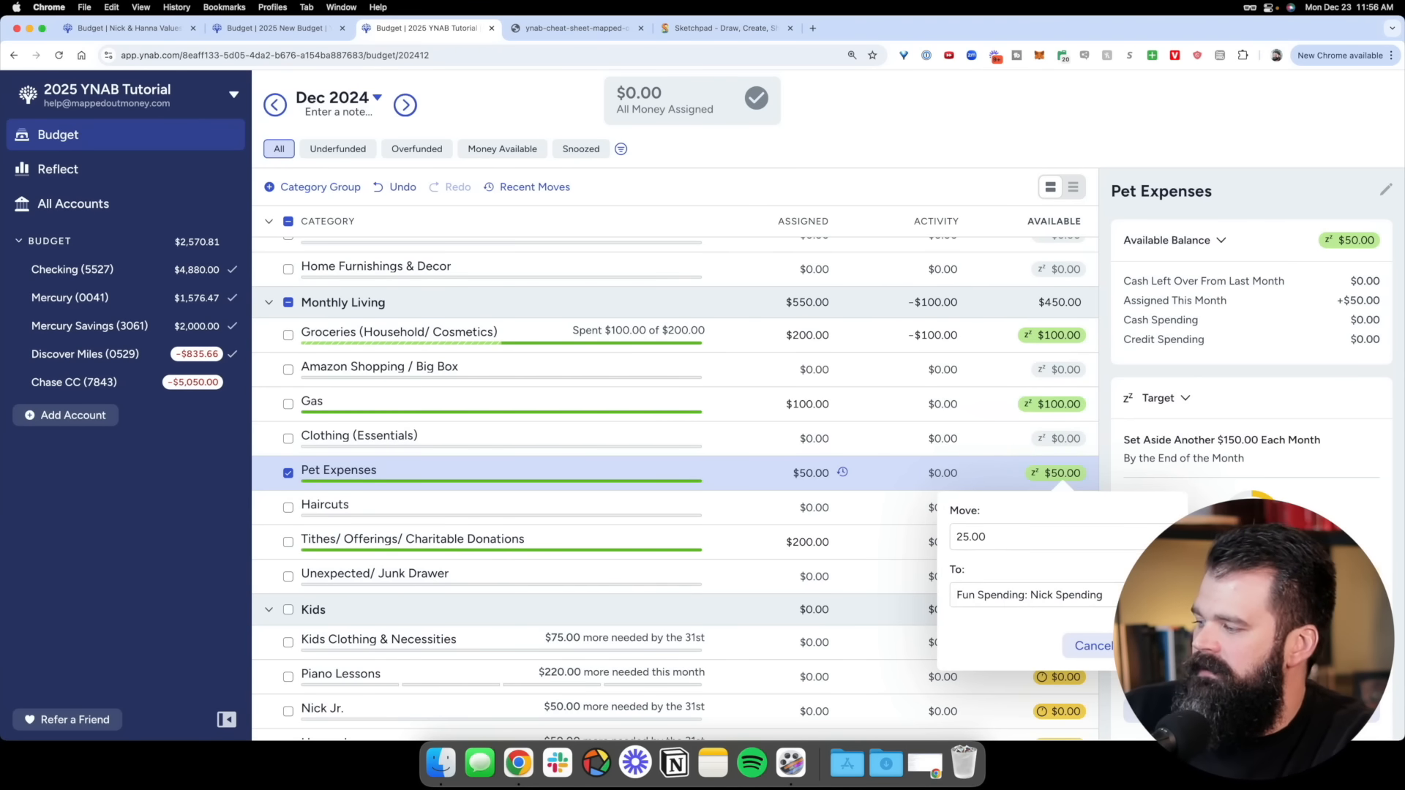
click(1153, 646)
Check the first Fun Spending category's available balance after the transfer and clear the category selection
scroll(1048, 521, up, 2)
scroll(1049, 521, up, 4)
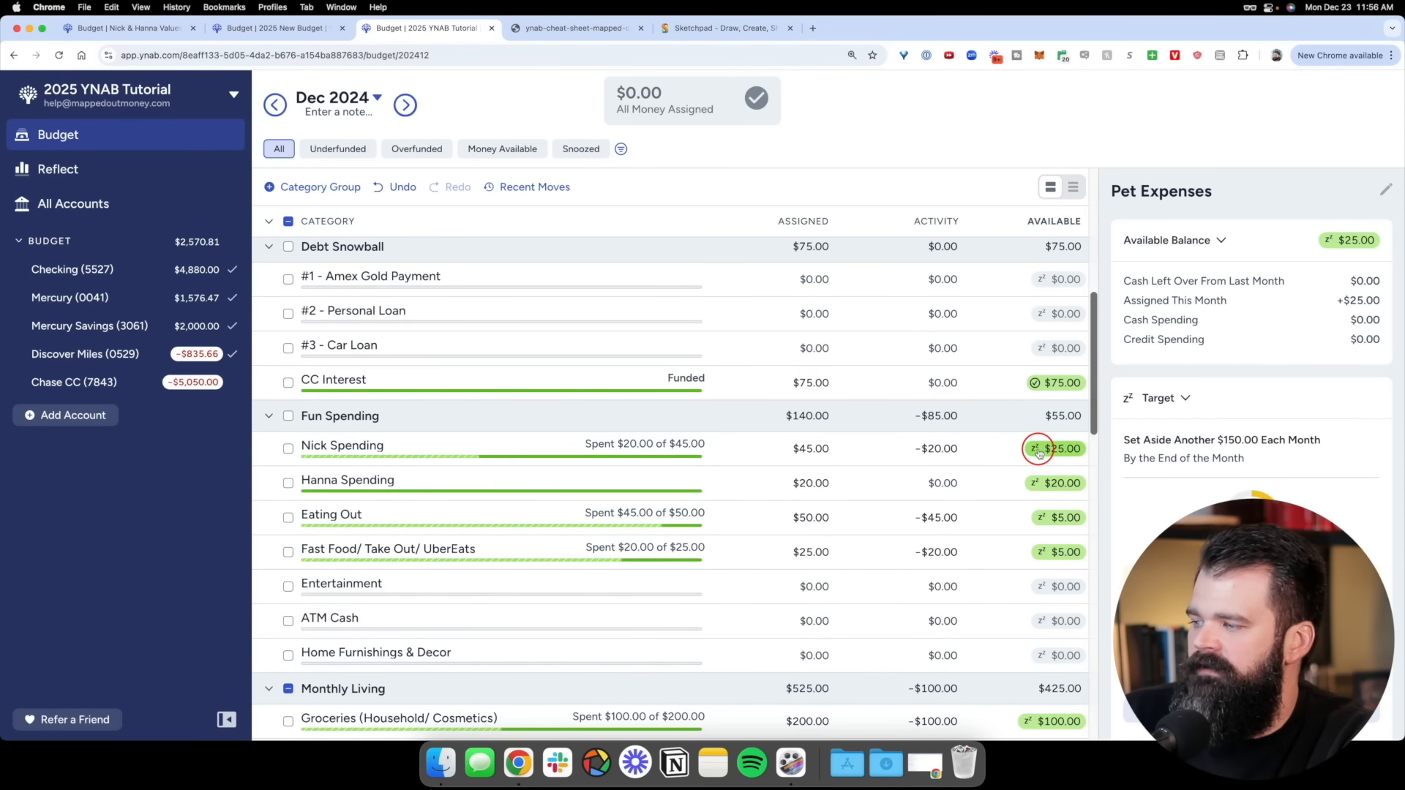
click(1044, 452)
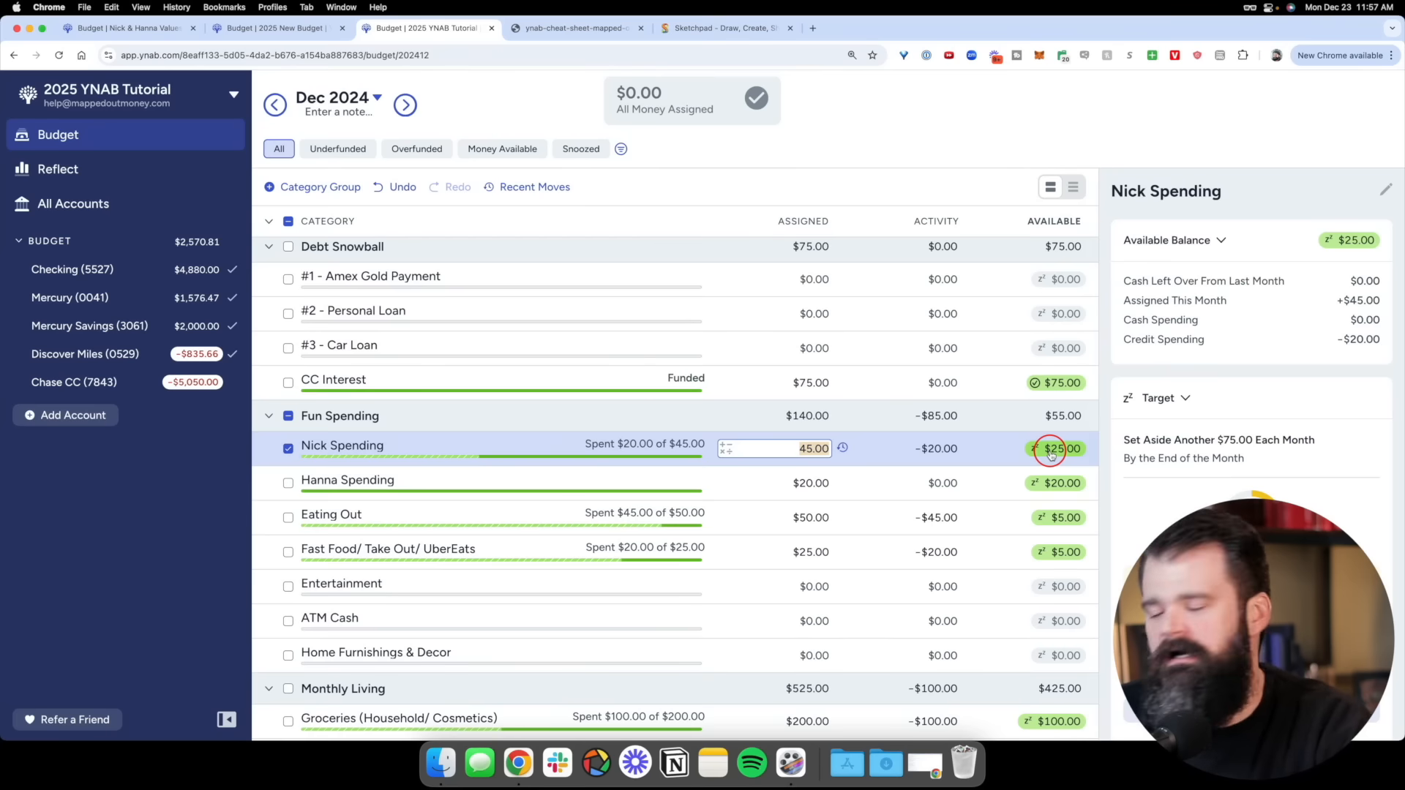
click(289, 416)
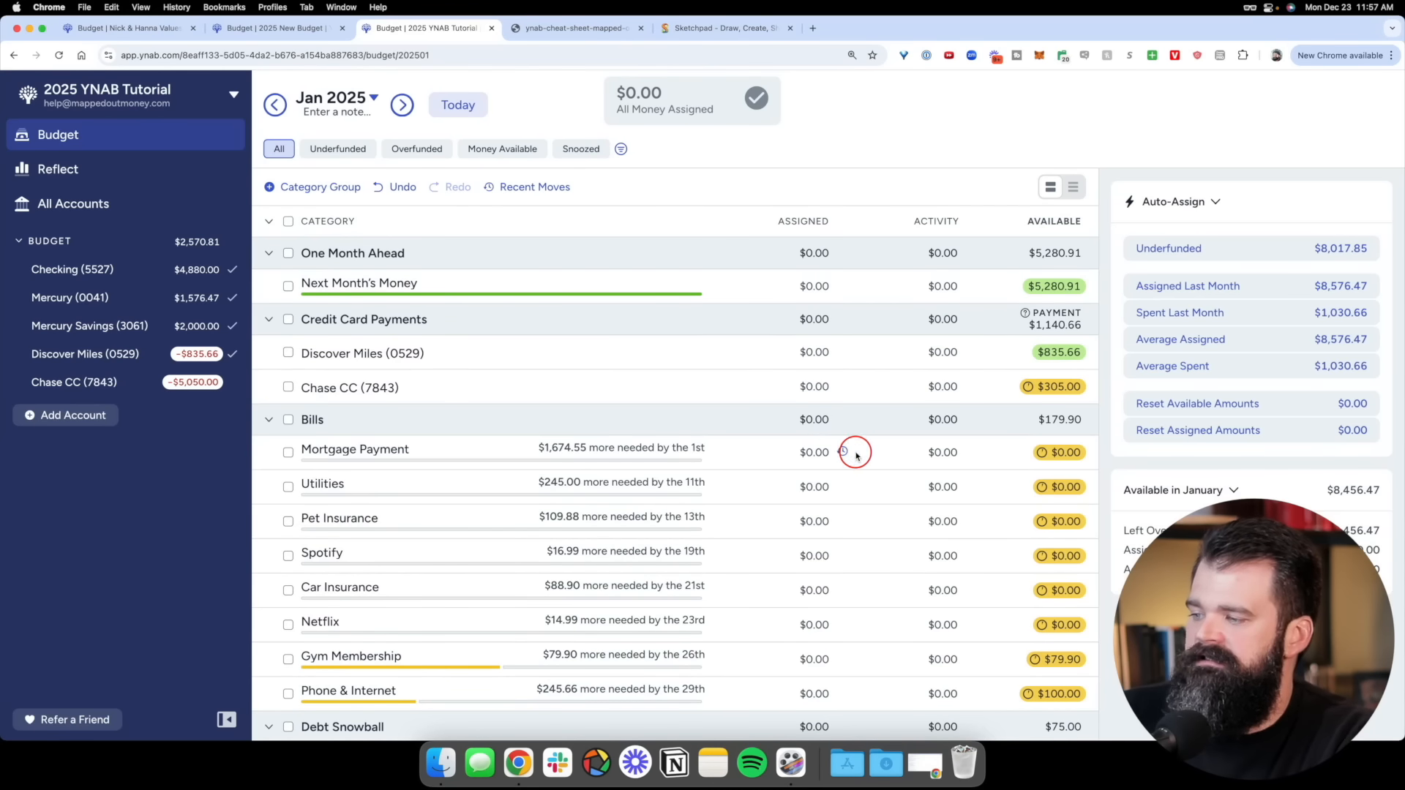
Select Mortgage Payment through Gym Membership in the January 2025 budget and auto-assign their underfunded amounts
click(853, 451)
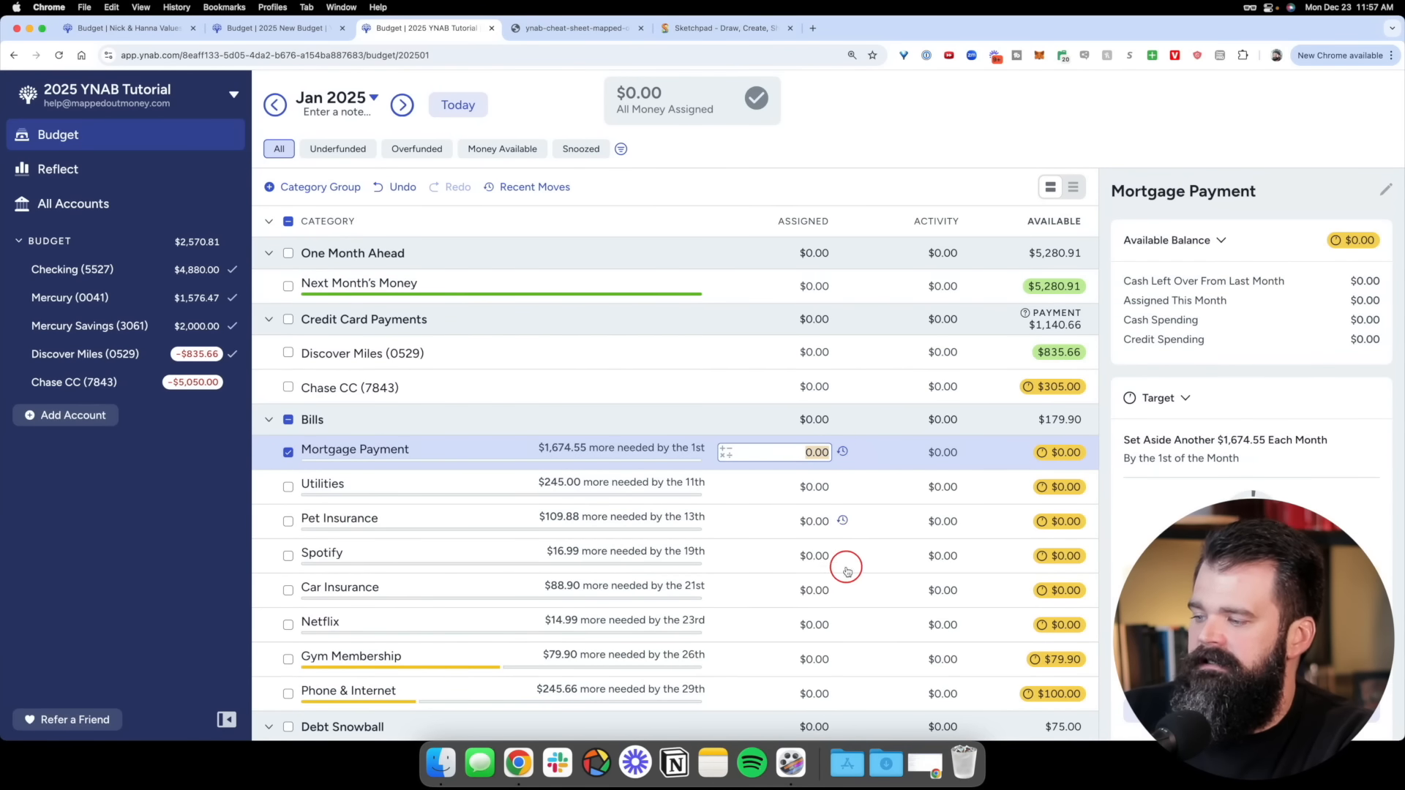
shift+click(859, 672)
click(1291, 320)
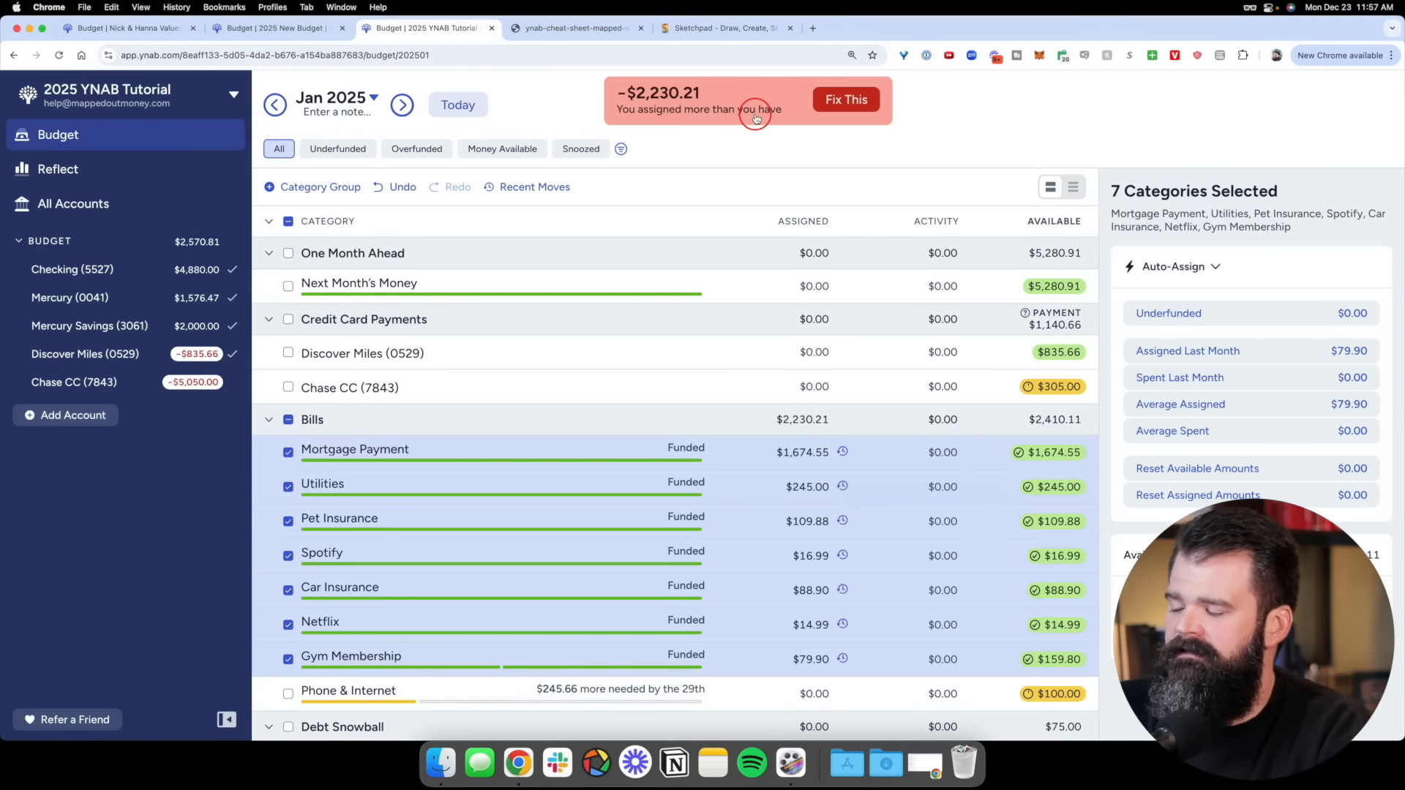
Undo the auto-assignment of the underfunded bills in January 2025 and clear the category selection
scroll(746, 315, down, 3)
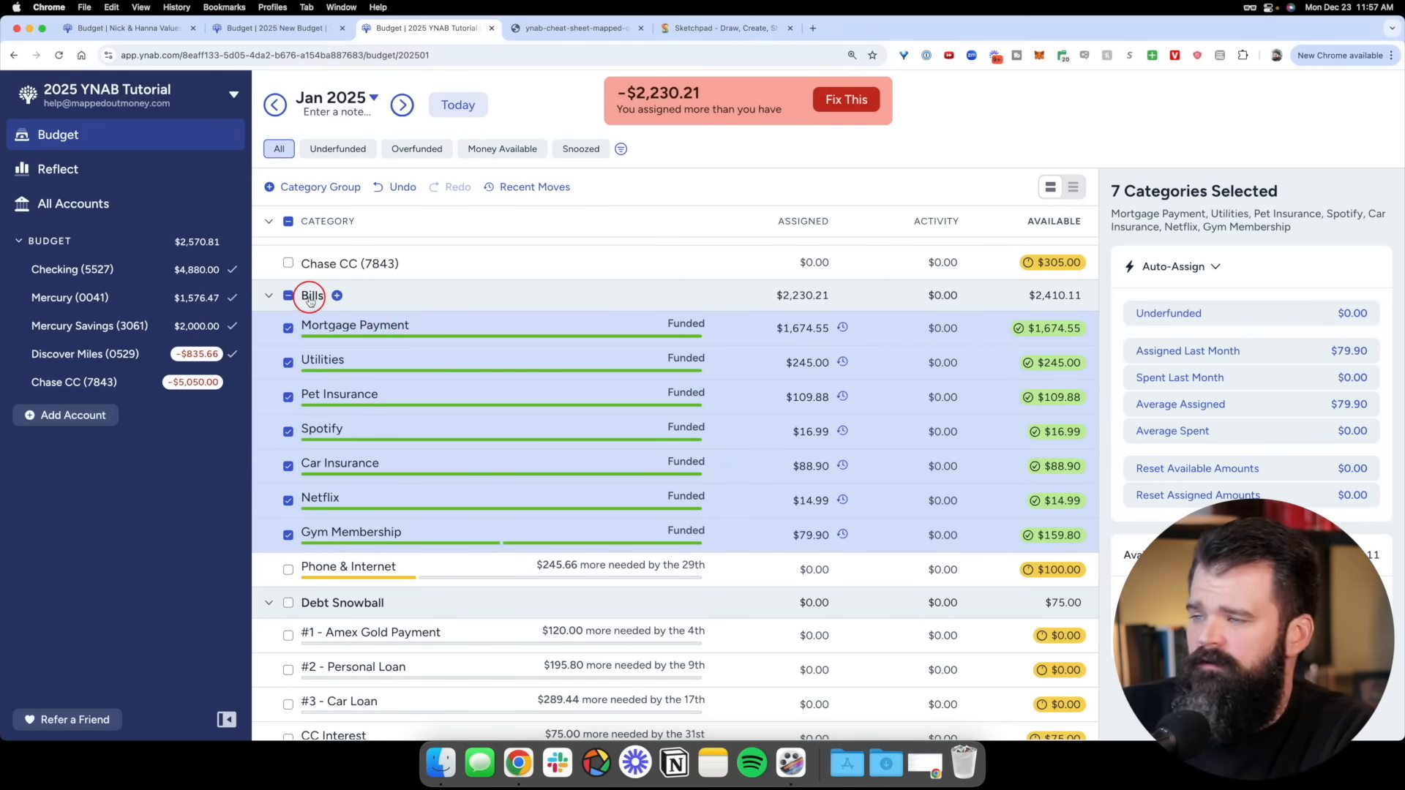
key(super+z)
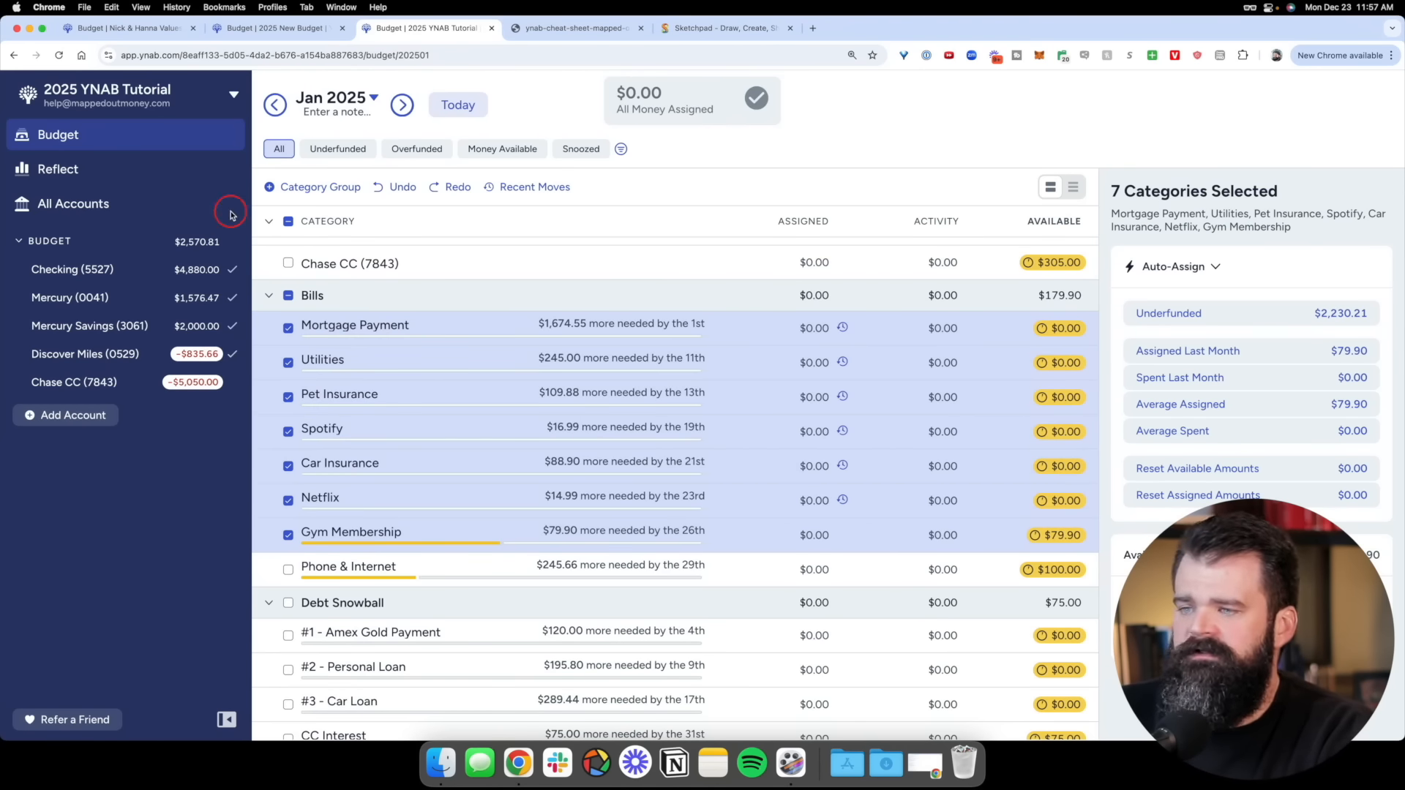
click(292, 225)
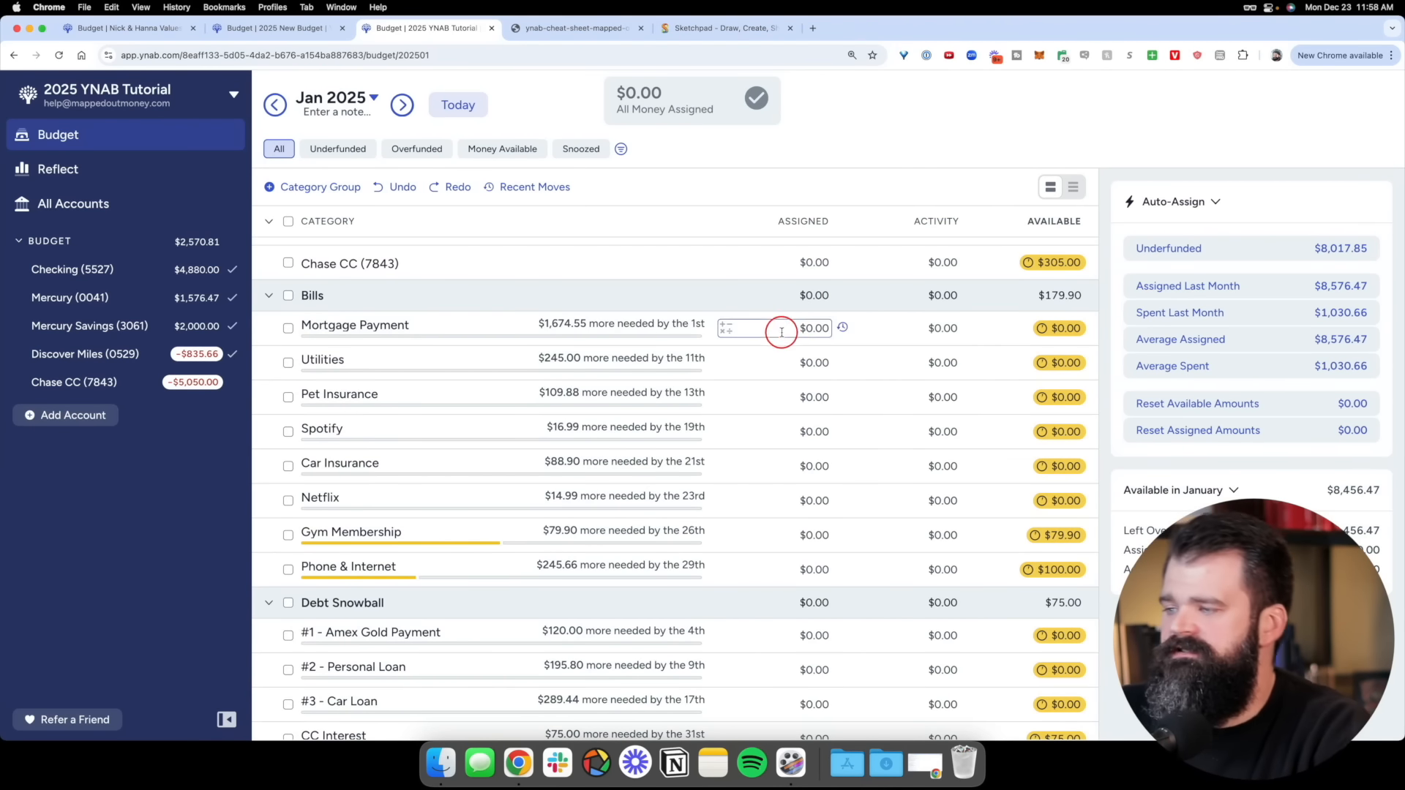
Assign 245.00 to Utilities in the January 2025 budget and examine the over-assignment notice up close
click(882, 338)
key(Return)
text(245)
key(Return)
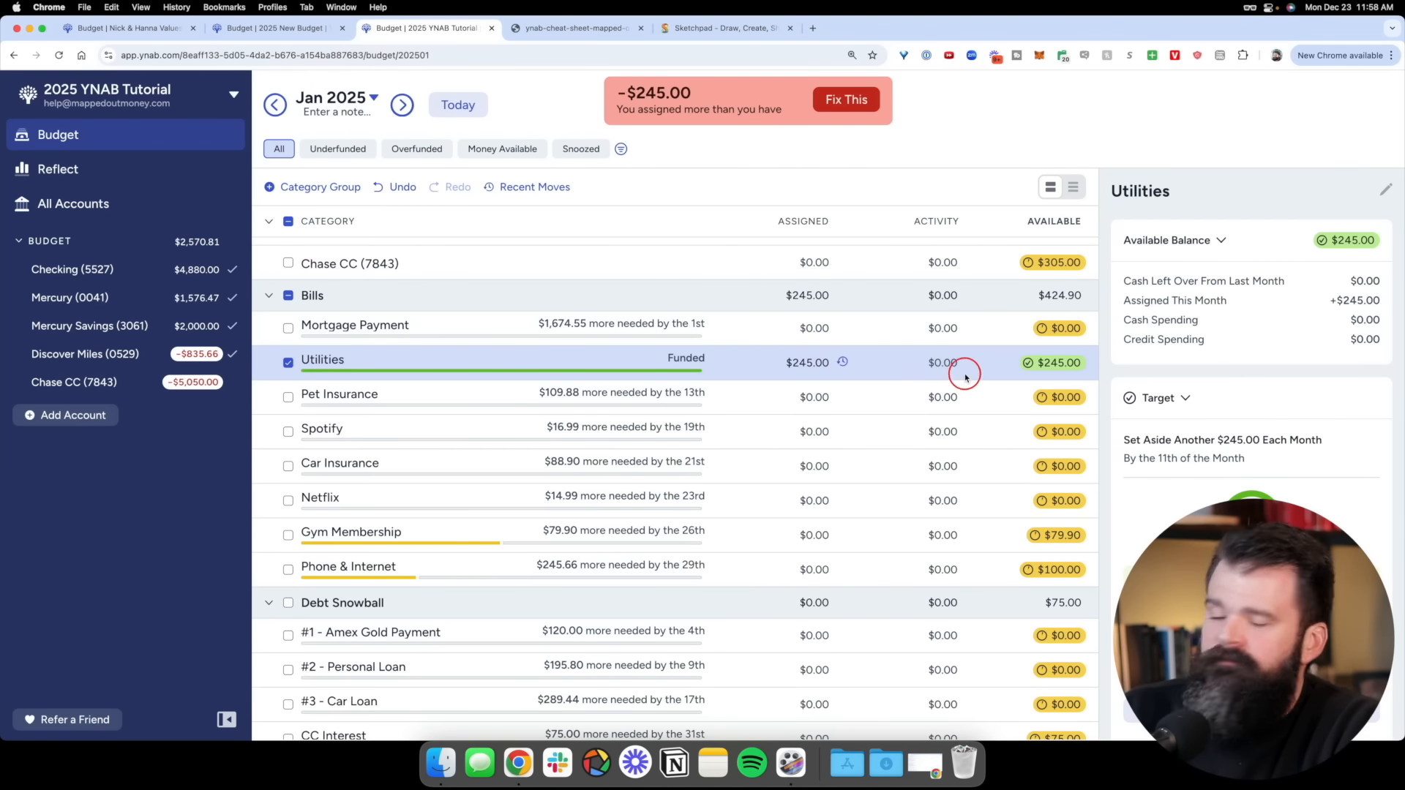
scroll(1052, 375, up, 5)
scroll(857, 485, down, 5)
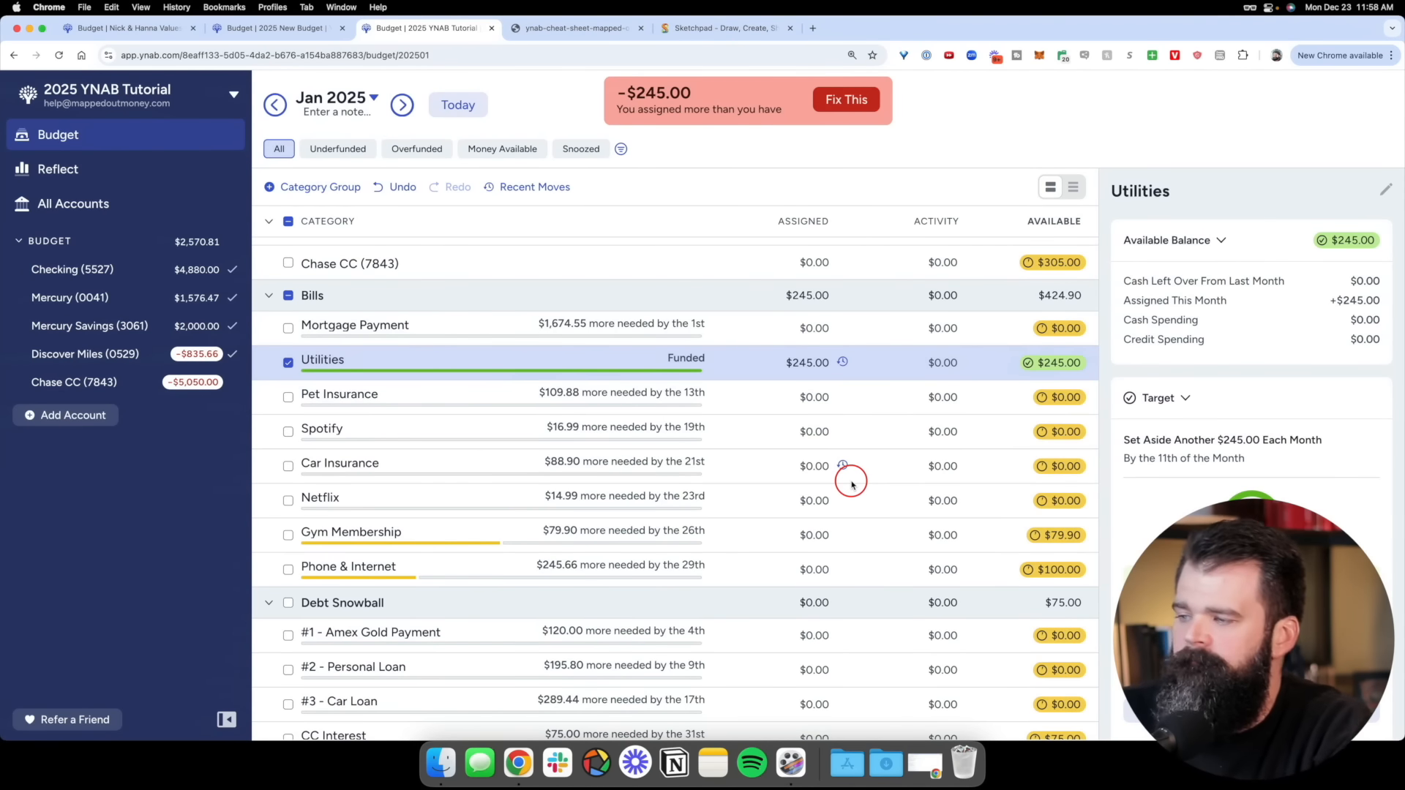
scroll(649, 101, up, 5)
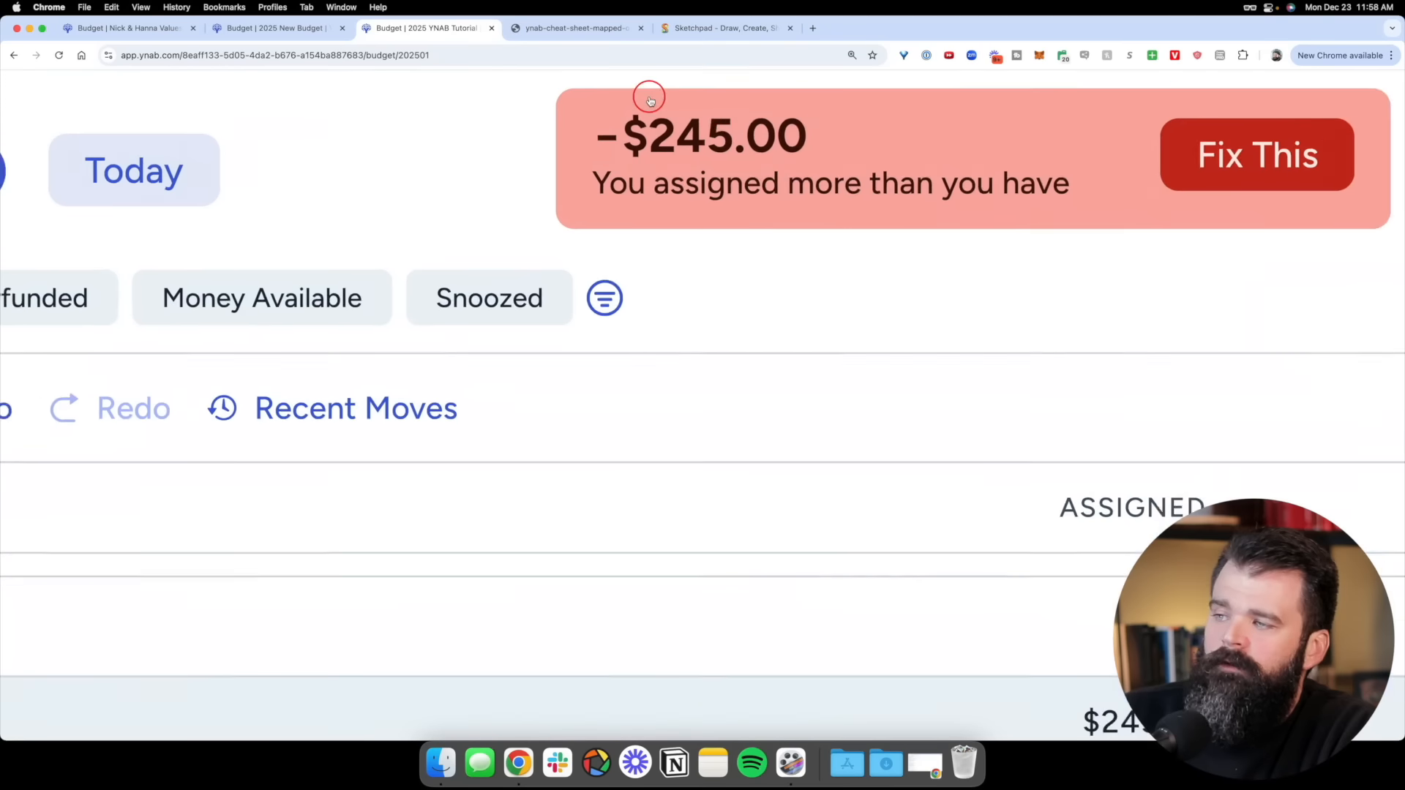
scroll(650, 100, up, 1)
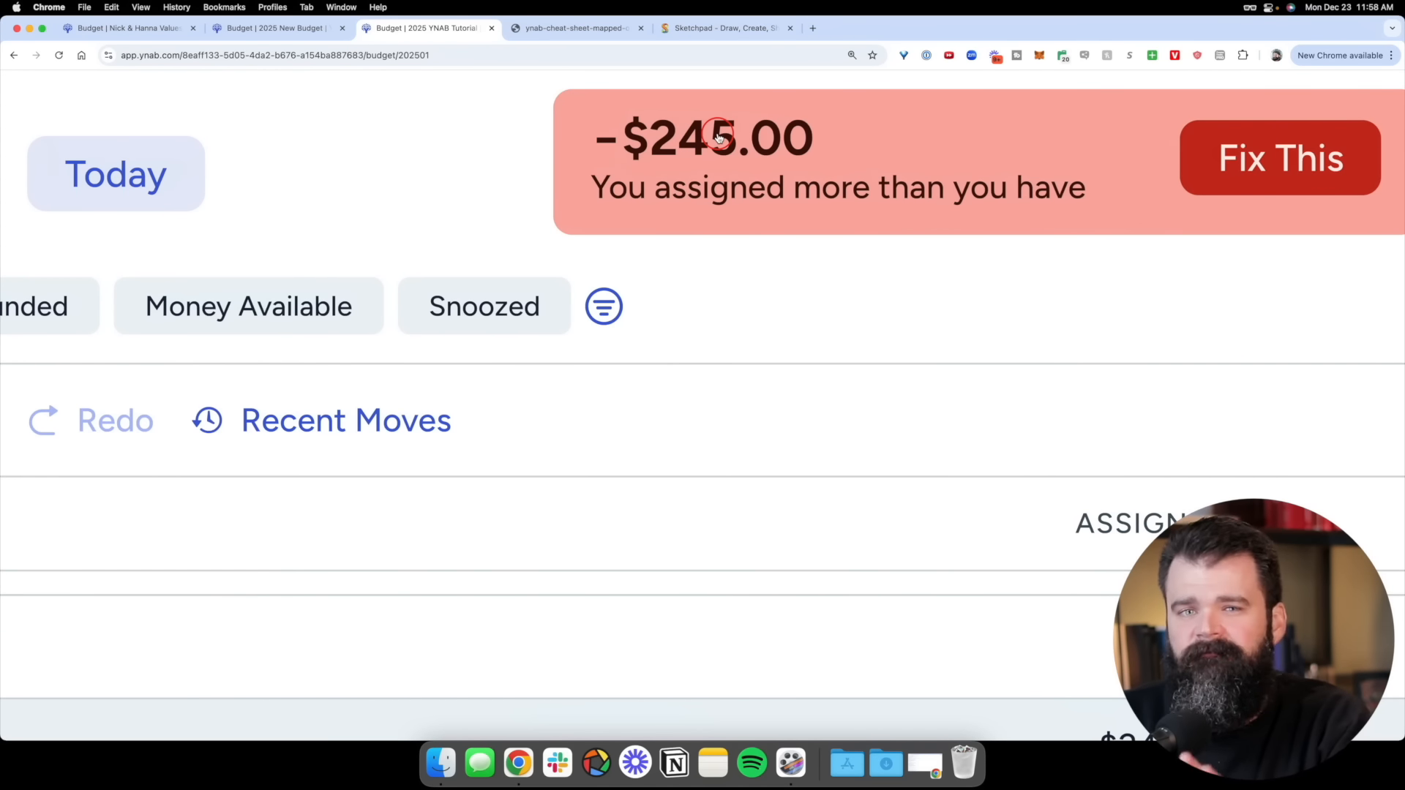
scroll(718, 137, down, 6)
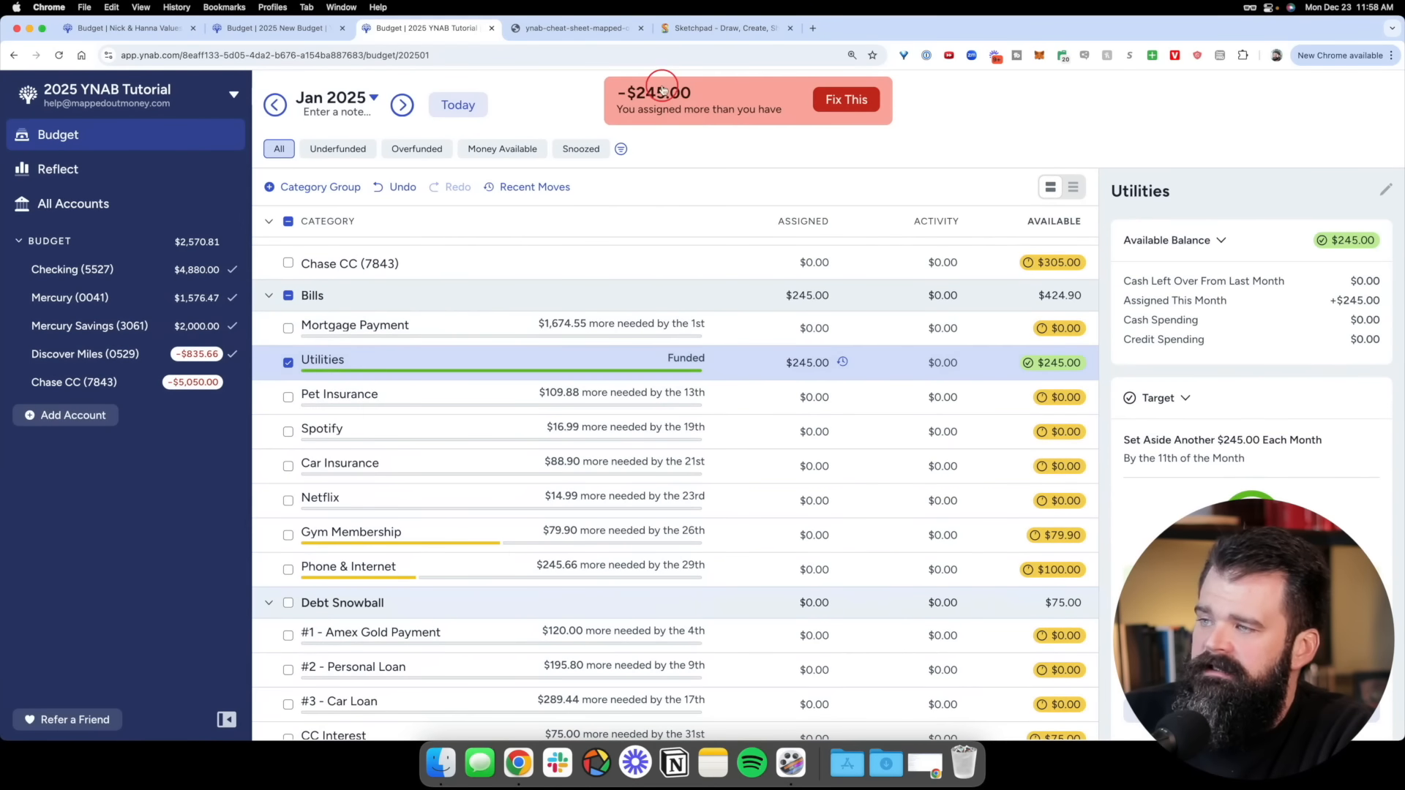
Remove the money assigned to Utilities in January 2025, return to December 2024 and deselect Utilities
click(818, 364)
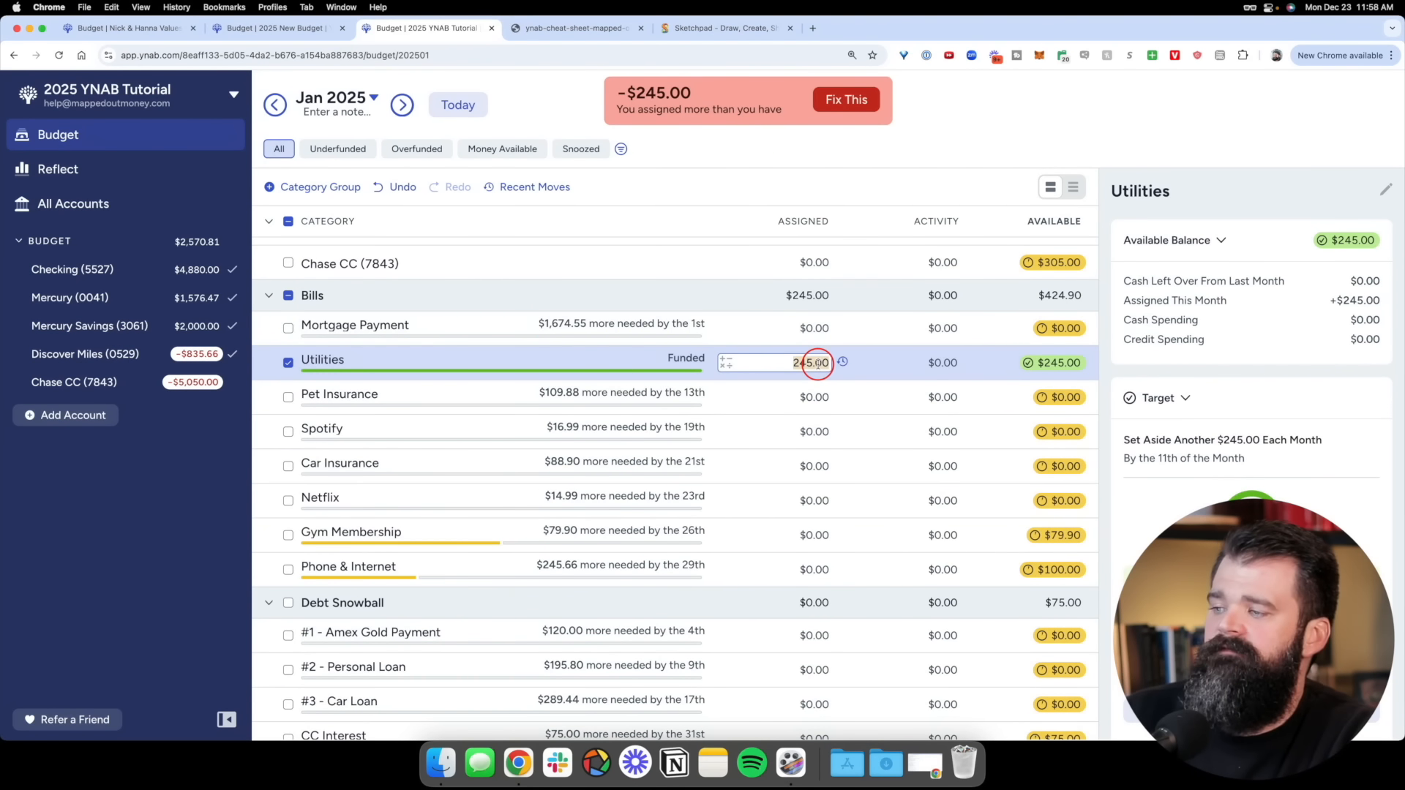
key(Return)
click(275, 105)
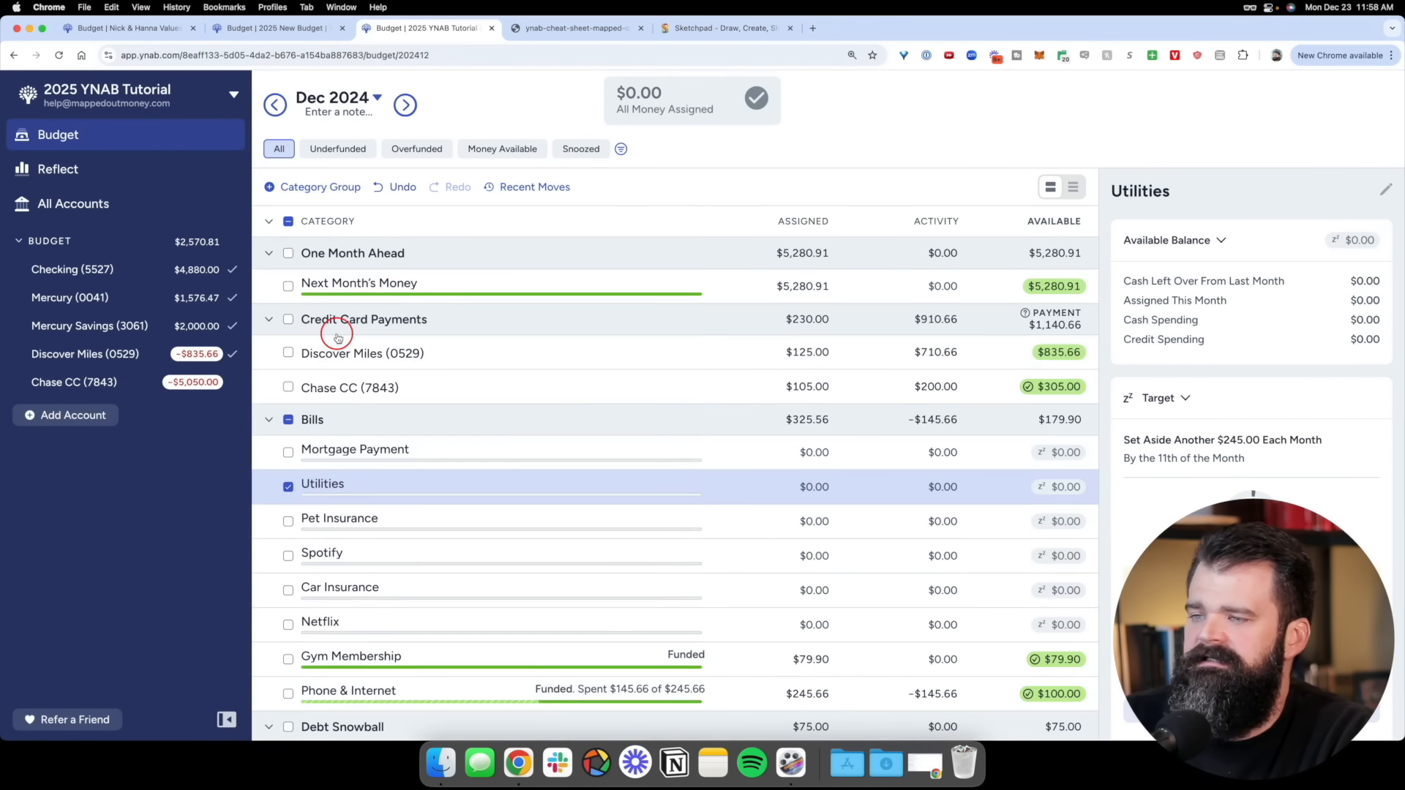
click(286, 487)
scroll(395, 412, down, 10)
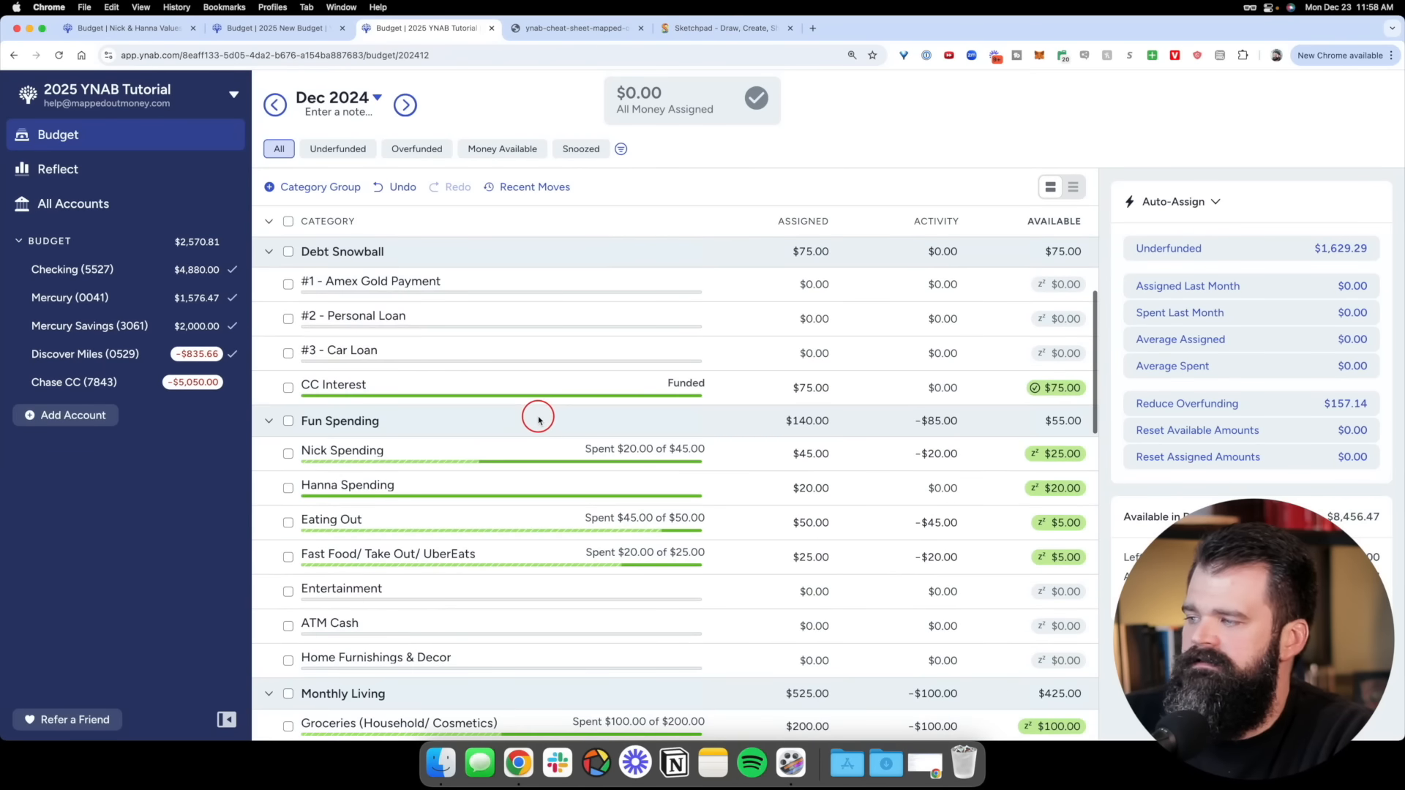
Record a transaction in the Checking account with payee BPN, the personal Fun Spending category matching "Spending" with 25.00 available, and an outflow of 39.99
click(150, 274)
click(322, 210)
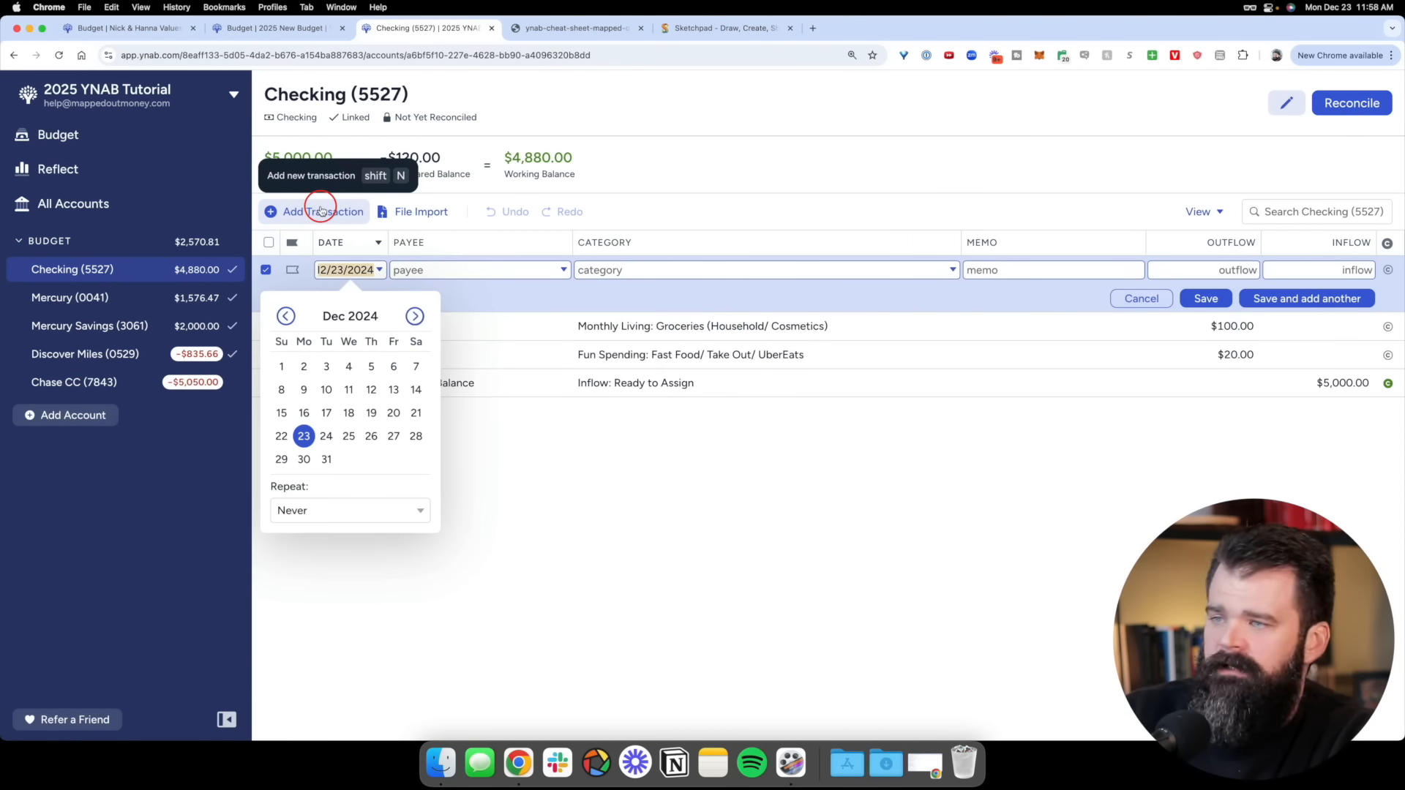
key(Tab)
text(BPN)
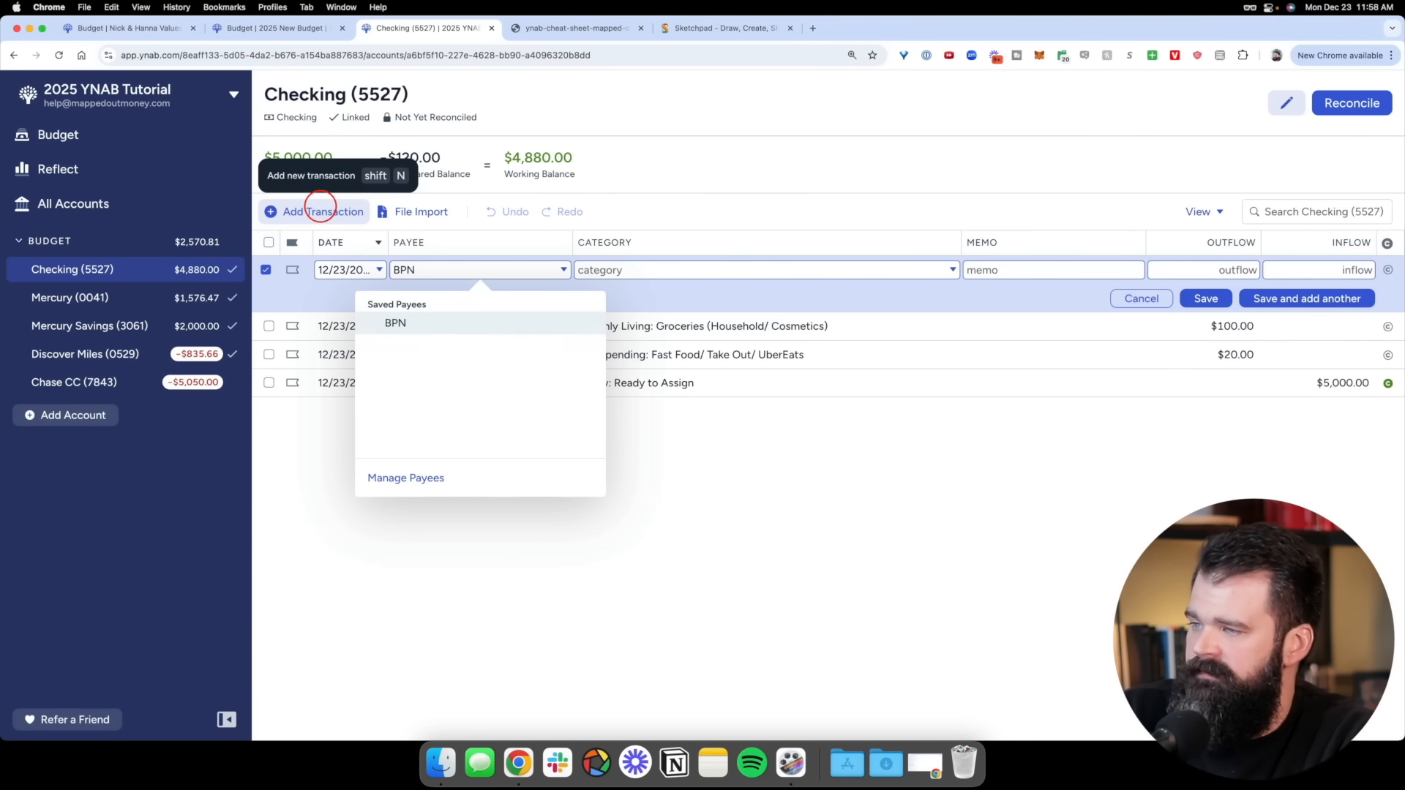
key(Tab)
text(nick)
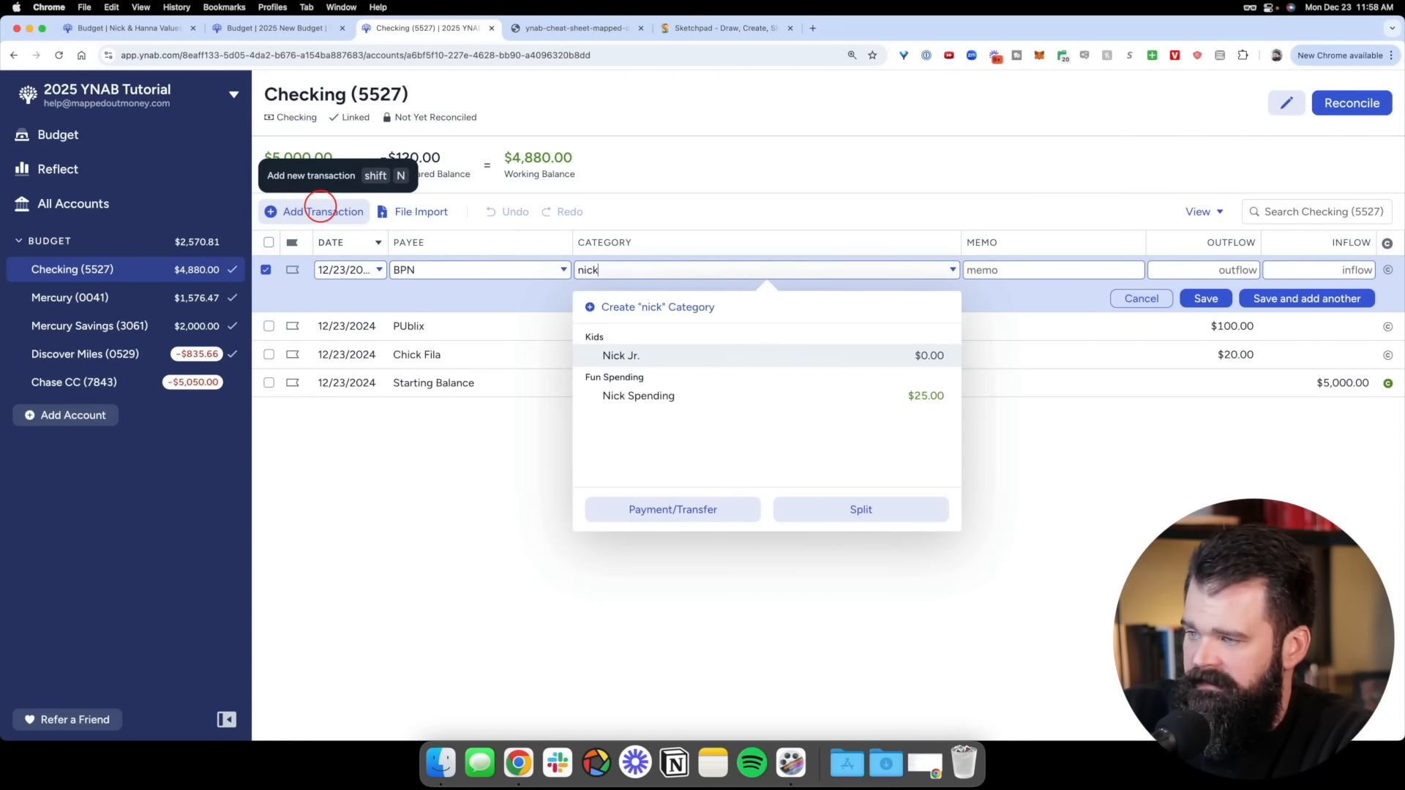
click(644, 396)
click(1230, 269)
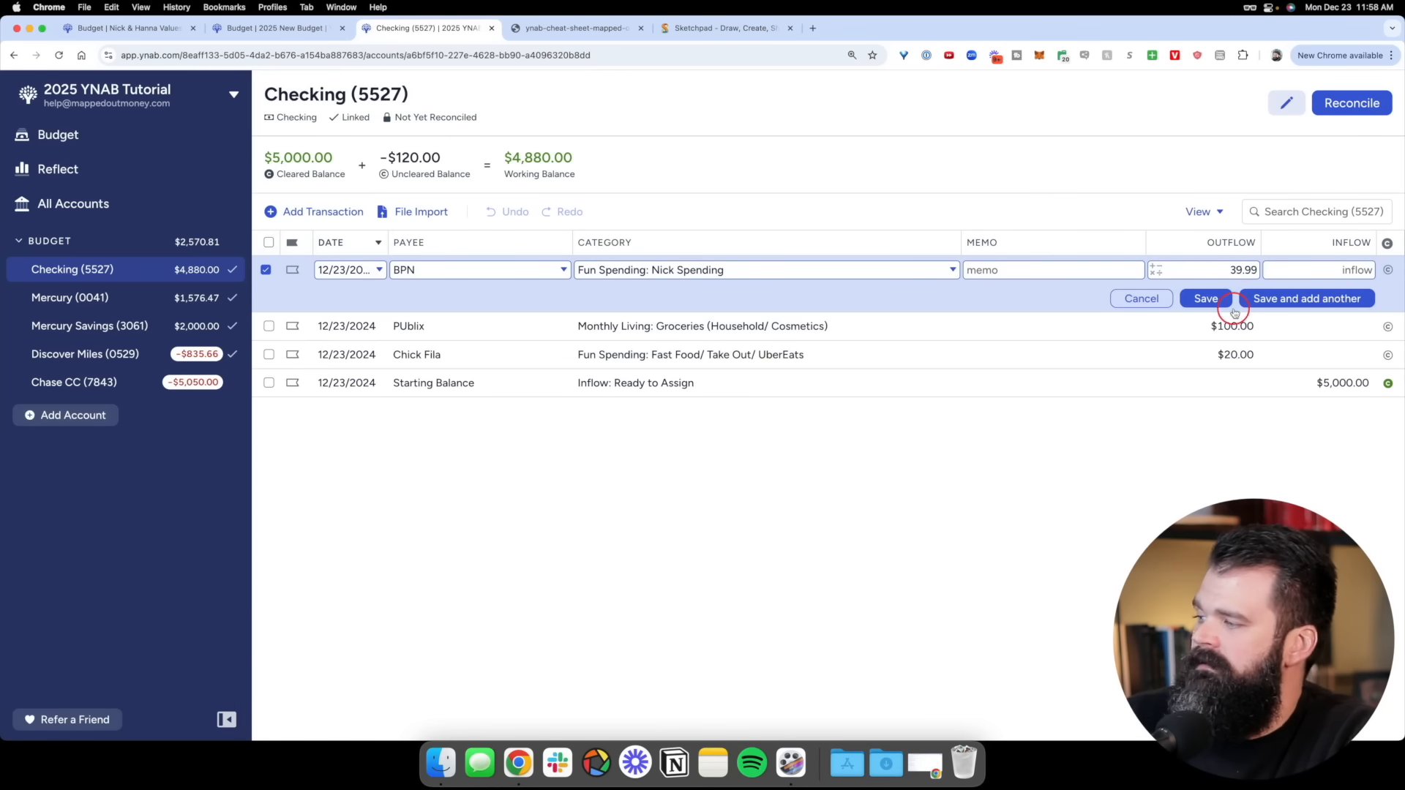
click(1206, 299)
Check the first Fun Spending category in the December 2024 budget, filter to overspent categories and switch back to all categories
click(138, 139)
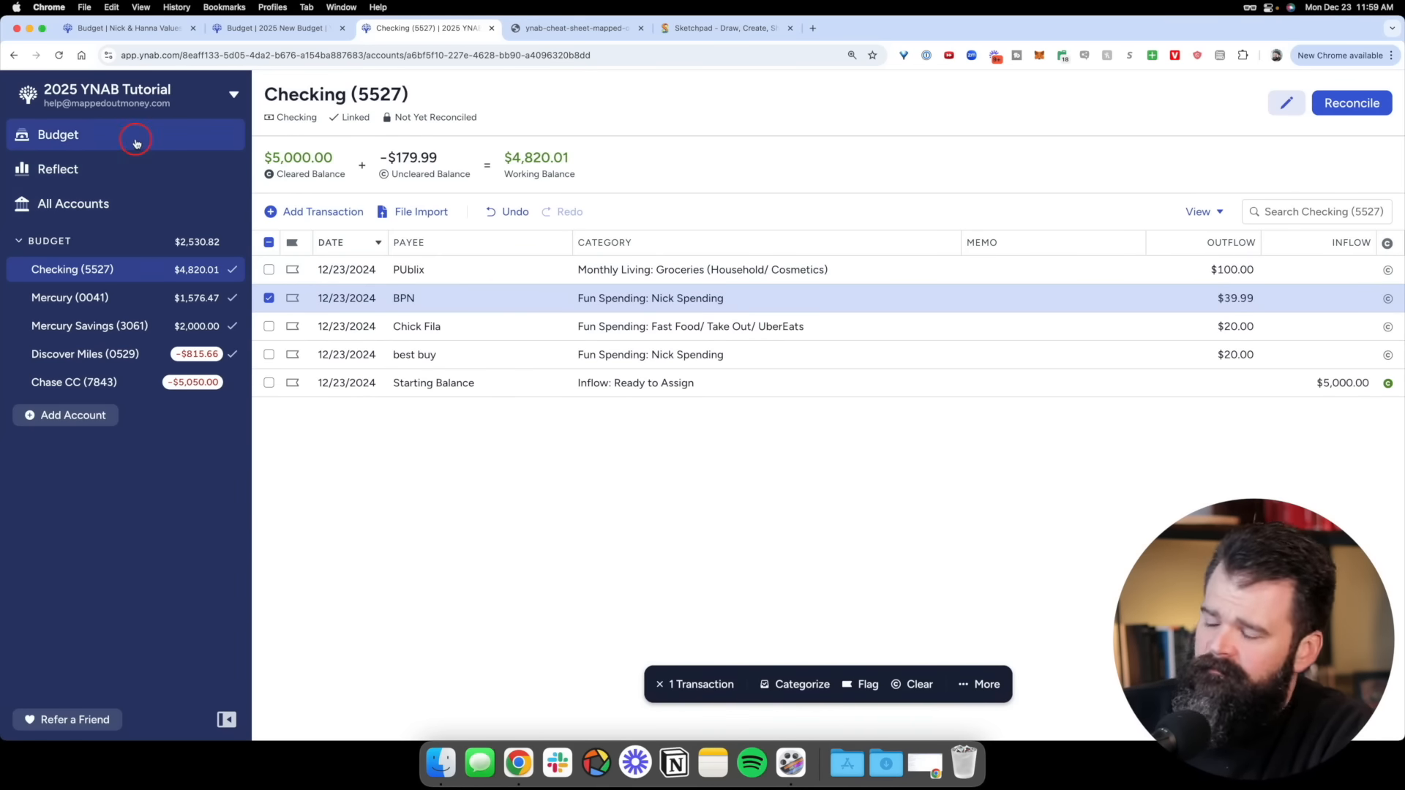
scroll(644, 329, down, 10)
scroll(646, 334, up, 1)
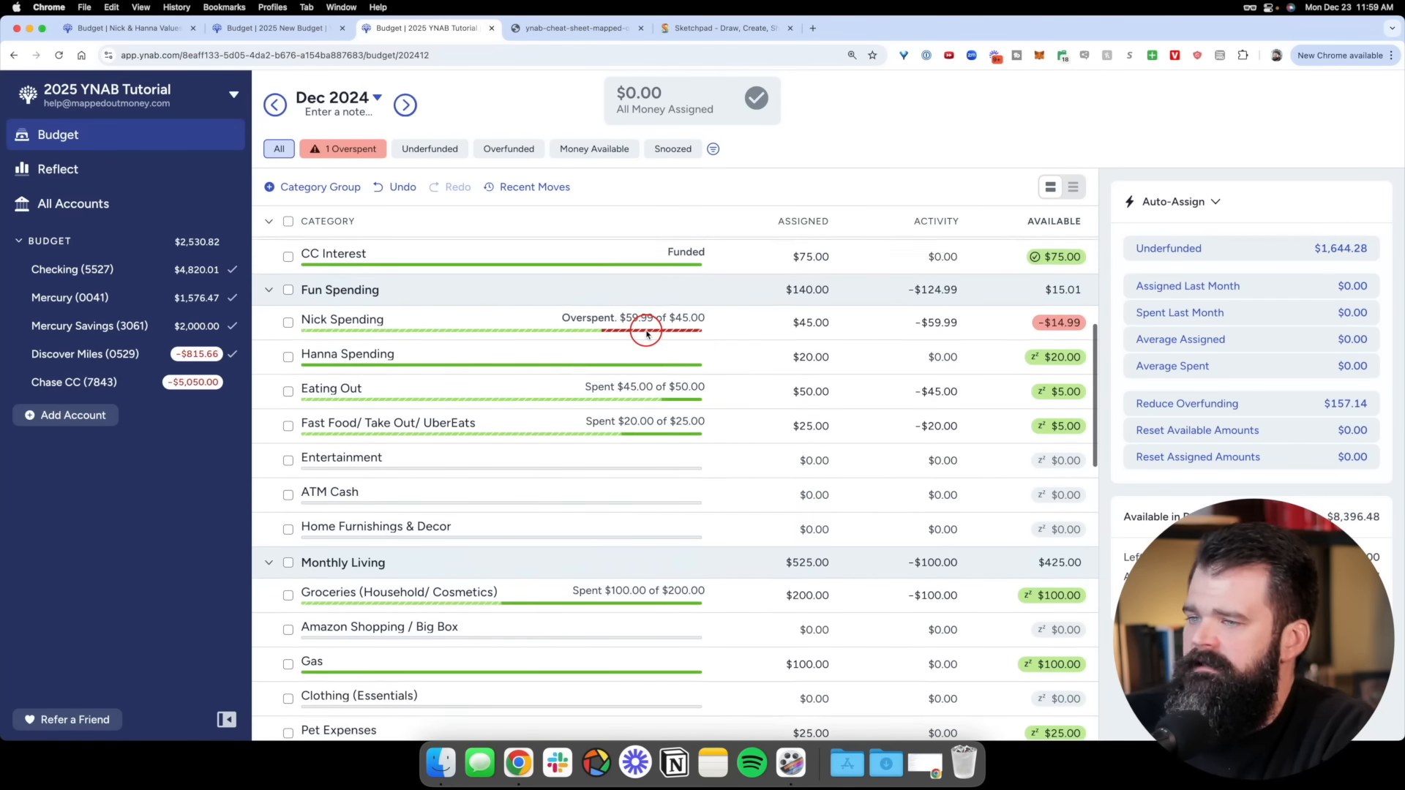
click(506, 326)
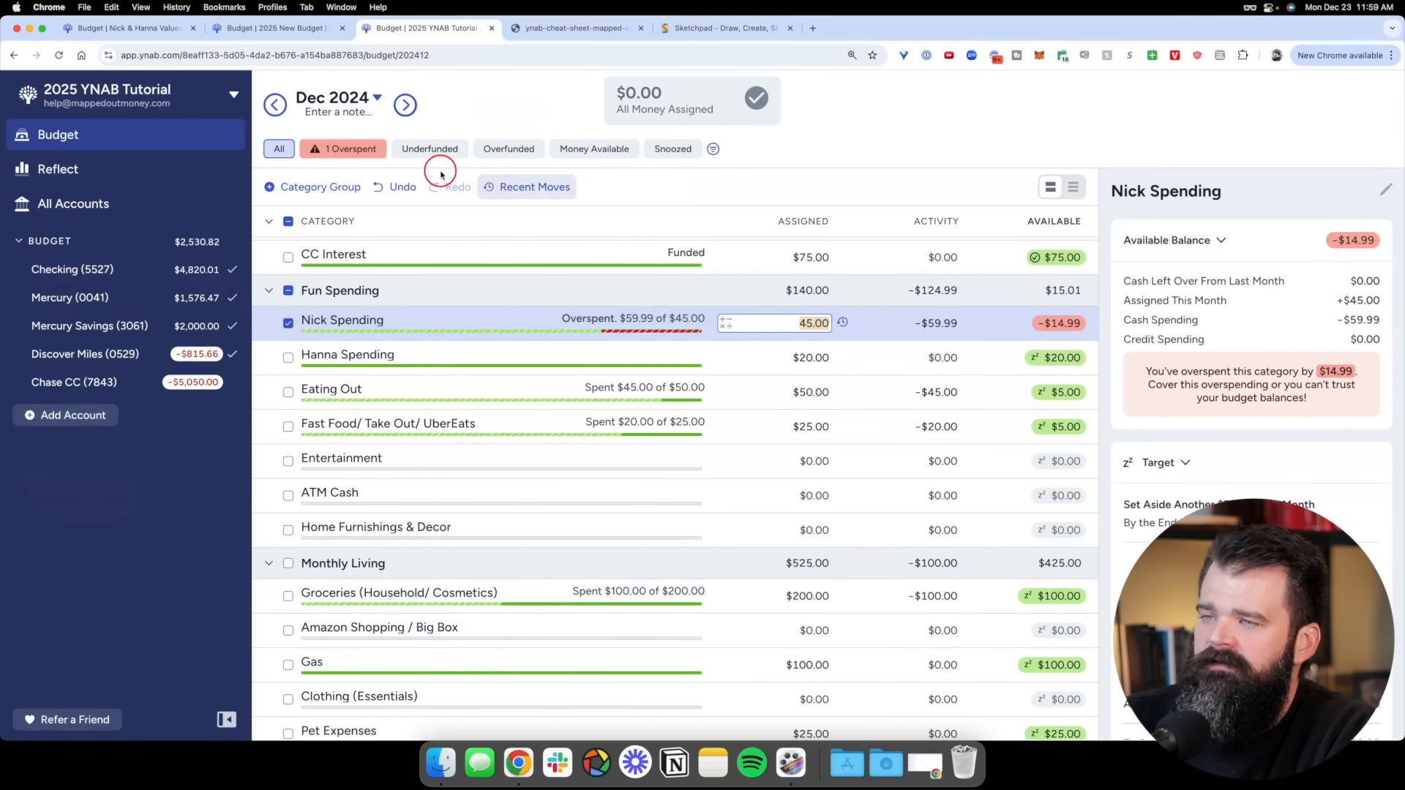
click(357, 156)
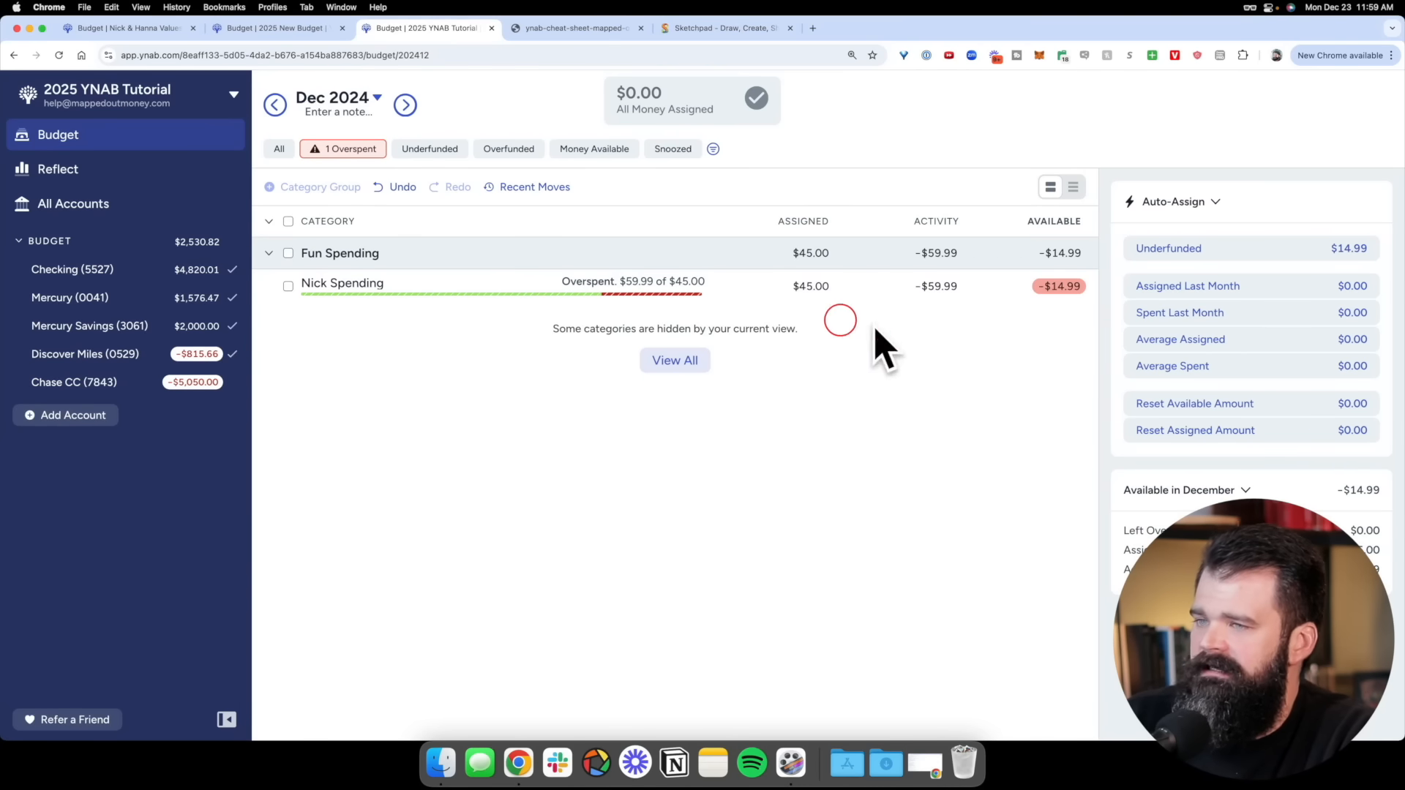
click(279, 149)
scroll(827, 395, down, 5)
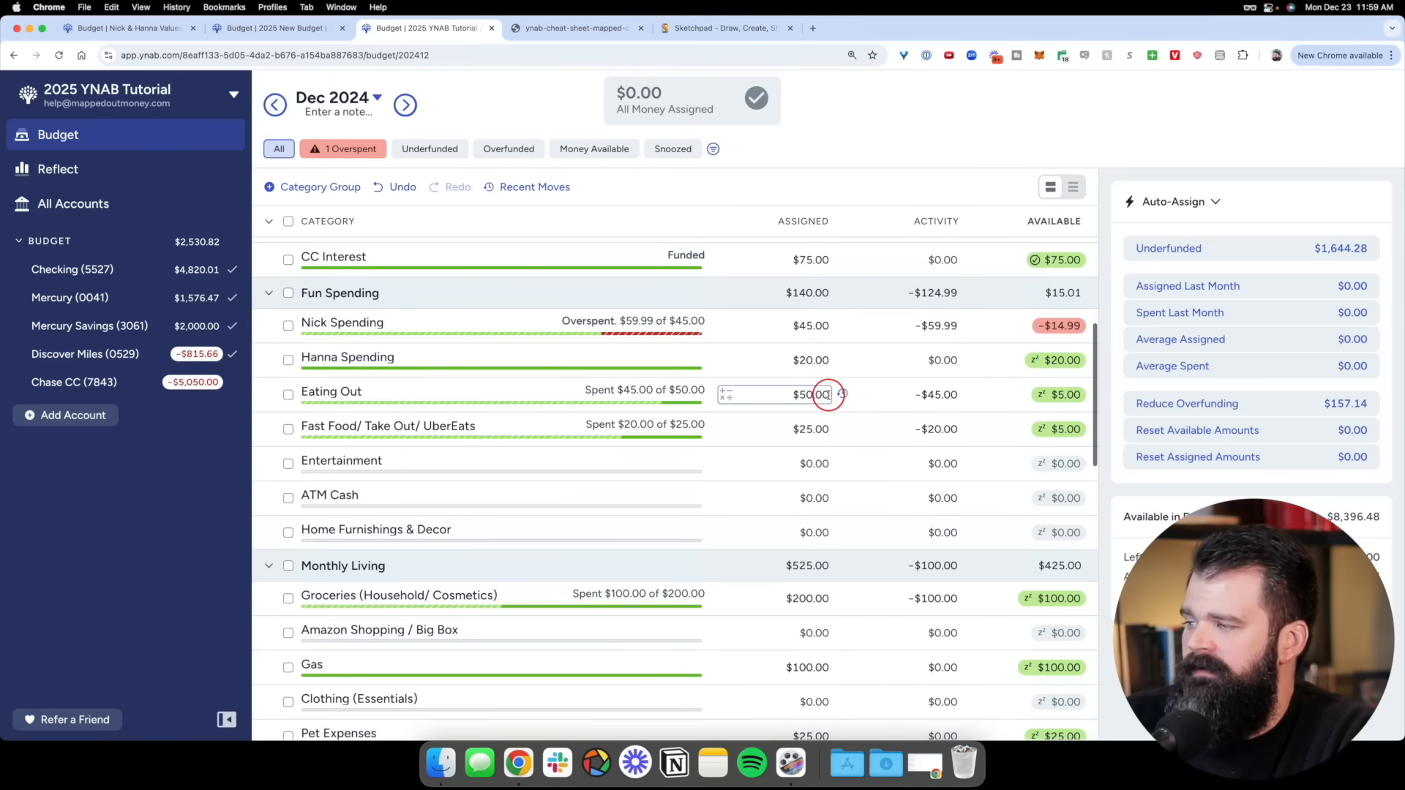
Cover the overspending in the first Fun Spending category with money from Pet Expenses in December 2024
click(979, 341)
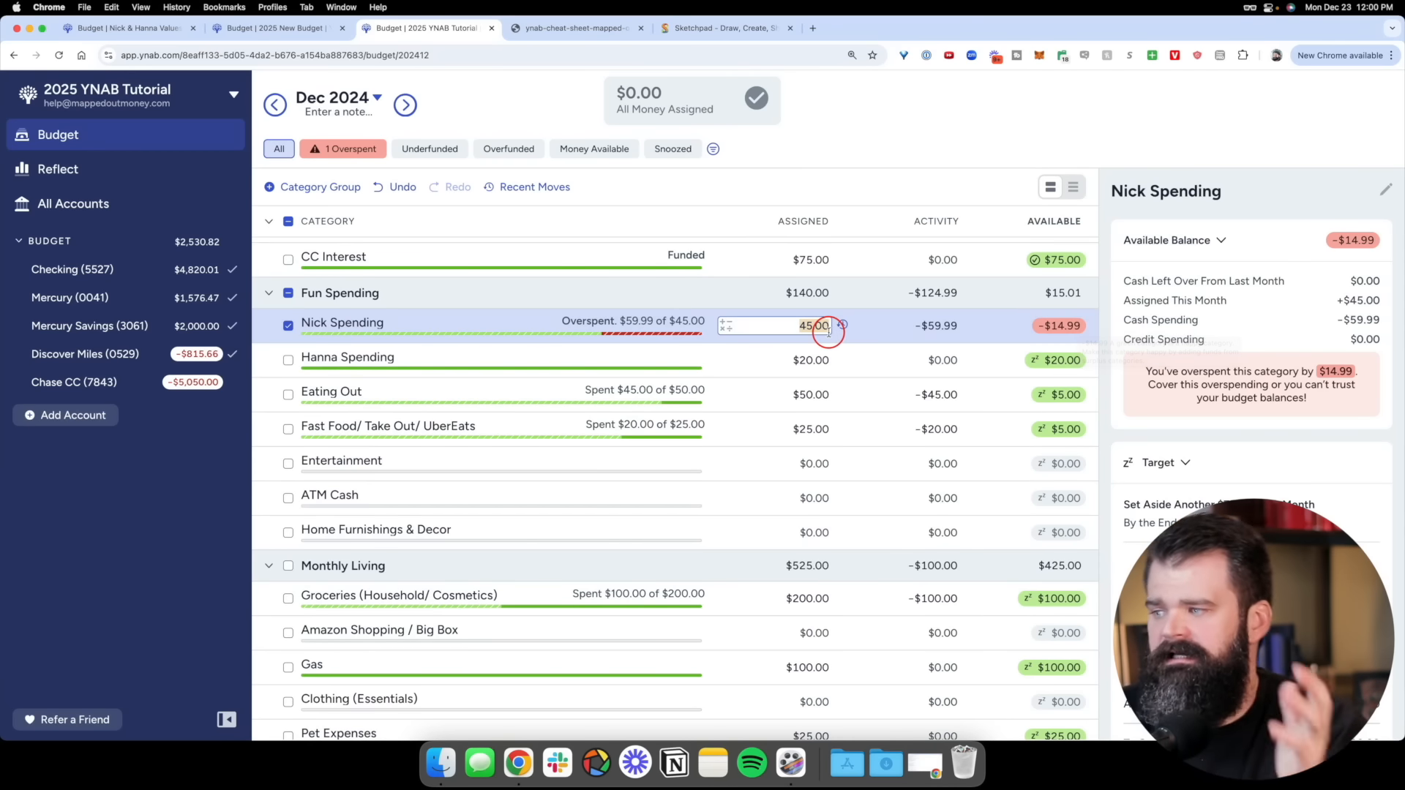
click(1061, 326)
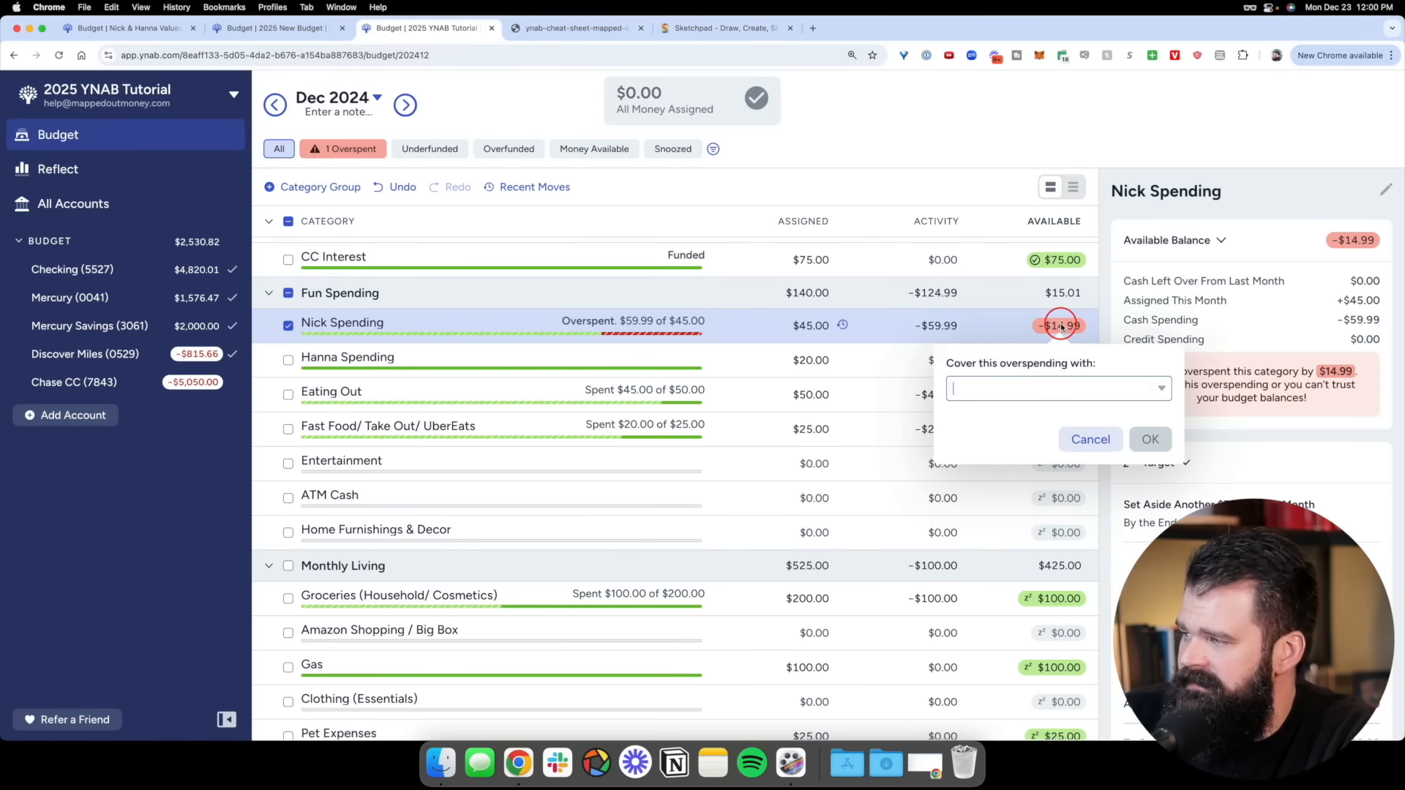
click(1056, 389)
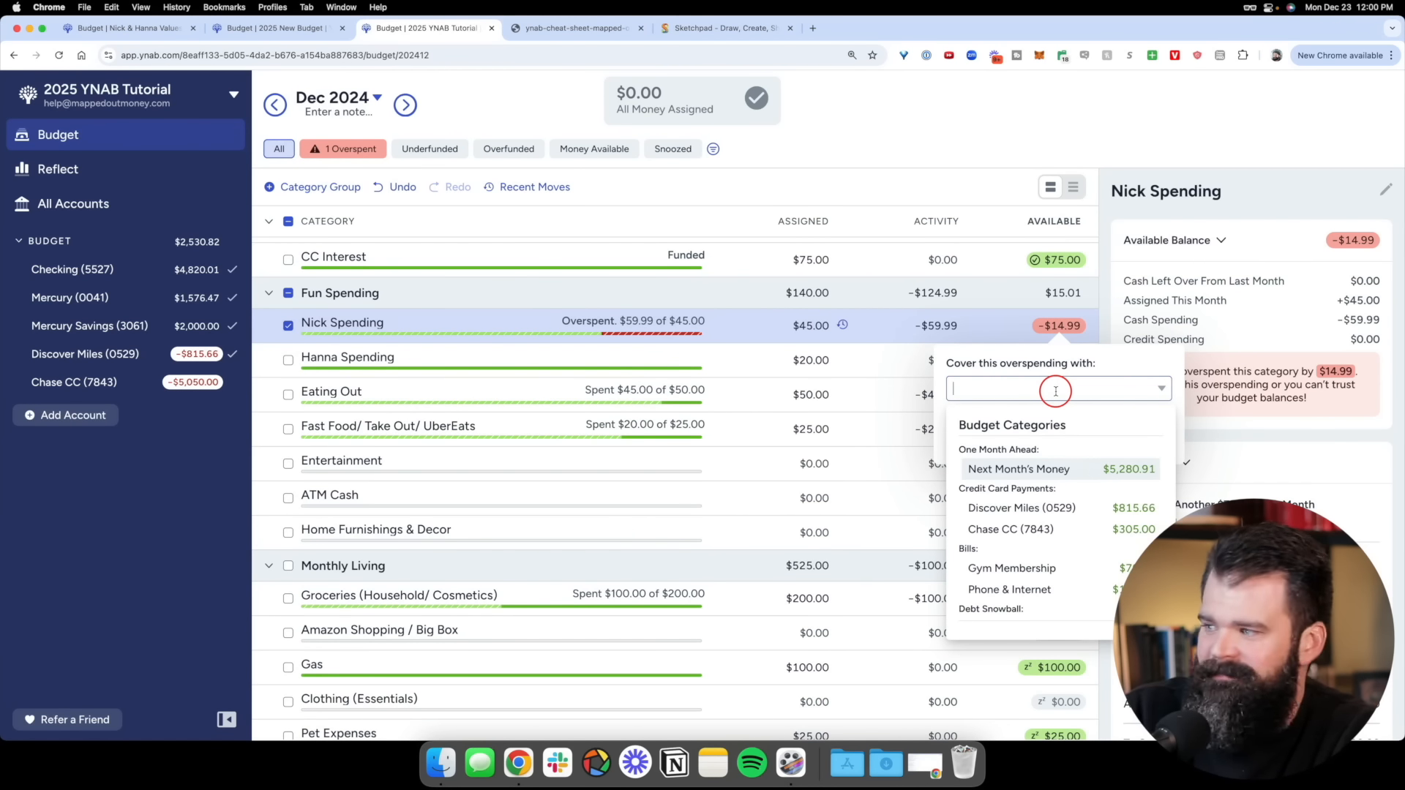
text(pet)
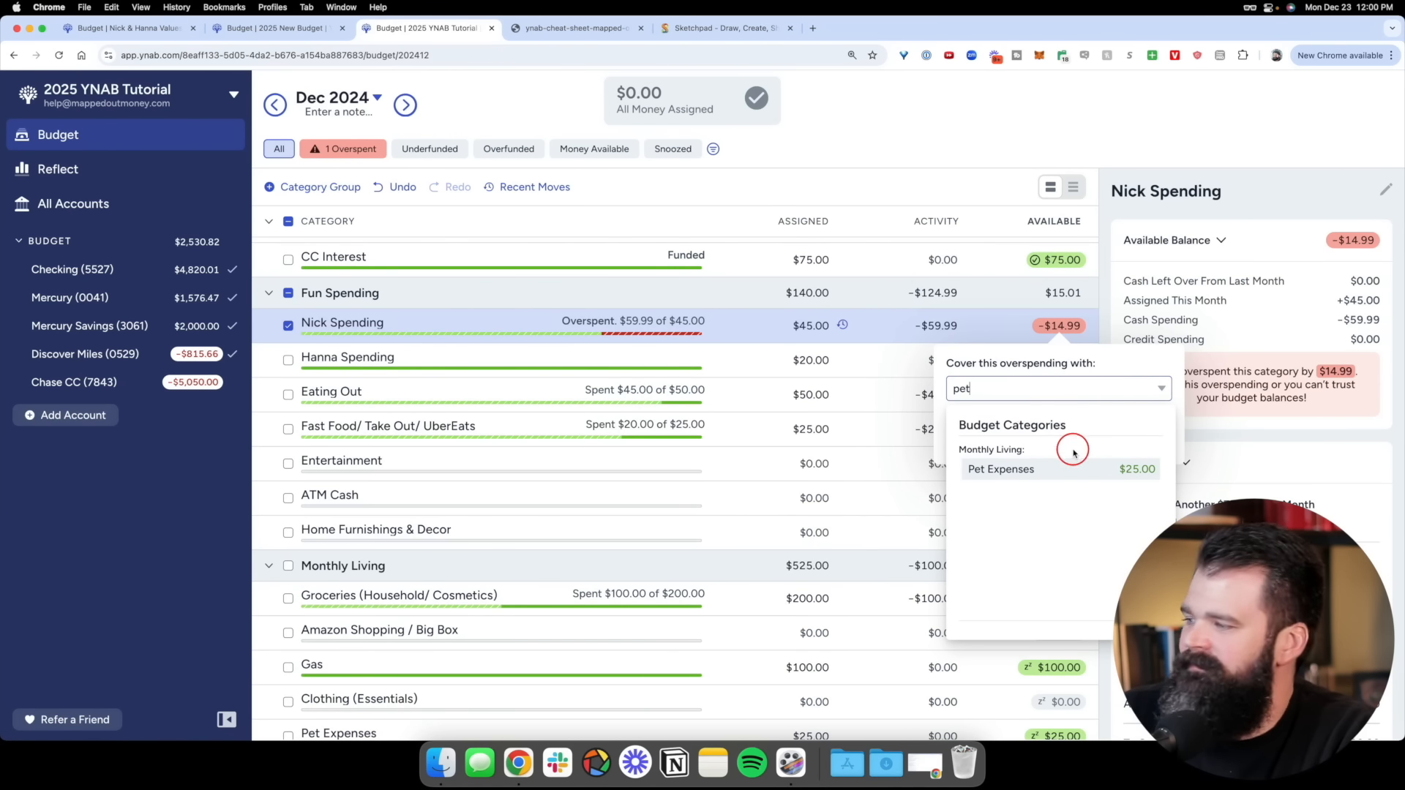
click(1119, 472)
click(1145, 441)
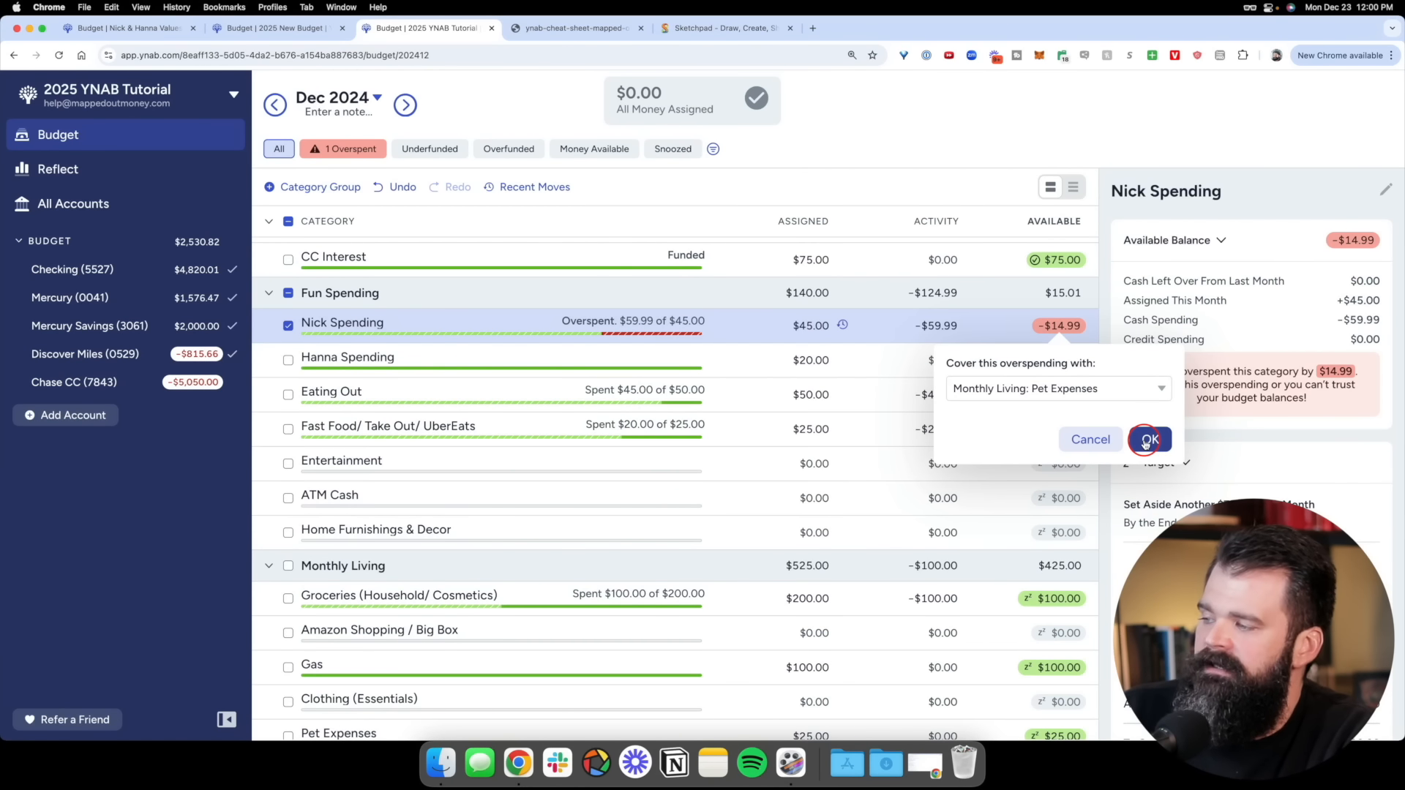
click(1145, 441)
Check the available balances of Pet Expenses and the first Fun Spending category after covering the overspending
scroll(1043, 366, down, 3)
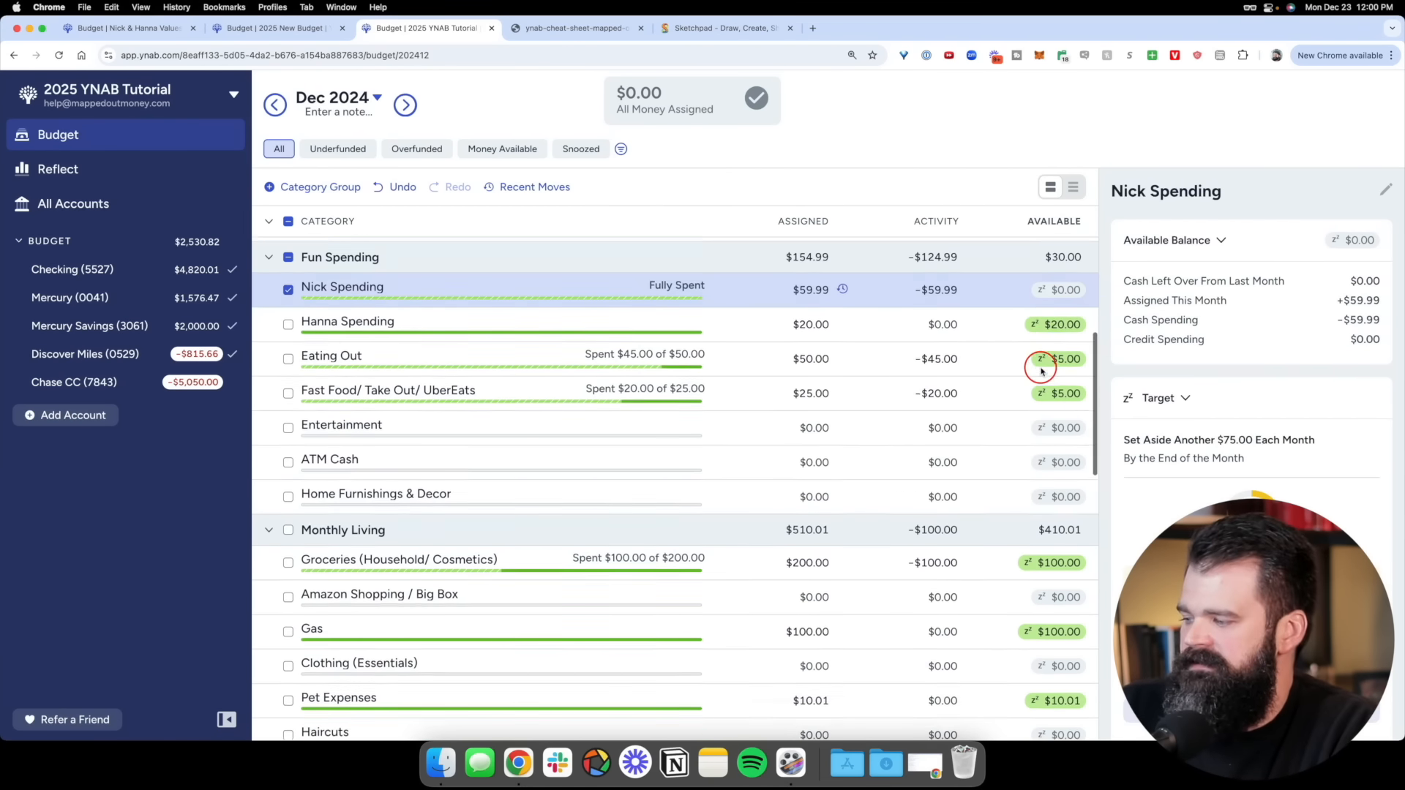
click(991, 564)
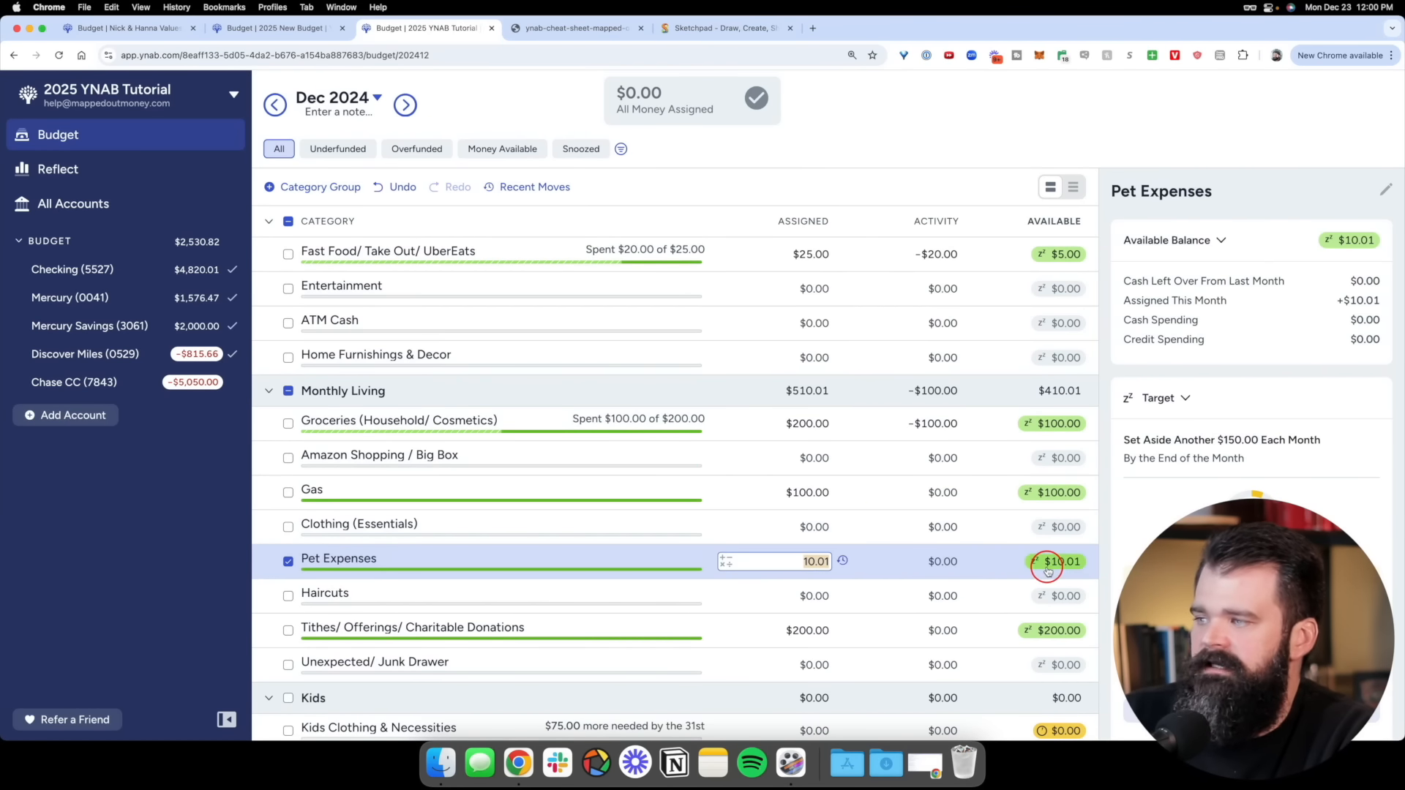
scroll(1050, 567, up, 3)
click(1080, 335)
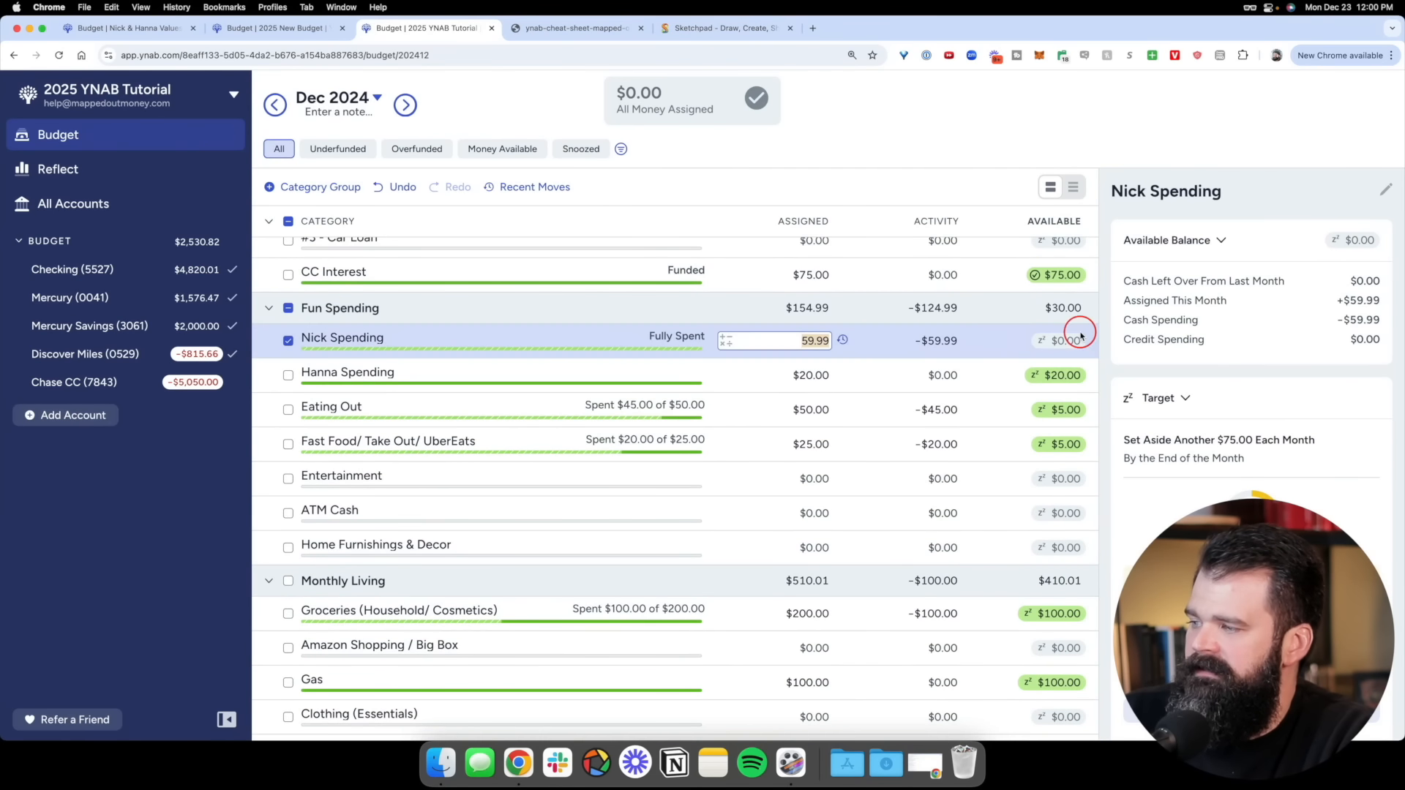
scroll(1033, 355, down, 3)
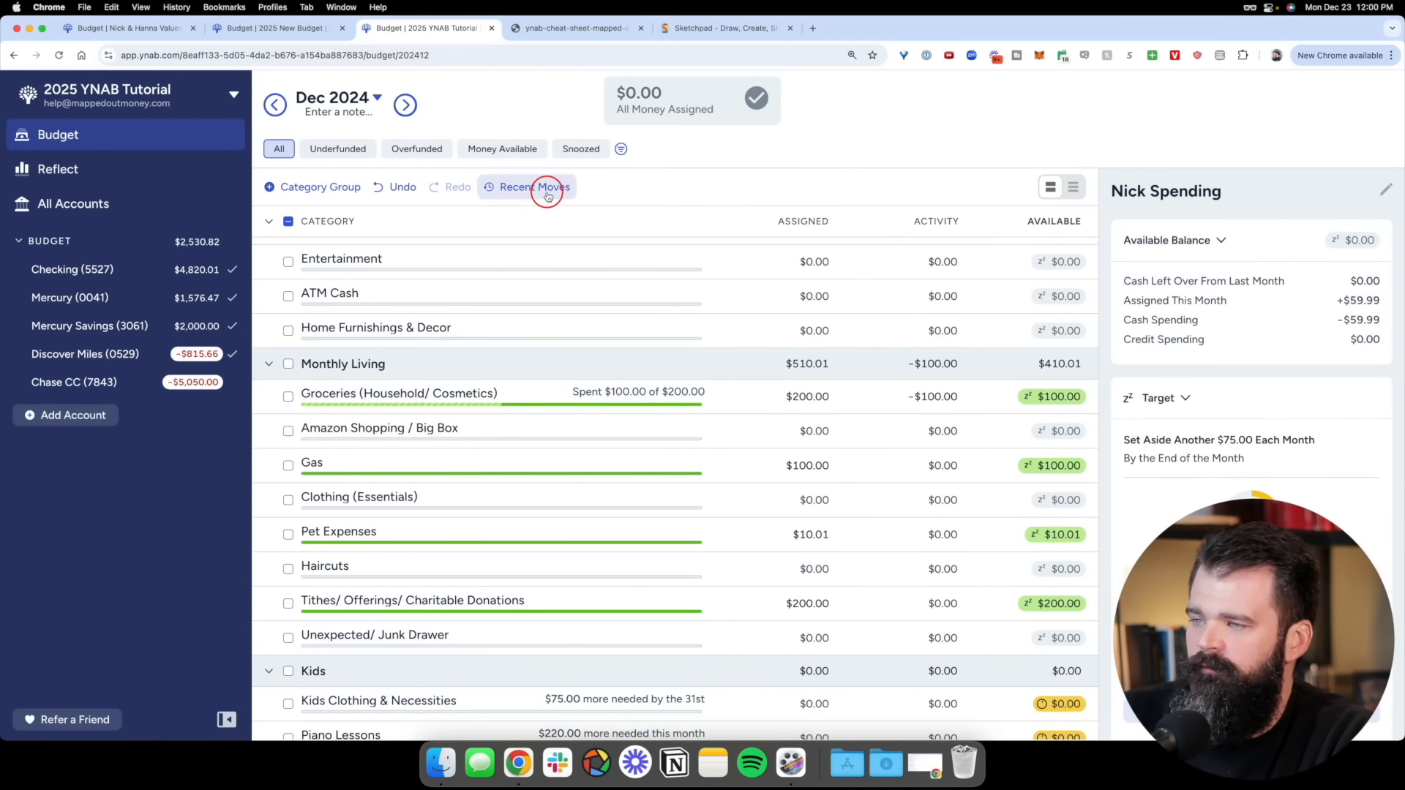
Review the history of recent money moves, jump to the first Fun Spending category from it and deselect that category
click(547, 194)
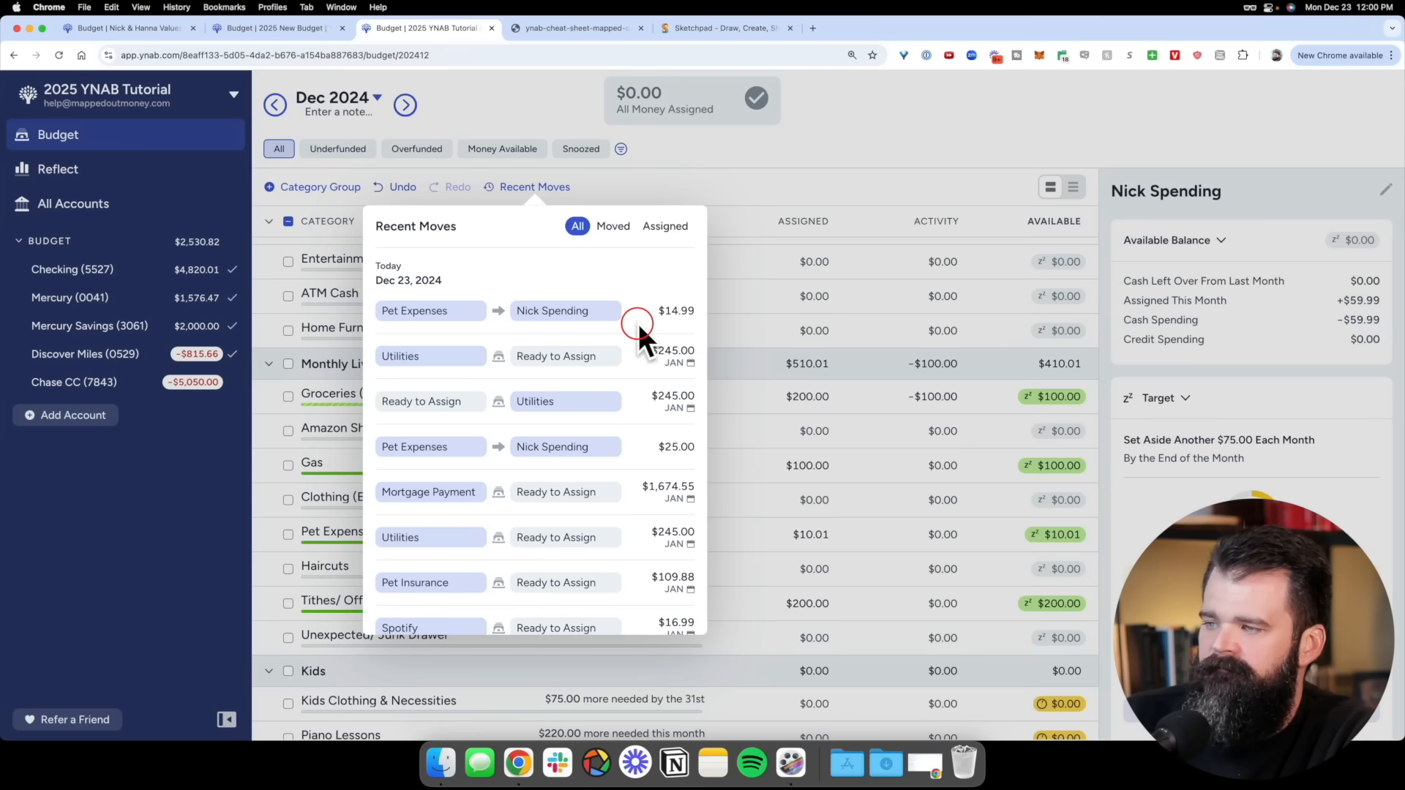
scroll(638, 327, down, 10)
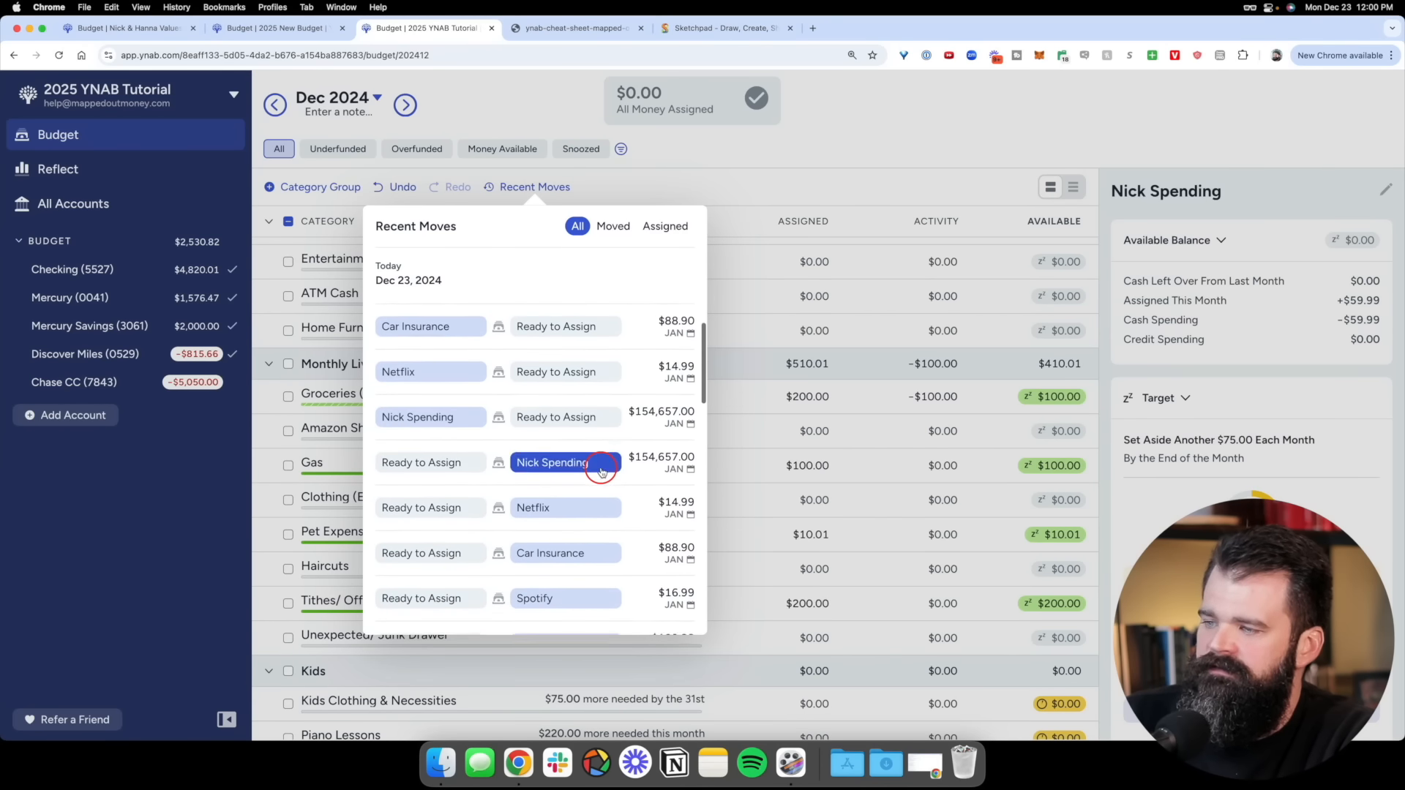
scroll(601, 472, down, 3)
scroll(601, 471, up, 10)
click(596, 464)
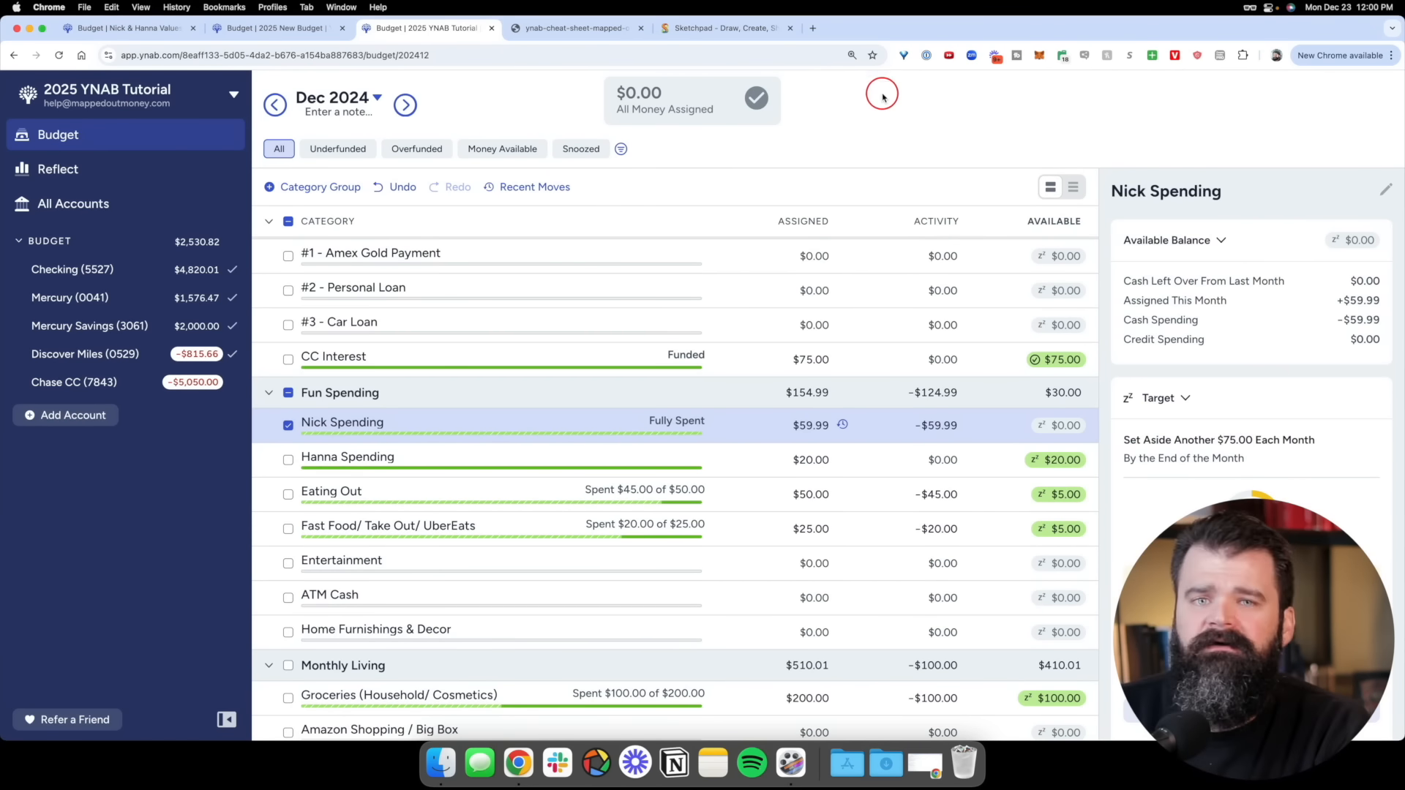
click(288, 424)
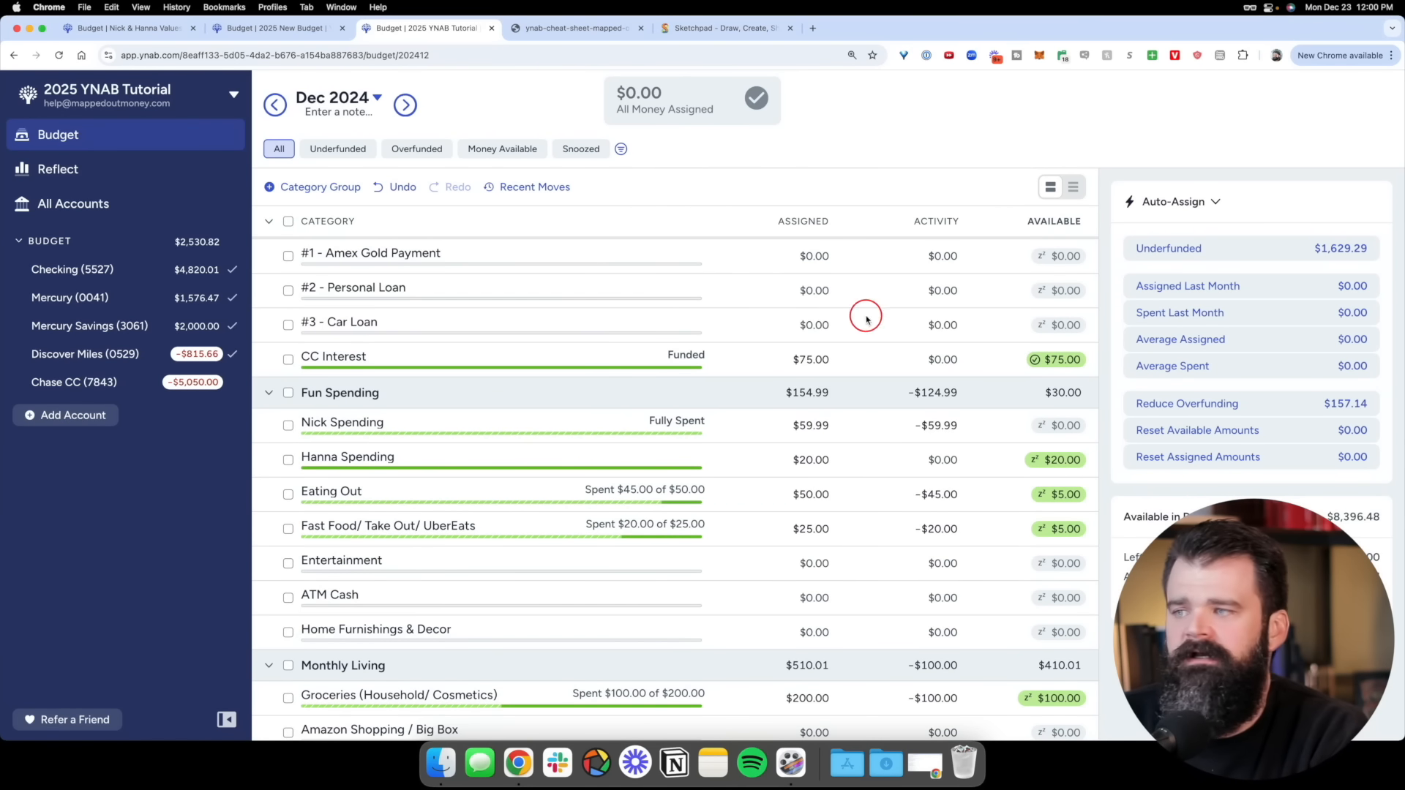
click(629, 302)
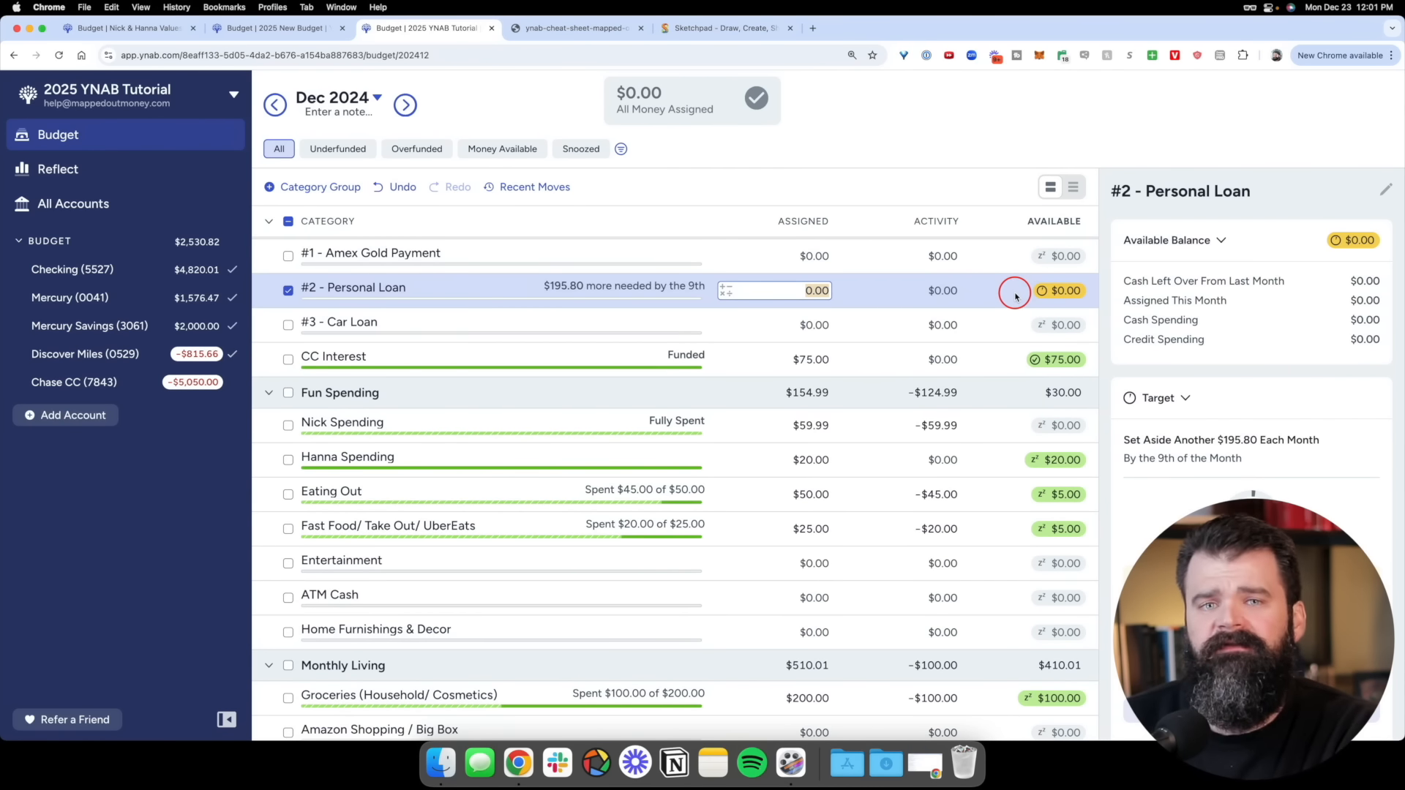
scroll(932, 304, down, 5)
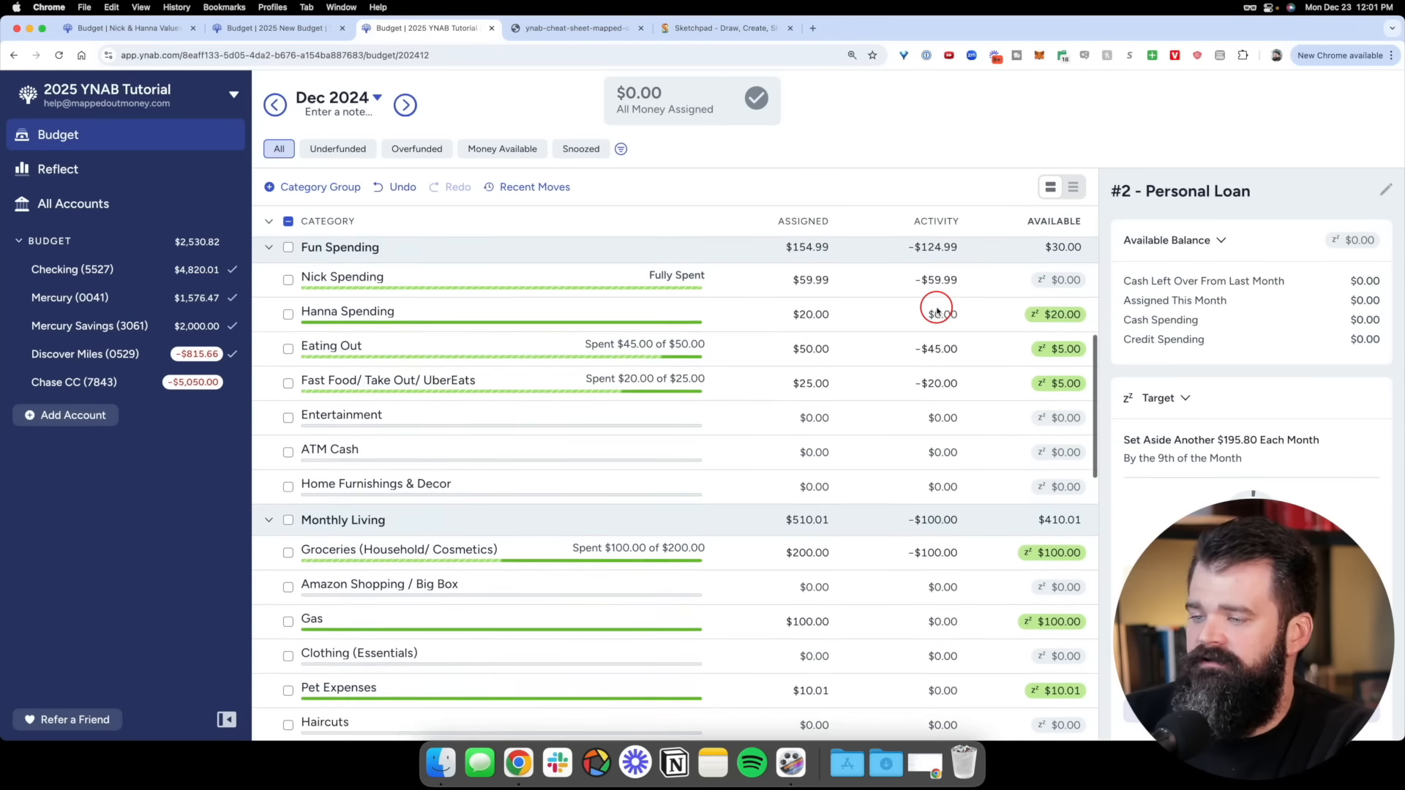
Unsnooze the Groceries (Household/ Cosmetics) target in December 2024 and inspect the category's assigned and available amounts
click(586, 499)
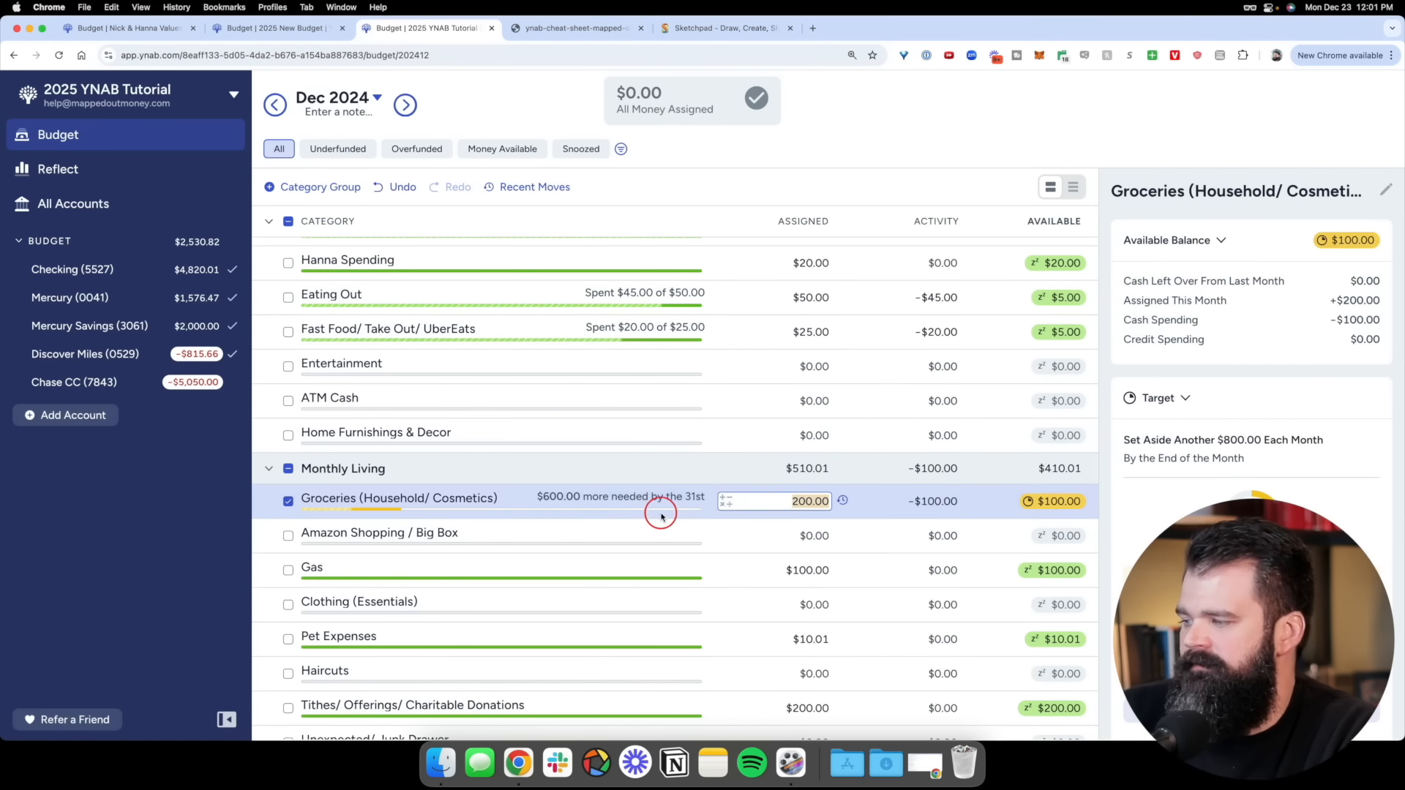
click(288, 501)
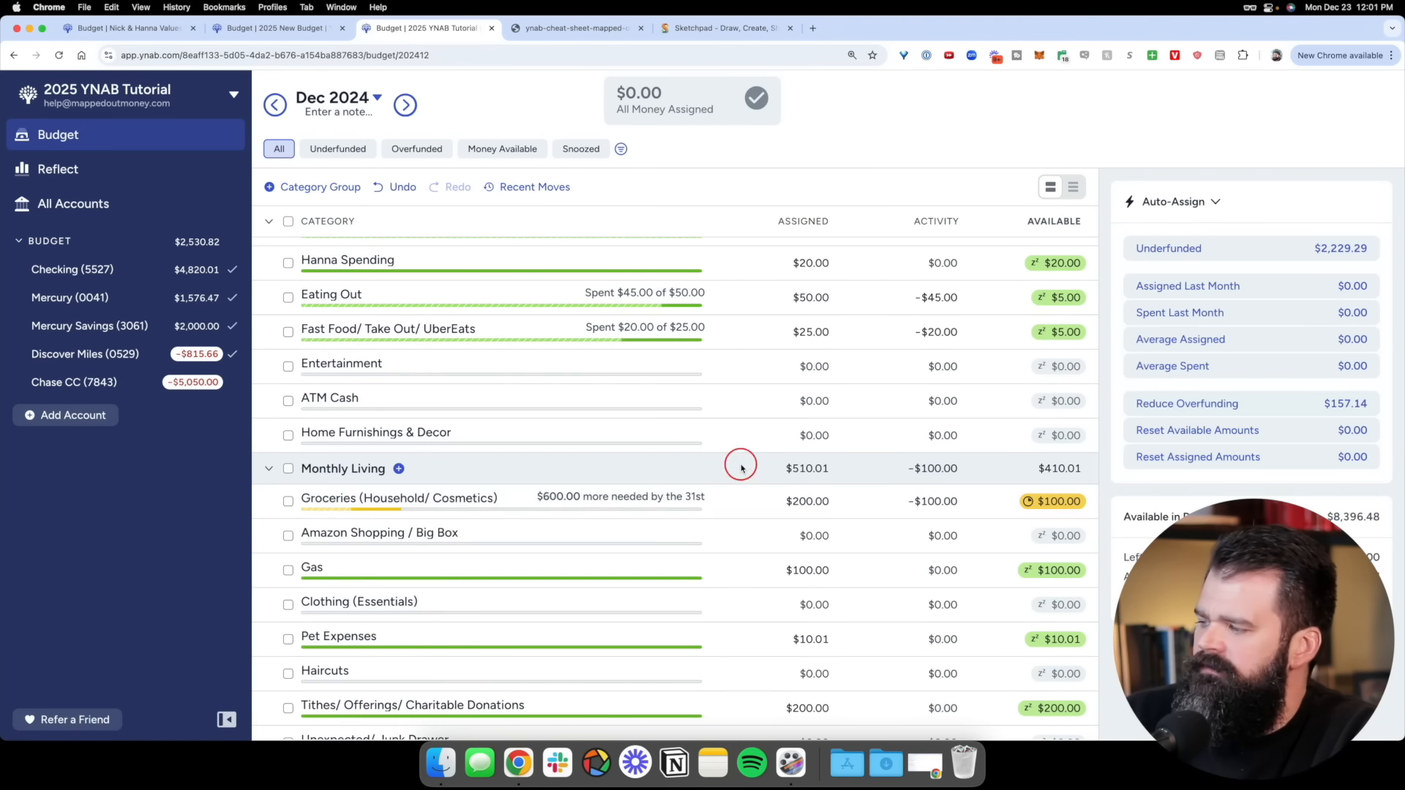
scroll(1020, 512, up, 5)
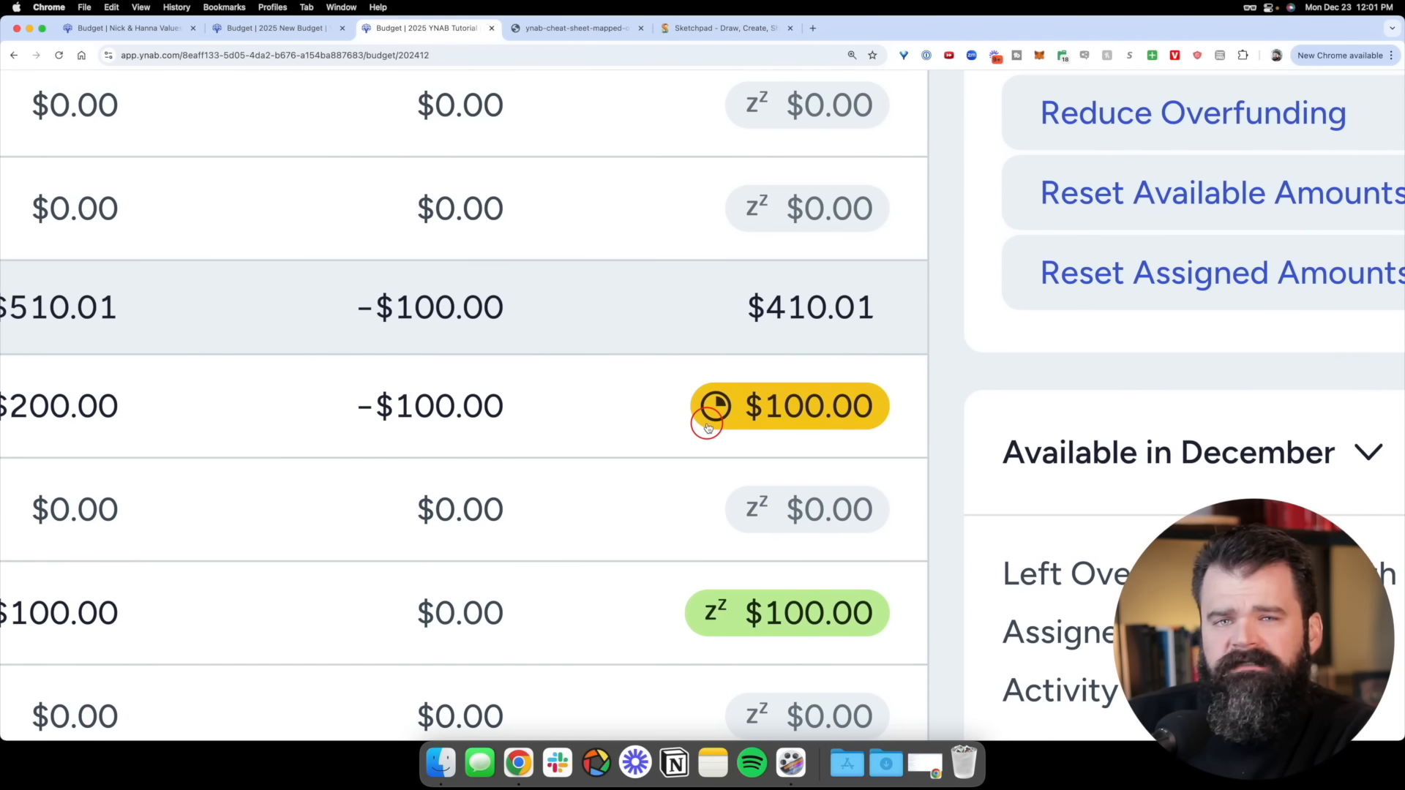
mouse_move(708, 424)
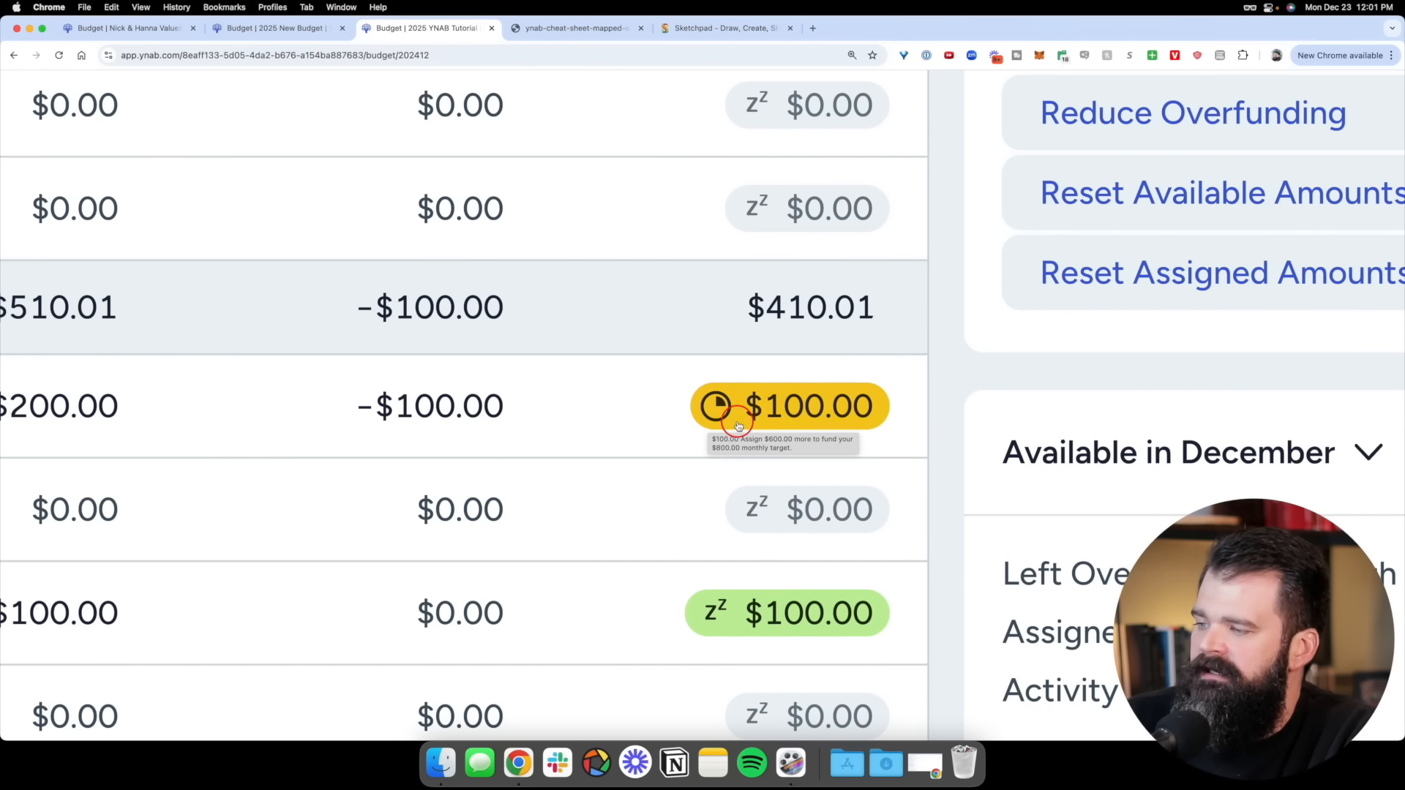
scroll(752, 428, left, 5)
scroll(753, 428, left, 3)
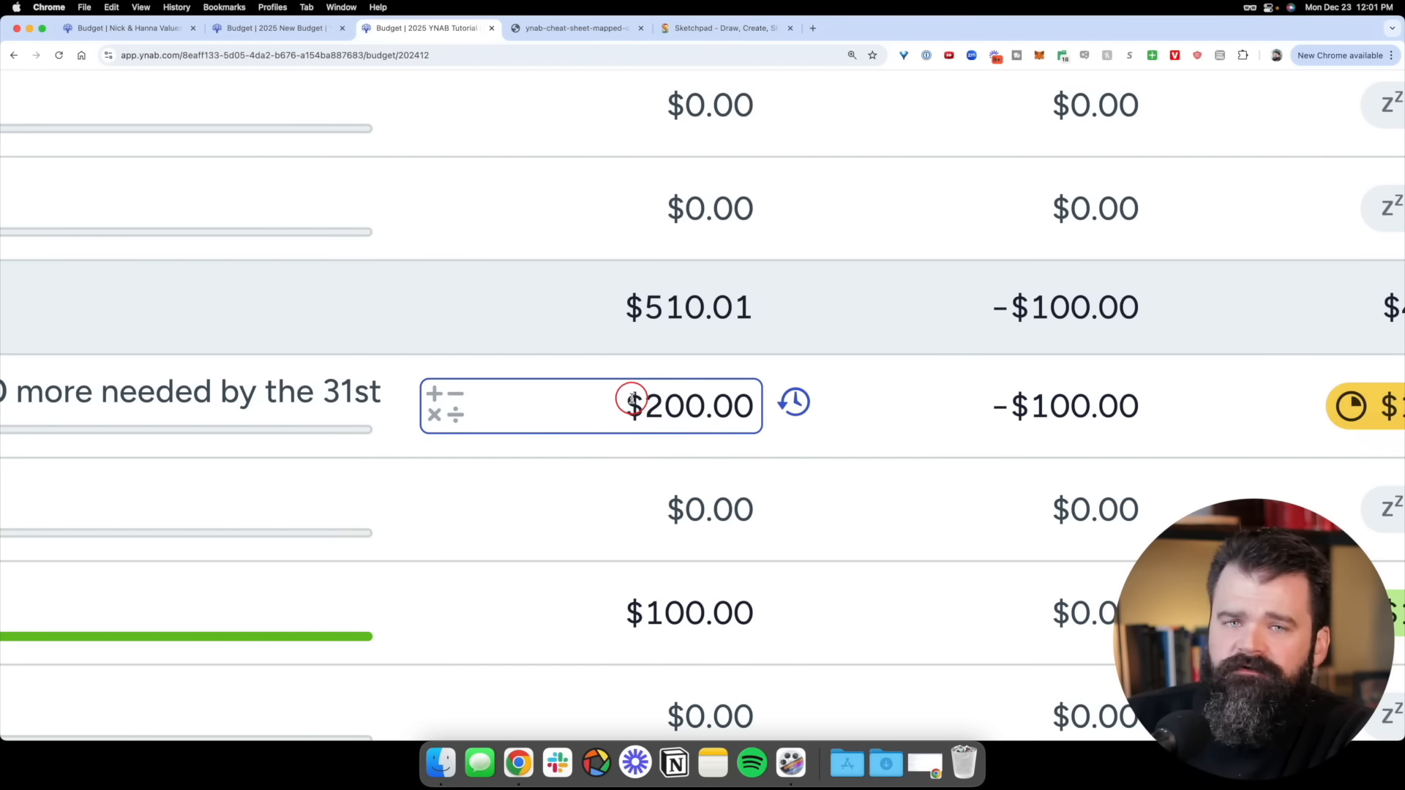
scroll(632, 400, right, 15)
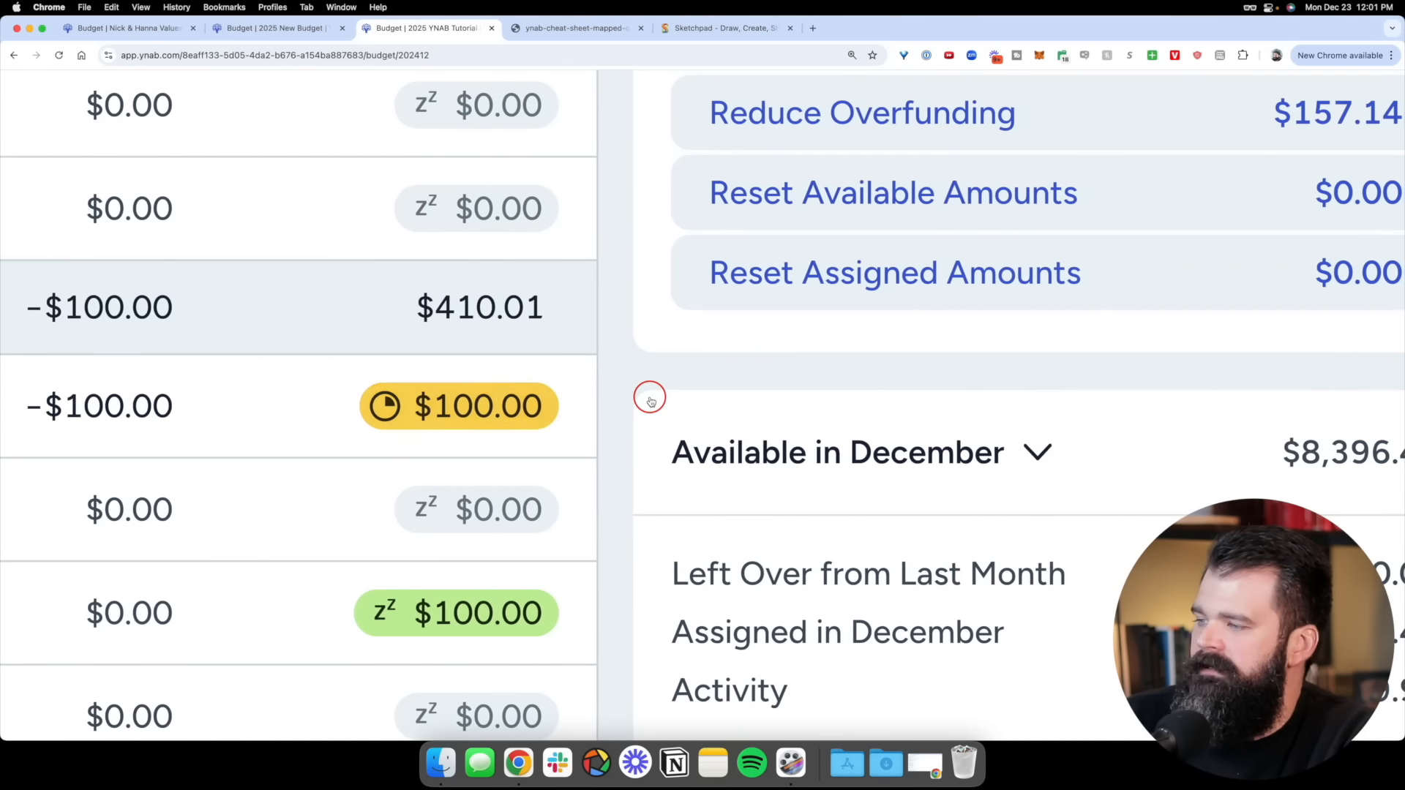
scroll(650, 401, down, 10)
Select the Groceries category again and examine its monthly target and funding progress
click(869, 507)
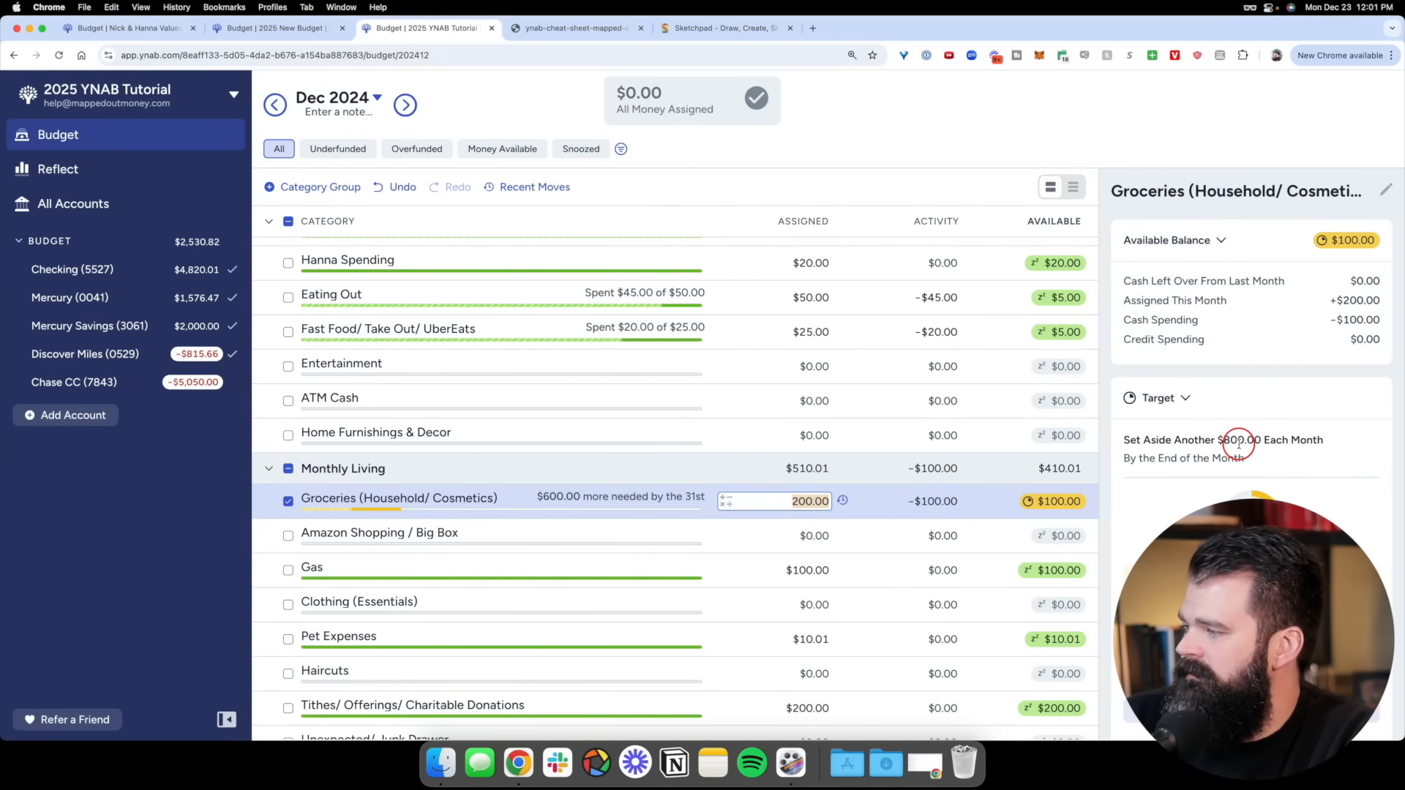
scroll(1239, 444, up, 5)
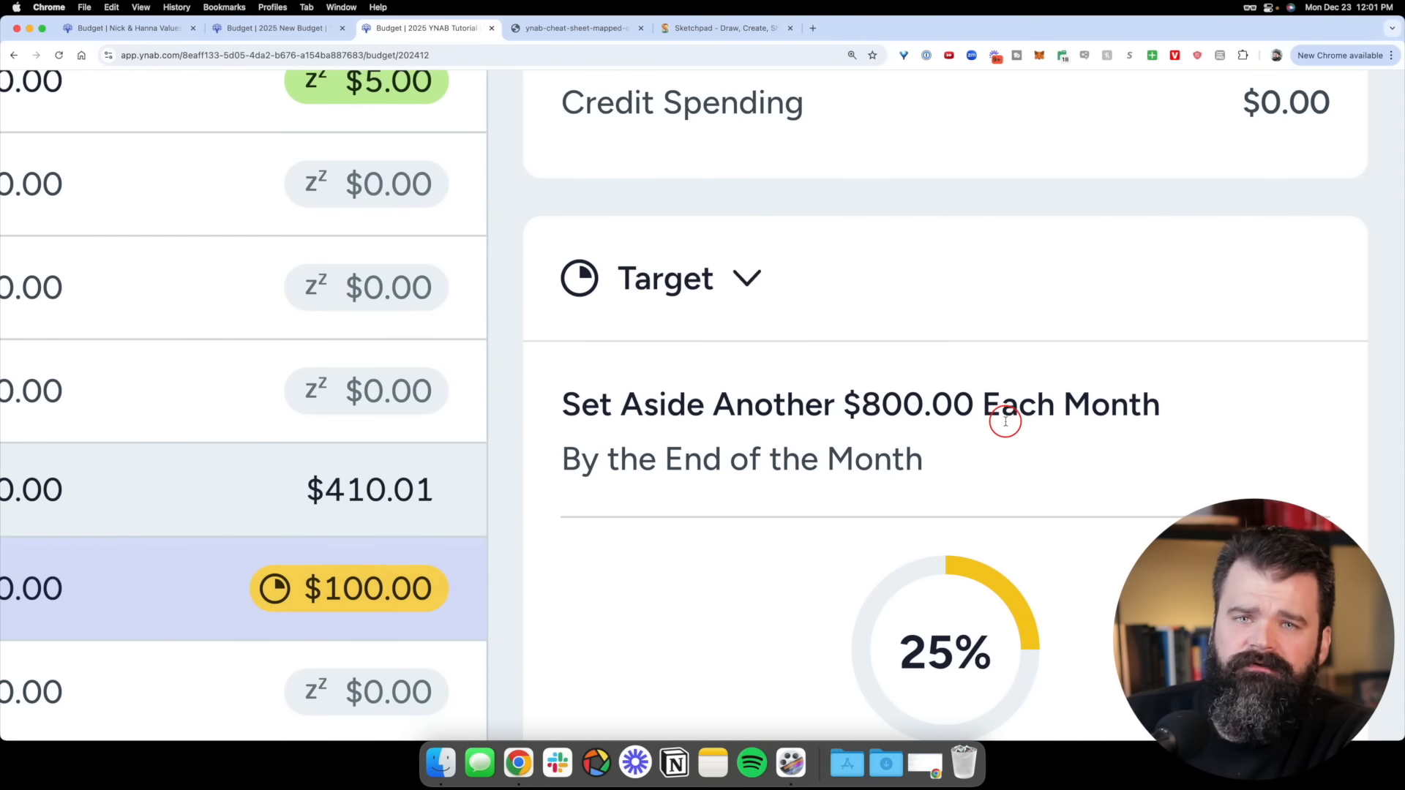
scroll(1022, 445, down, 5)
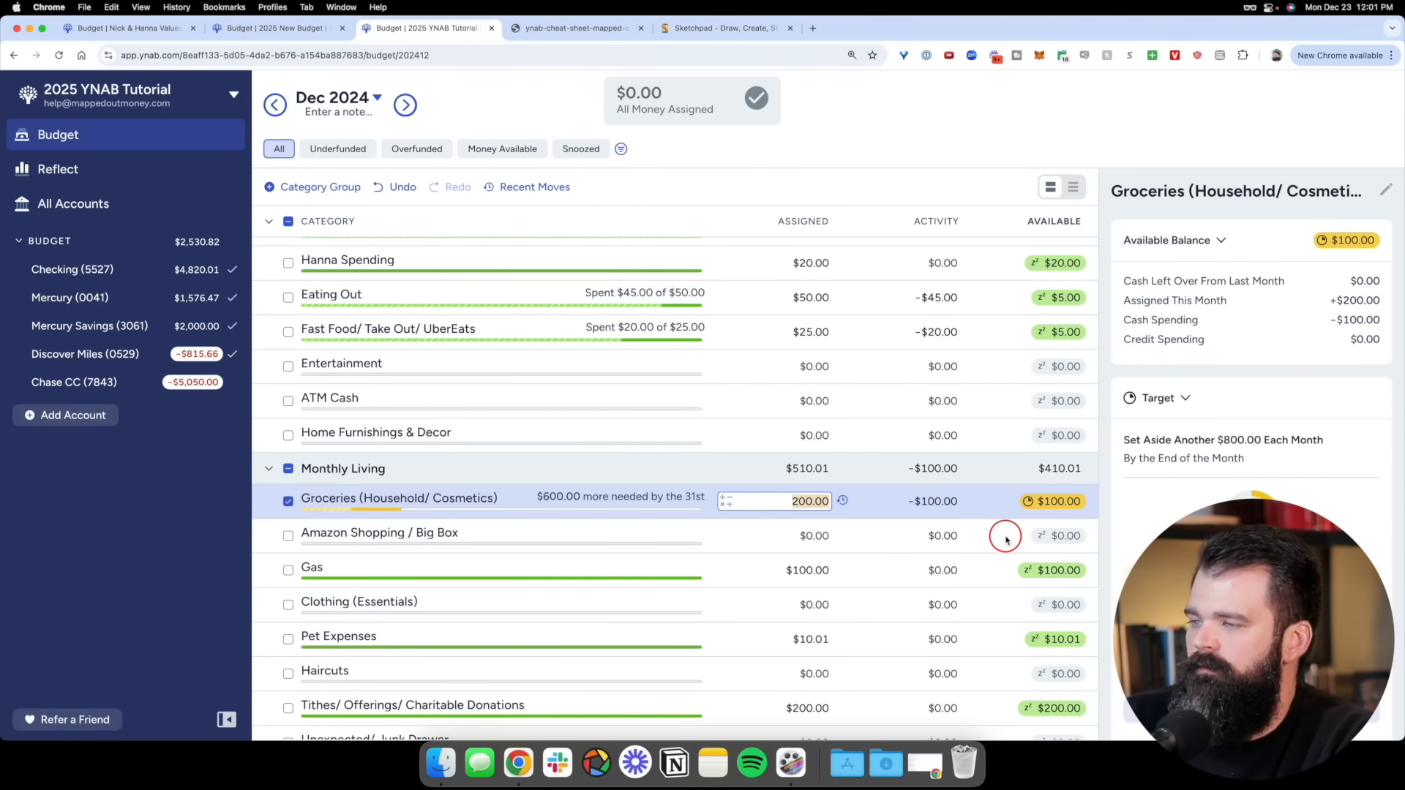
Try assigning $500 to Groceries, undo the assignment and snooze the category's target
text(5)
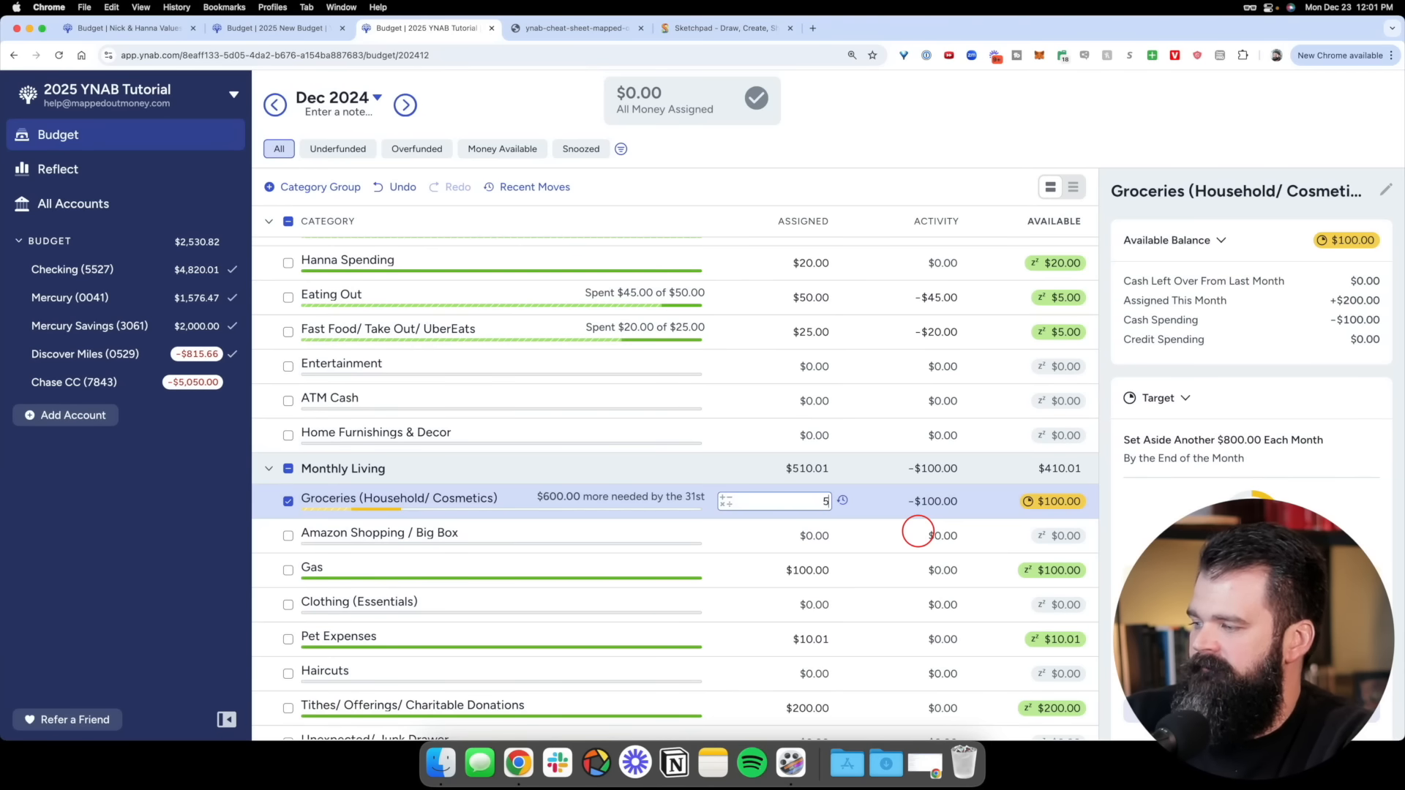
text(00)
key(Return)
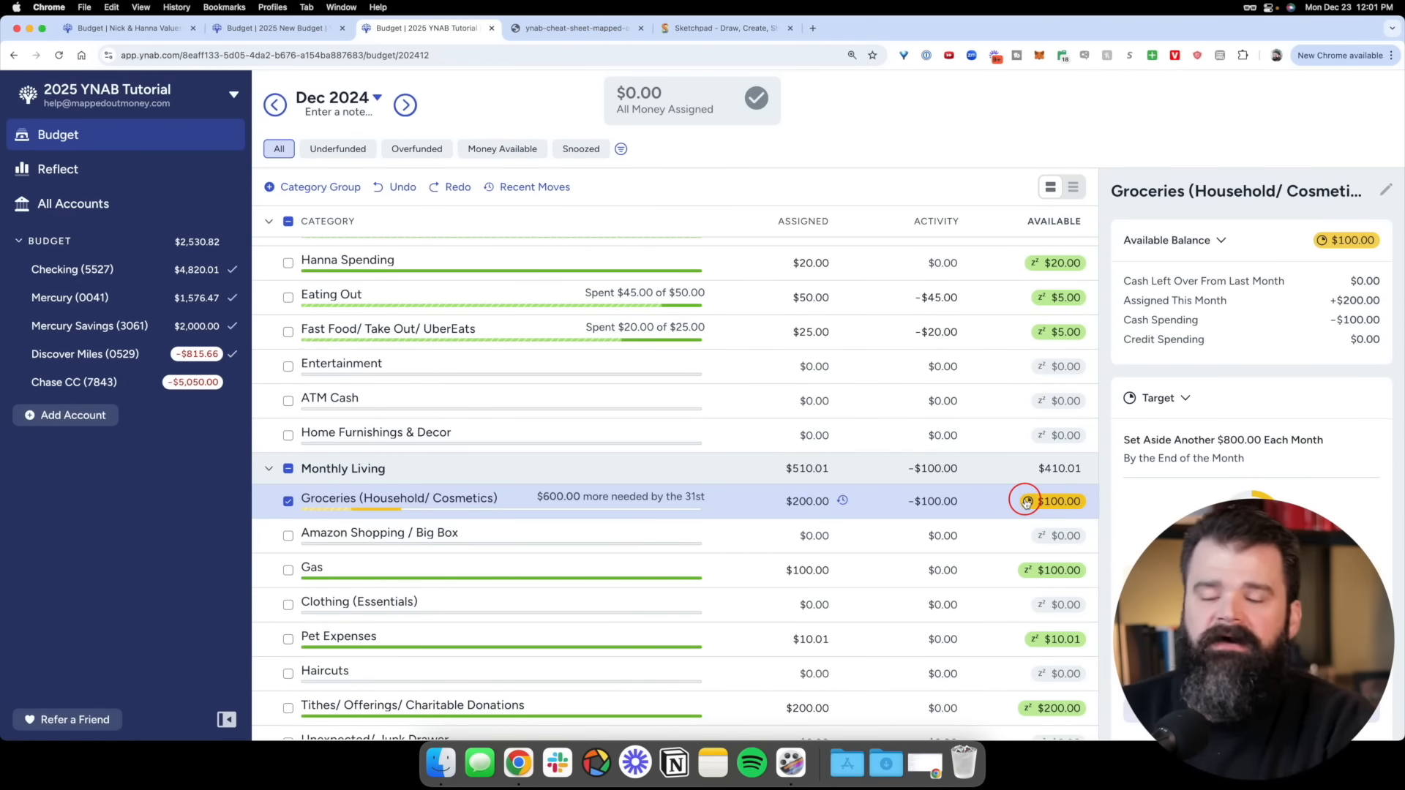
click(1027, 502)
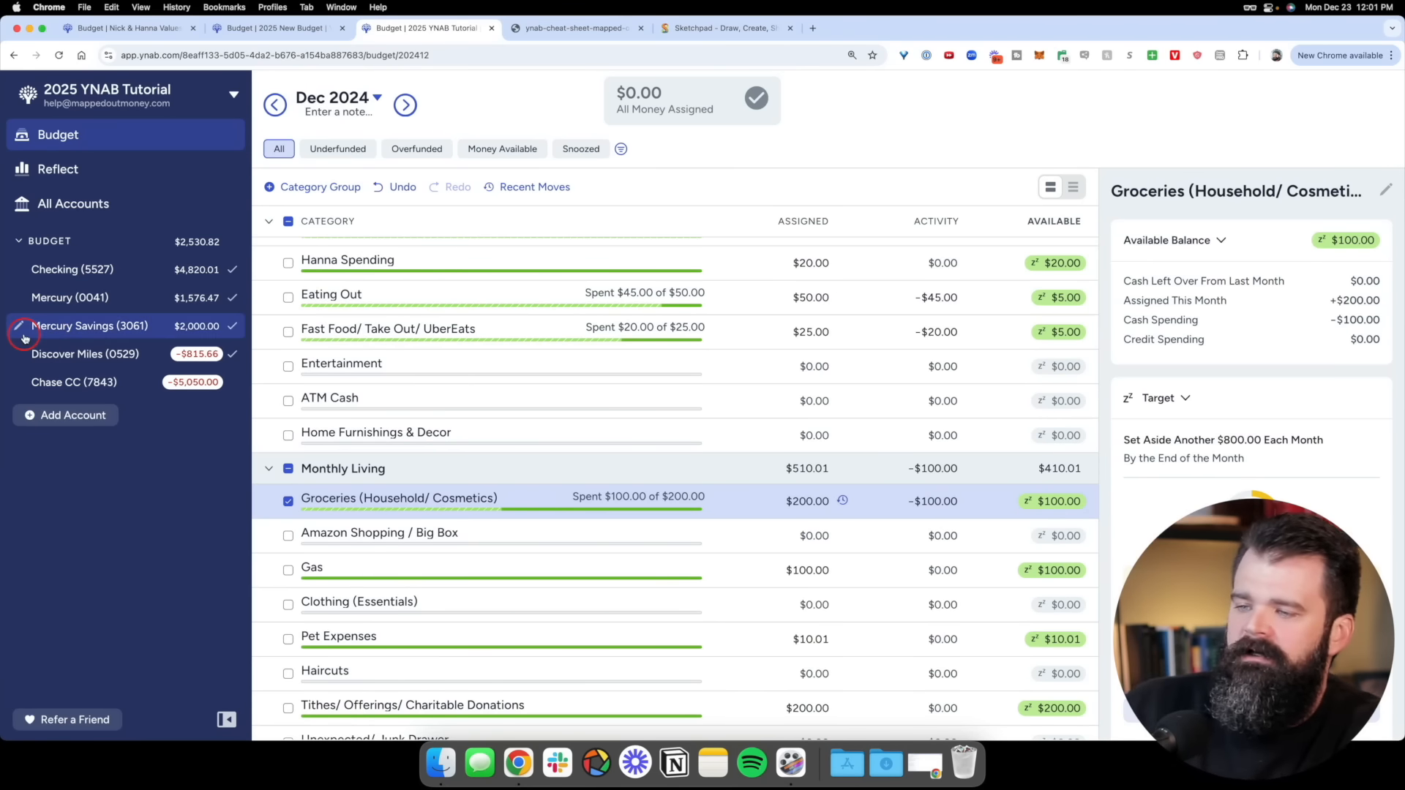
Add a transaction to the Discover Miles account with payee costco, category Groceries (Household/ Cosmetics) and a 250 outflow
click(80, 354)
click(331, 213)
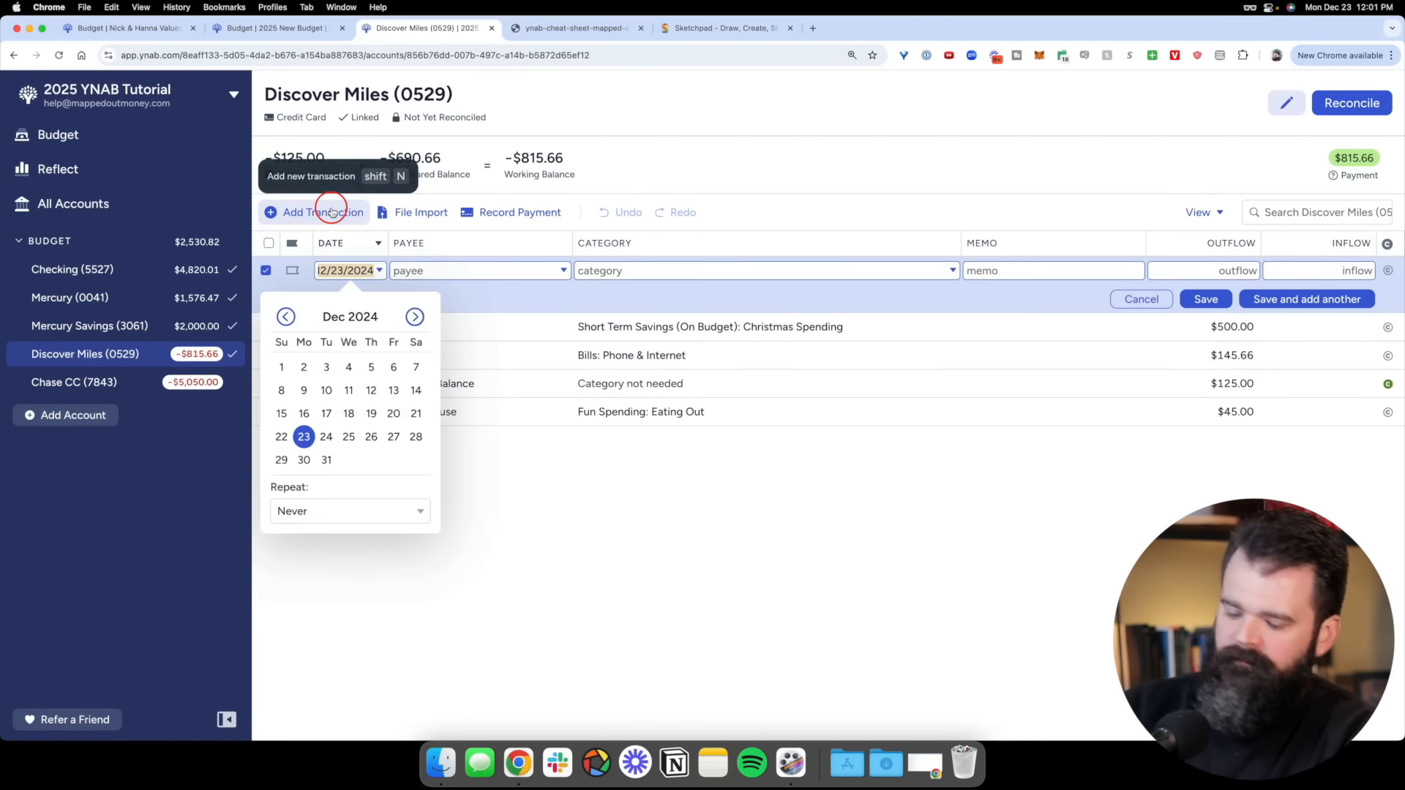
key(Tab)
text(ci)
key(BackSpace)
text(ostco)
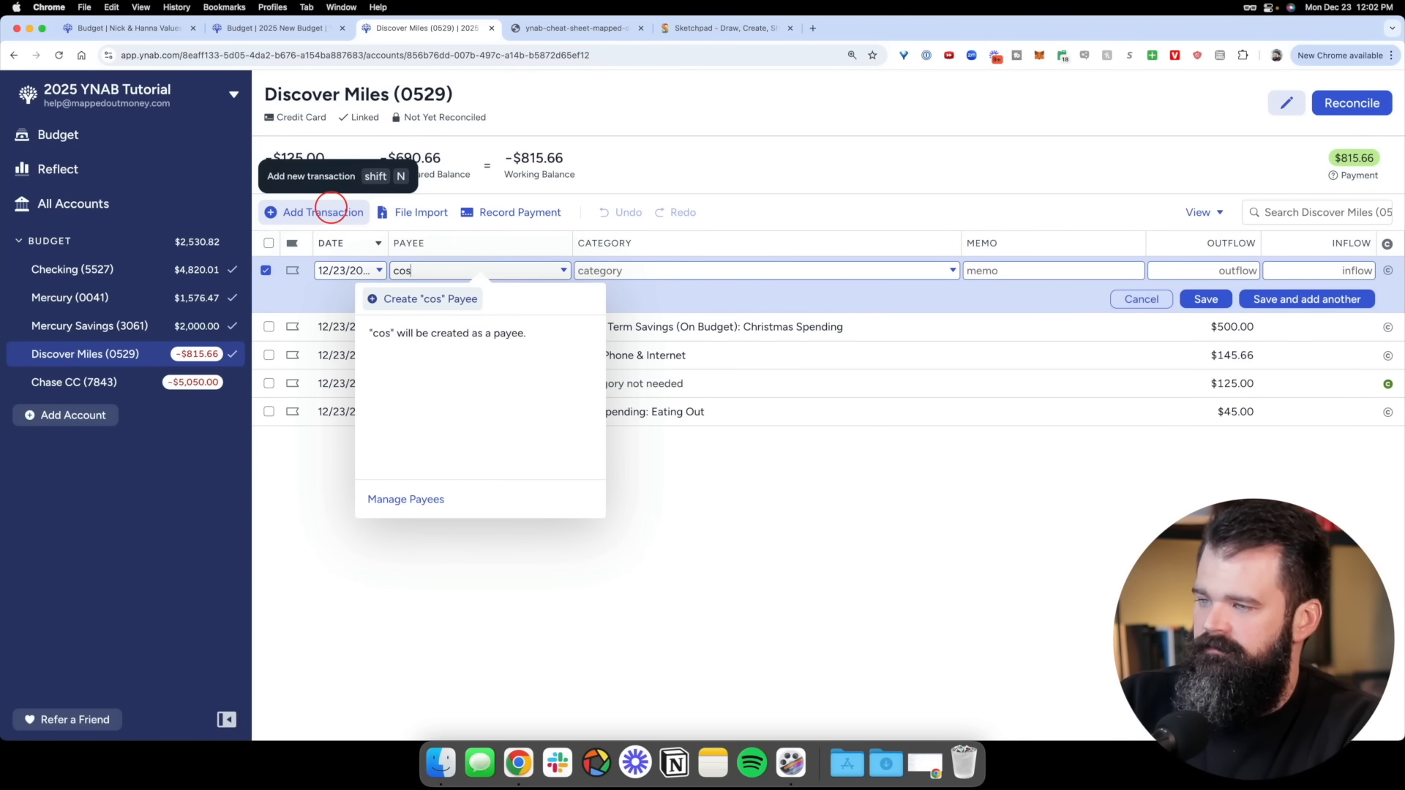
key(Tab)
text(g: Gro)
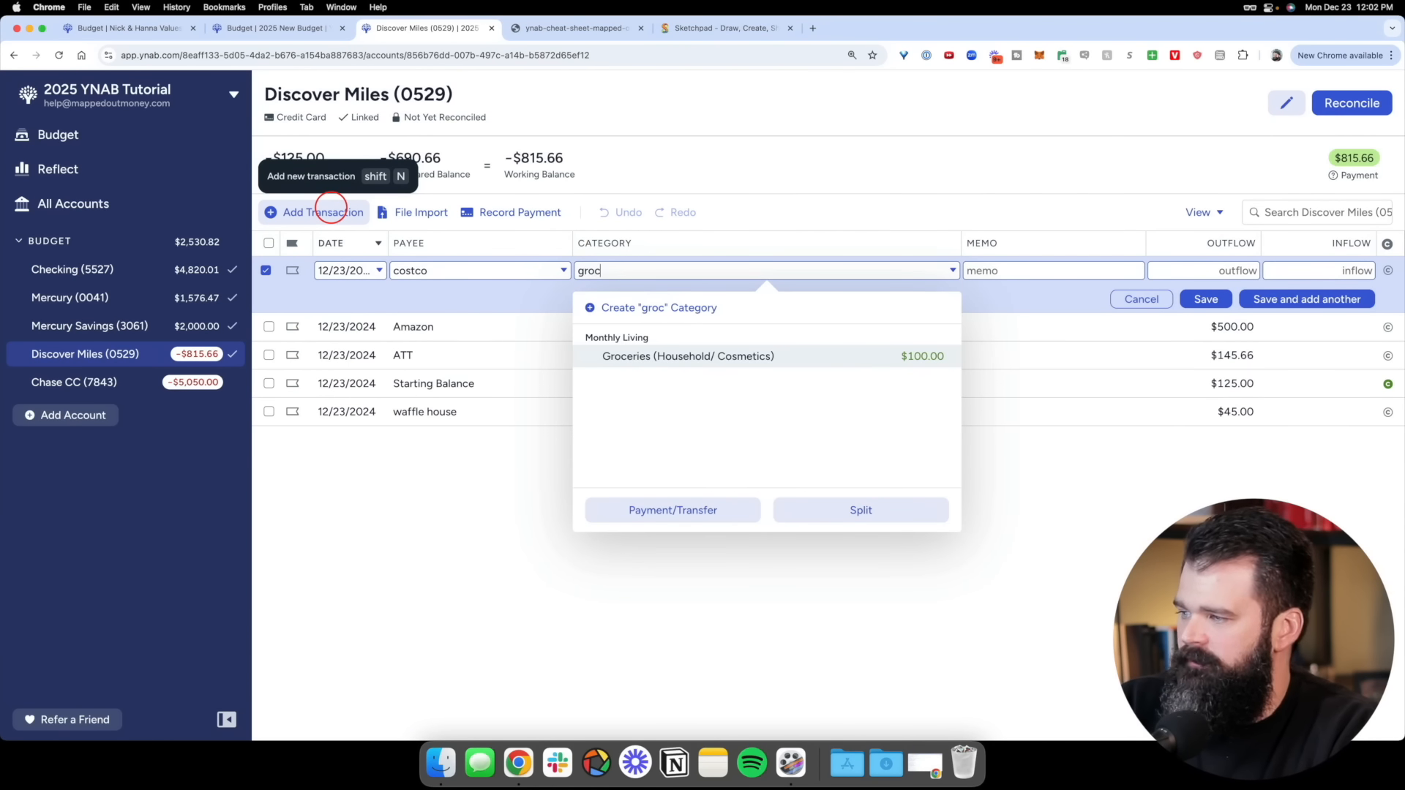
key(Return)
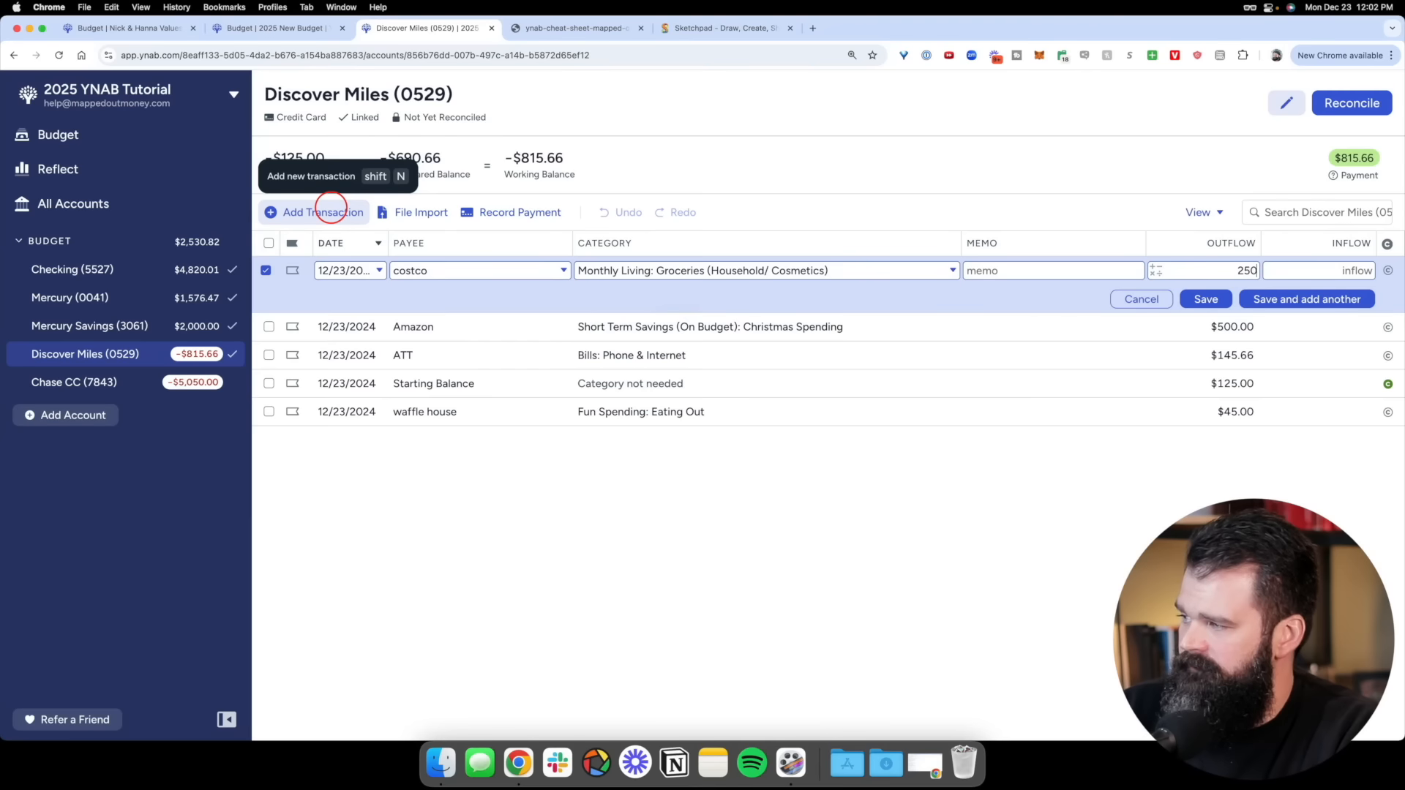
key(Return)
key(Escape)
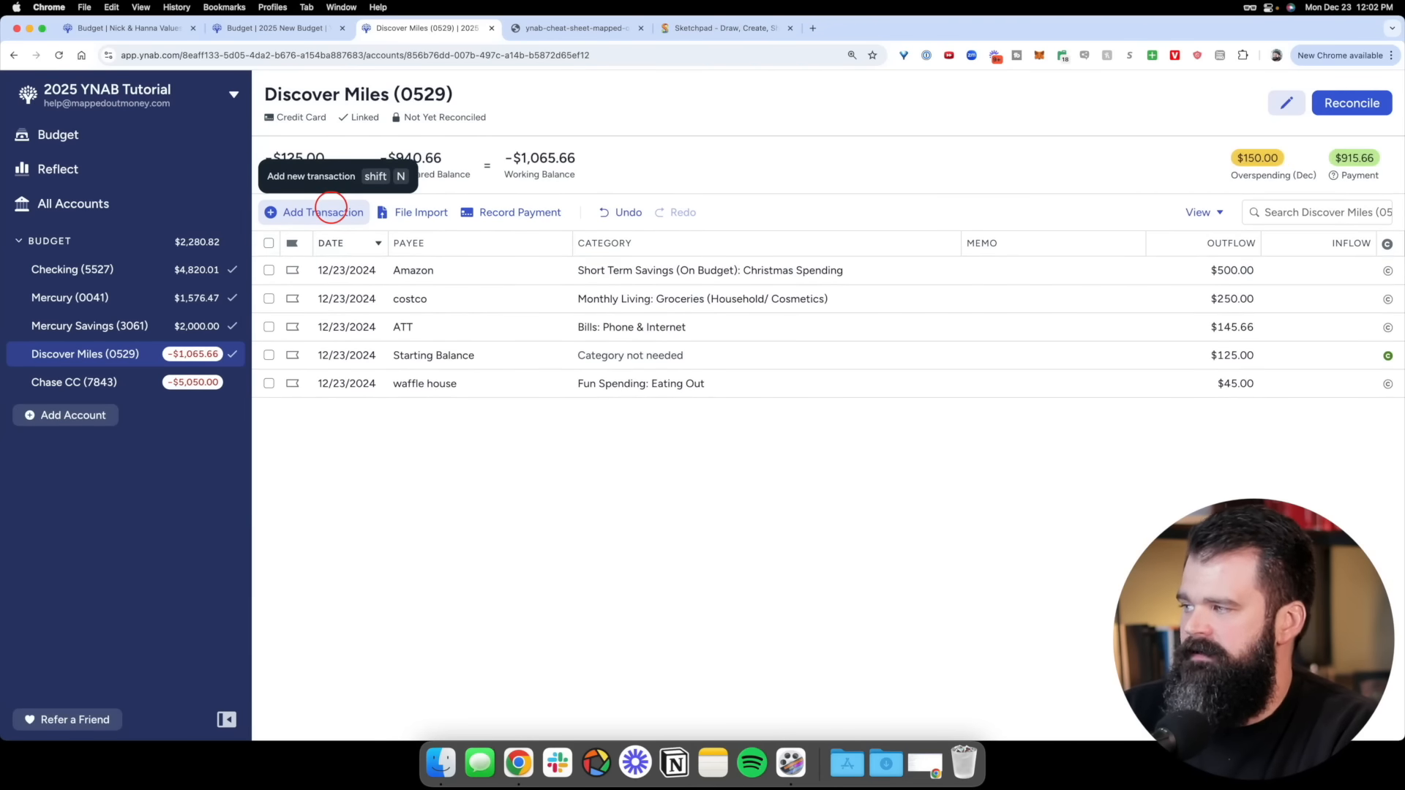
Return to the December 2024 budget and examine the credit overspending in the Groceries category
click(119, 150)
scroll(984, 494, down, 10)
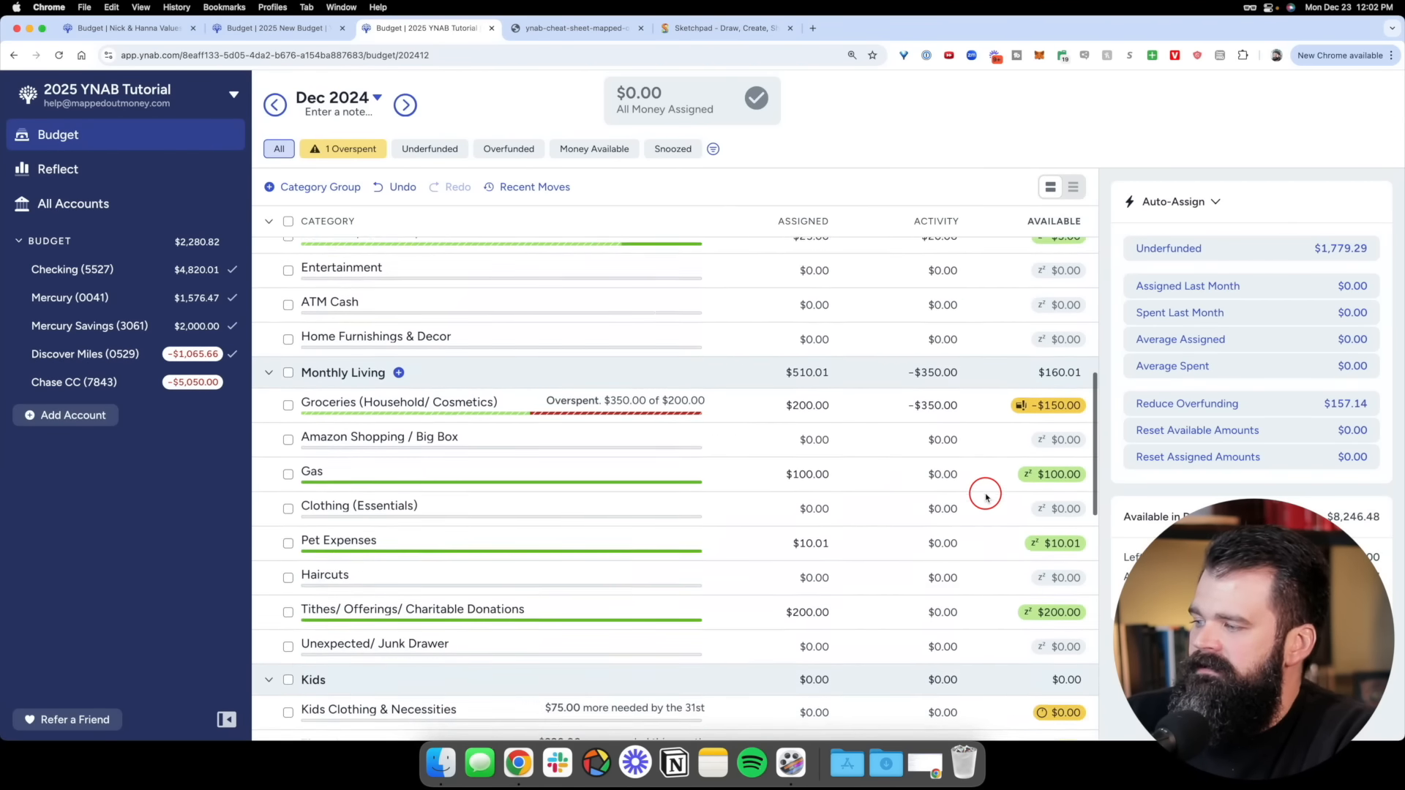
scroll(1018, 409, up, 8)
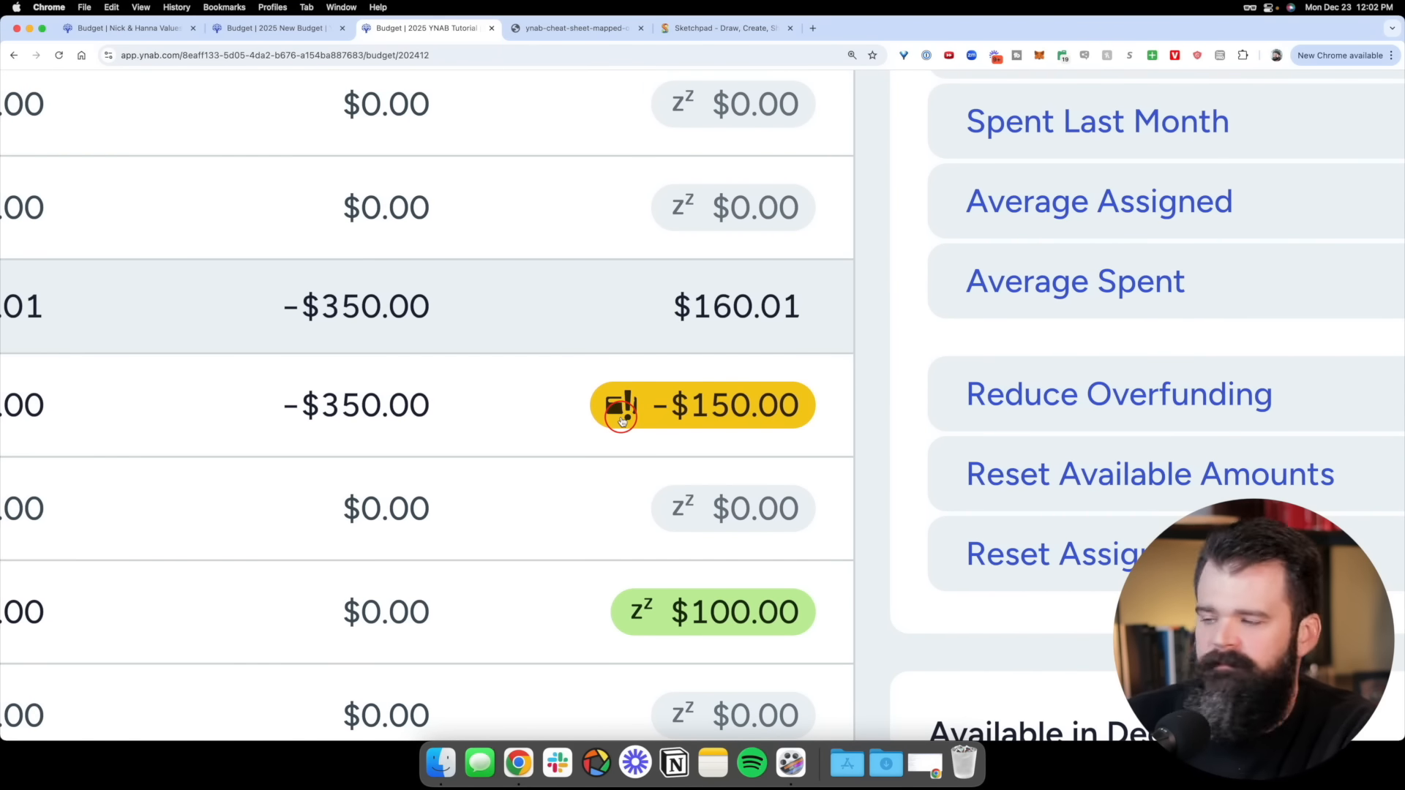
scroll(621, 419, left, 4)
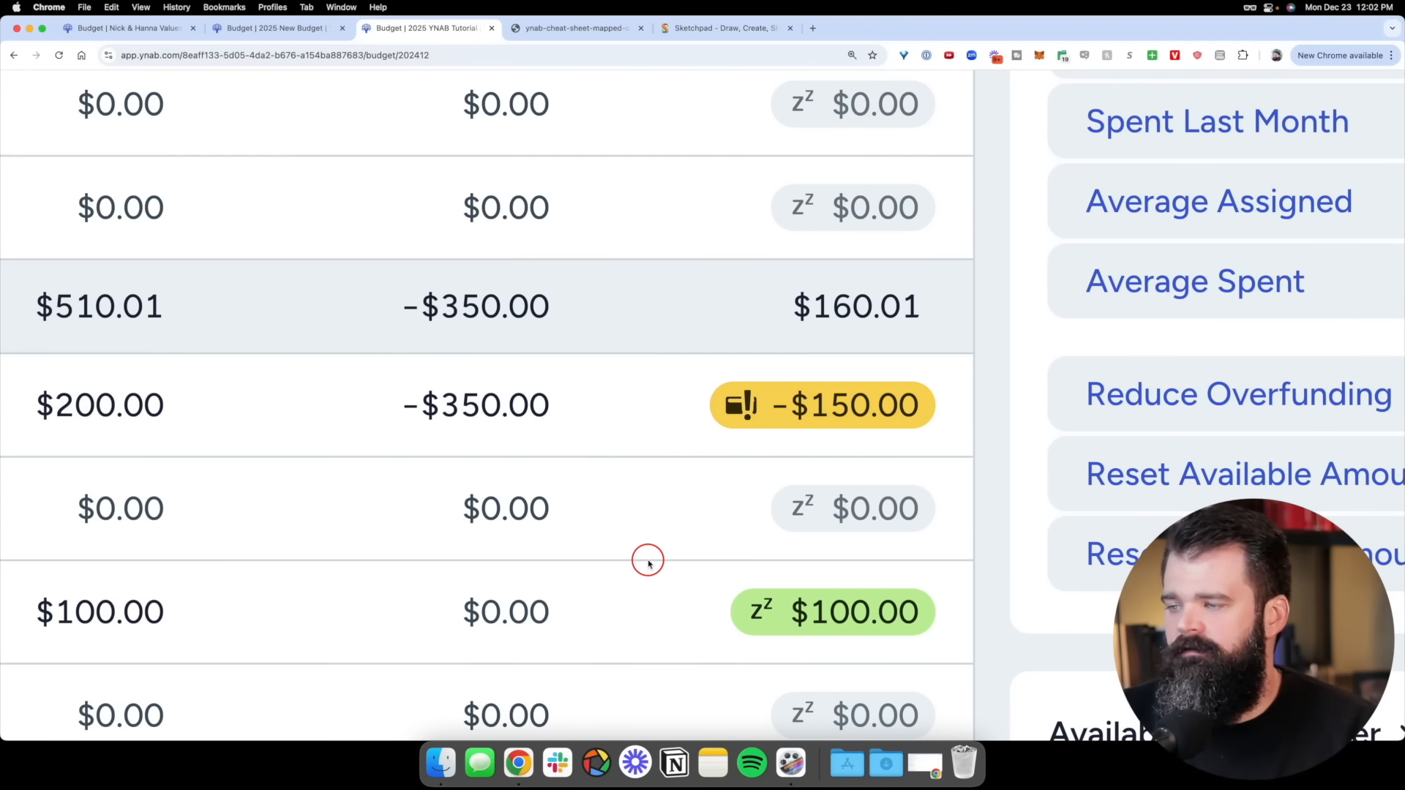
scroll(648, 563, down, 5)
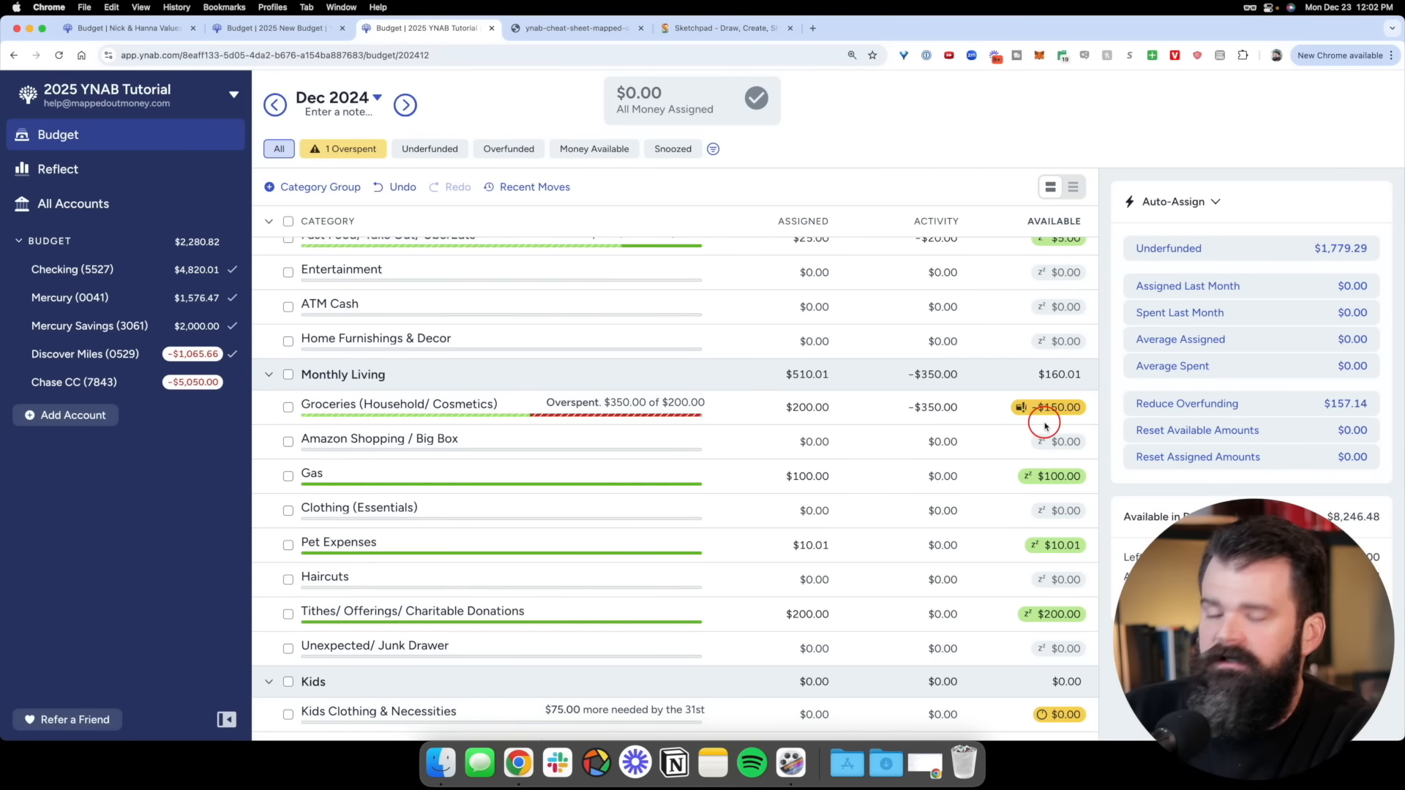
Compare the available payment amount for Discover Miles with the card's account balance
scroll(988, 461, up, 10)
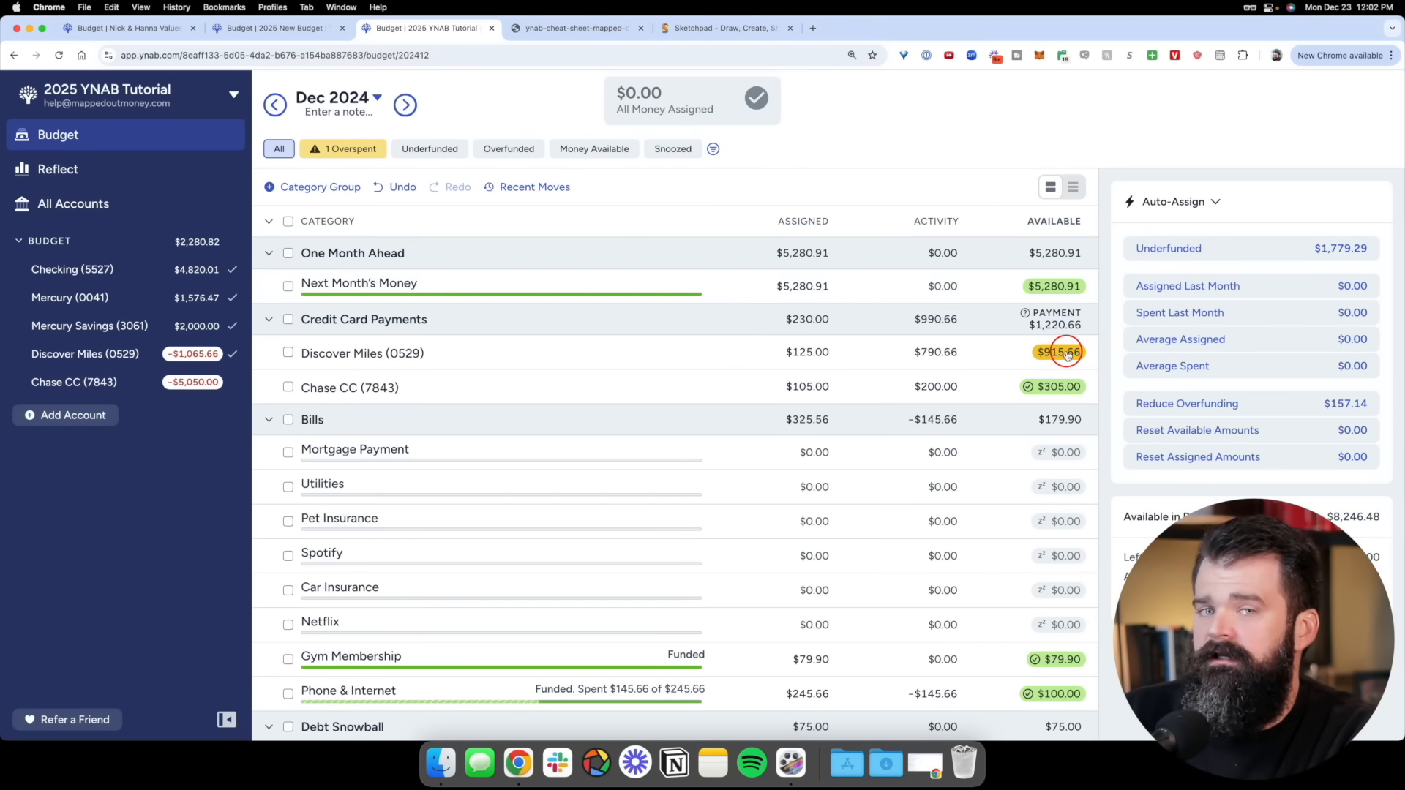
scroll(1041, 352, up, 10)
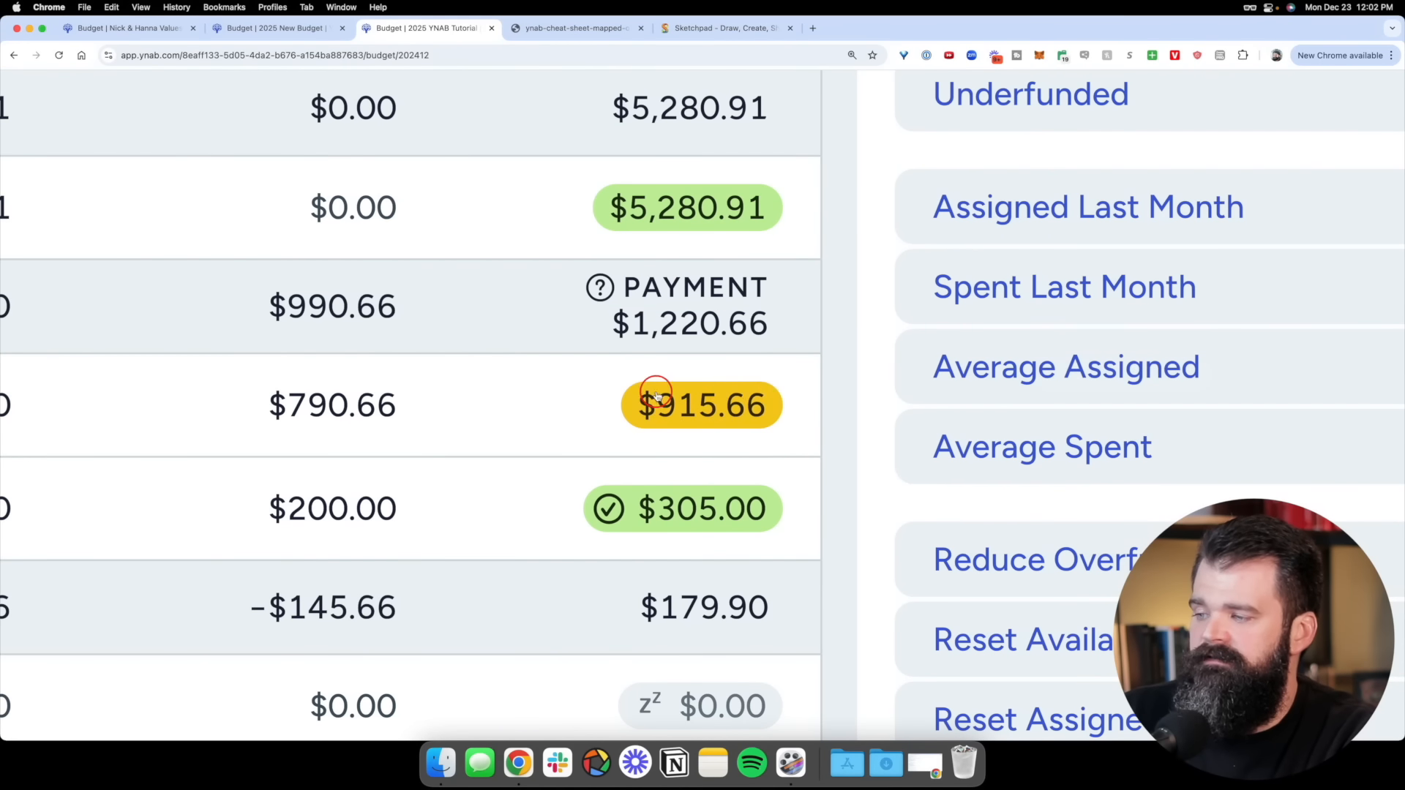
scroll(758, 395, down, 10)
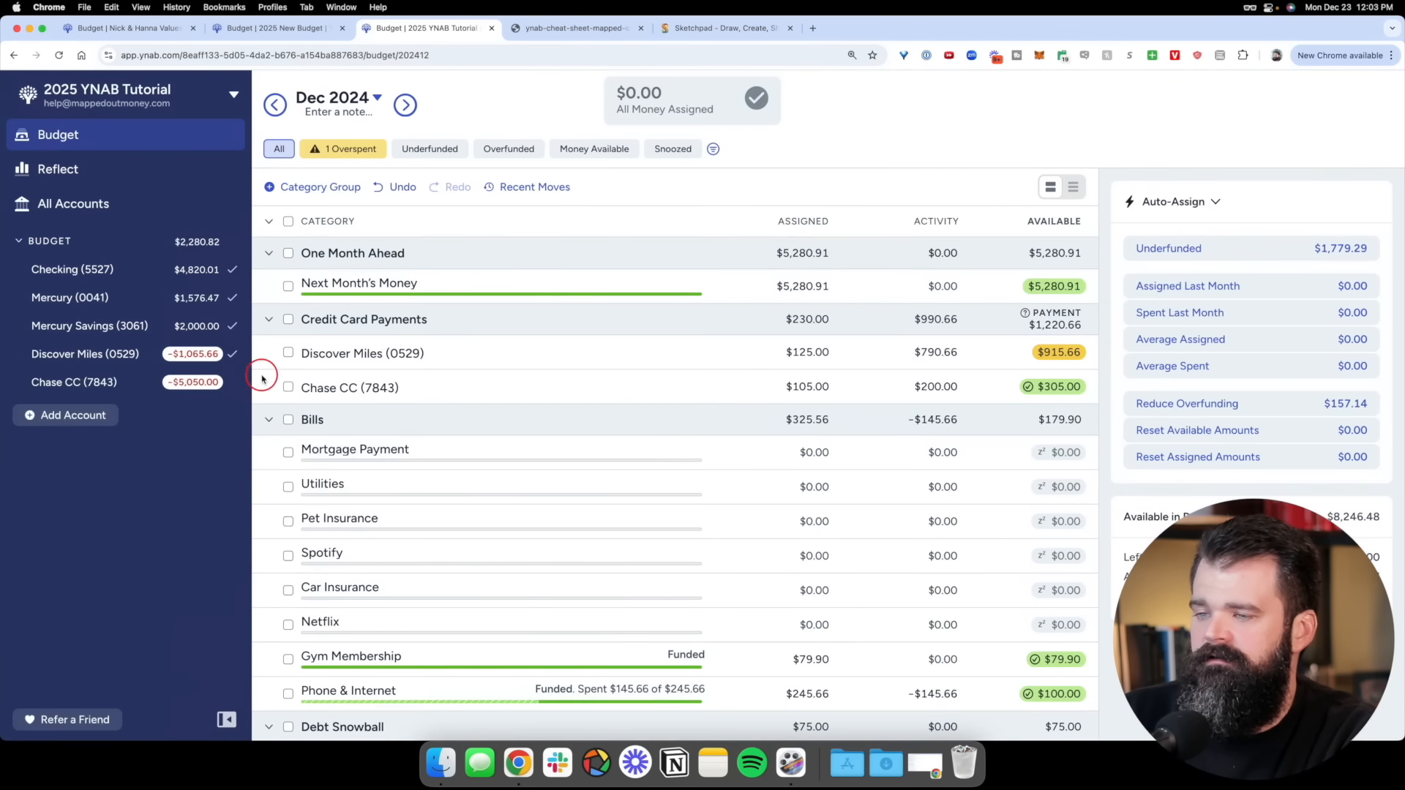
scroll(386, 412, up, 10)
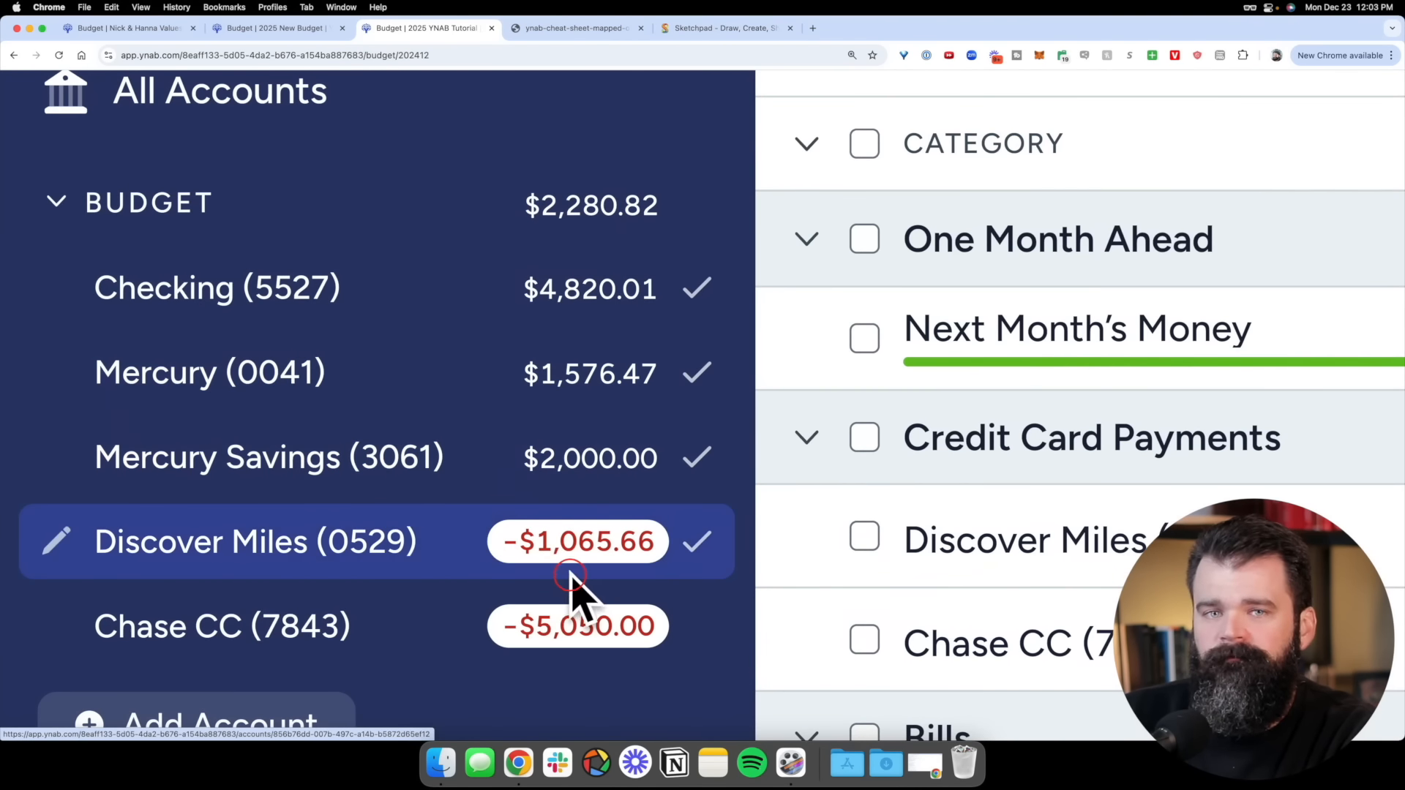
scroll(577, 571, down, 2)
scroll(580, 569, down, 10)
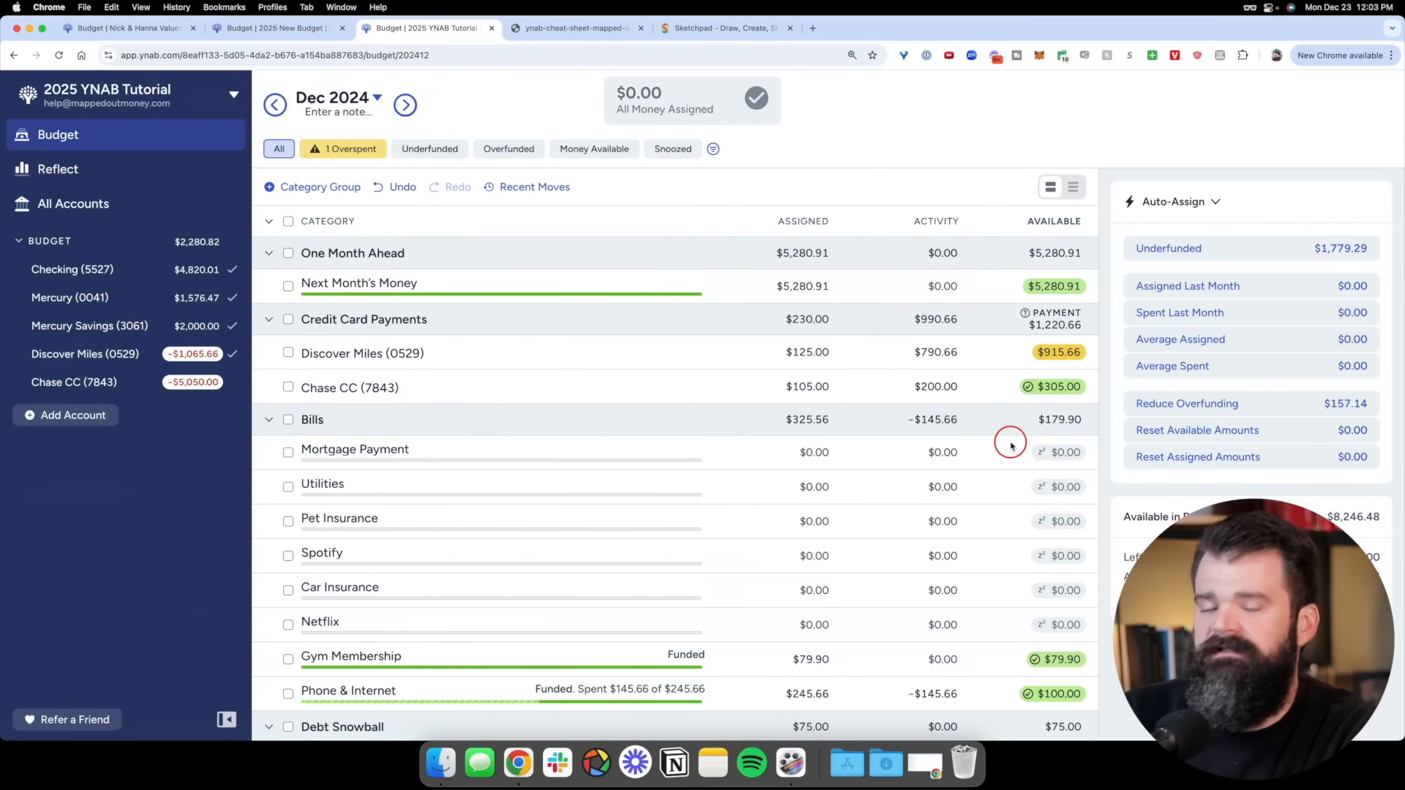
Collapse the Bills, Debt Snowball and Fun Spending category groups
click(270, 422)
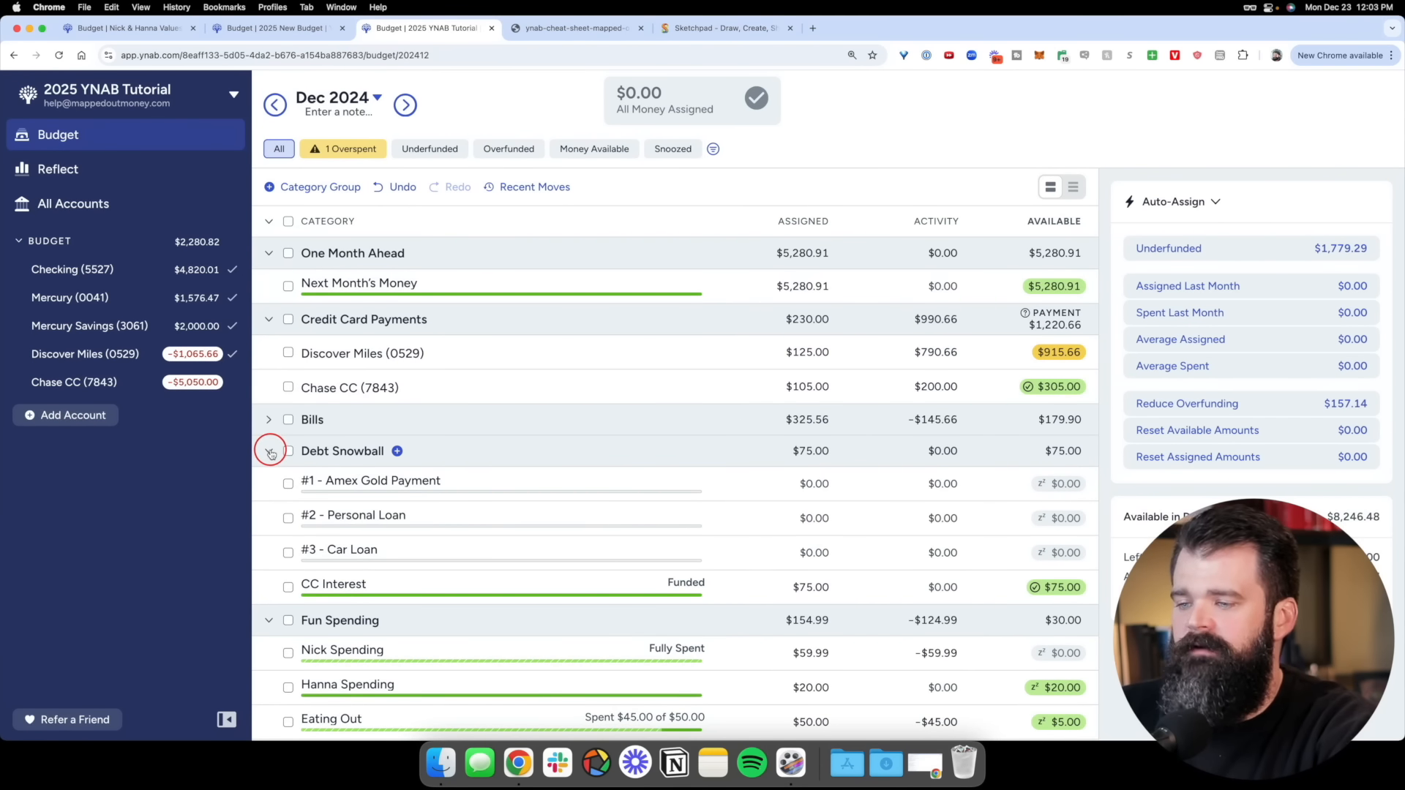
click(269, 452)
click(269, 482)
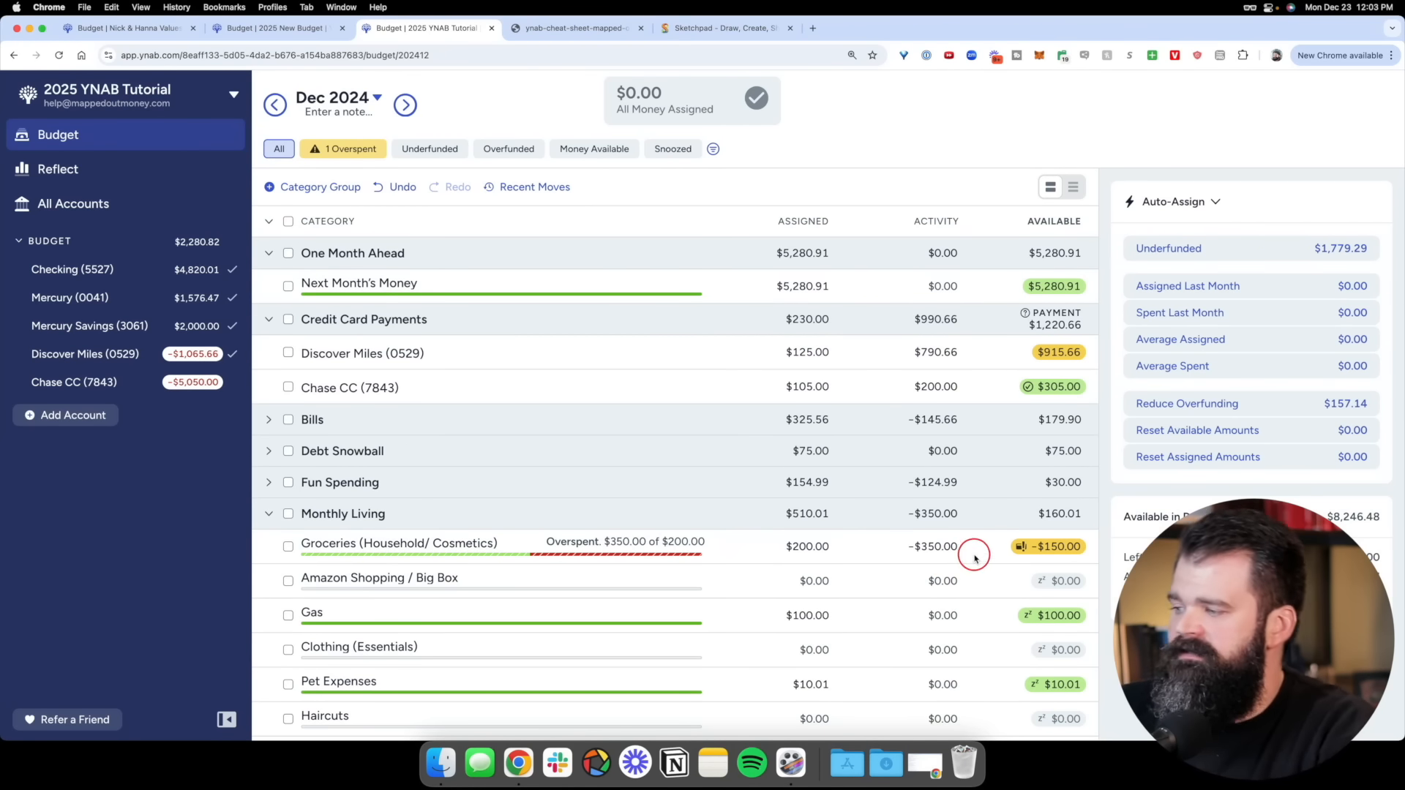
Move the full $100.00 available in Gas to Groceries (Household/ Cosmetics)
click(1057, 610)
text(groc)
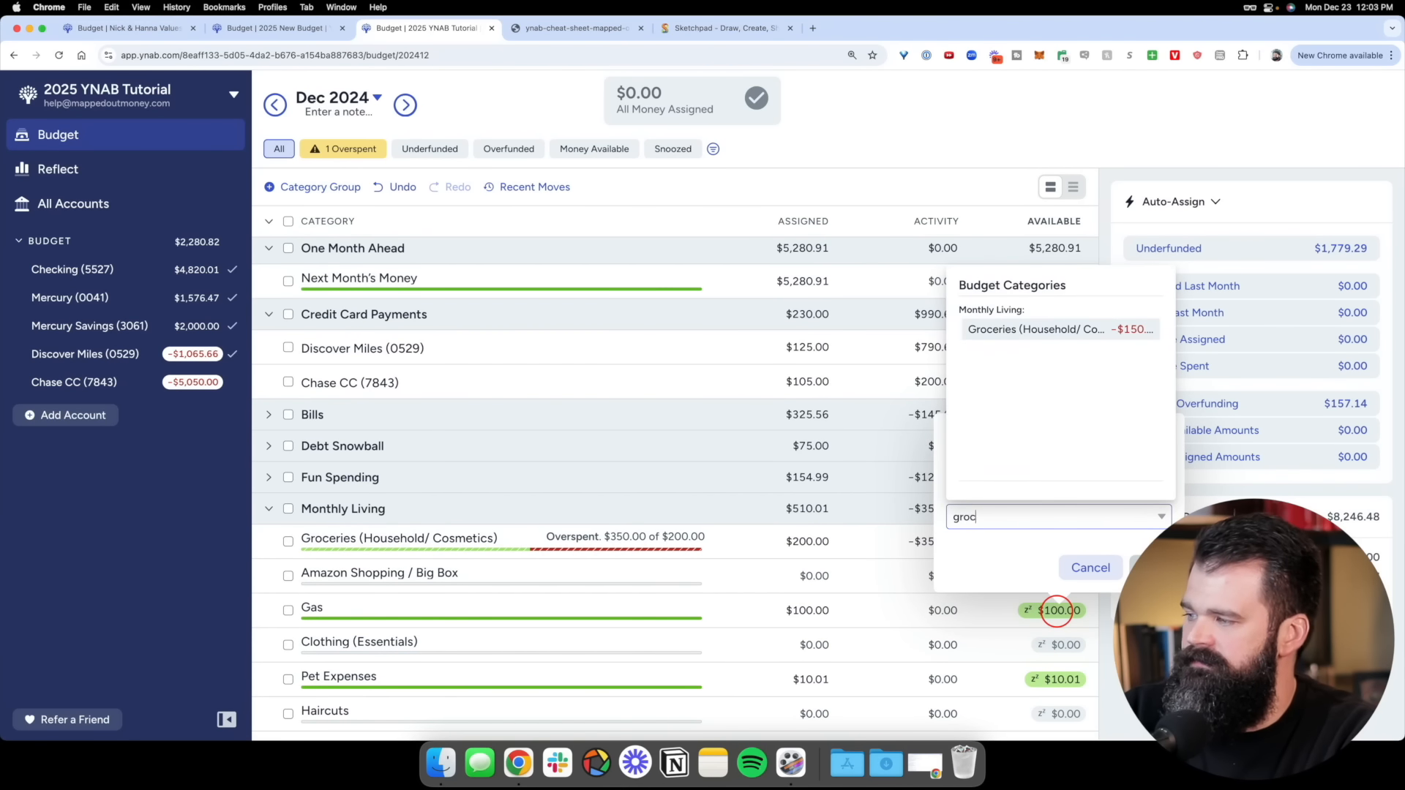
key(Return)
key(Return)
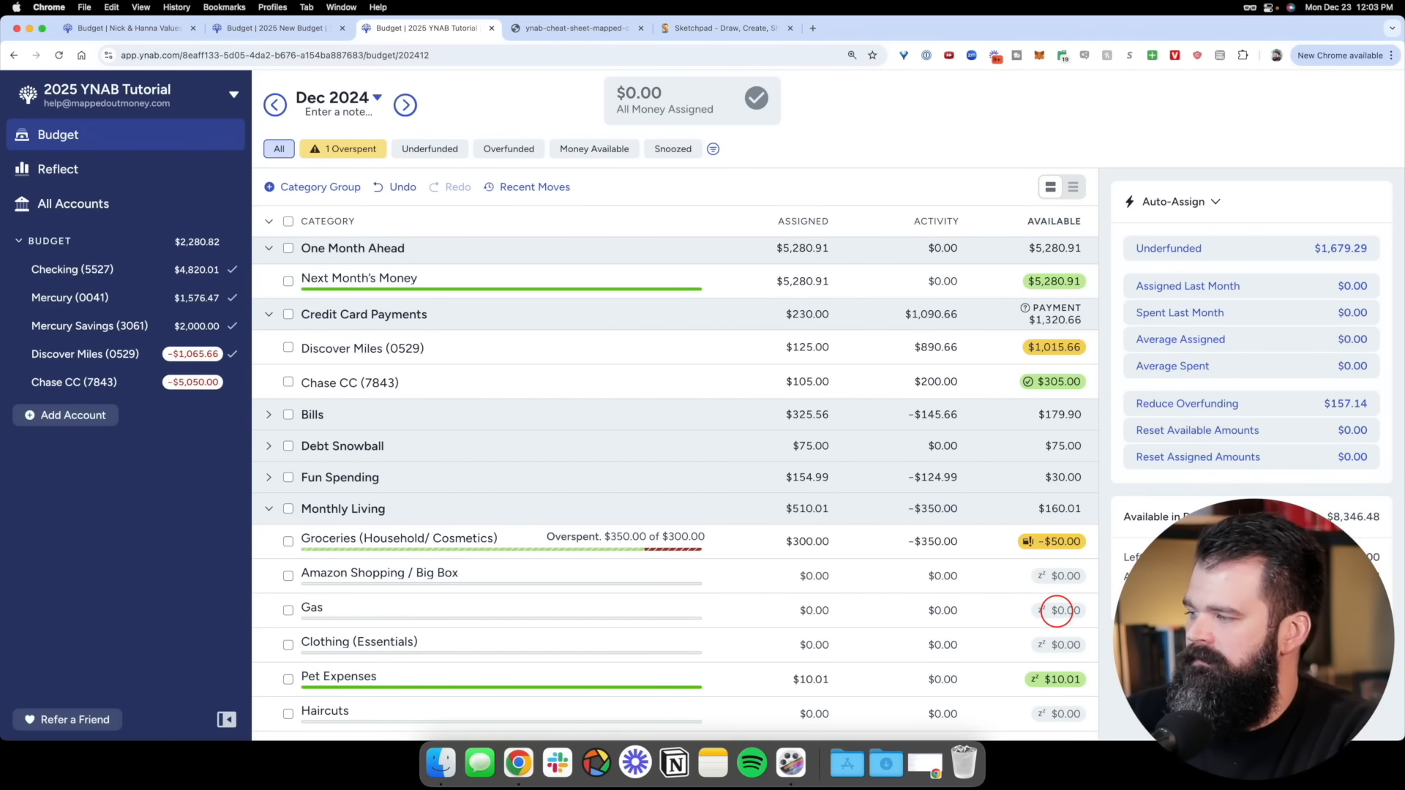
Move the full $10.01 available in Pet Expenses to Groceries (Household/ Cosmetics)
scroll(1063, 492, down, 2)
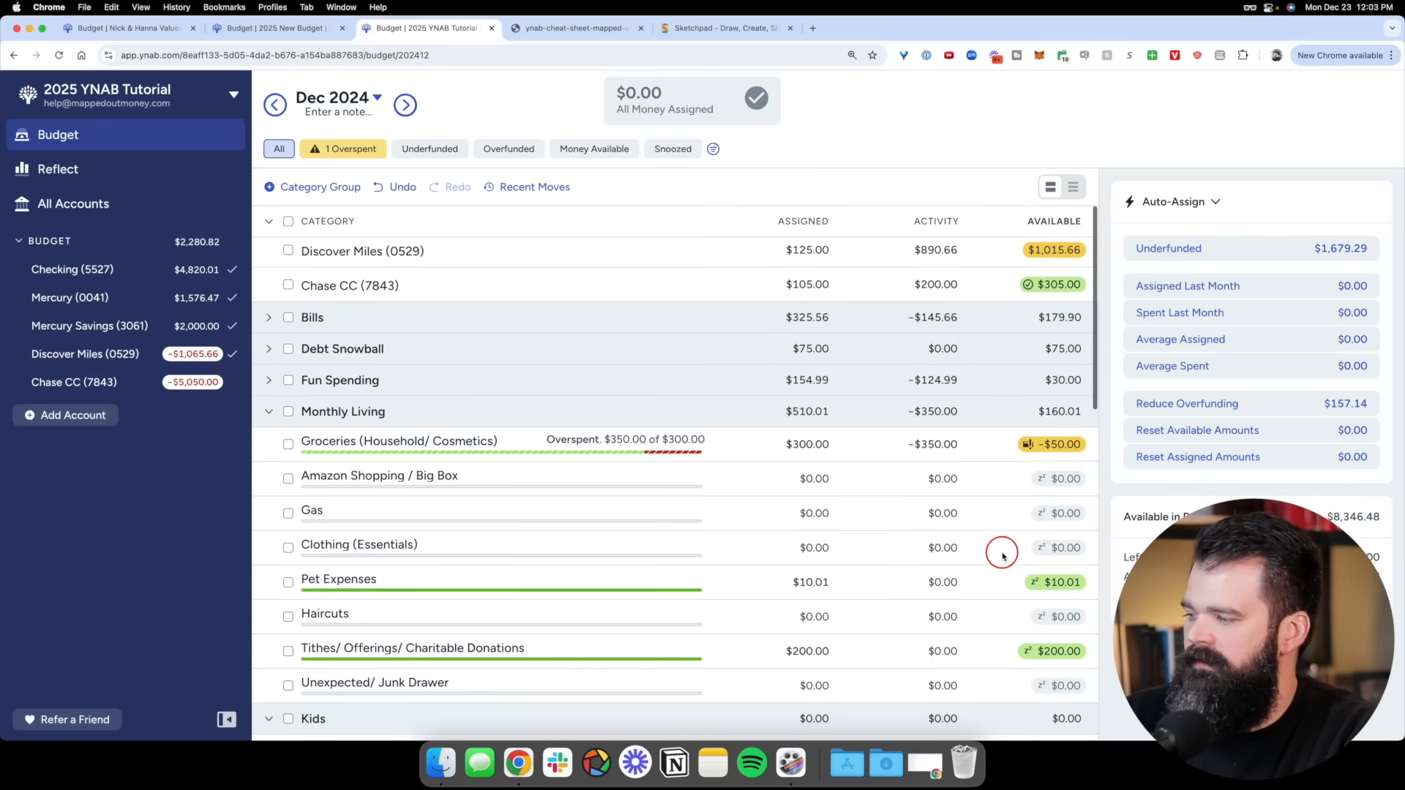
click(1063, 582)
text(groc)
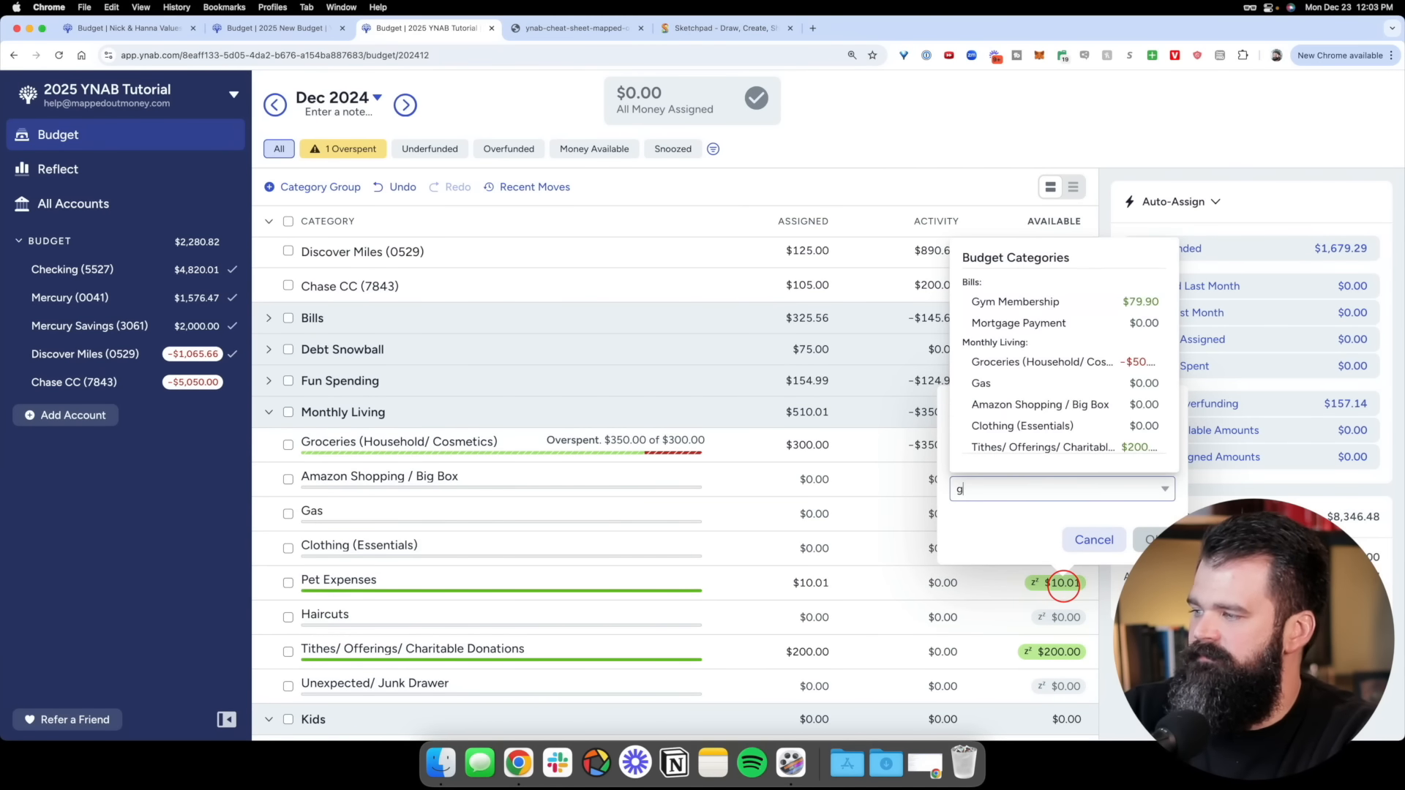
key(Return)
key(Return)
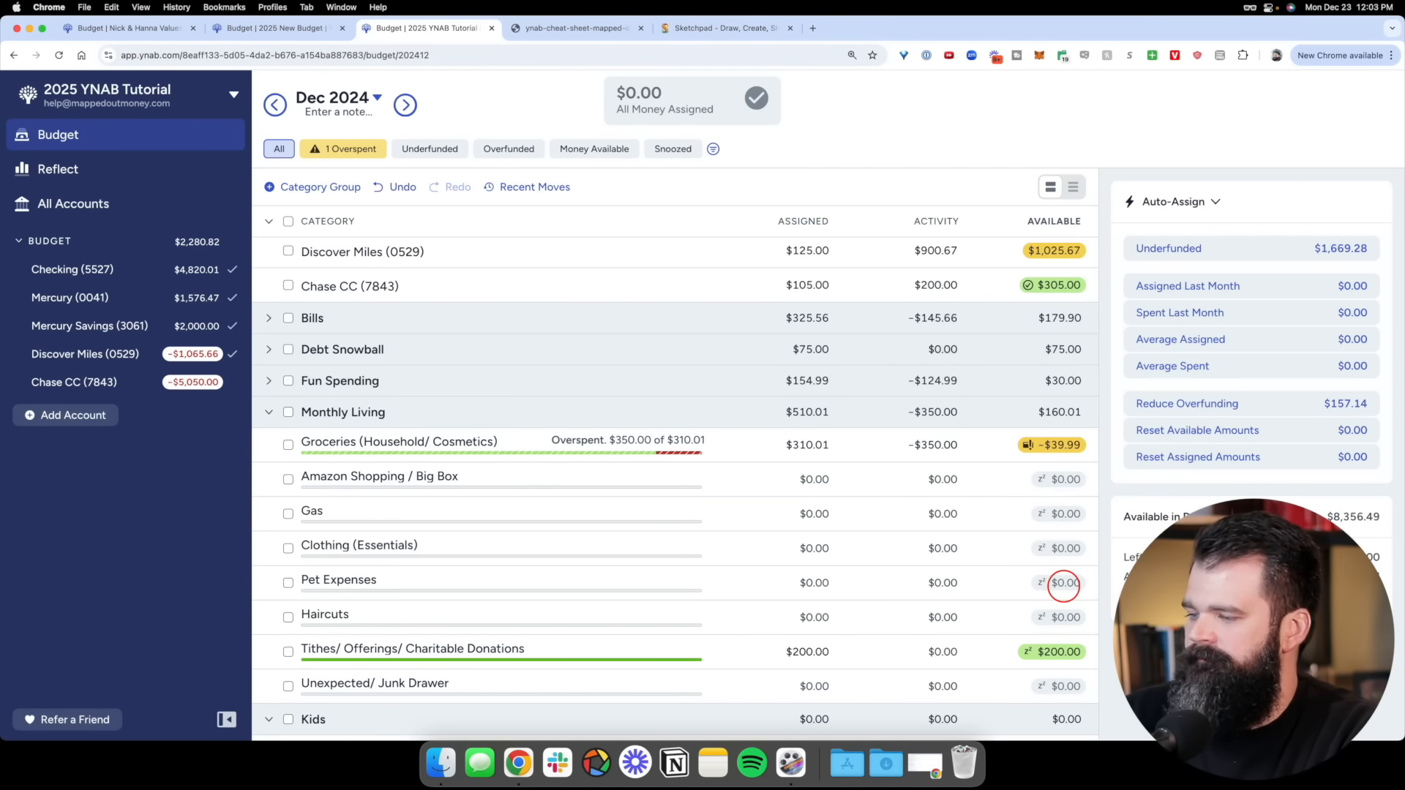
Cover the December overspending in Groceries (Household/ Cosmetics) with money from Phone & Internet
click(1060, 445)
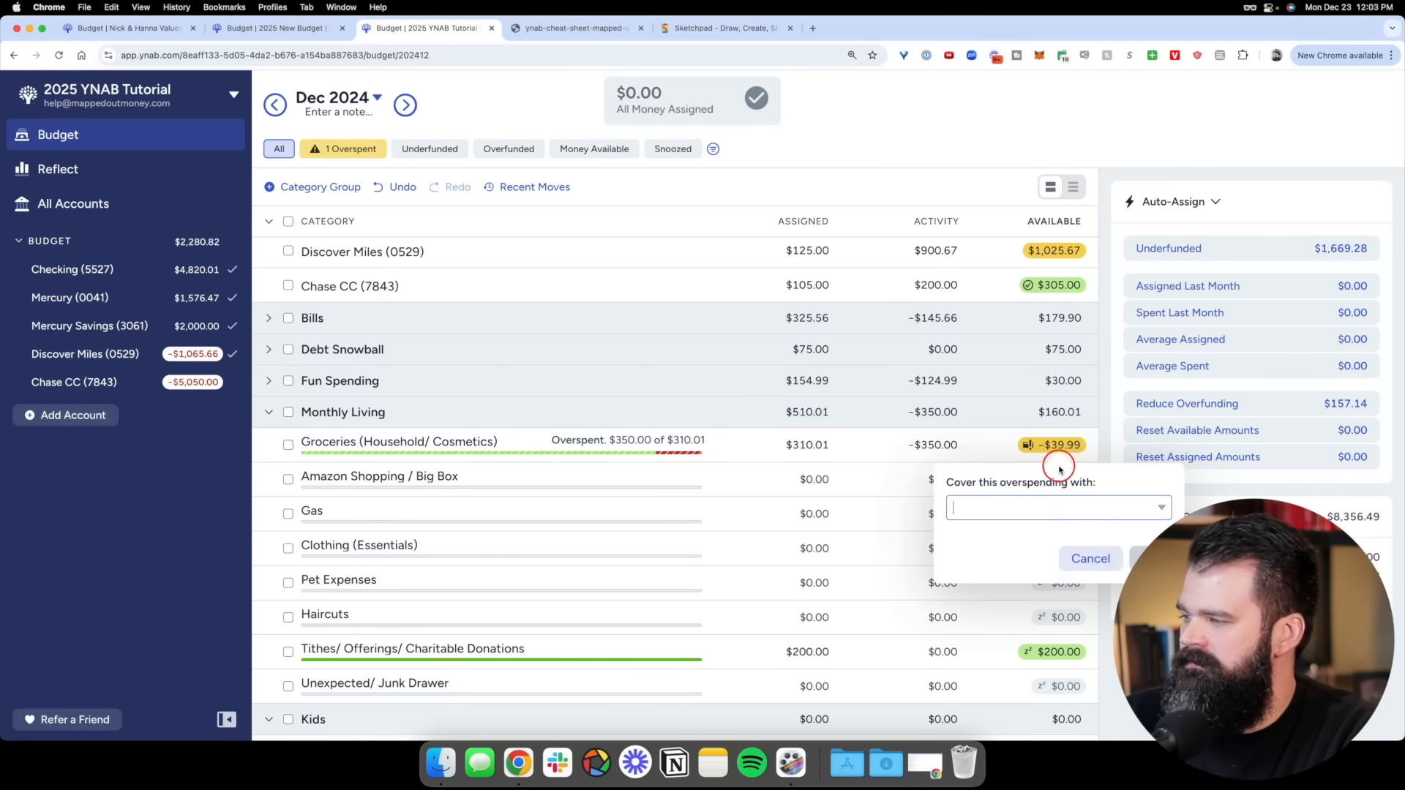
click(1051, 509)
scroll(1054, 439, down, 2)
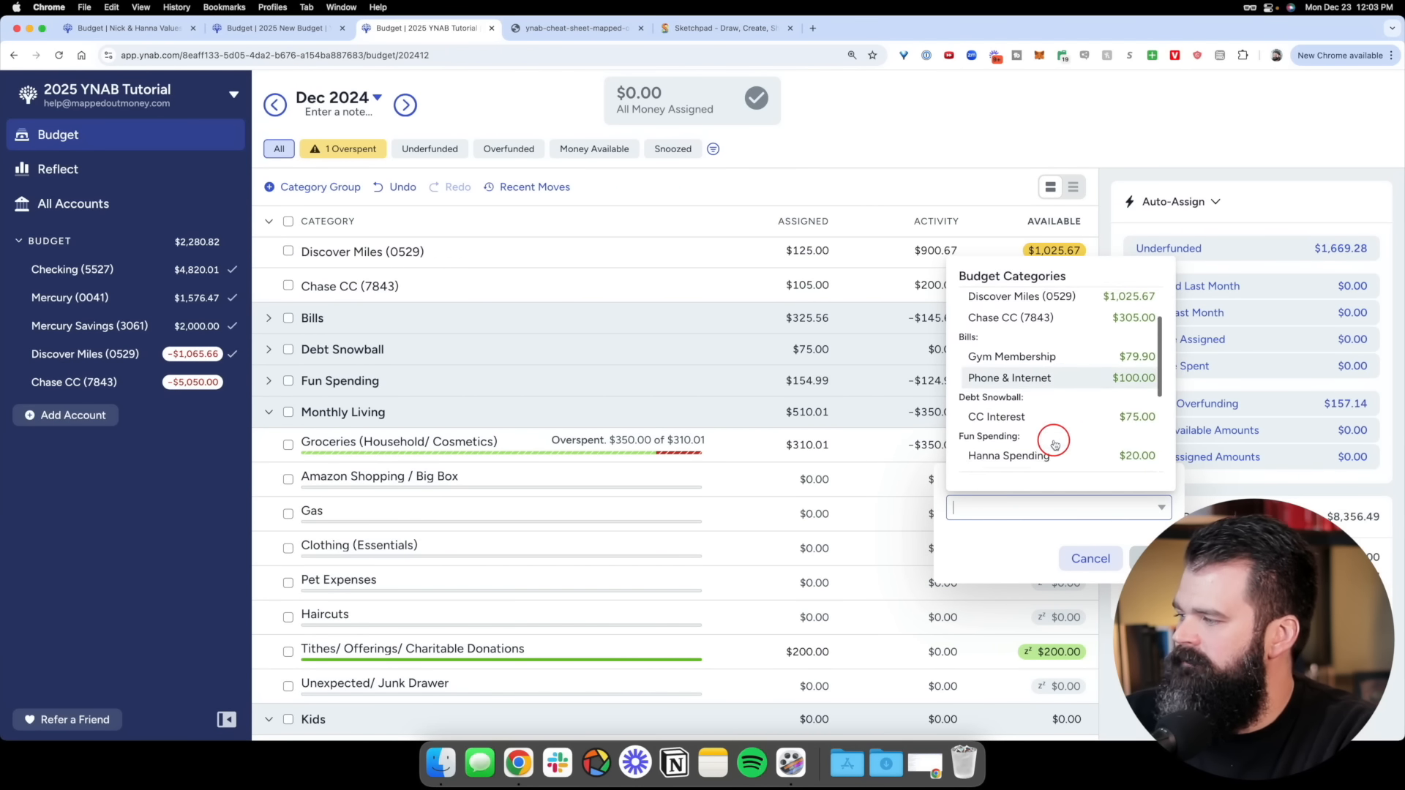
click(1076, 376)
click(1148, 559)
scroll(998, 587, up, 2)
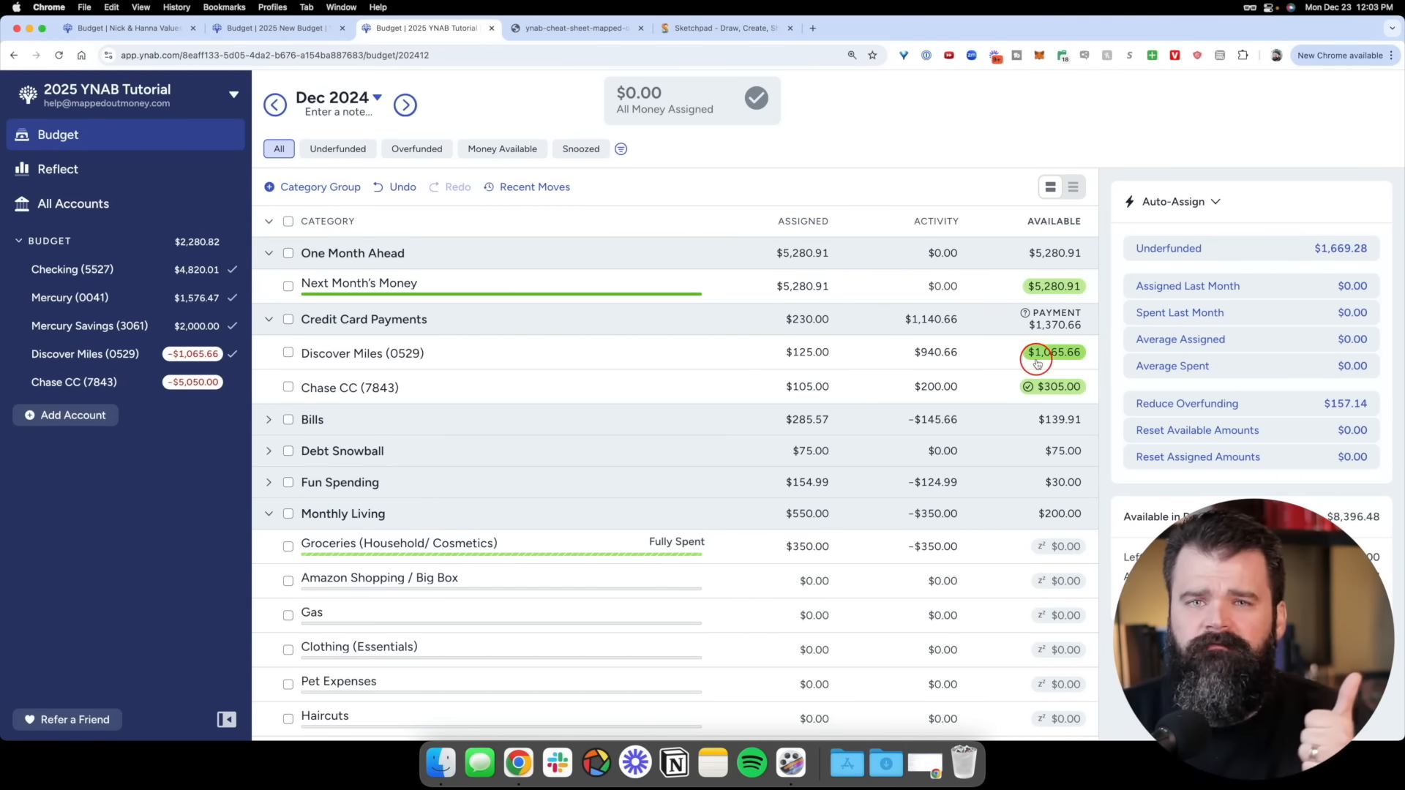
mouse_move(1037, 364)
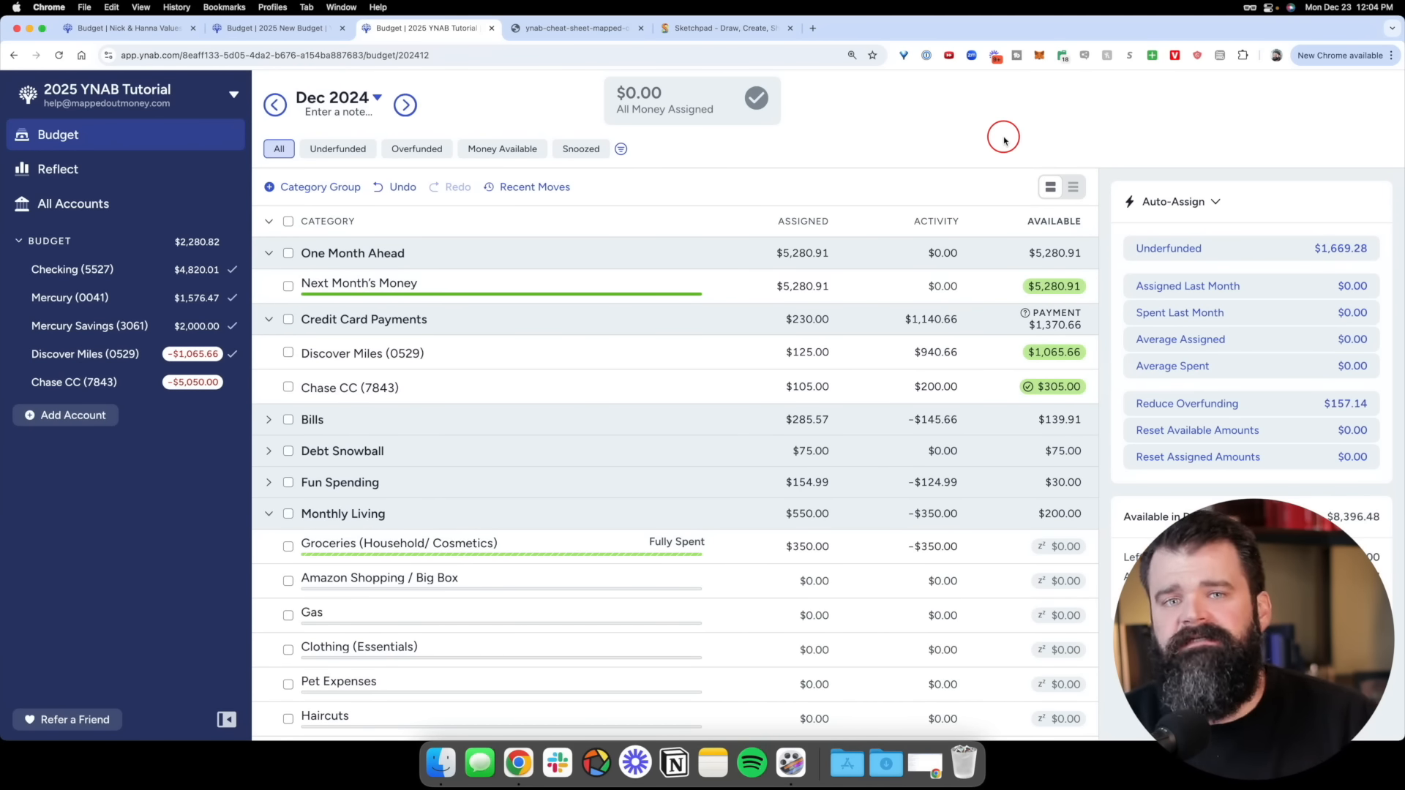
Undo the last move from Phone & Internet to Groceries (Household/ Cosmetics)
scroll(1009, 340, down, 4)
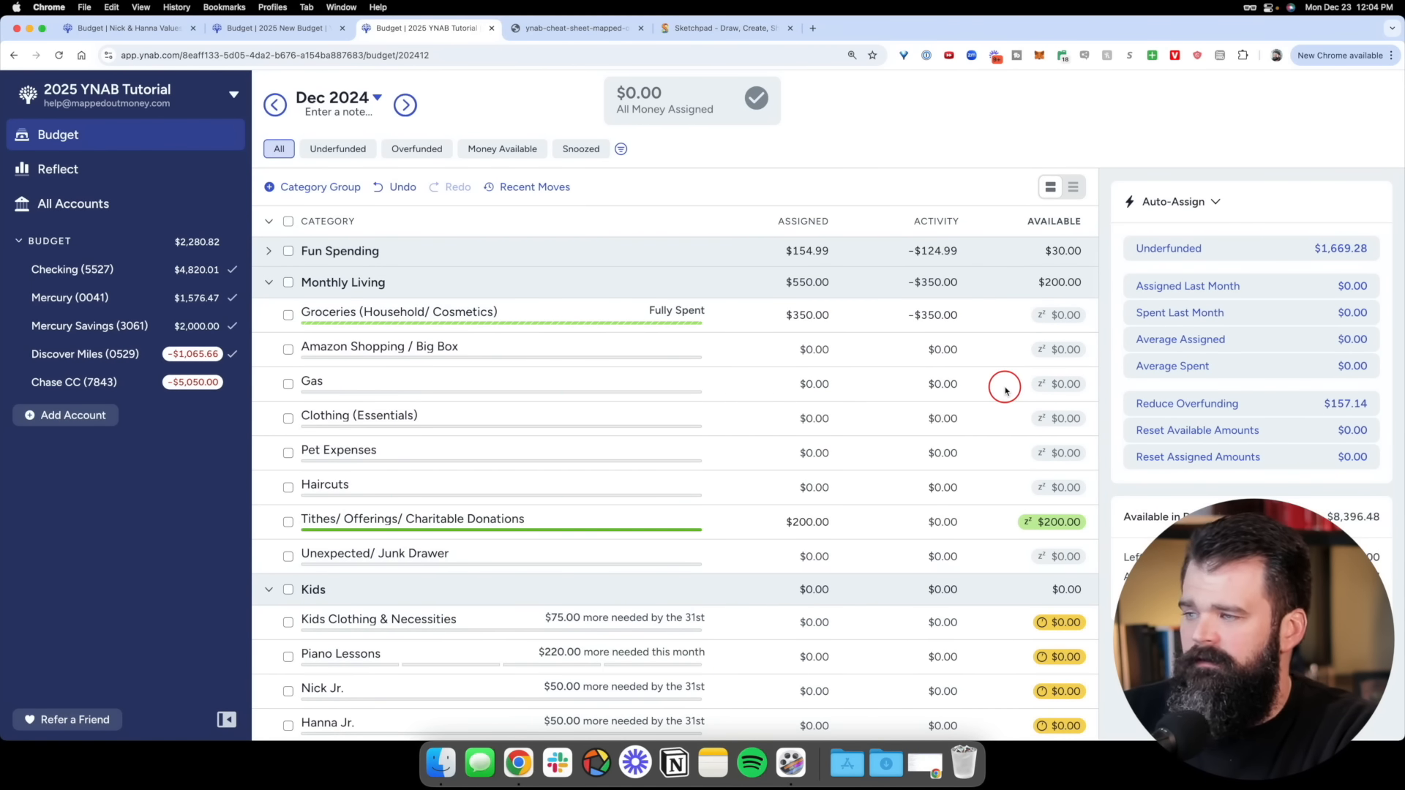
key(super+z)
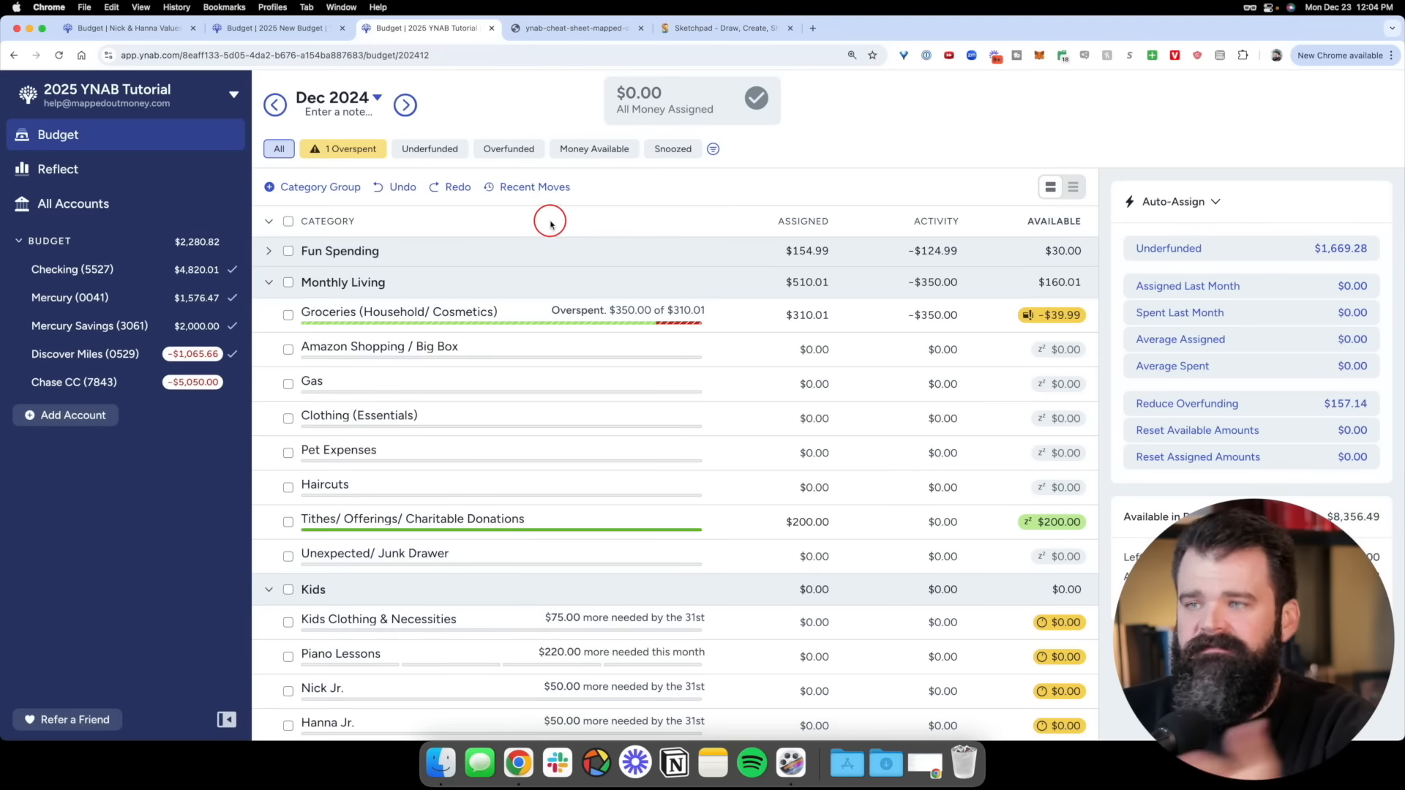
Check Groceries (Household/ Cosmetics) and the Discover Miles payment category in January 2025, returning to December 2024 with no categories selected
click(405, 104)
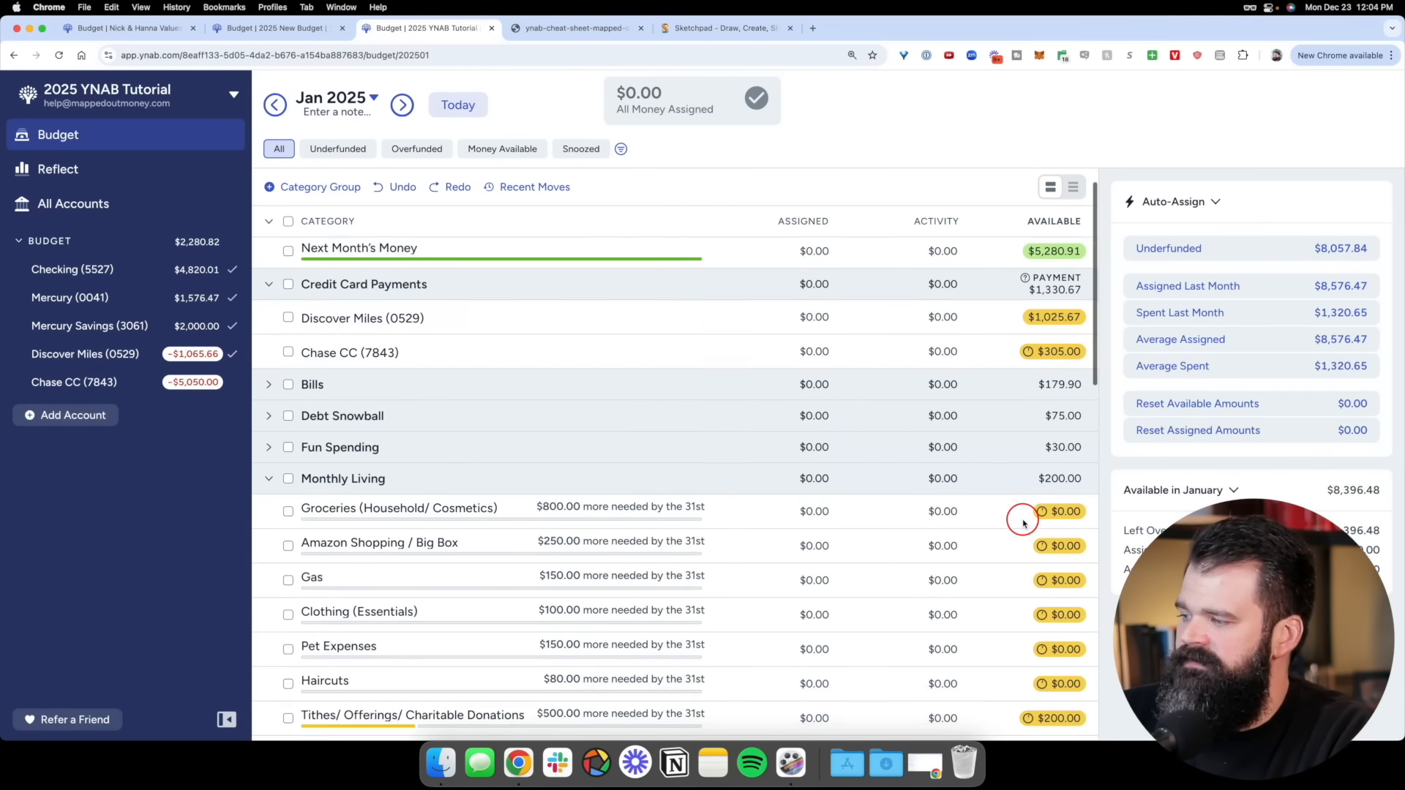
scroll(1022, 518, down, 2)
scroll(1002, 402, up, 2)
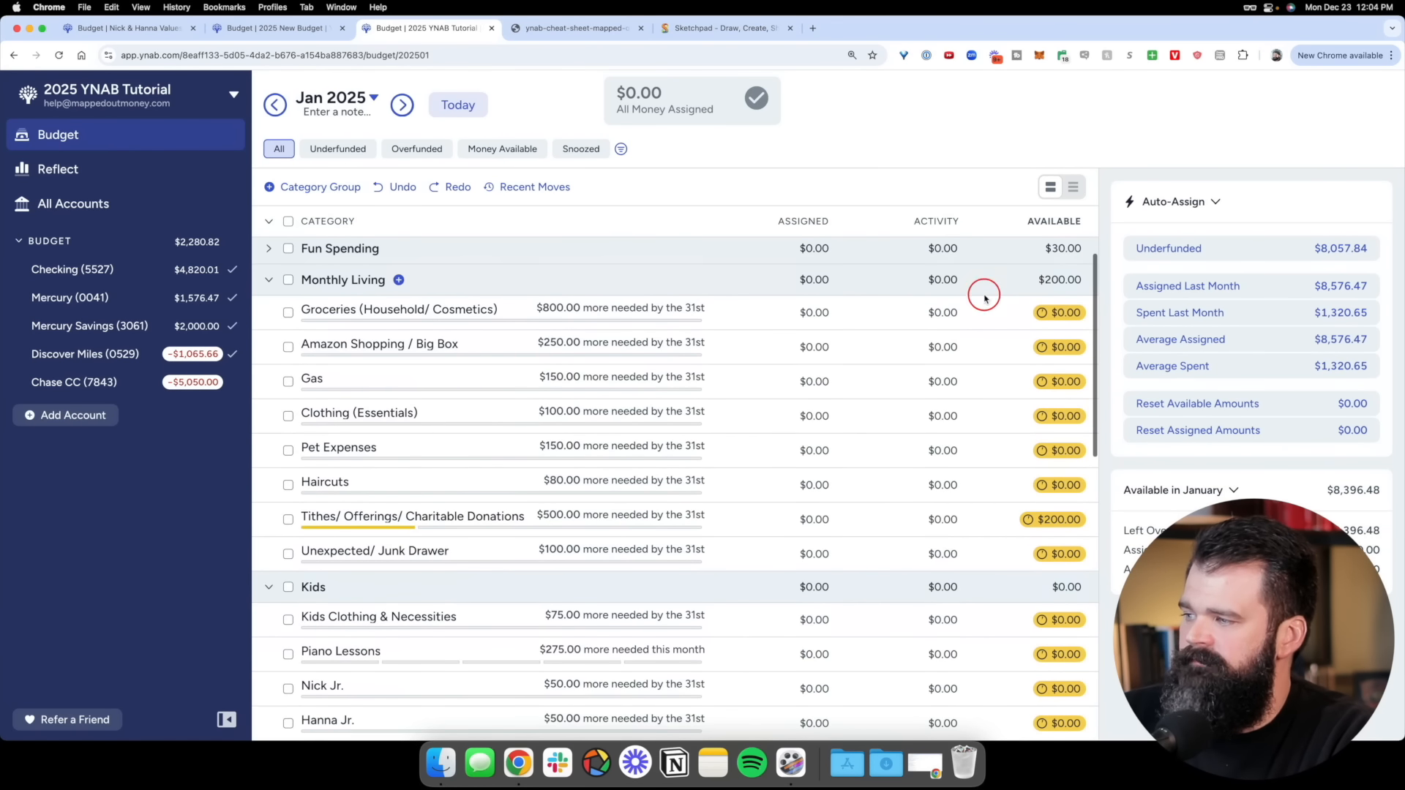
click(996, 335)
click(1019, 320)
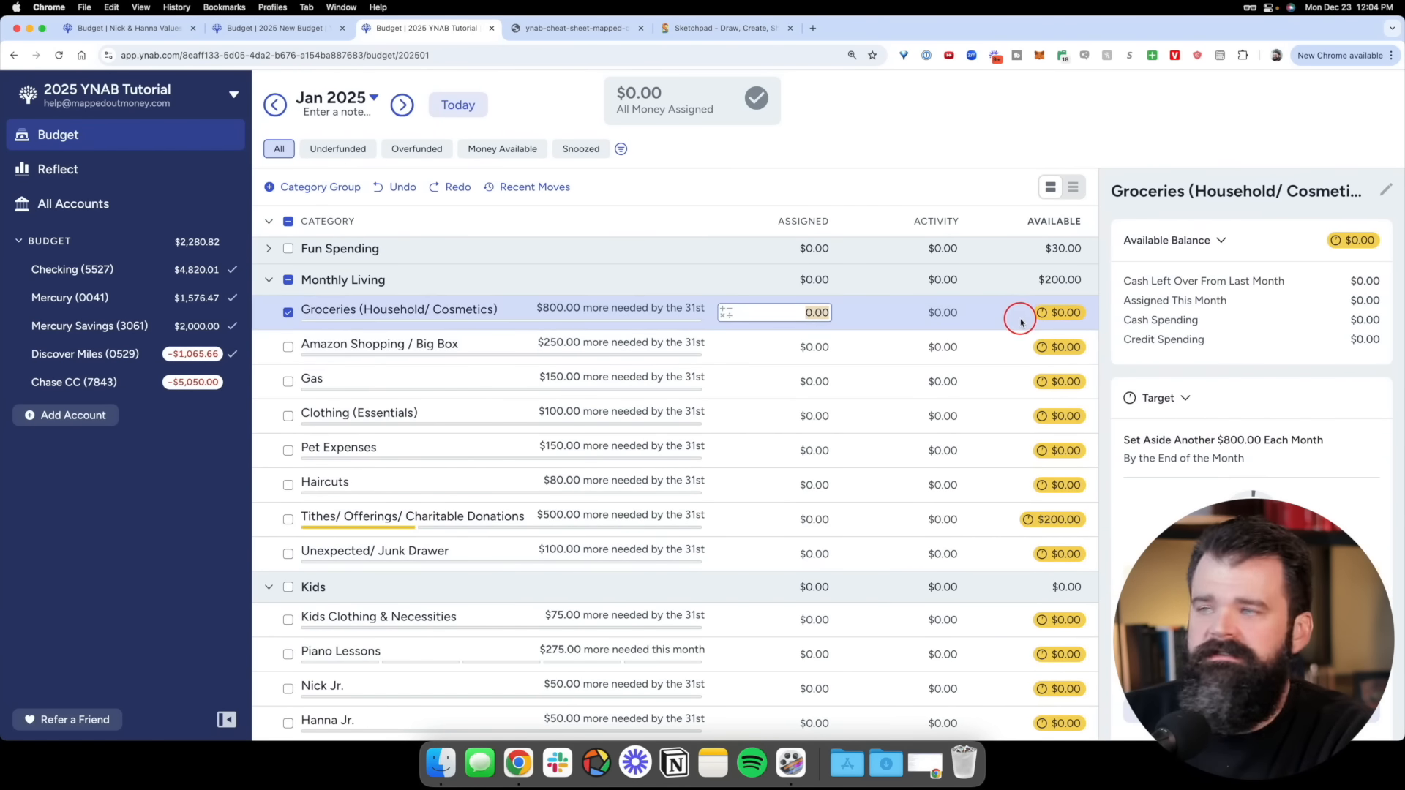
scroll(1021, 322, up, 3)
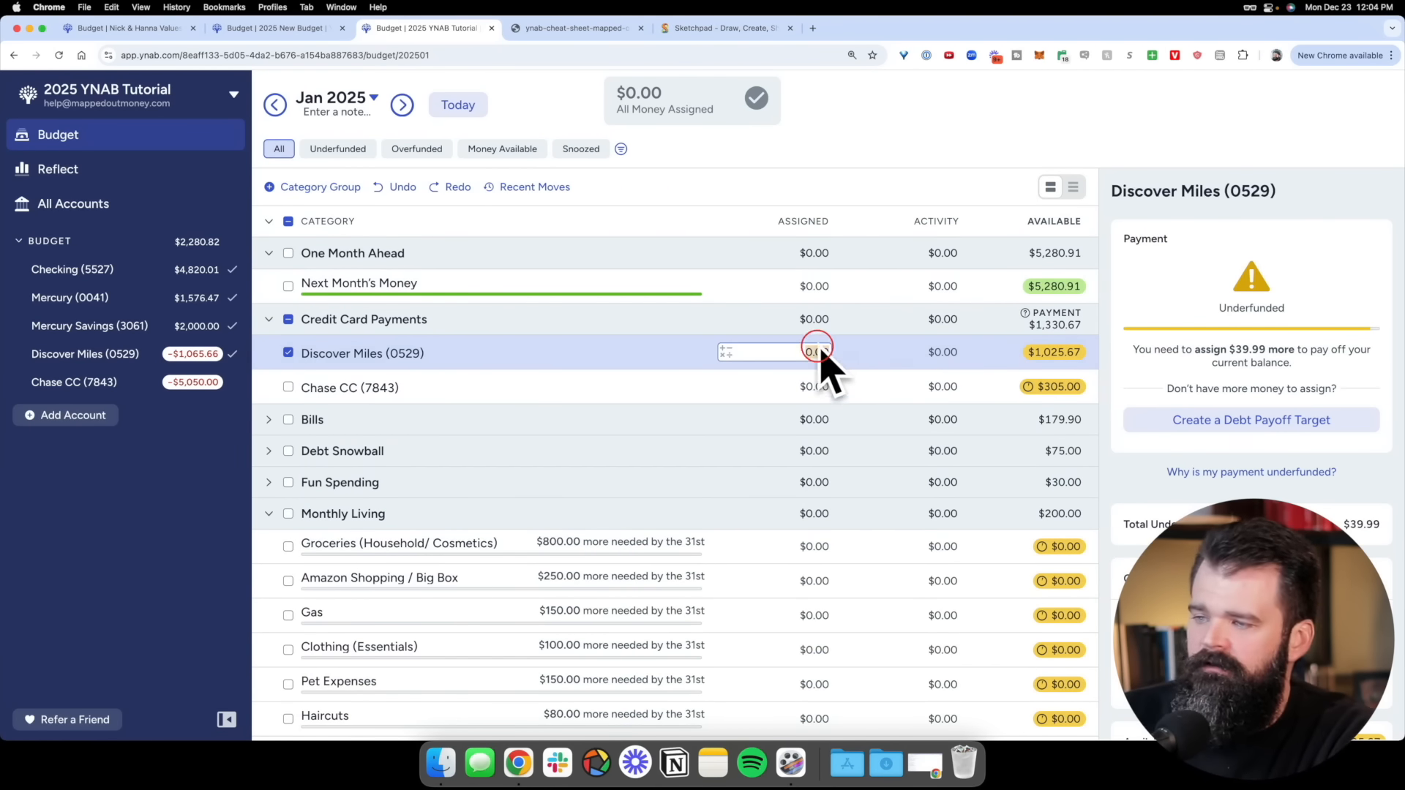
click(275, 104)
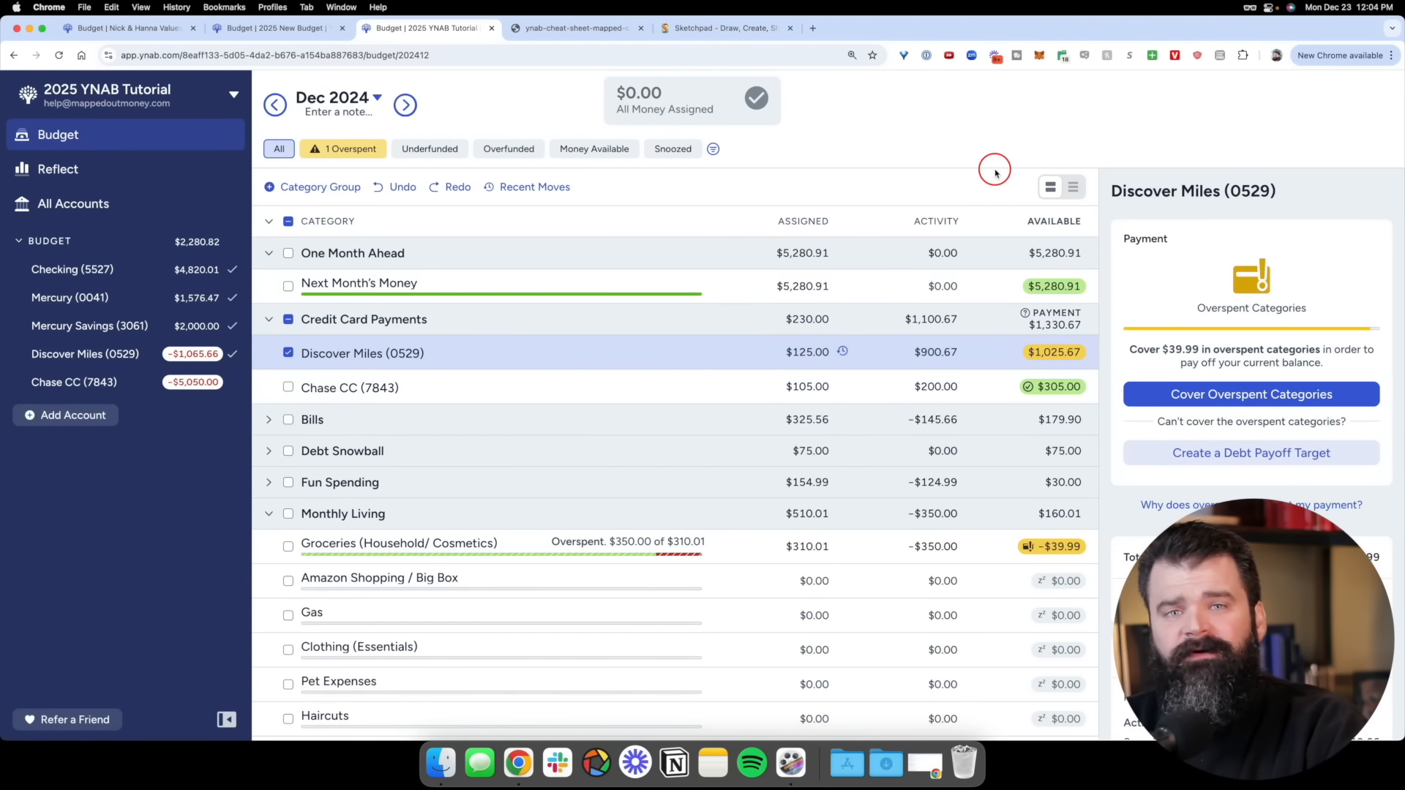
click(288, 221)
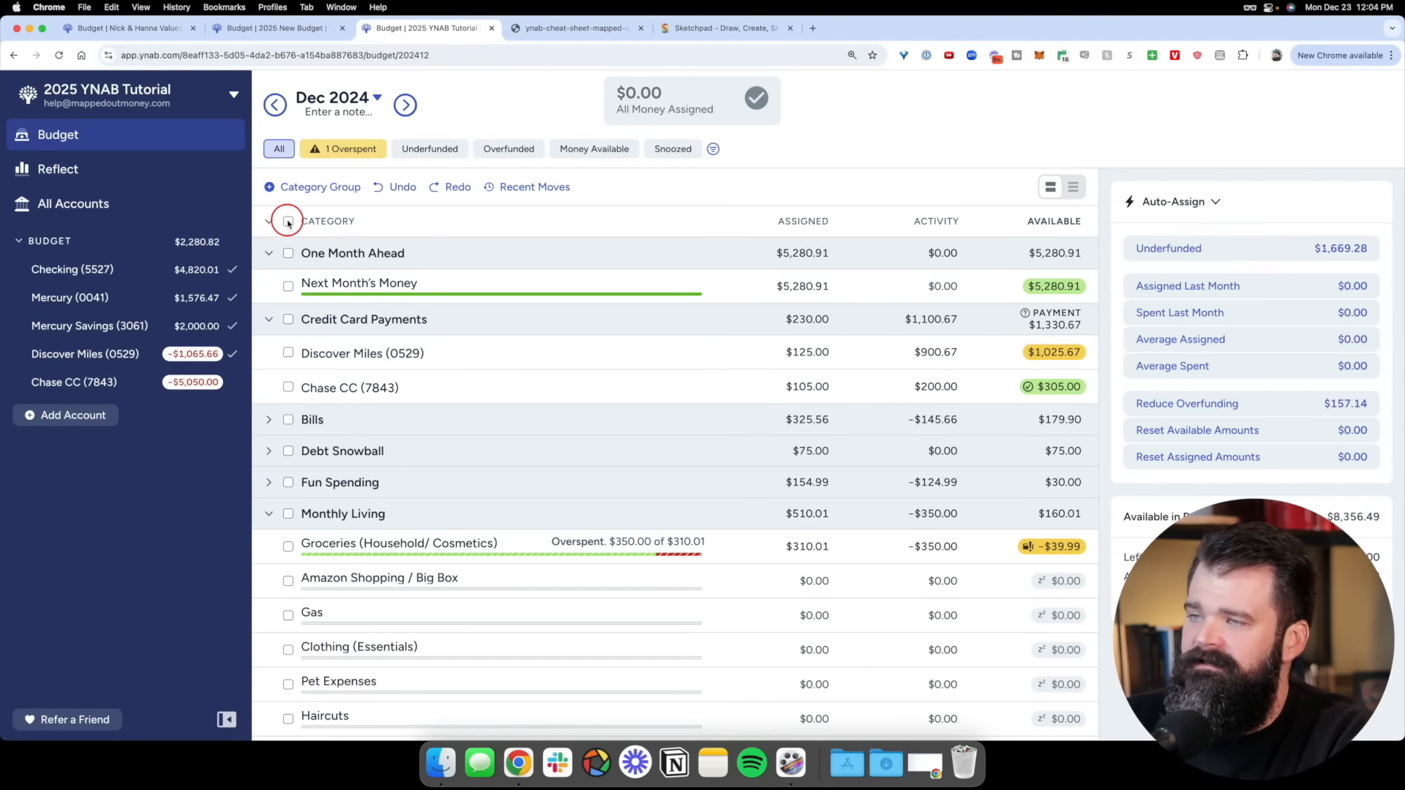
Switch to the YNAB cheat sheet PDF and review its setup list and the daily, payday and monthly routines
click(520, 29)
scroll(515, 412, down, 3)
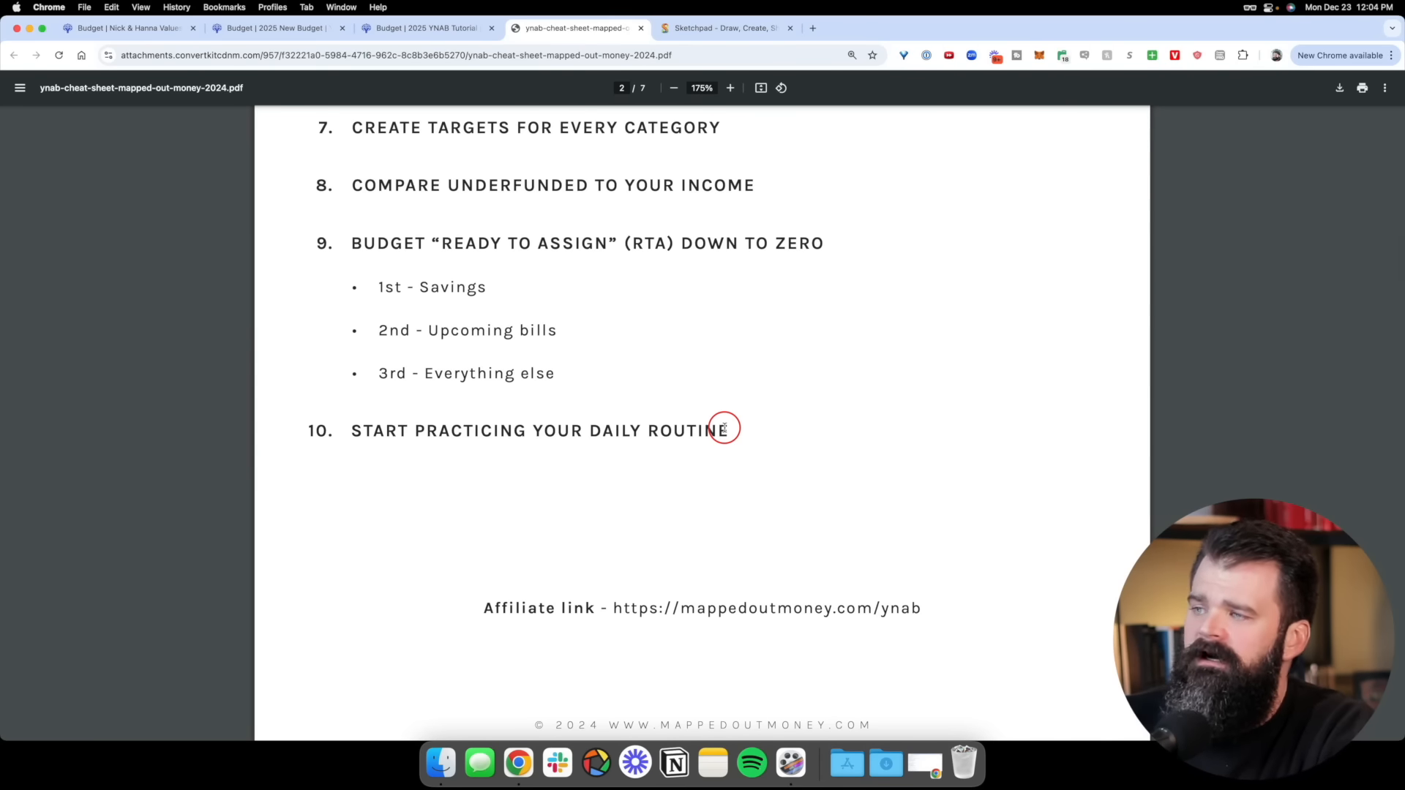
scroll(724, 428, up, 20)
scroll(724, 428, up, 5)
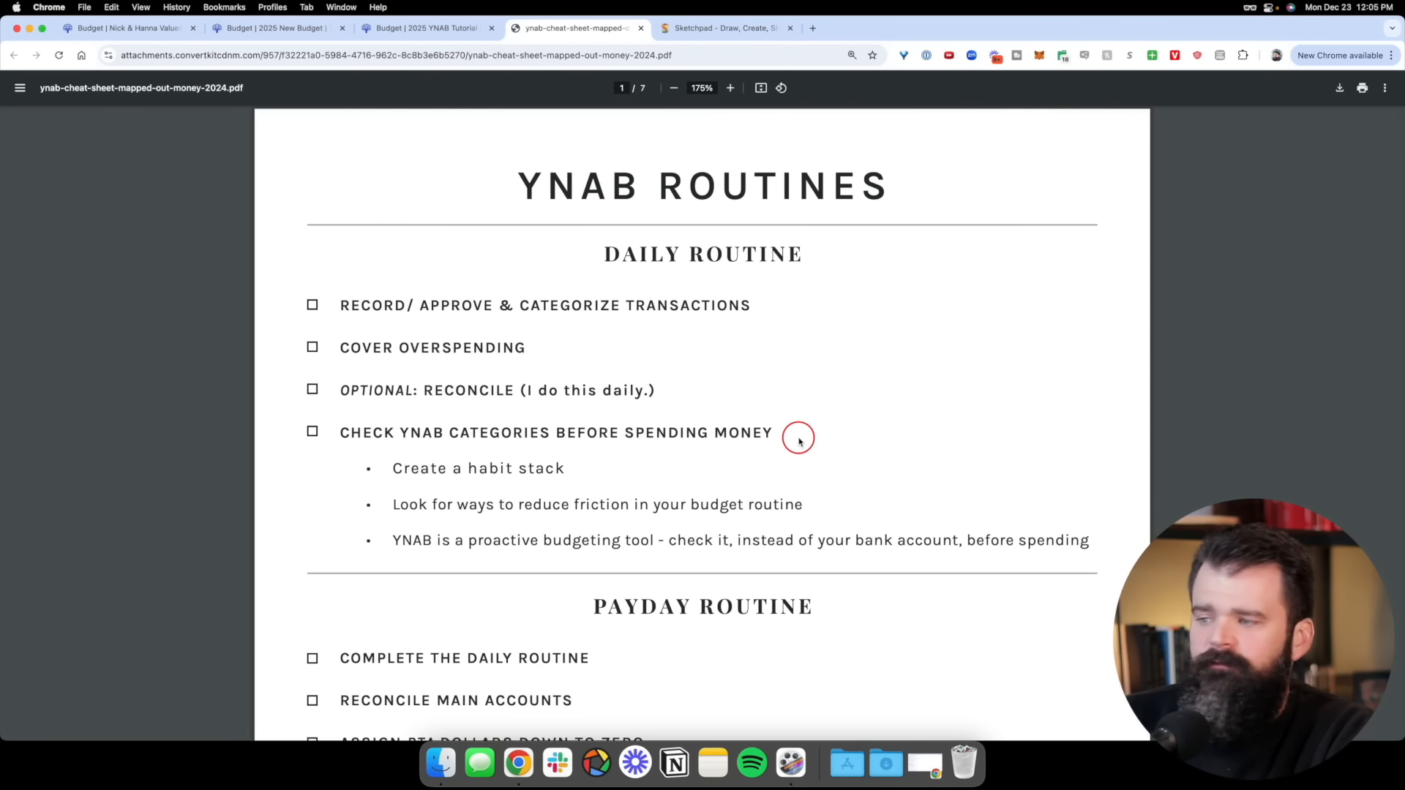
scroll(761, 305, down, 1)
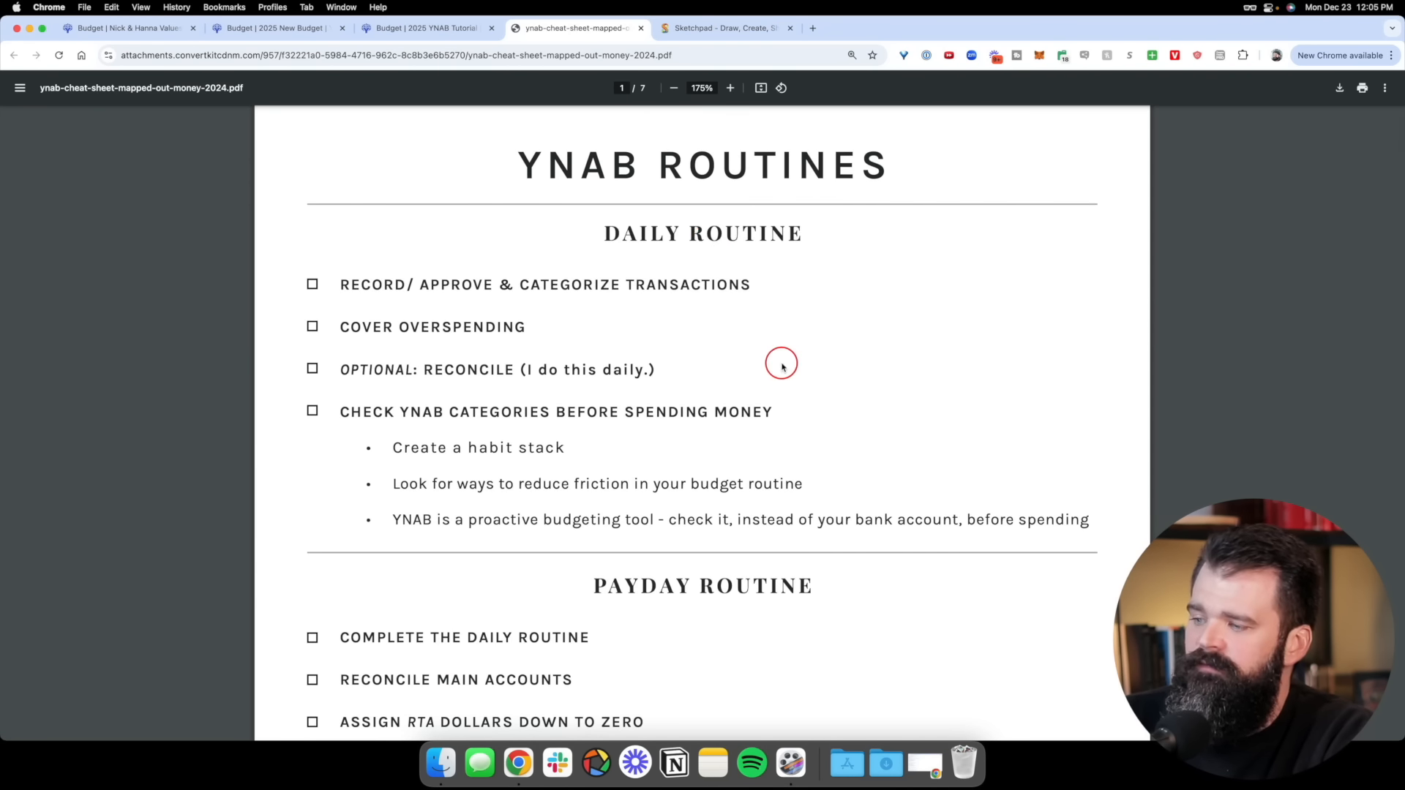
scroll(781, 365, down, 5)
scroll(880, 380, down, 3)
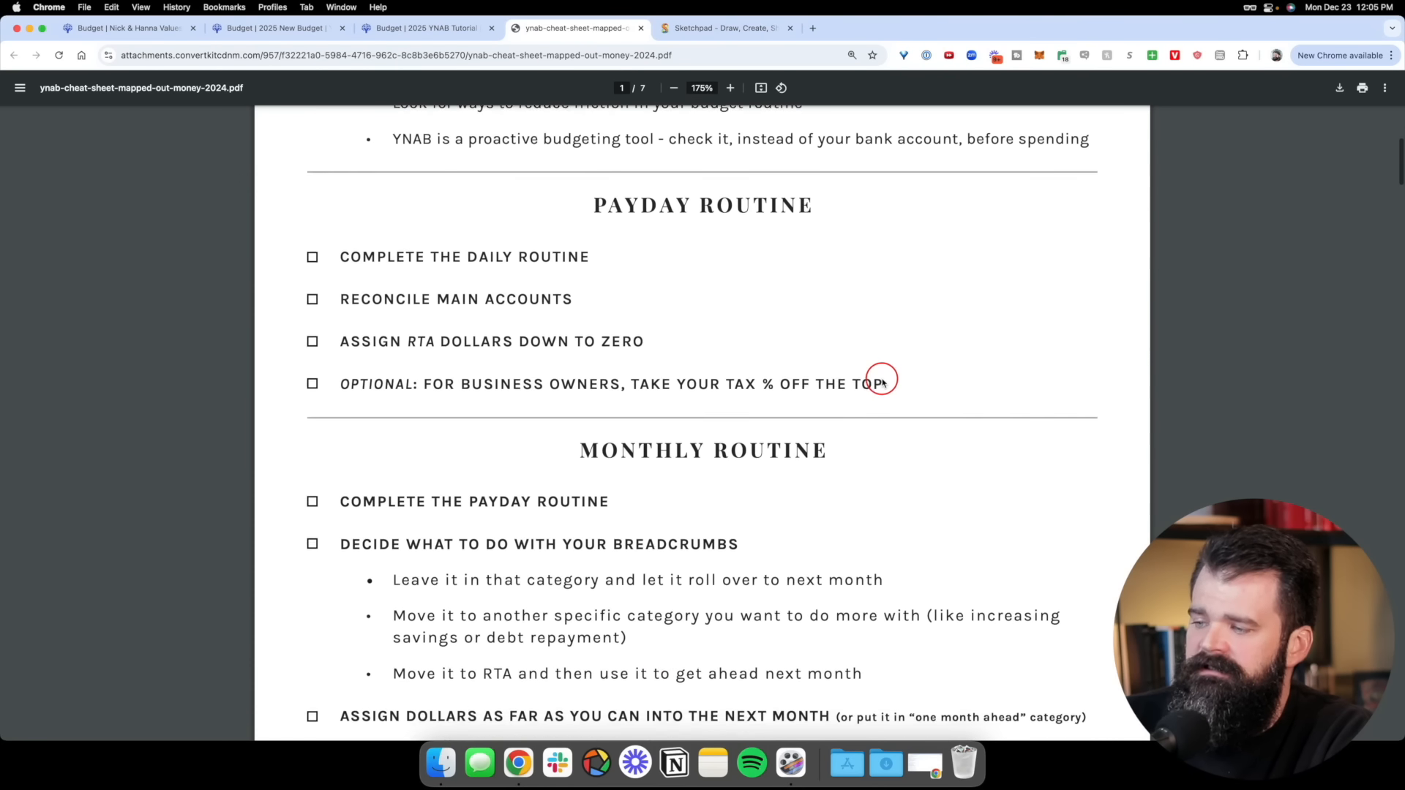
scroll(723, 580, up, 8)
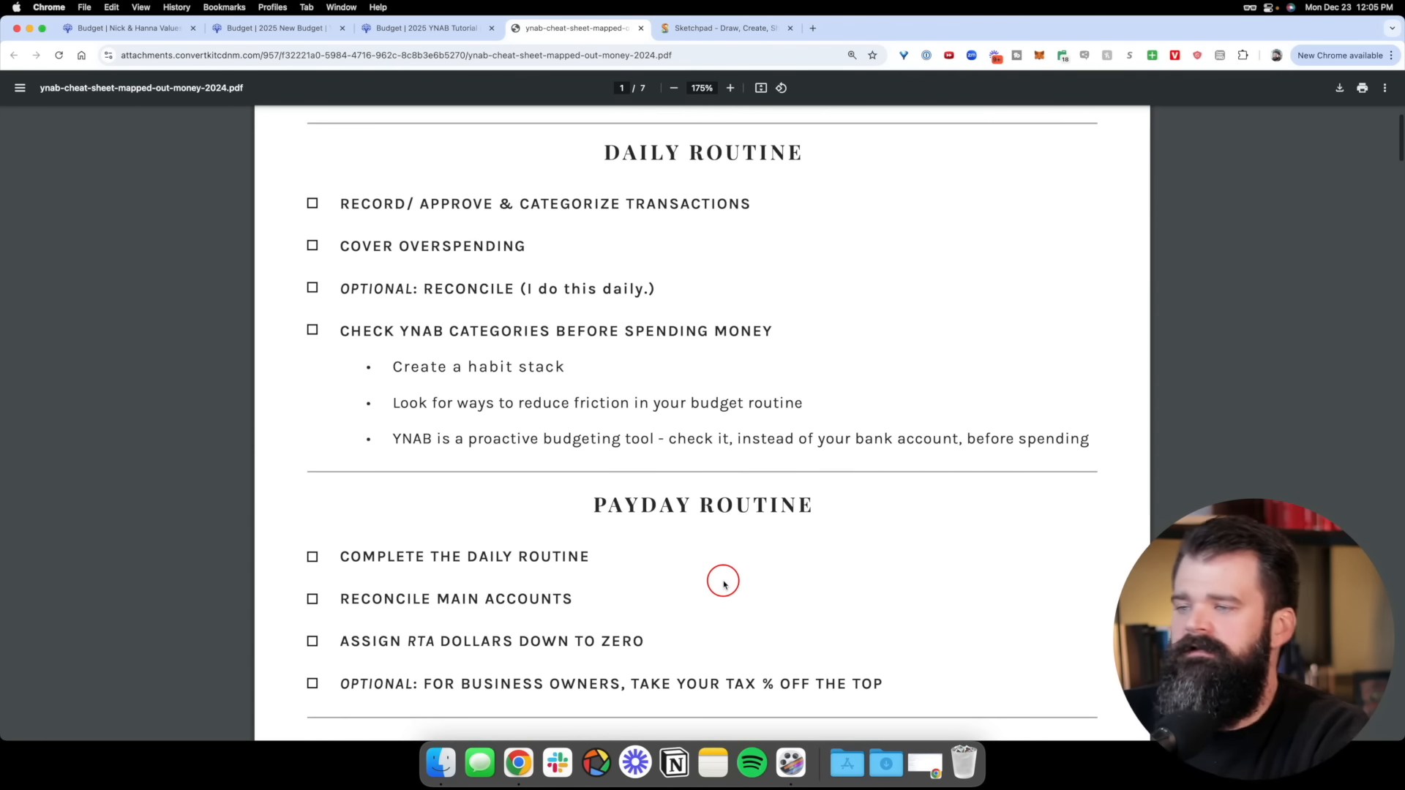
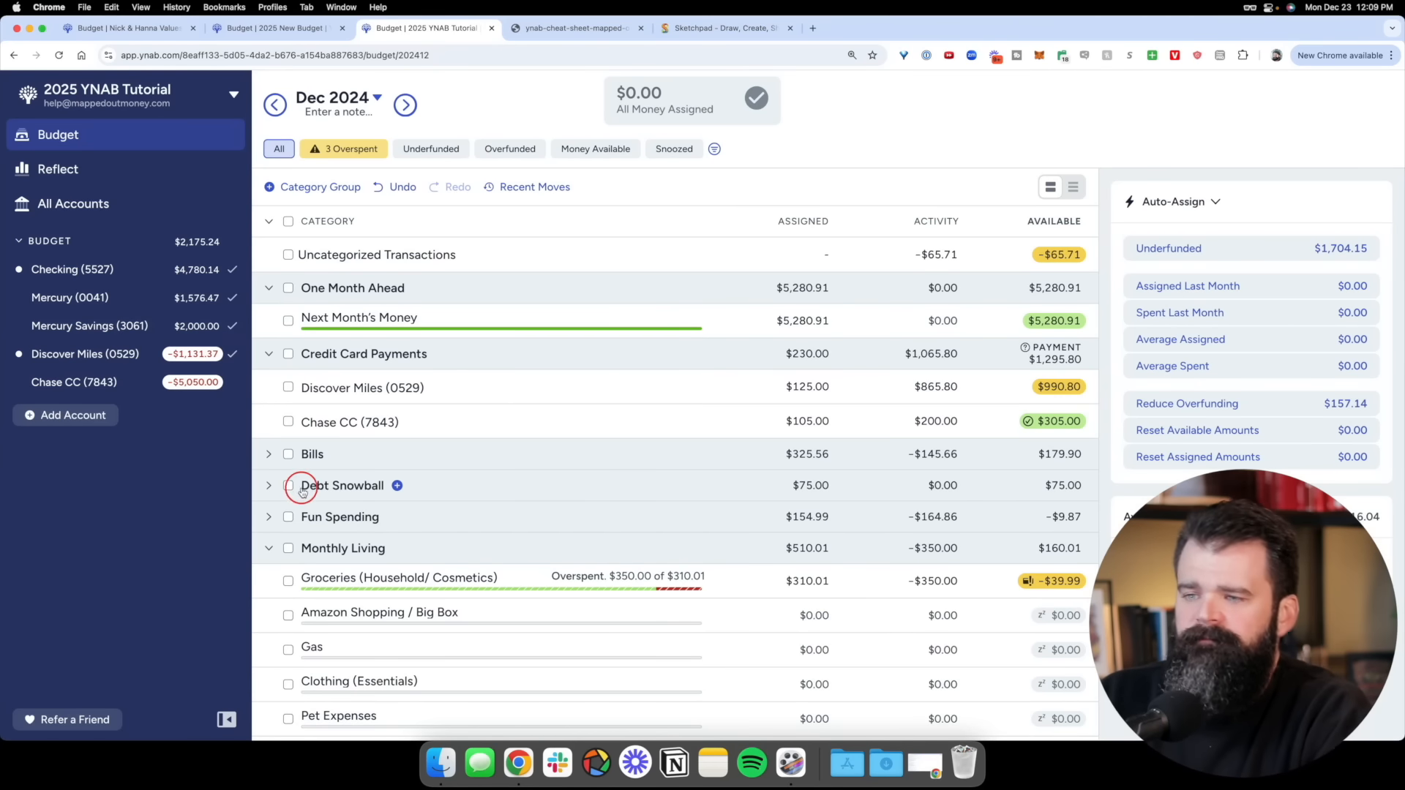
Open the Discover Miles account and show only its transactions that need approval or a category
click(114, 358)
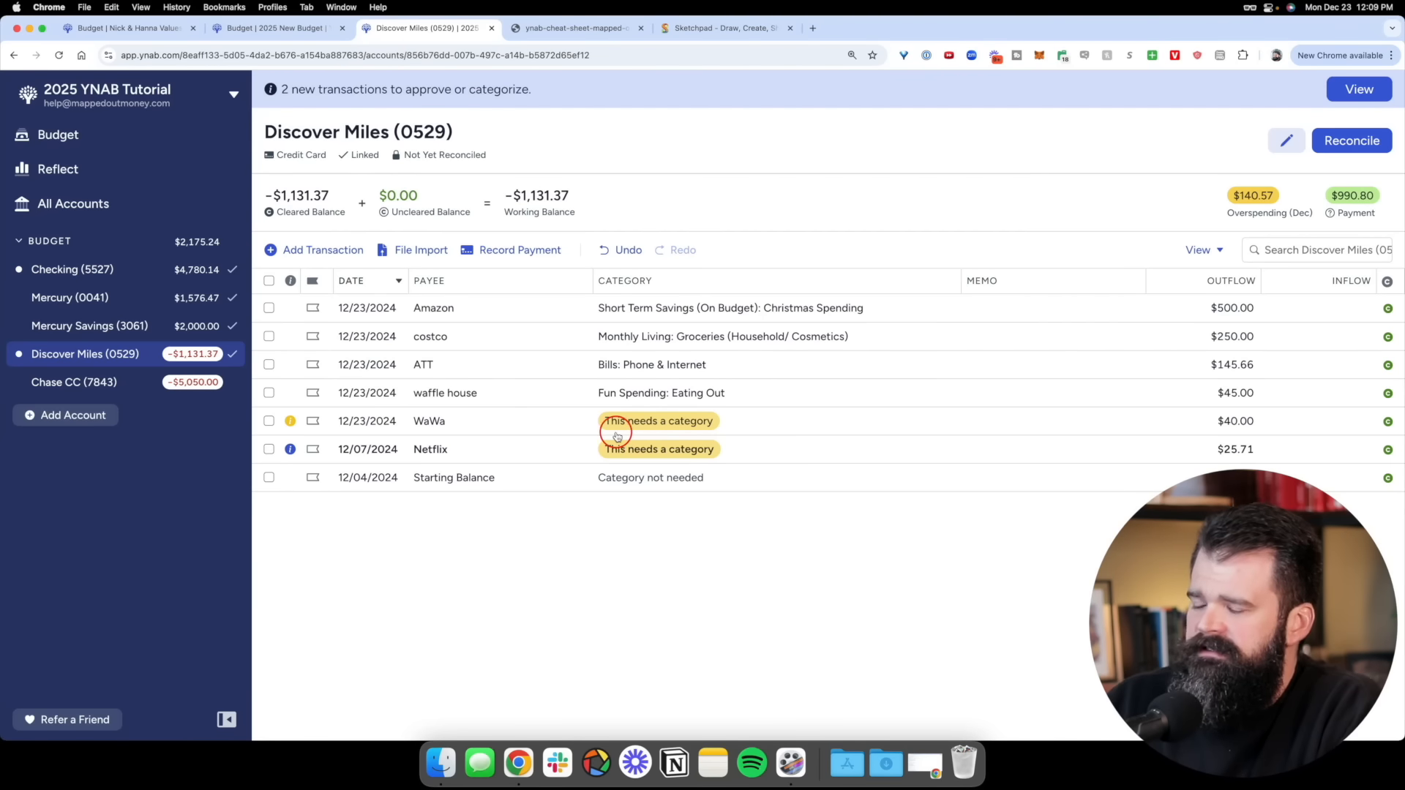
scroll(370, 94, up, 3)
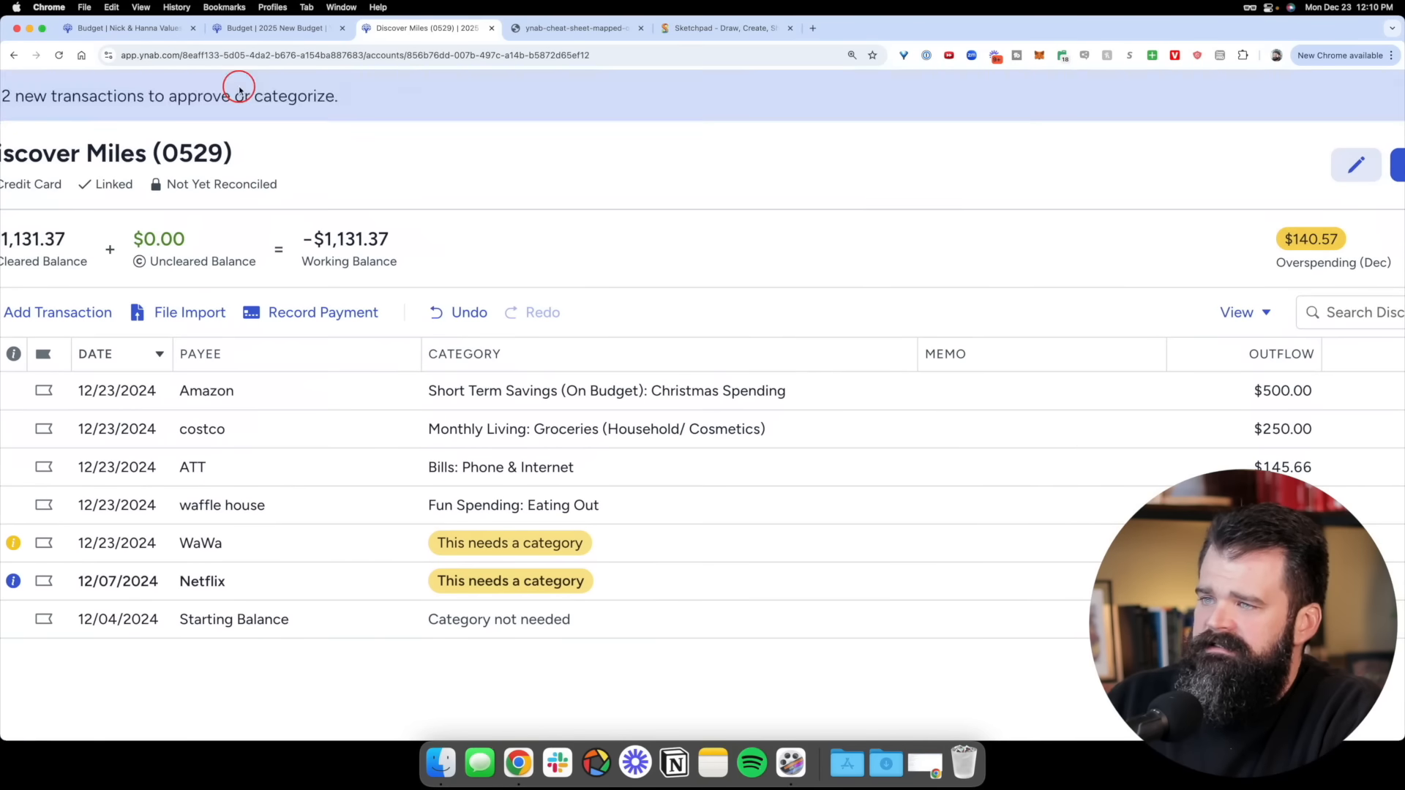
scroll(330, 89, down, 3)
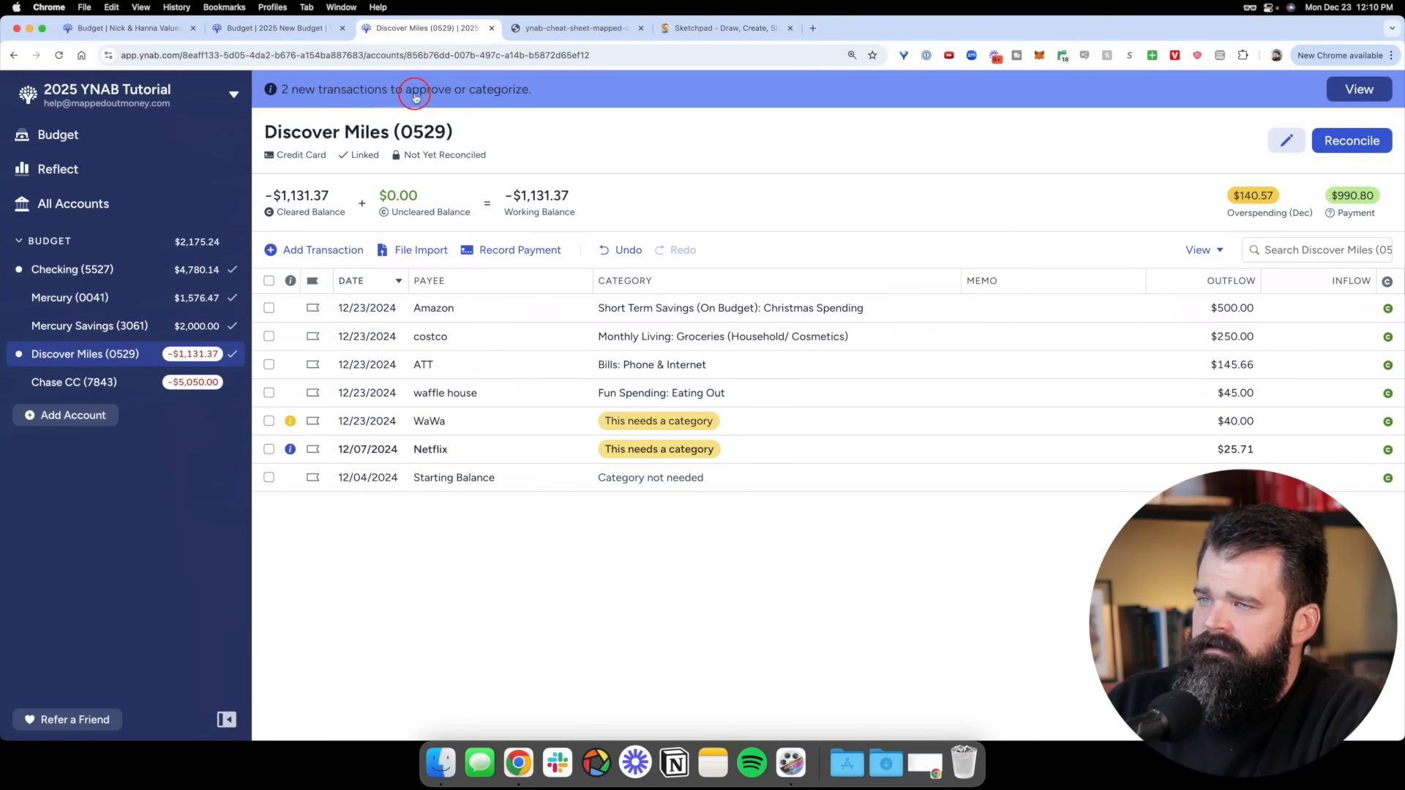
click(420, 83)
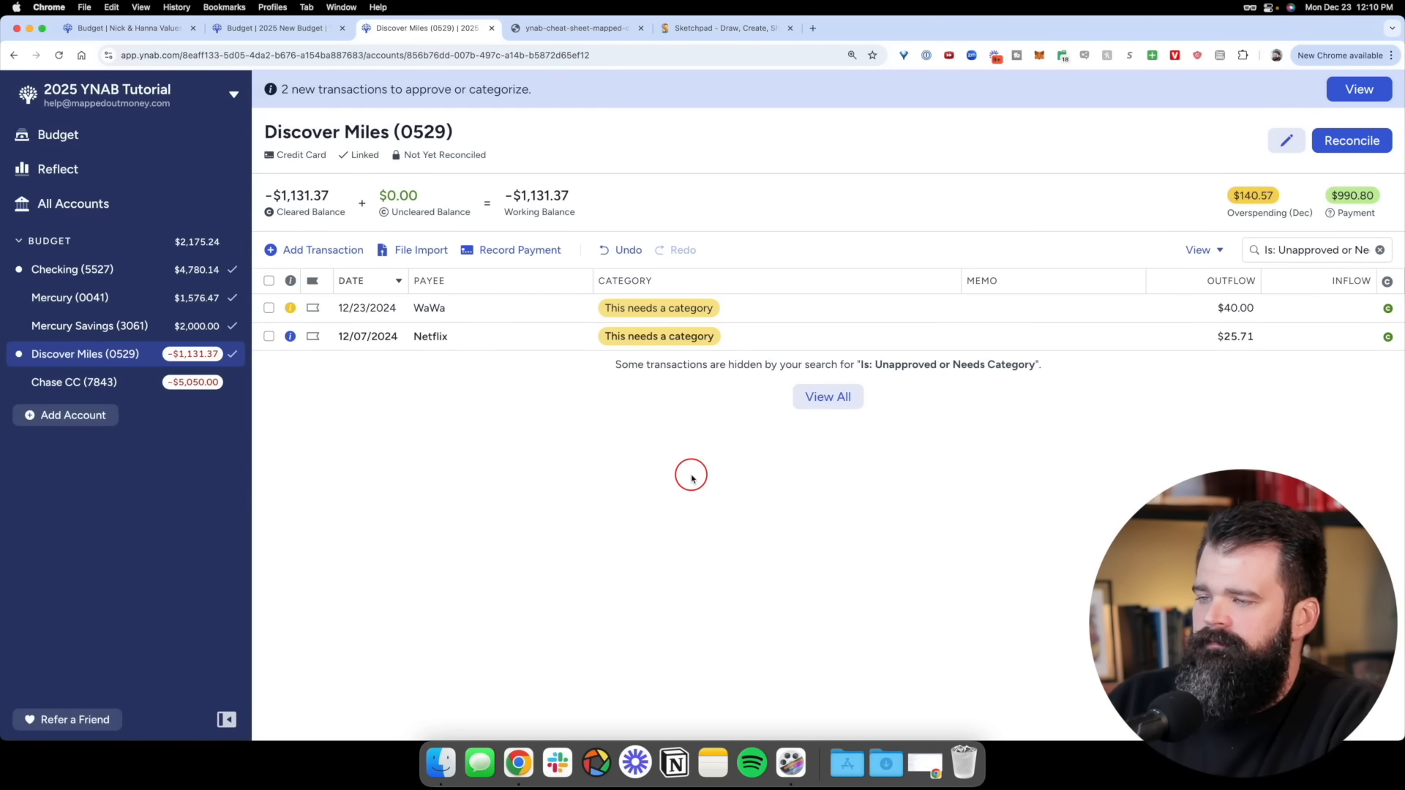
Categorize the 12/23/2024 WaWa transaction as Monthly Living: Gas and save it
click(658, 306)
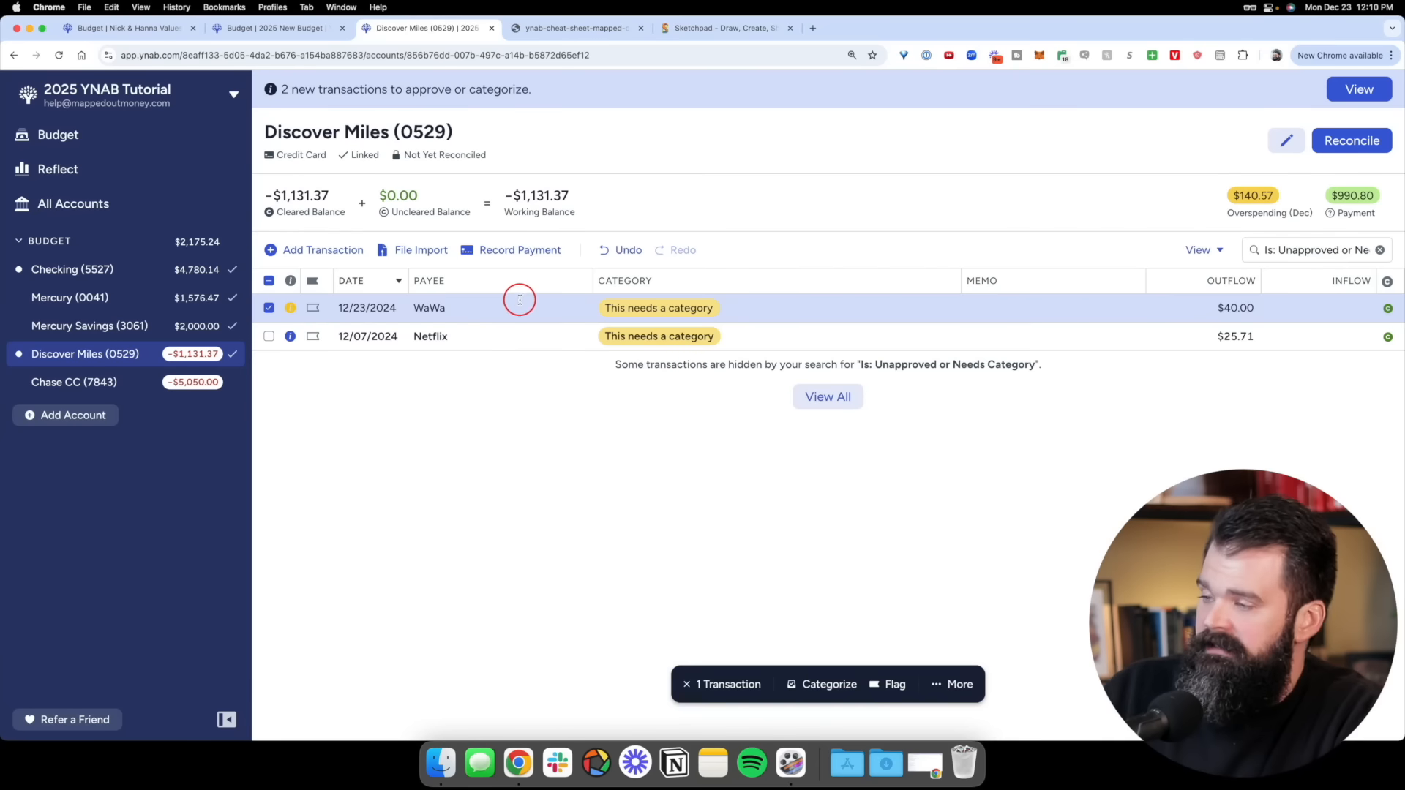
click(679, 323)
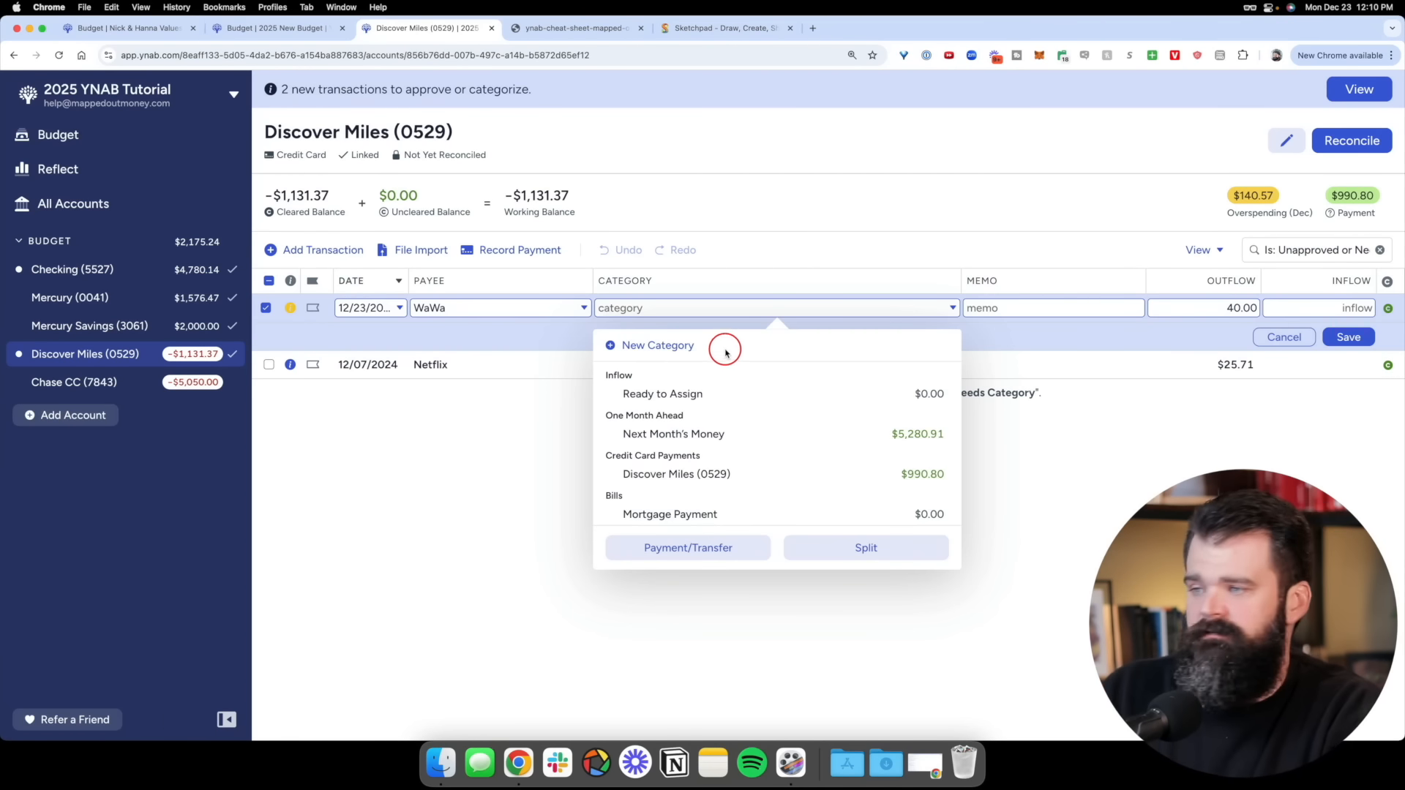
text(gas)
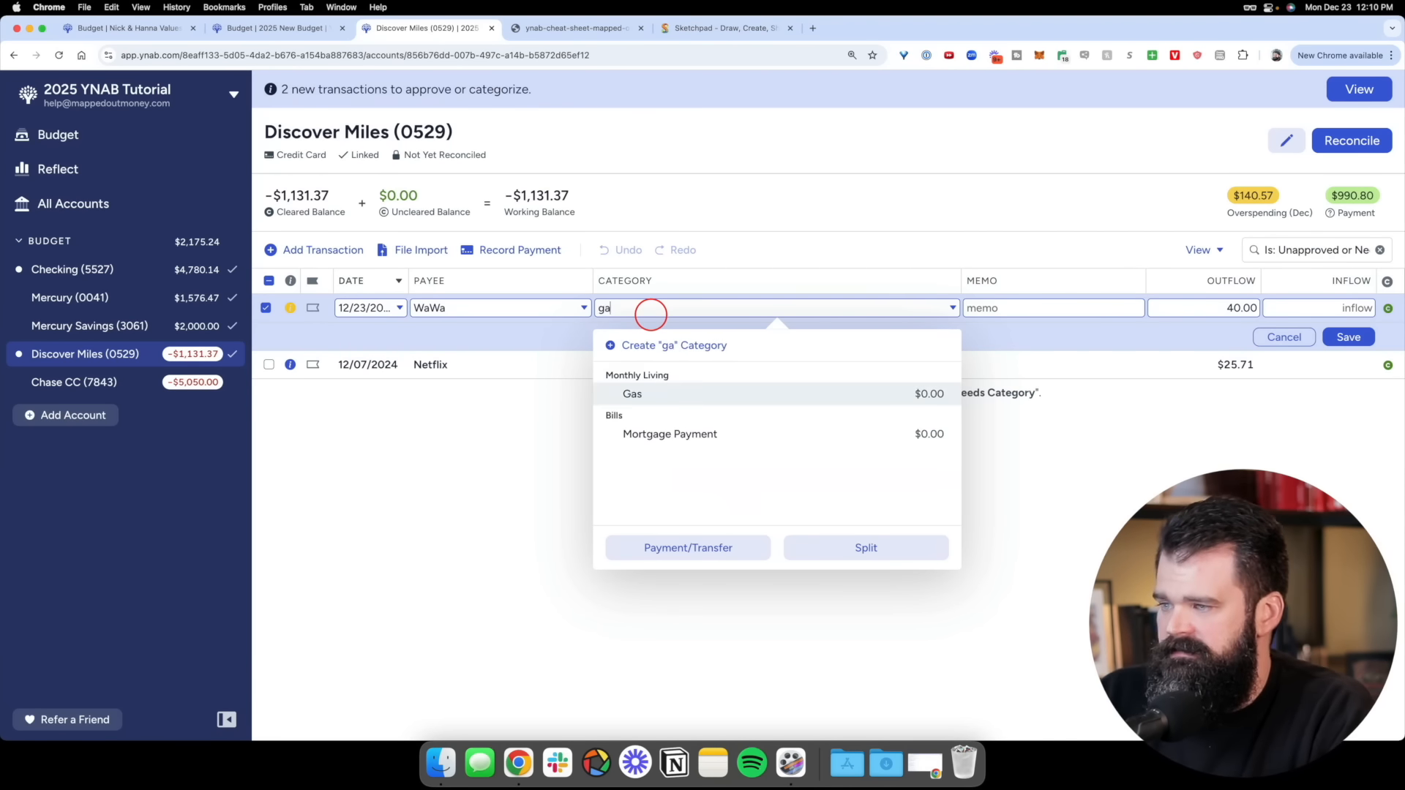
click(693, 396)
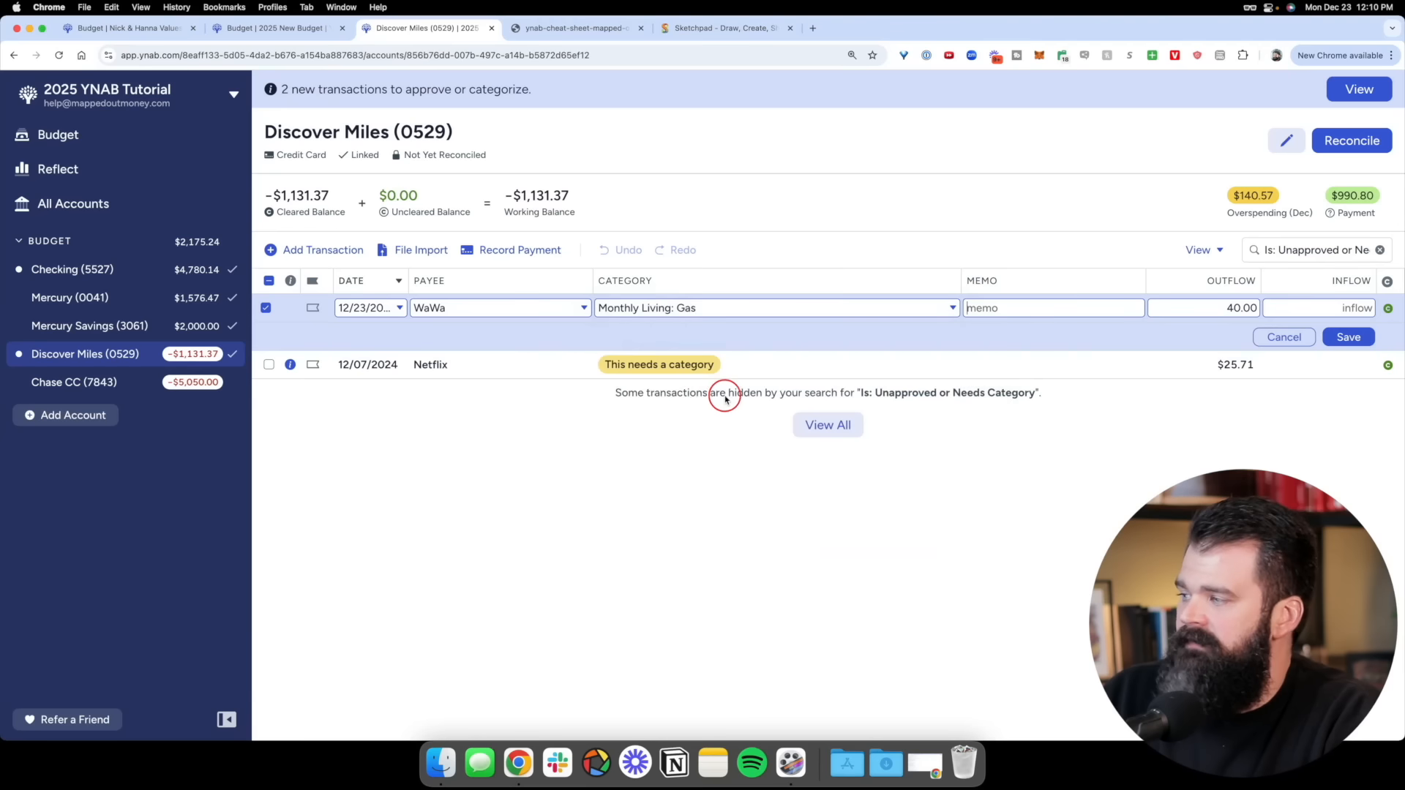
click(1350, 337)
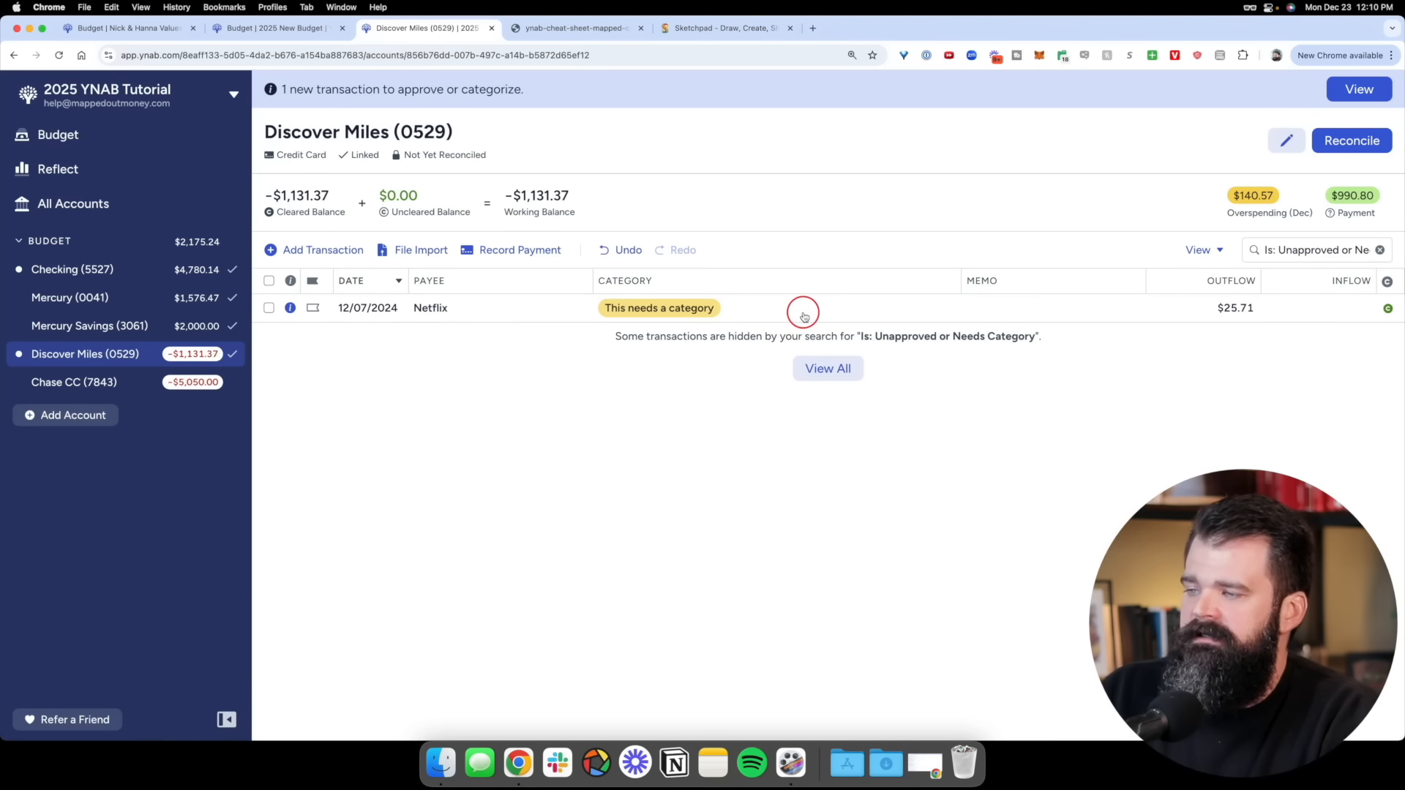
Assign the 12/07/2024 Netflix transaction to the Netflix category under Bills and approve it
click(716, 309)
text(netl)
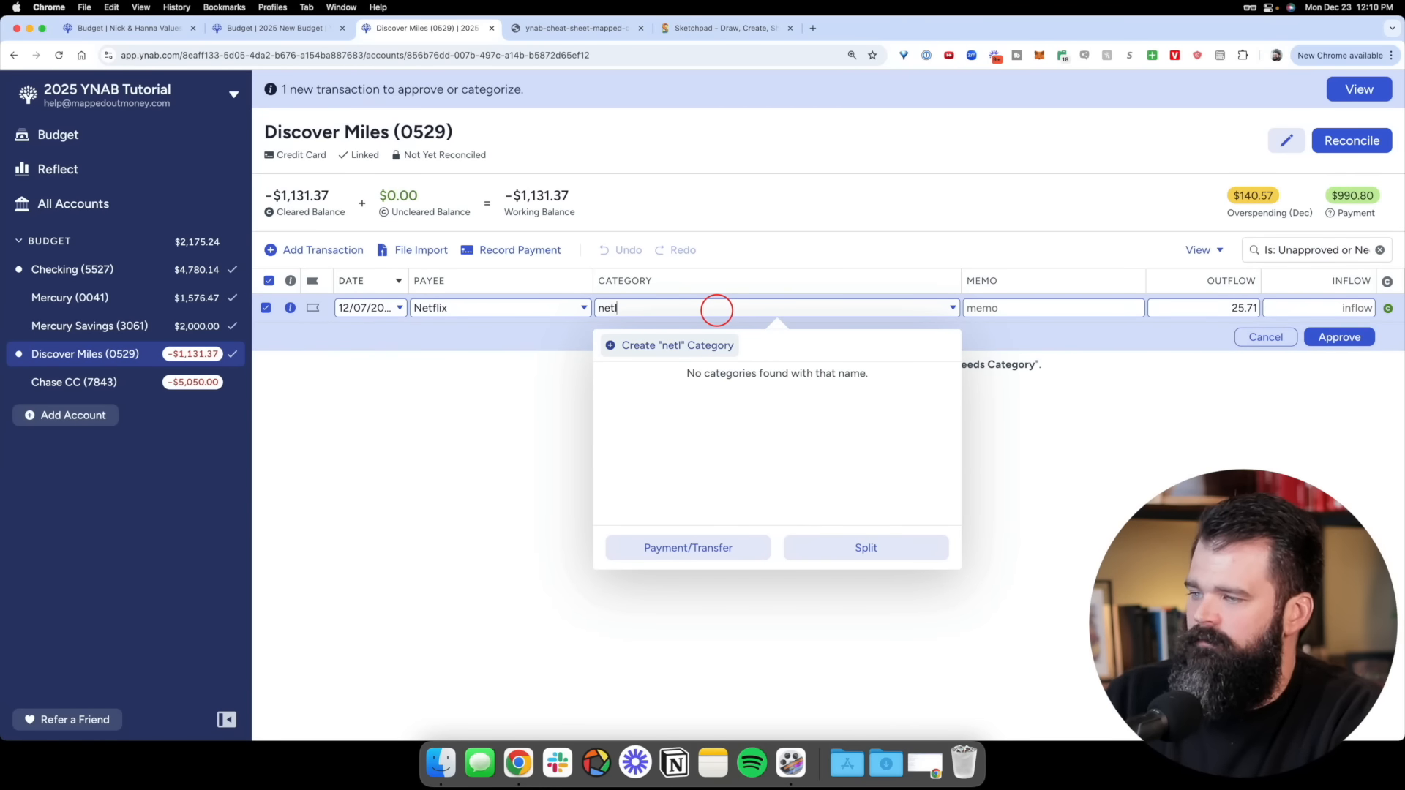
key(BackSpace)
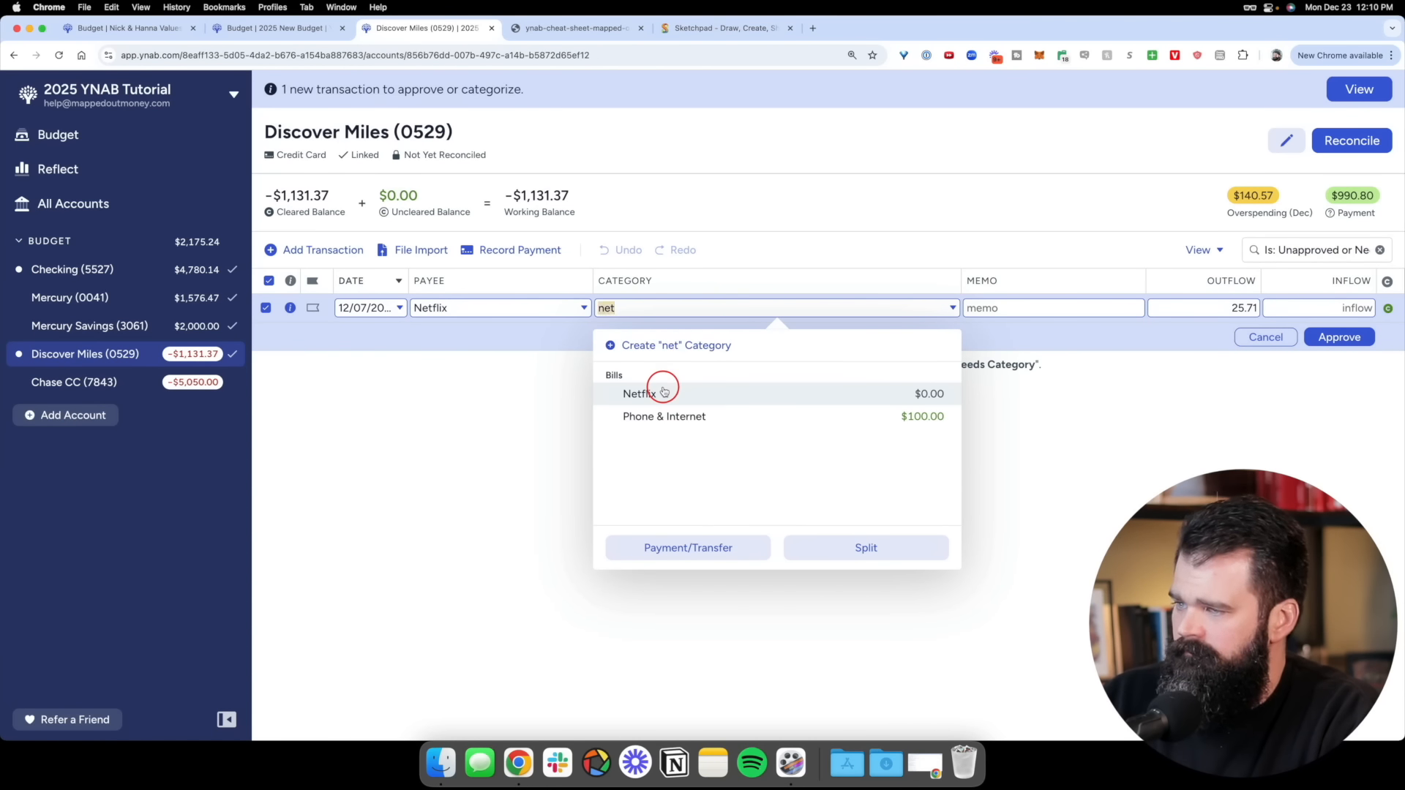
click(663, 388)
click(1345, 337)
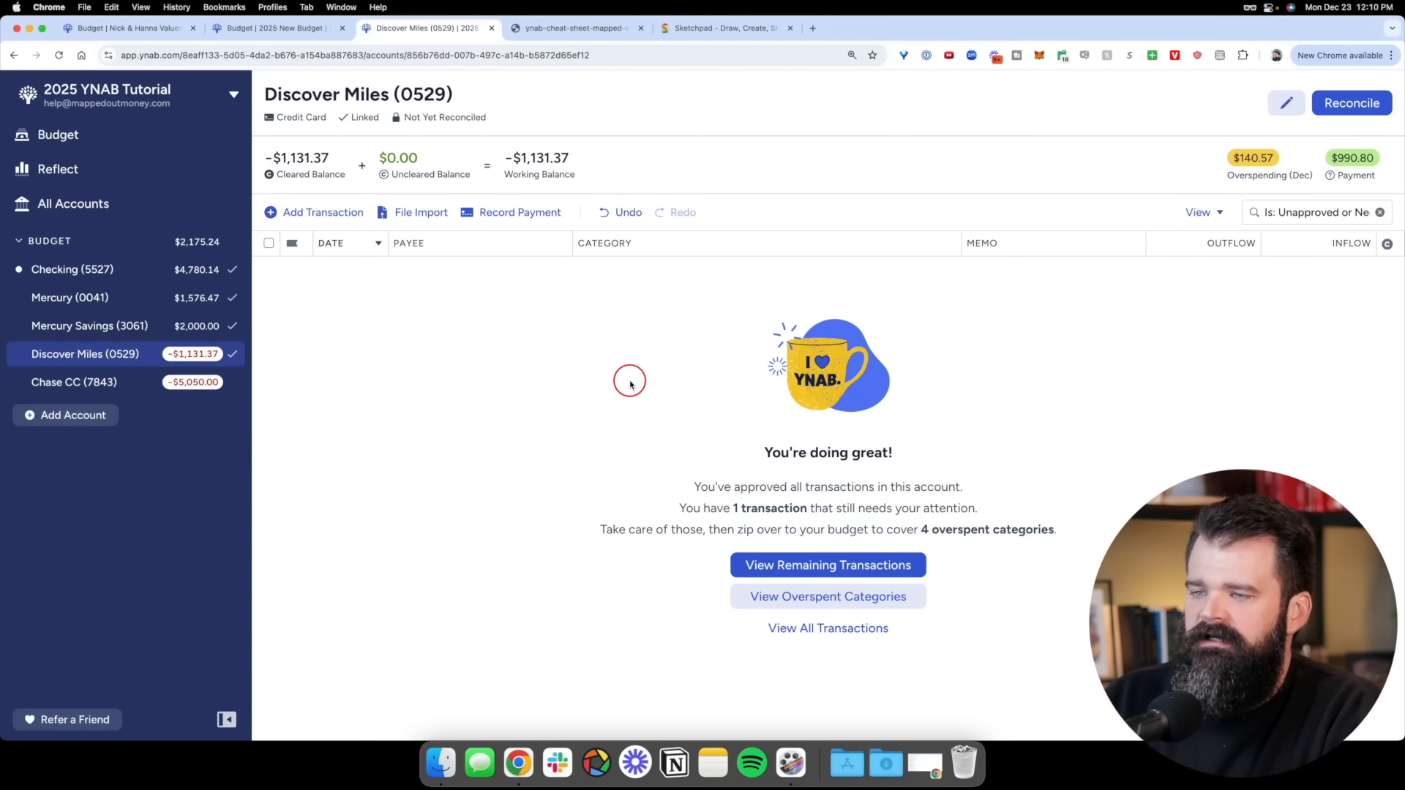
Show only the Checking account's transactions needing approval or a category, and inspect the waffle house entry's payee and category
click(125, 276)
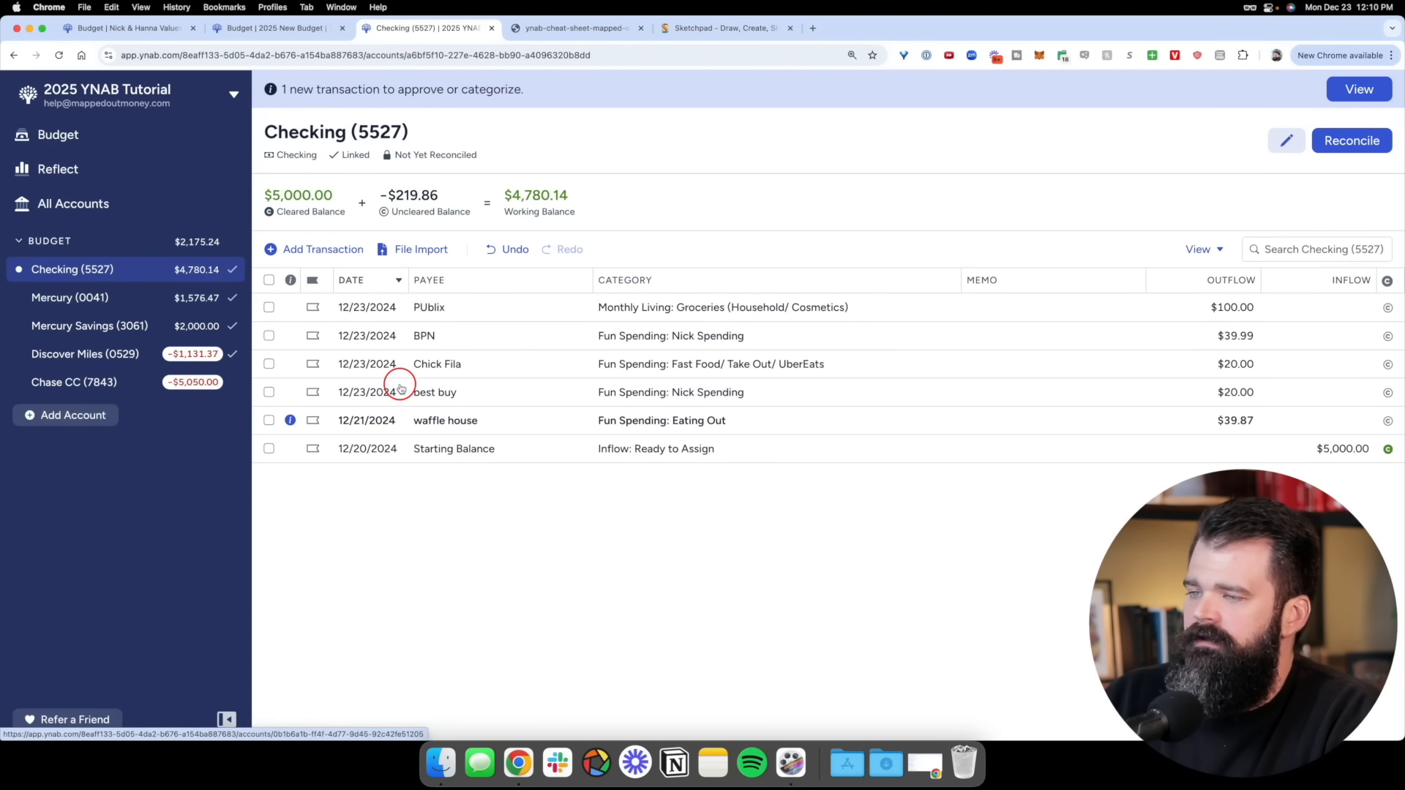
click(429, 90)
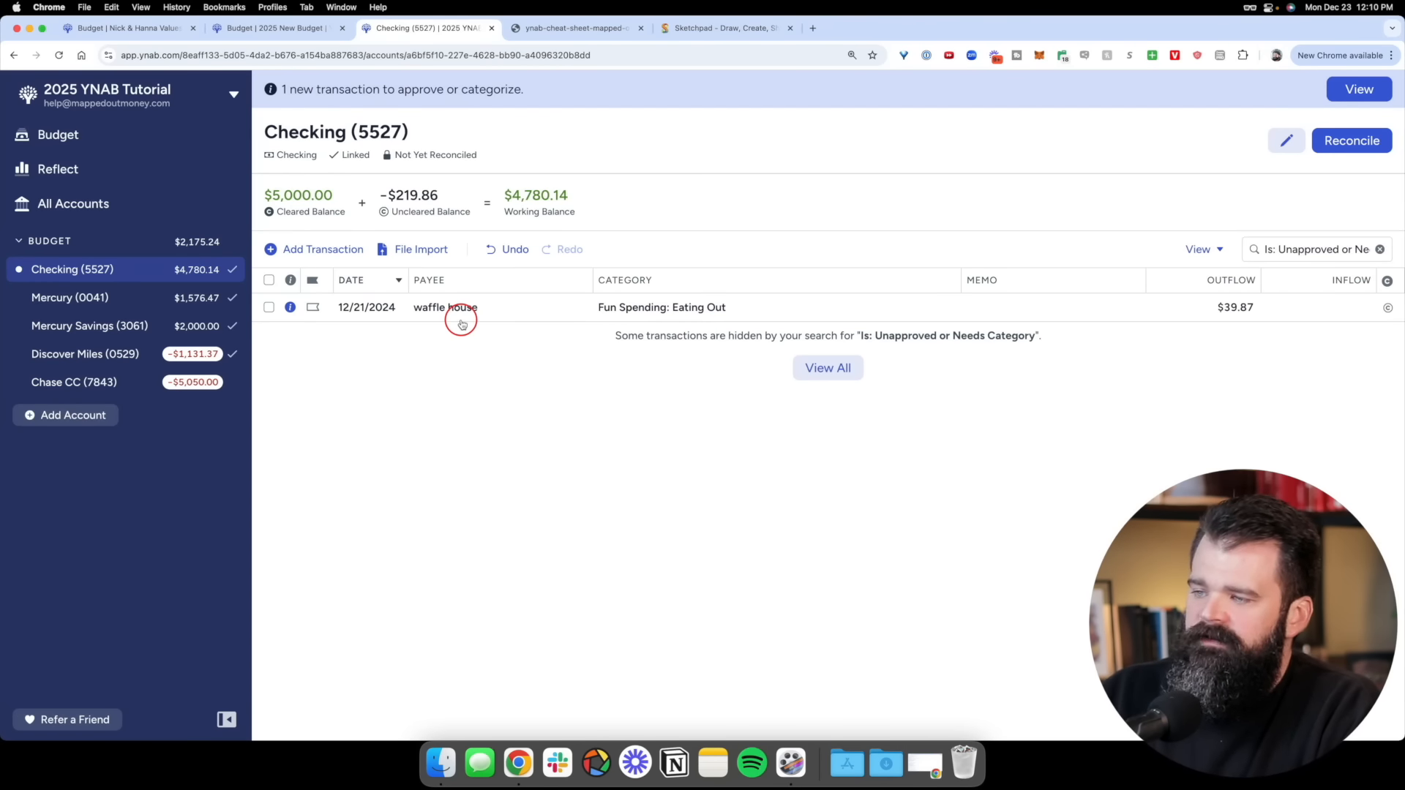
scroll(461, 324, up, 5)
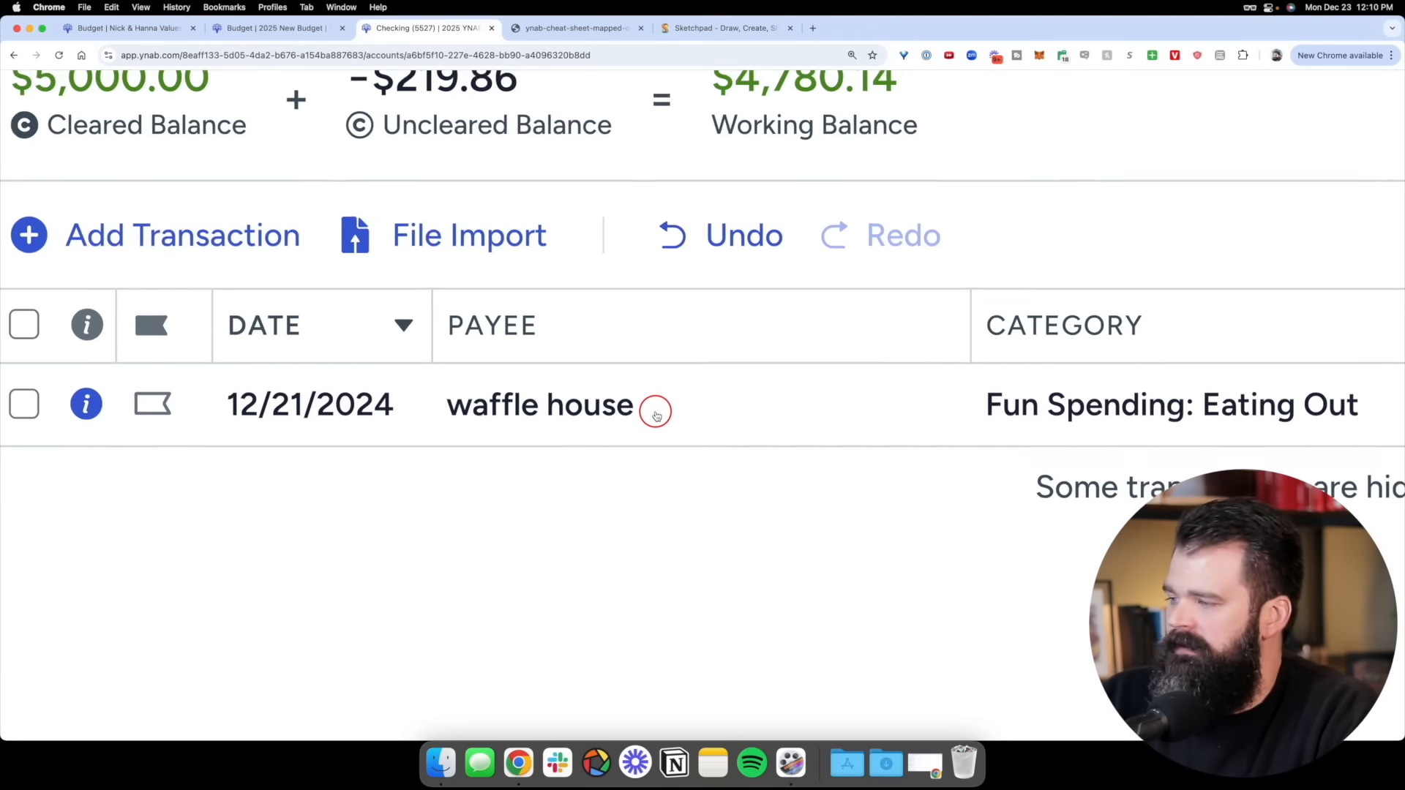
scroll(656, 414, down, 5)
scroll(710, 318, up, 5)
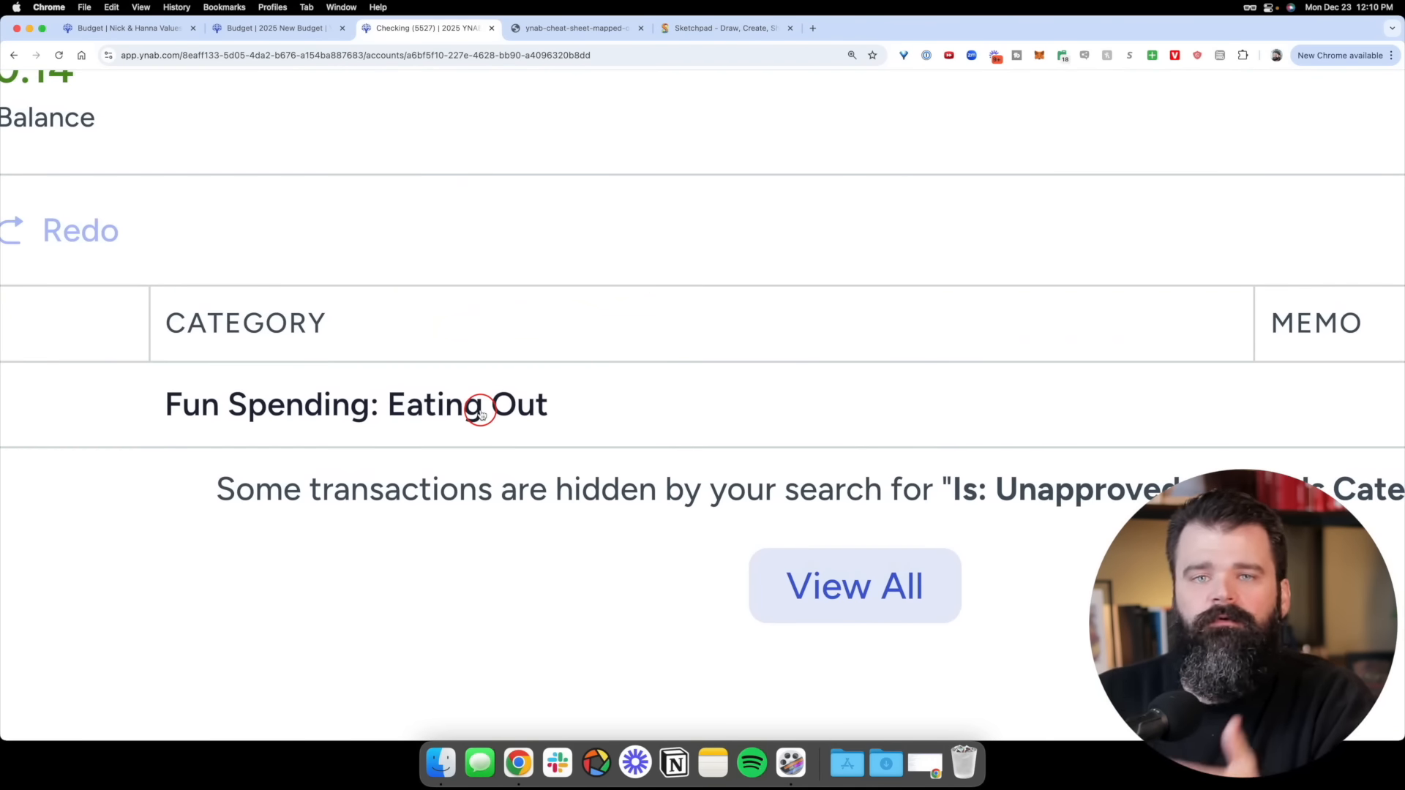
scroll(481, 414, down, 5)
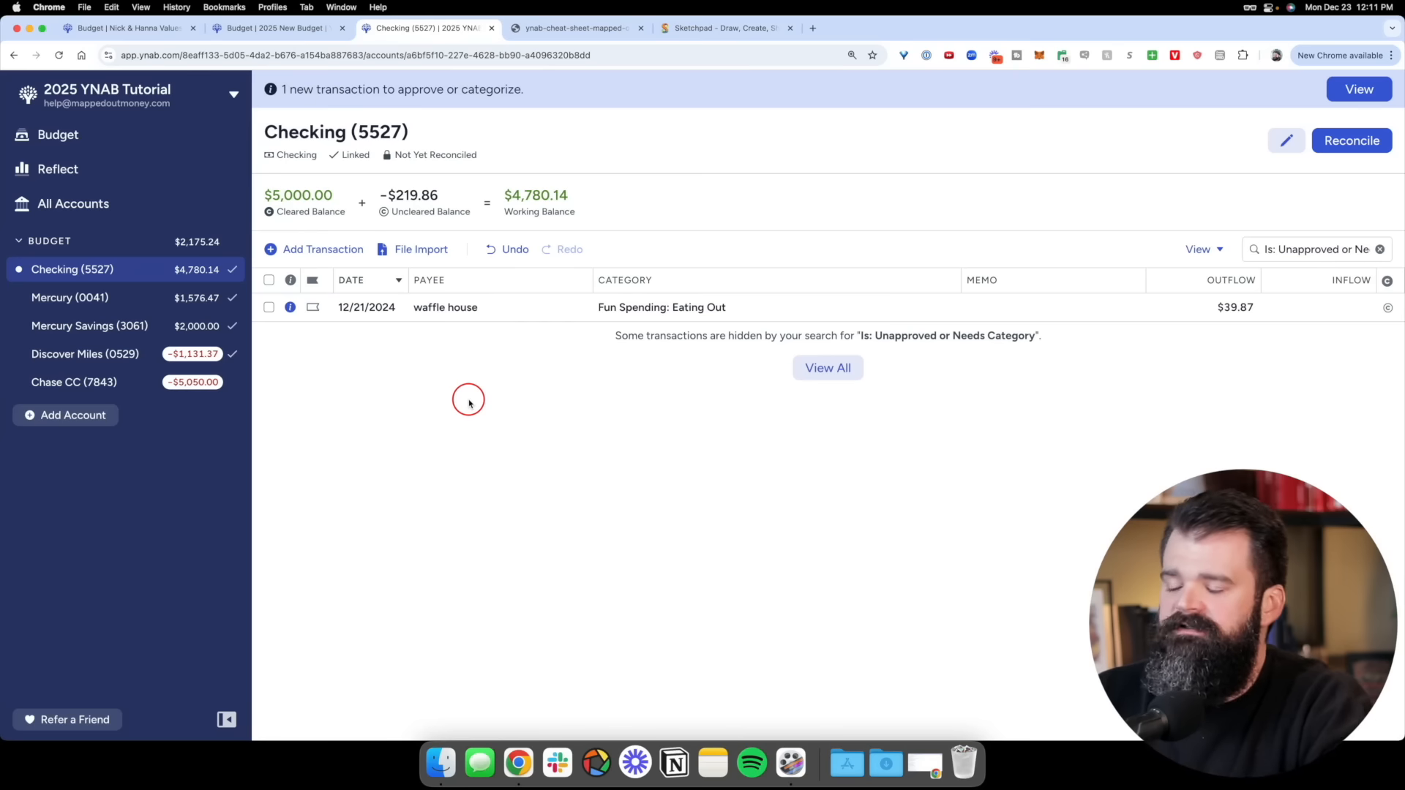
Approve the 12/21/2024 waffle house transaction in the Checking account, keeping its Fun Spending: Eating Out category
click(472, 310)
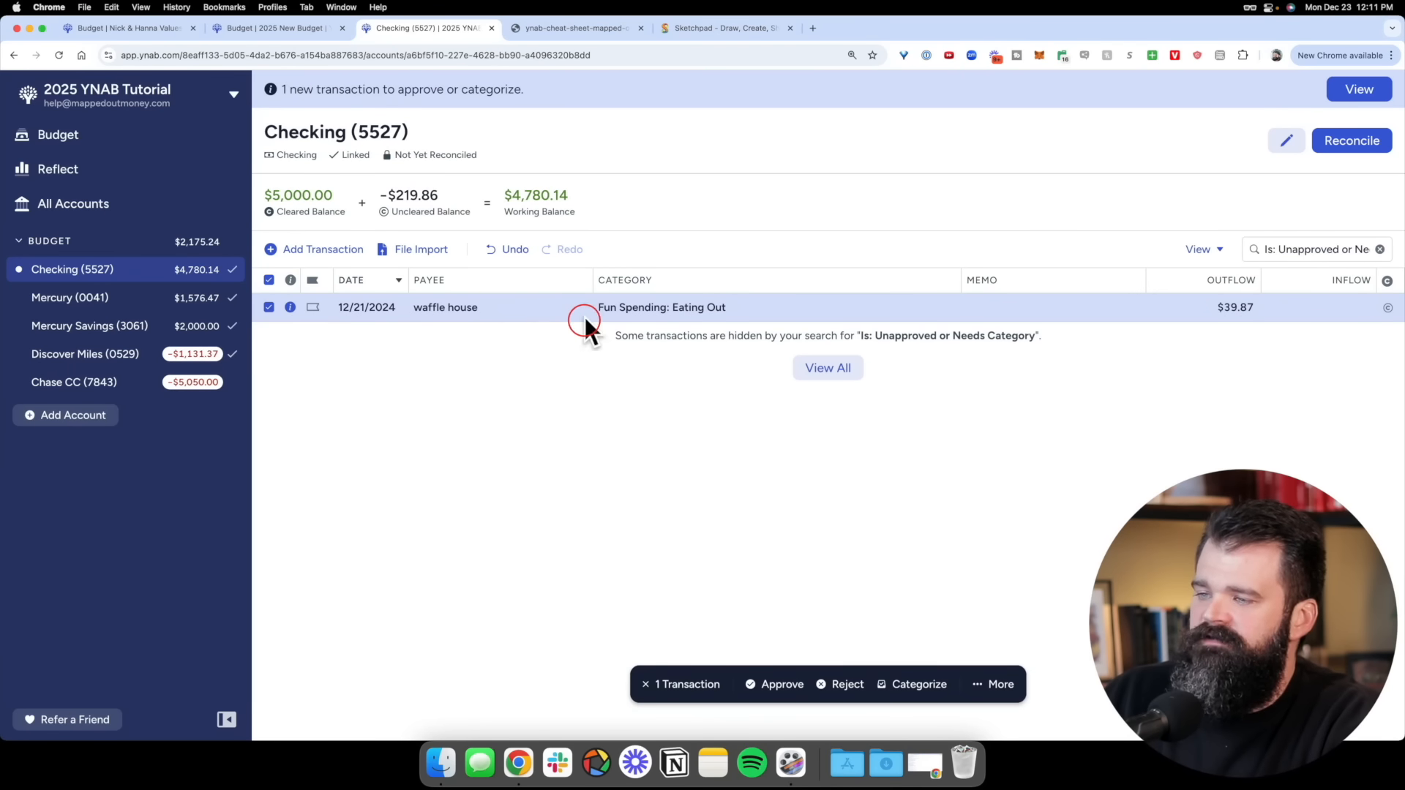
click(290, 310)
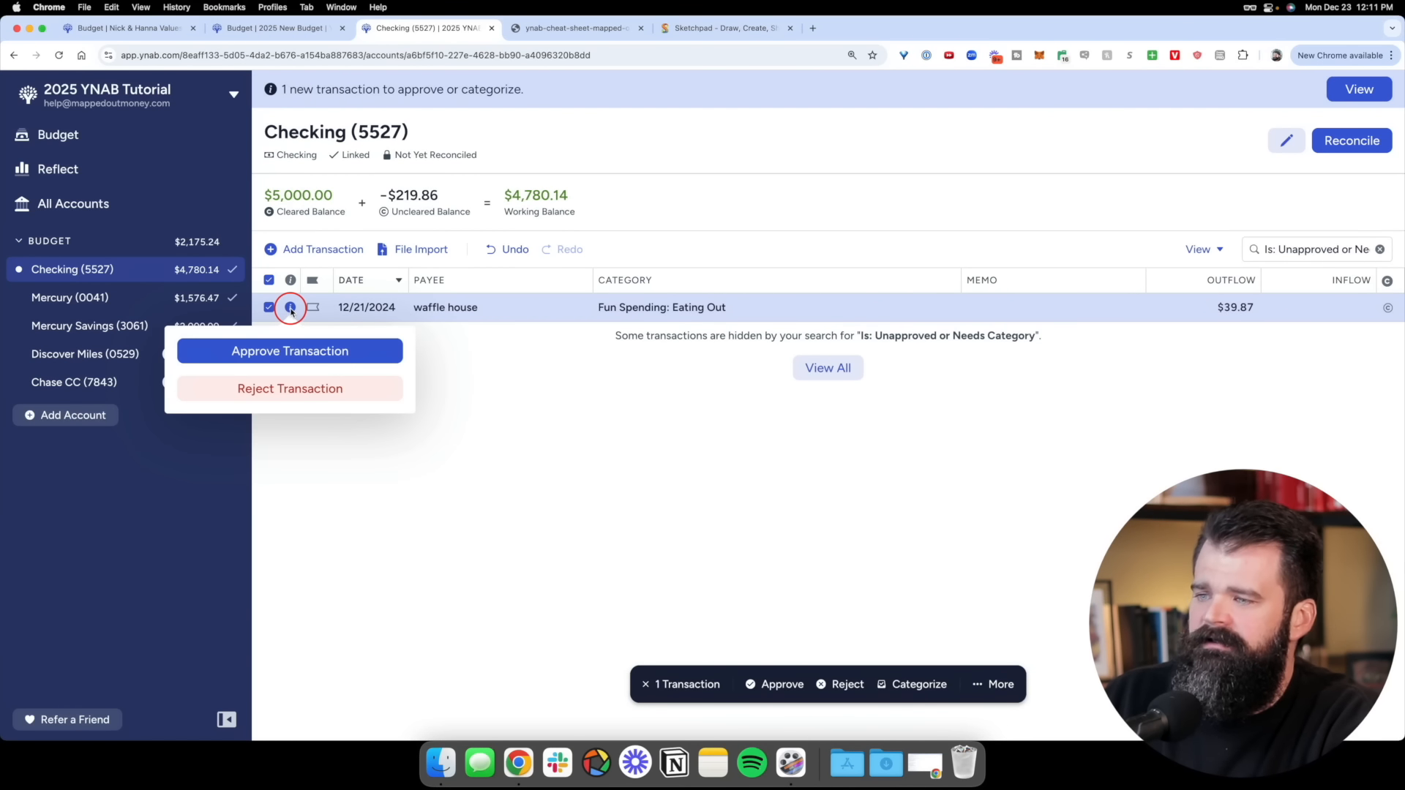
click(290, 353)
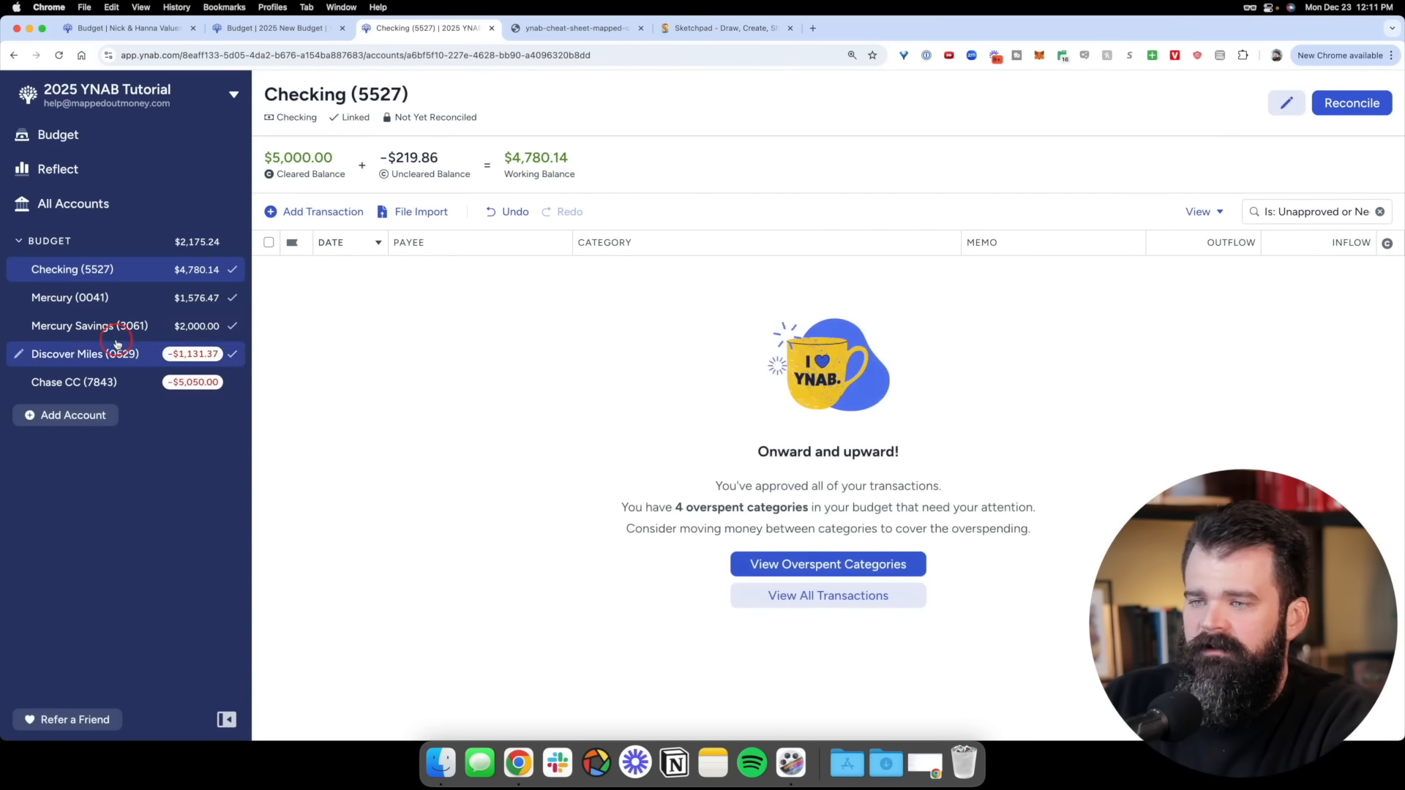
scroll(67, 326, up, 5)
scroll(42, 657, down, 5)
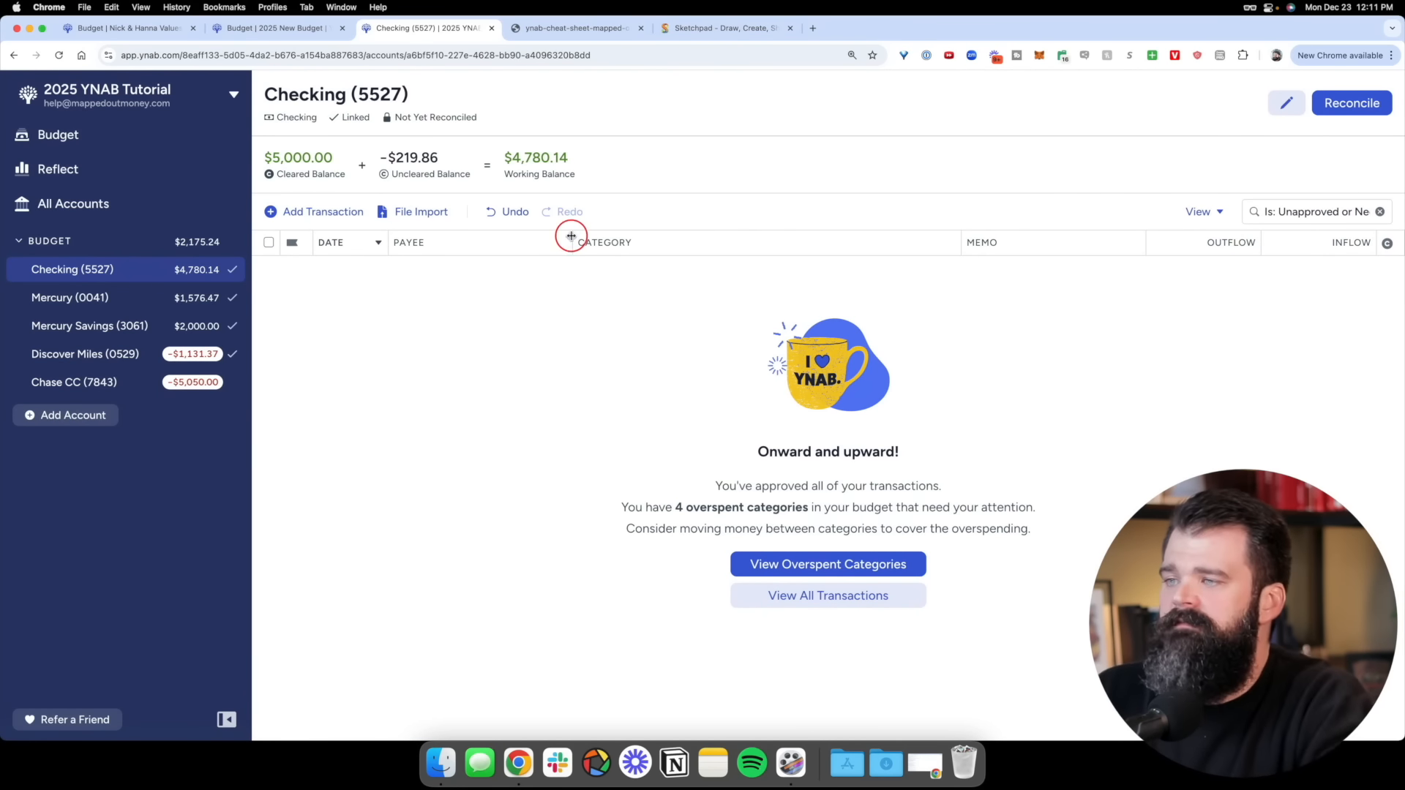
Consult the YNAB cheat sheet PDF and highlight the Cover Overspending item in the daily routine
click(582, 29)
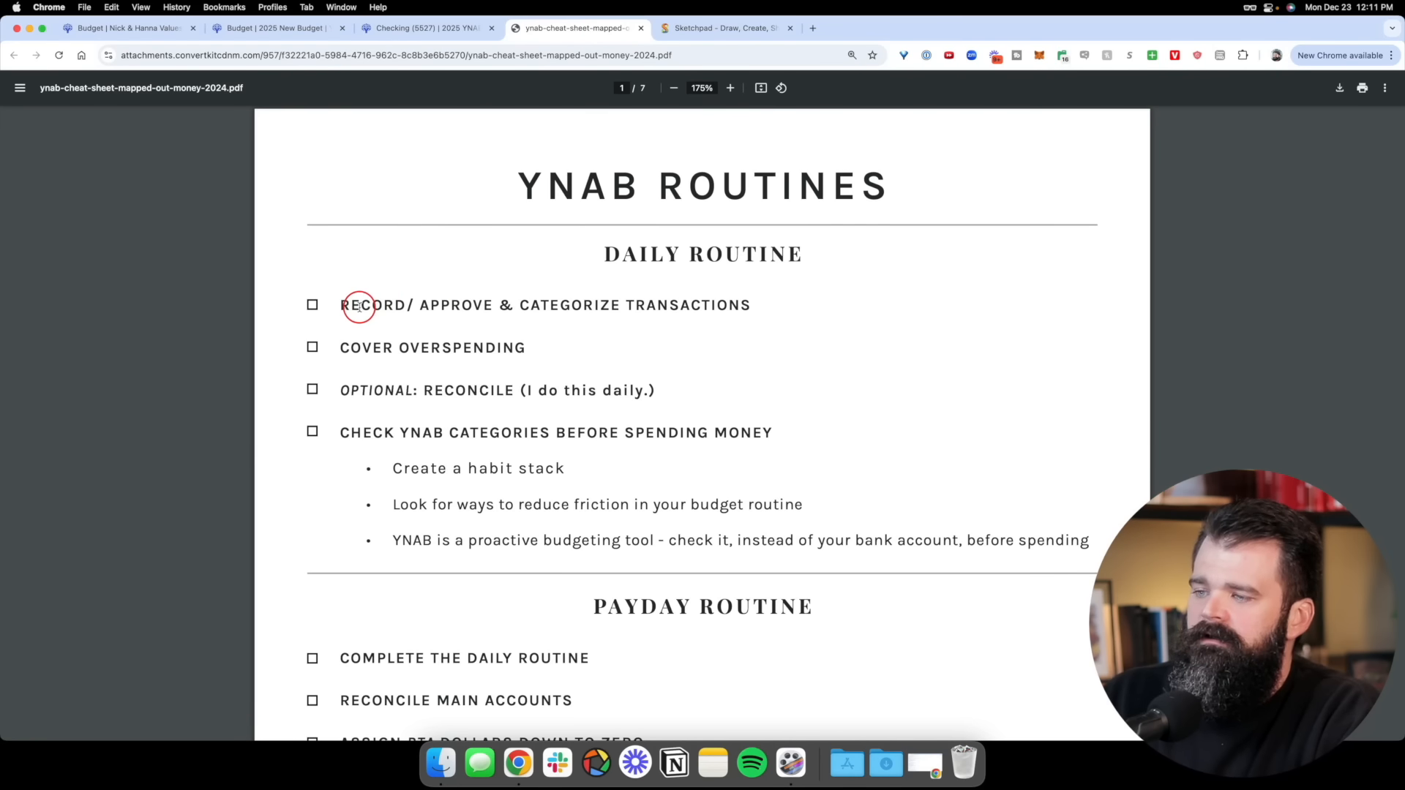
drag(338, 348, 583, 366)
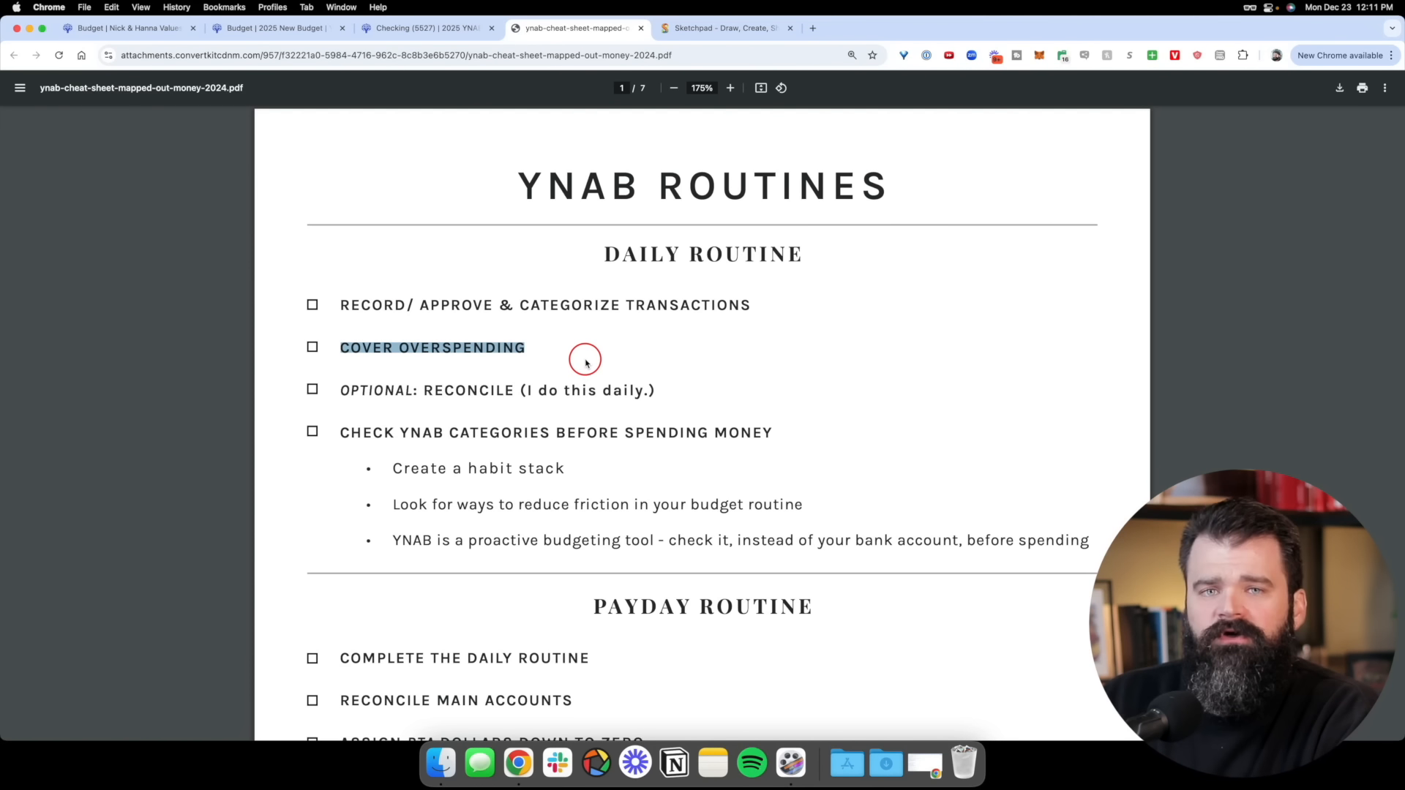
click(586, 363)
Return to the YNAB budget for Dec 2024 and show only the overspent categories
click(409, 29)
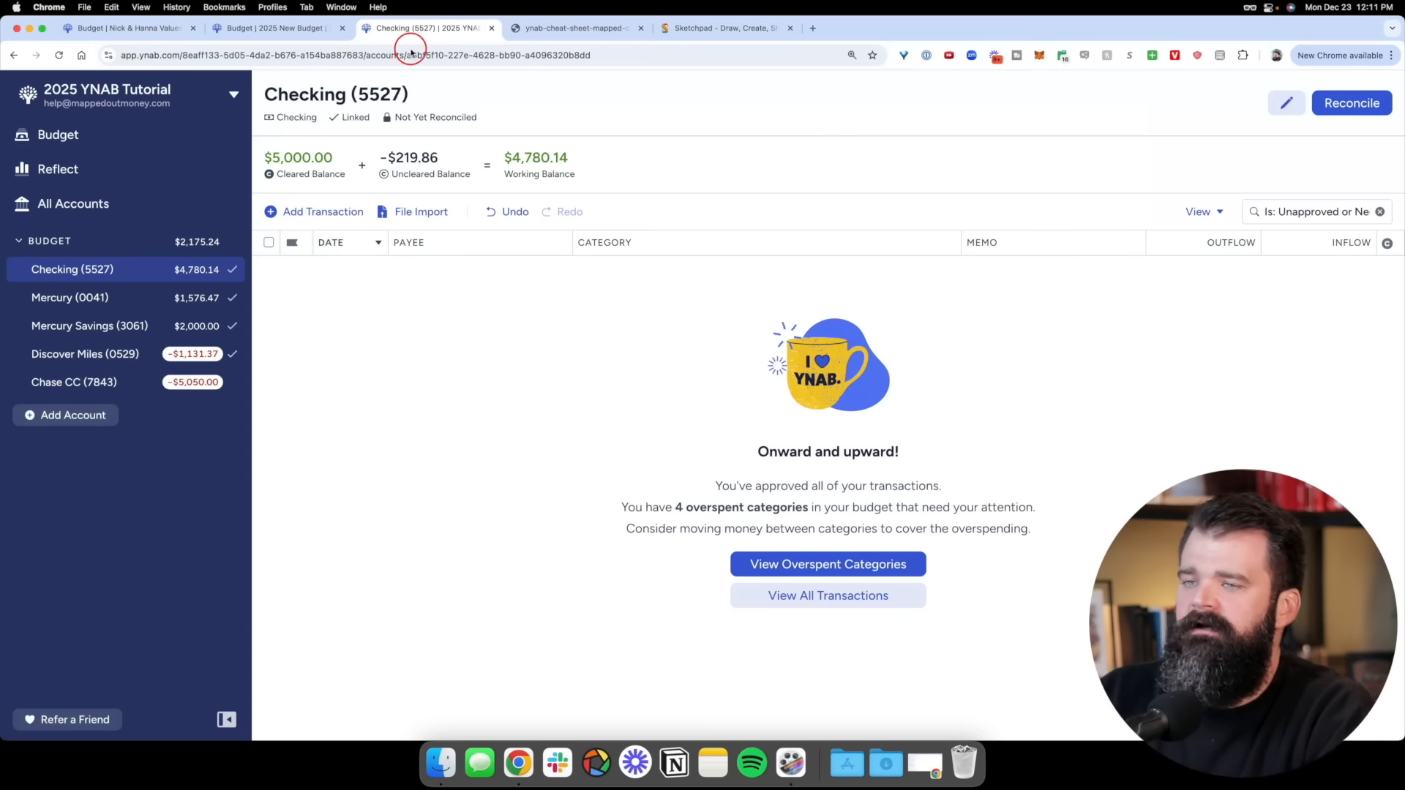
click(98, 143)
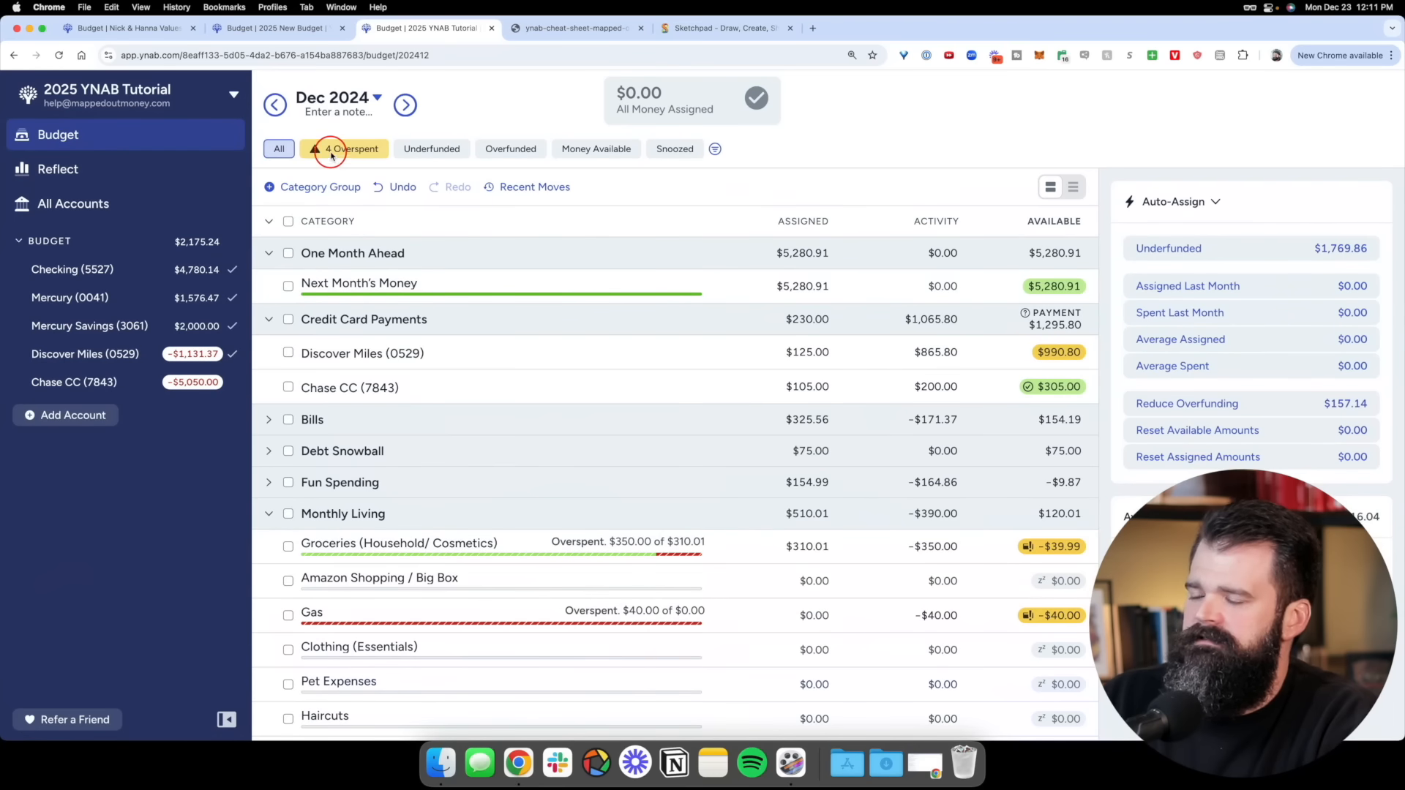
click(669, 316)
click(268, 221)
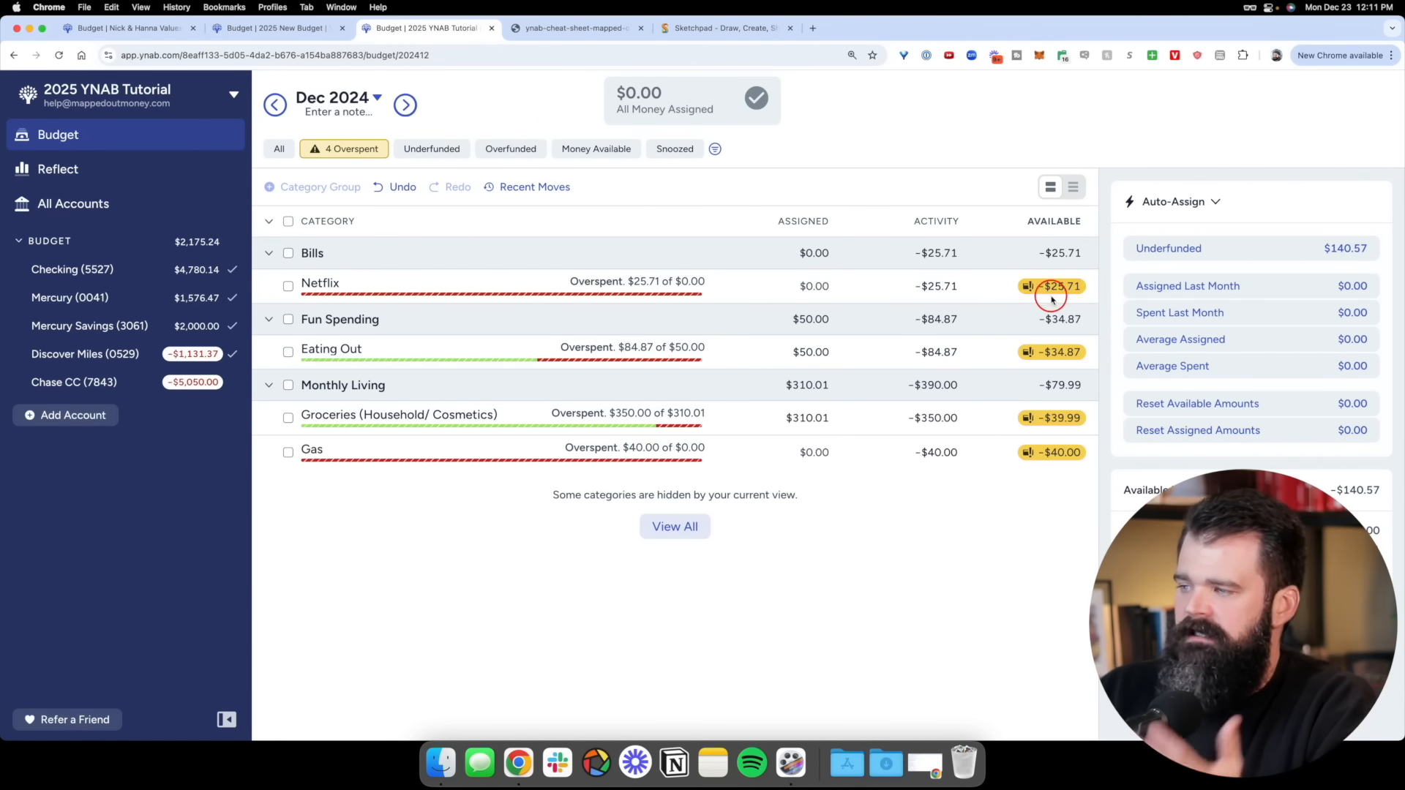
Cover the overspending in the Netflix category with money from One Month Ahead: Next Month's Money
click(1021, 297)
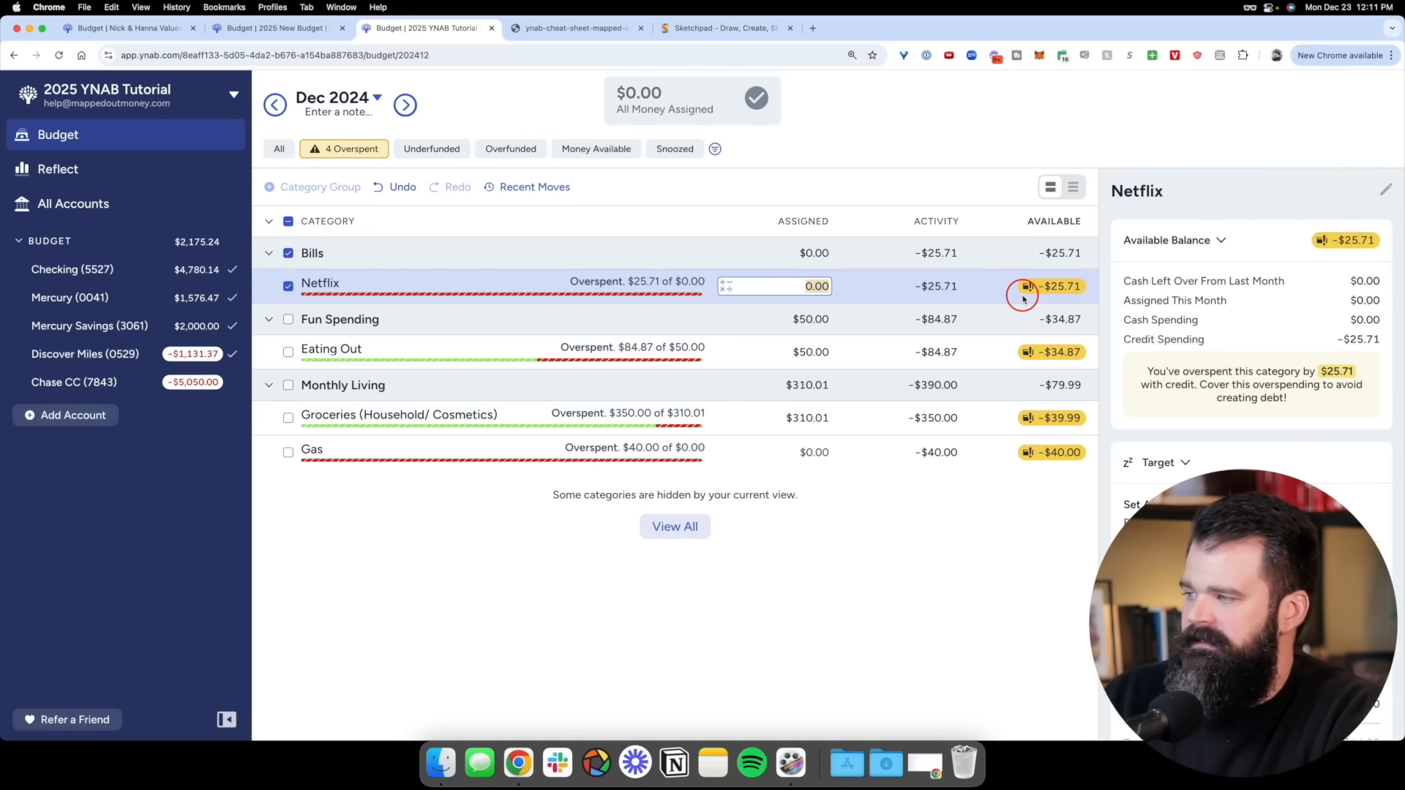
click(1054, 286)
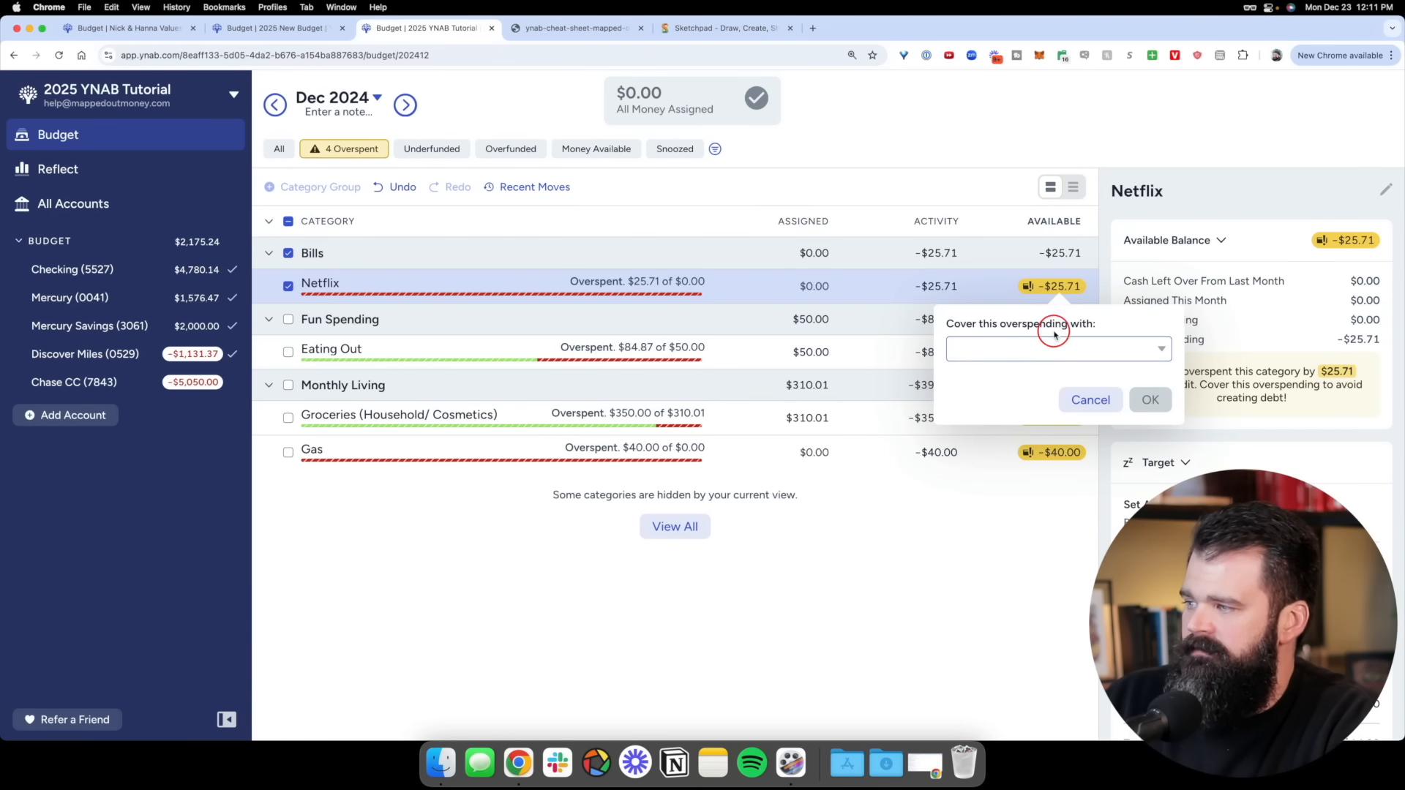
click(1046, 350)
scroll(1082, 435, down, 3)
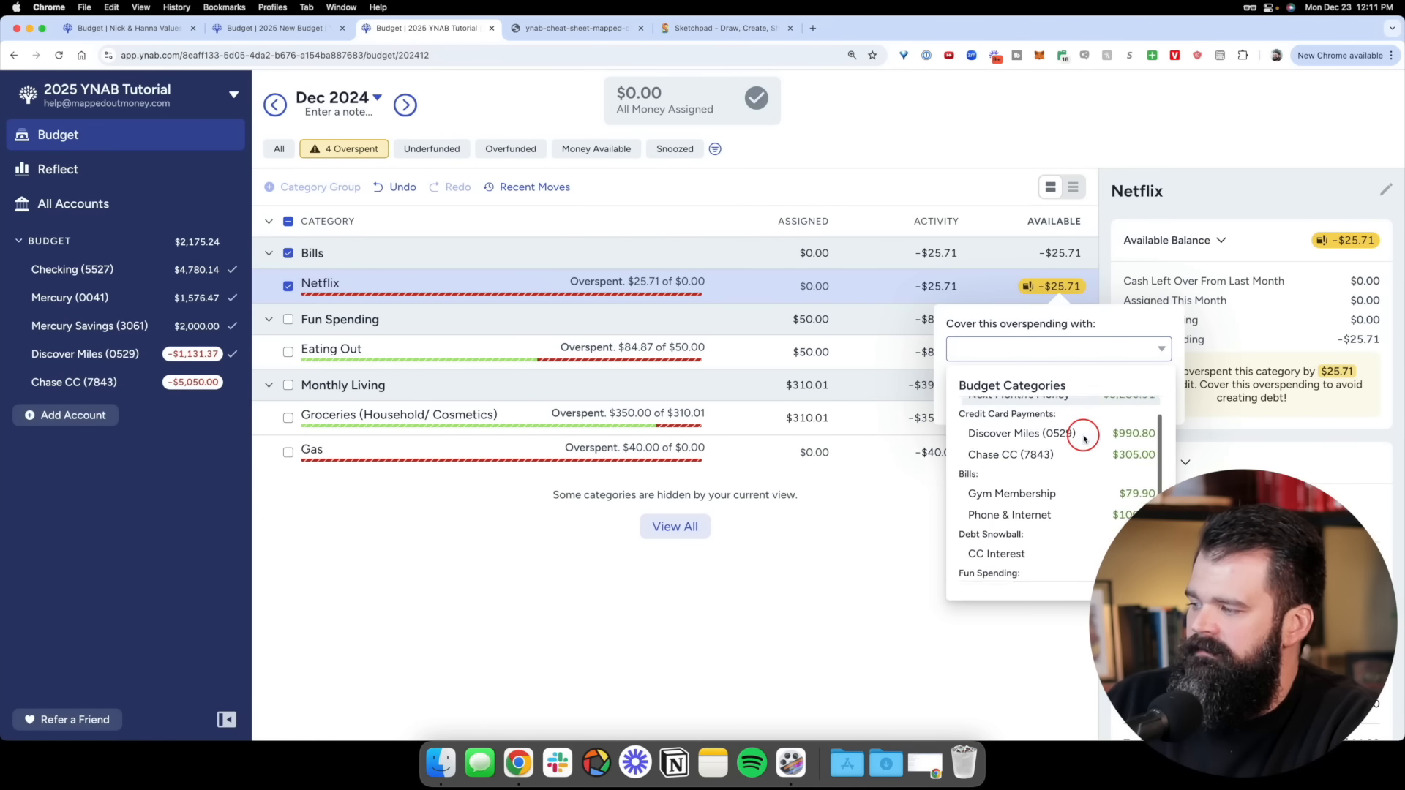
scroll(1084, 441, down, 3)
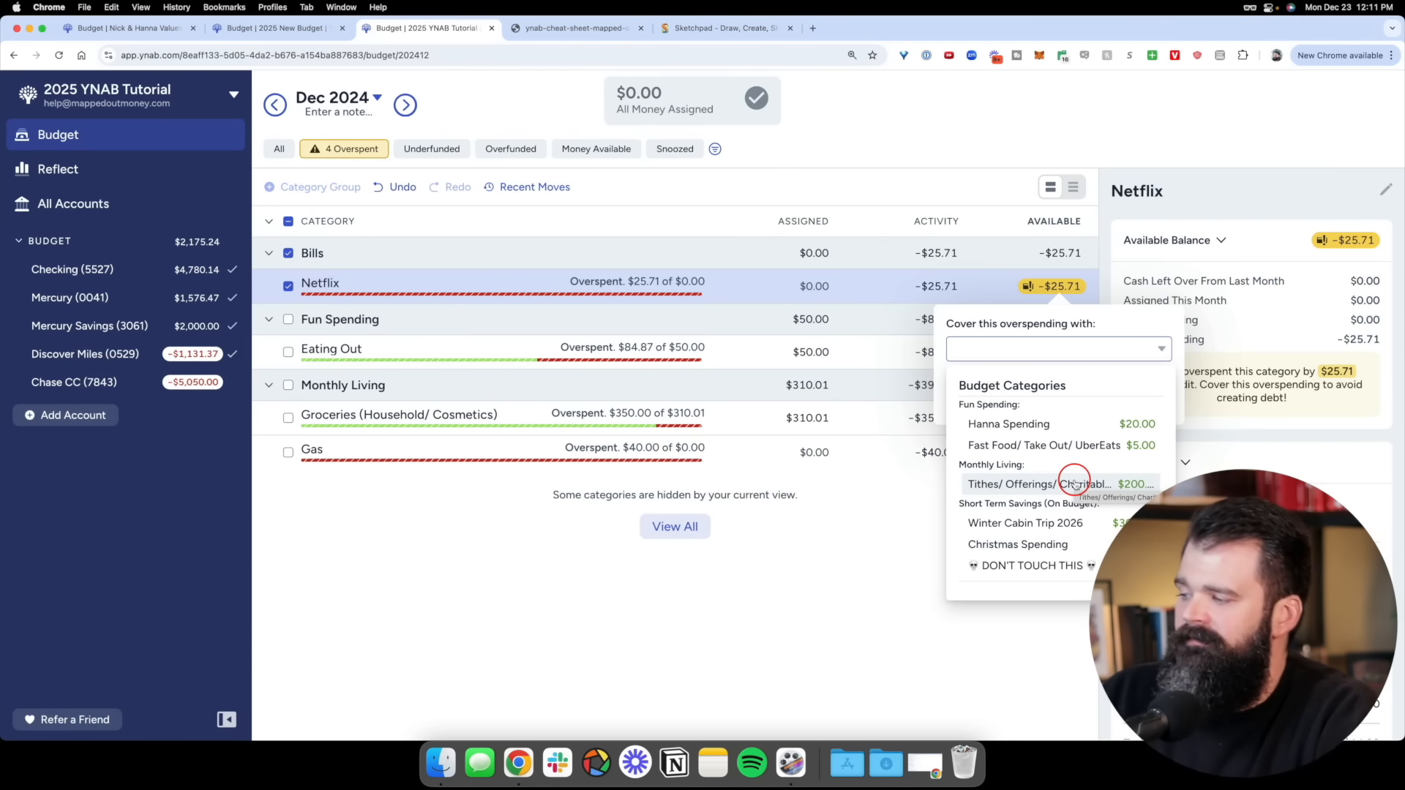
scroll(1074, 485, up, 5)
click(1134, 430)
click(1147, 397)
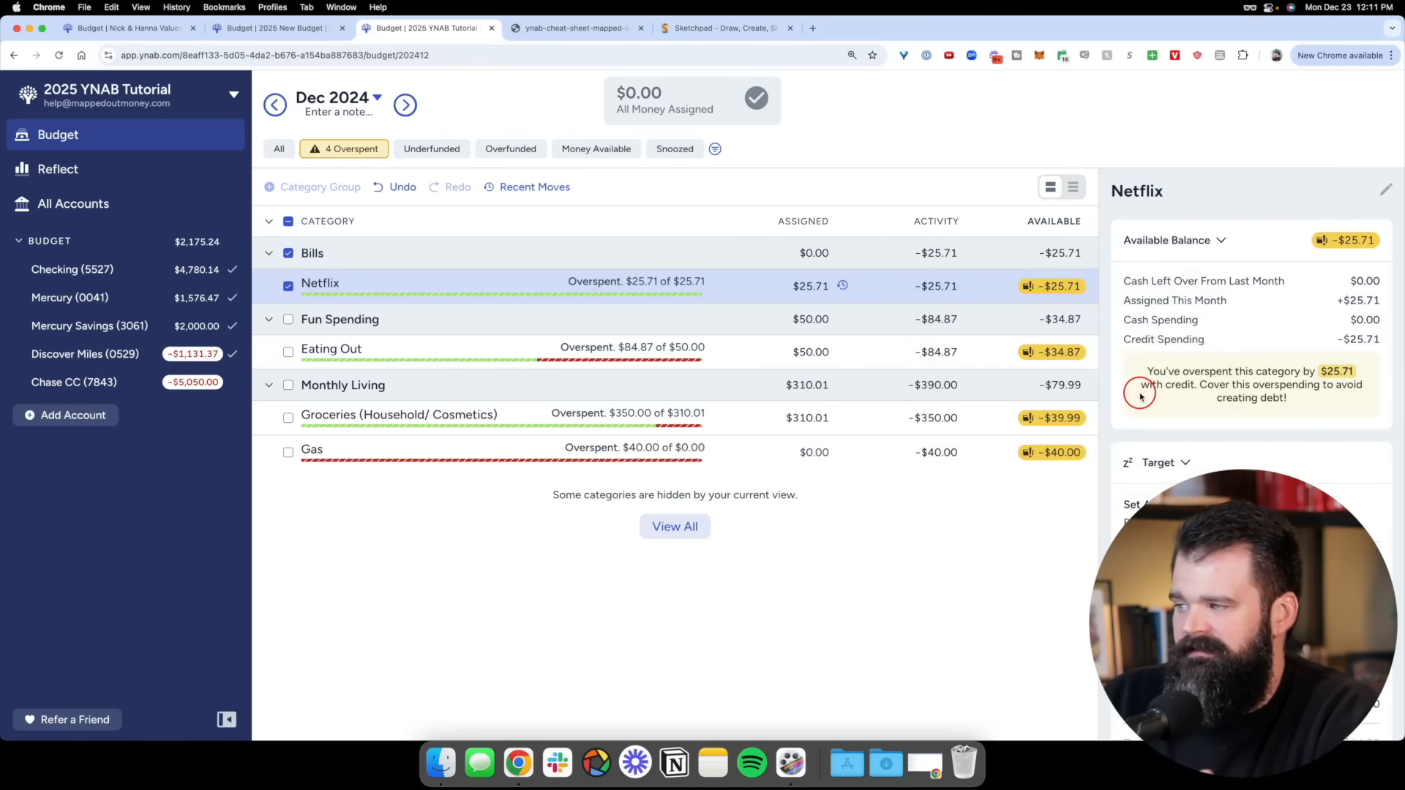
Cover the Eating Out category's overspending with funds from Next Month's Money
click(1051, 286)
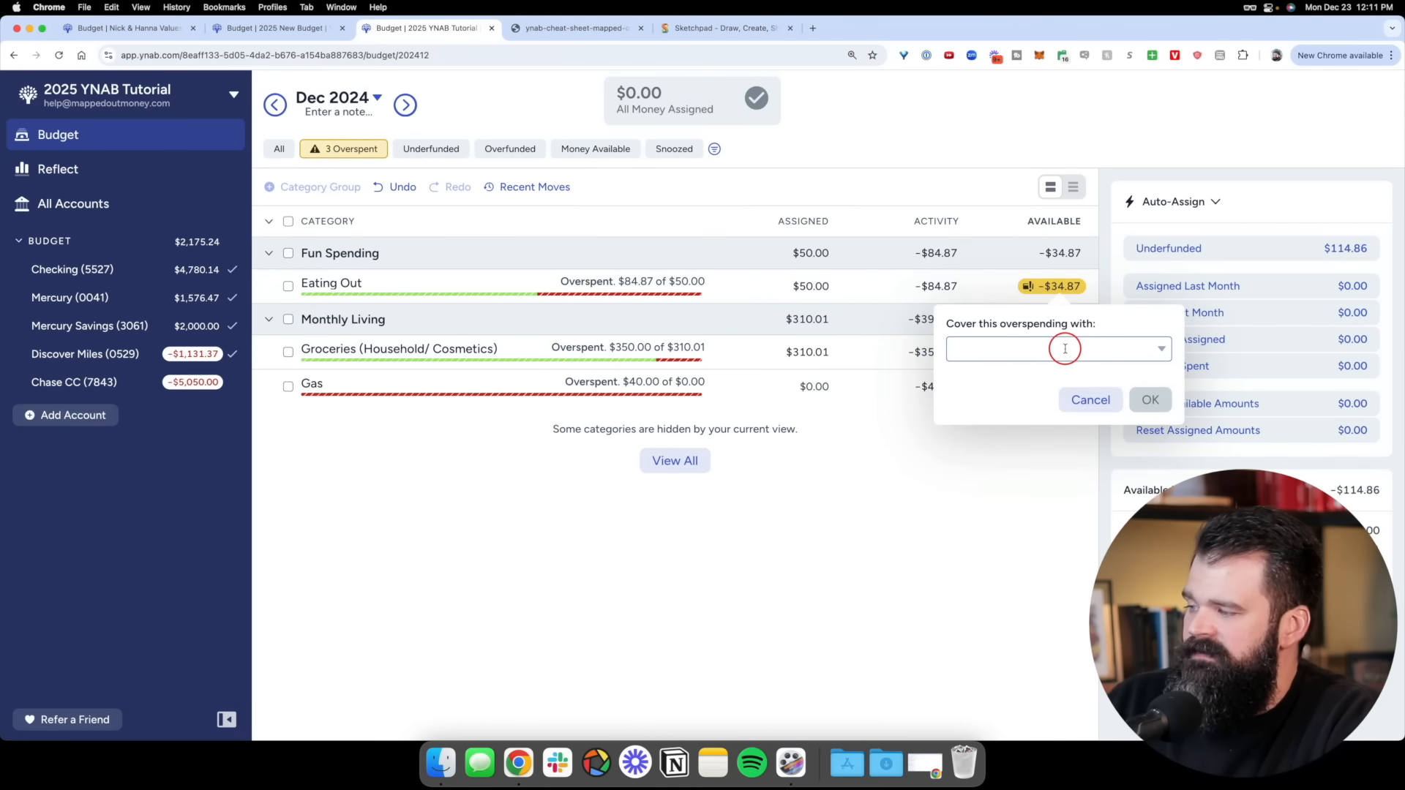
click(1148, 423)
click(1149, 400)
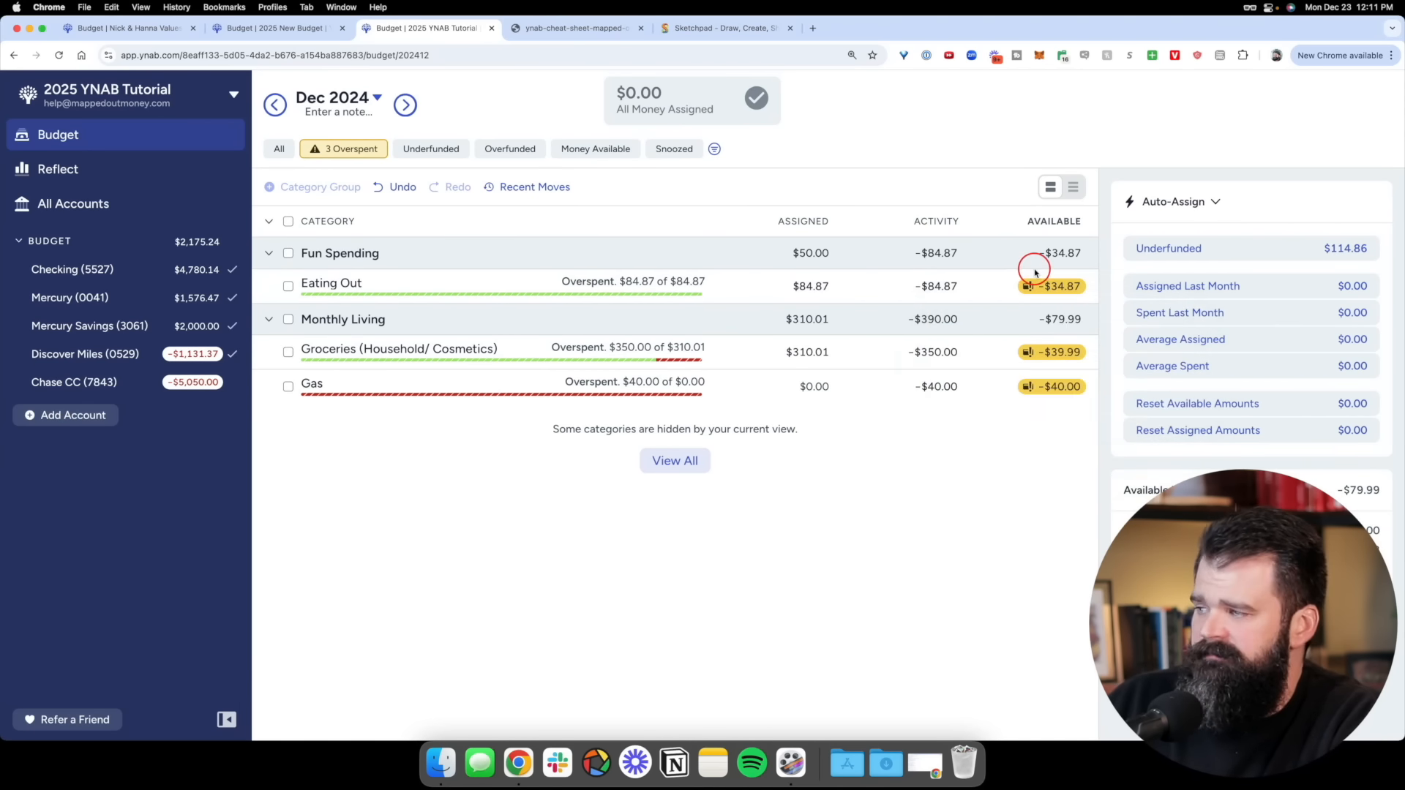
Cover the Groceries (Household/ Cosmetics) overspending with funds from One Month Ahead: Next Month's Money
click(1039, 286)
click(1072, 352)
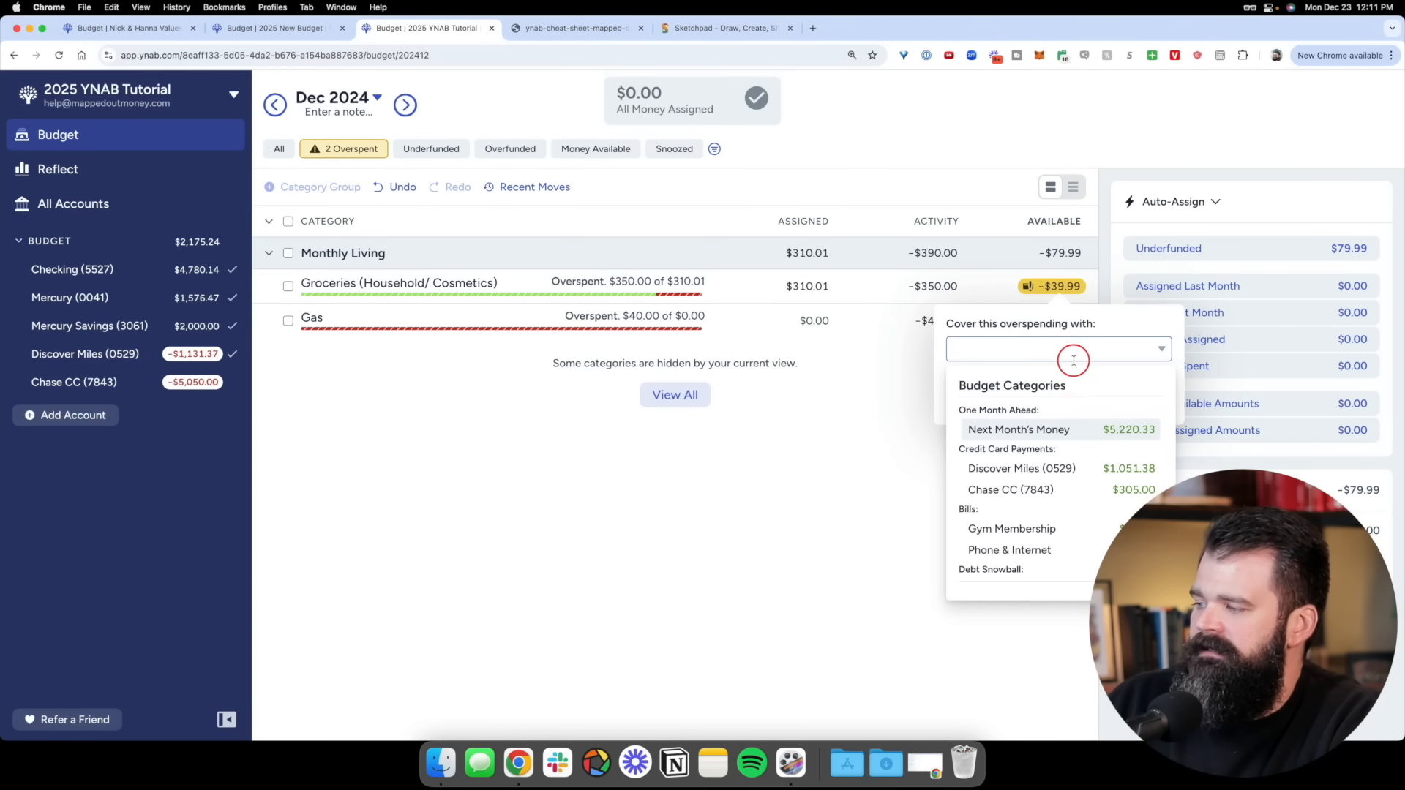
click(1095, 430)
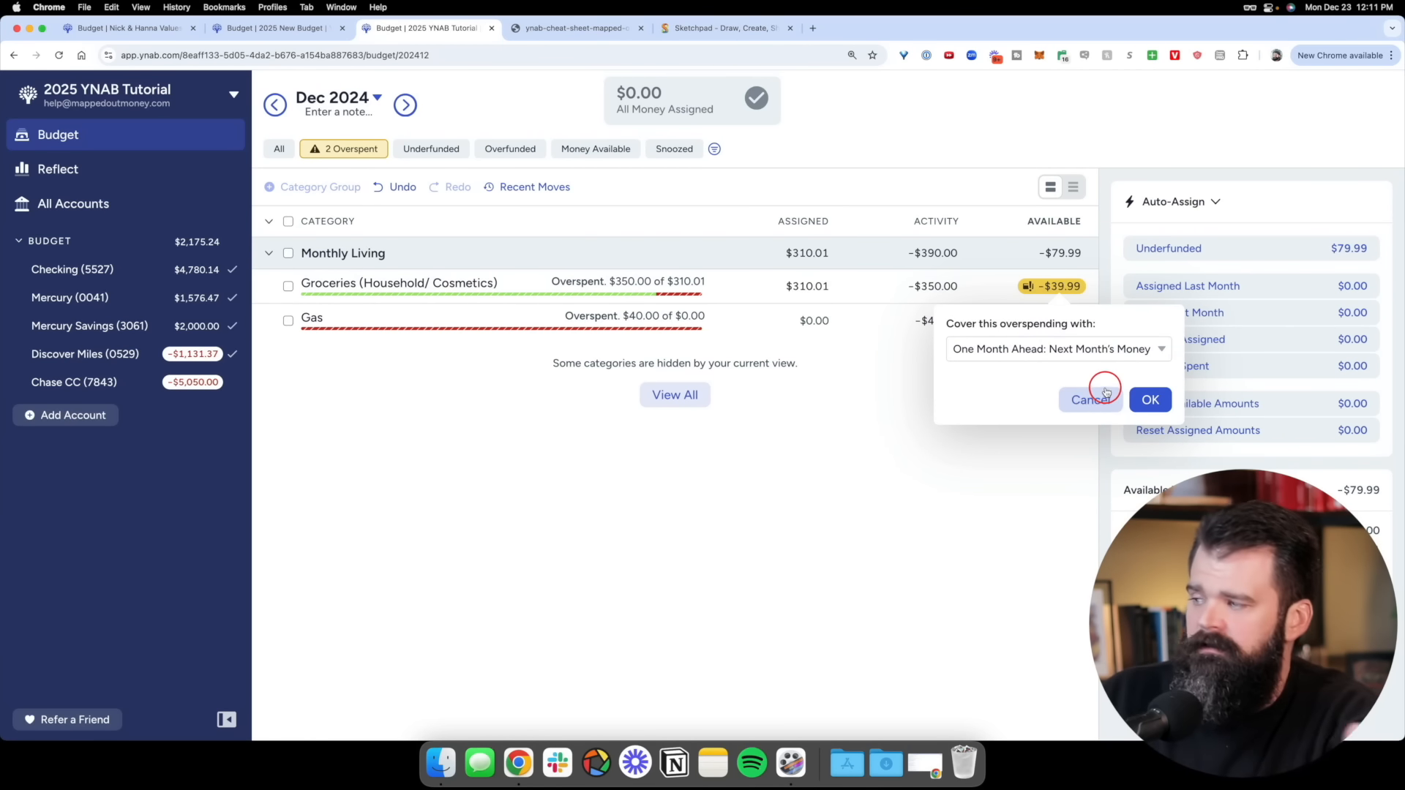
click(1150, 399)
Cover the Gas category's overspending from Next Month's Money, and show all budget categories again
click(1053, 292)
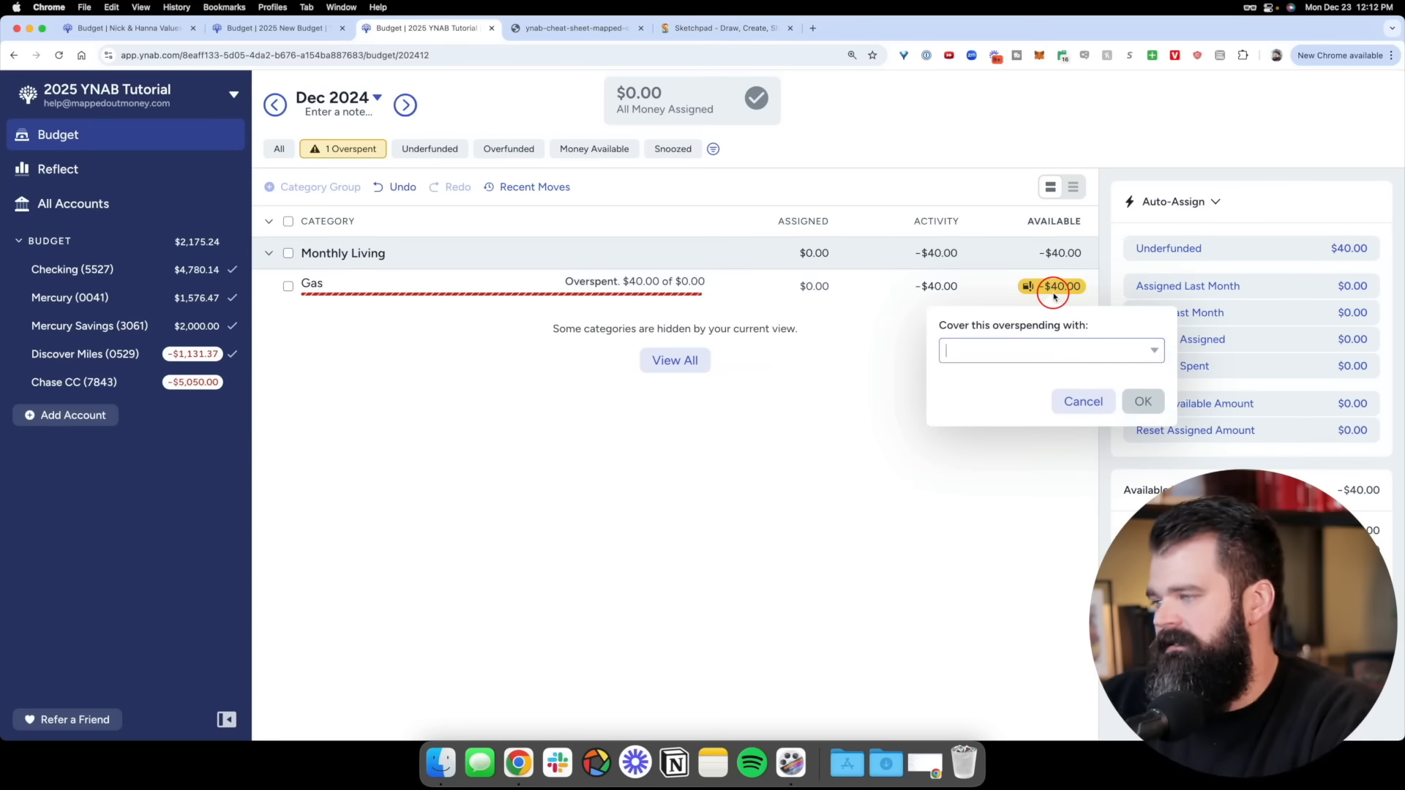
click(1058, 350)
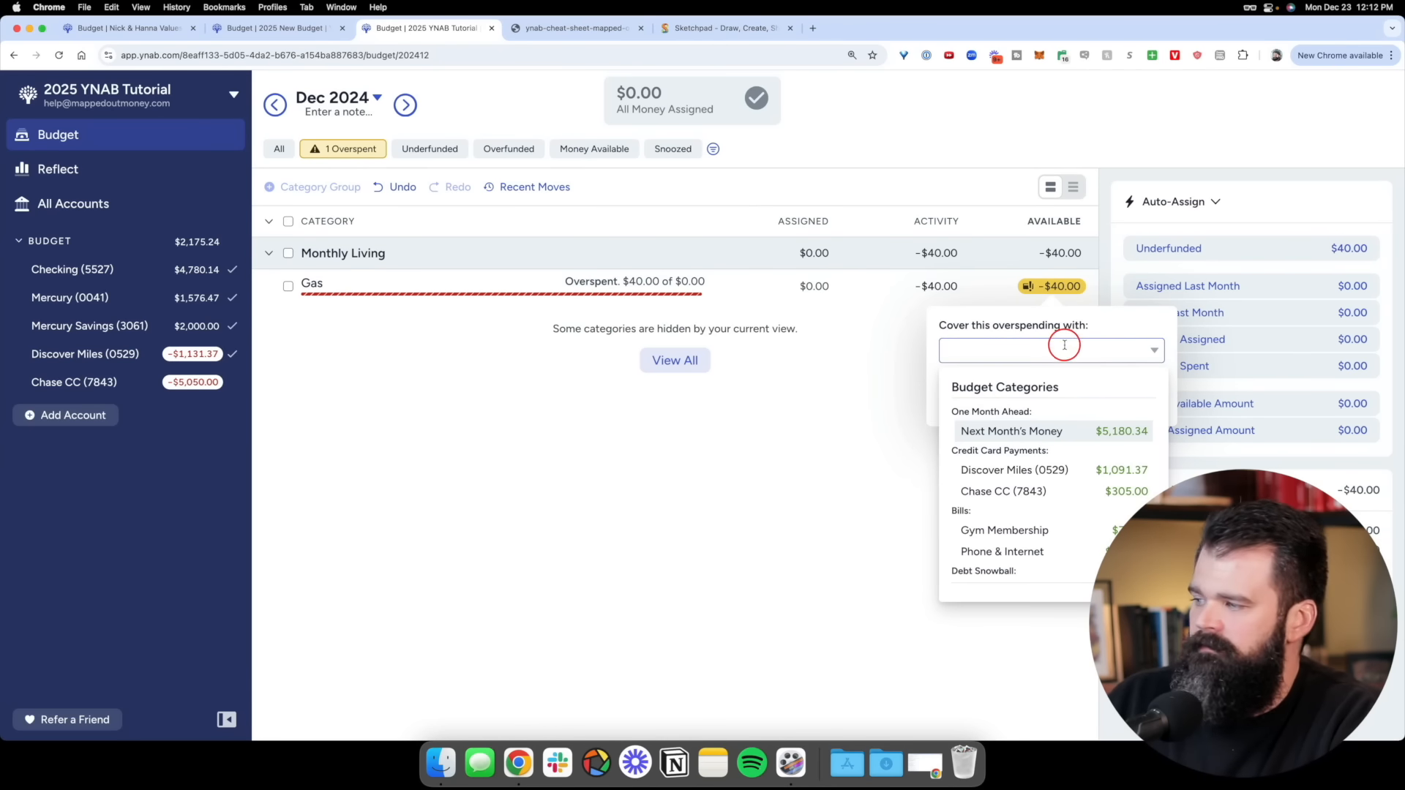
click(1094, 429)
click(1142, 401)
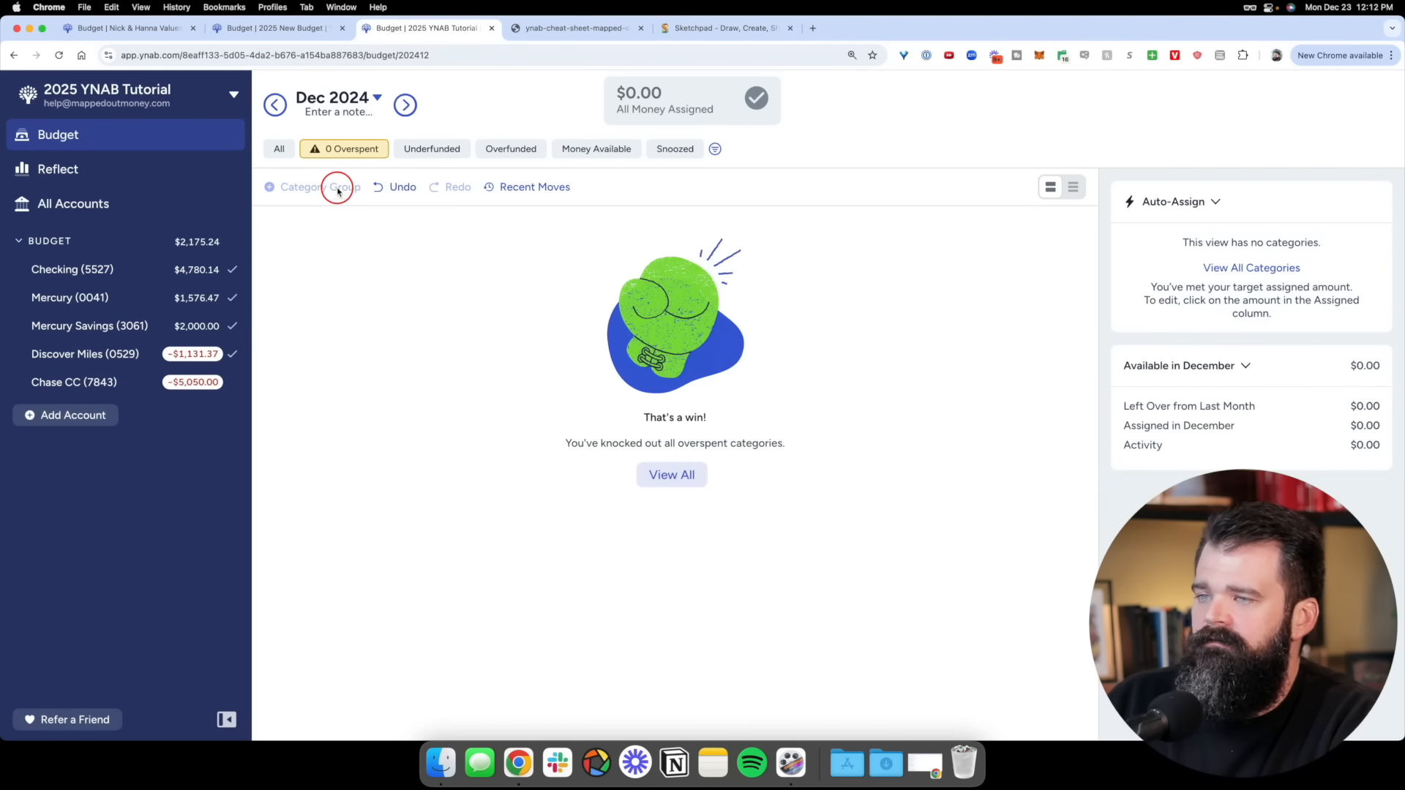
click(281, 150)
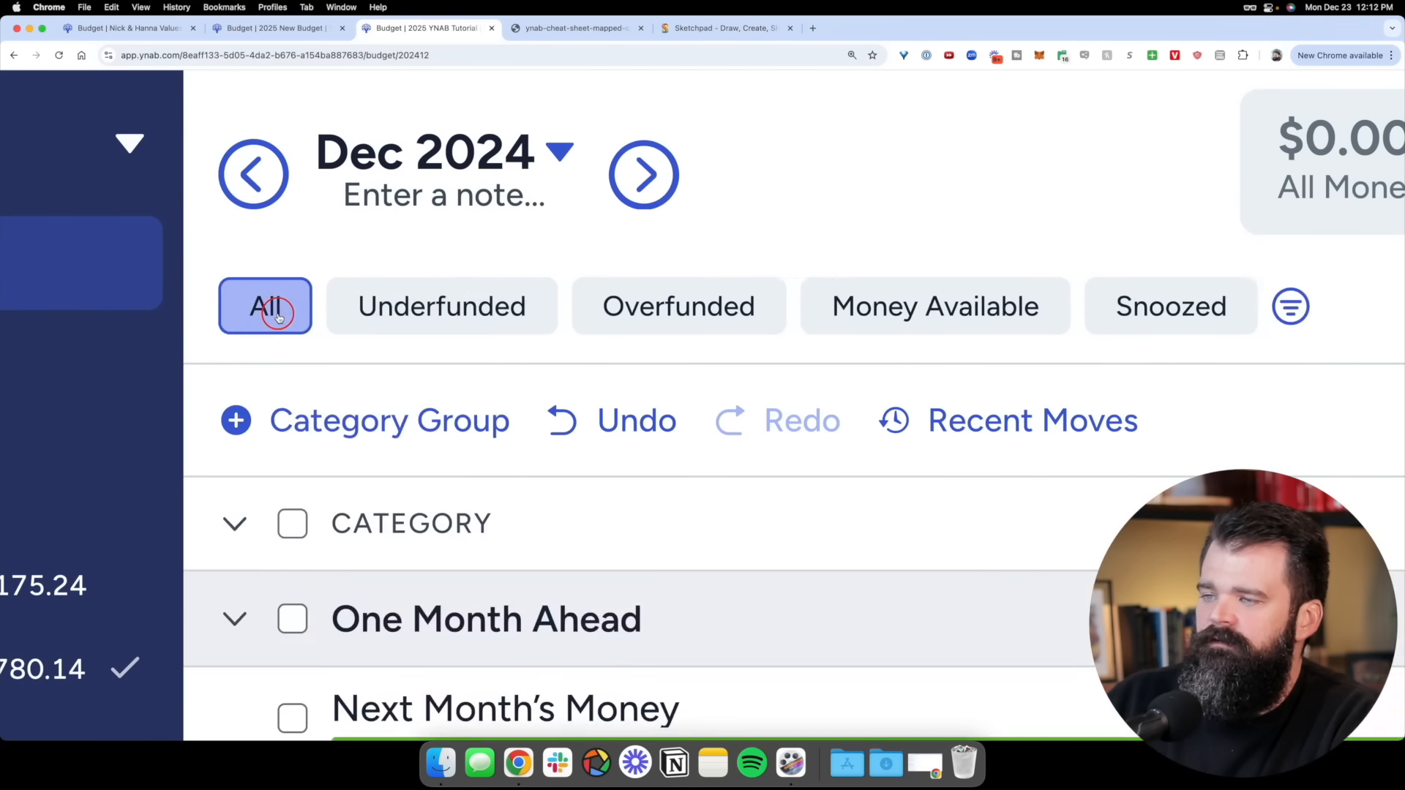
key(super+0)
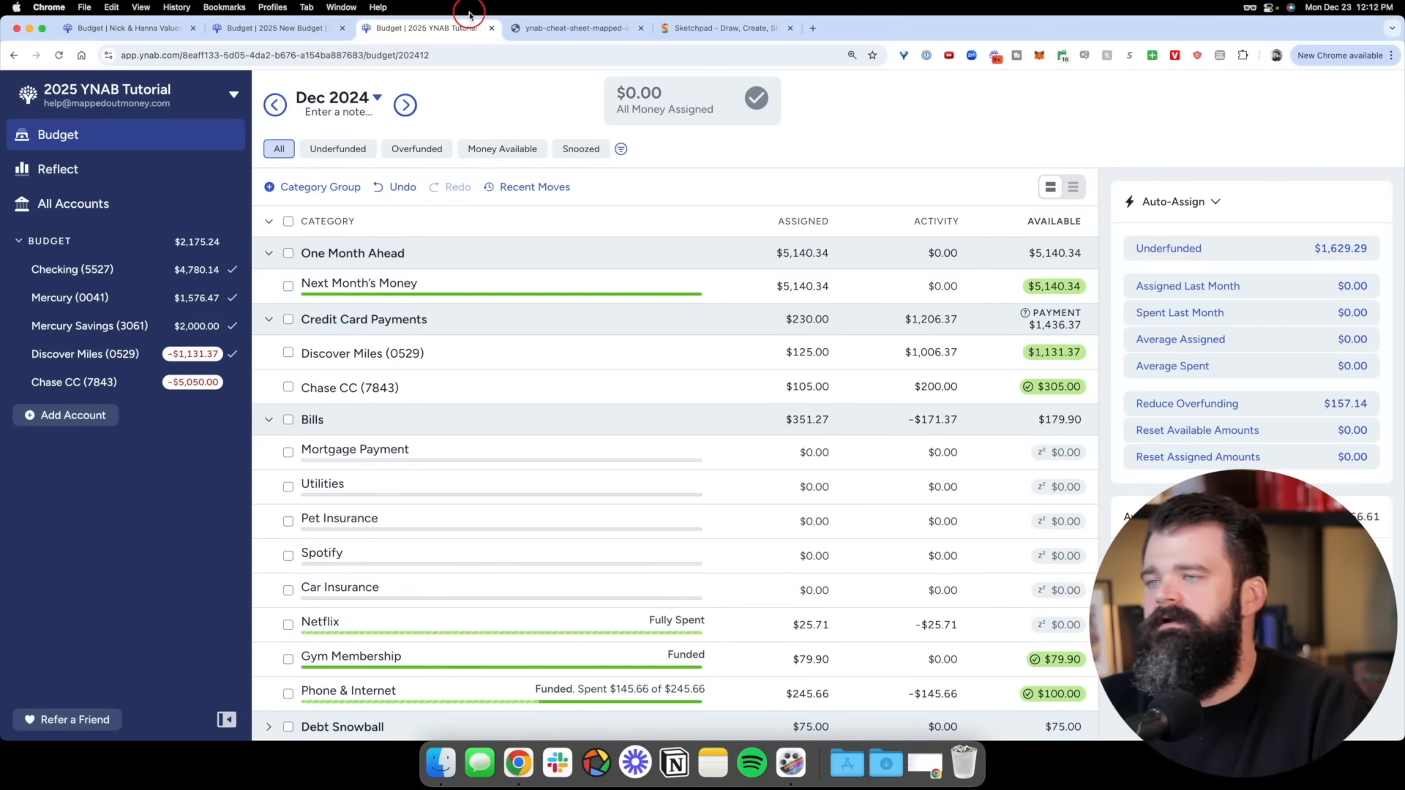
Read the cheat sheet's daily routine items on reconciling and on checking YNAB categories before spending money
click(551, 30)
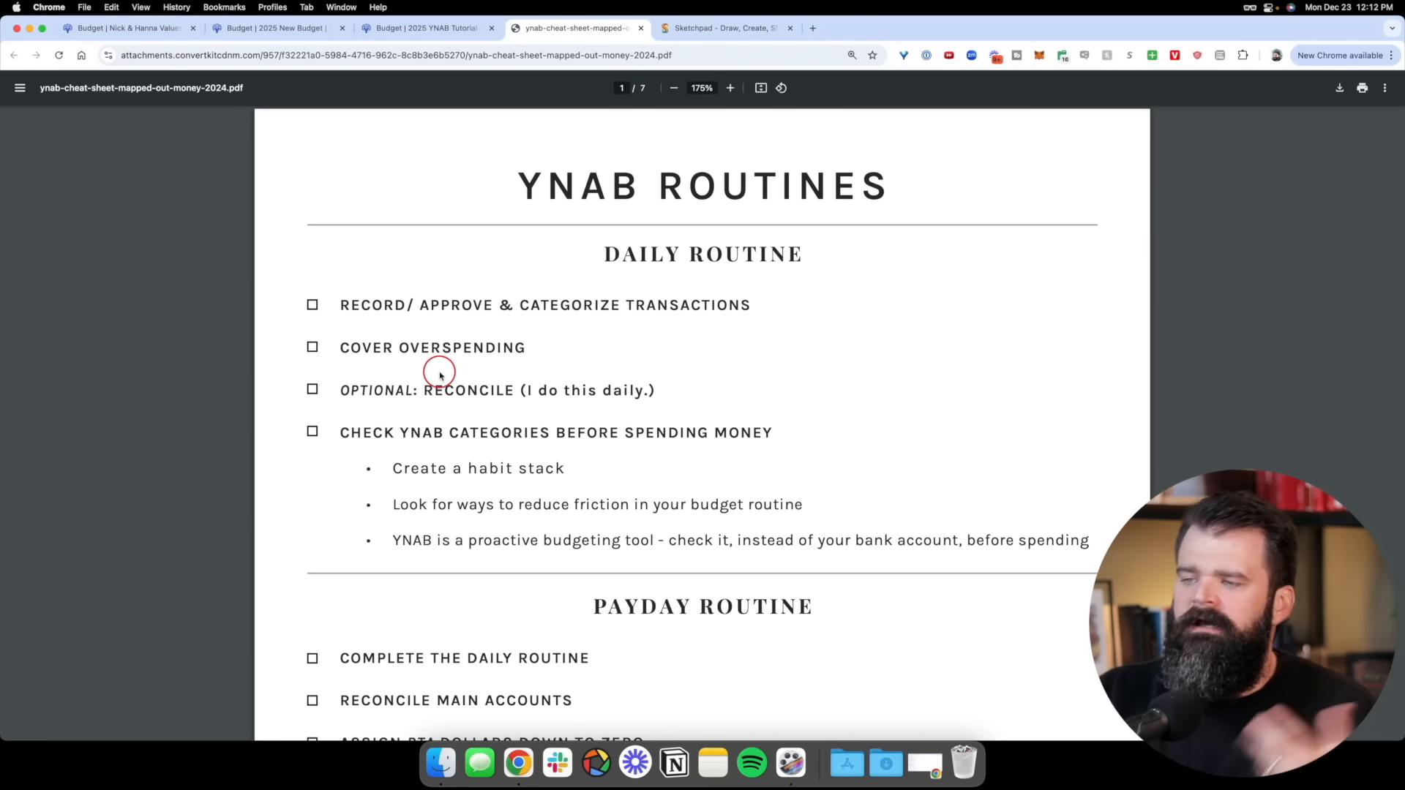
double_click(463, 390)
click(463, 390)
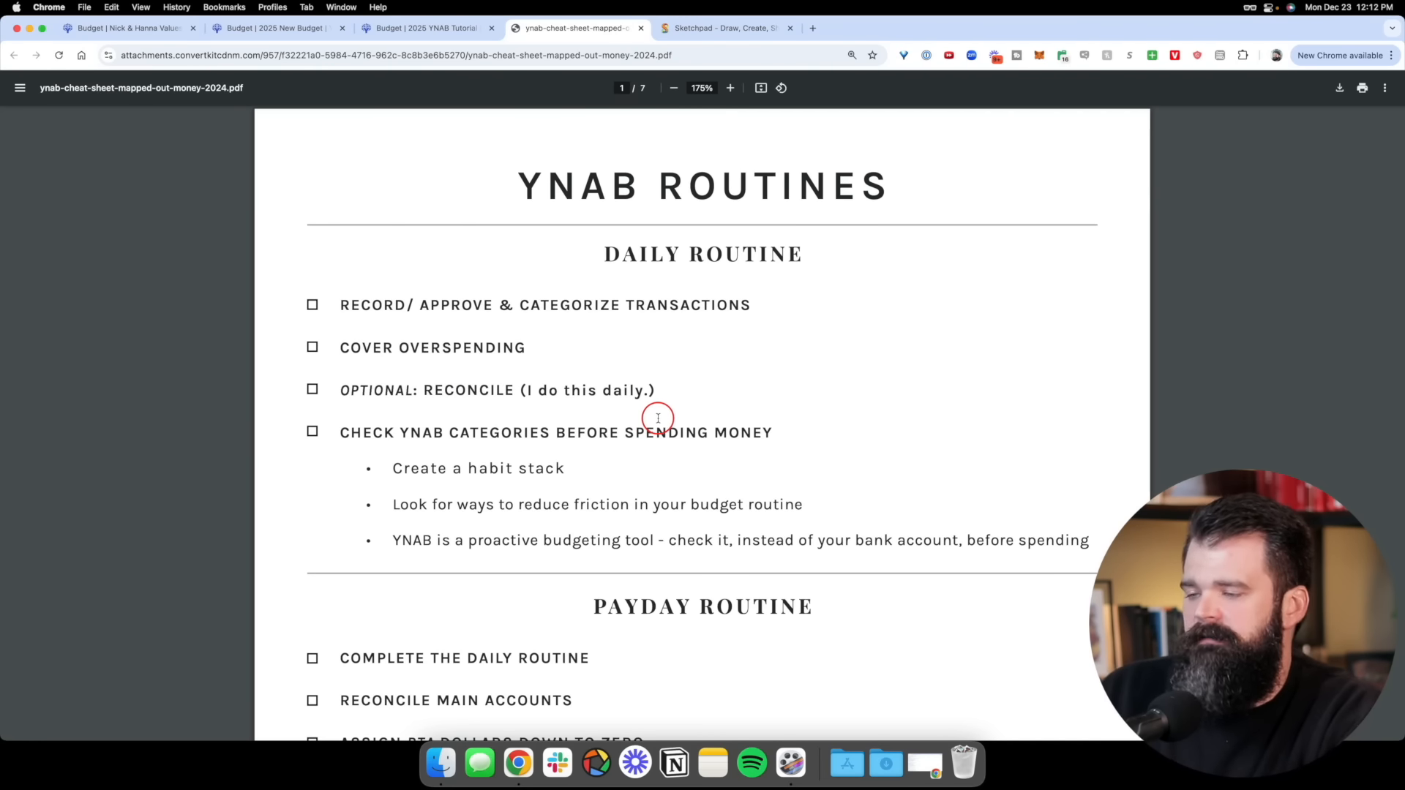
scroll(657, 418, down, 2)
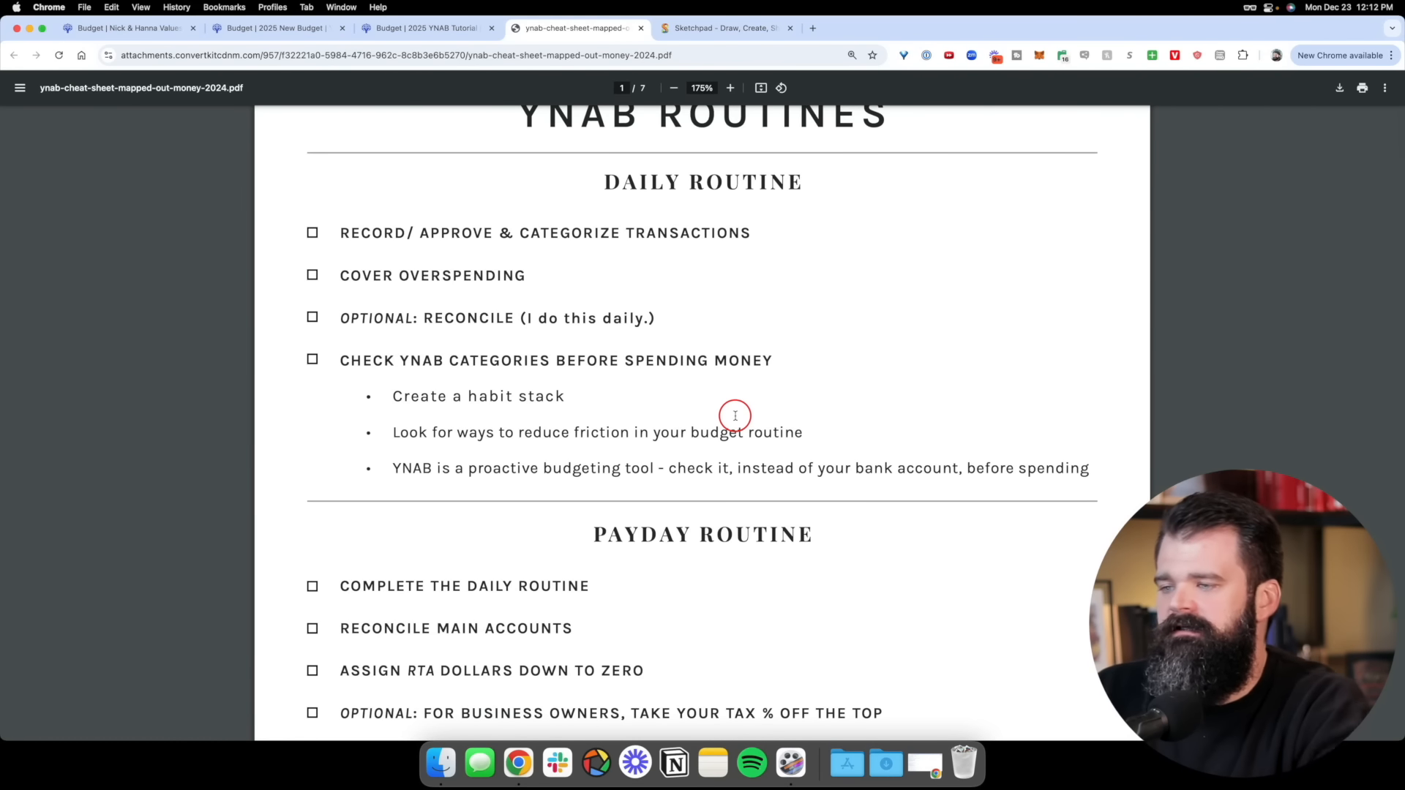
scroll(740, 408, down, 1)
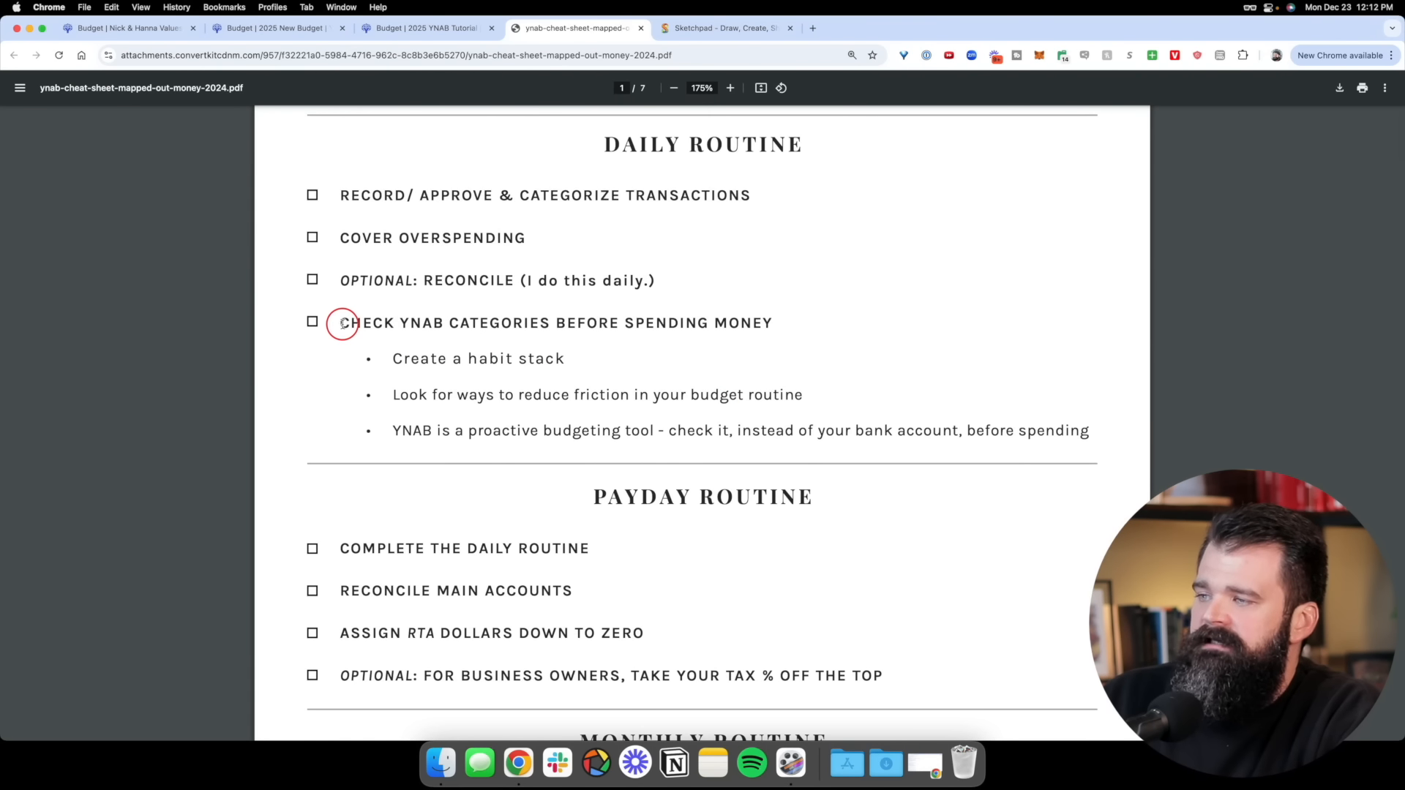
drag(339, 323, 849, 327)
click(887, 409)
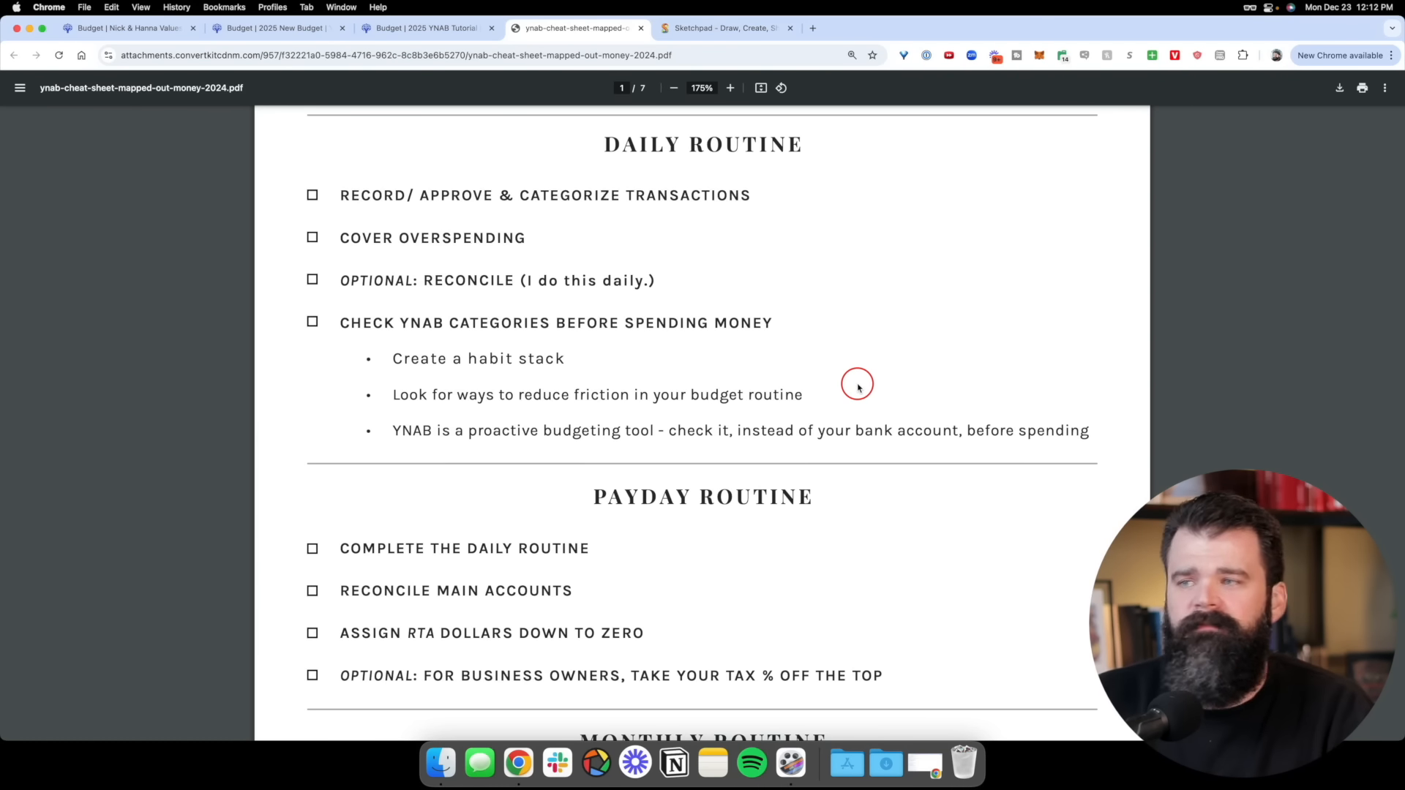
Return to the Dec 2024 budget and check the available amounts, from Groceries through the savings categories
click(430, 30)
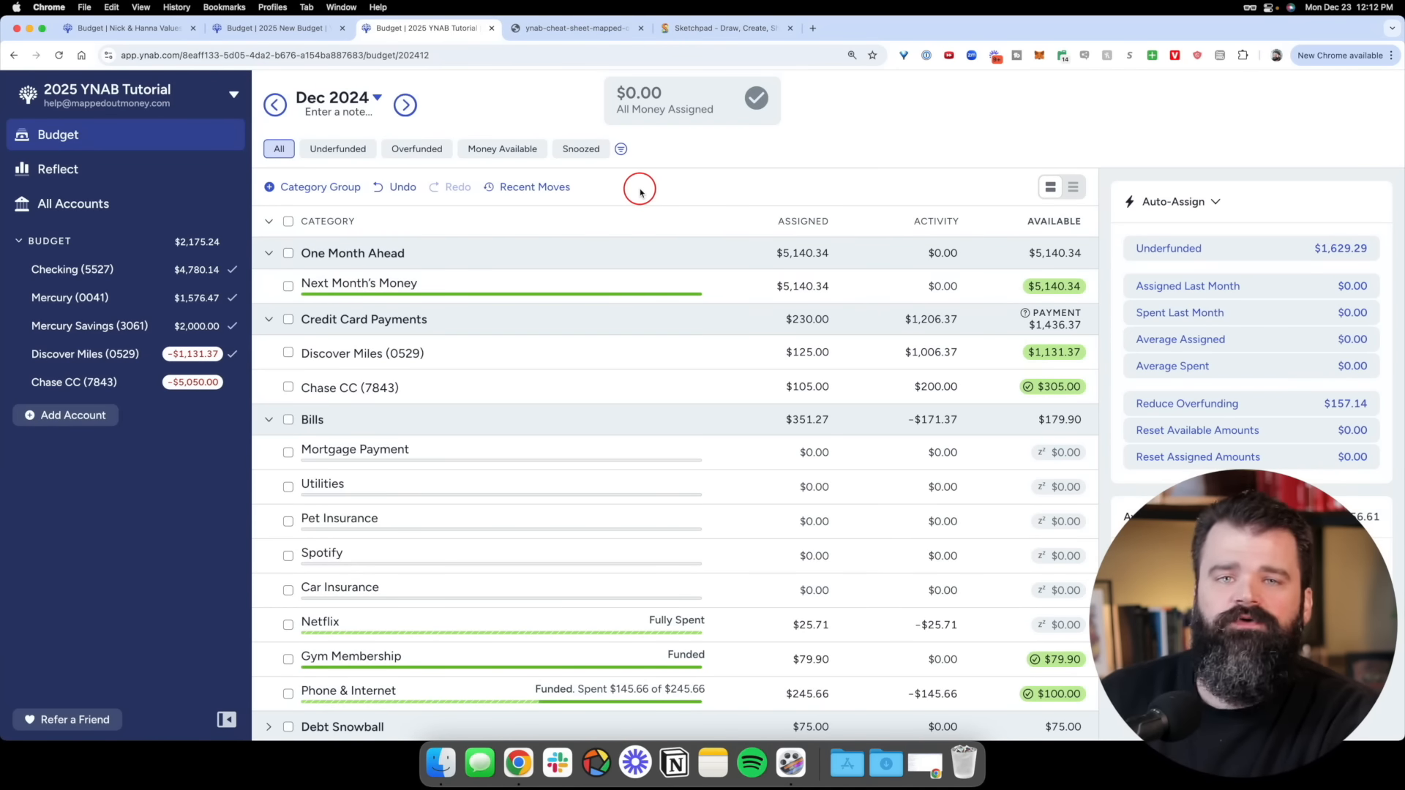
scroll(691, 244, down, 10)
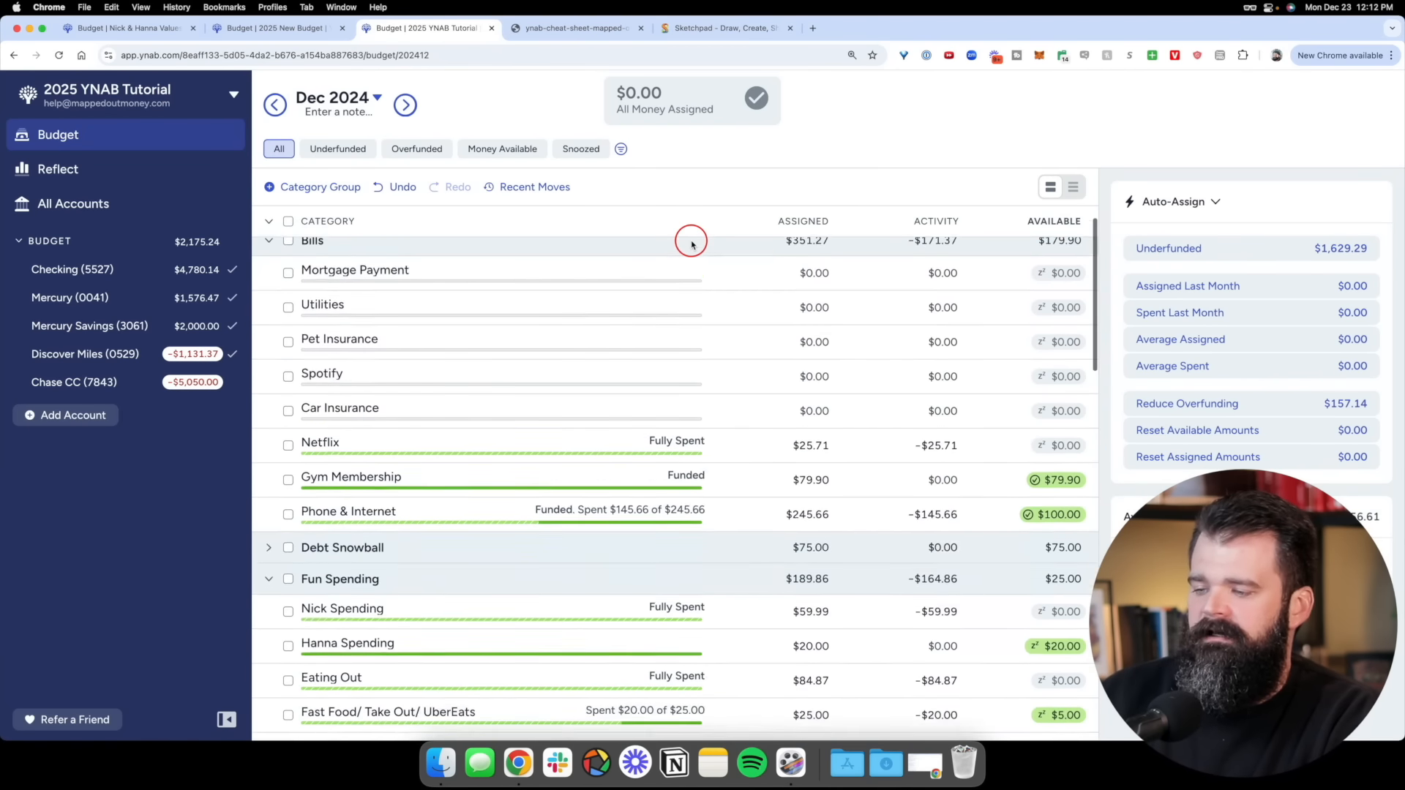
scroll(692, 243, down, 5)
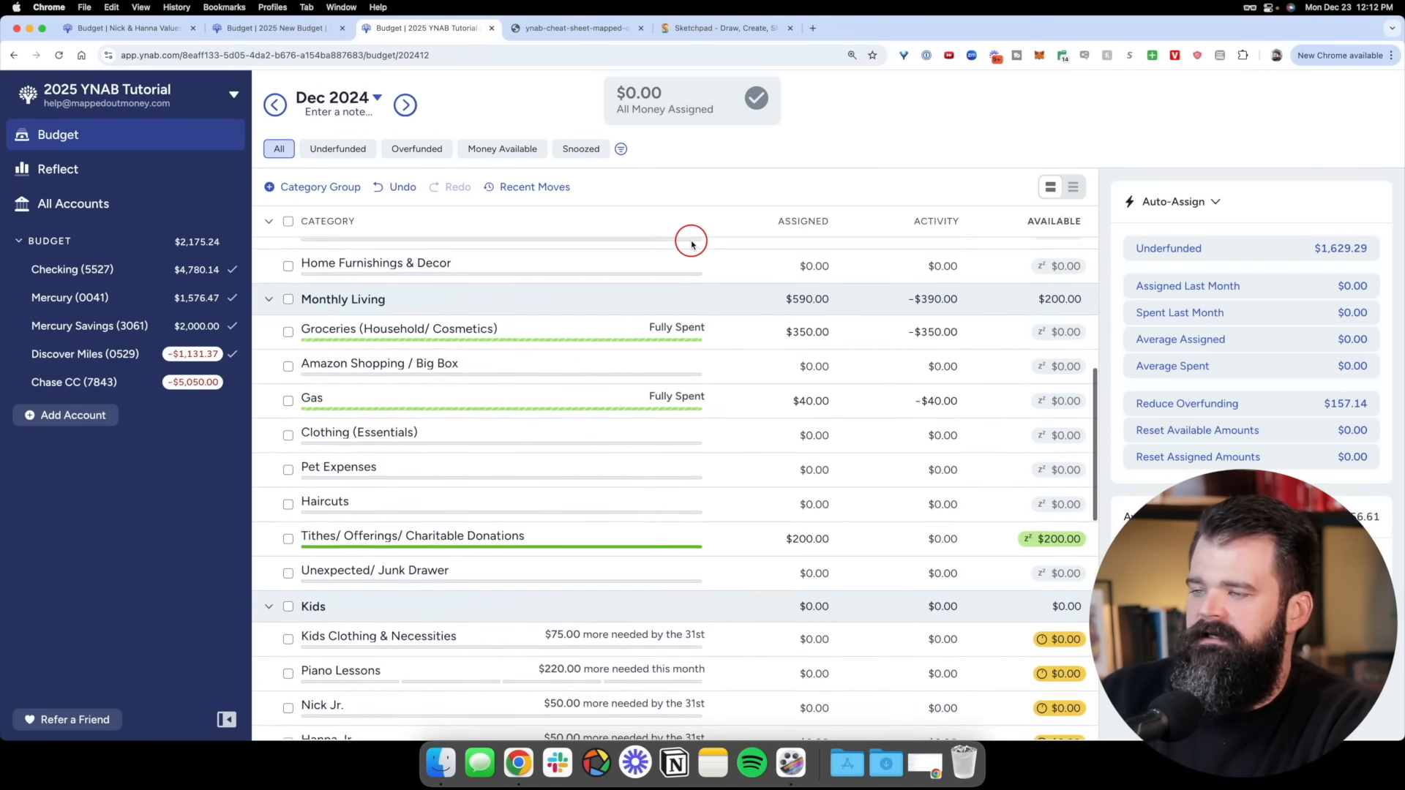
click(631, 332)
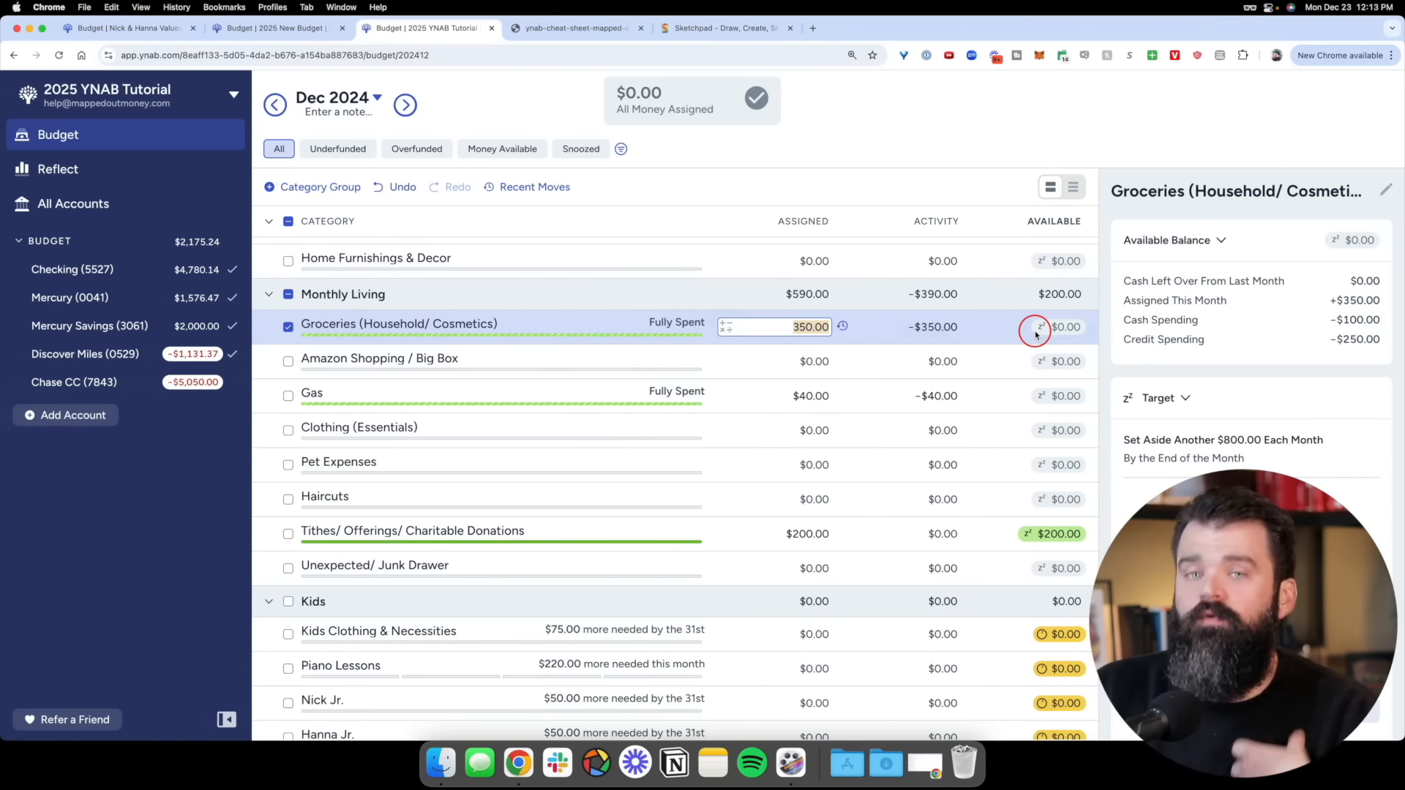
scroll(1003, 431, down, 9)
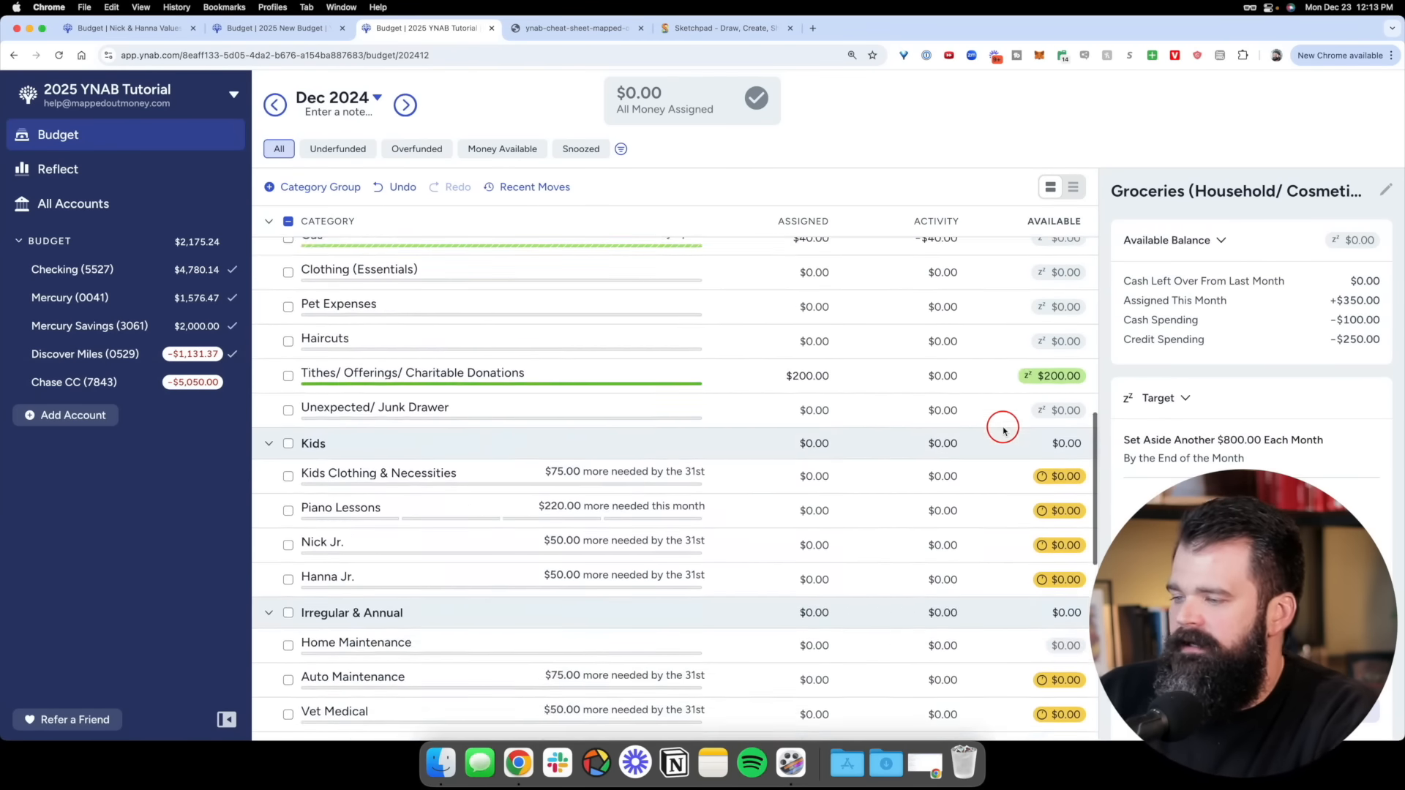
scroll(1004, 431, up, 10)
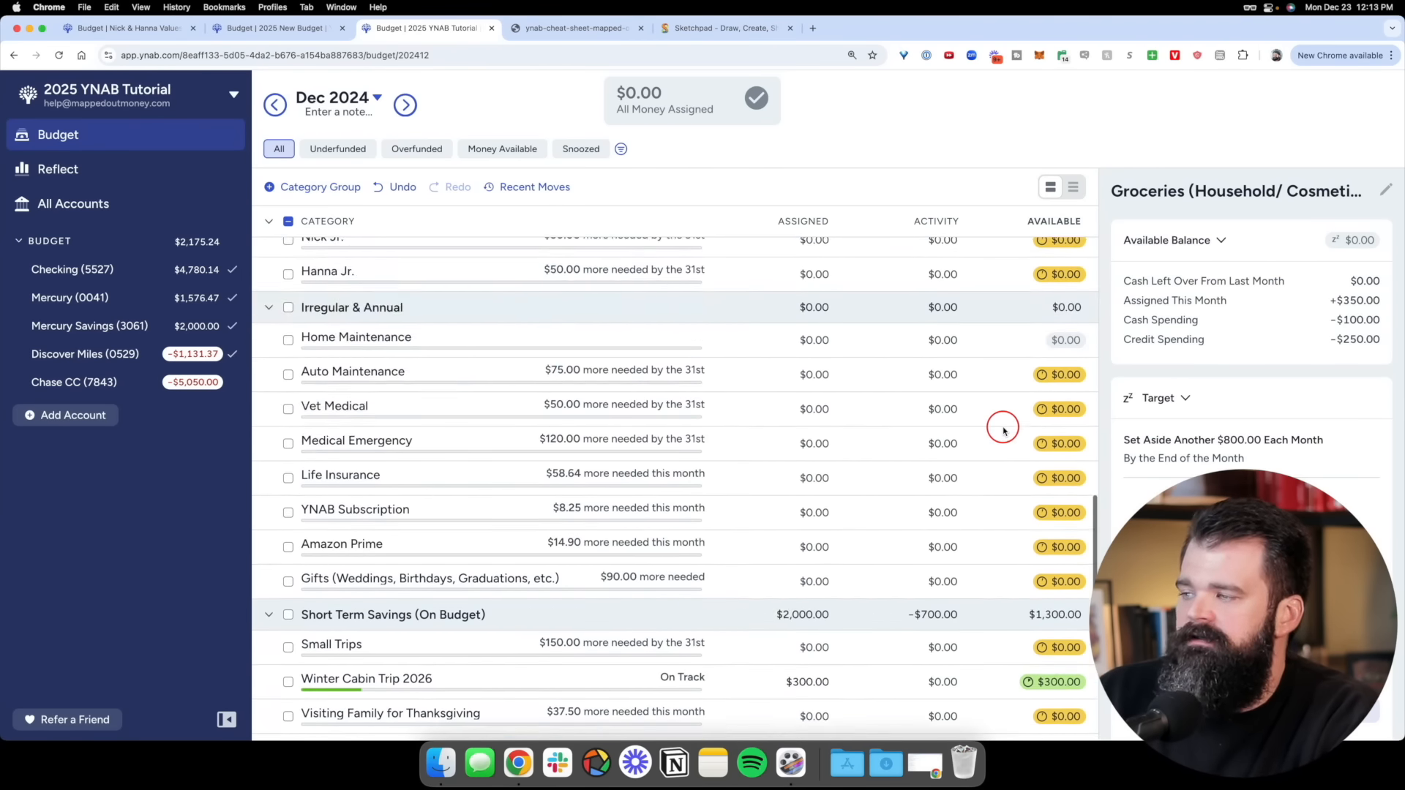
scroll(1004, 431, down, 9)
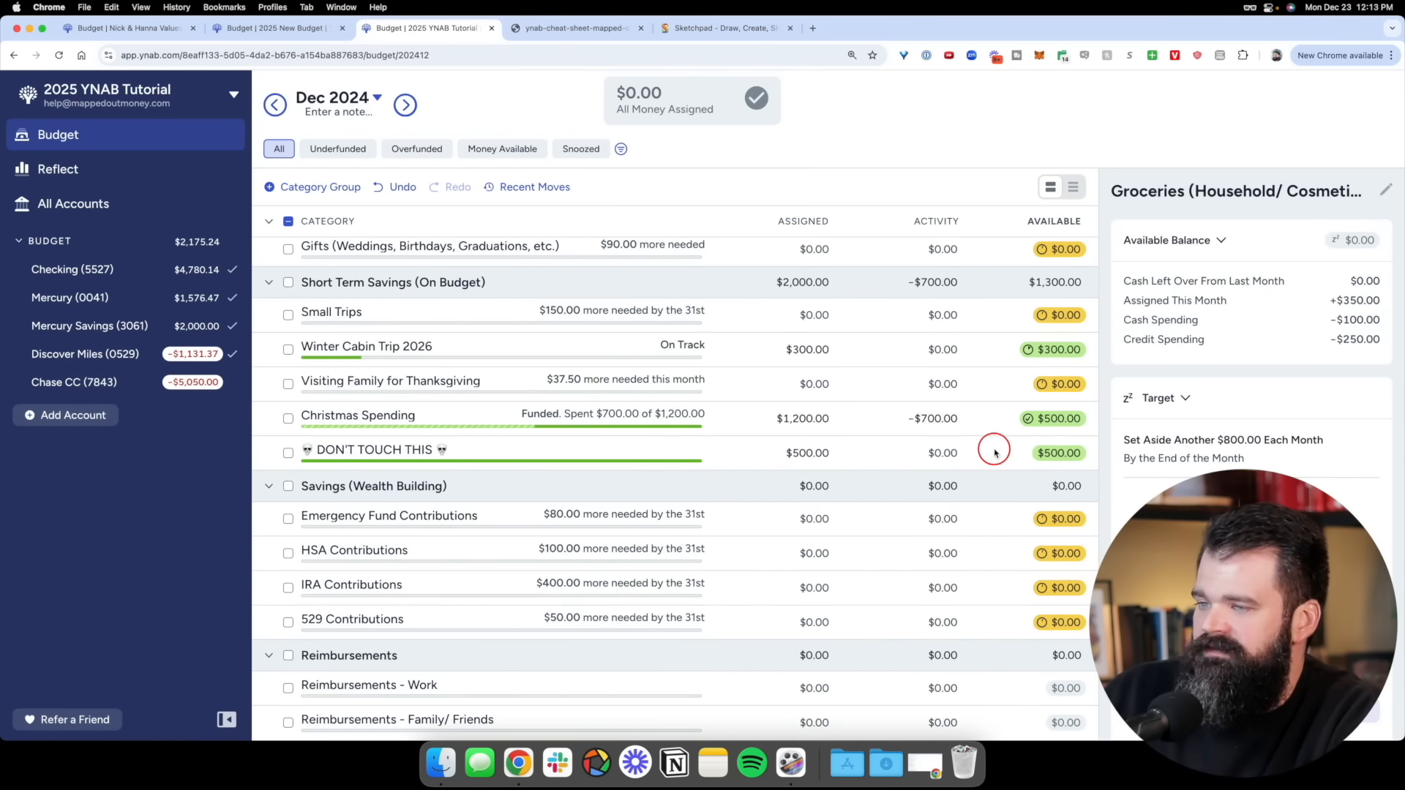
Move $50 from Winter Cabin Trip 2026 to Groceries (Household/ Cosmetics), and clear the category selection
scroll(997, 451, up, 1)
click(869, 423)
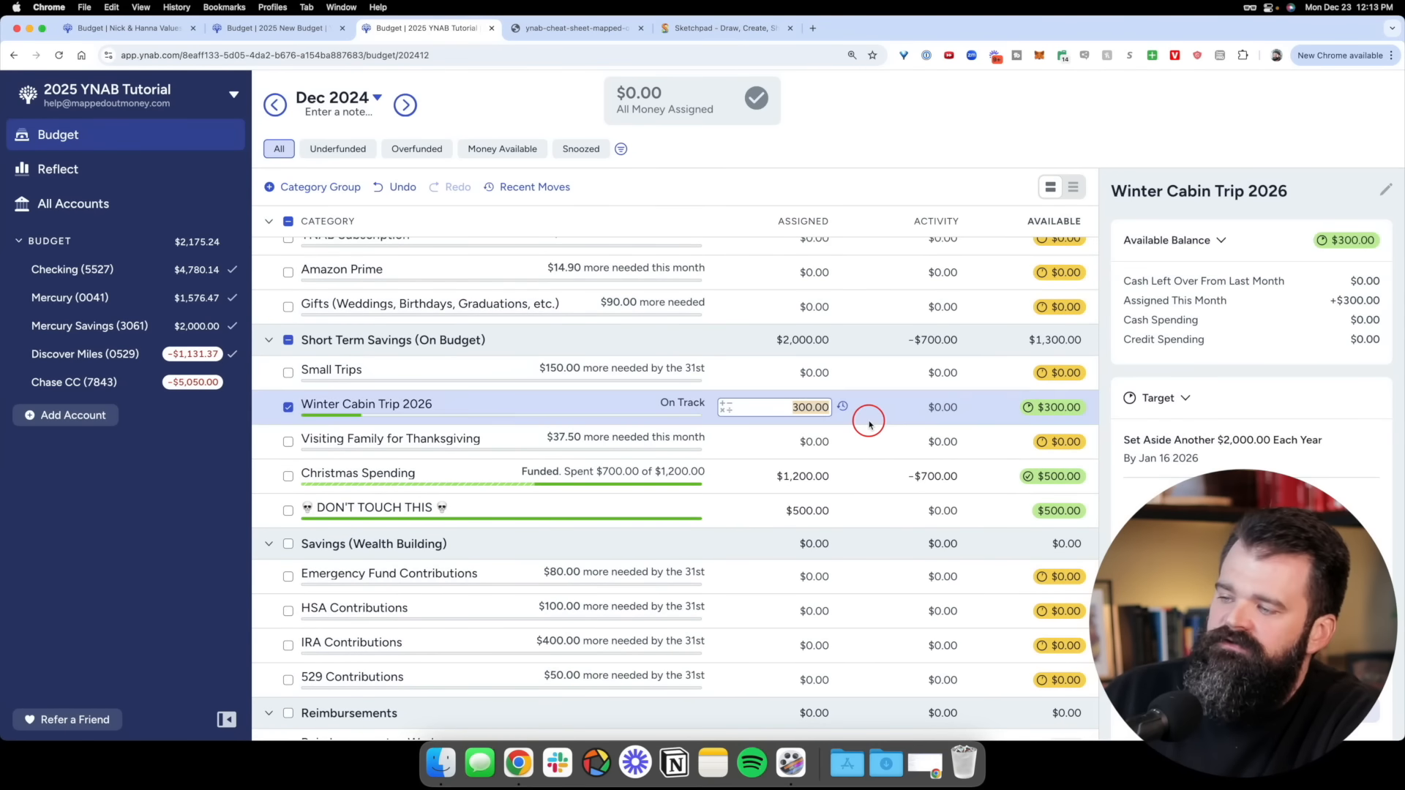
scroll(869, 425, up, 3)
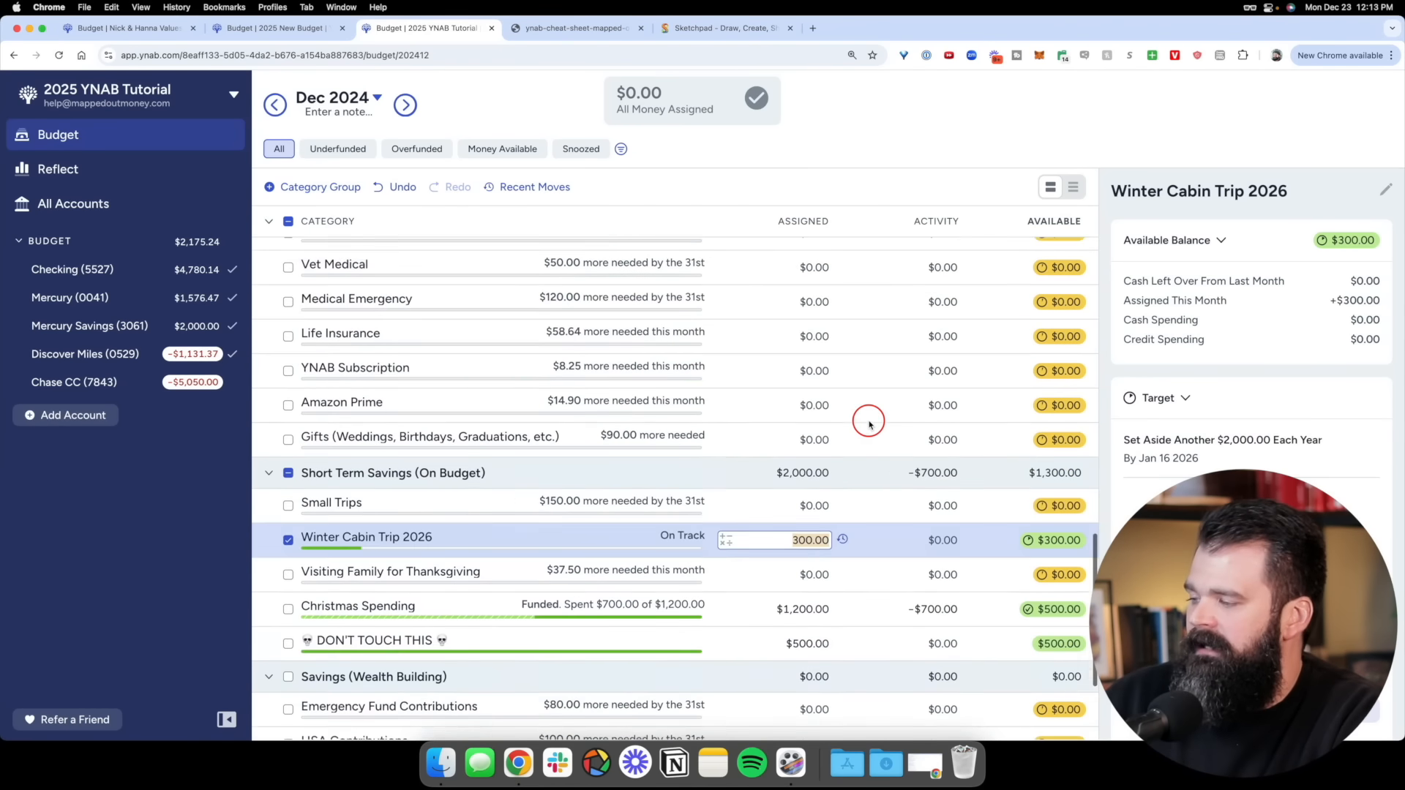
click(1063, 575)
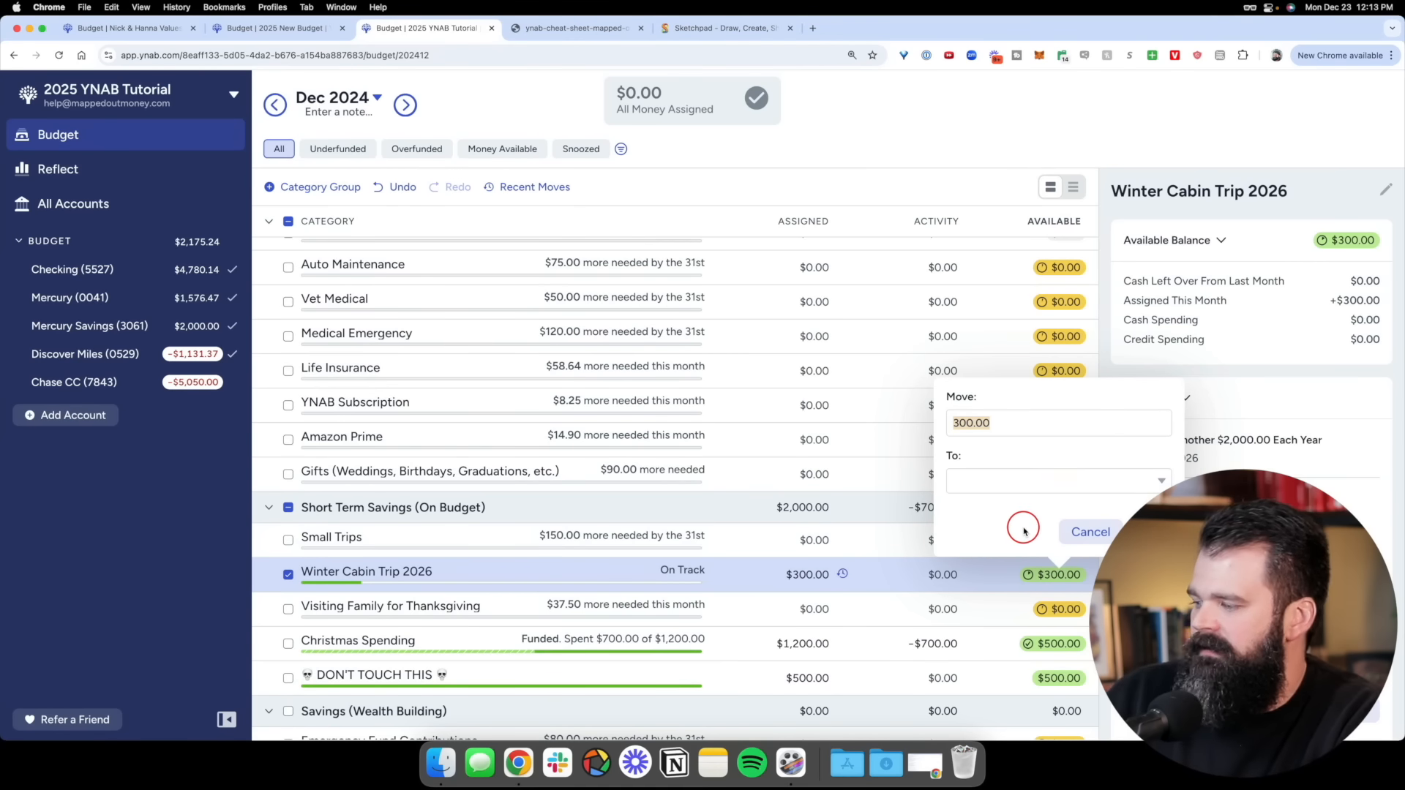
key(Tab)
text(gr)
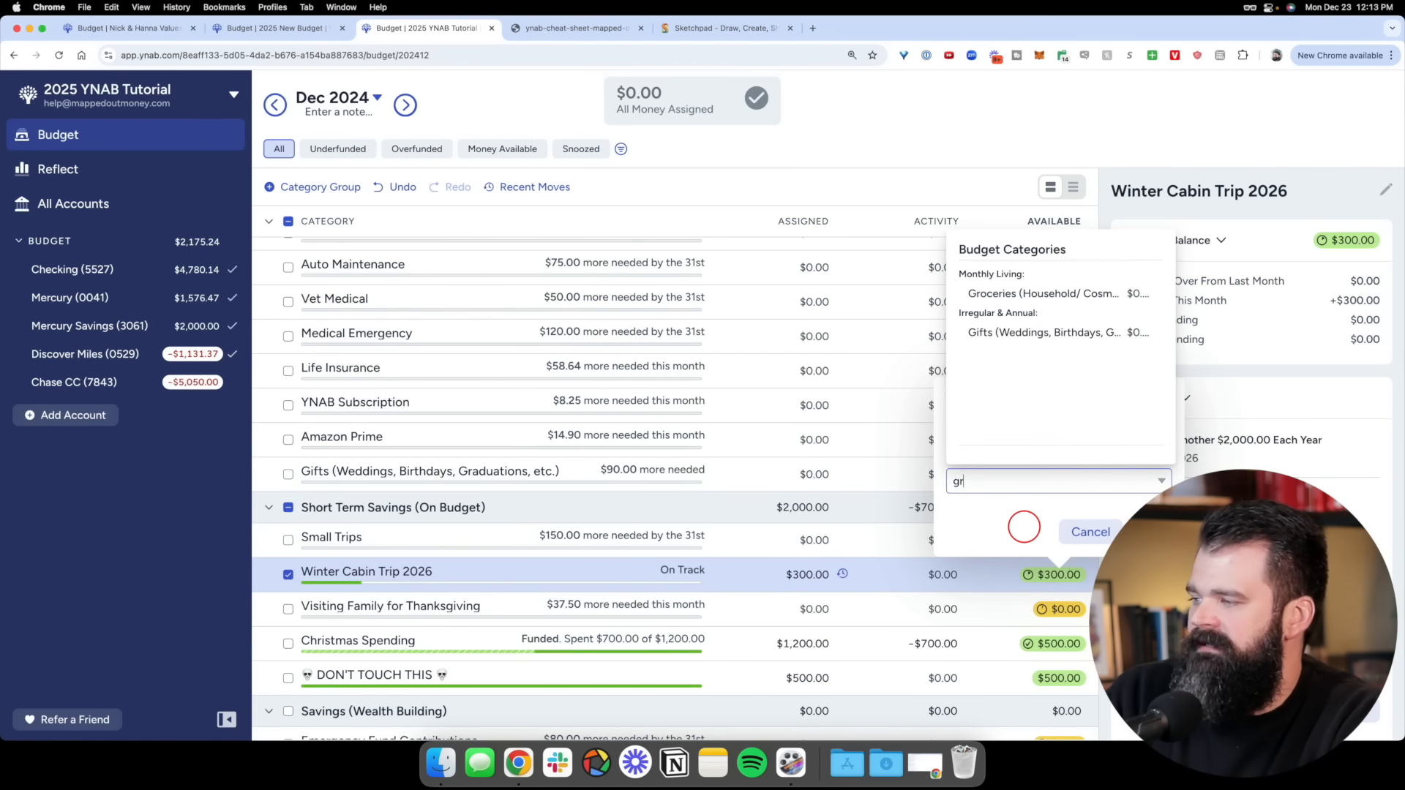
text(o)
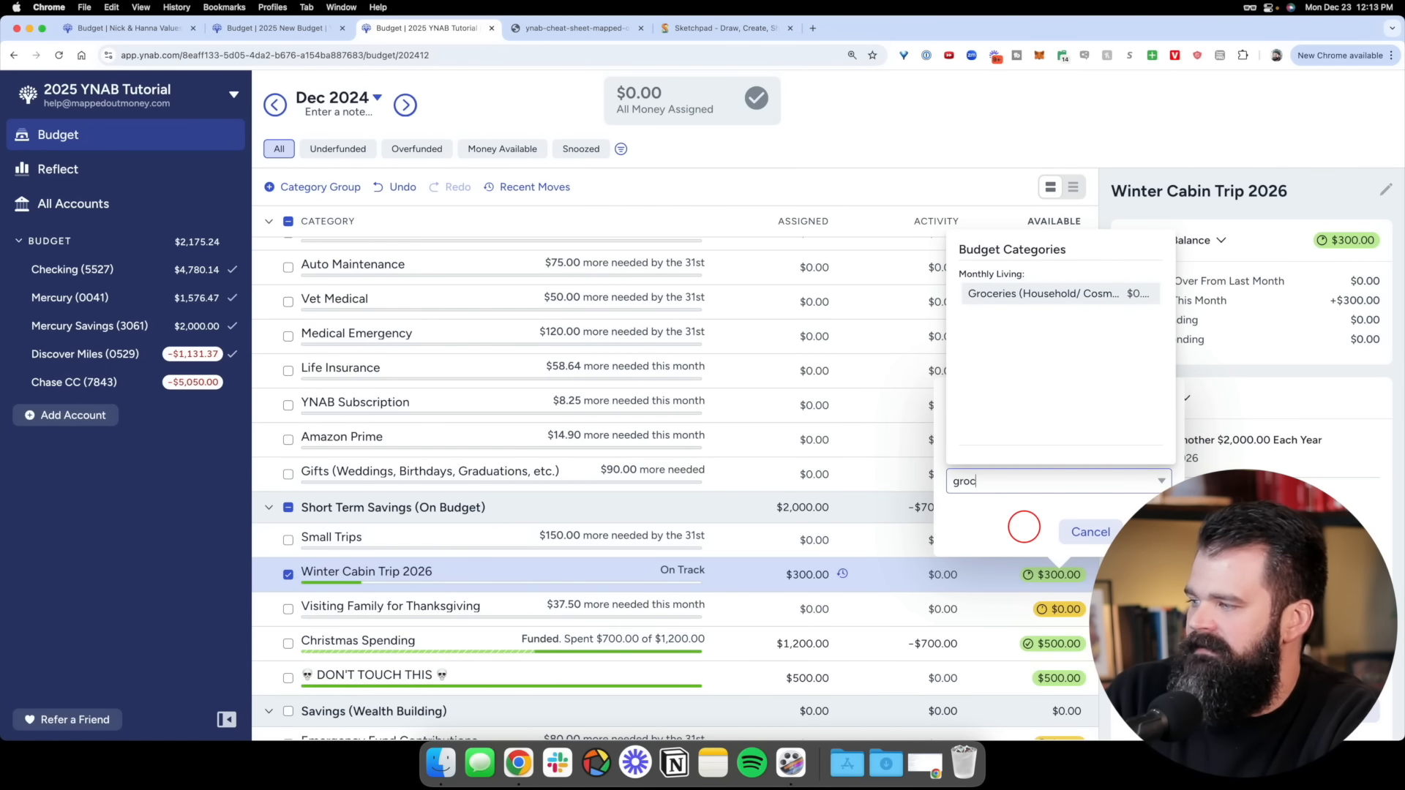
text(c)
key(Return)
click(1024, 526)
scroll(1023, 527, up, 15)
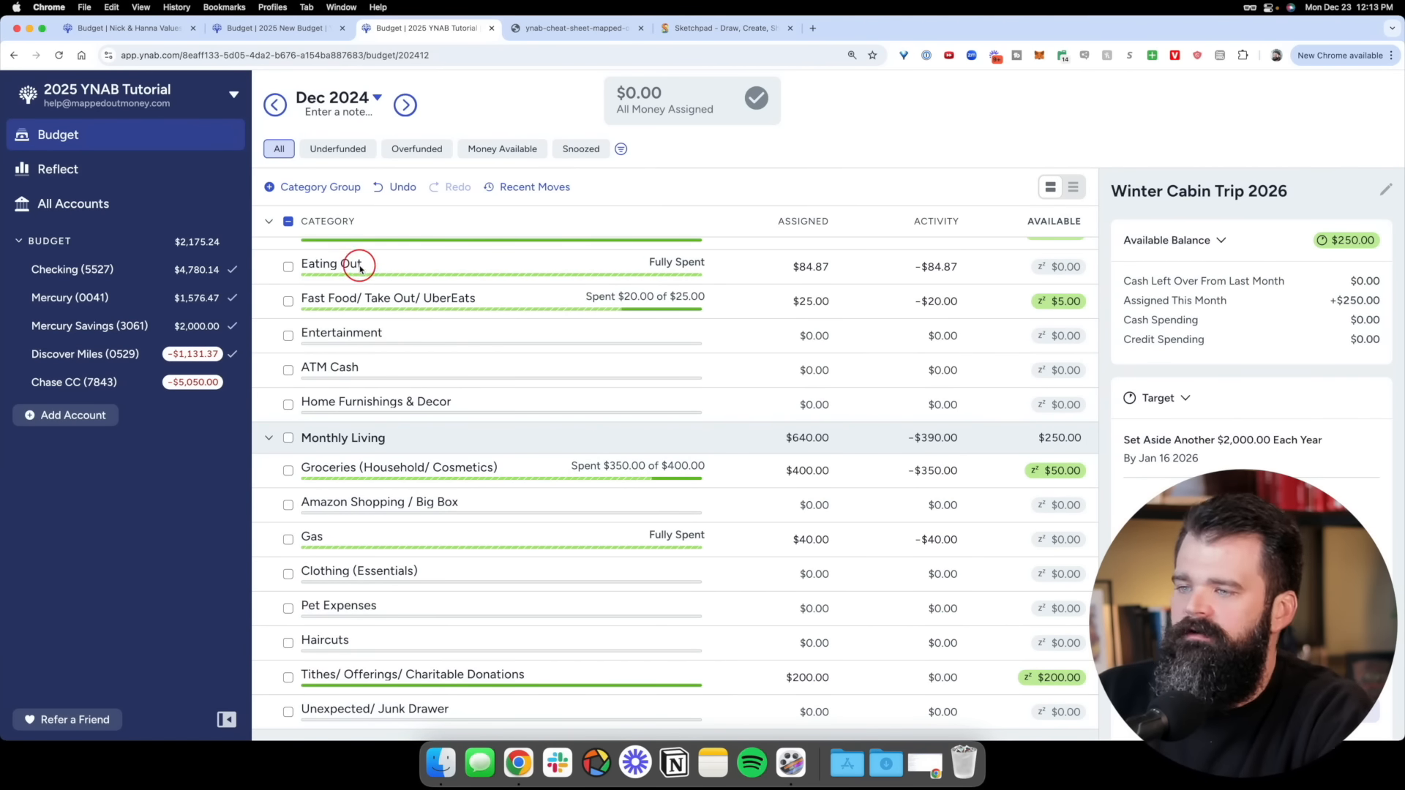
click(288, 221)
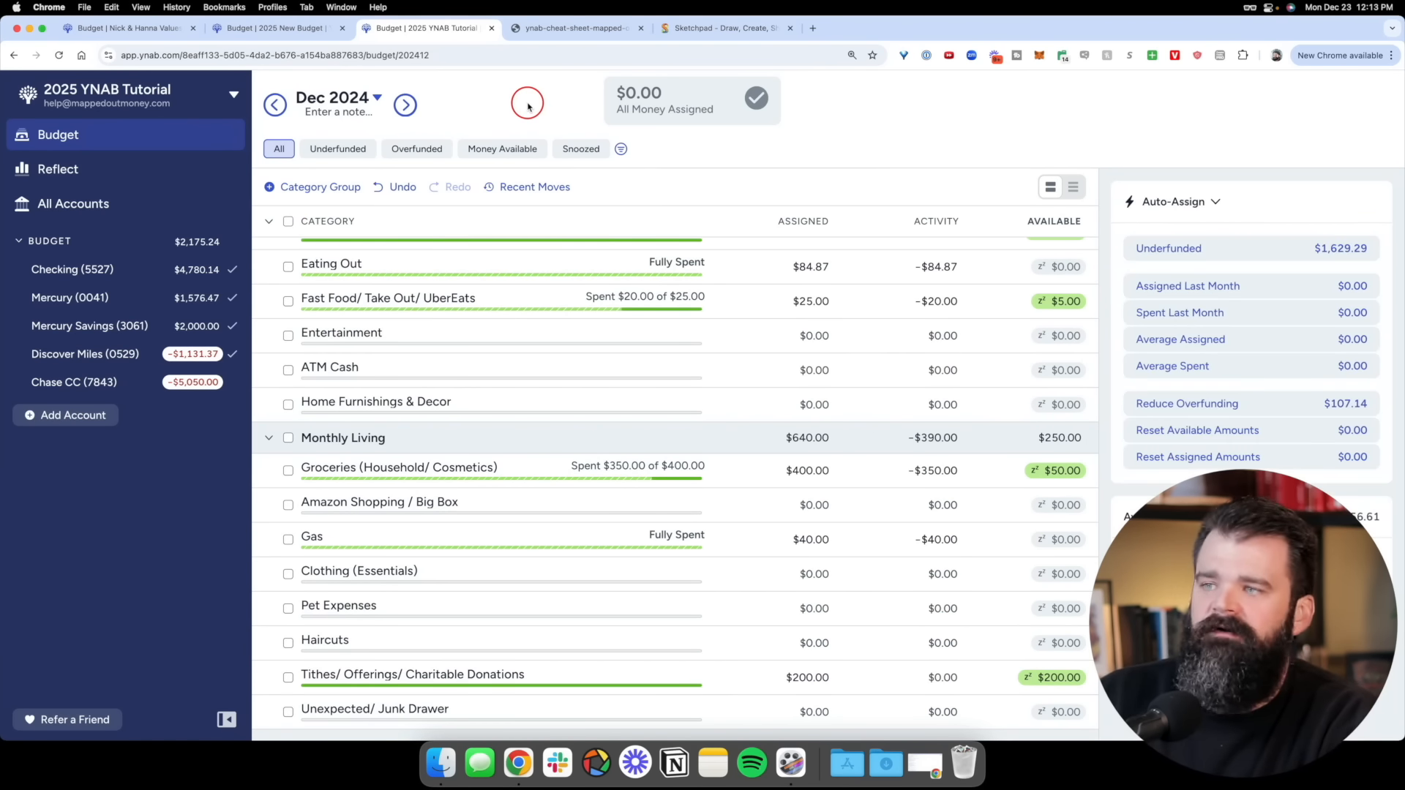
Review the daily routine in the YNAB cheat sheet and continue to its payday routine
key(ctrl+Tab)
scroll(969, 286, up, 1)
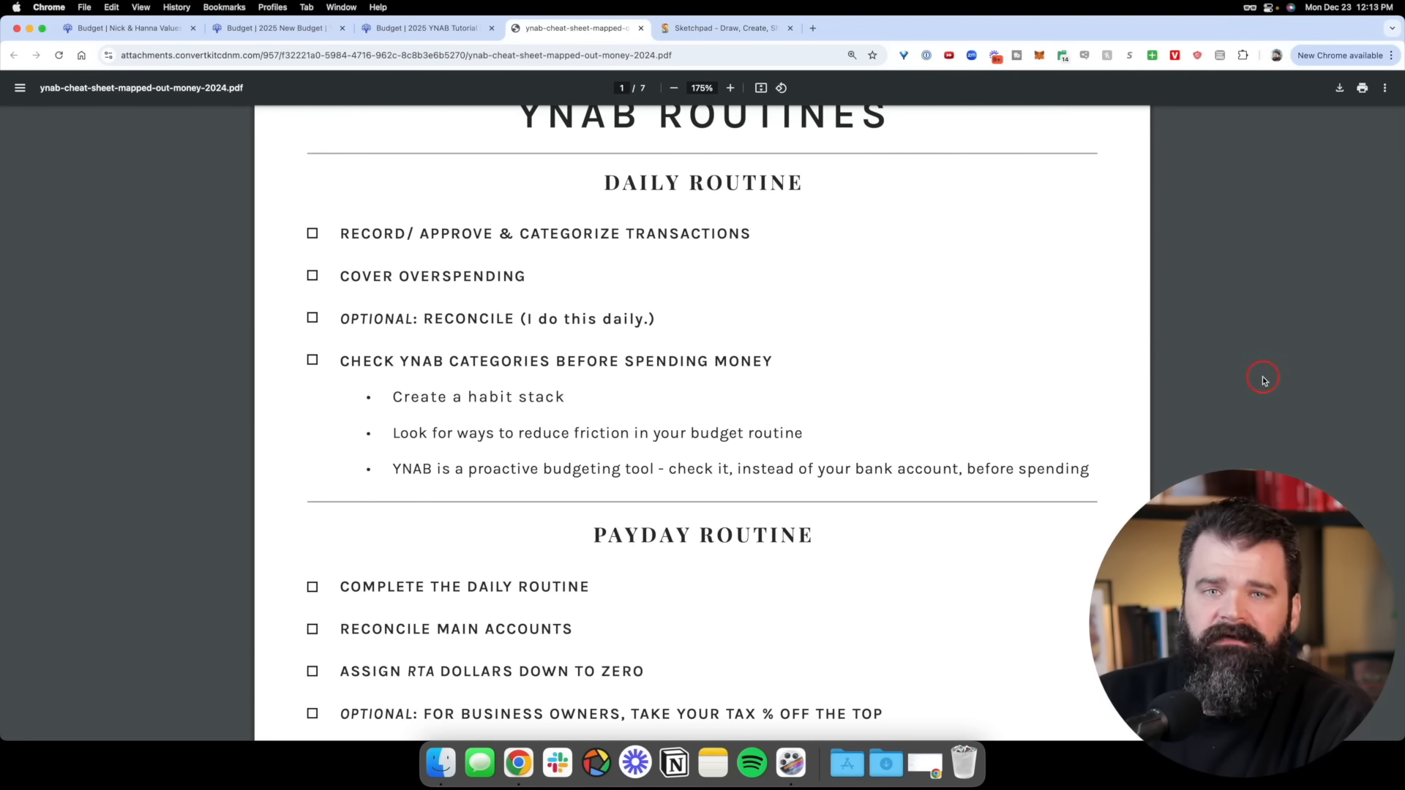
scroll(1299, 395, up, 2)
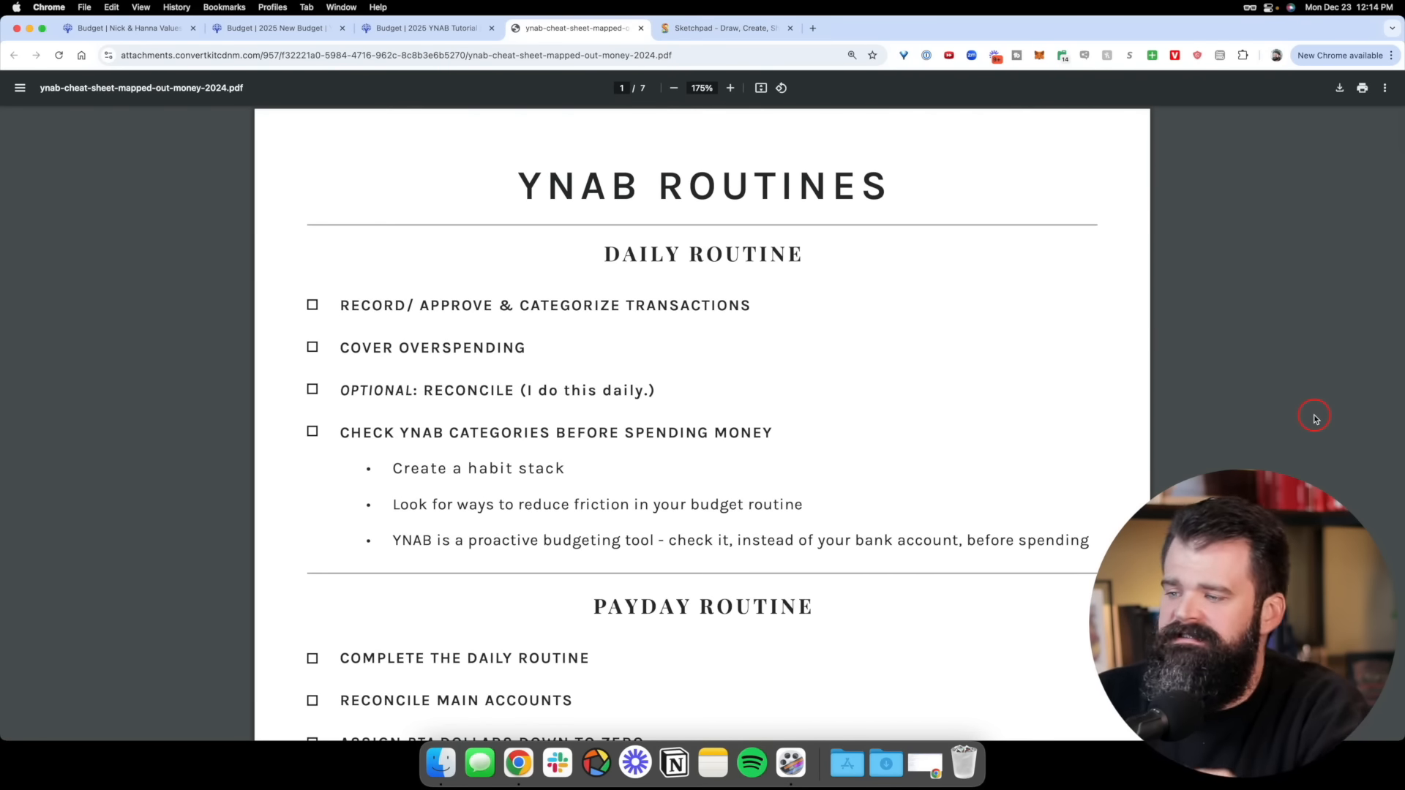
scroll(1314, 419, down, 5)
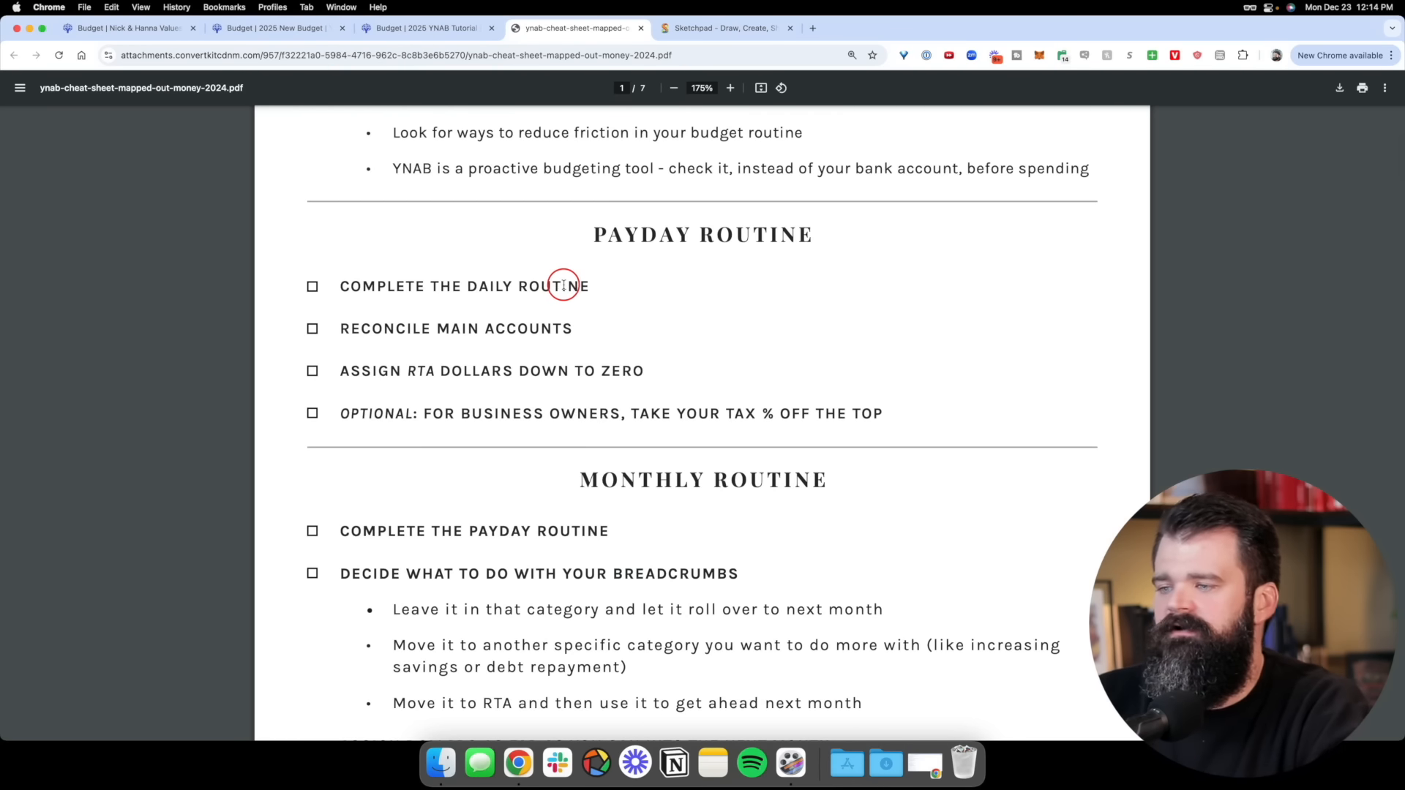
Record a $2,000 inflow from Mapped Out Money in the Checking account, categorized as Inflow: Ready to Assign
click(426, 28)
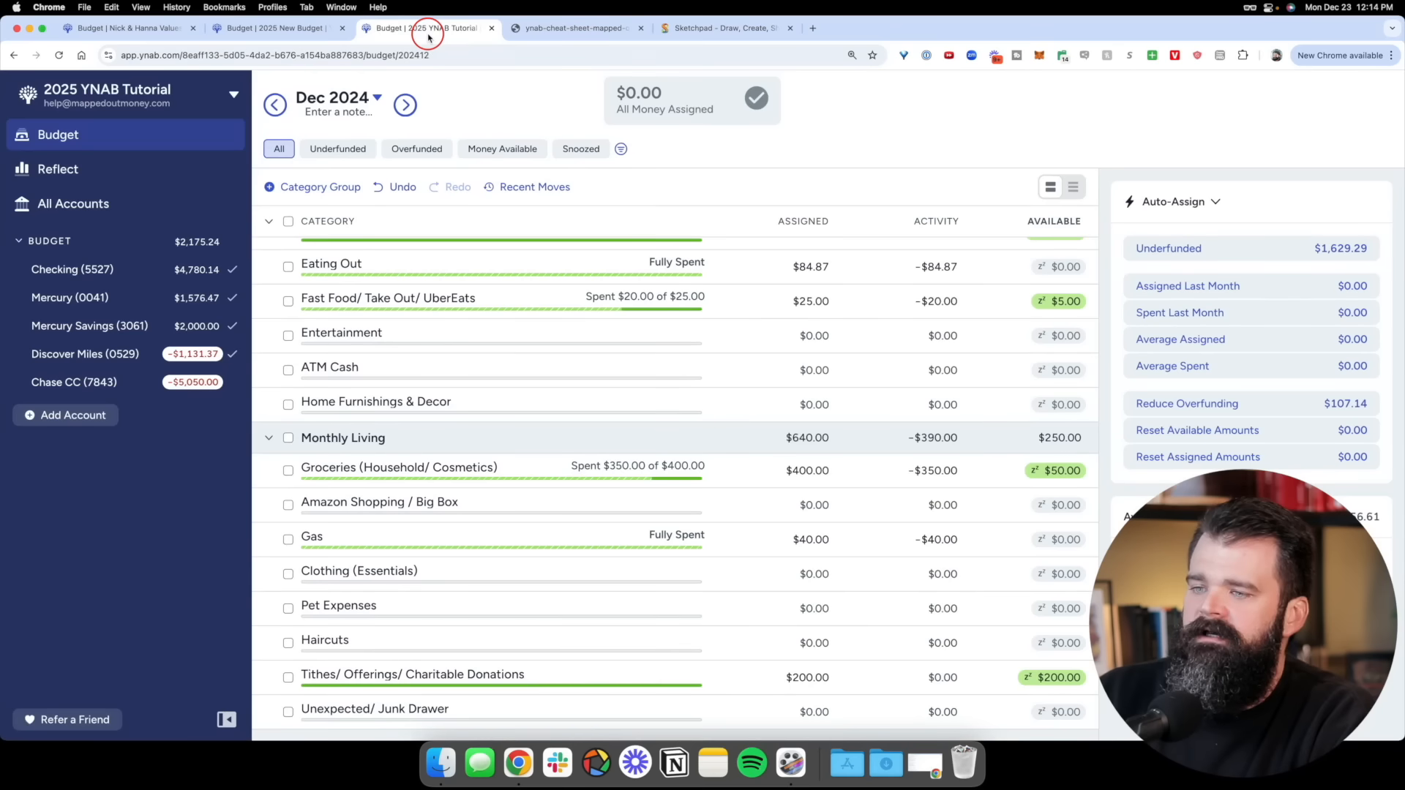
click(196, 270)
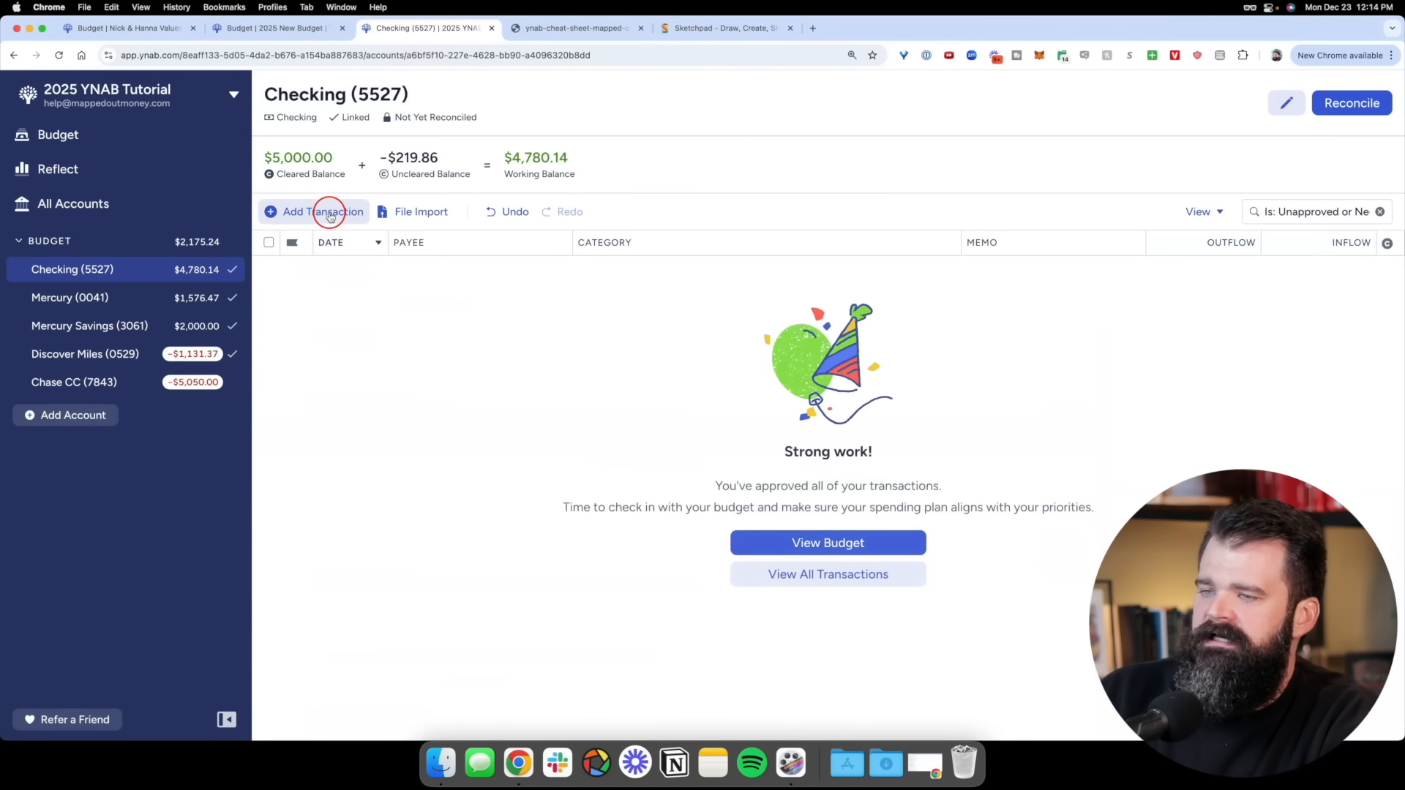
click(330, 212)
key(Tab)
text(Mapped O)
key(Tab)
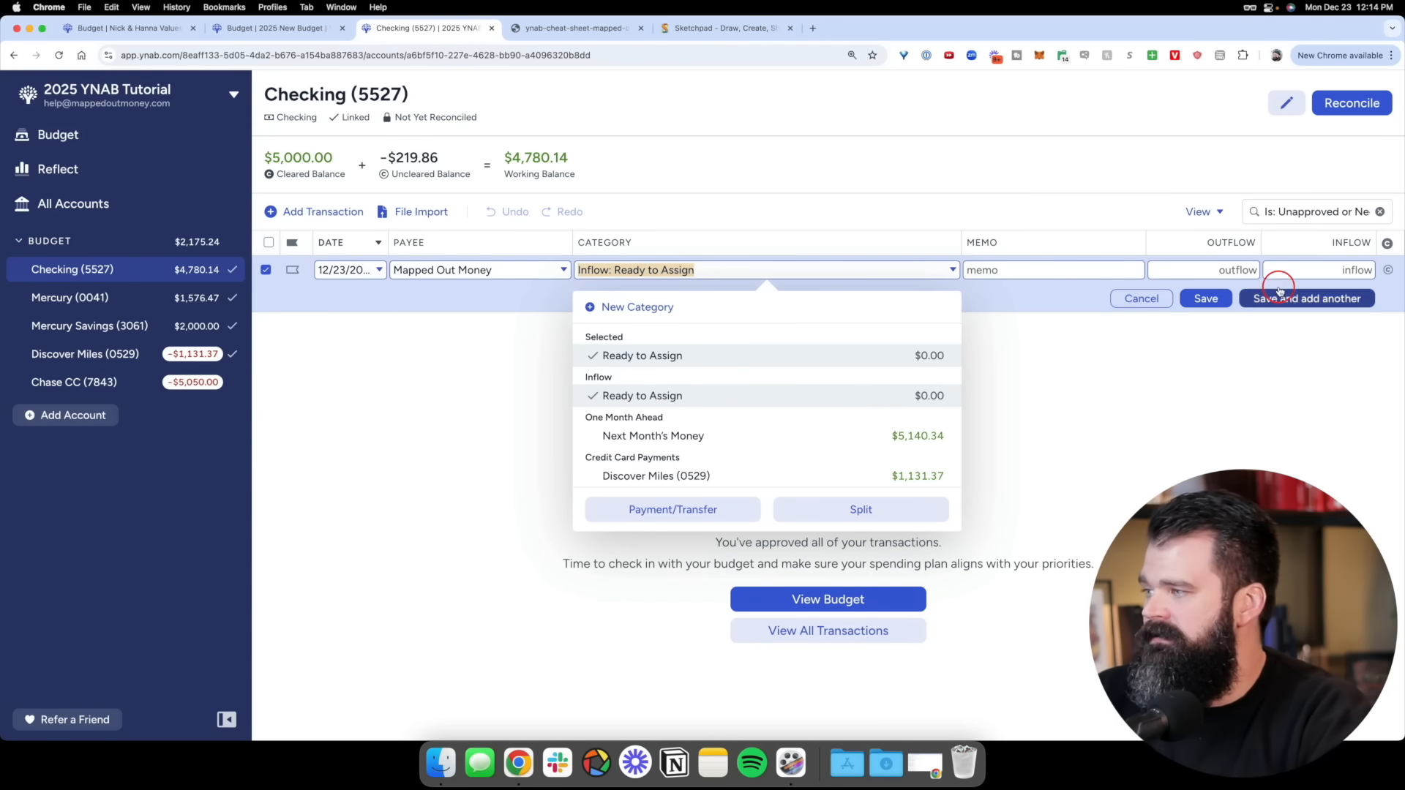
click(1297, 275)
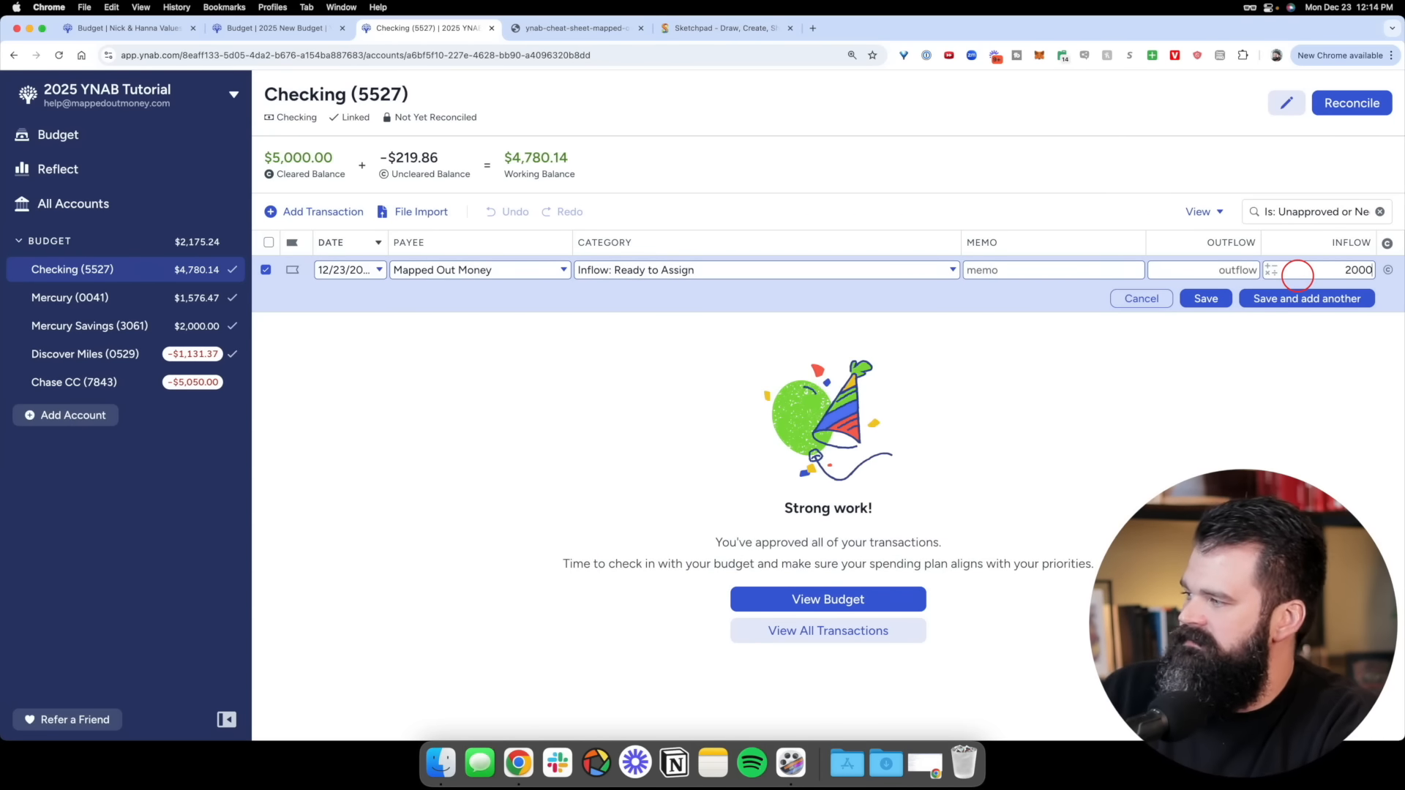
text(2000)
key(Return)
key(Escape)
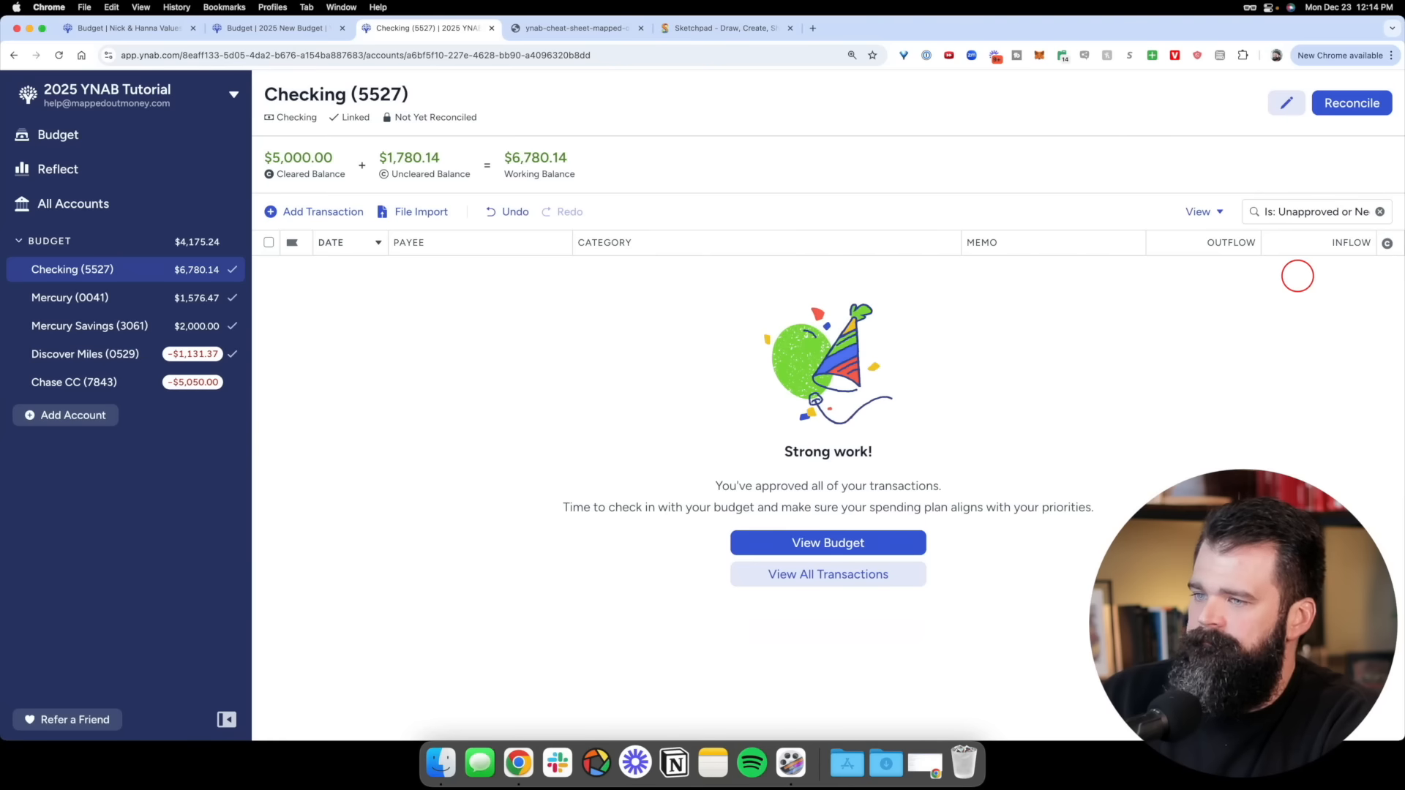
Remove the unapproved-transactions filter from the Checking register and inspect the category of the Mapped Out Money inflow
click(1365, 213)
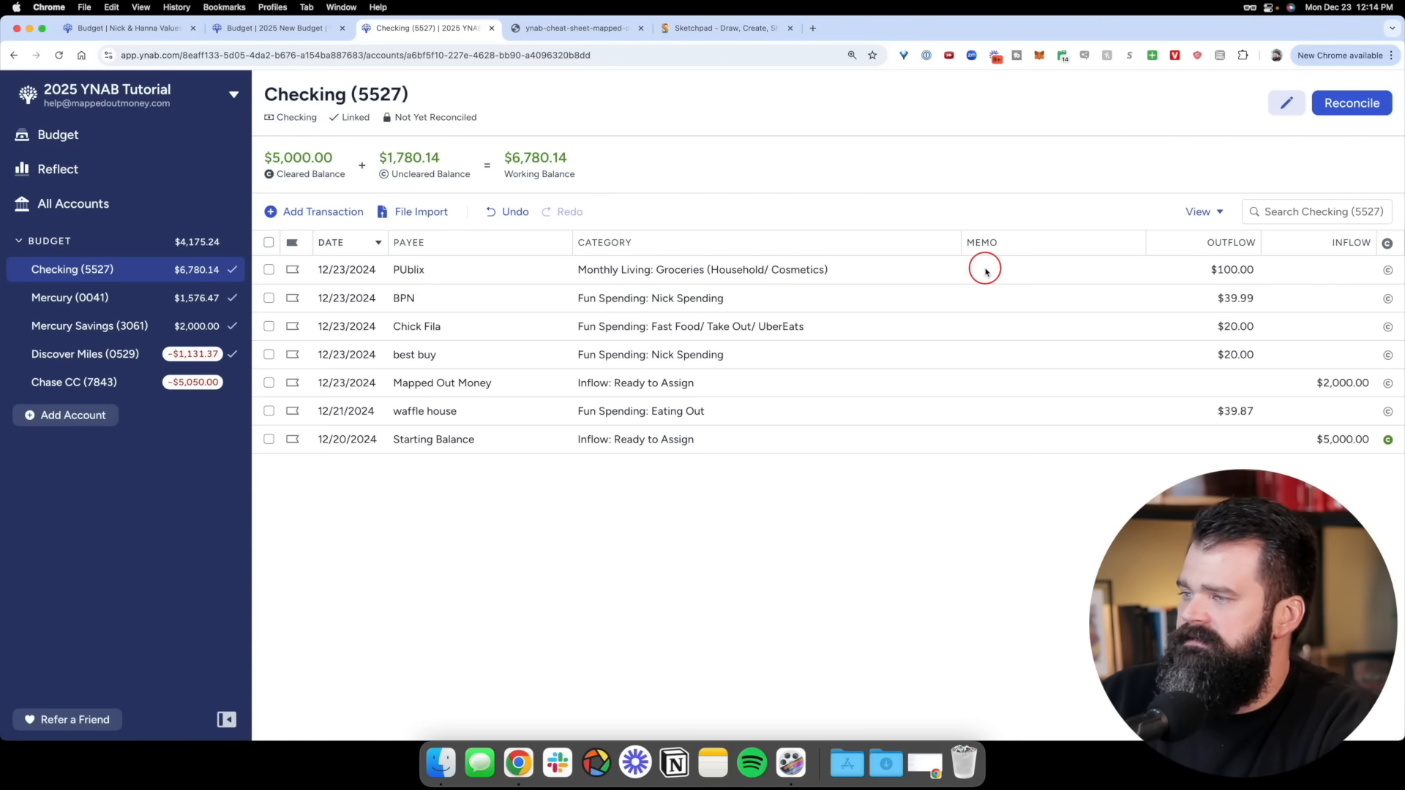
click(664, 382)
scroll(662, 385, up, 5)
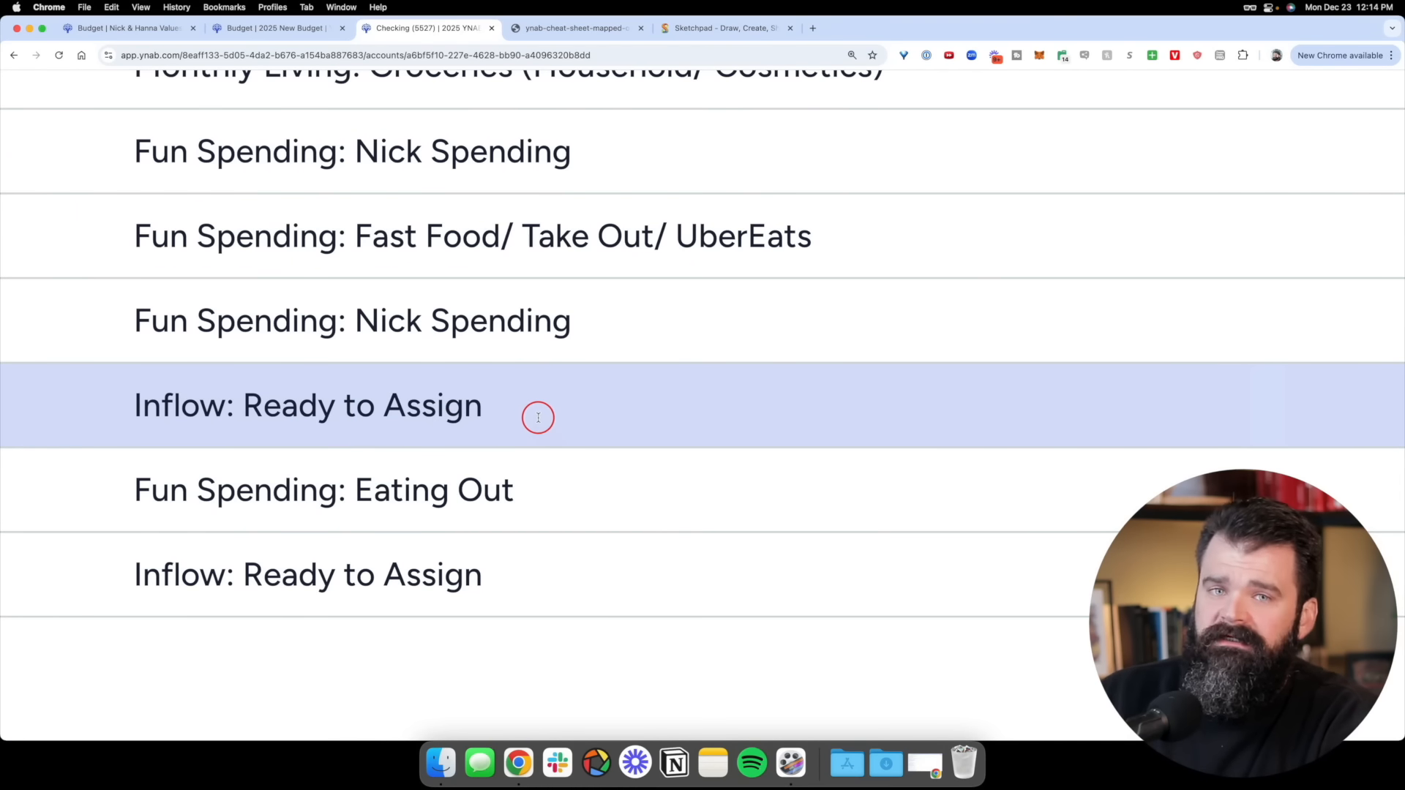
scroll(538, 417, down, 5)
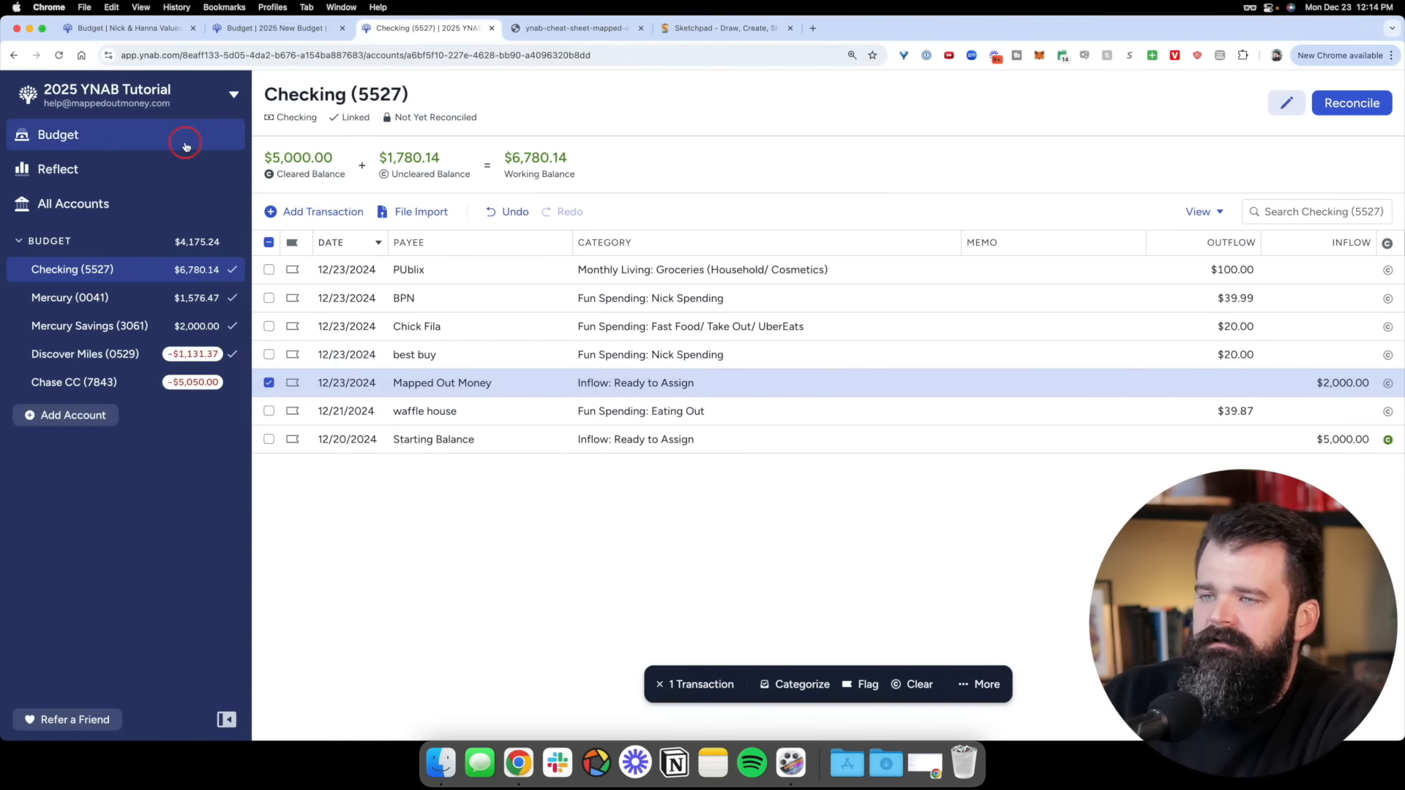
Return to the Dec 2024 budget and look over the money ready to assign and all category groups
click(151, 141)
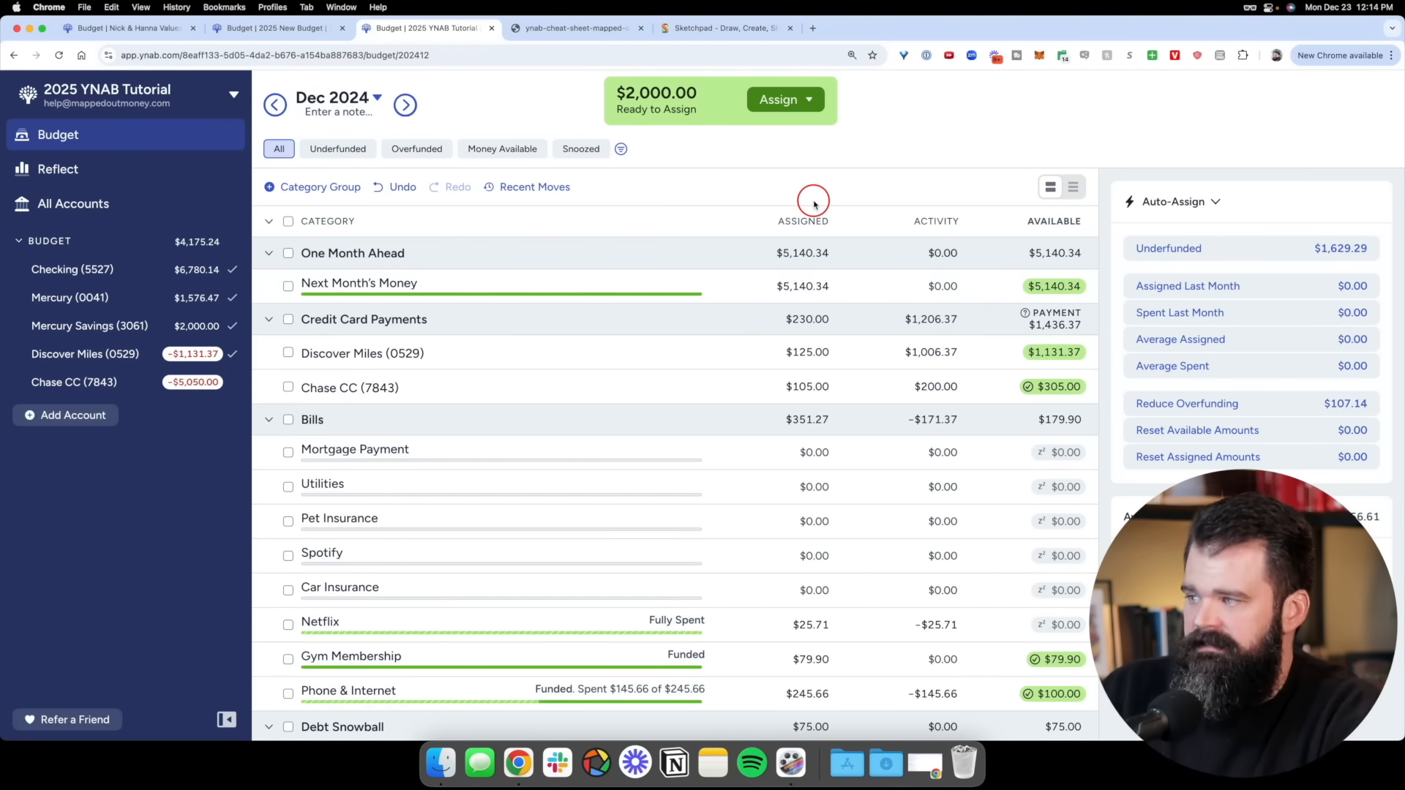
scroll(813, 204, down, 20)
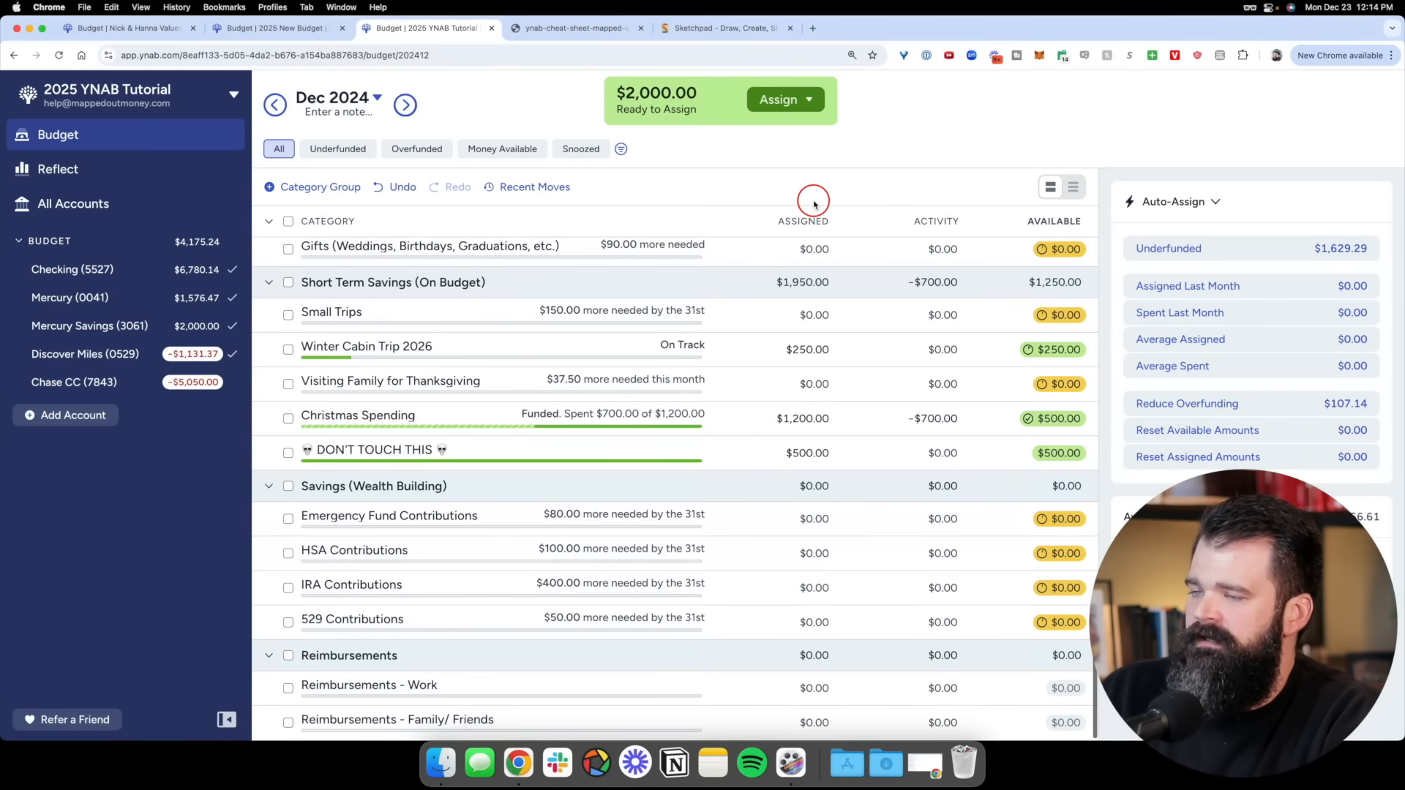
scroll(814, 205, up, 20)
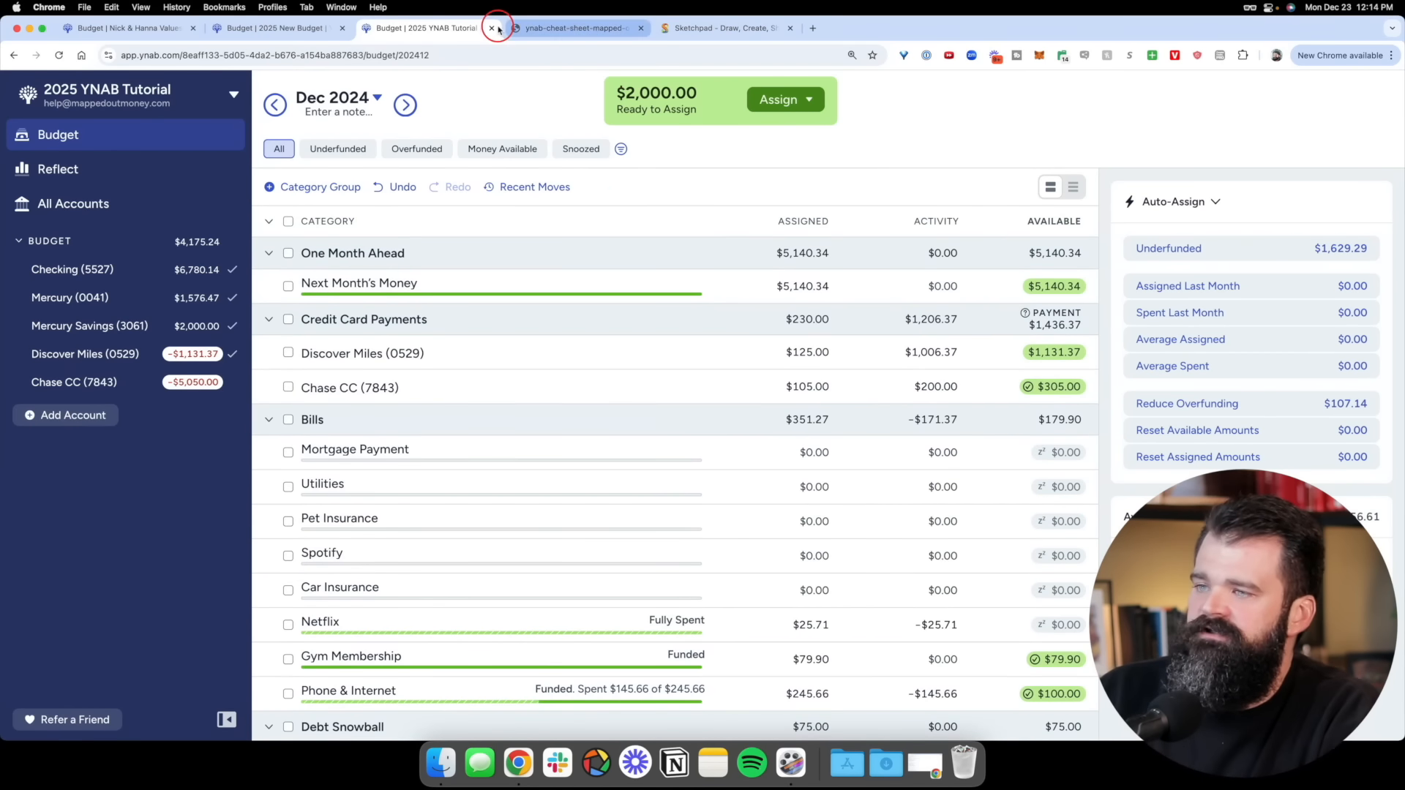
Read the cheat sheet's payday routine and highlight the item "Reconcile main accounts"
click(534, 28)
scroll(492, 317, up, 3)
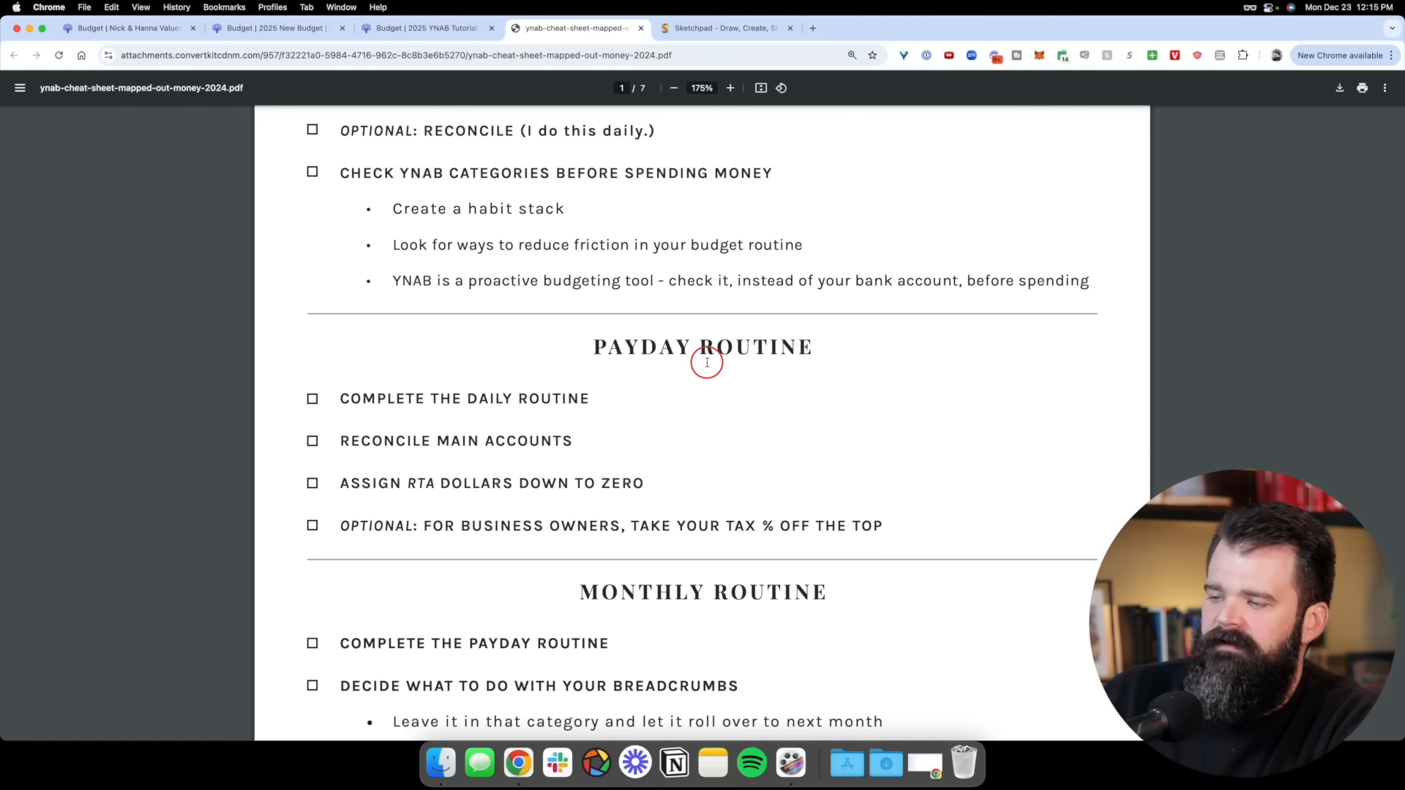
scroll(707, 363, down, 1)
scroll(618, 380, down, 3)
drag(574, 304, 314, 304)
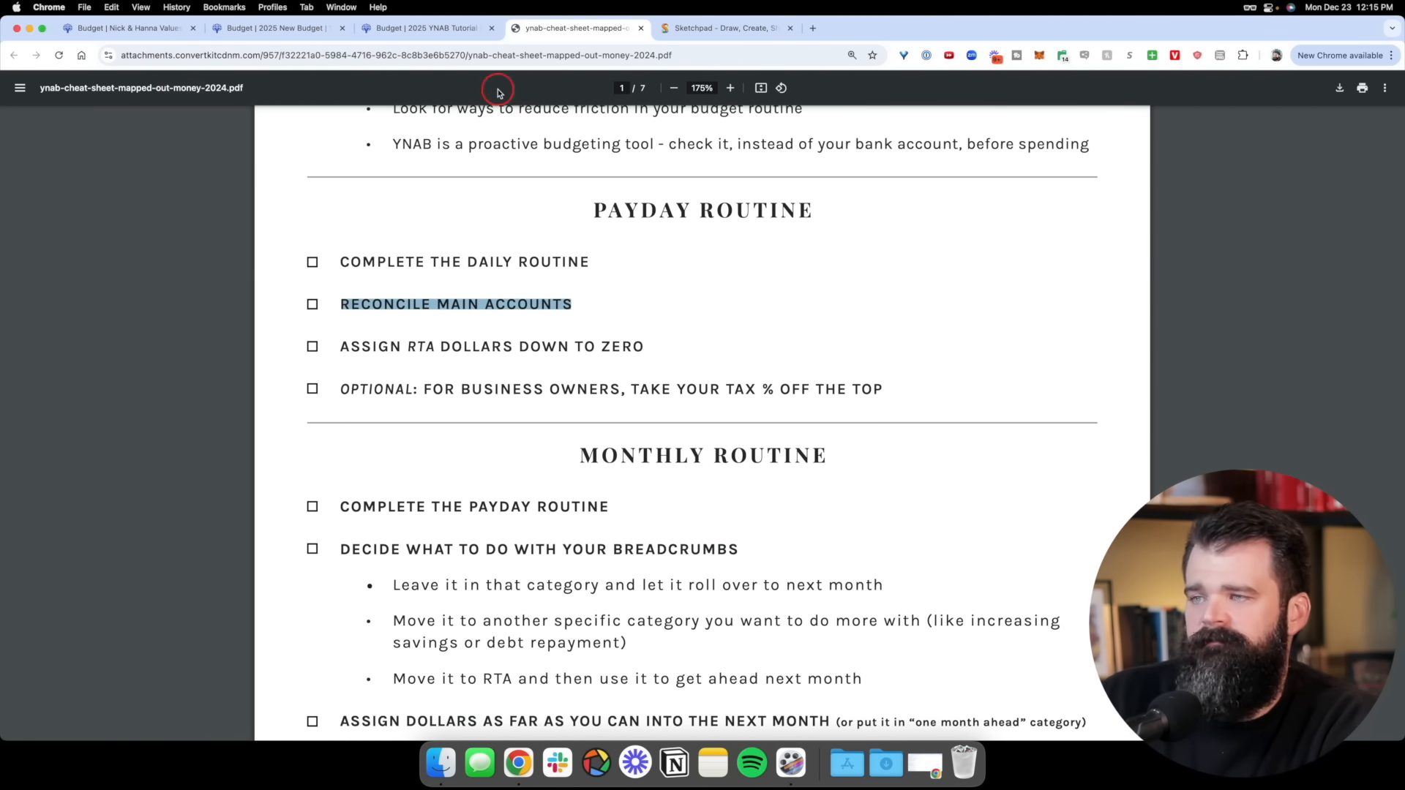
Go back to the 2025 YNAB Tutorial budget and examine the list of account balances up close
click(431, 28)
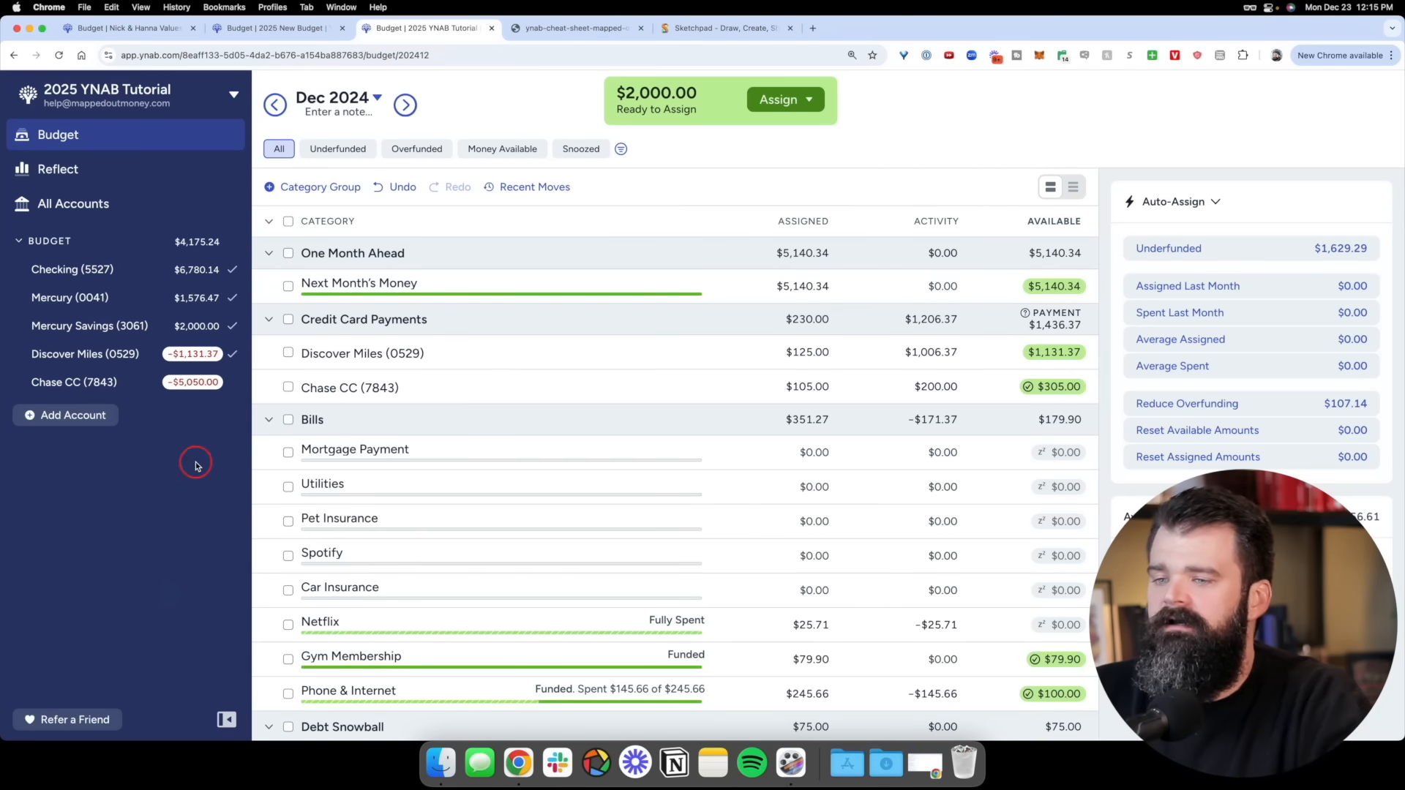
scroll(134, 304, up, 5)
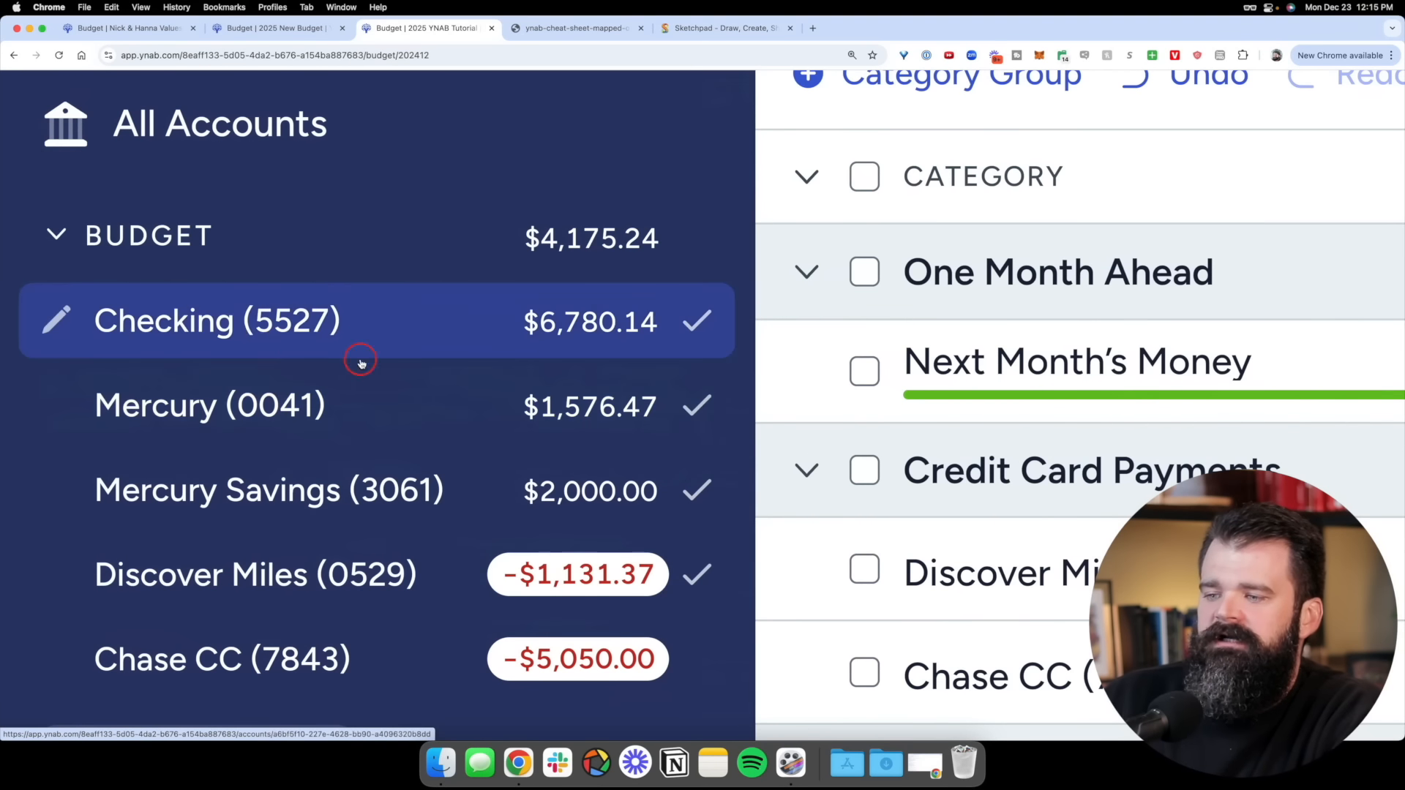
scroll(364, 478, down, 5)
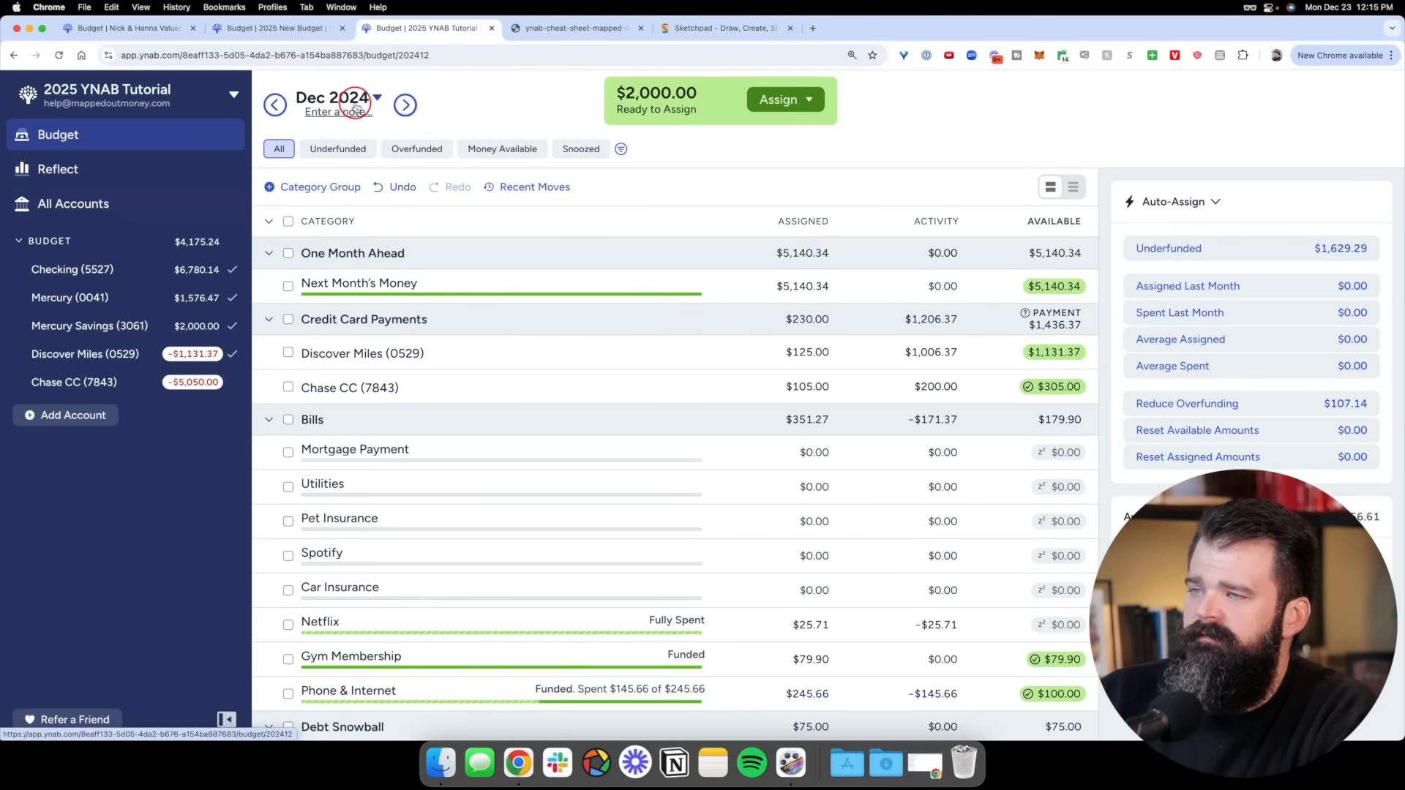
Highlight the payday routine item "Assign RTA dollars down to zero" in the cheat sheet and read the optional business-owner tax item
click(556, 33)
drag(655, 308, 292, 304)
drag(545, 338, 560, 338)
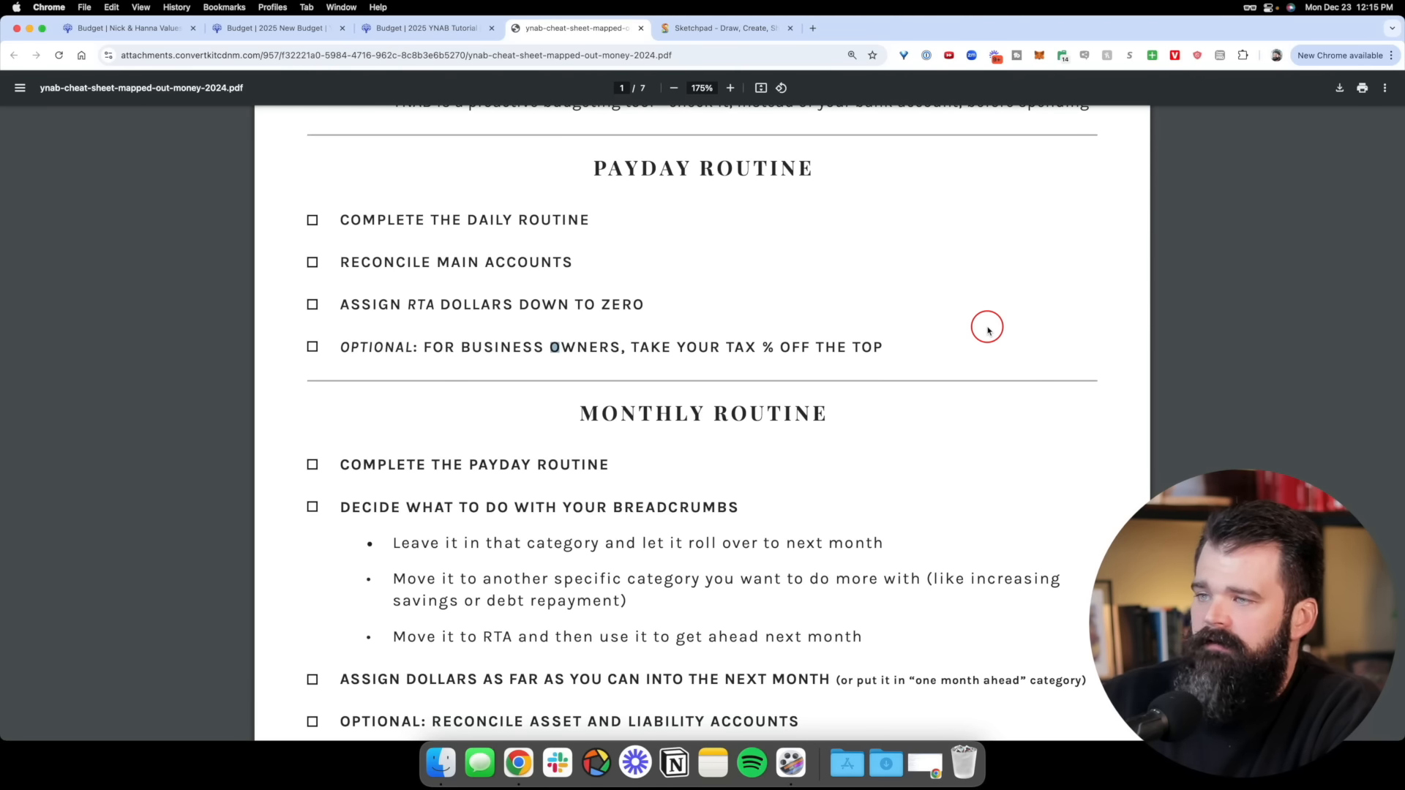
Examine the Ready to Assign amount in the Dec 2024 budget and check which categories still need funding
click(424, 28)
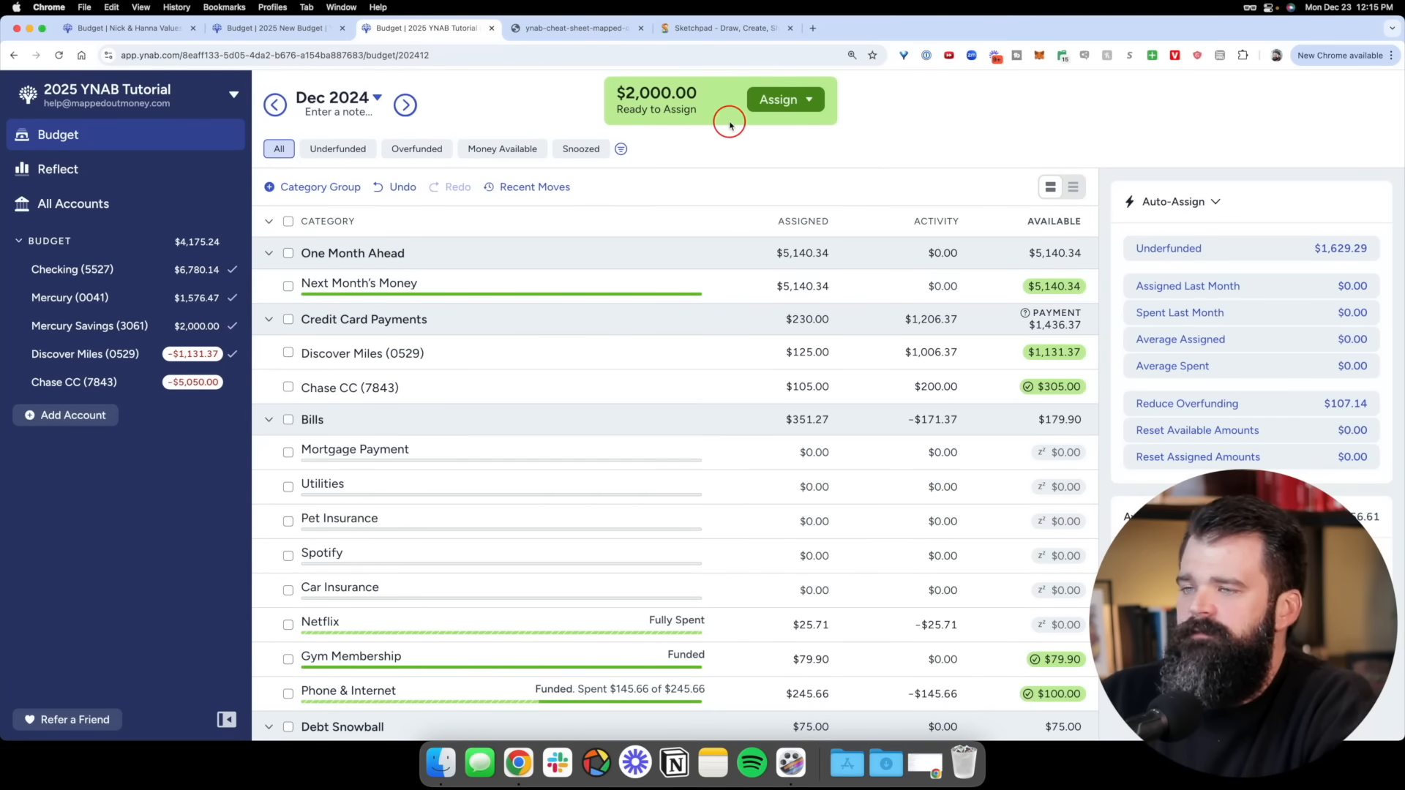
scroll(730, 124, up, 5)
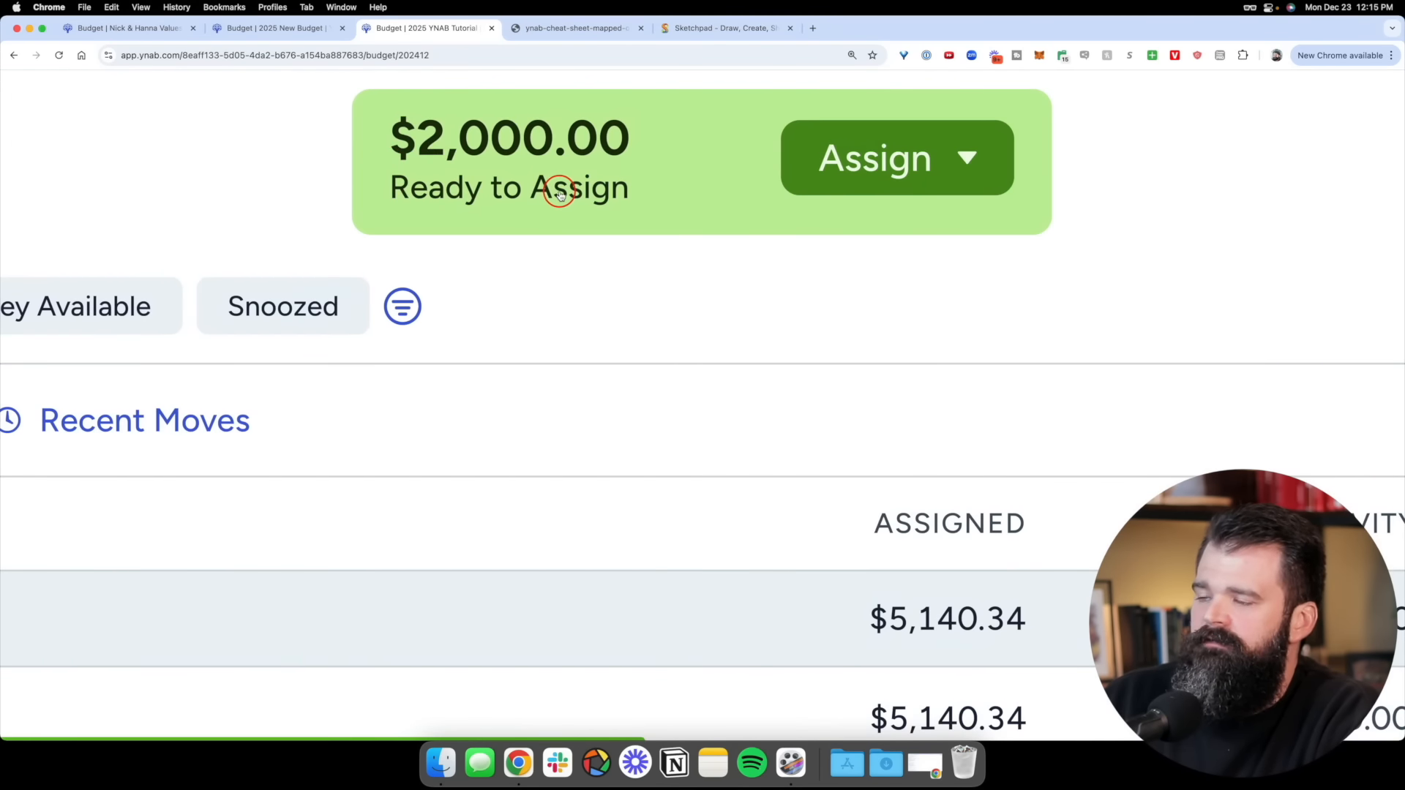
scroll(559, 193, down, 5)
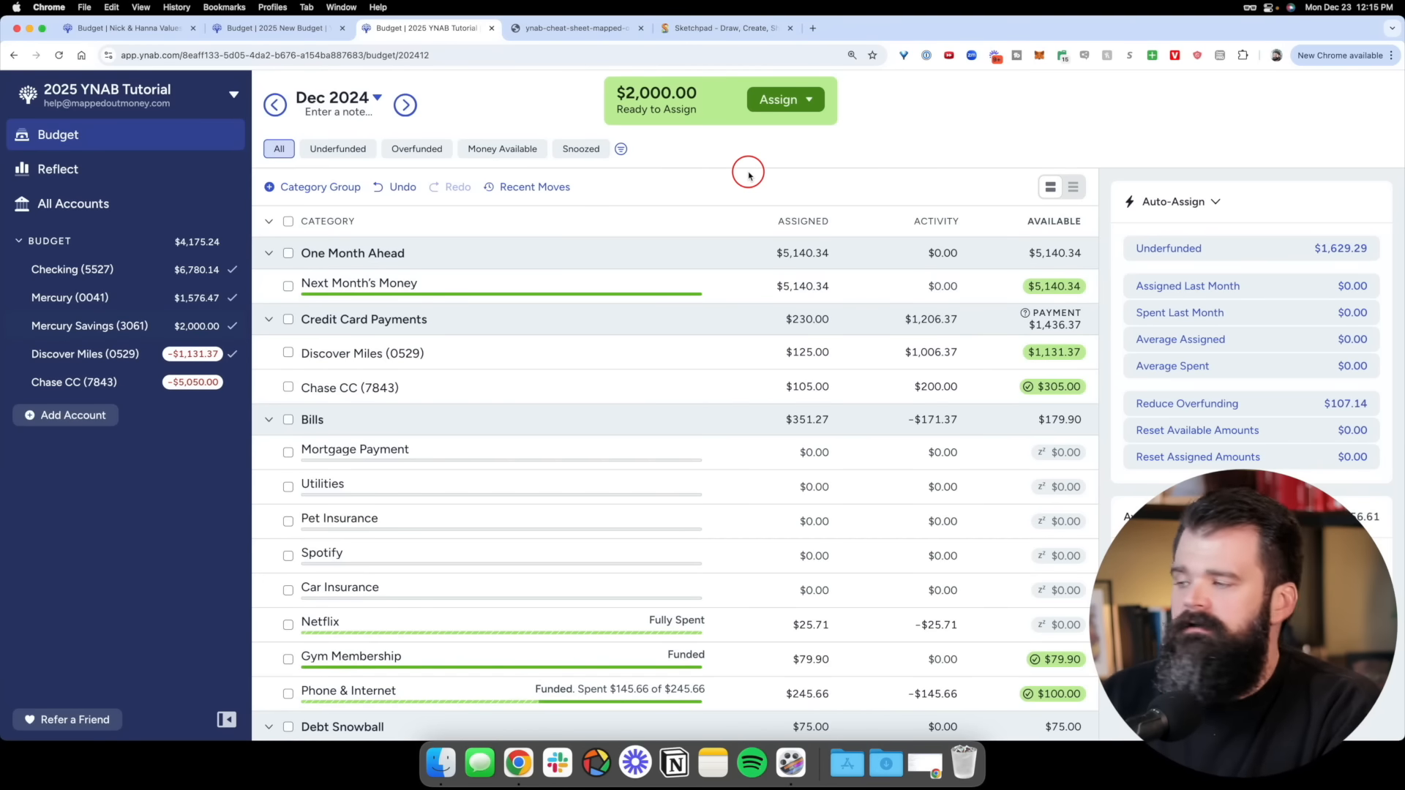
scroll(1010, 366, down, 6)
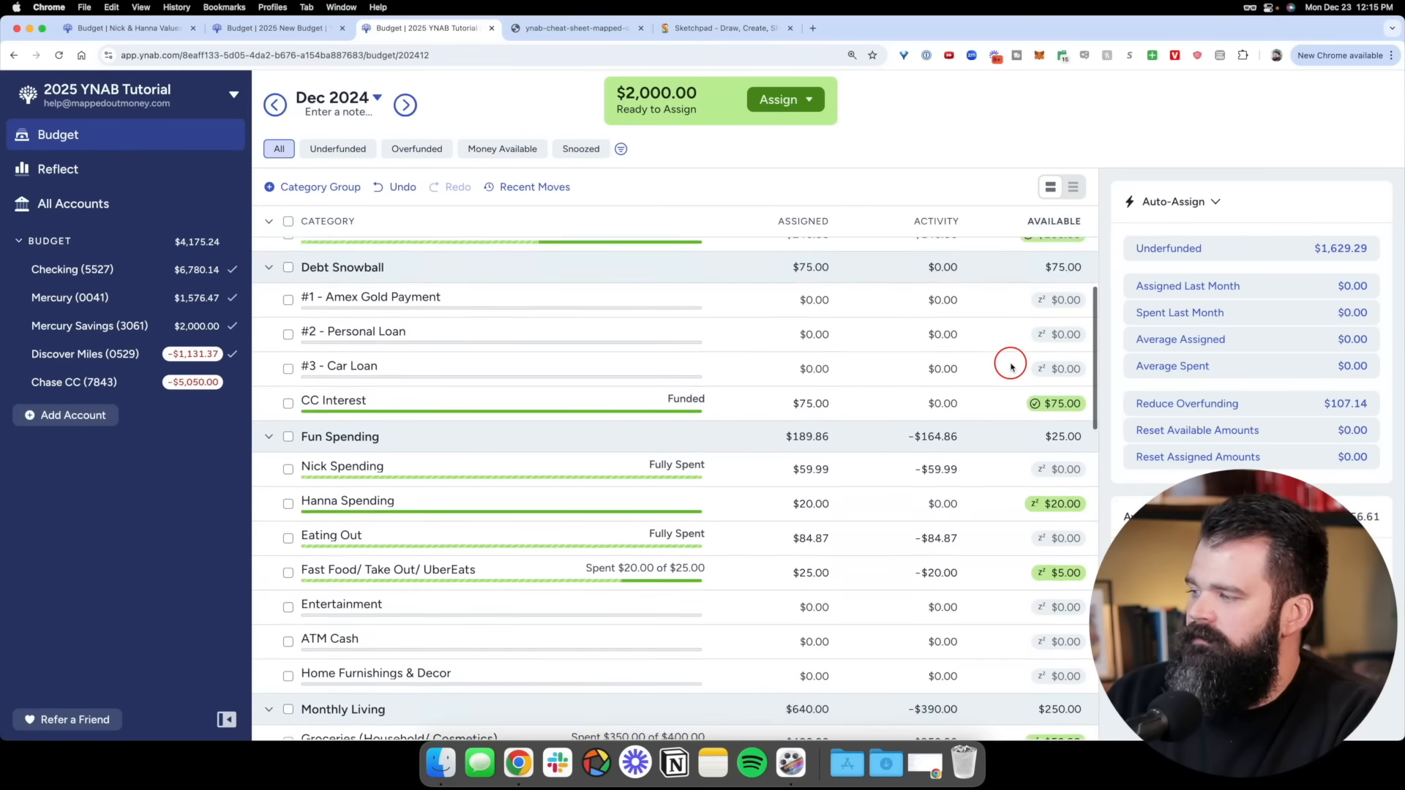
scroll(1011, 366, down, 12)
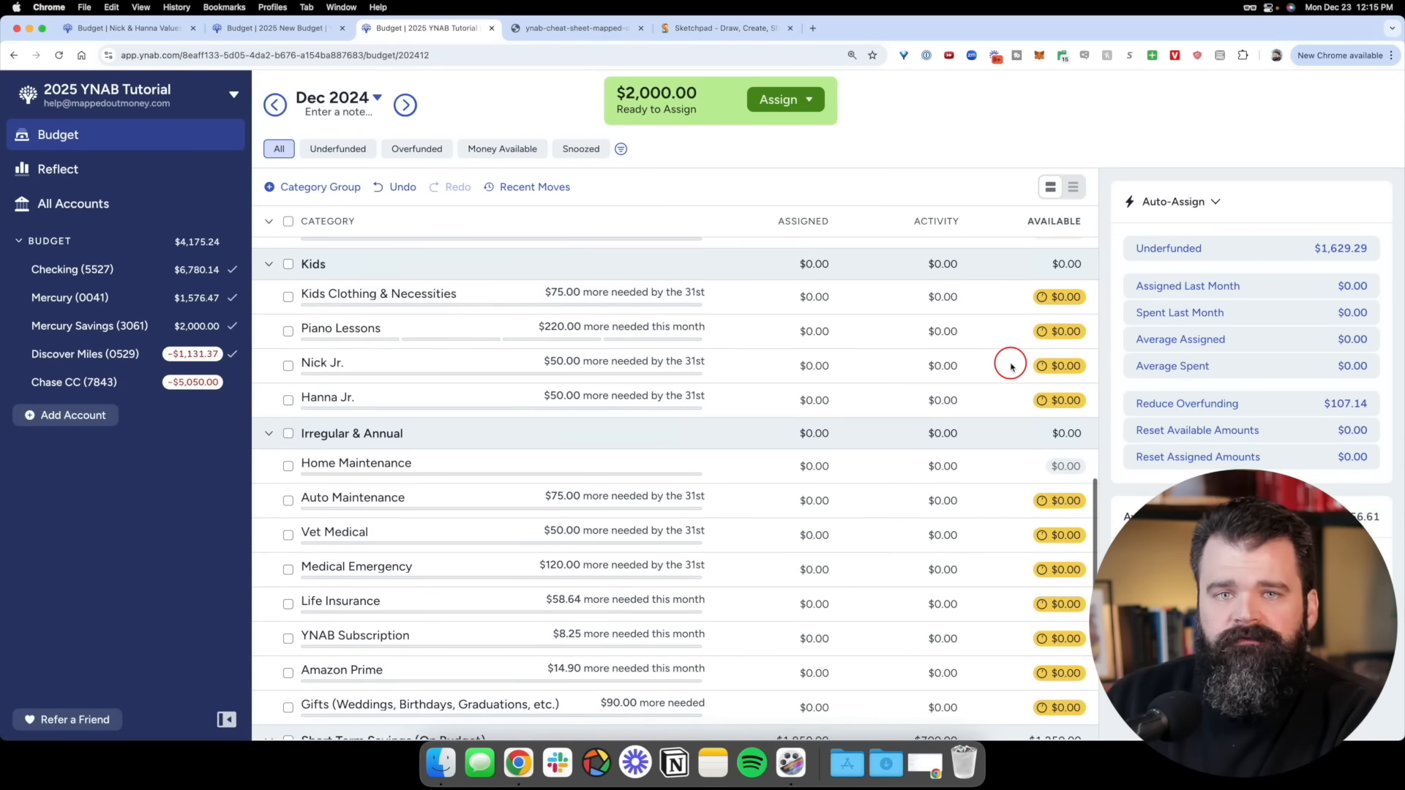
scroll(1008, 359, up, 15)
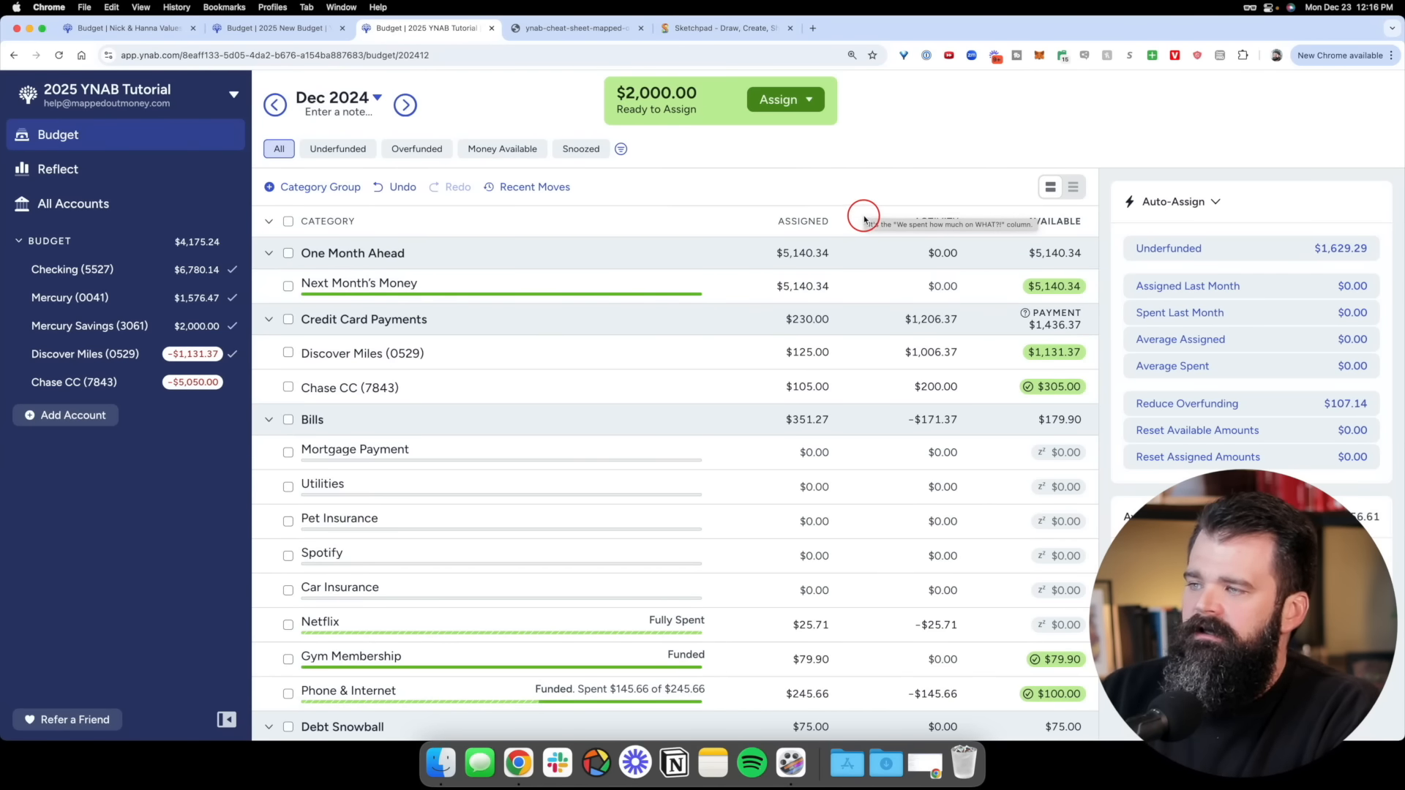
scroll(887, 411, down, 15)
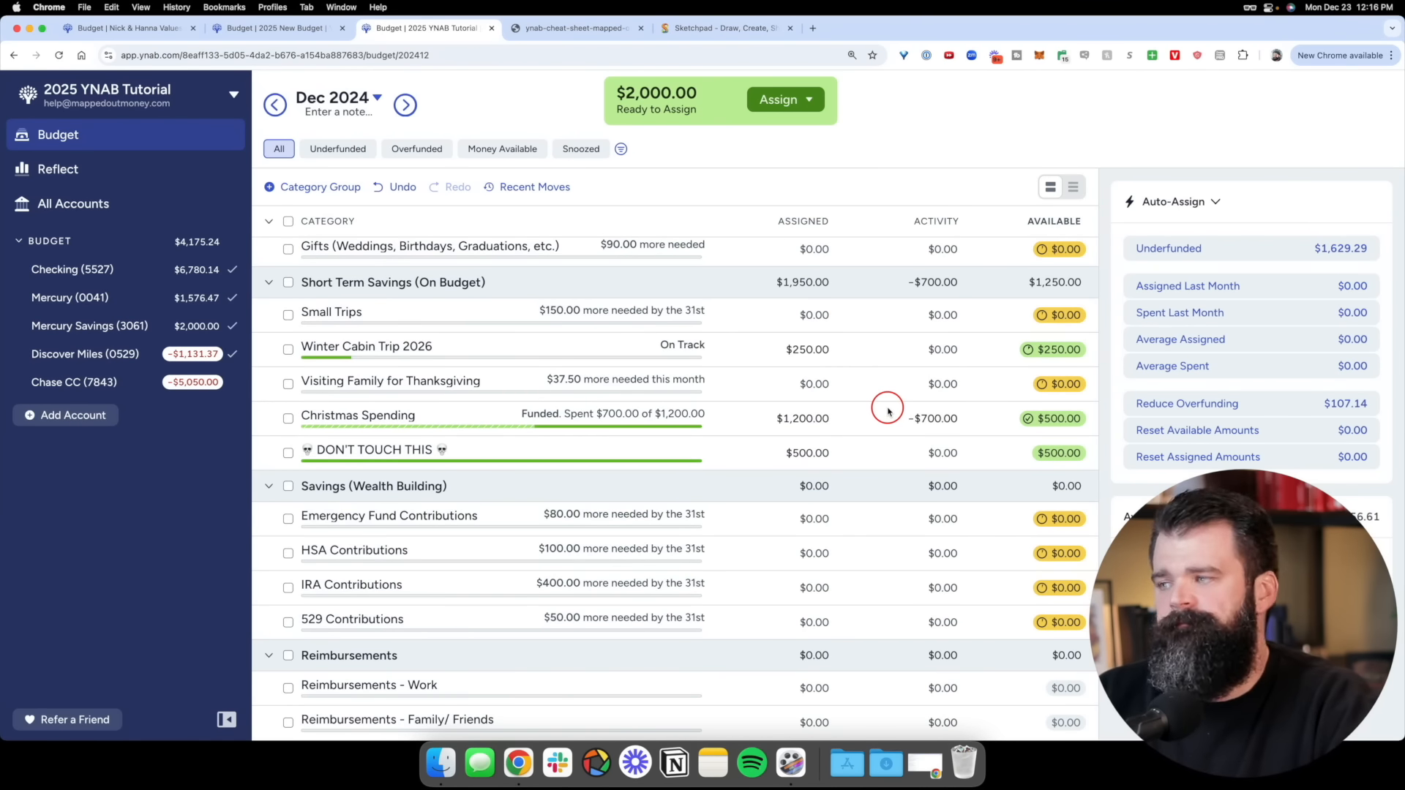
Manually assign the full $2,000.00 Ready to Assign amount to the Next Month's Money category
scroll(887, 411, up, 15)
click(784, 99)
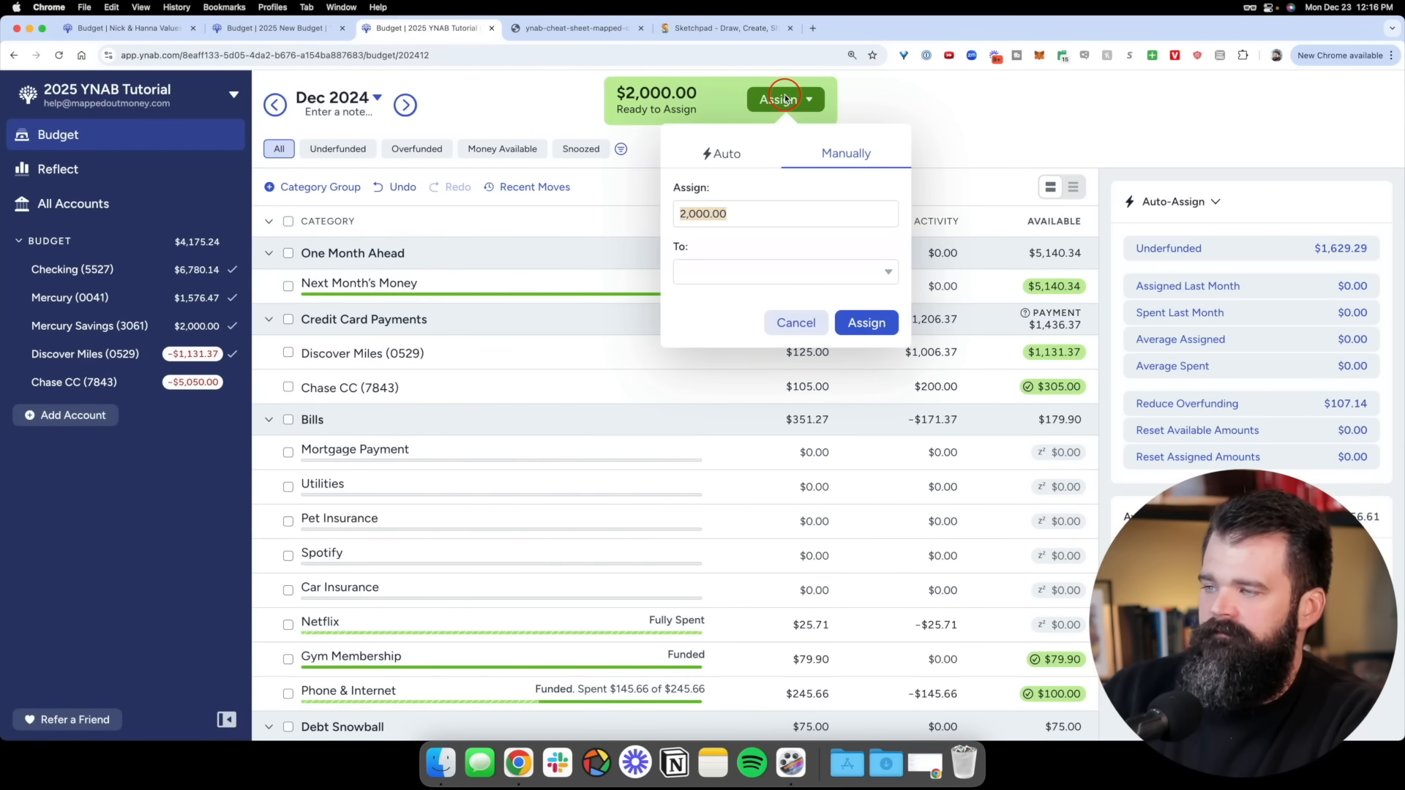
key(Tab)
text(next)
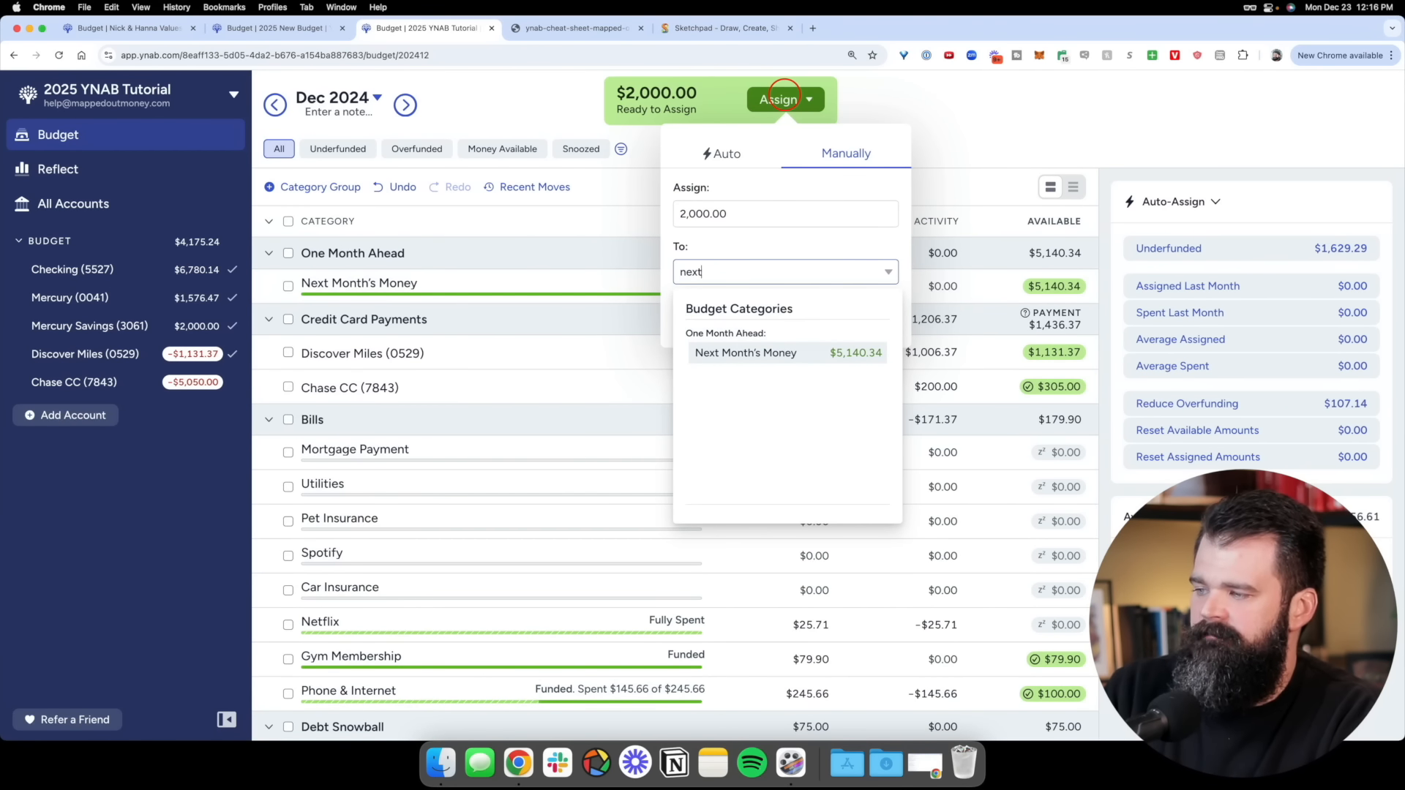
key(Return)
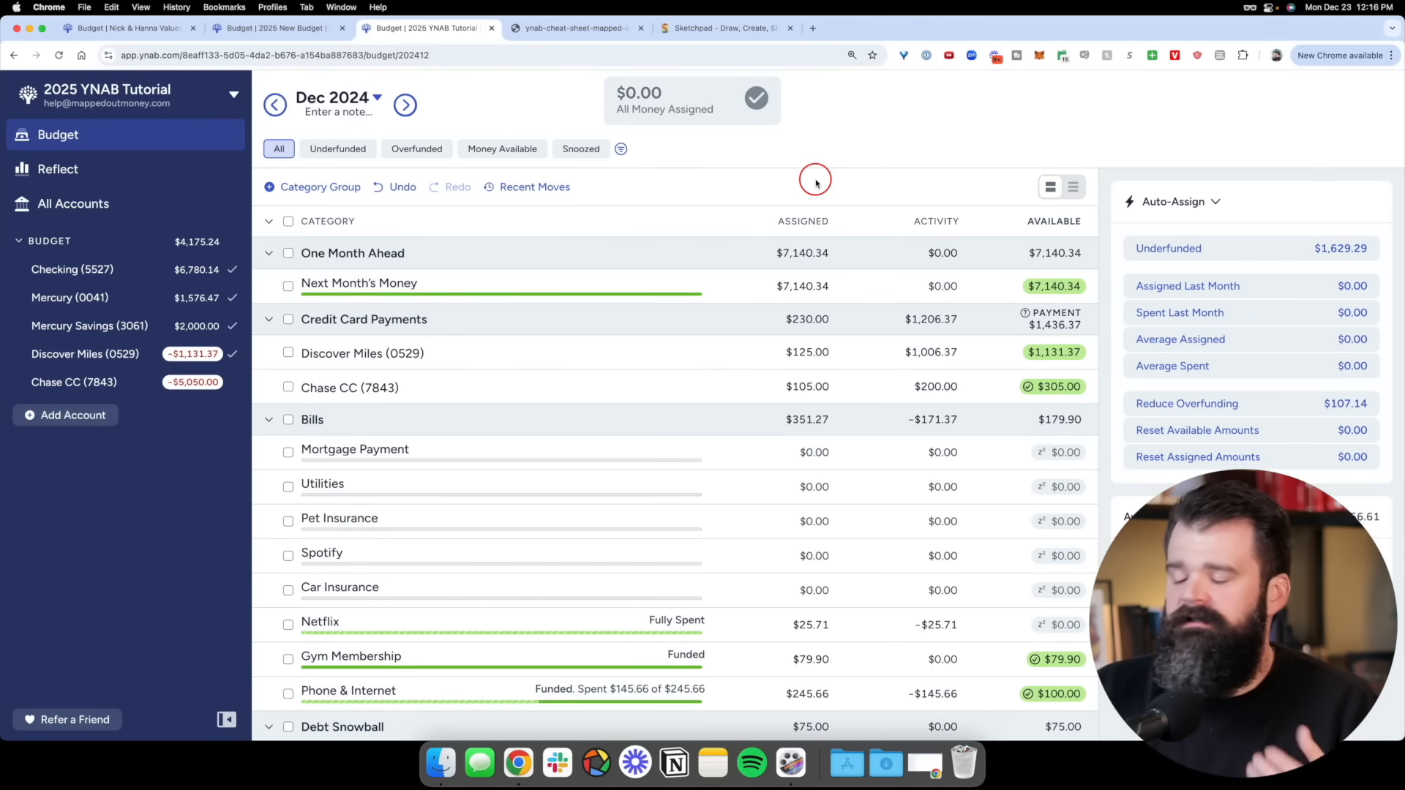
Look over the Bills, Debt Snowball and Fun Spending categories in the Dec 2024 budget
scroll(817, 182, down, 5)
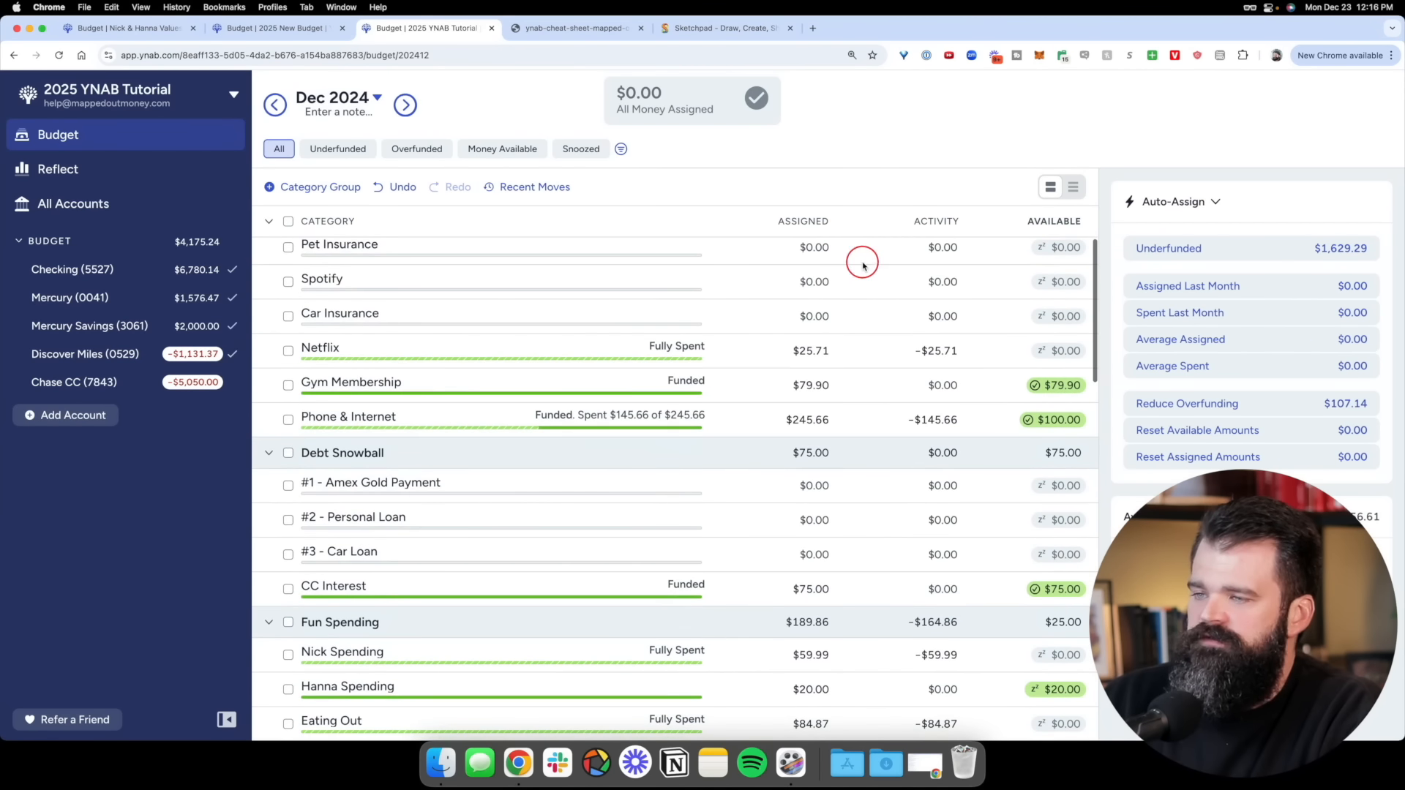
scroll(662, 397, down, 2)
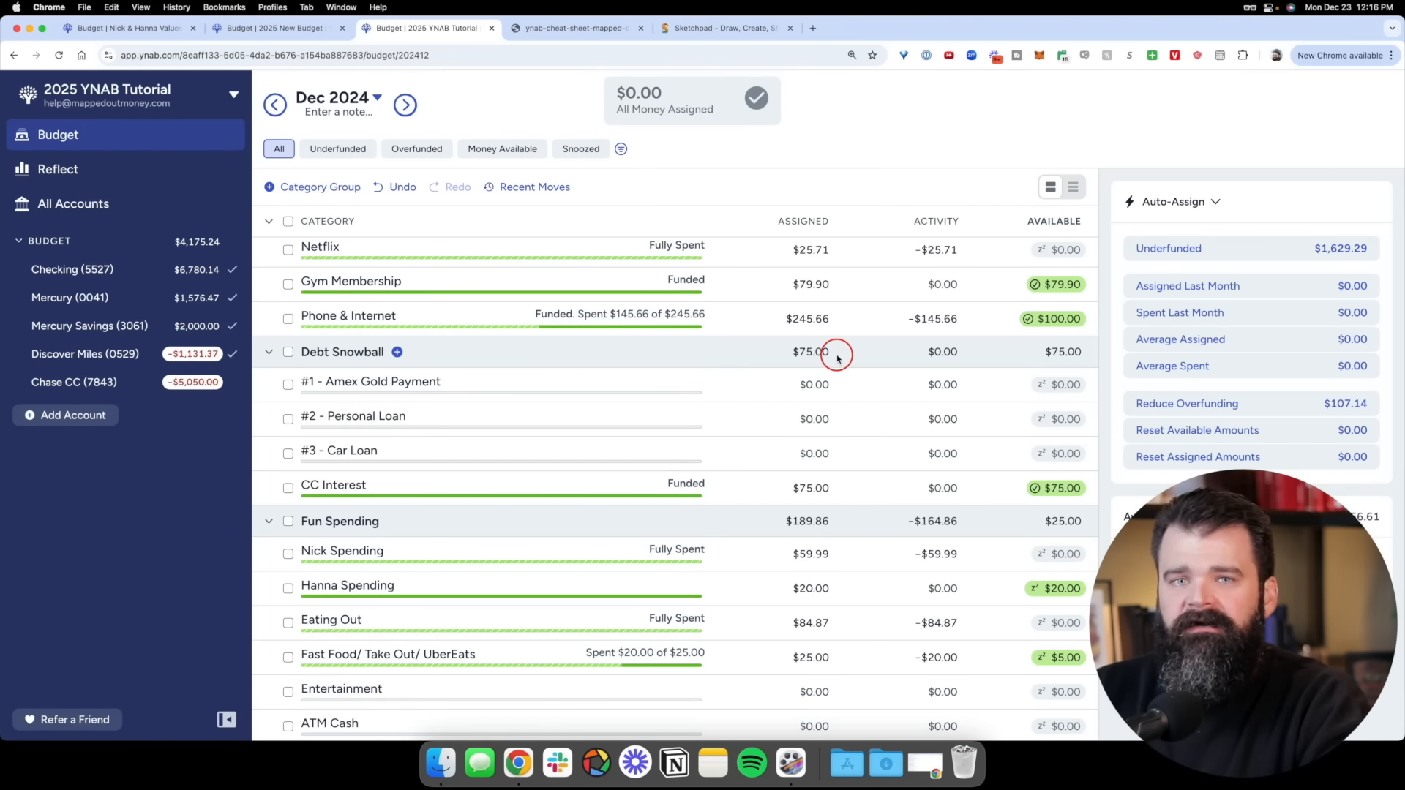
scroll(840, 348, up, 7)
Return to the cheat sheet, read the payday and monthly routines, and highlight the item "Decide what to do with your breadcrumbs"
click(581, 29)
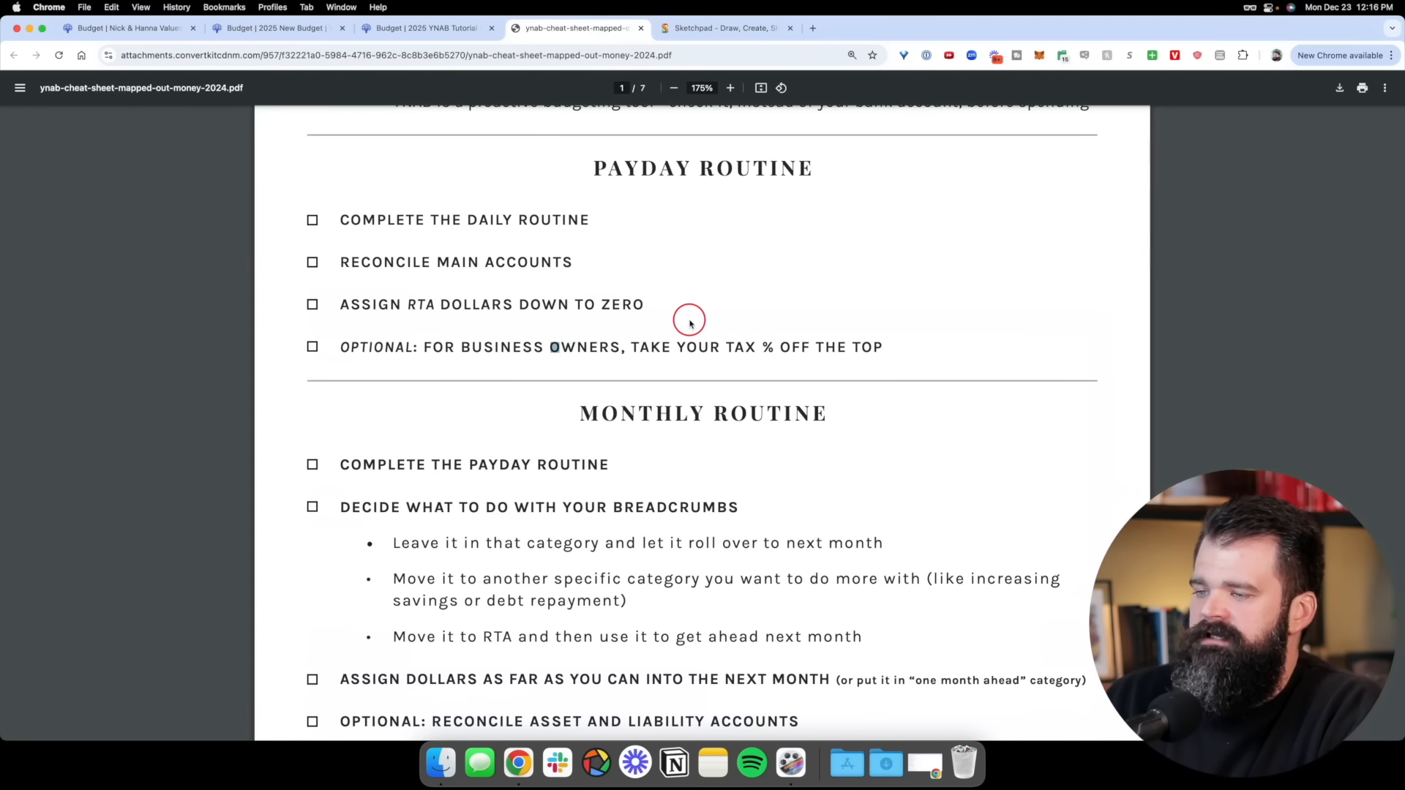
scroll(697, 322, down, 4)
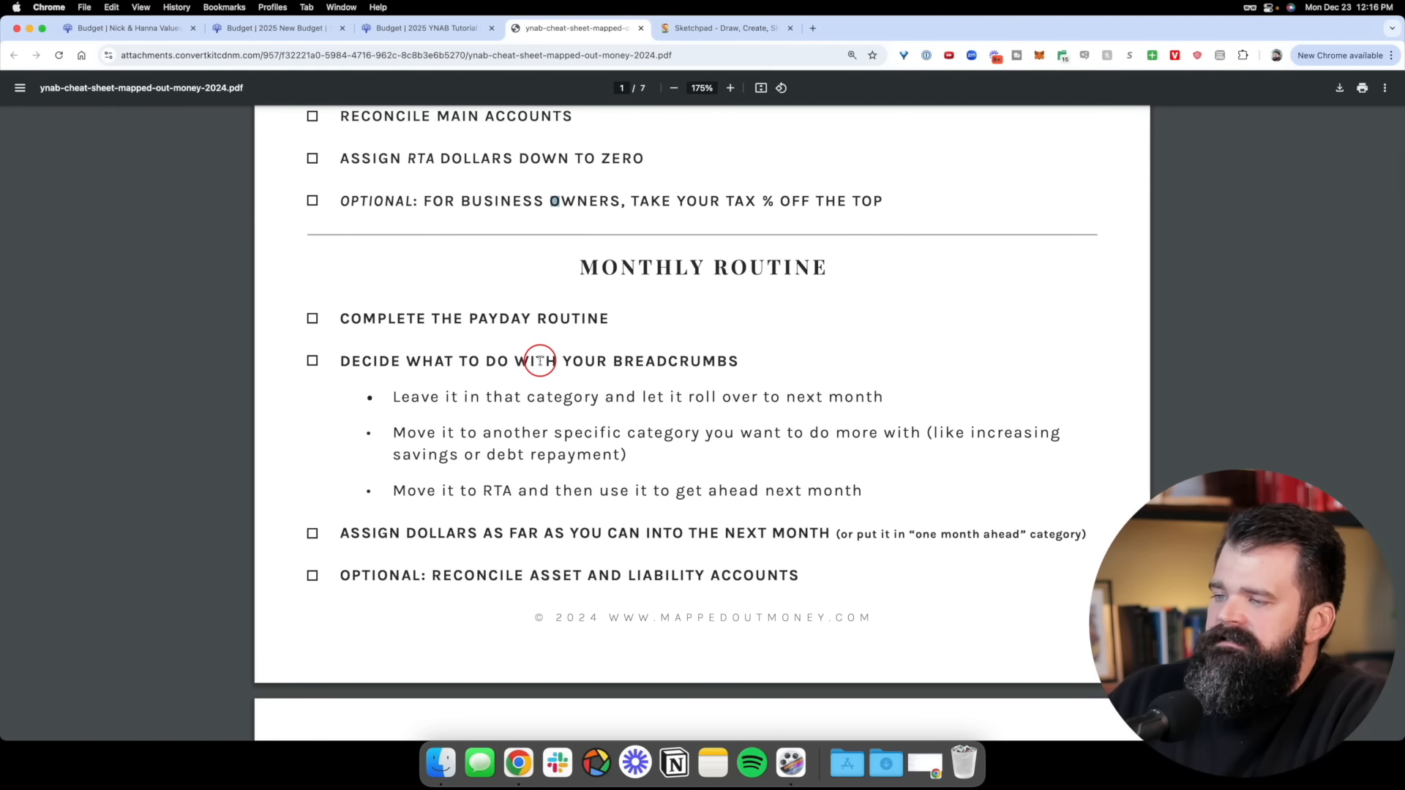
scroll(548, 366, up, 5)
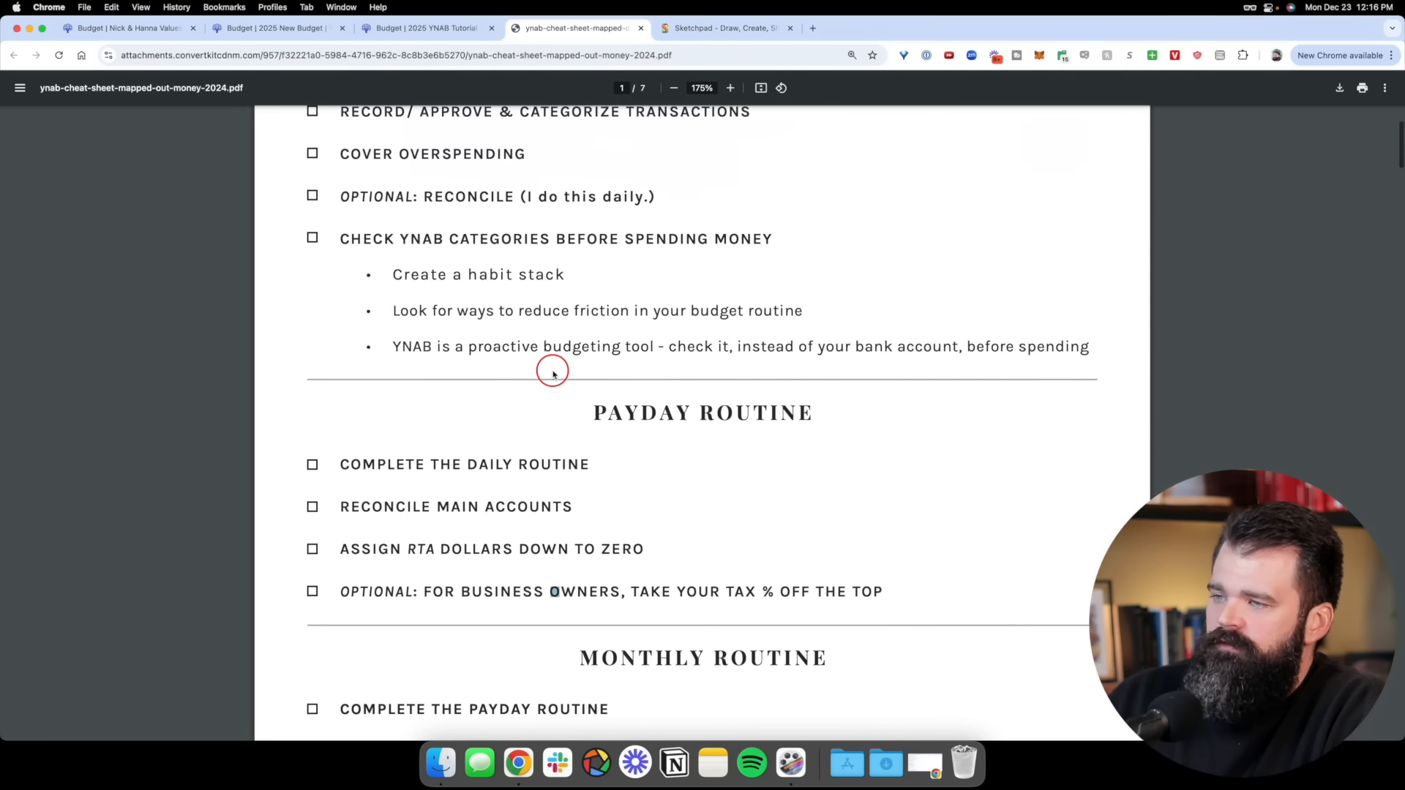
scroll(564, 249, down, 2)
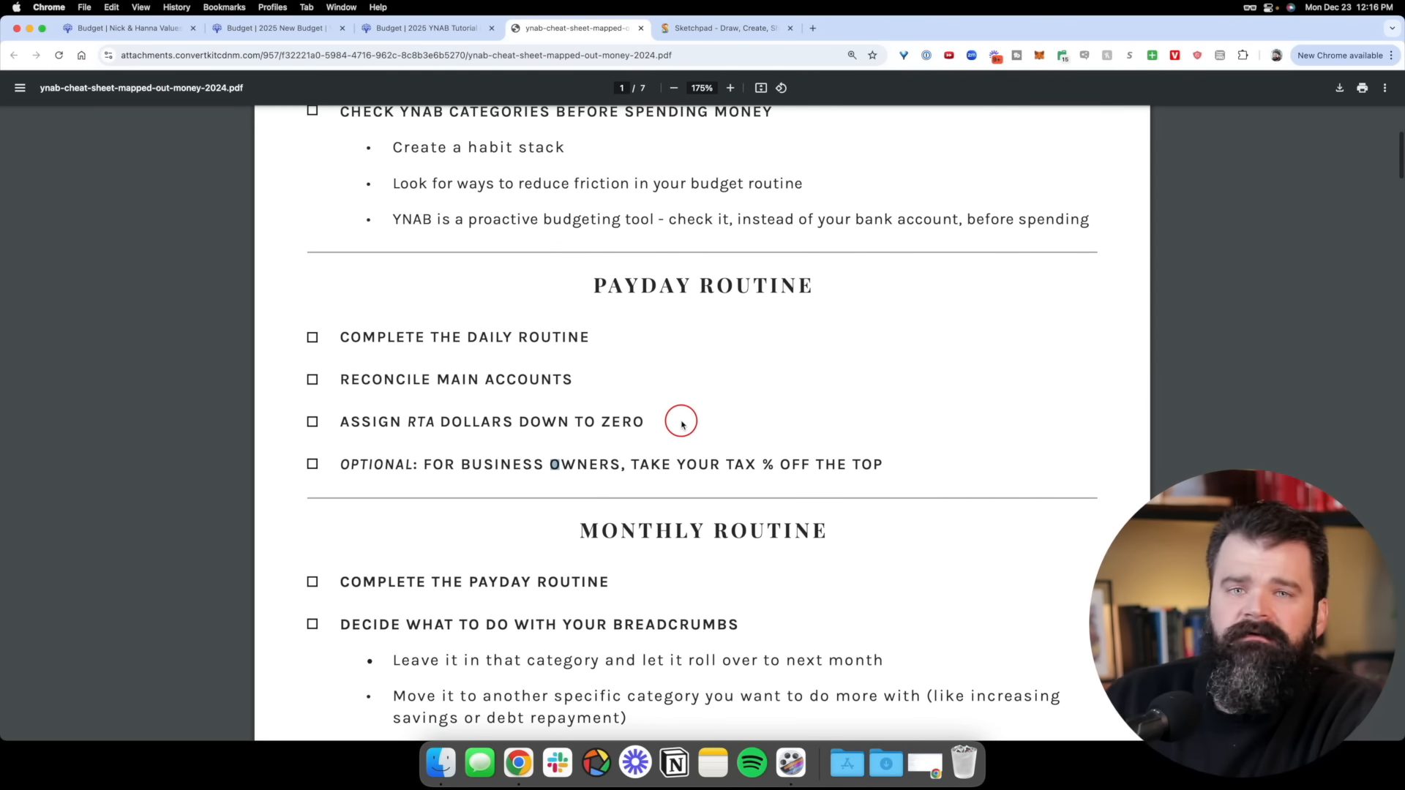
scroll(684, 420, down, 3)
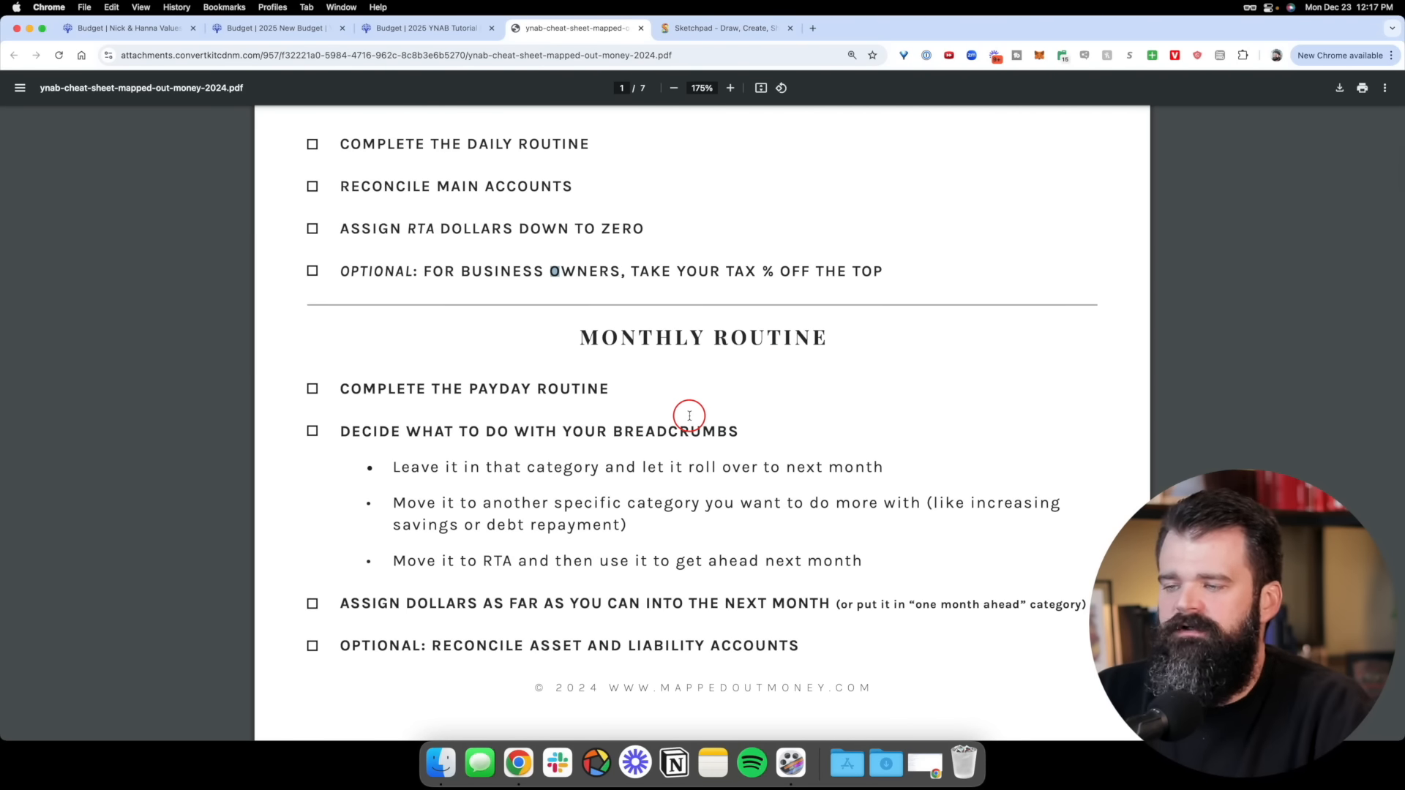
scroll(689, 416, down, 2)
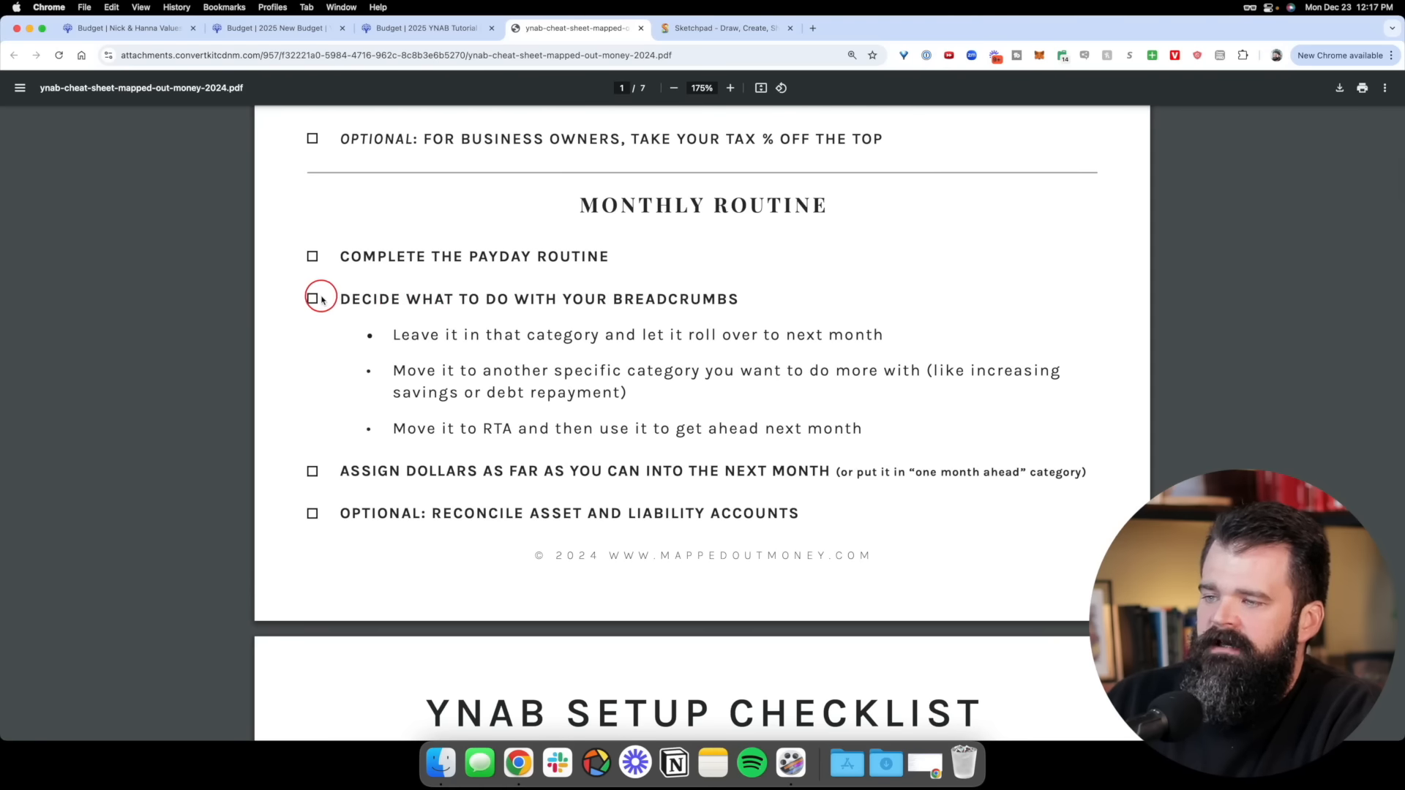
drag(338, 296, 734, 301)
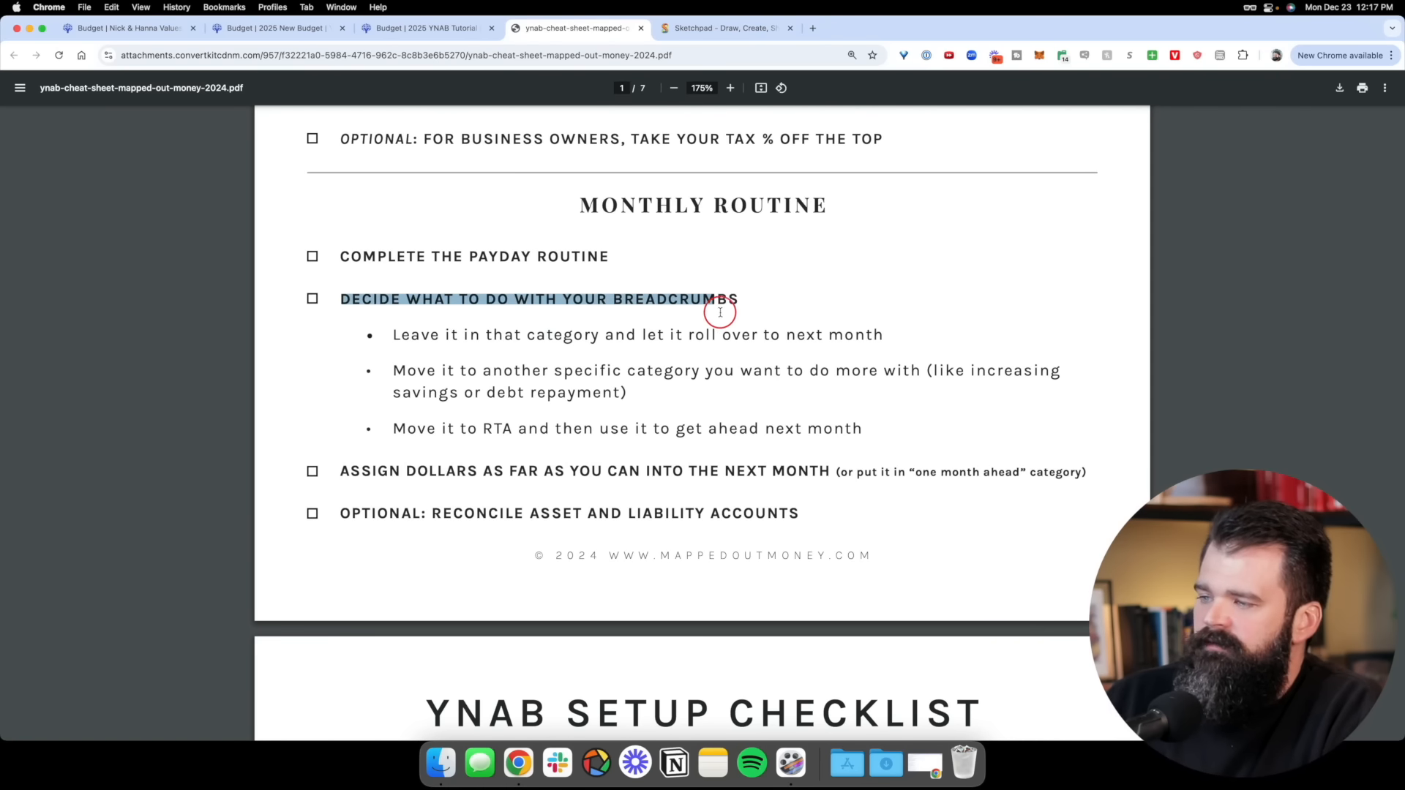
click(708, 373)
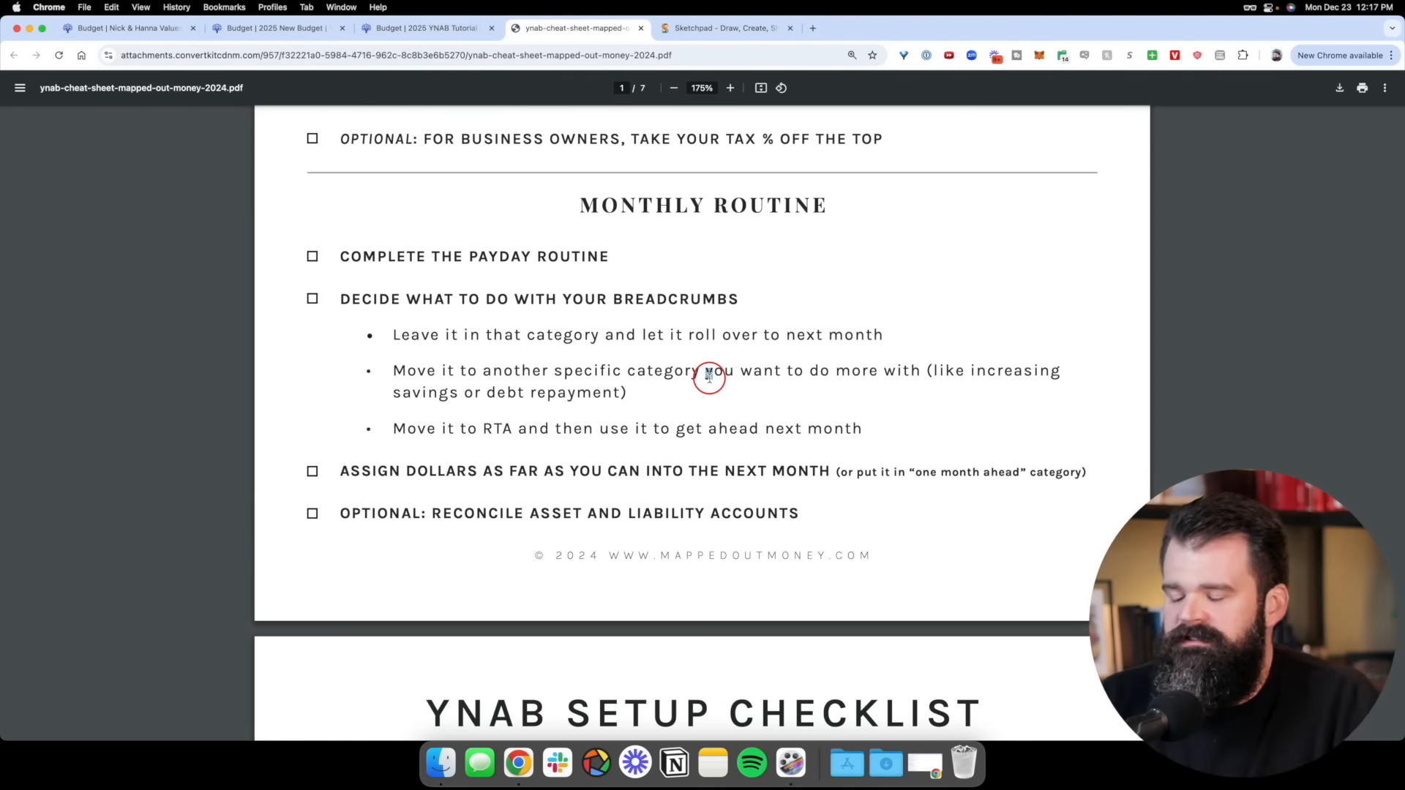
Go back to the 2025 YNAB Tutorial budget and inspect leftover money in Fast Food/ Take Out/ UberEats, a personal spending category and Groceries, ending with nothing selected
click(468, 28)
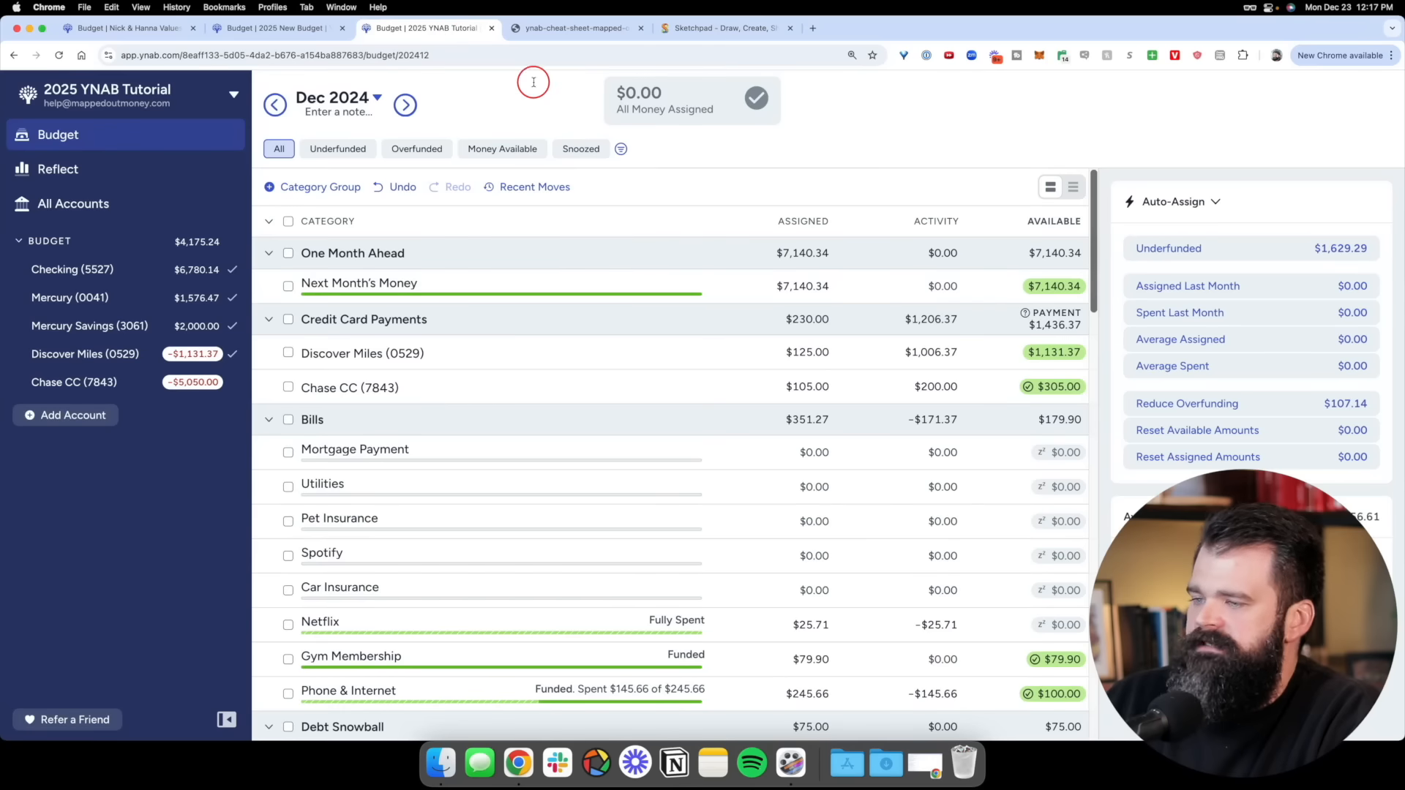
scroll(744, 310, down, 10)
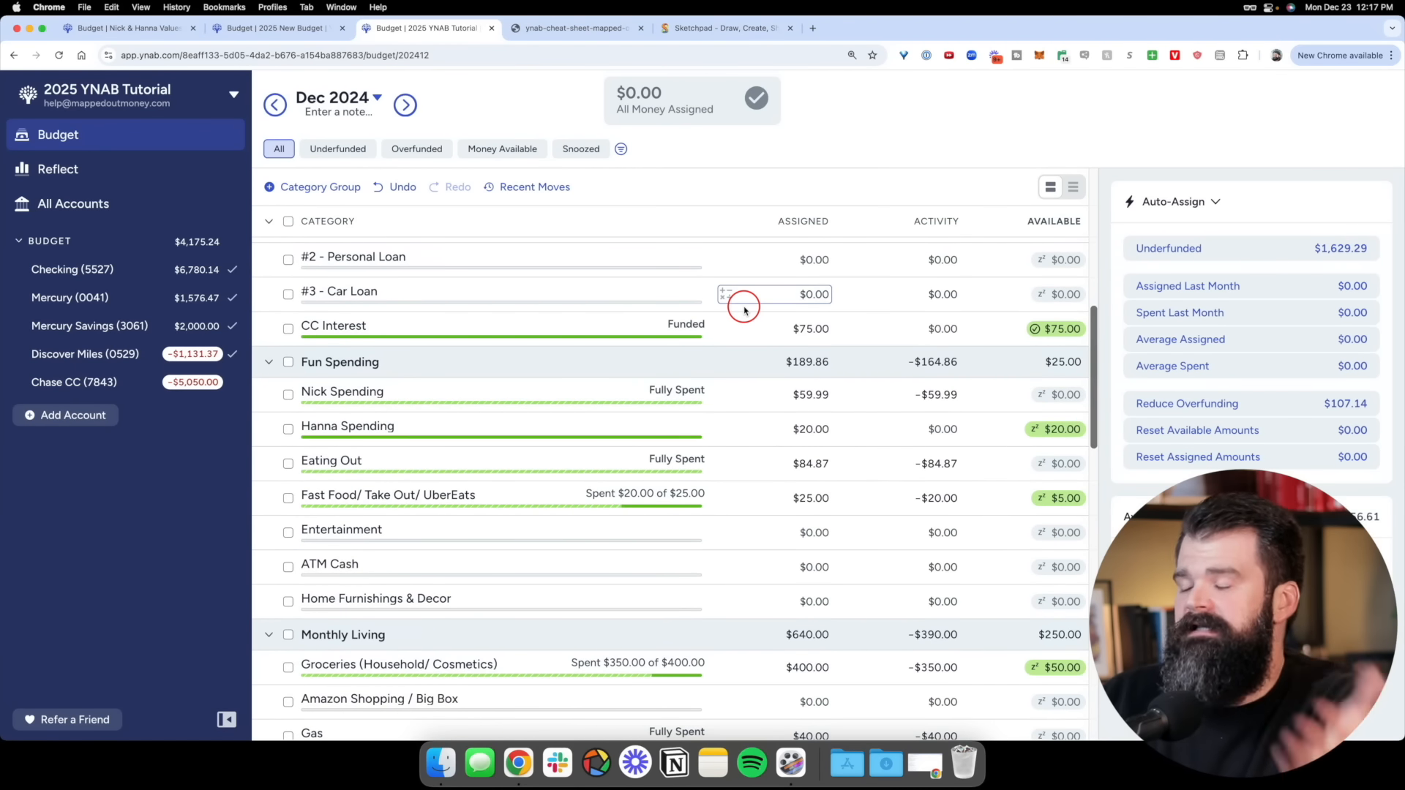
scroll(745, 307, down, 3)
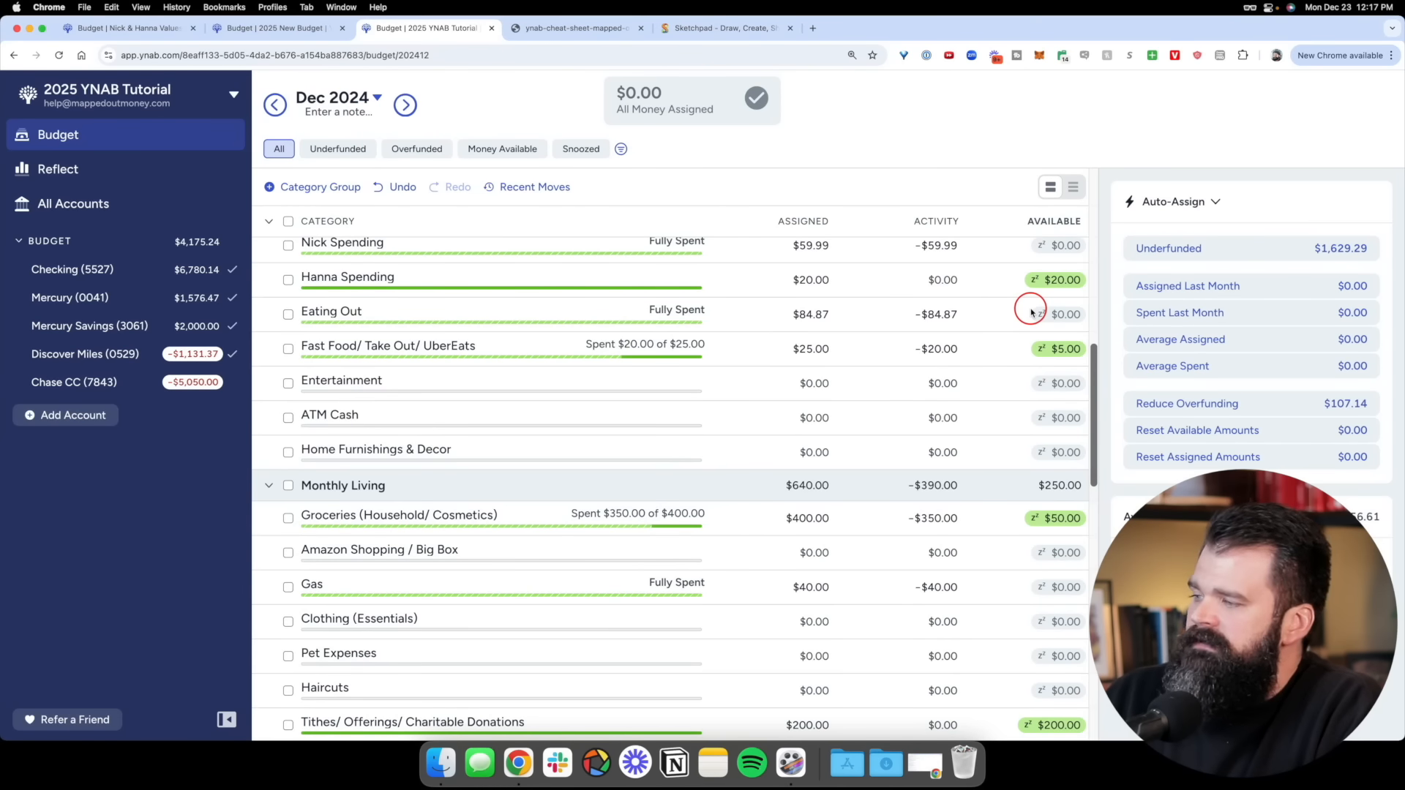
scroll(1036, 311, up, 1)
click(1020, 393)
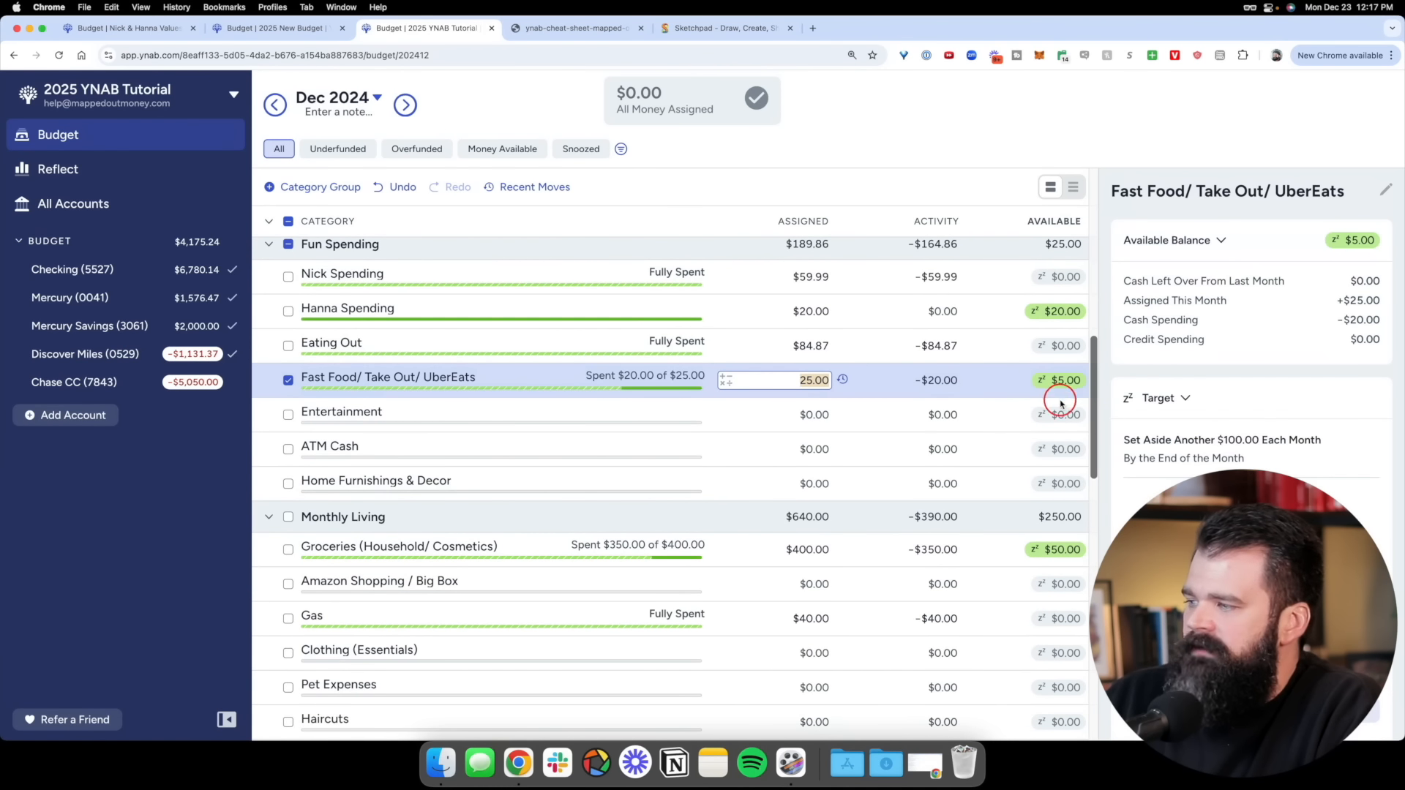
click(995, 309)
scroll(1008, 410, down, 2)
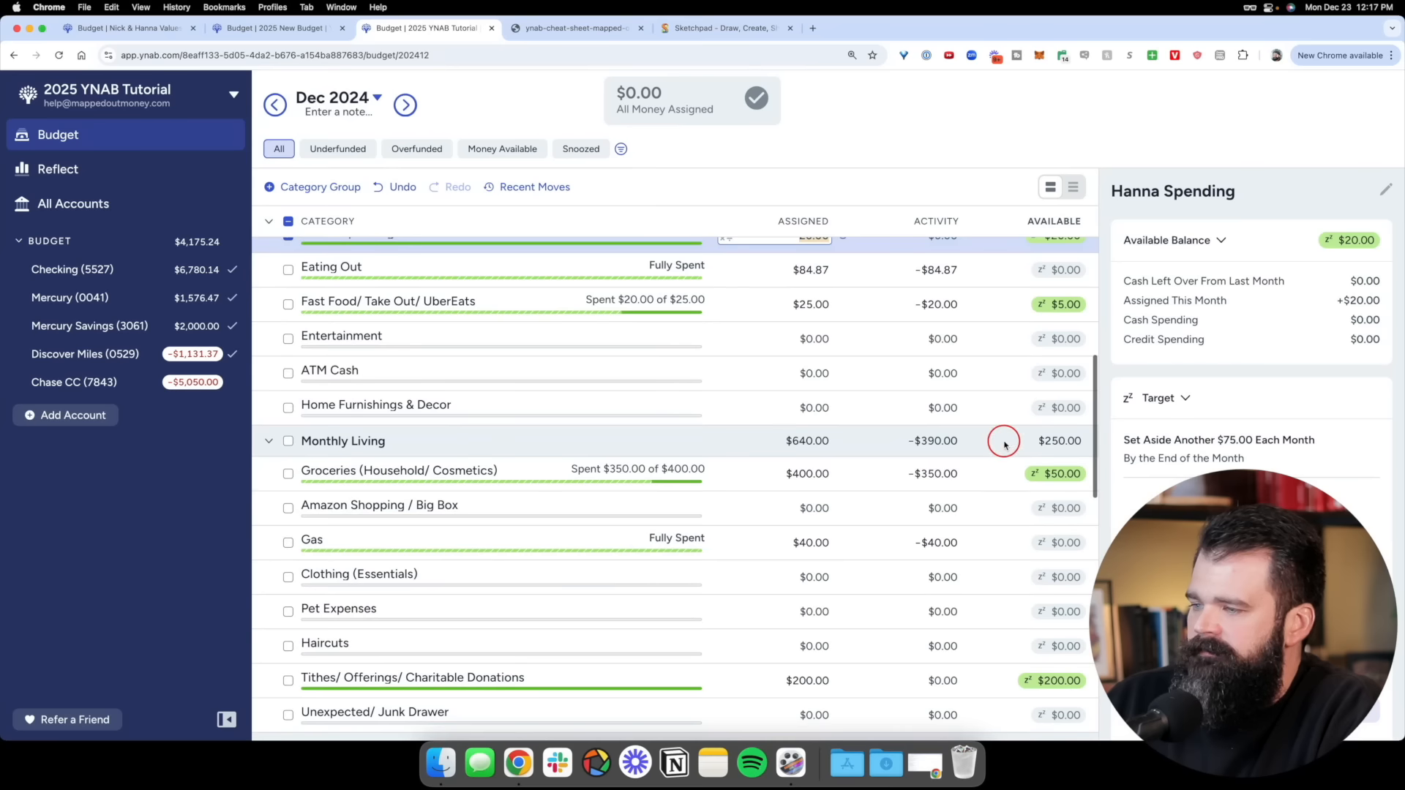
click(980, 476)
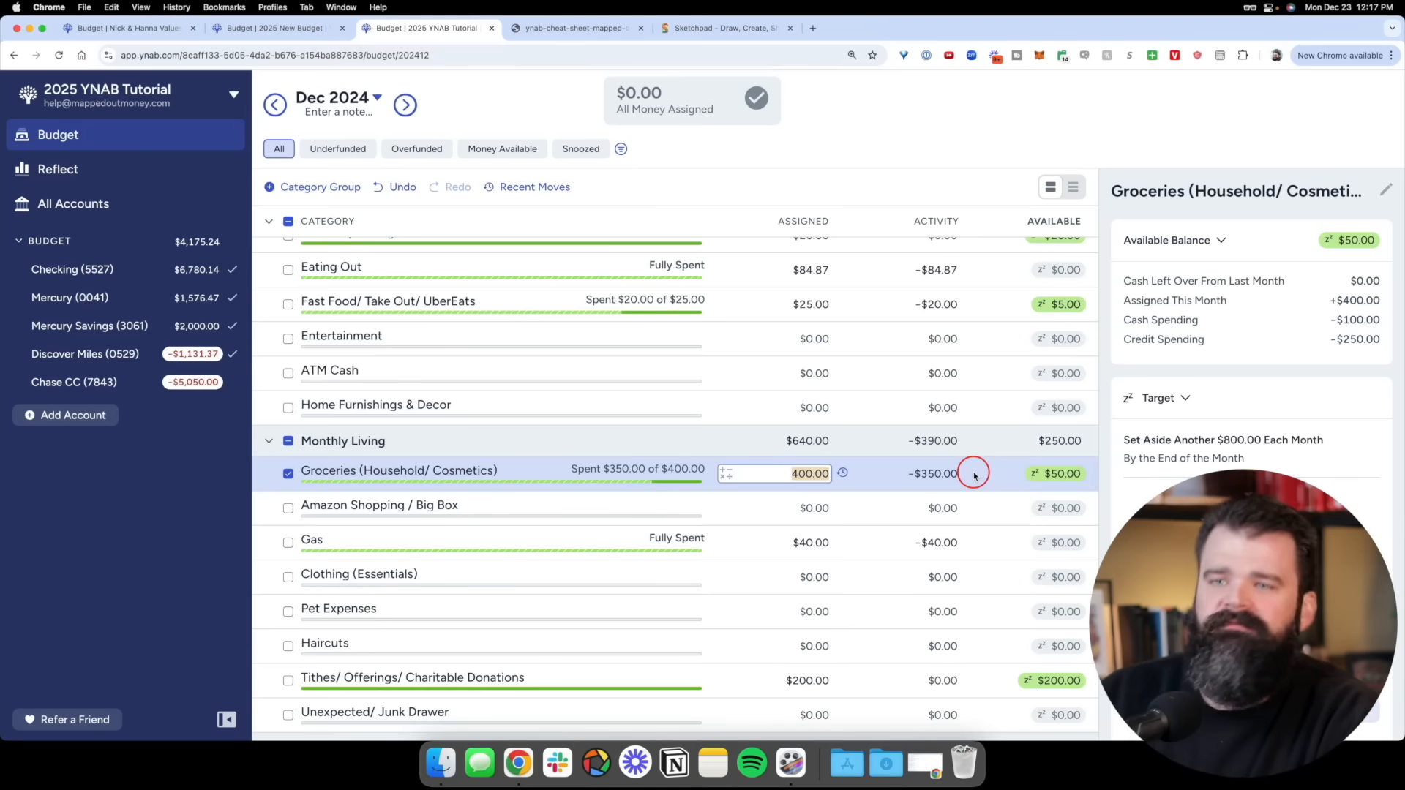
click(288, 221)
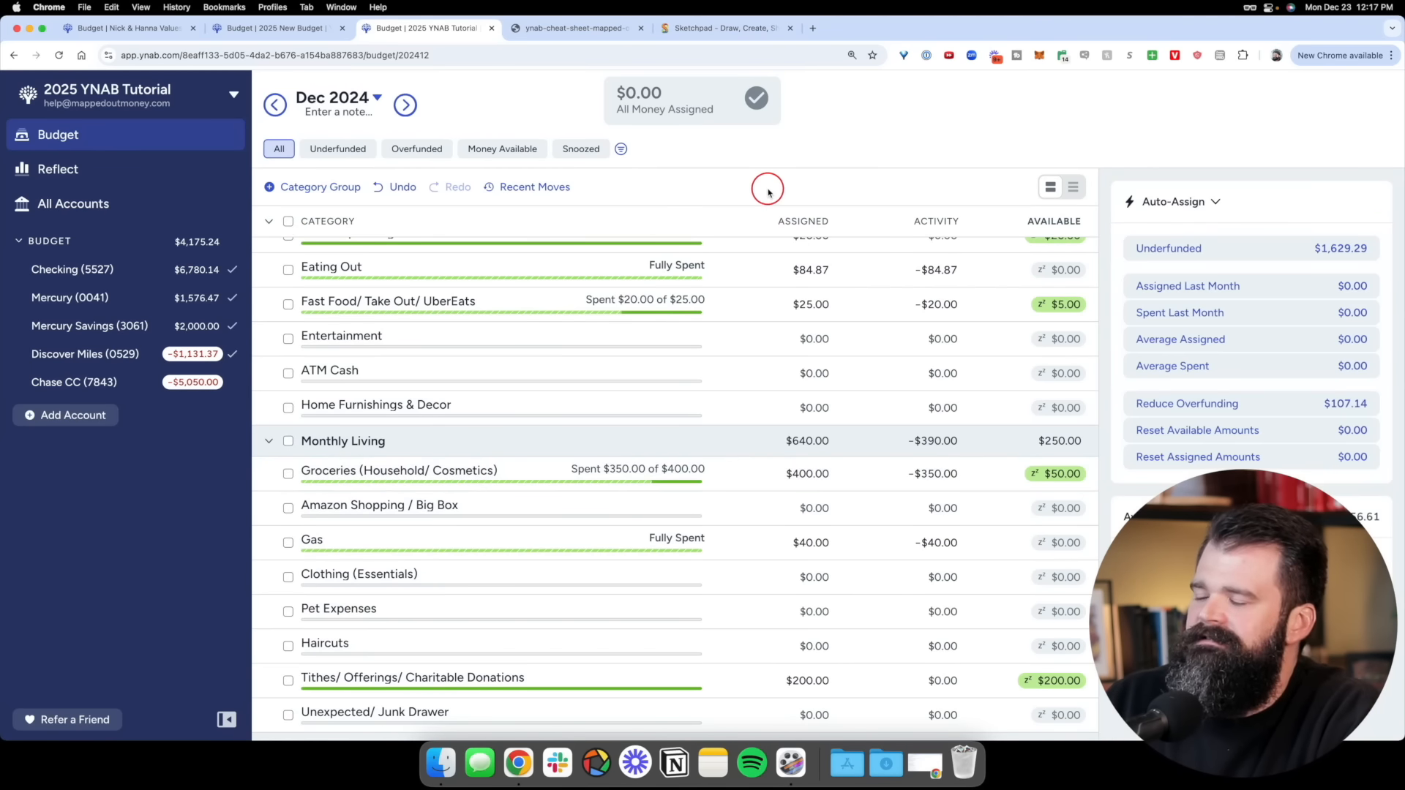
Enlarge the cheat sheet to 200% and highlight the breadcrumb option "Leave it in that category and let it roll over to next month"
click(538, 28)
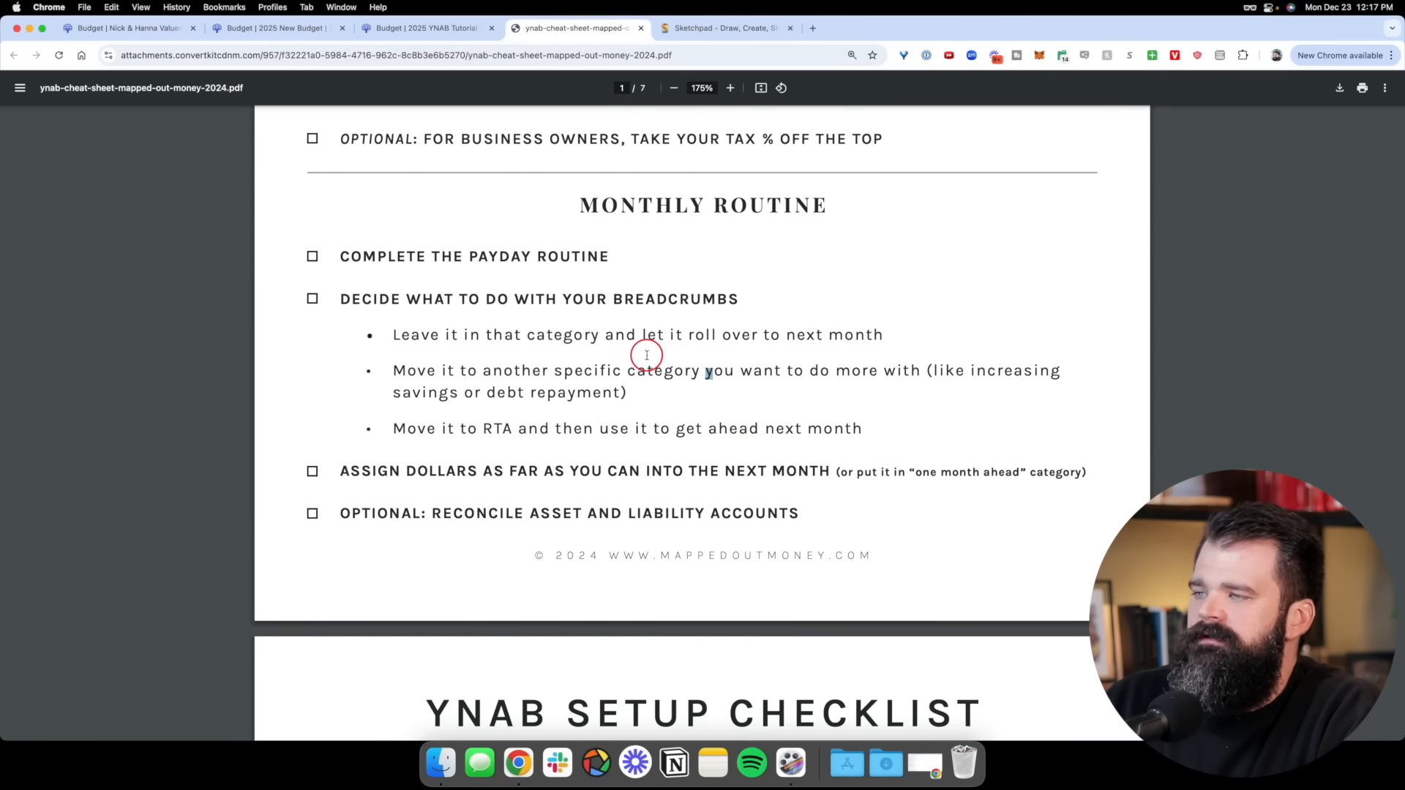
click(729, 88)
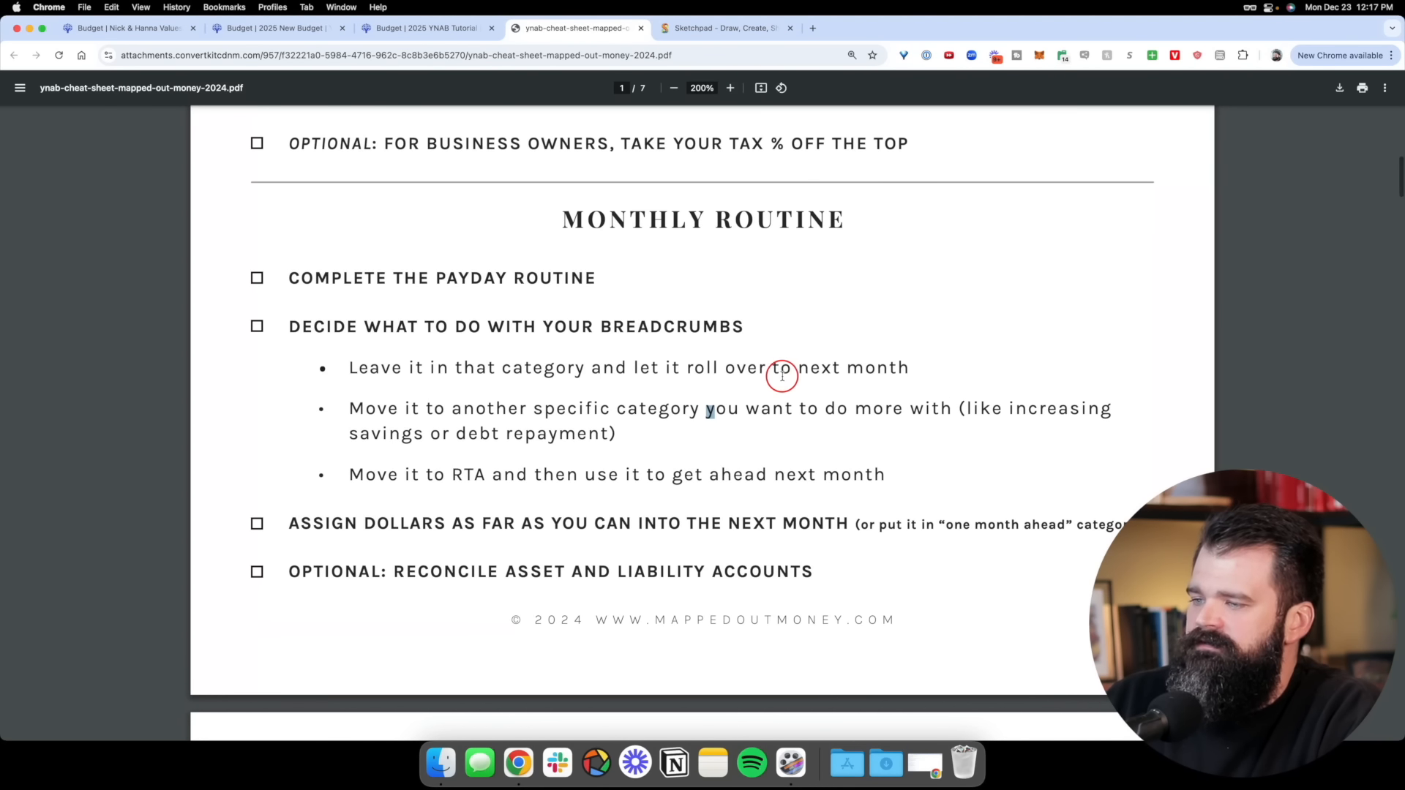
scroll(739, 375, down, 1)
drag(909, 346, 323, 345)
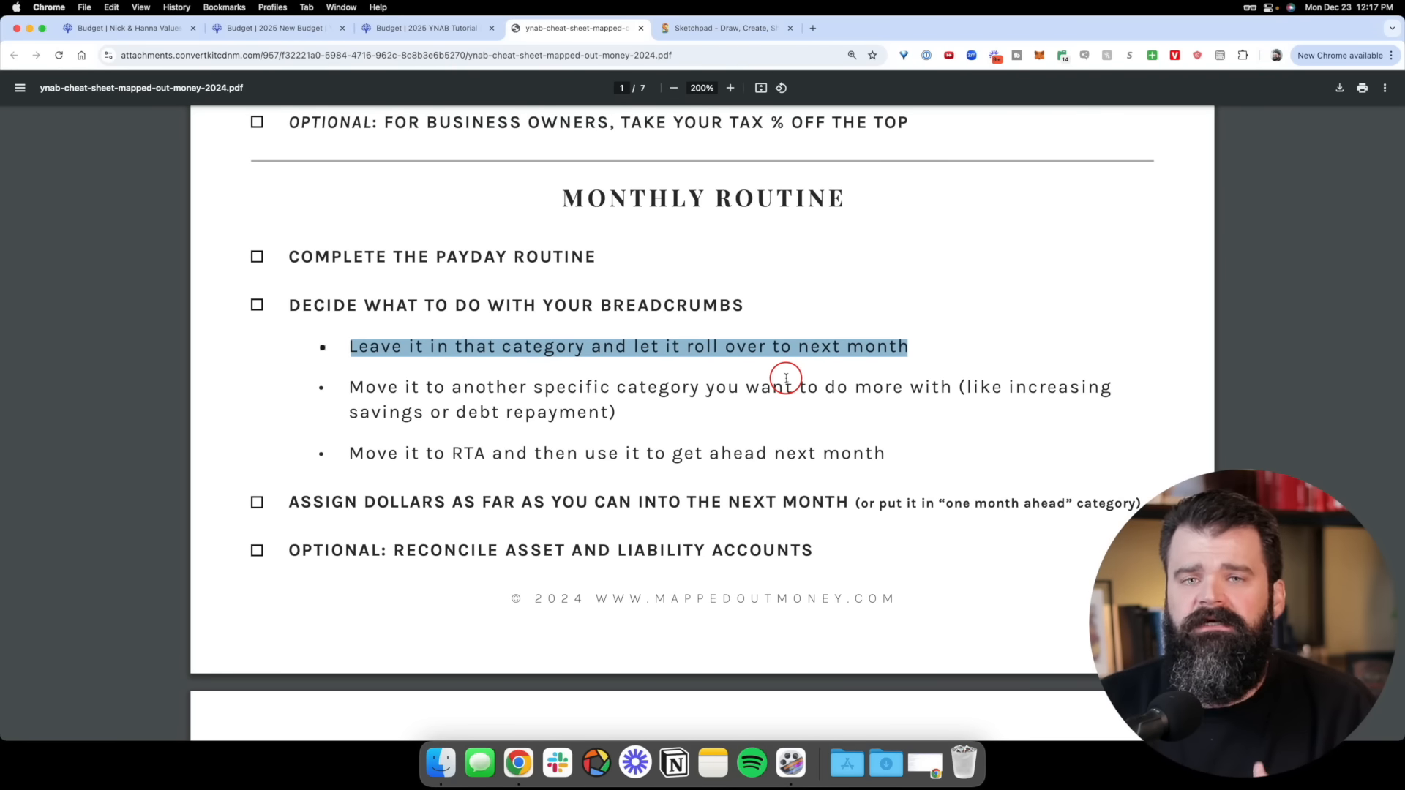
Look through the budget's leftover category balances, including the short-term savings and wealth-building groups
click(439, 28)
scroll(795, 424, down, 15)
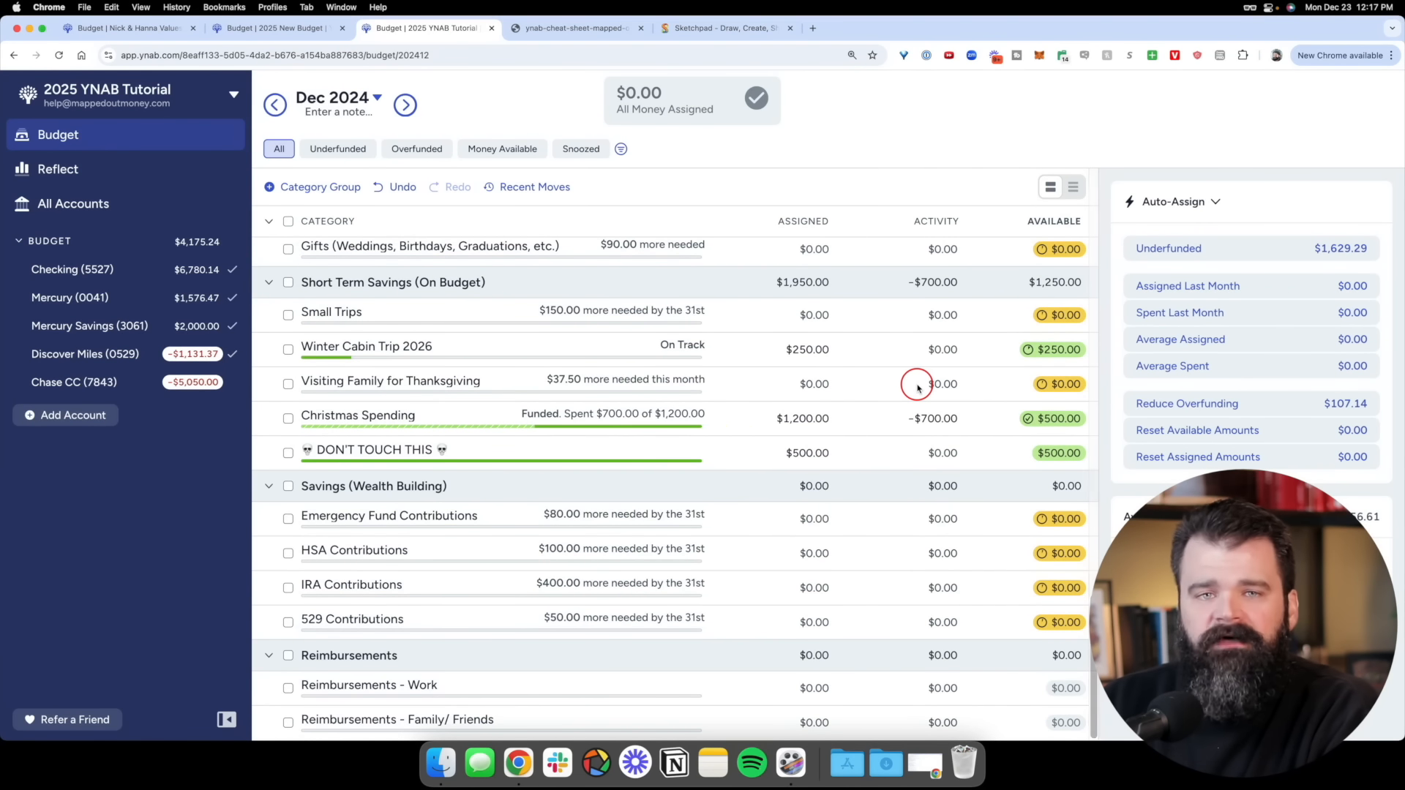
scroll(916, 386, up, 15)
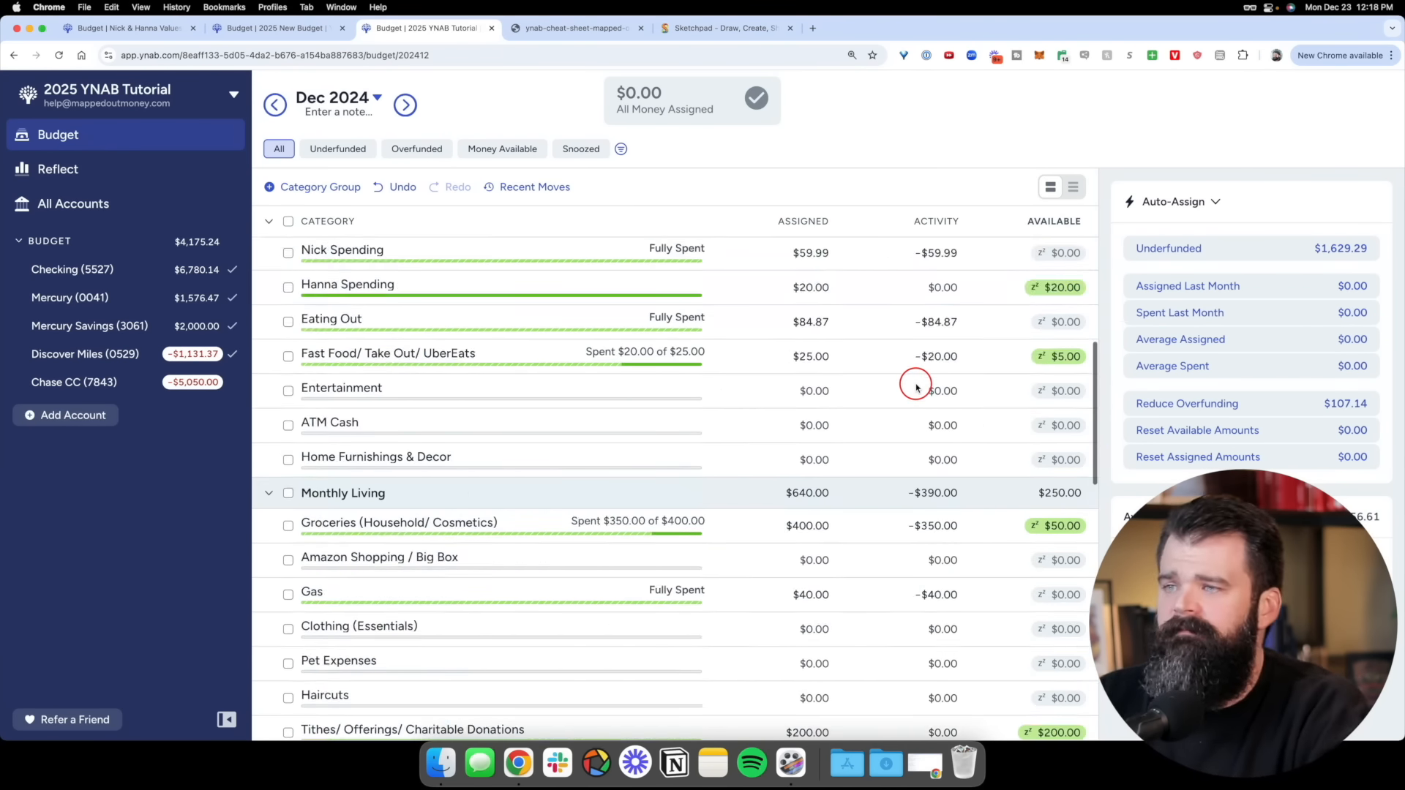
In the cheat sheet, highlight the breadcrumb options of moving money to another specific category and moving it to RTA to get ahead next month
click(534, 28)
drag(638, 391, 346, 388)
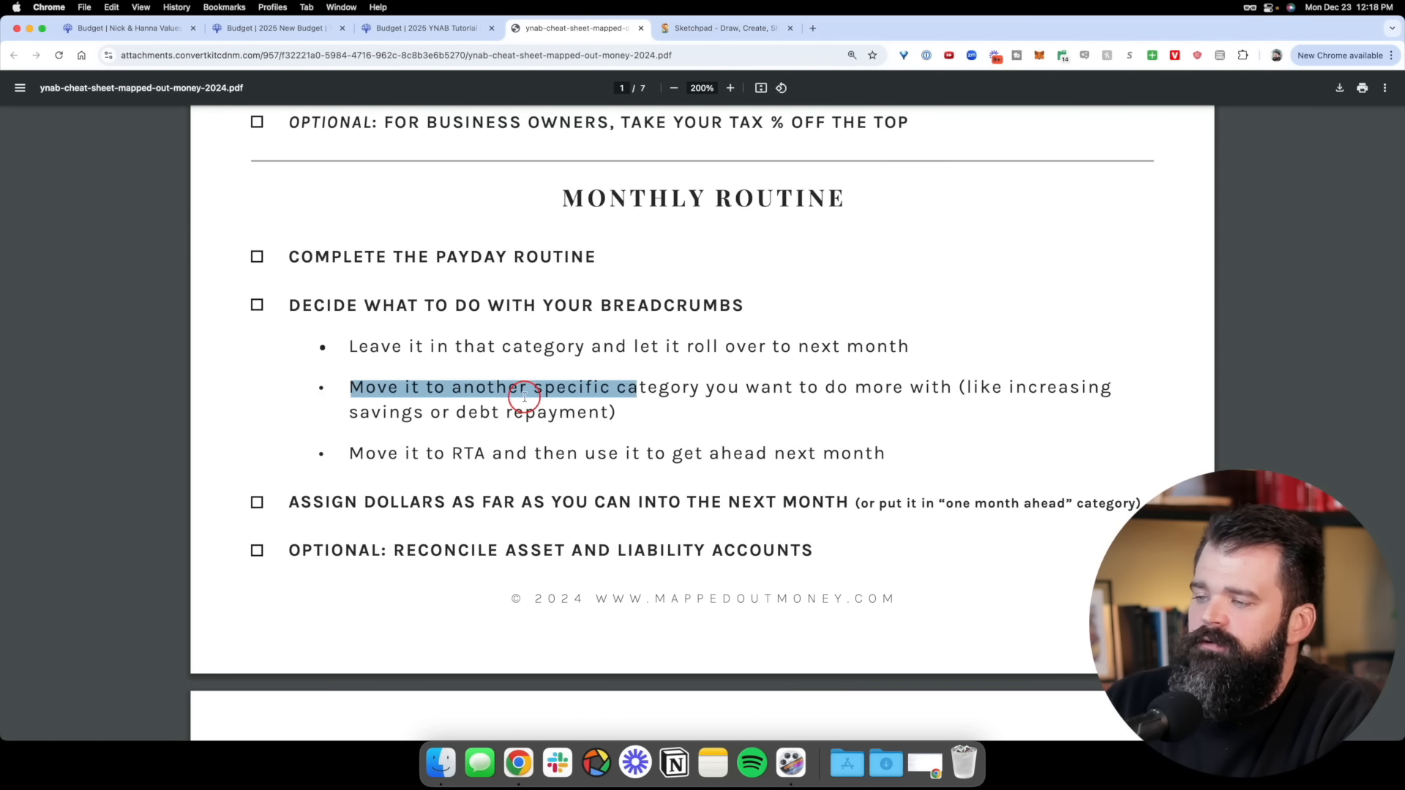
click(763, 419)
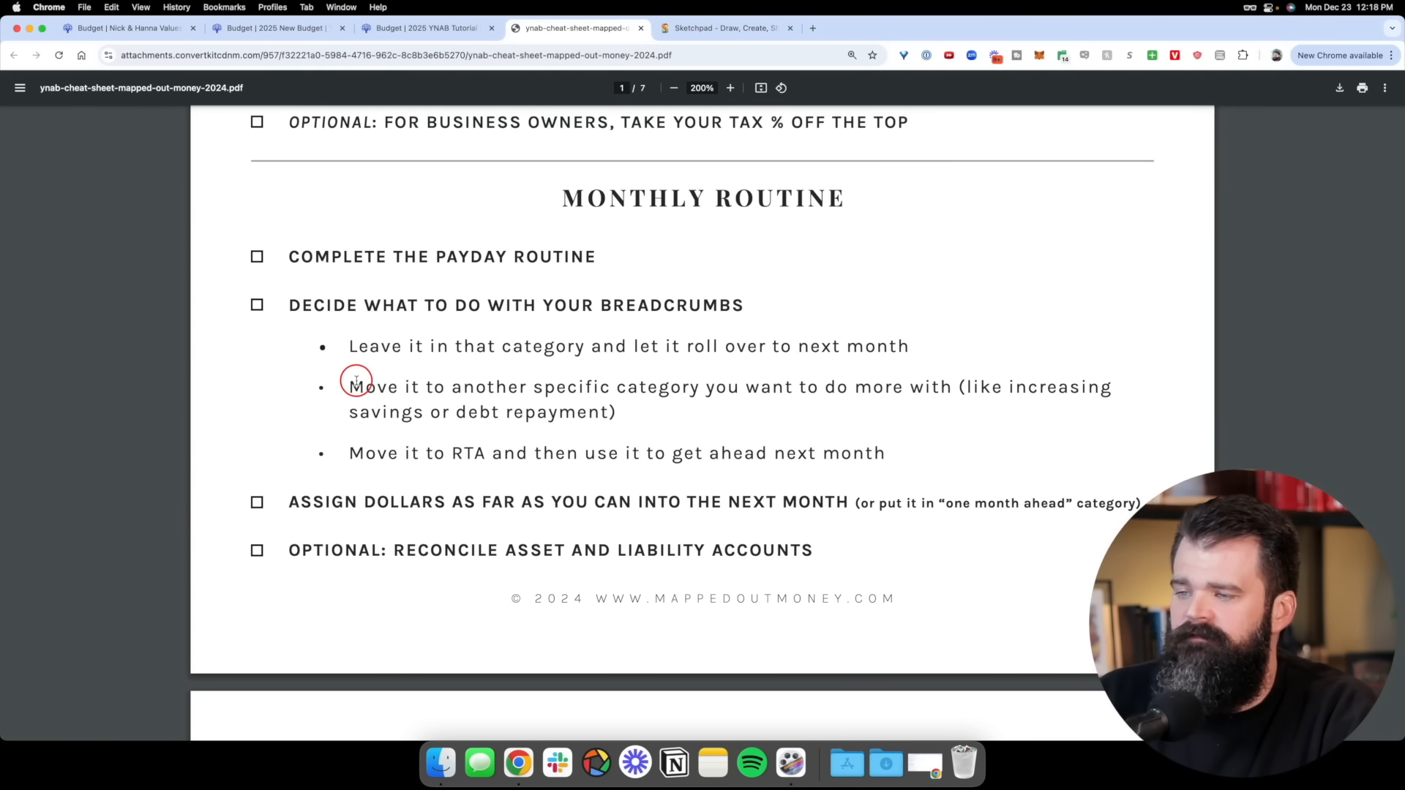
drag(351, 450, 906, 461)
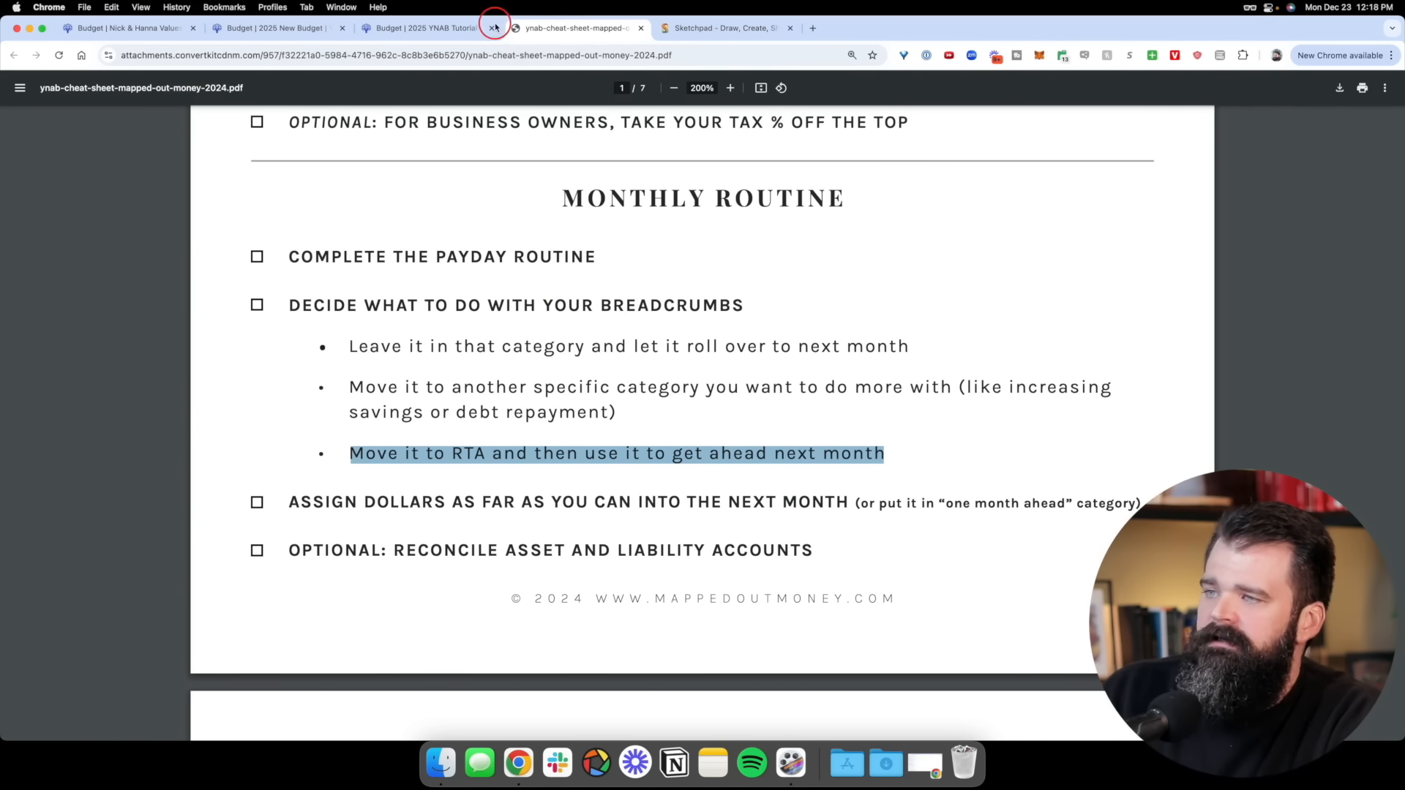
Filter the Dec 2024 budget to show only categories with money available
click(410, 27)
scroll(951, 449, down, 1)
scroll(972, 453, up, 10)
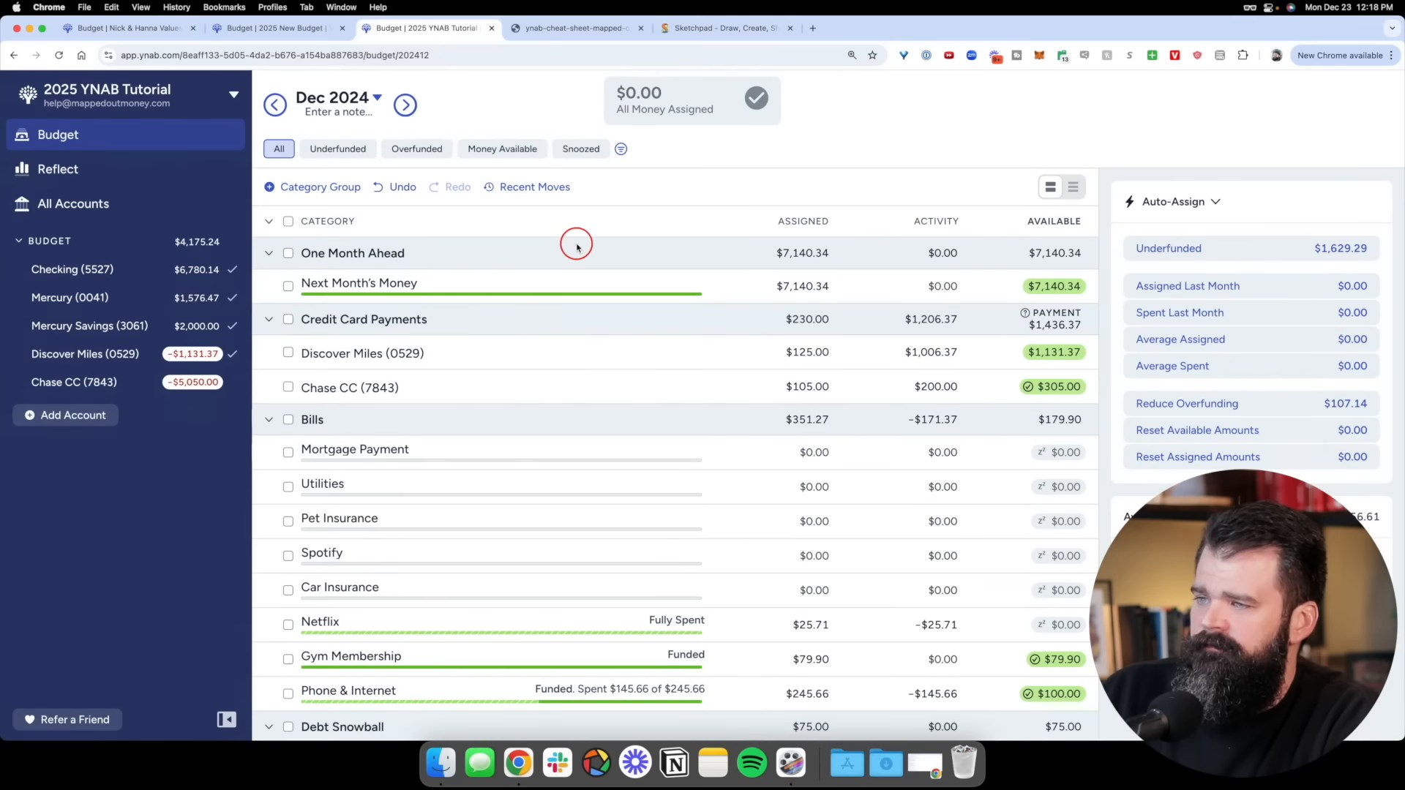
click(502, 148)
scroll(1083, 338, down, 1)
scroll(1084, 341, down, 3)
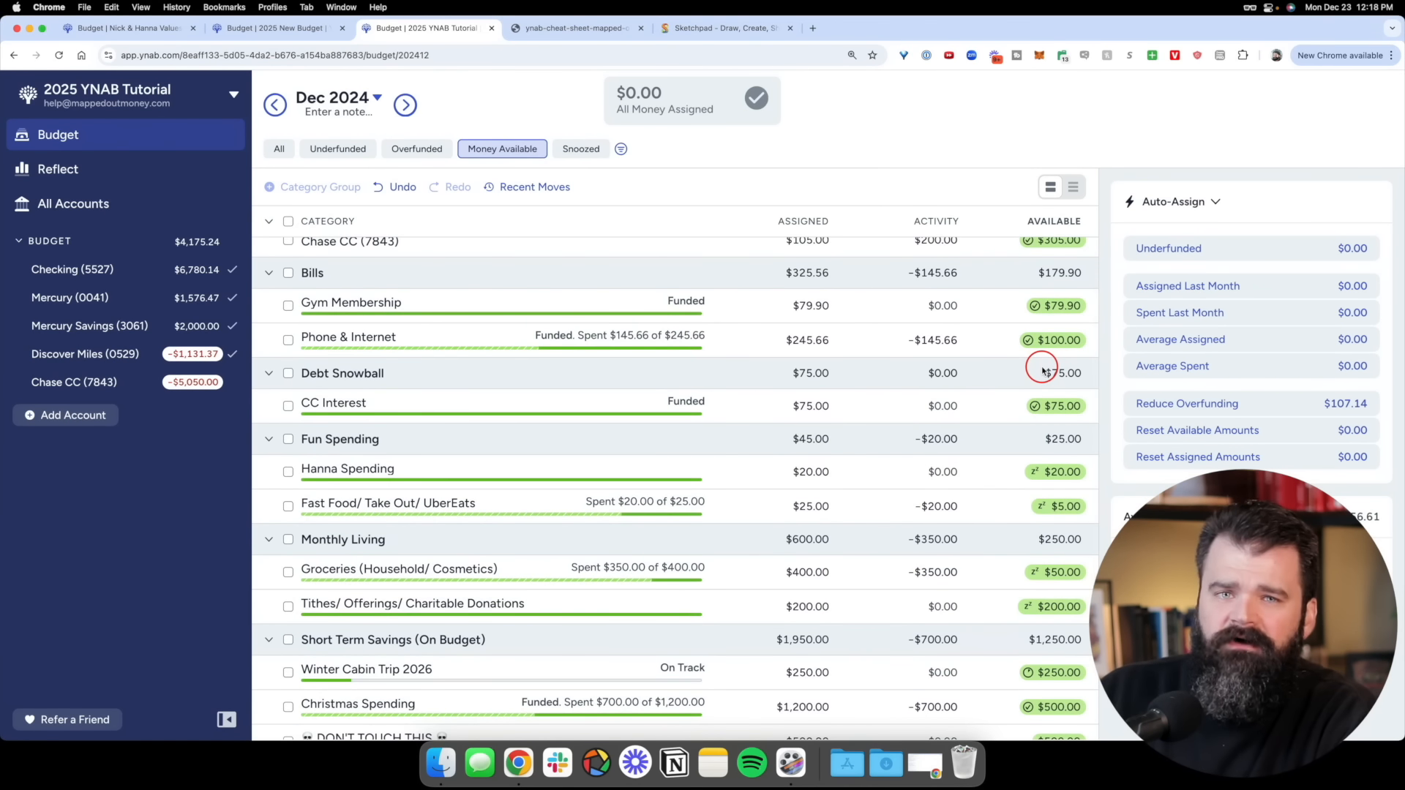
Move $79.90 from Gym Membership to Inflow: Ready to Assign
click(1047, 305)
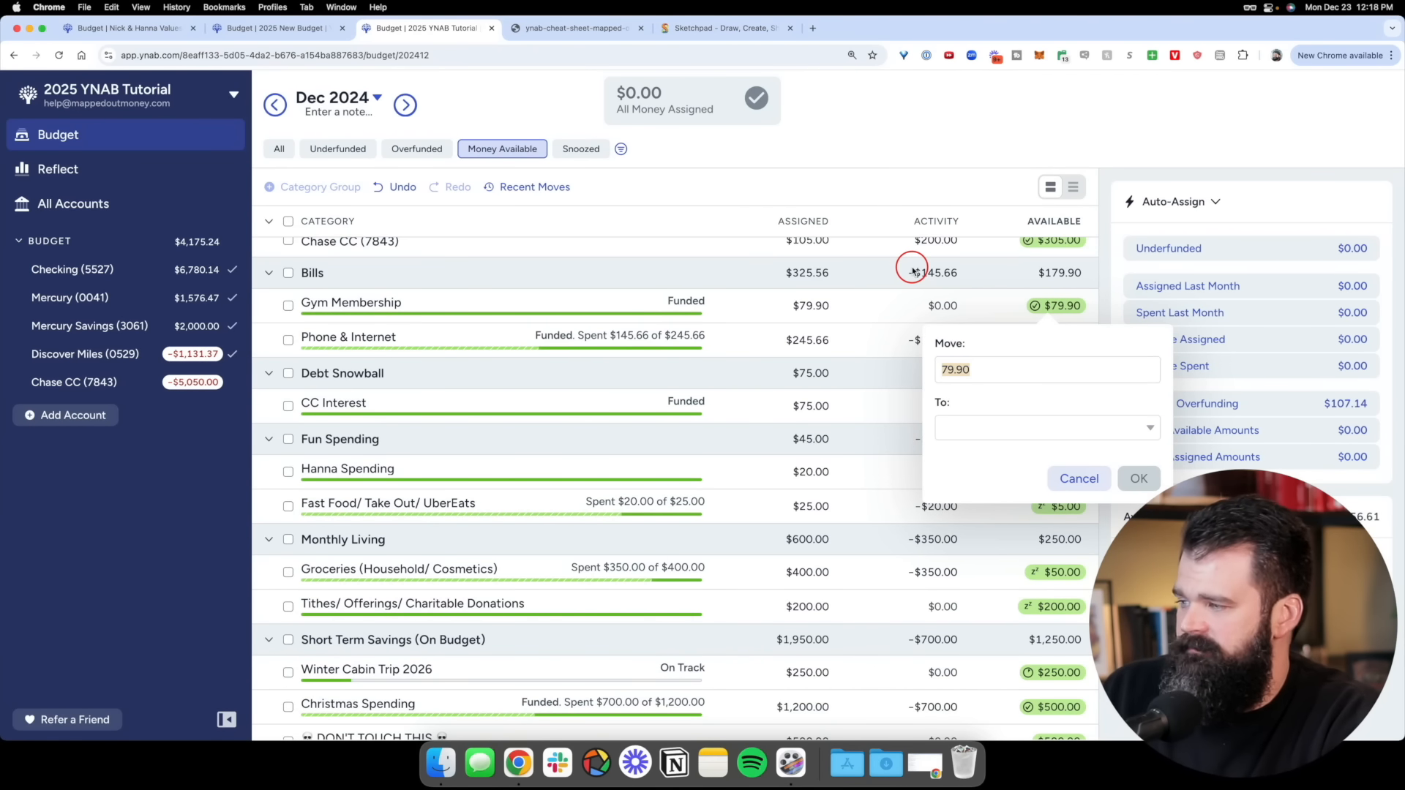
key(Tab)
click(1116, 510)
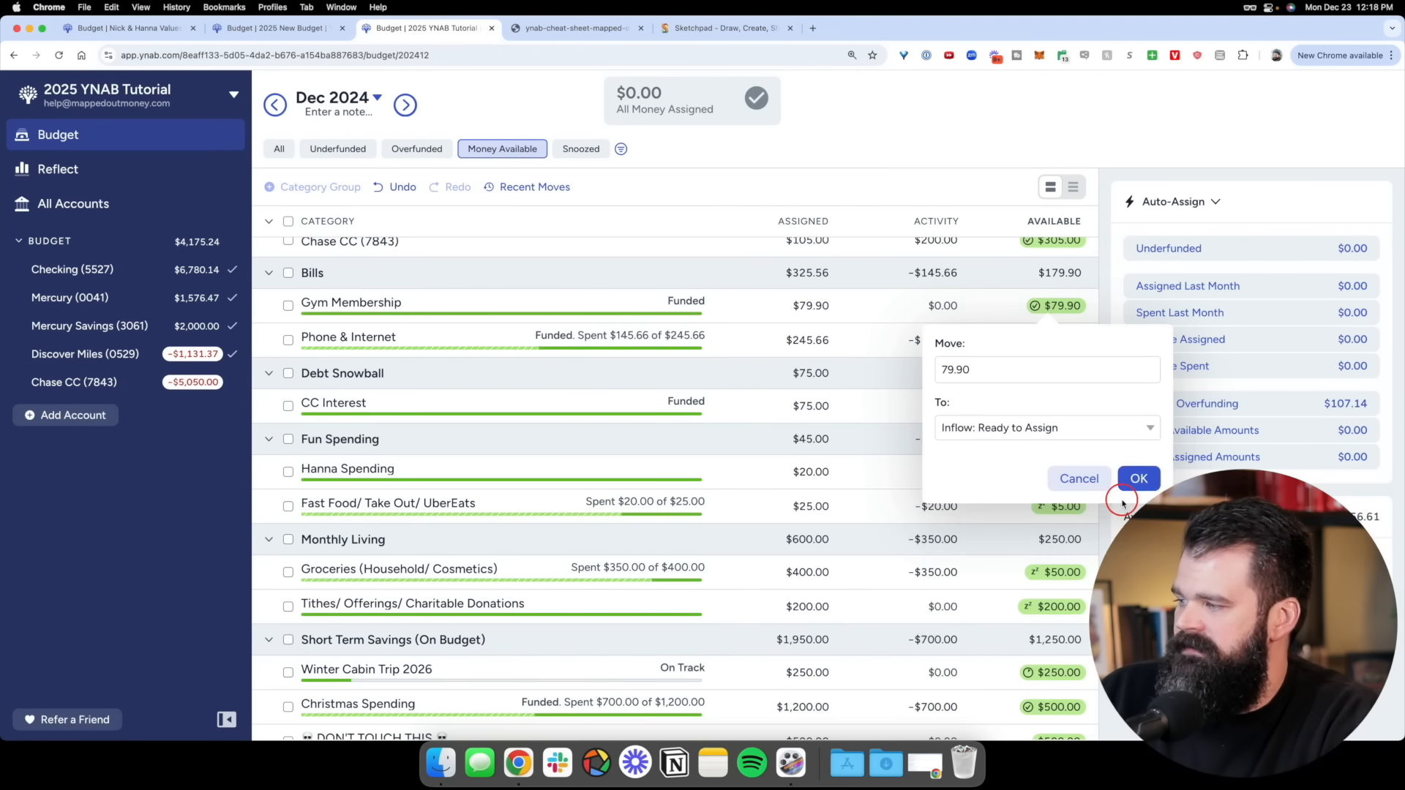
click(1144, 477)
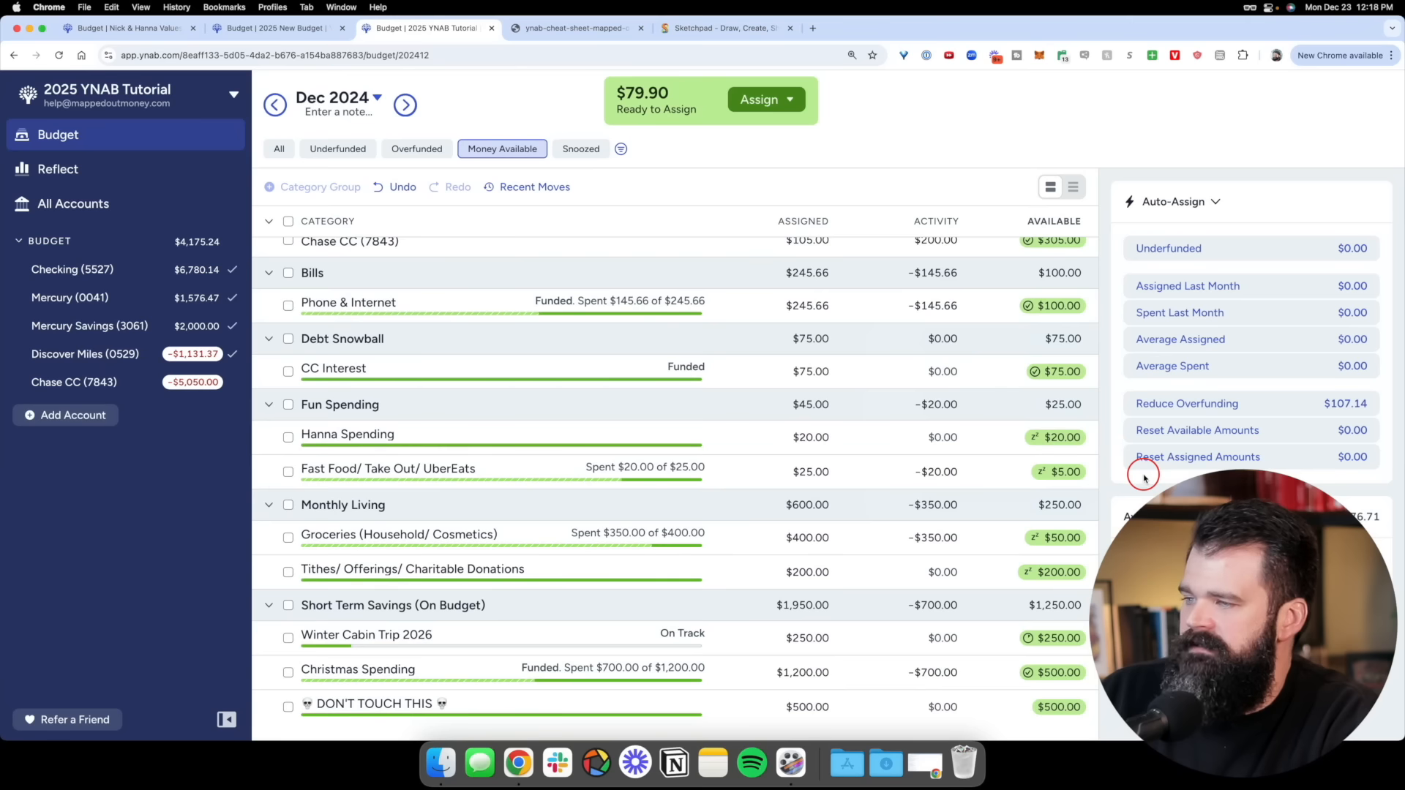
Move $100.00 from Phone & Internet to Inflow: Ready to Assign
click(1057, 306)
click(1083, 435)
click(1090, 507)
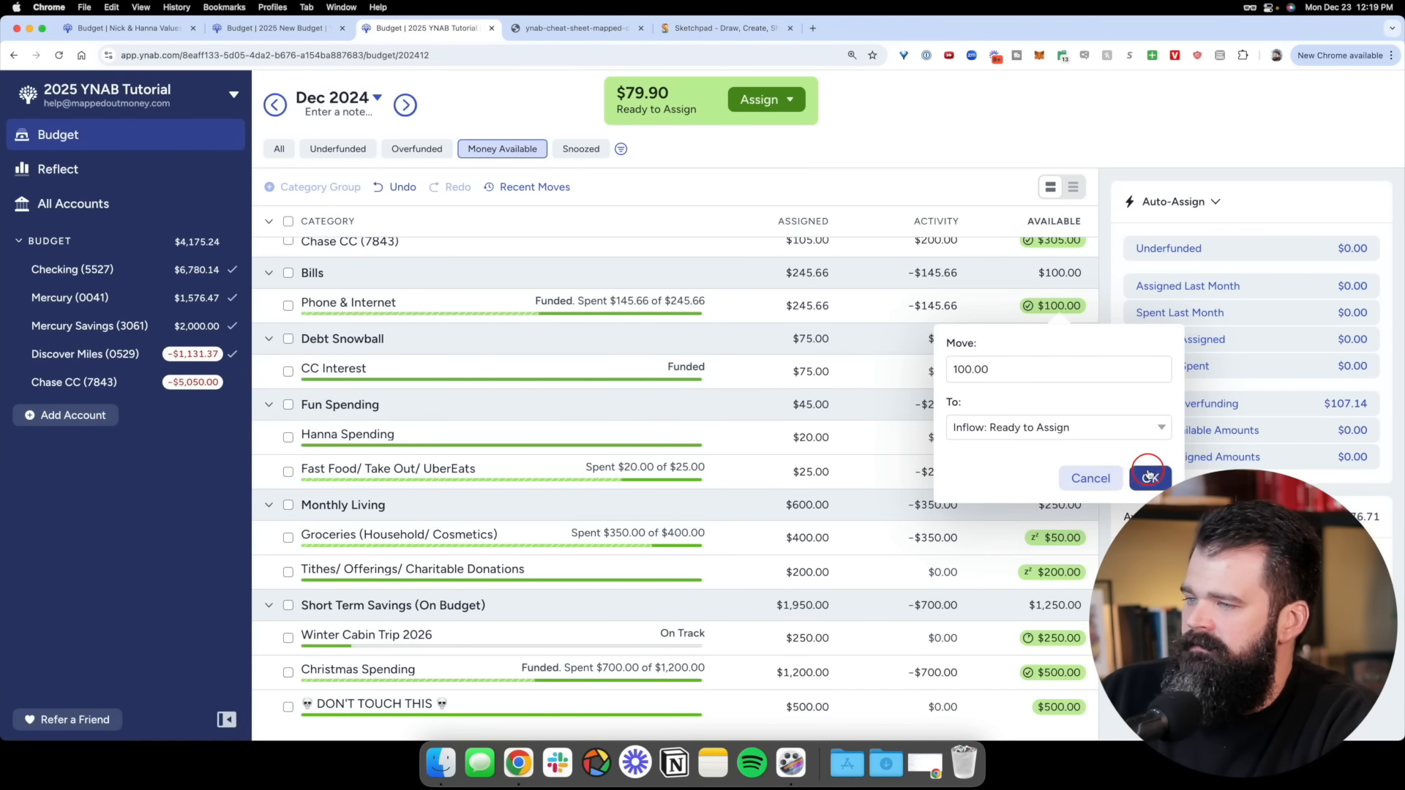
click(1146, 477)
Move $75.00 from CC Interest and $20.00 from Hanna Spending to Inflow: Ready to Assign
click(1057, 306)
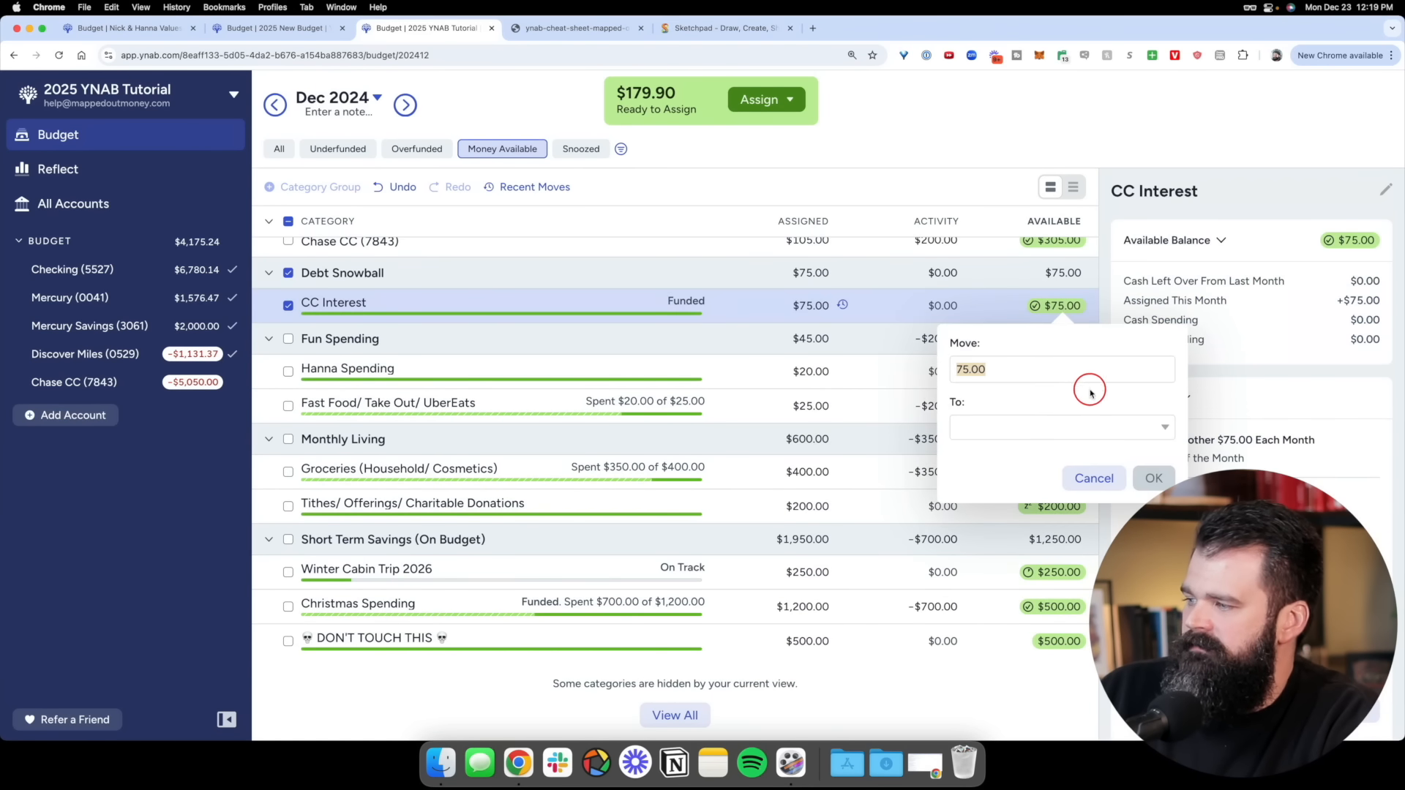
click(1090, 427)
text(read)
click(1066, 384)
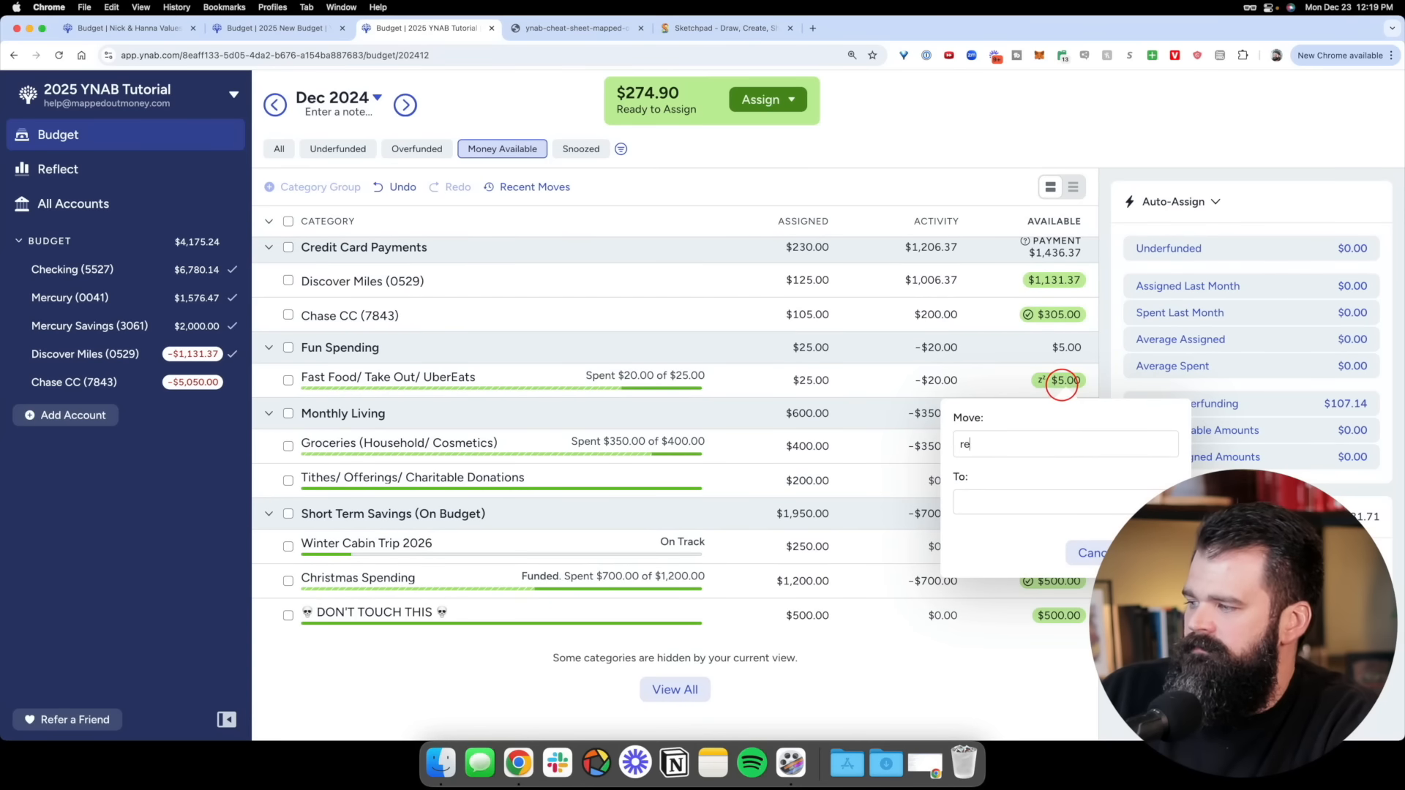
Move $5.00 from Fast Food/ Take Out/ UberEats to Inflow: Ready to Assign
click(1063, 381)
click(1065, 381)
click(1104, 498)
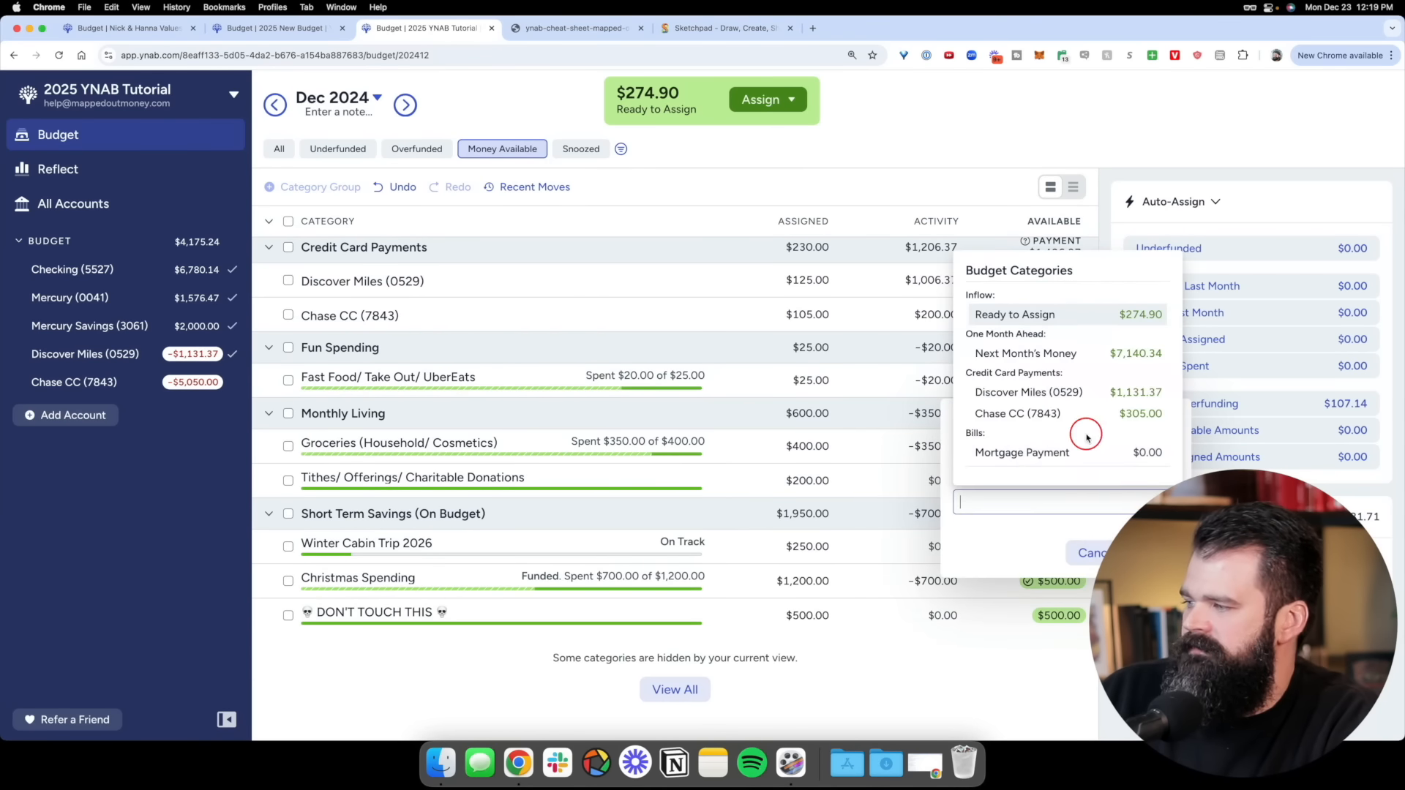
click(1046, 314)
key(Return)
Move $50.00 from Groceries (Household/ Cosmetics) to Inflow: Ready to Assign
click(1061, 446)
key(Tab)
text(read)
key(Return)
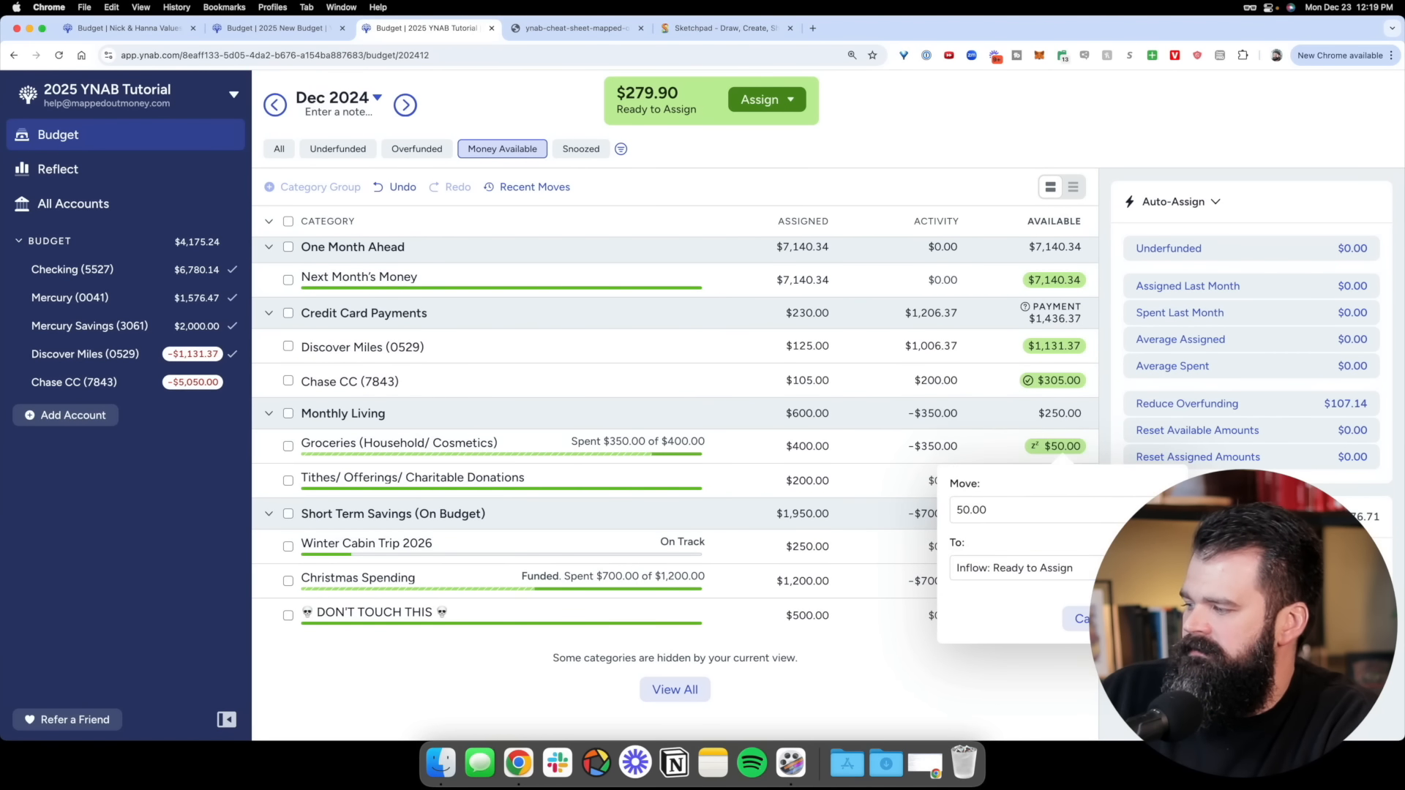
key(Return)
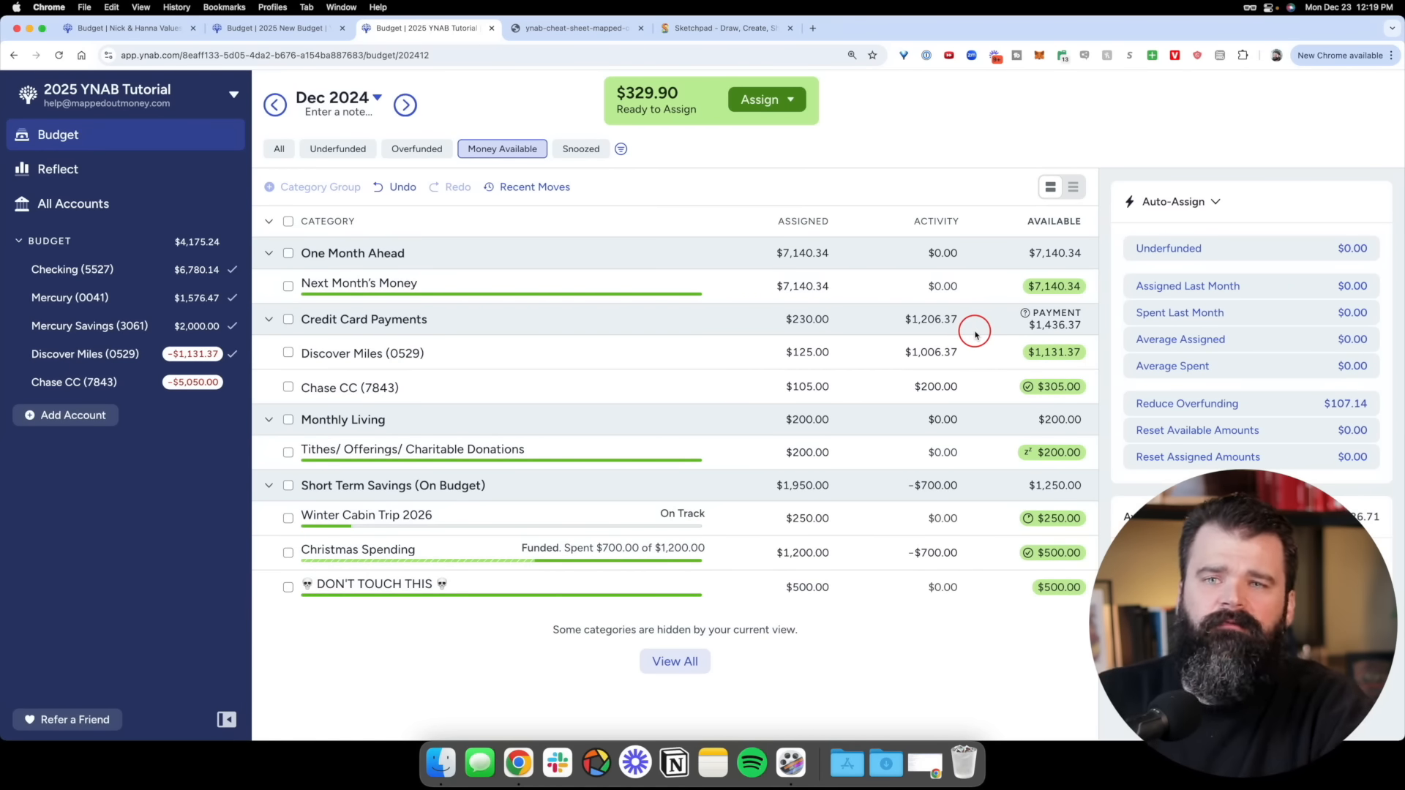
In the cheat sheet's Monthly Routine, highlight the item about assigning dollars as far as possible into the next month
click(577, 30)
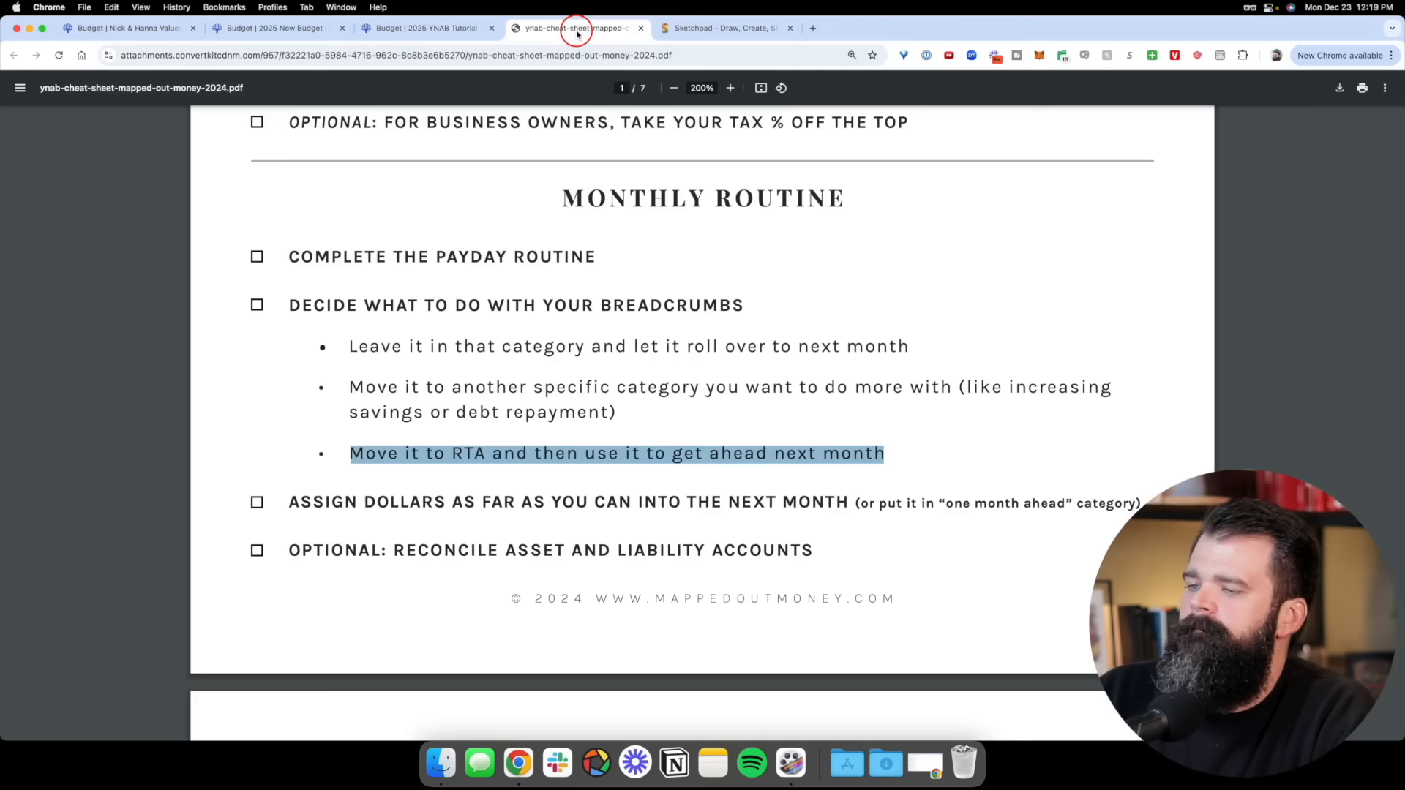
drag(287, 505, 1160, 502)
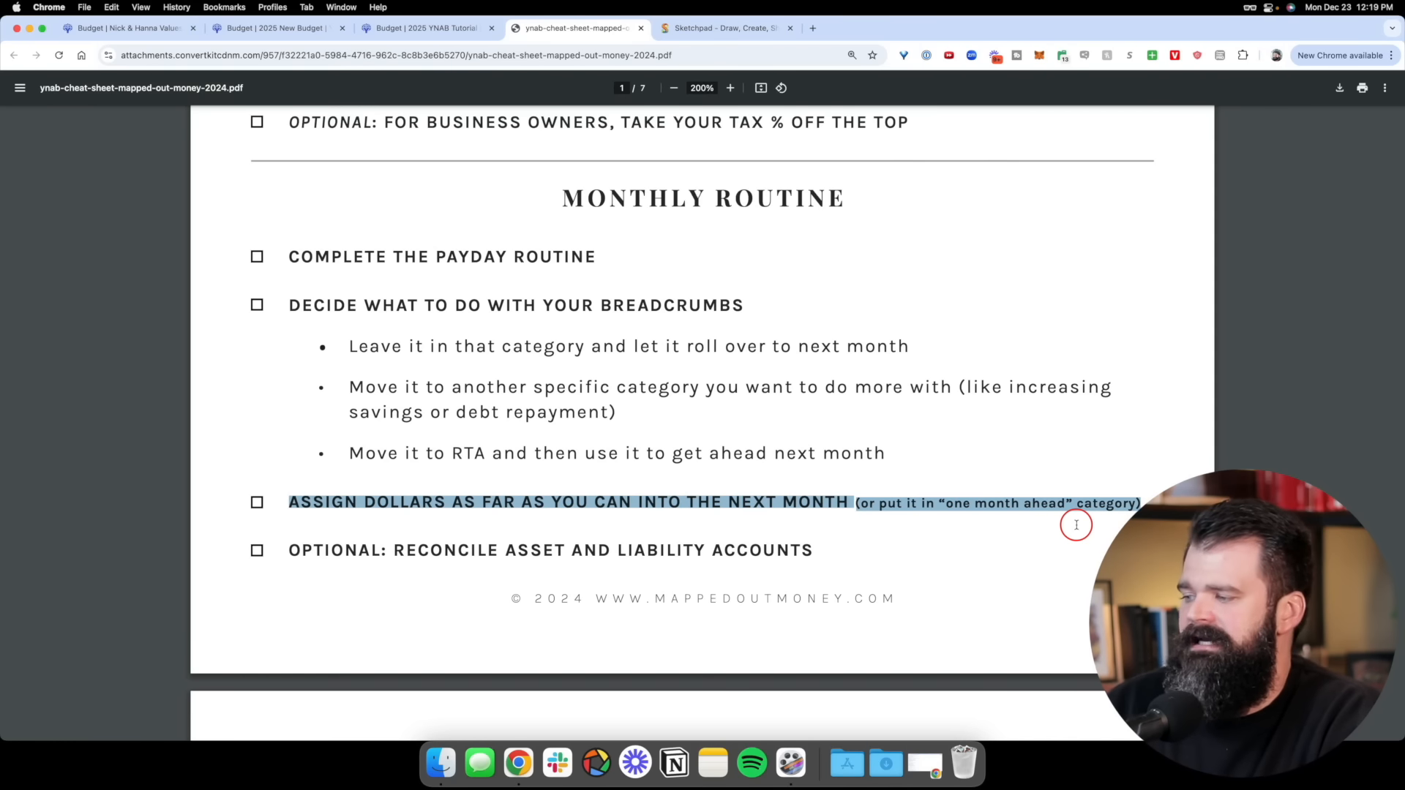
click(981, 510)
Return to the 2025 YNAB Tutorial budget and show all categories for Dec 2024
click(425, 35)
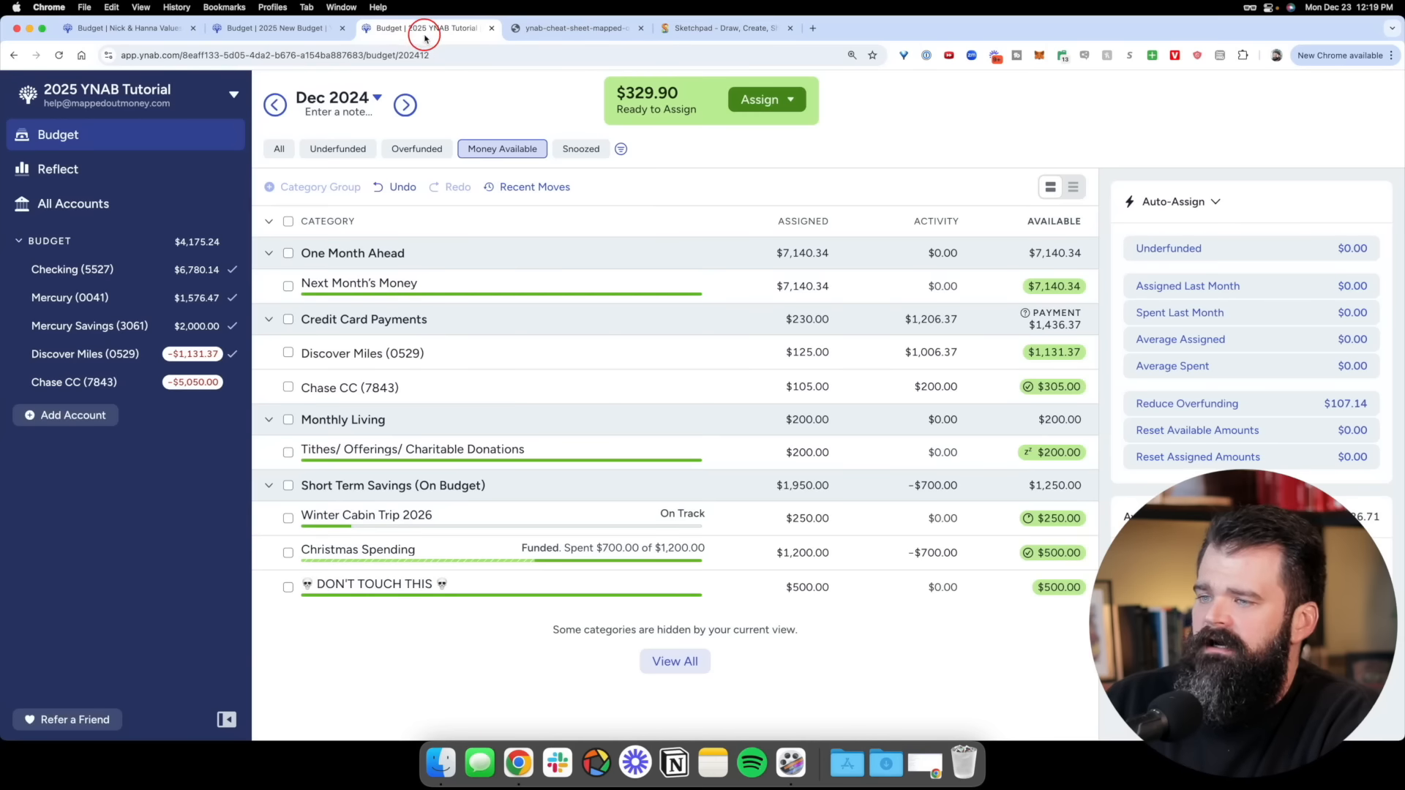
click(279, 148)
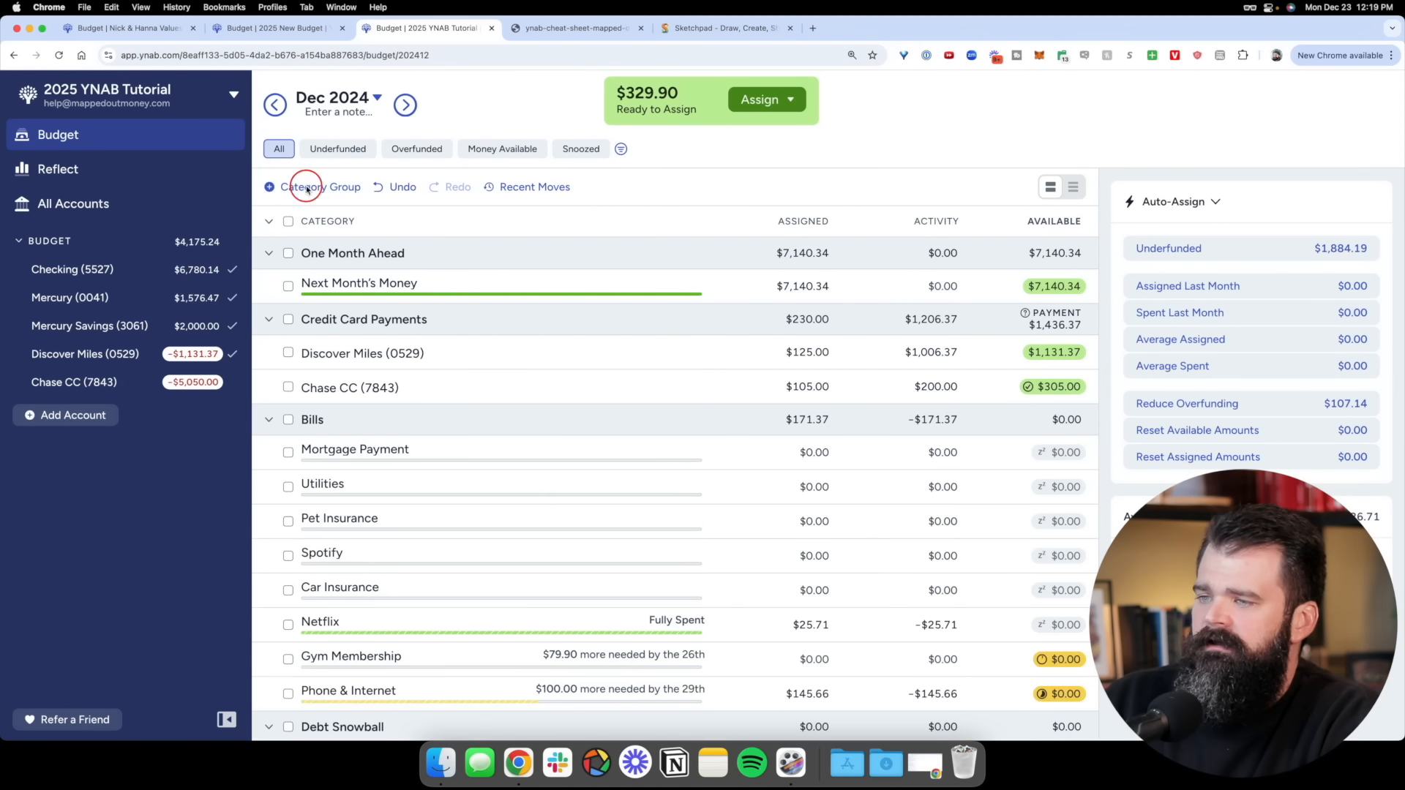
Set the Dec 2024 assigned amount of Next Month's Money to 0 and go to the Jan 2025 budget
click(449, 288)
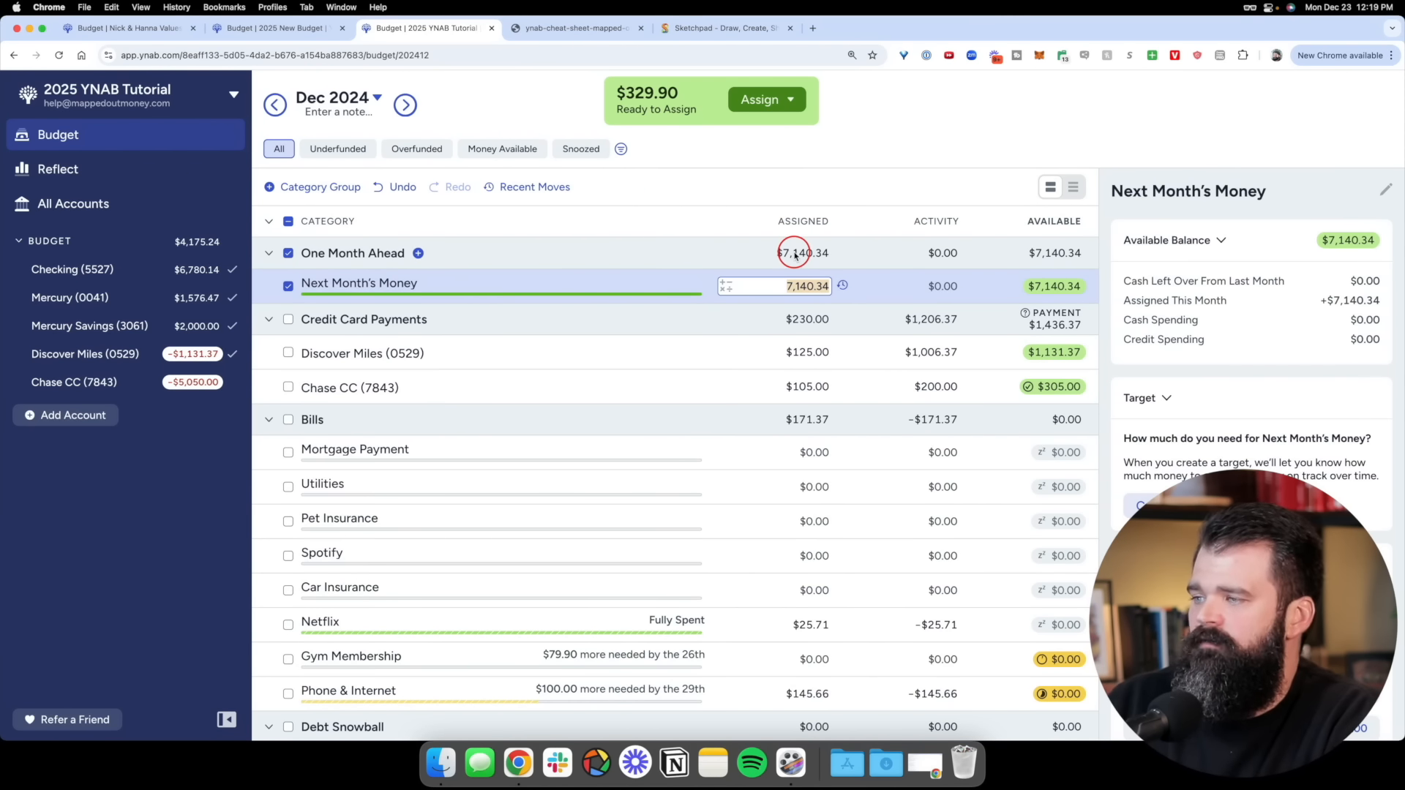
key(Return)
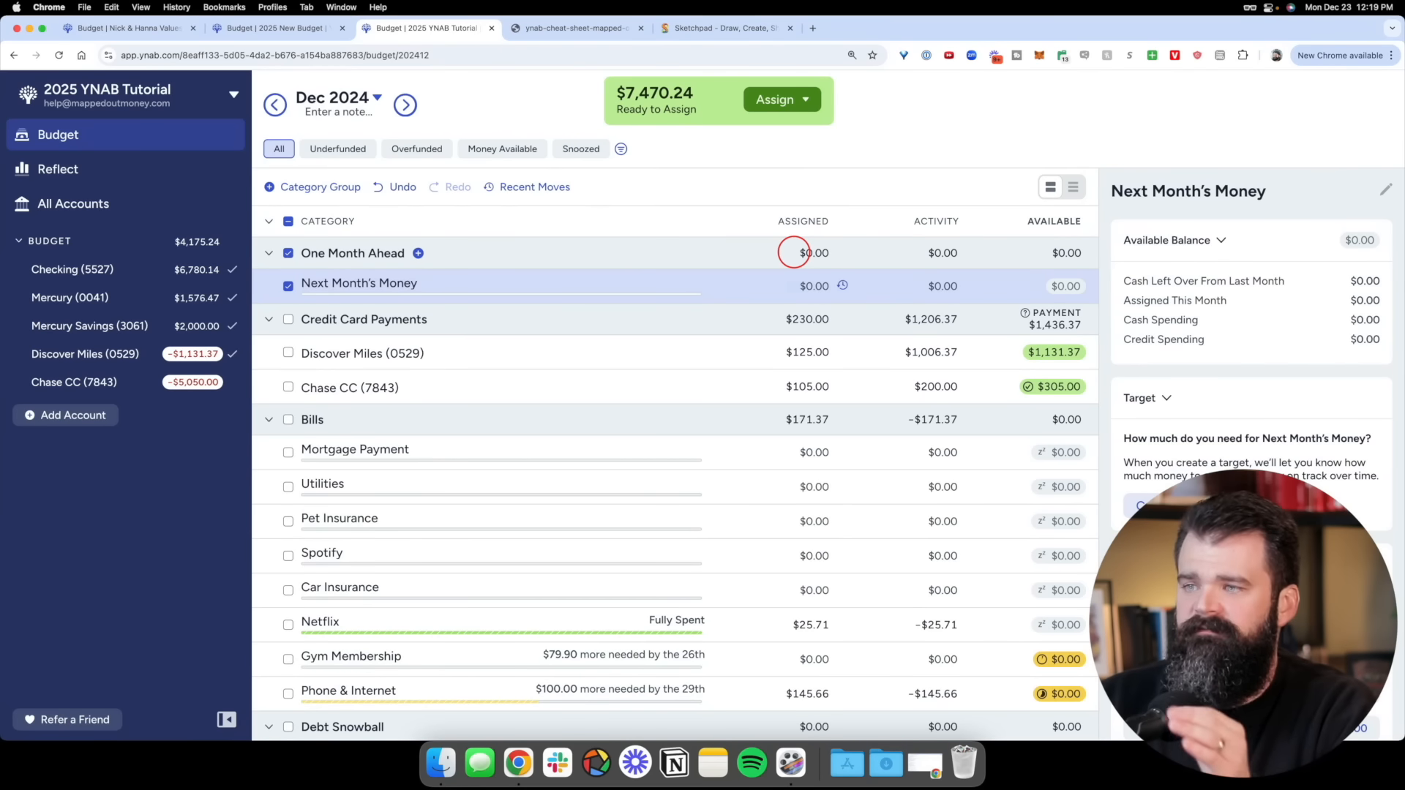
click(405, 105)
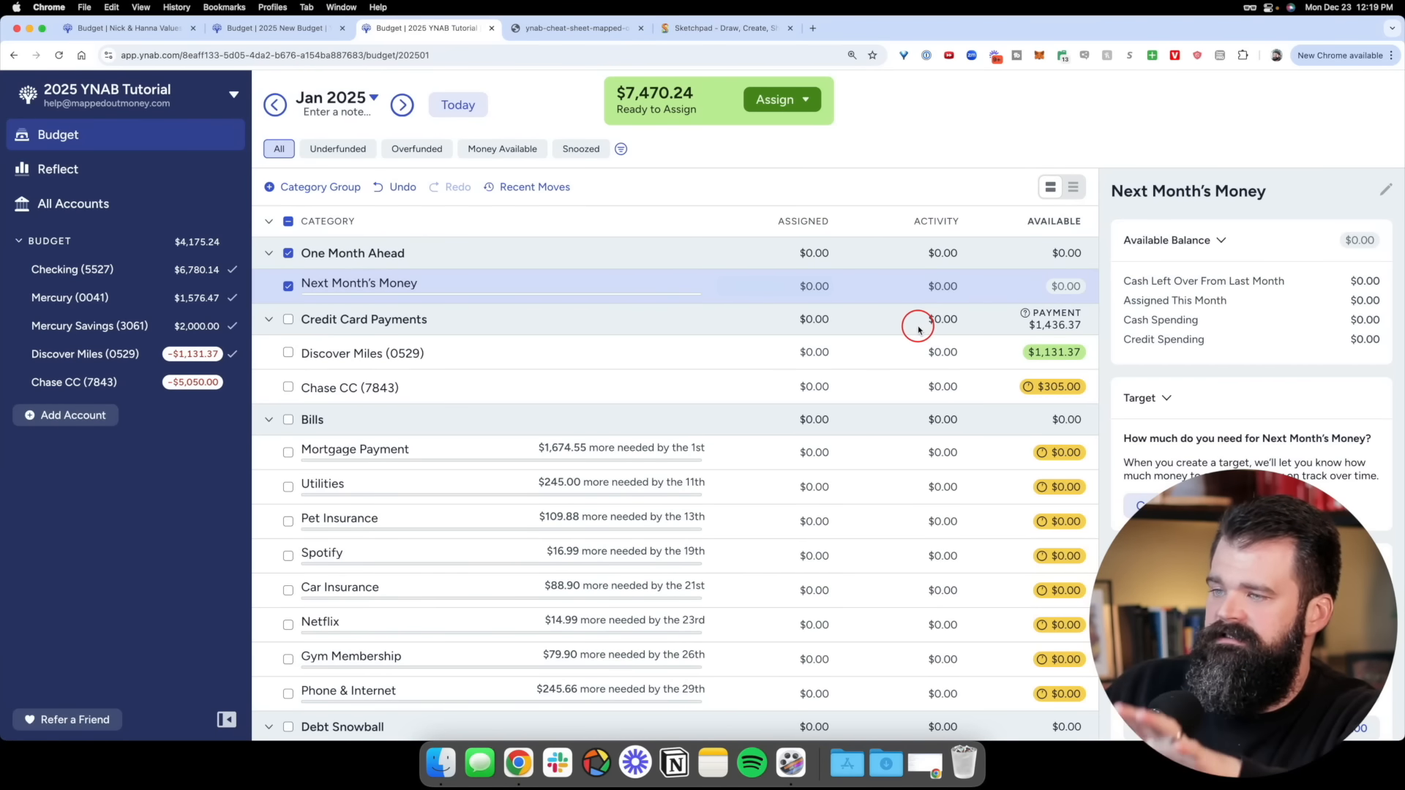
Undo the change to Next Month's Money, check the category in Jan 2025 and return to Dec 2024
click(379, 182)
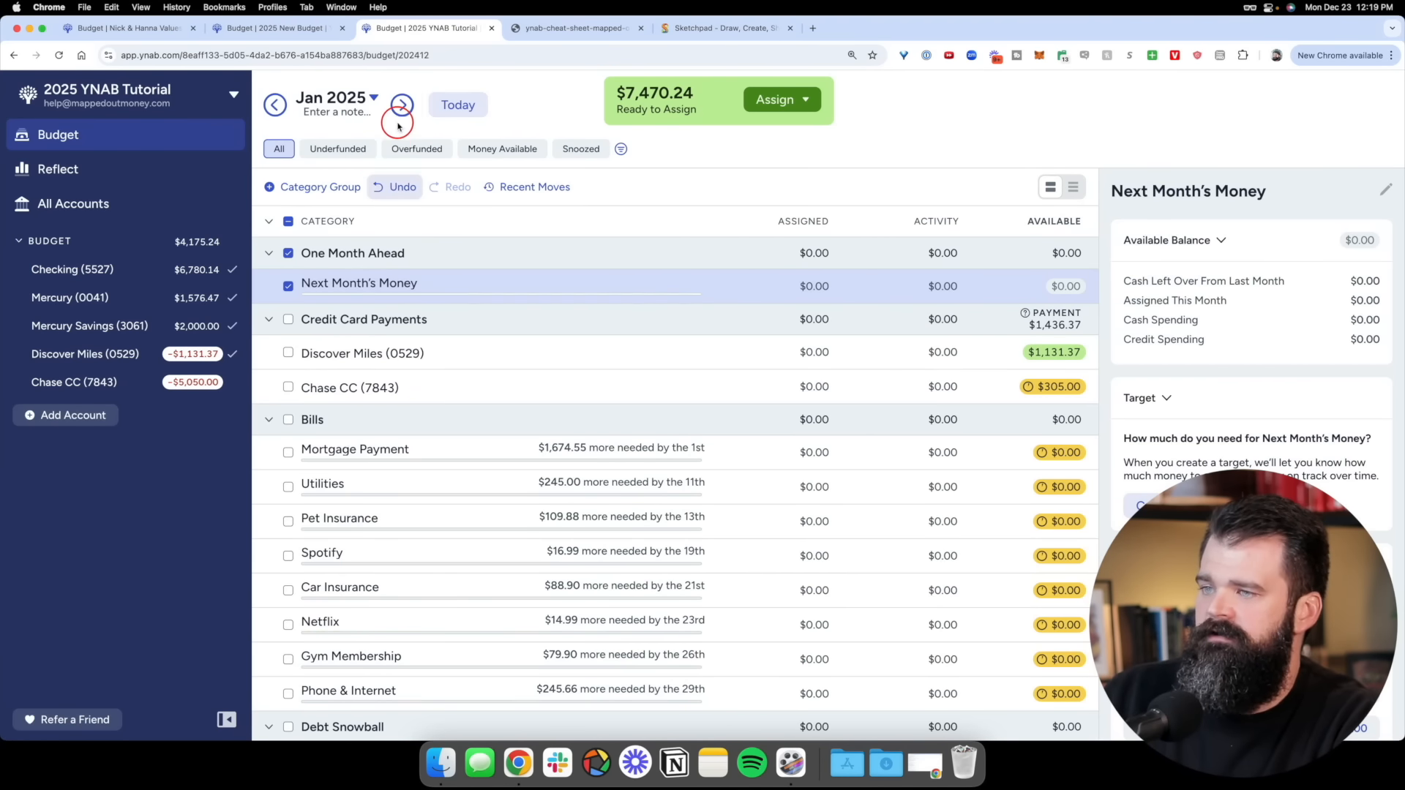
click(405, 107)
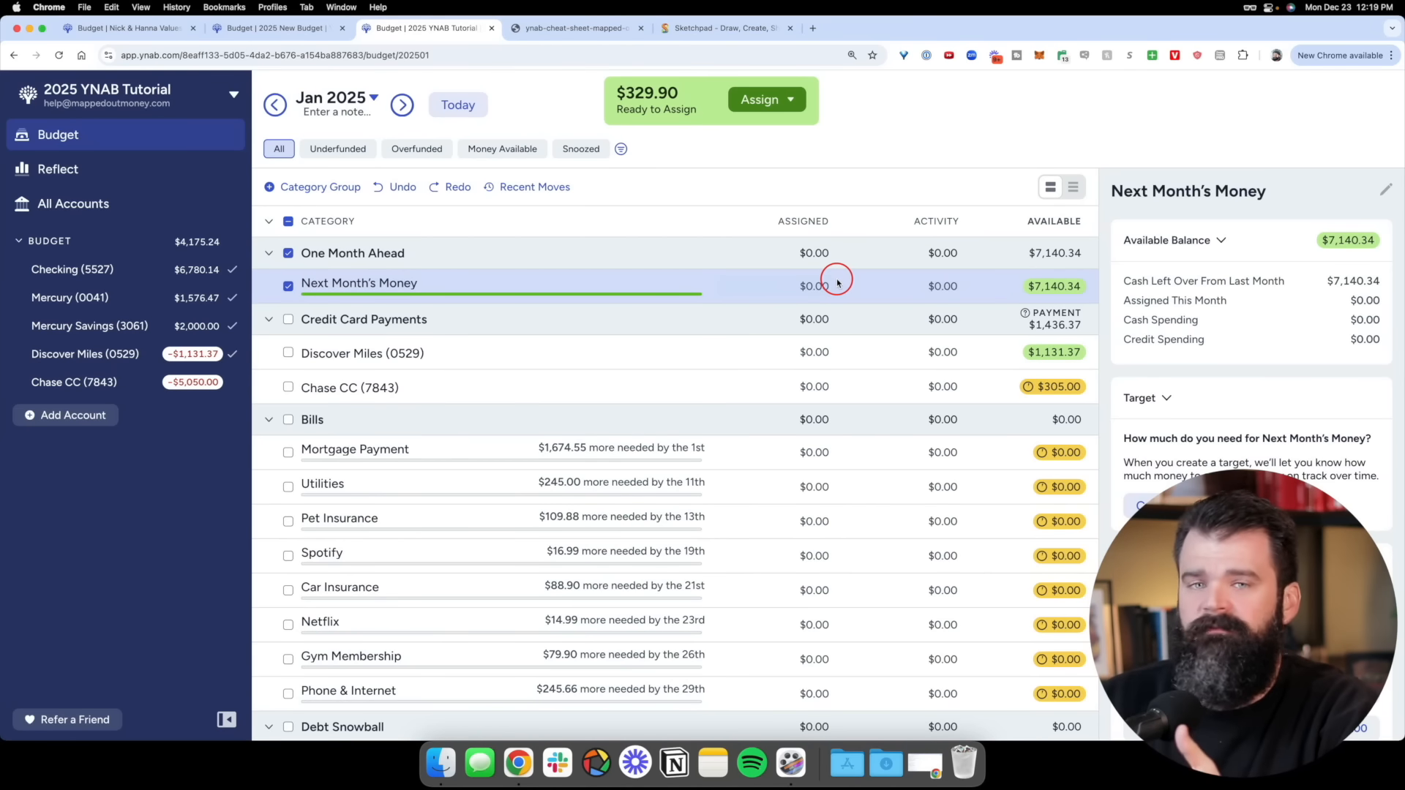
click(260, 103)
Set the assigned amount of Next Month's Money in Dec 2024 to 0 to release it to Ready to Assign
click(797, 287)
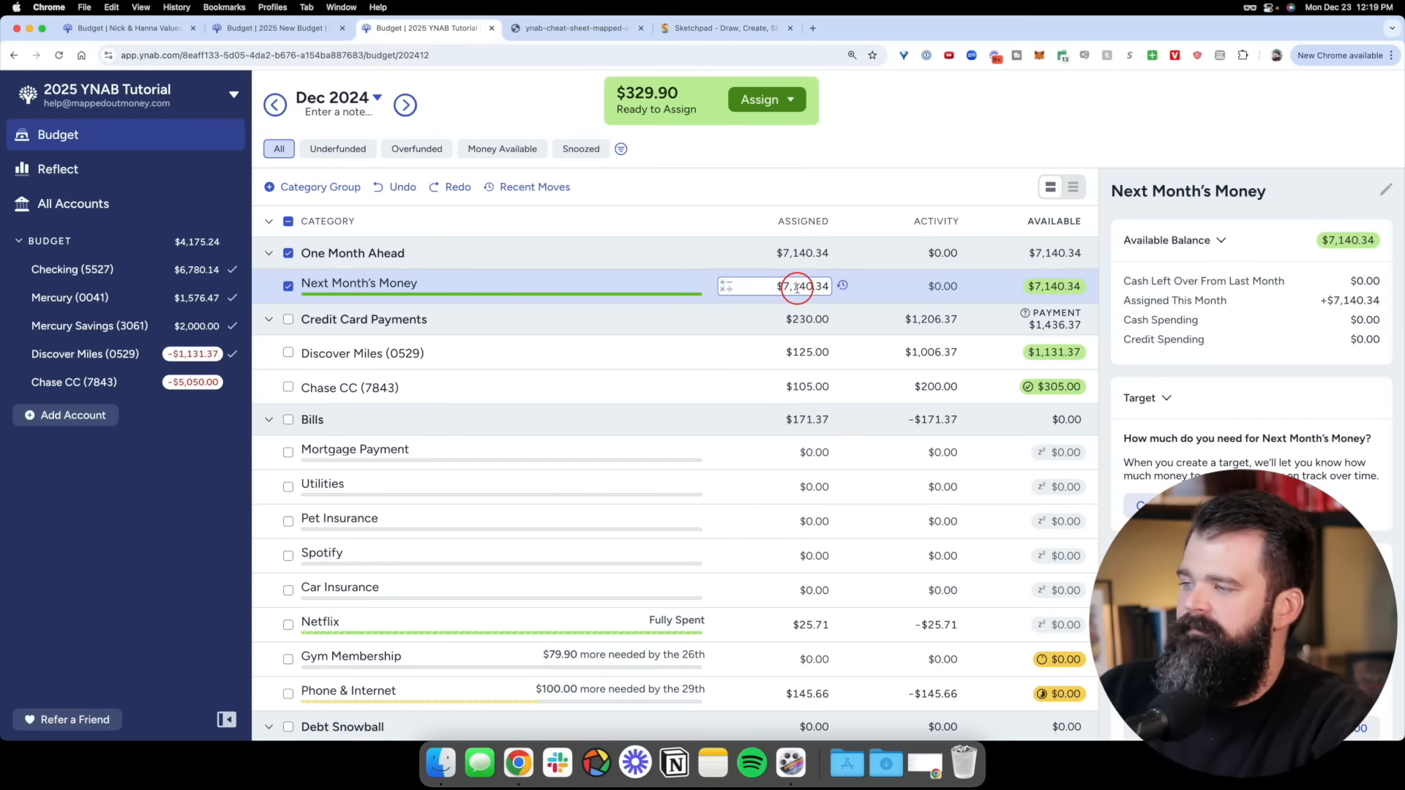
text(0)
key(Return)
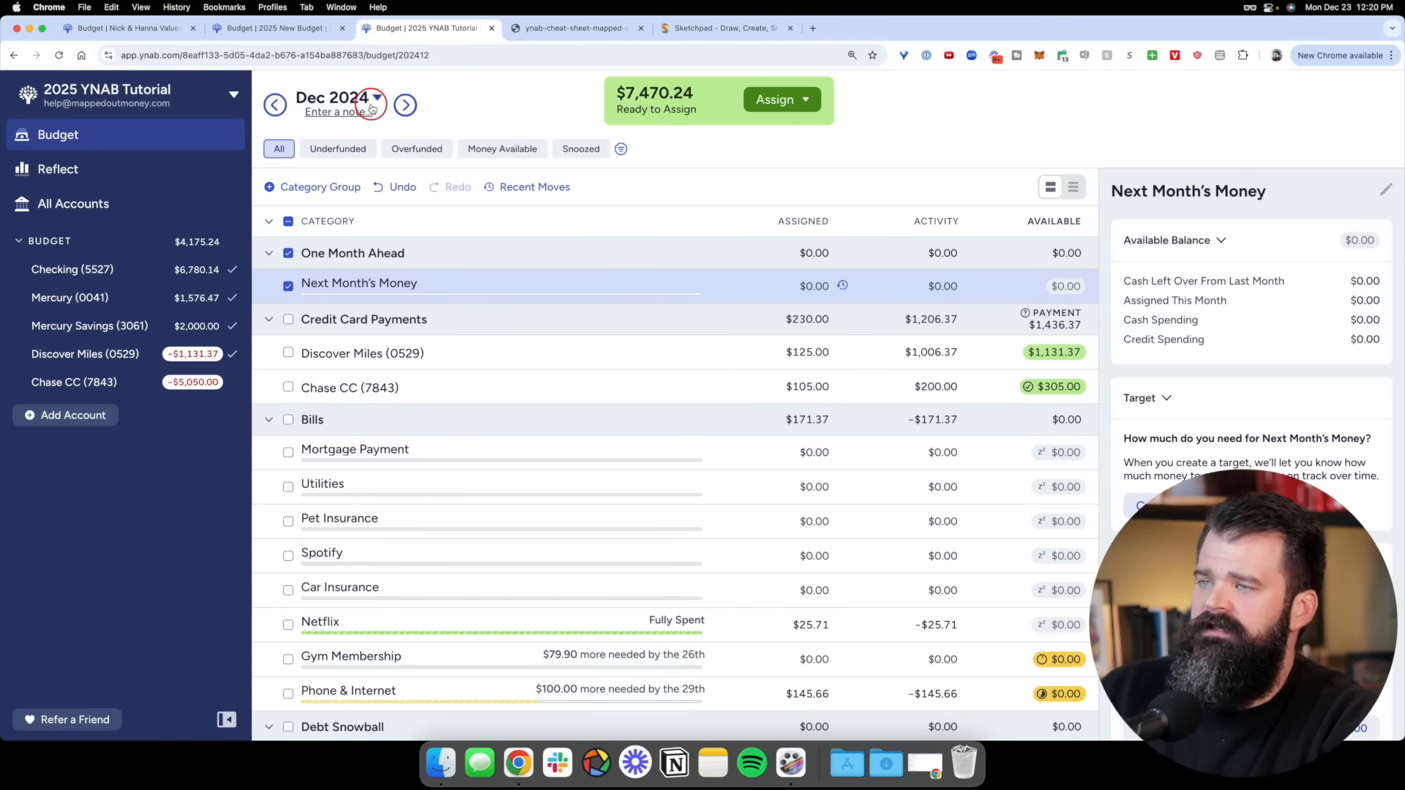
Go to the Jan 2025 budget, clear the category selection and look through the amounts each category still needs
click(402, 105)
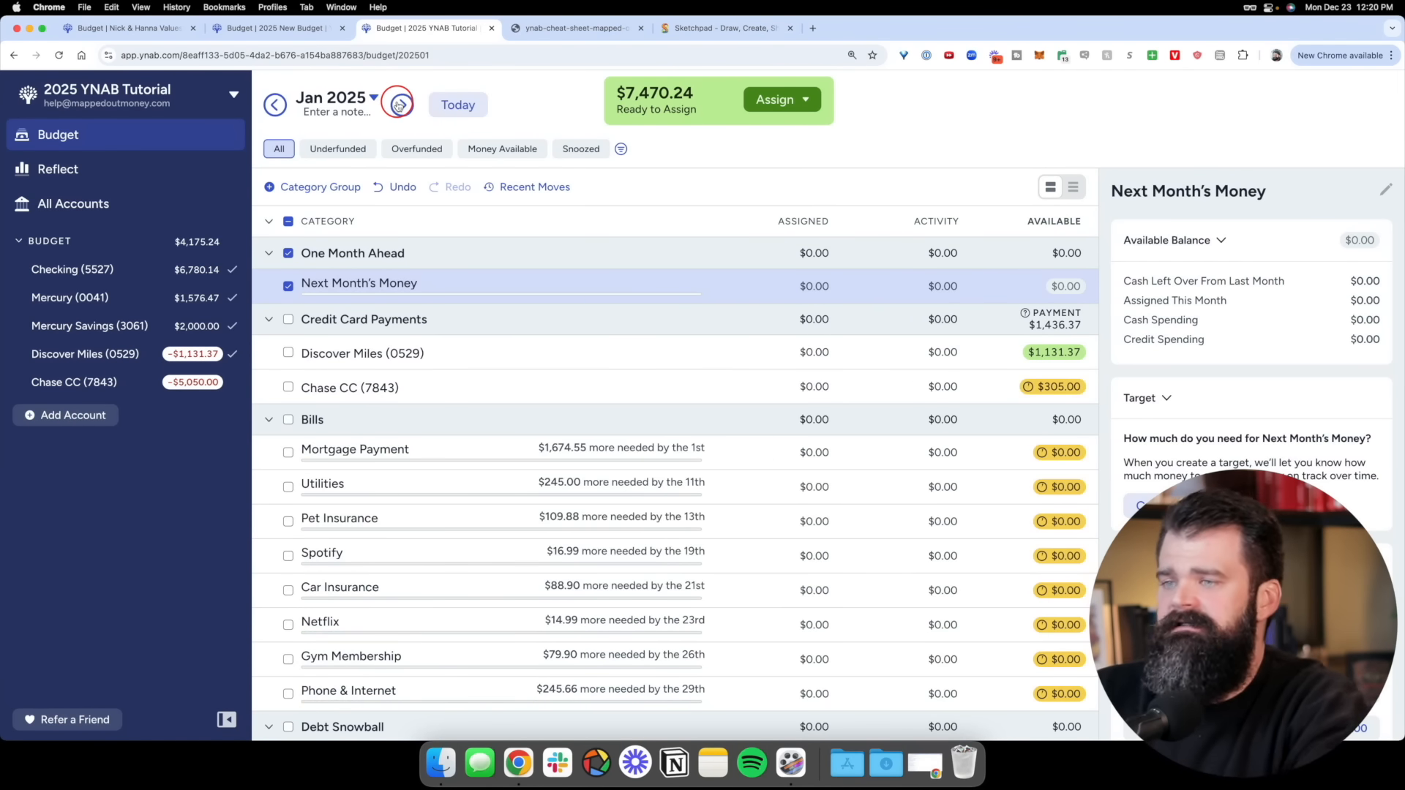
click(288, 254)
scroll(829, 311, down, 5)
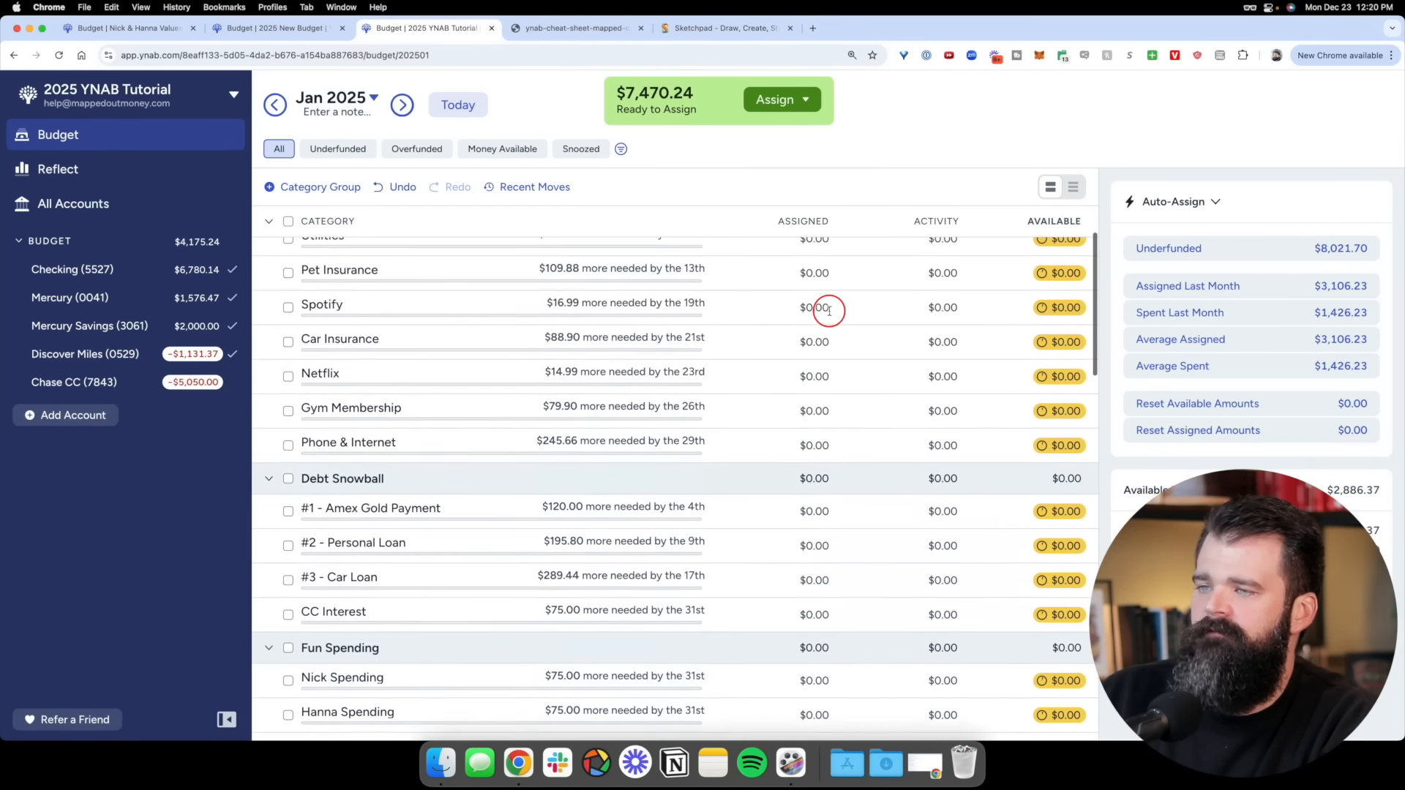
scroll(829, 311, up, 5)
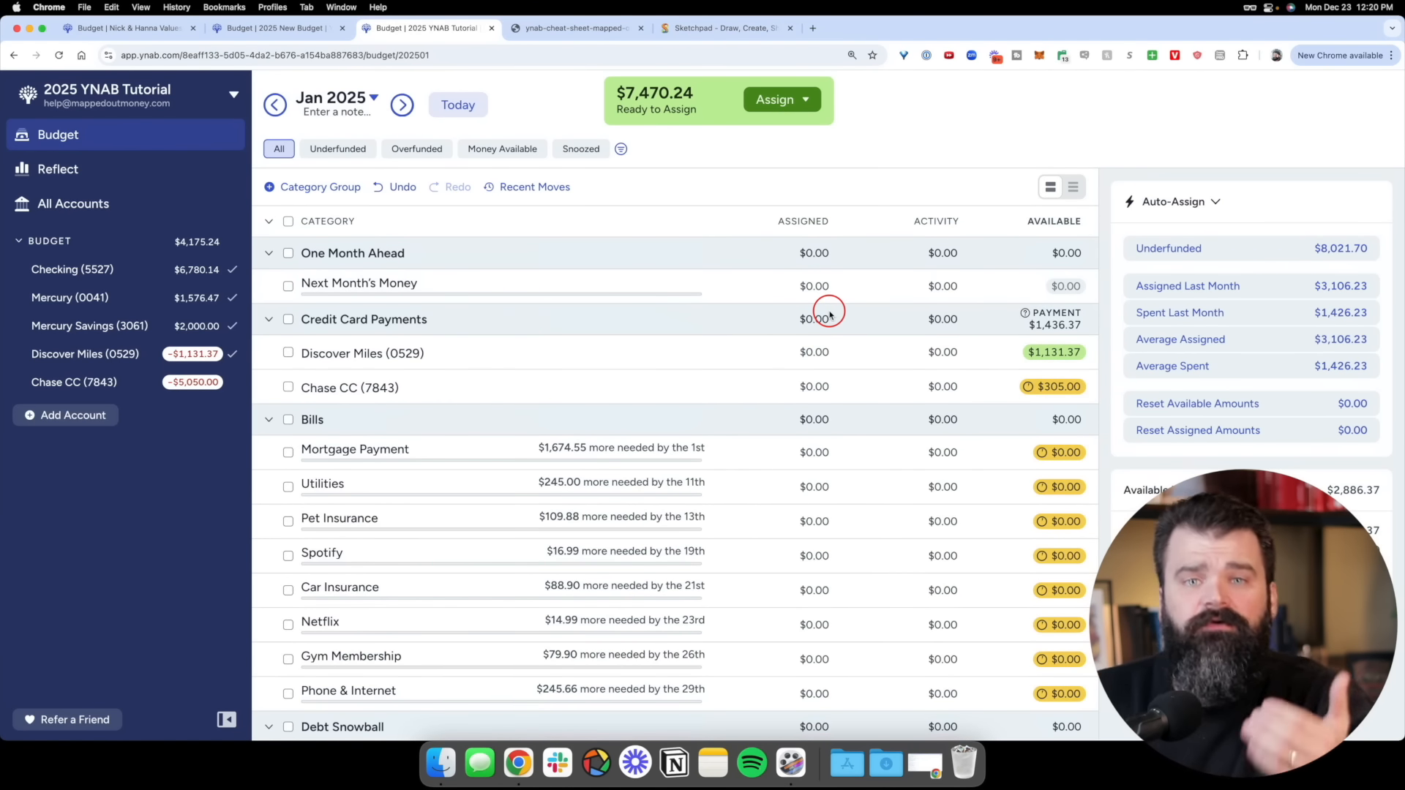
Assign $1,674.55 to Mortgage Payment and $245.00 to Utilities in Jan 2025, then clear the category selection
click(906, 466)
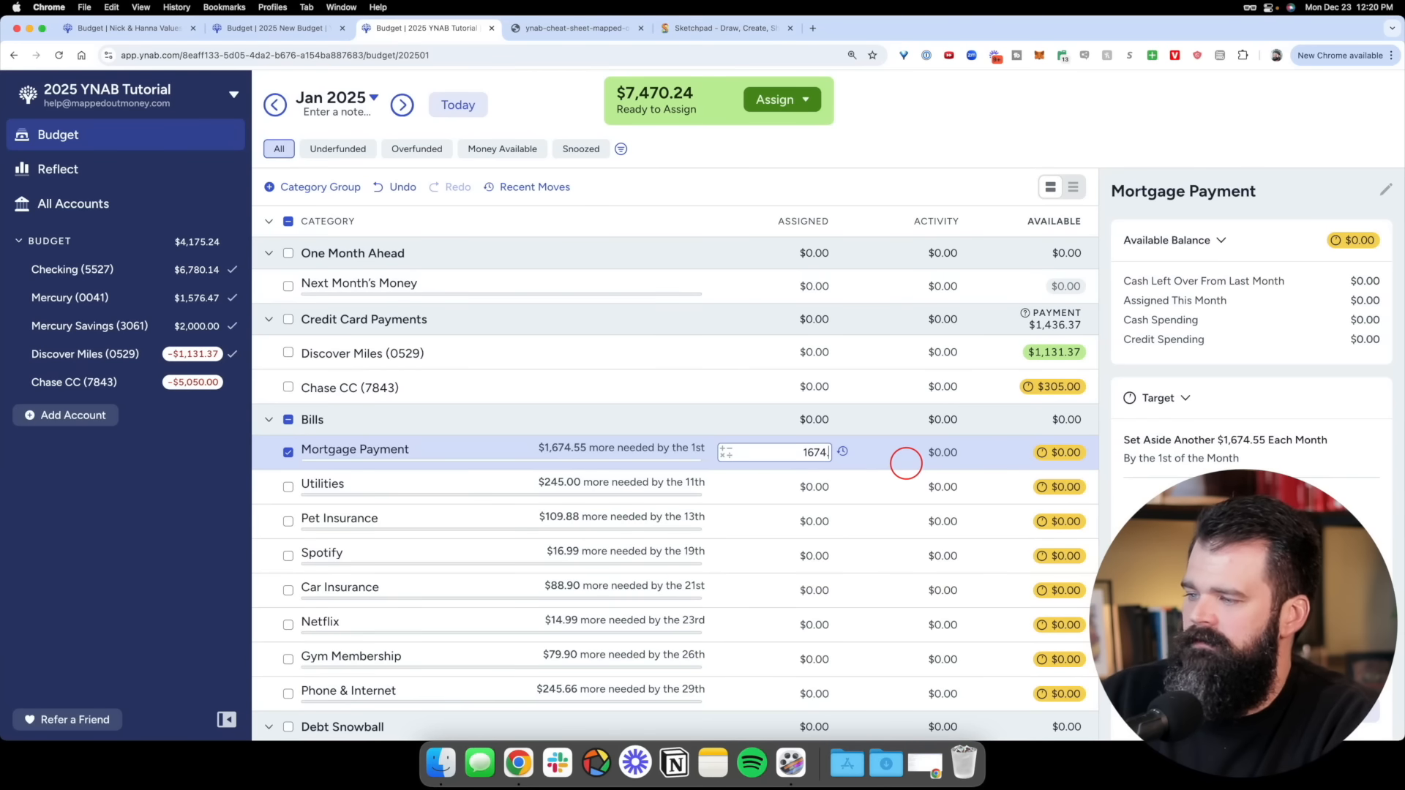
key(Return)
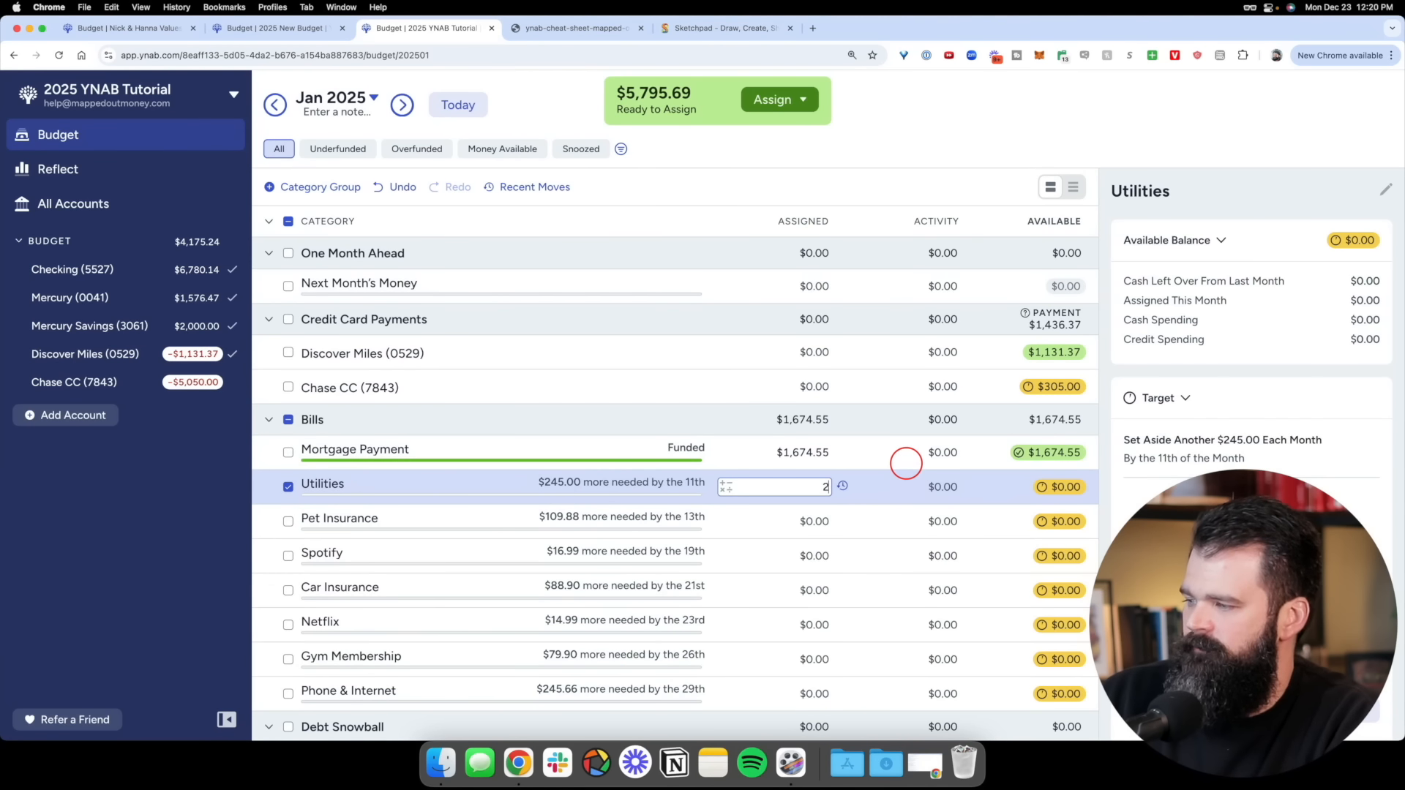
text(245)
key(Return)
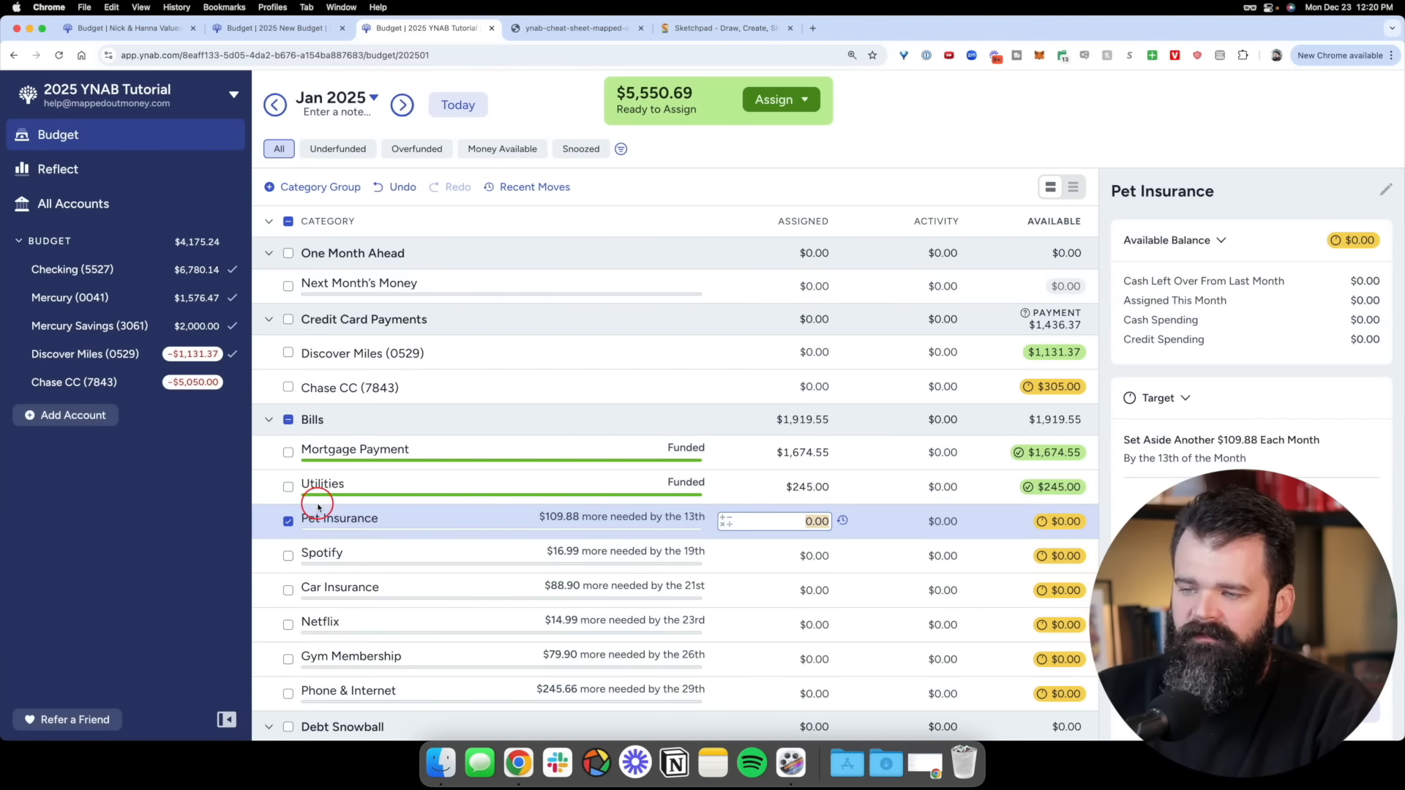
click(288, 522)
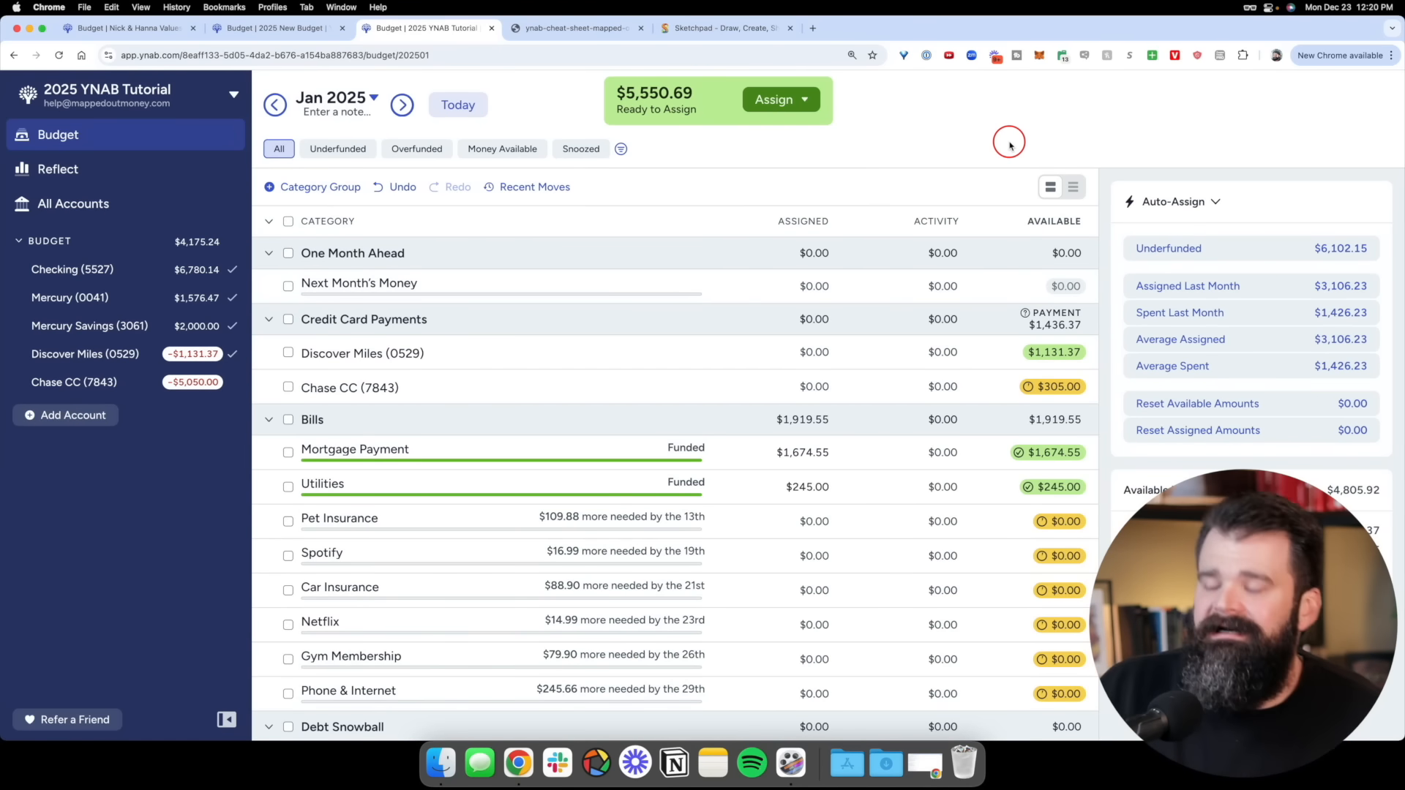
Undo the Mortgage Payment and Utilities assignments and look at the Underfunded amount in the Auto-Assign options
click(401, 186)
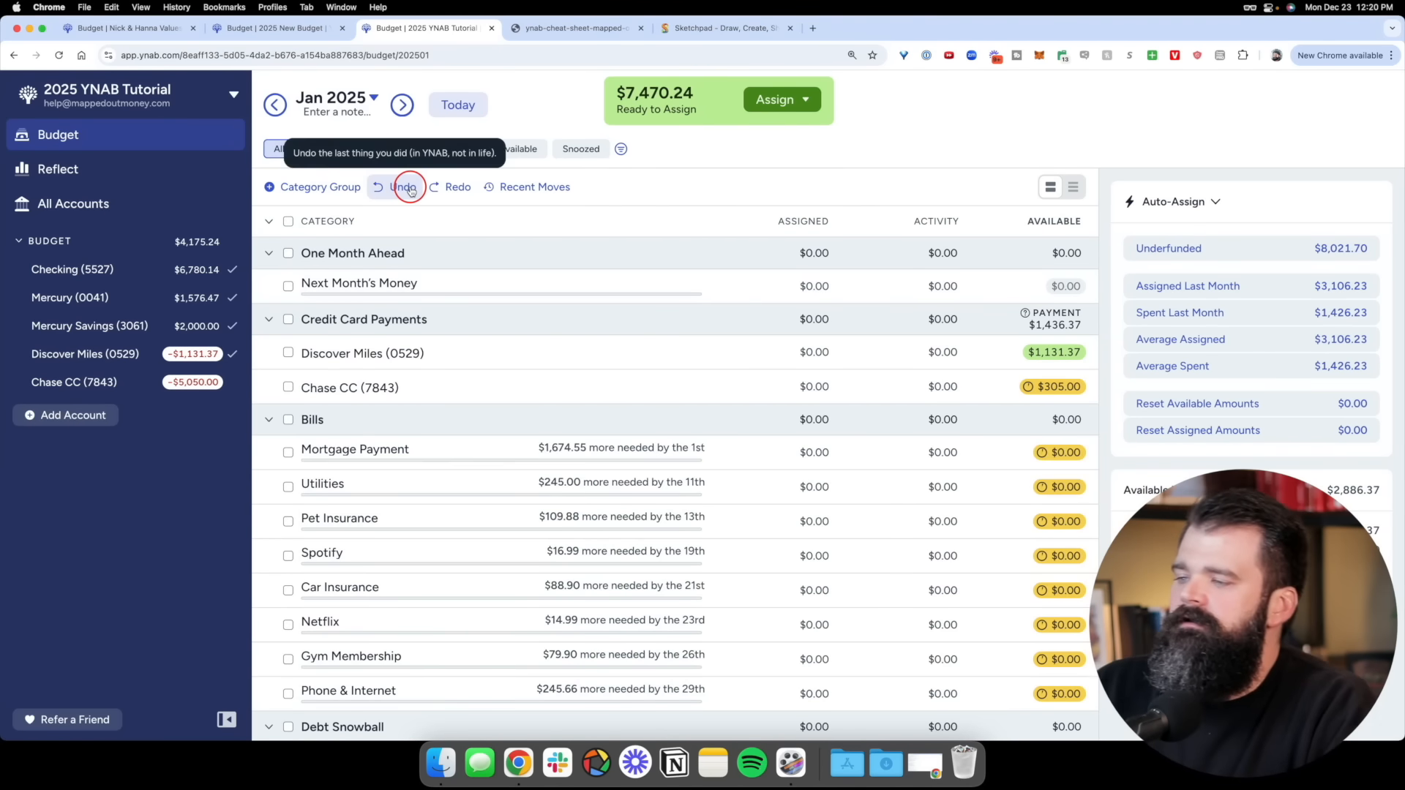
scroll(1287, 250, up, 5)
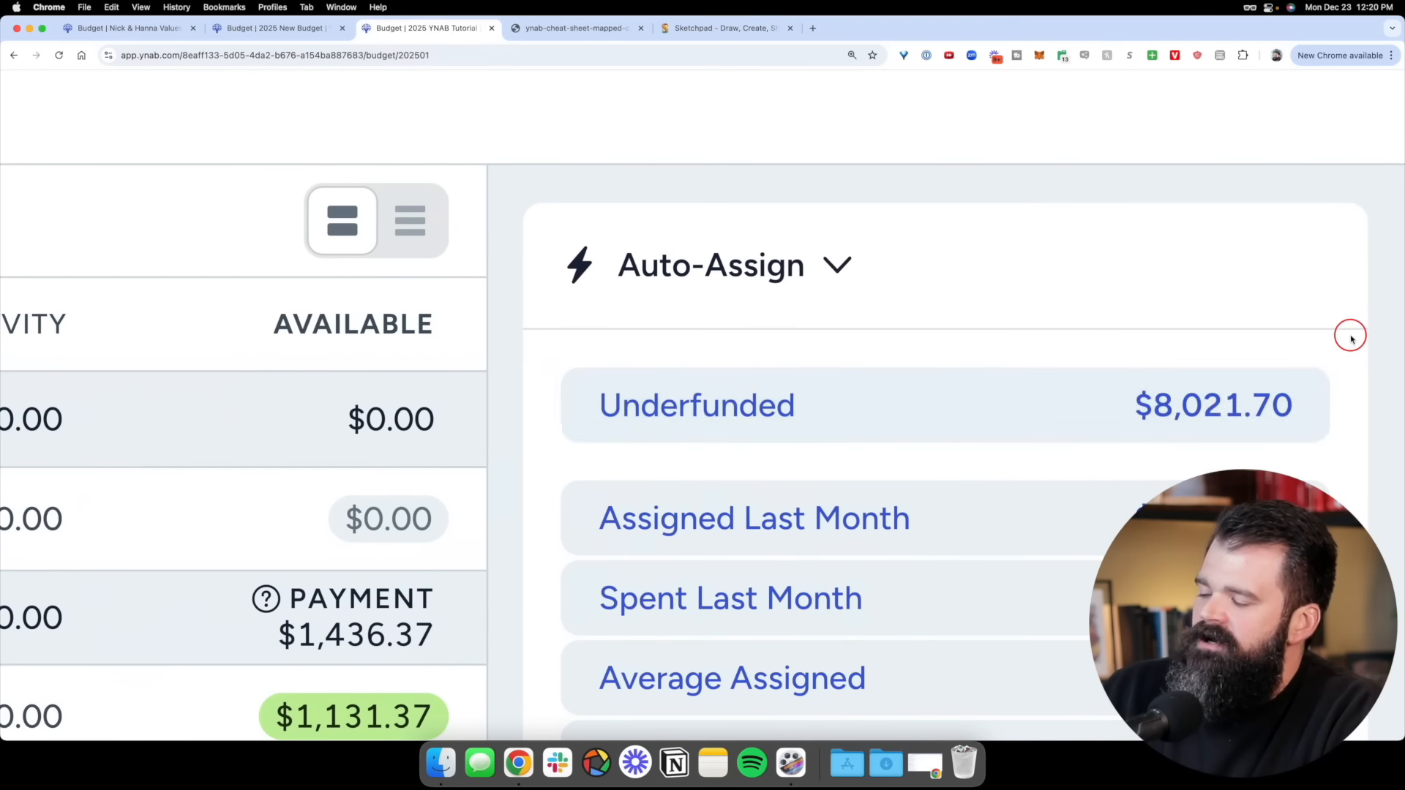
scroll(1269, 292, down, 5)
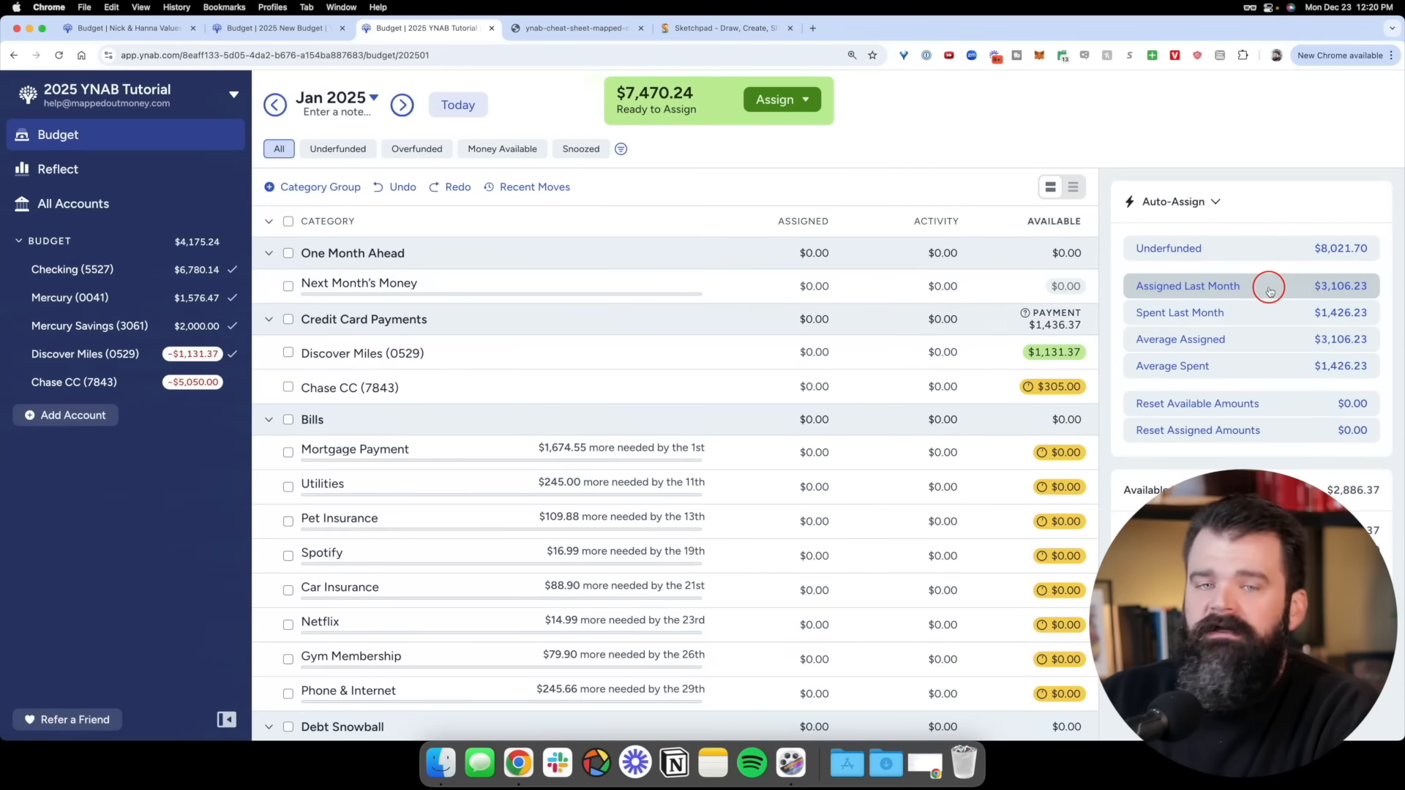
Auto-assign the available money to Jan 2025's underfunded categories after reviewing the full assignment preview
click(1245, 249)
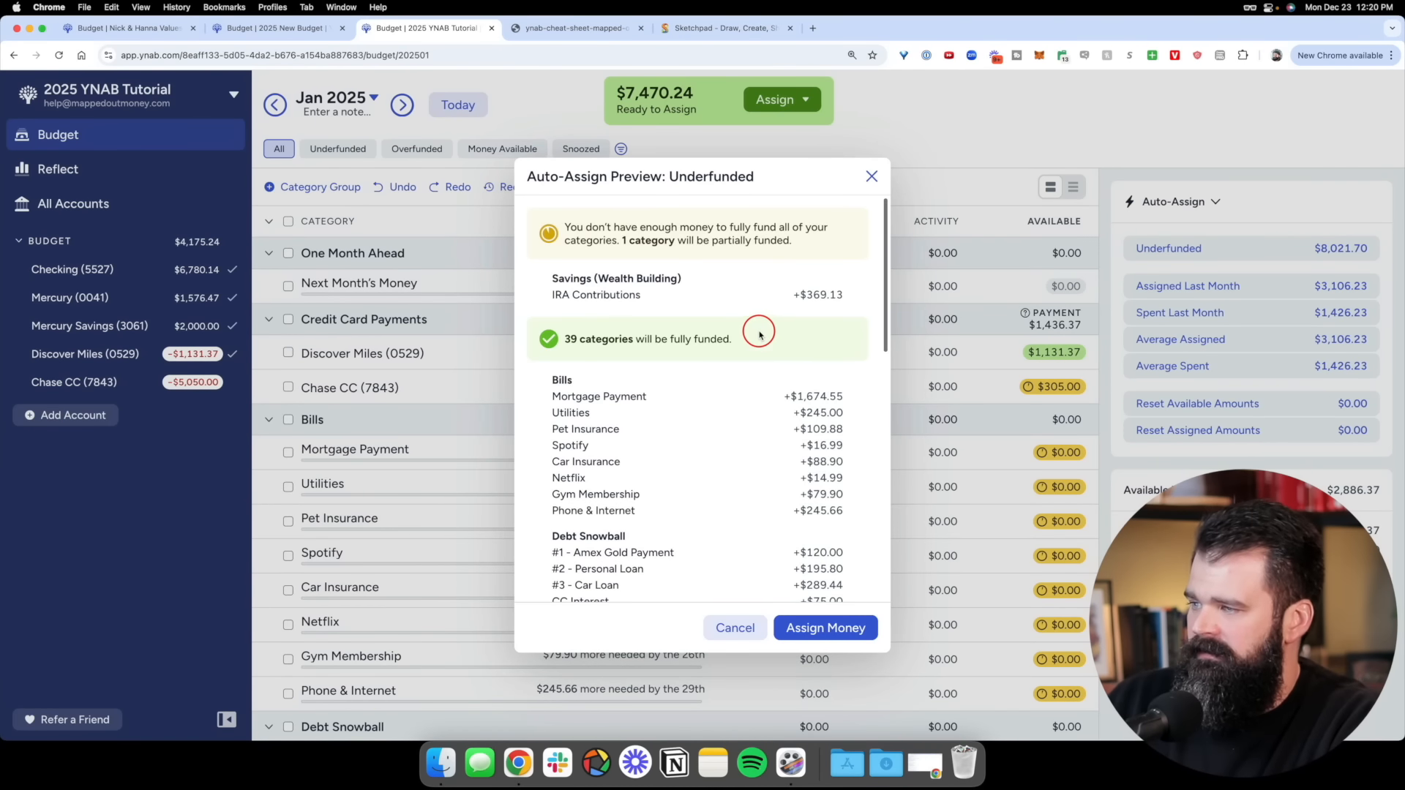
scroll(758, 334, down, 5)
scroll(758, 334, down, 4)
scroll(758, 334, down, 5)
scroll(759, 334, down, 4)
scroll(759, 334, up, 9)
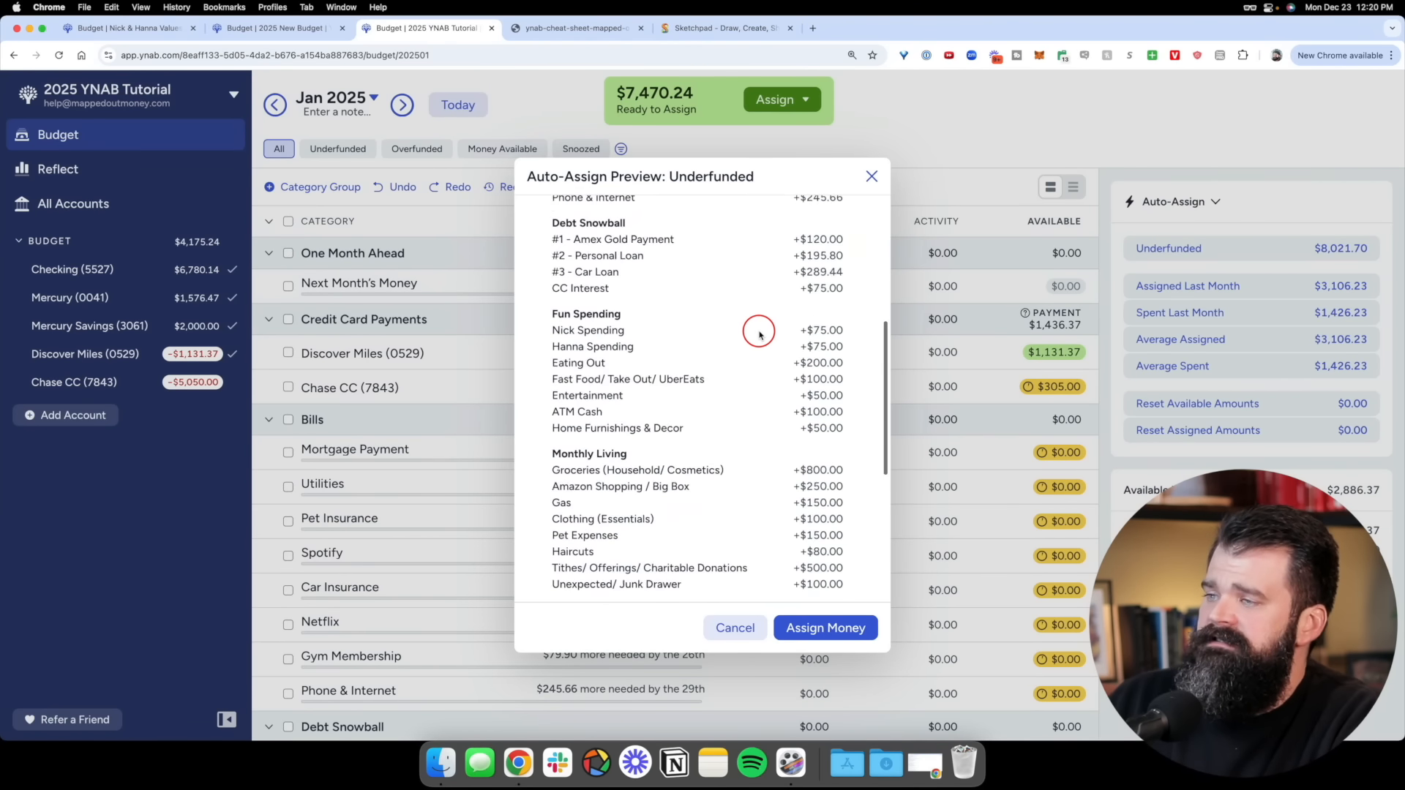
scroll(759, 334, up, 5)
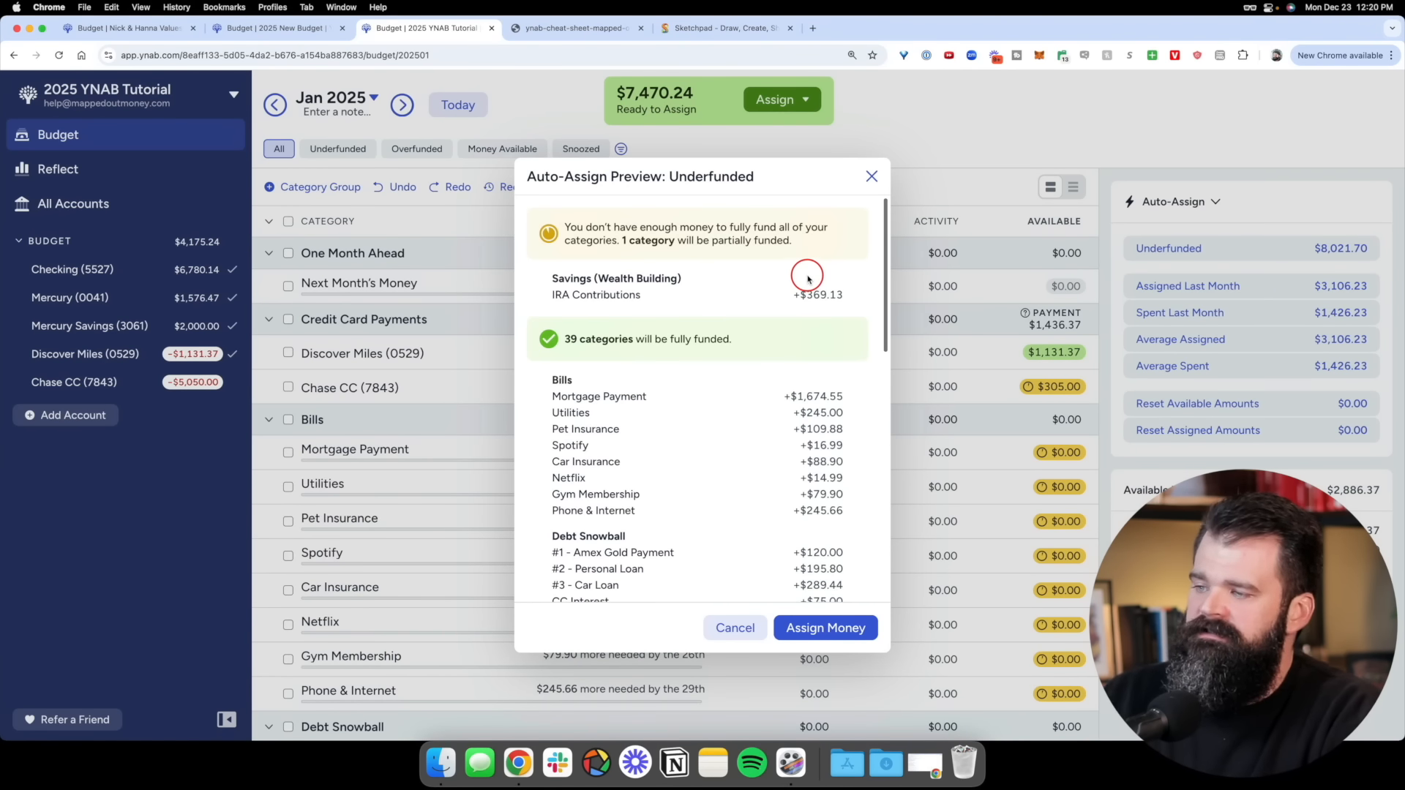
scroll(782, 355, down, 3)
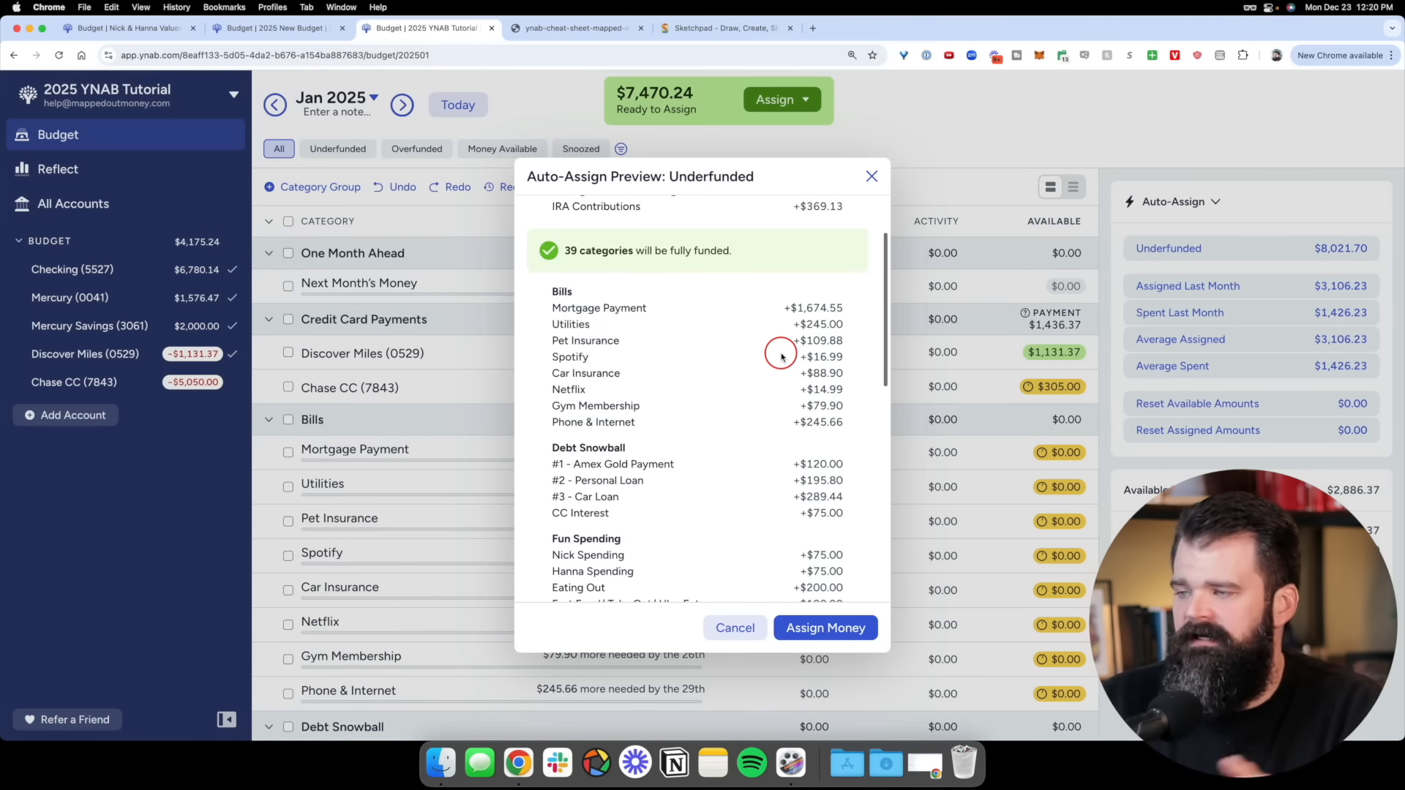
scroll(782, 357, down, 3)
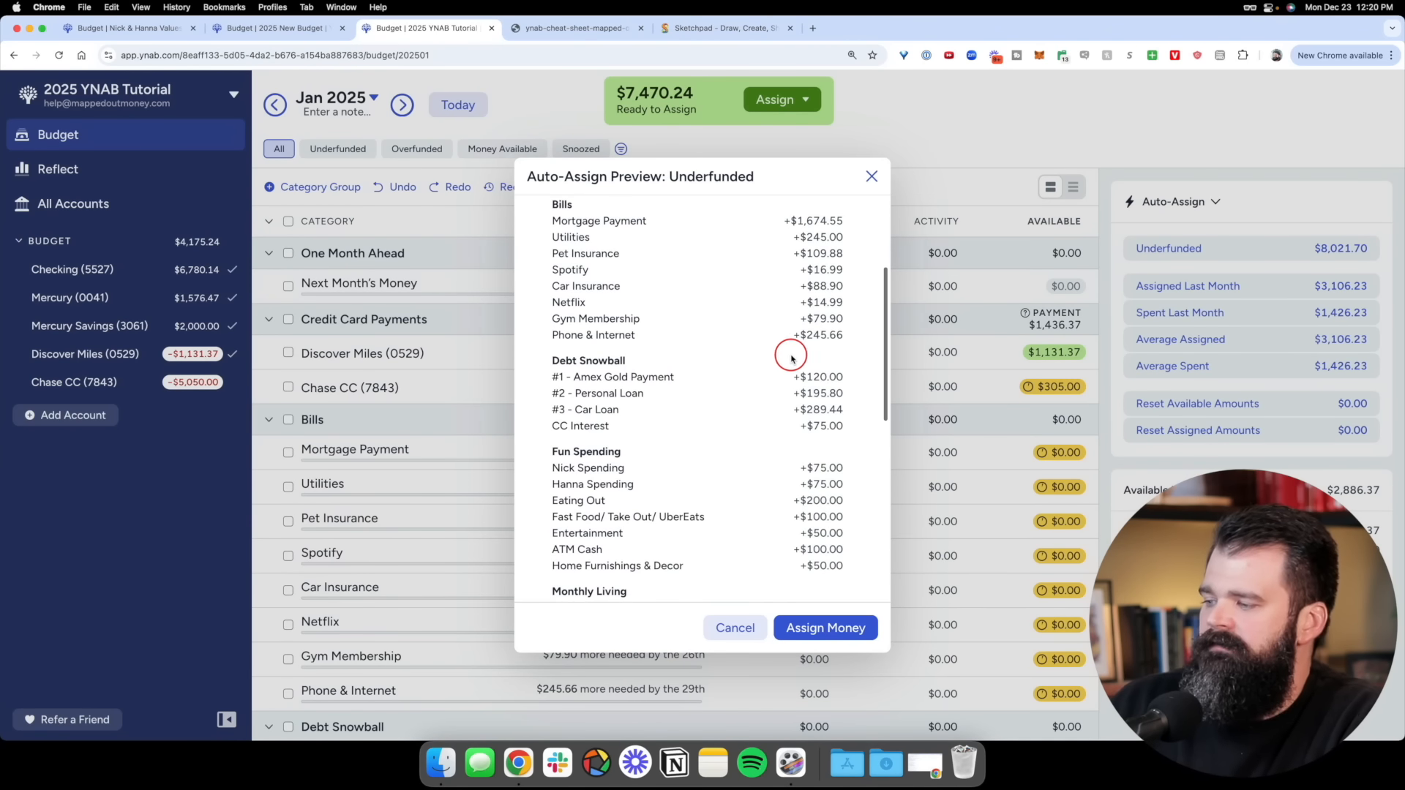
click(812, 628)
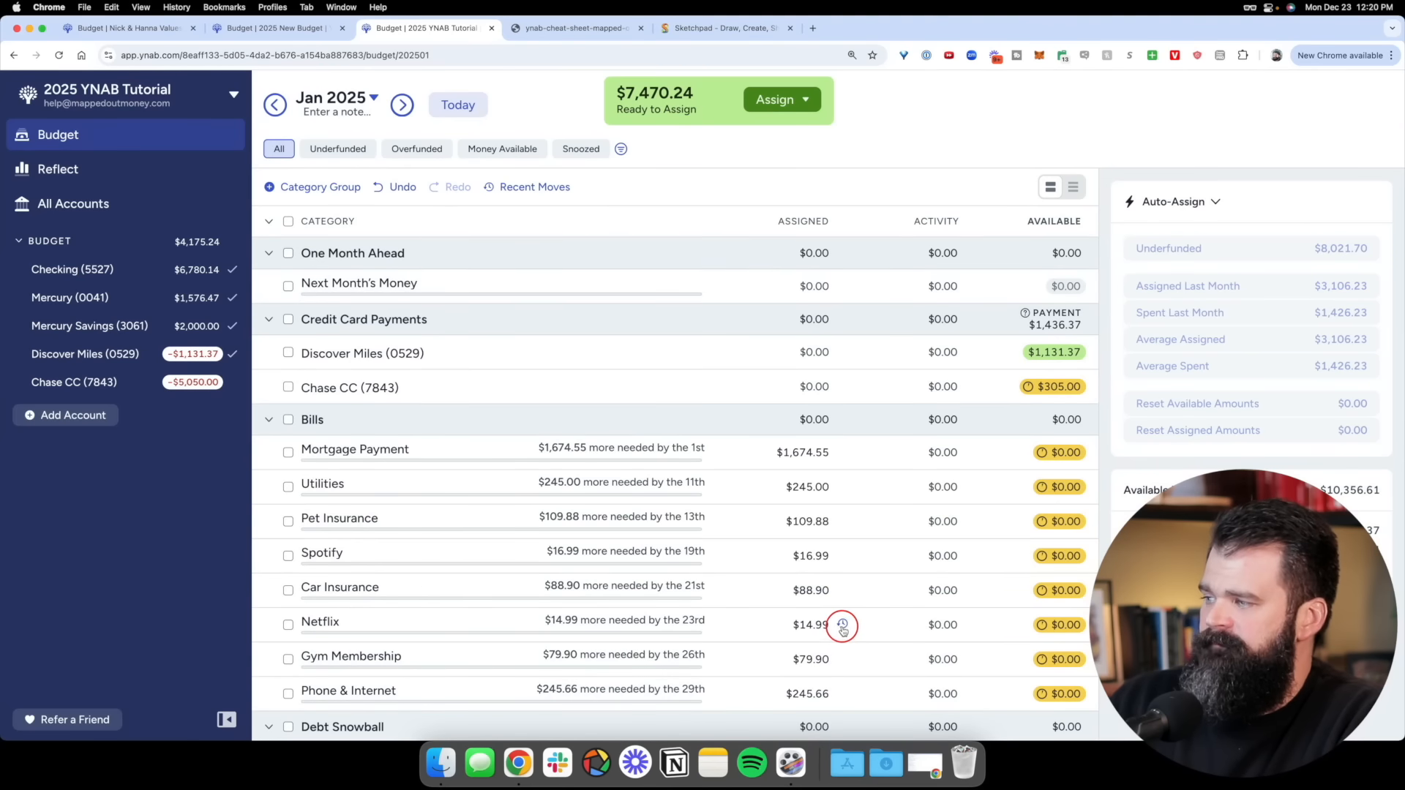
Look through the Jan 2025 categories to see which are funded and which still need money
scroll(886, 239, down, 10)
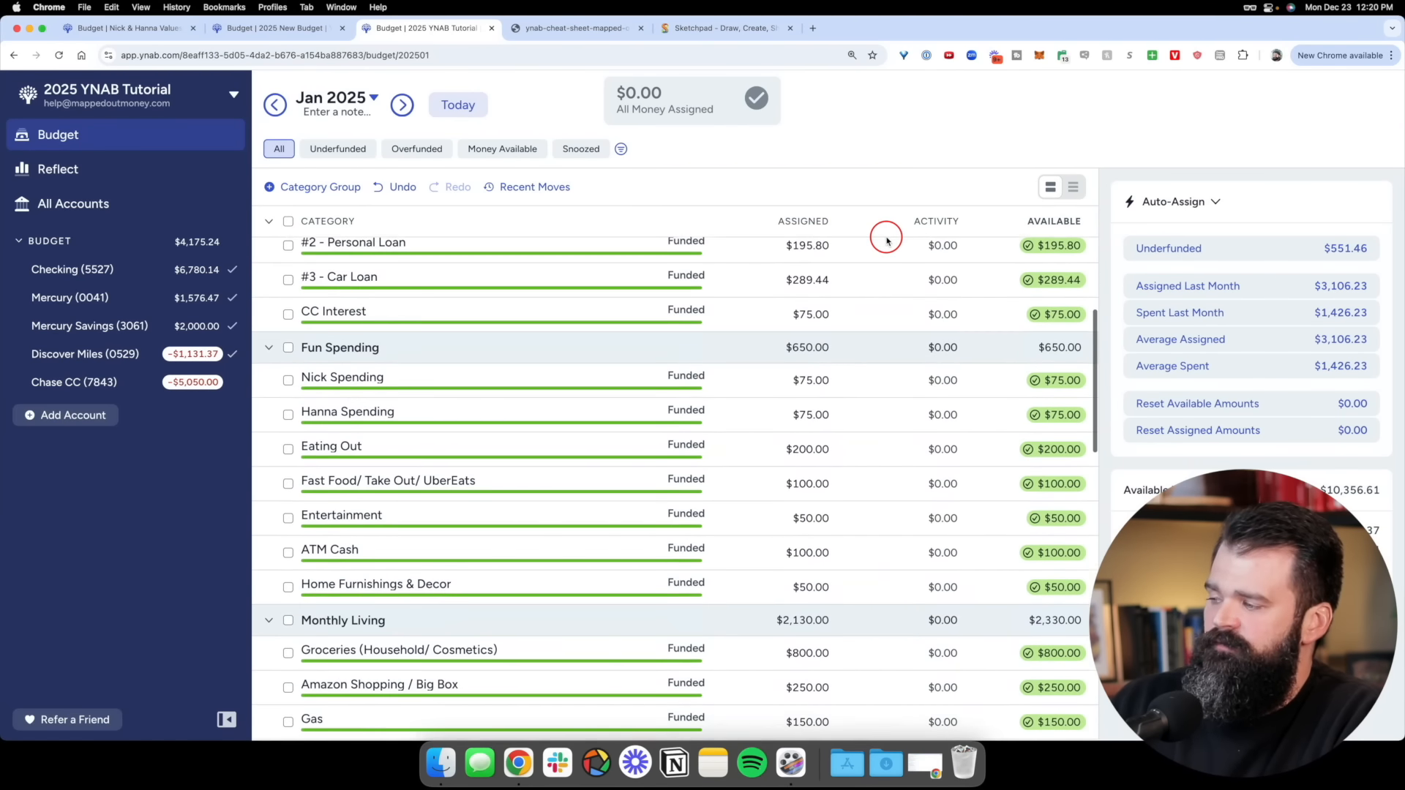
scroll(886, 240, down, 10)
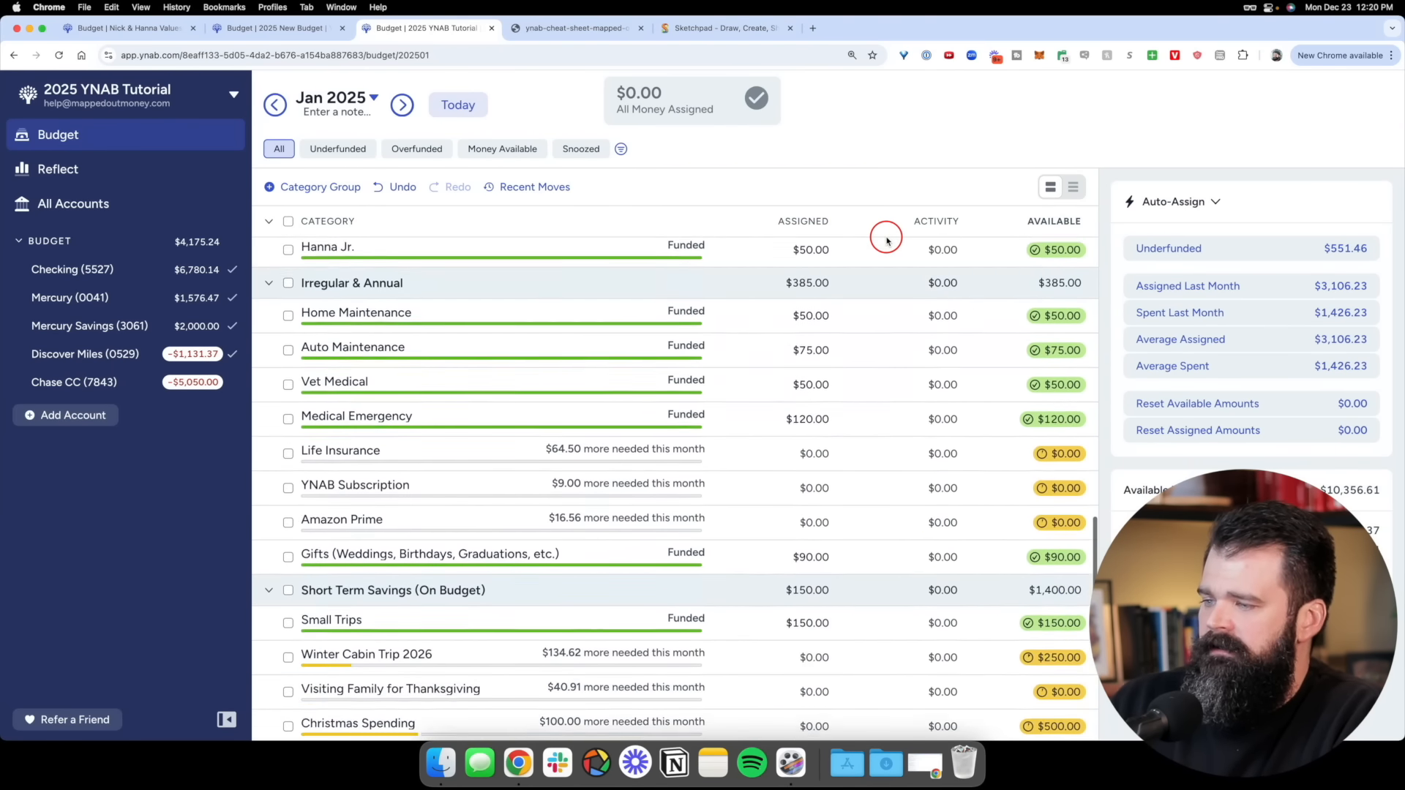
scroll(885, 240, down, 2)
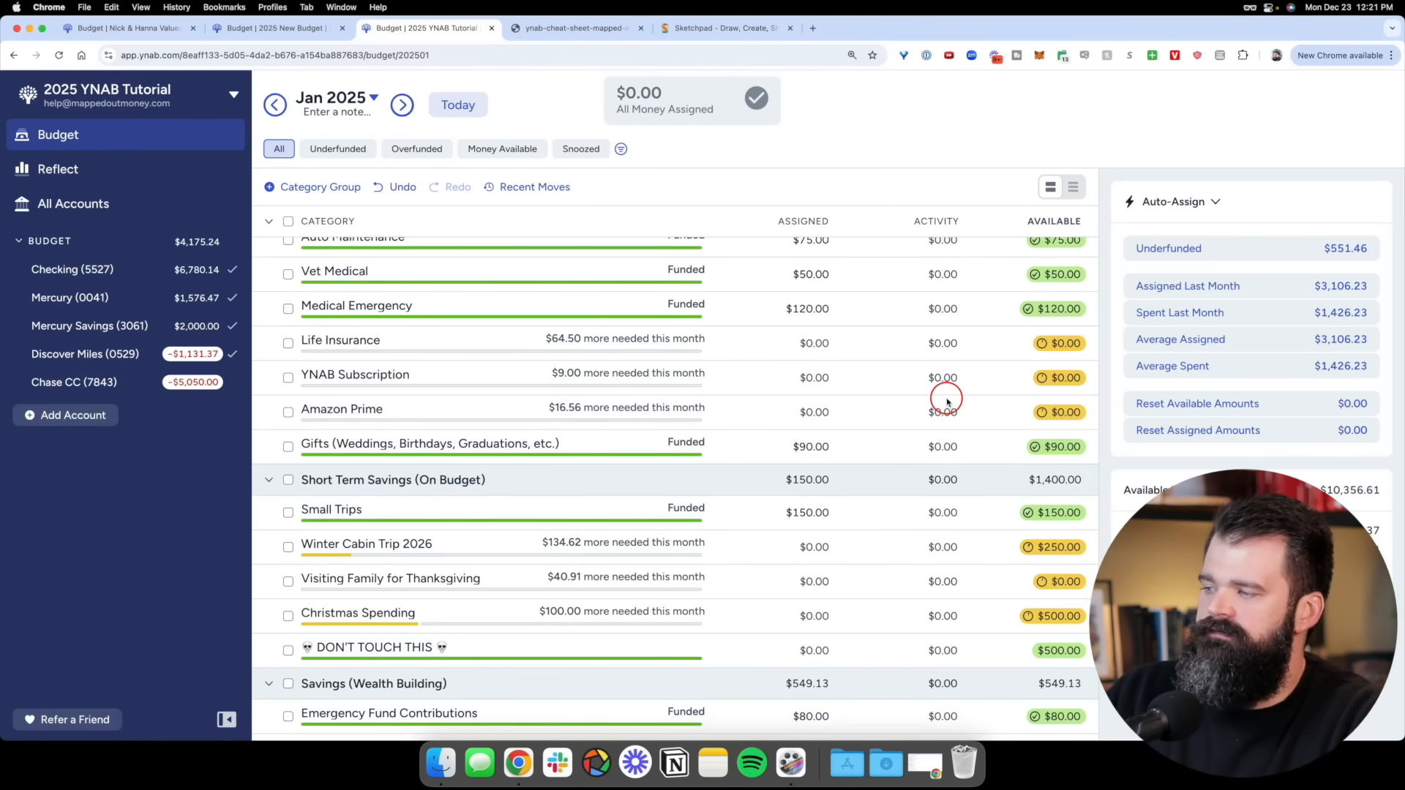
scroll(946, 402, up, 15)
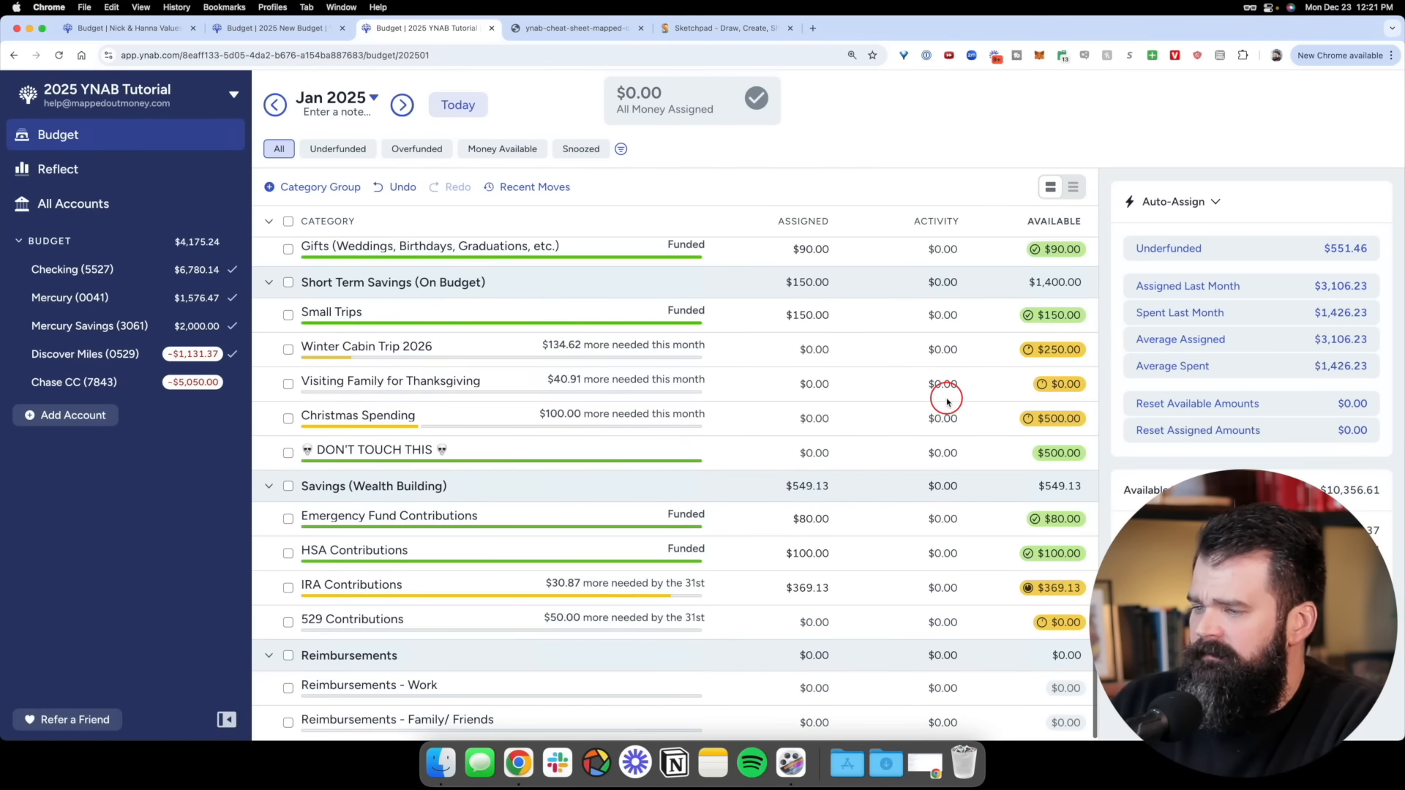
In the cheat sheet's Monthly Routine, point out the optional item on reconciling asset and liability accounts
click(552, 28)
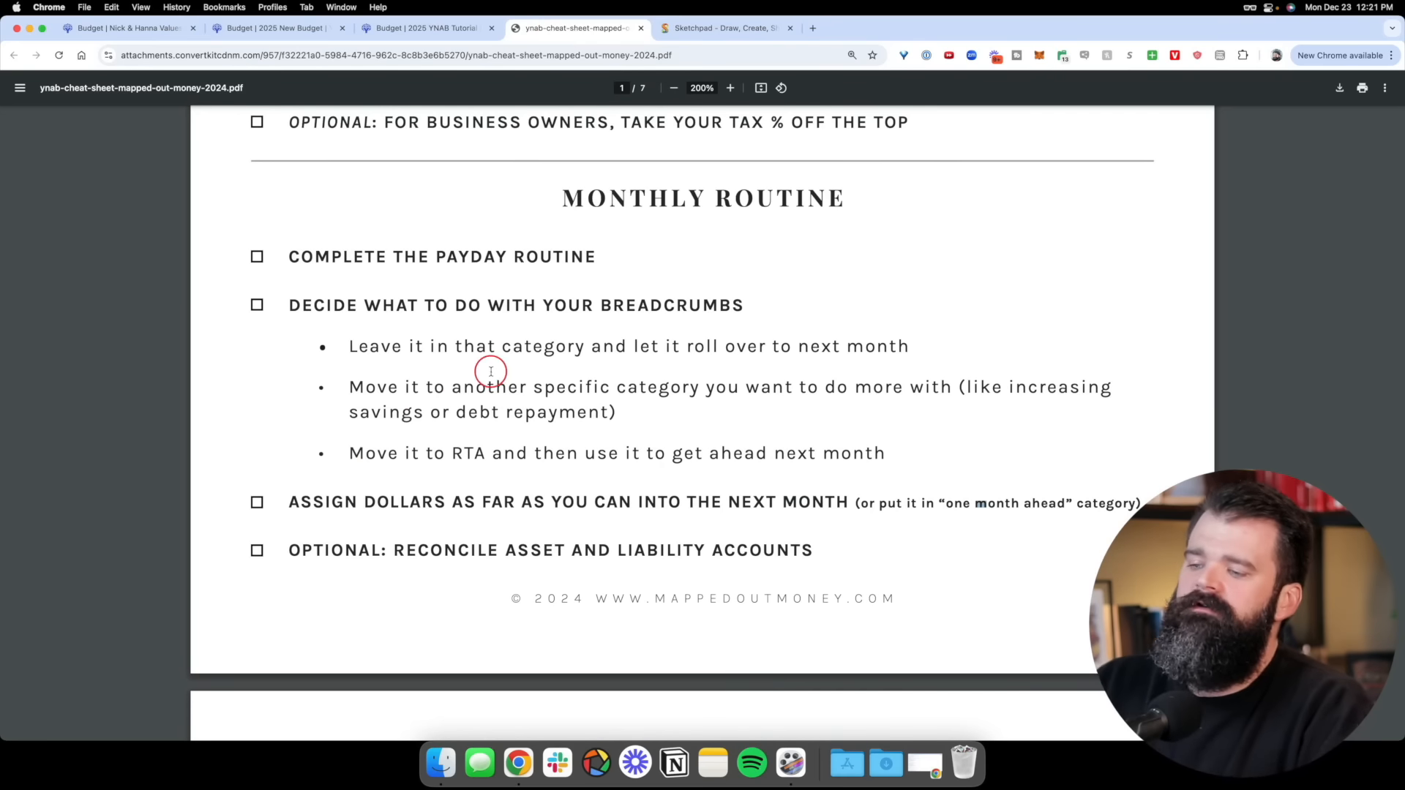
drag(428, 540, 770, 562)
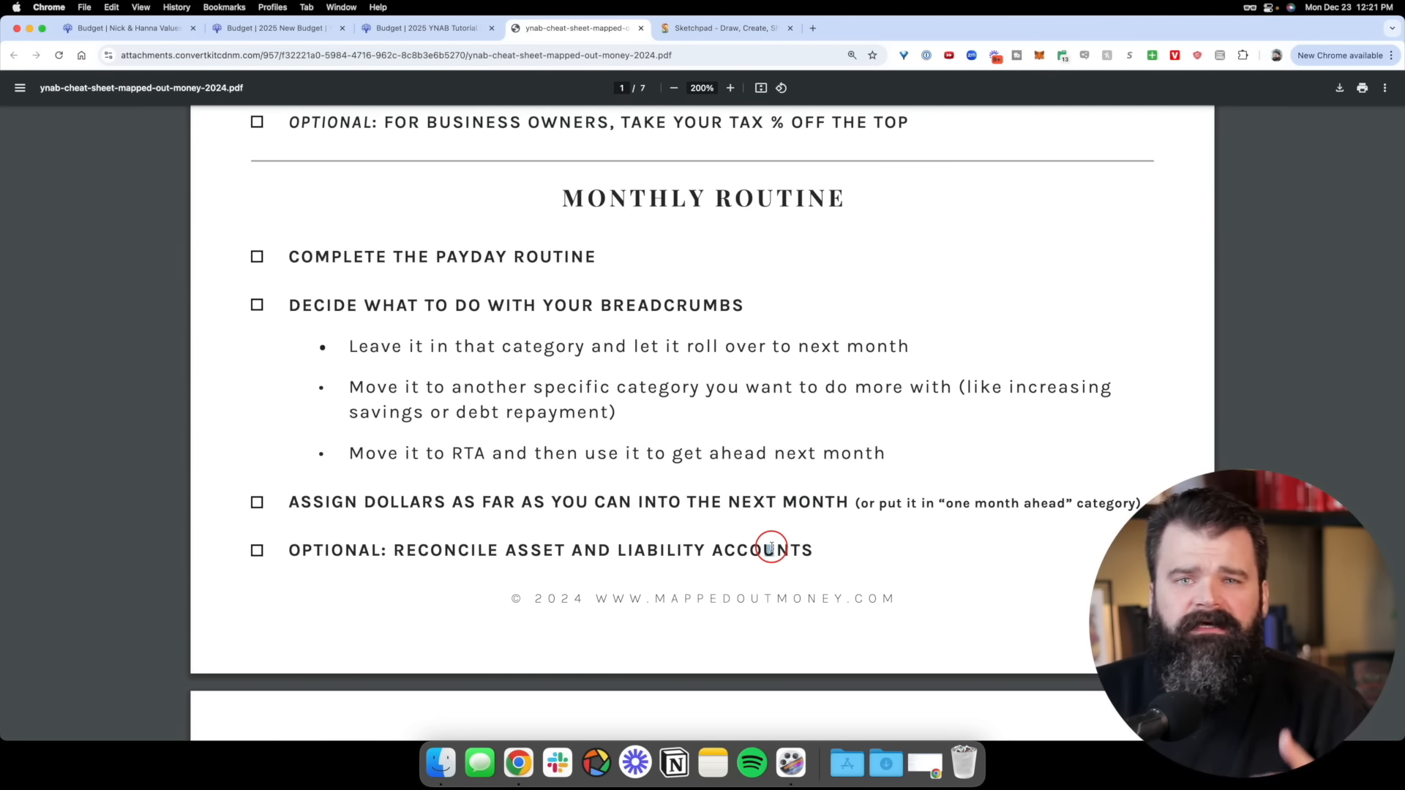